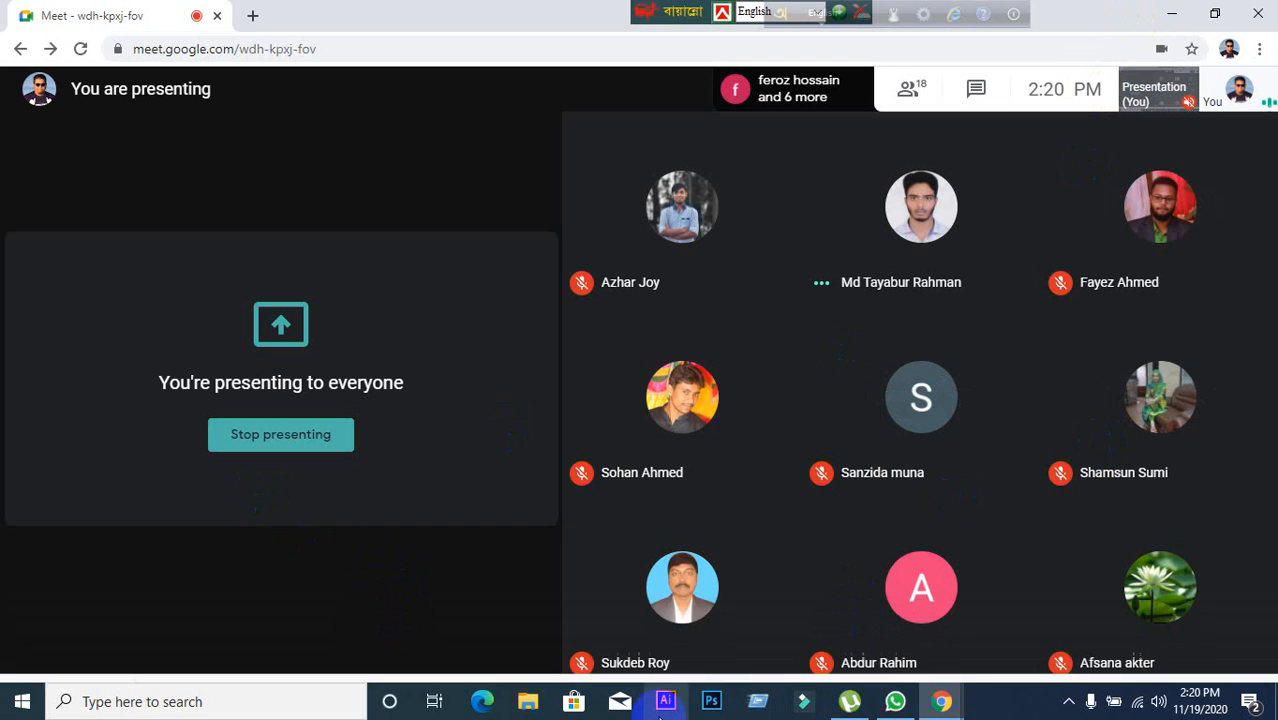
Switch to Illustrator and create a new document from the Web category's Common 1366 x 768 px preset.
{"action": "left_click", "coordinate": [665, 701]}
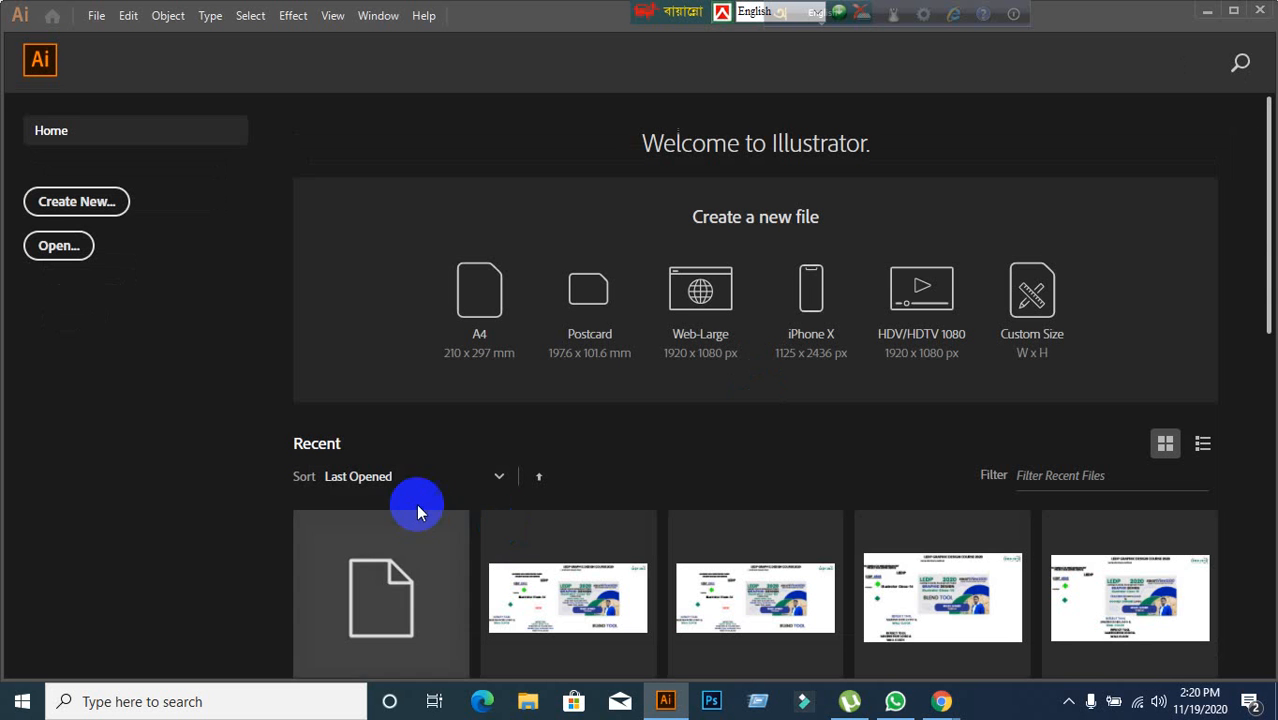
{"action": "left_click", "coordinate": [69, 207]}
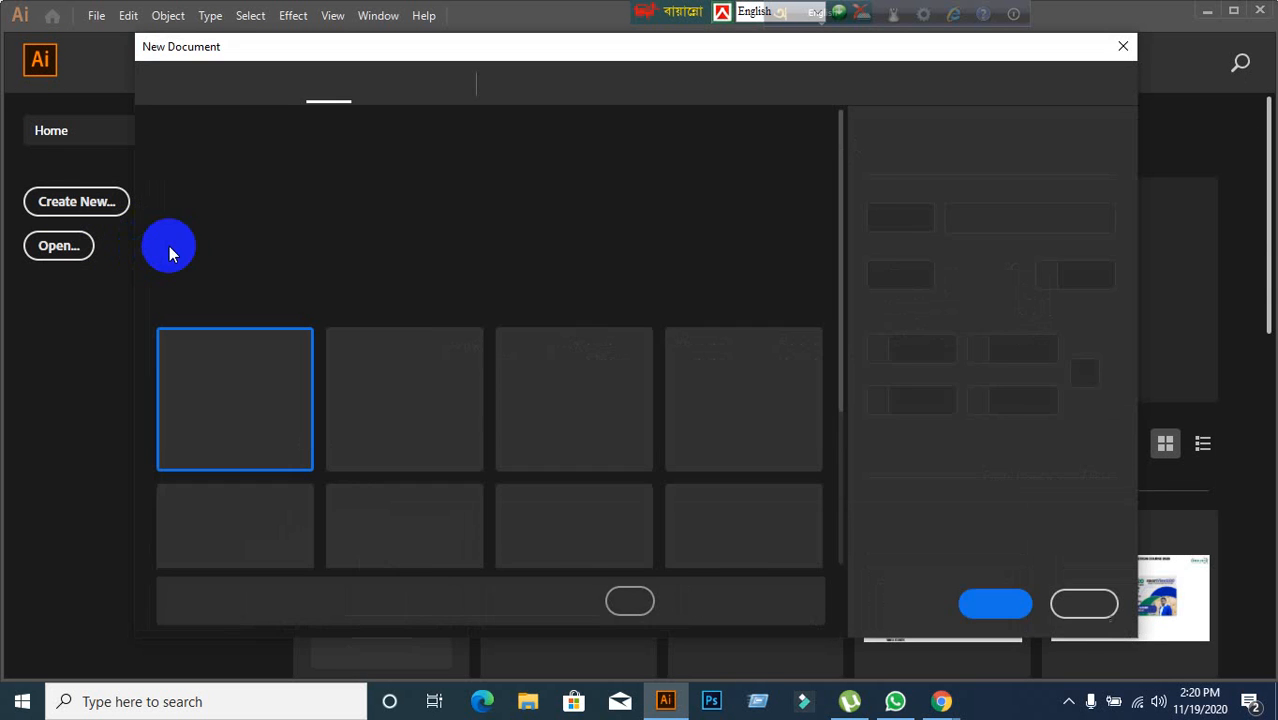
{"action": "left_click", "coordinate": [626, 92]}
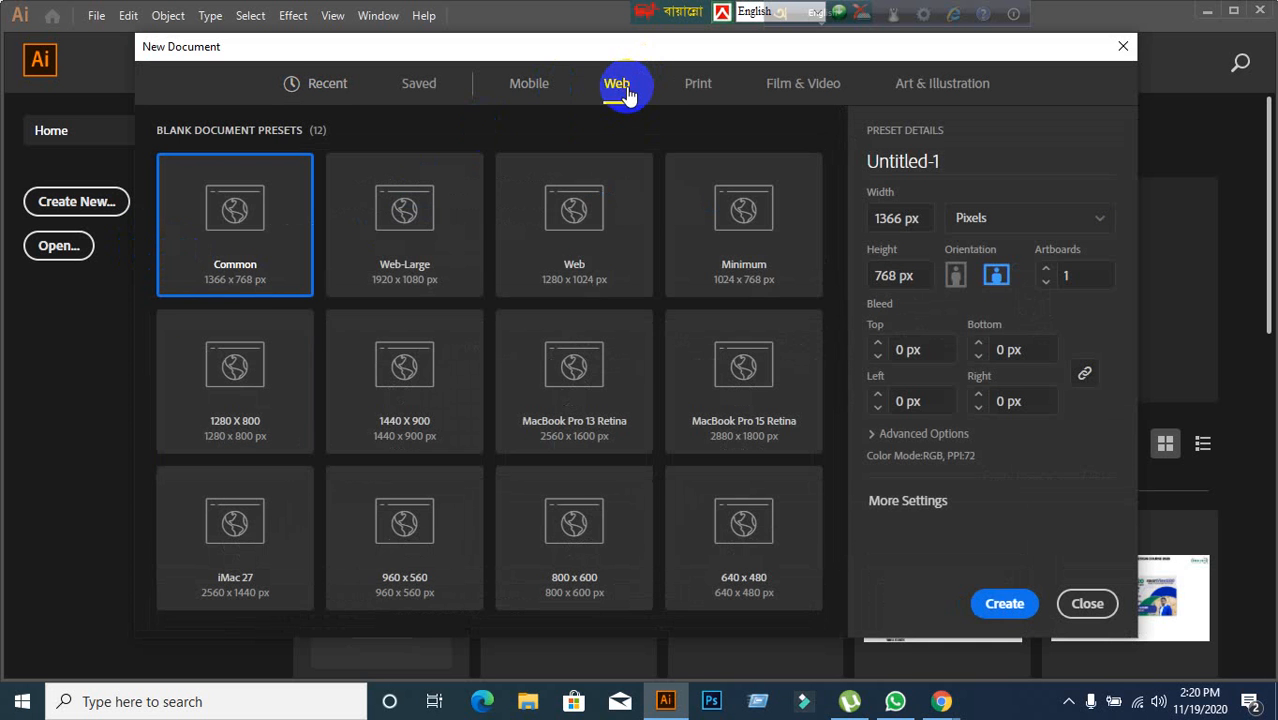
{"action": "left_click", "coordinate": [1006, 610]}
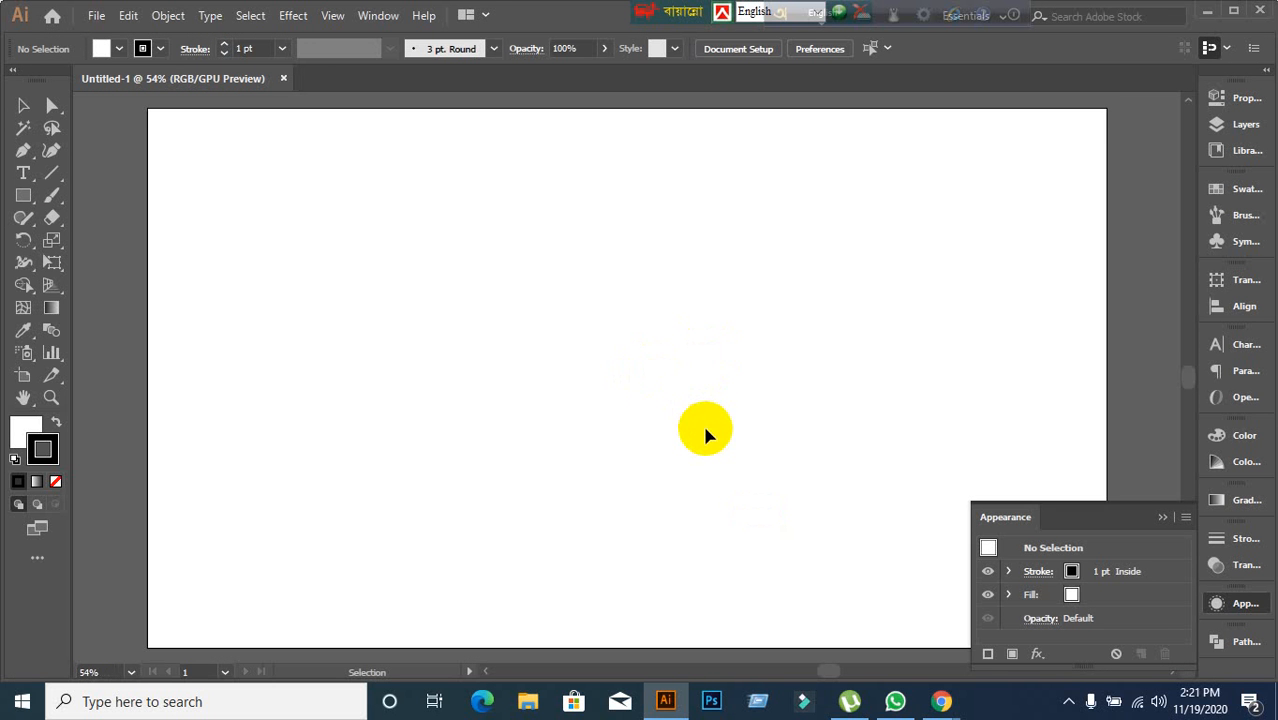
{"action": "scroll", "coordinate": [717, 372], "scroll_direction": "down", "scroll_amount": 1, "text": "alt"}
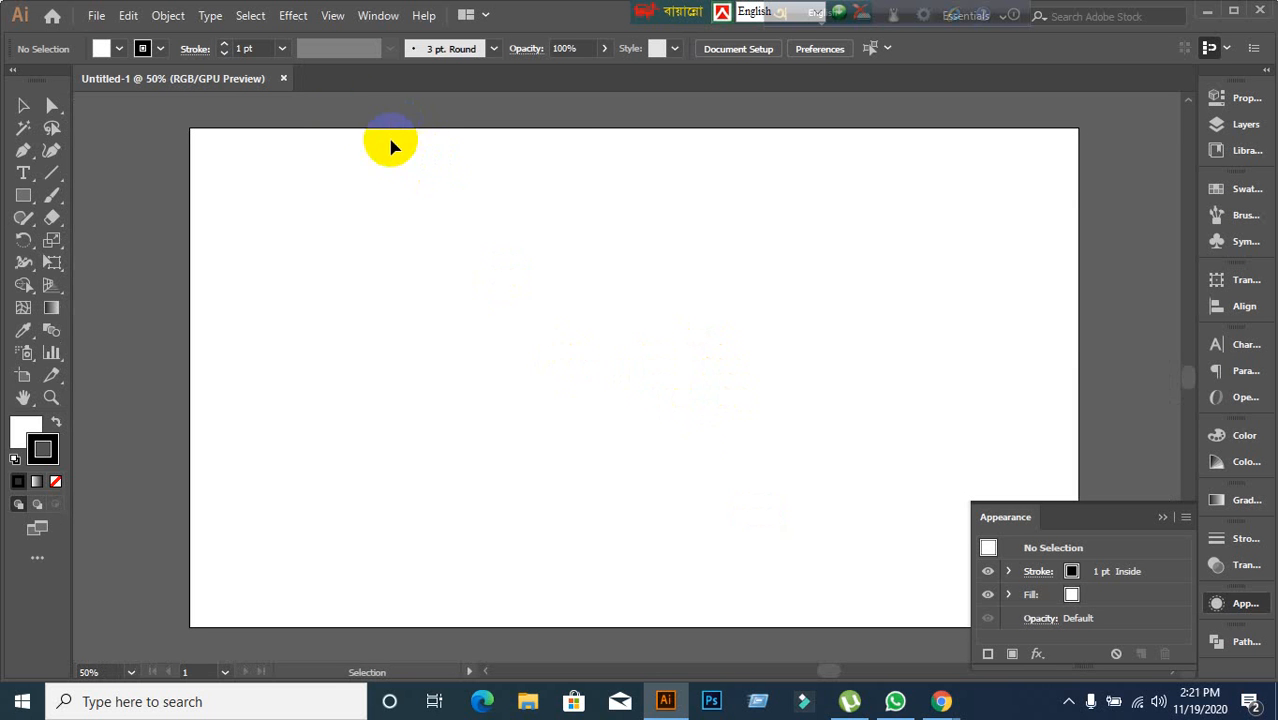
{"action": "left_click", "coordinate": [289, 15]}
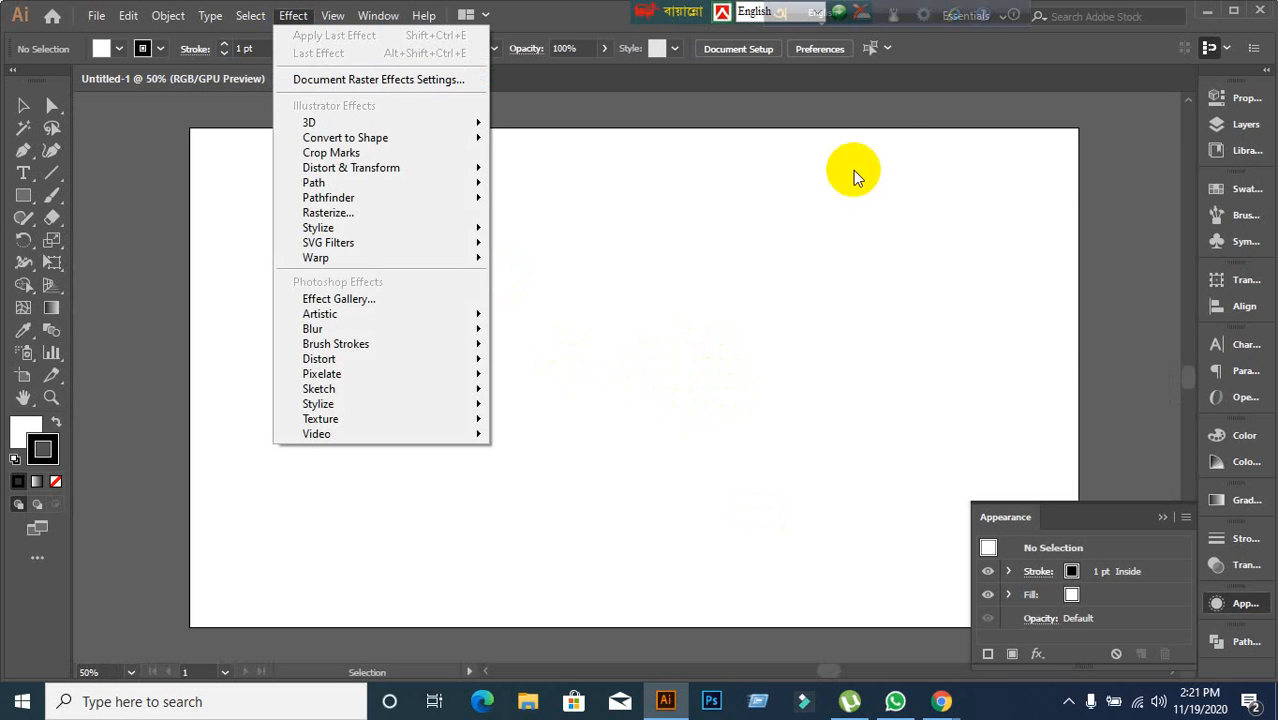
Switch to Google Meet, admit the person asking to join the call, and return to Illustrator.
{"action": "left_click", "coordinate": [1198, 14]}
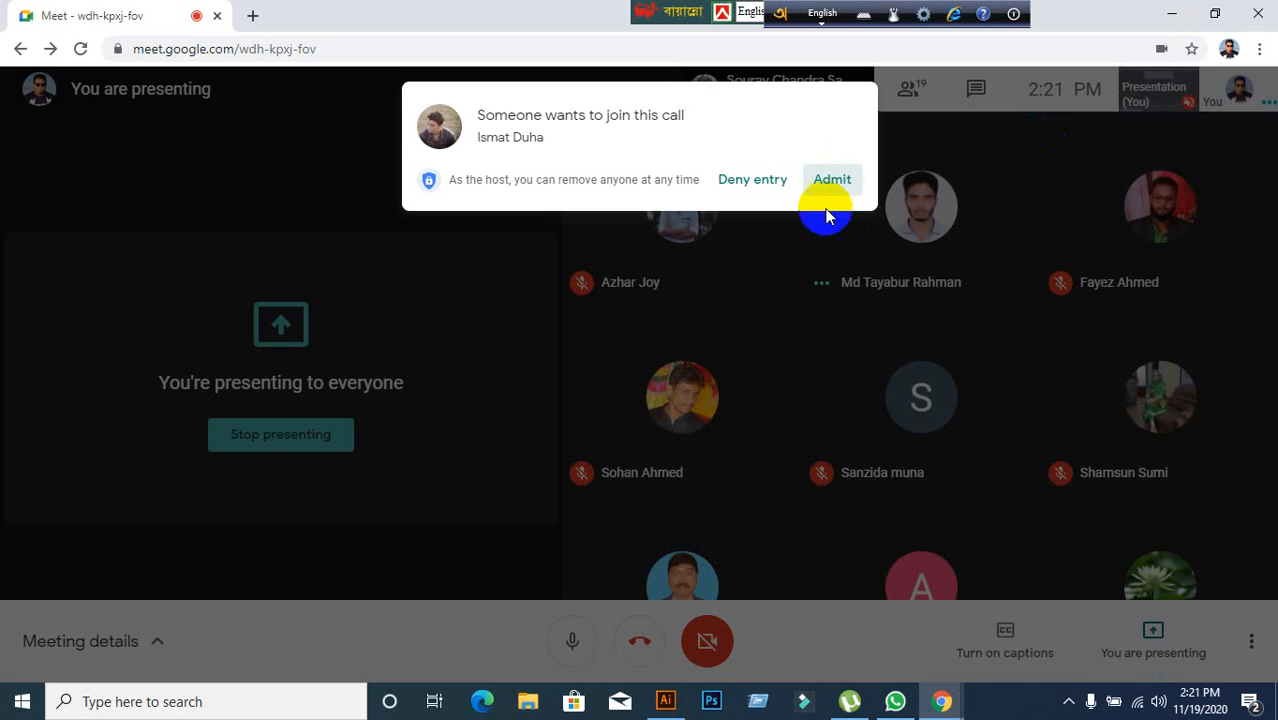
{"action": "left_click", "coordinate": [832, 180]}
{"action": "left_click", "coordinate": [665, 701]}
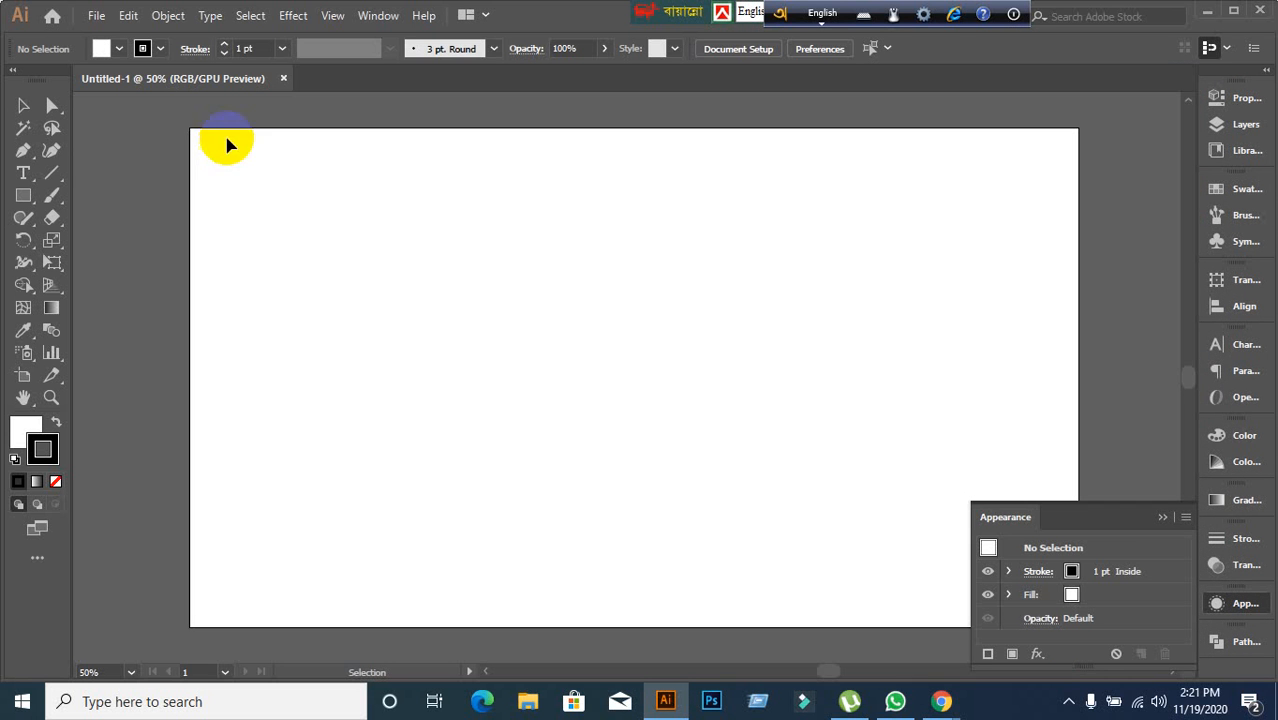
{"action": "left_click", "coordinate": [293, 15]}
{"action": "mouse_move", "coordinate": [350, 168]}
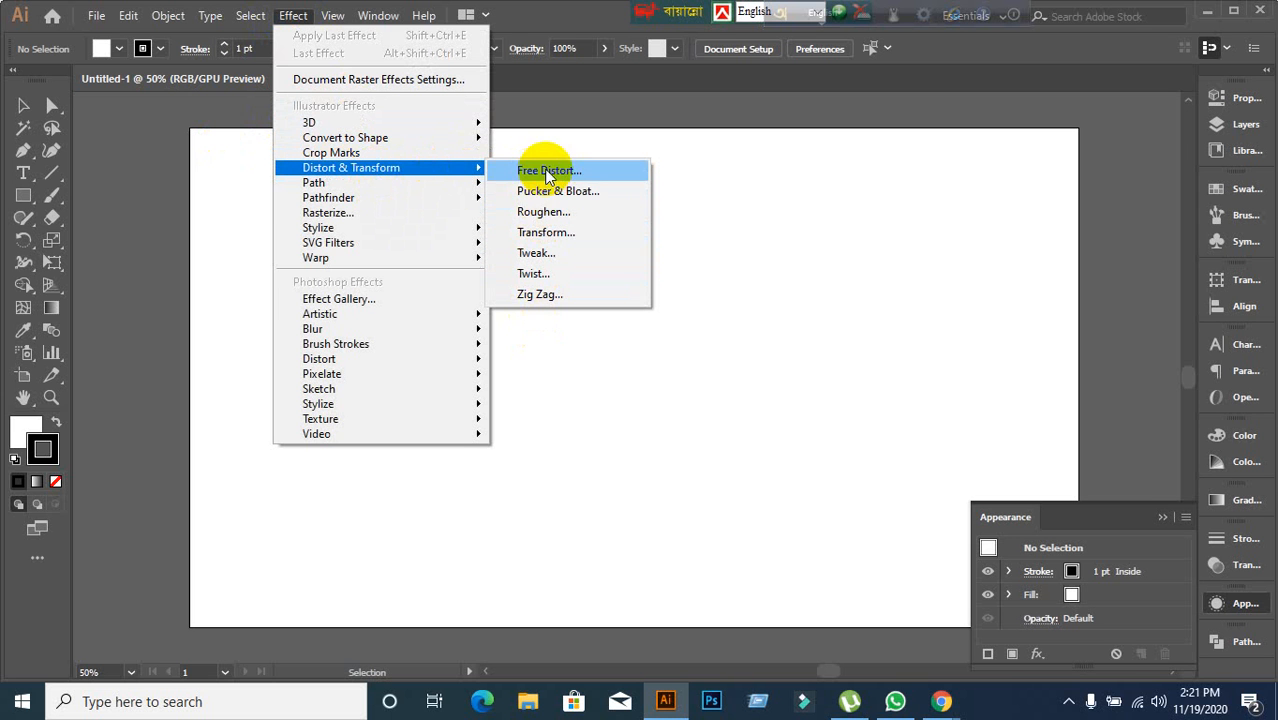
{"action": "left_click", "coordinate": [576, 426]}
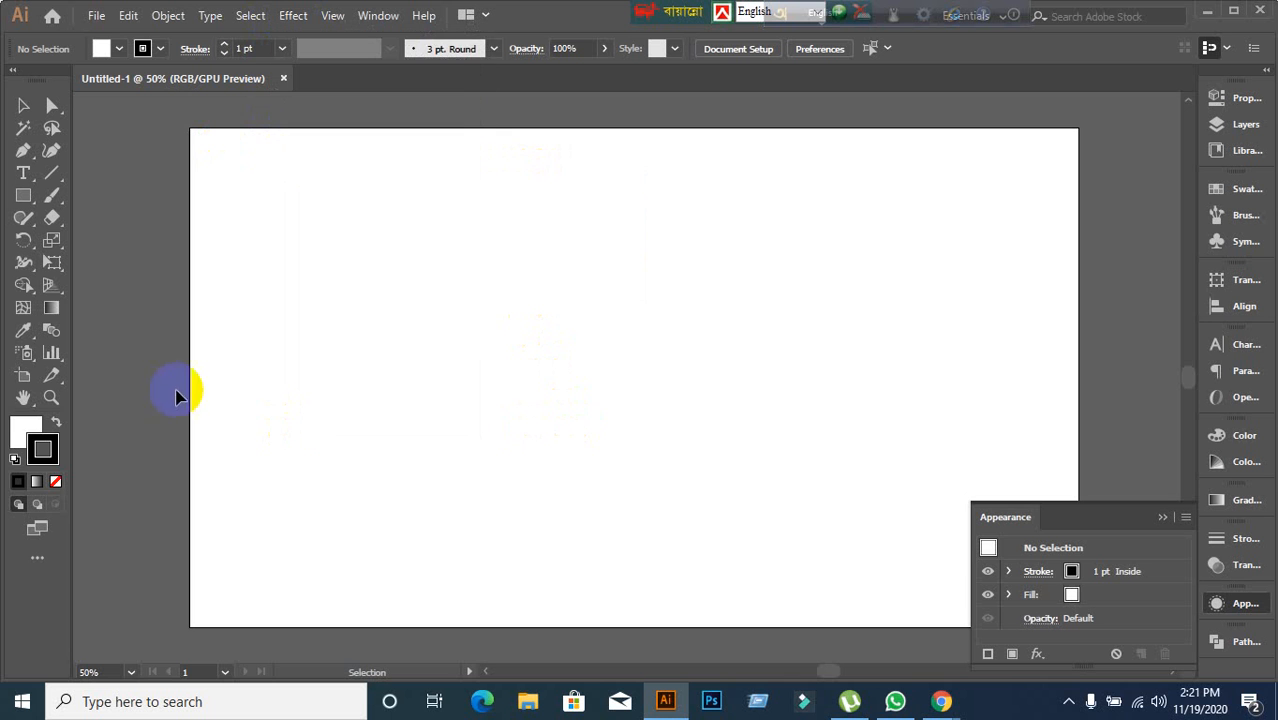
Set the stroke to none and the fill colour to the red swatch.
{"action": "left_click", "coordinate": [55, 483]}
{"action": "left_click", "coordinate": [18, 443]}
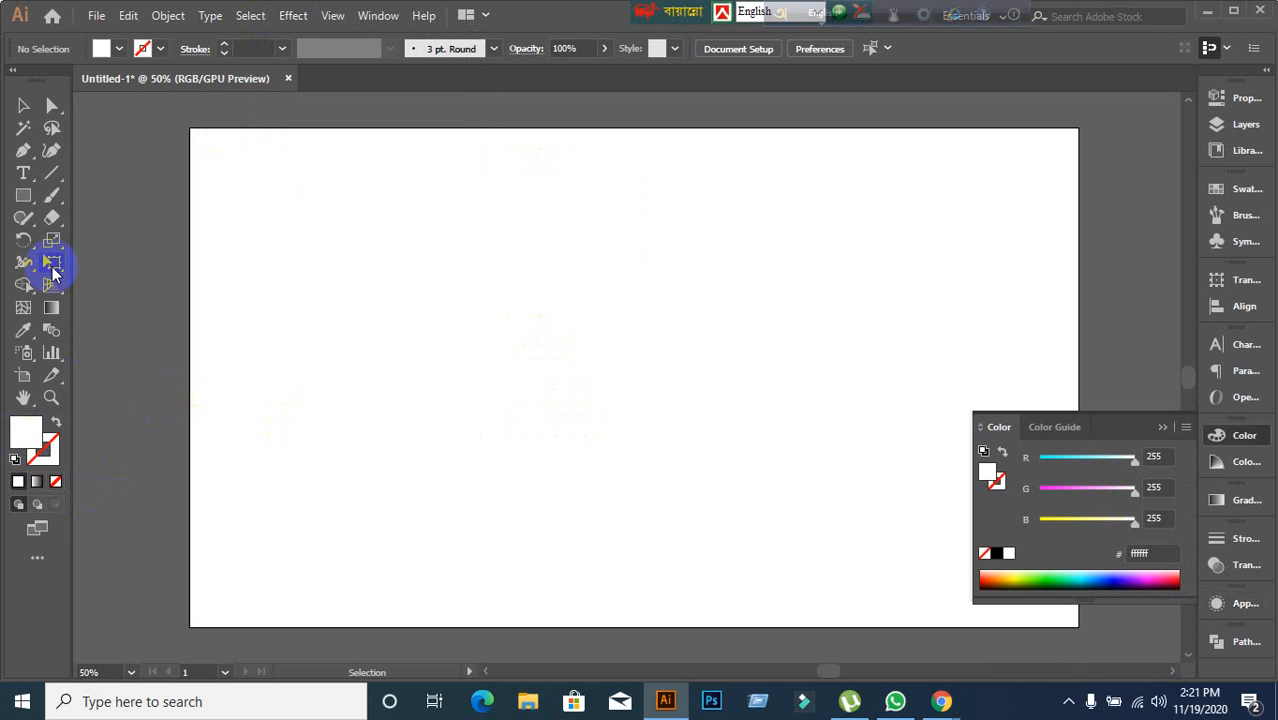
{"action": "left_click", "coordinate": [112, 48]}
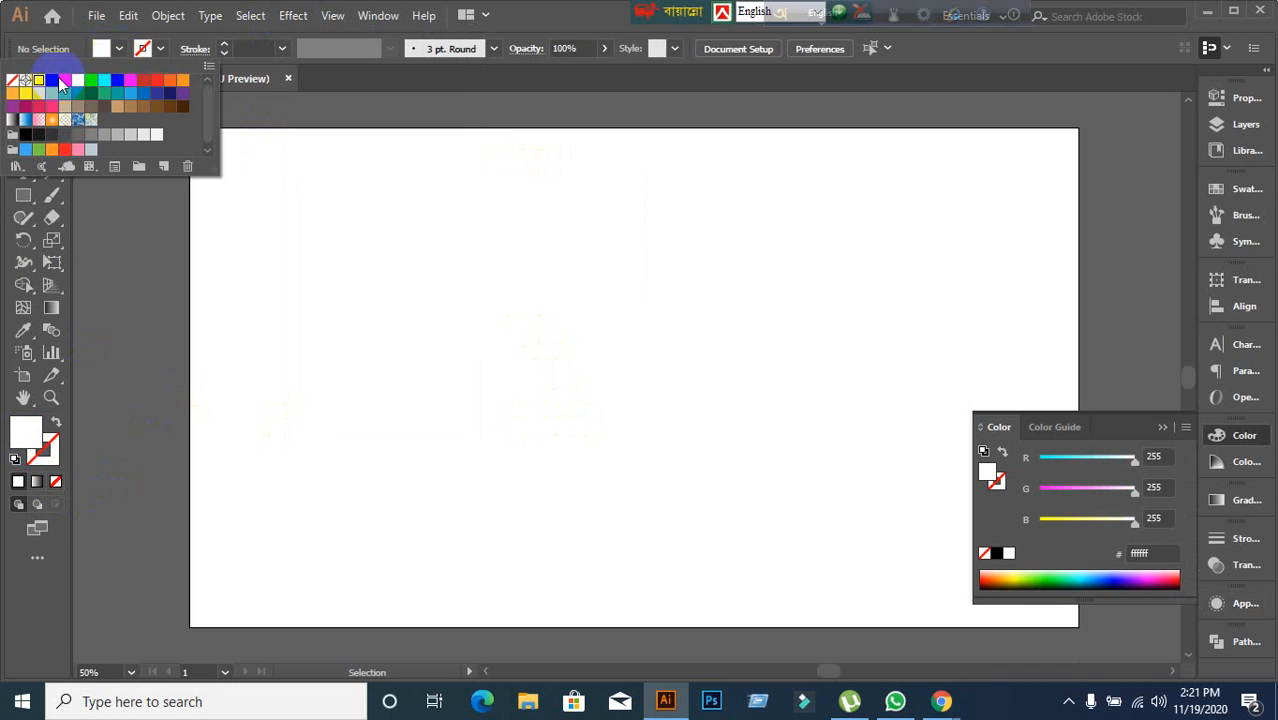
{"action": "left_click", "coordinate": [62, 81]}
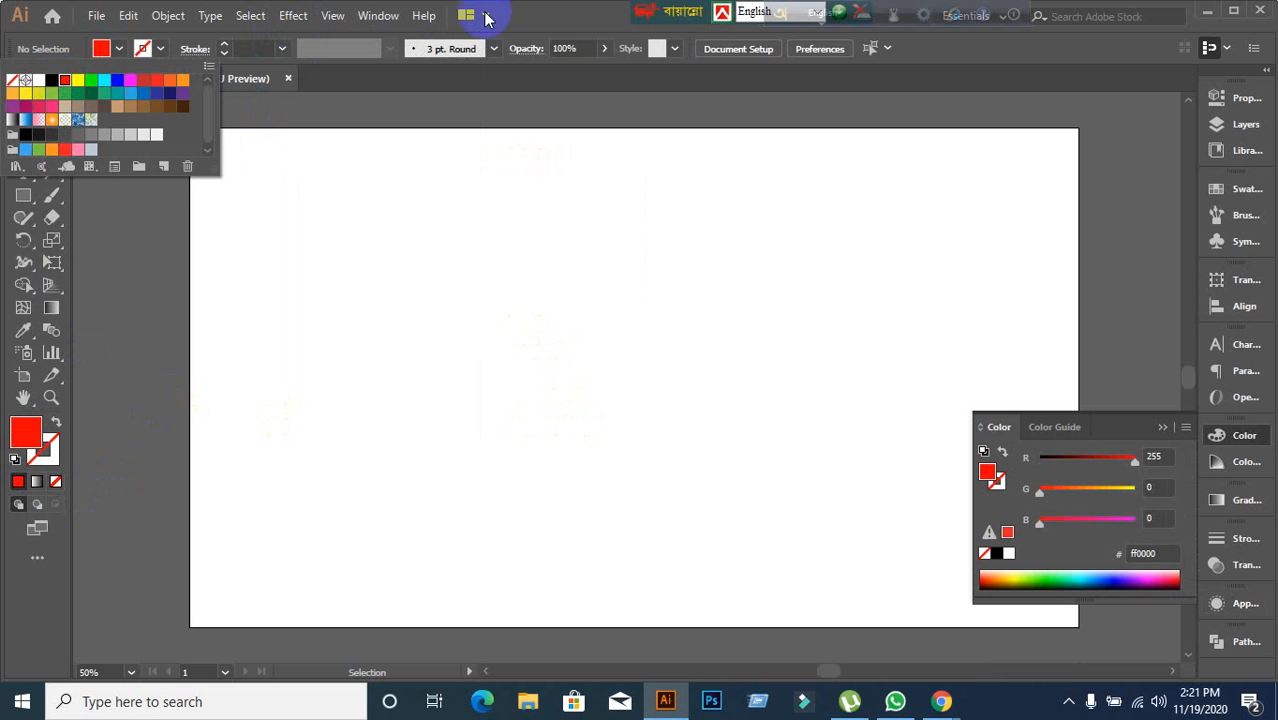
{"action": "left_click", "coordinate": [528, 13]}
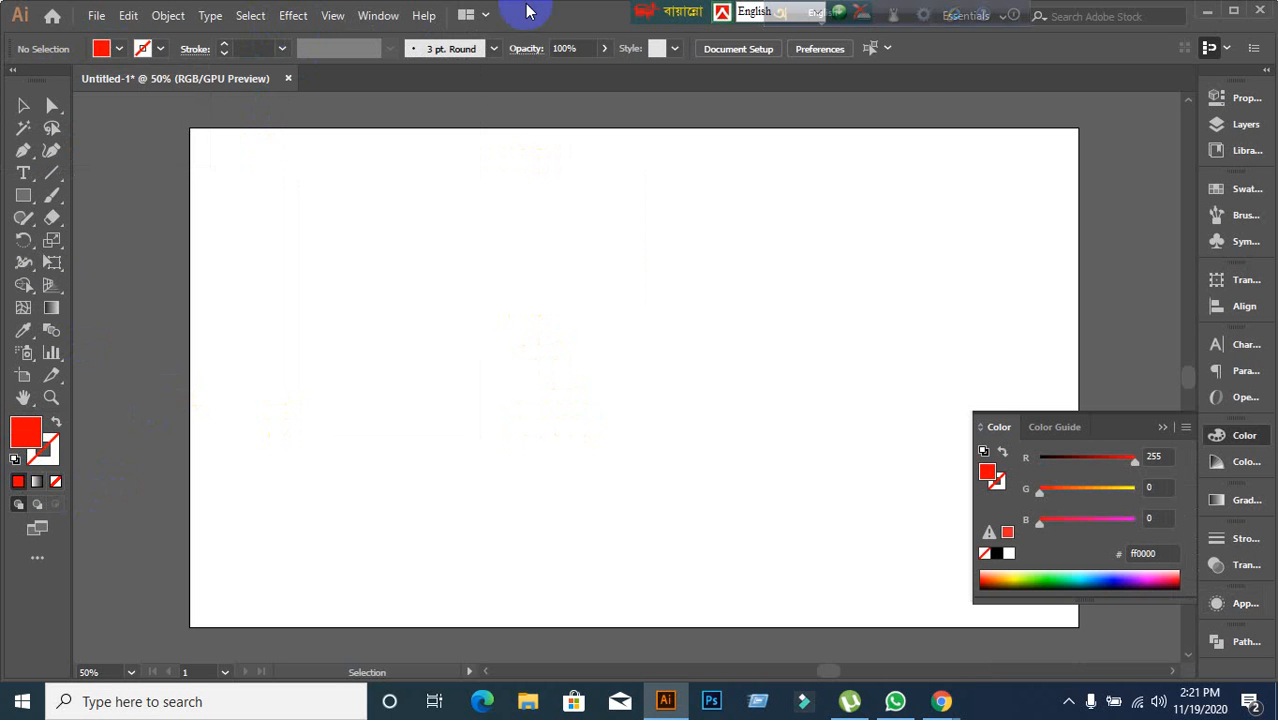
Draw a red square with the Rectangle tool in the middle of the artboard.
{"action": "left_click", "coordinate": [23, 198]}
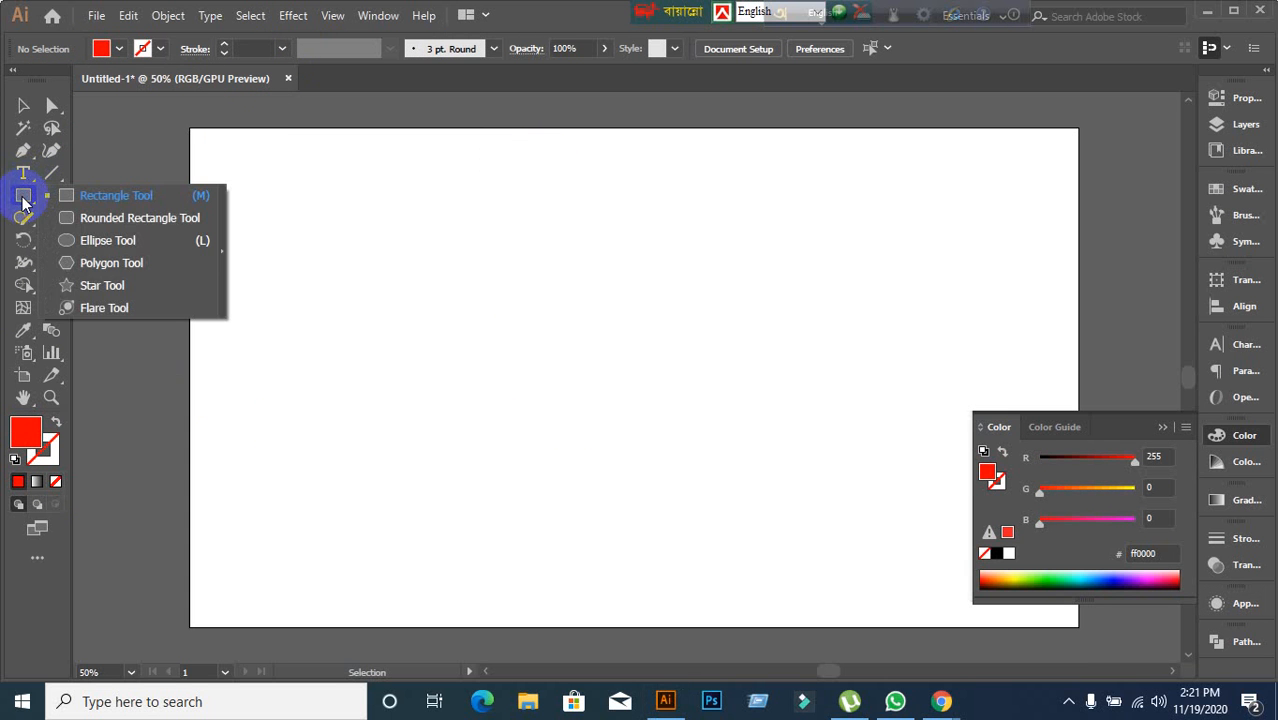
{"action": "left_click_drag", "start_coordinate": [23, 198], "coordinate": [77, 200]}
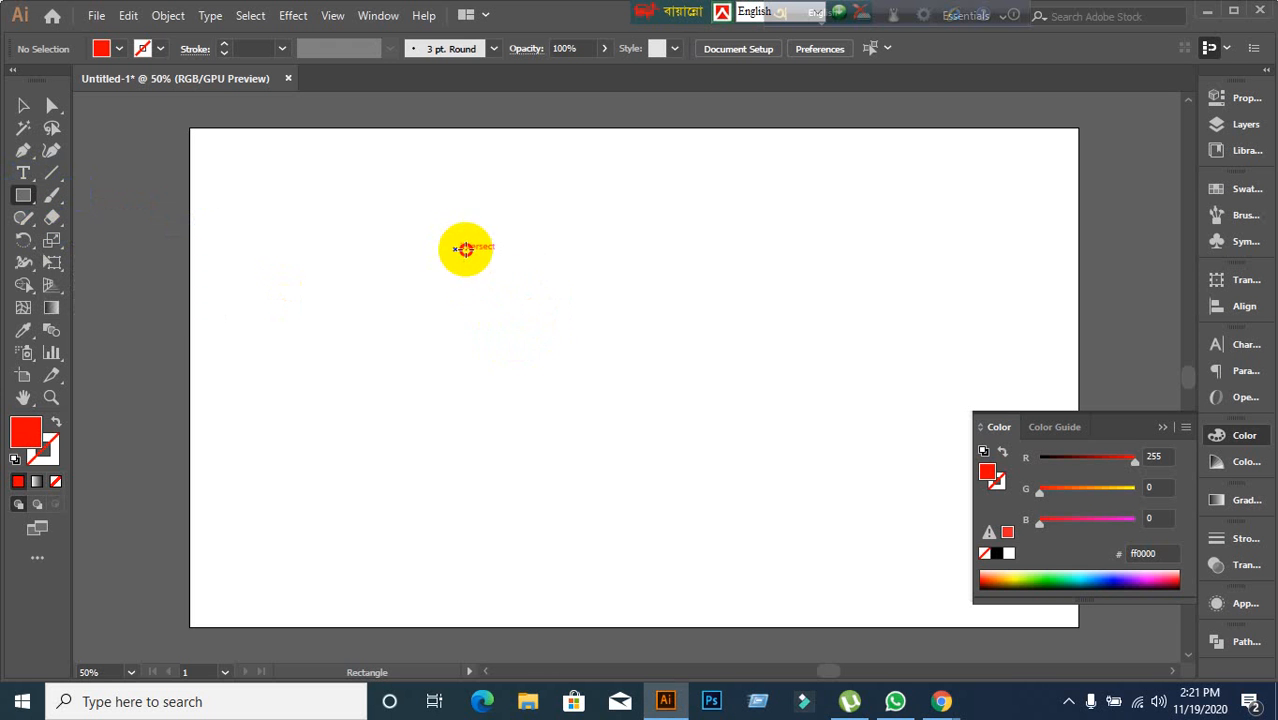
{"action": "mouse_move", "coordinate": [456, 249]}
{"action": "left_mouse_down"}
{"action": "mouse_move", "coordinate": [662, 434]}
{"action": "mouse_move", "coordinate": [662, 455]}
{"action": "left_mouse_up"}
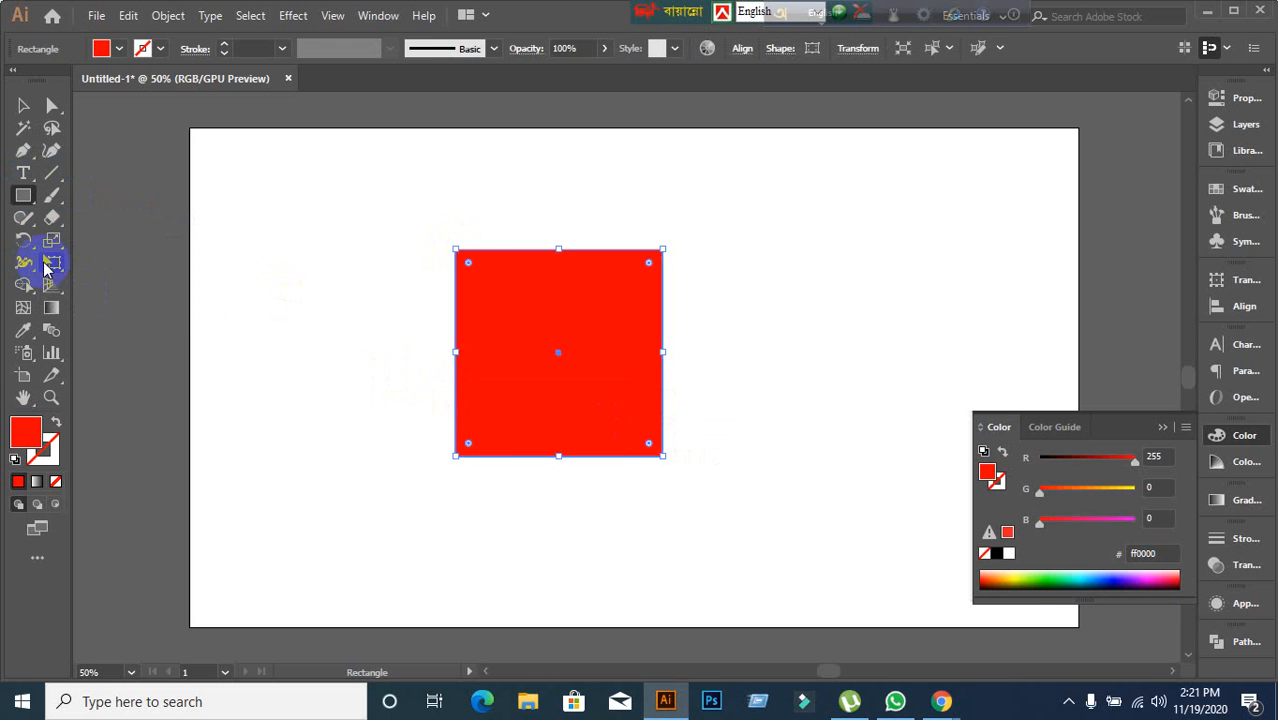
Apply the Free Distort effect to the square, dragging its bottom corners upward to form a slanted quadrilateral.
{"action": "left_click", "coordinate": [286, 18]}
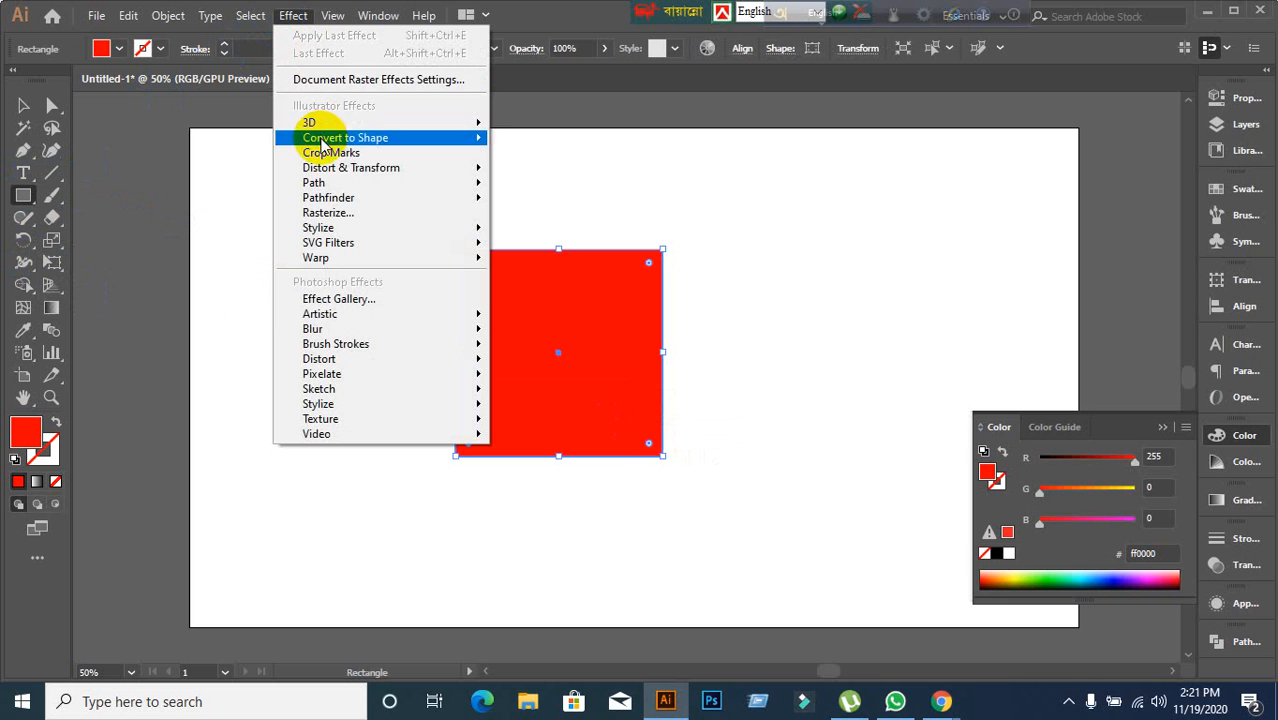
{"action": "left_click", "coordinate": [547, 172]}
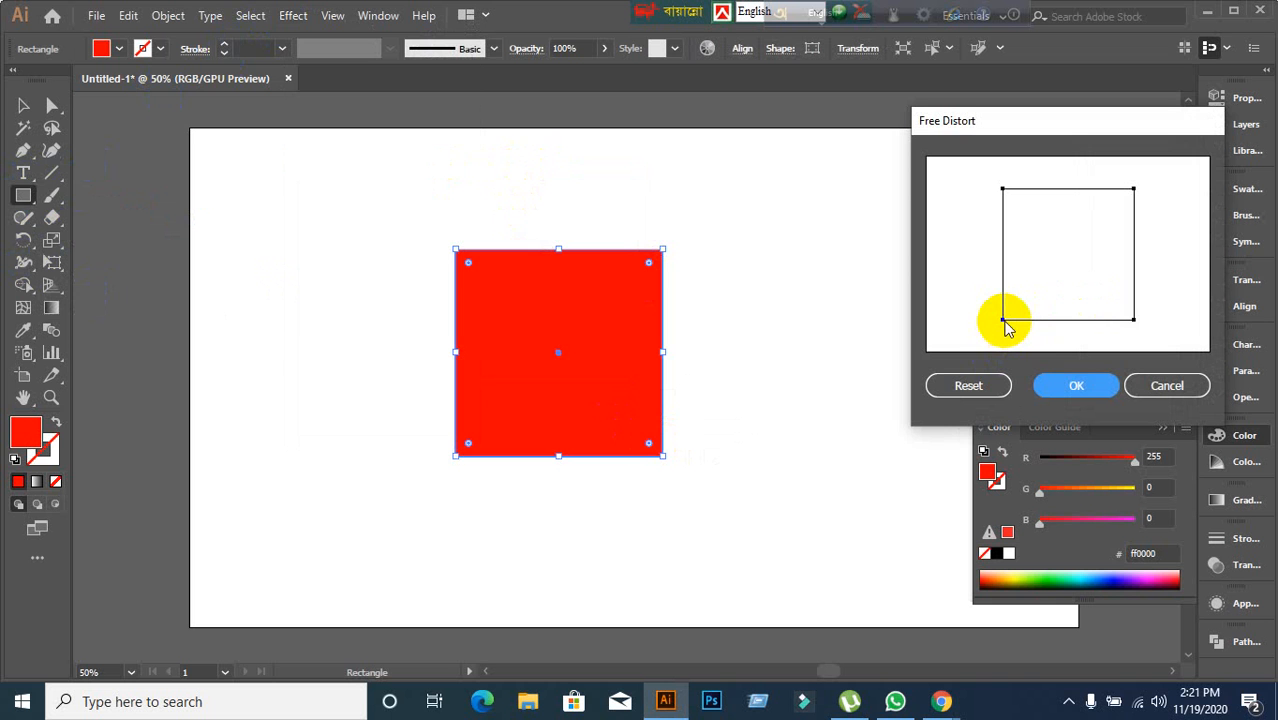
{"action": "left_click_drag", "start_coordinate": [1004, 322], "coordinate": [1081, 225]}
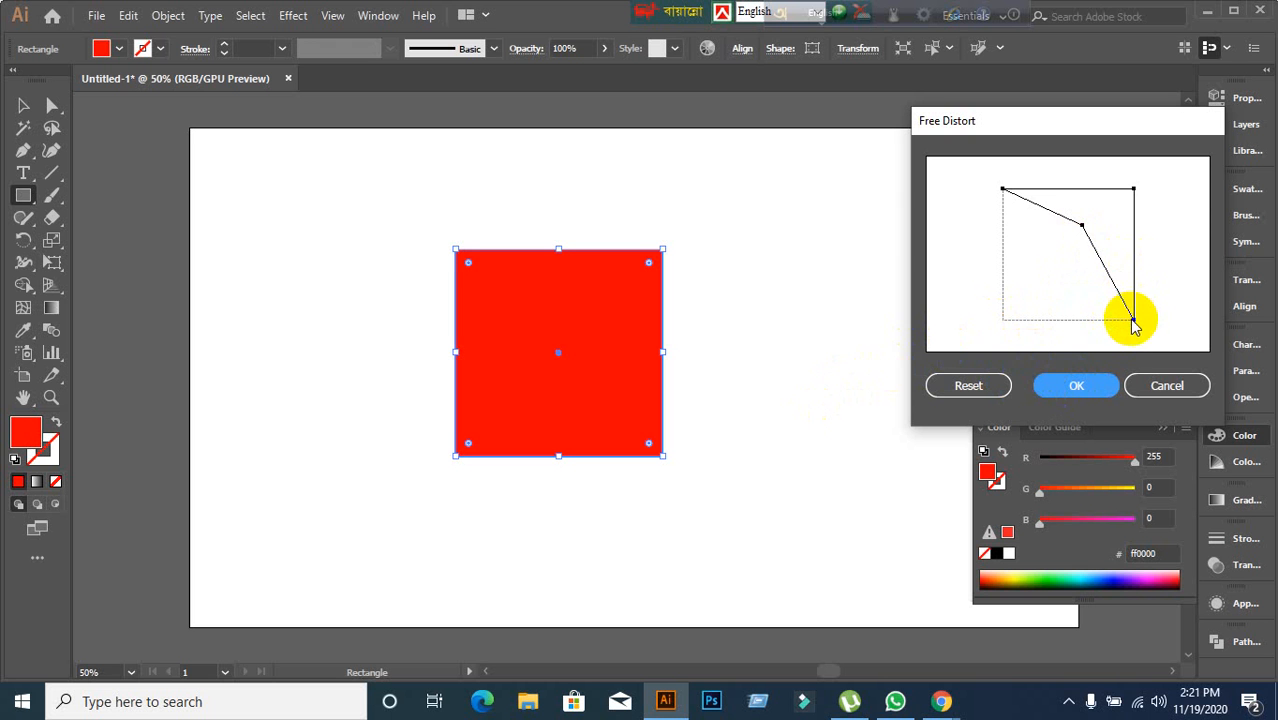
{"action": "left_click_drag", "start_coordinate": [1133, 322], "coordinate": [1159, 220]}
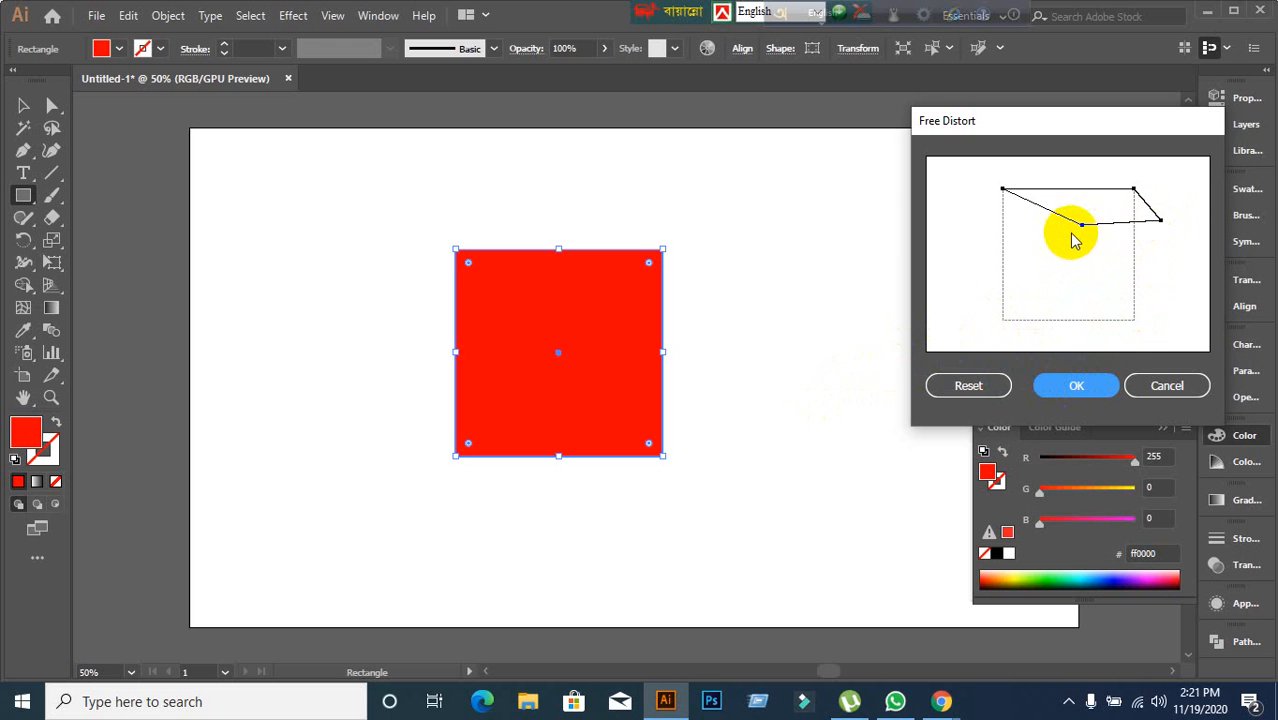
{"action": "left_click_drag", "start_coordinate": [1083, 229], "coordinate": [958, 289]}
{"action": "left_click", "coordinate": [1093, 391]}
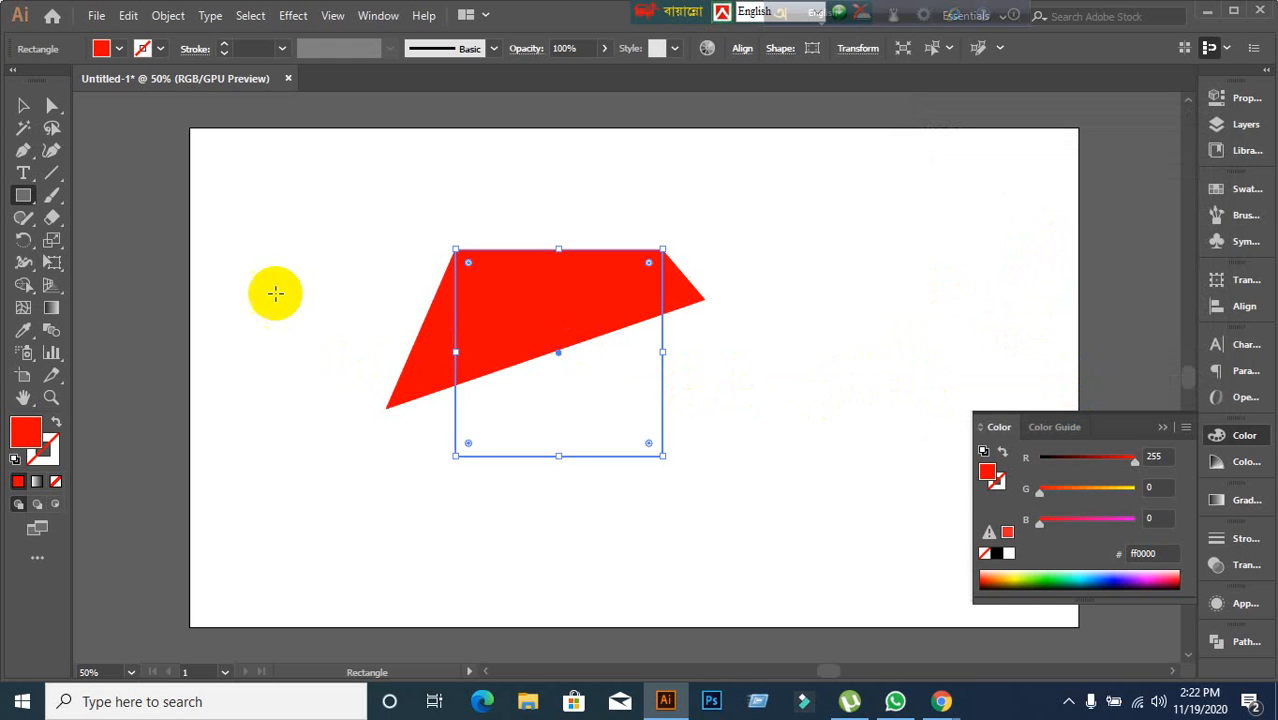
Move the distorted shape to the artboard's upper right corner and deselect it.
{"action": "left_click", "coordinate": [23, 105]}
{"action": "left_click", "coordinate": [418, 332]}
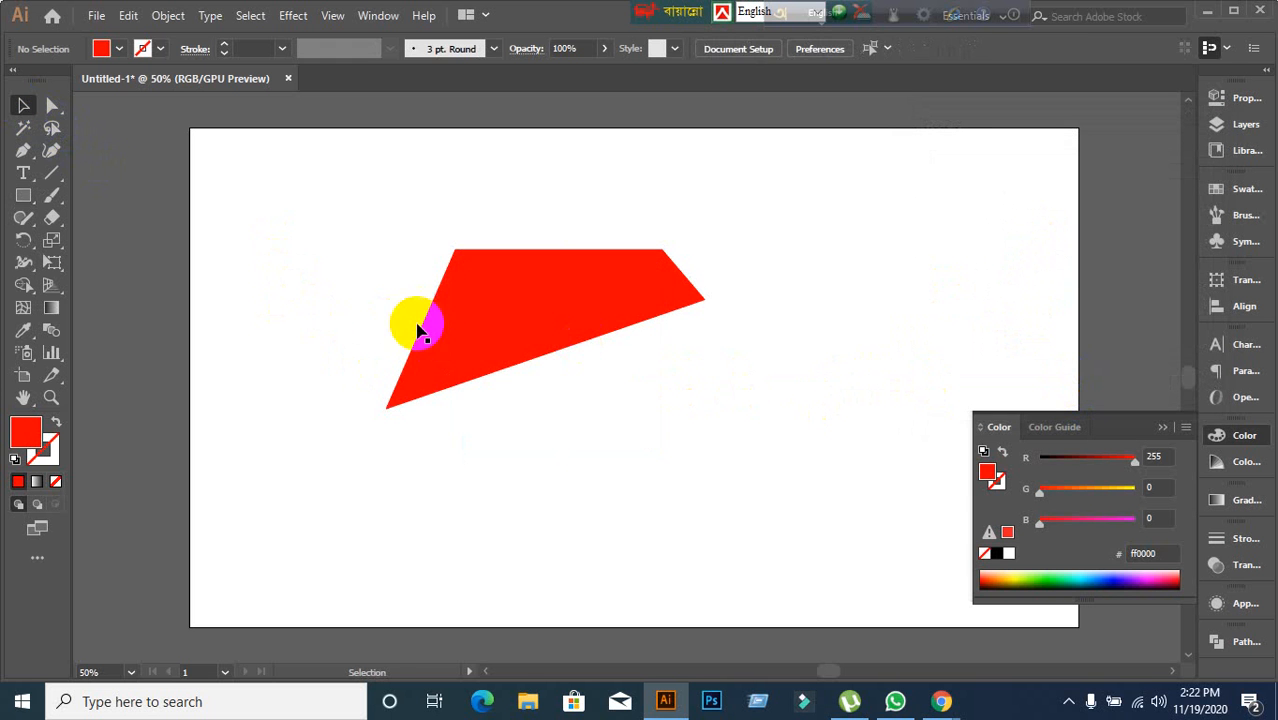
{"action": "left_click_drag", "start_coordinate": [418, 332], "coordinate": [915, 262]}
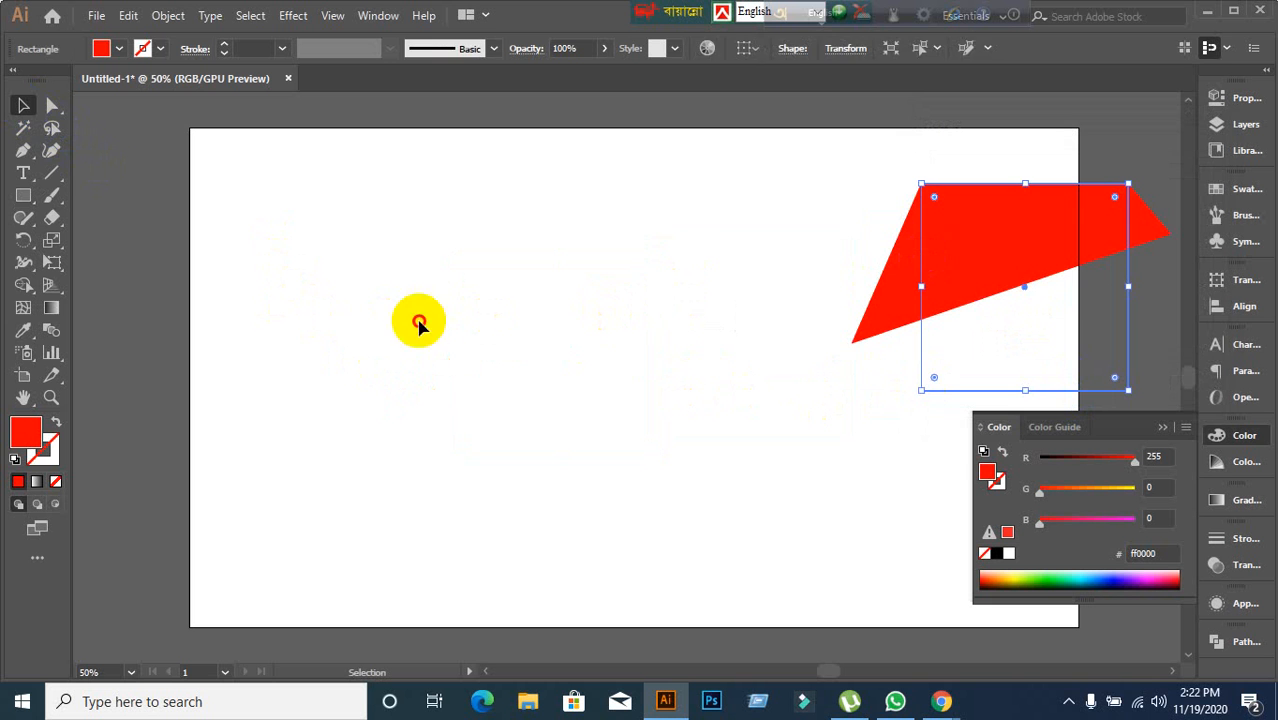
{"action": "left_click", "coordinate": [418, 322]}
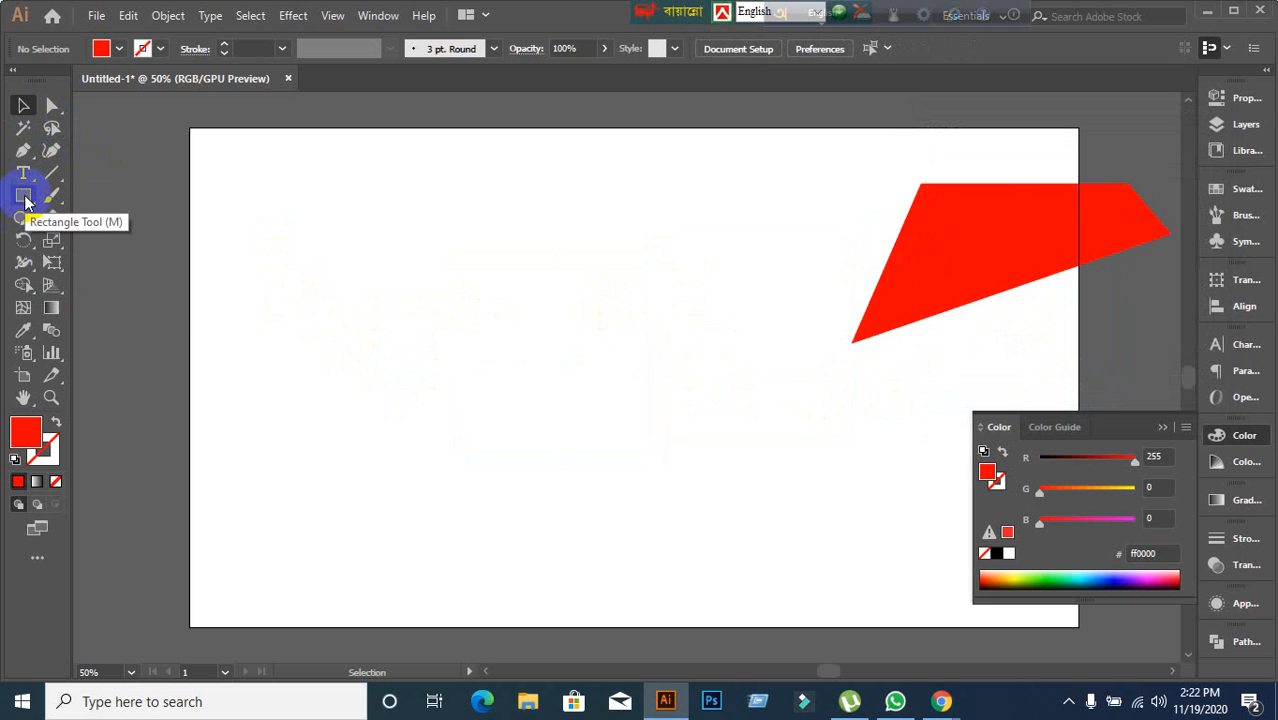
Draw a red hexagon with the Polygon tool near the upper left and shift it slightly down and right.
{"action": "left_click_drag", "start_coordinate": [24, 202], "coordinate": [130, 240]}
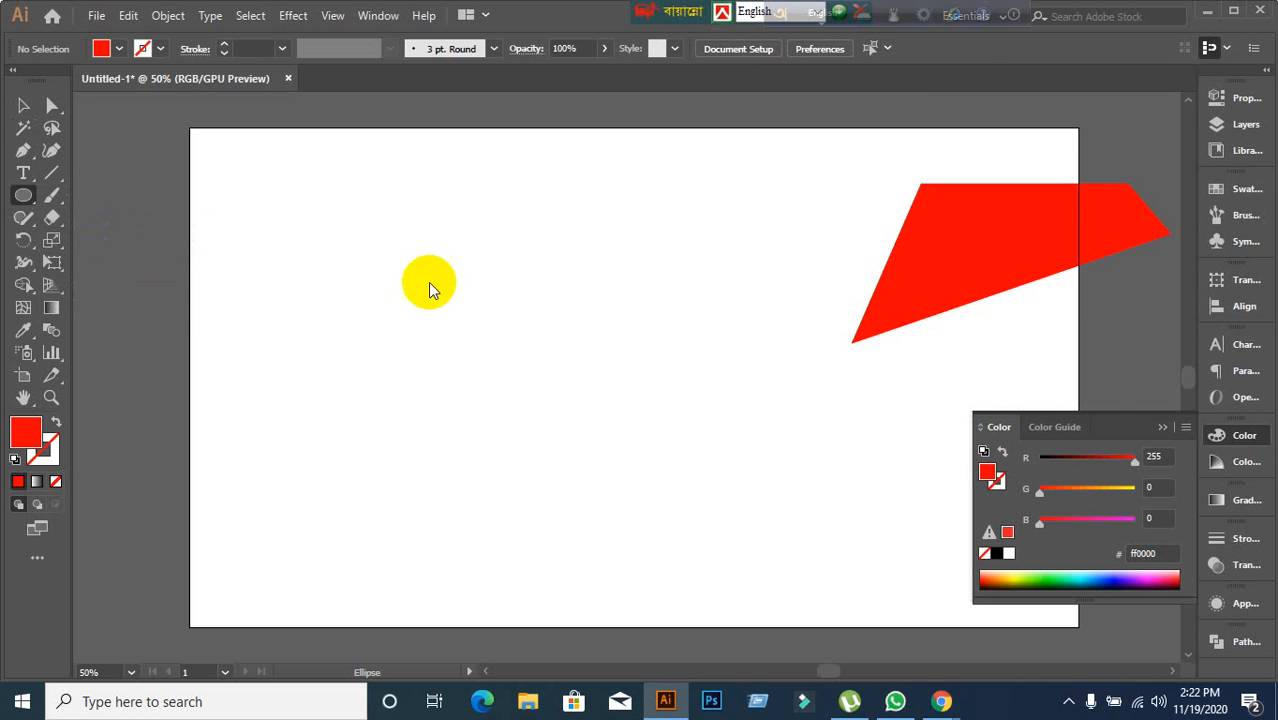
{"action": "left_click_drag", "start_coordinate": [23, 194], "coordinate": [102, 262]}
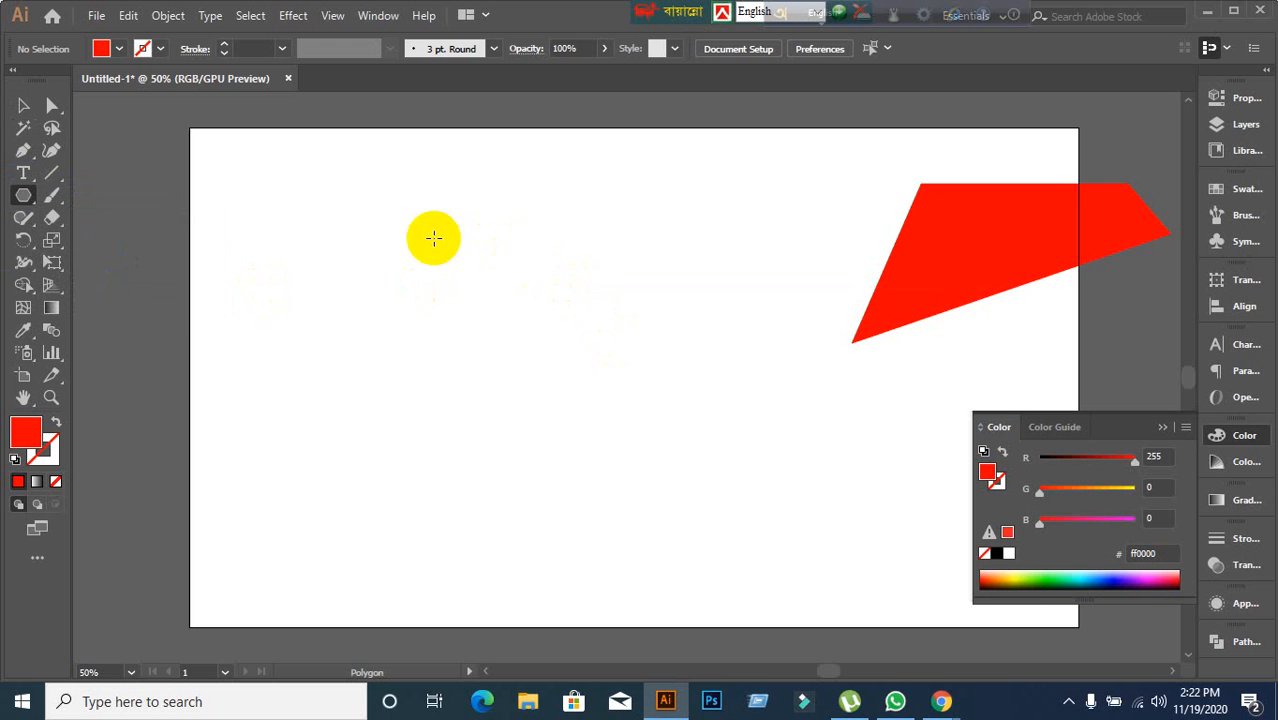
{"action": "left_click_drag", "start_coordinate": [371, 208], "coordinate": [478, 300]}
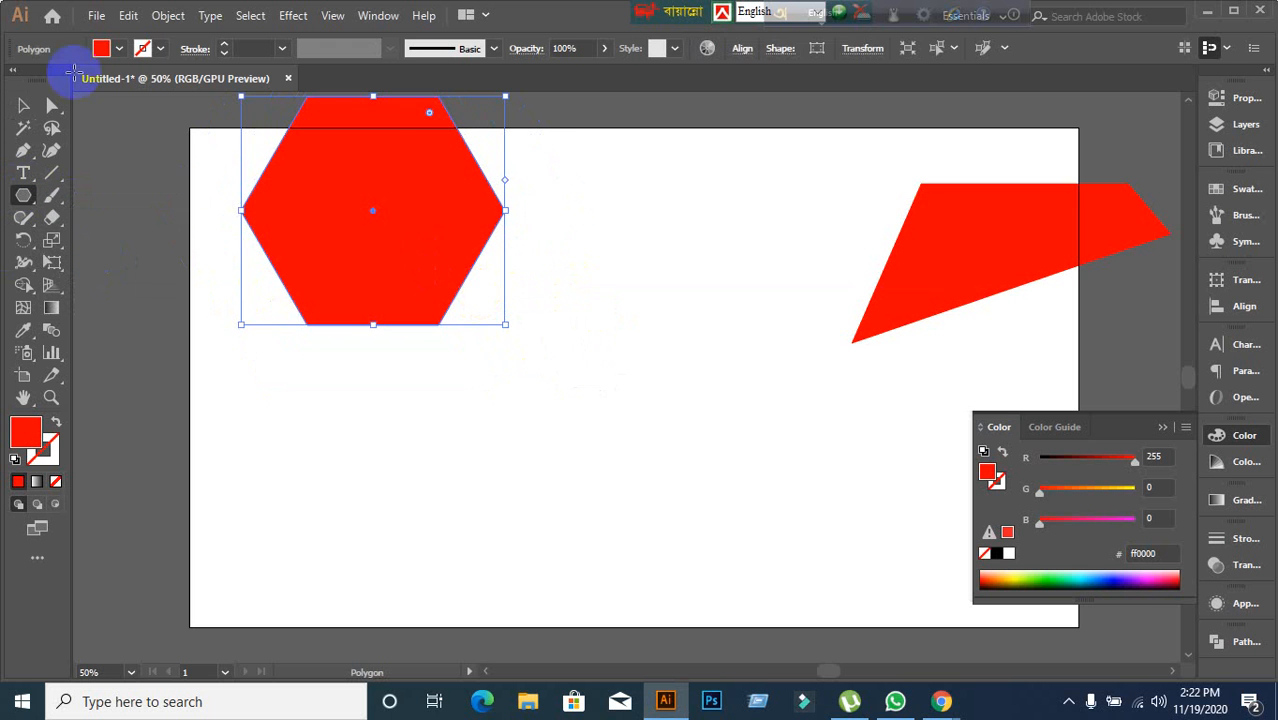
{"action": "left_click", "coordinate": [23, 105]}
{"action": "left_click_drag", "start_coordinate": [300, 200], "coordinate": [354, 301]}
Apply the Free Distort effect to the hexagon, dragging both bottom corners up and inward, then deselect.
{"action": "left_click", "coordinate": [305, 18]}
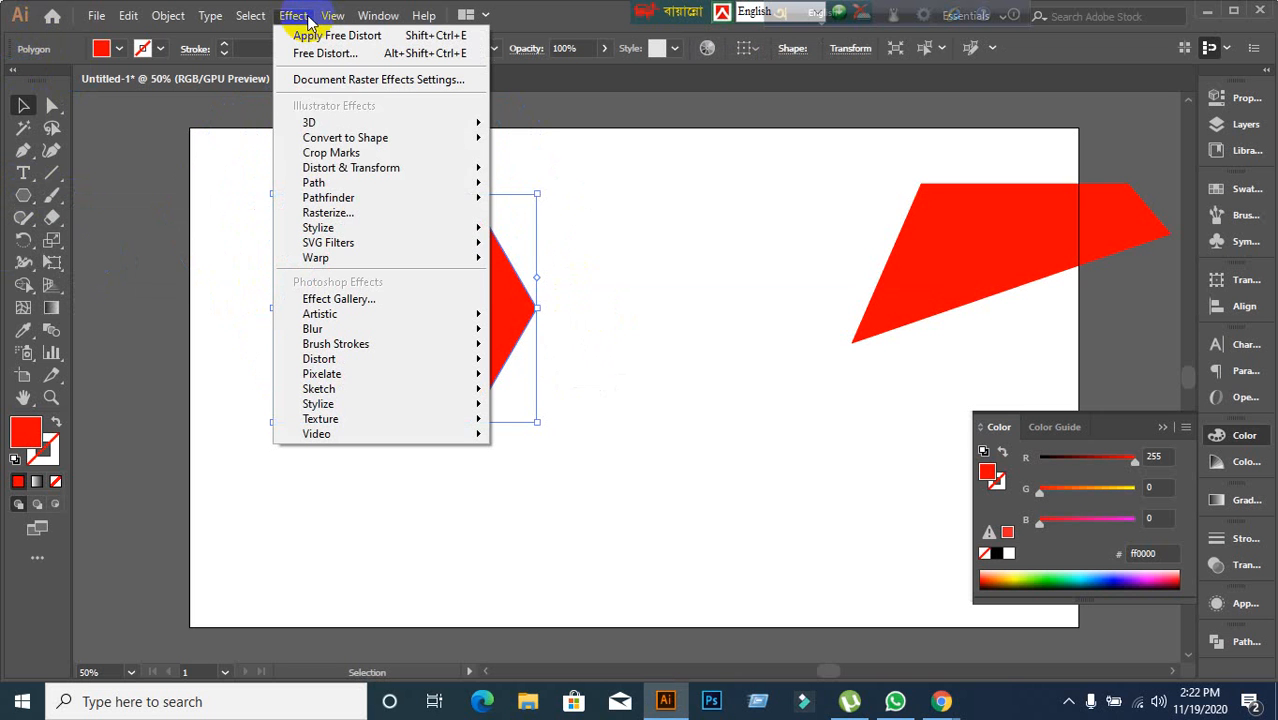
{"action": "mouse_move", "coordinate": [378, 170]}
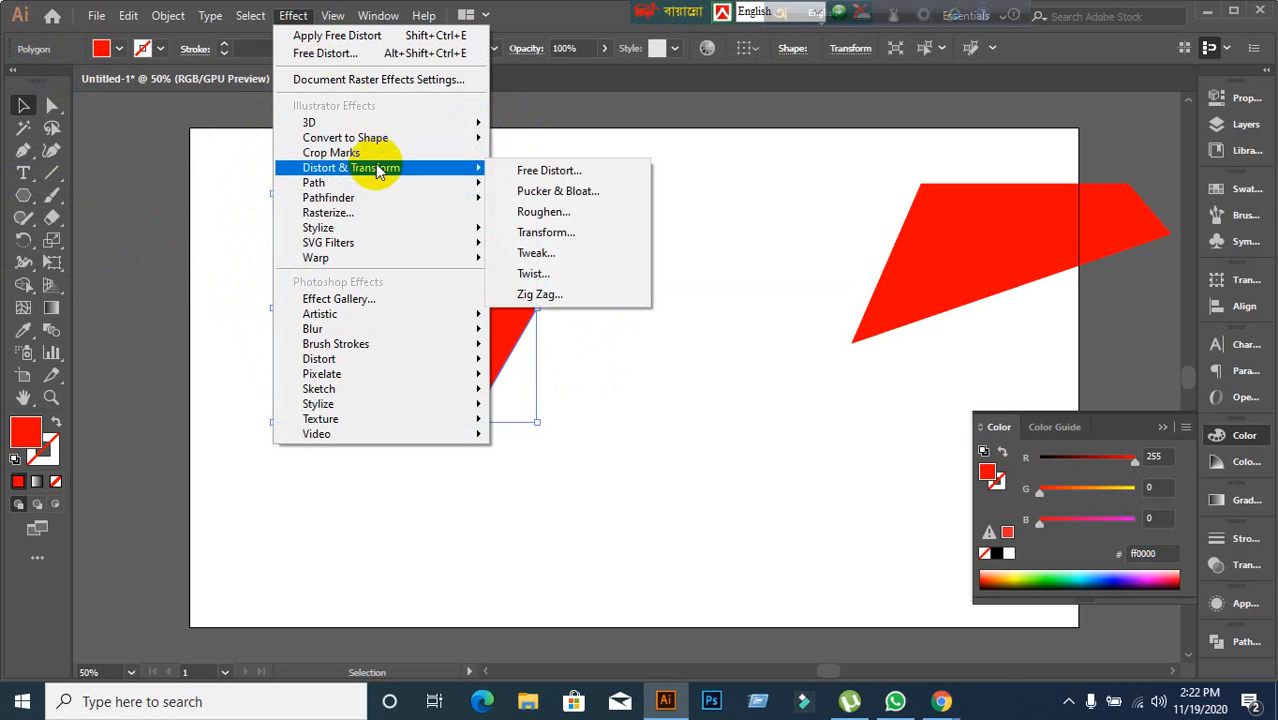
{"action": "left_click", "coordinate": [540, 171]}
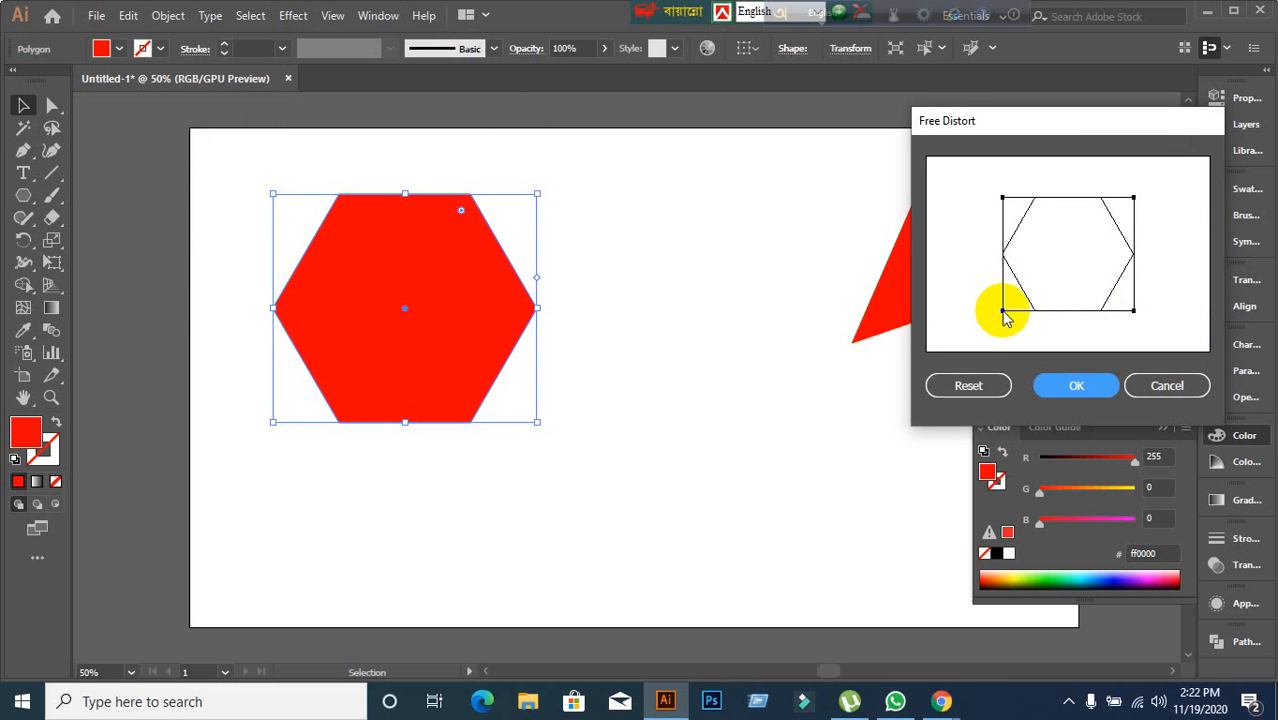
{"action": "left_click_drag", "start_coordinate": [1003, 312], "coordinate": [1058, 273]}
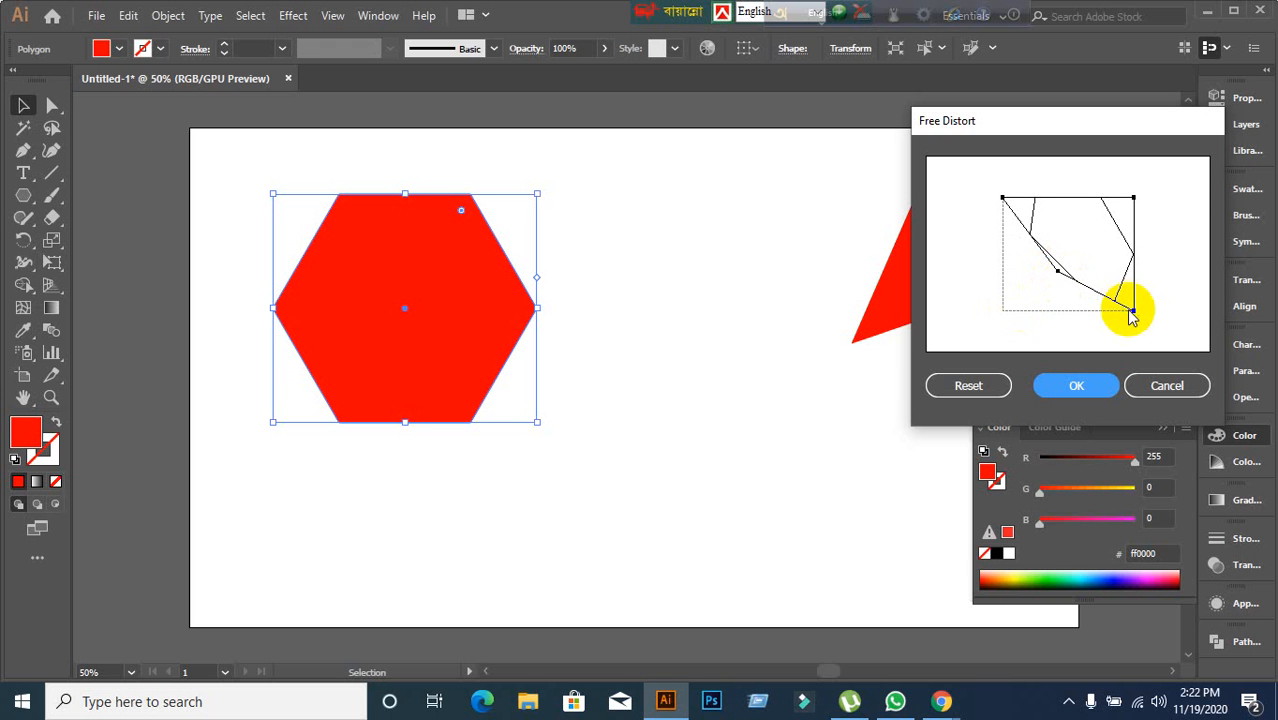
{"action": "left_click_drag", "start_coordinate": [1134, 312], "coordinate": [1055, 228]}
{"action": "left_click", "coordinate": [1060, 392]}
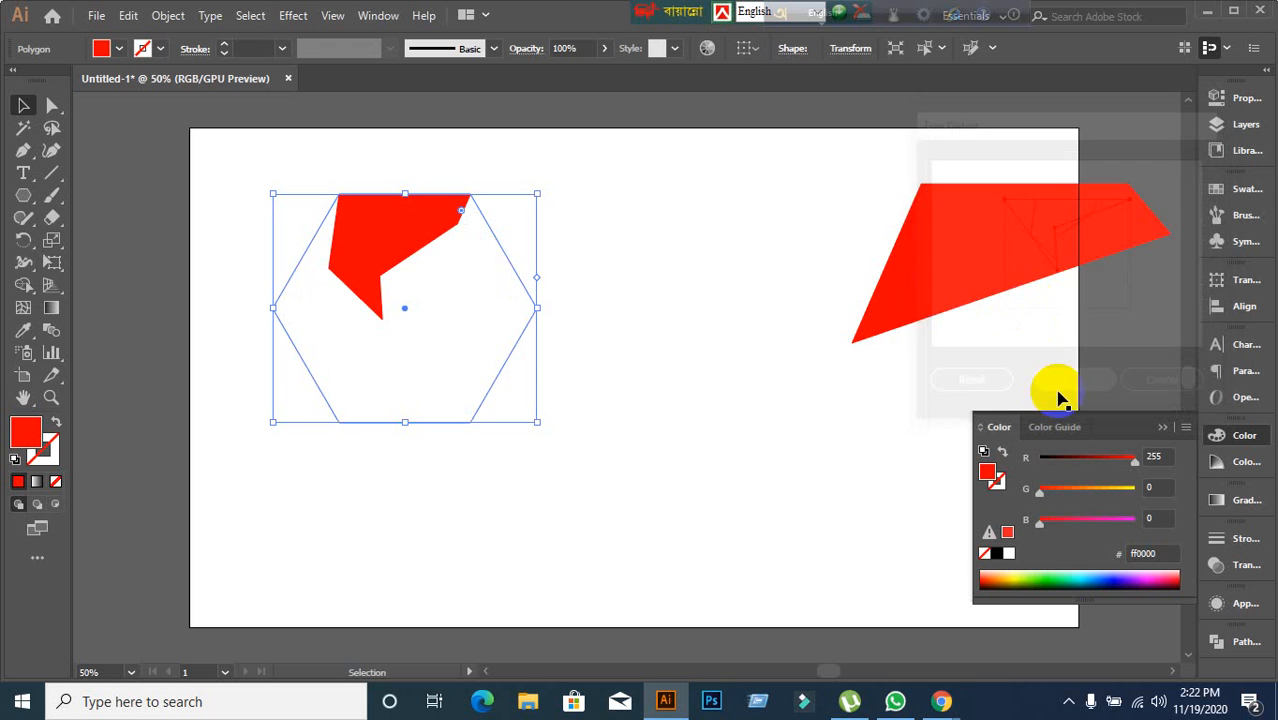
{"action": "left_click", "coordinate": [720, 458]}
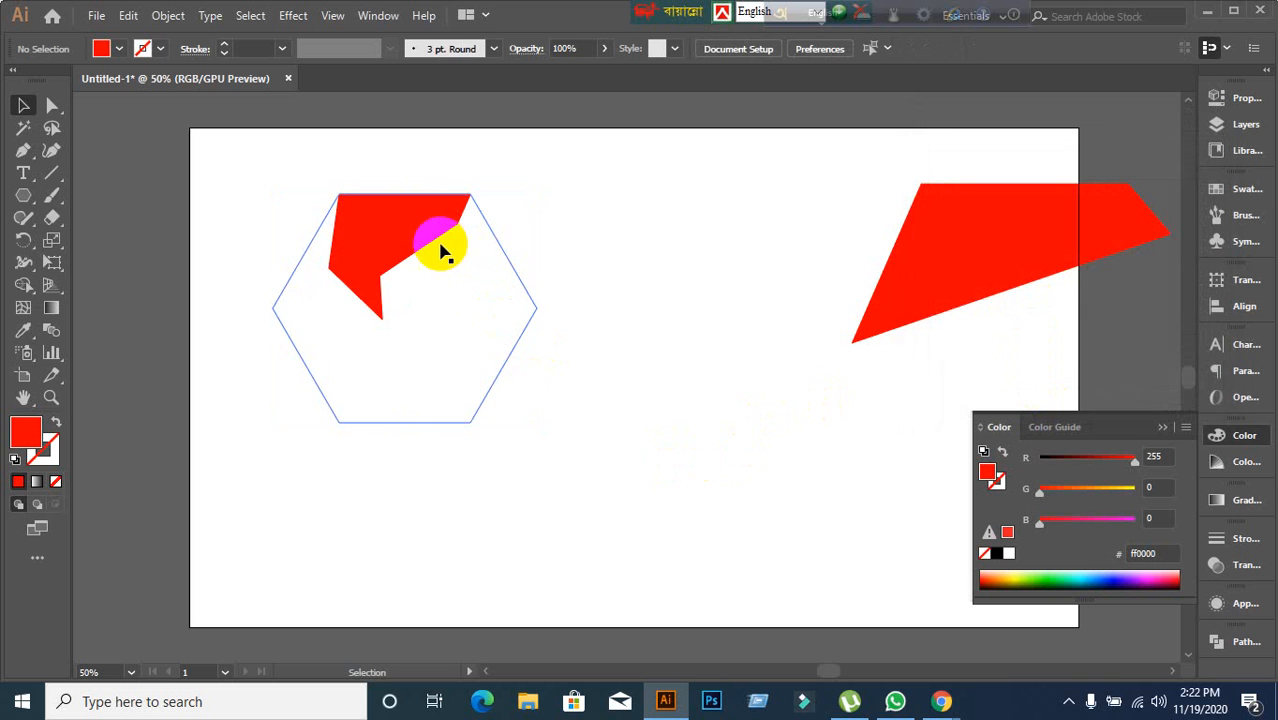
Move the distorted hexagon toward the artboard's lower right area.
{"action": "left_click", "coordinate": [441, 246]}
{"action": "left_click_drag", "start_coordinate": [437, 247], "coordinate": [865, 471]}
{"action": "left_click", "coordinate": [578, 410]}
{"action": "left_click", "coordinate": [786, 490]}
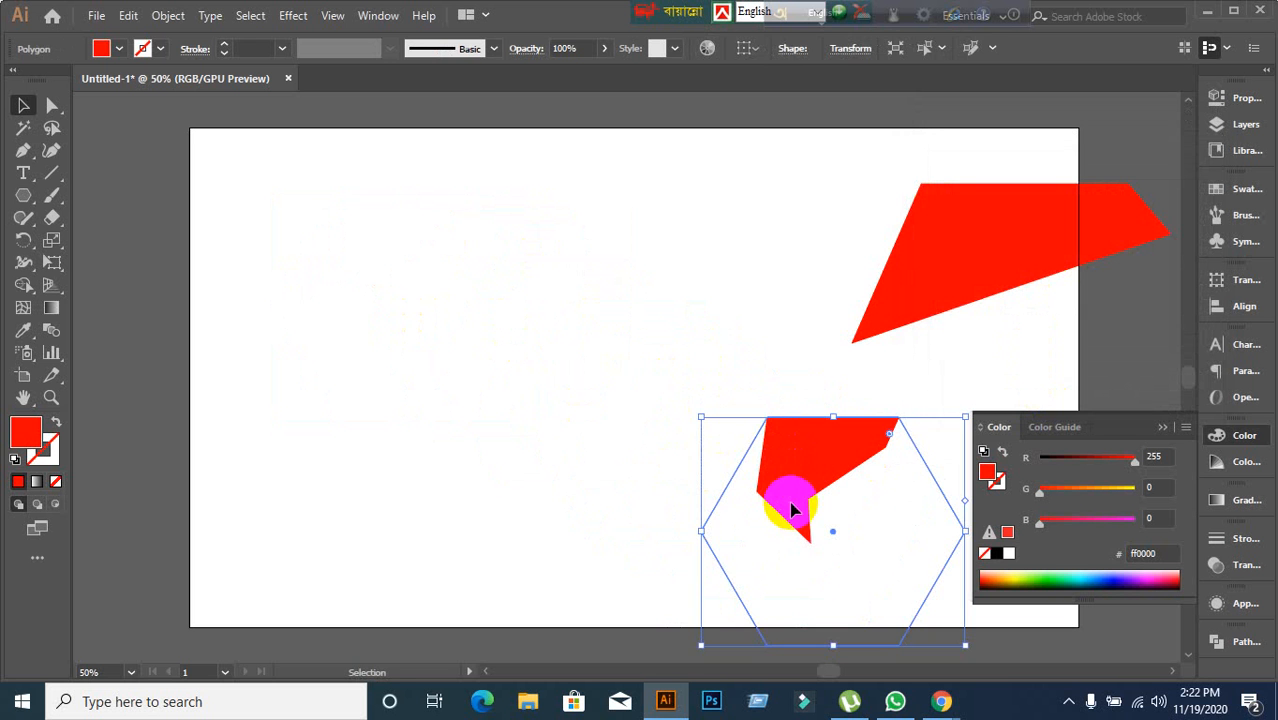
Deselect the distorted hexagon, leaving nothing selected on the artboard.
{"action": "left_click", "coordinate": [617, 360]}
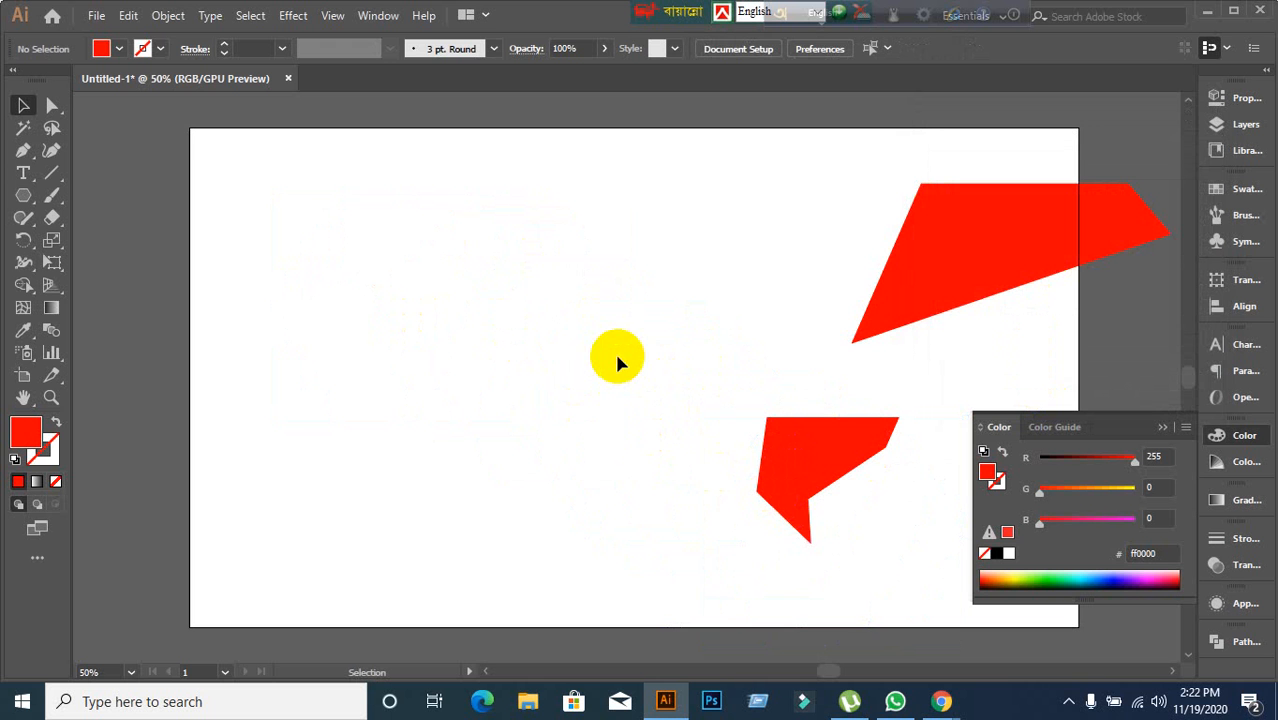
{"action": "left_click_drag", "start_coordinate": [617, 357], "coordinate": [800, 530]}
{"action": "left_click", "coordinate": [513, 363]}
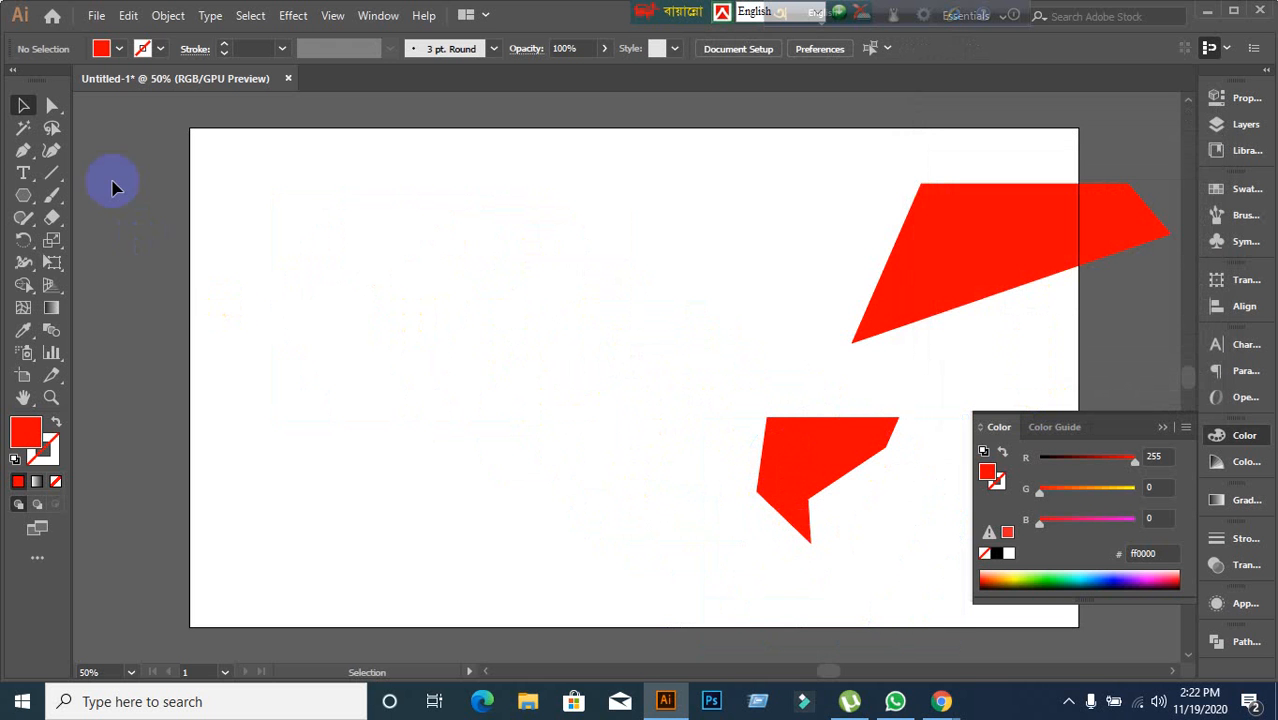
Switch to the Ellipse tool and draw a red circle about 215 px across near the artboard's upper left.
{"action": "left_click", "coordinate": [23, 195]}
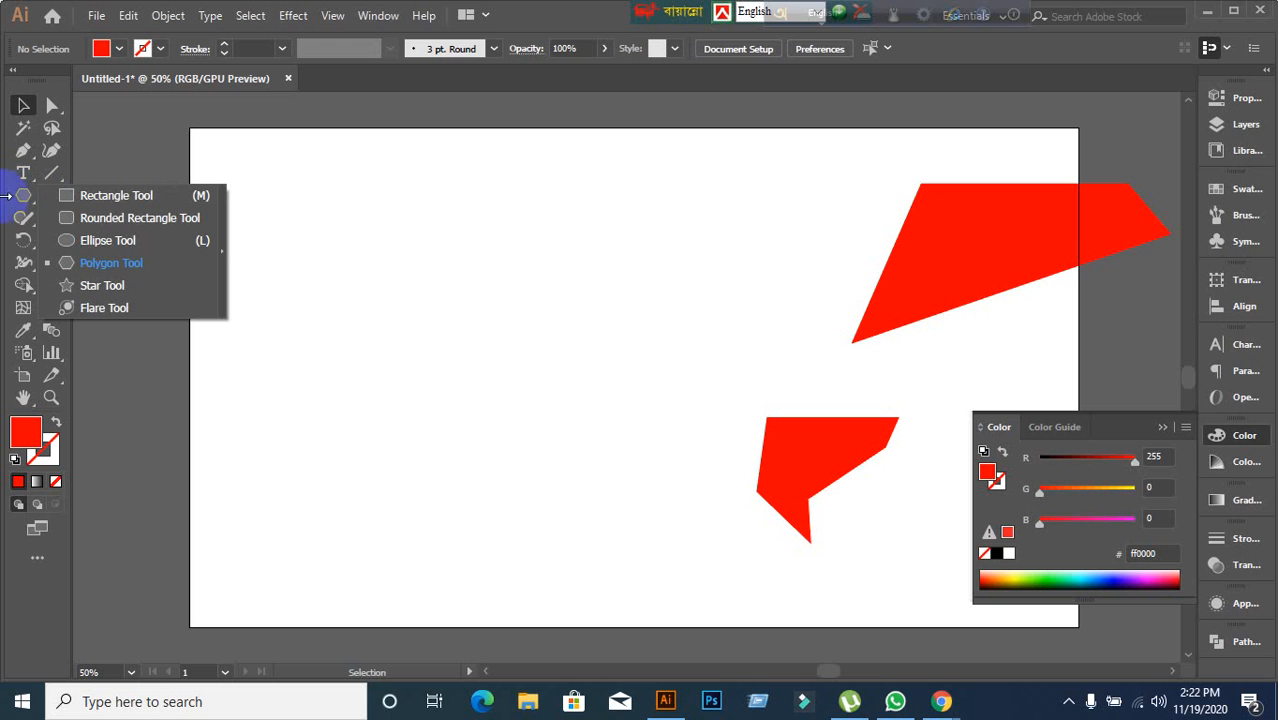
{"action": "left_click_drag", "start_coordinate": [4, 196], "coordinate": [69, 247]}
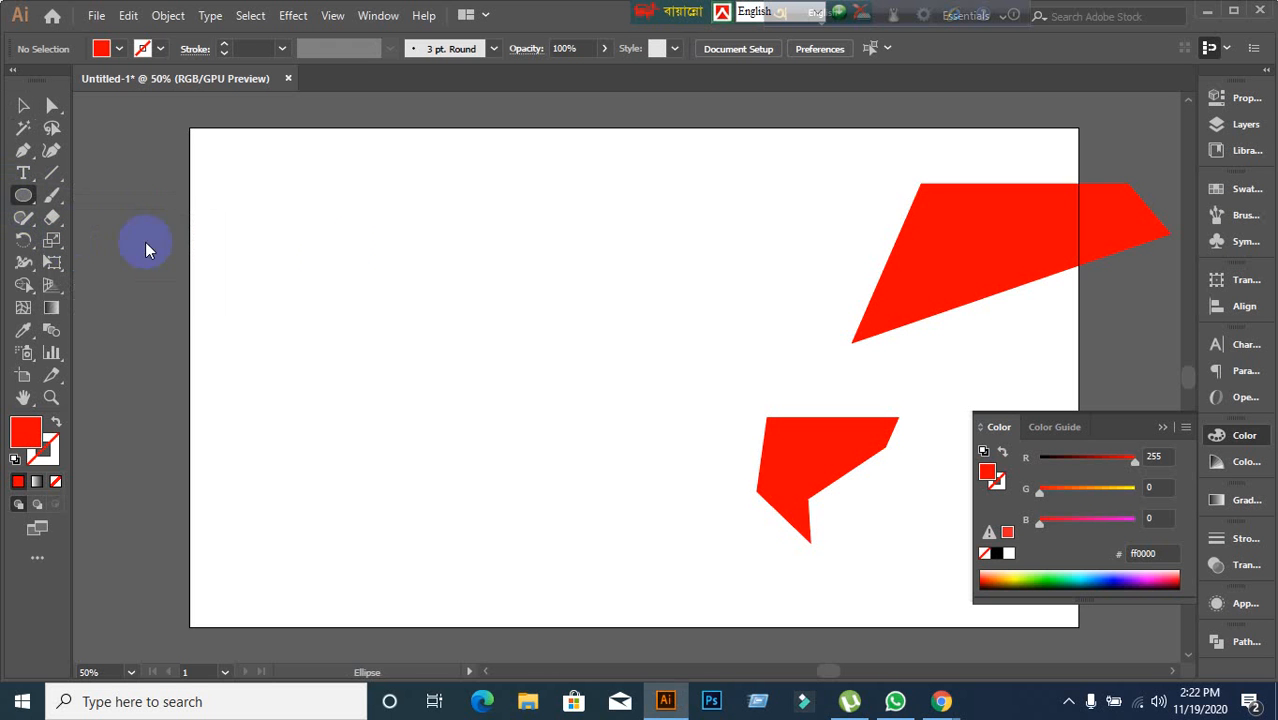
{"action": "left_click_drag", "start_coordinate": [377, 191], "coordinate": [642, 460]}
Apply the Pucker & Bloat effect to the circle with preview on, setting Bloat to 58%.
{"action": "left_click", "coordinate": [298, 18]}
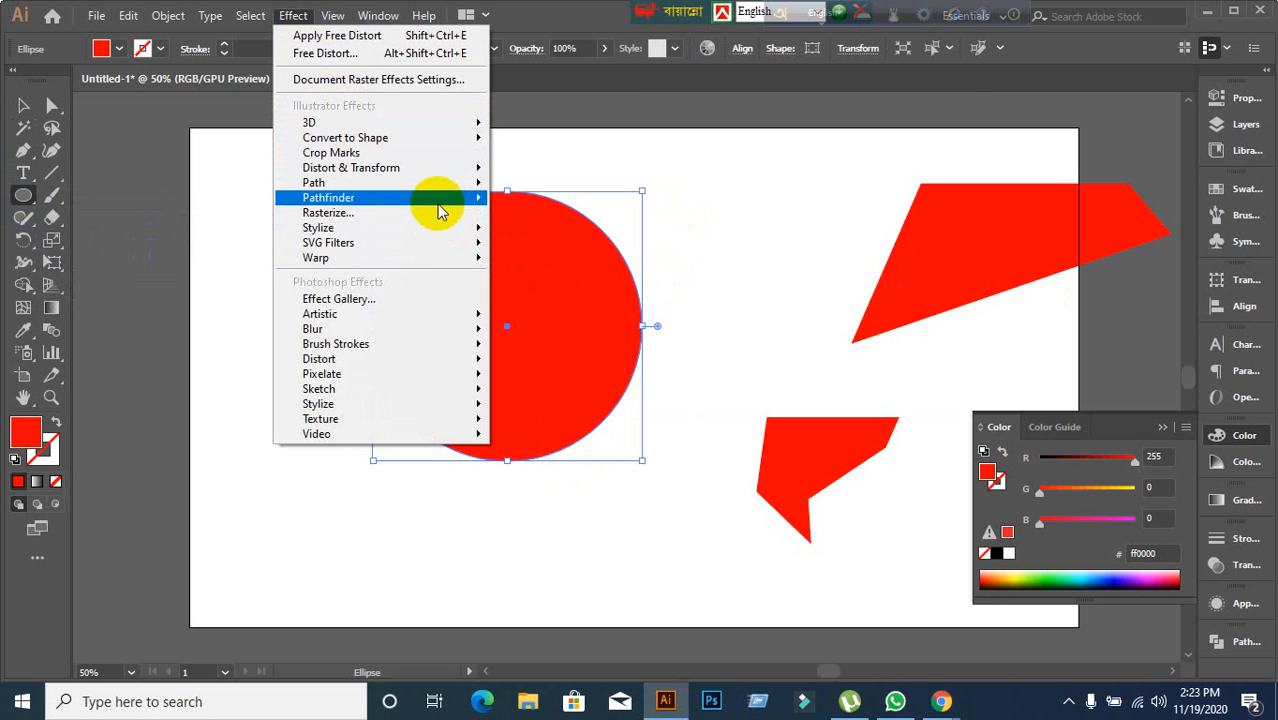
{"action": "mouse_move", "coordinate": [436, 173]}
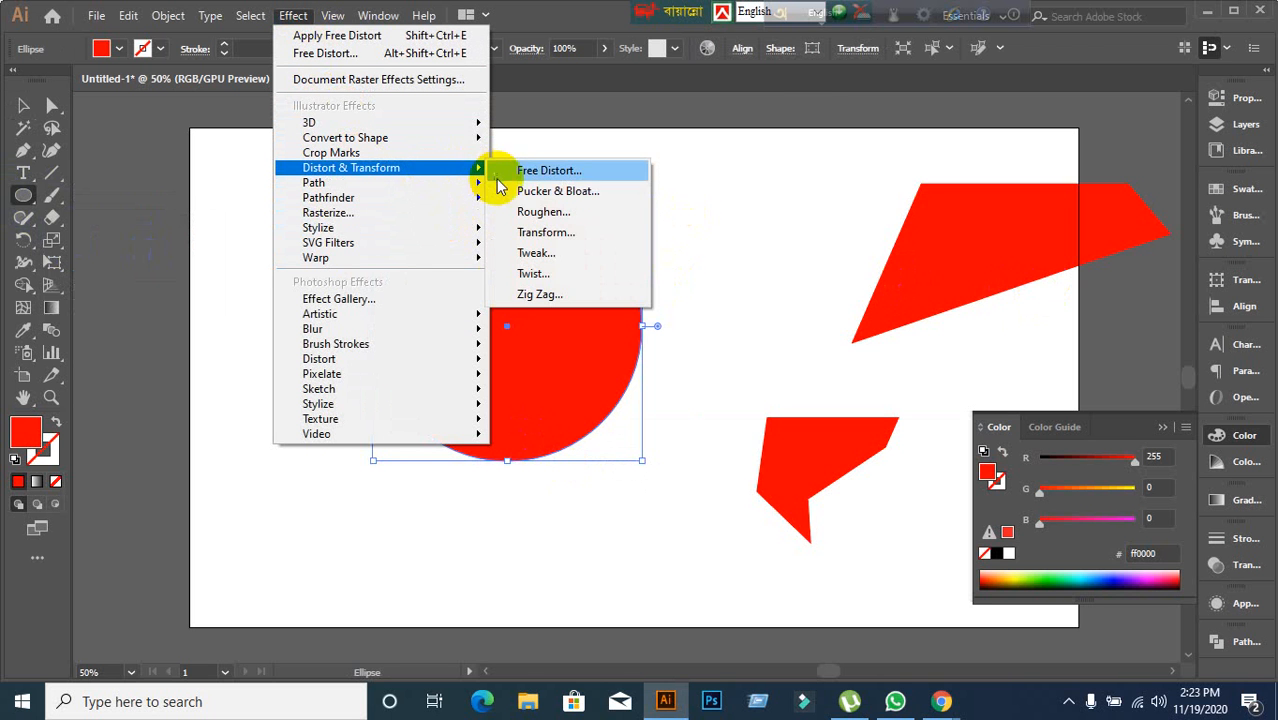
{"action": "left_click", "coordinate": [527, 191]}
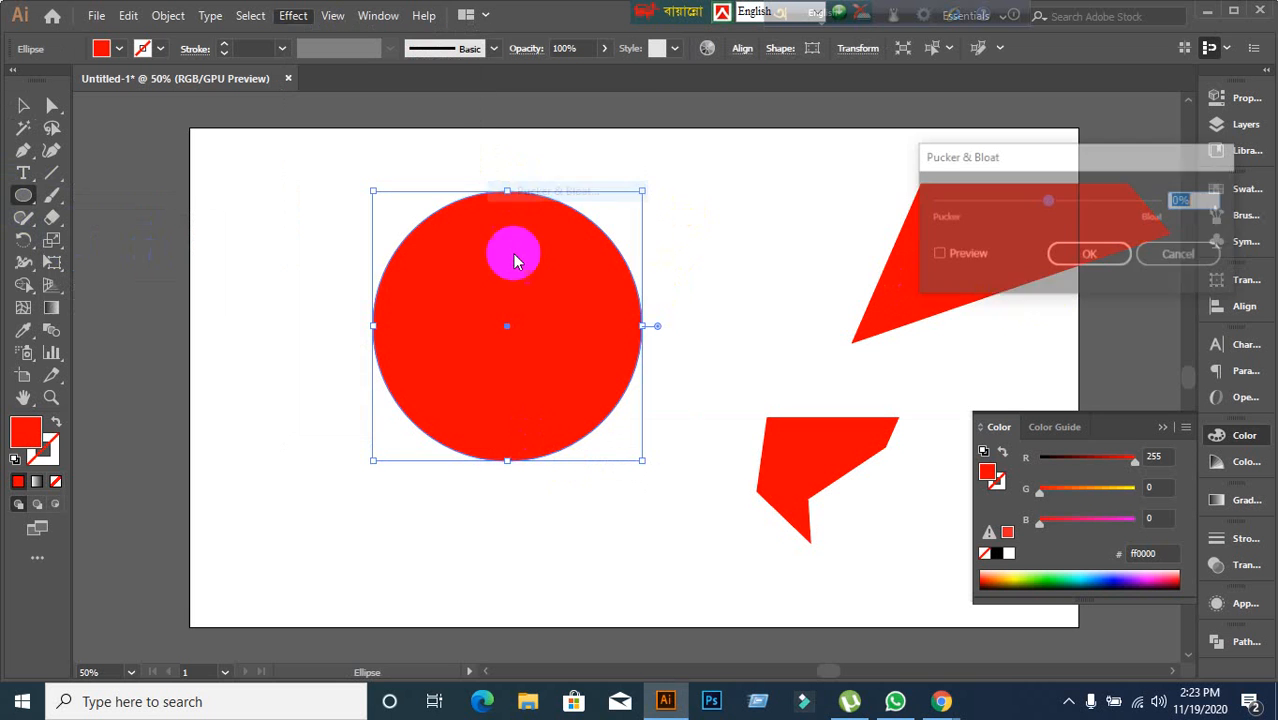
{"action": "left_click", "coordinate": [936, 254]}
{"action": "left_click", "coordinate": [1192, 198]}
{"action": "scroll", "coordinate": [1192, 198], "scroll_direction": "up", "scroll_amount": 20}
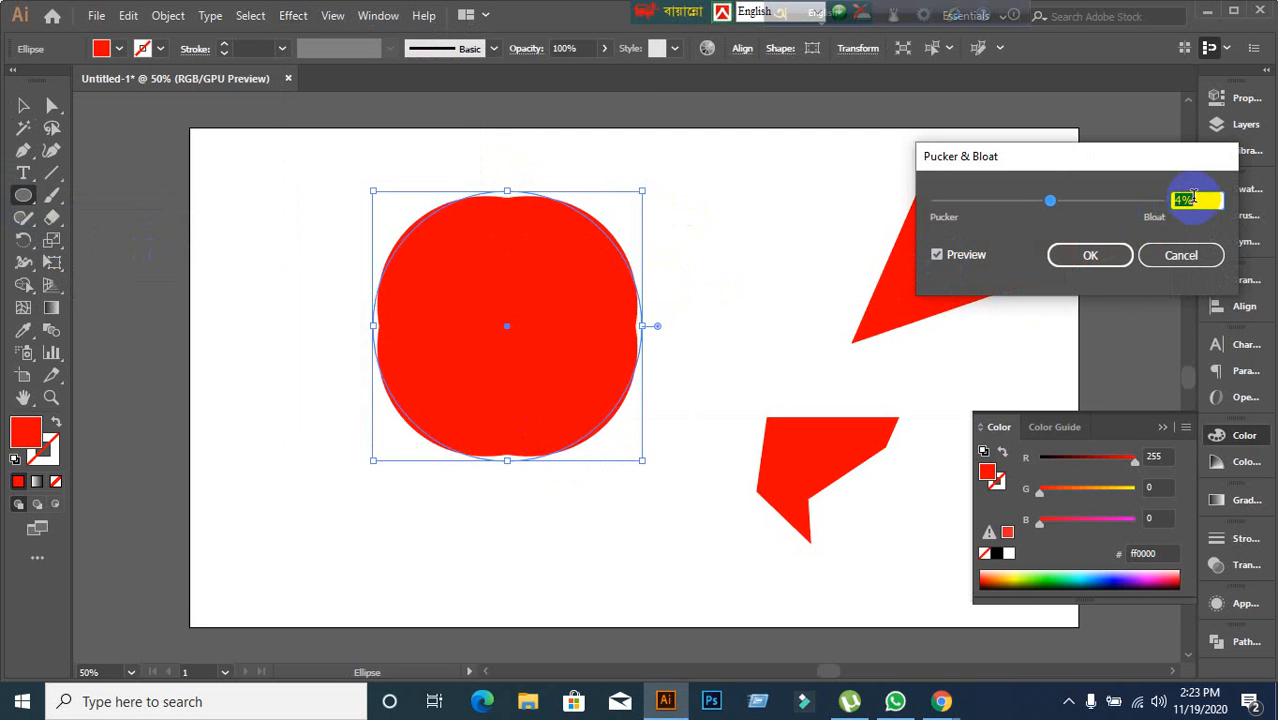
{"action": "scroll", "coordinate": [1193, 198], "scroll_direction": "up", "scroll_amount": 20}
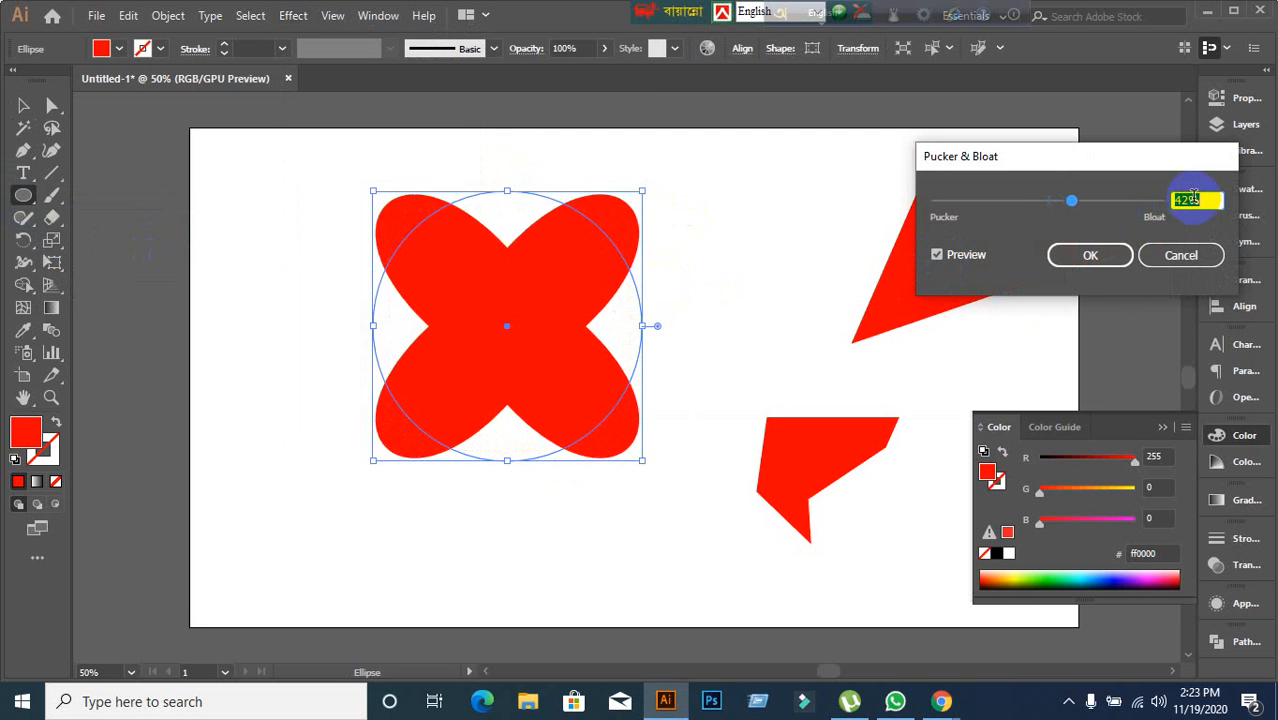
{"action": "scroll", "coordinate": [1193, 198], "scroll_direction": "up", "scroll_amount": 11}
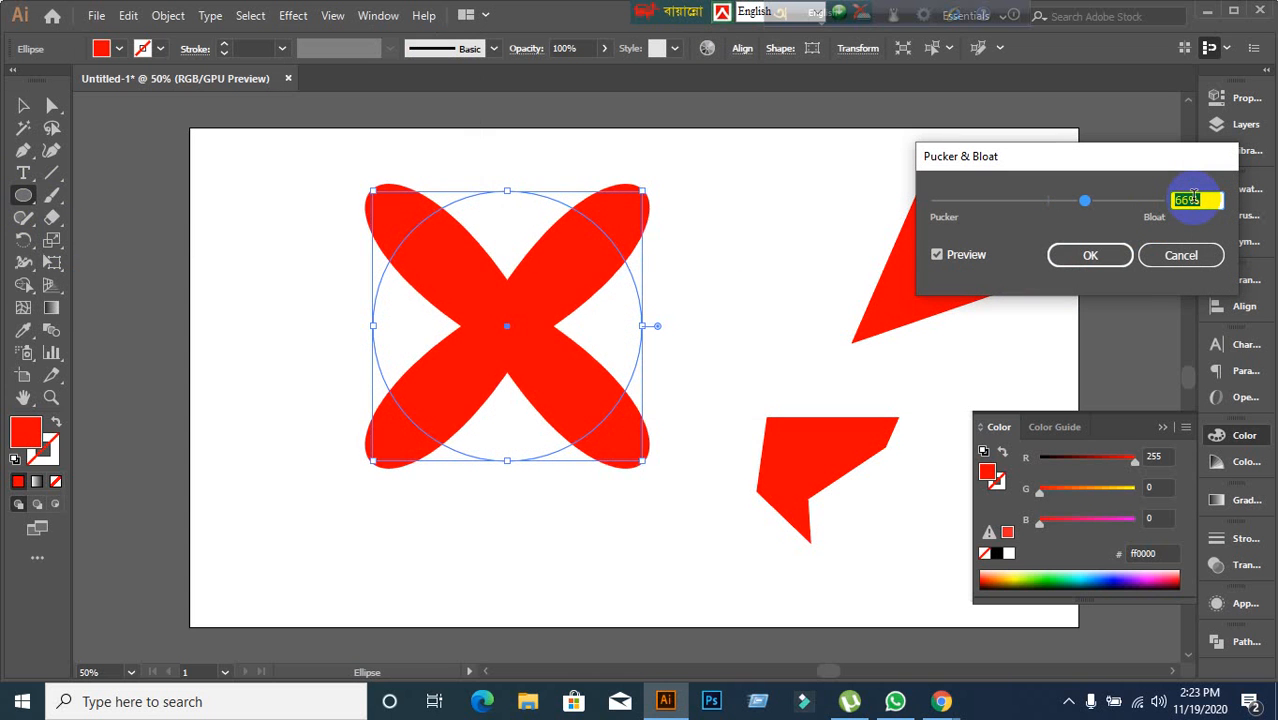
{"action": "scroll", "coordinate": [1193, 198], "scroll_direction": "down", "scroll_amount": 3}
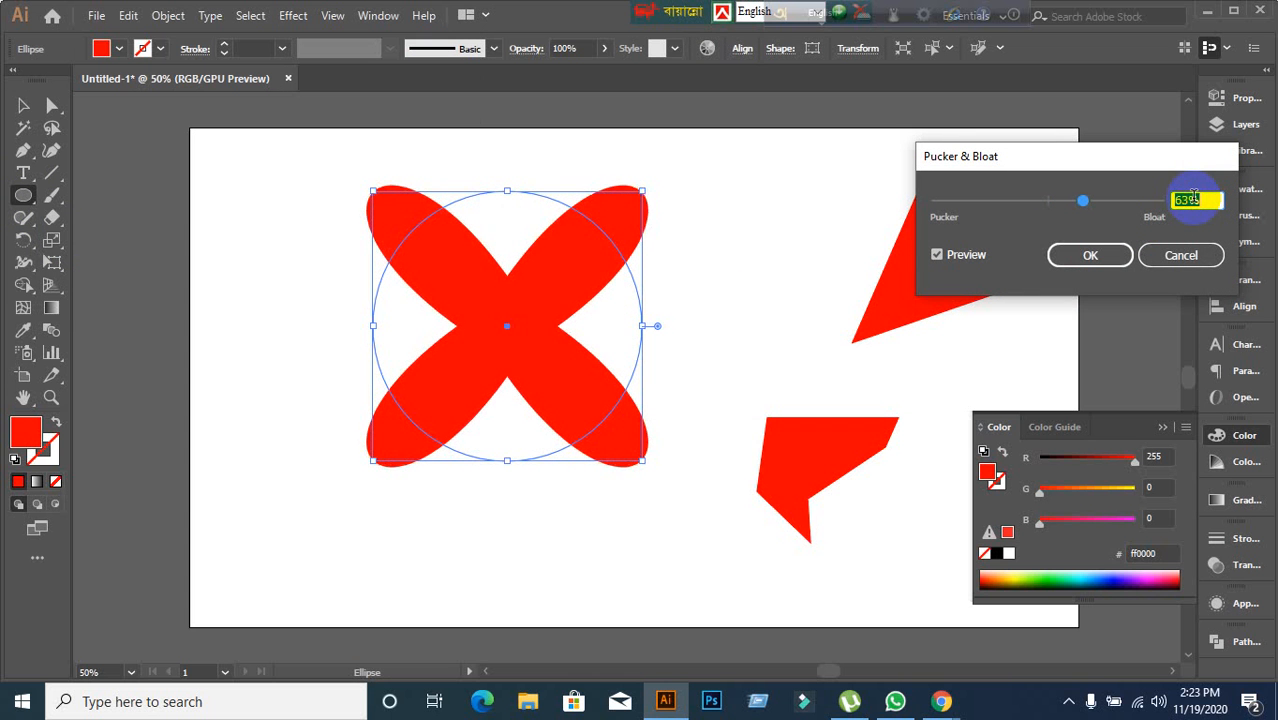
{"action": "scroll", "coordinate": [1193, 198], "scroll_direction": "down", "scroll_amount": 5}
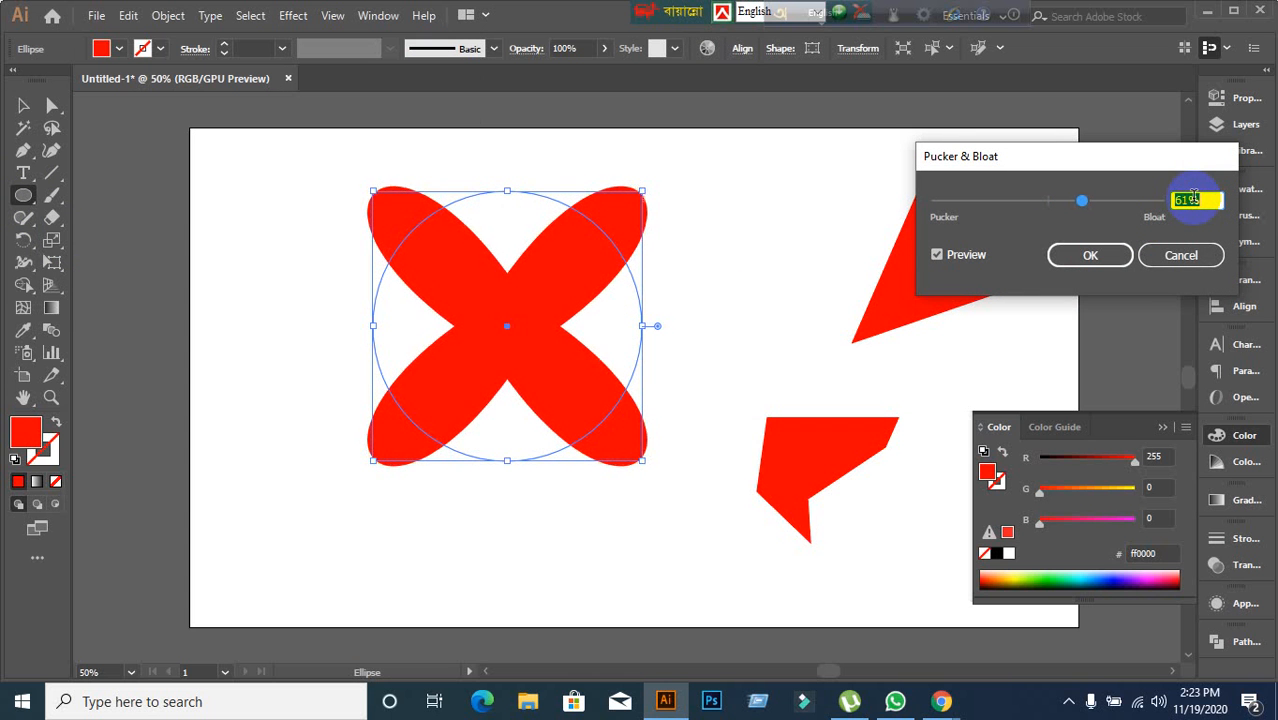
{"action": "left_click", "coordinate": [1118, 259]}
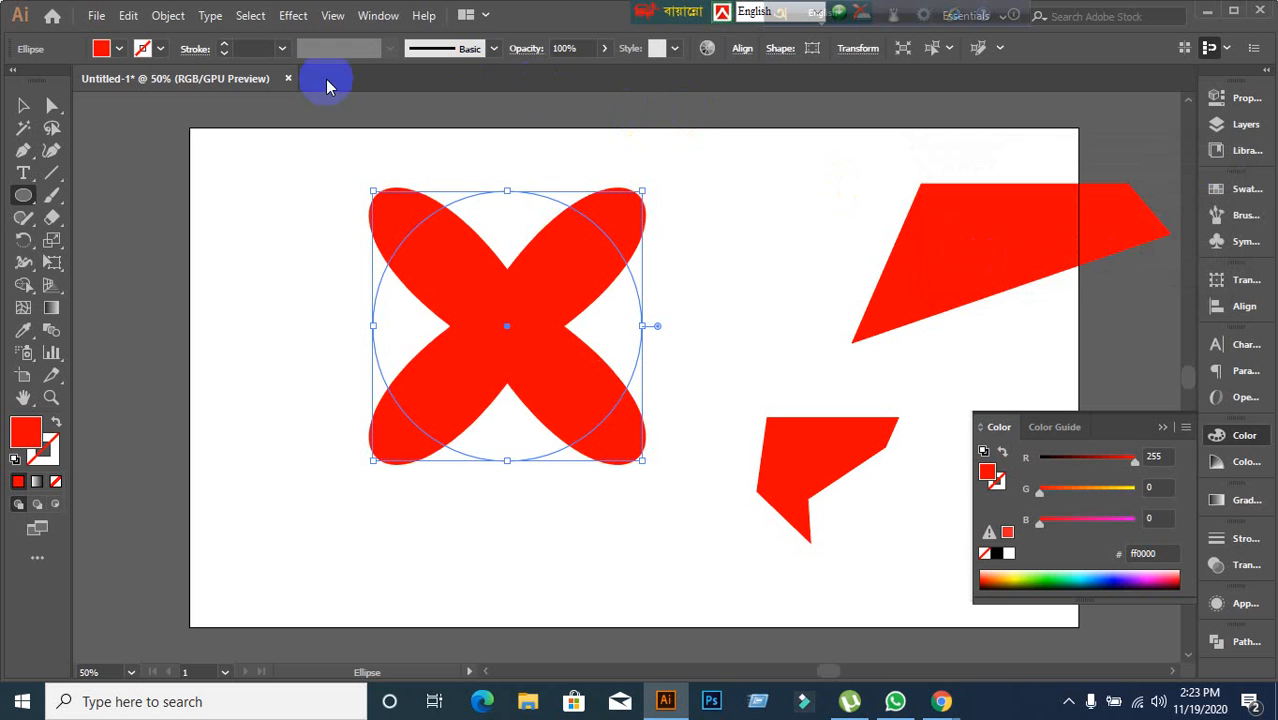
Move the bloated shape rightward toward the artboard's center and deselect it.
{"action": "left_click", "coordinate": [23, 105]}
{"action": "left_click_drag", "start_coordinate": [516, 302], "coordinate": [779, 272]}
{"action": "left_click", "coordinate": [451, 320]}
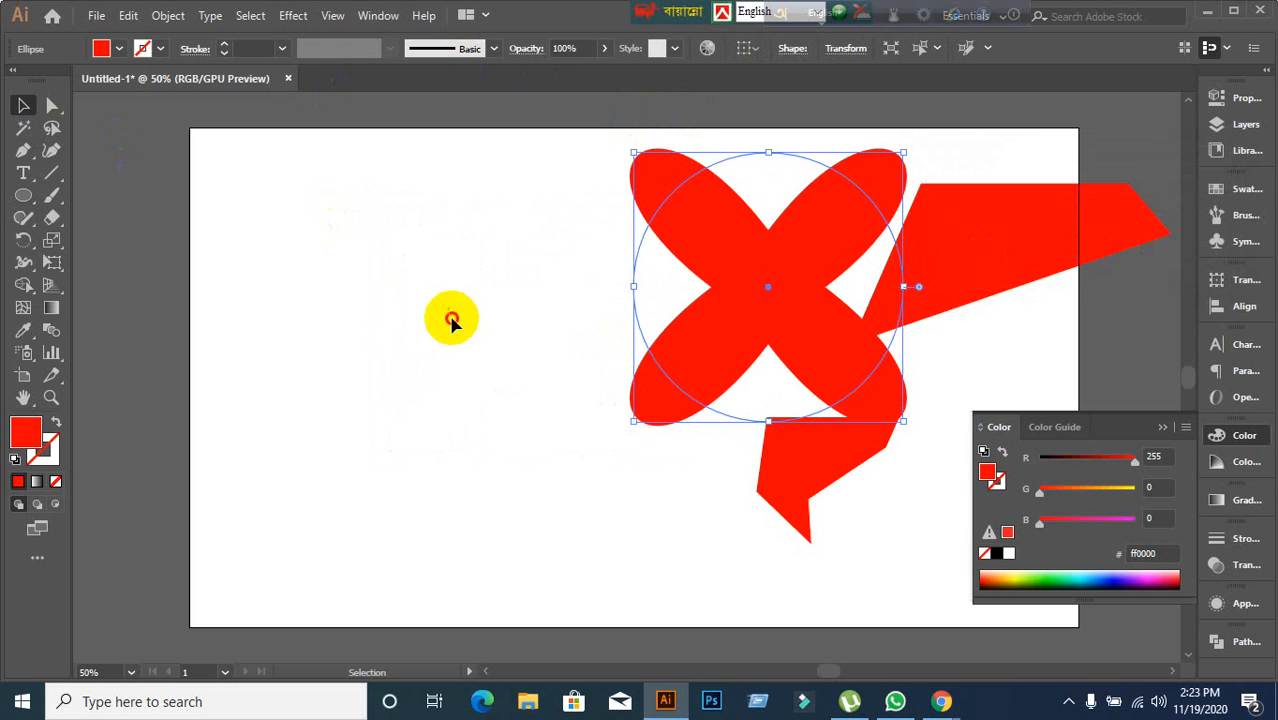
Draw a tall ellipse on the left side and swap its fill and stroke to give it a red outline with no fill.
{"action": "left_click", "coordinate": [23, 196]}
{"action": "left_click_drag", "start_coordinate": [314, 200], "coordinate": [428, 442]}
{"action": "left_click_drag", "start_coordinate": [443, 443], "coordinate": [443, 443]}
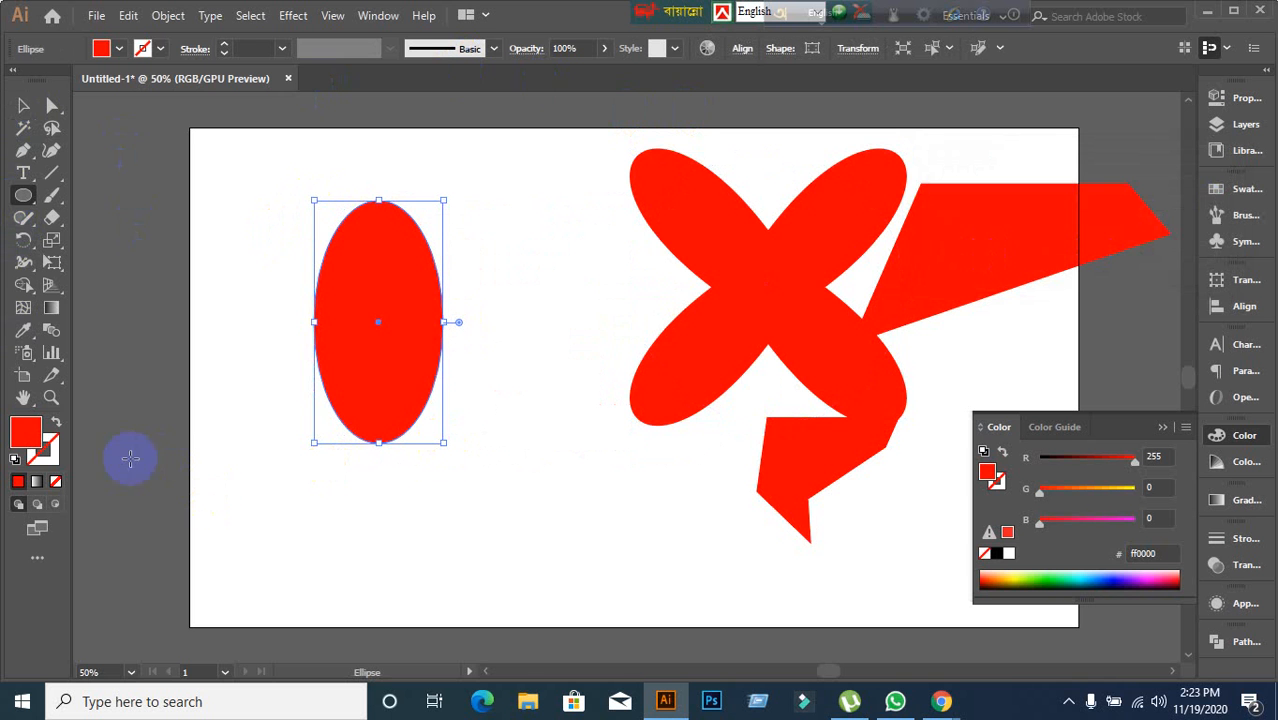
{"action": "left_click", "coordinate": [56, 424]}
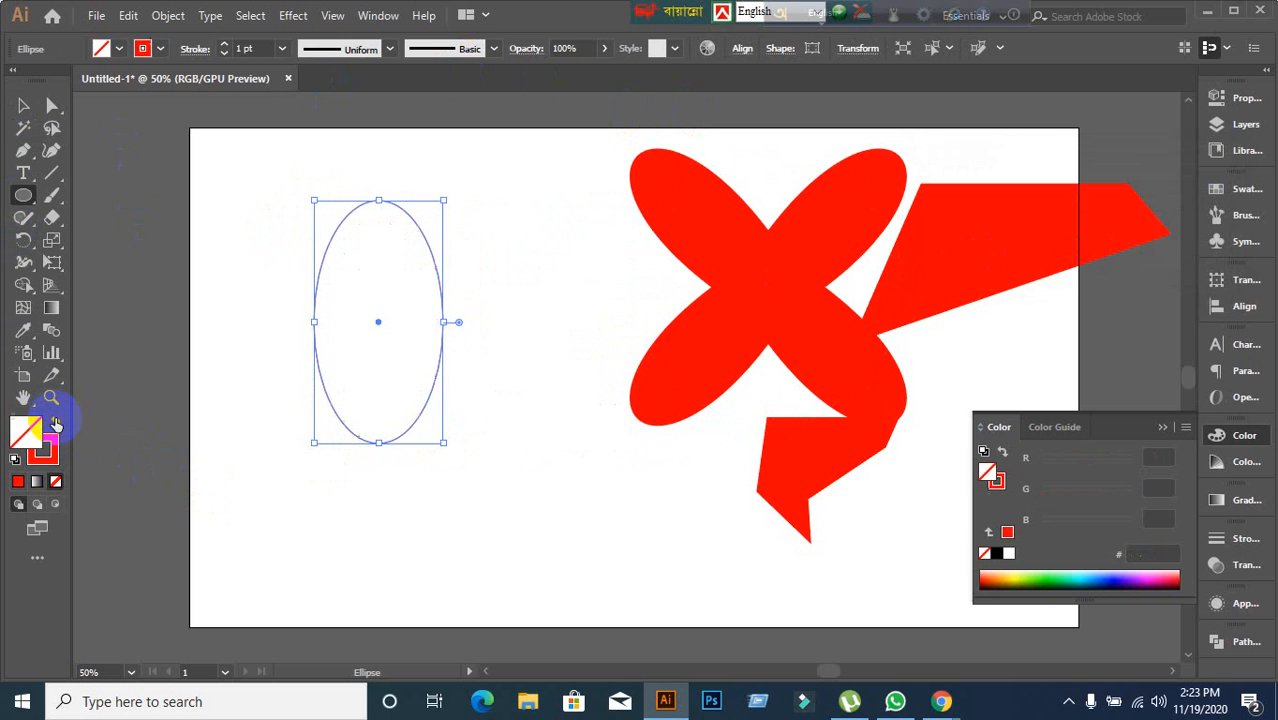
{"action": "left_click", "coordinate": [50, 446]}
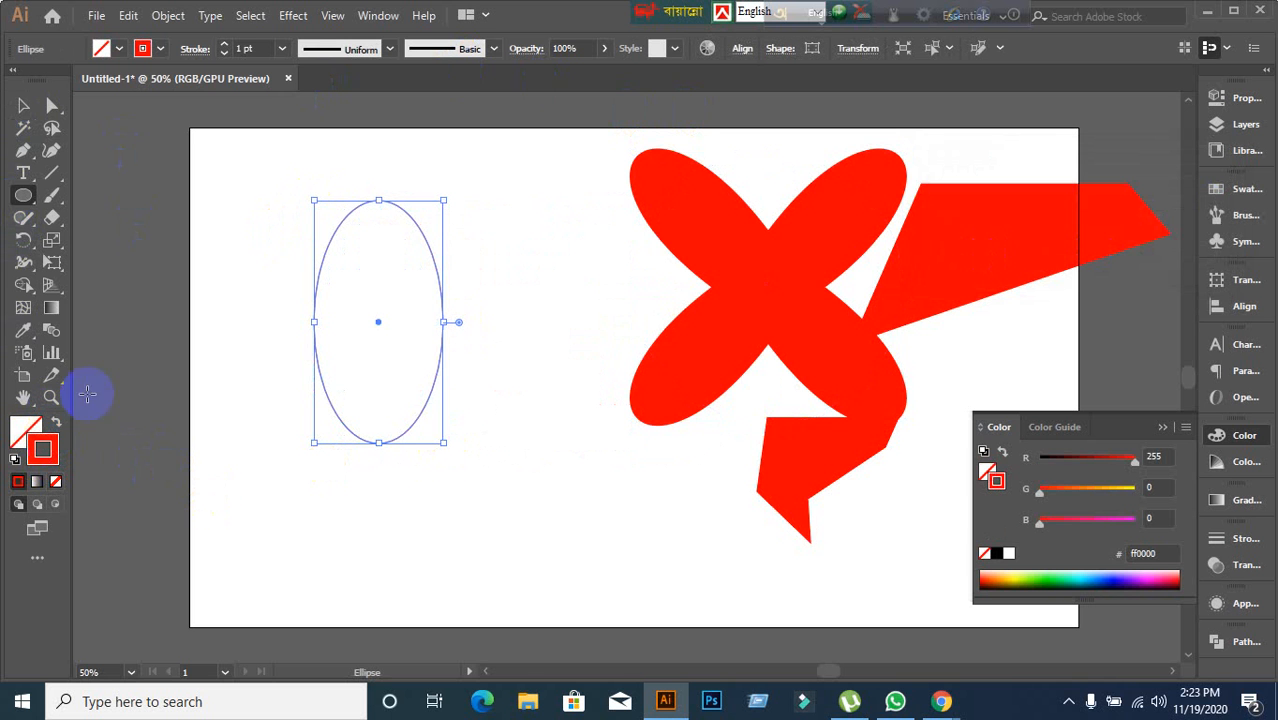
Open Pucker & Bloat for the ellipse, enable preview, and set the amount toward Pucker to -171%.
{"action": "left_click", "coordinate": [294, 17]}
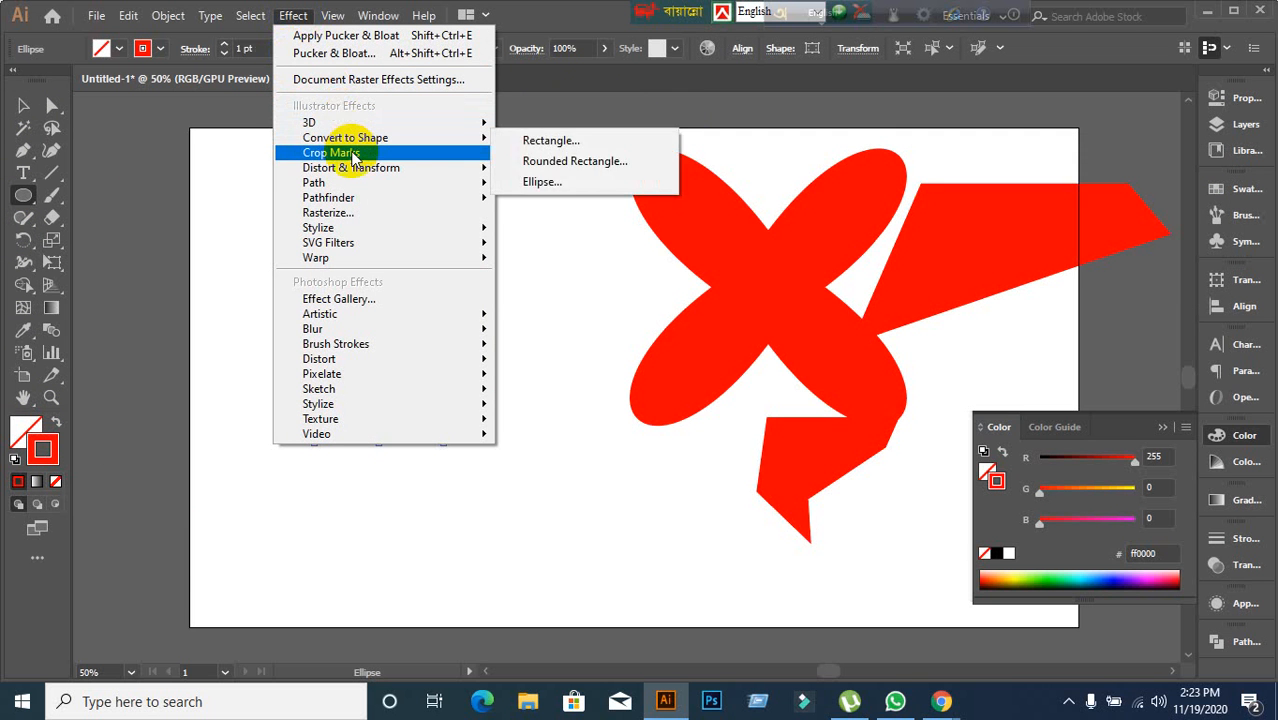
{"action": "mouse_move", "coordinate": [368, 170]}
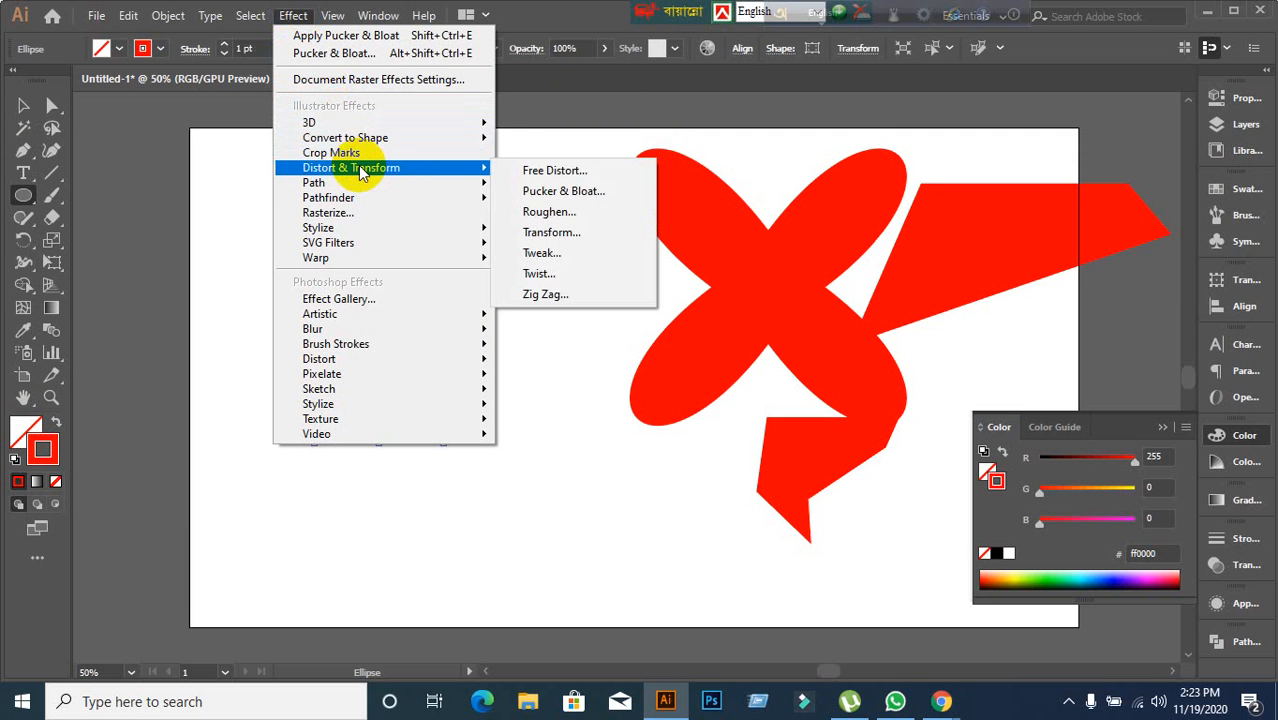
{"action": "left_click", "coordinate": [584, 193]}
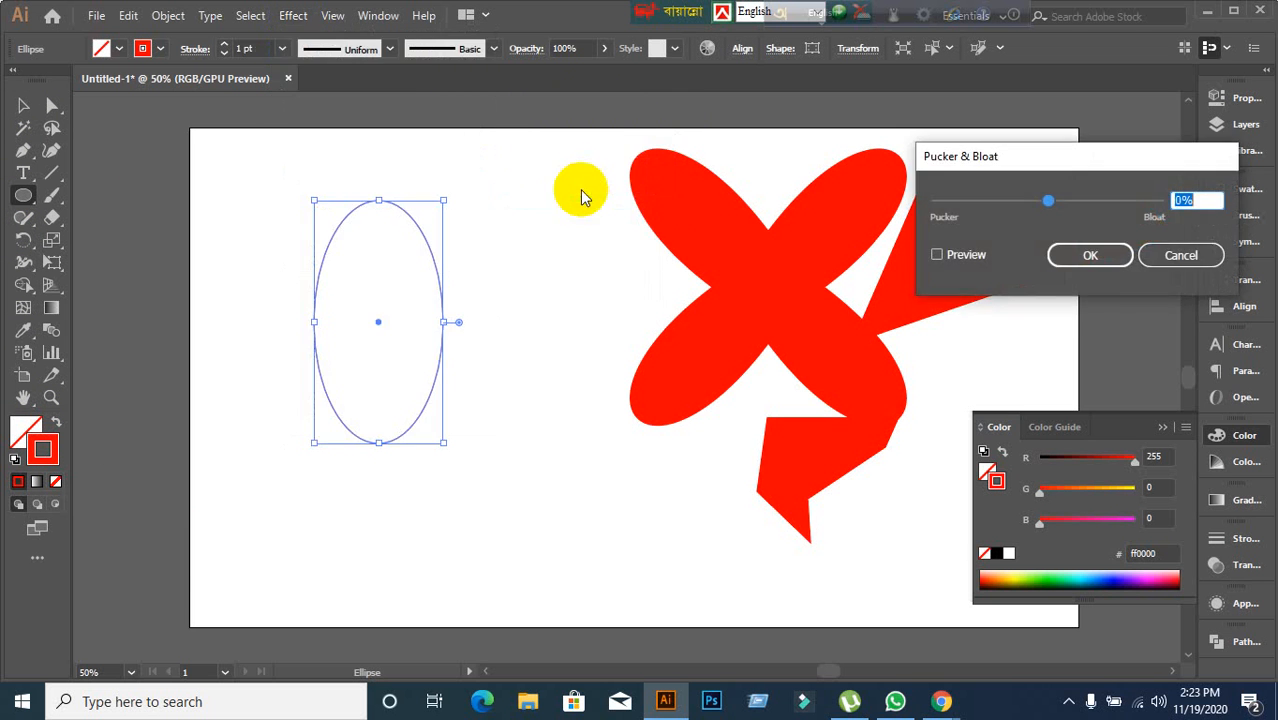
{"action": "left_click", "coordinate": [937, 256]}
{"action": "left_click", "coordinate": [1210, 200]}
{"action": "scroll", "coordinate": [1210, 200], "scroll_direction": "up", "scroll_amount": 20}
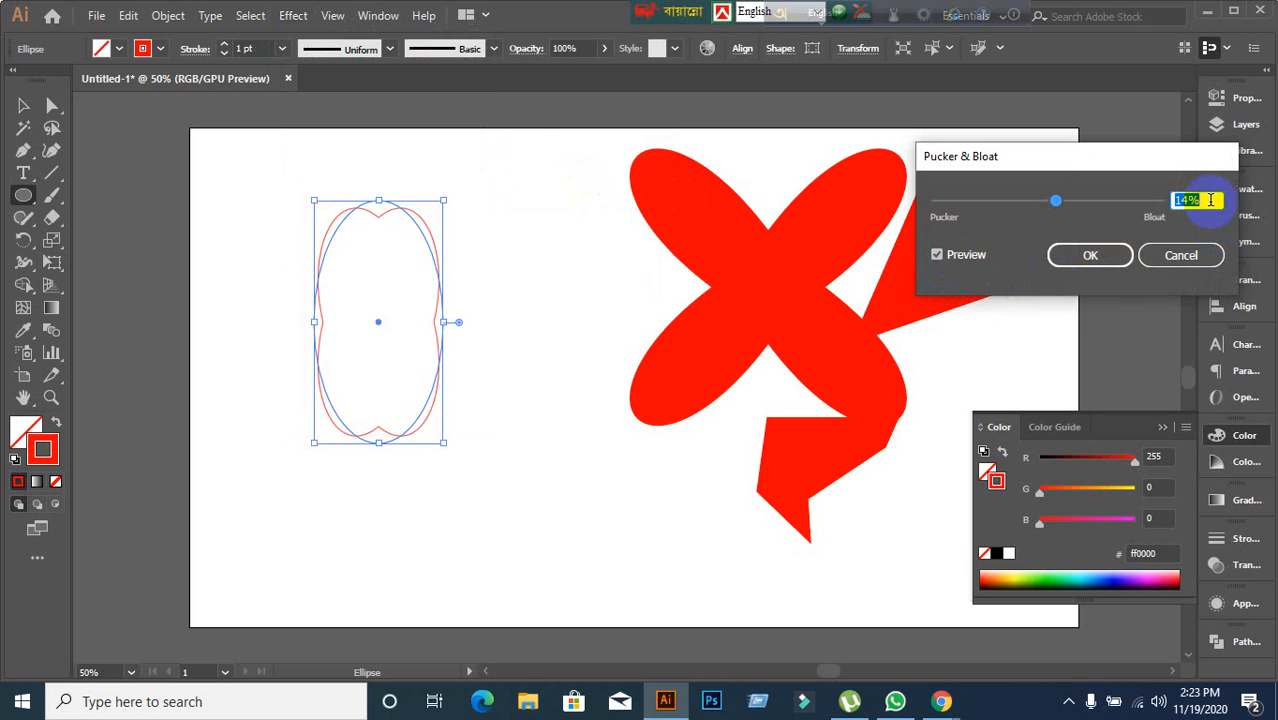
{"action": "scroll", "coordinate": [1210, 200], "scroll_direction": "down", "scroll_amount": 7}
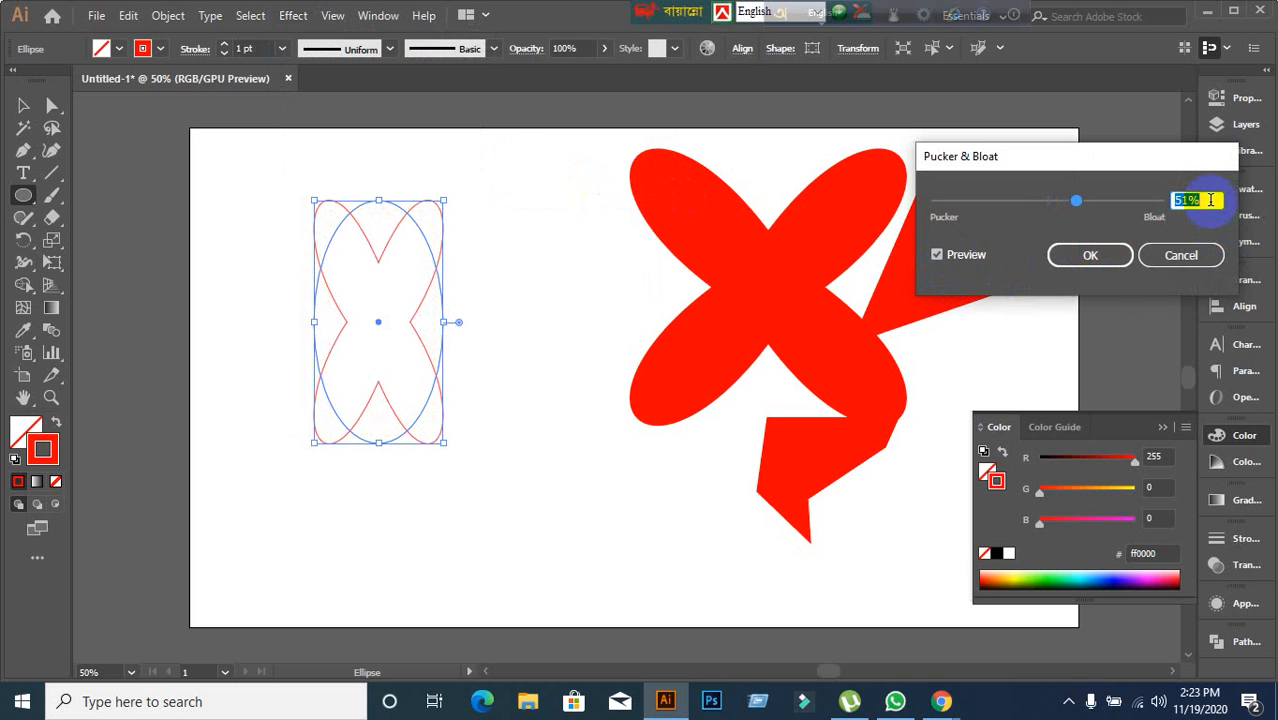
{"action": "scroll", "coordinate": [1210, 200], "scroll_direction": "down", "scroll_amount": 20}
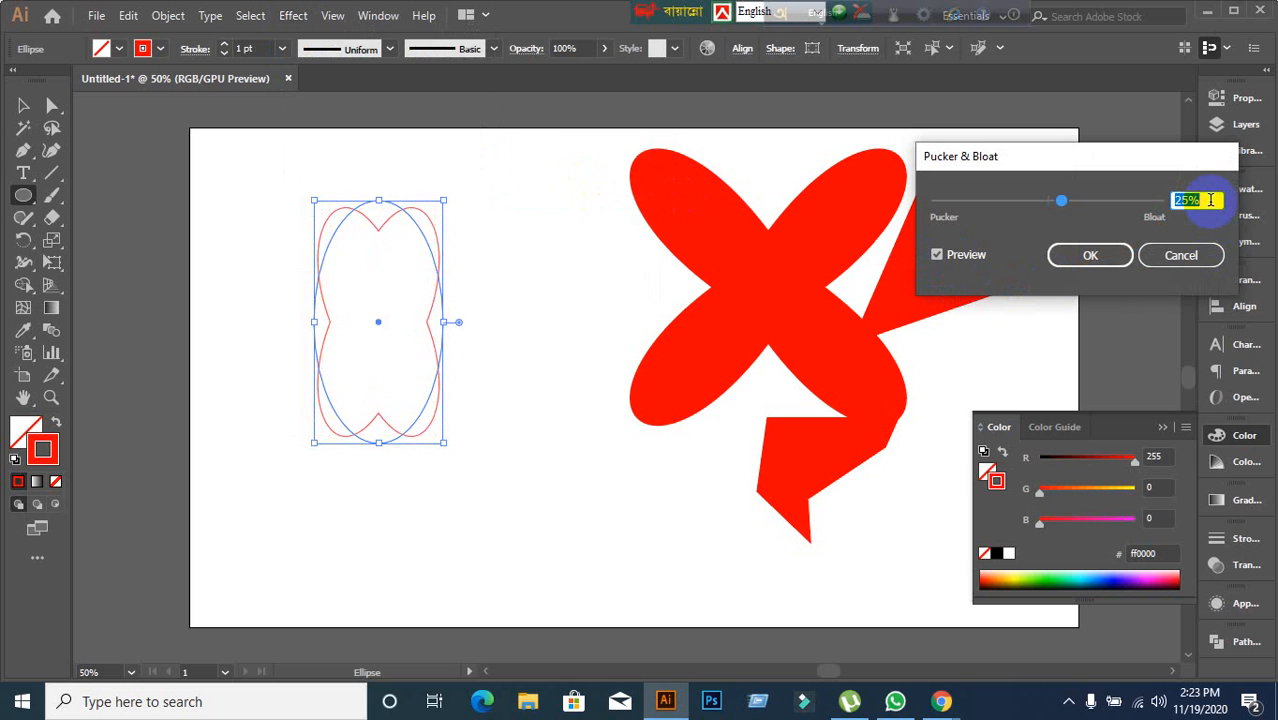
{"action": "scroll", "coordinate": [1210, 200], "scroll_direction": "down", "scroll_amount": 20}
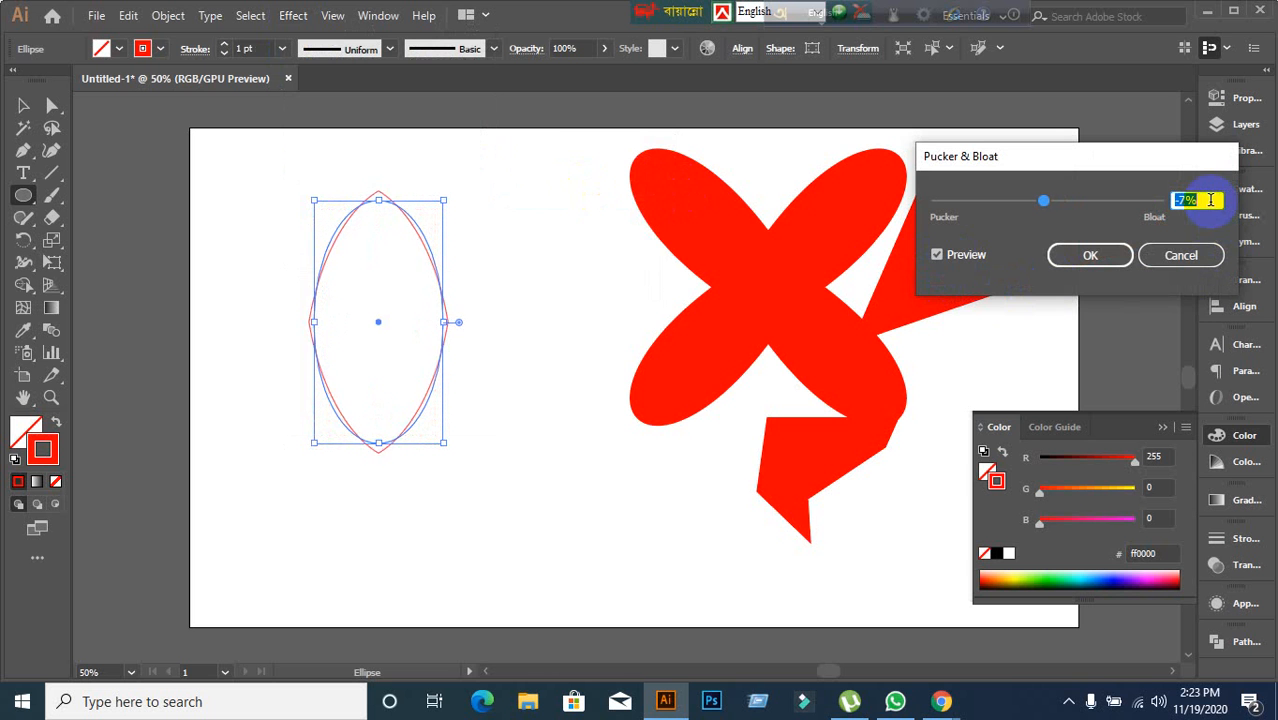
{"action": "scroll", "coordinate": [1210, 200], "scroll_direction": "down", "scroll_amount": 20}
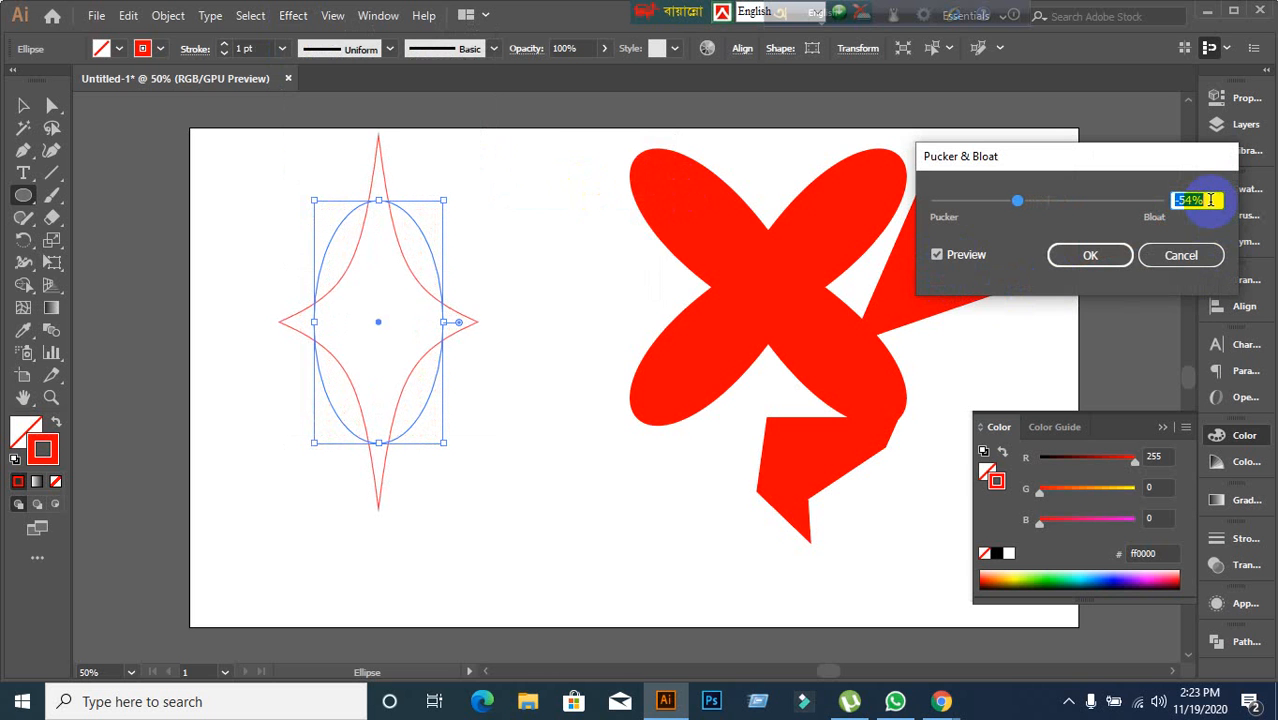
{"action": "scroll", "coordinate": [1210, 200], "scroll_direction": "down", "scroll_amount": 20}
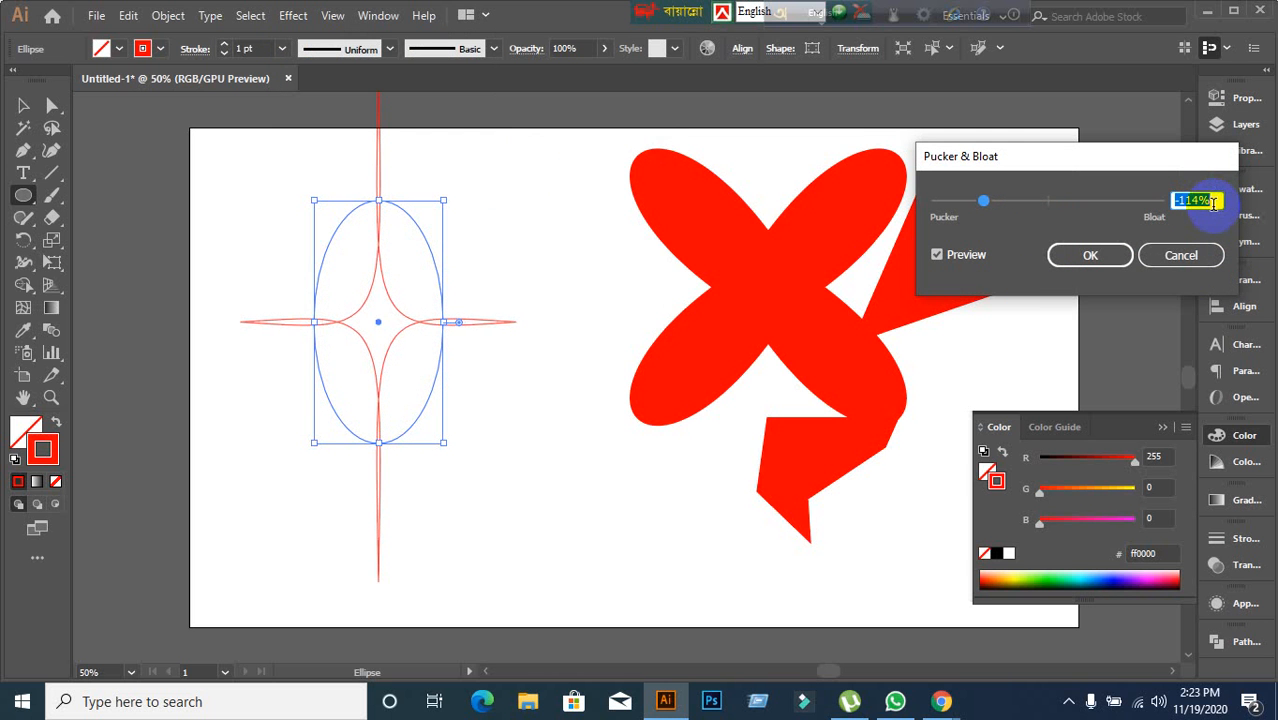
{"action": "scroll", "coordinate": [1212, 202], "scroll_direction": "down", "scroll_amount": 5}
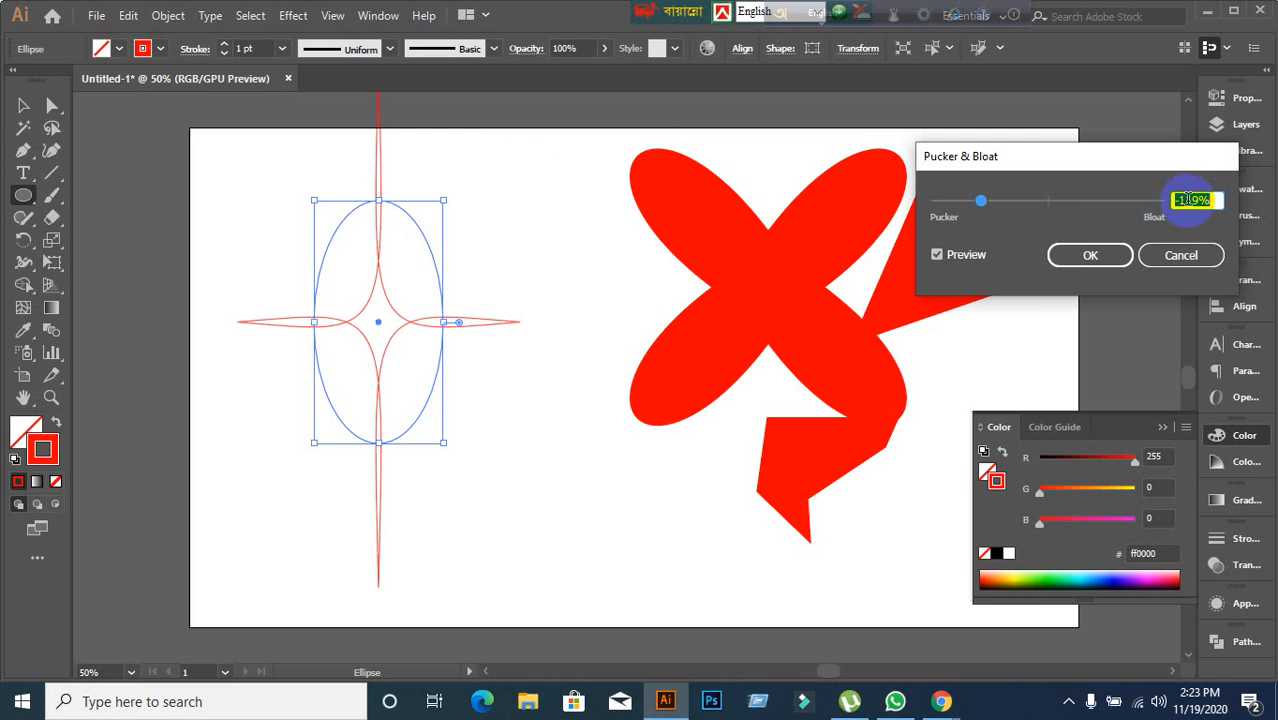
{"action": "scroll", "coordinate": [1226, 201], "scroll_direction": "down", "scroll_amount": 20}
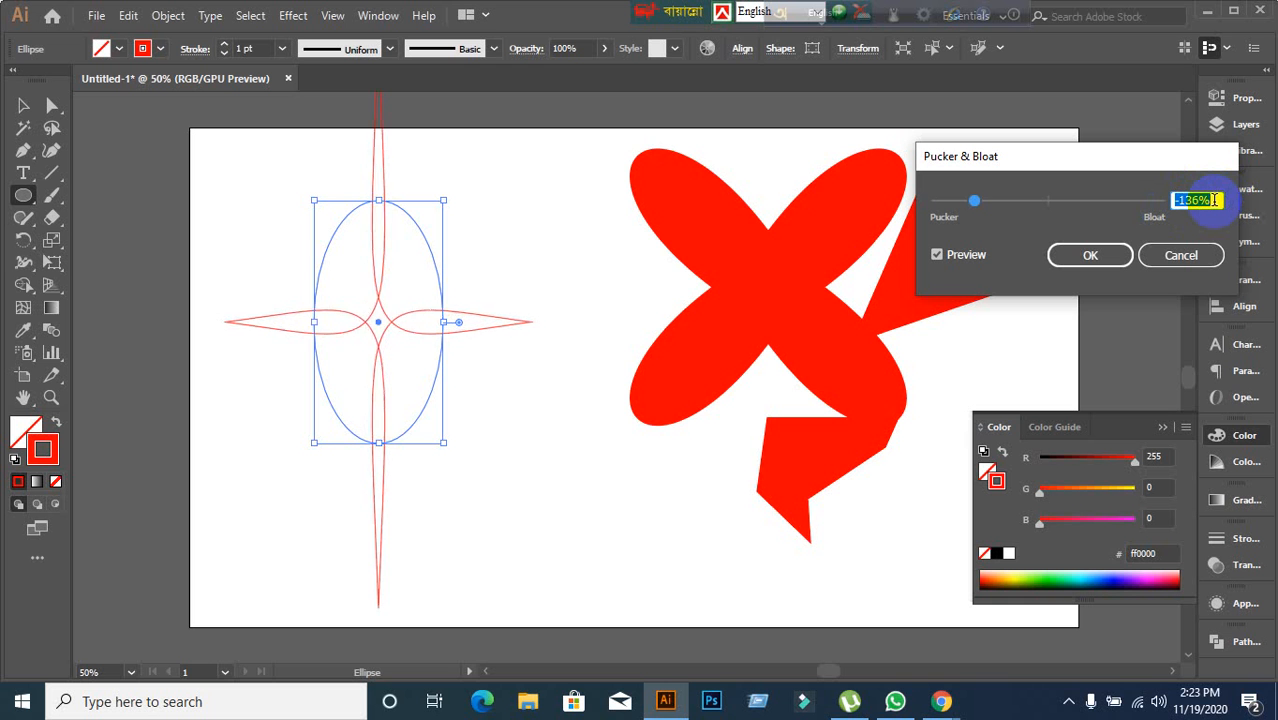
{"action": "scroll", "coordinate": [1212, 201], "scroll_direction": "down", "scroll_amount": 20}
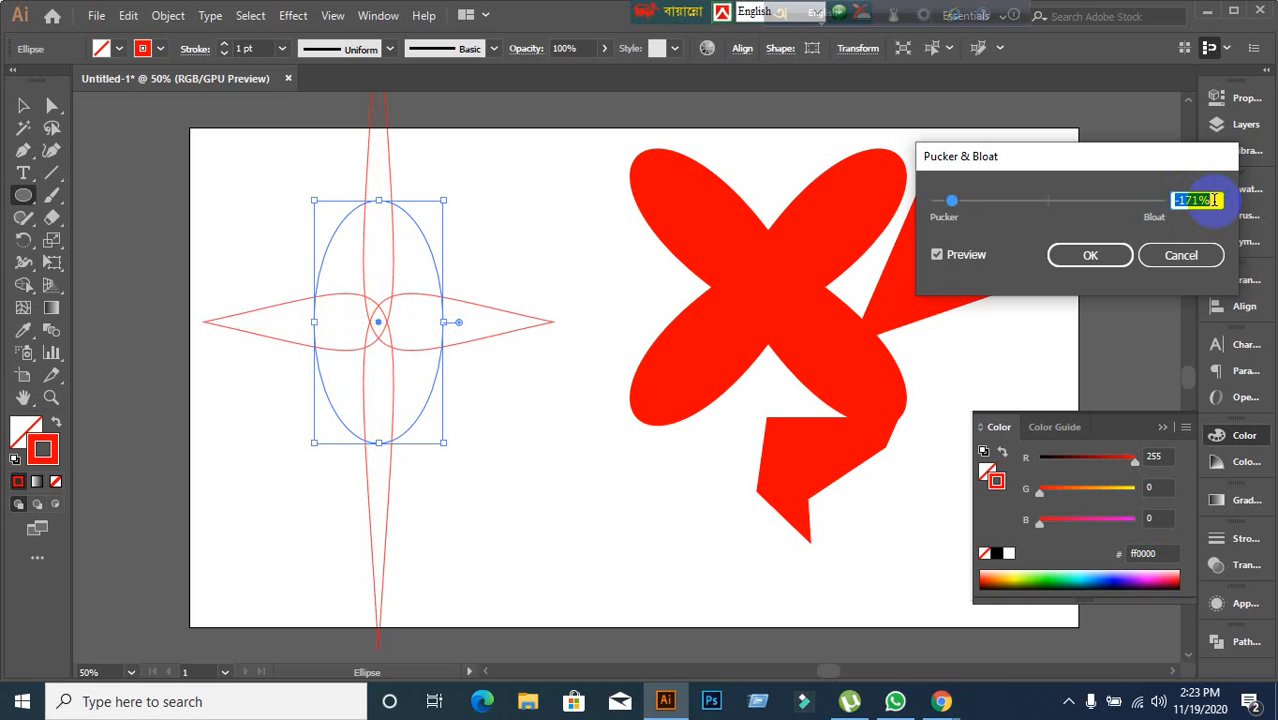
Switch to the Google Meet call, admit the participant waiting to join, and return to Illustrator.
{"action": "mouse_move", "coordinate": [941, 701]}
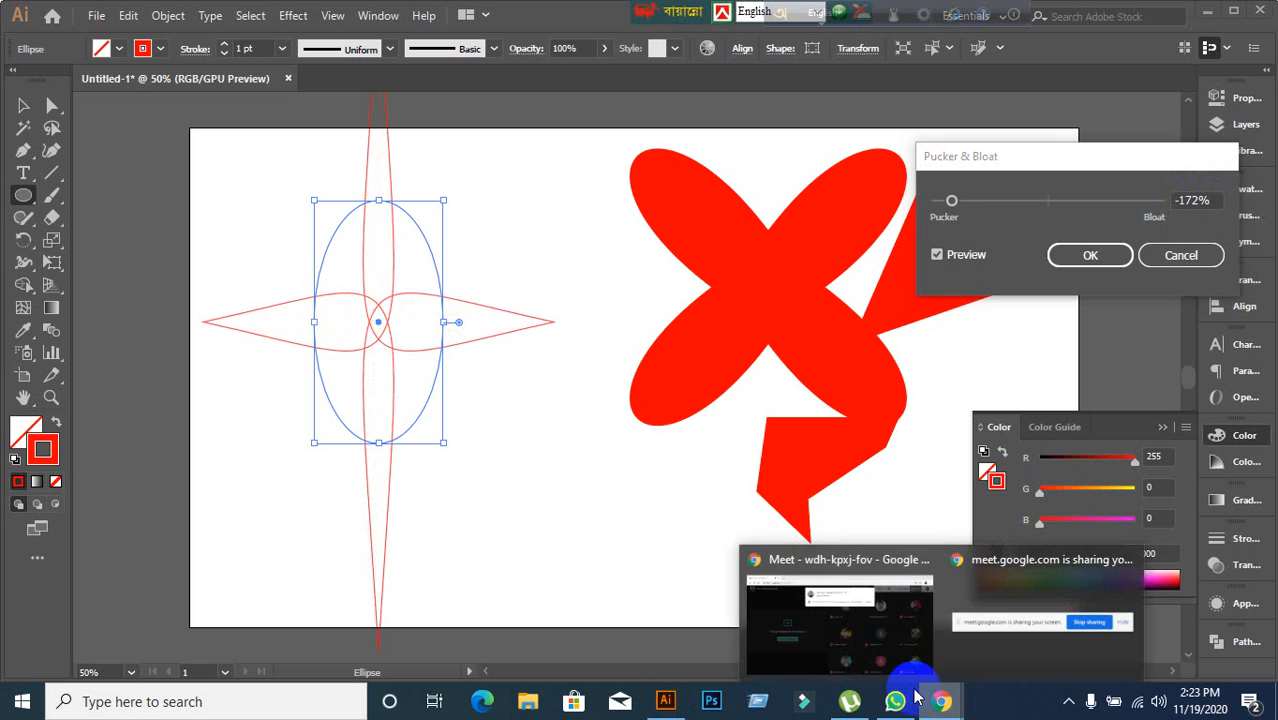
{"action": "left_click", "coordinate": [884, 634]}
{"action": "left_click", "coordinate": [844, 181]}
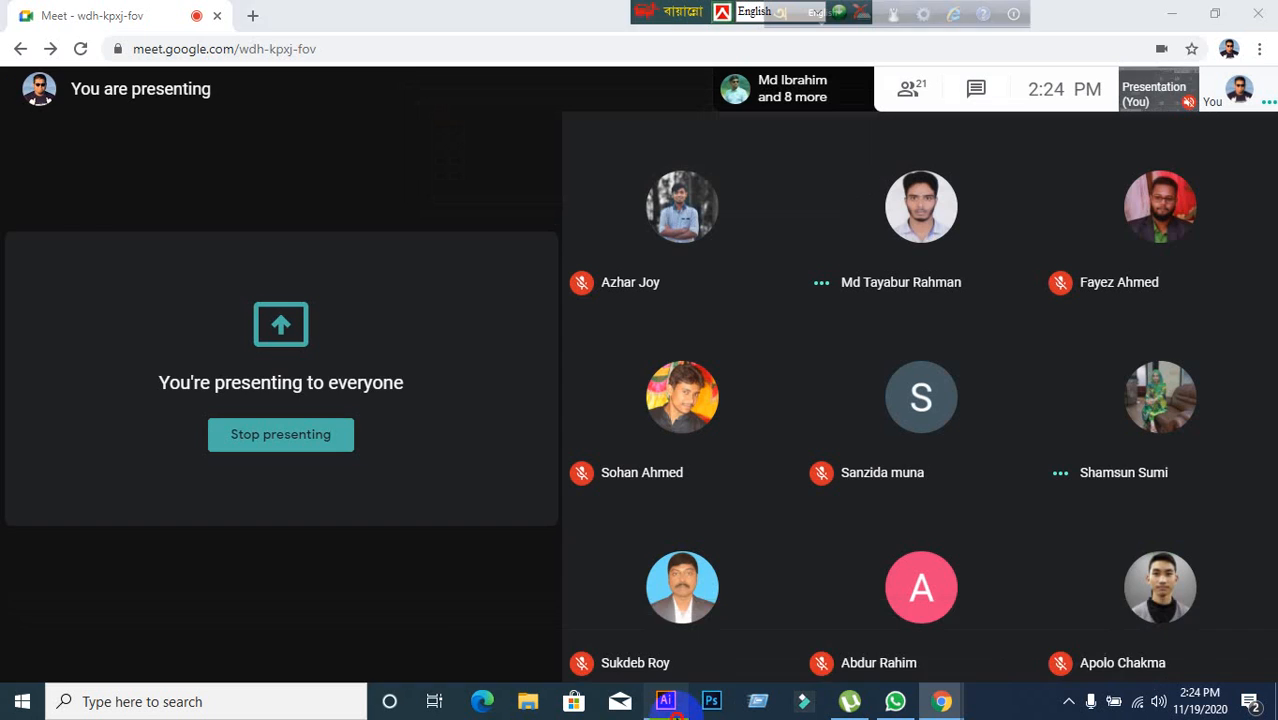
{"action": "left_click", "coordinate": [676, 703]}
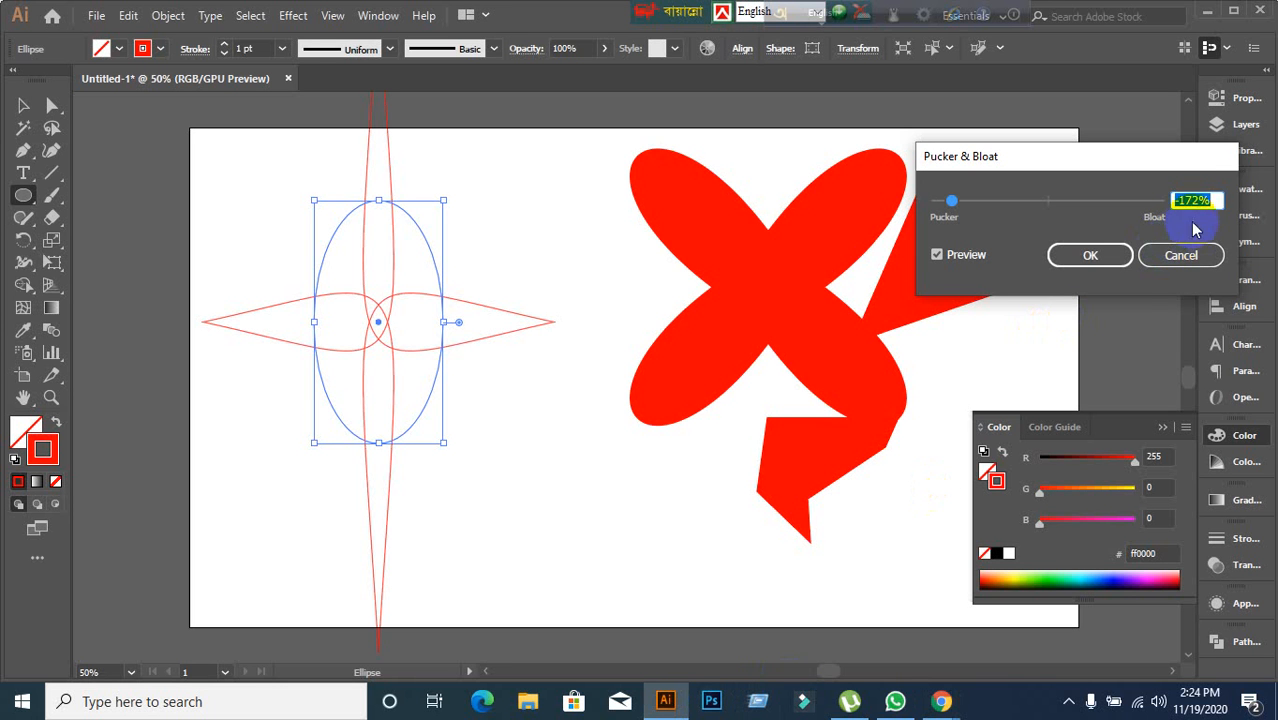
Adjust the ellipse's Pucker & Bloat amount to -131% and apply the effect.
{"action": "key", "text": "Up"}
{"action": "key", "text": "Up"}
{"action": "key", "text": "Up"}
{"action": "key", "text": "Up"}
{"action": "key", "text": "Up"}
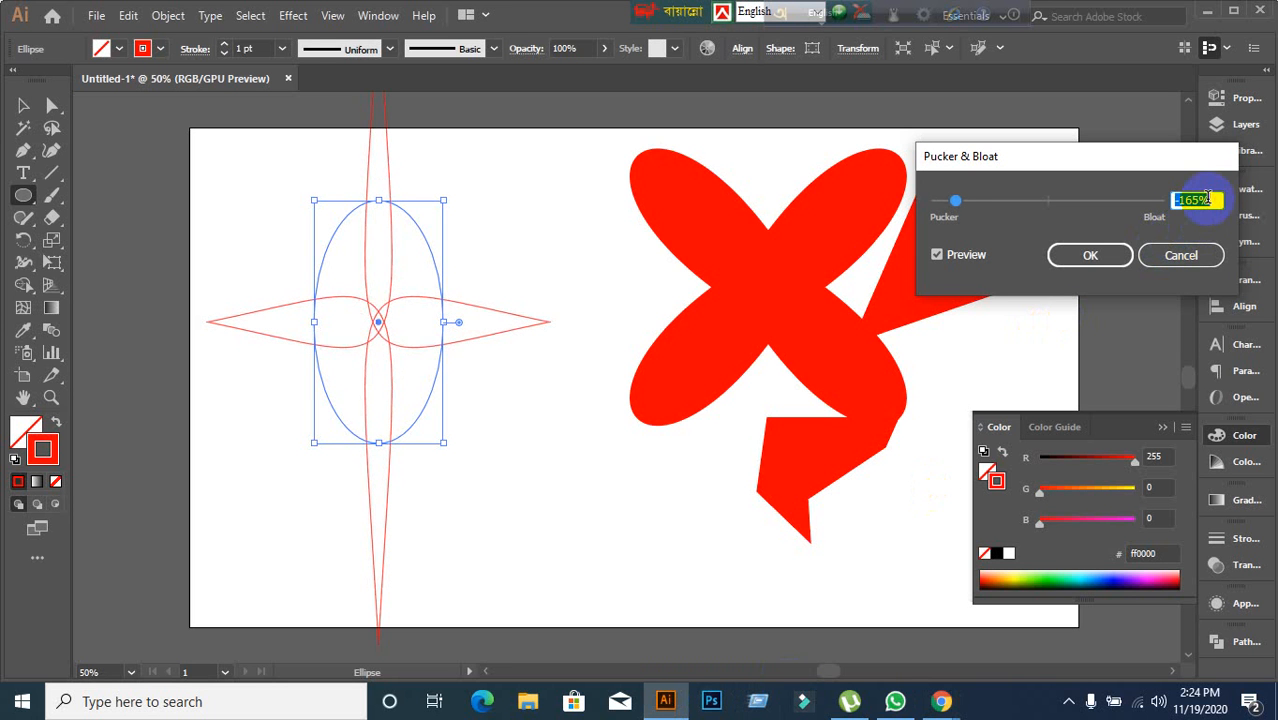
{"action": "key", "text": "Down"}
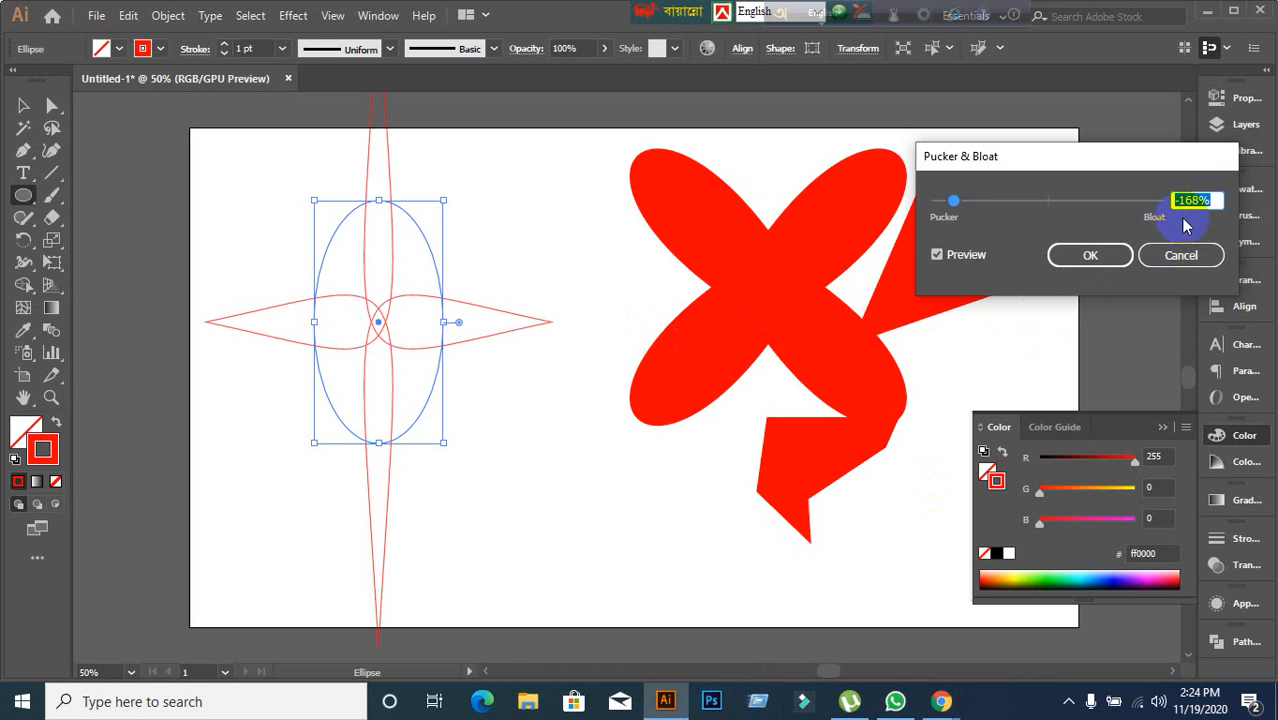
{"action": "key", "text": "Up"}
{"action": "key", "text": "Up"}
{"action": "key", "text": "Up"}
{"action": "key", "text": "Up"}
{"action": "key", "text": "Up"}
{"action": "key", "text": "Up"}
{"action": "key", "text": "Up"}
{"action": "key", "text": "Up"}
{"action": "key", "text": "Up"}
{"action": "key", "text": "Up"}
{"action": "key", "text": "Up"}
{"action": "key", "text": "Up"}
{"action": "key", "text": "Up"}
{"action": "key", "text": "Up"}
{"action": "key", "text": "Up"}
{"action": "key", "text": "Up"}
{"action": "key", "text": "Up"}
{"action": "key", "text": "Up"}
{"action": "key", "text": "Up"}
{"action": "key", "text": "Up"}
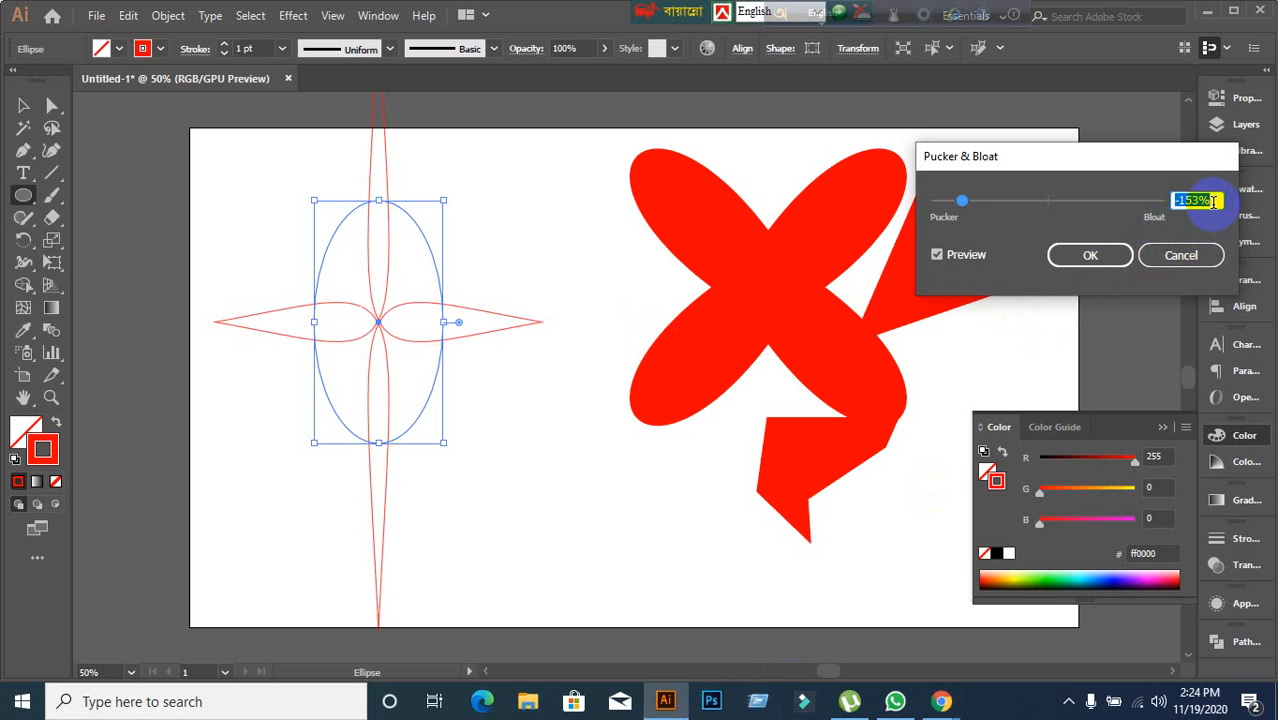
{"action": "key", "text": "Up"}
{"action": "key", "text": "Up"}
{"action": "key", "text": "Up"}
{"action": "key", "text": "Up"}
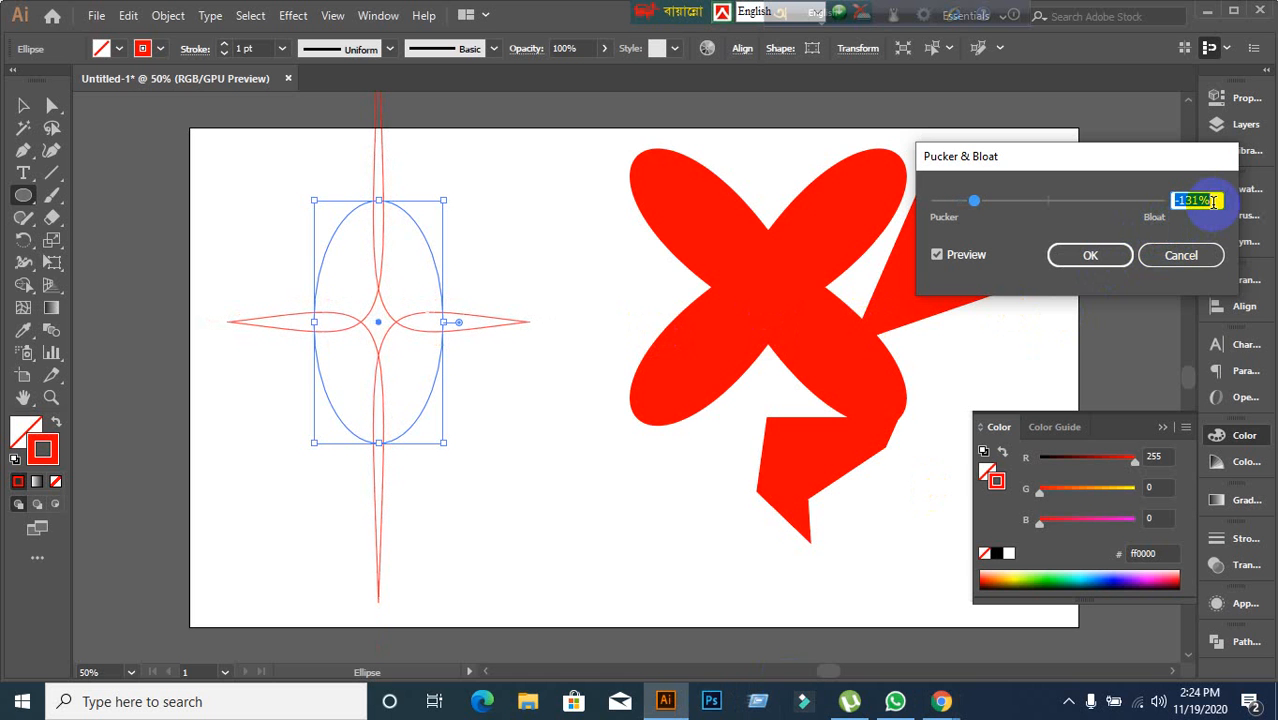
{"action": "left_click", "coordinate": [1100, 256]}
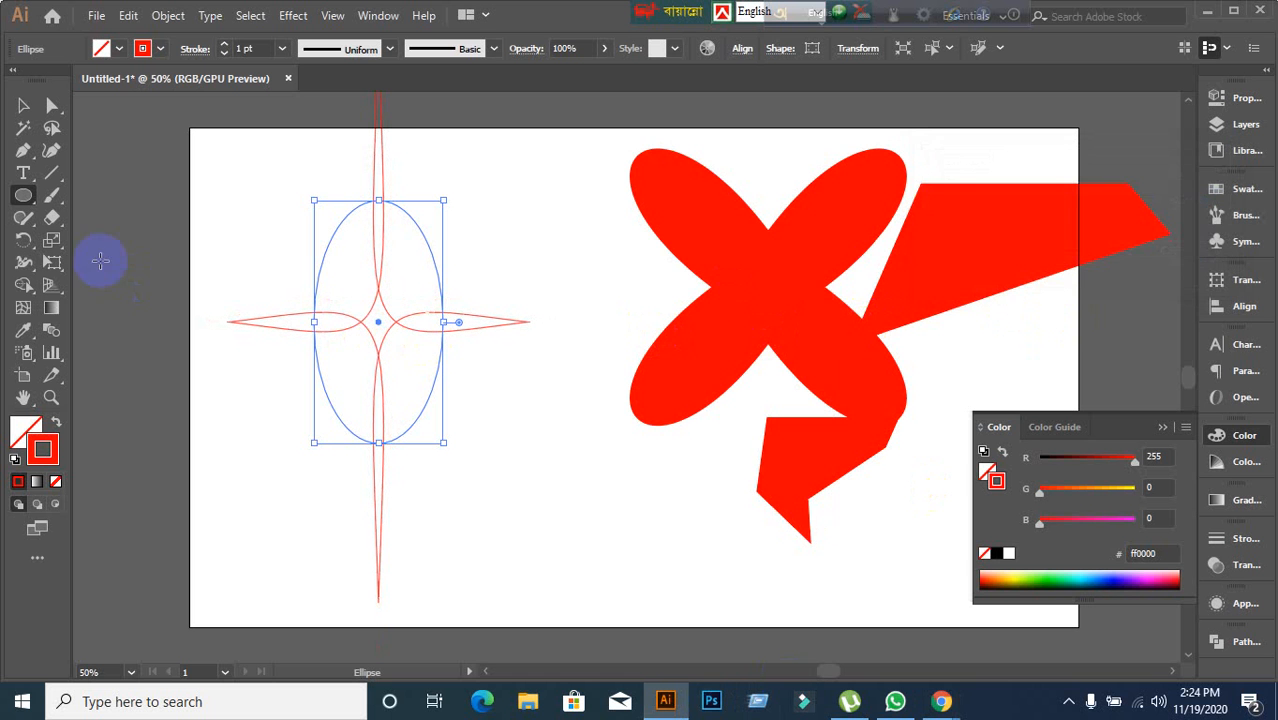
Move the puckered ellipse star to the lower right corner of the artboard and deselect it.
{"action": "left_click", "coordinate": [23, 105]}
{"action": "left_click", "coordinate": [397, 345]}
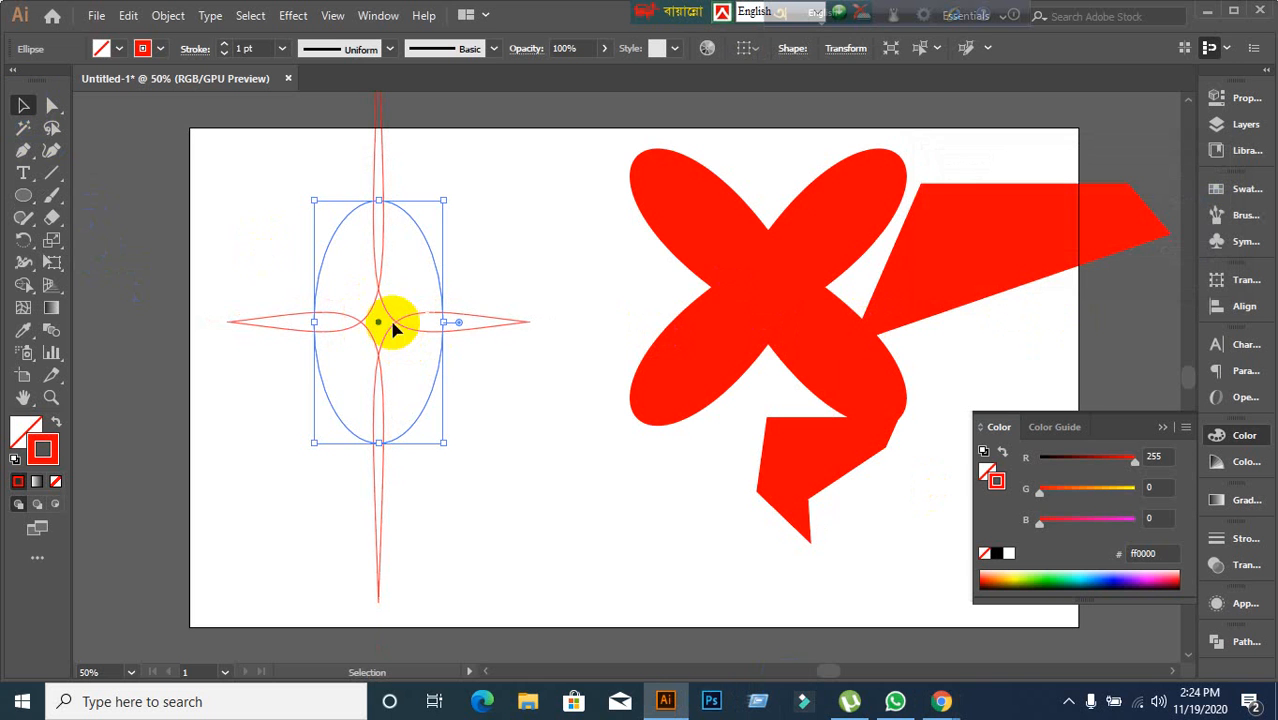
{"action": "left_click", "coordinate": [656, 422], "text": "shift"}
{"action": "left_click", "coordinate": [536, 520]}
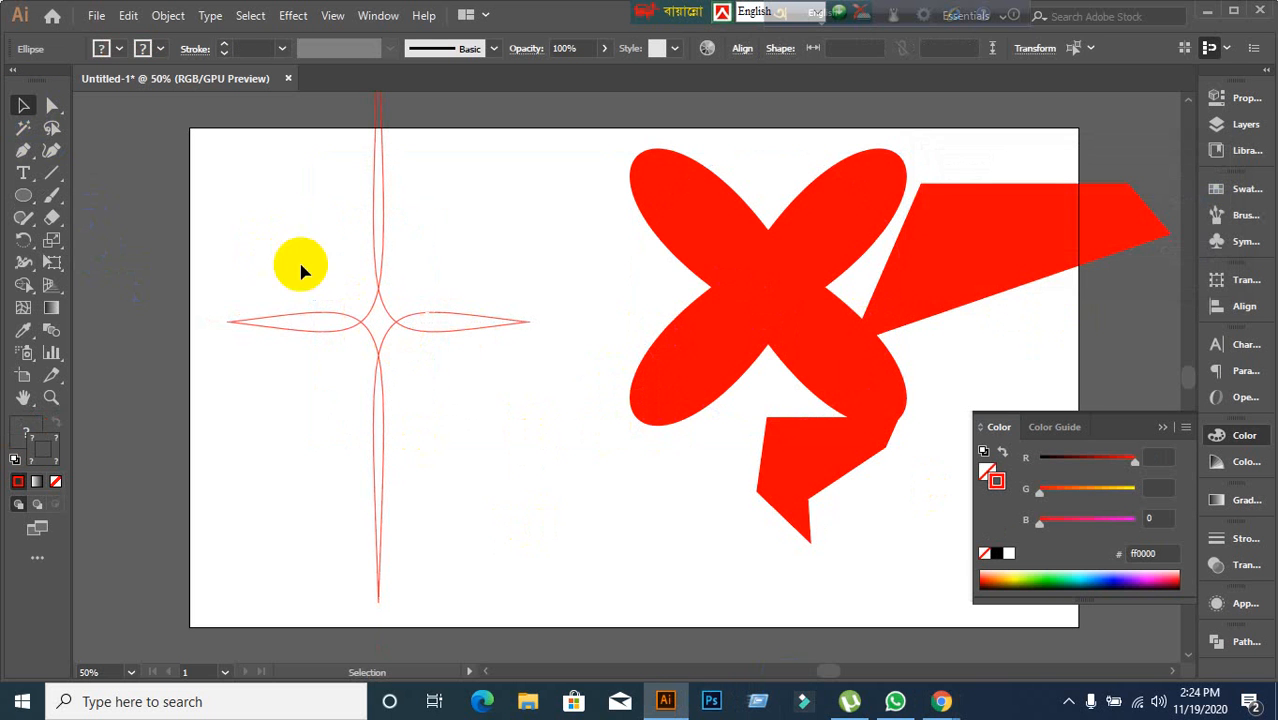
{"action": "mouse_move", "coordinate": [258, 178]}
{"action": "left_mouse_down"}
{"action": "mouse_move", "coordinate": [437, 362]}
{"action": "mouse_move", "coordinate": [424, 362]}
{"action": "mouse_move", "coordinate": [494, 371]}
{"action": "mouse_move", "coordinate": [842, 531]}
{"action": "mouse_move", "coordinate": [934, 526]}
{"action": "mouse_move", "coordinate": [934, 540]}
{"action": "left_mouse_up"}
{"action": "left_click", "coordinate": [314, 422]}
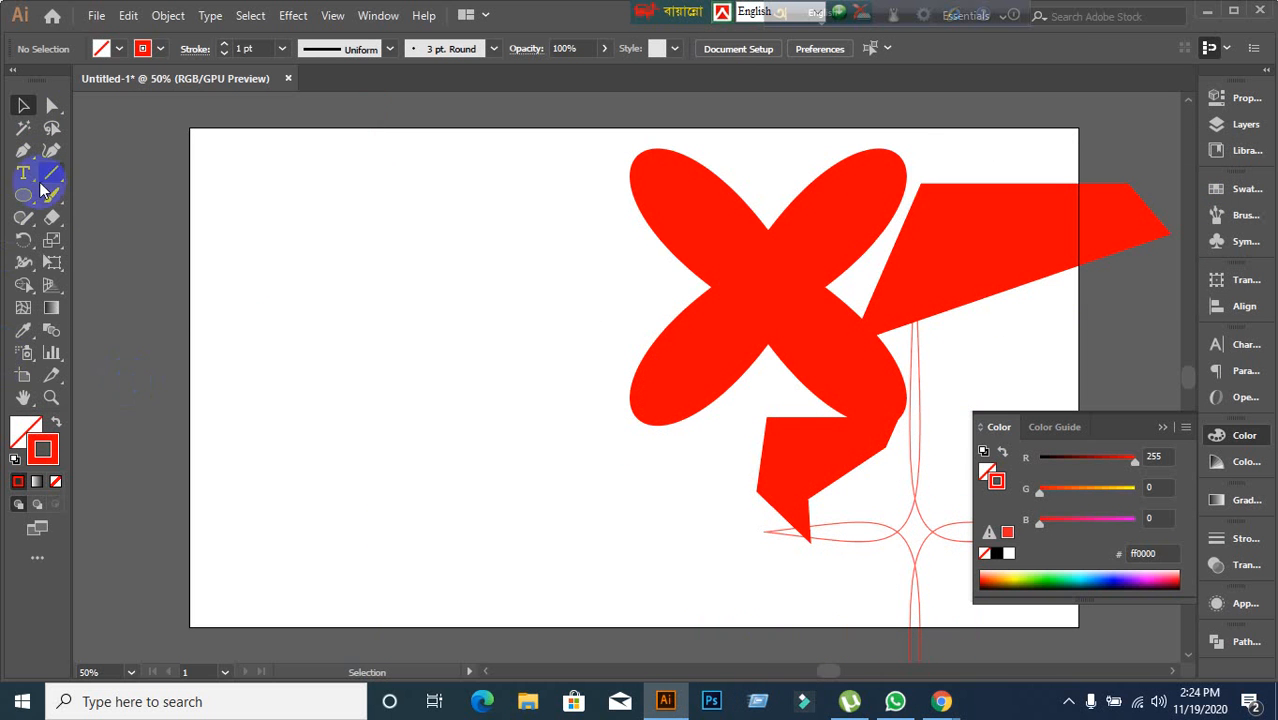
Pick the Polygon tool and draw a hexagon on the left side of the artboard.
{"action": "left_click_drag", "start_coordinate": [33, 198], "coordinate": [116, 290]}
{"action": "left_click_drag", "start_coordinate": [33, 196], "coordinate": [143, 262]}
{"action": "left_click_drag", "start_coordinate": [301, 227], "coordinate": [450, 441]}
{"action": "left_click", "coordinate": [24, 105]}
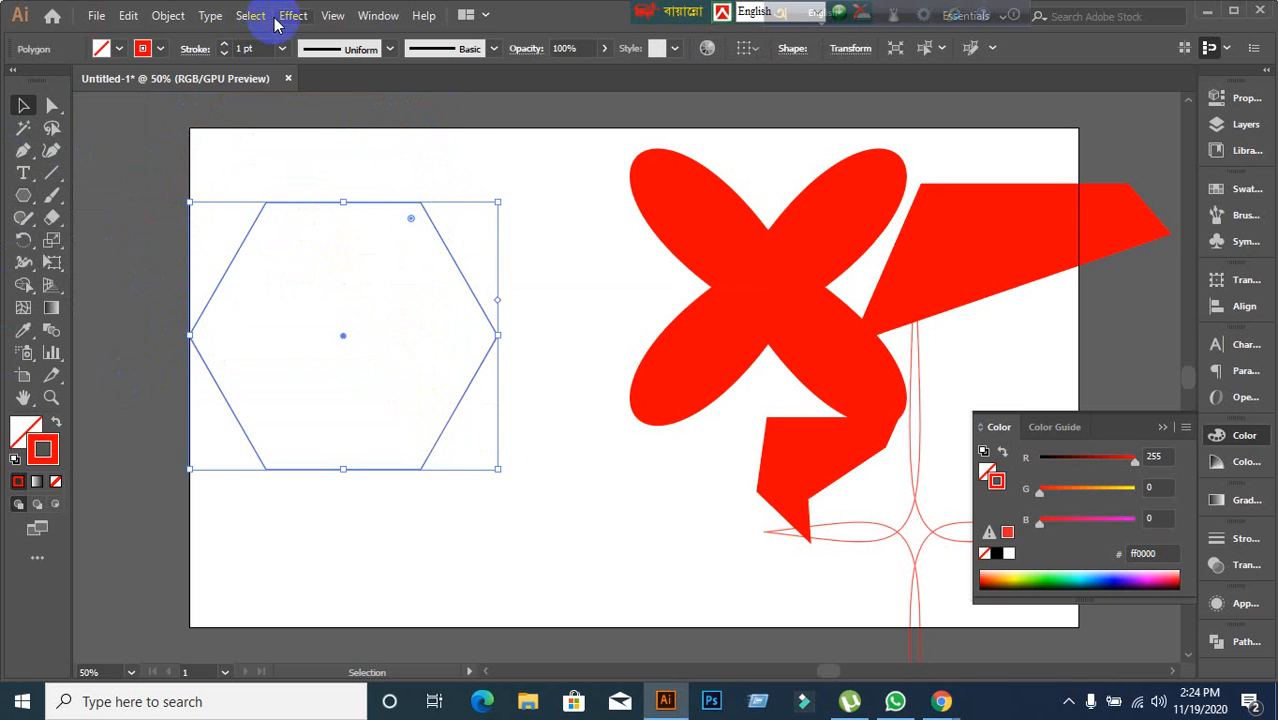
Apply Pucker & Bloat to the hexagon with preview on, setting the bloat amount to 81%.
{"action": "left_click", "coordinate": [305, 18]}
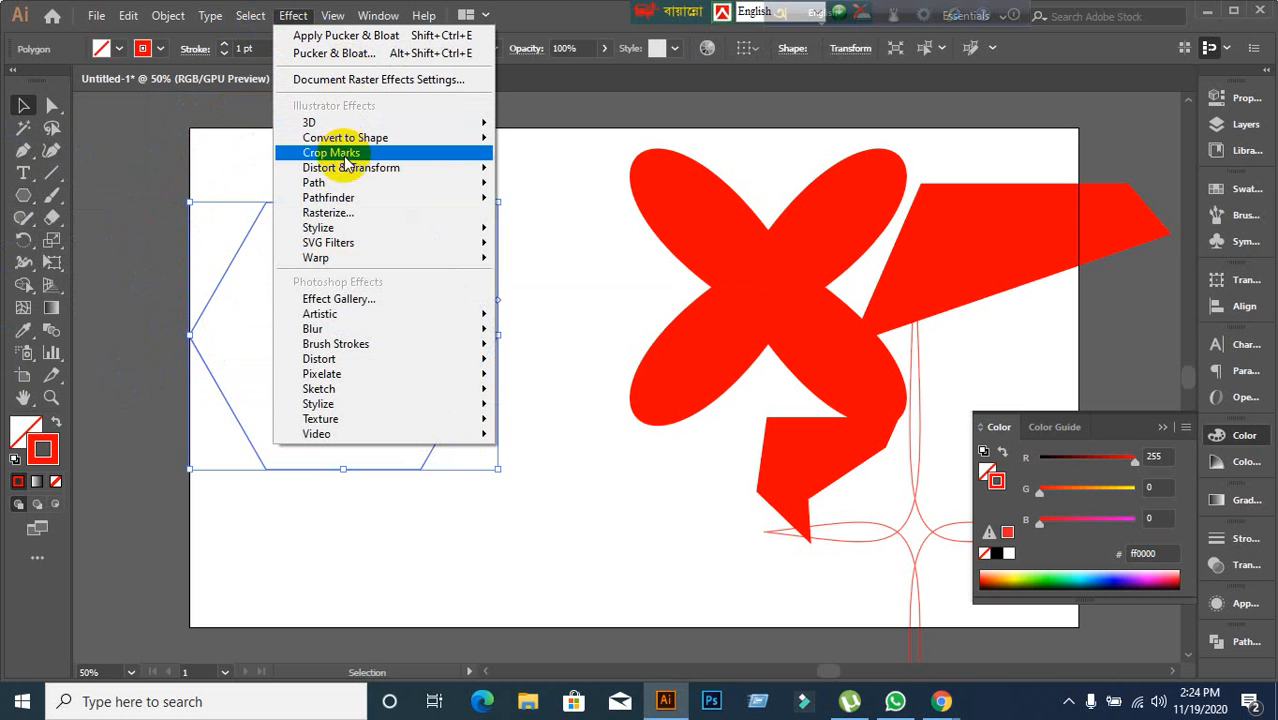
{"action": "mouse_move", "coordinate": [345, 172]}
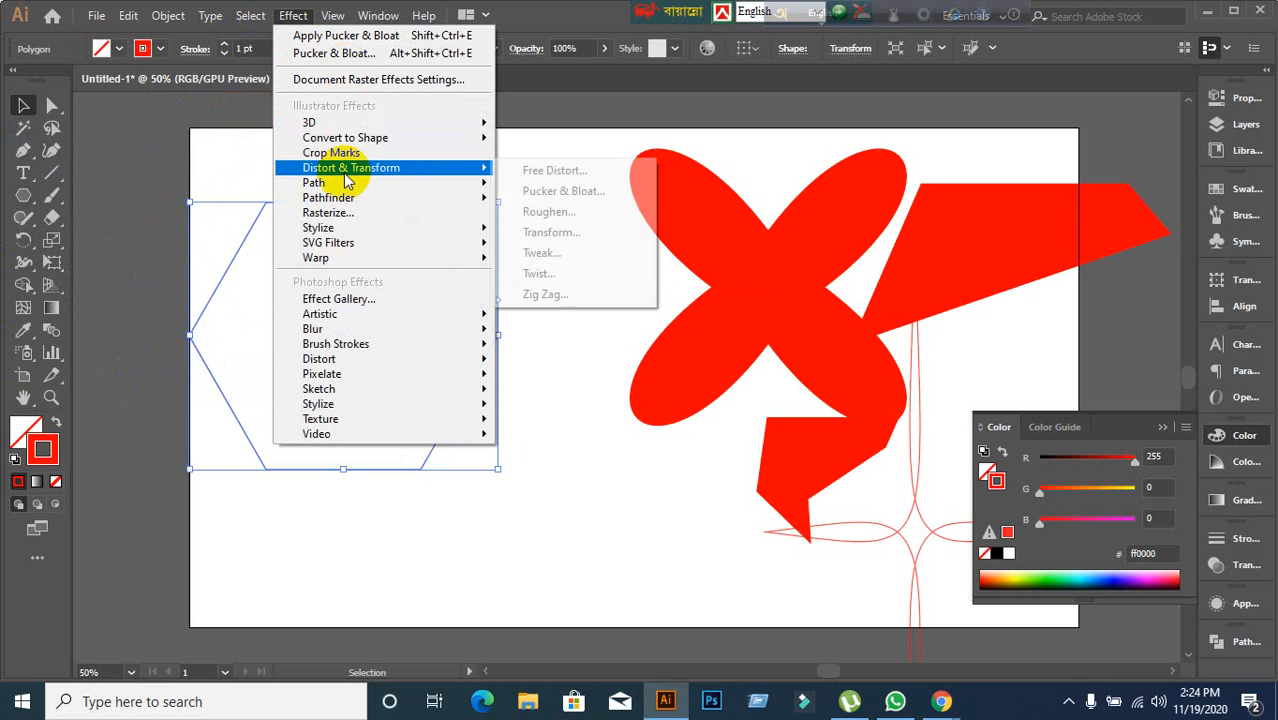
{"action": "left_click", "coordinate": [600, 191]}
{"action": "left_click", "coordinate": [937, 254]}
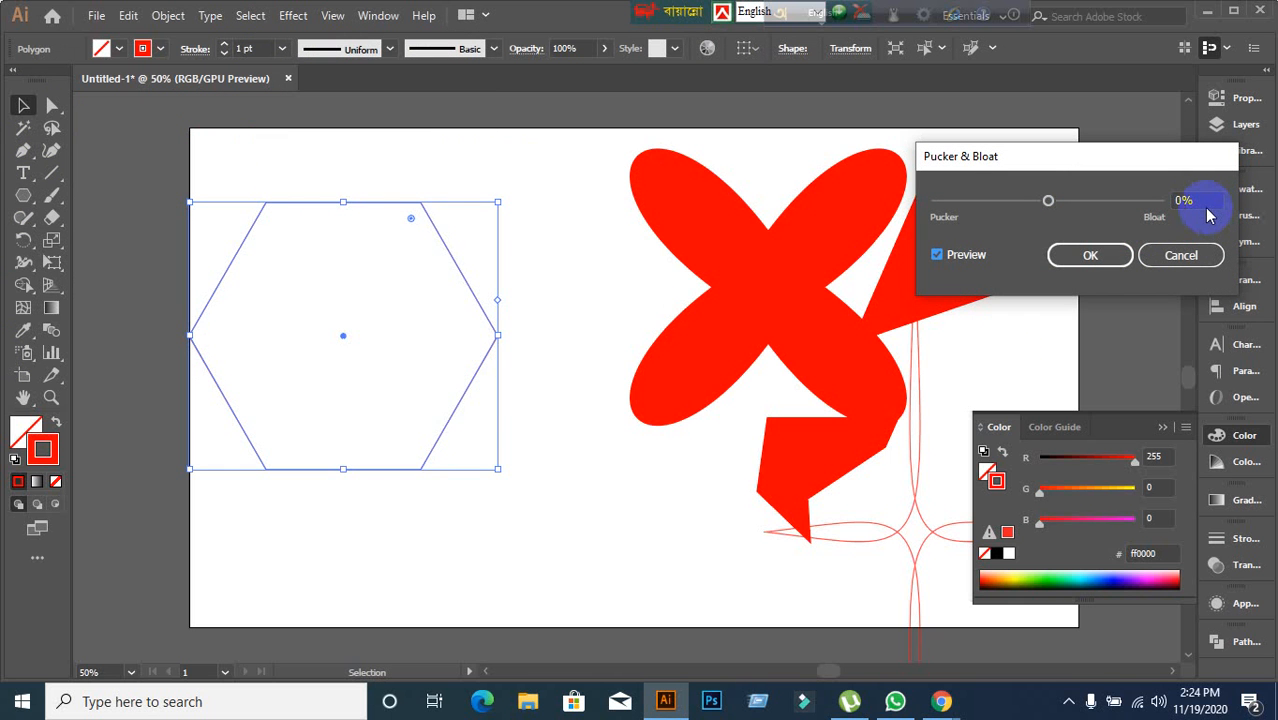
{"action": "scroll", "coordinate": [1206, 201], "scroll_direction": "up", "scroll_amount": 20}
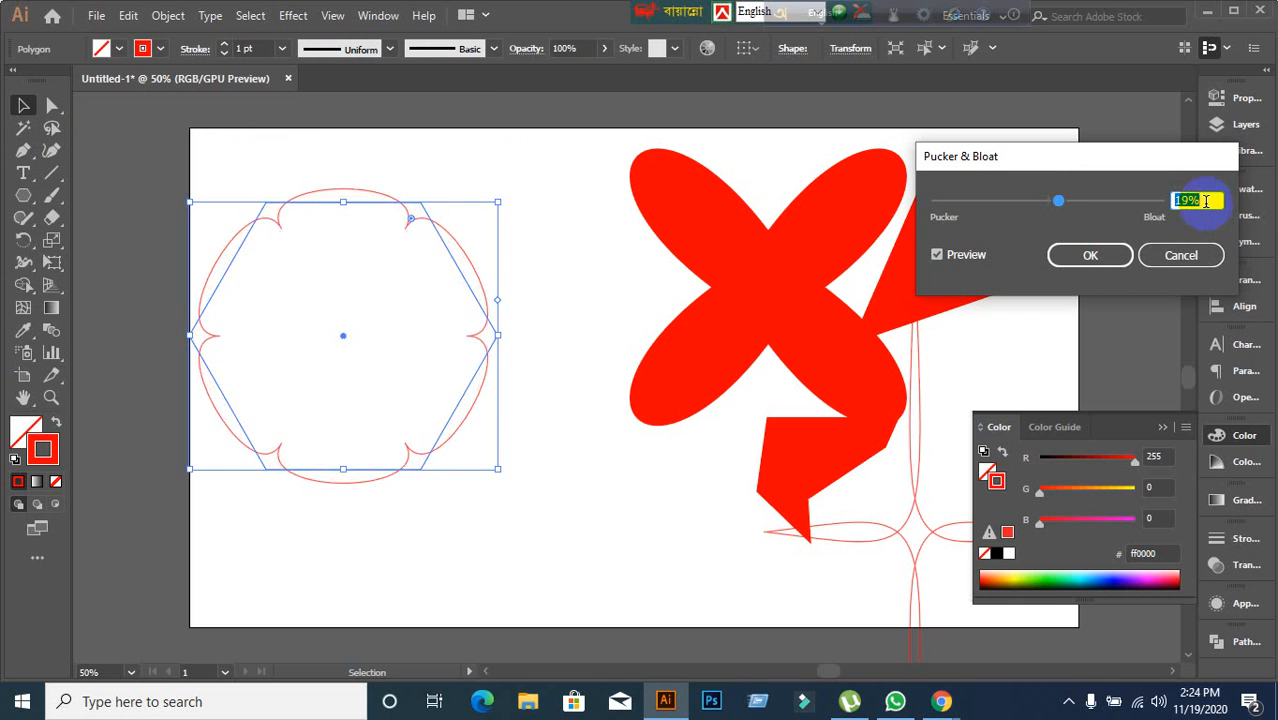
{"action": "scroll", "coordinate": [1206, 201], "scroll_direction": "up", "scroll_amount": 20}
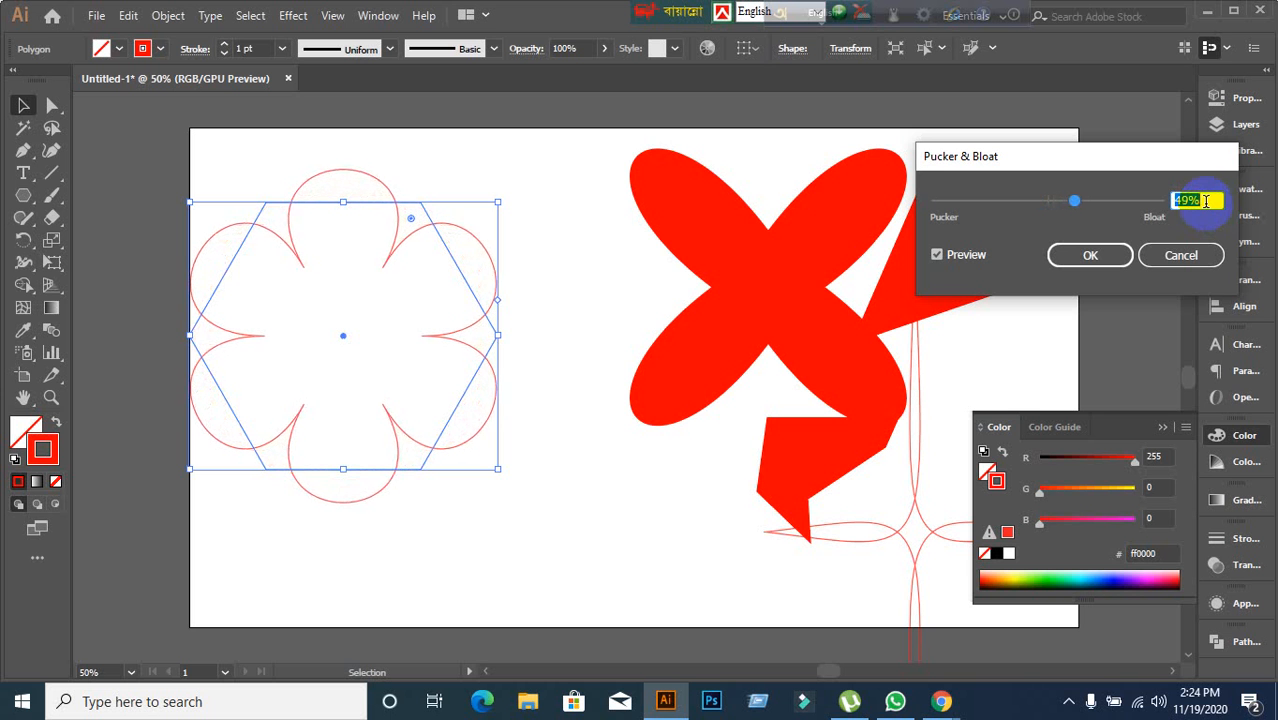
{"action": "scroll", "coordinate": [1206, 201], "scroll_direction": "up", "scroll_amount": 16}
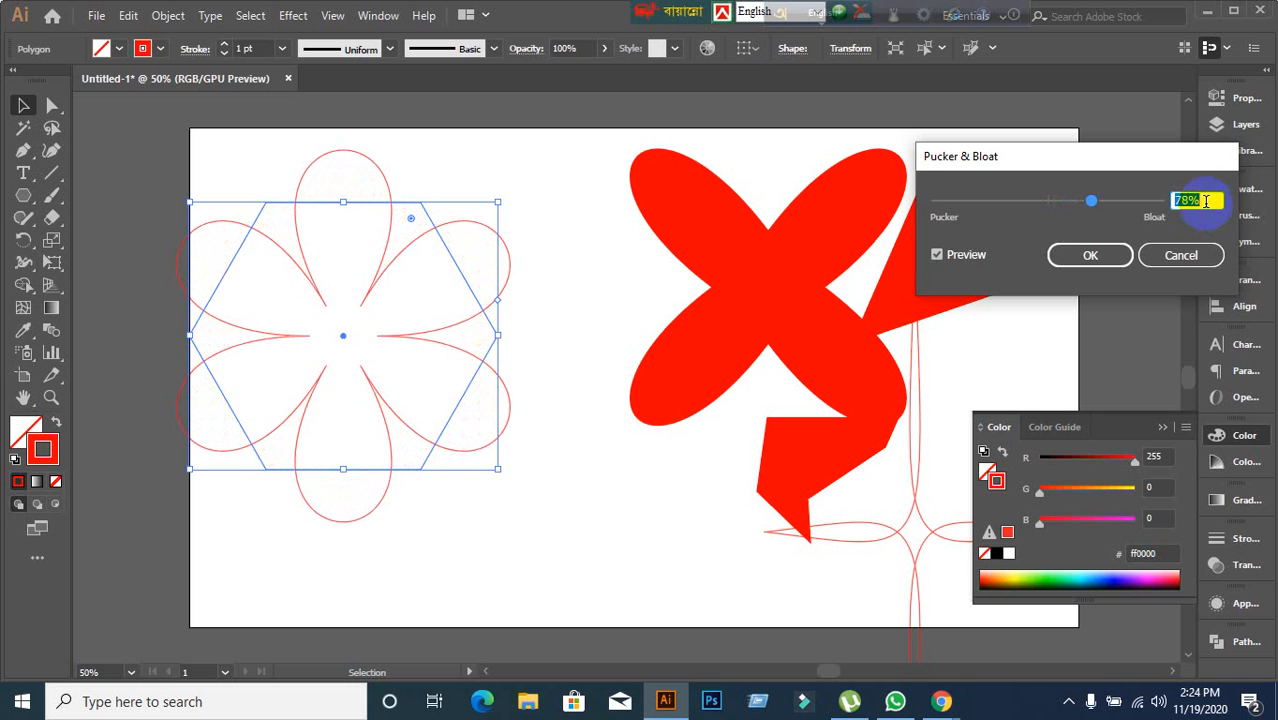
{"action": "scroll", "coordinate": [1206, 201], "scroll_direction": "up", "scroll_amount": 20}
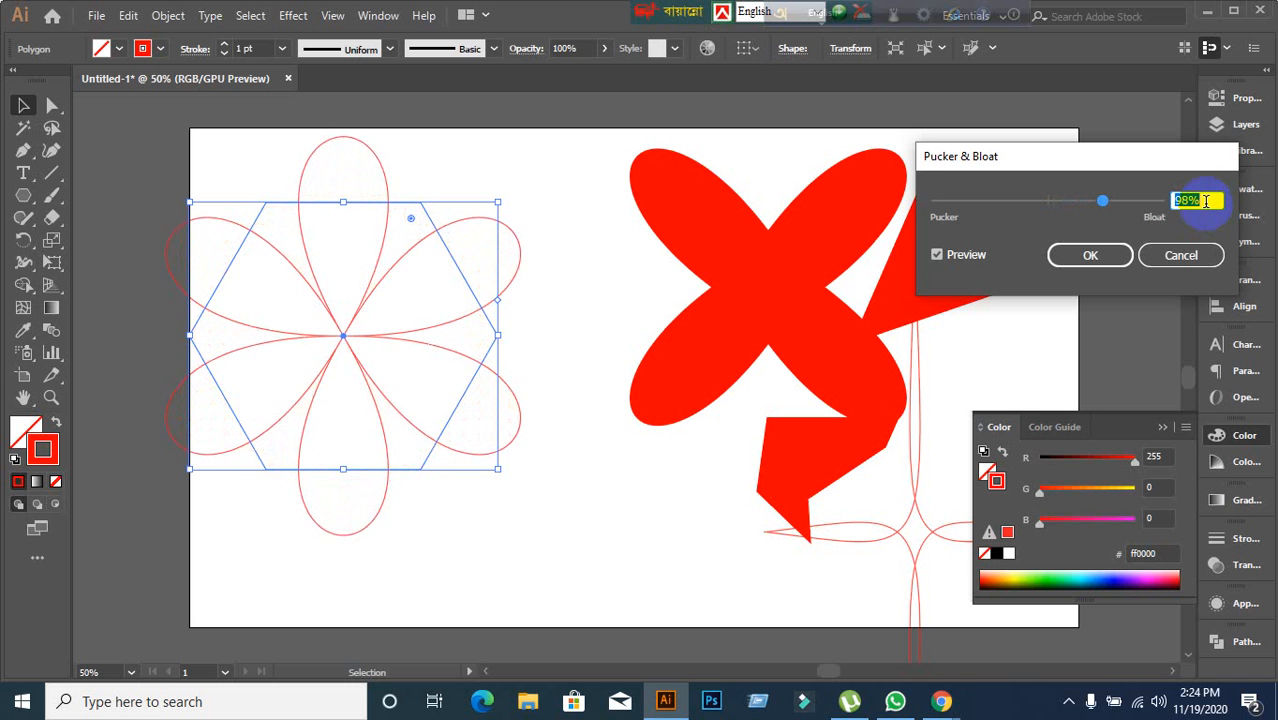
{"action": "scroll", "coordinate": [1206, 201], "scroll_direction": "down", "scroll_amount": 20}
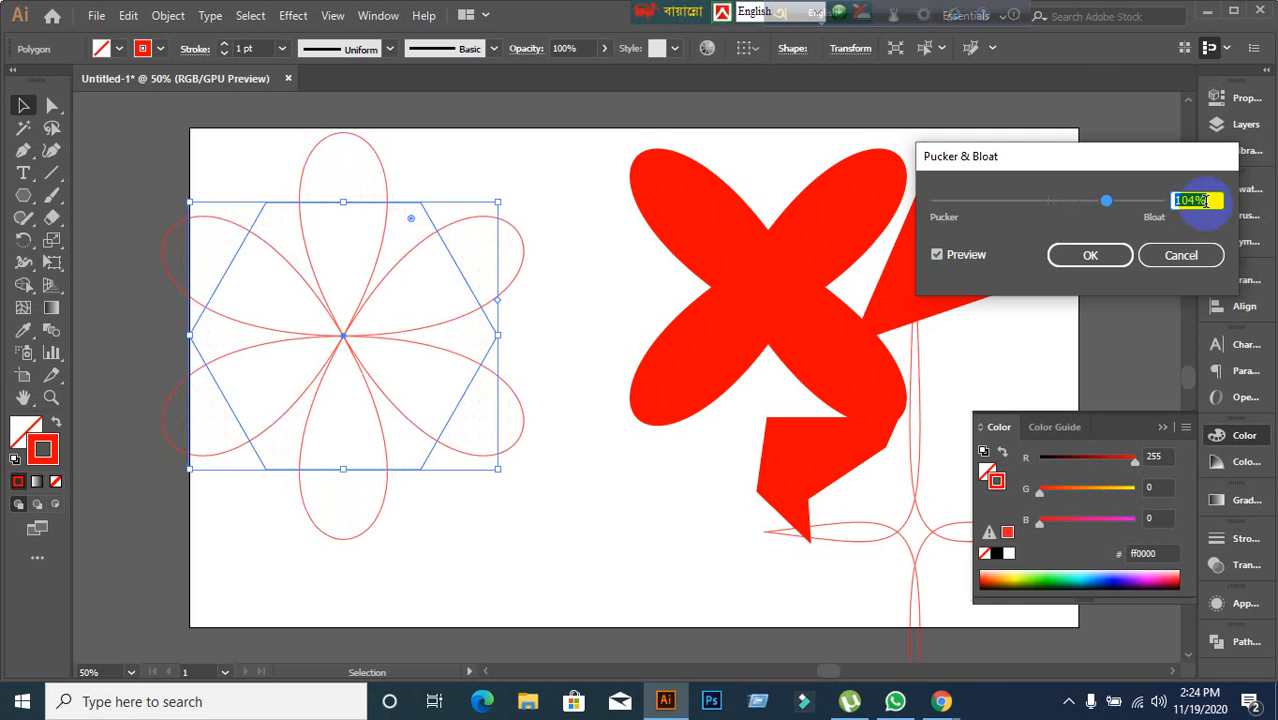
{"action": "scroll", "coordinate": [1206, 201], "scroll_direction": "down", "scroll_amount": 7}
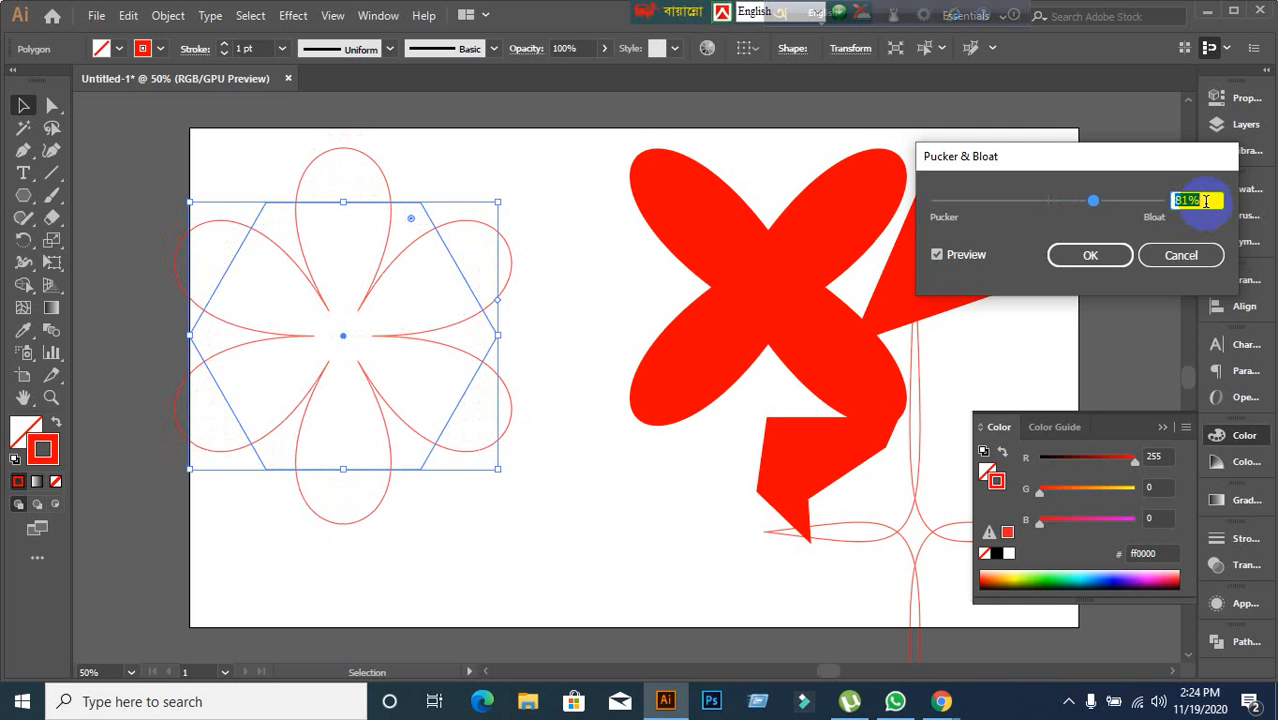
{"action": "left_click", "coordinate": [1062, 265]}
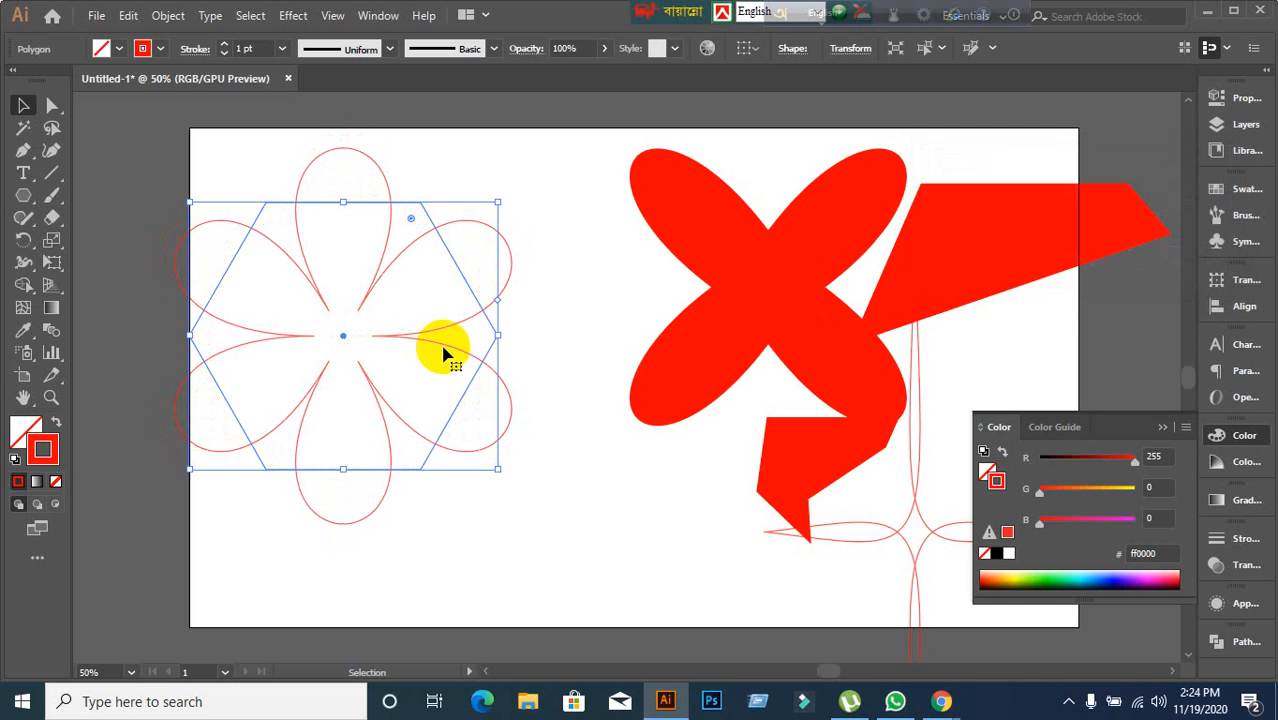
Move the bloated hexagon flower to the lower right of the artboard and deselect it.
{"action": "left_click", "coordinate": [736, 362], "text": "shift"}
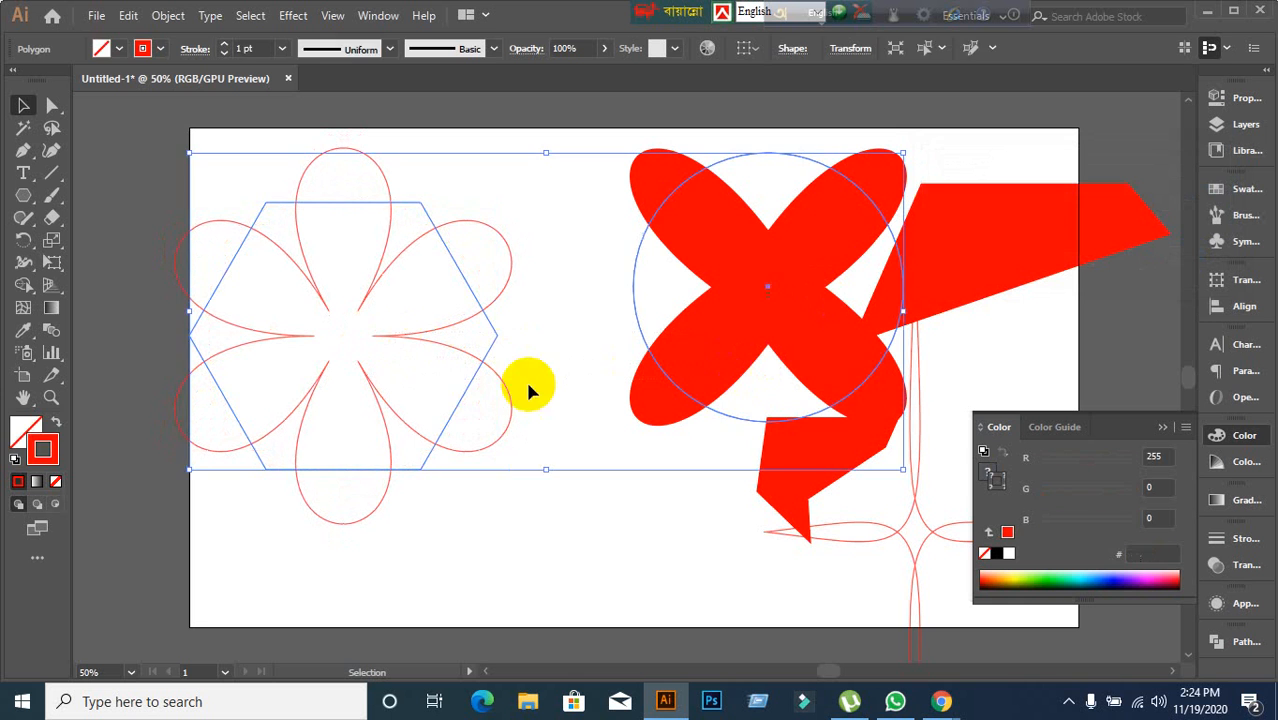
{"action": "left_click", "coordinate": [570, 558]}
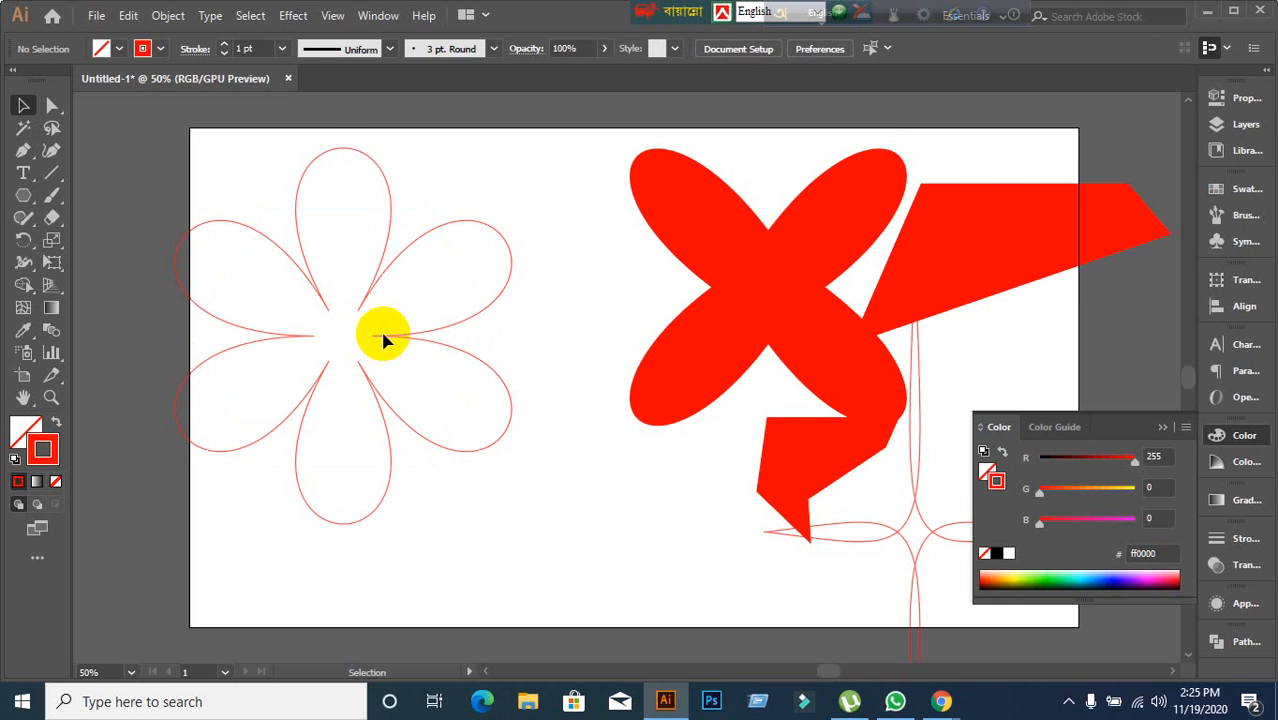
{"action": "left_click", "coordinate": [474, 372]}
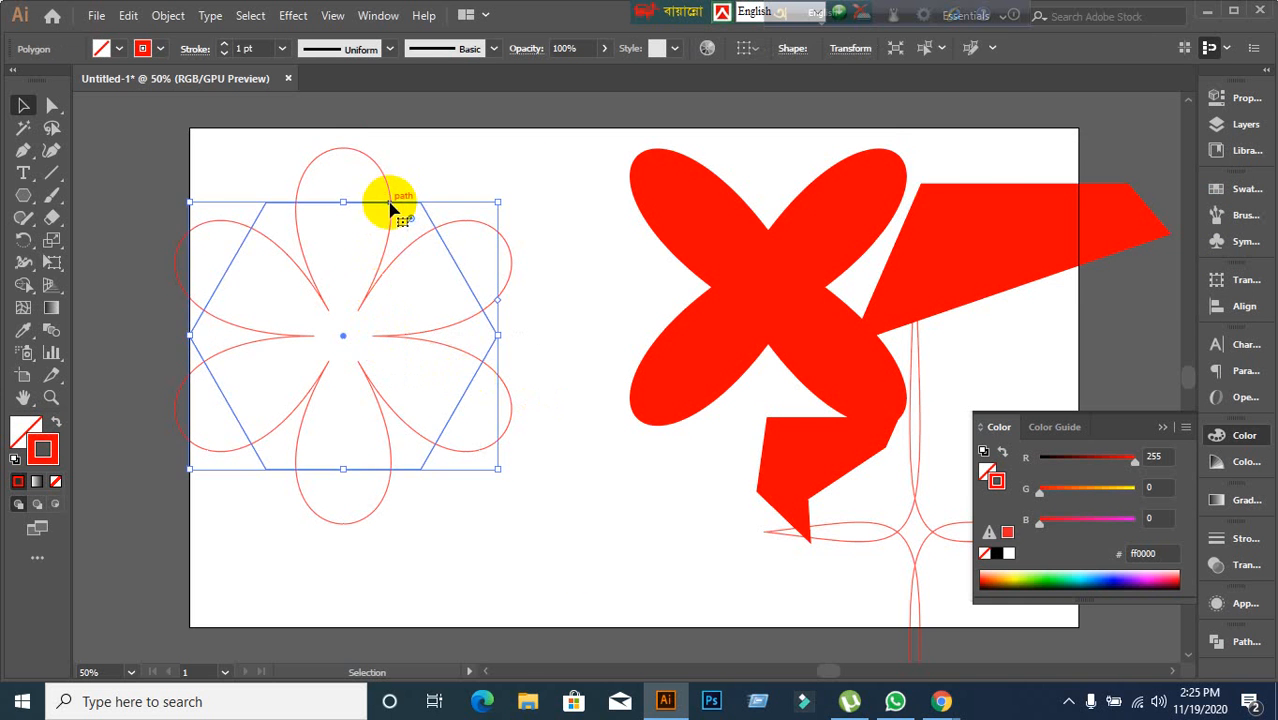
{"action": "left_click_drag", "start_coordinate": [391, 206], "coordinate": [918, 317]}
{"action": "left_click", "coordinate": [468, 318]}
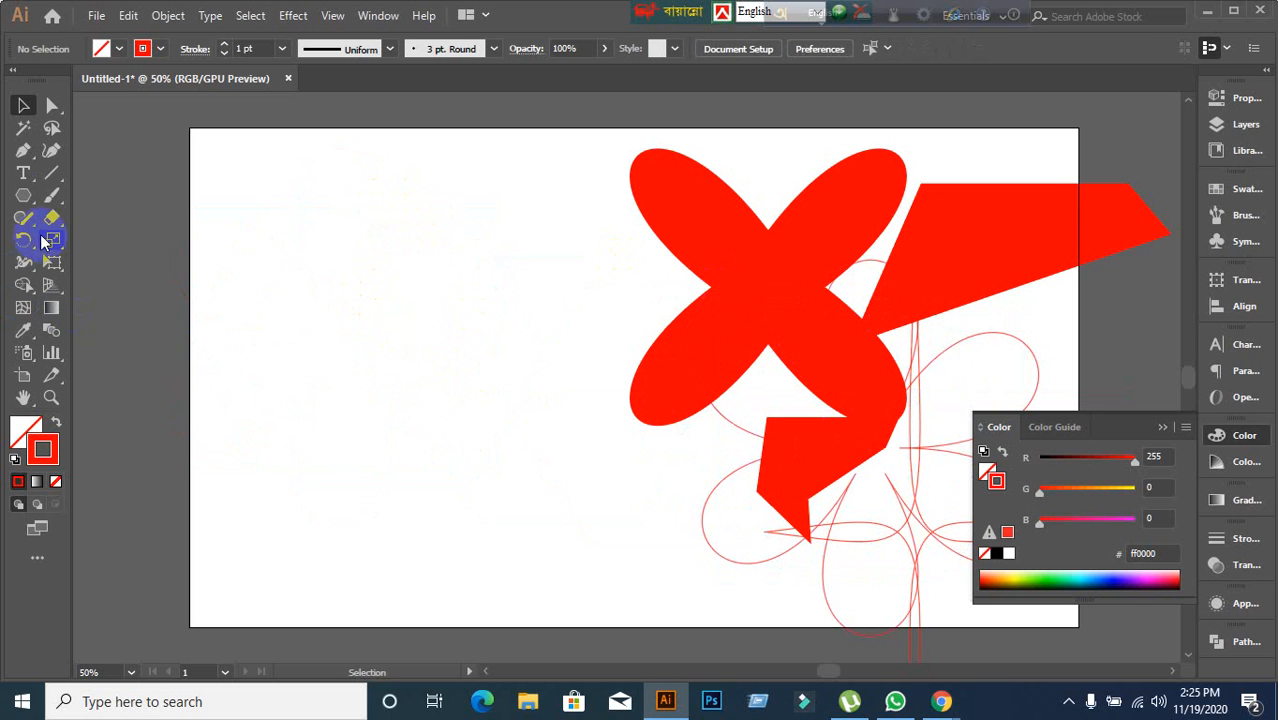
Draw another hexagon on the left and swap its fill and stroke to give it a red fill.
{"action": "left_click", "coordinate": [24, 201]}
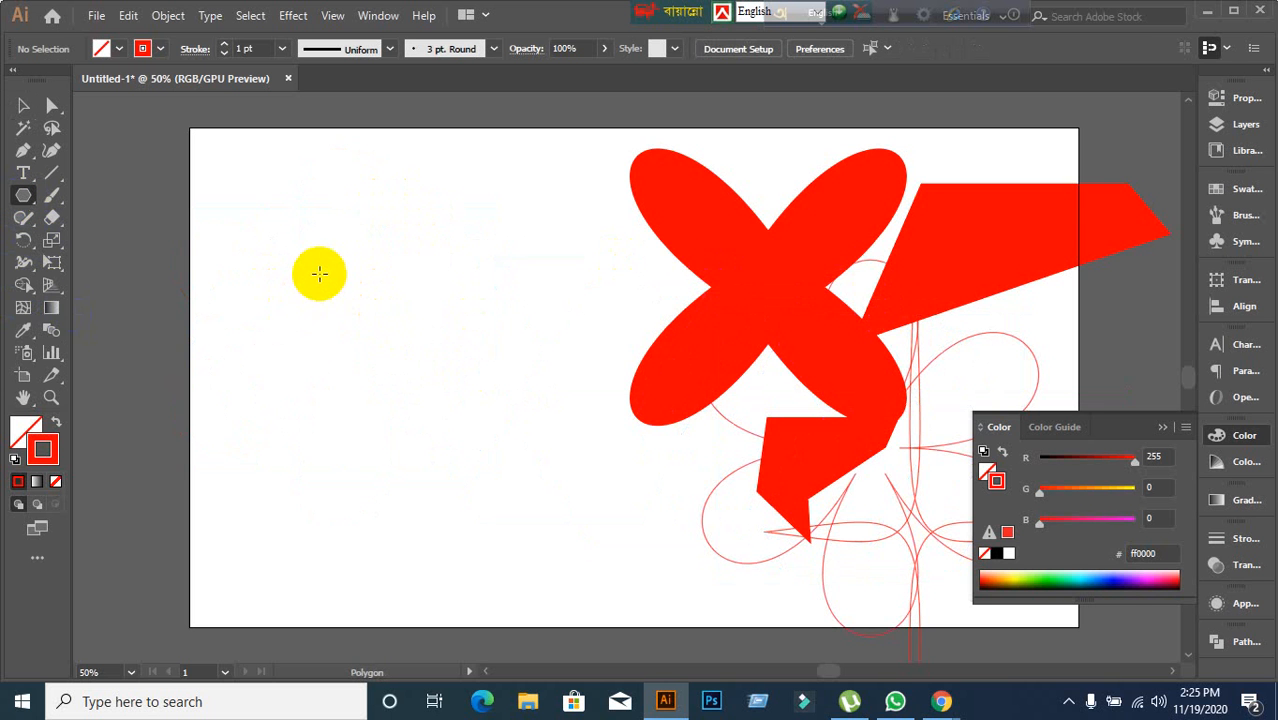
{"action": "left_click_drag", "start_coordinate": [319, 273], "coordinate": [426, 372]}
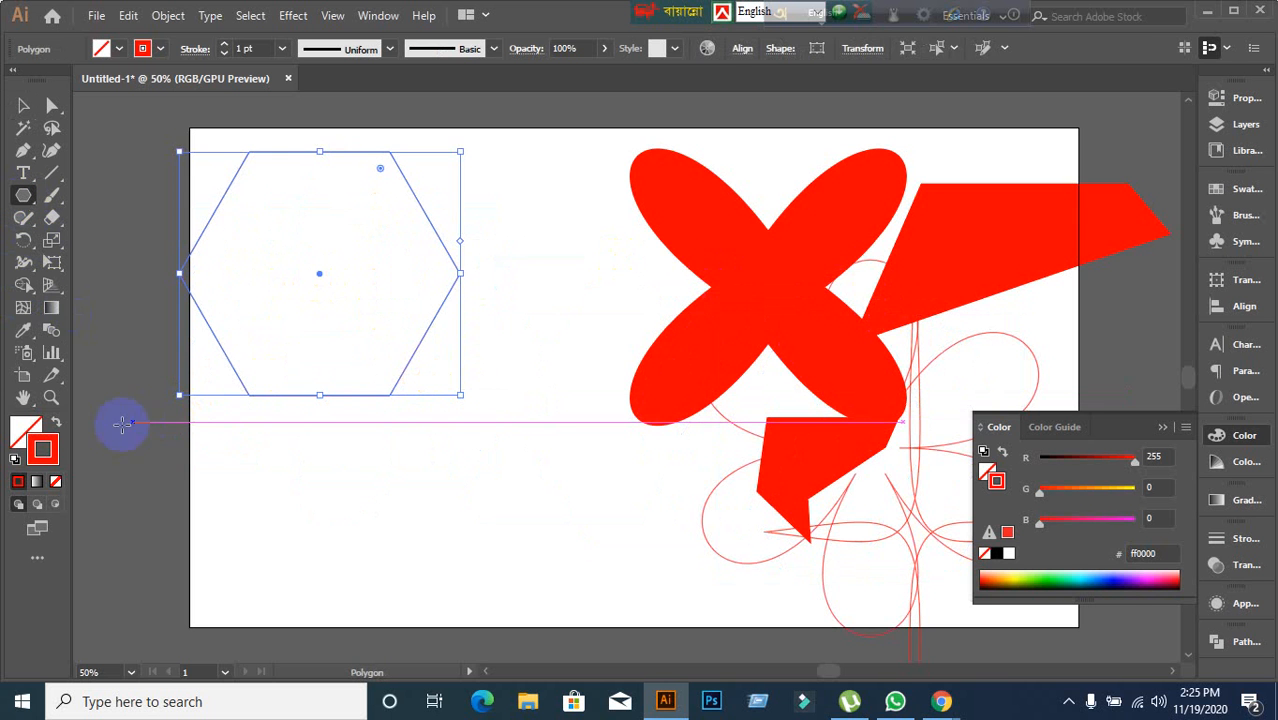
{"action": "left_click", "coordinate": [54, 423]}
{"action": "left_click", "coordinate": [177, 19]}
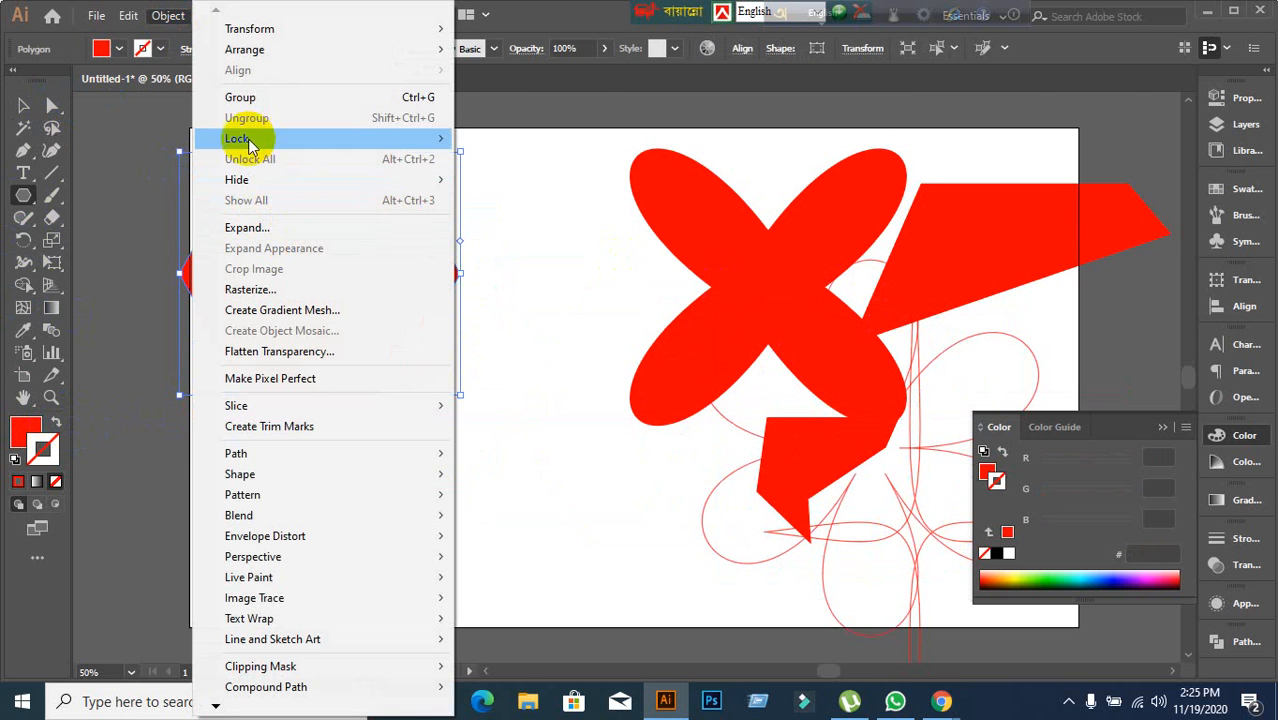
{"action": "left_click", "coordinate": [585, 91]}
{"action": "left_click", "coordinate": [536, 152]}
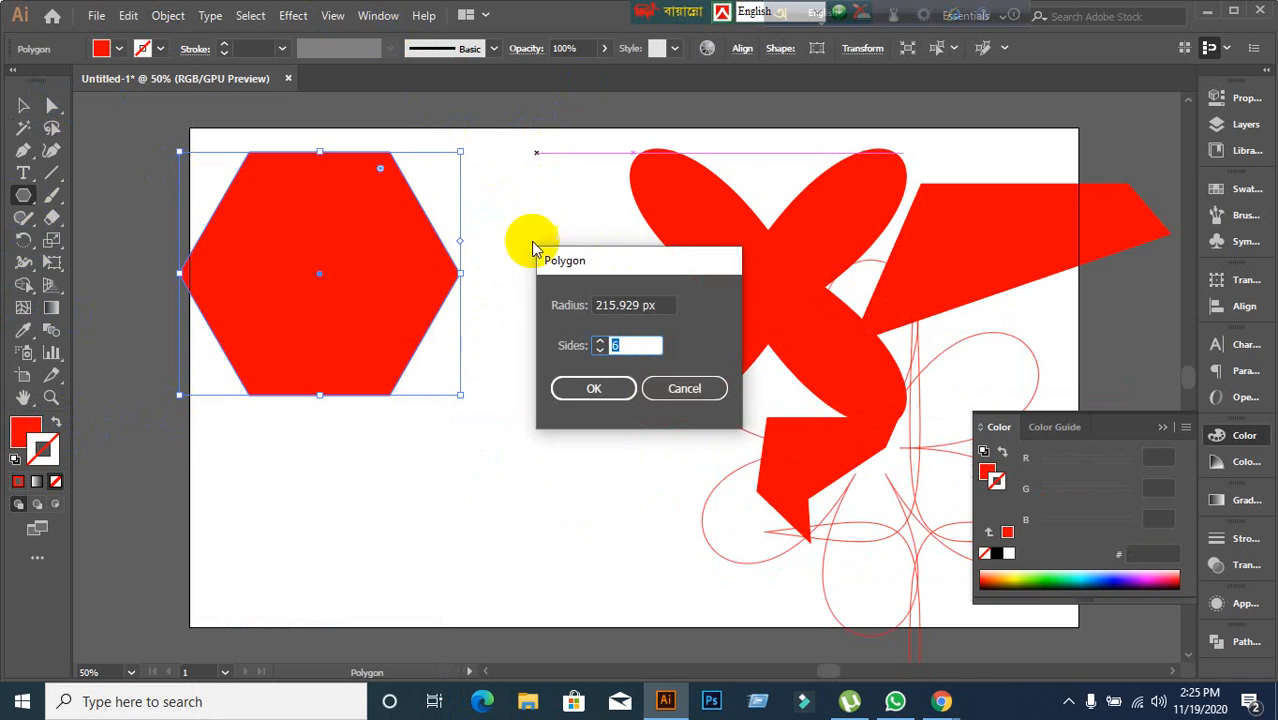
{"action": "left_click", "coordinate": [675, 389]}
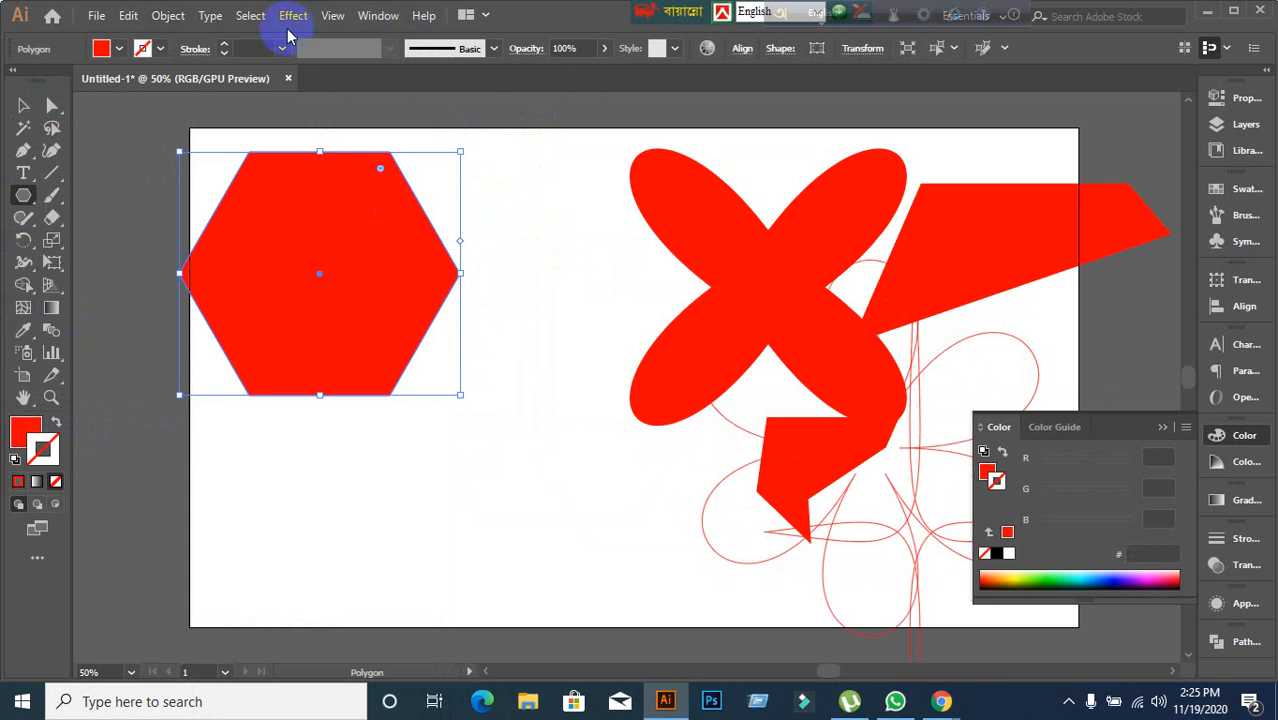
Apply Pucker & Bloat to the new hexagon with preview on, setting the pucker amount to -82%.
{"action": "left_click", "coordinate": [288, 24]}
{"action": "mouse_move", "coordinate": [410, 168]}
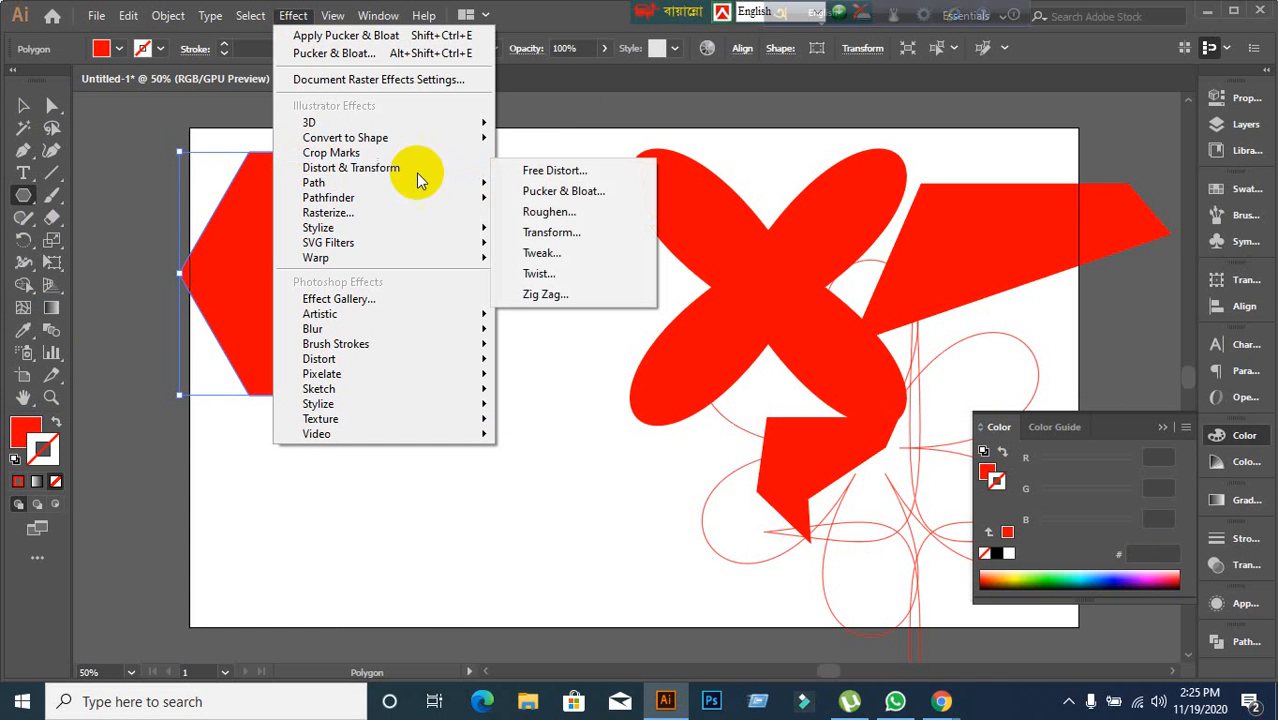
{"action": "left_click", "coordinate": [604, 199]}
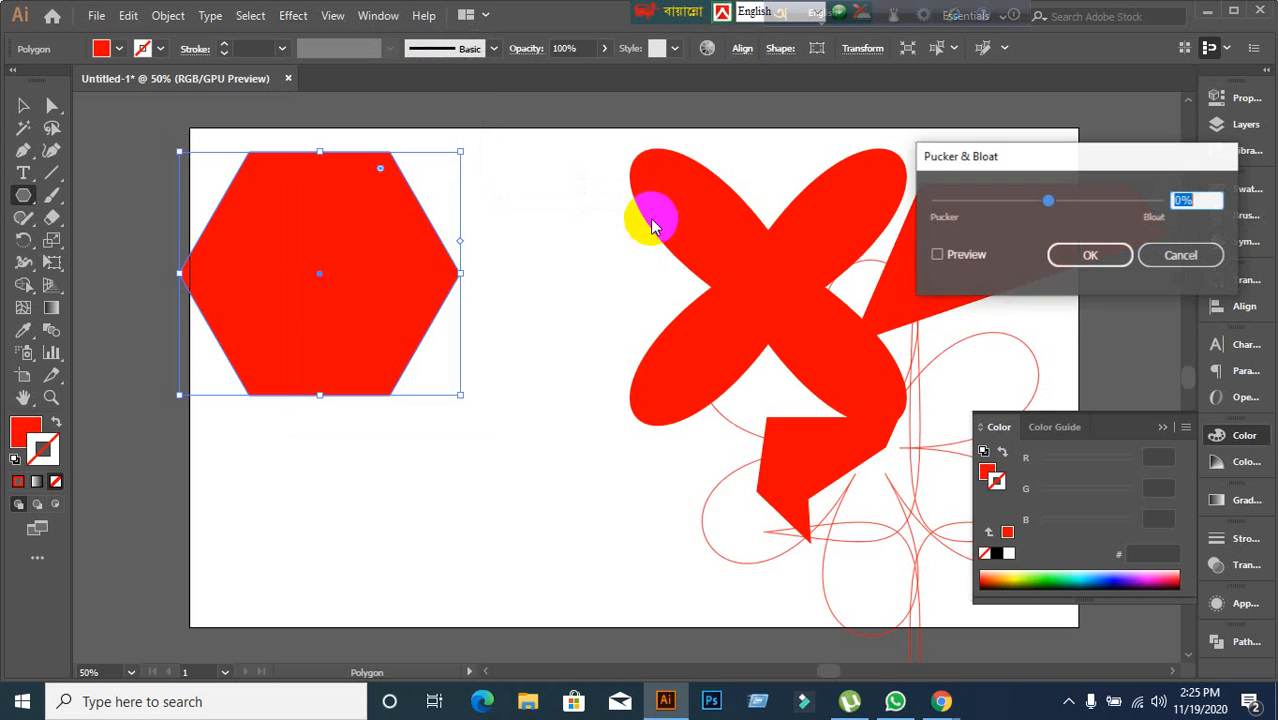
{"action": "left_click", "coordinate": [938, 256]}
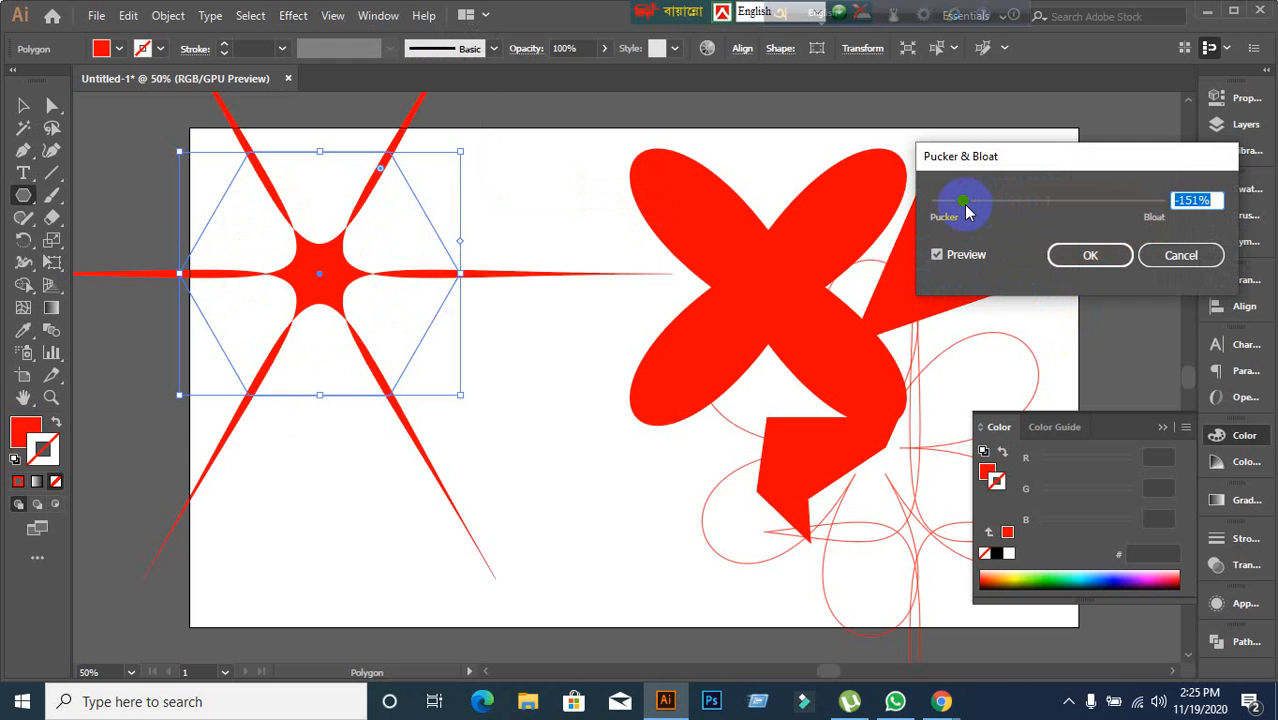
{"action": "double_click", "coordinate": [1192, 200]}
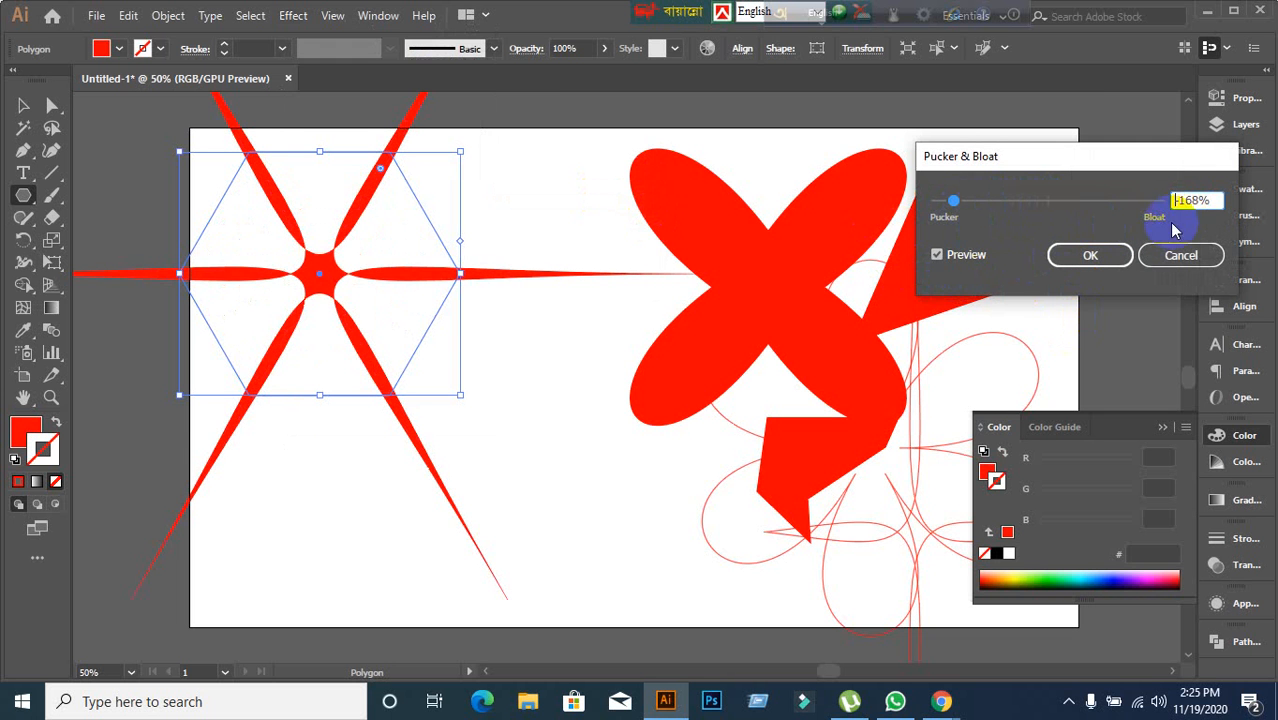
{"action": "key", "text": "Up"}
{"action": "key", "text": "Up"}
{"action": "key", "text": "Up"}
{"action": "key", "text": "Up"}
{"action": "key", "text": "Up"}
{"action": "key", "text": "Up"}
{"action": "key", "text": "Up"}
{"action": "key", "text": "Up"}
{"action": "key", "text": "Up"}
{"action": "key", "text": "Up"}
{"action": "key", "text": "Up"}
{"action": "key", "text": "Up"}
{"action": "key", "text": "Up"}
{"action": "key", "text": "Up"}
{"action": "key", "text": "Up"}
{"action": "key", "text": "Up"}
{"action": "key", "text": "Up"}
{"action": "key", "text": "Up"}
{"action": "key", "text": "Up"}
{"action": "key", "text": "Up"}
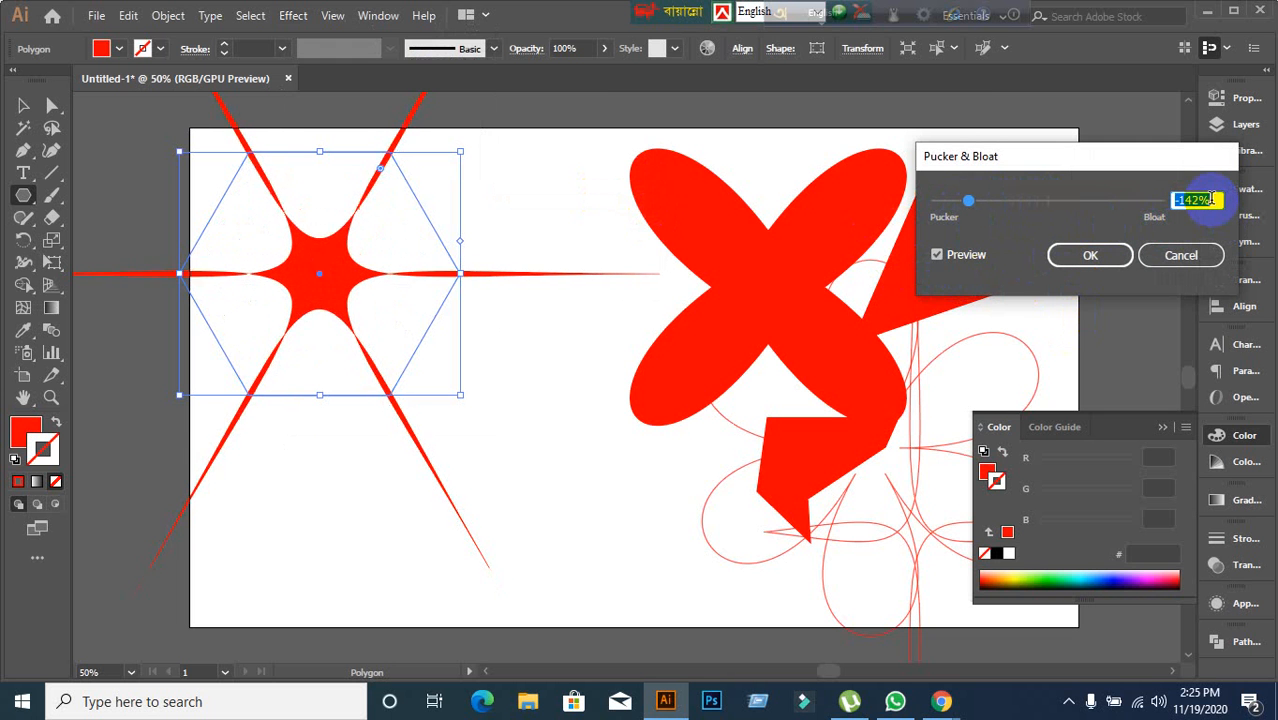
{"action": "key", "text": "Up"}
{"action": "key", "text": "Up"}
{"action": "key", "text": "Up"}
{"action": "key", "text": "Up"}
{"action": "key", "text": "Up"}
{"action": "key", "text": "Up"}
{"action": "key", "text": "Up"}
{"action": "key", "text": "Up"}
{"action": "key", "text": "Up"}
{"action": "key", "text": "Up"}
{"action": "key", "text": "Up"}
{"action": "key", "text": "Up"}
{"action": "key", "text": "Up"}
{"action": "key", "text": "Up"}
{"action": "key", "text": "Up"}
{"action": "key", "text": "Up"}
{"action": "key", "text": "Up"}
{"action": "key", "text": "Up"}
{"action": "key", "text": "Up"}
{"action": "key", "text": "Up"}
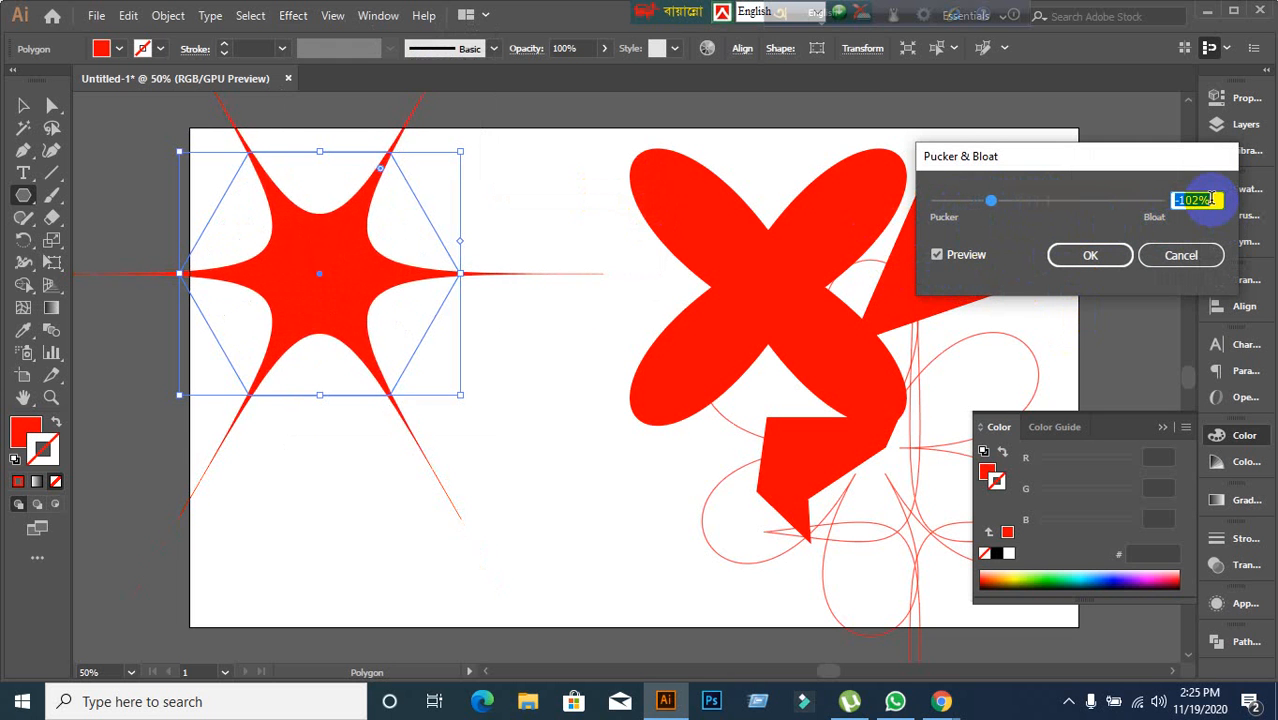
{"action": "key", "text": "Up"}
{"action": "key", "text": "Up"}
{"action": "key", "text": "Up"}
{"action": "key", "text": "Up"}
{"action": "key", "text": "Up"}
{"action": "key", "text": "Up"}
{"action": "key", "text": "Up"}
{"action": "key", "text": "Up"}
{"action": "key", "text": "Up"}
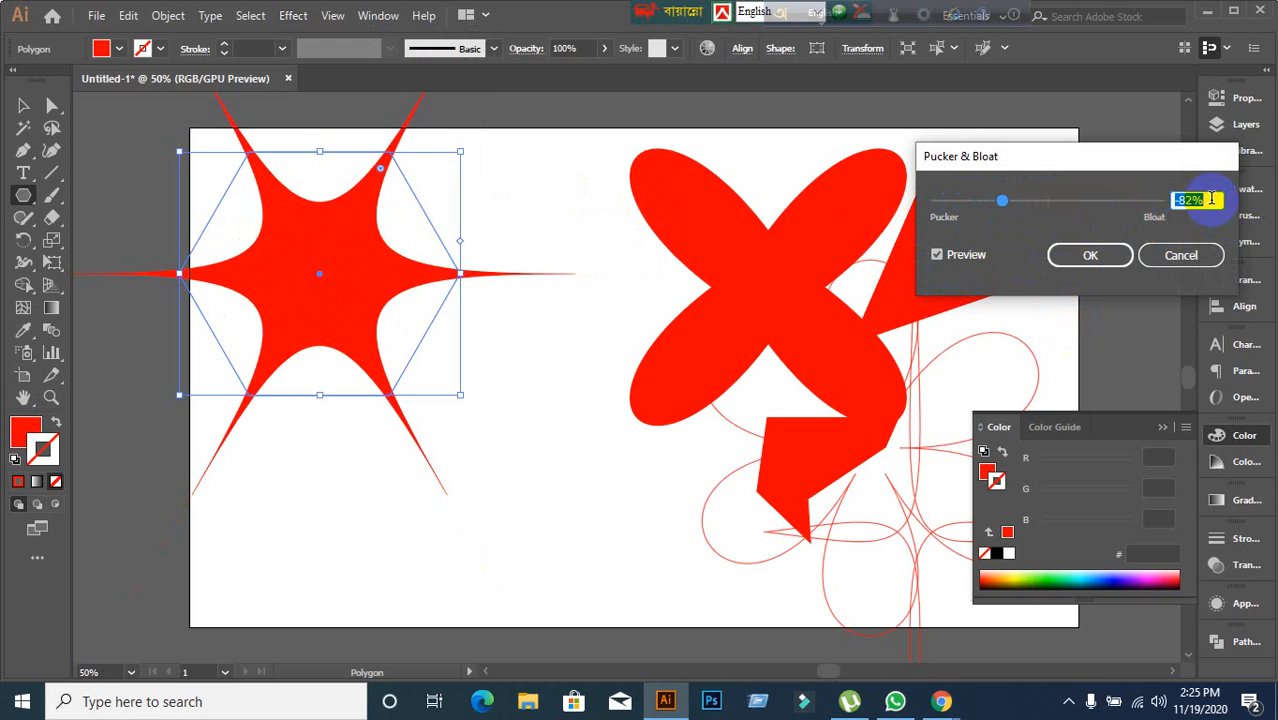
{"action": "left_click", "coordinate": [1090, 256]}
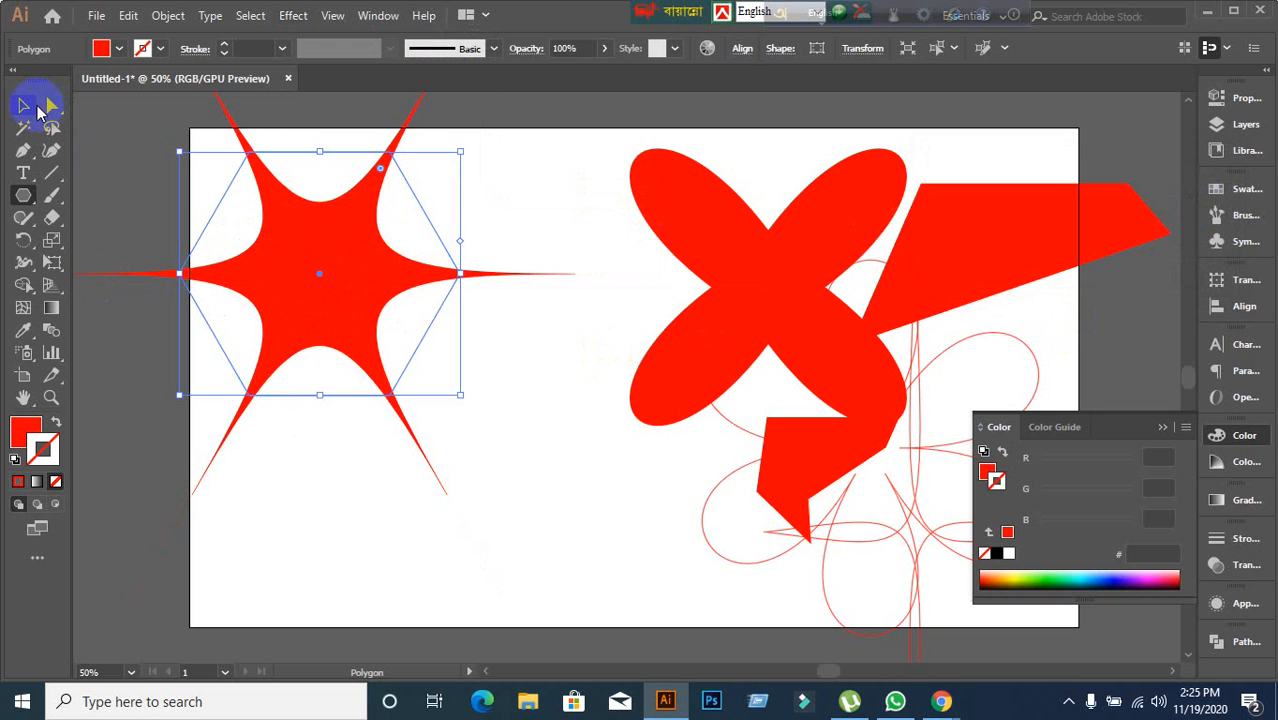
Move the puckered star a little to the right and collapse the Color panel.
{"action": "left_click", "coordinate": [30, 106]}
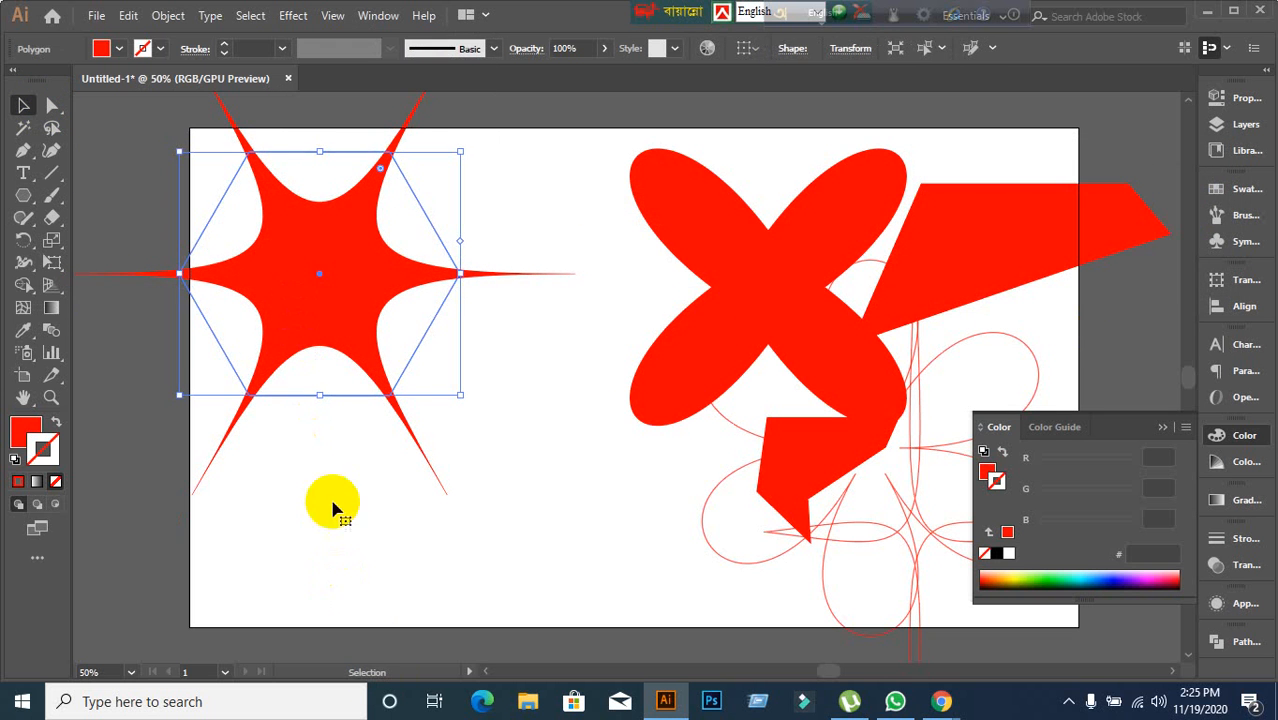
{"action": "scroll", "coordinate": [335, 507], "scroll_direction": "up", "scroll_amount": 2}
{"action": "left_click_drag", "start_coordinate": [330, 424], "coordinate": [472, 384]}
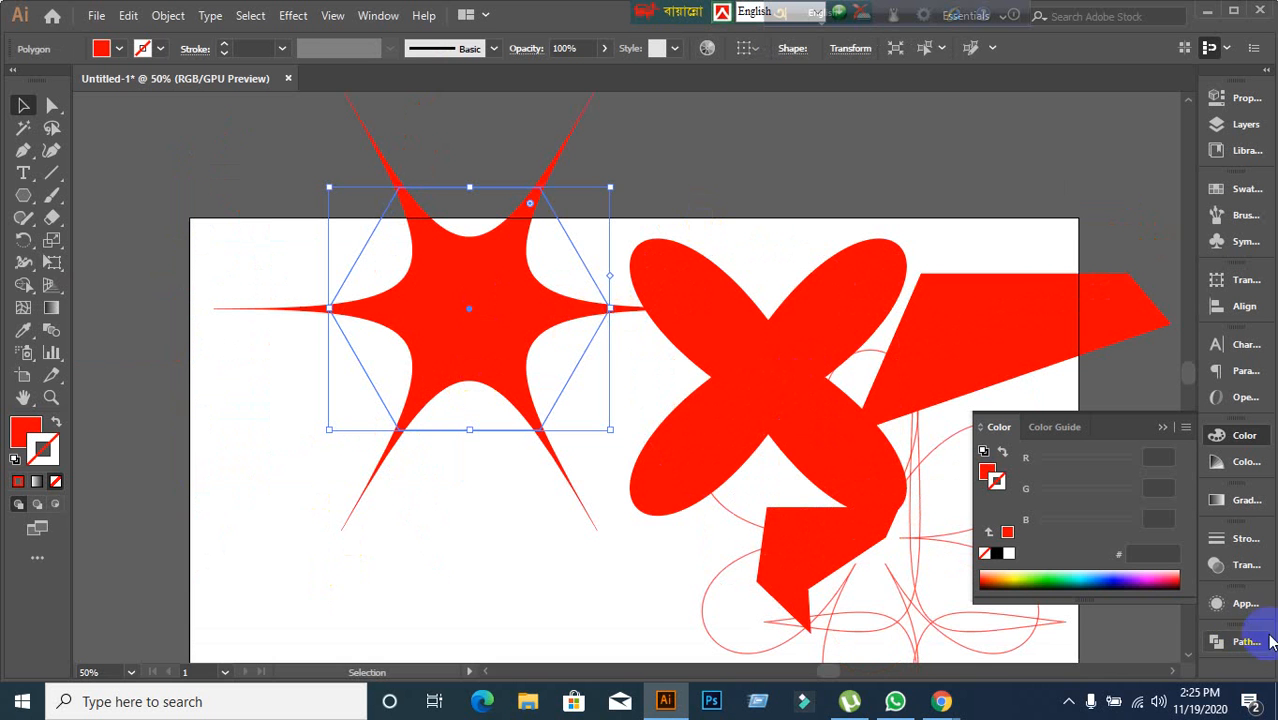
{"action": "left_click", "coordinate": [1238, 606]}
{"action": "left_click", "coordinate": [1238, 606]}
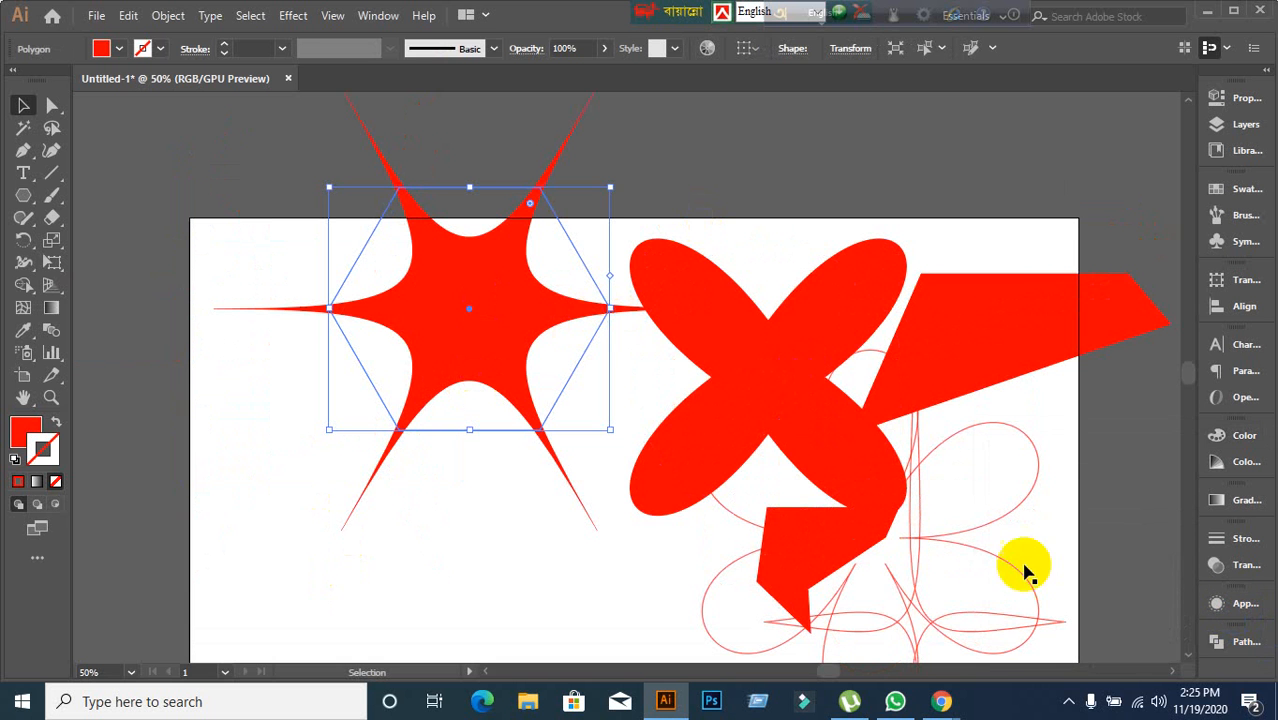
Move the puckered star to the upper right edge of the artboard and deselect it.
{"action": "left_click", "coordinate": [445, 468]}
{"action": "left_click_drag", "start_coordinate": [438, 343], "coordinate": [847, 229]}
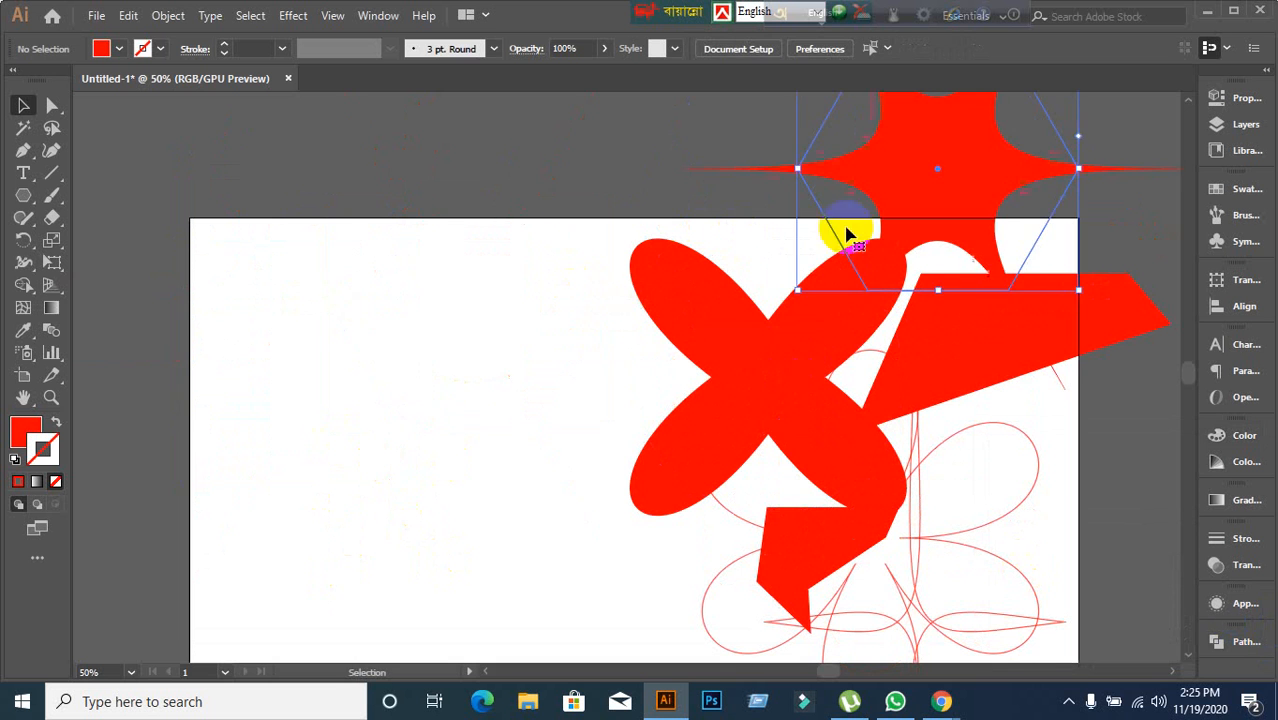
{"action": "left_click", "coordinate": [200, 380]}
Draw a circle on the left of the artboard with the Ellipse tool and swap fill and stroke for a red outline.
{"action": "left_click", "coordinate": [18, 202]}
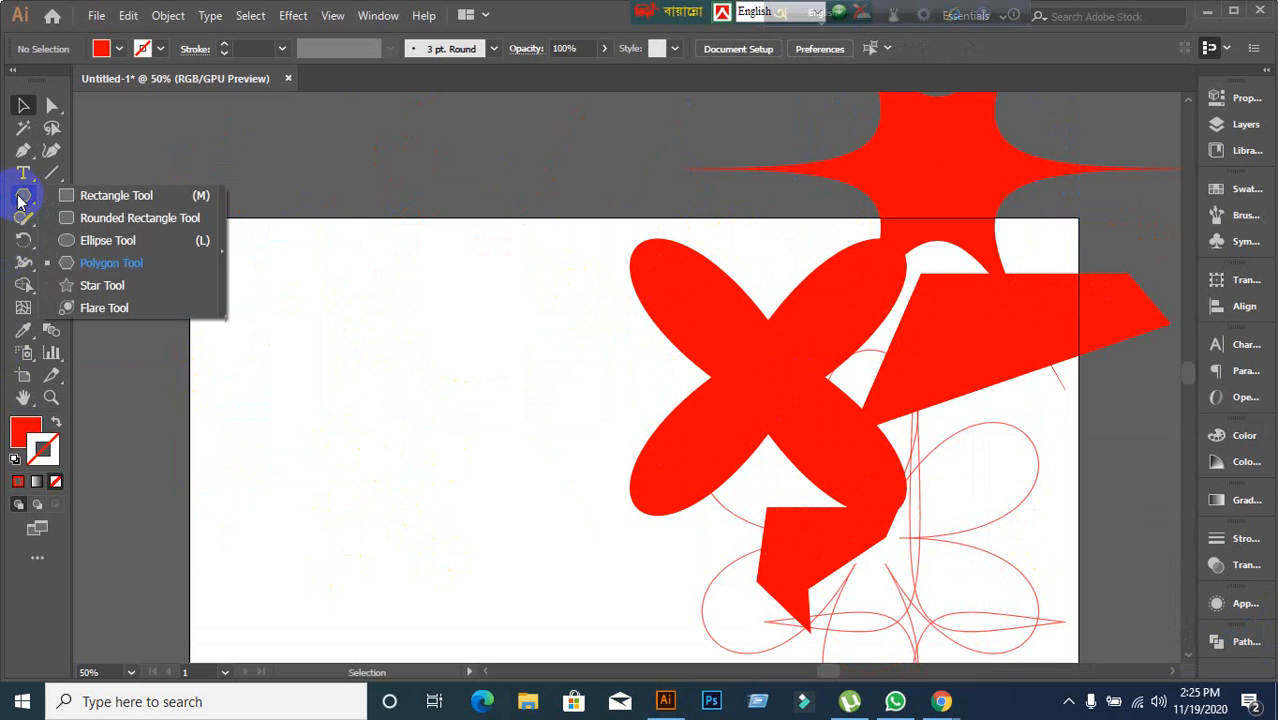
{"action": "left_click", "coordinate": [90, 240]}
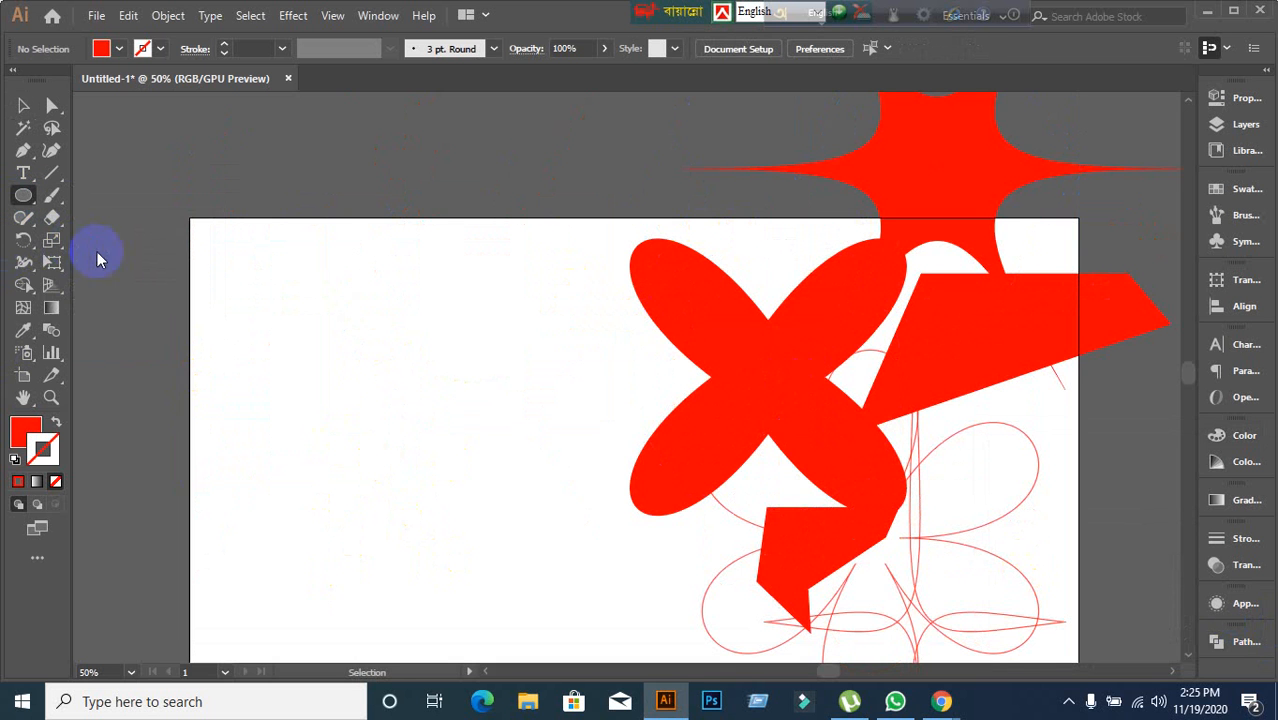
{"action": "mouse_move", "coordinate": [321, 311]}
{"action": "left_mouse_down"}
{"action": "mouse_move", "coordinate": [468, 437]}
{"action": "mouse_move", "coordinate": [551, 571]}
{"action": "mouse_move", "coordinate": [584, 572]}
{"action": "left_mouse_up"}
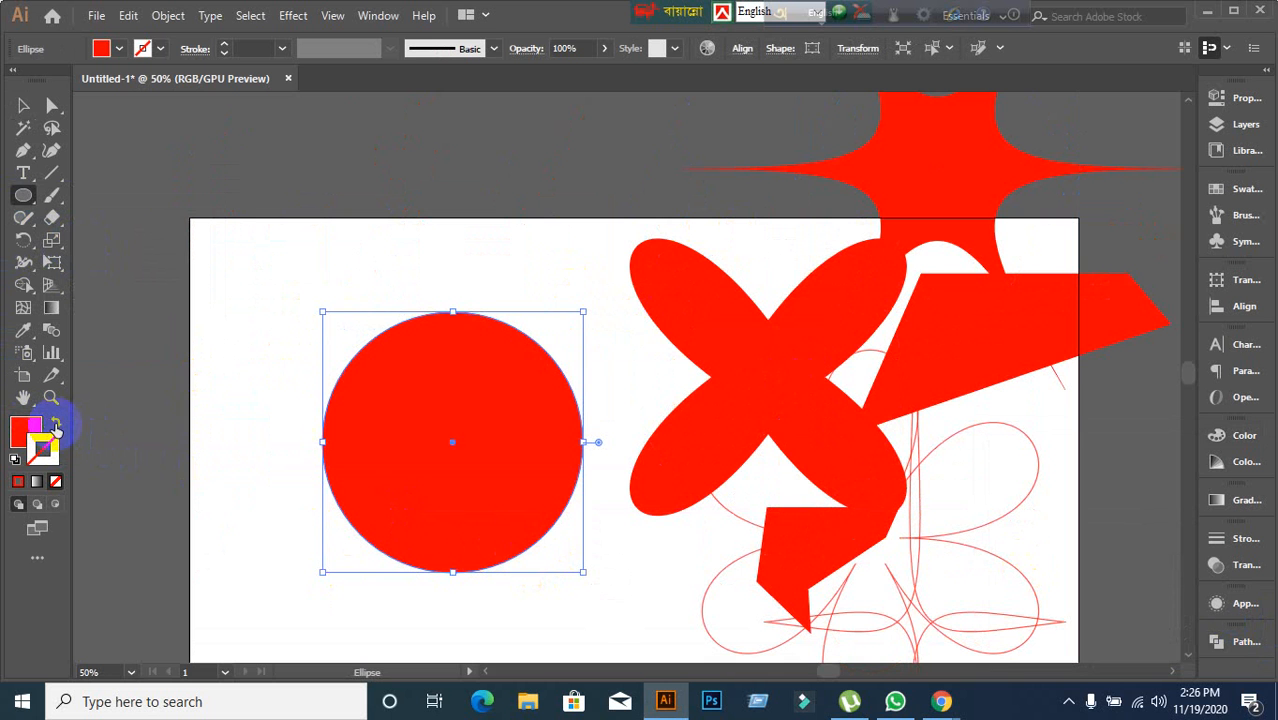
{"action": "left_click", "coordinate": [55, 425]}
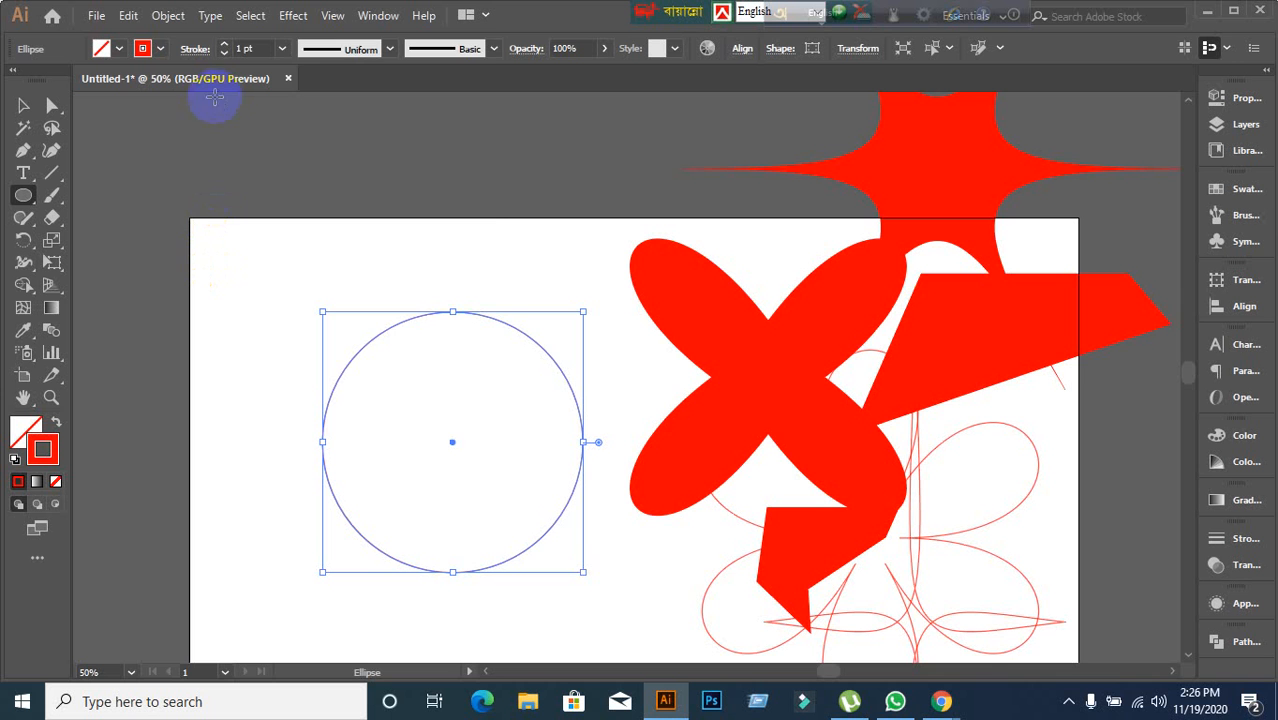
Open Roughen for the circle with preview on and set the relative size to 8%.
{"action": "left_click", "coordinate": [293, 16]}
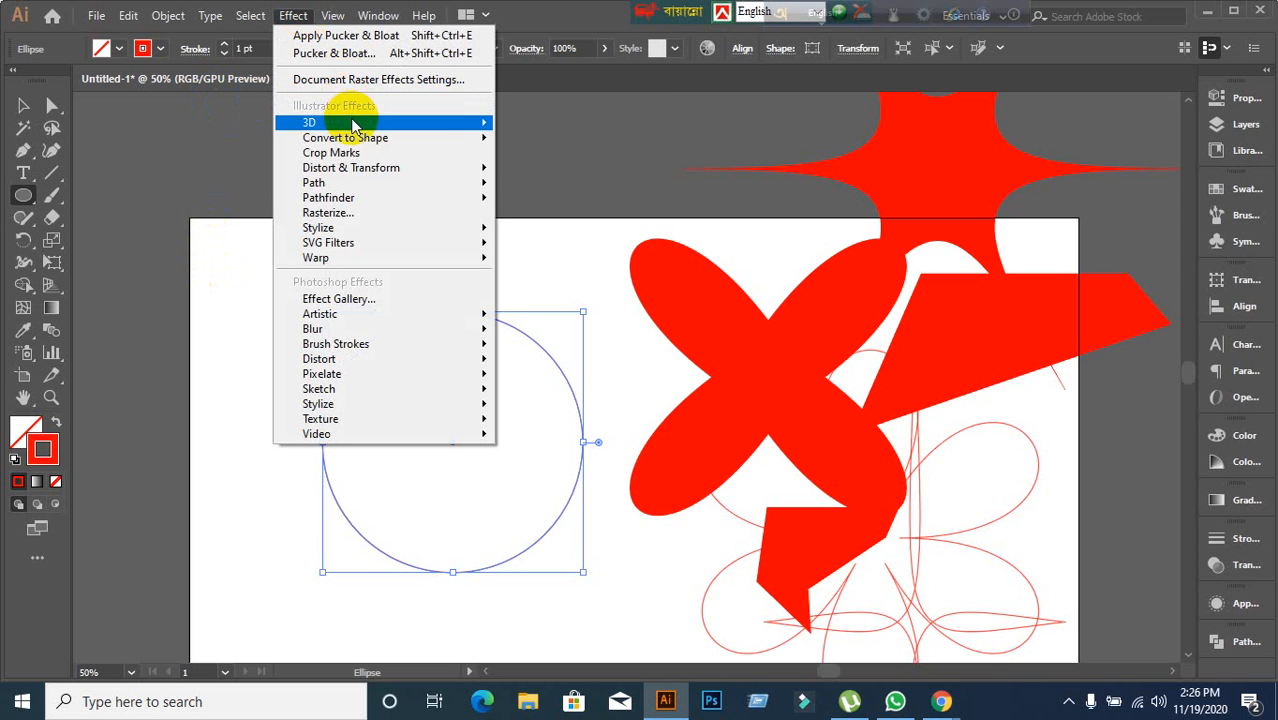
{"action": "mouse_move", "coordinate": [352, 125]}
{"action": "mouse_move", "coordinate": [455, 168]}
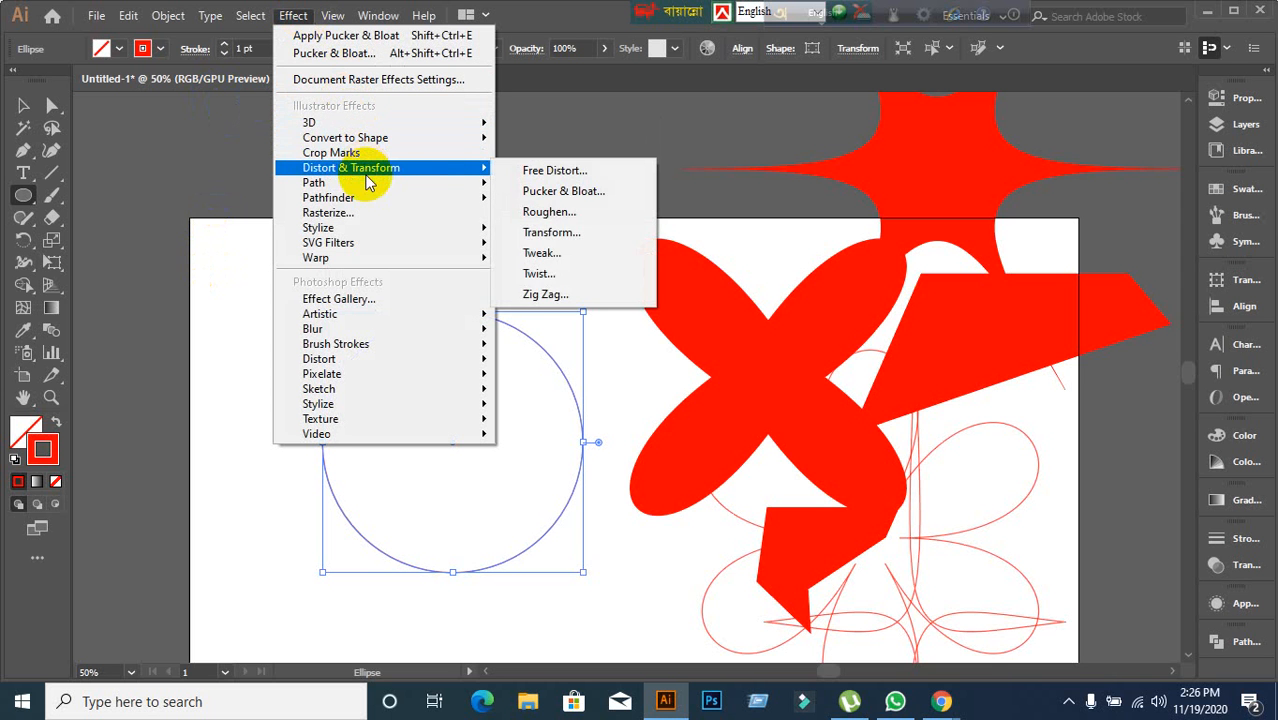
{"action": "left_click", "coordinate": [548, 212]}
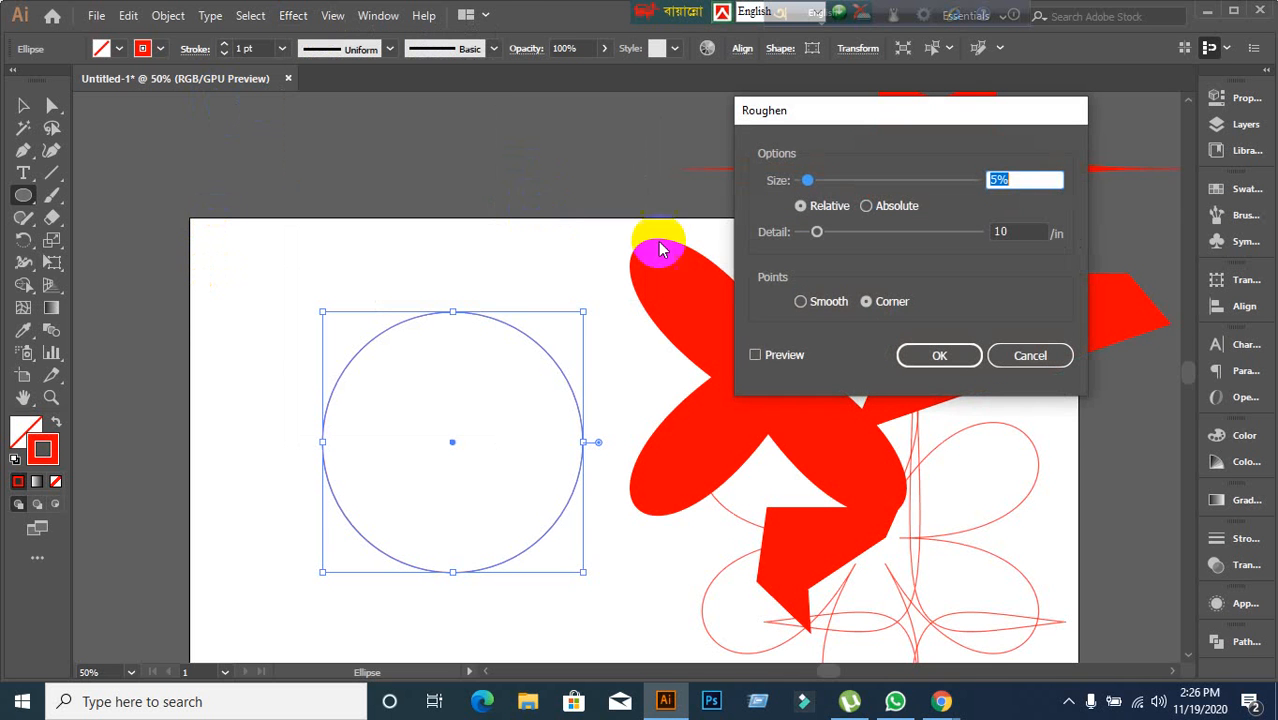
{"action": "left_click", "coordinate": [762, 356]}
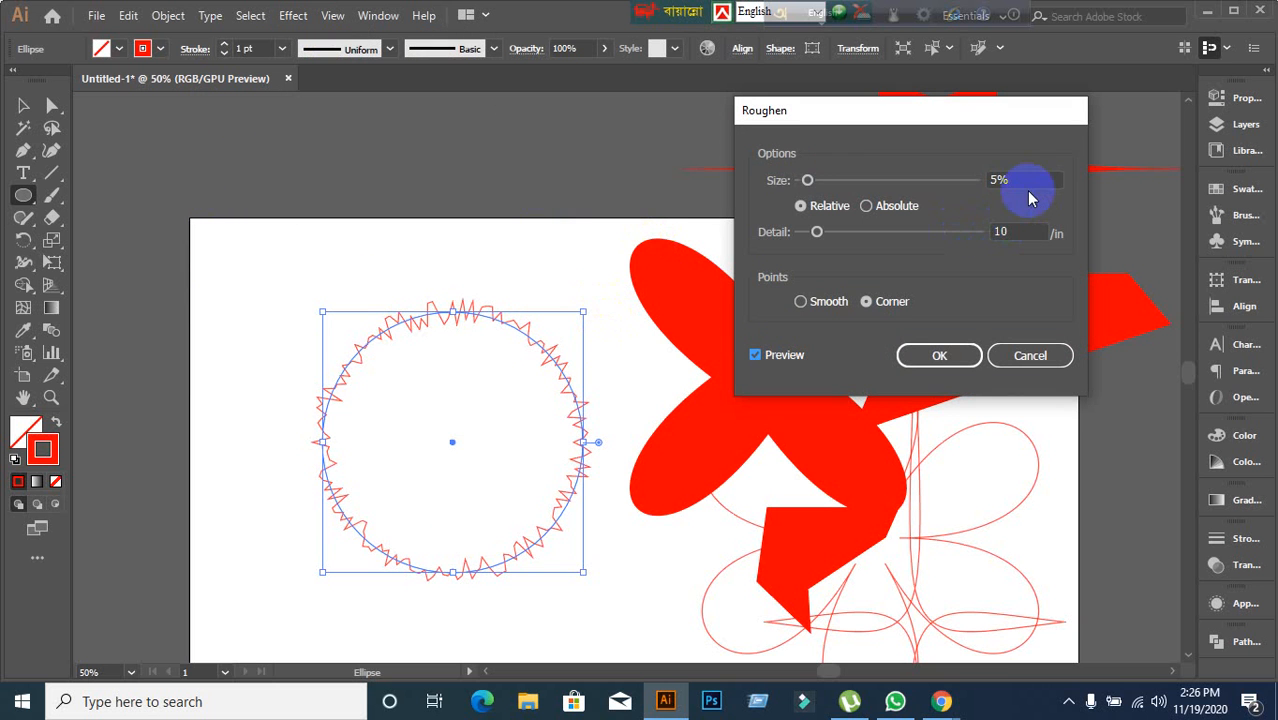
{"action": "key", "text": "Up"}
{"action": "key", "text": "Up"}
{"action": "key", "text": "Up"}
{"action": "key", "text": "Up"}
{"action": "key", "text": "Up"}
{"action": "key", "text": "Up"}
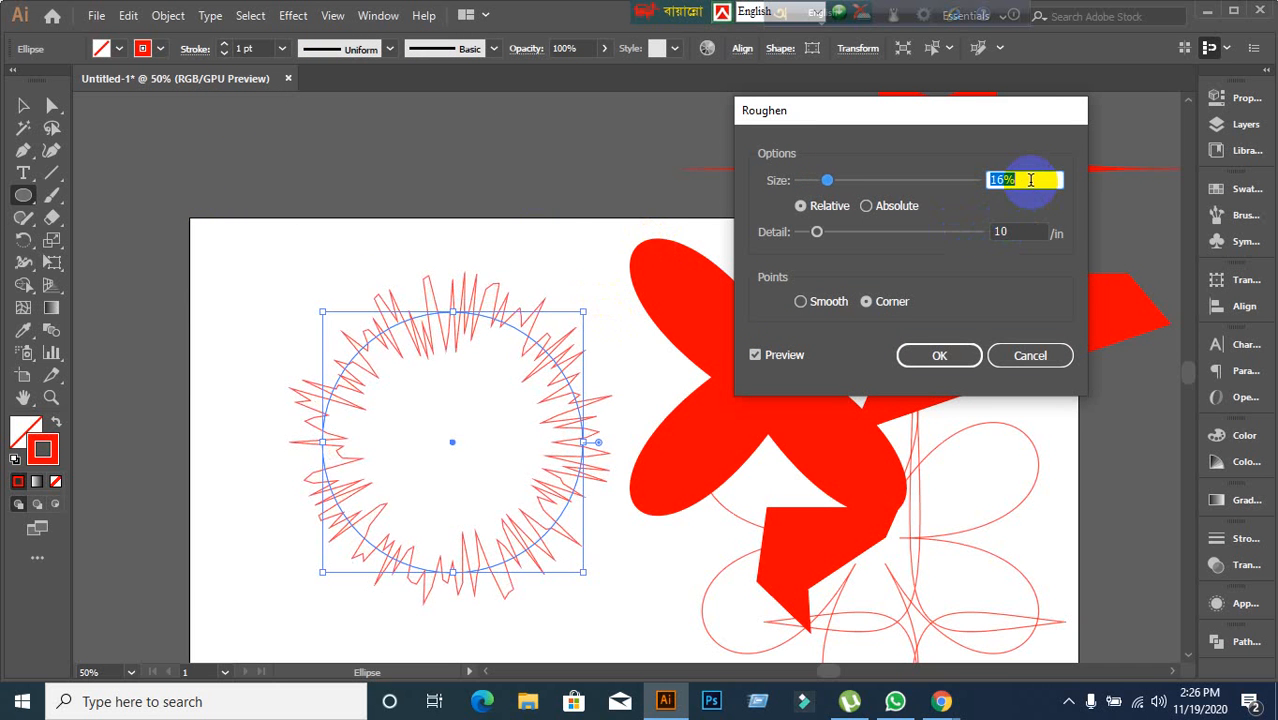
{"action": "key", "text": "Up"}
{"action": "key", "text": "Up"}
{"action": "key", "text": "Up"}
{"action": "key", "text": "Up"}
{"action": "key", "text": "Up"}
{"action": "key", "text": "Up"}
{"action": "key", "text": "Up"}
{"action": "key", "text": "Up"}
{"action": "key", "text": "Up"}
{"action": "key", "text": "Up"}
{"action": "key", "text": "Up"}
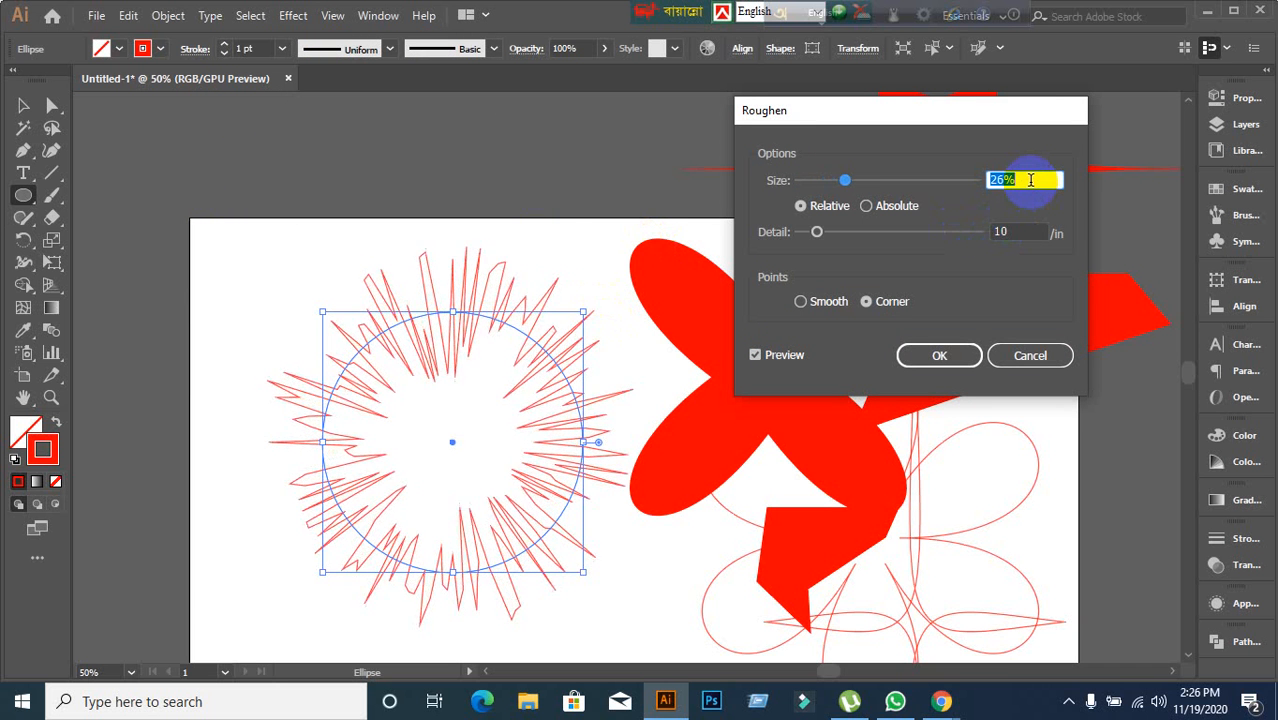
{"action": "key", "text": "Down"}
{"action": "key", "text": "Down"}
{"action": "key", "text": "Down"}
{"action": "key", "text": "Down"}
{"action": "key", "text": "Down"}
{"action": "key", "text": "Down"}
{"action": "key", "text": "Down"}
{"action": "key", "text": "Down"}
{"action": "key", "text": "Down"}
{"action": "key", "text": "Down"}
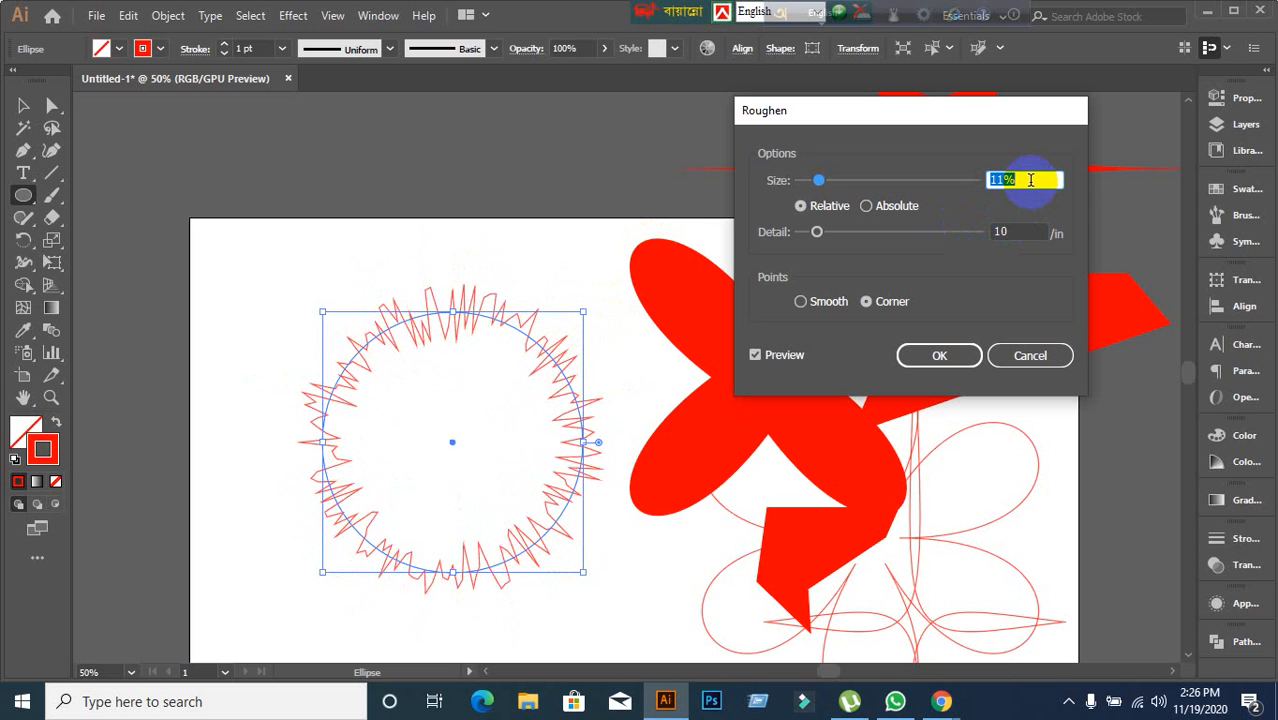
{"action": "key", "text": "Down"}
{"action": "key", "text": "Down"}
{"action": "key", "text": "Down"}
{"action": "key", "text": "Down"}
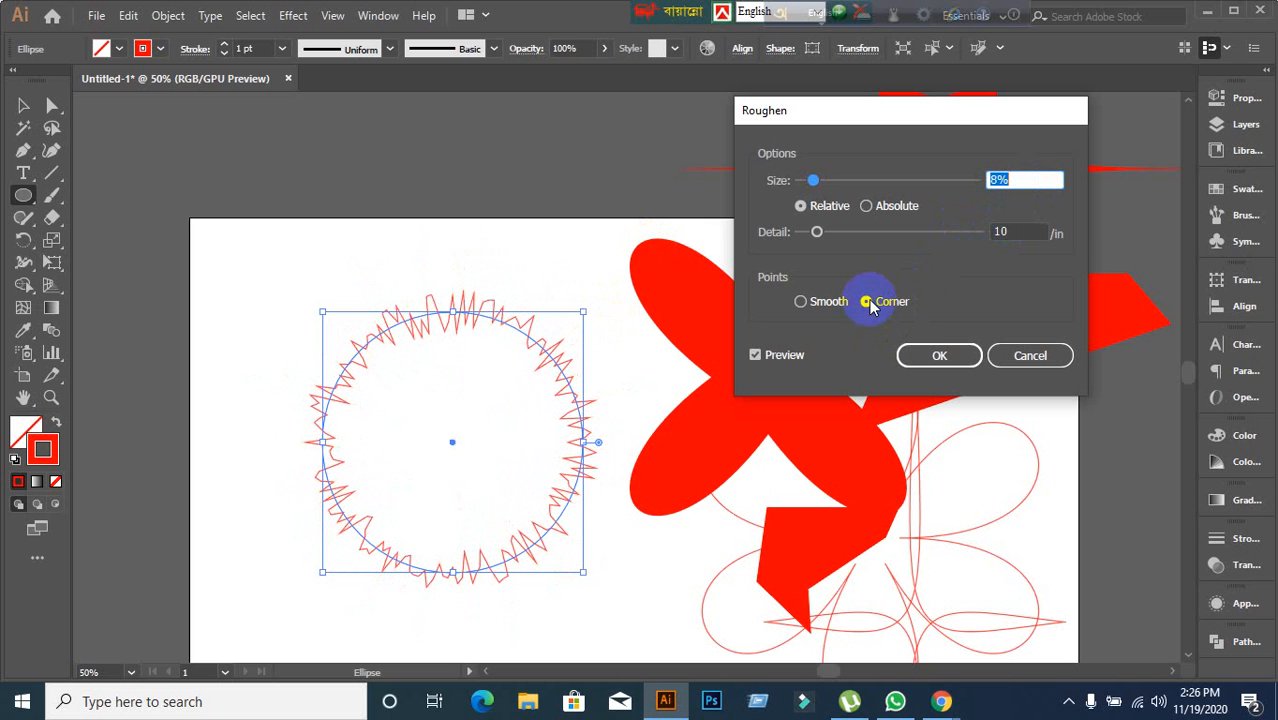
Try Smooth points on the roughened circle, then switch back to Corner points.
{"action": "left_click", "coordinate": [803, 302]}
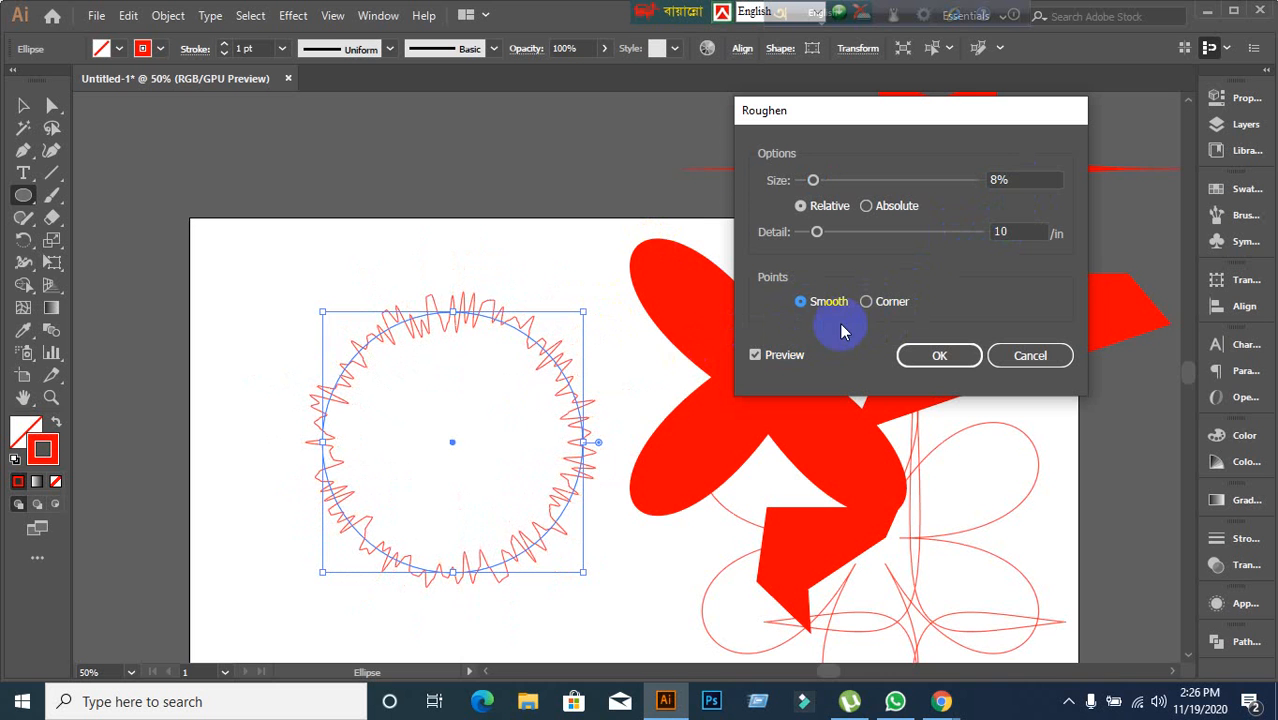
{"action": "left_click", "coordinate": [866, 302]}
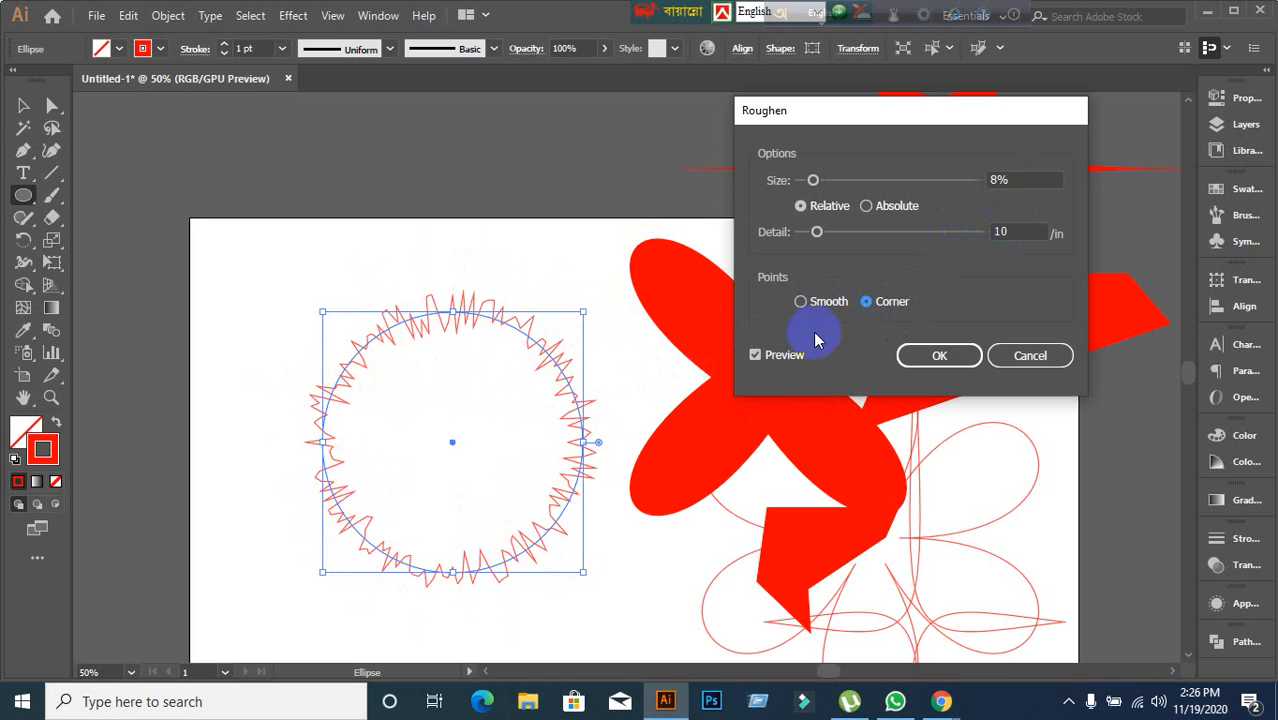
{"action": "left_click", "coordinate": [802, 303]}
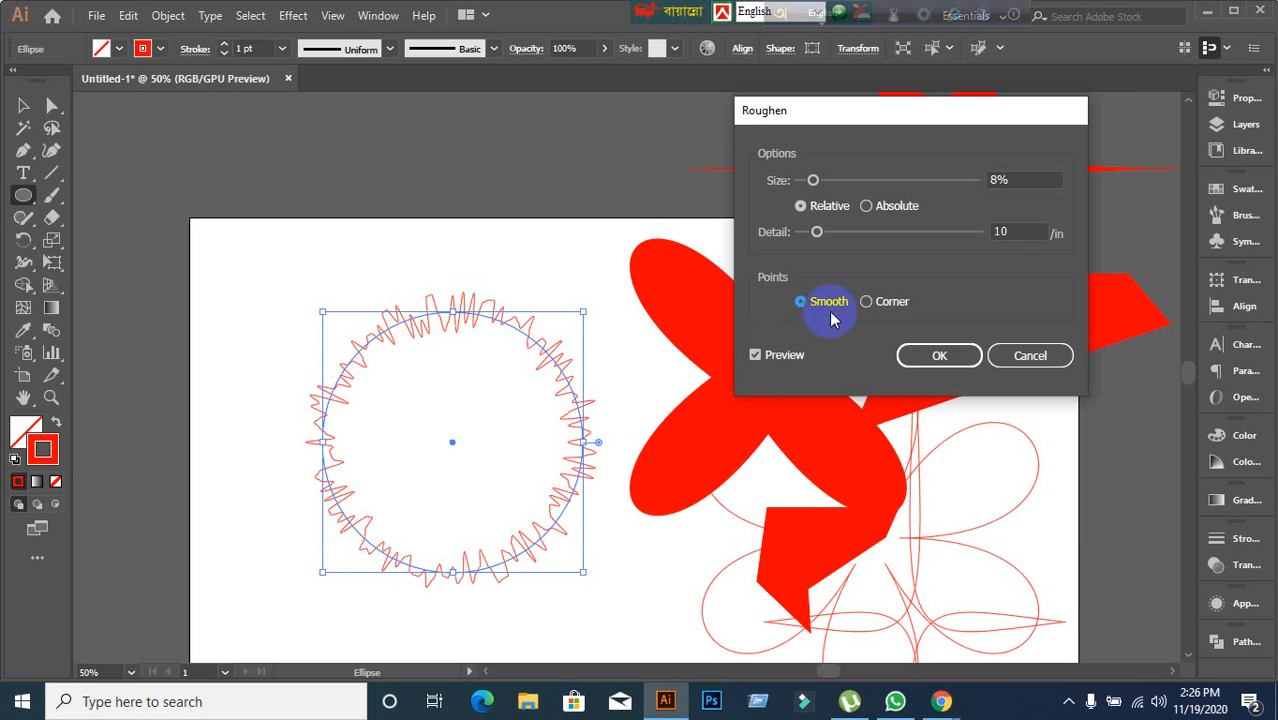
{"action": "left_click", "coordinate": [866, 302]}
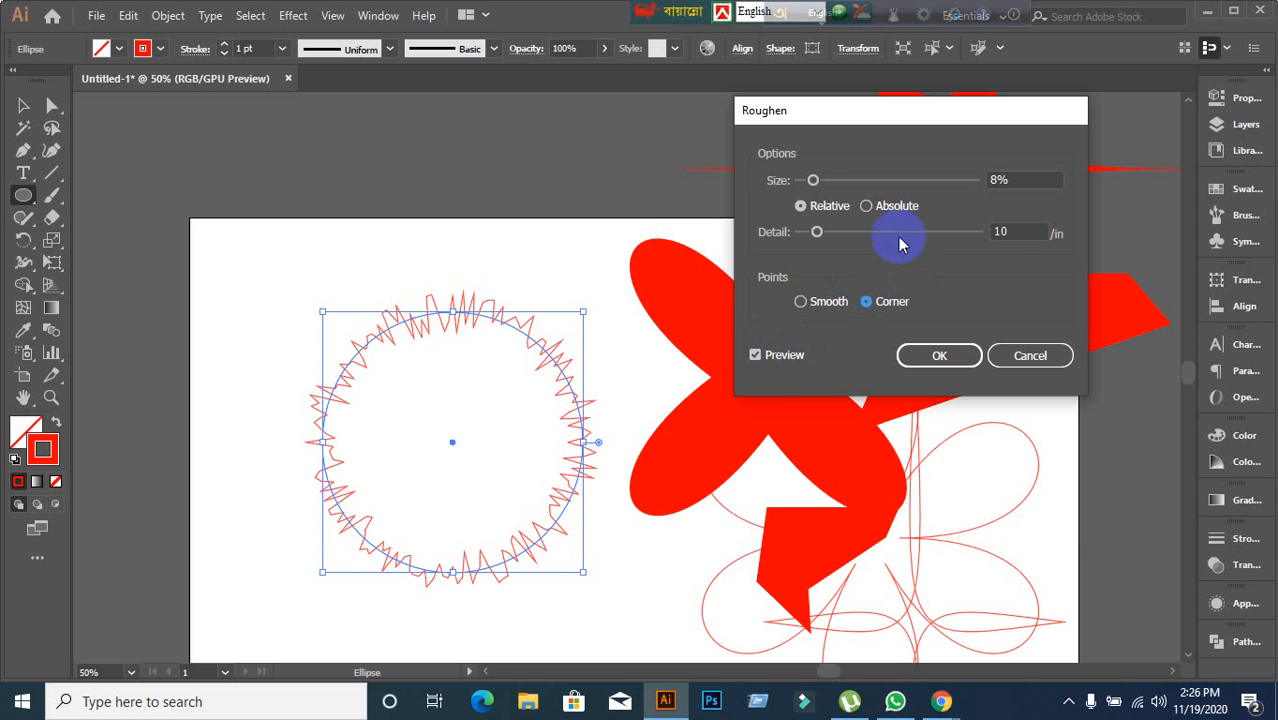
Switch the roughen size to Absolute and set it to 67 px, keeping Corner points.
{"action": "left_click", "coordinate": [886, 208]}
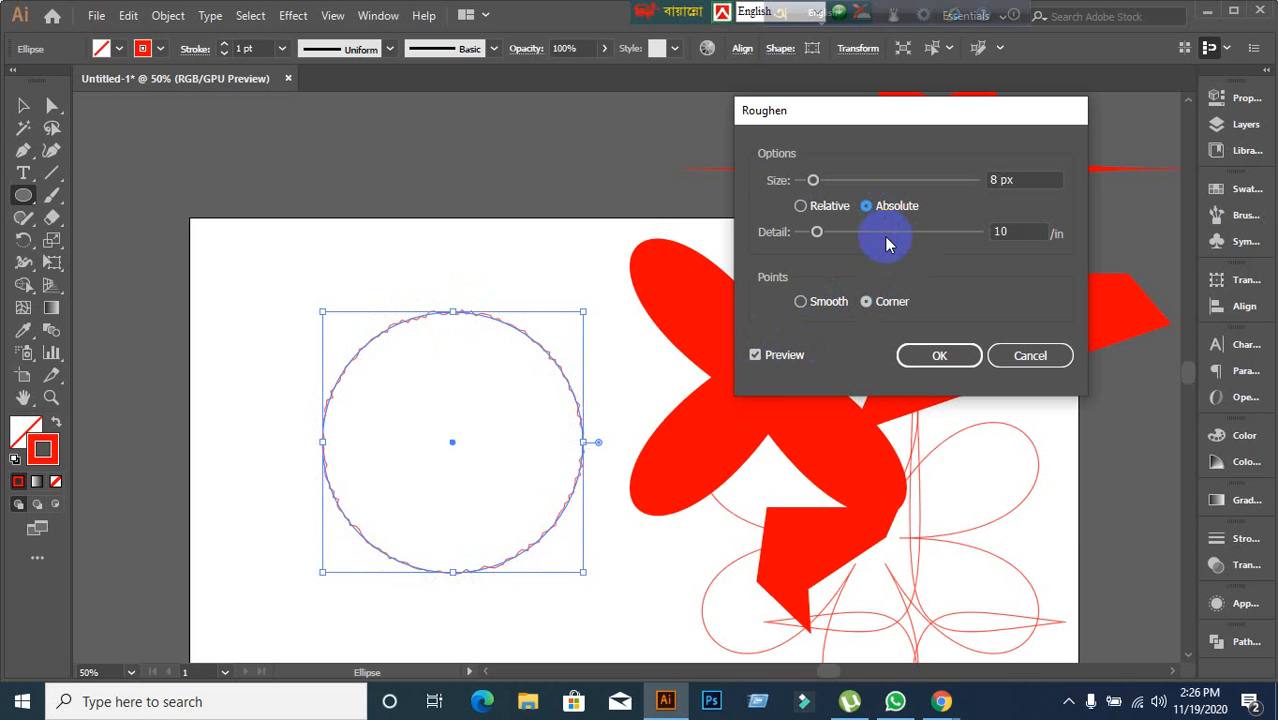
{"action": "left_click", "coordinate": [1012, 179]}
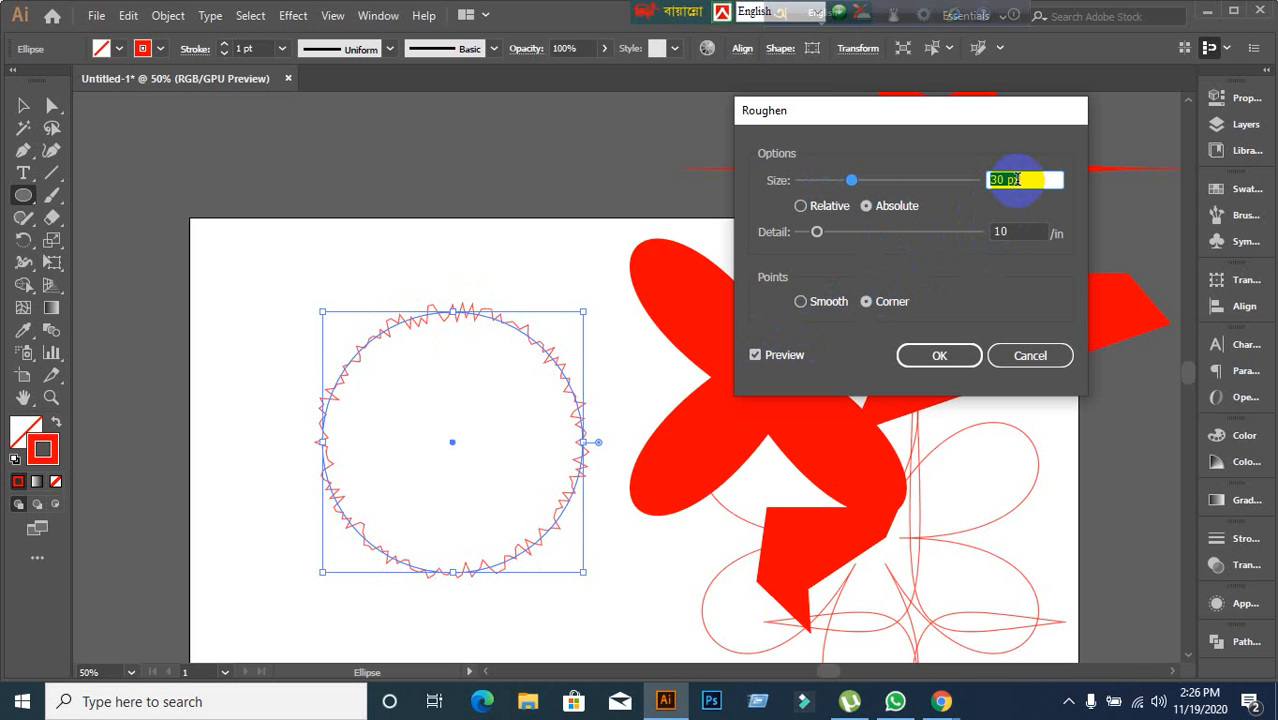
{"action": "key", "text": "Up"}
{"action": "key", "text": "Up"}
{"action": "key", "text": "Up"}
{"action": "key", "text": "Up"}
{"action": "key", "text": "Up"}
{"action": "key", "text": "Up"}
{"action": "key", "text": "Up"}
{"action": "key", "text": "Up"}
{"action": "key", "text": "Up"}
{"action": "key", "text": "Up"}
{"action": "key", "text": "Up"}
{"action": "key", "text": "Up"}
{"action": "key", "text": "Up"}
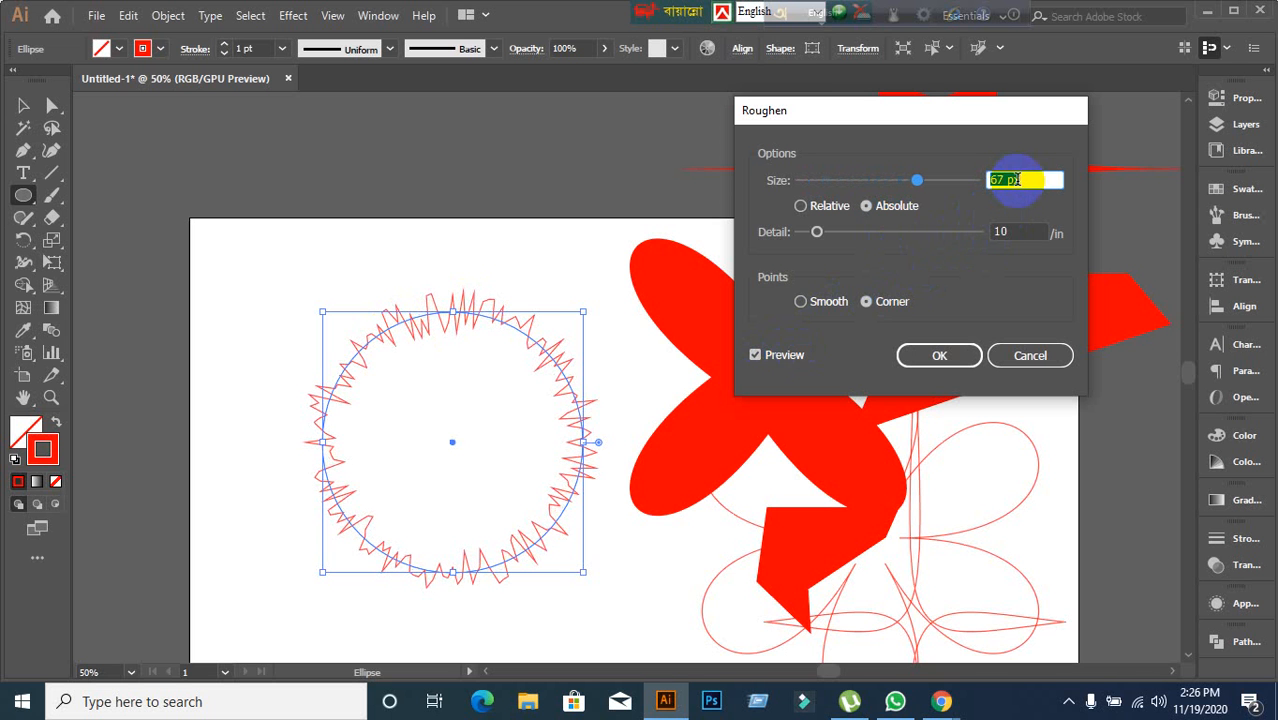
{"action": "left_click", "coordinate": [809, 305]}
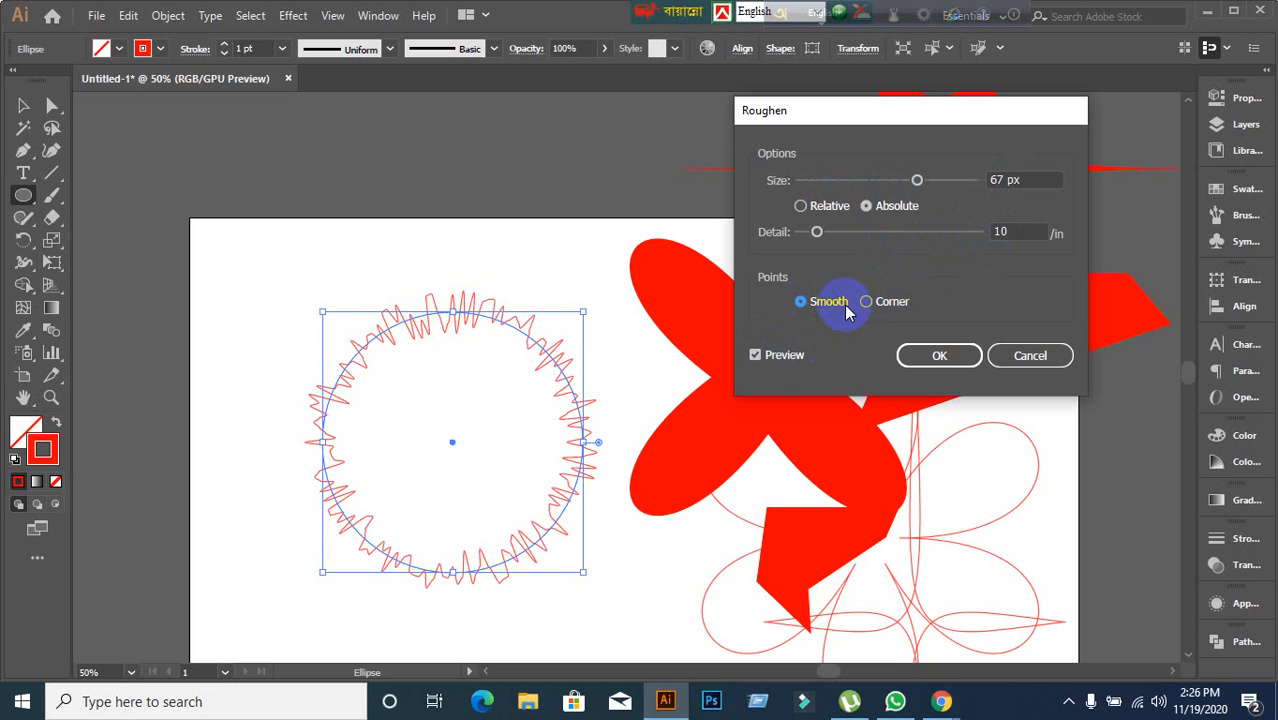
{"action": "left_click", "coordinate": [866, 303]}
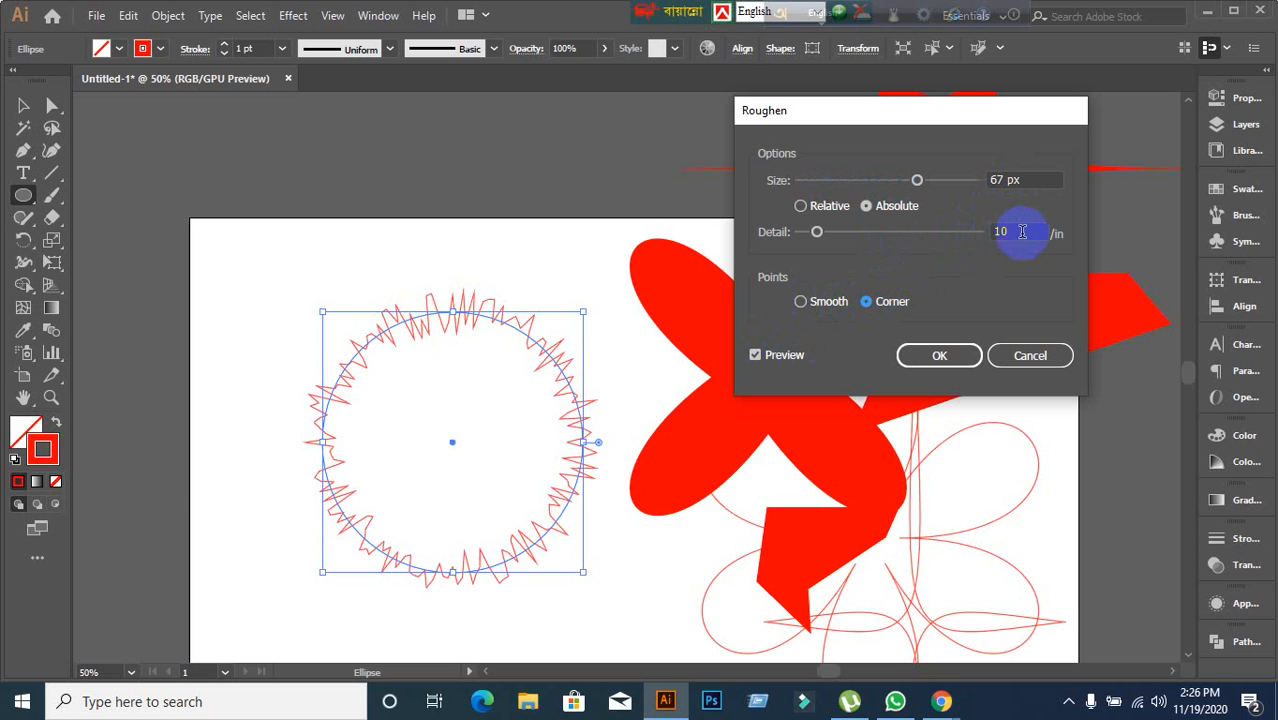
Adjust the roughen detail to 9 per inch while previewing the circle.
{"action": "key", "text": "Up"}
{"action": "key", "text": "Up"}
{"action": "key", "text": "Up"}
{"action": "key", "text": "Up"}
{"action": "key", "text": "Up"}
{"action": "key", "text": "Up"}
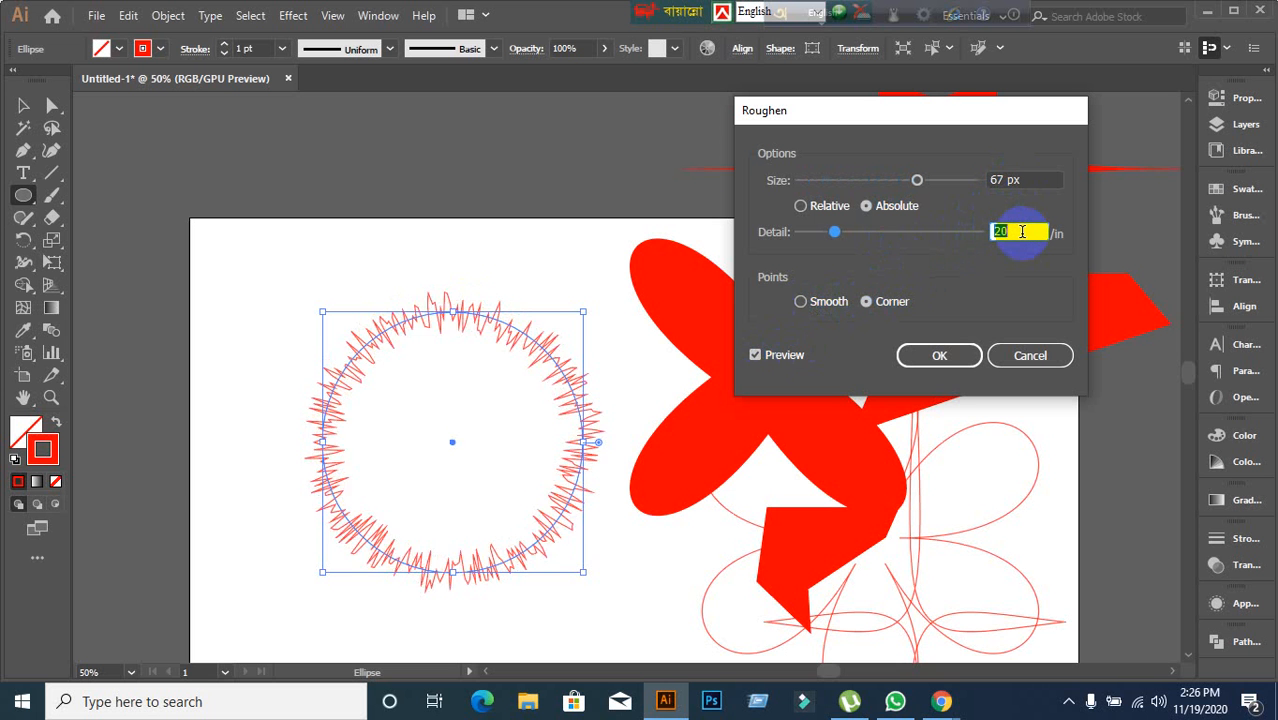
{"action": "key", "text": "Up"}
{"action": "key", "text": "Up"}
{"action": "key", "text": "Up"}
{"action": "key", "text": "Up"}
{"action": "key", "text": "Up"}
{"action": "key", "text": "Up"}
{"action": "key", "text": "Up"}
{"action": "key", "text": "Up"}
{"action": "key", "text": "Up"}
{"action": "key", "text": "Up"}
{"action": "key", "text": "Up"}
{"action": "key", "text": "Up"}
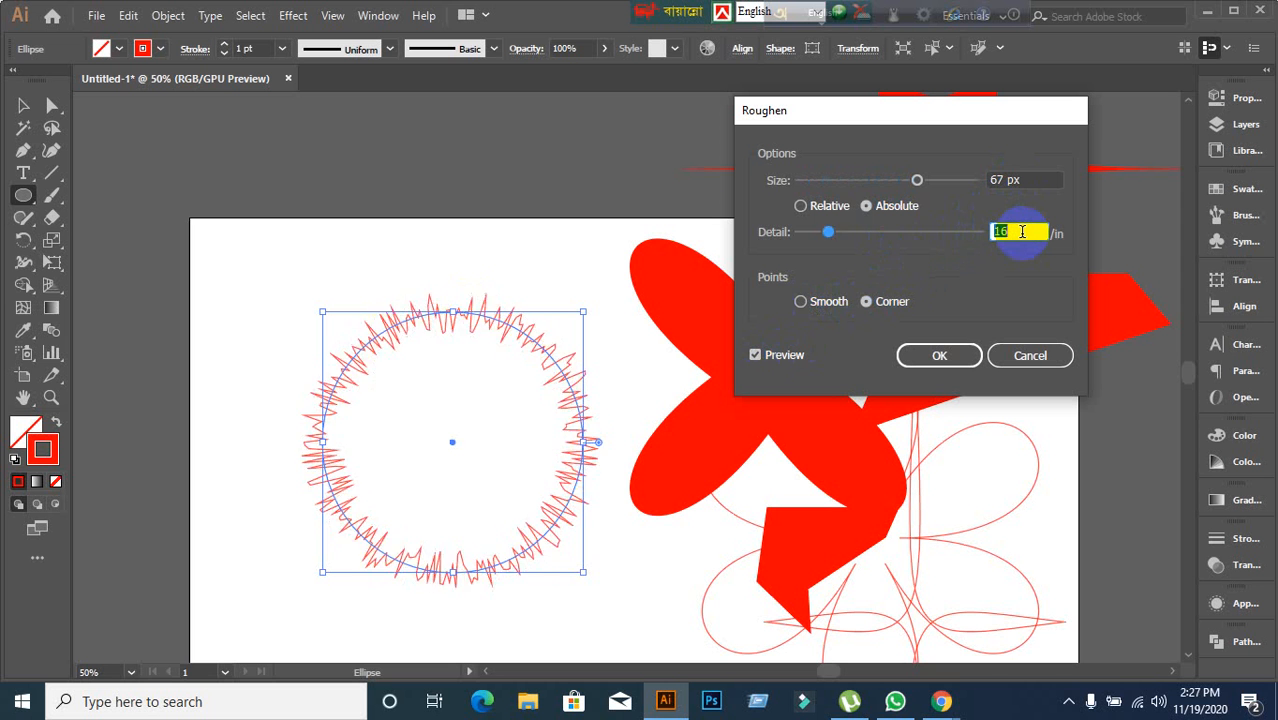
{"action": "key", "text": "Up"}
{"action": "key", "text": "Up"}
{"action": "key", "text": "Up"}
{"action": "key", "text": "Up"}
{"action": "key", "text": "Up"}
{"action": "key", "text": "Up"}
{"action": "key", "text": "Up"}
{"action": "key", "text": "Up"}
{"action": "key", "text": "Up"}
{"action": "key", "text": "Up"}
{"action": "key", "text": "Up"}
{"action": "key", "text": "Up"}
{"action": "key", "text": "Up"}
{"action": "key", "text": "Up"}
{"action": "key", "text": "Up"}
{"action": "key", "text": "Up"}
{"action": "key", "text": "Up"}
{"action": "key", "text": "Up"}
{"action": "key", "text": "Up"}
{"action": "key", "text": "Up"}
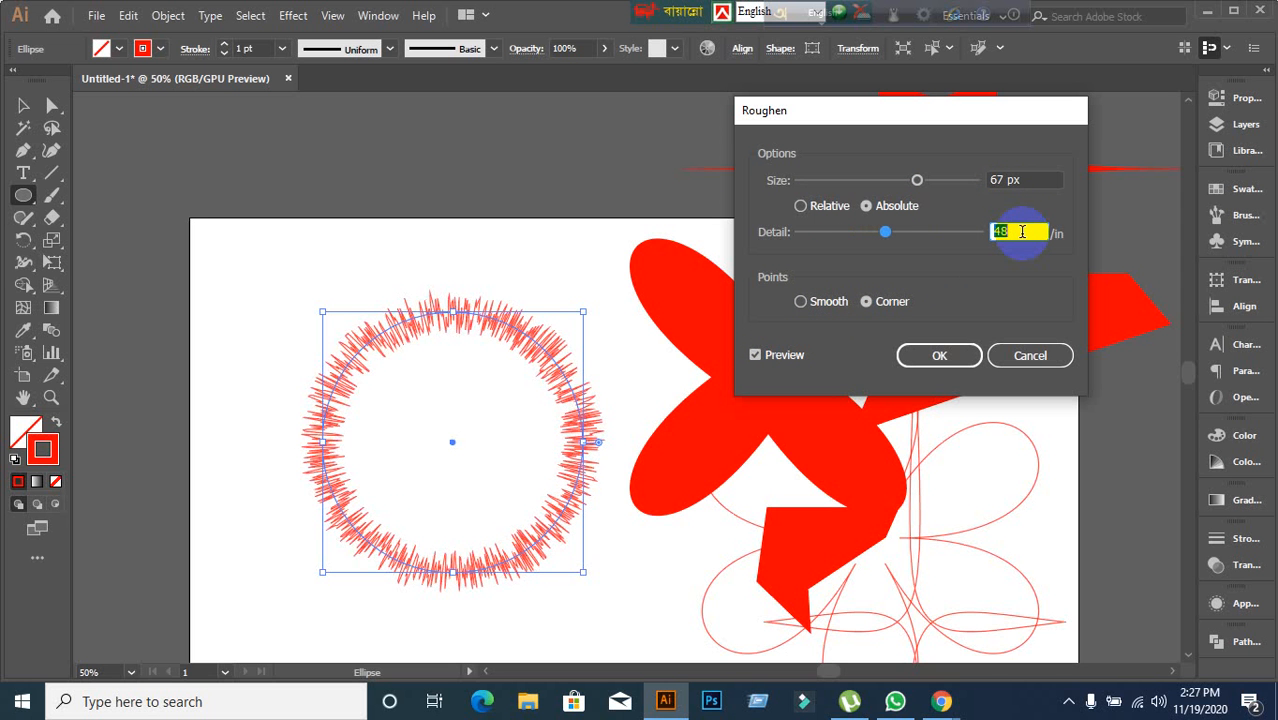
{"action": "key", "text": "Down"}
{"action": "key", "text": "Down"}
{"action": "key", "text": "Down"}
{"action": "key", "text": "Down"}
{"action": "key", "text": "Down"}
{"action": "key", "text": "Down"}
{"action": "key", "text": "Down"}
{"action": "key", "text": "Down"}
{"action": "key", "text": "Down"}
{"action": "key", "text": "Down"}
{"action": "key", "text": "Down"}
{"action": "key", "text": "Down"}
{"action": "key", "text": "Down"}
{"action": "key", "text": "Down"}
{"action": "key", "text": "Down"}
{"action": "key", "text": "Down"}
{"action": "key", "text": "Down"}
{"action": "key", "text": "Down"}
{"action": "key", "text": "Down"}
{"action": "key", "text": "Down"}
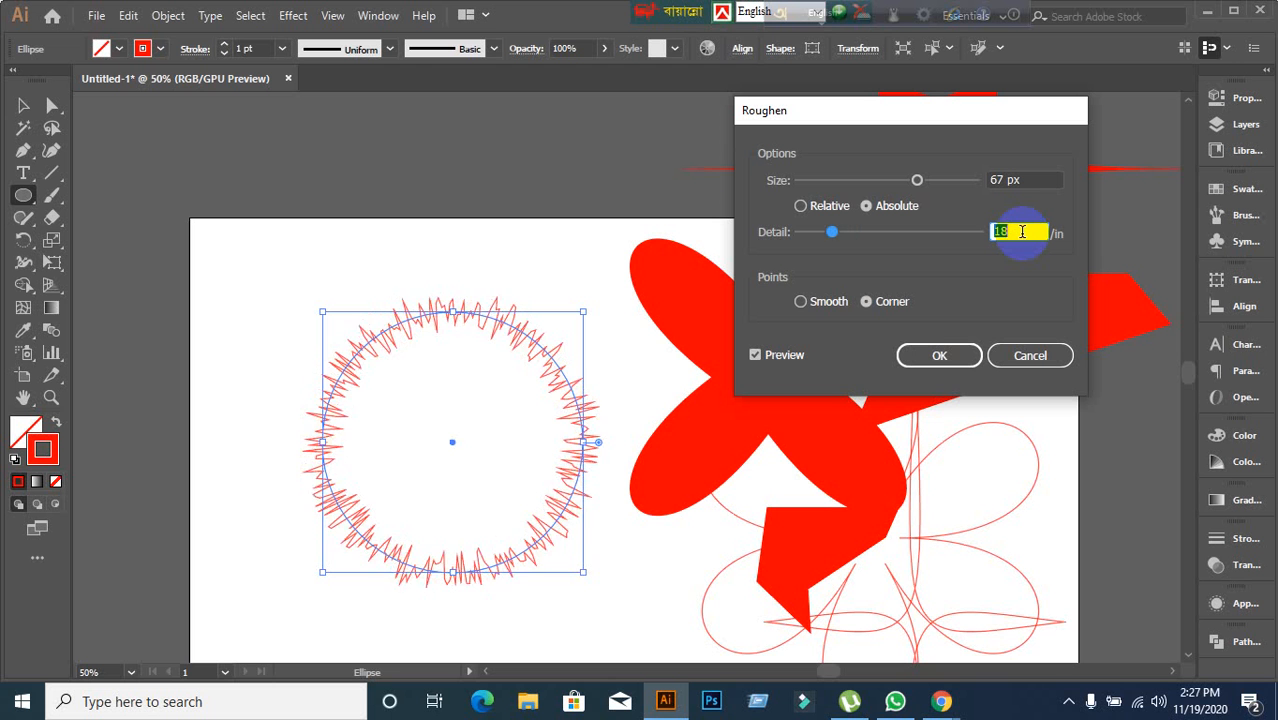
{"action": "key", "text": "Down"}
{"action": "key", "text": "Down"}
{"action": "key", "text": "Down"}
{"action": "key", "text": "Down"}
{"action": "key", "text": "Down"}
{"action": "key", "text": "Down"}
{"action": "key", "text": "Down"}
{"action": "key", "text": "Down"}
{"action": "key", "text": "Down"}
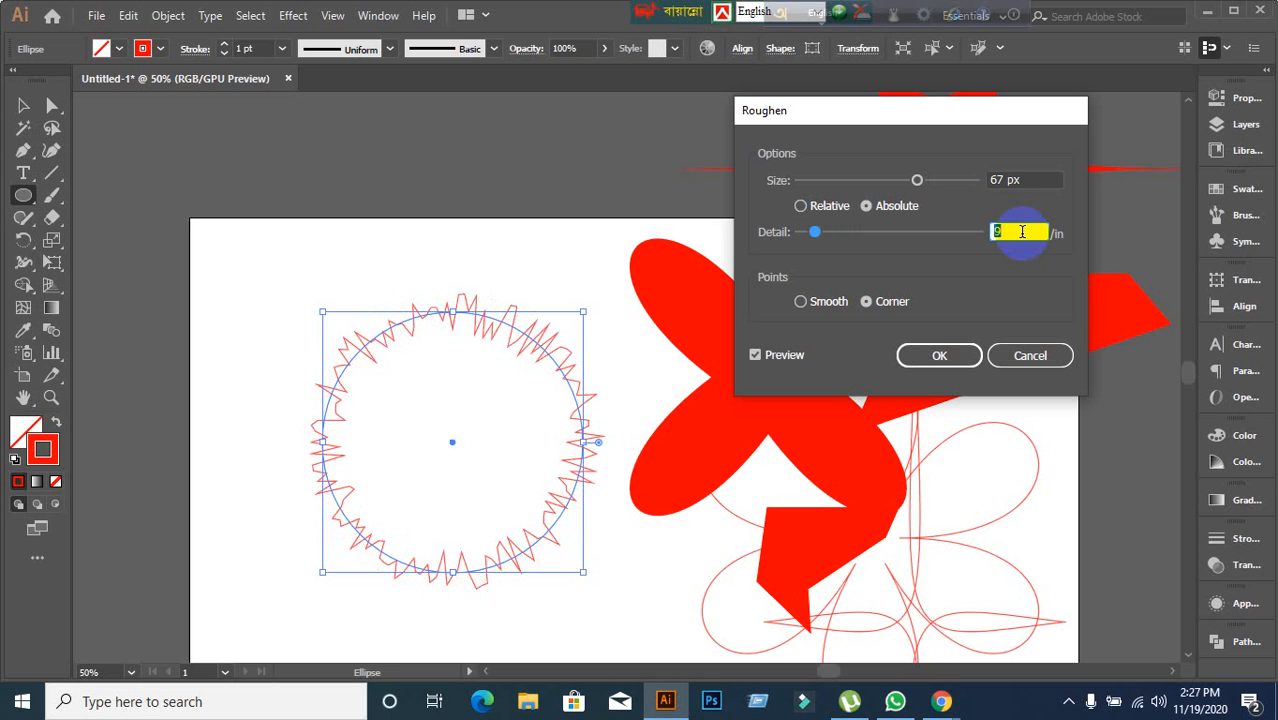
Switch the roughen size back to Relative, set it to 8%, and apply the Roughen effect.
{"action": "left_click", "coordinate": [812, 206]}
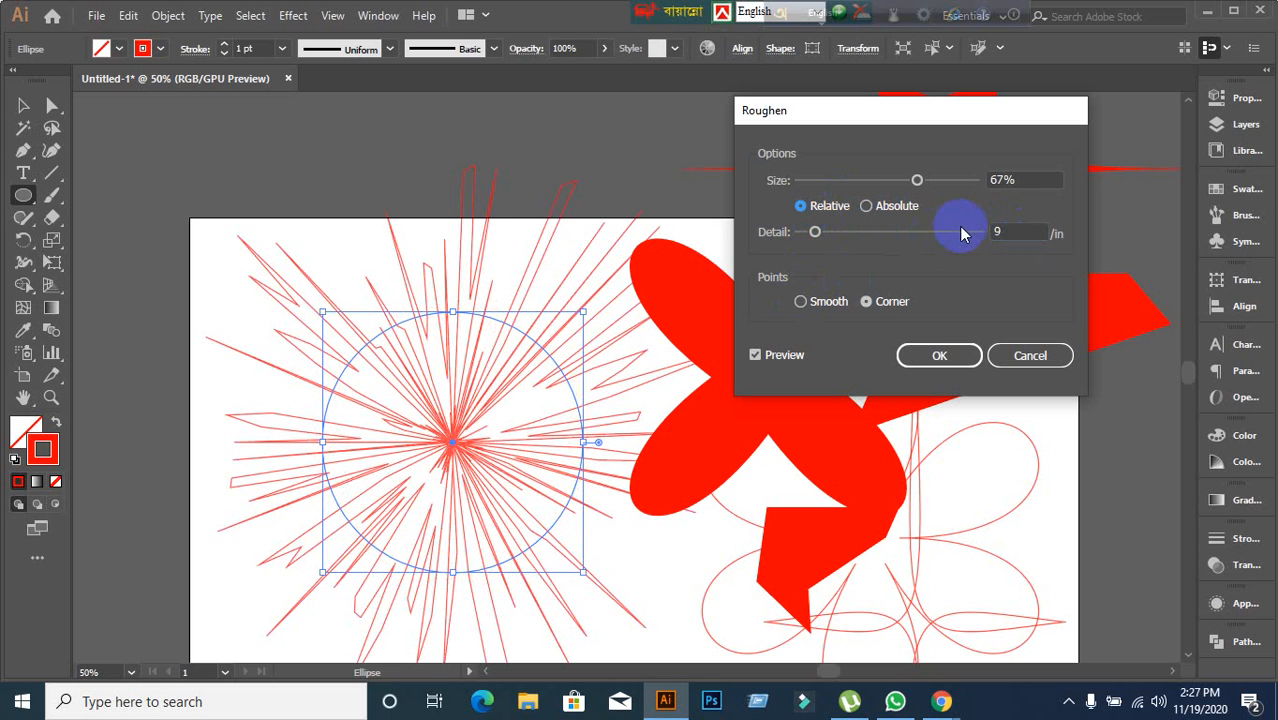
{"action": "double_click", "coordinate": [1011, 233]}
{"action": "double_click", "coordinate": [1043, 177]}
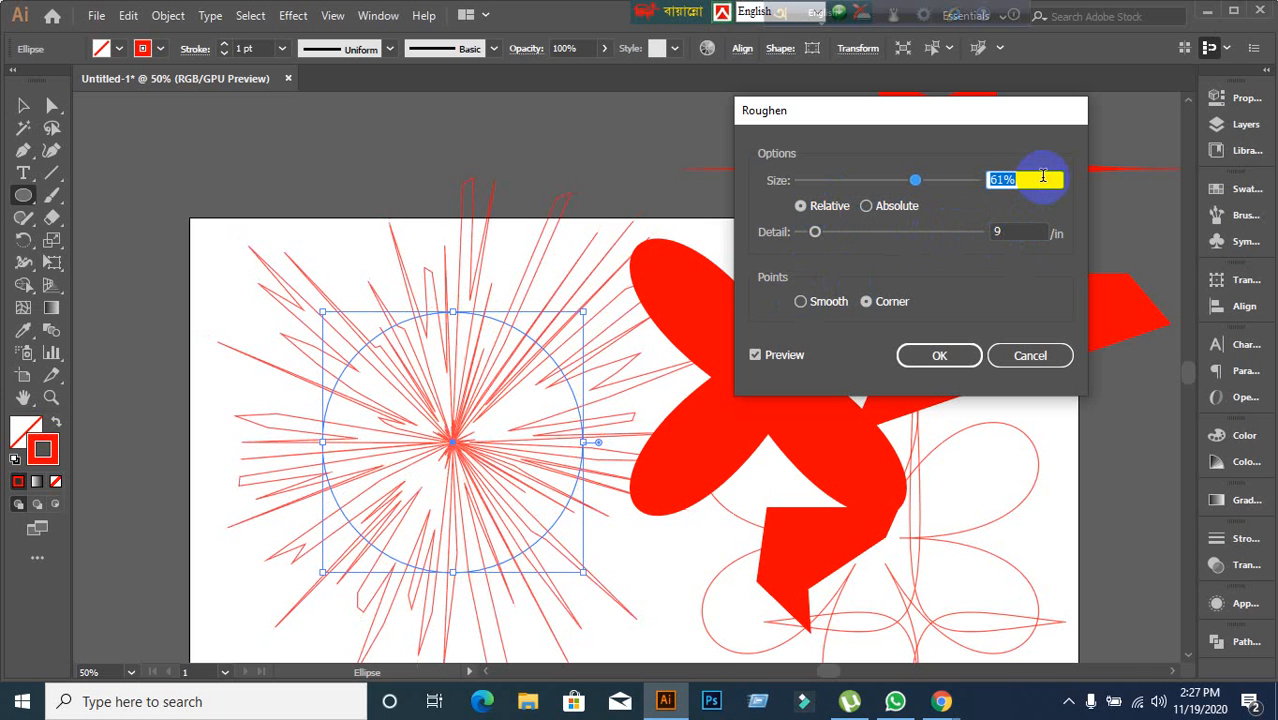
{"action": "type", "text": "54"}
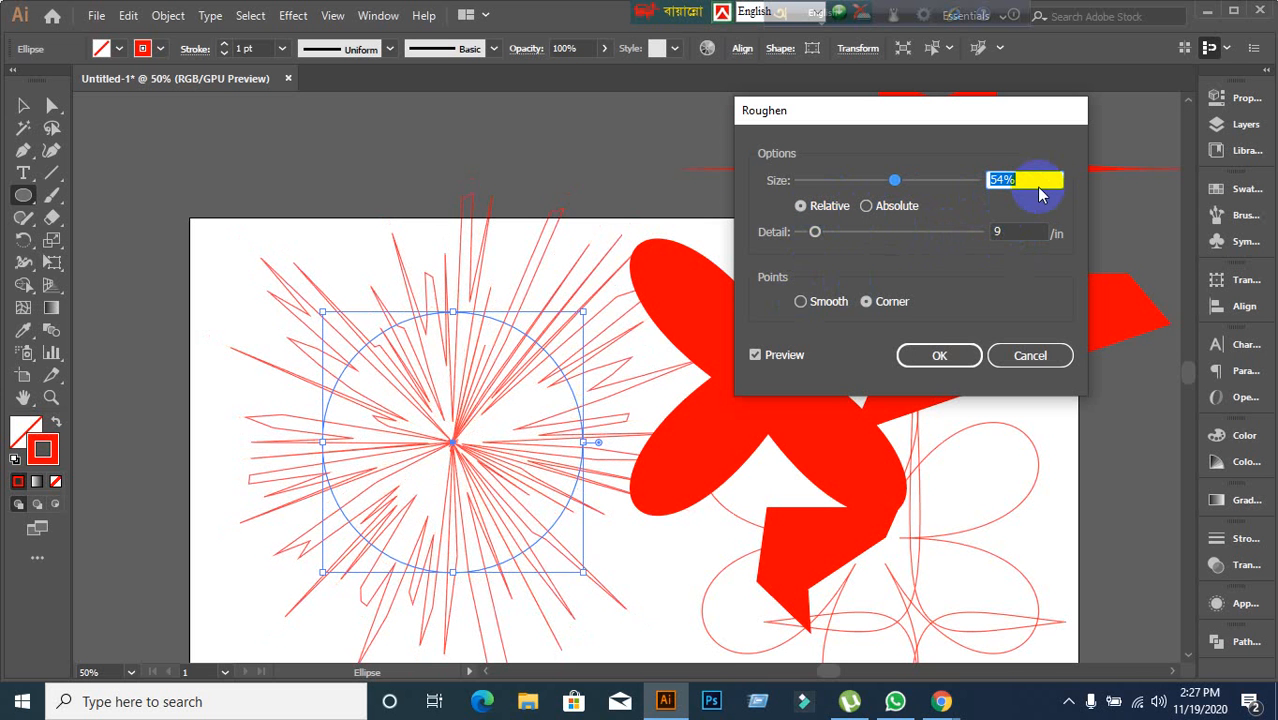
{"action": "scroll", "coordinate": [1038, 179], "scroll_direction": "down", "scroll_amount": 20}
{"action": "scroll", "coordinate": [1038, 179], "scroll_direction": "down", "scroll_amount": 14}
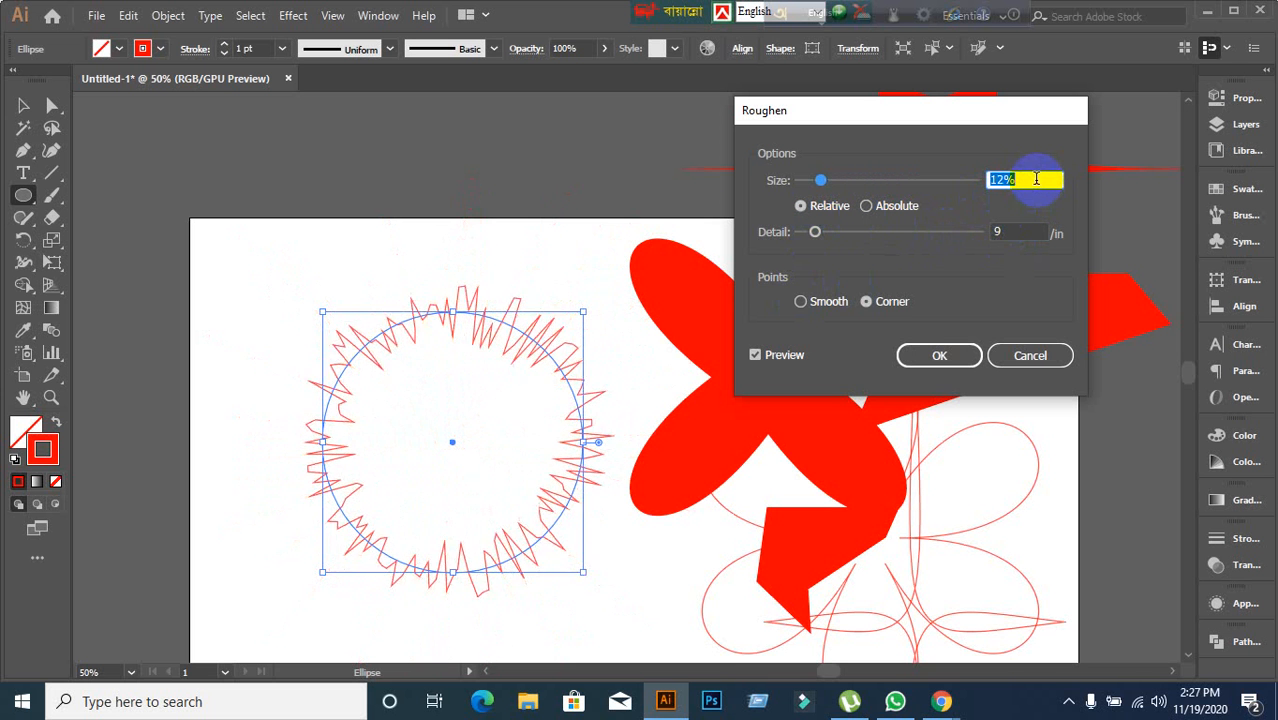
{"action": "scroll", "coordinate": [1036, 179], "scroll_direction": "down", "scroll_amount": 1}
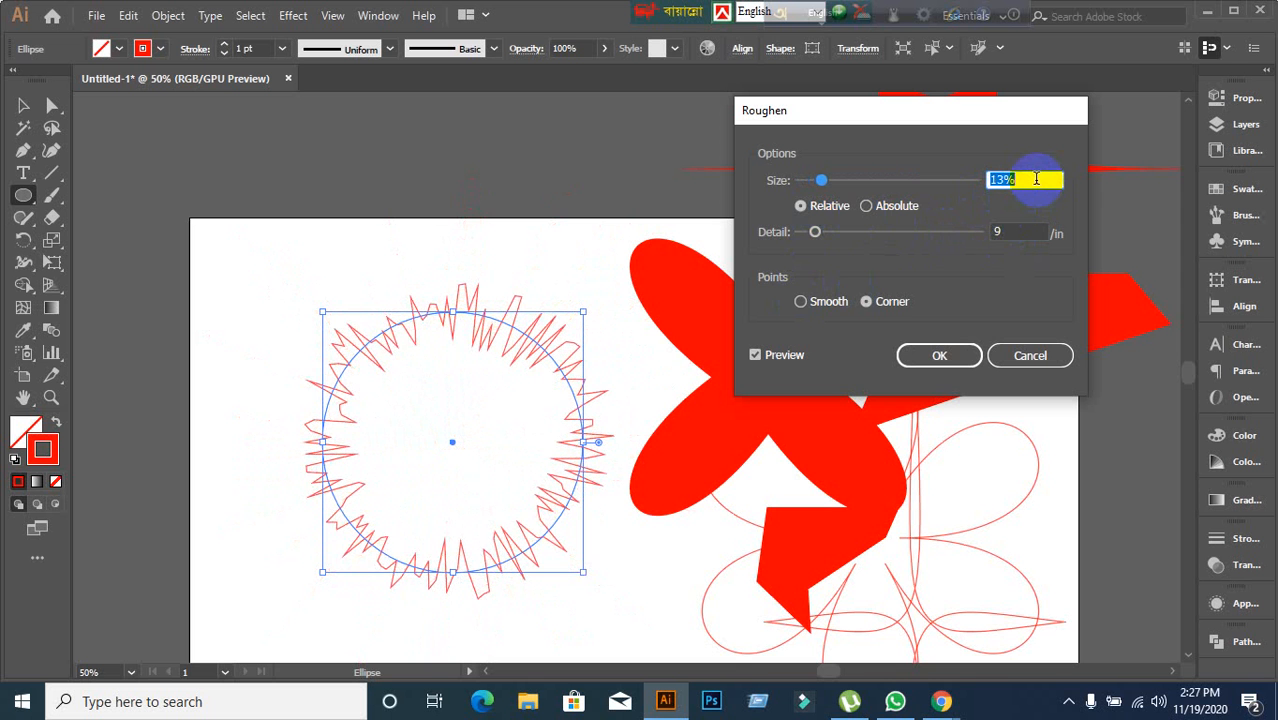
{"action": "left_click", "coordinate": [968, 356]}
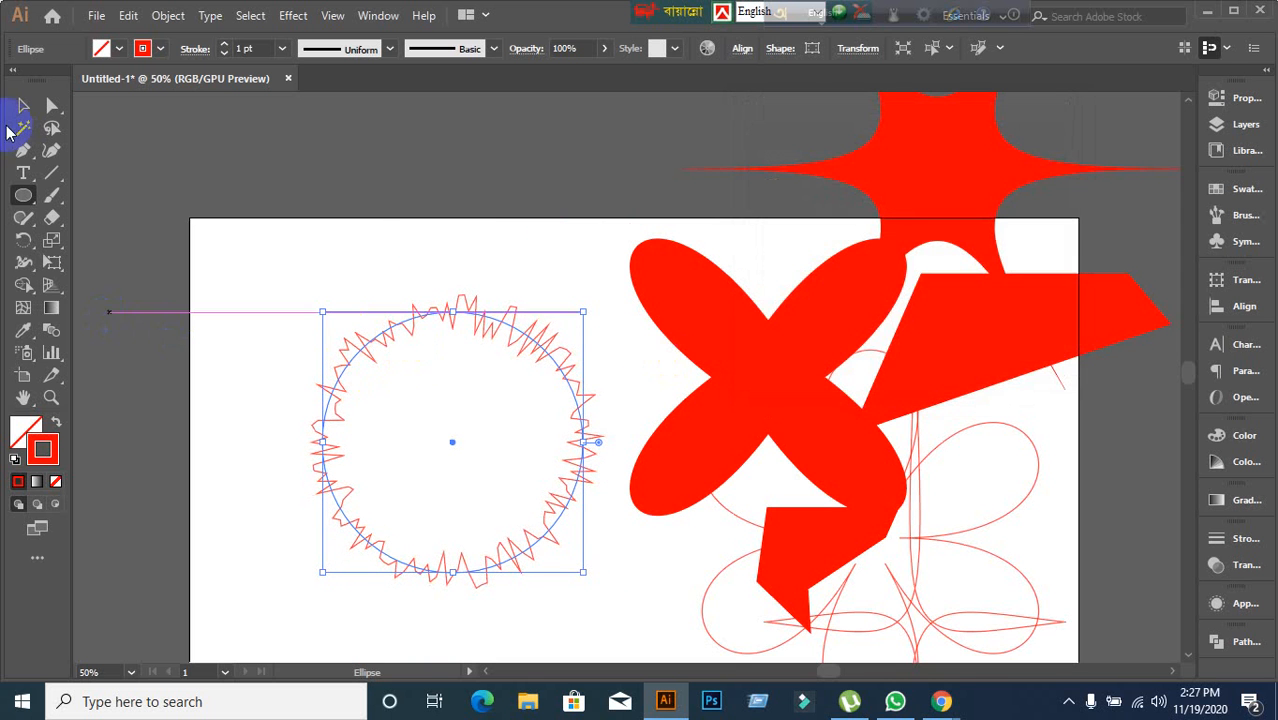
Move the roughened circle off the artboard to the right with the Selection tool.
{"action": "left_click", "coordinate": [24, 104]}
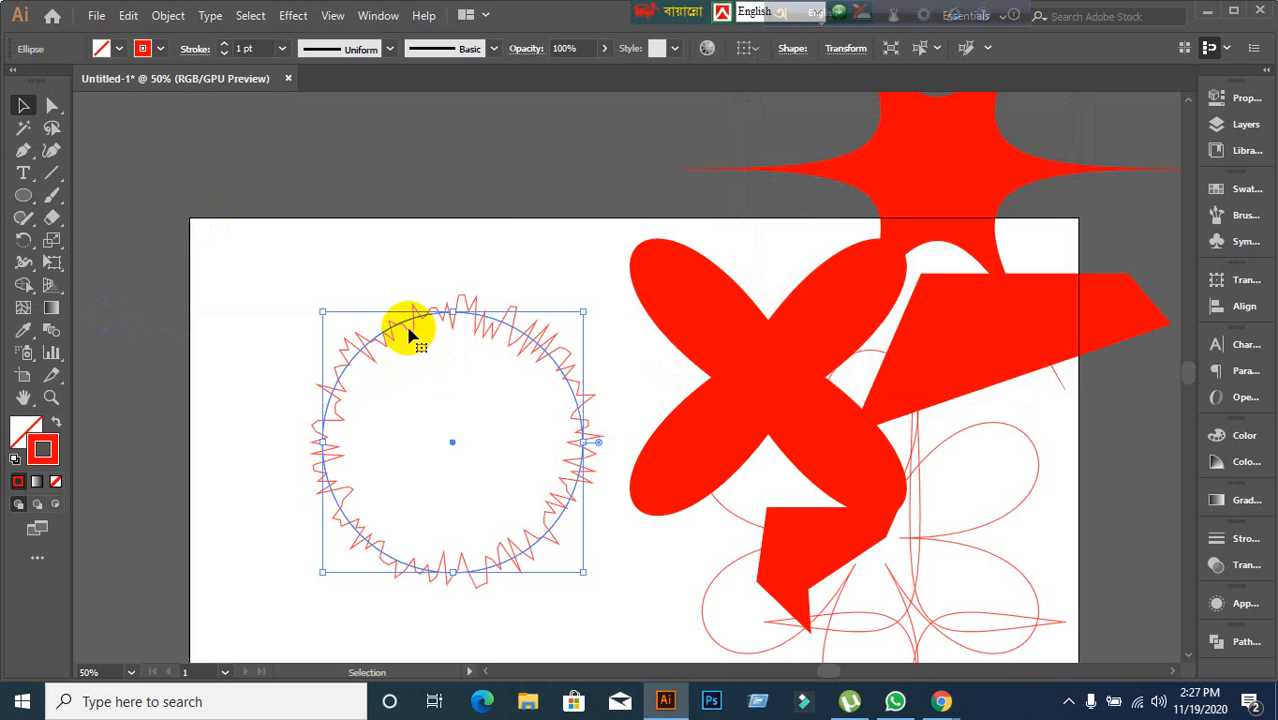
{"action": "left_click_drag", "start_coordinate": [409, 333], "coordinate": [1048, 172]}
{"action": "left_click", "coordinate": [330, 452]}
{"action": "left_click", "coordinate": [835, 517]}
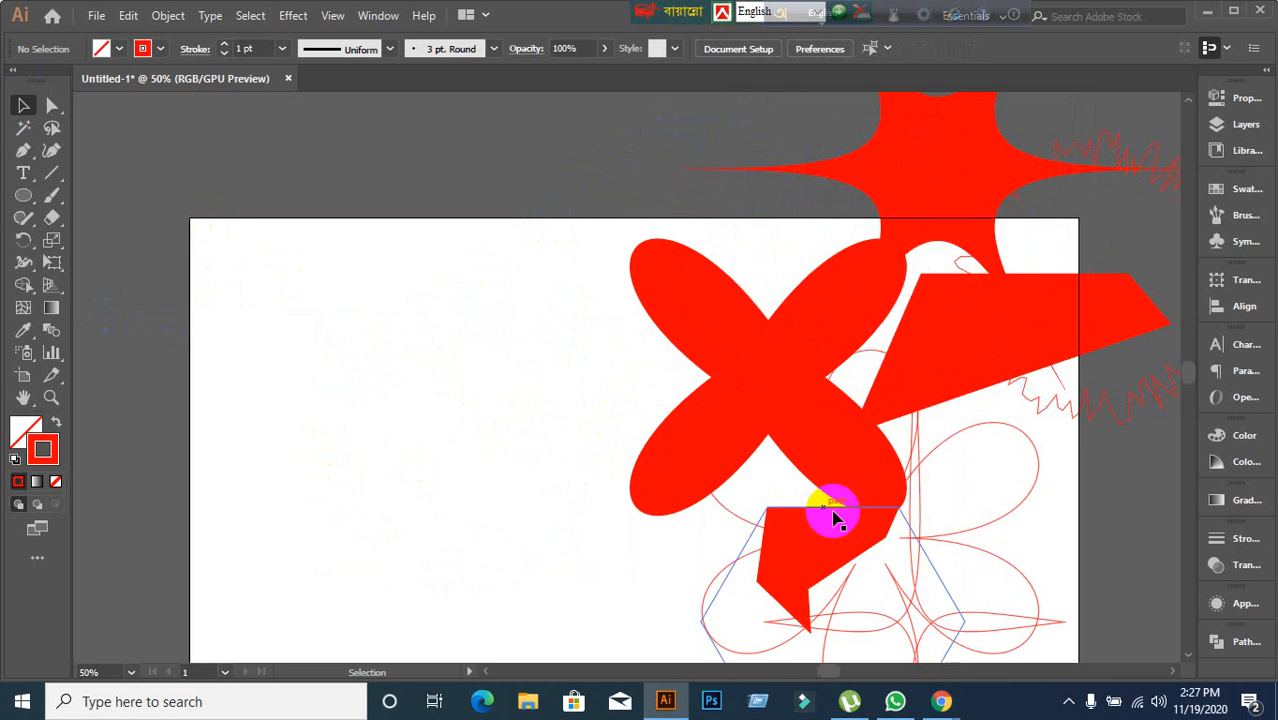
{"action": "left_click_drag", "start_coordinate": [1130, 427], "coordinate": [1150, 551]}
{"action": "left_click", "coordinate": [340, 465]}
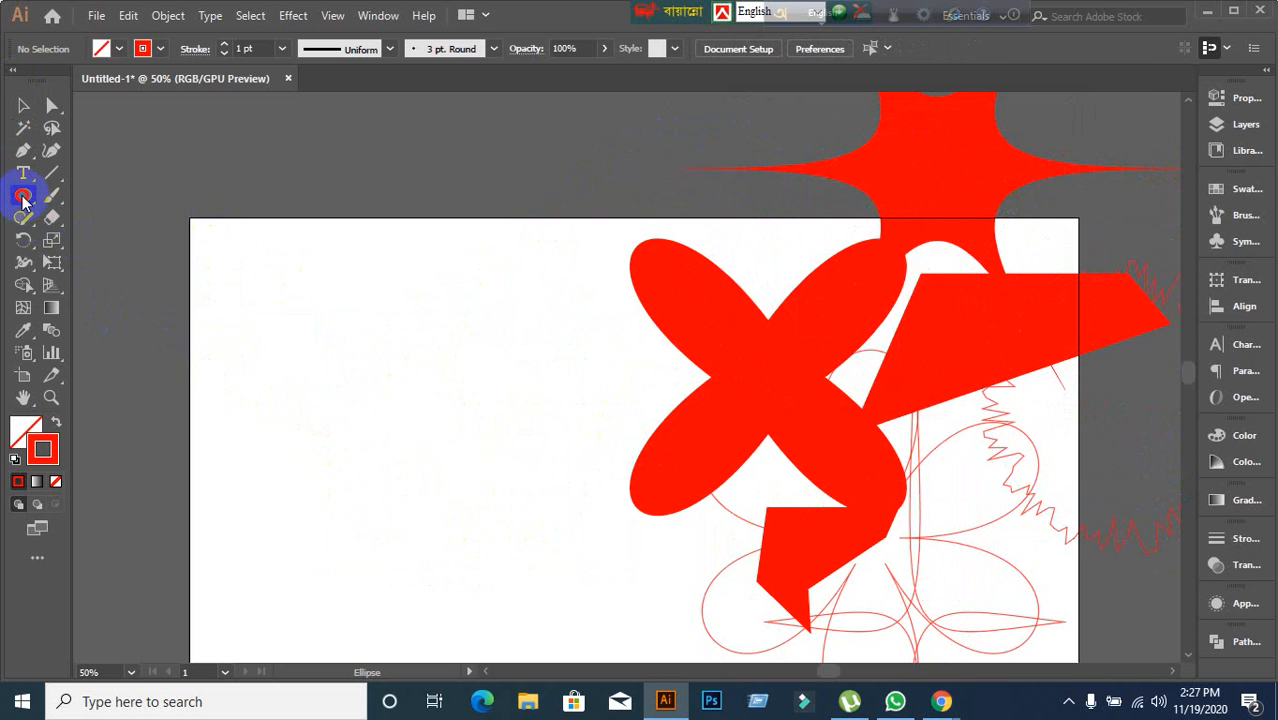
Draw a new circle on the left of the artboard and open the Transform distort effect for it.
{"action": "left_click_drag", "start_coordinate": [321, 321], "coordinate": [566, 566]}
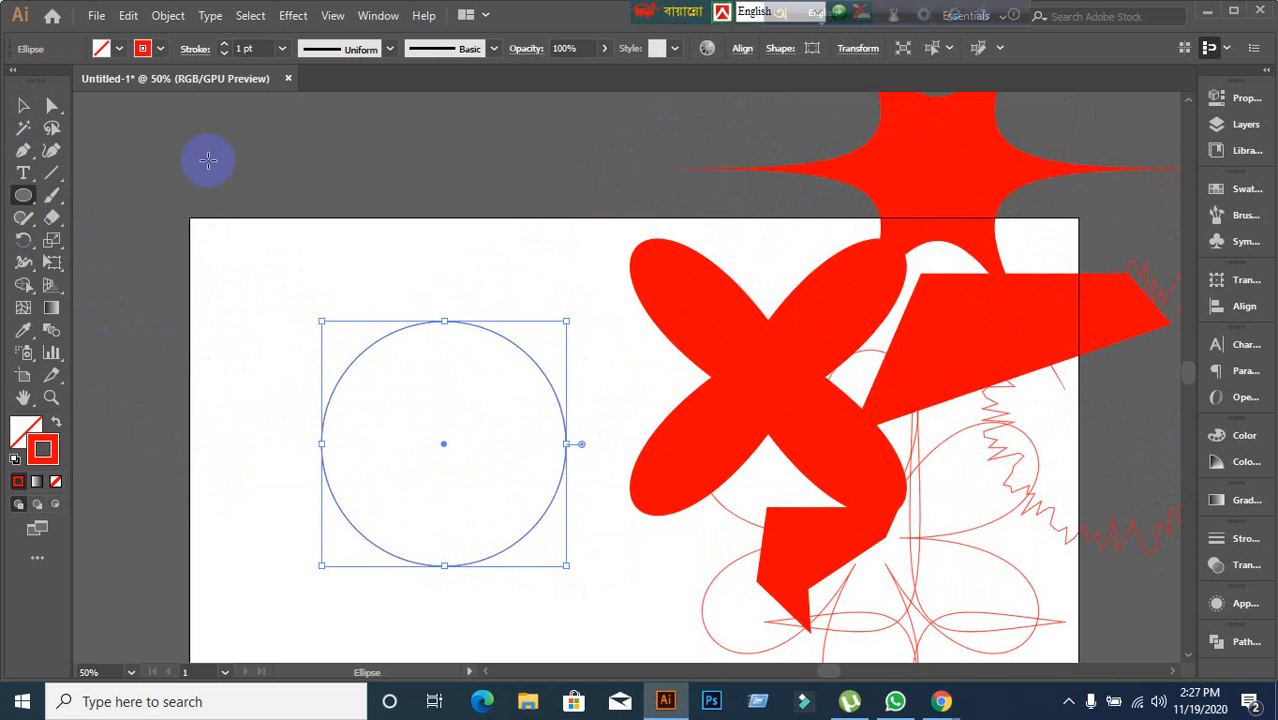
{"action": "left_click", "coordinate": [285, 16]}
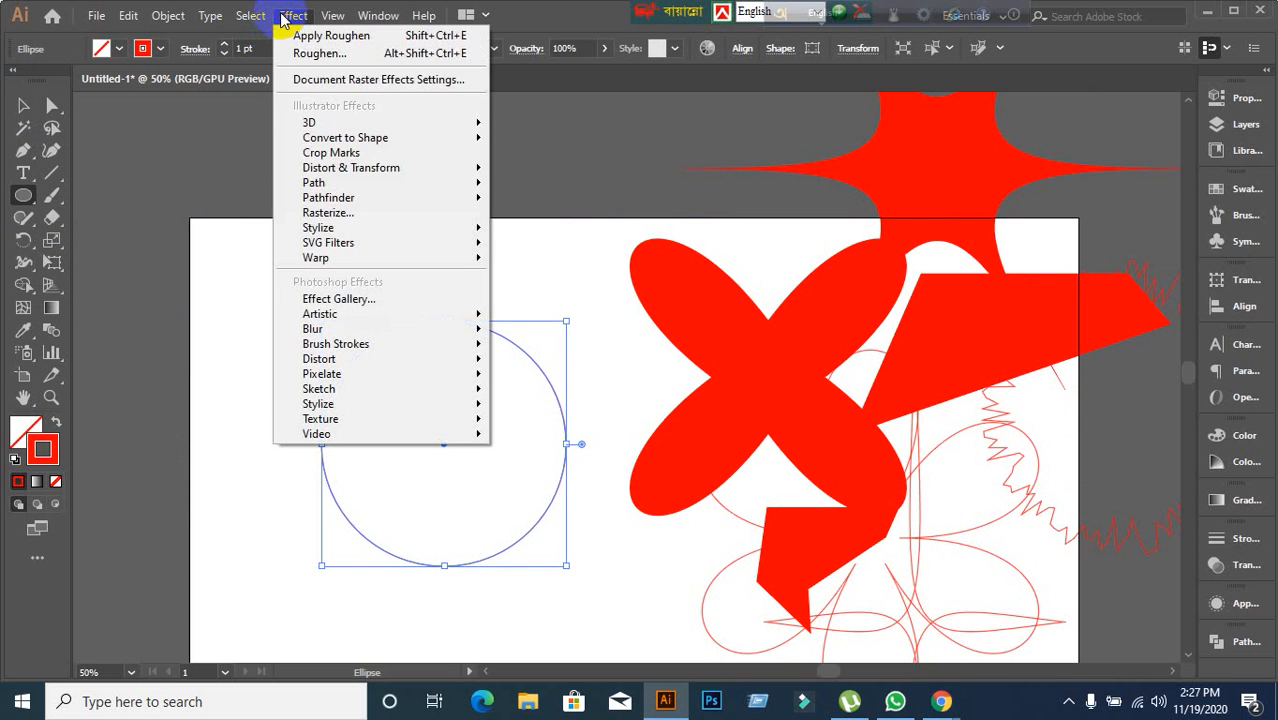
{"action": "mouse_move", "coordinate": [376, 168]}
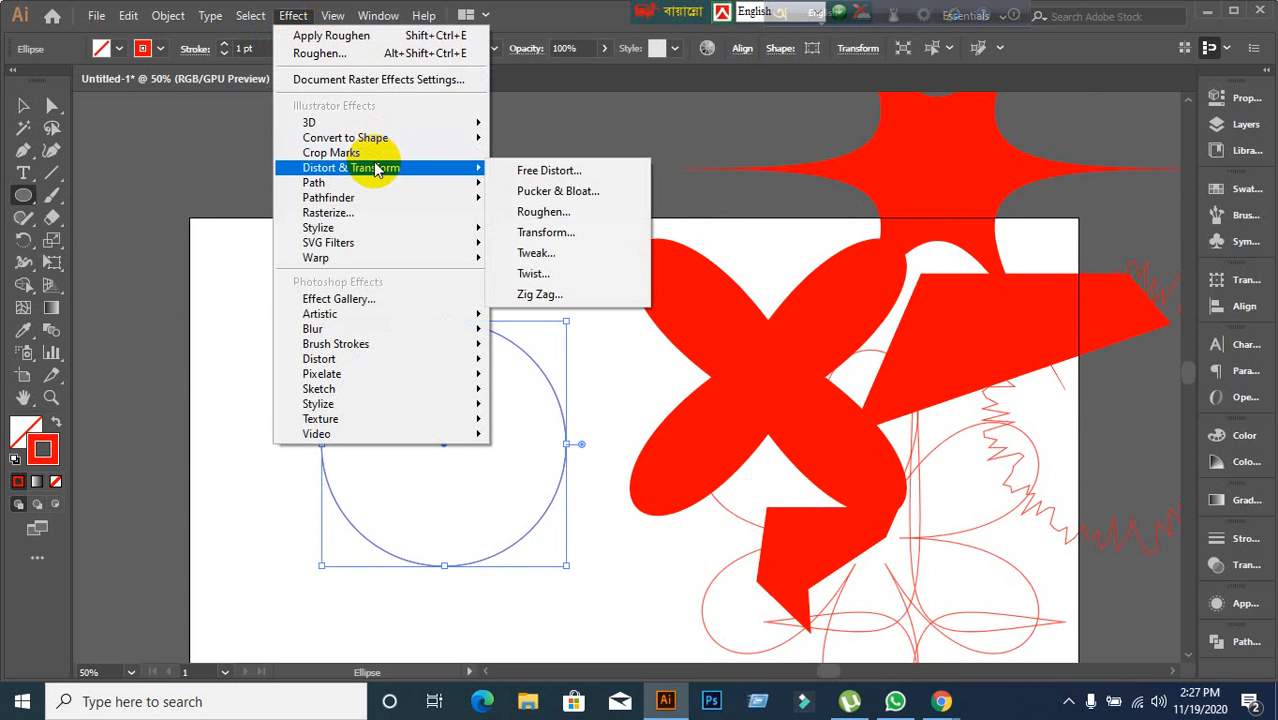
{"action": "left_click", "coordinate": [546, 232]}
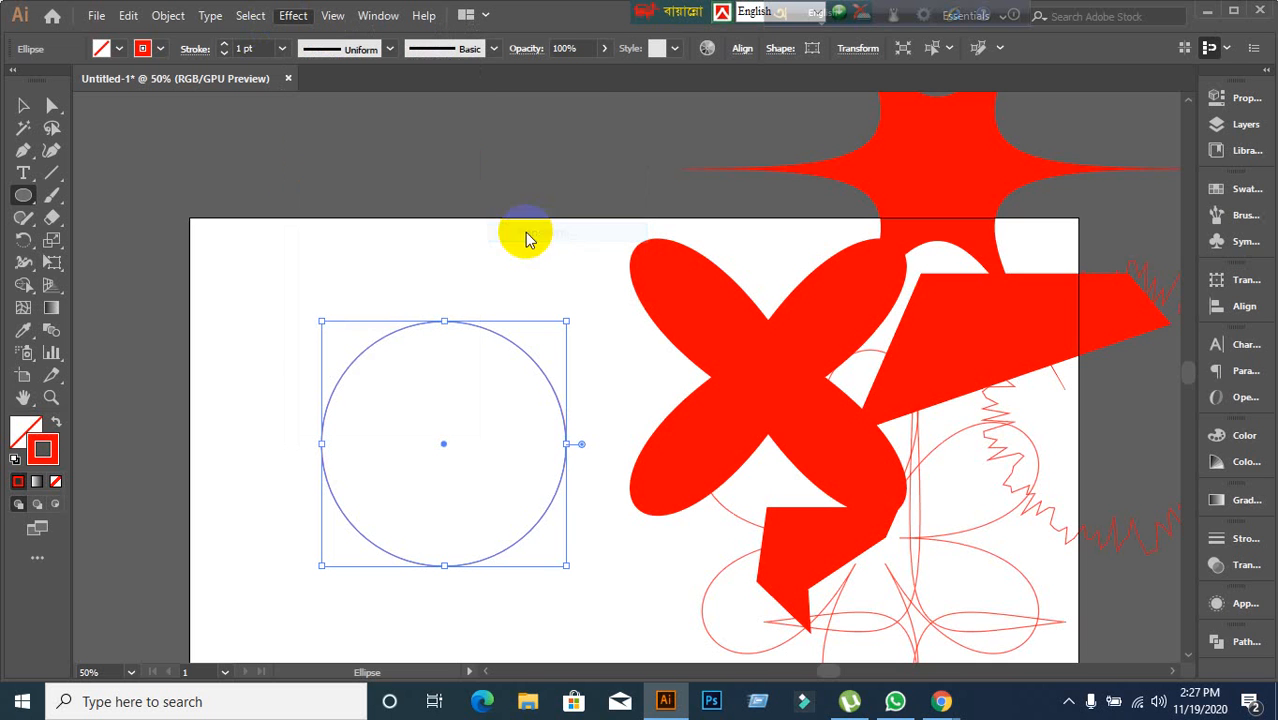
{"action": "left_click_drag", "start_coordinate": [1128, 162], "coordinate": [1010, 85]}
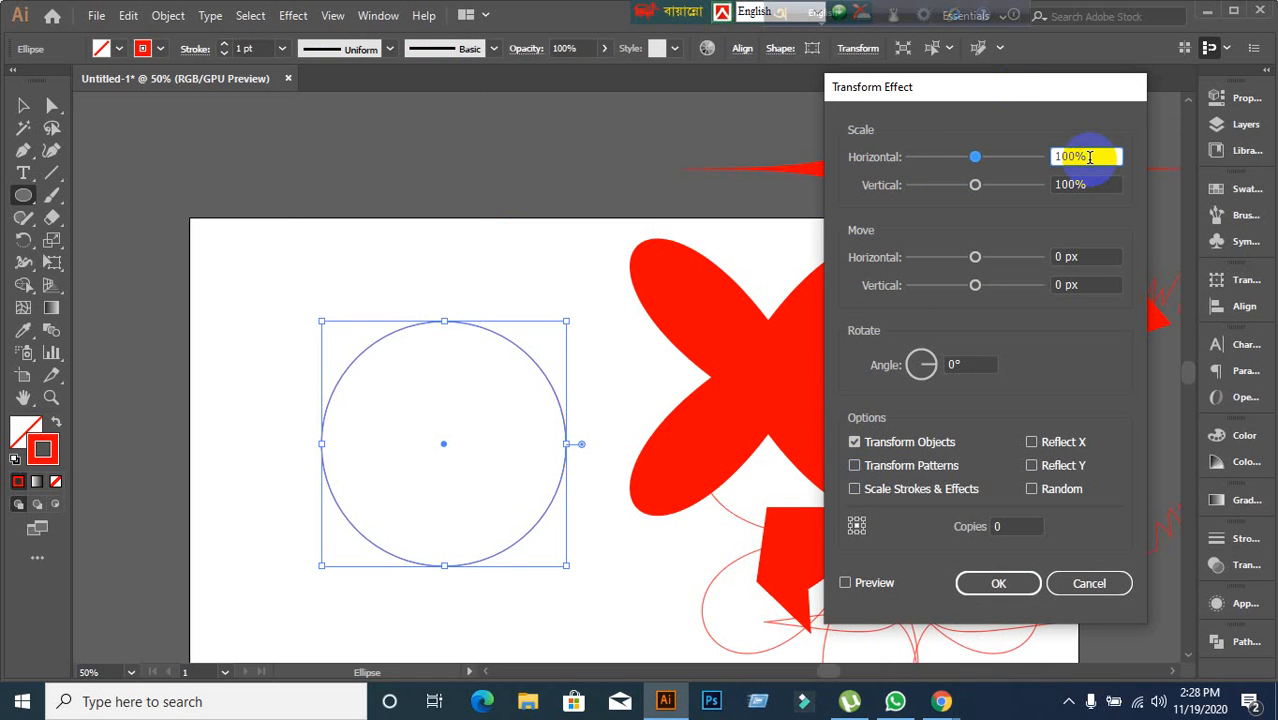
Set the Transform effect's horizontal scale to 40% with preview on.
{"action": "type", "text": "113"}
{"action": "left_click", "coordinate": [845, 582]}
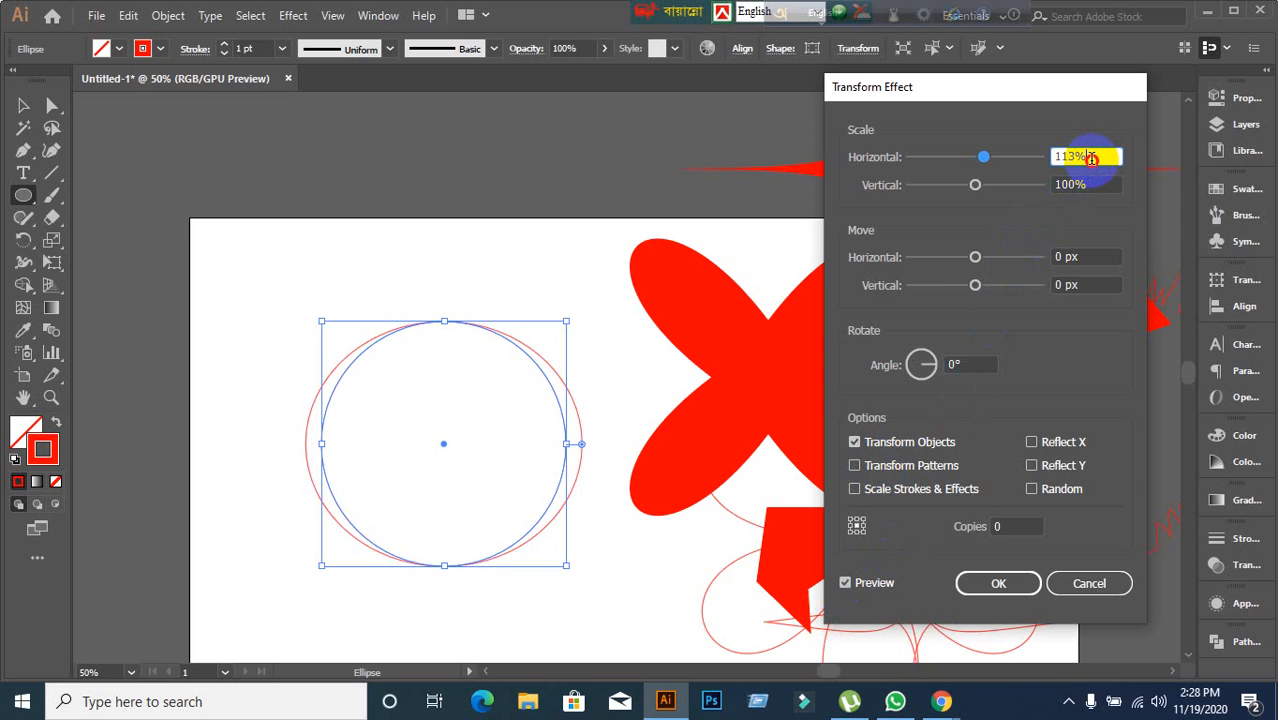
{"action": "scroll", "coordinate": [1091, 159], "scroll_direction": "up", "scroll_amount": 20}
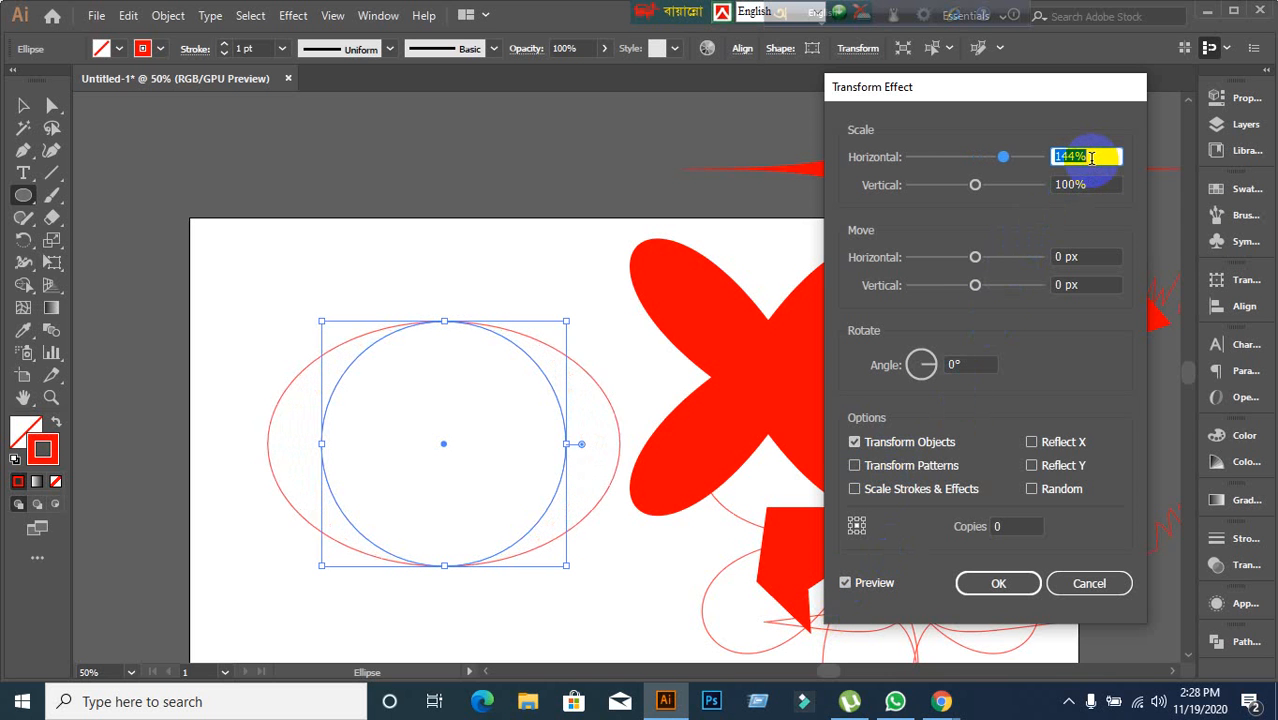
{"action": "scroll", "coordinate": [1091, 159], "scroll_direction": "up", "scroll_amount": 20}
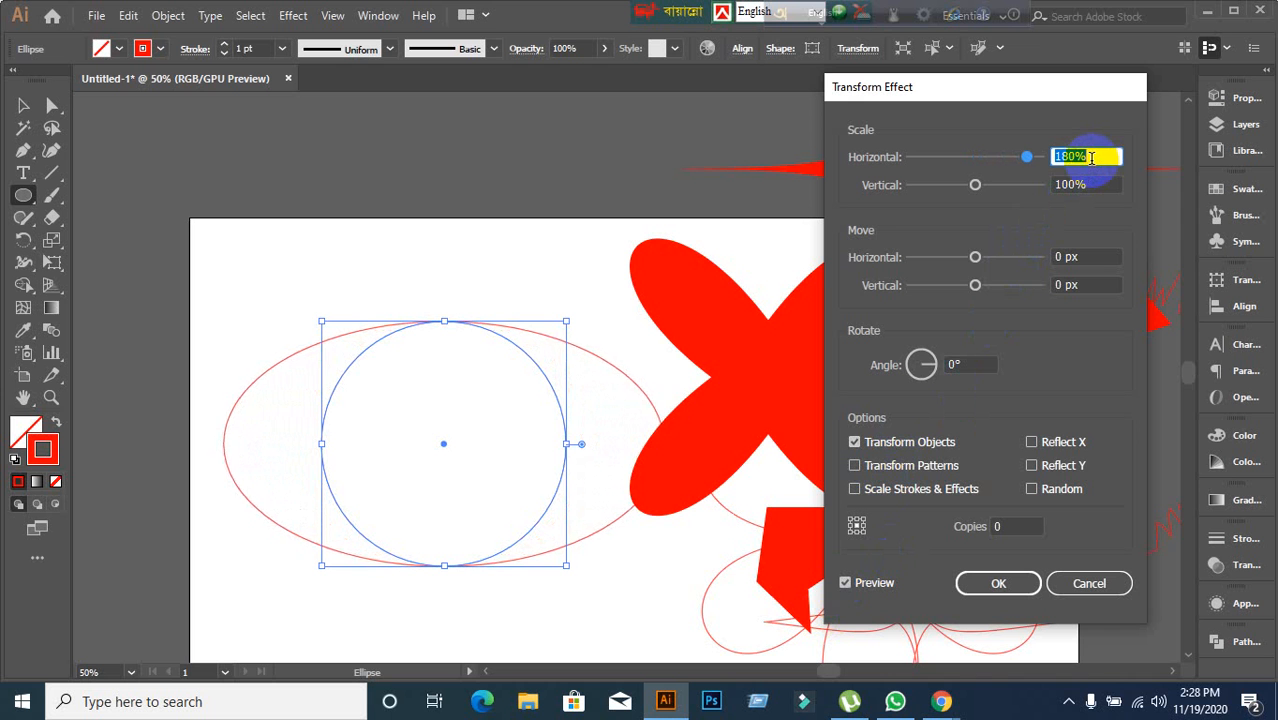
{"action": "scroll", "coordinate": [1091, 159], "scroll_direction": "up", "scroll_amount": 15}
{"action": "scroll", "coordinate": [1091, 159], "scroll_direction": "down", "scroll_amount": 16}
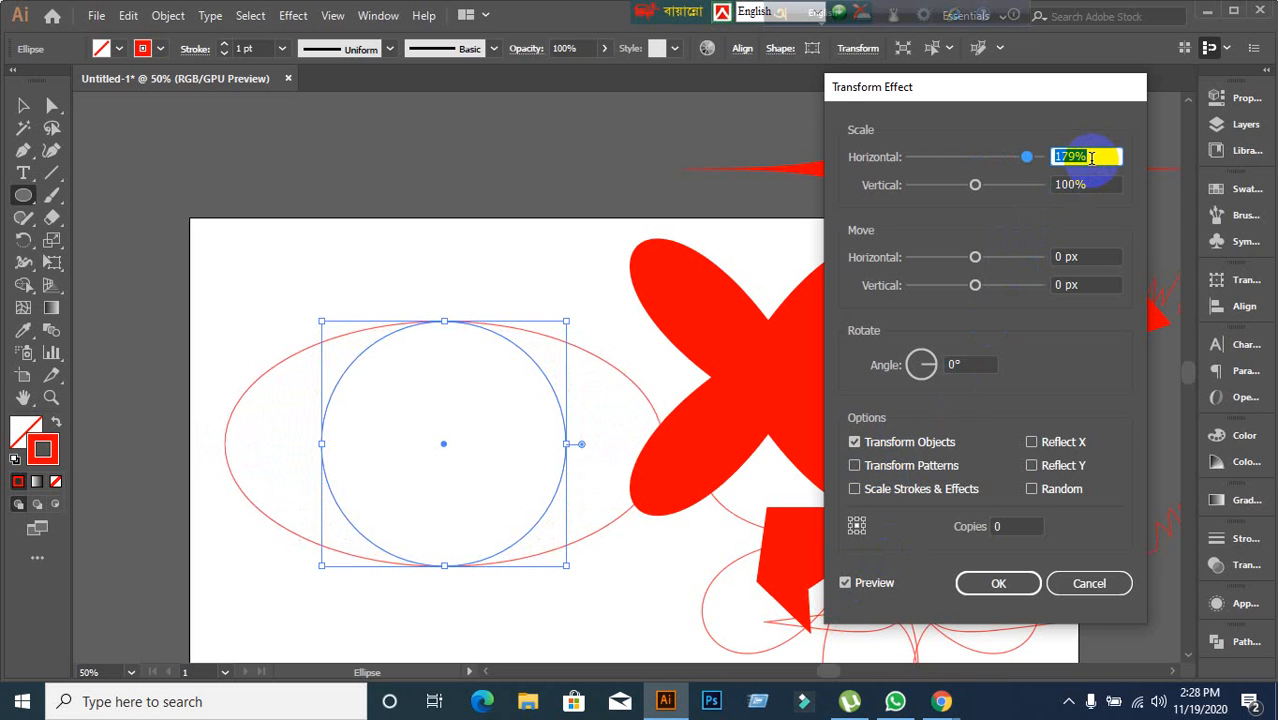
{"action": "scroll", "coordinate": [1091, 158], "scroll_direction": "down", "scroll_amount": 20}
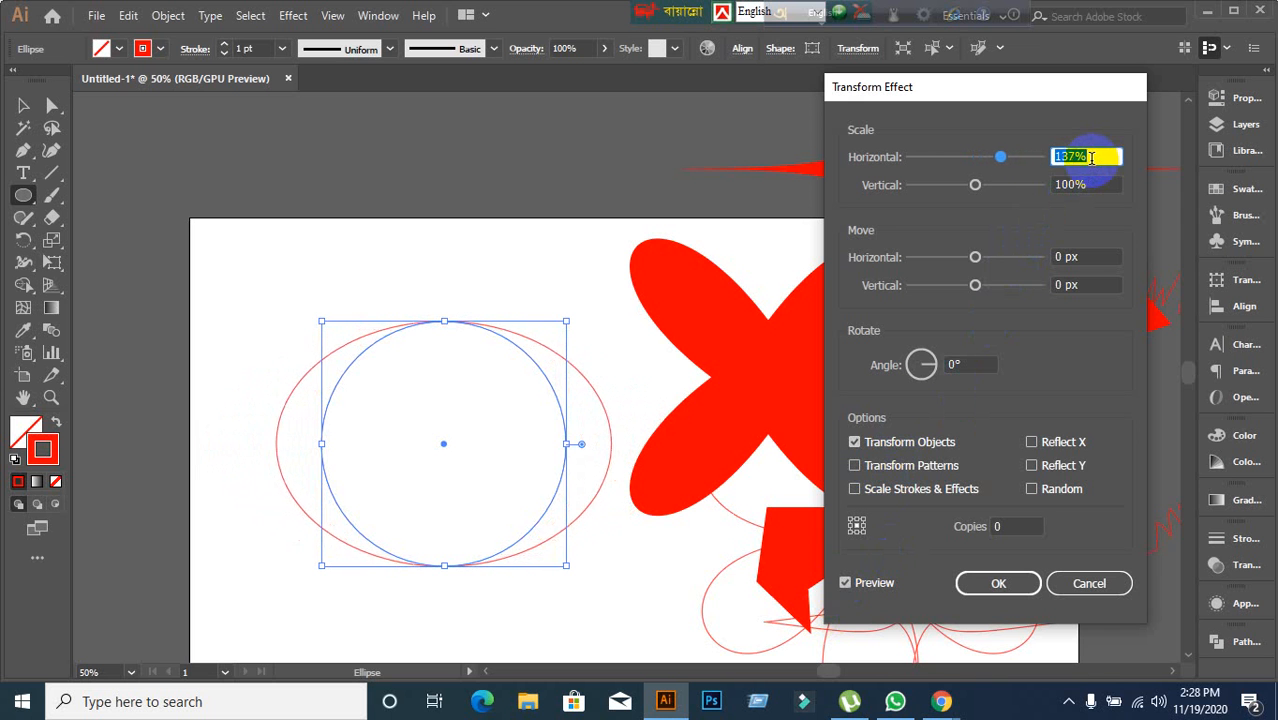
{"action": "scroll", "coordinate": [1091, 159], "scroll_direction": "down", "scroll_amount": 20}
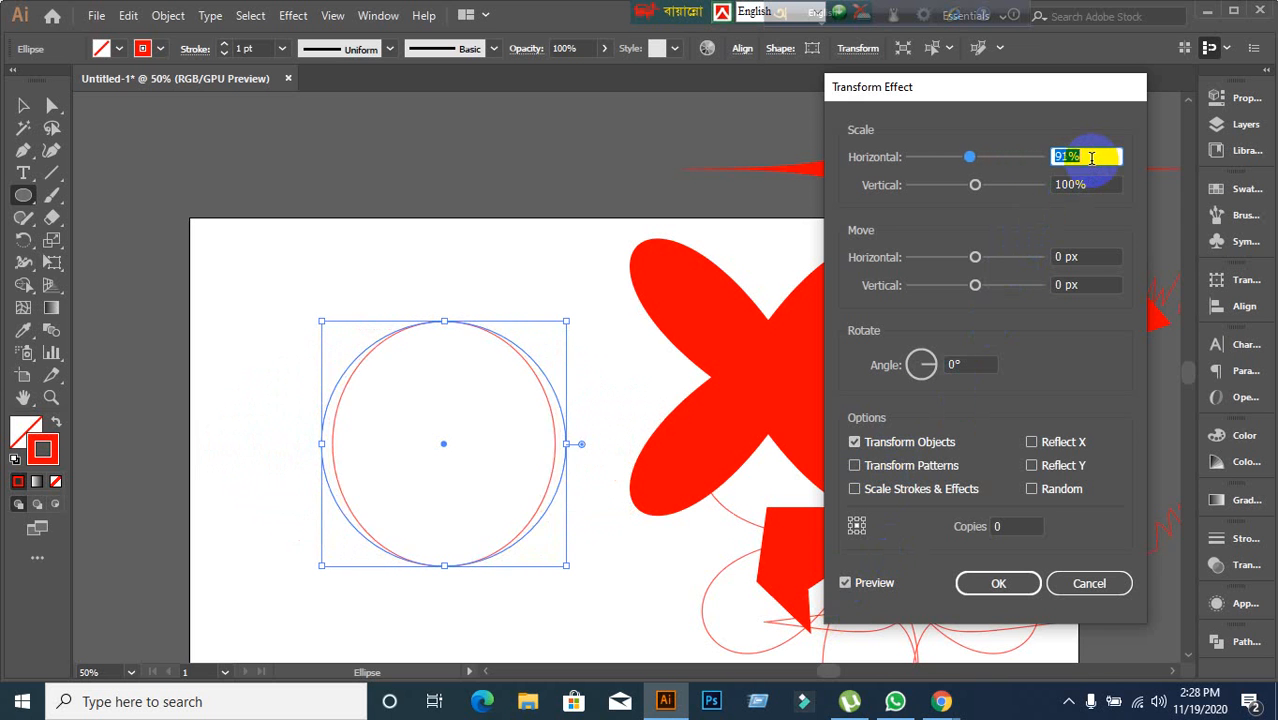
{"action": "scroll", "coordinate": [1091, 159], "scroll_direction": "down", "scroll_amount": 20}
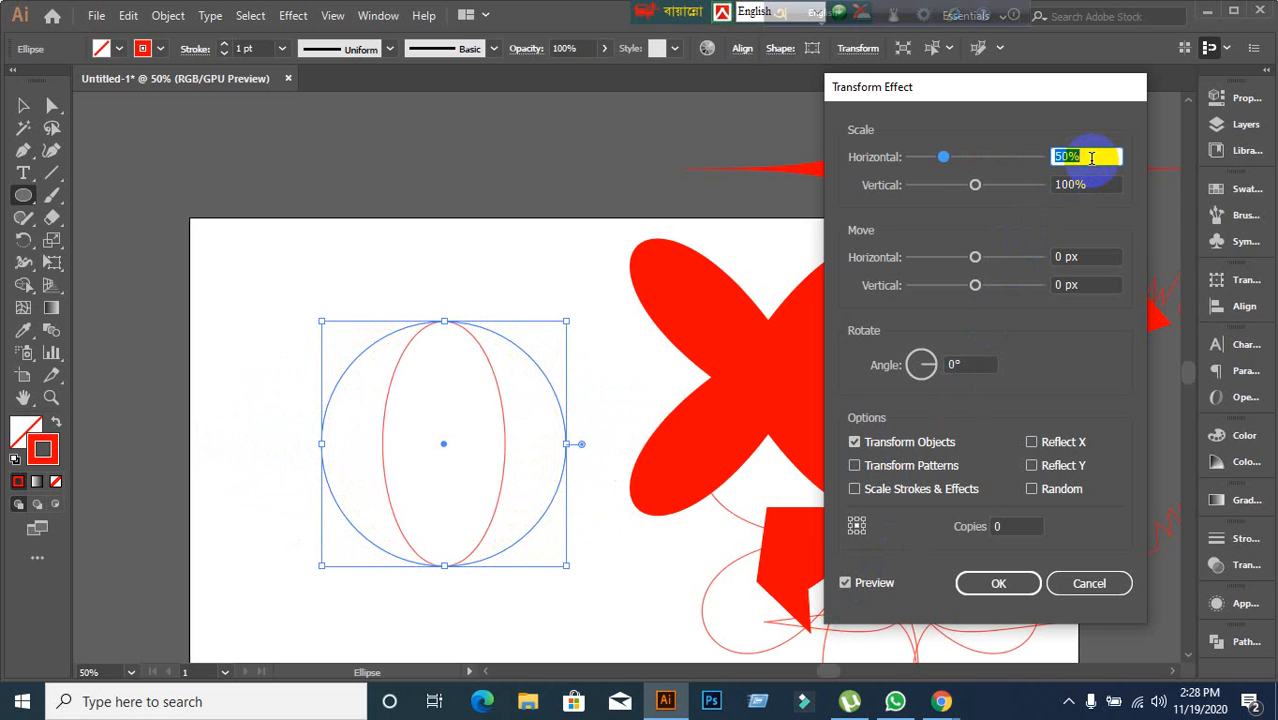
{"action": "scroll", "coordinate": [1091, 158], "scroll_direction": "down", "scroll_amount": 10}
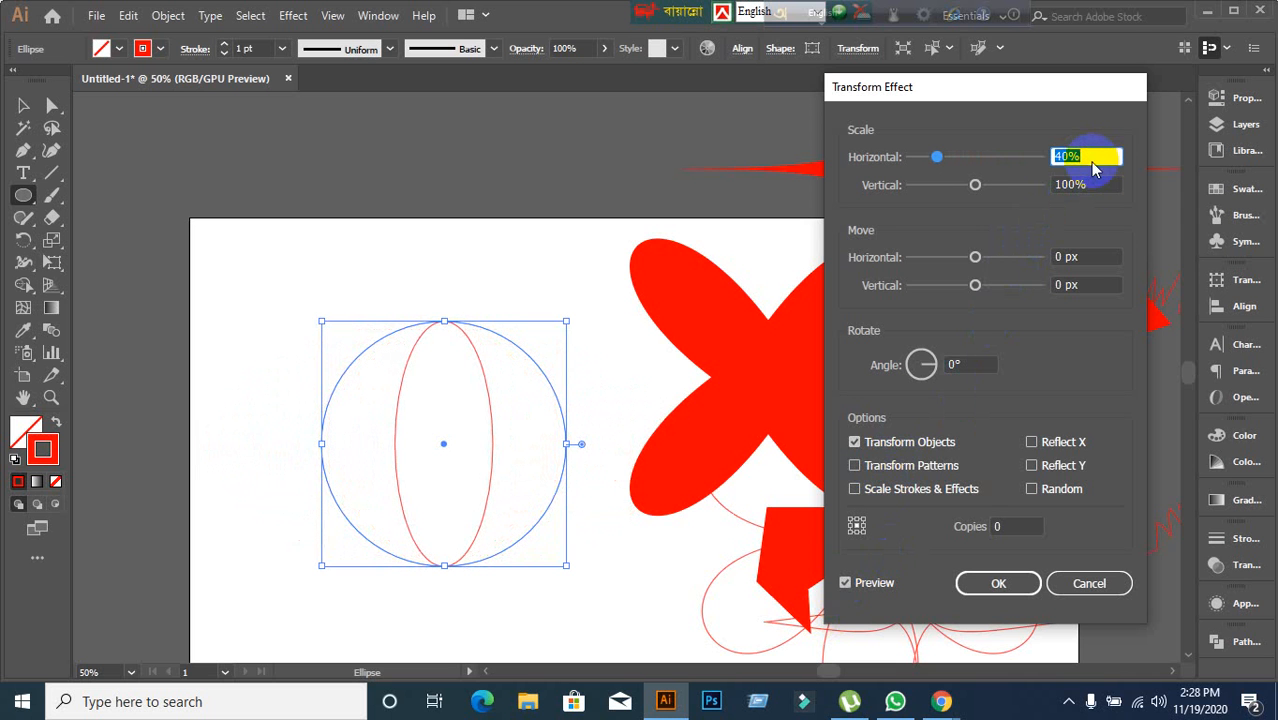
Try various vertical scale values, then set the vertical scale back to 100%.
{"action": "left_click", "coordinate": [1091, 188]}
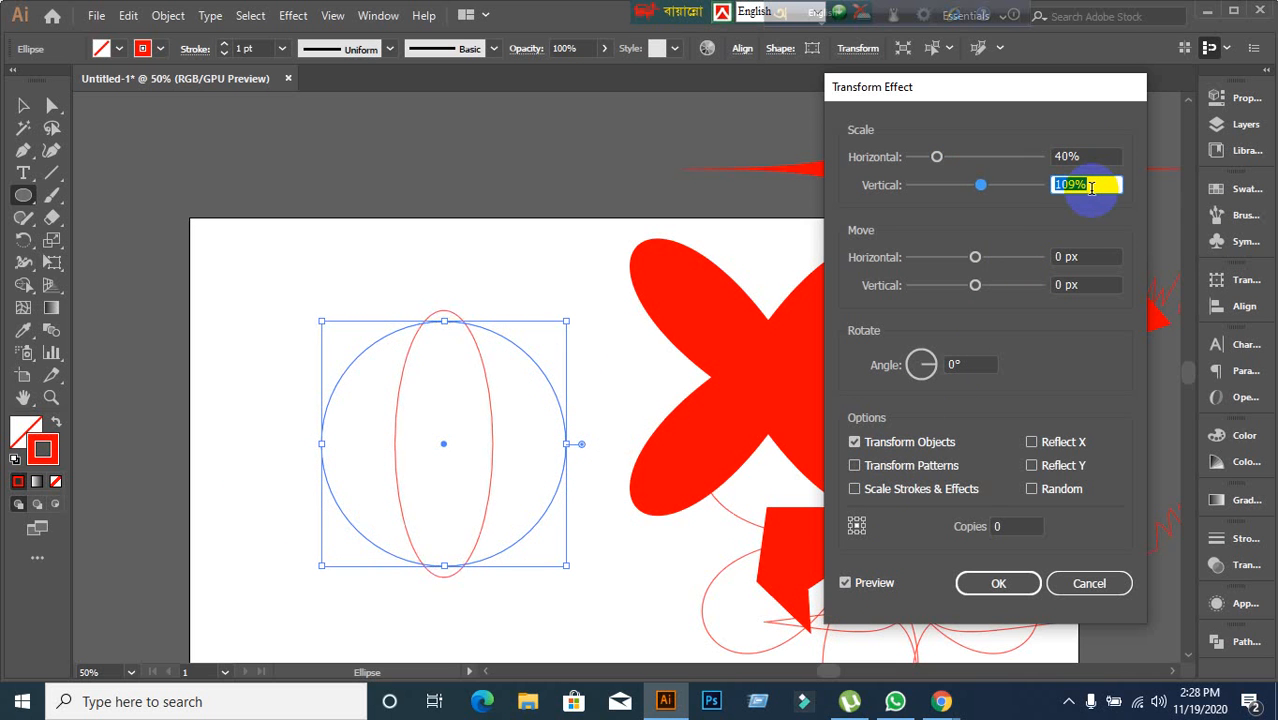
{"action": "scroll", "coordinate": [1091, 188], "scroll_direction": "up", "scroll_amount": 20}
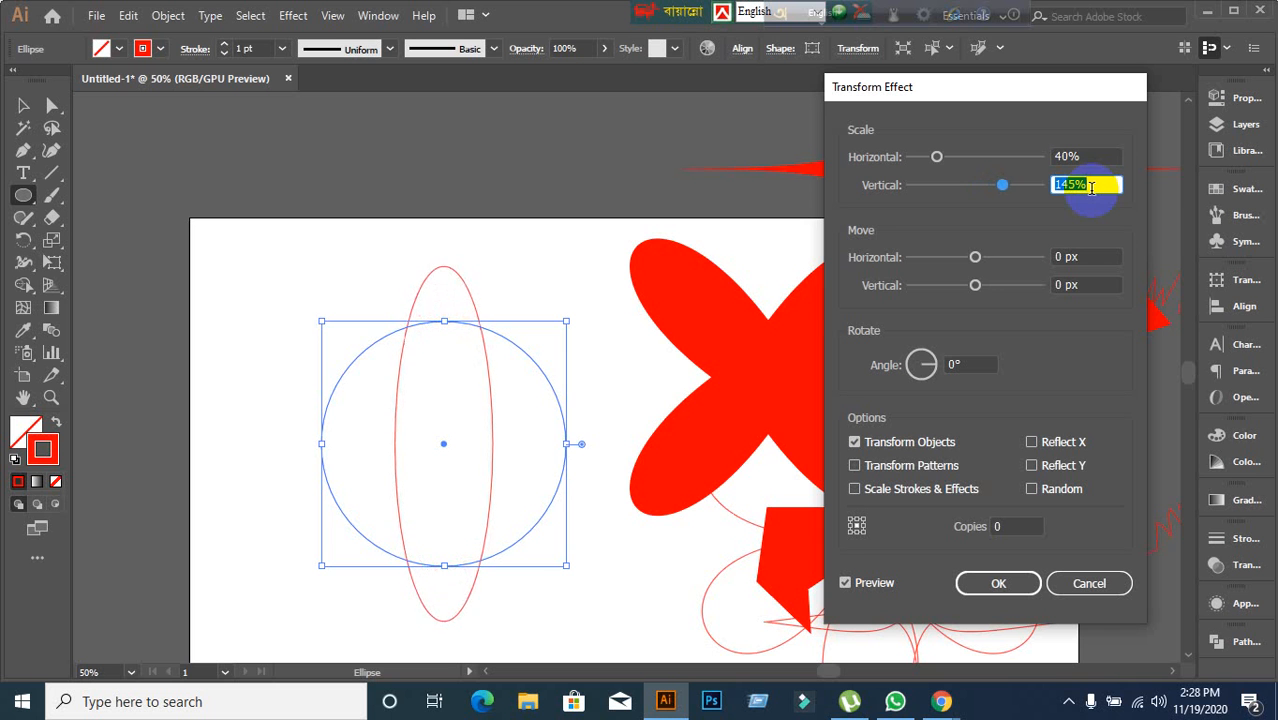
{"action": "scroll", "coordinate": [1091, 188], "scroll_direction": "up", "scroll_amount": 5}
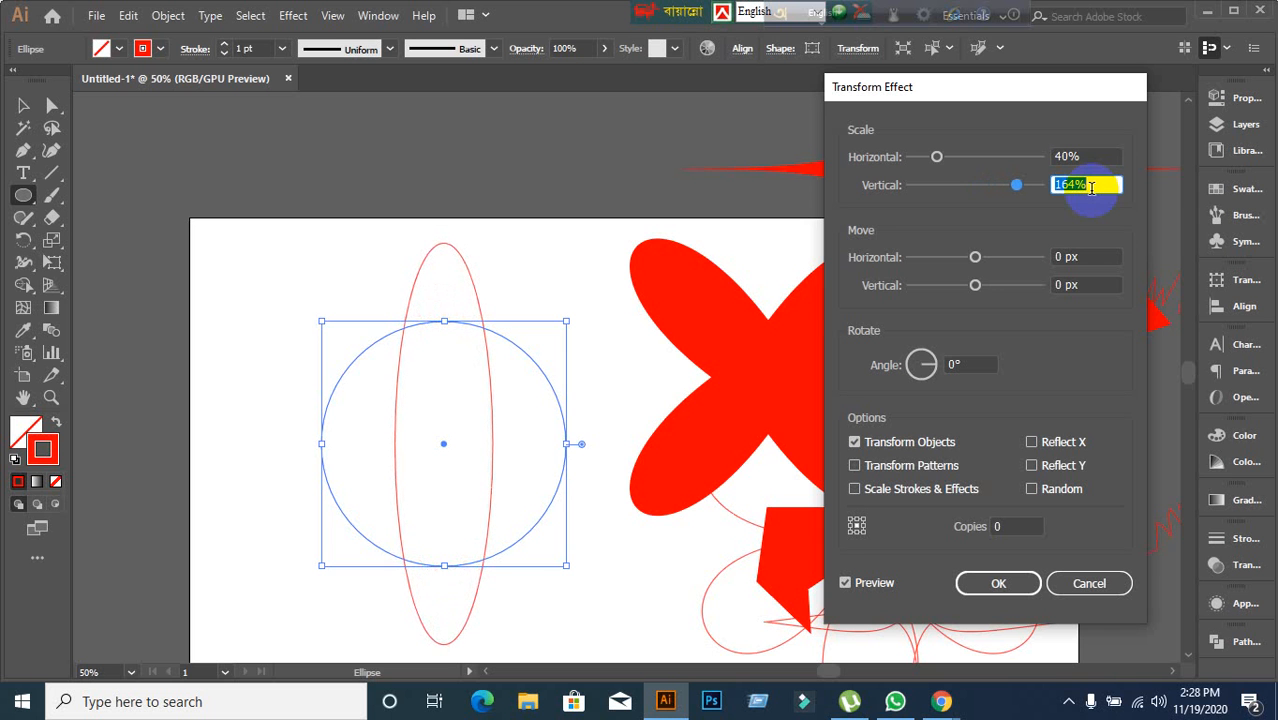
{"action": "scroll", "coordinate": [1091, 188], "scroll_direction": "down", "scroll_amount": 7}
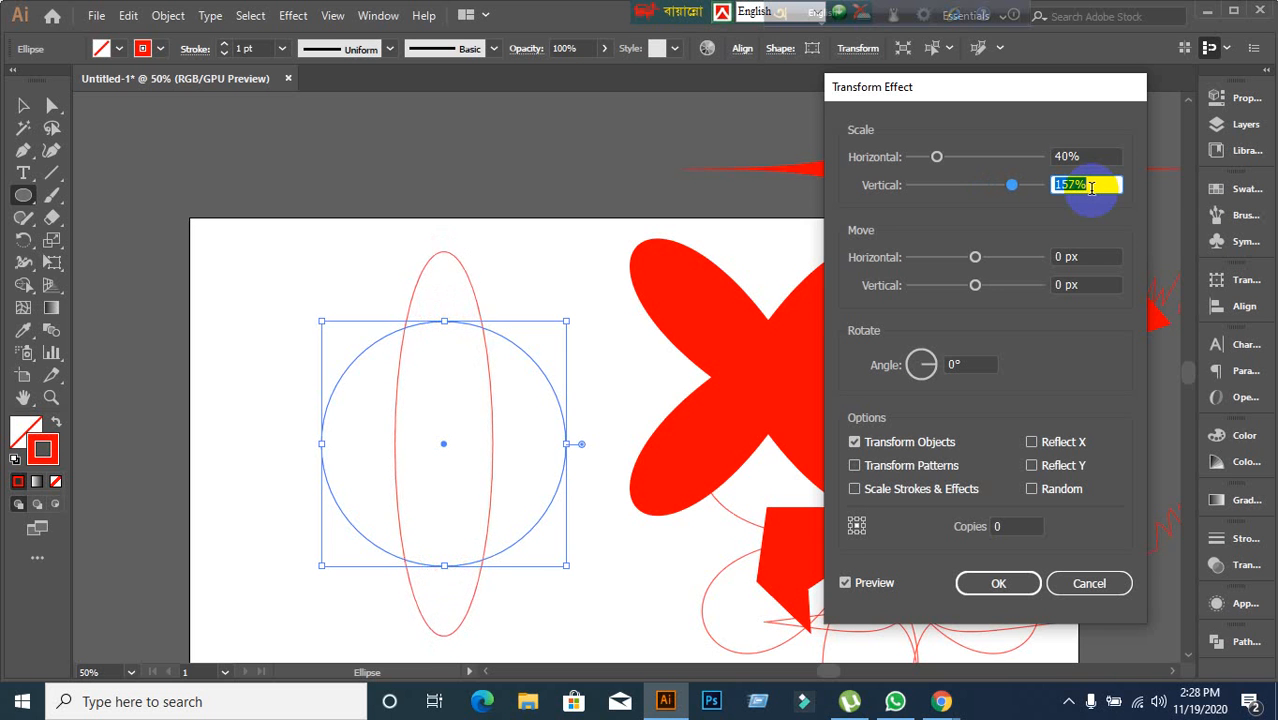
{"action": "scroll", "coordinate": [1091, 188], "scroll_direction": "down", "scroll_amount": 20}
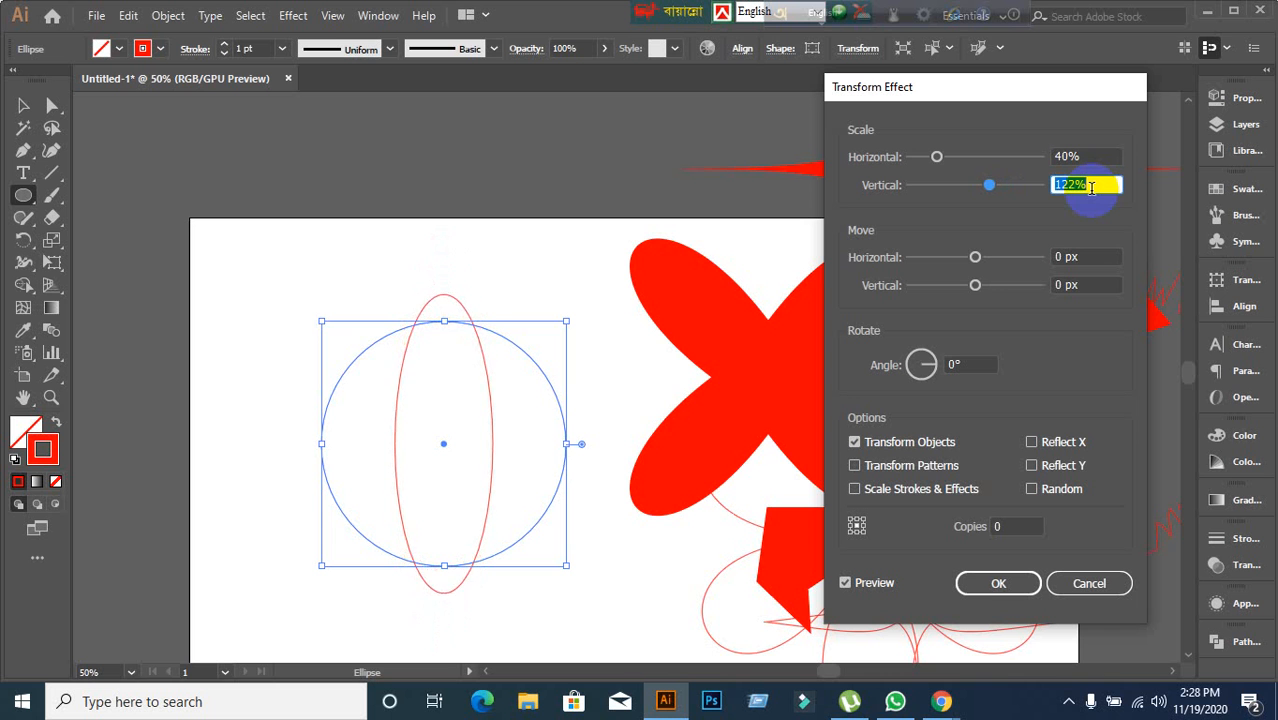
{"action": "scroll", "coordinate": [1091, 188], "scroll_direction": "down", "scroll_amount": 20}
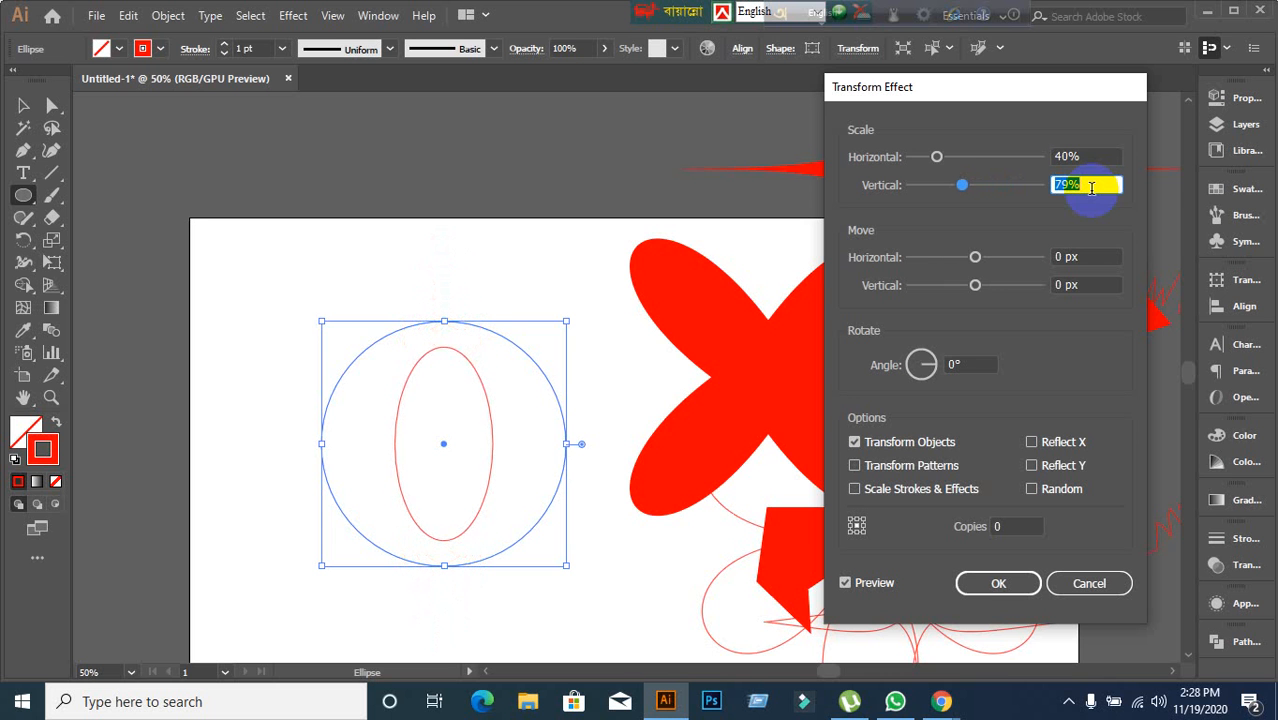
{"action": "scroll", "coordinate": [1091, 188], "scroll_direction": "down", "scroll_amount": 20}
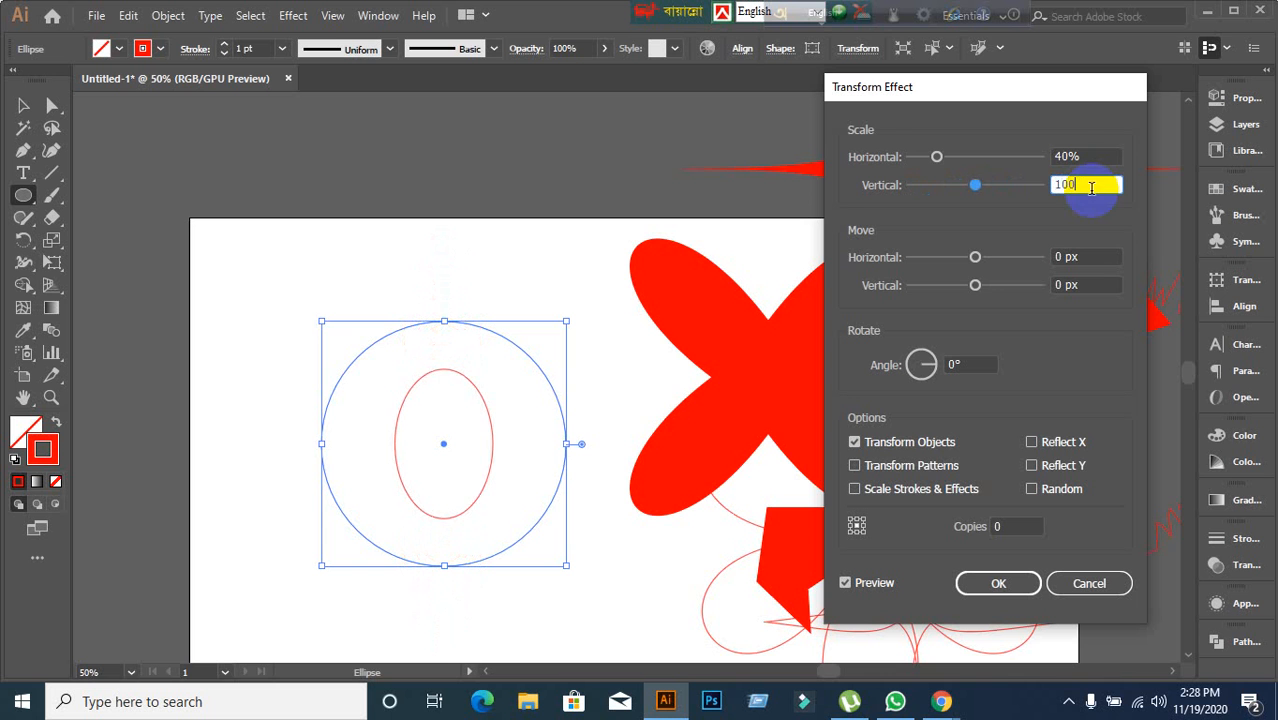
{"action": "left_click", "coordinate": [1117, 157]}
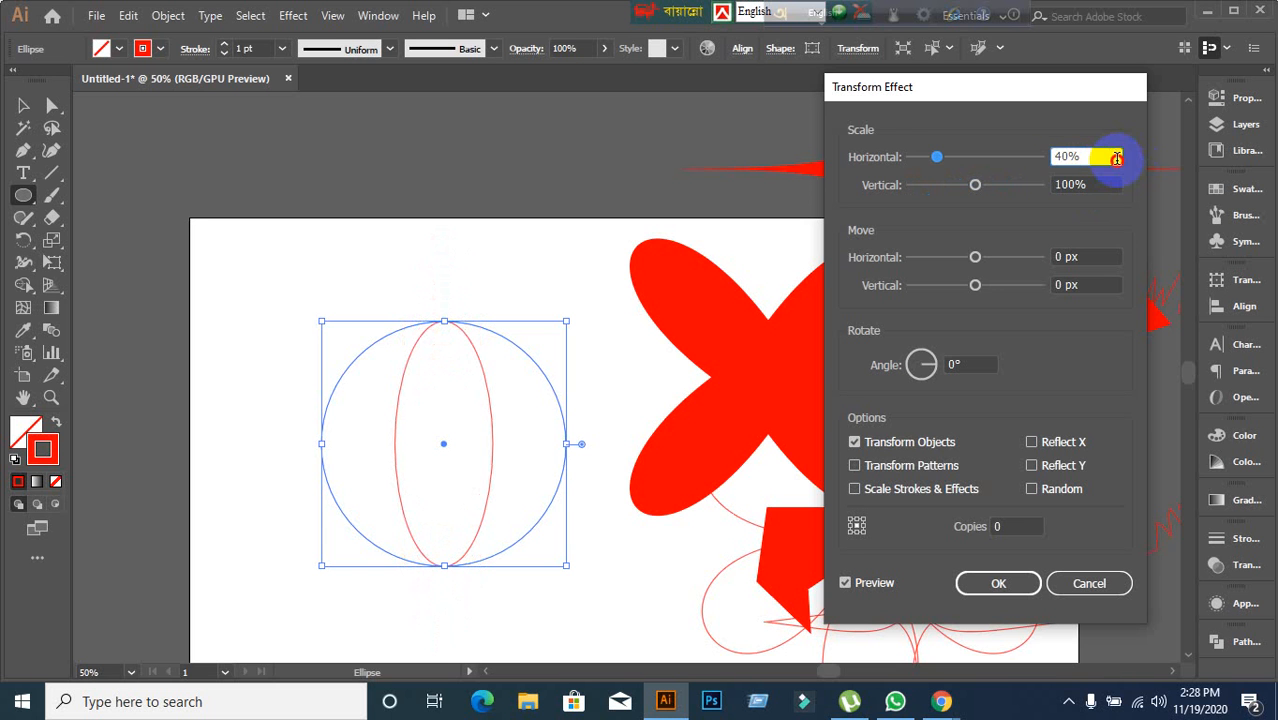
Set the Transform effect's horizontal scale back to 100% and its horizontal move to 80 px.
{"action": "left_click_drag", "start_coordinate": [1117, 159], "coordinate": [1058, 176]}
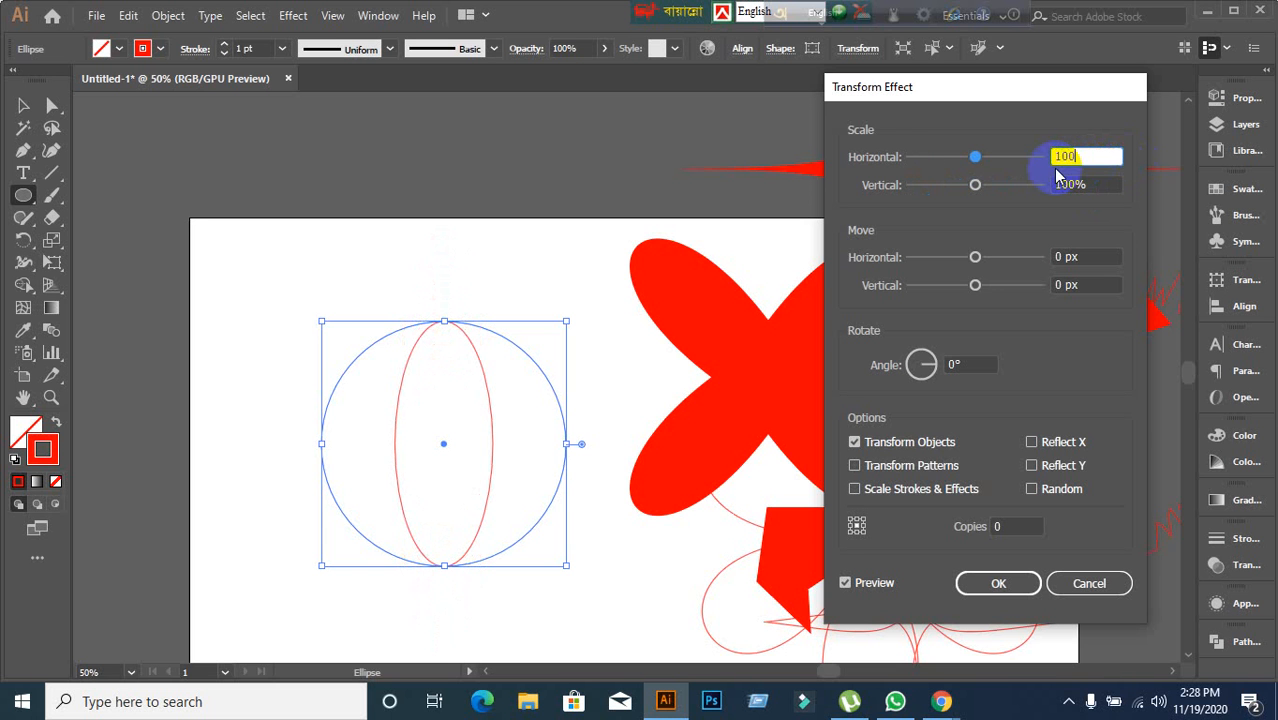
{"action": "left_click", "coordinate": [1098, 257]}
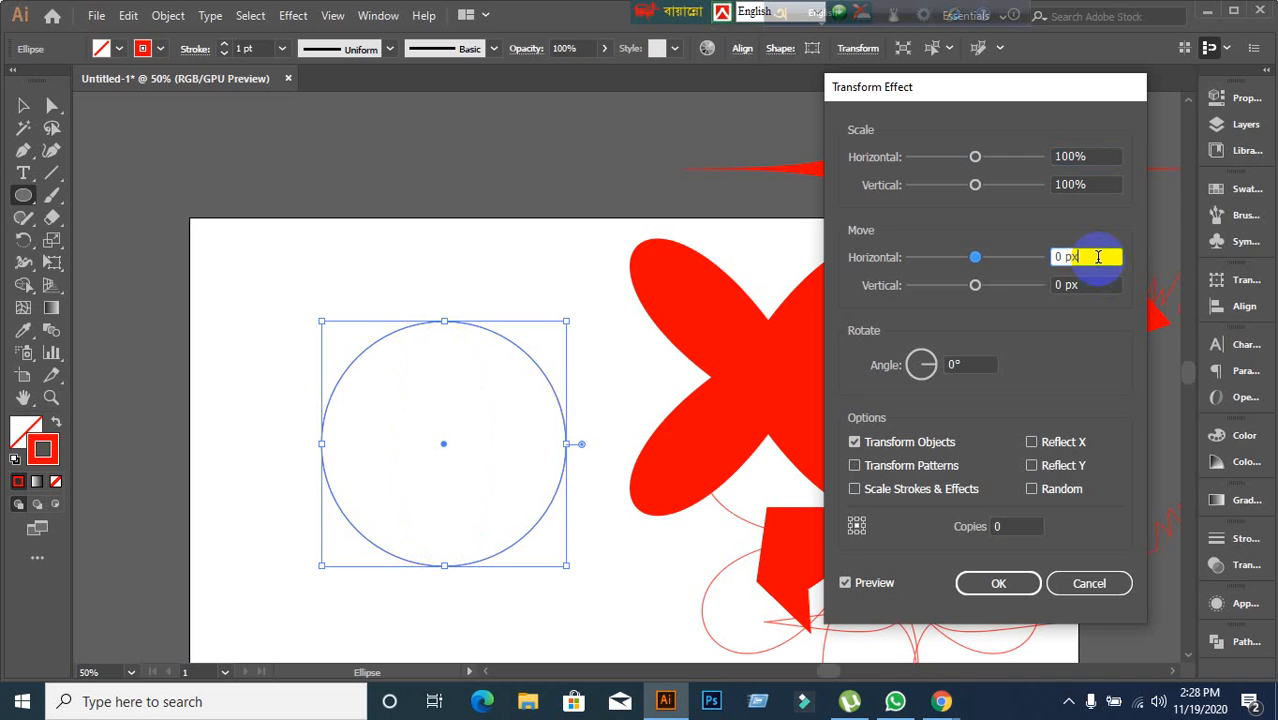
{"action": "scroll", "coordinate": [1098, 257], "scroll_direction": "up", "scroll_amount": 20}
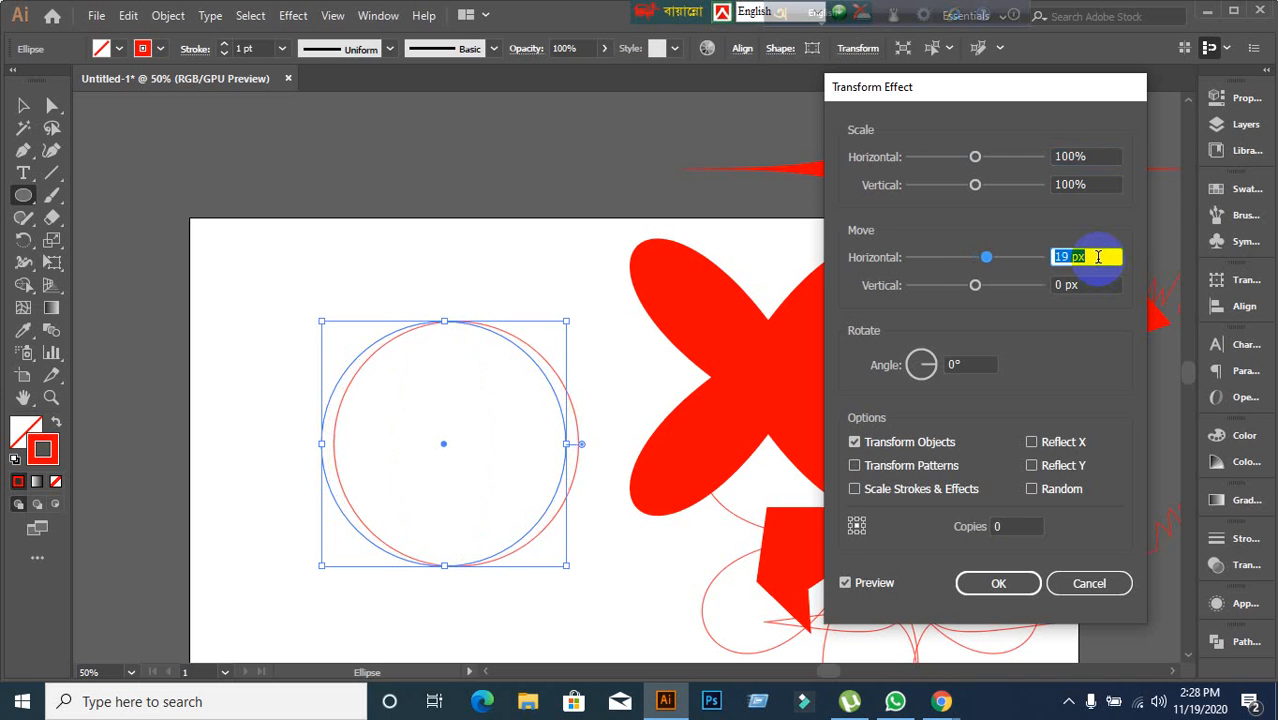
{"action": "scroll", "coordinate": [1098, 257], "scroll_direction": "up", "scroll_amount": 20}
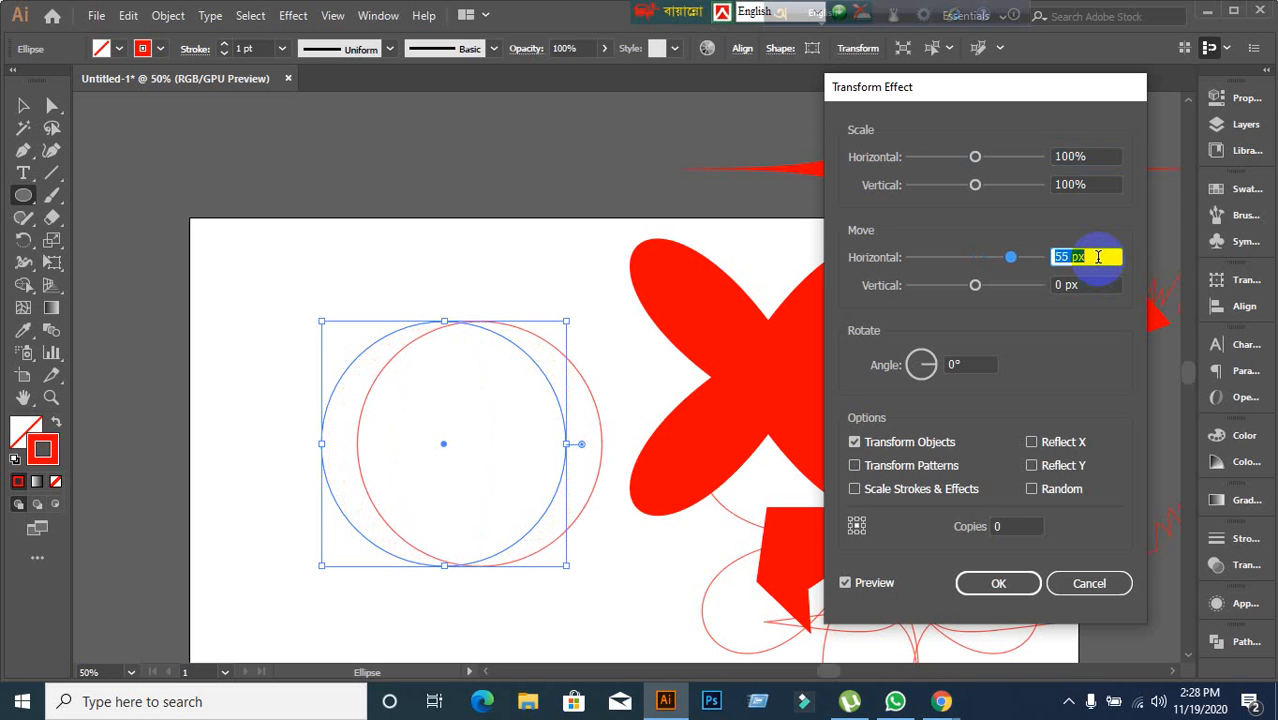
{"action": "scroll", "coordinate": [1098, 257], "scroll_direction": "up", "scroll_amount": 14}
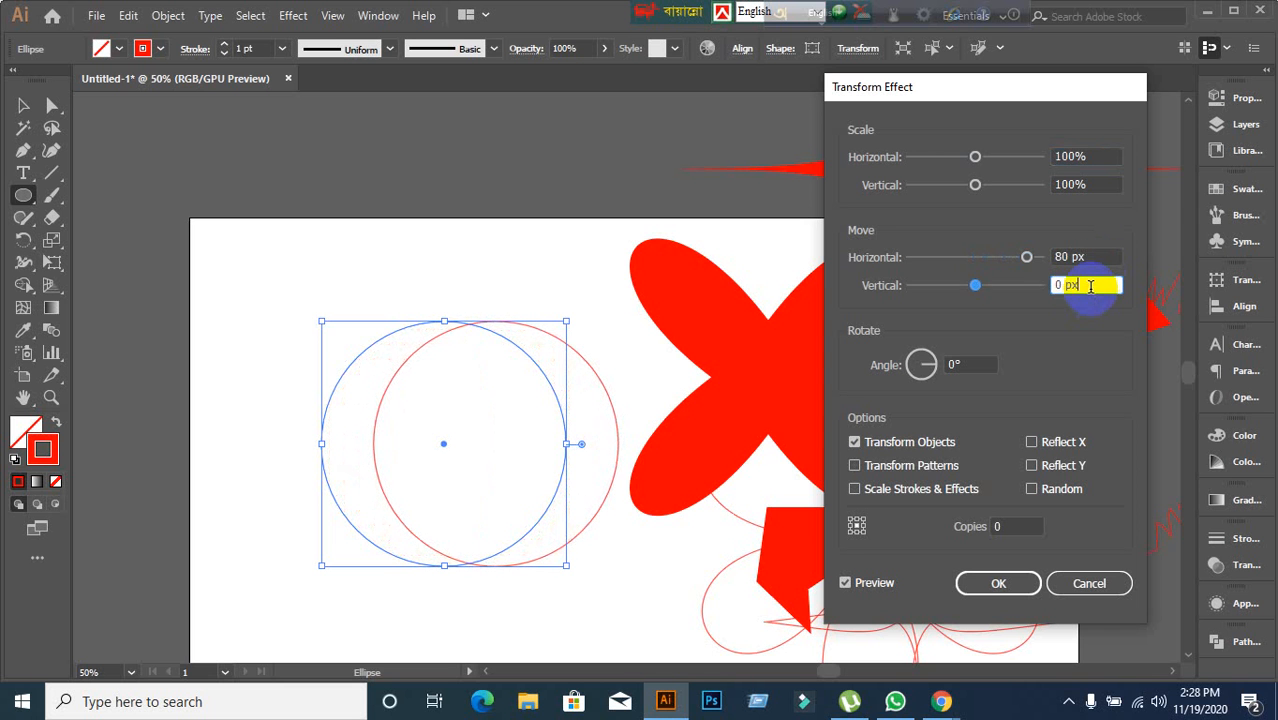
Set the vertical move to 89 px and apply the Transform effect to the circle.
{"action": "scroll", "coordinate": [1090, 286], "scroll_direction": "down", "scroll_amount": 20}
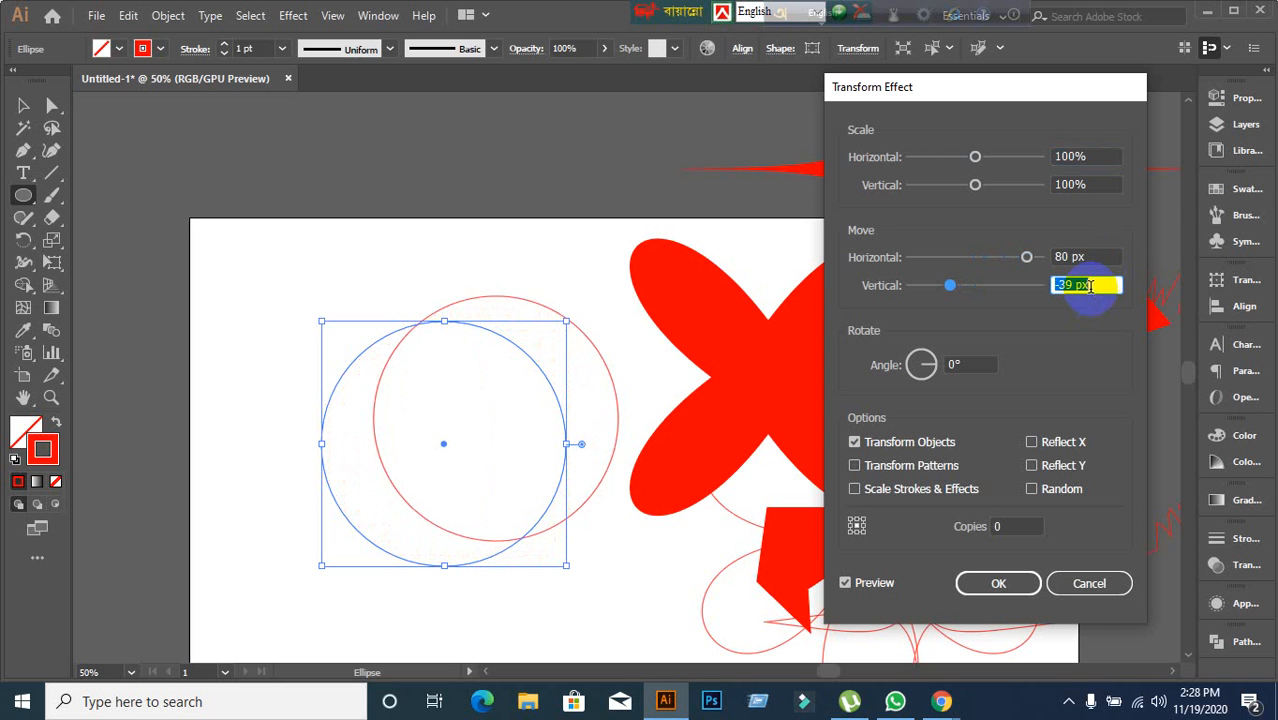
{"action": "scroll", "coordinate": [1090, 286], "scroll_direction": "up", "scroll_amount": 10}
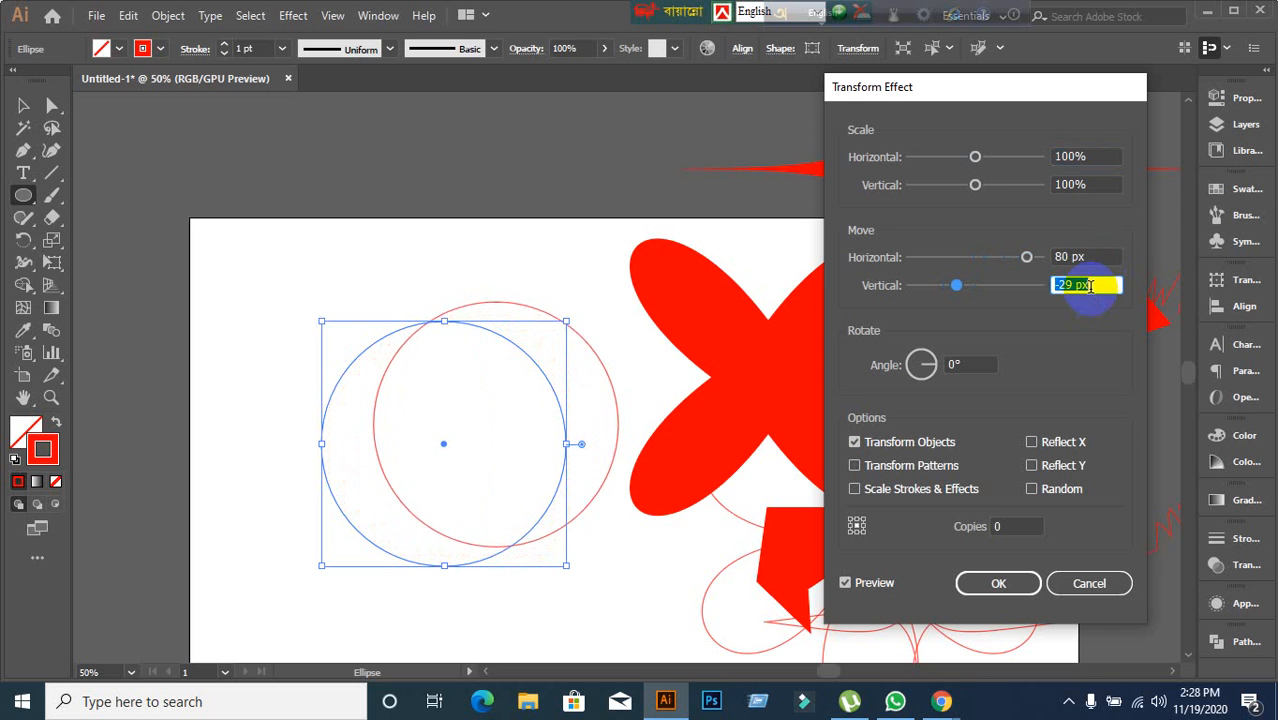
{"action": "scroll", "coordinate": [1090, 286], "scroll_direction": "up", "scroll_amount": 20}
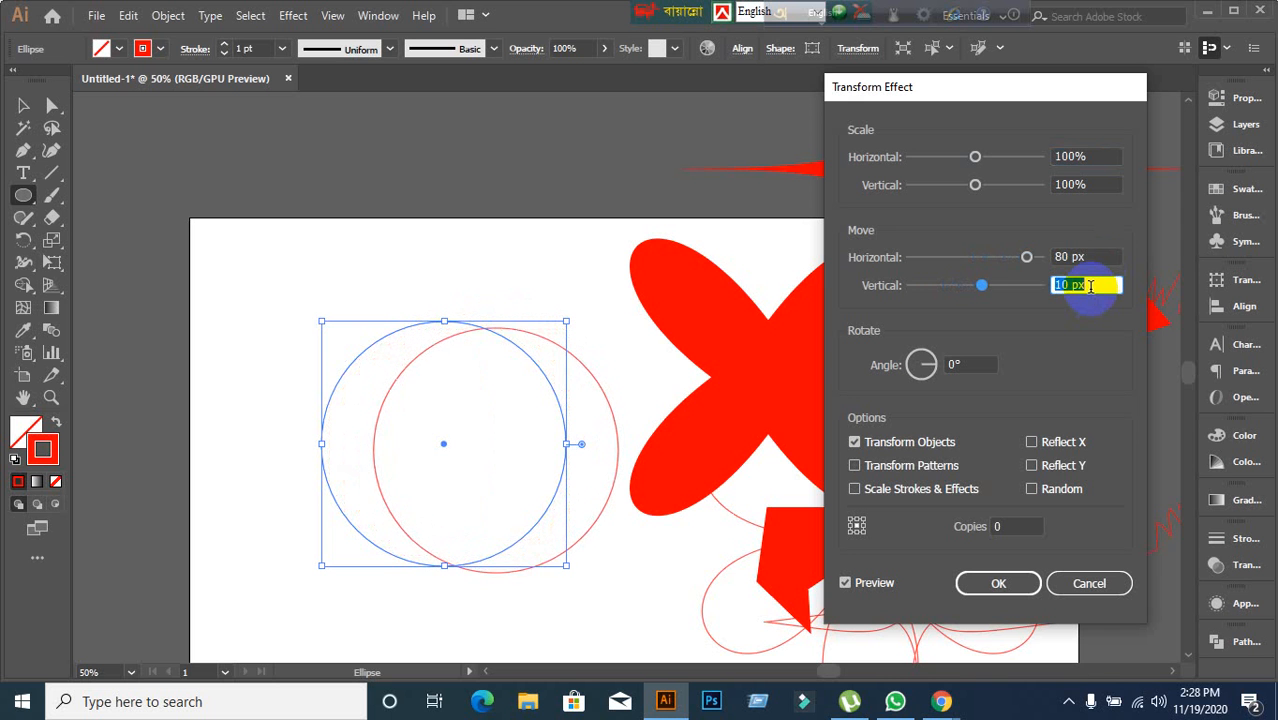
{"action": "scroll", "coordinate": [1090, 286], "scroll_direction": "up", "scroll_amount": 20}
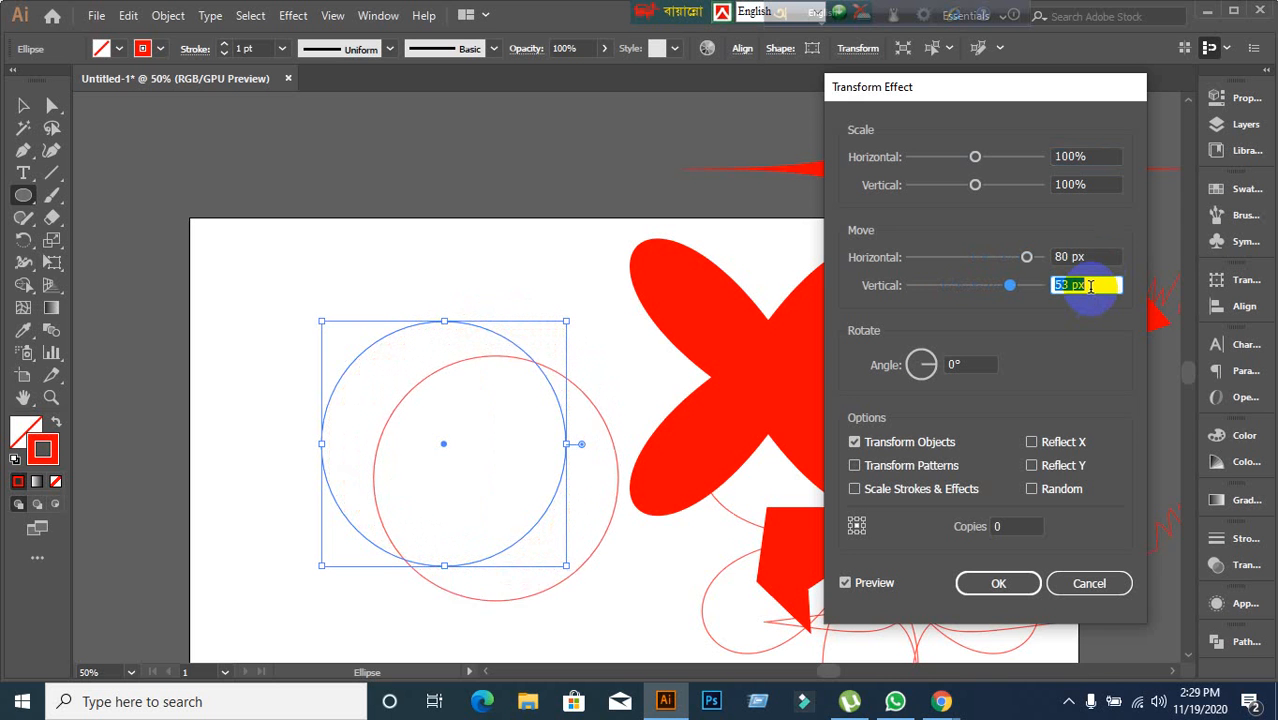
{"action": "scroll", "coordinate": [1090, 286], "scroll_direction": "up", "scroll_amount": 20}
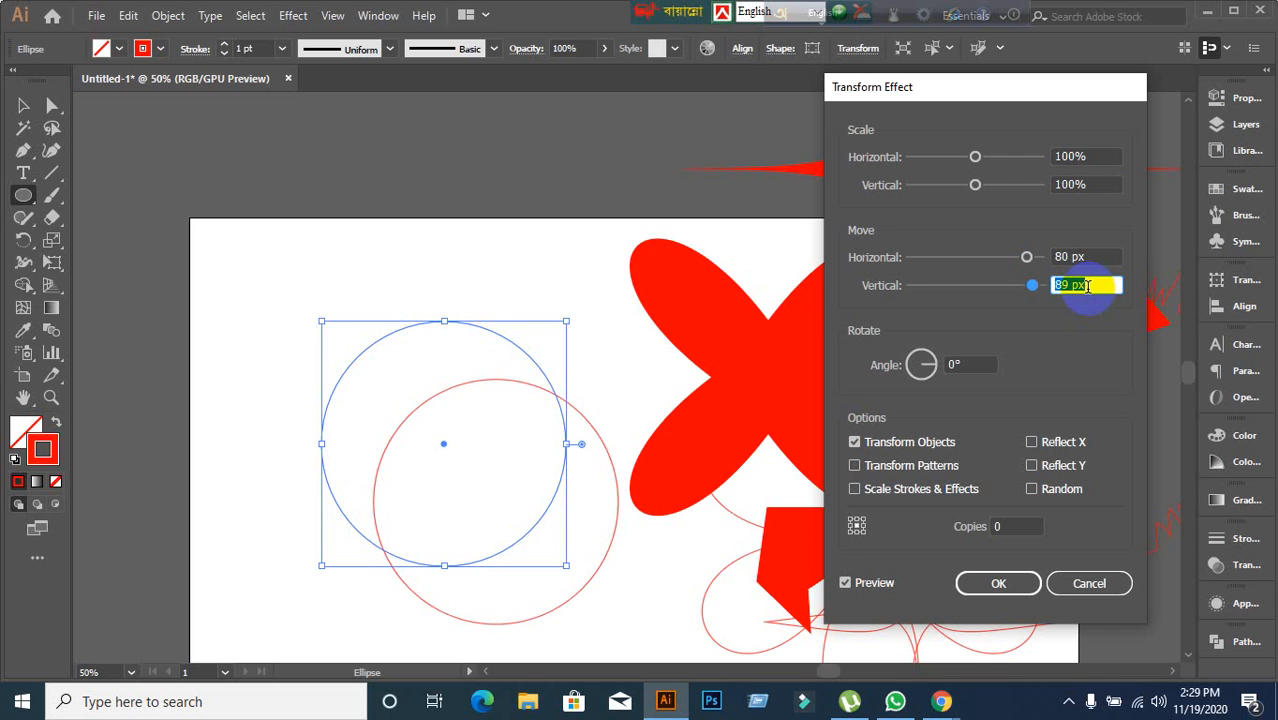
{"action": "left_click", "coordinate": [1018, 587]}
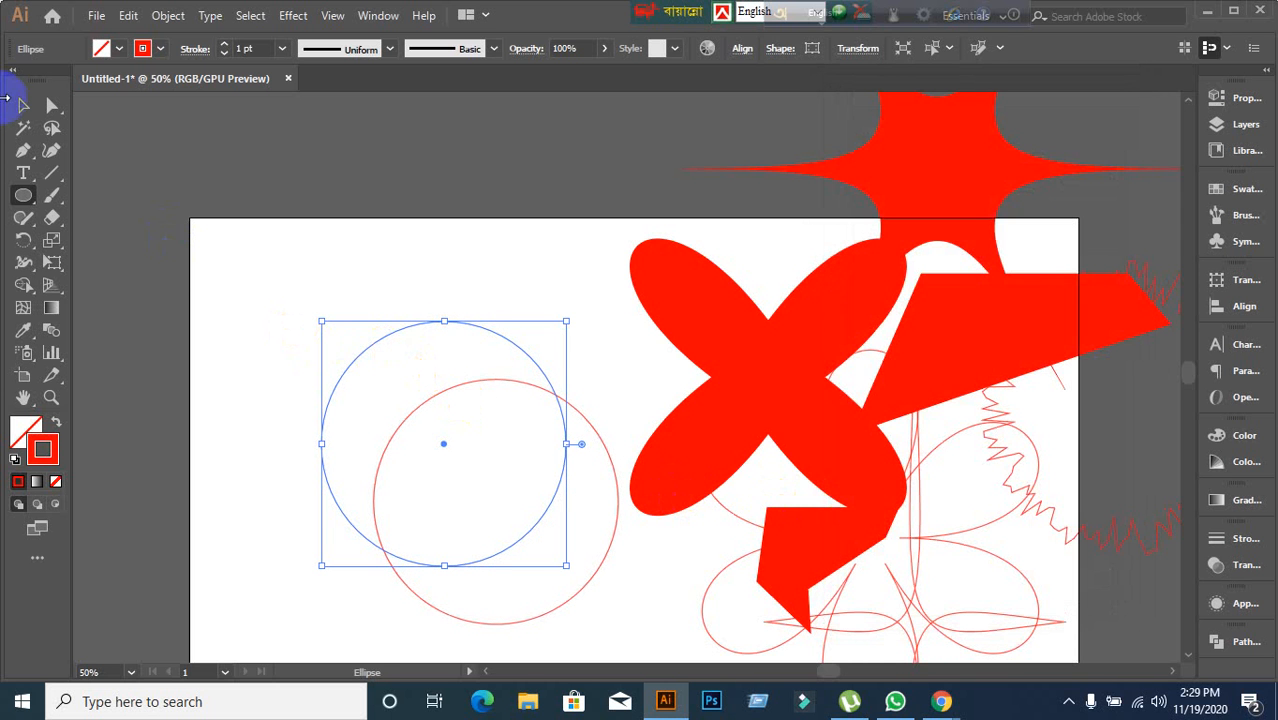
Move the transformed circle up off the artboard's top edge with the Selection tool.
{"action": "left_click", "coordinate": [25, 107]}
{"action": "left_click_drag", "start_coordinate": [246, 283], "coordinate": [558, 474]}
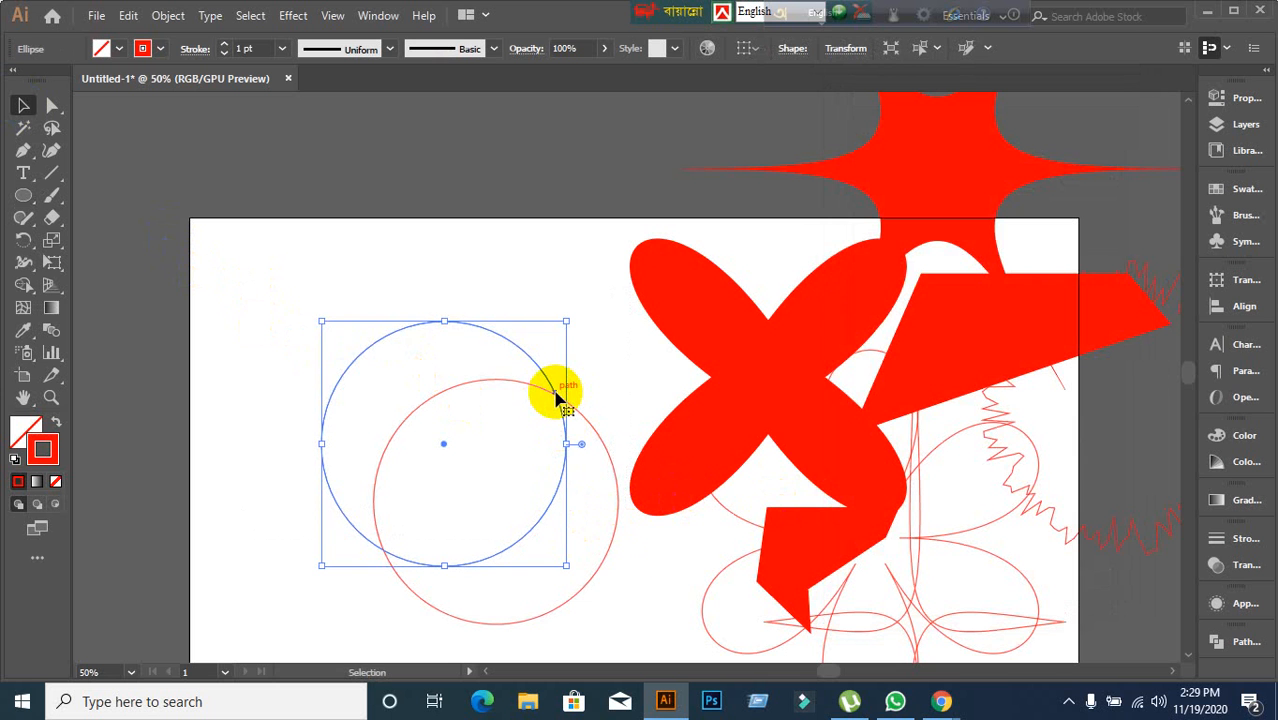
{"action": "left_click_drag", "start_coordinate": [557, 397], "coordinate": [643, 240]}
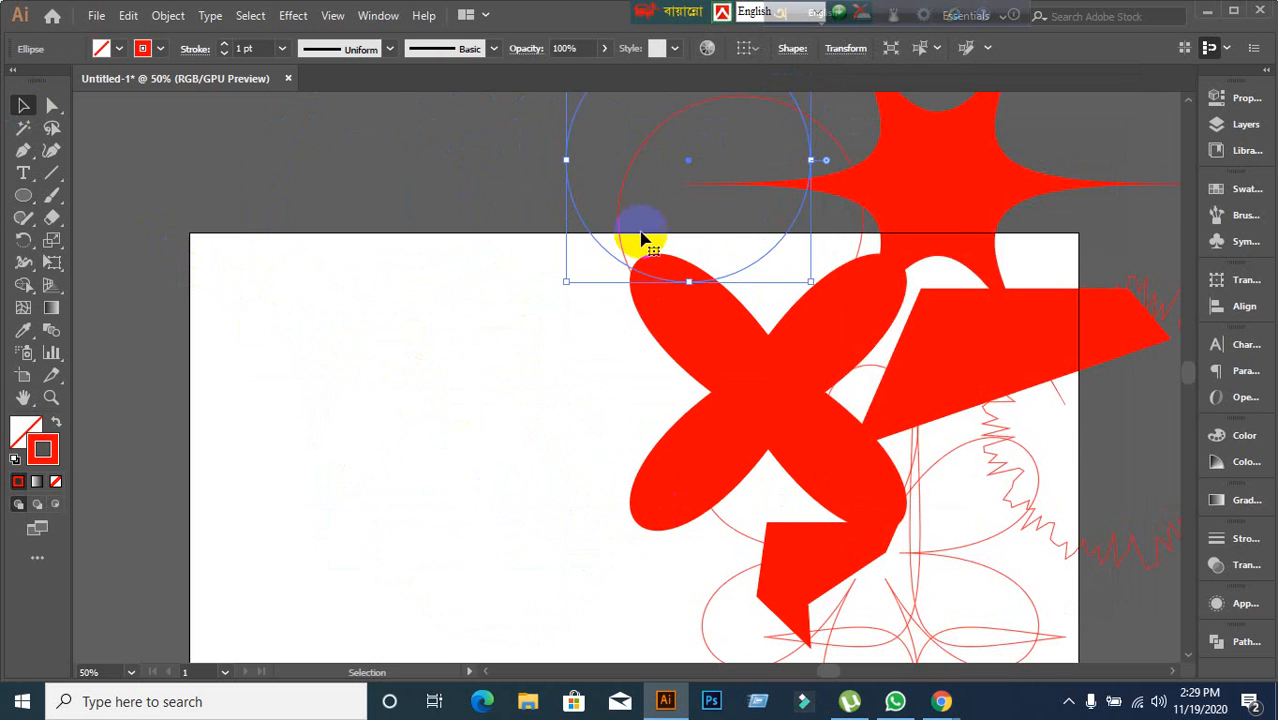
{"action": "left_click", "coordinate": [451, 346]}
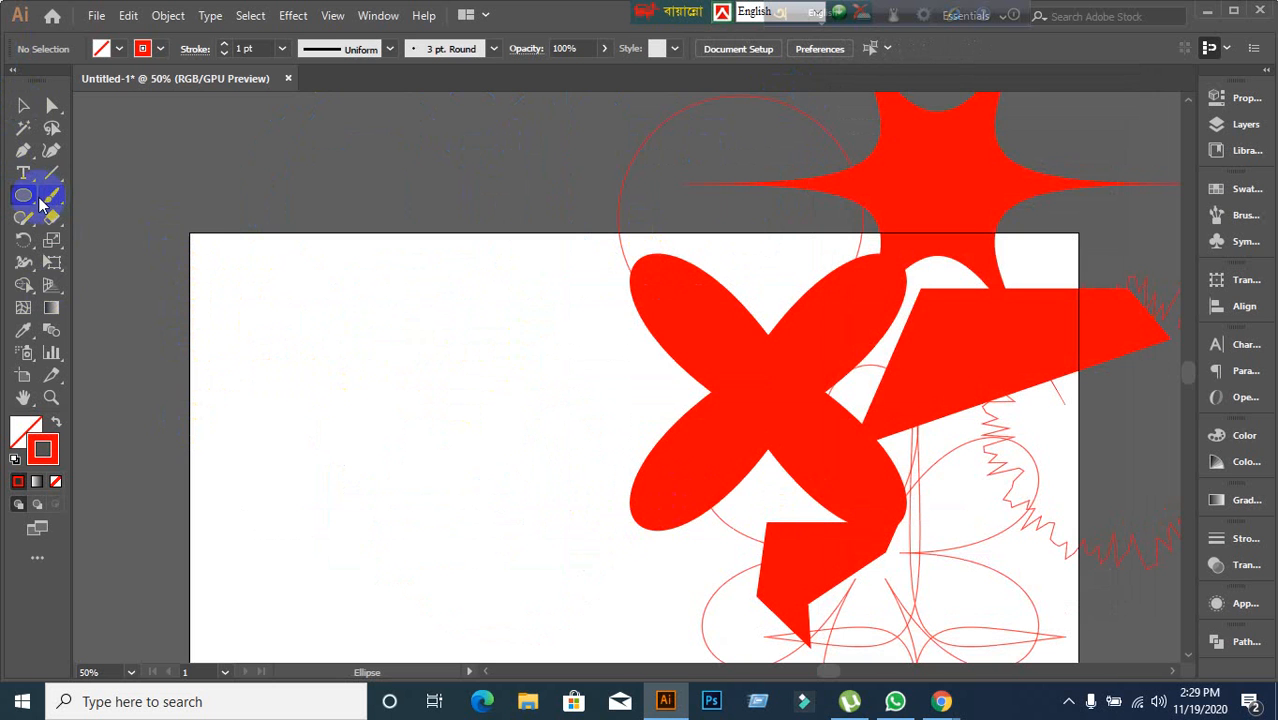
Draw a tall ellipse on the left of the artboard and open the Transform effect, then cancel it.
{"action": "left_click_drag", "start_coordinate": [31, 203], "coordinate": [77, 239]}
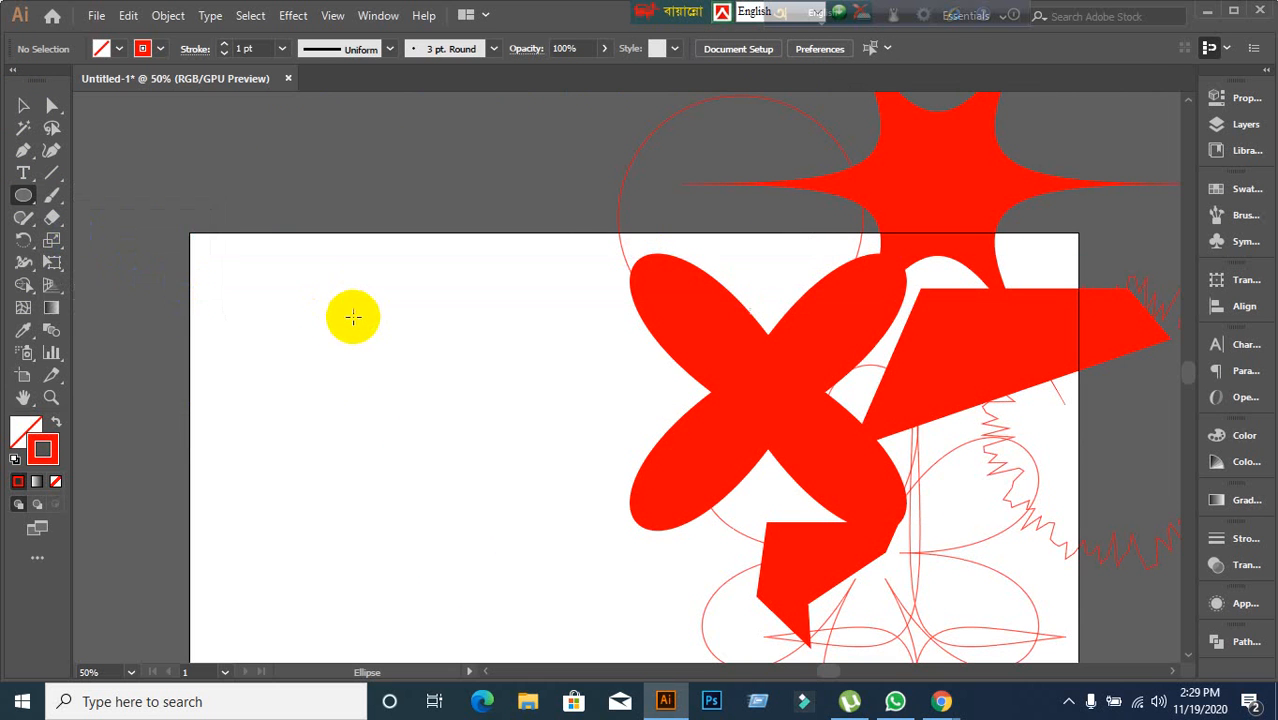
{"action": "mouse_move", "coordinate": [324, 306]}
{"action": "left_mouse_down"}
{"action": "mouse_move", "coordinate": [374, 362]}
{"action": "mouse_move", "coordinate": [442, 562]}
{"action": "mouse_move", "coordinate": [448, 526]}
{"action": "left_mouse_up"}
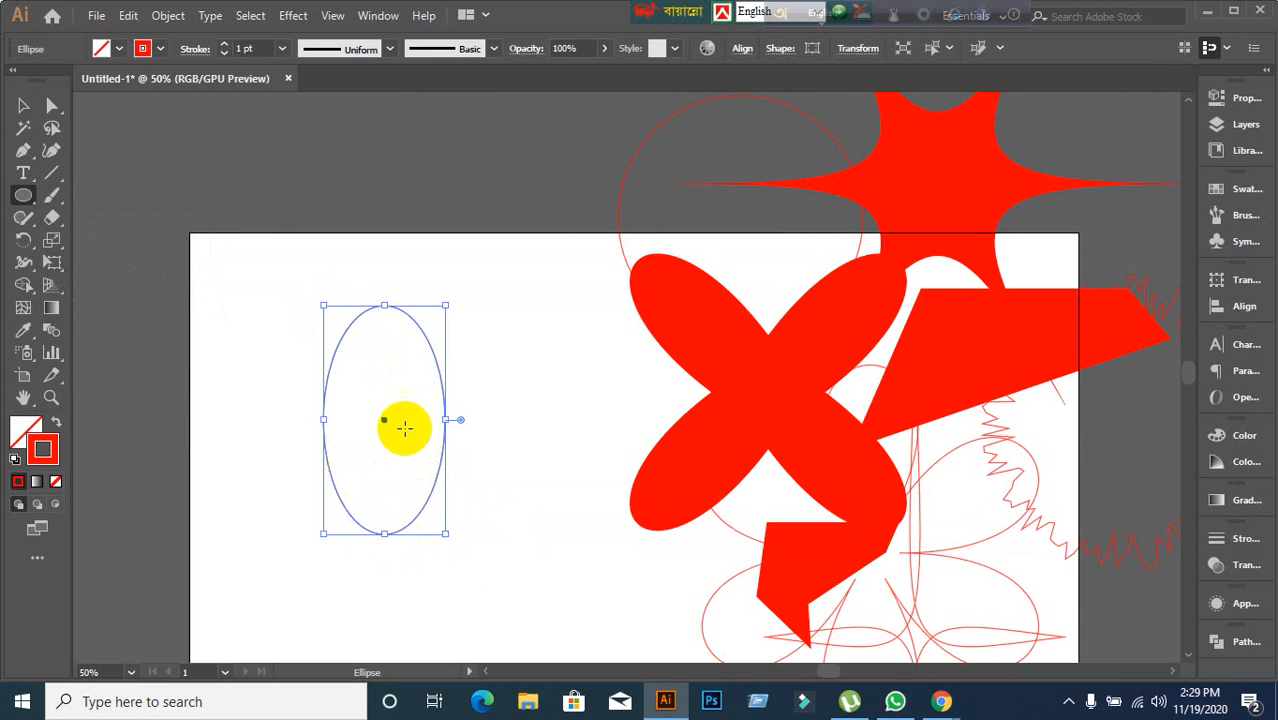
{"action": "left_click", "coordinate": [295, 15]}
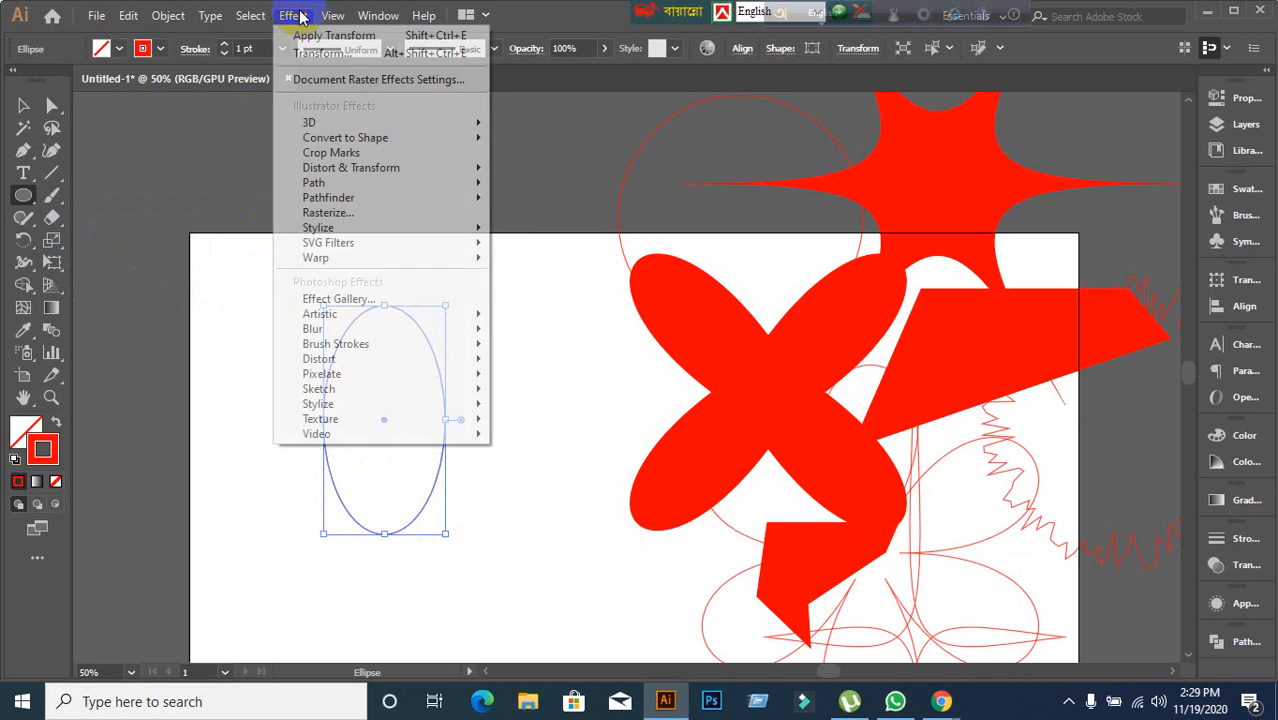
{"action": "mouse_move", "coordinate": [367, 168]}
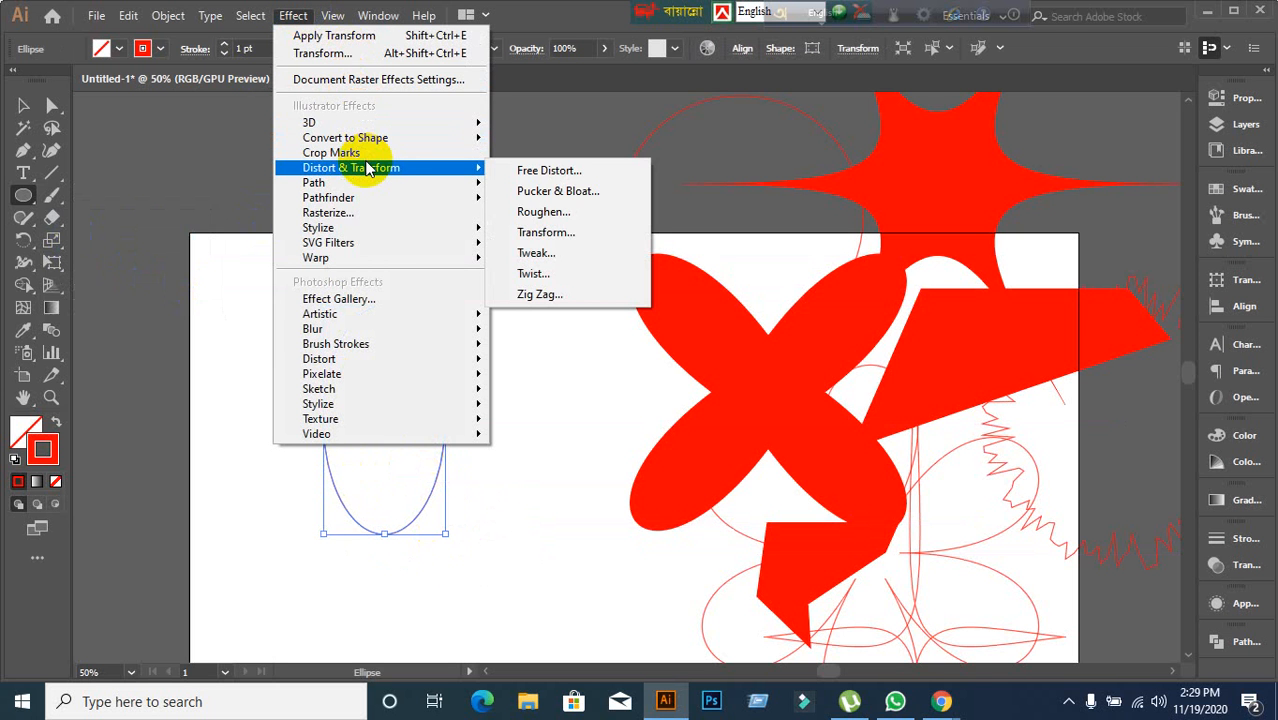
{"action": "left_click", "coordinate": [596, 230]}
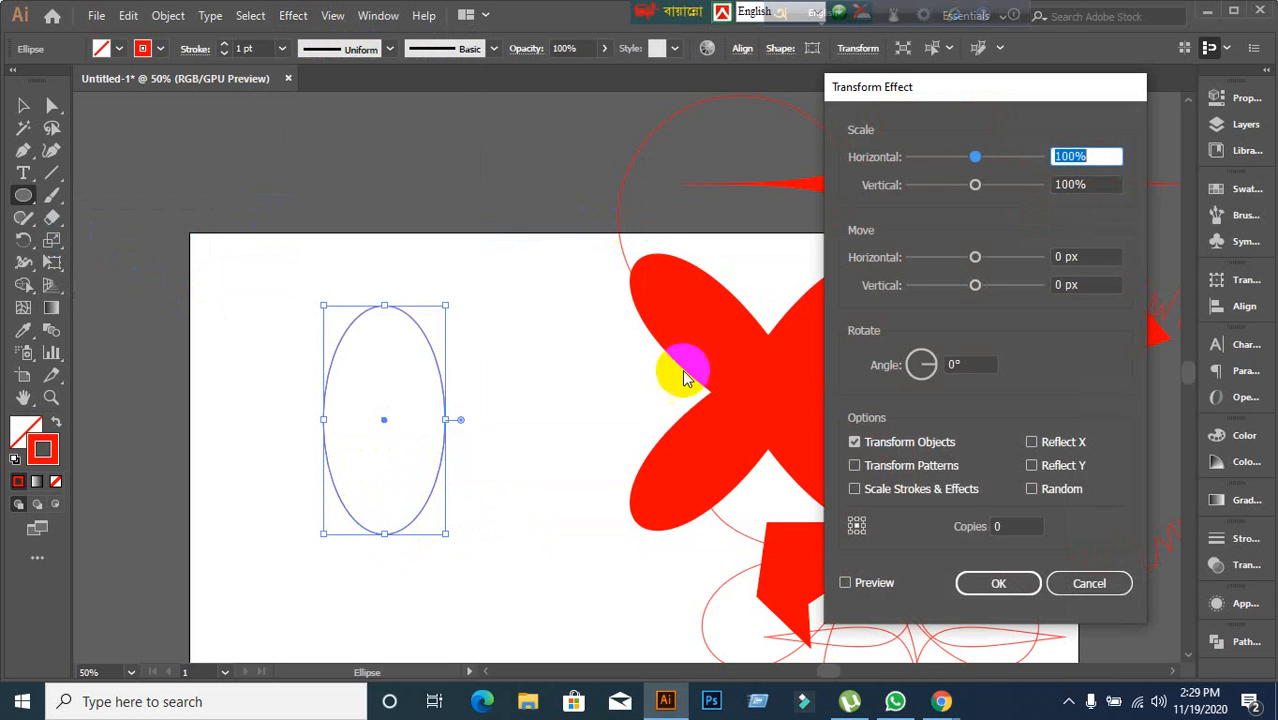
{"action": "left_click", "coordinate": [1080, 584]}
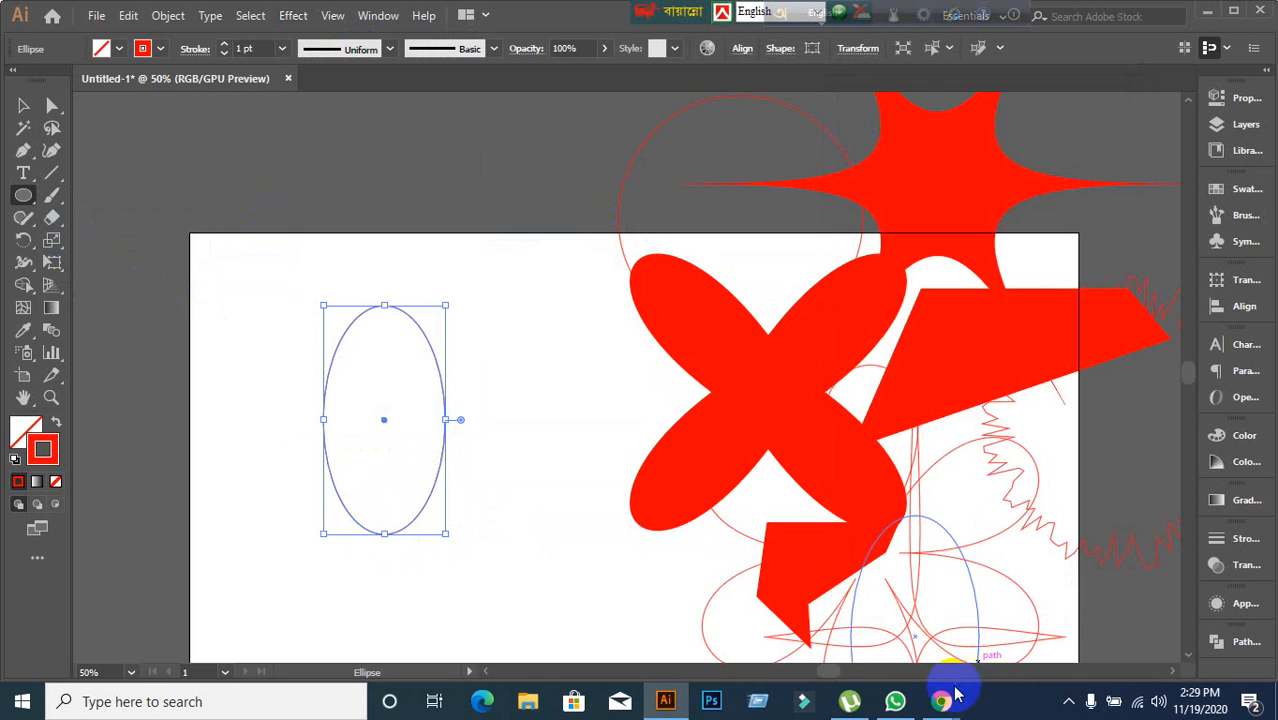
{"action": "left_click", "coordinate": [827, 634]}
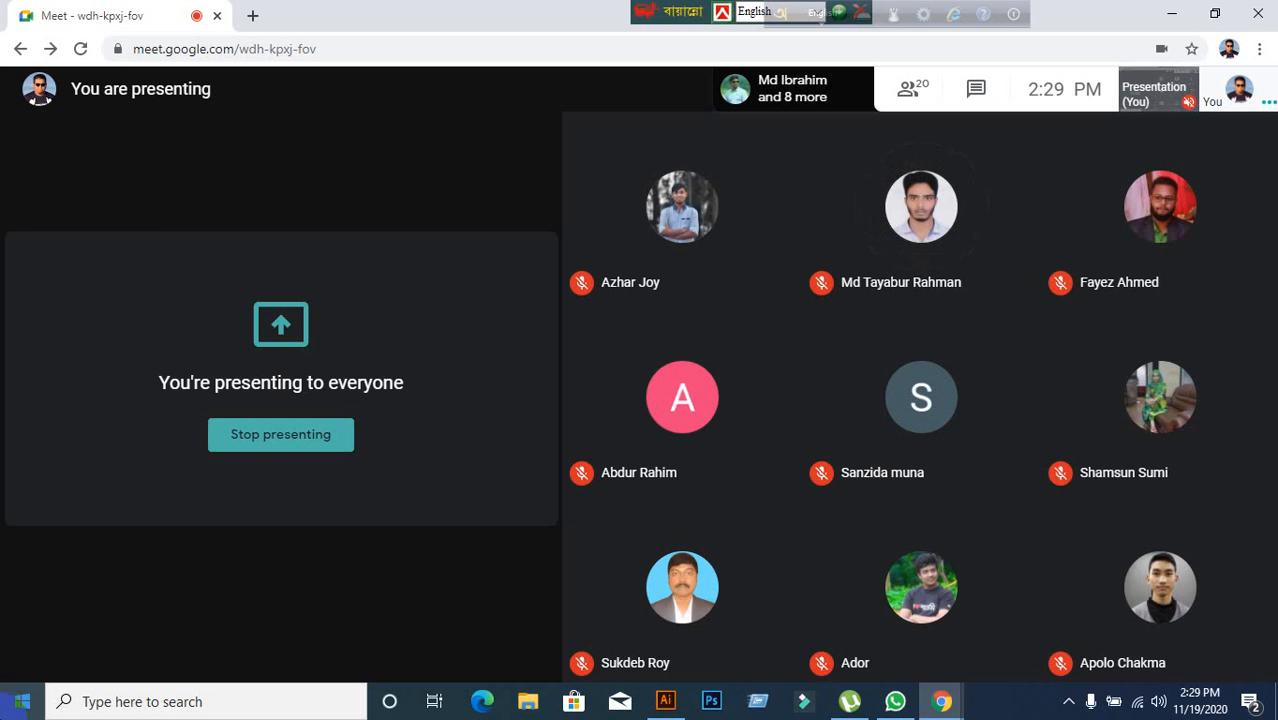
{"action": "left_click", "coordinate": [90, 635]}
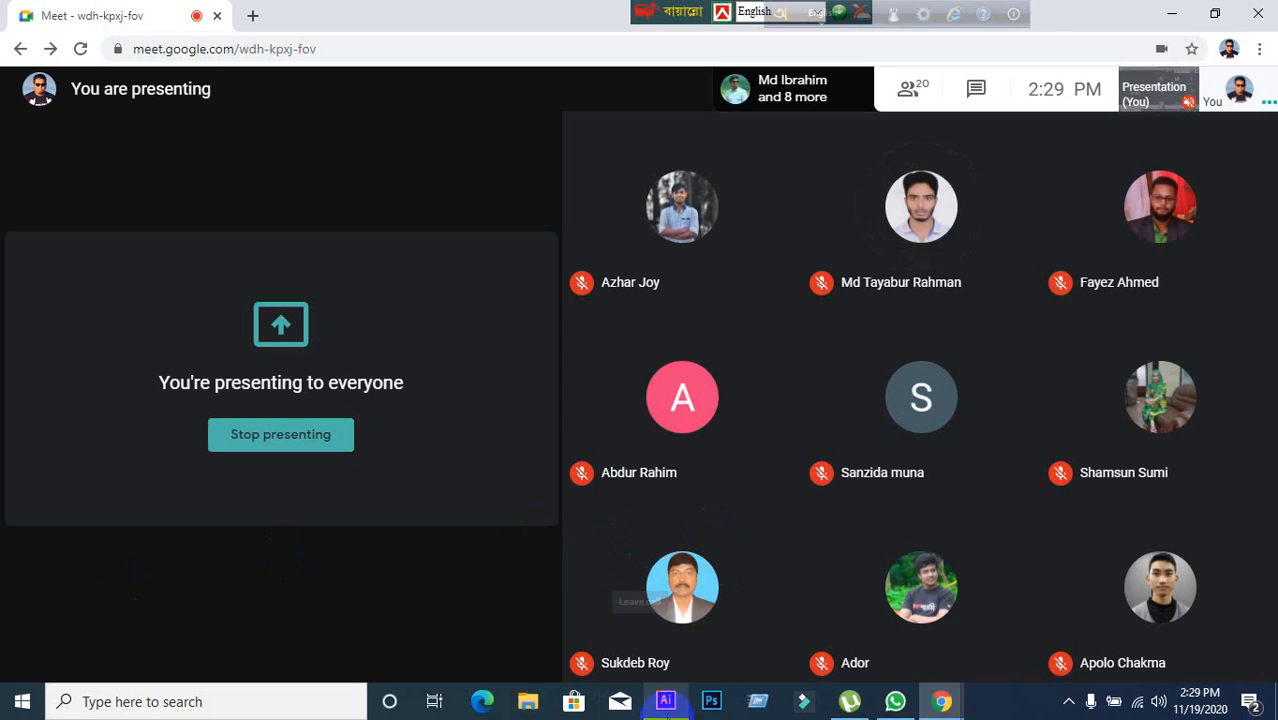
{"action": "left_click", "coordinate": [668, 703]}
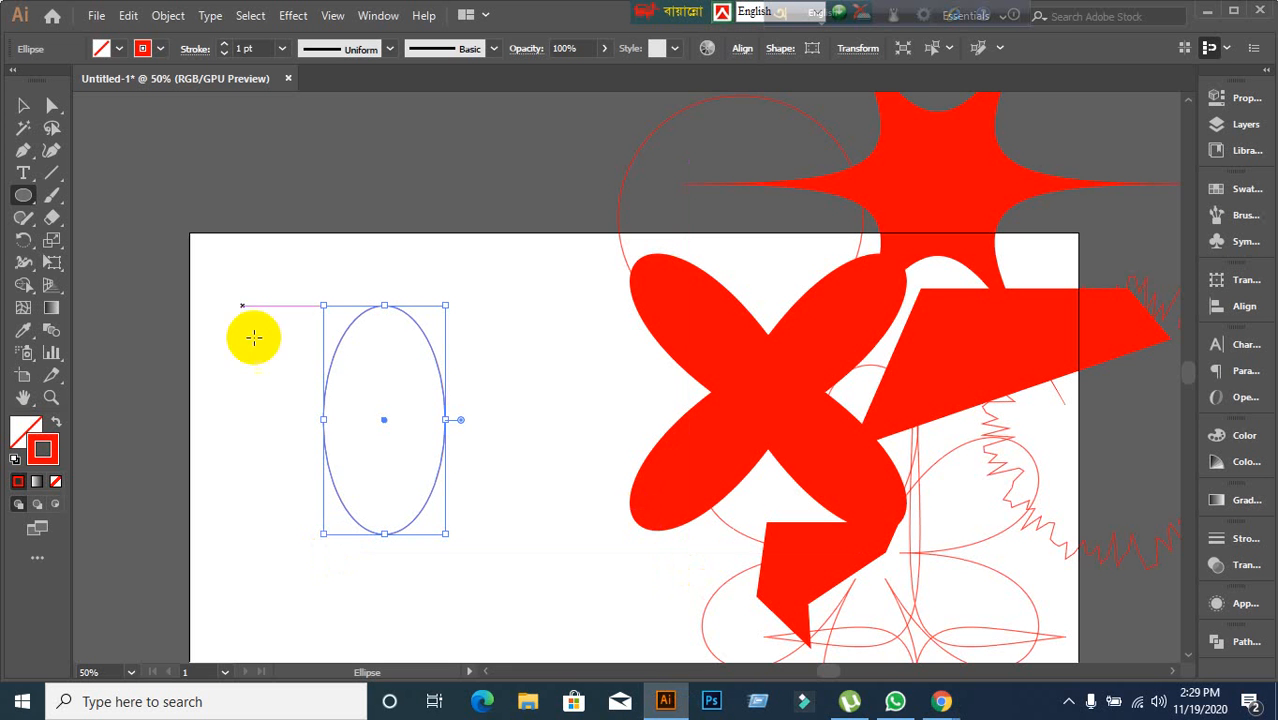
Reopen the Transform effect for the tall ellipse, cancel it, and delete the ellipse.
{"action": "left_click", "coordinate": [305, 18]}
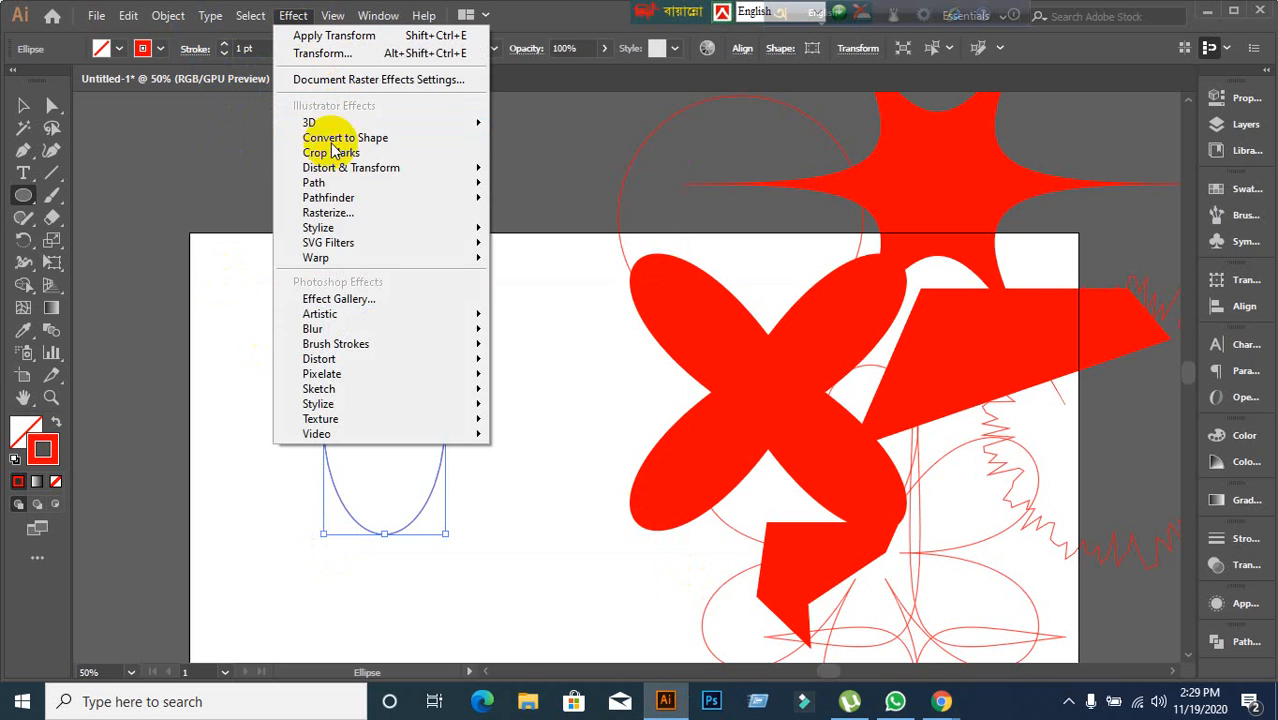
{"action": "mouse_move", "coordinate": [341, 172]}
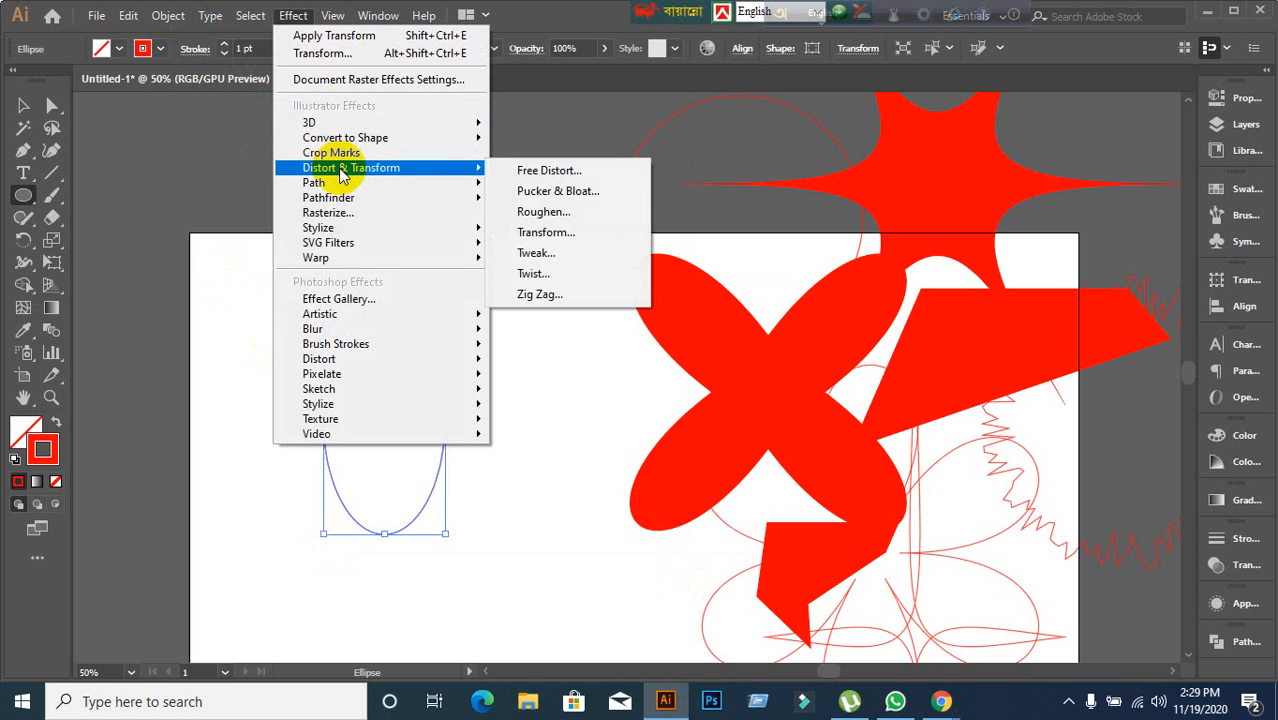
{"action": "left_click", "coordinate": [550, 231]}
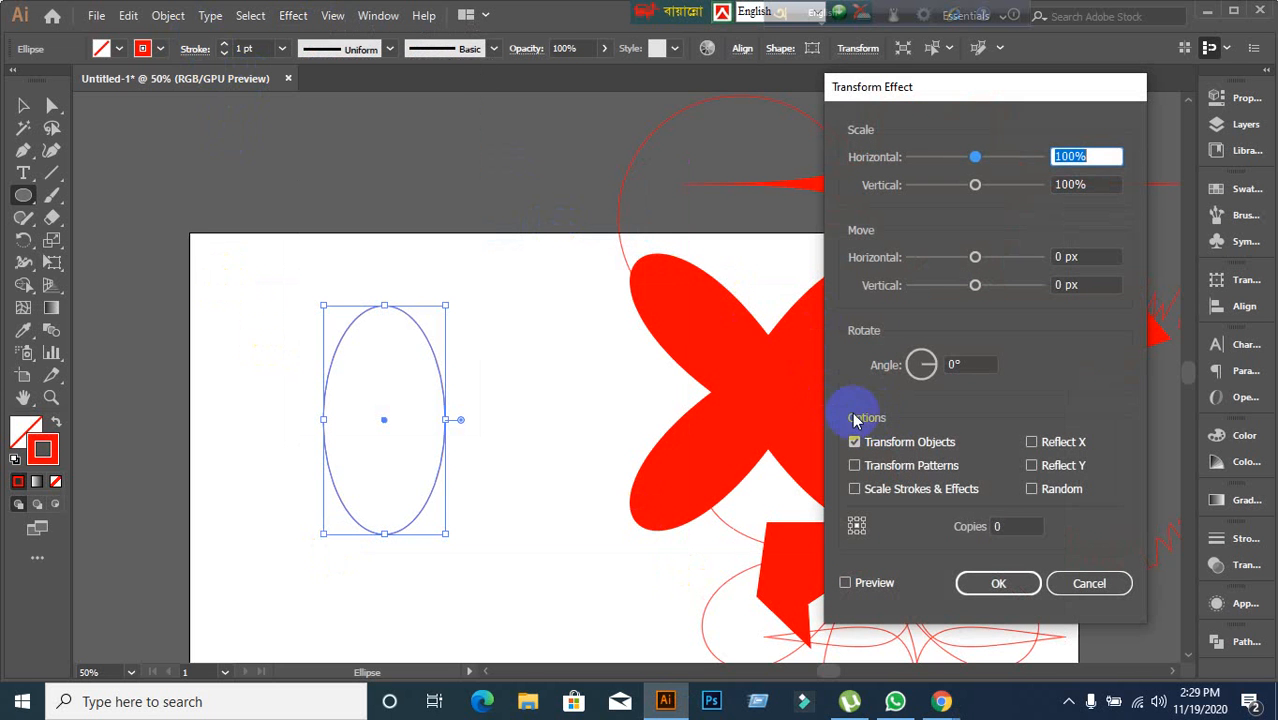
{"action": "left_click", "coordinate": [963, 358]}
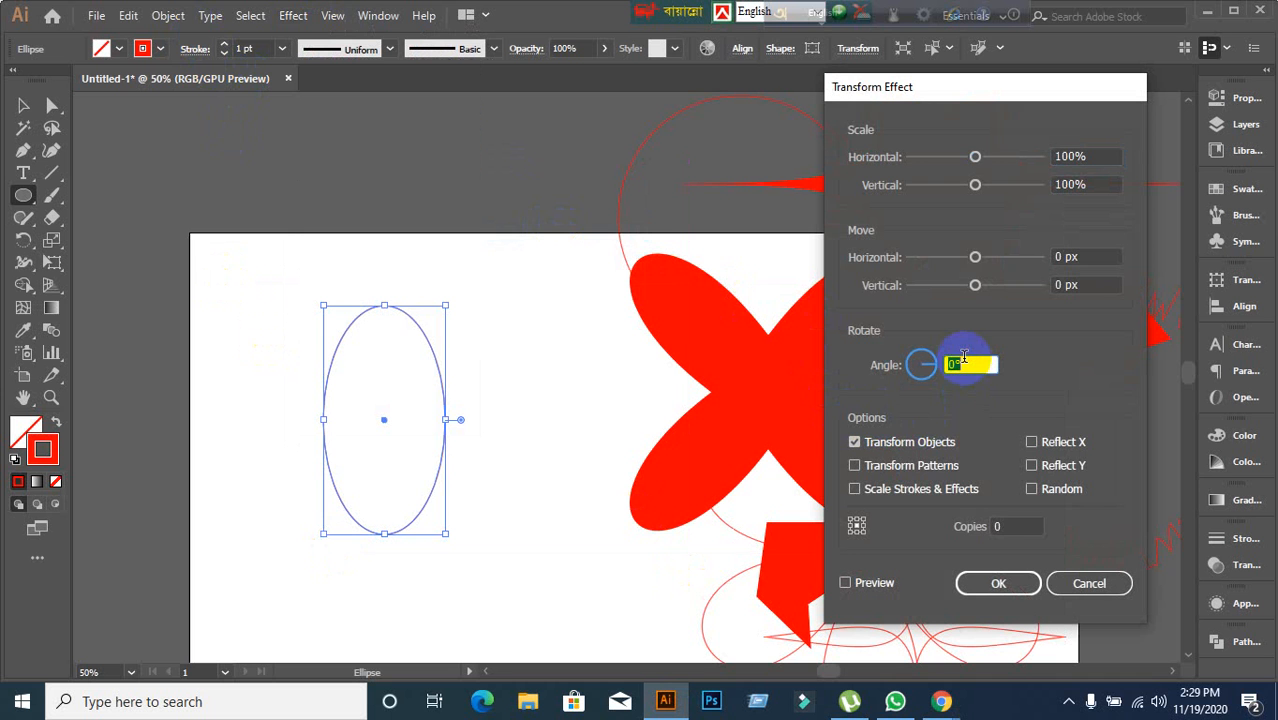
{"action": "left_click", "coordinate": [1017, 527]}
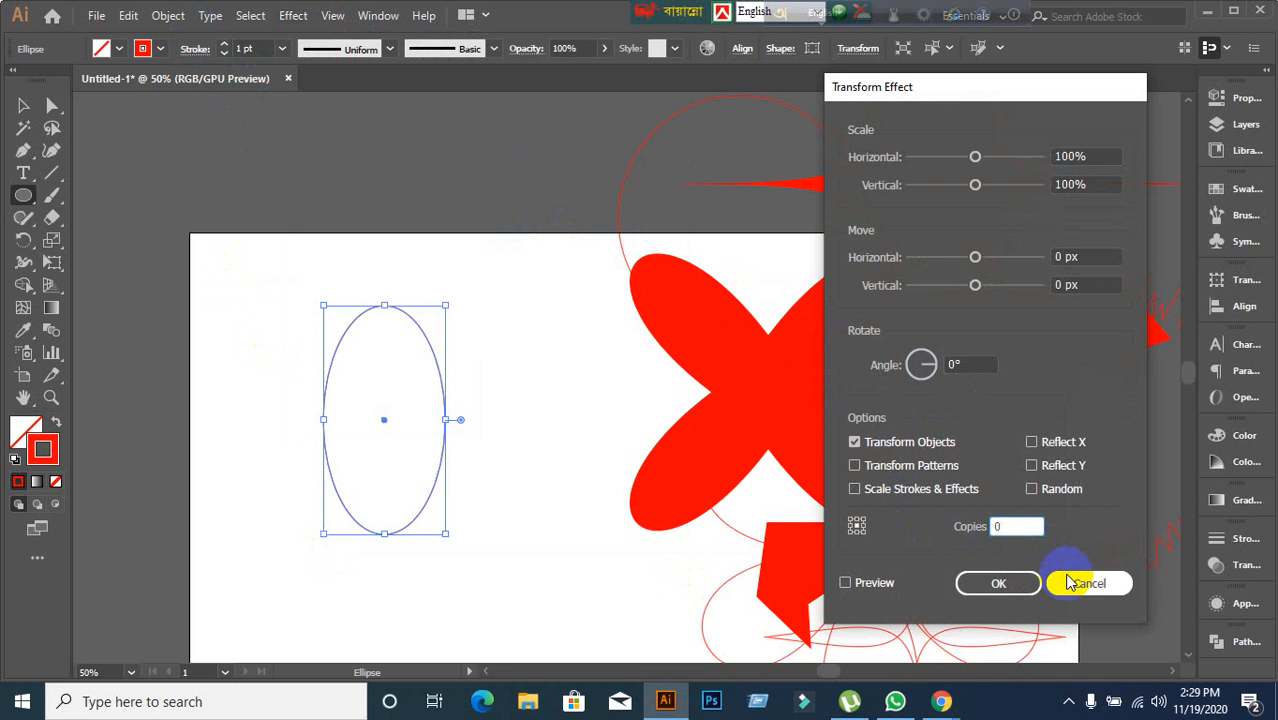
{"action": "left_click", "coordinate": [1072, 582]}
{"action": "left_click", "coordinate": [23, 105]}
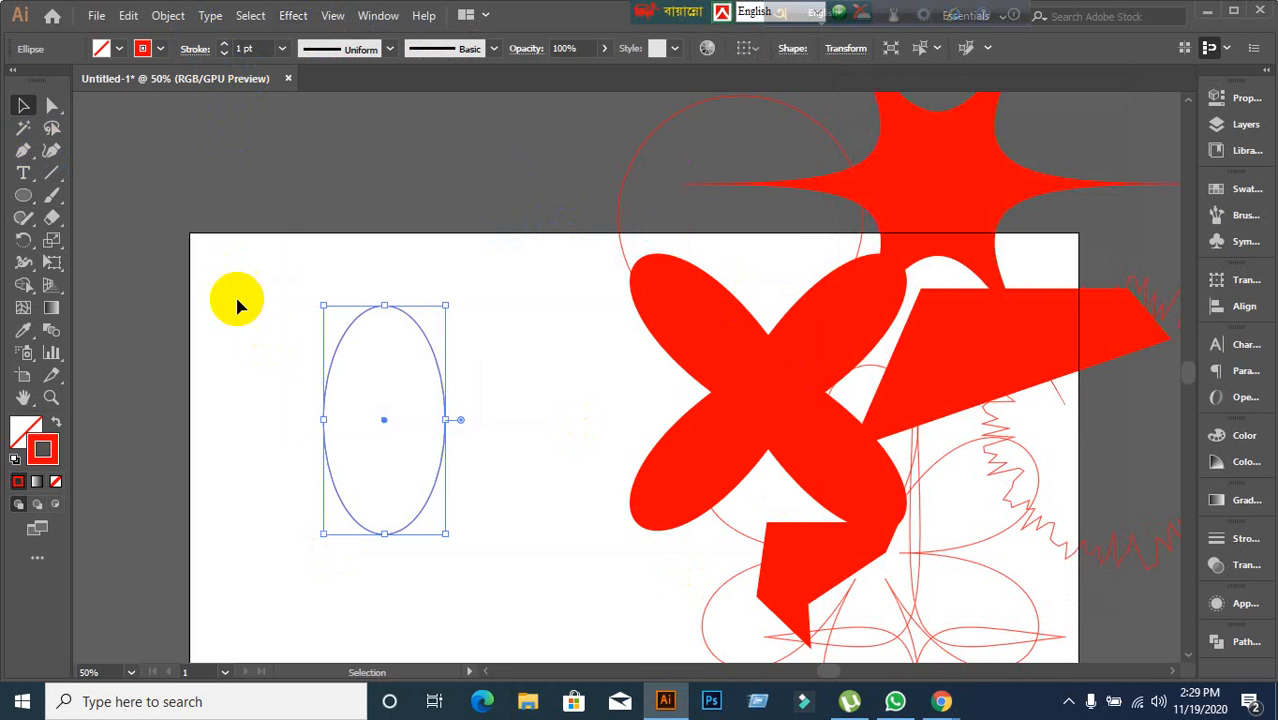
{"action": "key", "text": "Delete"}
Draw a new circle on the left of the artboard and open the Transform effect with preview on.
{"action": "left_click", "coordinate": [23, 195]}
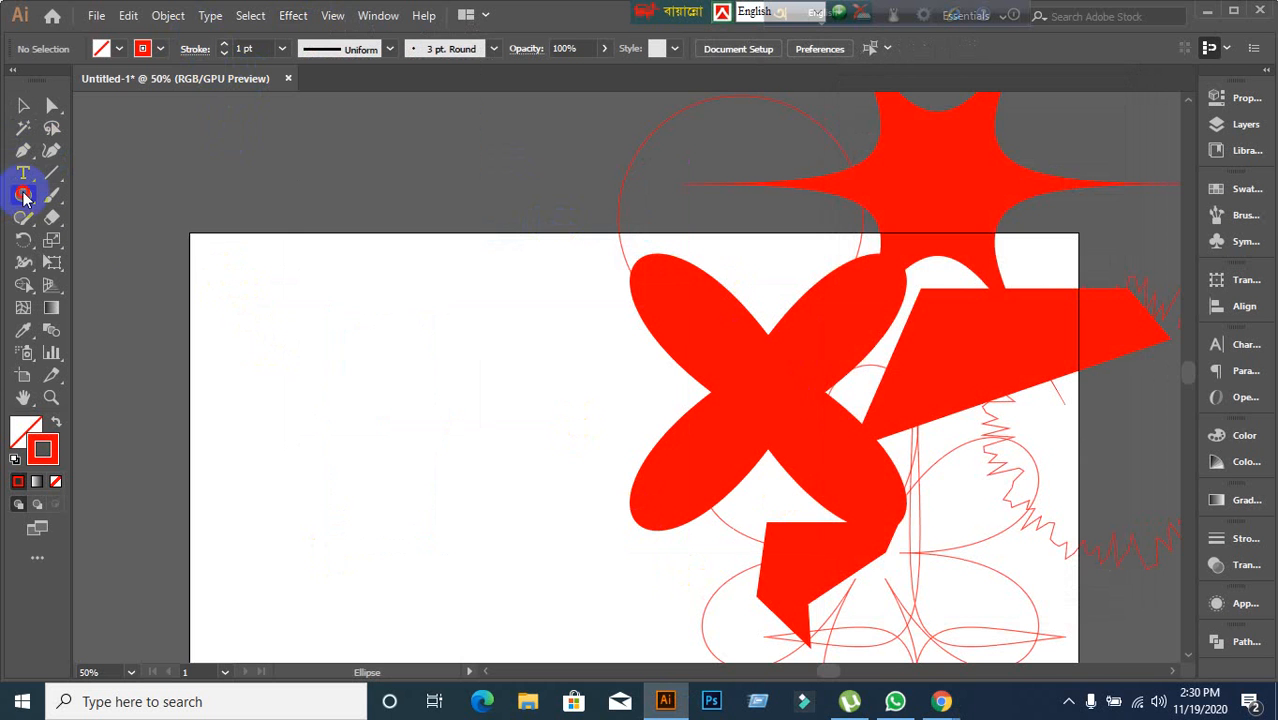
{"action": "mouse_move", "coordinate": [290, 311]}
{"action": "left_mouse_down"}
{"action": "mouse_move", "coordinate": [491, 545]}
{"action": "mouse_move", "coordinate": [532, 552]}
{"action": "left_mouse_up"}
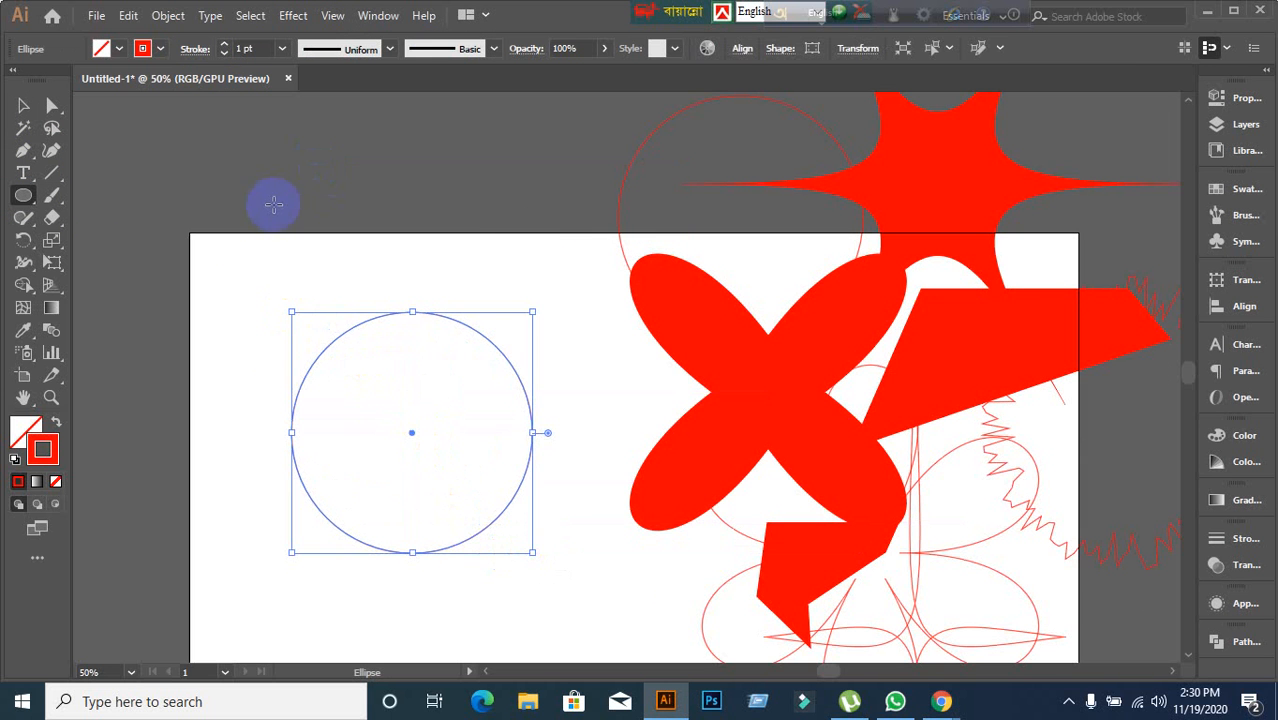
{"action": "left_click", "coordinate": [293, 15]}
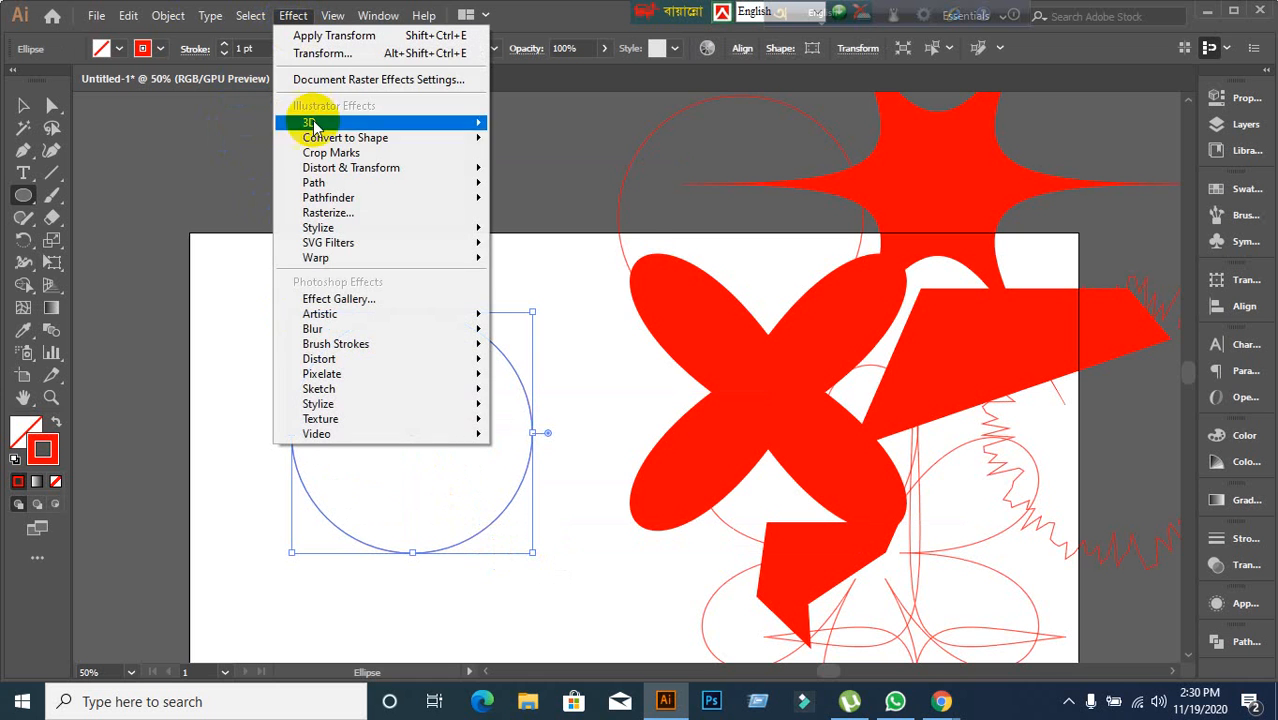
{"action": "mouse_move", "coordinate": [330, 167]}
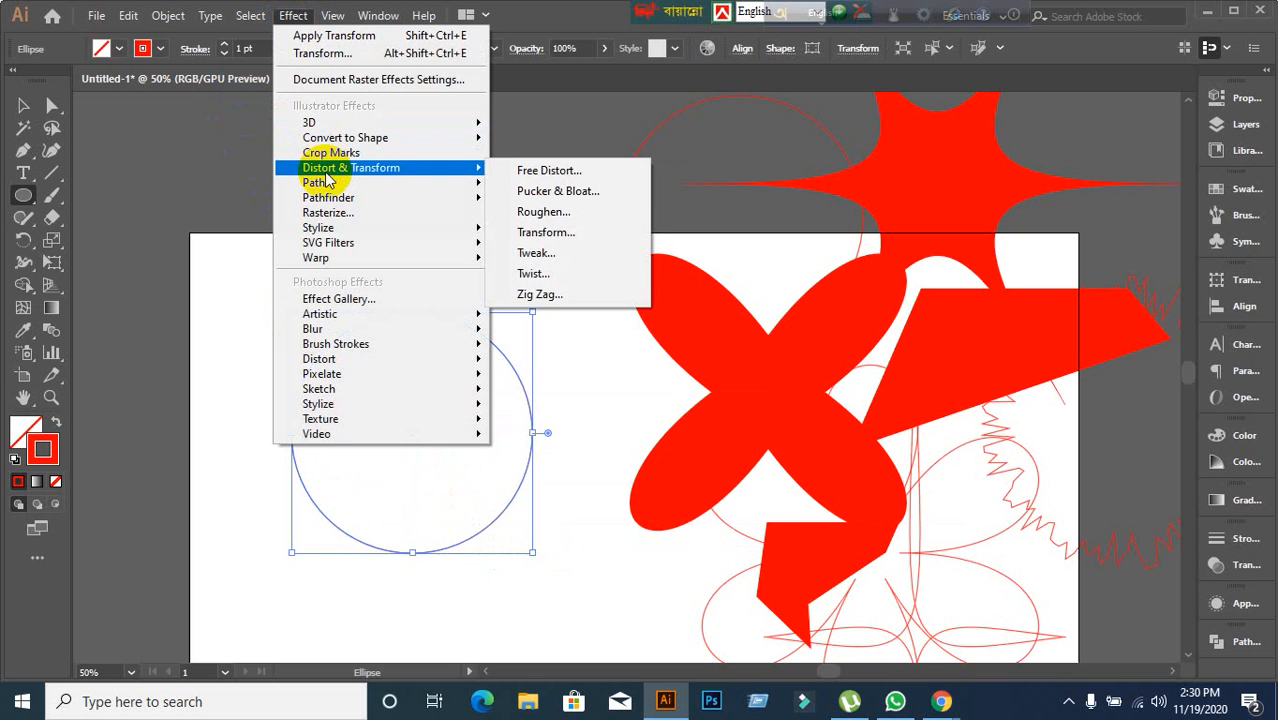
{"action": "left_click", "coordinate": [555, 232]}
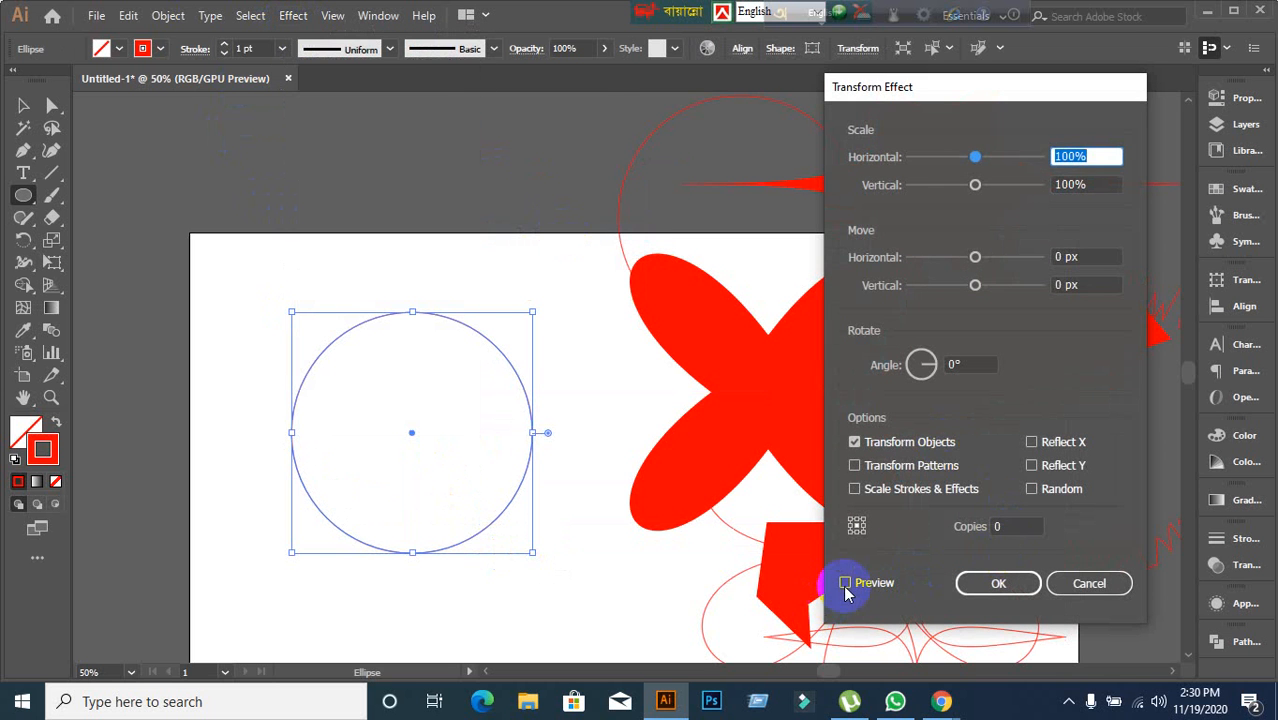
{"action": "left_click", "coordinate": [846, 584]}
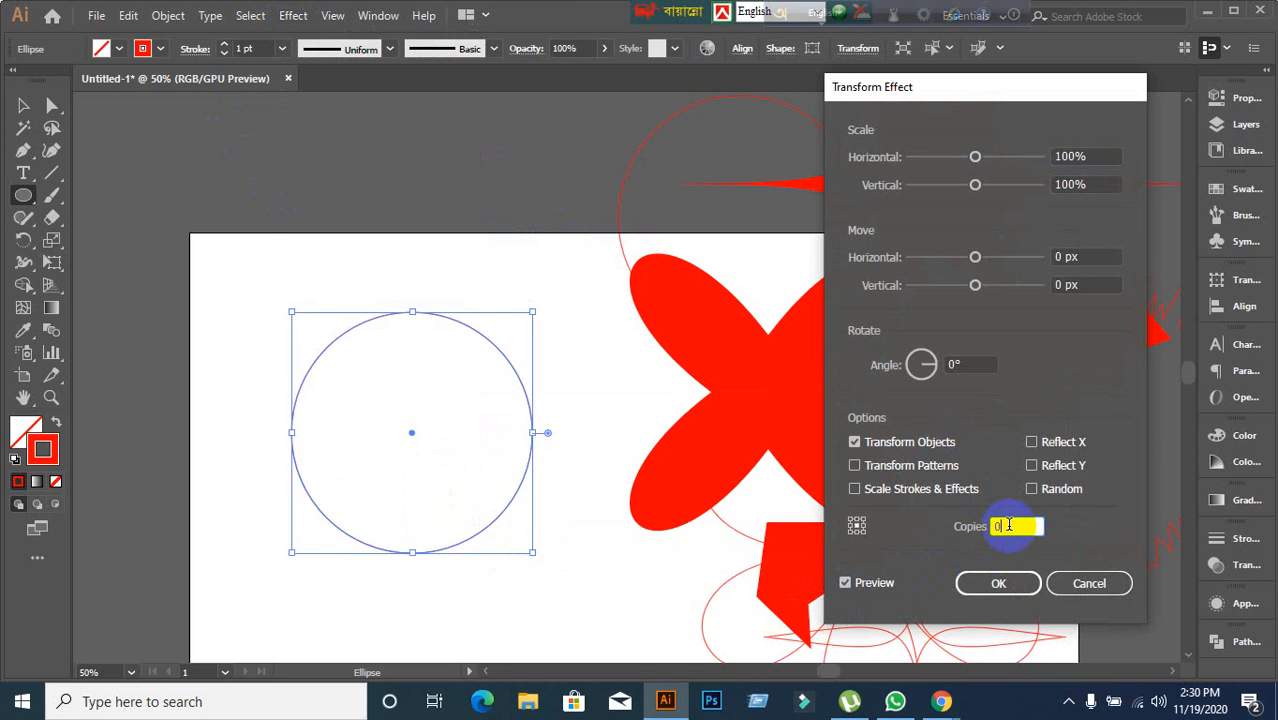
Set the Transform effect's copies to 15 and apply it to the circle.
{"action": "left_click", "coordinate": [1009, 525]}
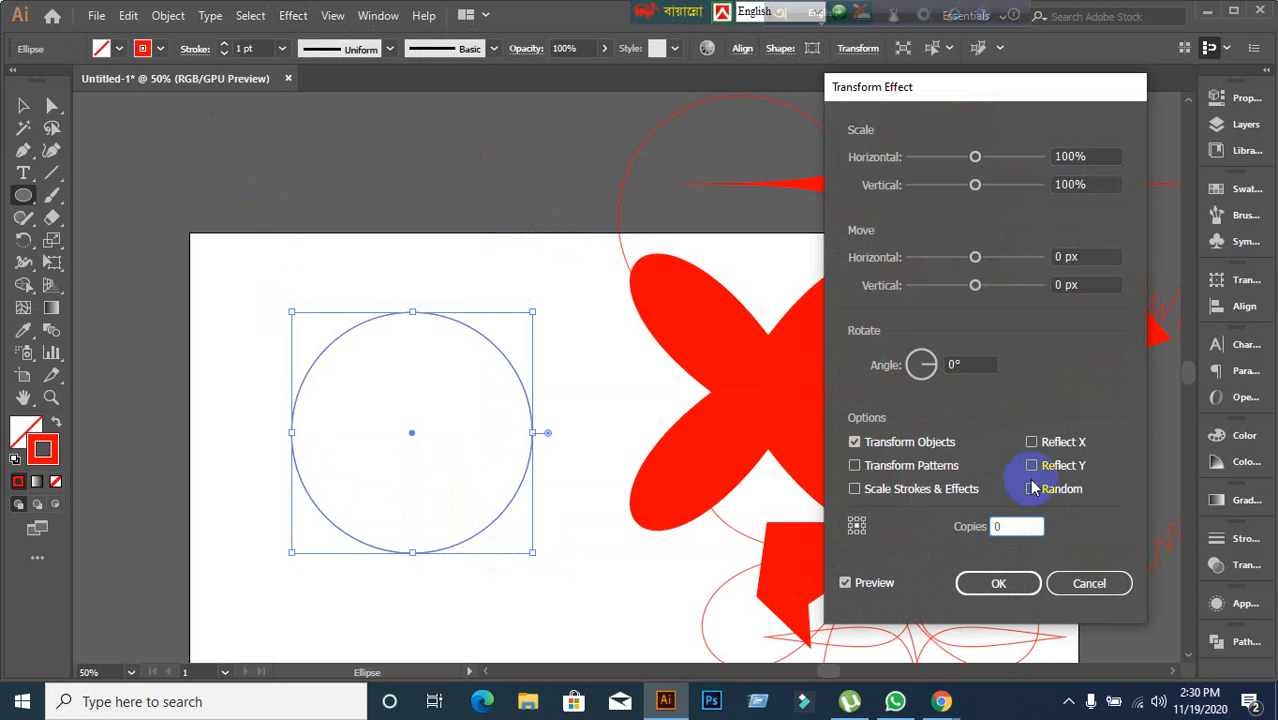
{"action": "left_click", "coordinate": [1006, 528]}
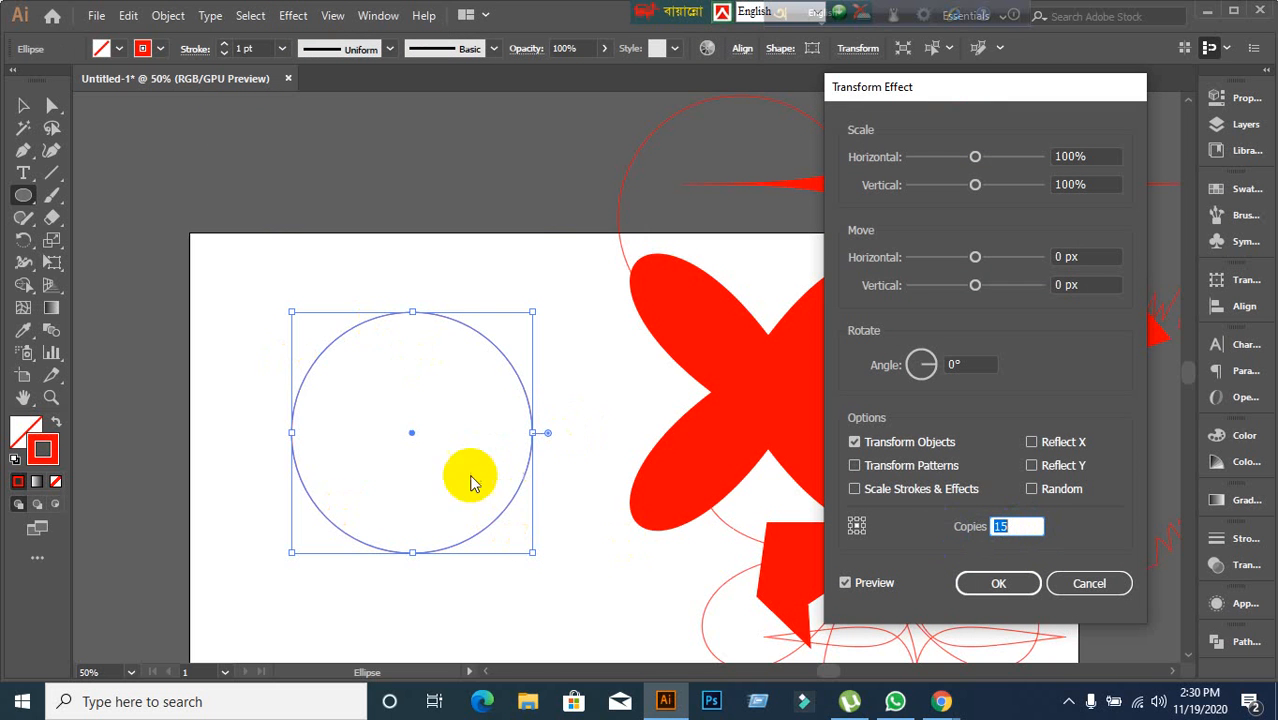
{"action": "left_click", "coordinate": [846, 585]}
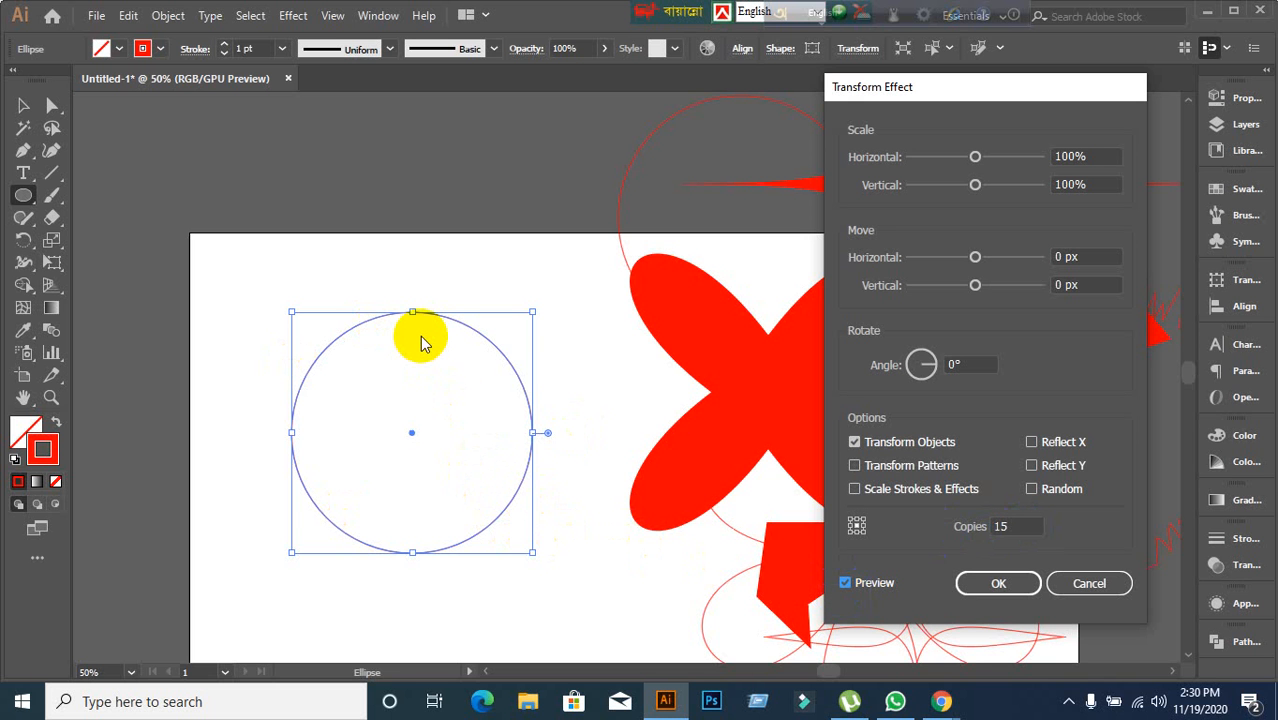
{"action": "left_click", "coordinate": [995, 585]}
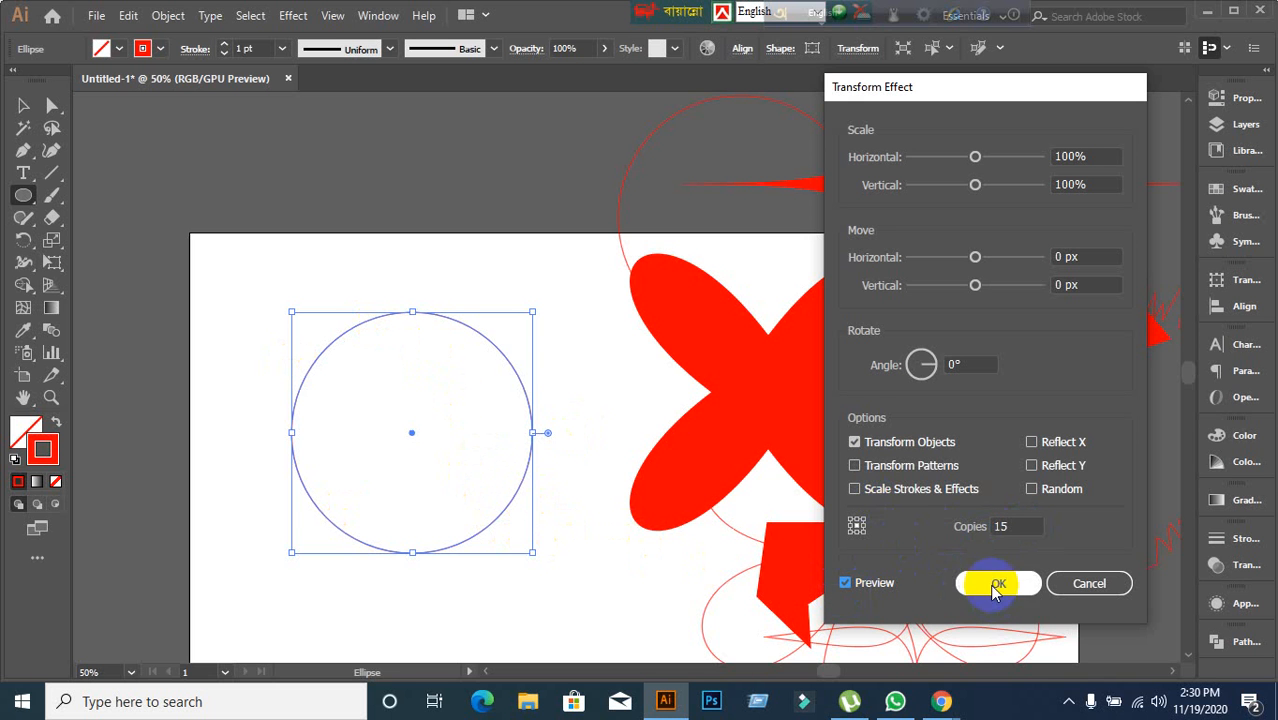
Move the circle up near the artboard's top edge with the Selection tool.
{"action": "left_click", "coordinate": [23, 107]}
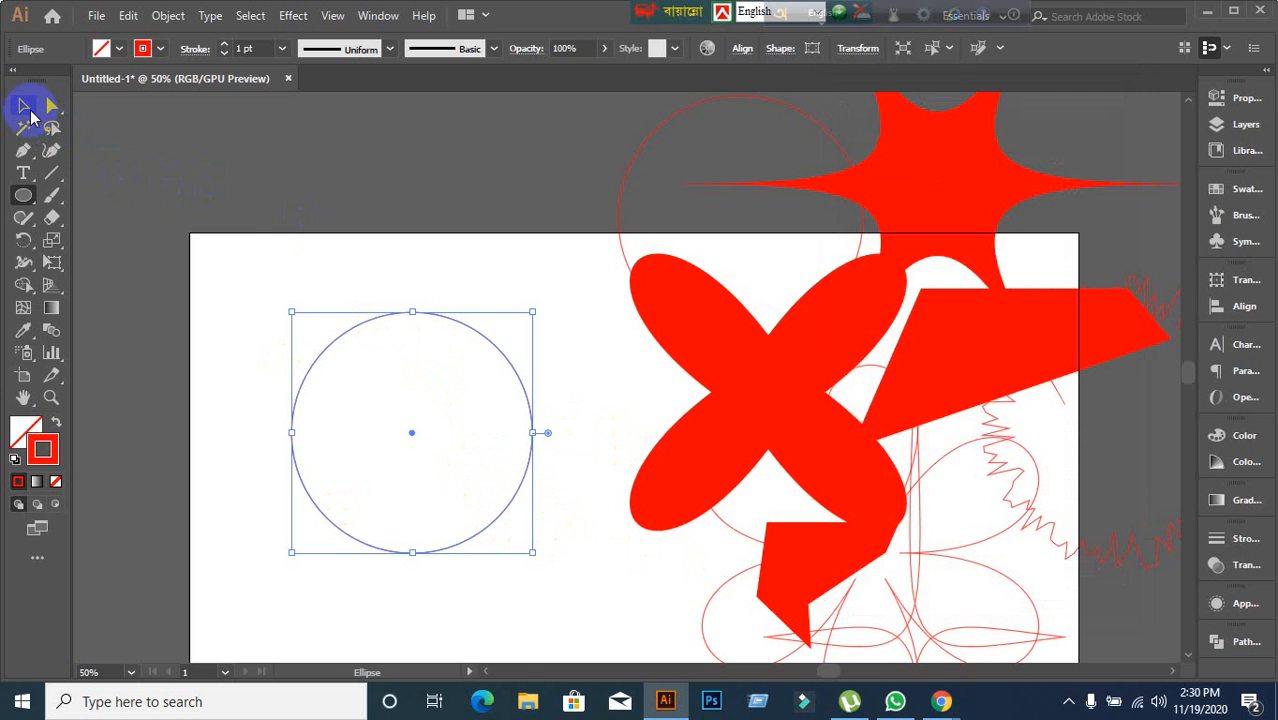
{"action": "left_click", "coordinate": [194, 186]}
{"action": "left_click_drag", "start_coordinate": [419, 320], "coordinate": [453, 176]}
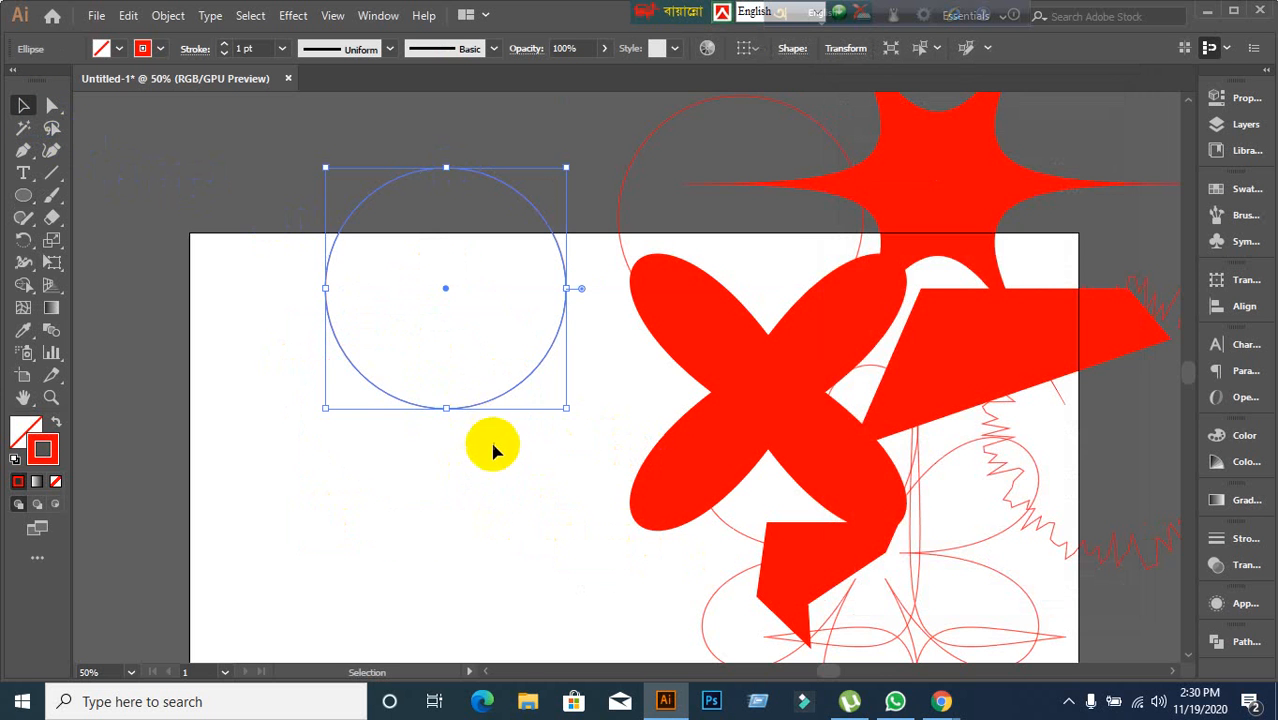
Expand the circle's appearance, then expand the object with fill and stroke enabled.
{"action": "right_click", "coordinate": [480, 401]}
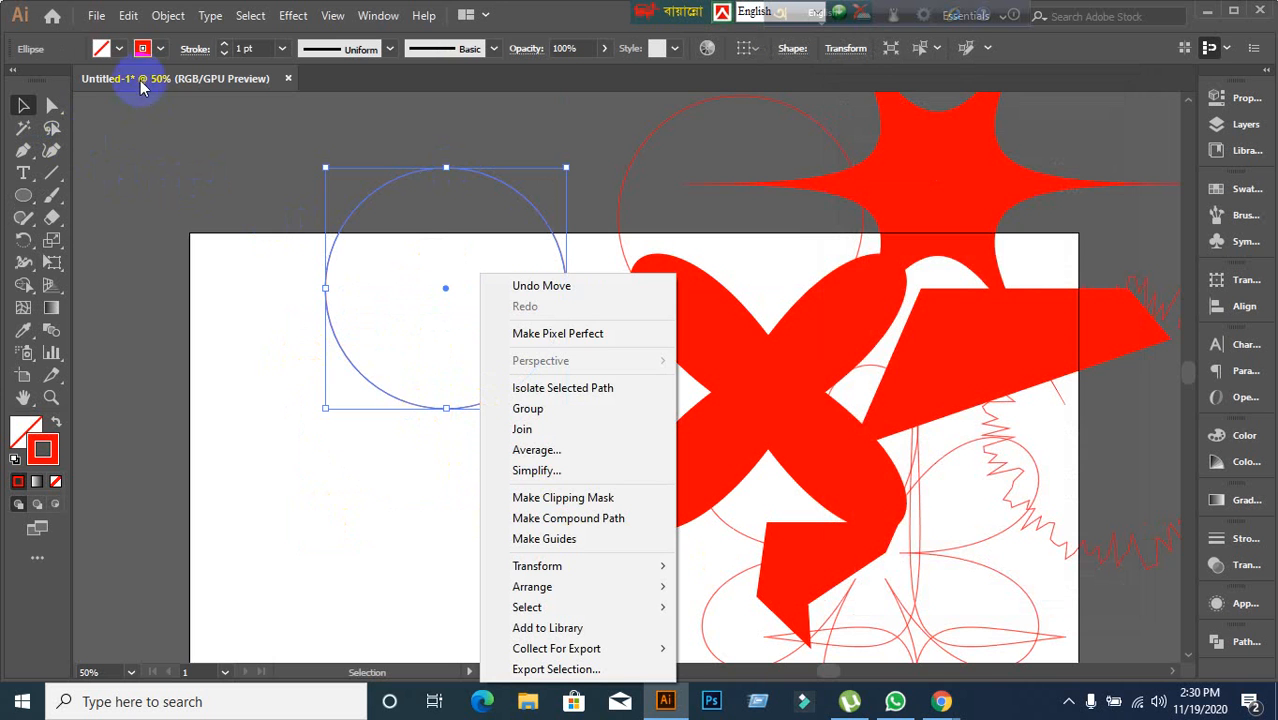
{"action": "left_click", "coordinate": [166, 16]}
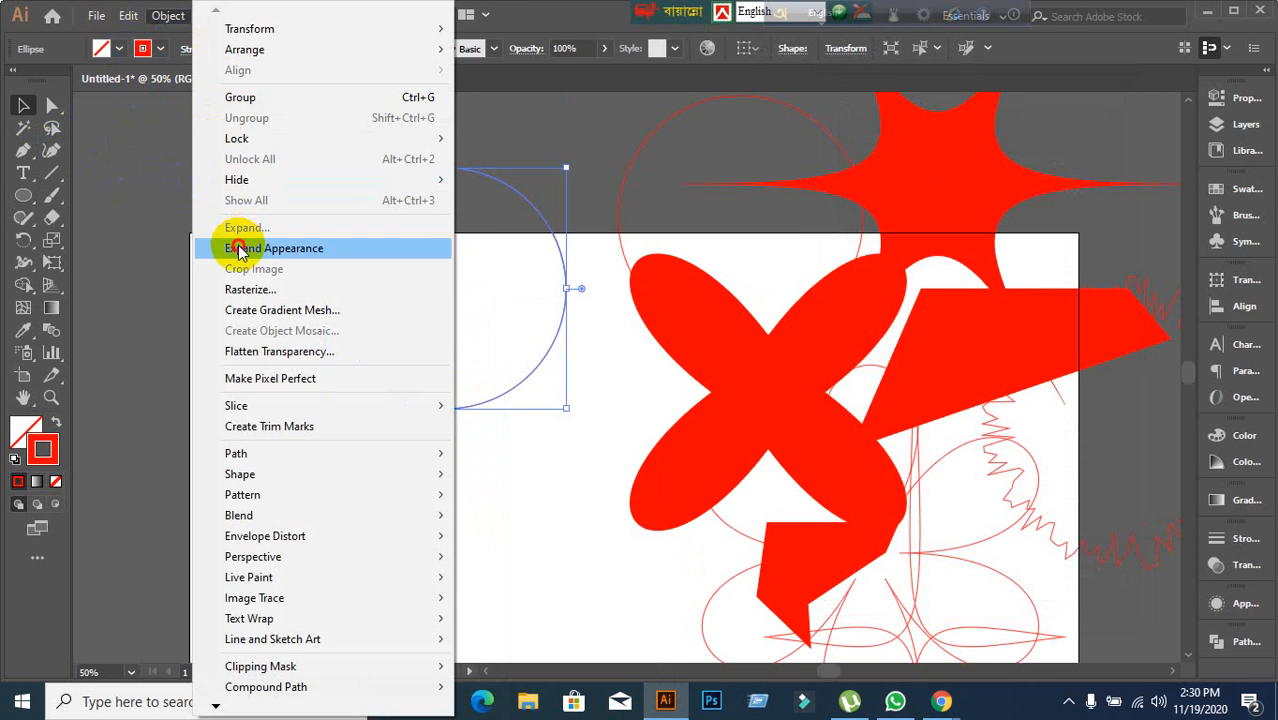
{"action": "left_click", "coordinate": [232, 248]}
{"action": "left_click", "coordinate": [167, 15]}
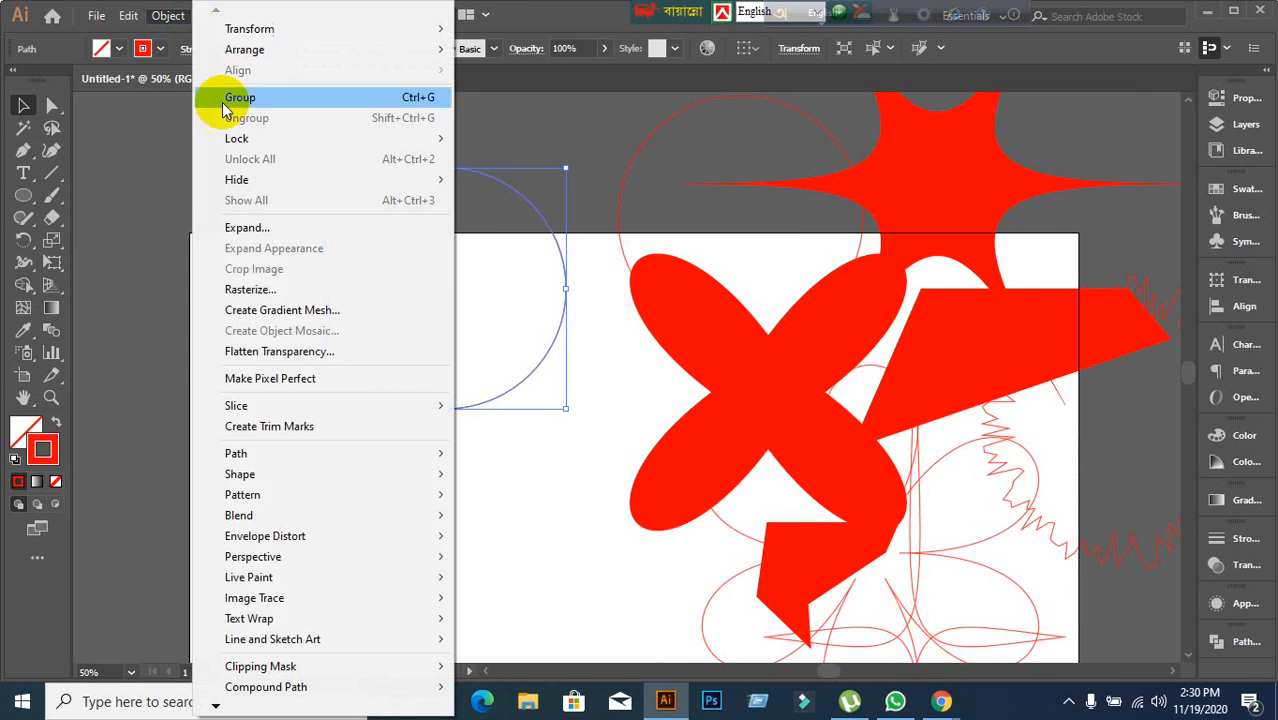
{"action": "left_click", "coordinate": [240, 227]}
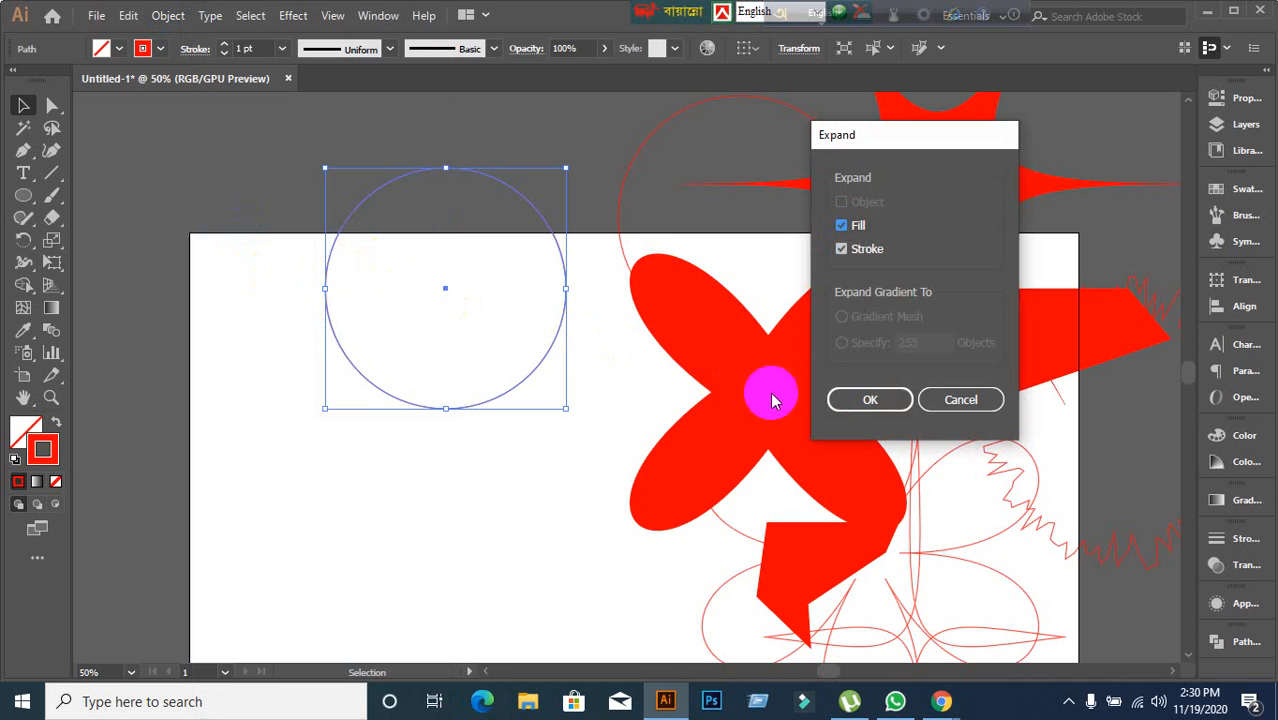
{"action": "left_click", "coordinate": [835, 398]}
Ungroup the expanded circle, move the path back down onto the artboard, and delete it.
{"action": "right_click", "coordinate": [403, 233]}
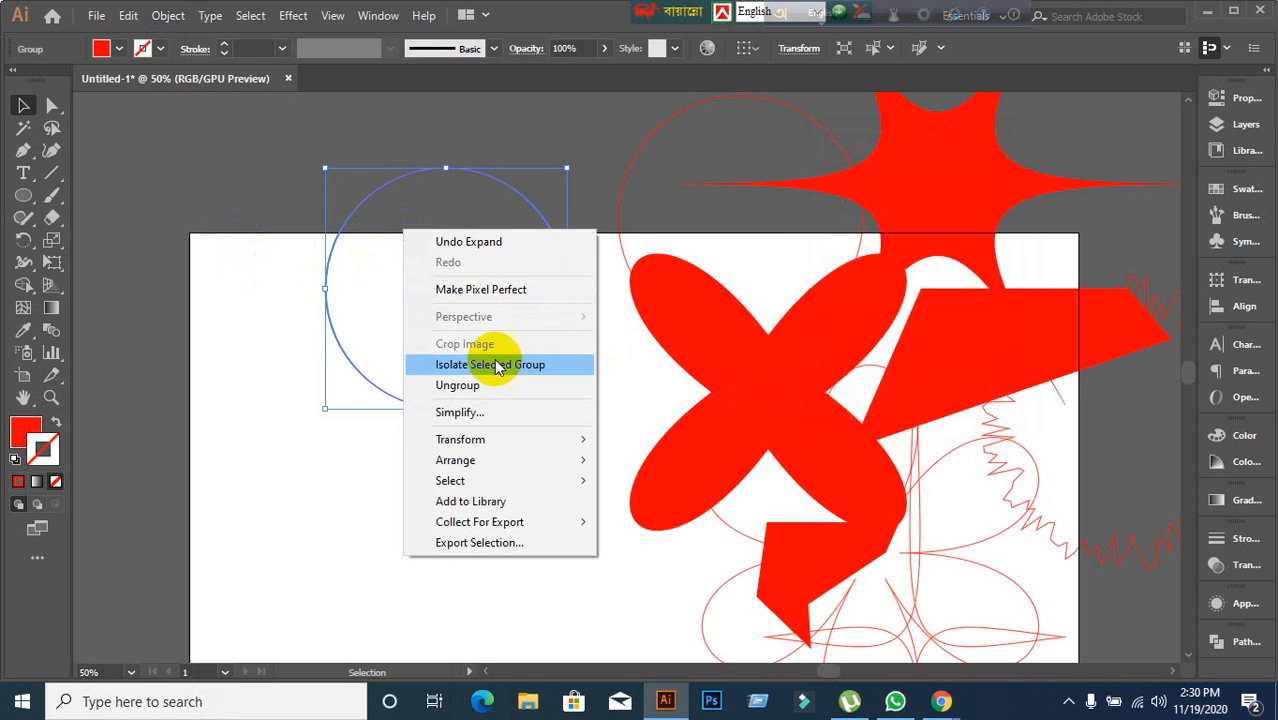
{"action": "left_click", "coordinate": [457, 385]}
{"action": "left_click", "coordinate": [357, 399]}
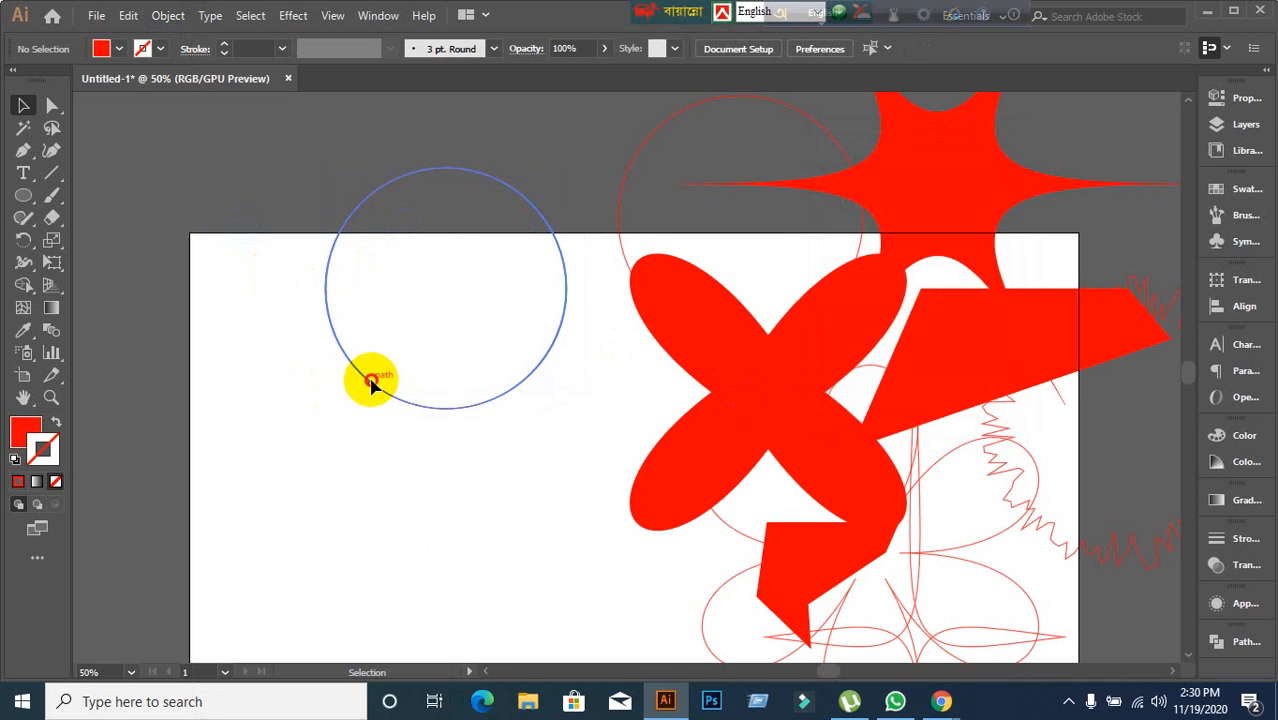
{"action": "left_click_drag", "start_coordinate": [373, 383], "coordinate": [335, 500]}
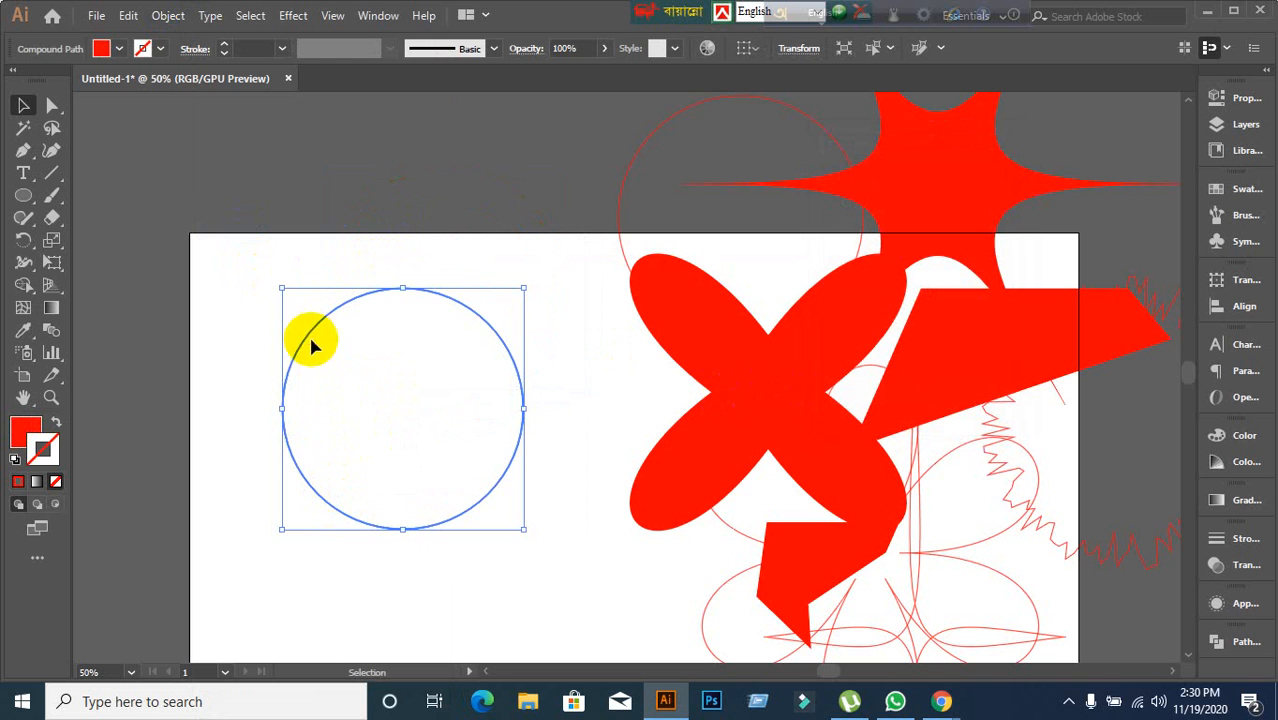
{"action": "key", "text": "Delete"}
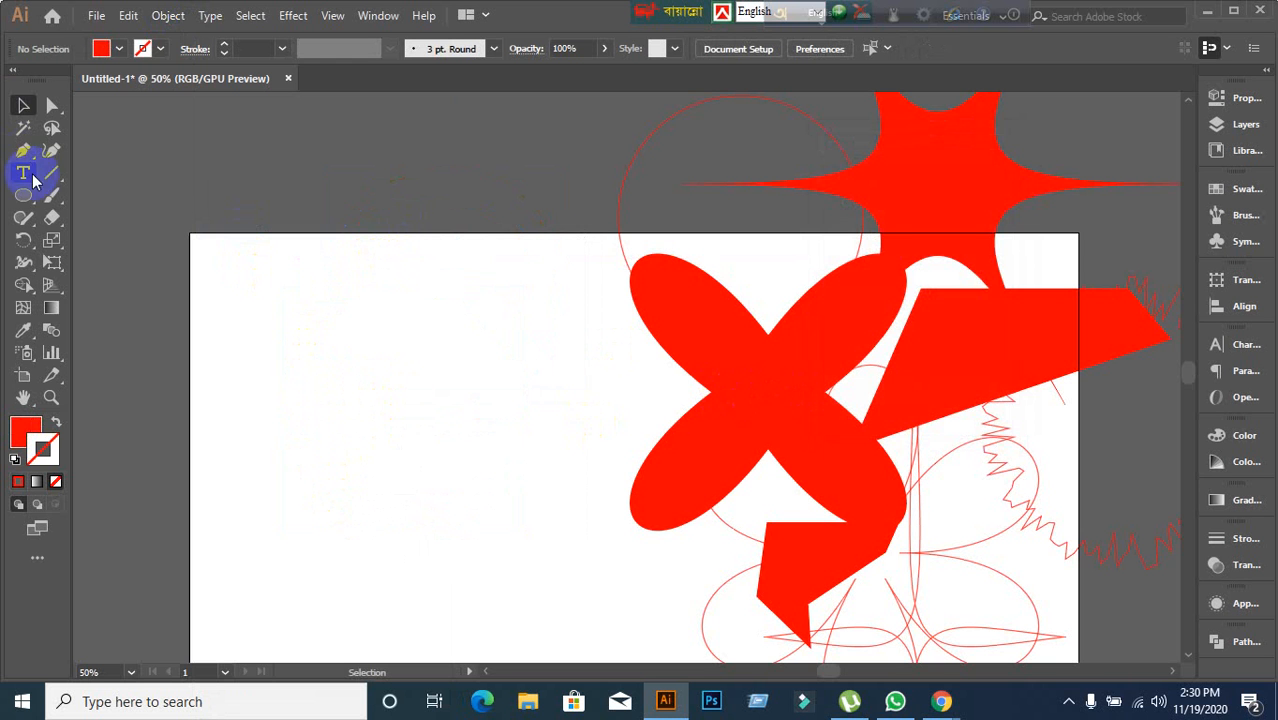
Draw a circle on the left of the artboard and swap its fill and stroke colours.
{"action": "left_click_drag", "start_coordinate": [343, 305], "coordinate": [569, 574]}
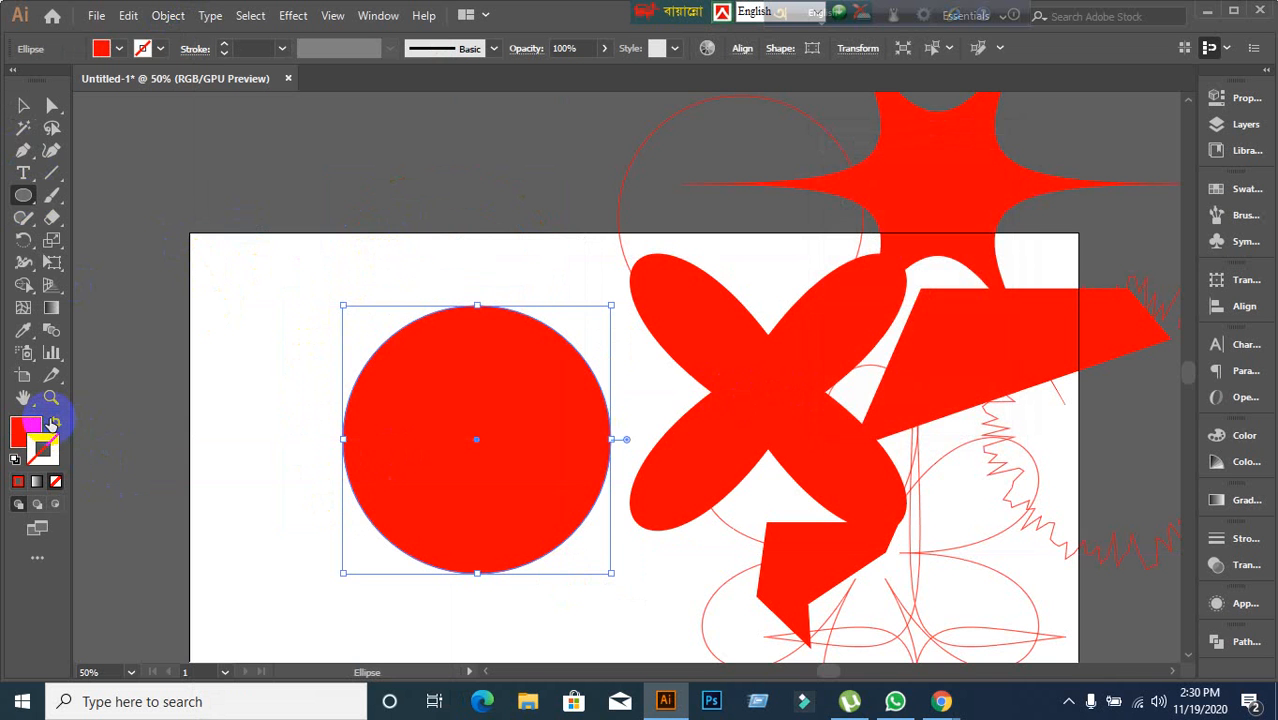
{"action": "left_click", "coordinate": [52, 424]}
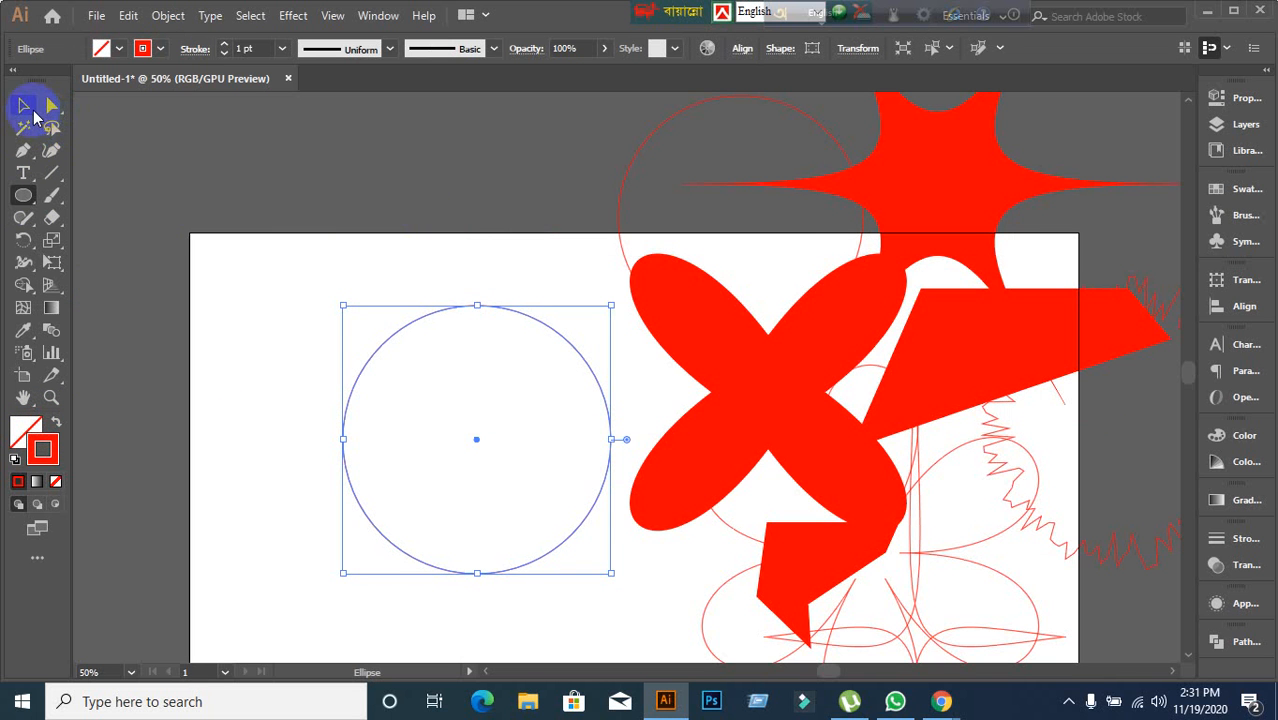
Select the circle with the Selection tool and move it slightly up and to the left.
{"action": "left_click", "coordinate": [31, 111]}
{"action": "left_click", "coordinate": [333, 357]}
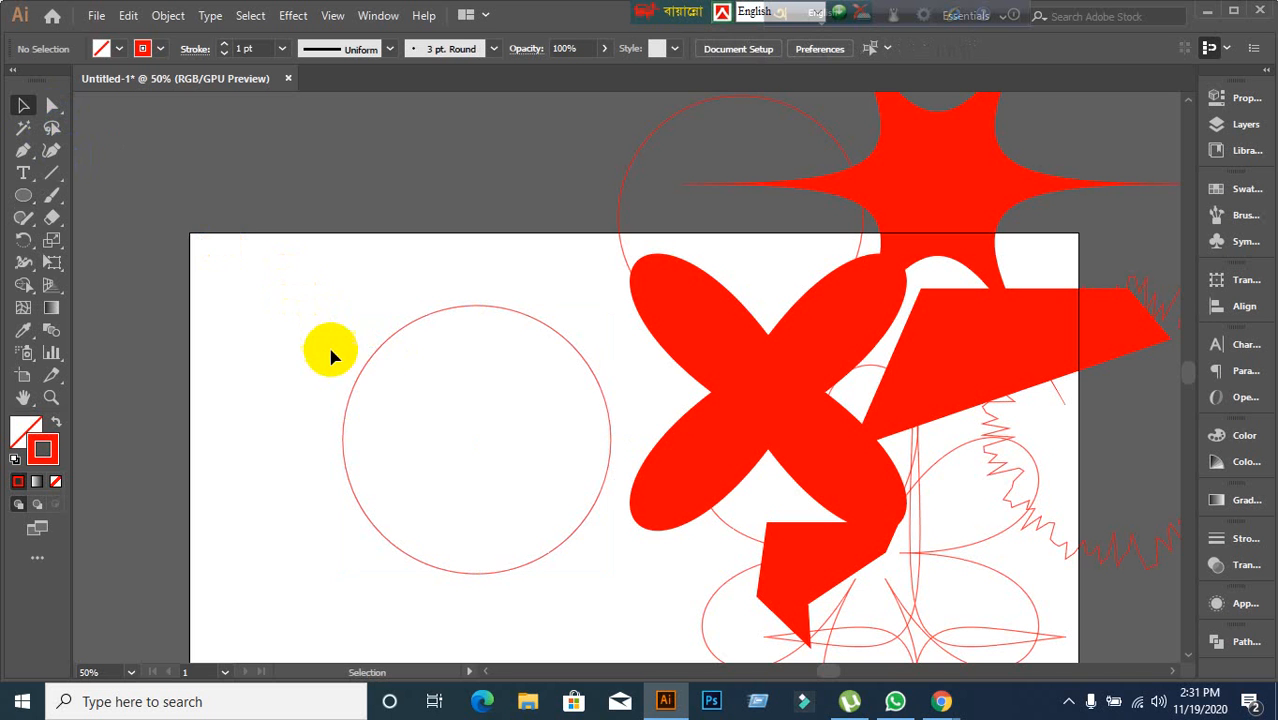
{"action": "left_click", "coordinate": [366, 365]}
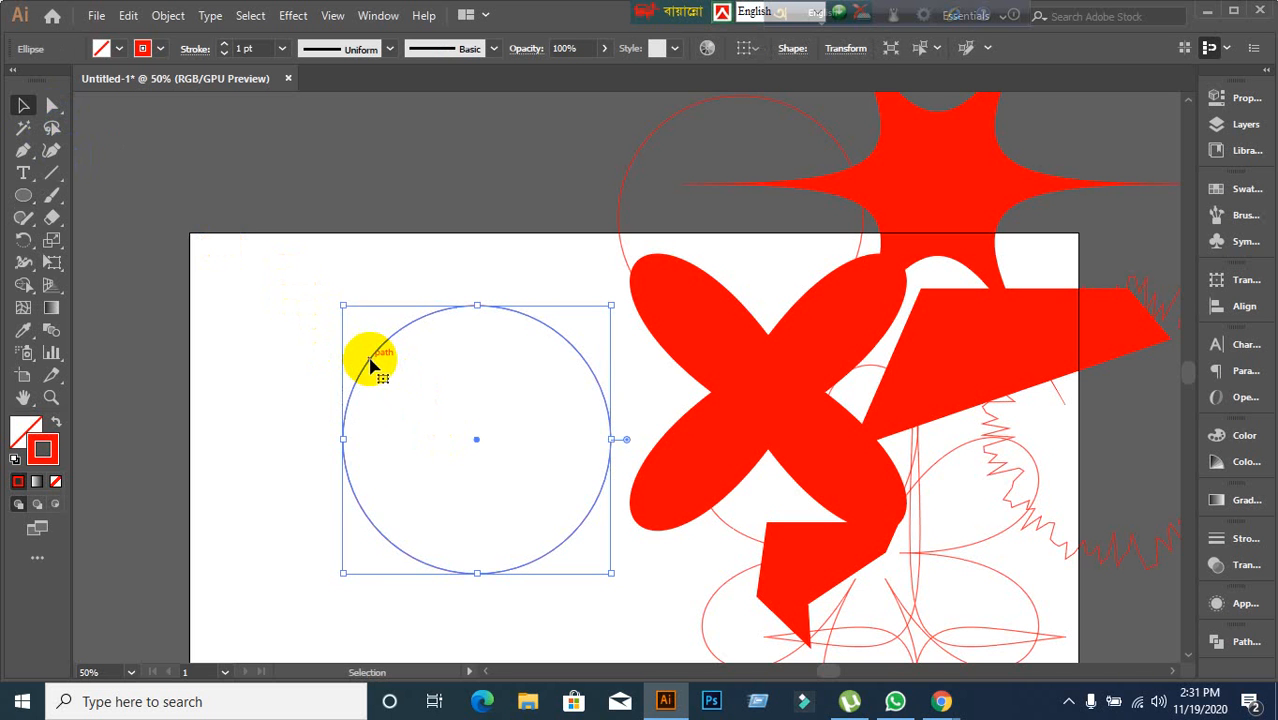
{"action": "left_click_drag", "start_coordinate": [370, 365], "coordinate": [291, 327]}
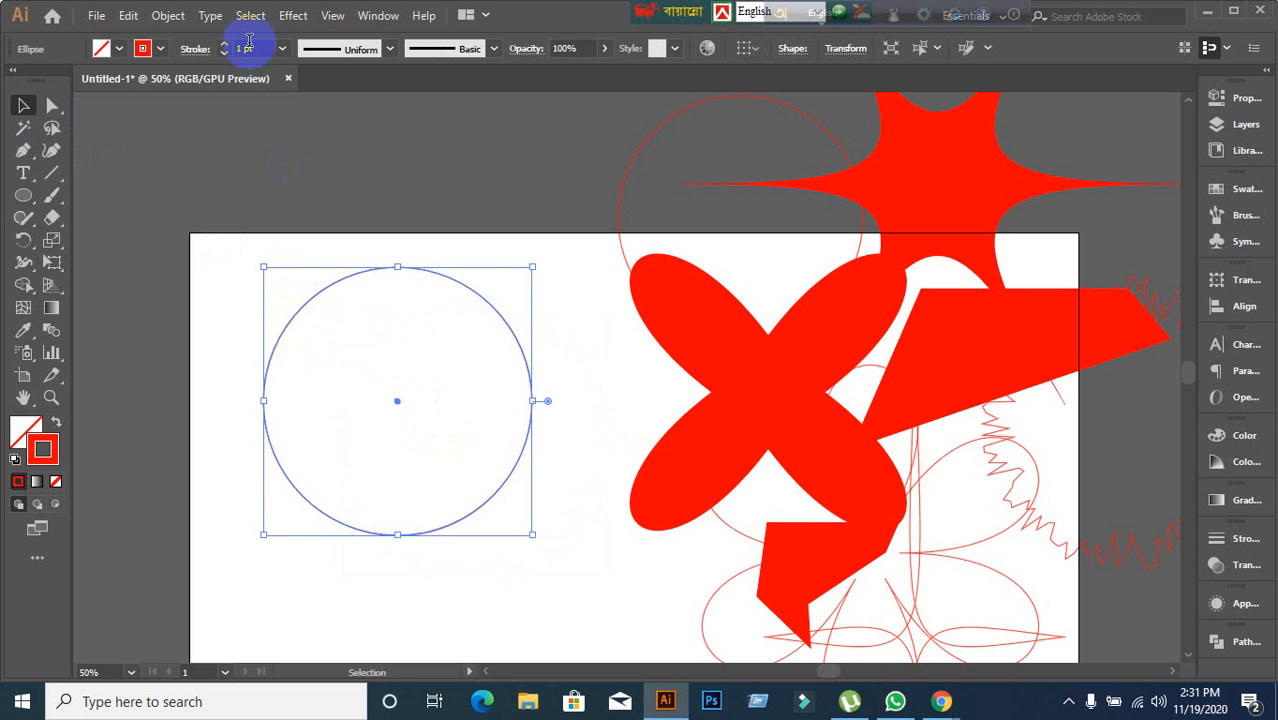
Open the Transform effect for the circle with preview on.
{"action": "left_click", "coordinate": [305, 16]}
{"action": "mouse_move", "coordinate": [390, 167]}
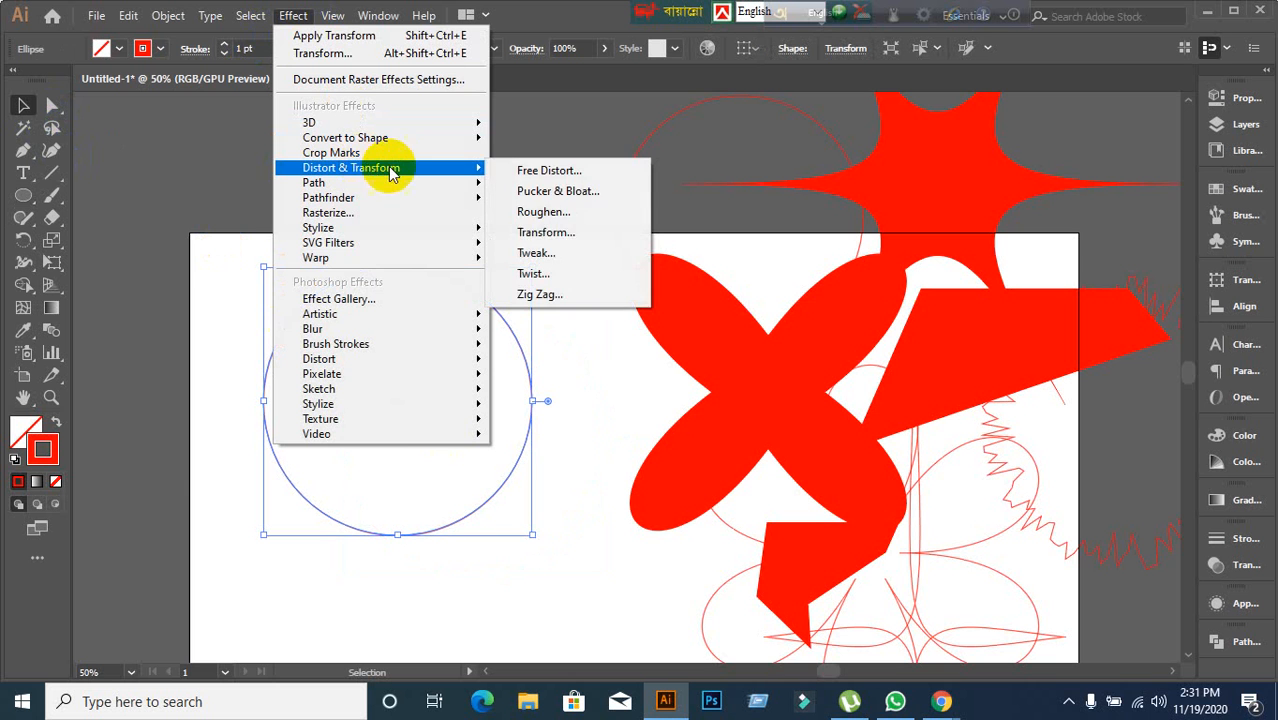
{"action": "left_click", "coordinate": [565, 236]}
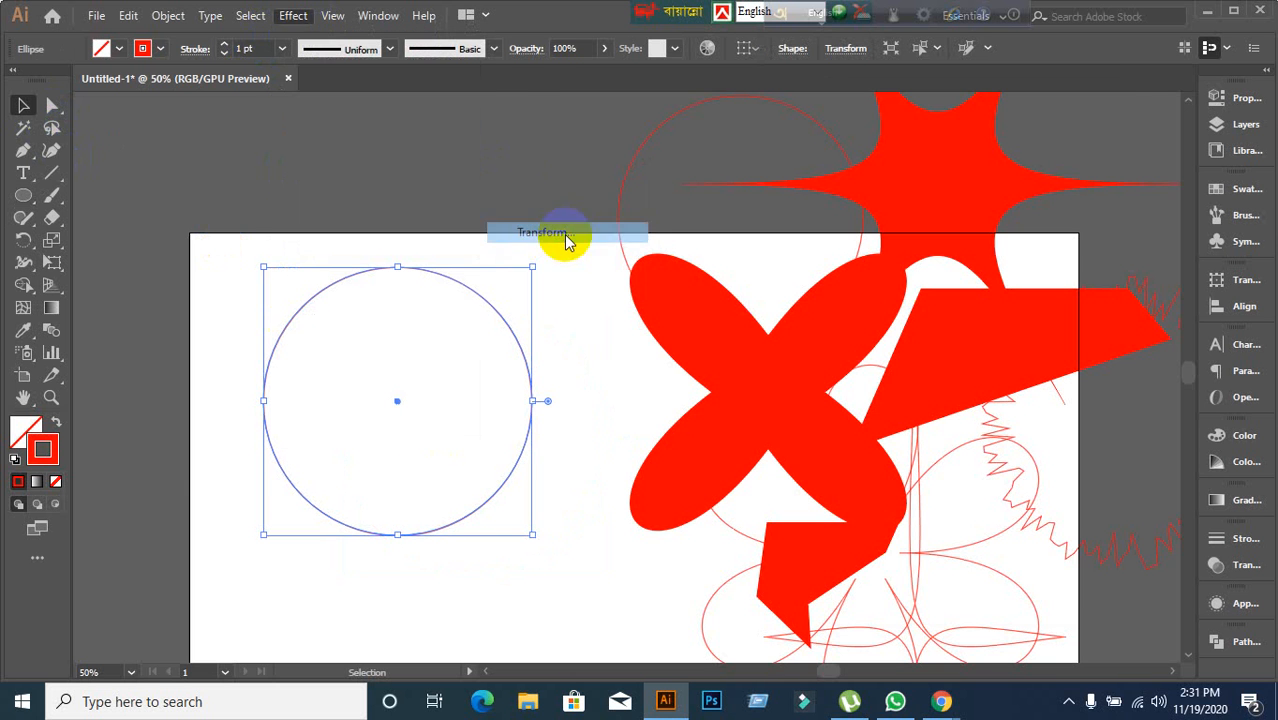
{"action": "left_click", "coordinate": [845, 588]}
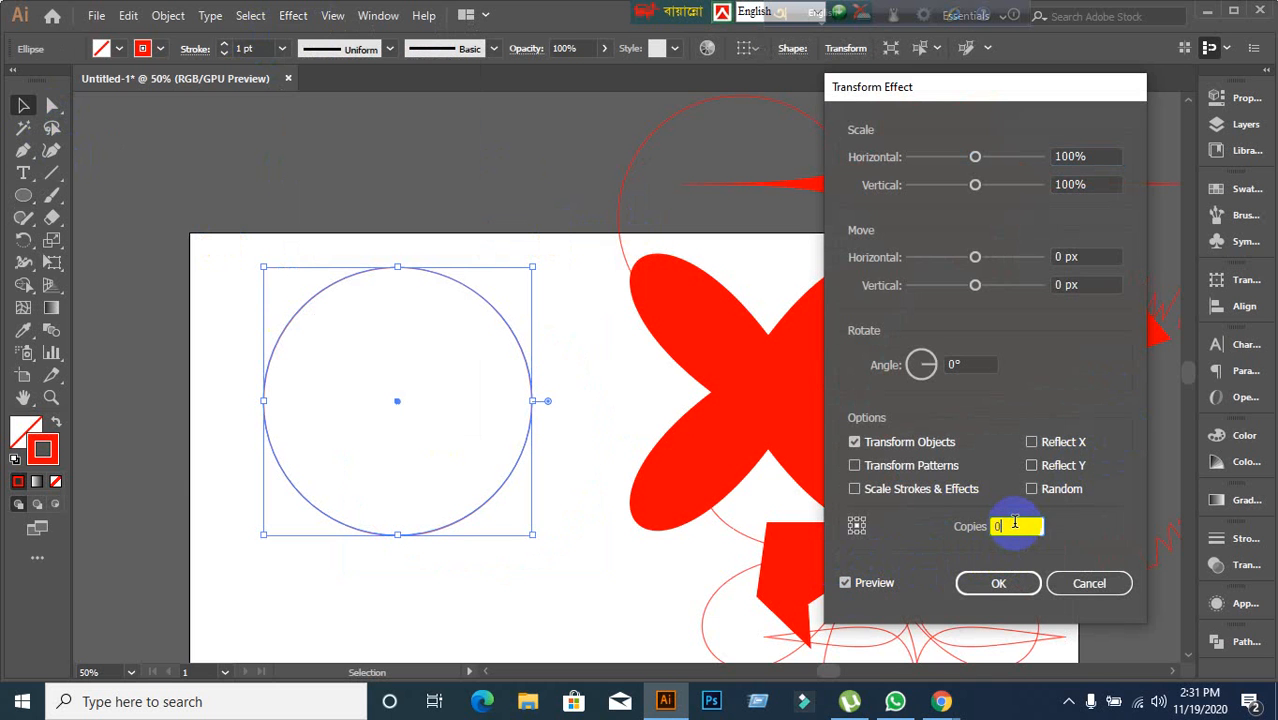
Step the horizontal scale of the Transform effect down to 90%.
{"action": "left_click", "coordinate": [1100, 155]}
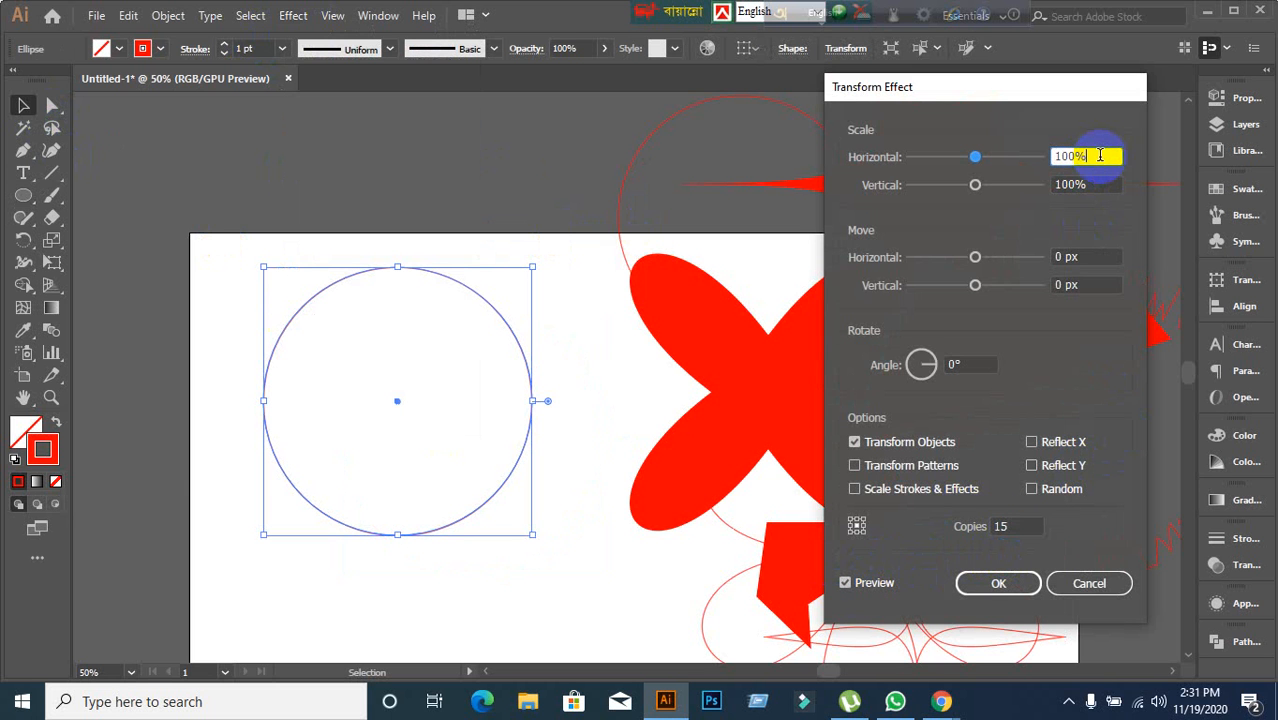
{"action": "key", "text": "Down"}
{"action": "key", "text": "Down"}
{"action": "key", "text": "Down"}
{"action": "key", "text": "Down"}
{"action": "key", "text": "Down"}
{"action": "key", "text": "Down"}
{"action": "key", "text": "Up"}
{"action": "key", "text": "Up"}
{"action": "key", "text": "Up"}
{"action": "key", "text": "Up"}
{"action": "key", "text": "Up"}
{"action": "key", "text": "Up"}
{"action": "key", "text": "Up"}
{"action": "key", "text": "Up"}
{"action": "key", "text": "Up"}
{"action": "key", "text": "Up"}
{"action": "key", "text": "Up"}
{"action": "key", "text": "Up"}
{"action": "key", "text": "Up"}
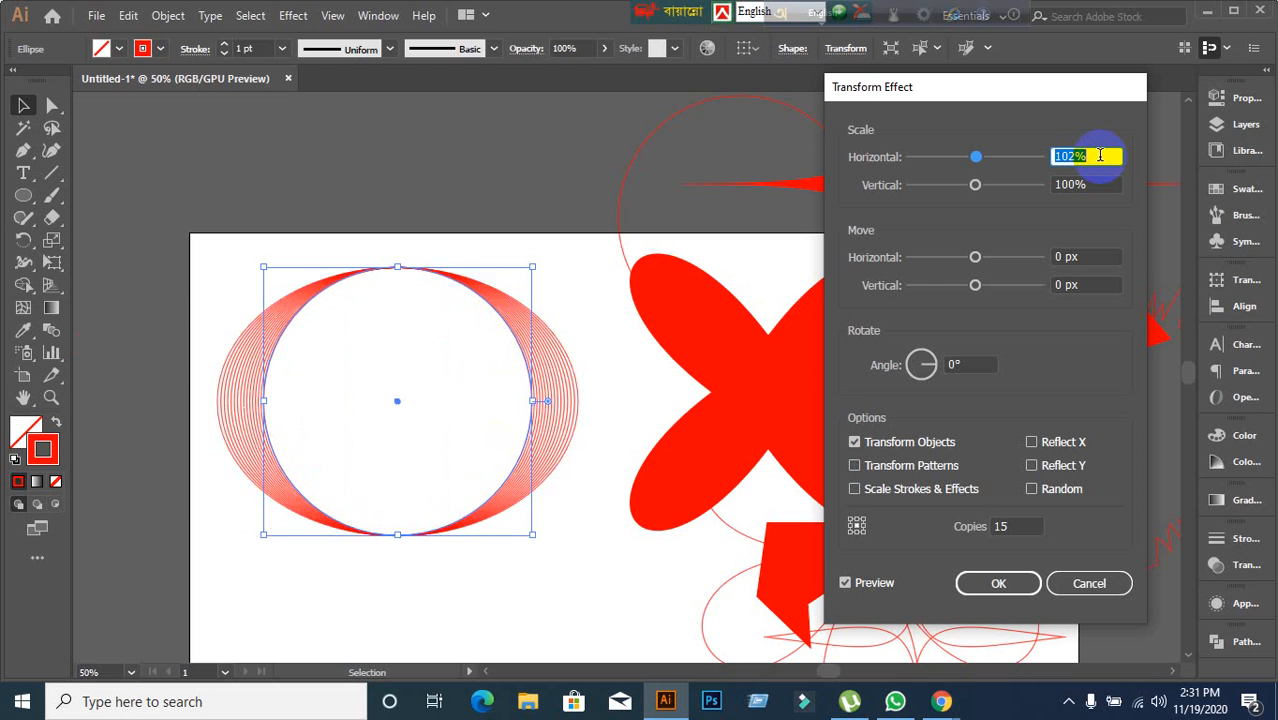
{"action": "key", "text": "Down"}
{"action": "key", "text": "Down"}
{"action": "key", "text": "Down"}
{"action": "key", "text": "Down"}
{"action": "key", "text": "Down"}
{"action": "key", "text": "Down"}
{"action": "key", "text": "Down"}
{"action": "key", "text": "Down"}
{"action": "key", "text": "Down"}
{"action": "key", "text": "Down"}
{"action": "key", "text": "Down"}
{"action": "key", "text": "Down"}
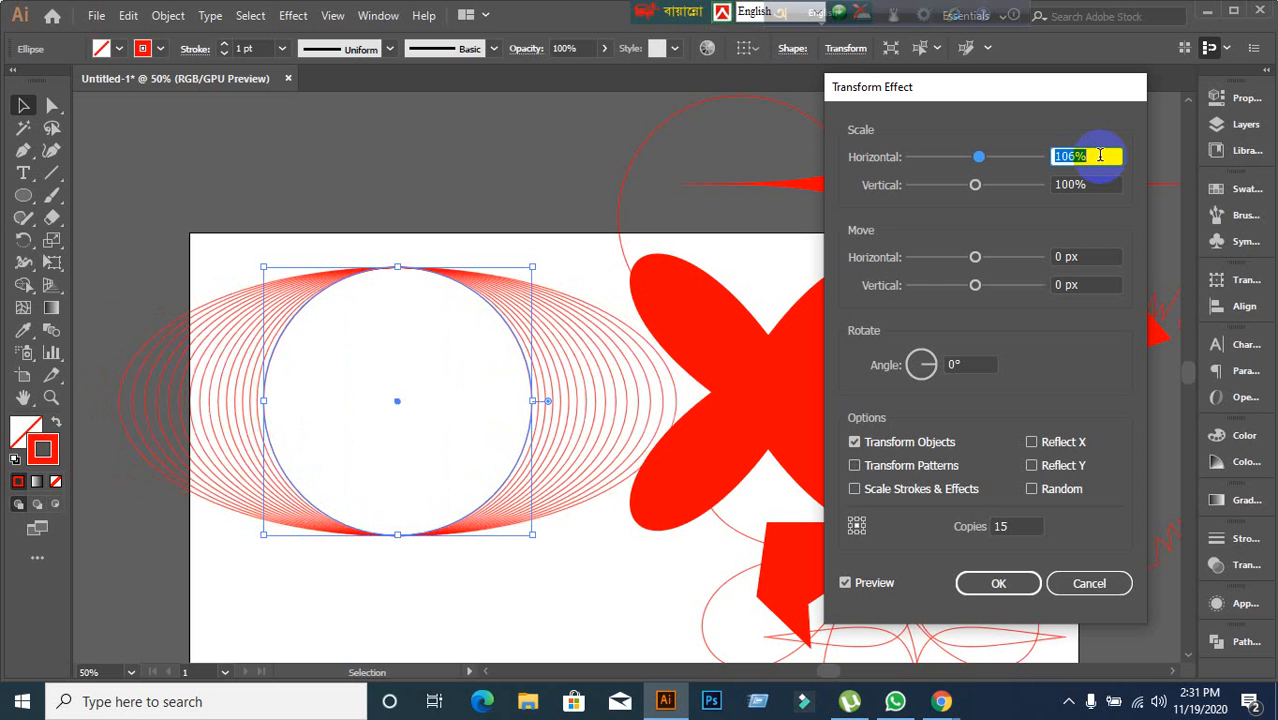
{"action": "key", "text": "Down"}
{"action": "key", "text": "Down"}
{"action": "key", "text": "Down"}
{"action": "key", "text": "Down"}
{"action": "key", "text": "Down"}
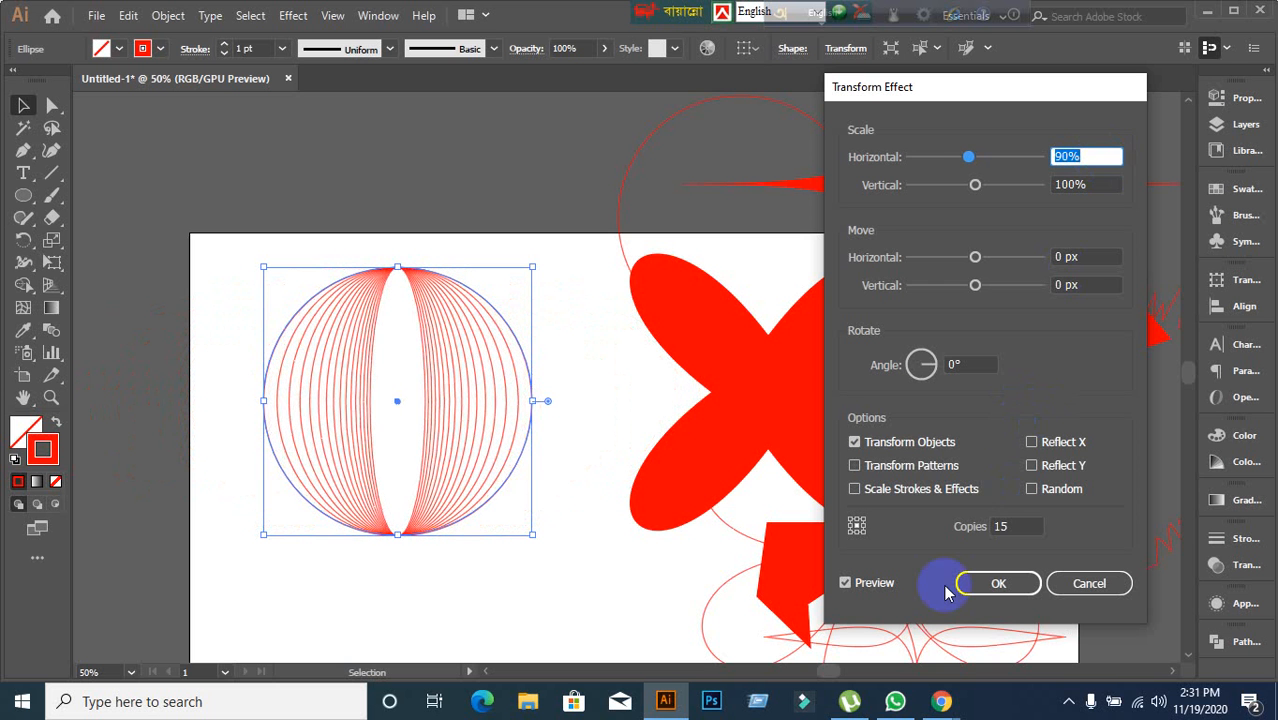
Switch to the Google Meet call, admit the waiting participant, and return to Illustrator.
{"action": "left_click", "coordinate": [941, 701]}
{"action": "left_click", "coordinate": [828, 620]}
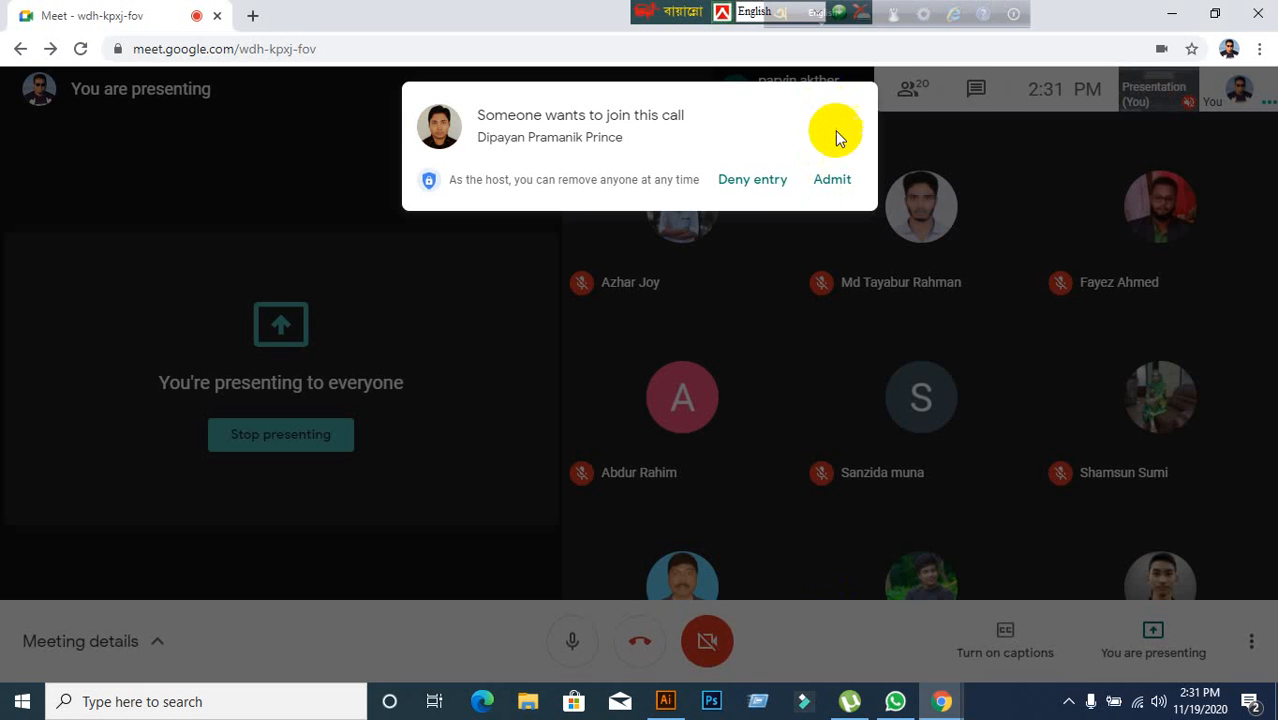
{"action": "left_click", "coordinate": [832, 179]}
{"action": "left_click", "coordinate": [667, 701]}
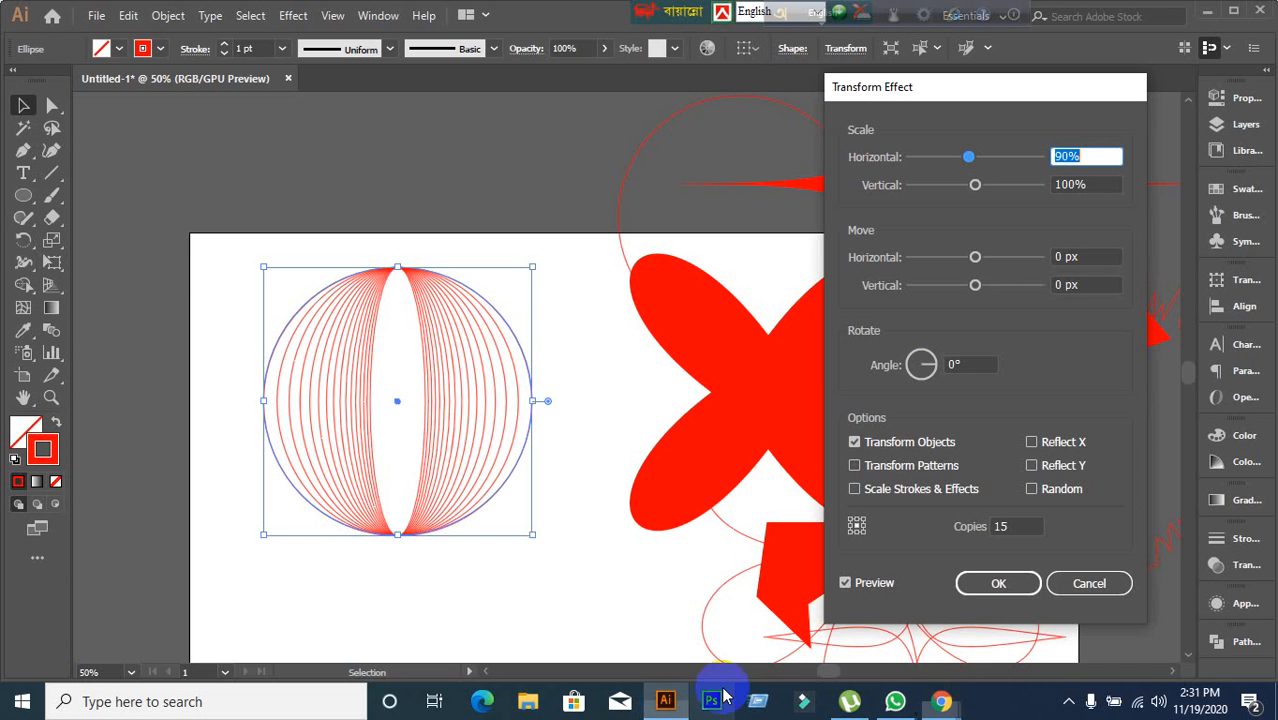
Step the vertical scale of the Transform effect down to 90%.
{"action": "left_click", "coordinate": [1090, 184]}
{"action": "key", "text": "Down"}
{"action": "key", "text": "Down"}
{"action": "key", "text": "Down"}
{"action": "key", "text": "Down"}
{"action": "key", "text": "Down"}
{"action": "key", "text": "Down"}
{"action": "key", "text": "Down"}
{"action": "key", "text": "Down"}
{"action": "key", "text": "Down"}
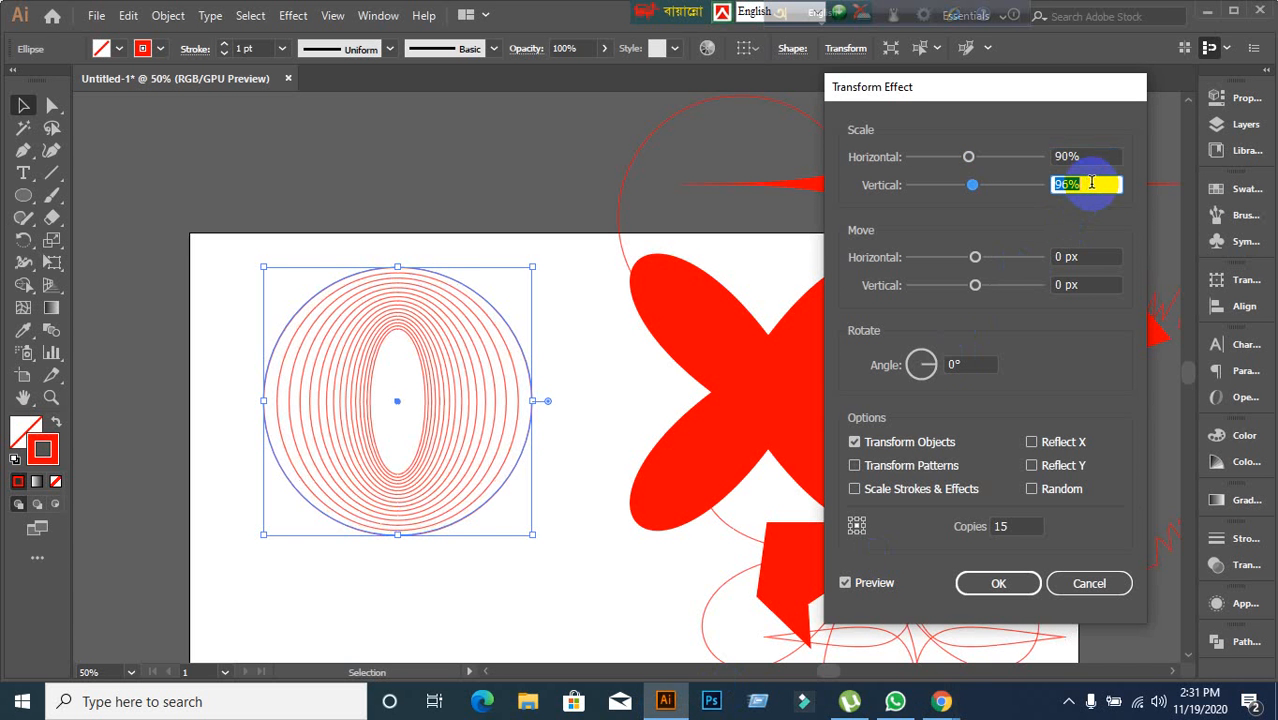
{"action": "key", "text": "Down"}
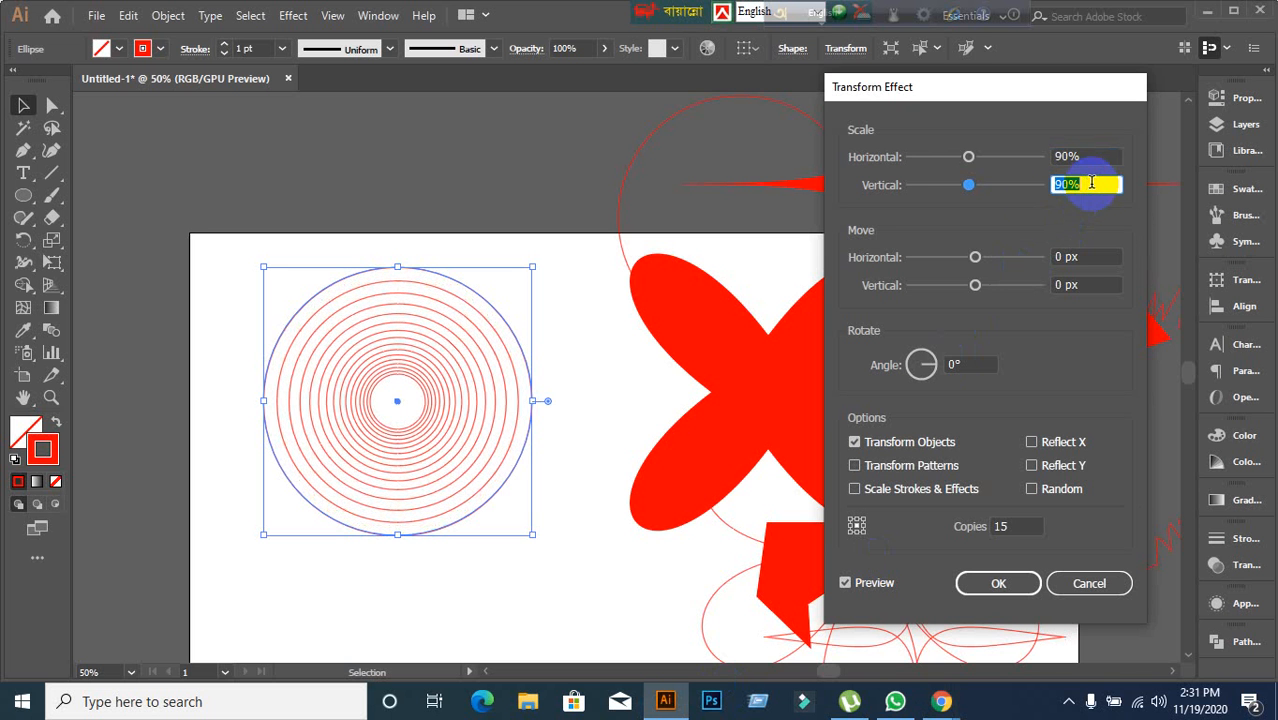
Set both the horizontal and vertical scale of the Transform effect to 80%.
{"action": "left_click", "coordinate": [1090, 156]}
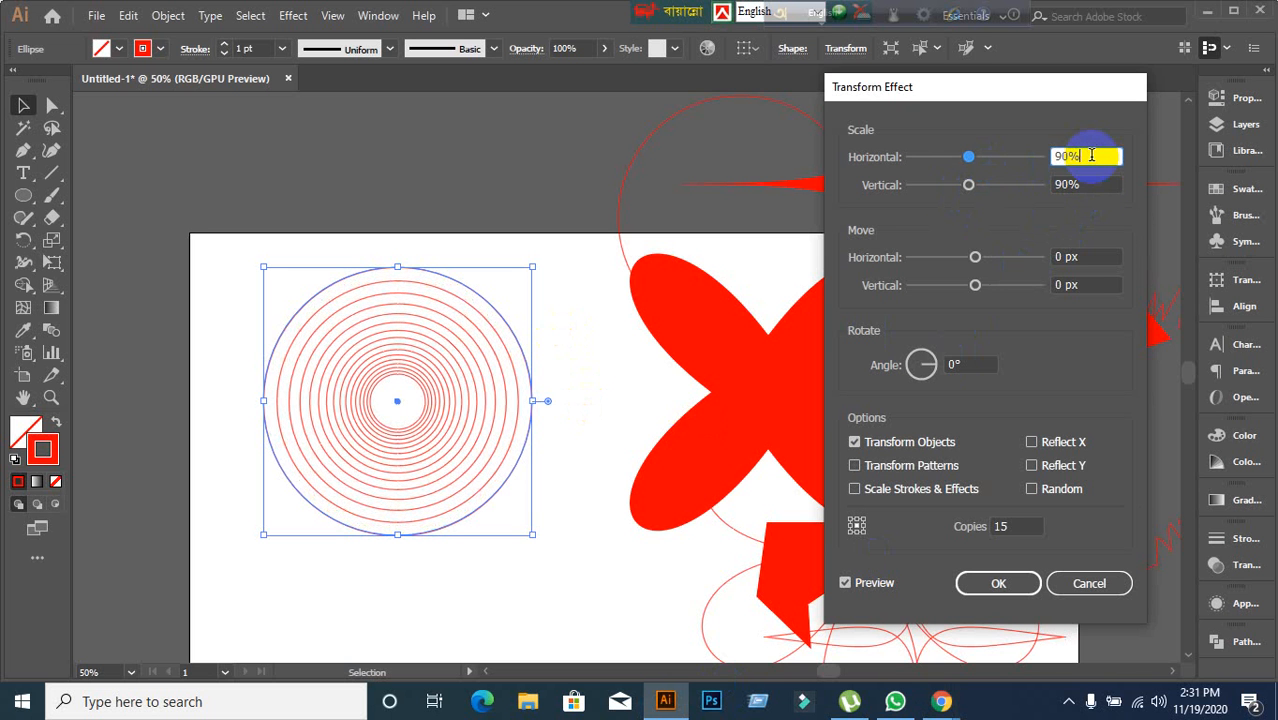
{"action": "key", "text": "Down"}
{"action": "key", "text": "Down"}
{"action": "key", "text": "Down"}
{"action": "key", "text": "Down"}
{"action": "key", "text": "Down"}
{"action": "key", "text": "Down"}
{"action": "key", "text": "Down"}
{"action": "key", "text": "Down"}
{"action": "key", "text": "Down"}
{"action": "key", "text": "Down"}
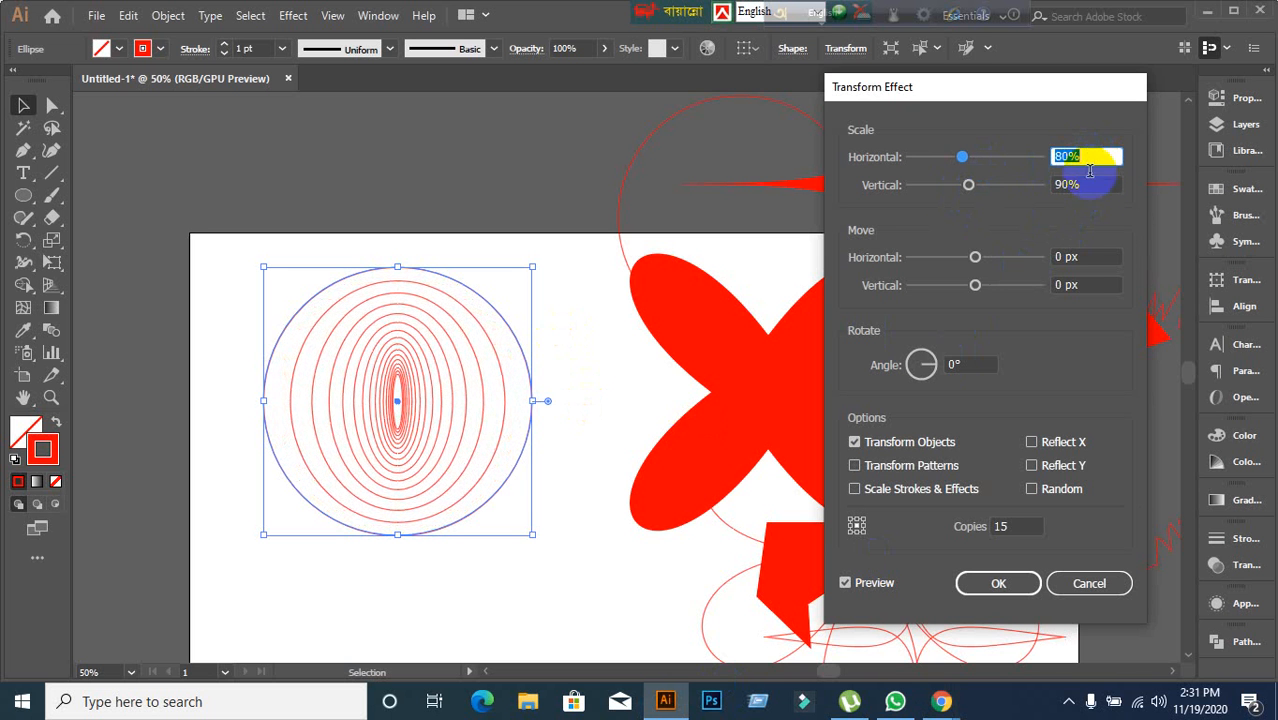
{"action": "left_click", "coordinate": [1088, 183]}
{"action": "key", "text": "Down"}
{"action": "key", "text": "Down"}
{"action": "key", "text": "Down"}
{"action": "key", "text": "Down"}
{"action": "key", "text": "Down"}
{"action": "key", "text": "Down"}
{"action": "key", "text": "Down"}
{"action": "key", "text": "Down"}
{"action": "key", "text": "Down"}
{"action": "key", "text": "Down"}
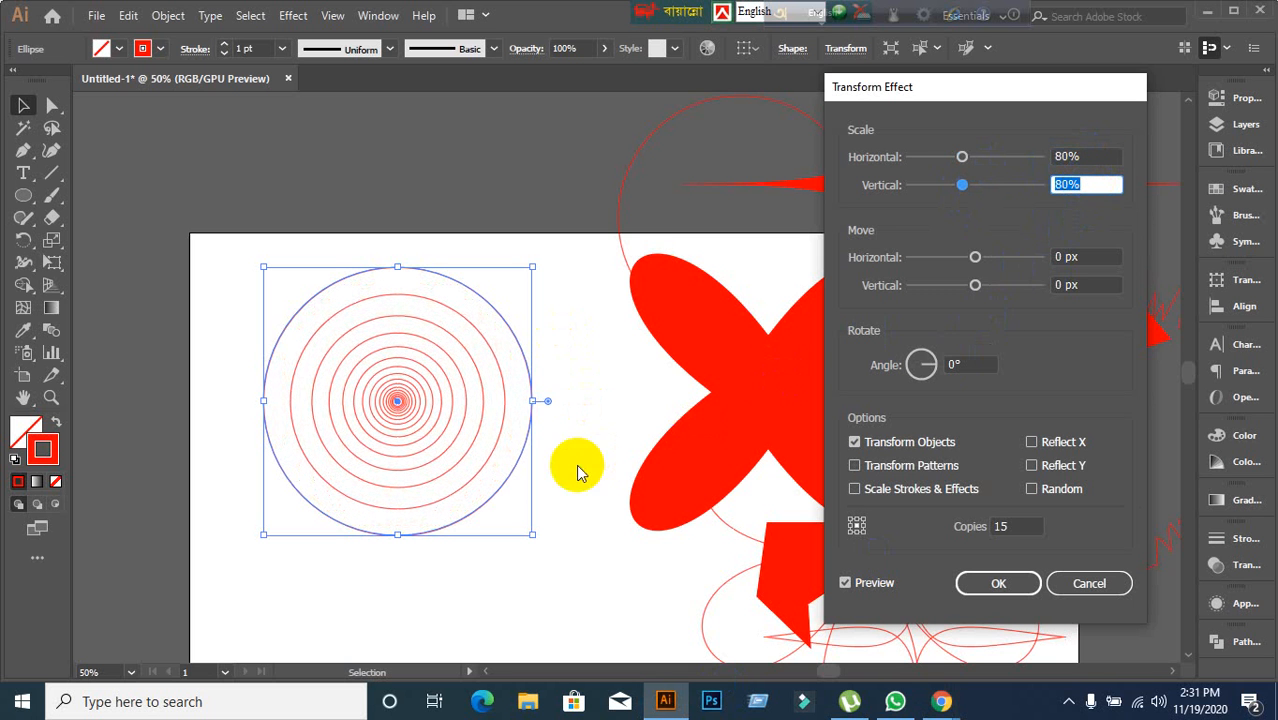
Set the Transform effect's horizontal move to 32 px.
{"action": "left_click", "coordinate": [1093, 256]}
{"action": "key", "text": "Up"}
{"action": "key", "text": "Up"}
{"action": "key", "text": "Up"}
{"action": "key", "text": "Up"}
{"action": "key", "text": "Up"}
{"action": "key", "text": "Up"}
{"action": "key", "text": "Up"}
{"action": "key", "text": "Up"}
{"action": "key", "text": "Up"}
{"action": "key", "text": "Up"}
{"action": "key", "text": "Up"}
{"action": "key", "text": "Up"}
{"action": "key", "text": "Up"}
{"action": "key", "text": "Up"}
{"action": "key", "text": "Up"}
{"action": "key", "text": "Up"}
{"action": "key", "text": "Up"}
{"action": "key", "text": "Up"}
{"action": "key", "text": "Up"}
{"action": "key", "text": "Up"}
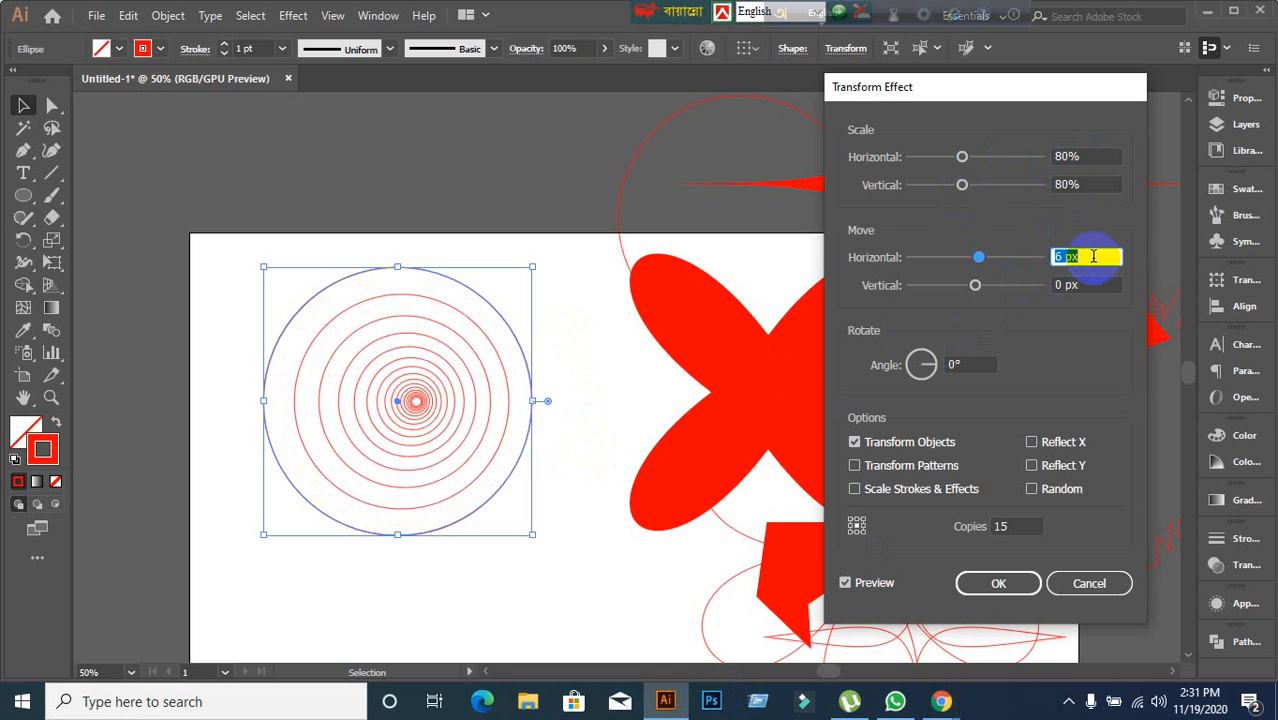
{"action": "key", "text": "Up"}
{"action": "key", "text": "Up"}
{"action": "key", "text": "Up"}
{"action": "key", "text": "Up"}
{"action": "key", "text": "Up"}
{"action": "key", "text": "Up"}
{"action": "key", "text": "Up"}
{"action": "key", "text": "Up"}
{"action": "key", "text": "Up"}
{"action": "key", "text": "Up"}
{"action": "key", "text": "Up"}
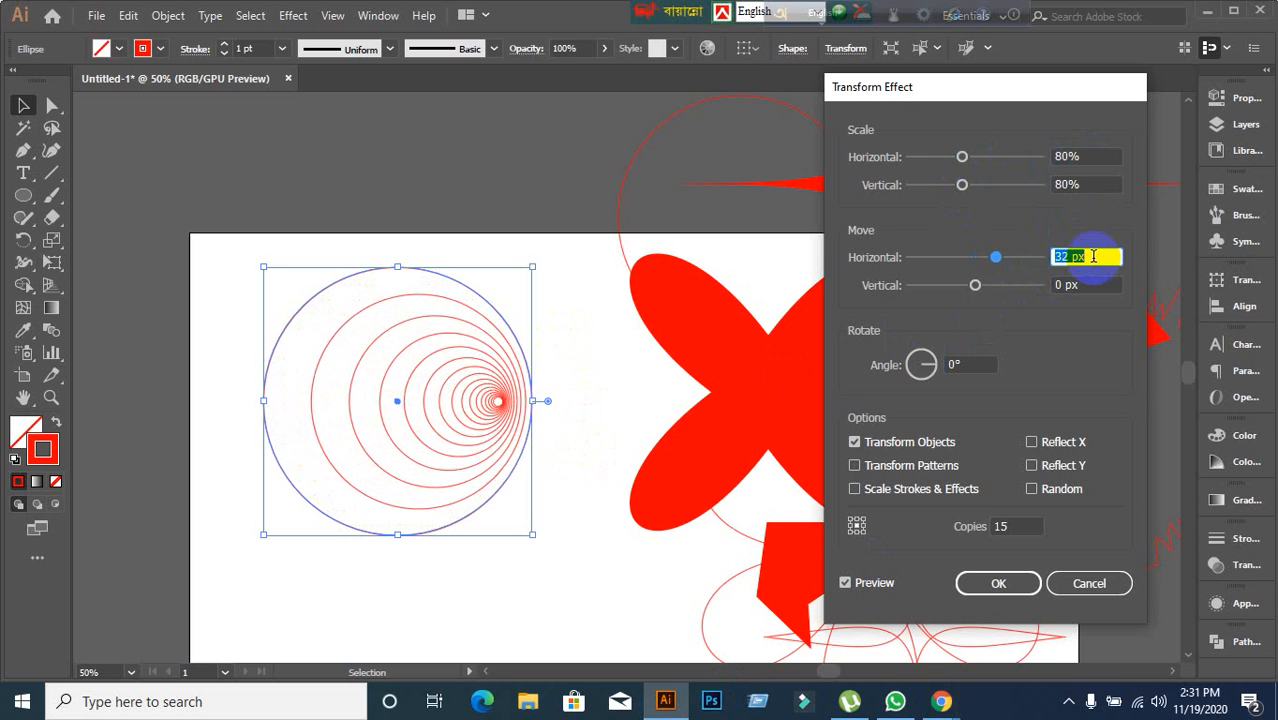
Set the Transform effect's horizontal move to 35 px and apply the effect.
{"action": "key", "text": "Up"}
{"action": "key", "text": "Up"}
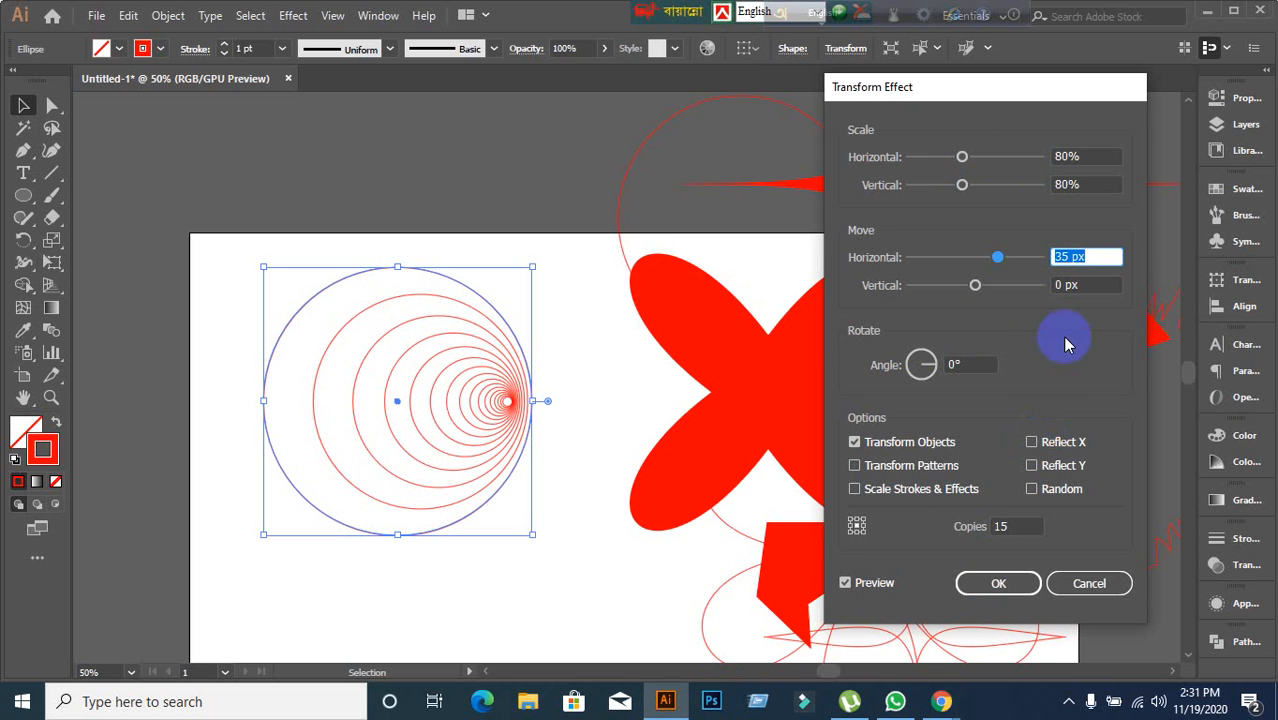
{"action": "left_click", "coordinate": [975, 587]}
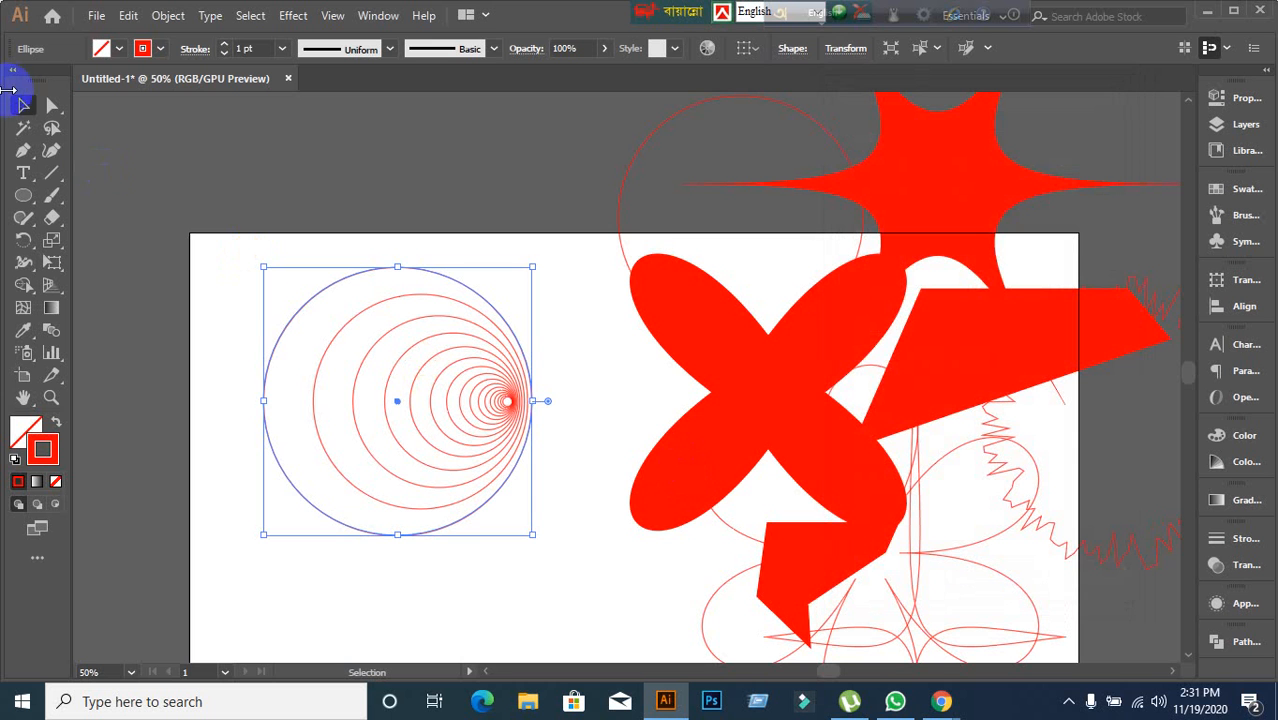
Move the concentric-circle shape up above the artboard to clear space.
{"action": "left_click", "coordinate": [218, 290]}
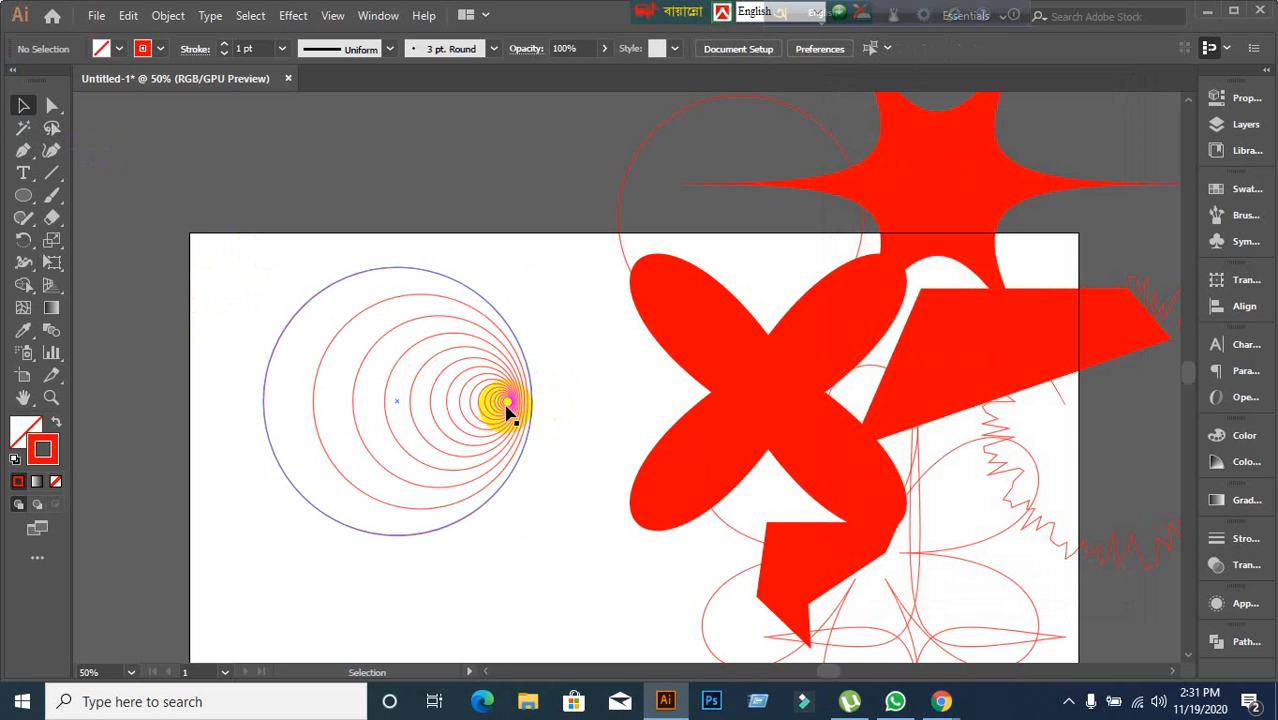
{"action": "left_click_drag", "start_coordinate": [510, 410], "coordinate": [765, 158]}
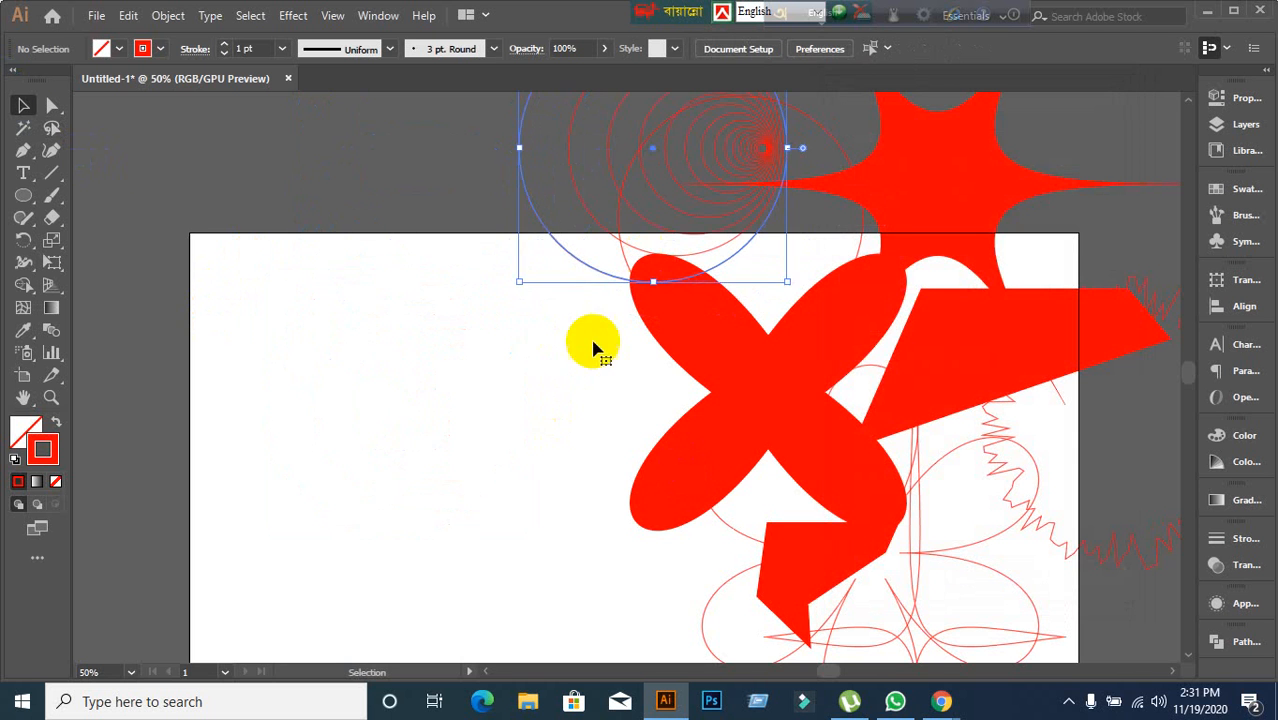
{"action": "left_click", "coordinate": [393, 422]}
Draw a square about 155 px wide with the Rectangle tool on the left of the artboard.
{"action": "left_click", "coordinate": [24, 196]}
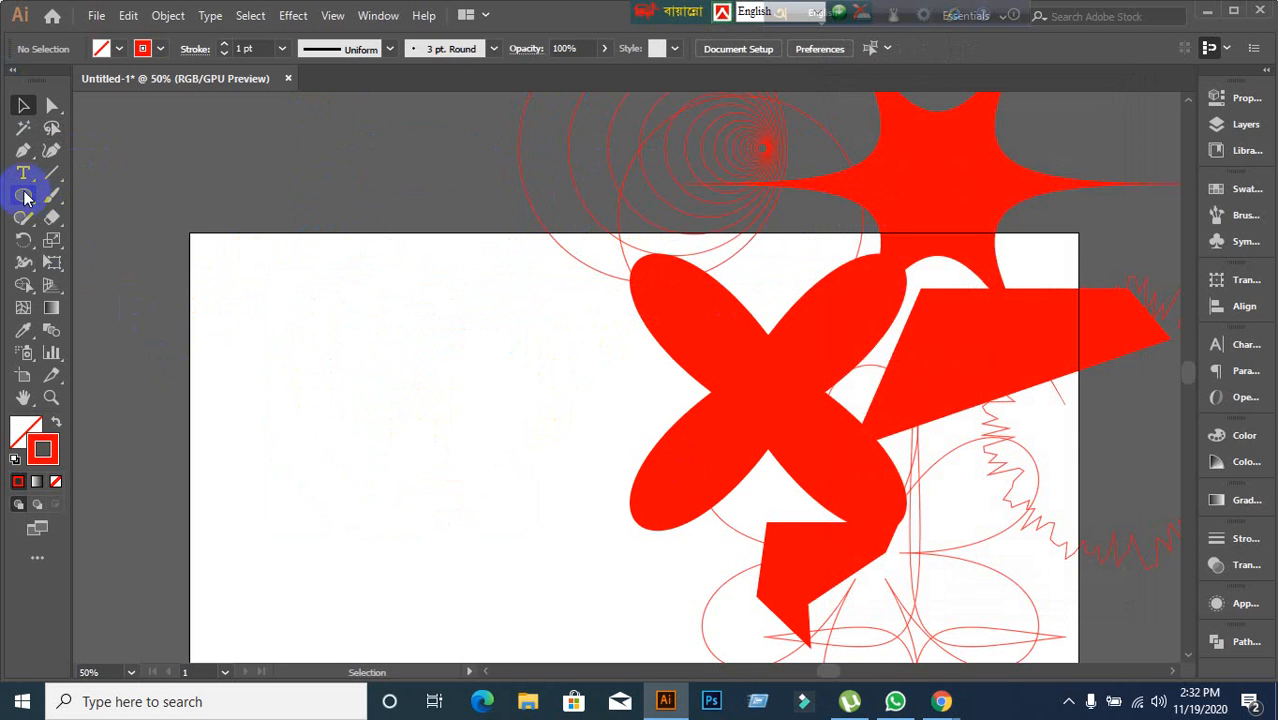
{"action": "left_click", "coordinate": [110, 195]}
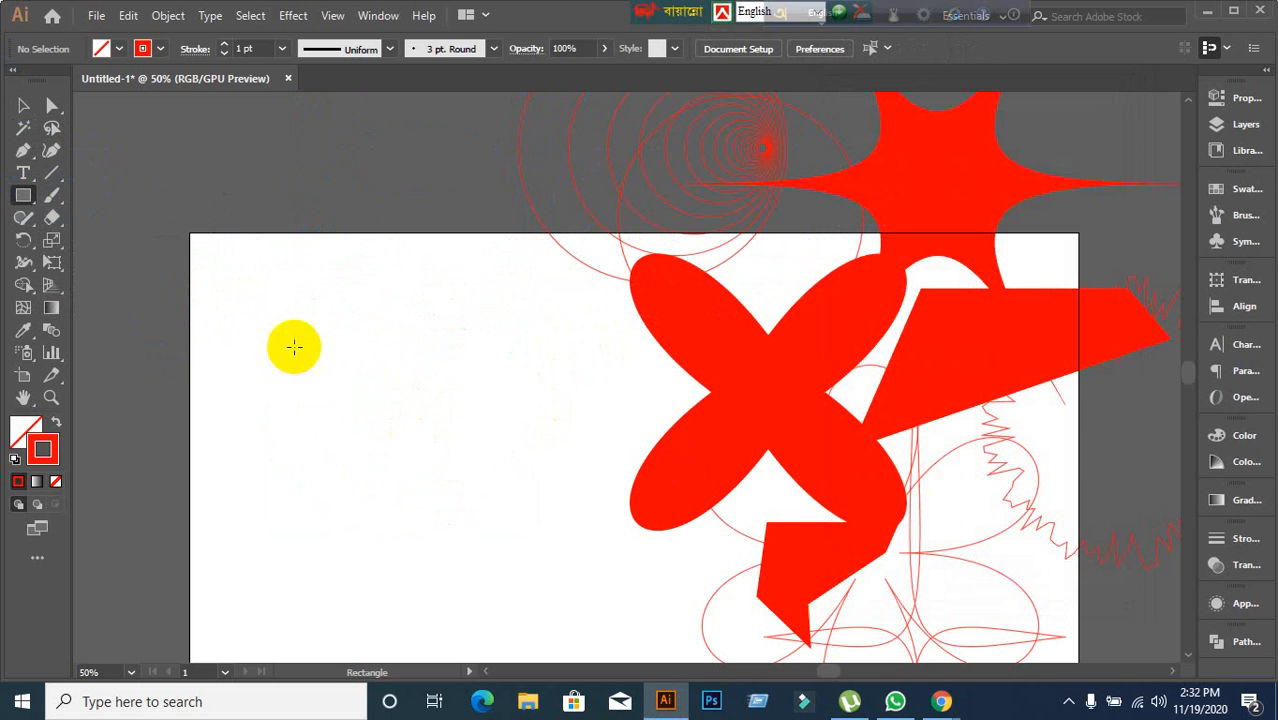
{"action": "left_click_drag", "start_coordinate": [319, 321], "coordinate": [465, 514]}
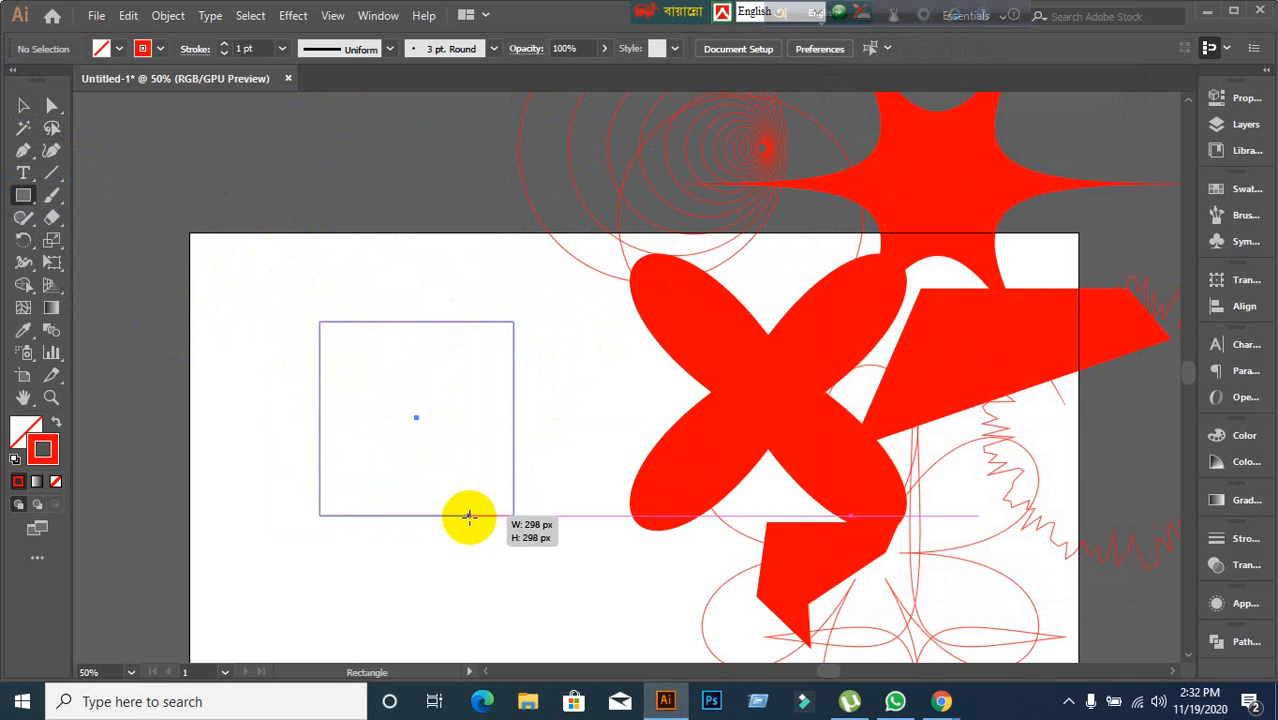
Open the Transform distort effect for the square with preview and set its horizontal scale to 90%.
{"action": "left_click", "coordinate": [294, 16]}
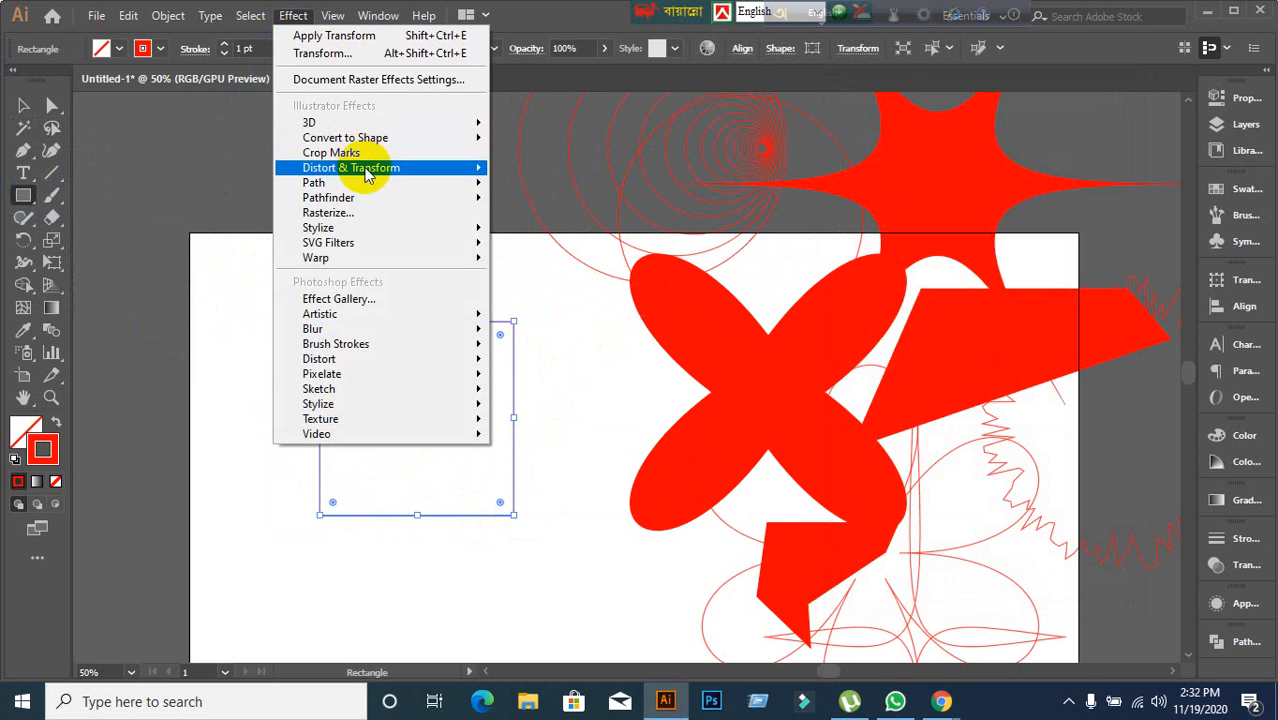
{"action": "mouse_move", "coordinate": [366, 175]}
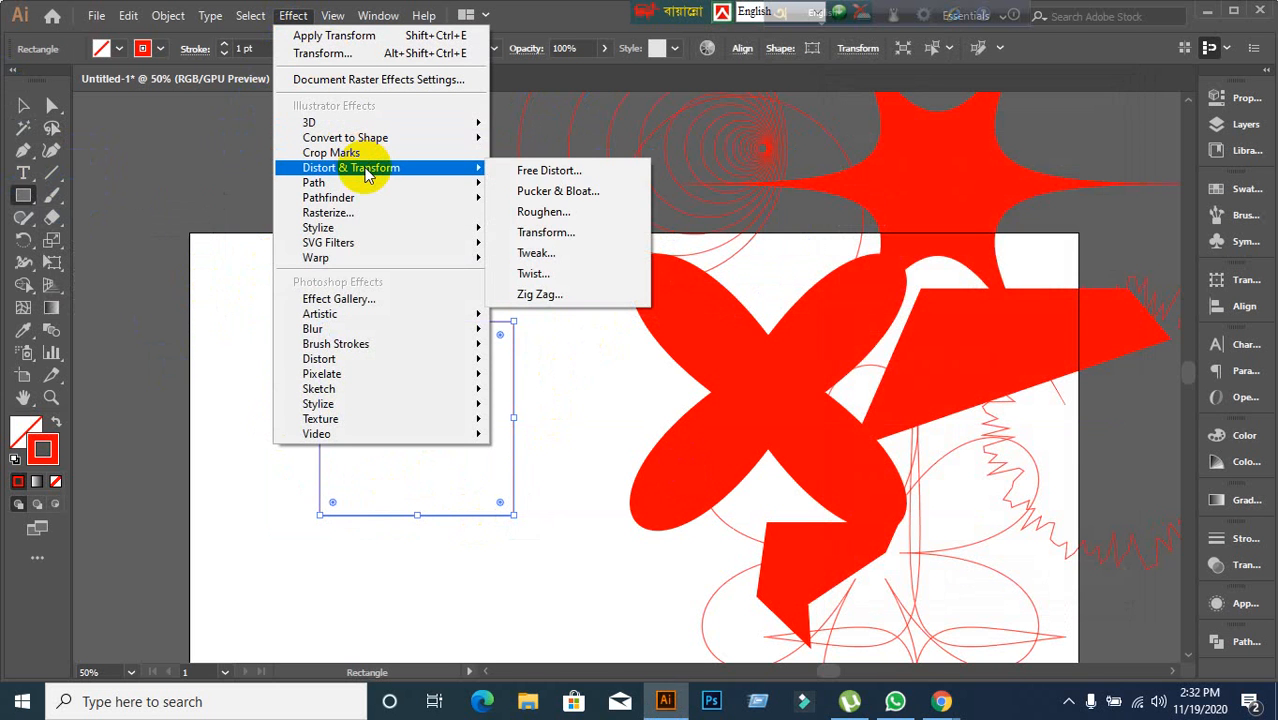
{"action": "left_click", "coordinate": [530, 232]}
{"action": "left_click", "coordinate": [847, 581]}
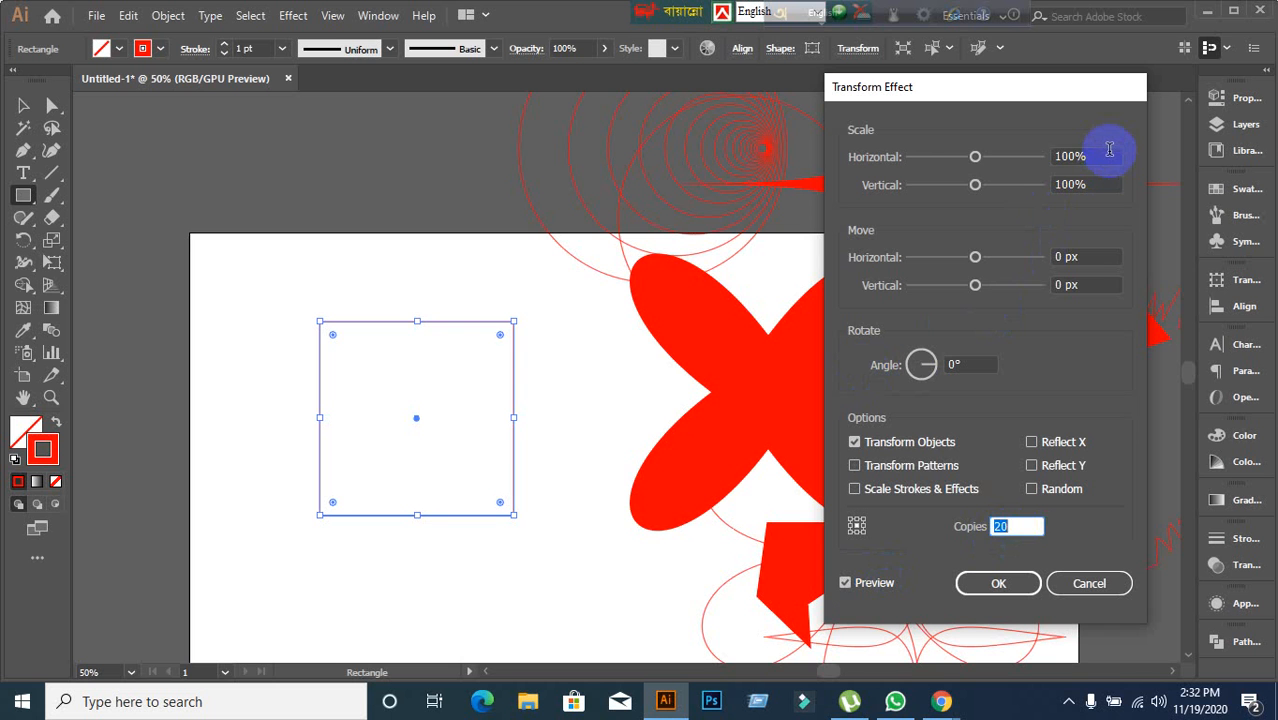
{"action": "left_click", "coordinate": [1109, 149]}
{"action": "key", "text": "Up"}
{"action": "key", "text": "Up"}
{"action": "key", "text": "Up"}
{"action": "key", "text": "Up"}
{"action": "key", "text": "Down"}
{"action": "key", "text": "Down"}
{"action": "key", "text": "Down"}
{"action": "key", "text": "Down"}
{"action": "key", "text": "Down"}
{"action": "key", "text": "Down"}
{"action": "key", "text": "Down"}
{"action": "key", "text": "Down"}
{"action": "key", "text": "Down"}
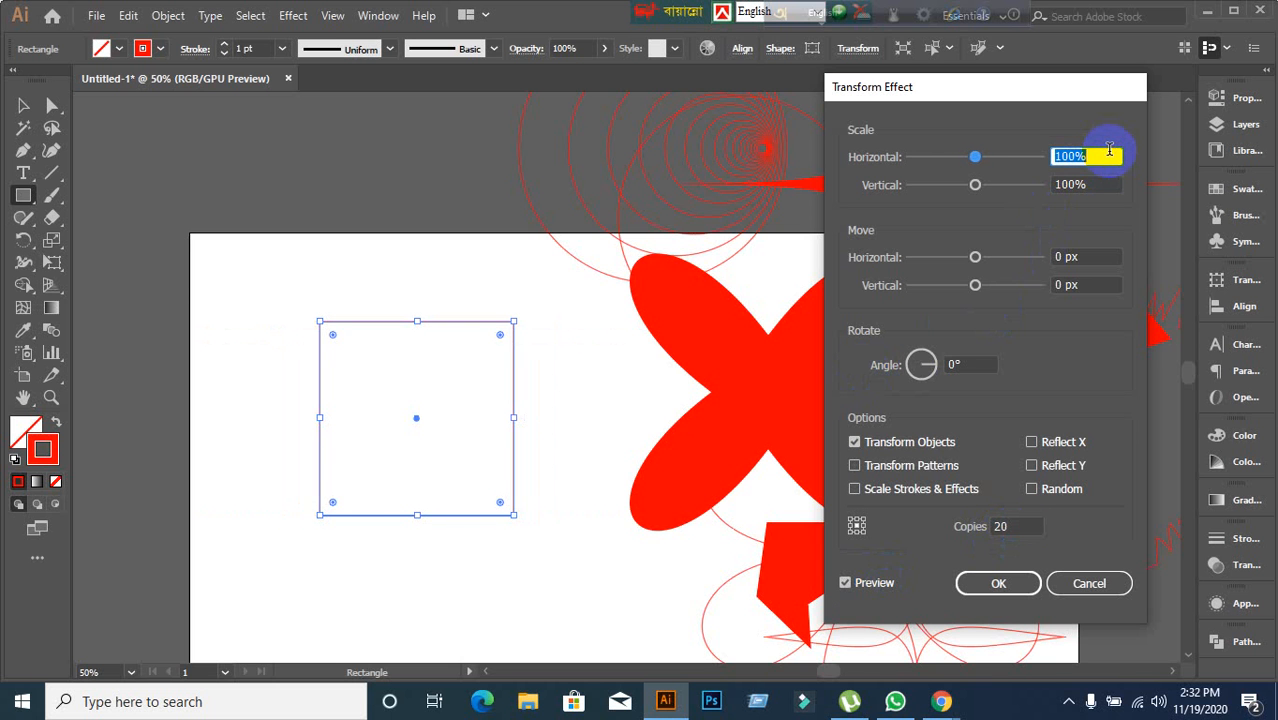
{"action": "key", "text": "Down"}
{"action": "key", "text": "Down"}
{"action": "key", "text": "Down"}
{"action": "key", "text": "Down"}
{"action": "key", "text": "Down"}
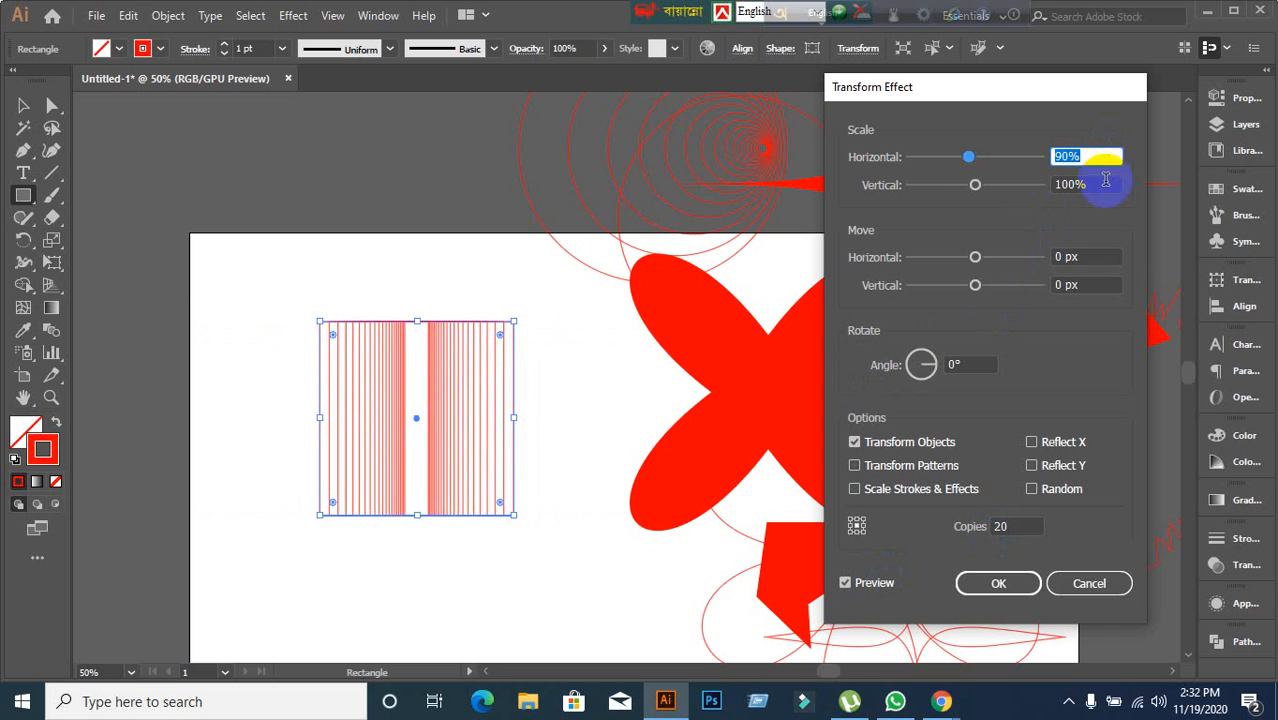
Set the Transform effect's vertical scale to 89%.
{"action": "left_click", "coordinate": [1106, 184]}
{"action": "key", "text": "Down"}
{"action": "key", "text": "Down"}
{"action": "key", "text": "Down"}
{"action": "key", "text": "Down"}
{"action": "key", "text": "Down"}
{"action": "key", "text": "Down"}
{"action": "key", "text": "Down"}
{"action": "key", "text": "Down"}
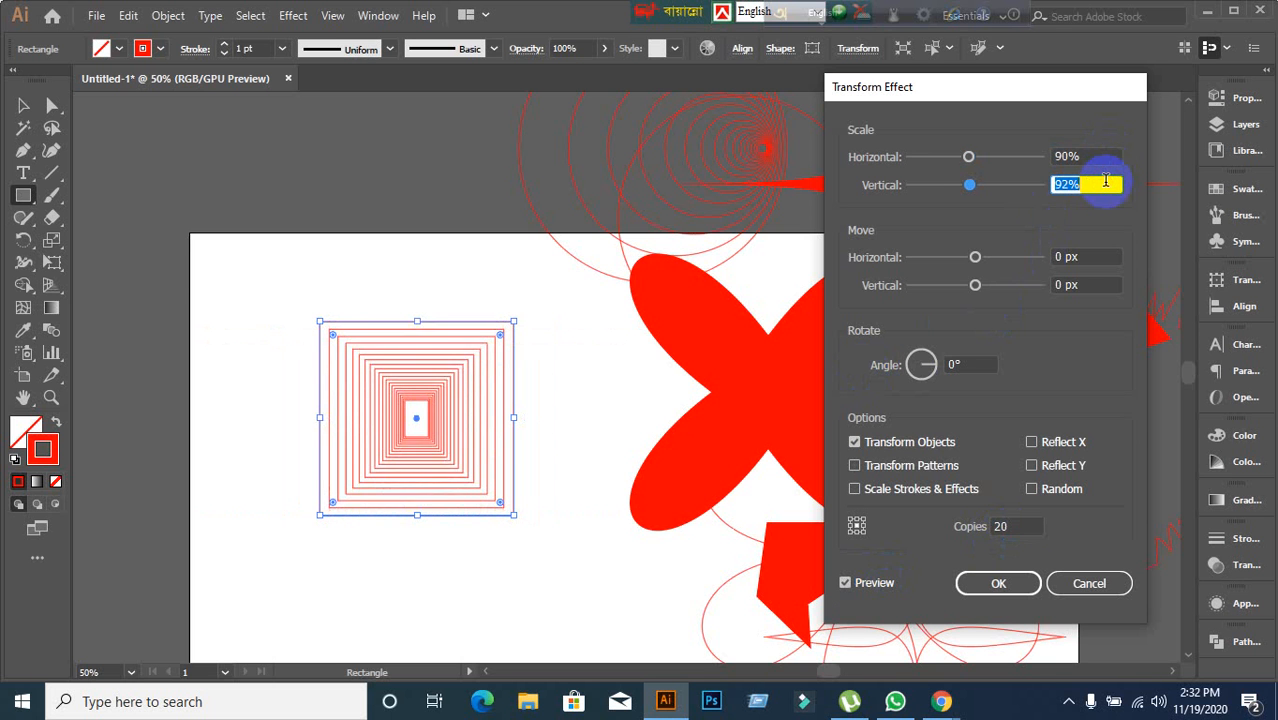
{"action": "key", "text": "Down"}
{"action": "key", "text": "Down"}
{"action": "key", "text": "Down"}
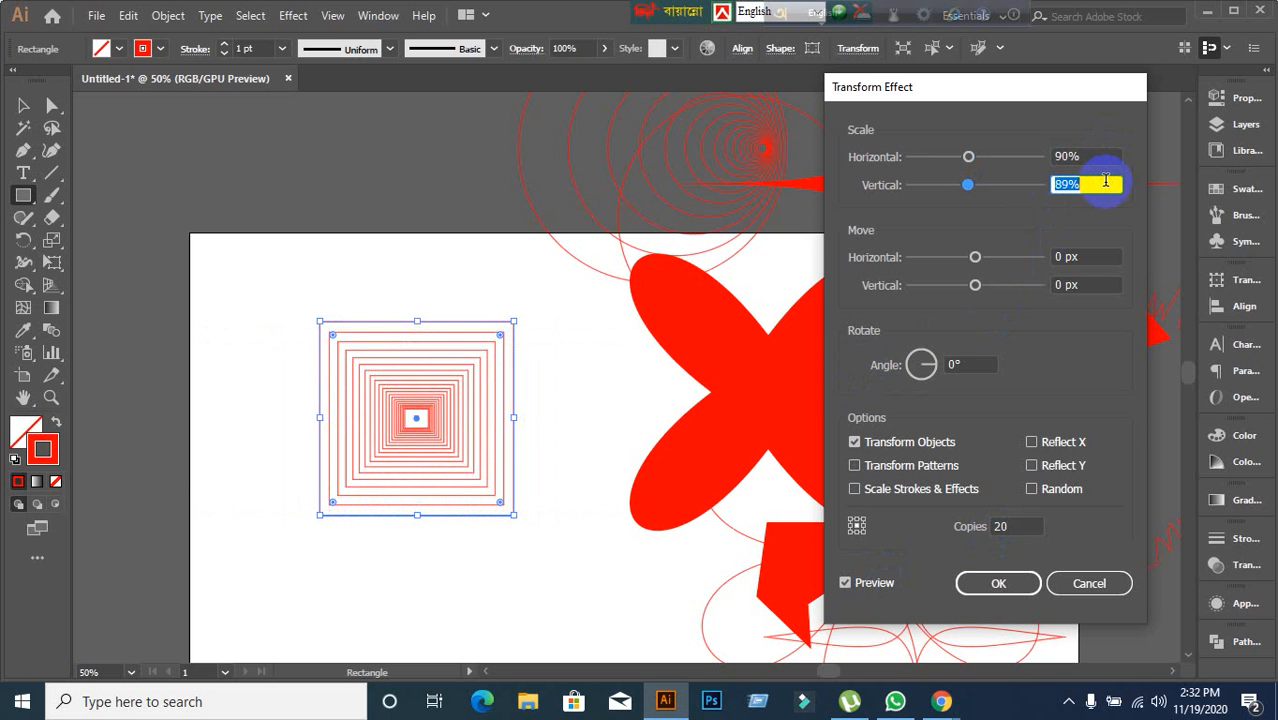
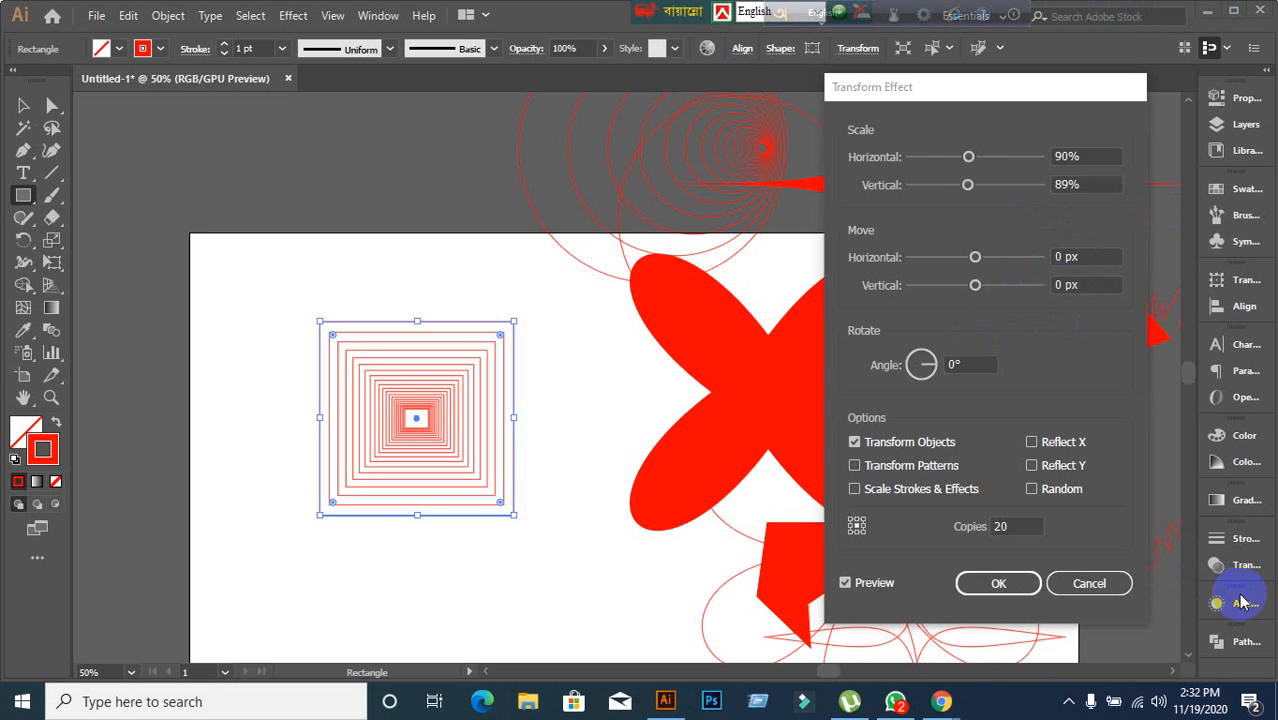
Cancel the Transform effect dialog without applying it to the square.
{"action": "left_click", "coordinate": [1100, 585]}
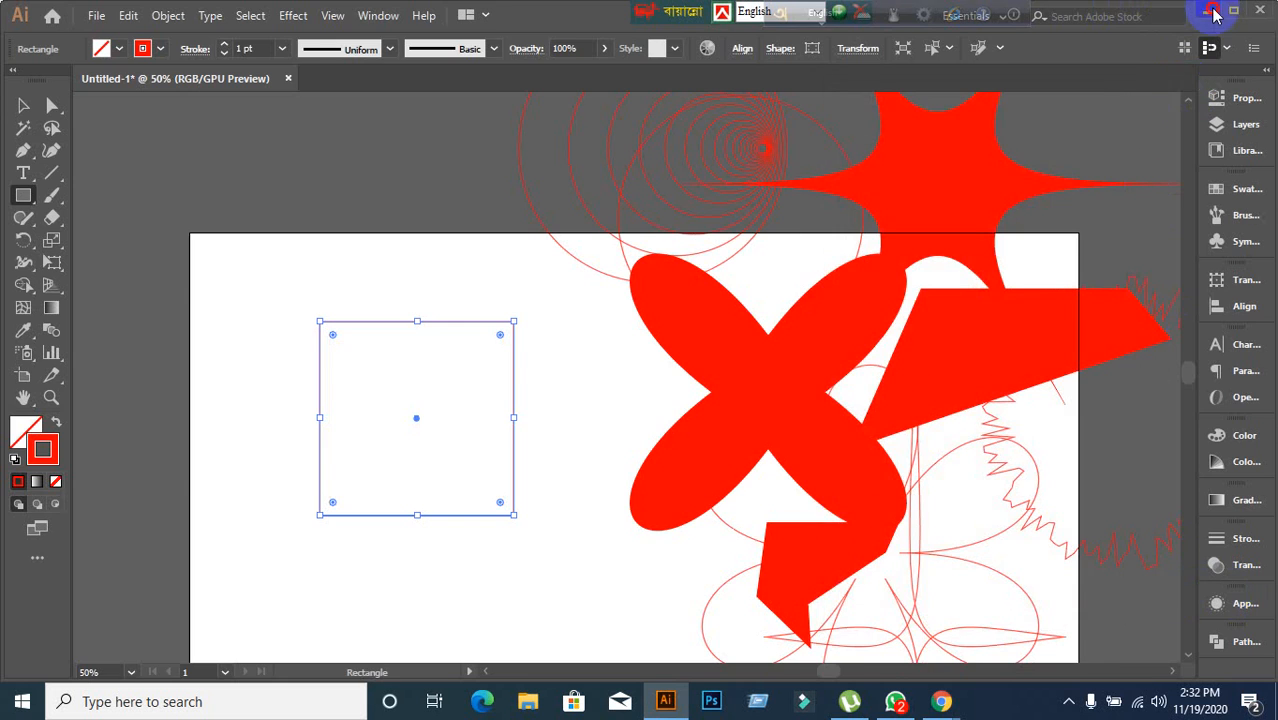
{"action": "left_click", "coordinate": [1206, 10]}
{"action": "left_click", "coordinate": [1181, 15]}
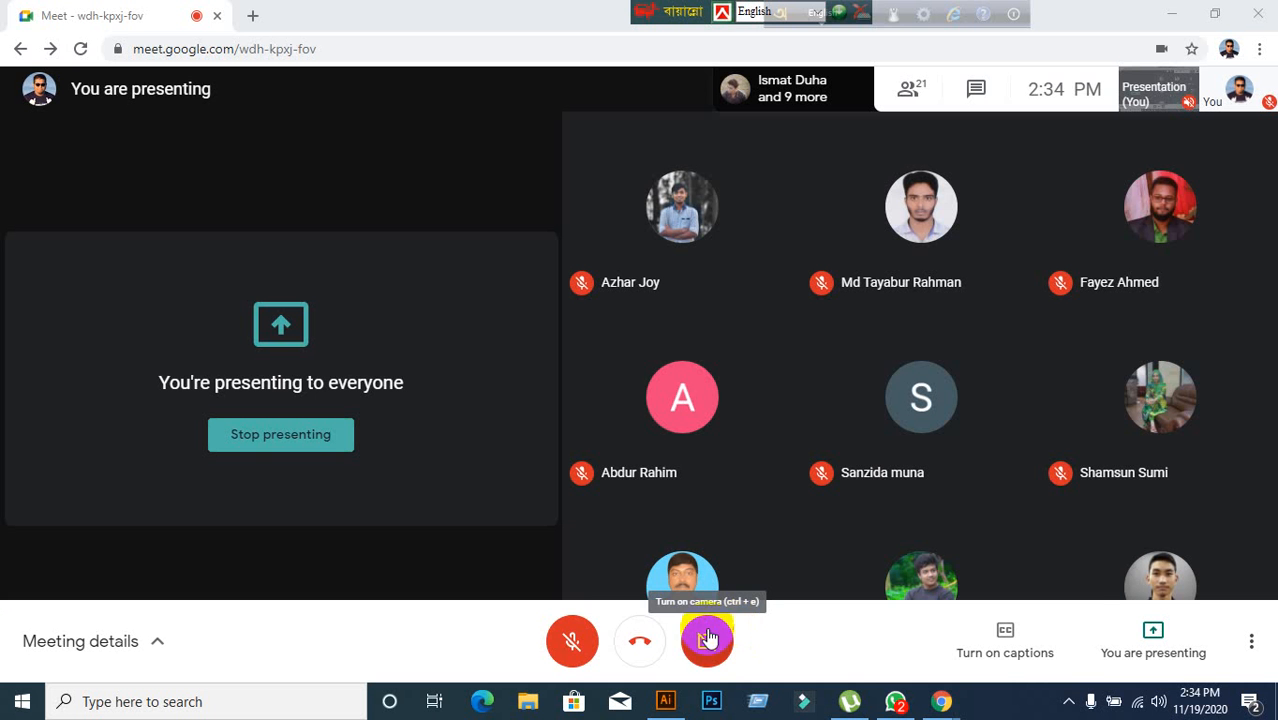
{"action": "left_click", "coordinate": [571, 640]}
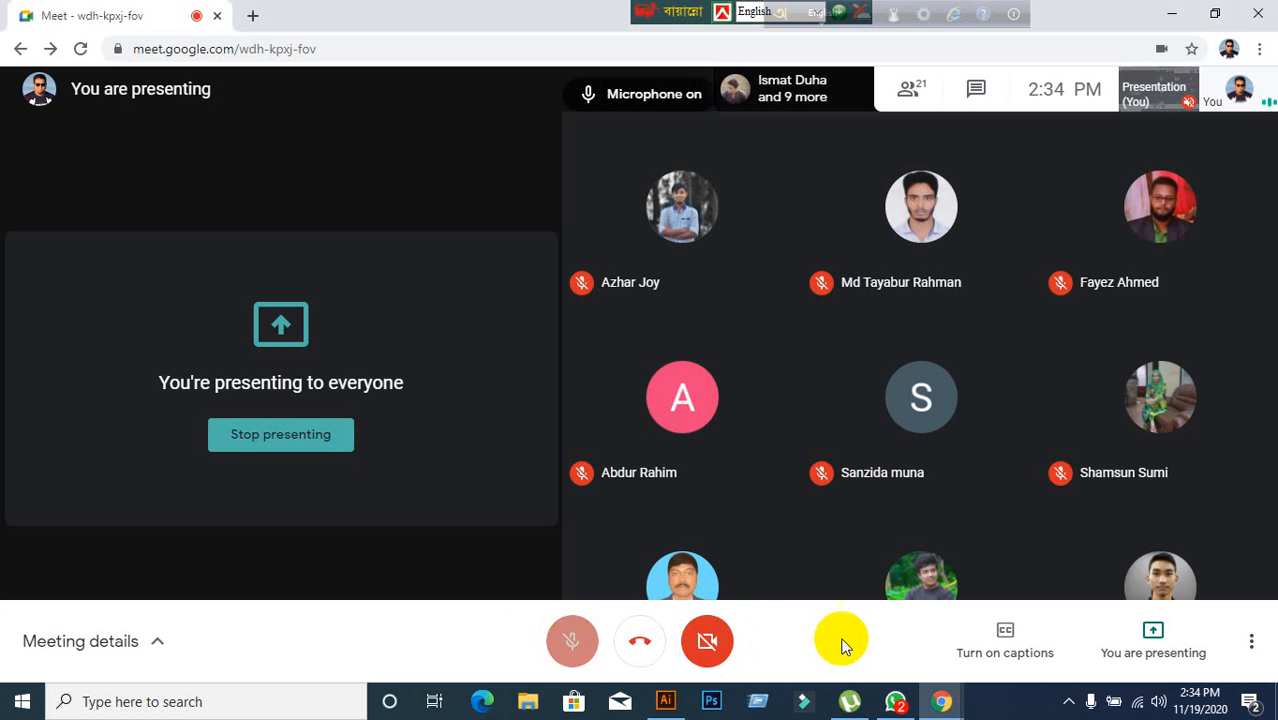
{"action": "left_click", "coordinate": [666, 705]}
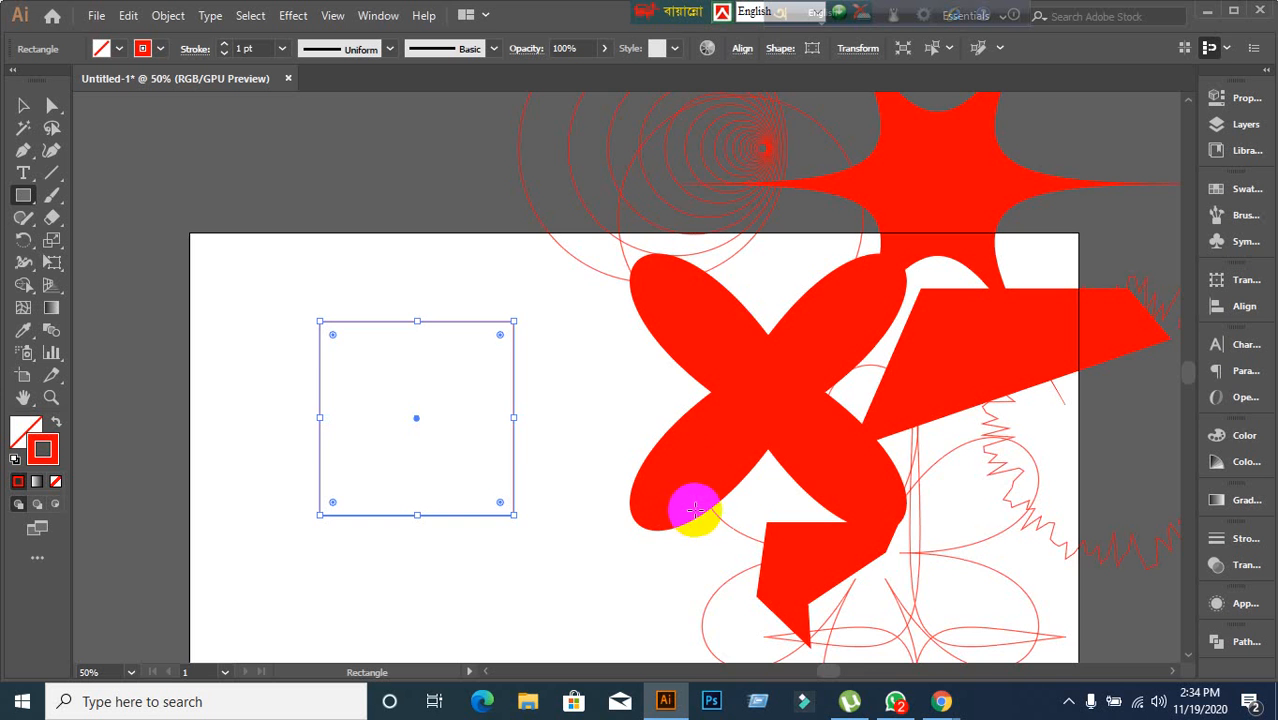
Move the concentric-circle shape further up and left, above the artboard.
{"action": "left_click", "coordinate": [23, 105]}
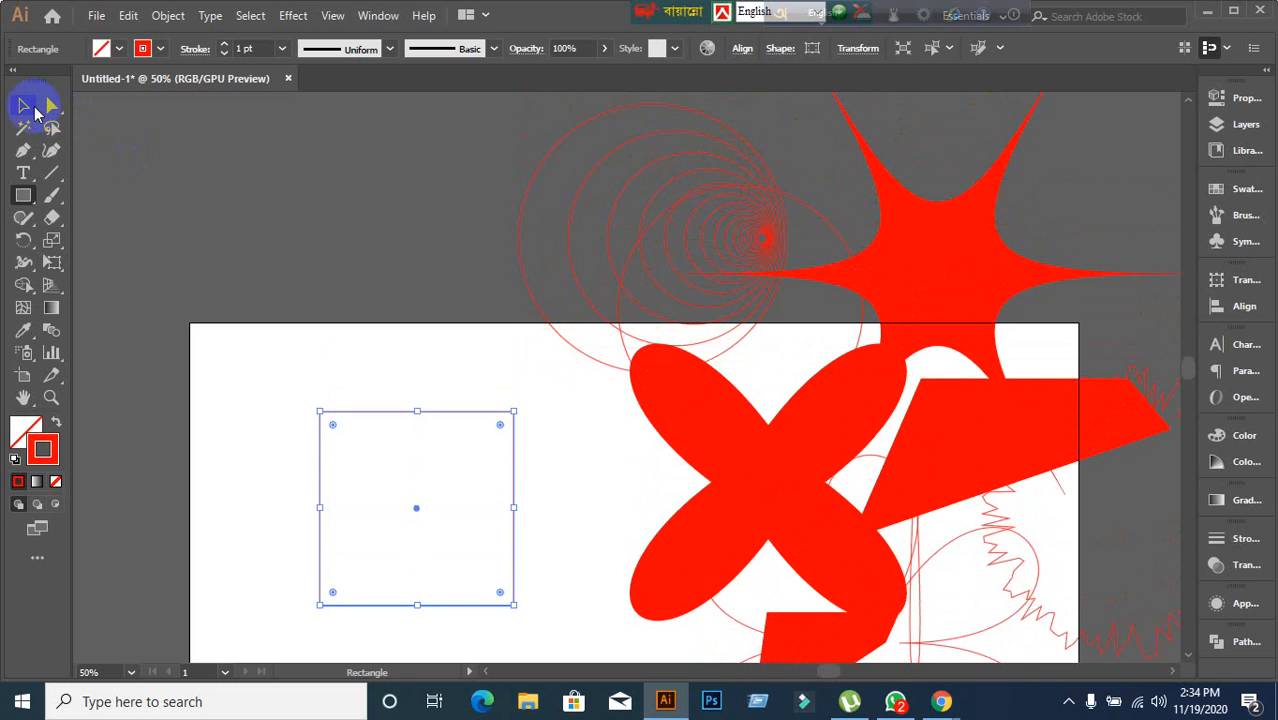
{"action": "left_click_drag", "start_coordinate": [760, 260], "coordinate": [380, 192]}
{"action": "scroll", "coordinate": [579, 399], "scroll_direction": "down", "scroll_amount": 2}
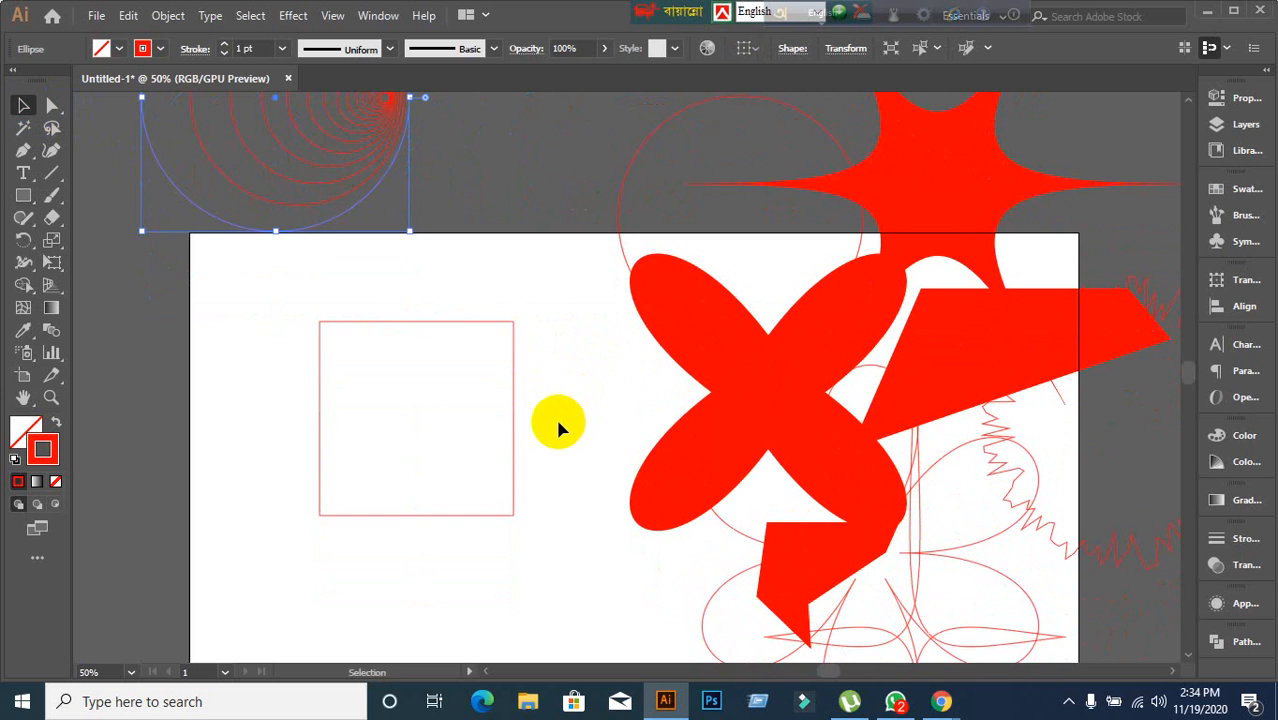
{"action": "scroll", "coordinate": [558, 422], "scroll_direction": "up", "scroll_amount": 1}
Reopen the Transform effect for the square with preview, 18 copies and horizontal scale of 89%.
{"action": "left_click_drag", "start_coordinate": [243, 366], "coordinate": [528, 542]}
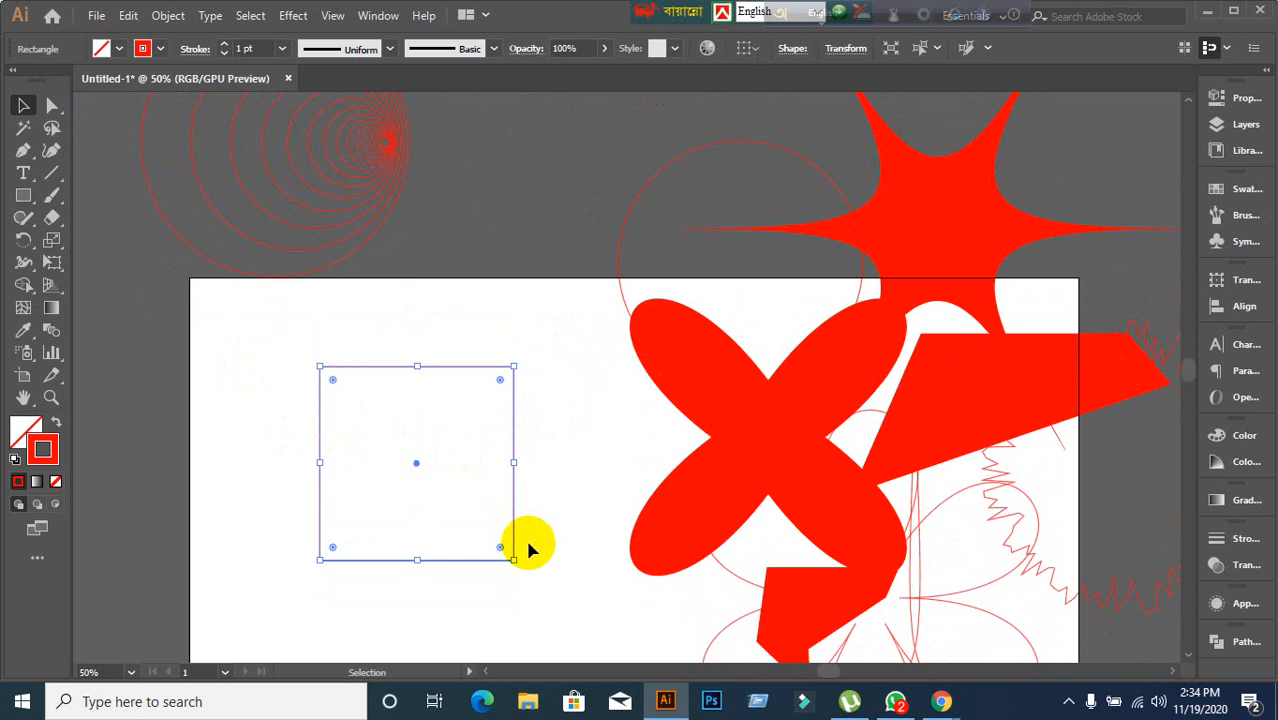
{"action": "scroll", "coordinate": [528, 548], "scroll_direction": "up", "scroll_amount": 1}
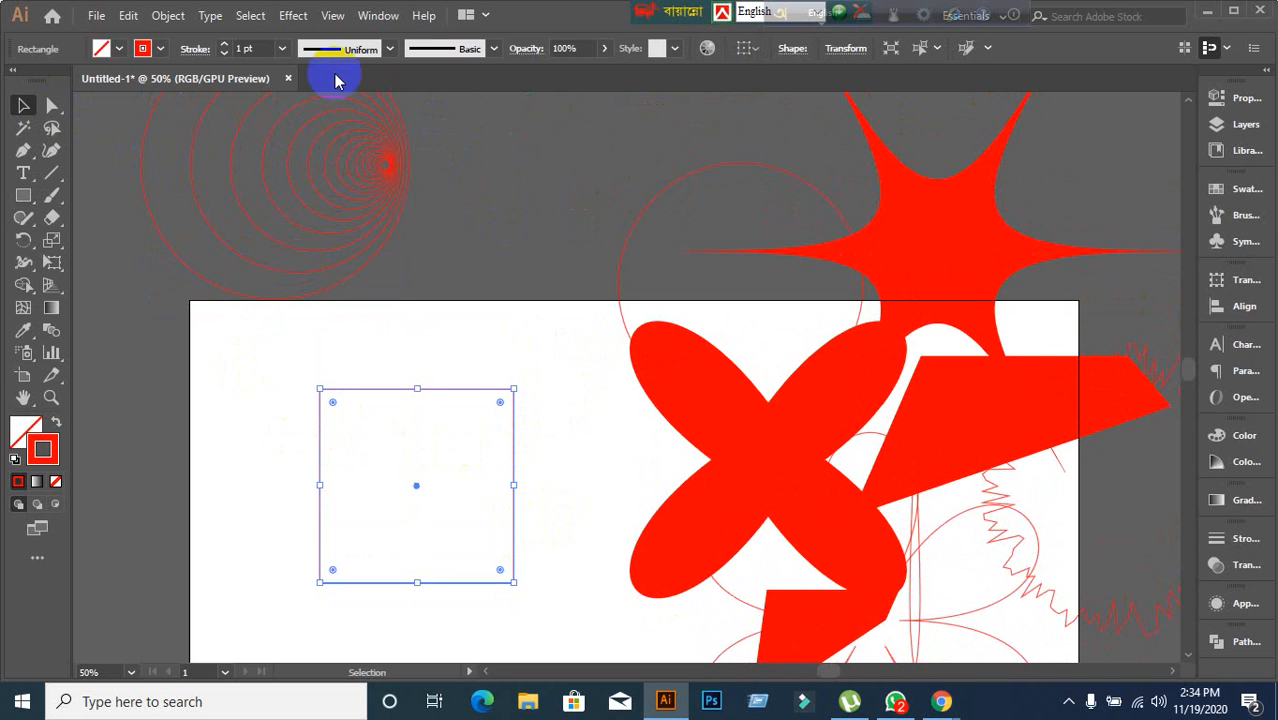
{"action": "left_click", "coordinate": [294, 17]}
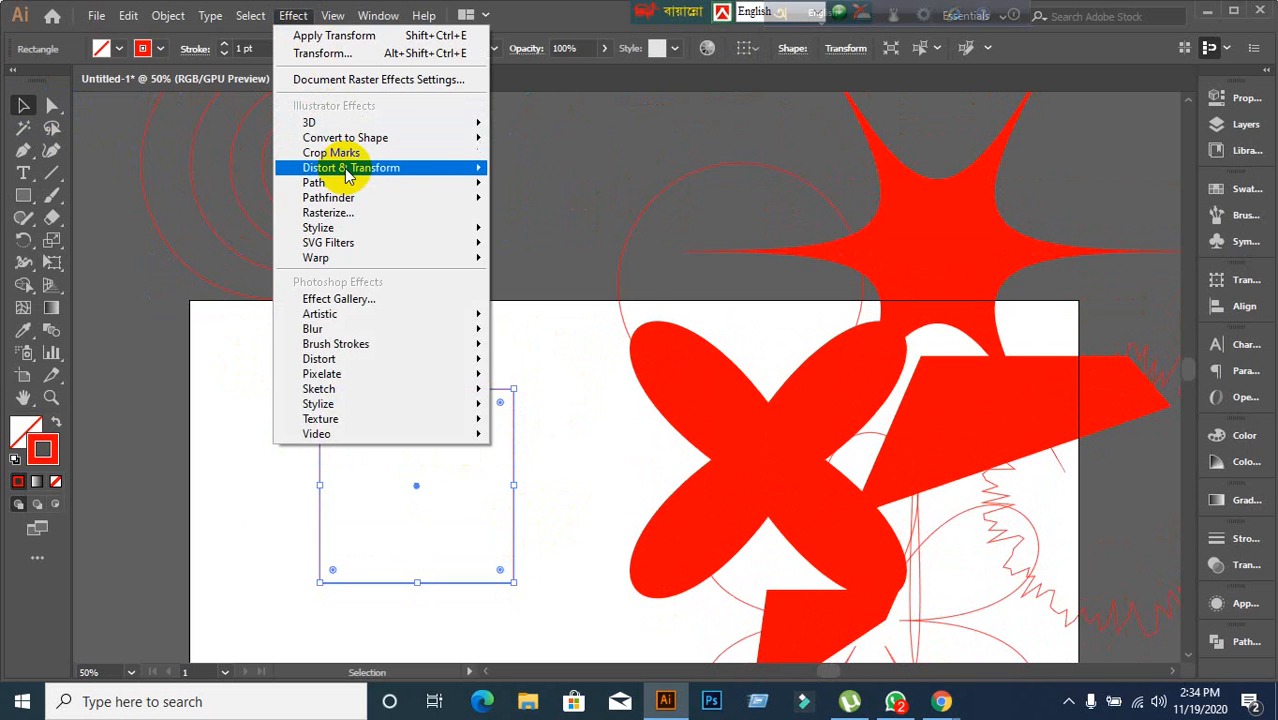
{"action": "mouse_move", "coordinate": [483, 172]}
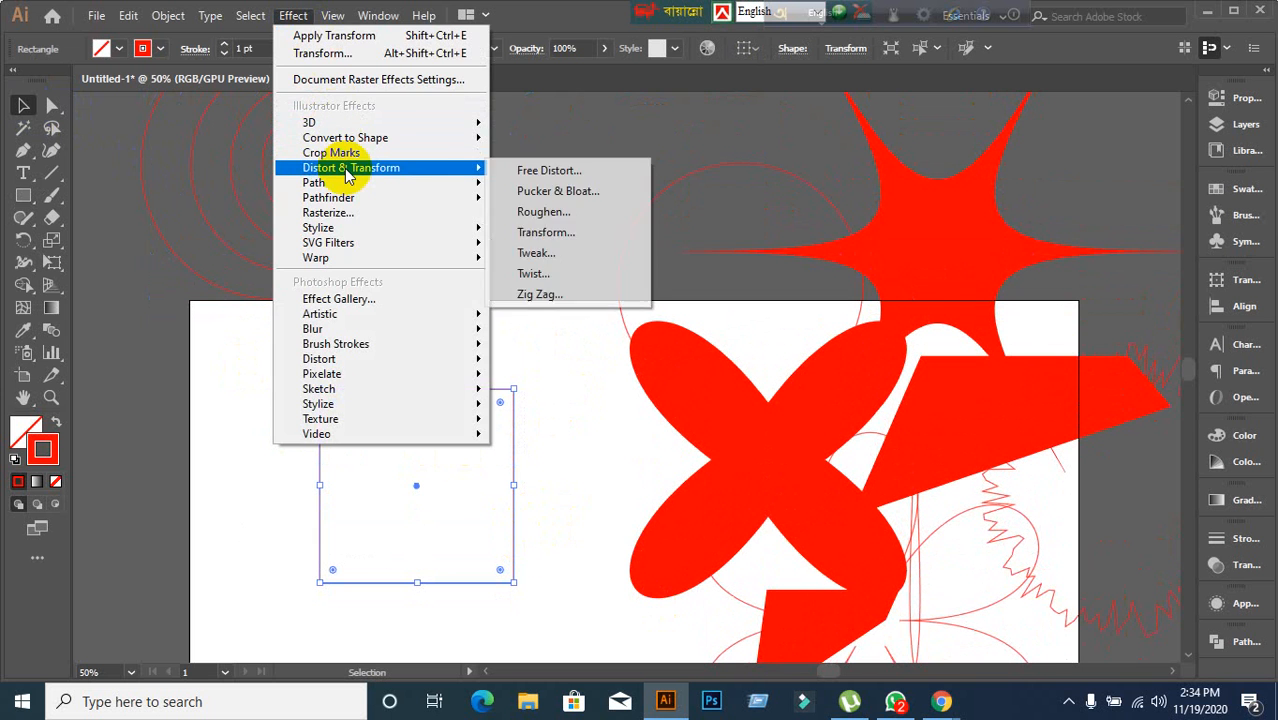
{"action": "left_click", "coordinate": [553, 242]}
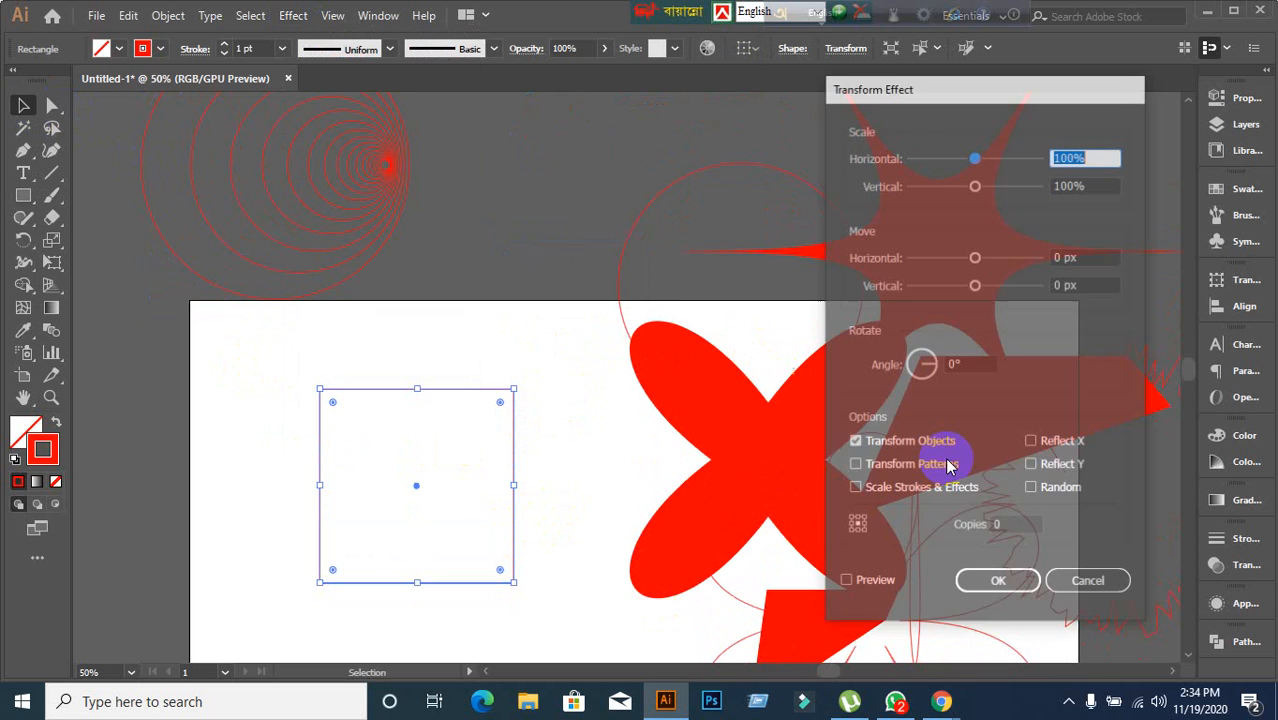
{"action": "left_click", "coordinate": [845, 582]}
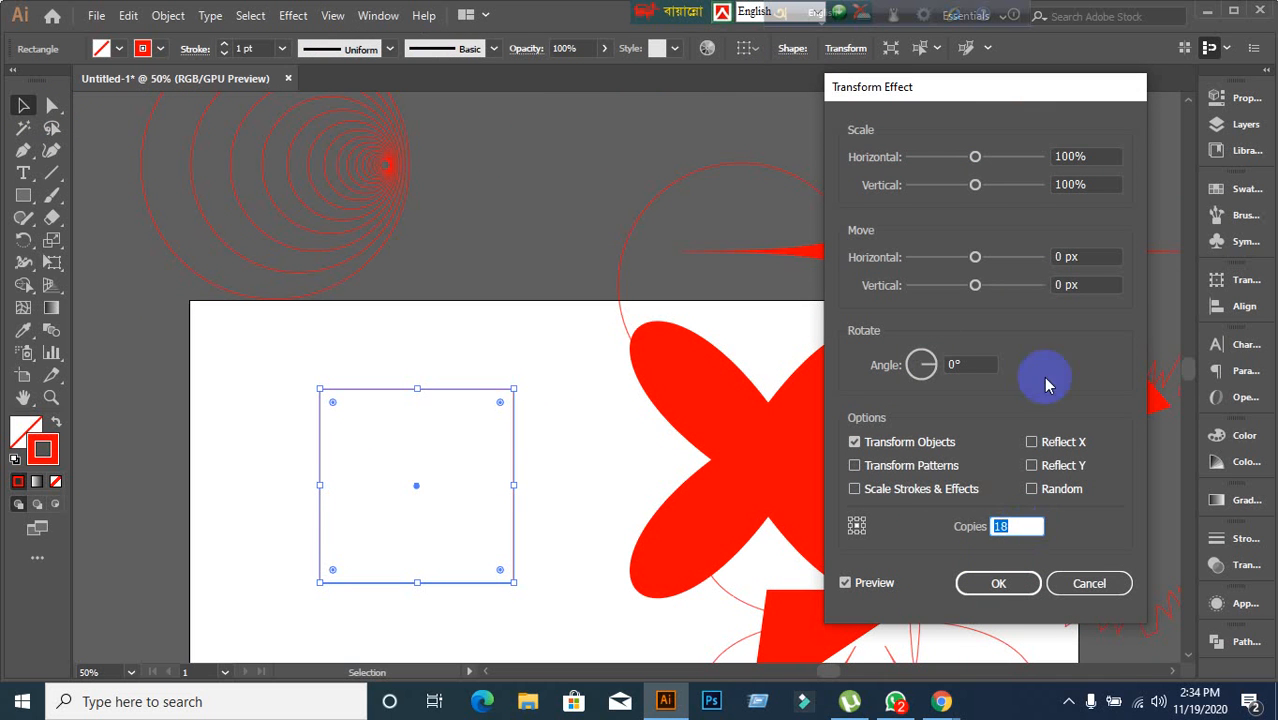
{"action": "left_click", "coordinate": [1101, 157]}
{"action": "scroll", "coordinate": [1102, 160], "scroll_direction": "down", "scroll_amount": 3}
{"action": "scroll", "coordinate": [1102, 160], "scroll_direction": "down", "scroll_amount": 6}
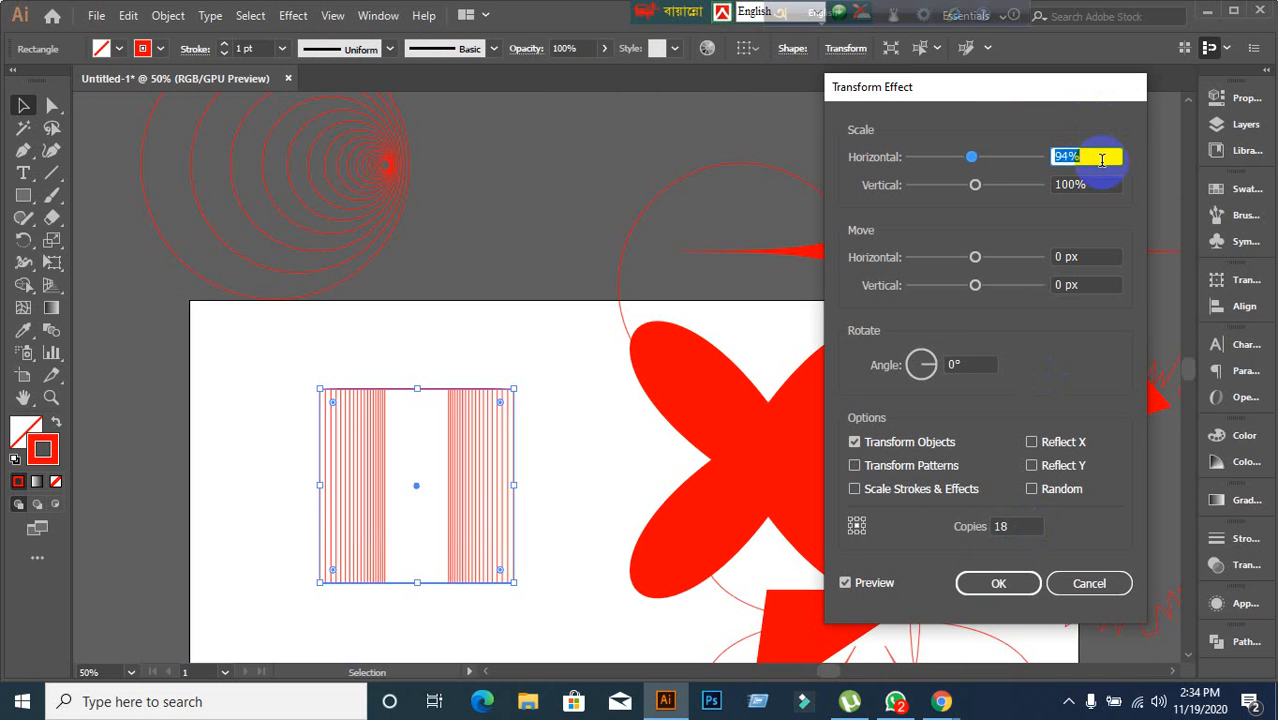
Set the Transform effect's vertical scale to 90%.
{"action": "key", "text": "Tab"}
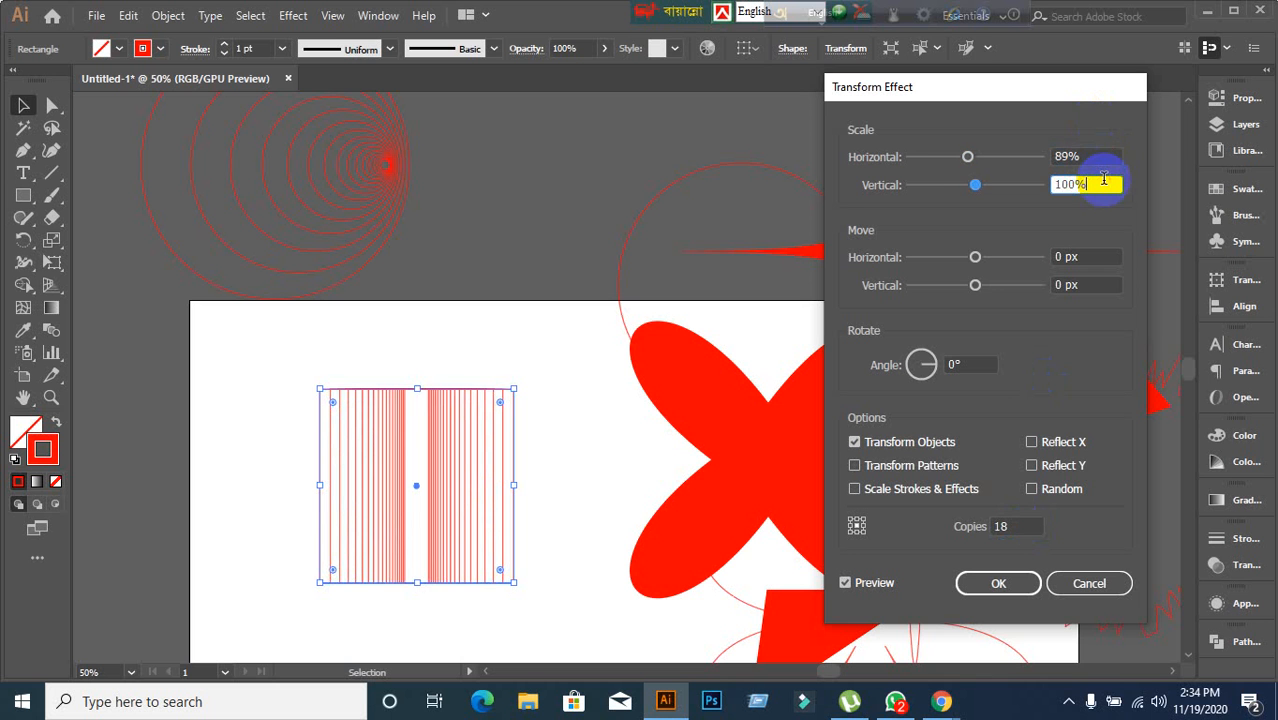
{"action": "key", "text": "Down"}
{"action": "key", "text": "Down"}
{"action": "key", "text": "Down"}
{"action": "key", "text": "Down"}
{"action": "key", "text": "Down"}
{"action": "key", "text": "Down"}
{"action": "key", "text": "Down"}
{"action": "key", "text": "Down"}
{"action": "key", "text": "Down"}
{"action": "key", "text": "Down"}
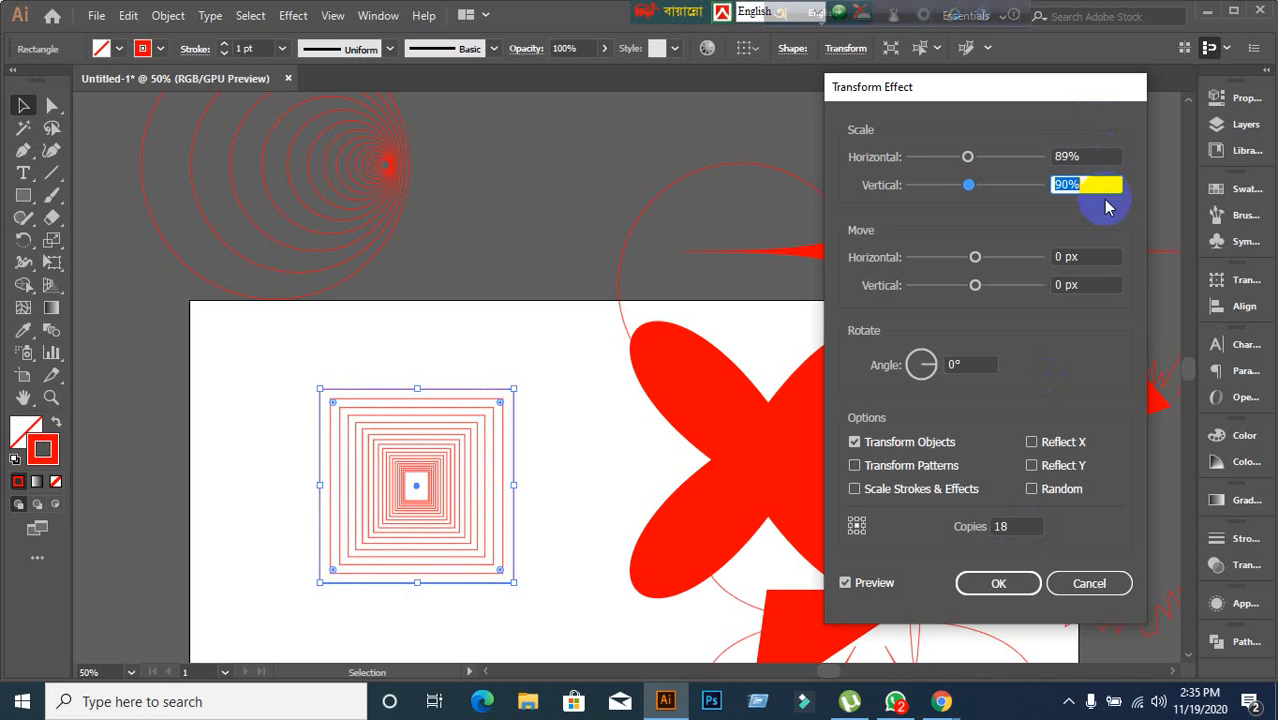
Set the horizontal move of the Transform effect to 8 px.
{"action": "left_click", "coordinate": [1090, 257]}
{"action": "key", "text": "Up"}
{"action": "key", "text": "Up"}
{"action": "key", "text": "Up"}
{"action": "key", "text": "Up"}
{"action": "key", "text": "Up"}
{"action": "key", "text": "Up"}
Try rotation angles up to 14° and return the angle to 0°.
{"action": "key", "text": "Up"}
{"action": "key", "text": "Up"}
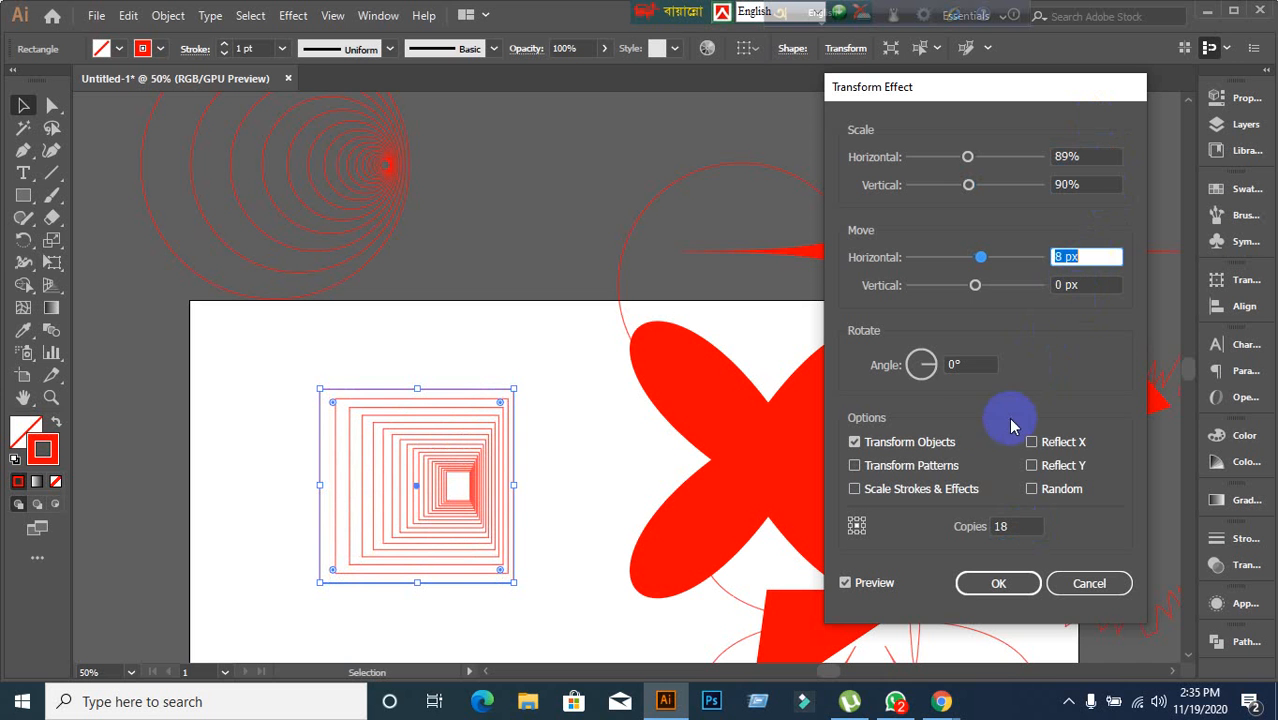
{"action": "left_click", "coordinate": [958, 365]}
{"action": "key", "text": "Up"}
{"action": "key", "text": "Up"}
{"action": "key", "text": "Up"}
{"action": "key", "text": "Up"}
{"action": "key", "text": "Up"}
{"action": "key", "text": "Up"}
{"action": "key", "text": "Up"}
{"action": "key", "text": "Up"}
{"action": "key", "text": "Up"}
{"action": "key", "text": "Up"}
{"action": "key", "text": "Up"}
{"action": "key", "text": "Up"}
{"action": "key", "text": "Up"}
{"action": "key", "text": "Up"}
{"action": "key", "text": "Up"}
{"action": "key", "text": "Up"}
{"action": "key", "text": "Up"}
{"action": "key", "text": "Up"}
{"action": "key", "text": "Up"}
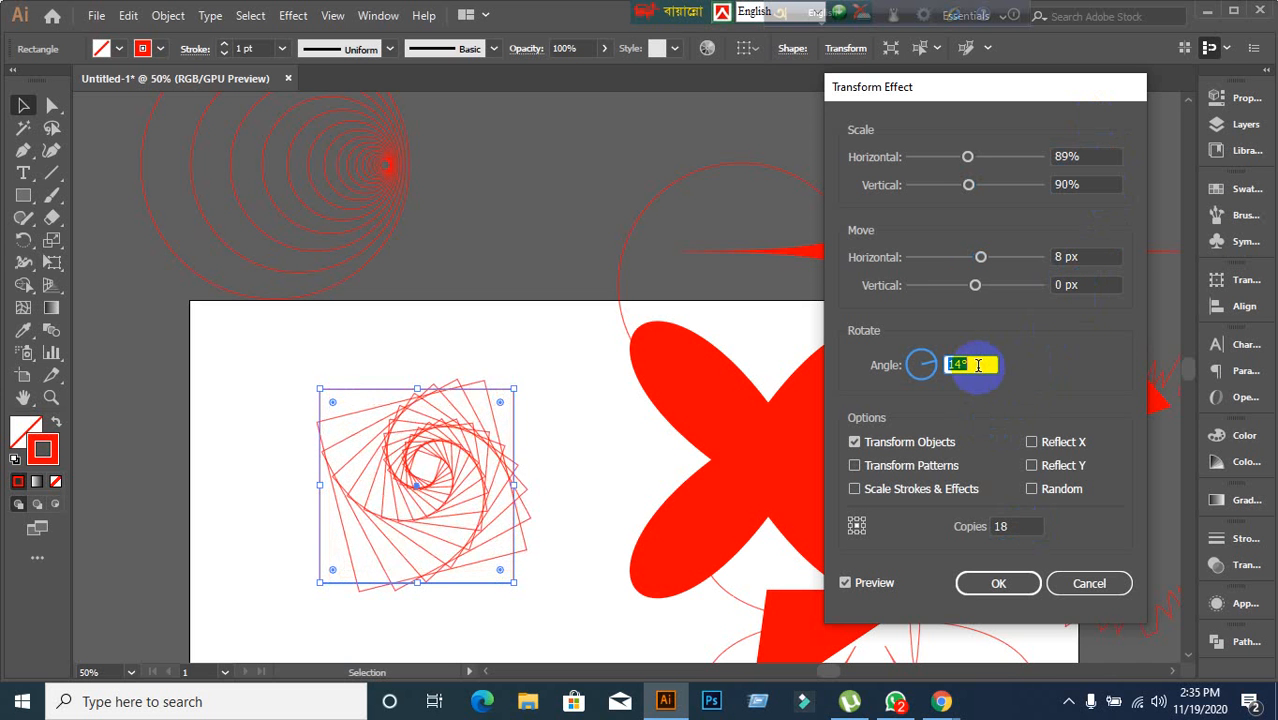
{"action": "key", "text": "Down"}
{"action": "key", "text": "Down"}
{"action": "key", "text": "Down"}
{"action": "key", "text": "Down"}
{"action": "key", "text": "Down"}
{"action": "key", "text": "Down"}
{"action": "key", "text": "Down"}
{"action": "key", "text": "Down"}
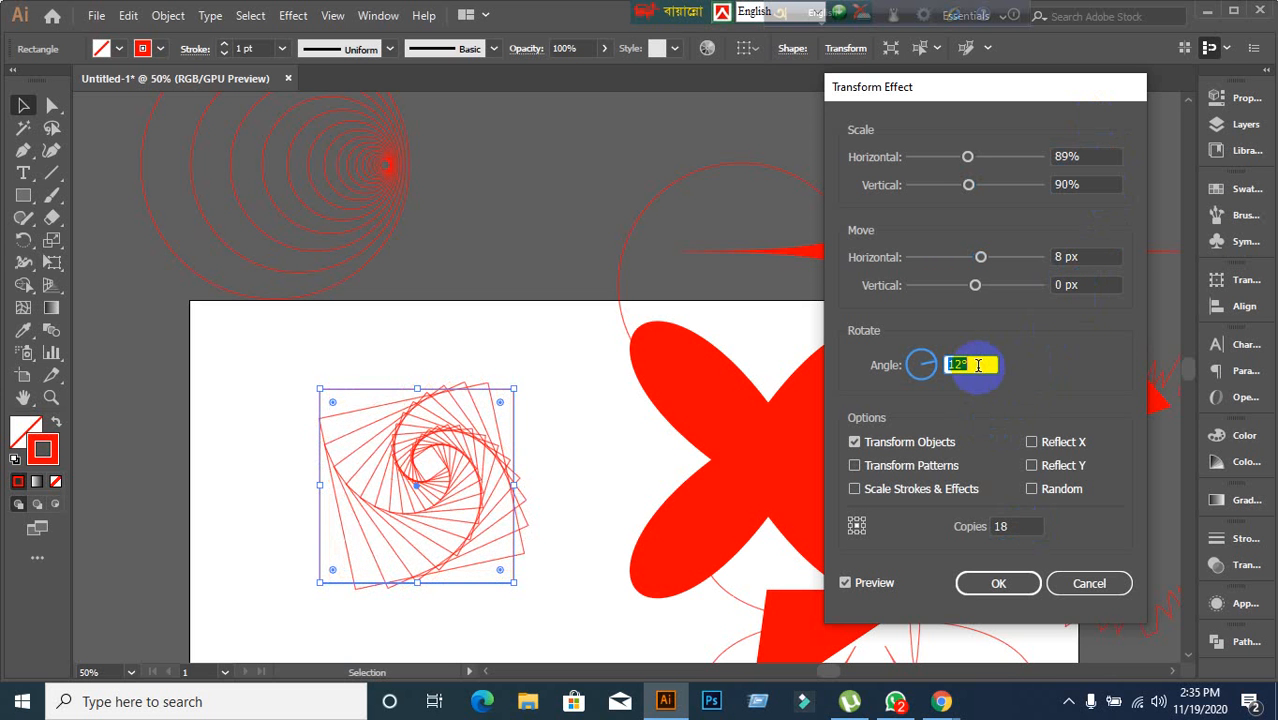
{"action": "key", "text": "Down"}
{"action": "key", "text": "Down"}
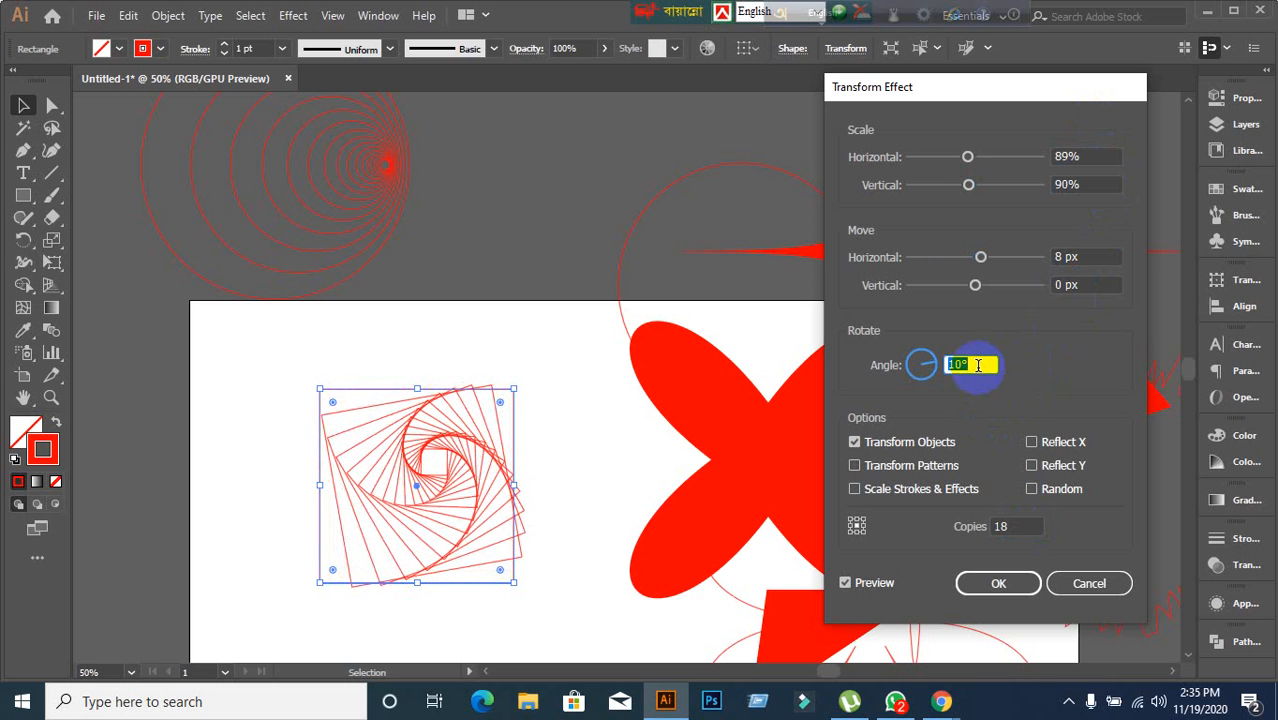
{"action": "key", "text": "Down"}
{"action": "key", "text": "Down"}
{"action": "key", "text": "Down"}
{"action": "key", "text": "Down"}
{"action": "key", "text": "Down"}
{"action": "key", "text": "Down"}
{"action": "key", "text": "Down"}
{"action": "key", "text": "Down"}
{"action": "key", "text": "Down"}
{"action": "key", "text": "Down"}
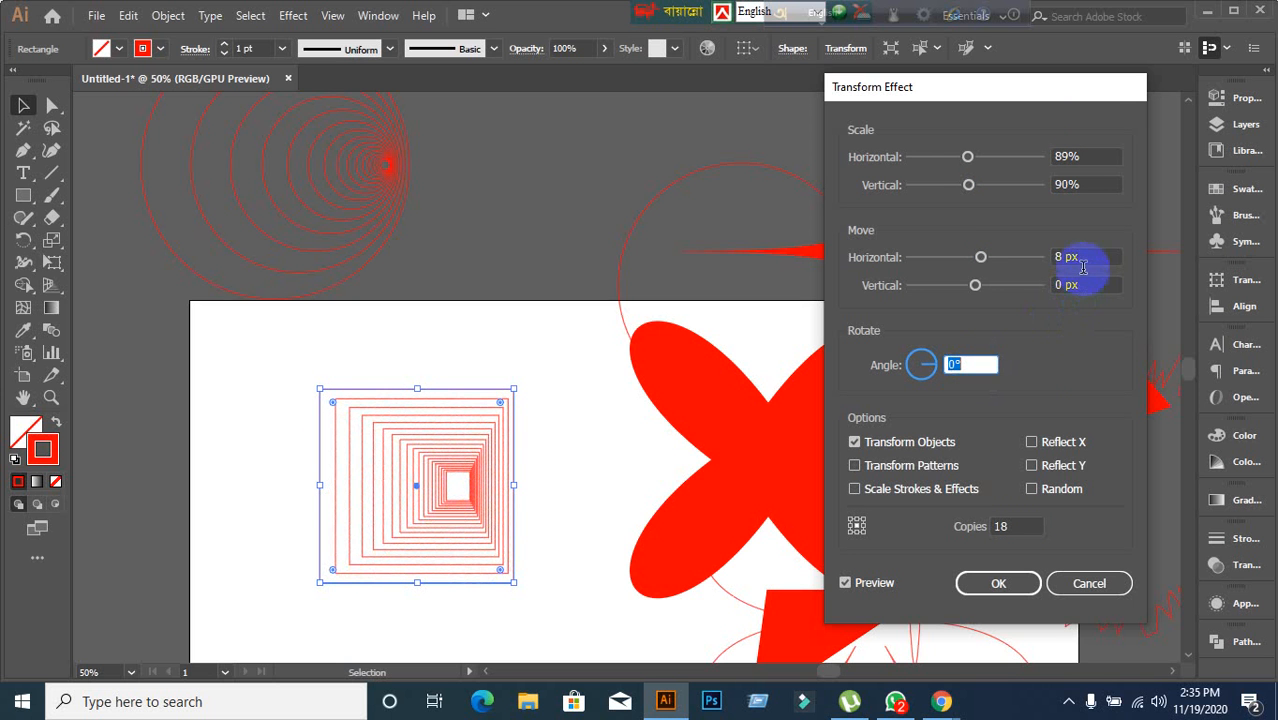
Reset the horizontal move to 0 px.
{"action": "left_click", "coordinate": [1080, 258]}
{"action": "key", "text": "Down"}
{"action": "key", "text": "Down"}
{"action": "key", "text": "Down"}
{"action": "key", "text": "Down"}
{"action": "key", "text": "Down"}
{"action": "key", "text": "Down"}
{"action": "key", "text": "Down"}
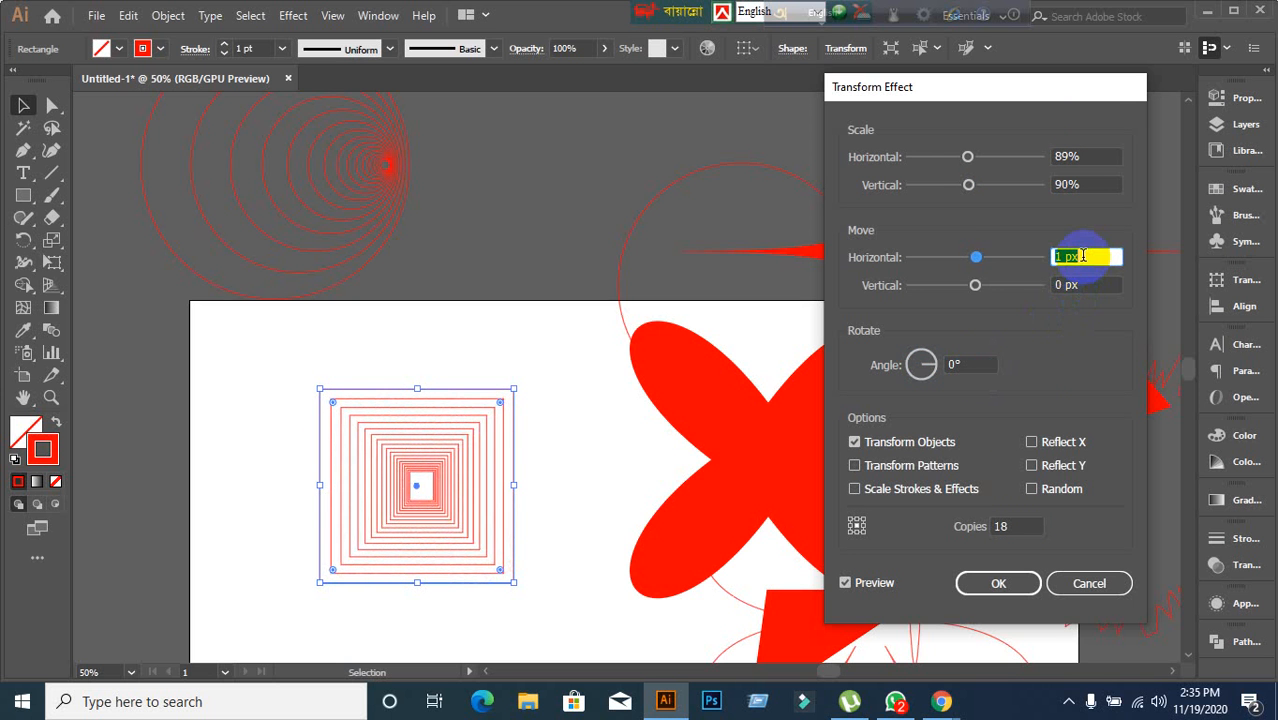
{"action": "key", "text": "Down"}
Set the vertical move of the Transform effect to 8 px.
{"action": "left_click", "coordinate": [1086, 286]}
{"action": "key", "text": "Up"}
{"action": "key", "text": "Up"}
{"action": "key", "text": "Up"}
{"action": "key", "text": "Up"}
{"action": "key", "text": "Up"}
{"action": "key", "text": "Up"}
{"action": "key", "text": "Up"}
{"action": "key", "text": "Up"}
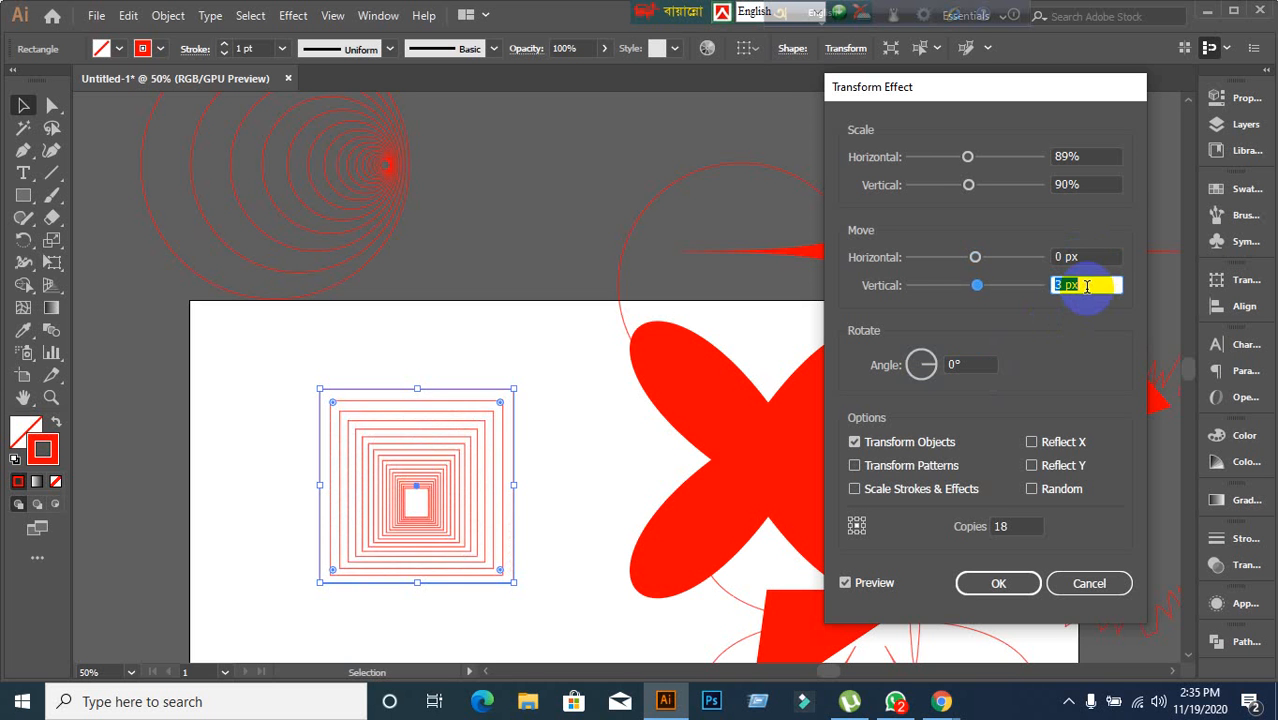
Try a rotation angle of 18° and return it to 0°.
{"action": "left_click", "coordinate": [972, 364]}
{"action": "key", "text": "Up"}
{"action": "key", "text": "Up"}
{"action": "key", "text": "Up"}
{"action": "key", "text": "Up"}
{"action": "key", "text": "Up"}
{"action": "key", "text": "Up"}
{"action": "key", "text": "Up"}
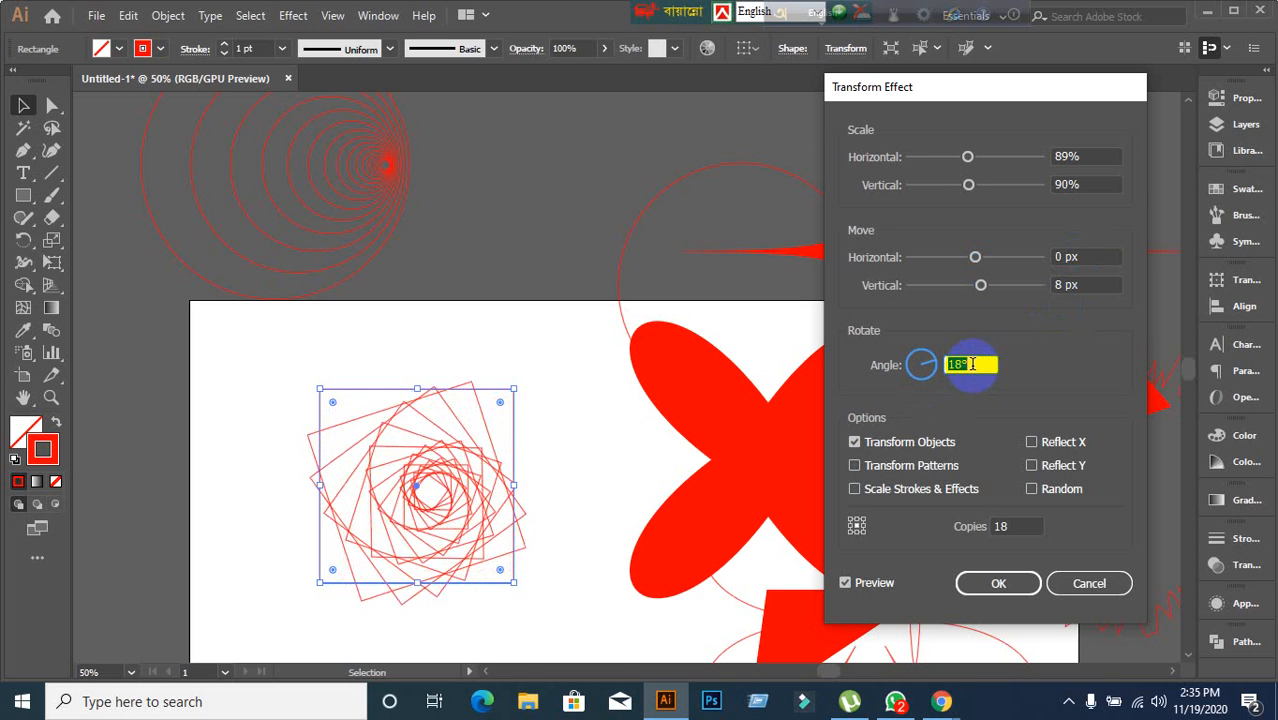
{"action": "key", "text": "Down"}
{"action": "key", "text": "Down"}
{"action": "key", "text": "Down"}
{"action": "key", "text": "Down"}
{"action": "key", "text": "Down"}
{"action": "key", "text": "Down"}
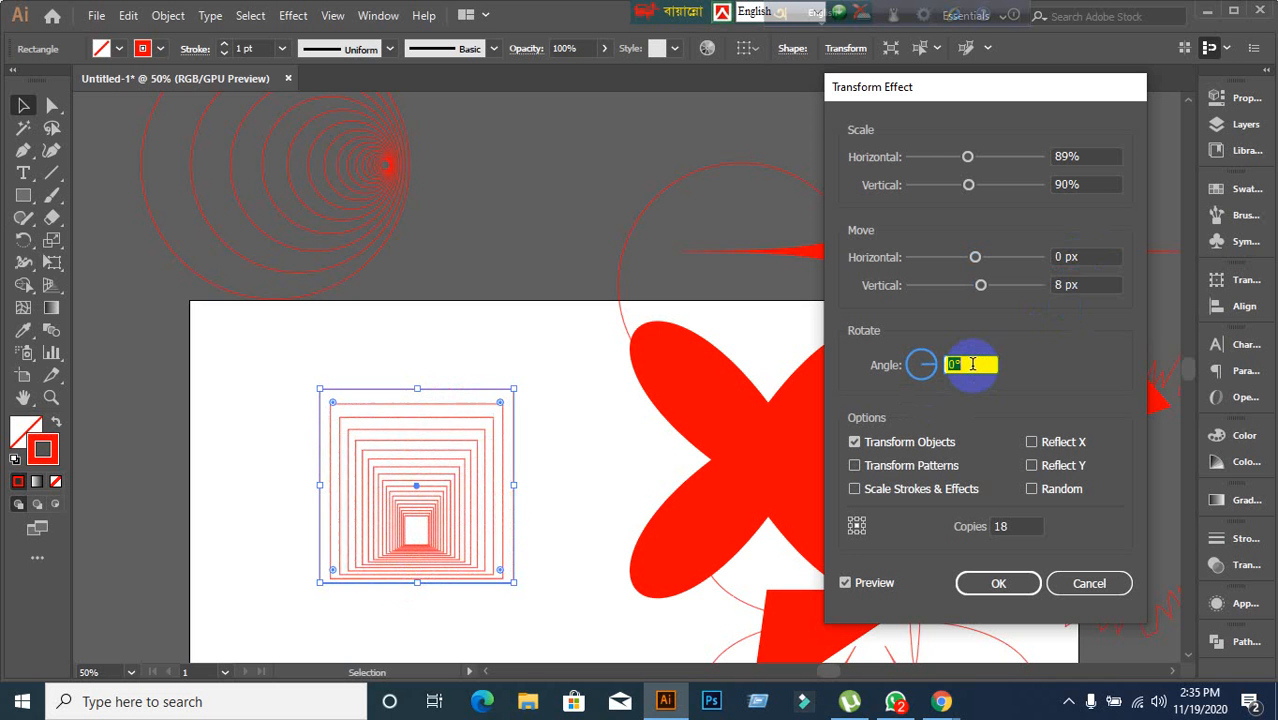
{"action": "key", "text": "Down"}
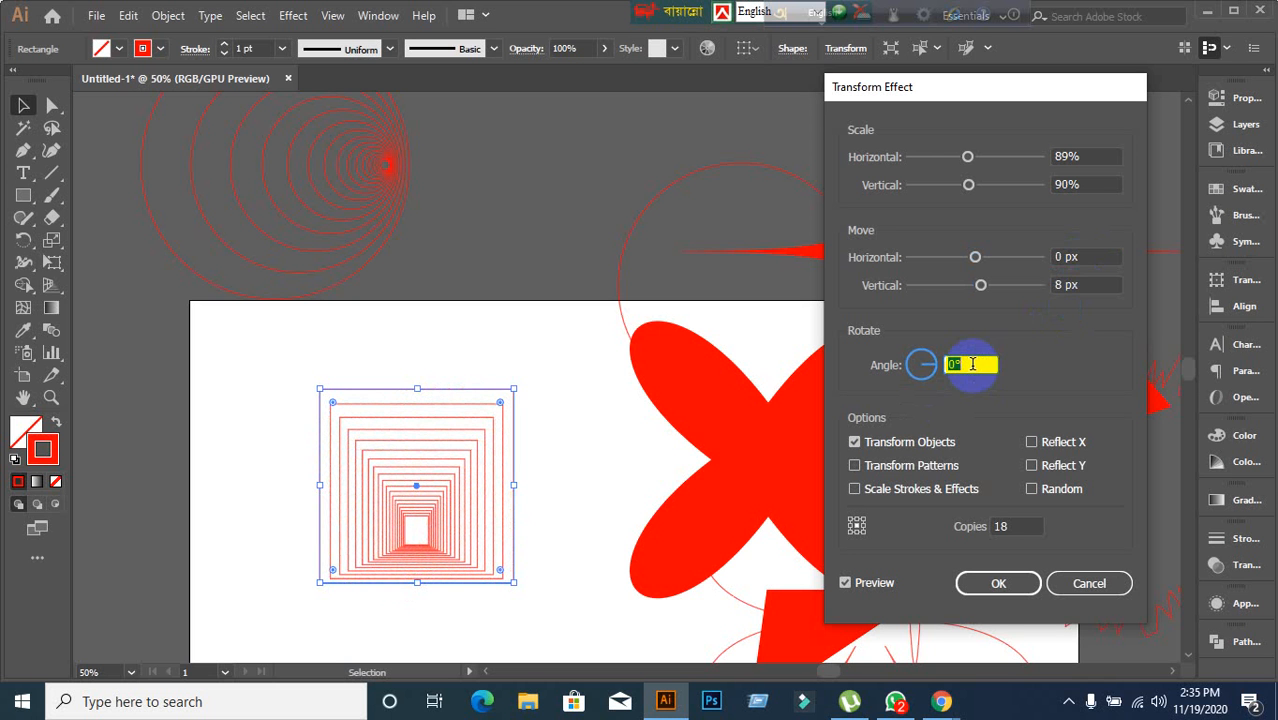
Reset the vertical move to 0 px.
{"action": "left_click", "coordinate": [1073, 285]}
{"action": "key", "text": "Down"}
{"action": "key", "text": "Down"}
{"action": "key", "text": "Down"}
{"action": "key", "text": "Down"}
{"action": "key", "text": "Down"}
{"action": "key", "text": "Down"}
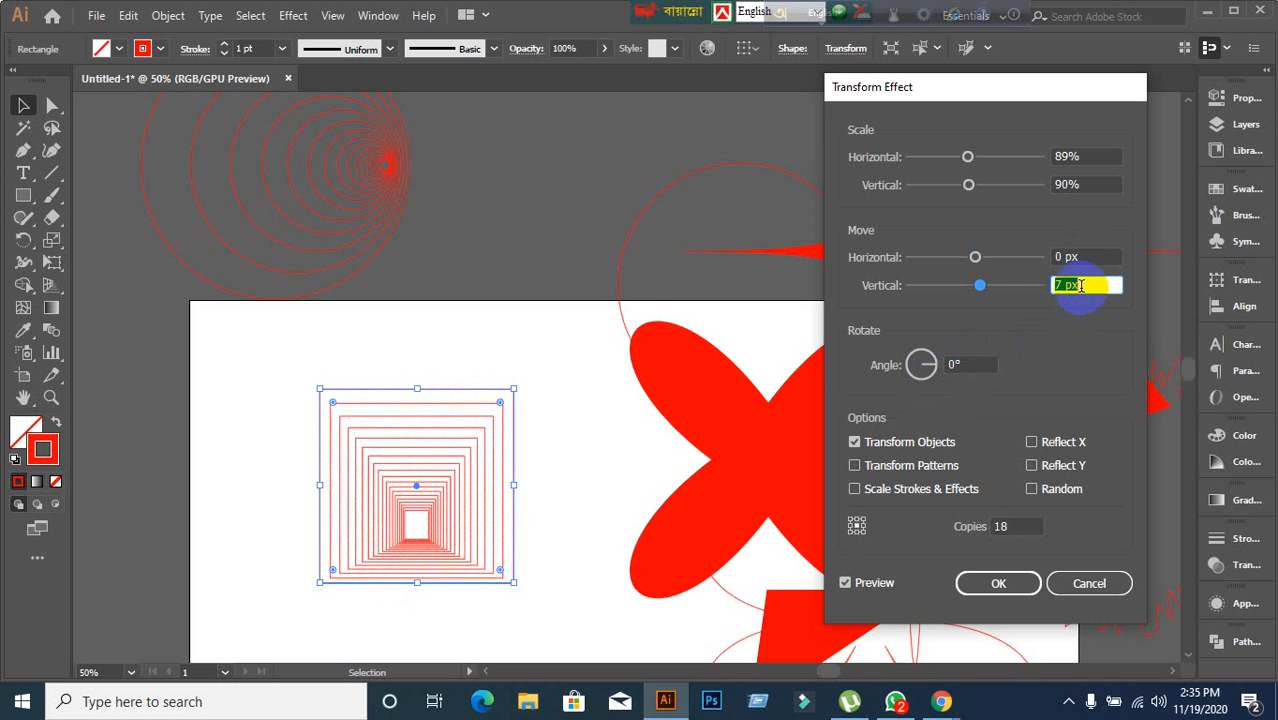
{"action": "key", "text": "Down"}
{"action": "key", "text": "Down"}
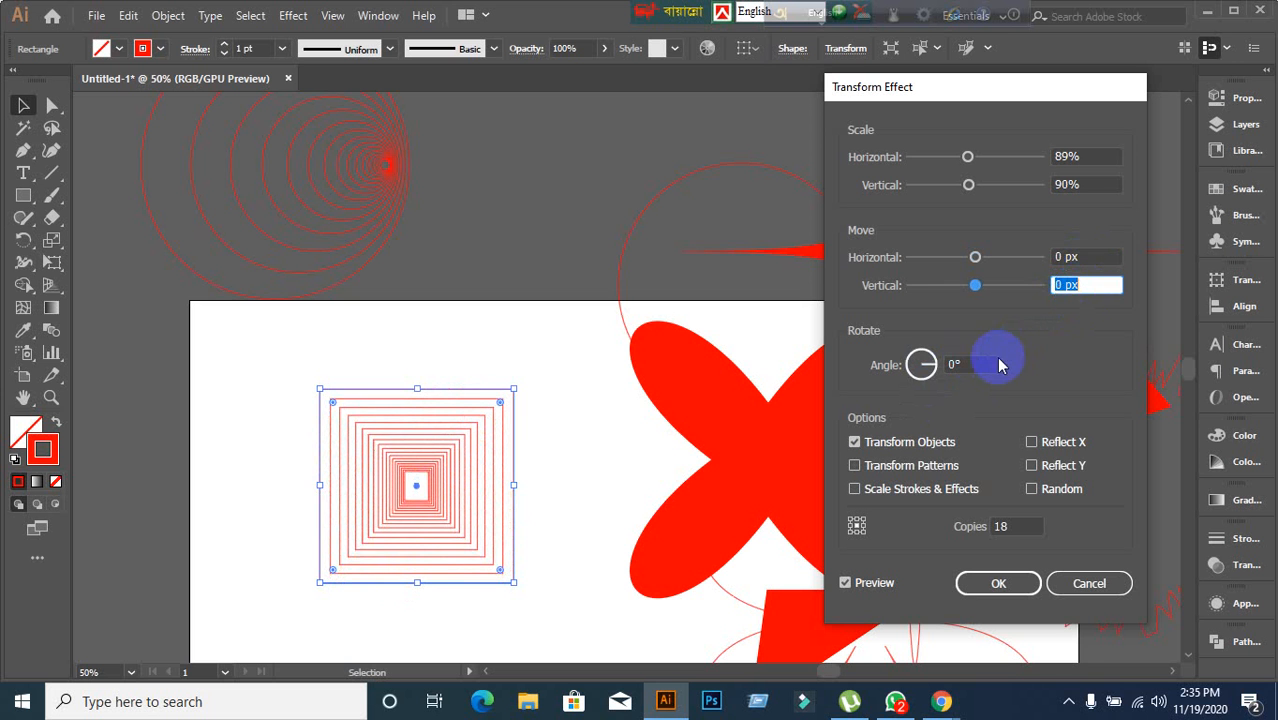
Set the Transform effect's rotation angle to 13°.
{"action": "left_click", "coordinate": [981, 360]}
{"action": "key", "text": "Up"}
{"action": "key", "text": "Up"}
{"action": "key", "text": "Up"}
{"action": "key", "text": "Up"}
{"action": "key", "text": "Up"}
{"action": "key", "text": "Up"}
{"action": "key", "text": "Up"}
{"action": "key", "text": "Up"}
{"action": "key", "text": "Up"}
{"action": "key", "text": "Up"}
{"action": "key", "text": "Up"}
{"action": "key", "text": "Up"}
{"action": "key", "text": "Up"}
{"action": "key", "text": "Up"}
{"action": "key", "text": "Up"}
{"action": "key", "text": "Up"}
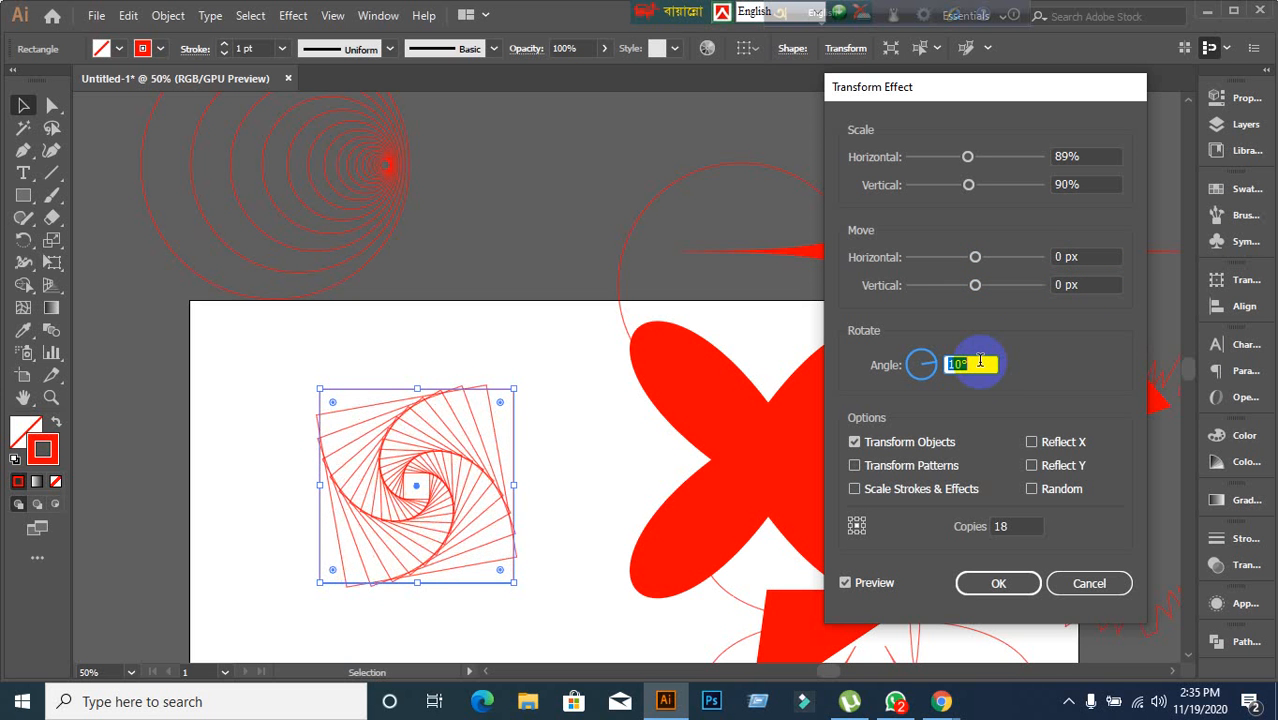
{"action": "key", "text": "Down"}
{"action": "key", "text": "Down"}
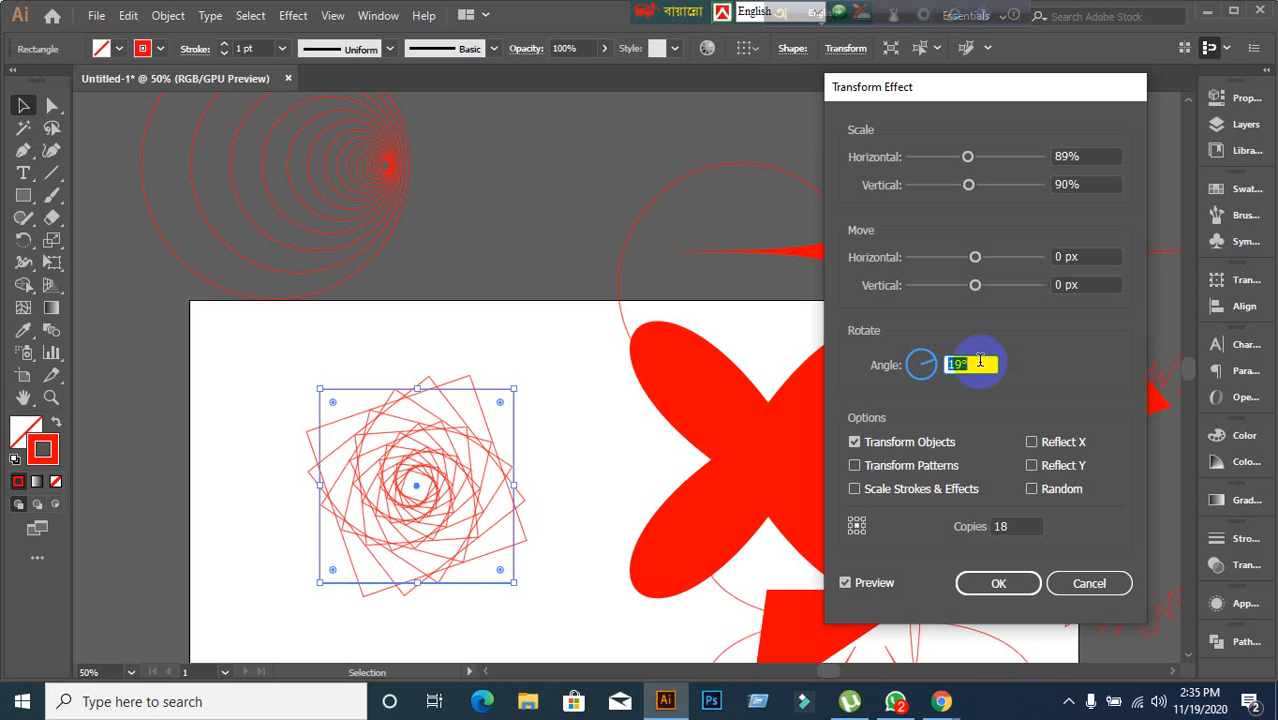
{"action": "key", "text": "Down"}
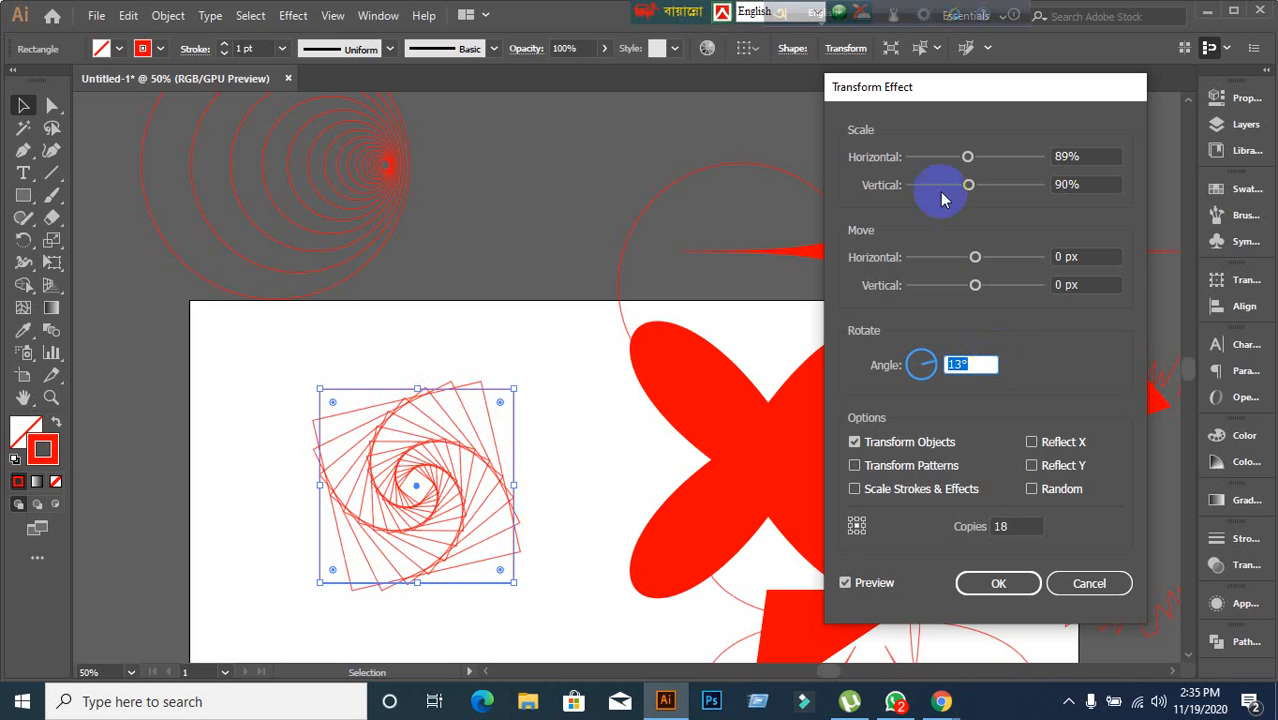
Set the Transform effect's horizontal scale to 90%.
{"action": "left_click", "coordinate": [1080, 158]}
{"action": "key", "text": "Up"}
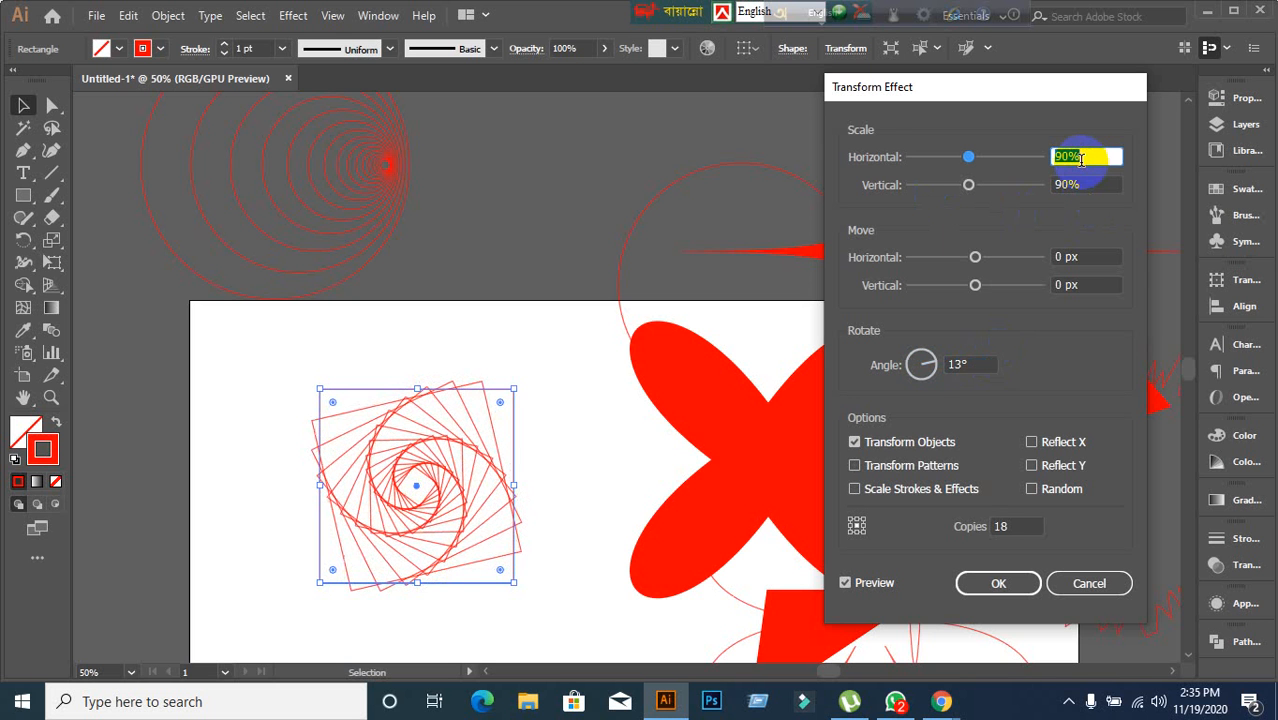
{"action": "left_click", "coordinate": [962, 365]}
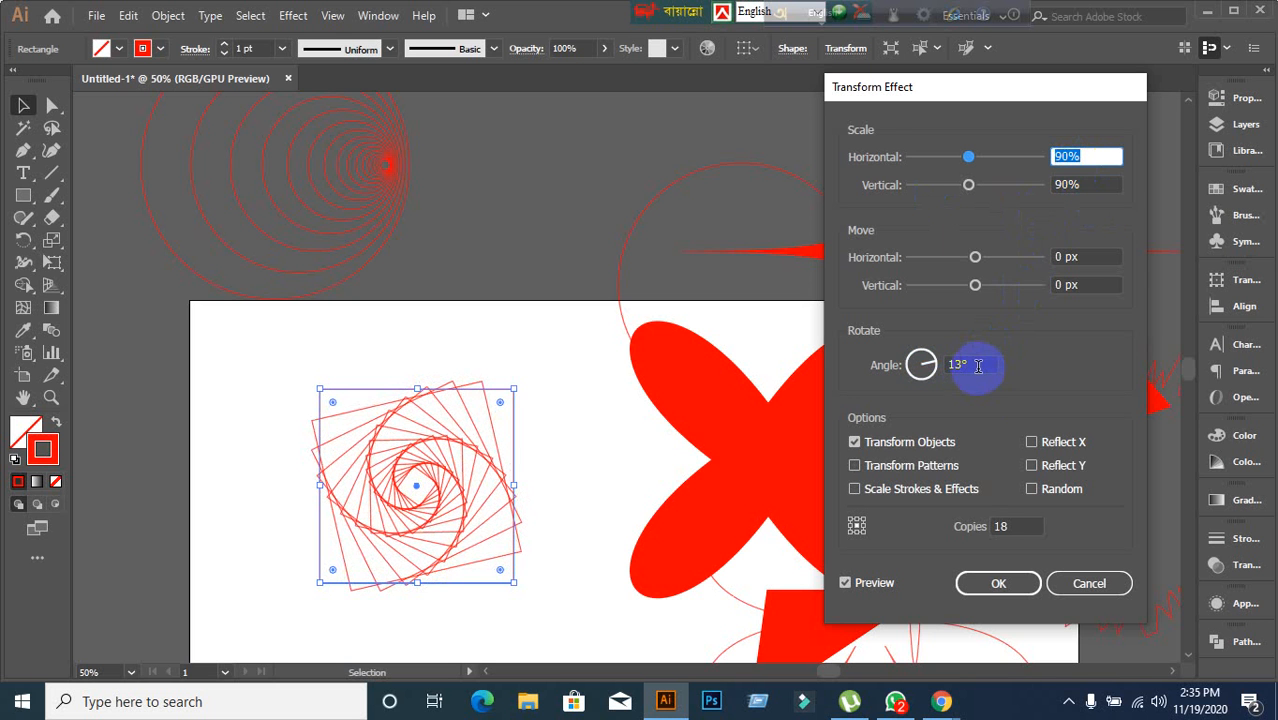
Enable the Reflect X, Reflect Y and Random options of the Transform effect.
{"action": "left_click", "coordinate": [1031, 443]}
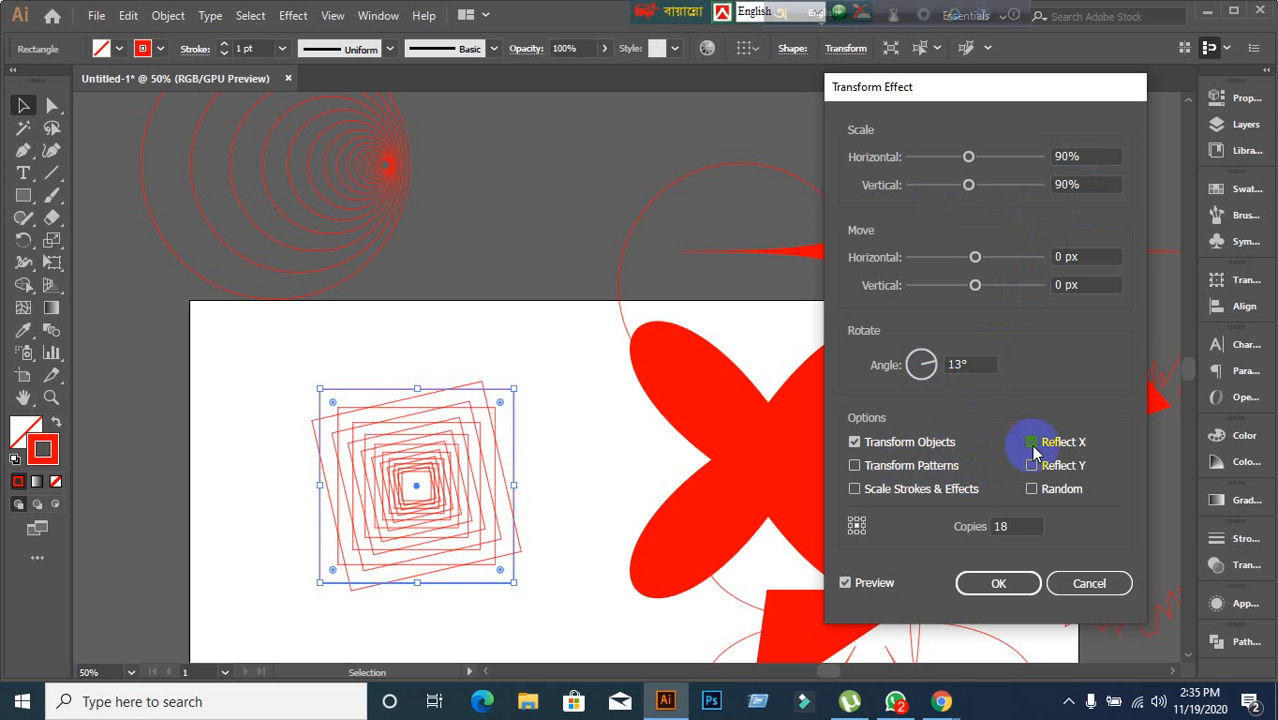
{"action": "left_click", "coordinate": [1032, 466]}
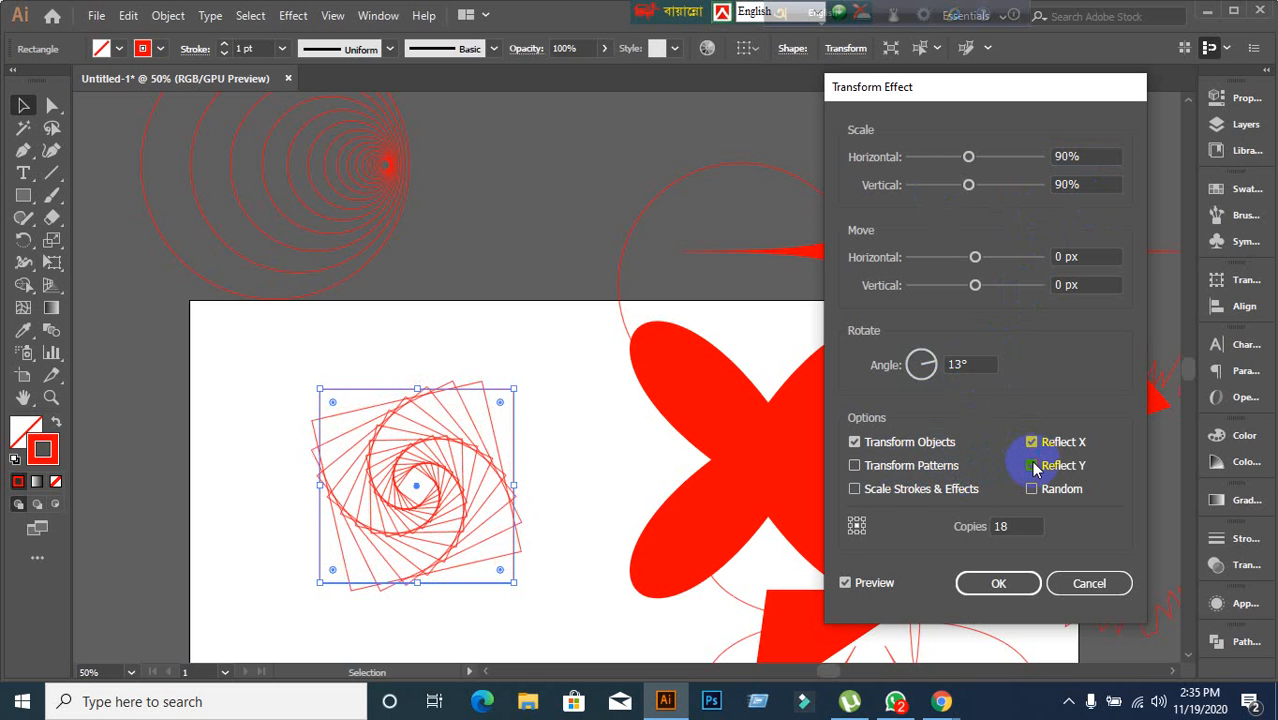
{"action": "left_click", "coordinate": [1032, 489]}
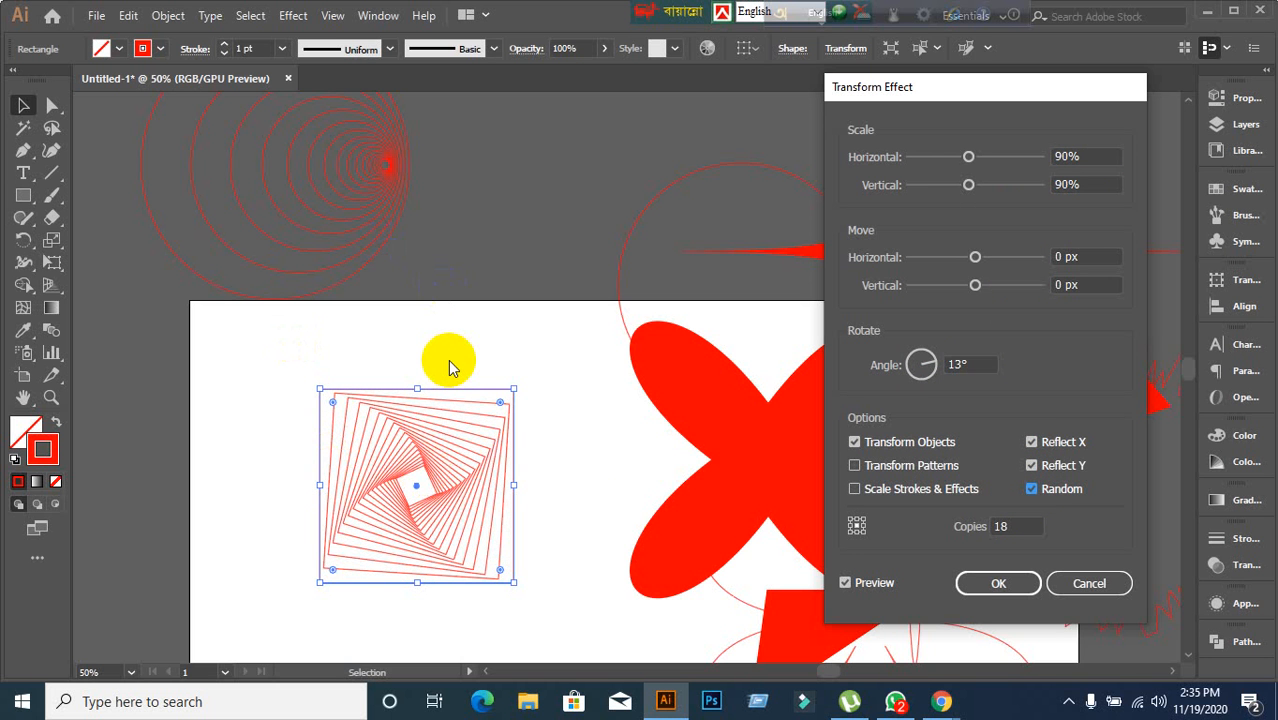
Turn off Reflect X and Reflect Y, keep Random enabled, and apply the Transform effect to the square.
{"action": "left_click", "coordinate": [1032, 441]}
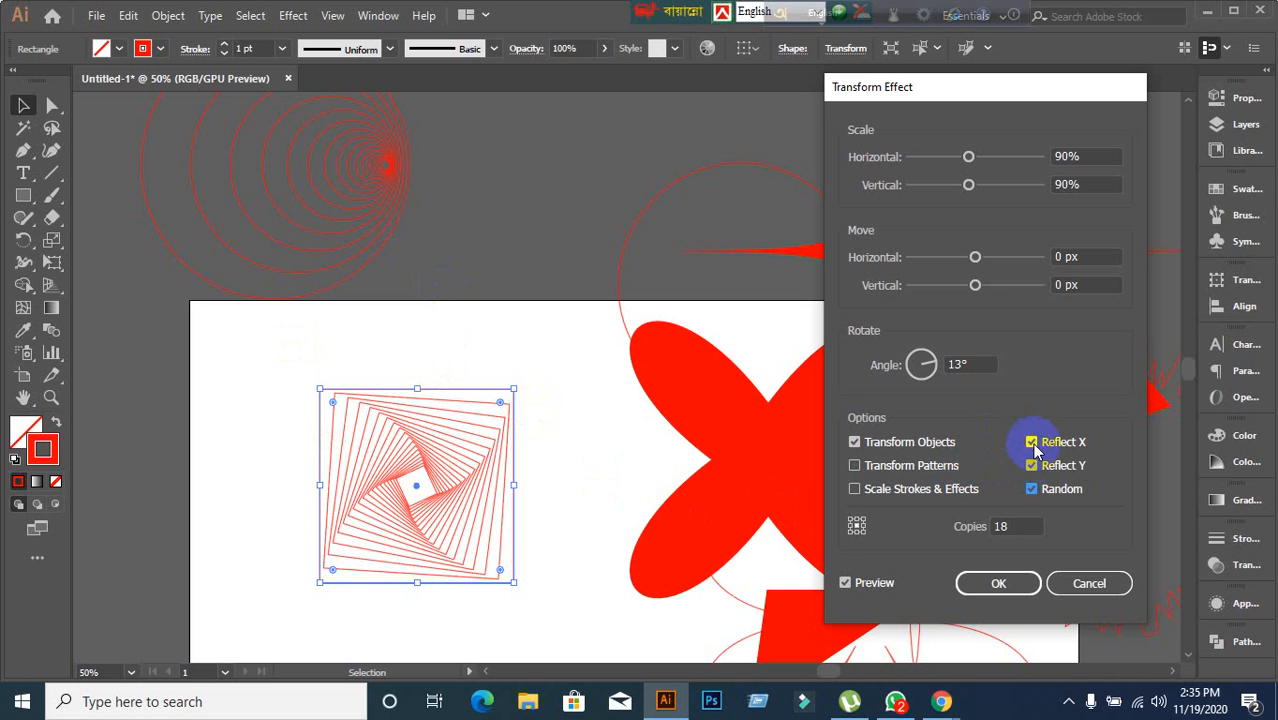
{"action": "left_click", "coordinate": [1032, 465]}
{"action": "left_click", "coordinate": [855, 489]}
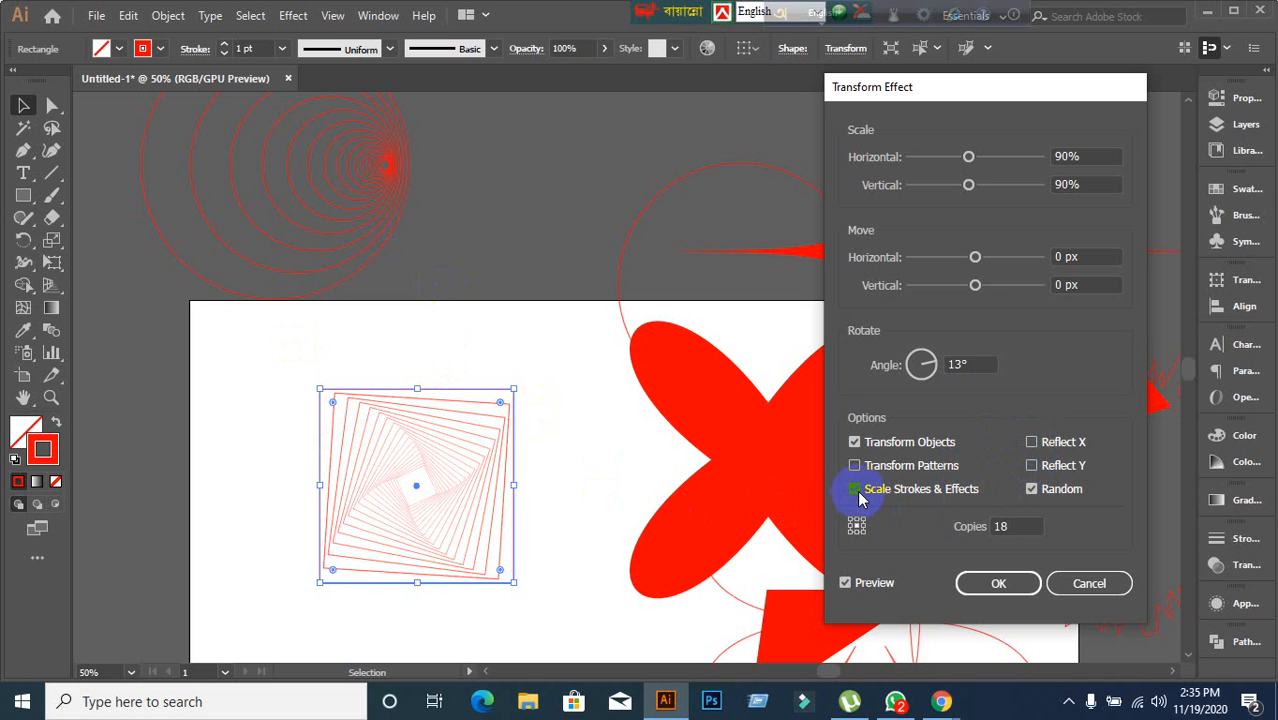
{"action": "left_click", "coordinate": [856, 489]}
{"action": "left_click", "coordinate": [853, 472]}
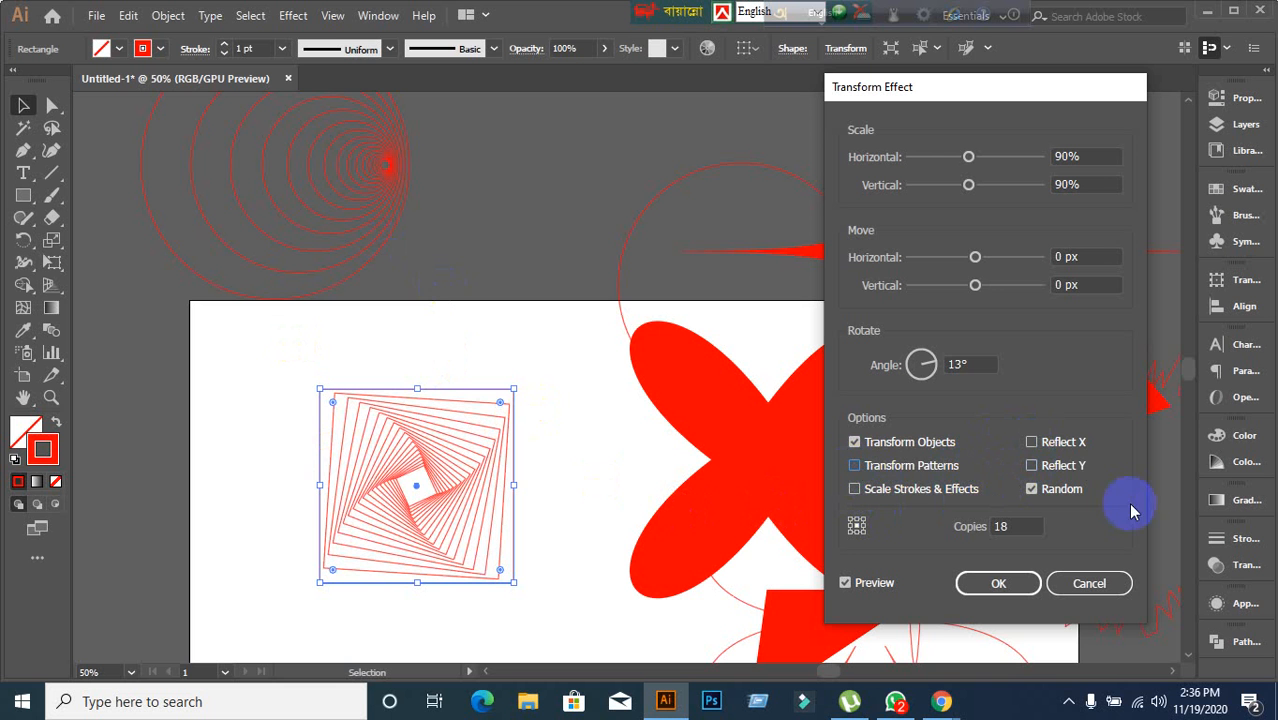
{"action": "left_click", "coordinate": [1043, 474]}
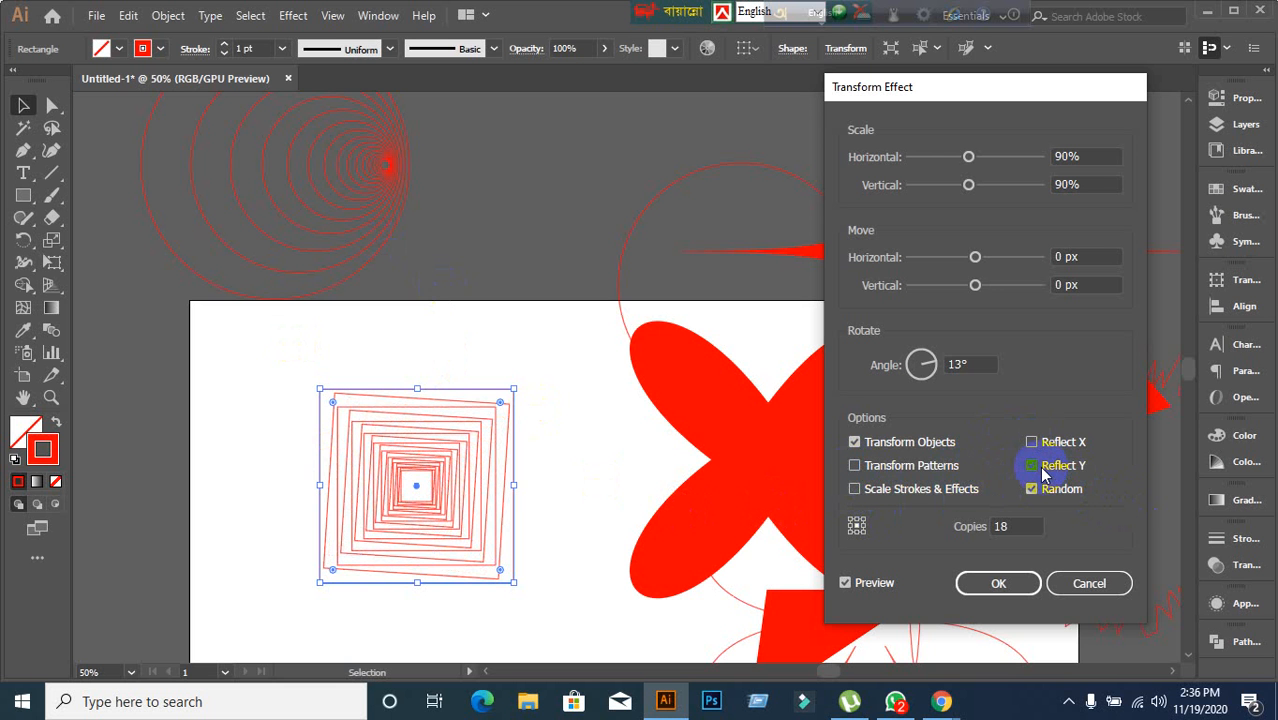
{"action": "left_click", "coordinate": [1045, 470]}
{"action": "left_click", "coordinate": [1037, 445]}
{"action": "left_click", "coordinate": [1037, 443]}
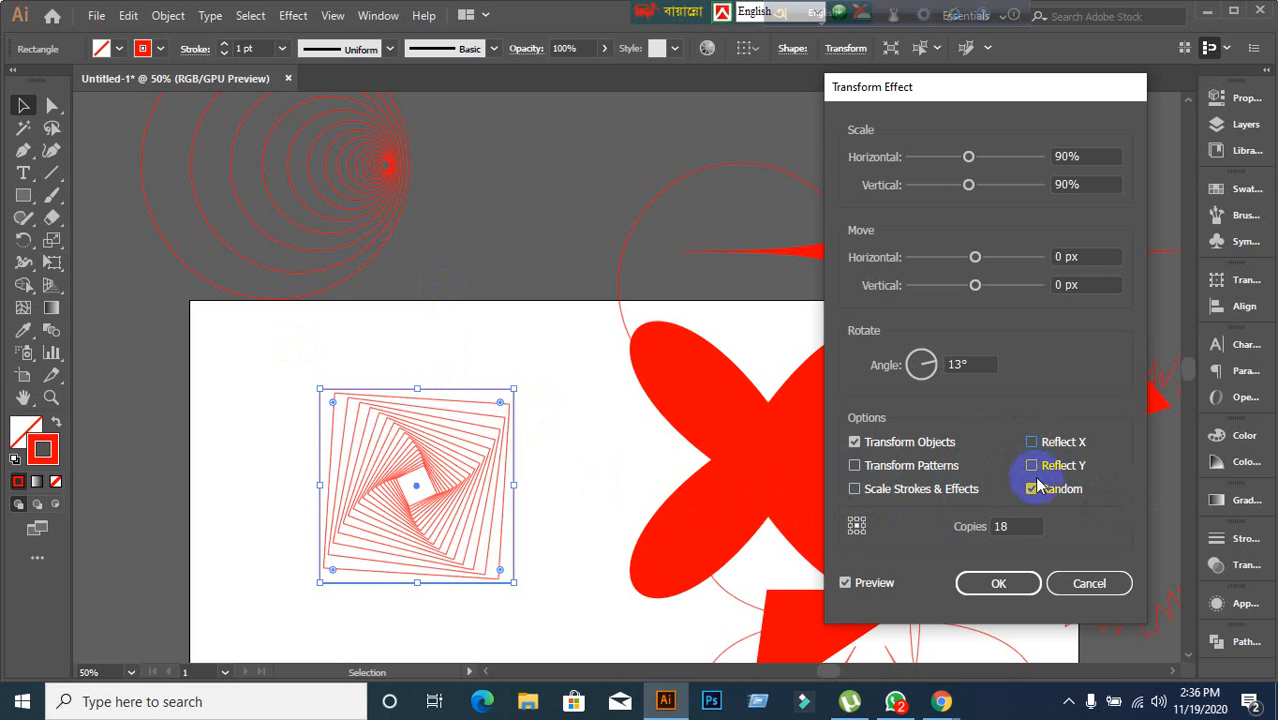
{"action": "left_click", "coordinate": [1036, 490]}
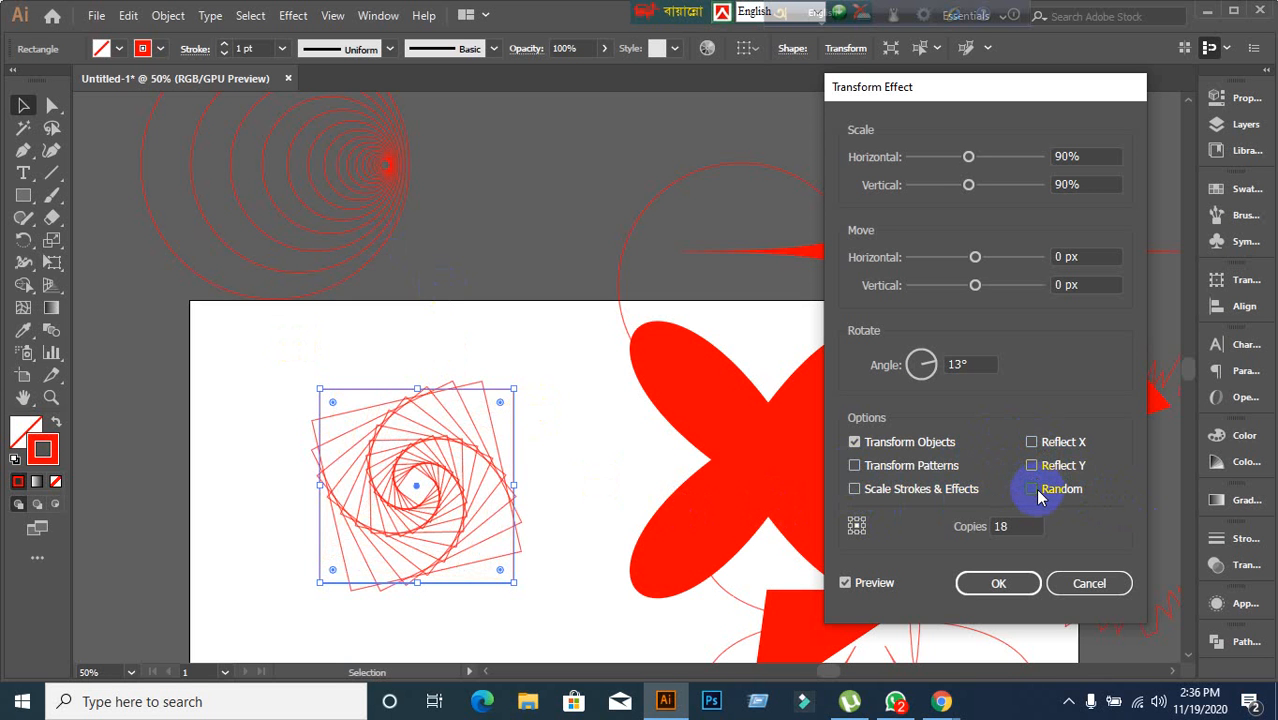
{"action": "left_click", "coordinate": [1033, 489]}
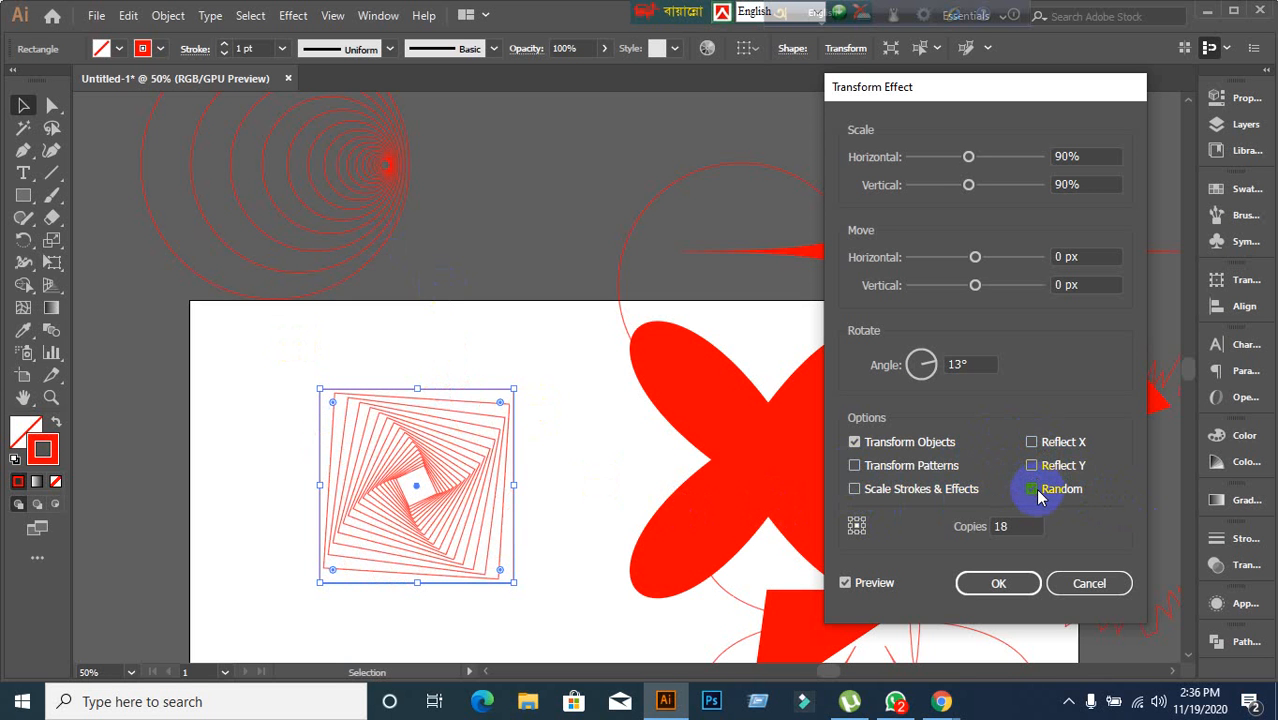
{"action": "left_click", "coordinate": [1001, 583]}
Move the spiral square and the other red shapes off the artboard to clear the page.
{"action": "left_click_drag", "start_coordinate": [434, 452], "coordinate": [546, 137]}
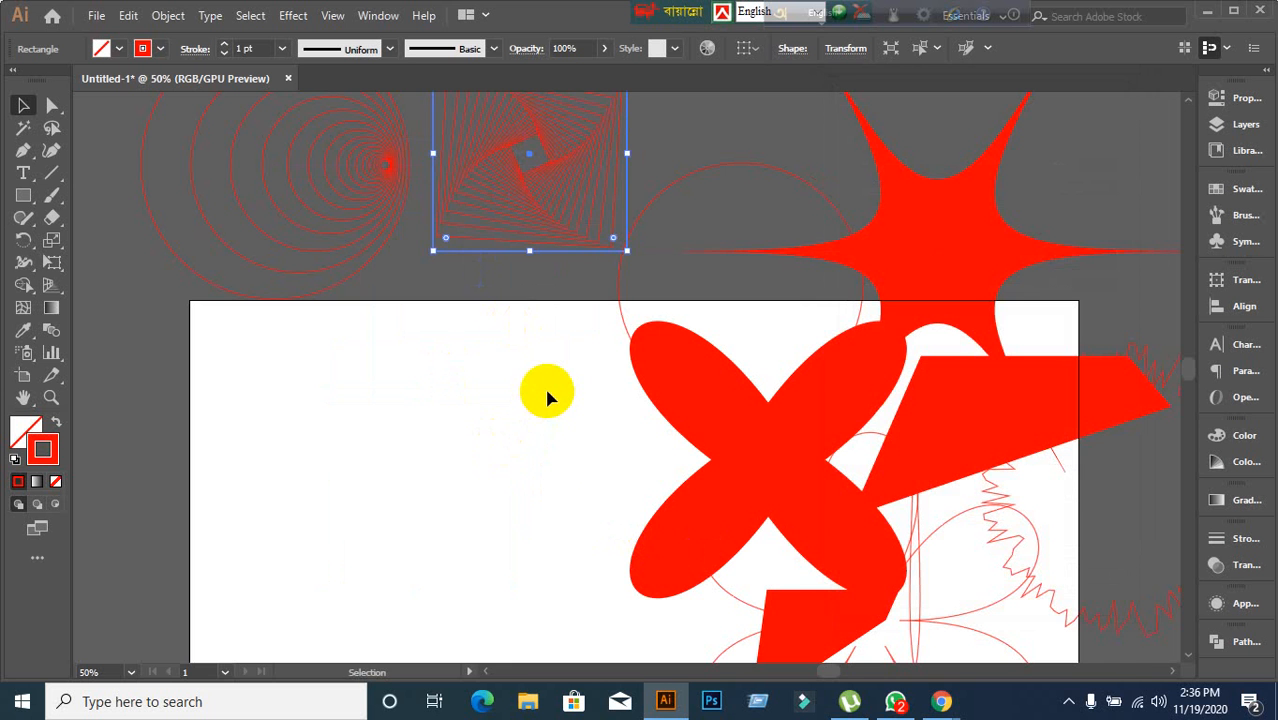
{"action": "left_click_drag", "start_coordinate": [542, 523], "coordinate": [448, 451]}
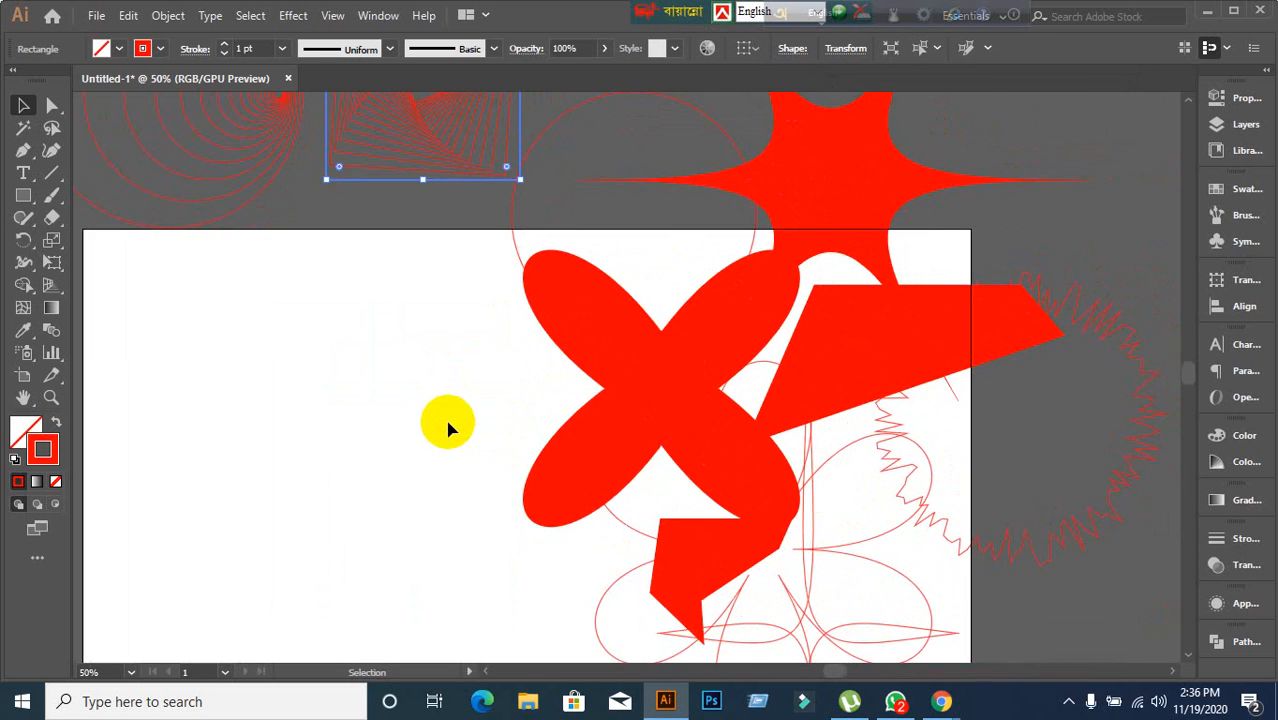
{"action": "scroll", "coordinate": [448, 428], "scroll_direction": "up", "scroll_amount": 2}
{"action": "scroll", "coordinate": [448, 428], "scroll_direction": "down", "scroll_amount": 4}
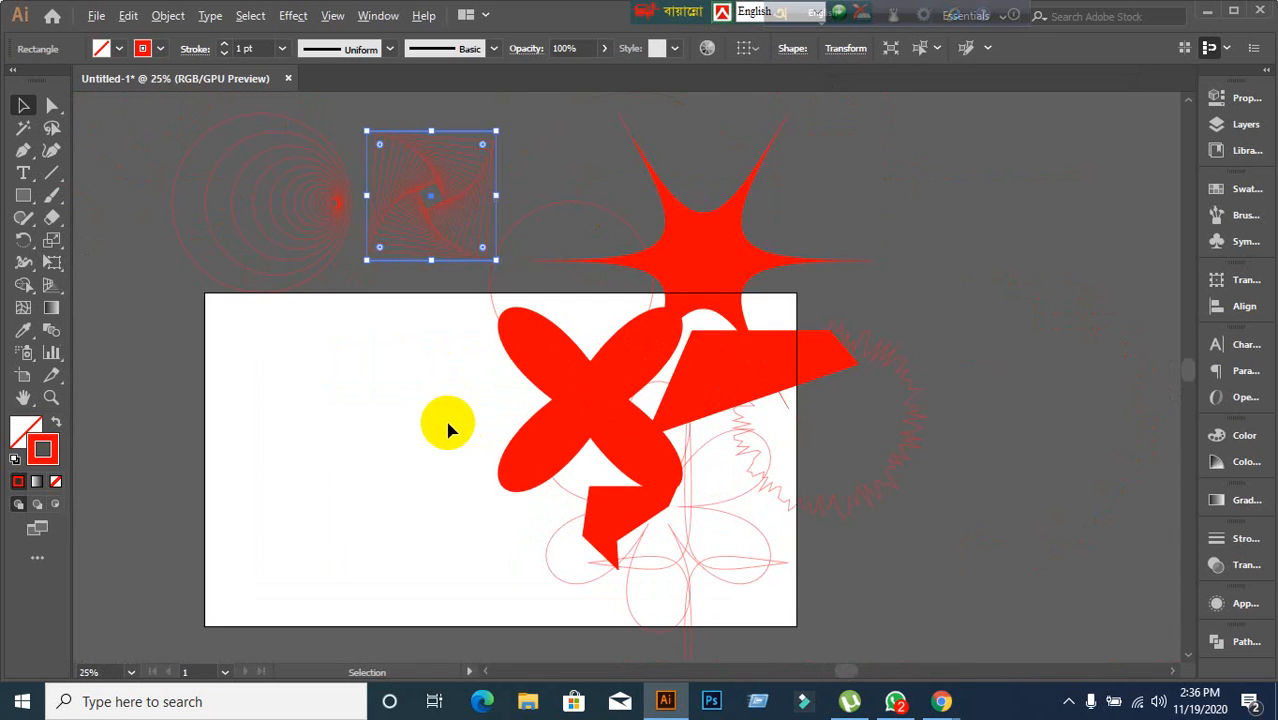
{"action": "scroll", "coordinate": [356, 304], "scroll_direction": "up", "scroll_amount": 1}
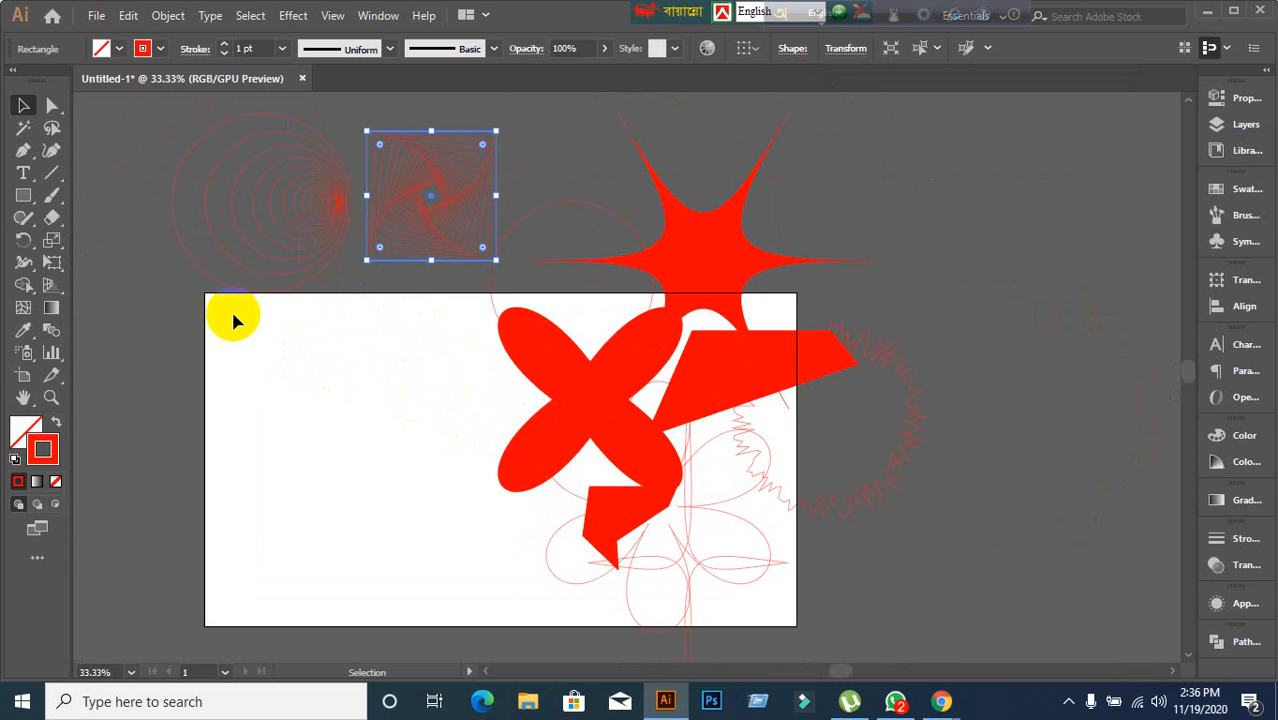
{"action": "left_click_drag", "start_coordinate": [151, 131], "coordinate": [1064, 205]}
{"action": "left_click_drag", "start_coordinate": [428, 163], "coordinate": [836, 560]}
{"action": "left_click_drag", "start_coordinate": [713, 285], "coordinate": [1075, 396]}
{"action": "left_click", "coordinate": [433, 432]}
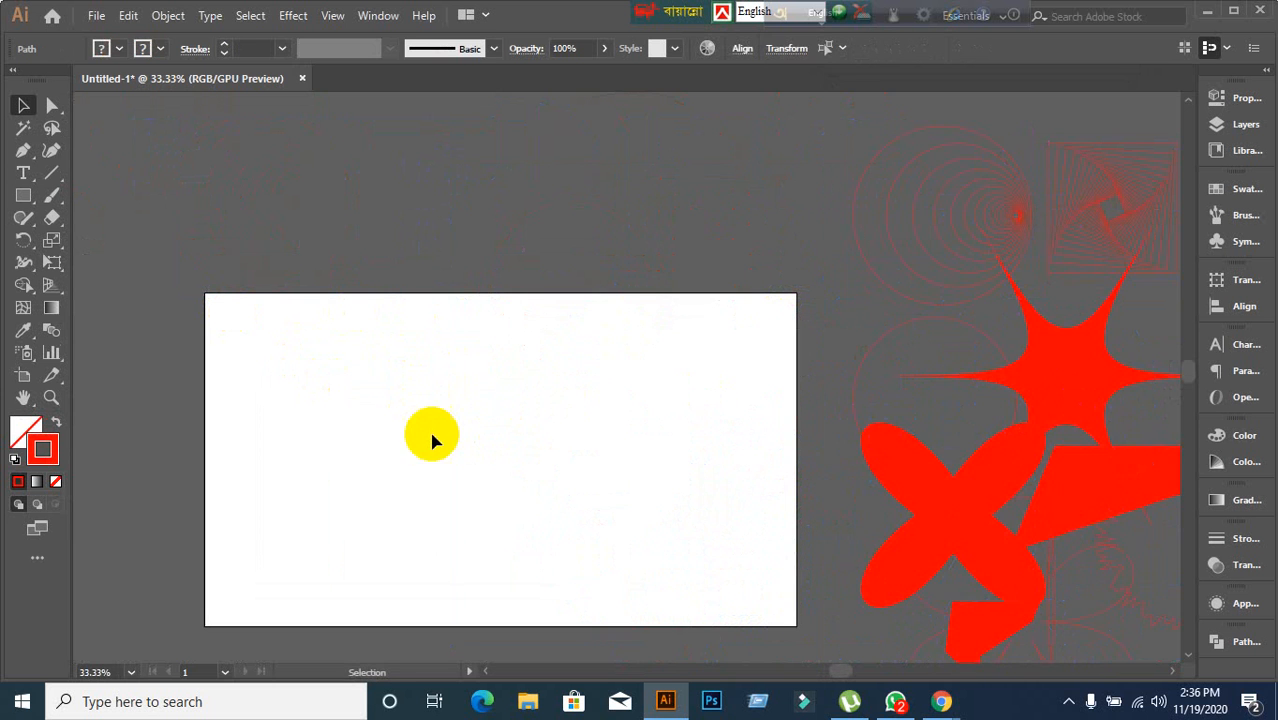
Draw a square about 378 px wide in the middle of the artboard with the Rectangle tool.
{"action": "scroll", "coordinate": [425, 465], "scroll_direction": "up", "scroll_amount": 1}
{"action": "key", "text": "space"}
{"action": "left_click_drag", "start_coordinate": [412, 470], "coordinate": [474, 342]}
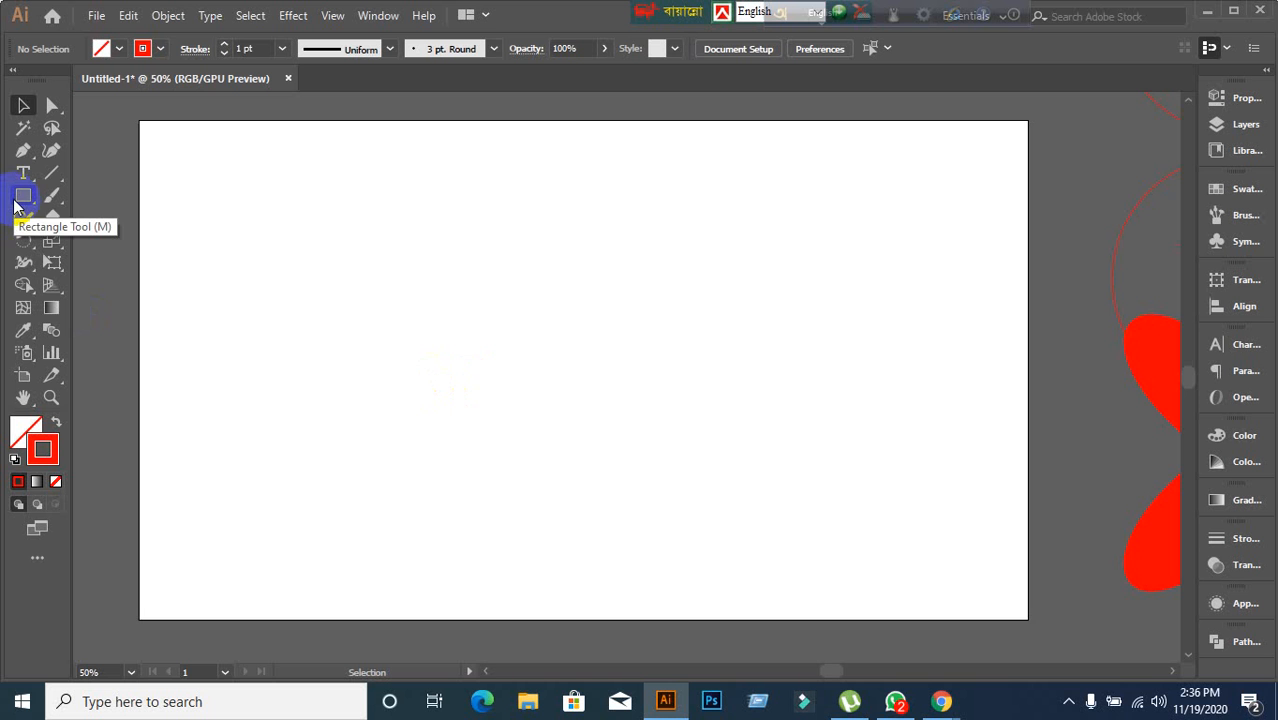
{"action": "left_click", "coordinate": [16, 200]}
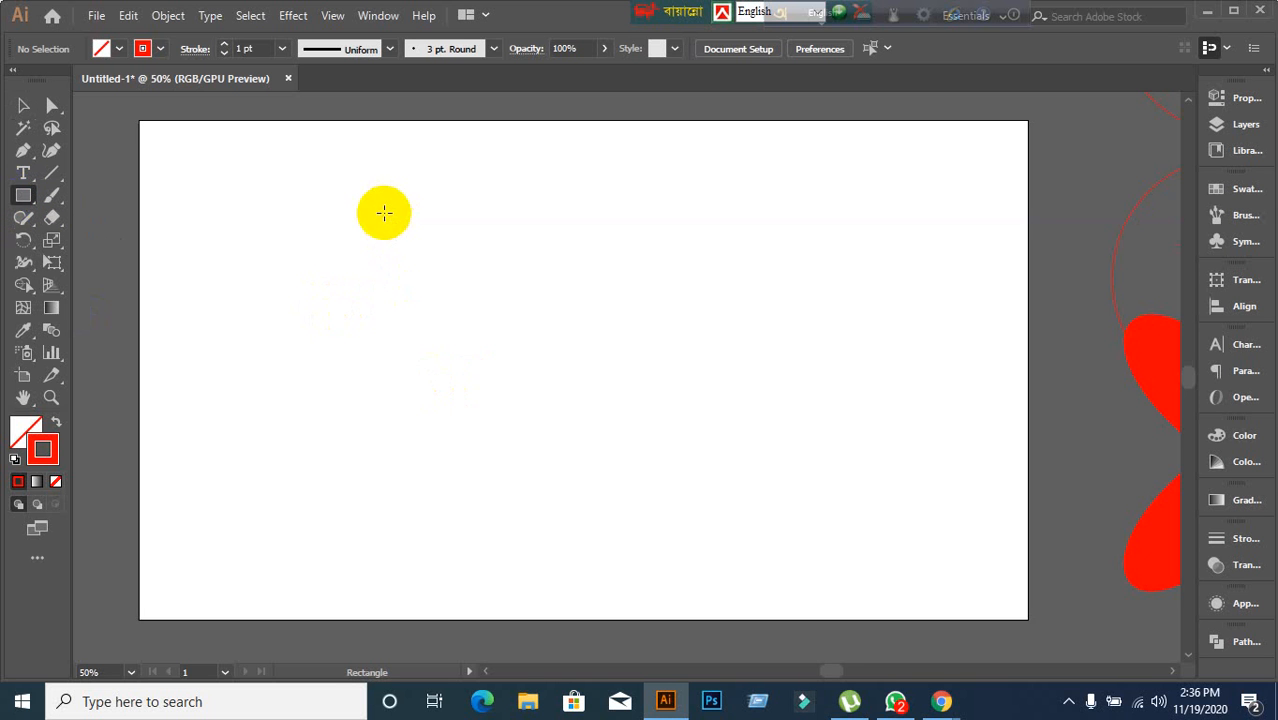
{"action": "left_click_drag", "start_coordinate": [383, 212], "coordinate": [612, 459]}
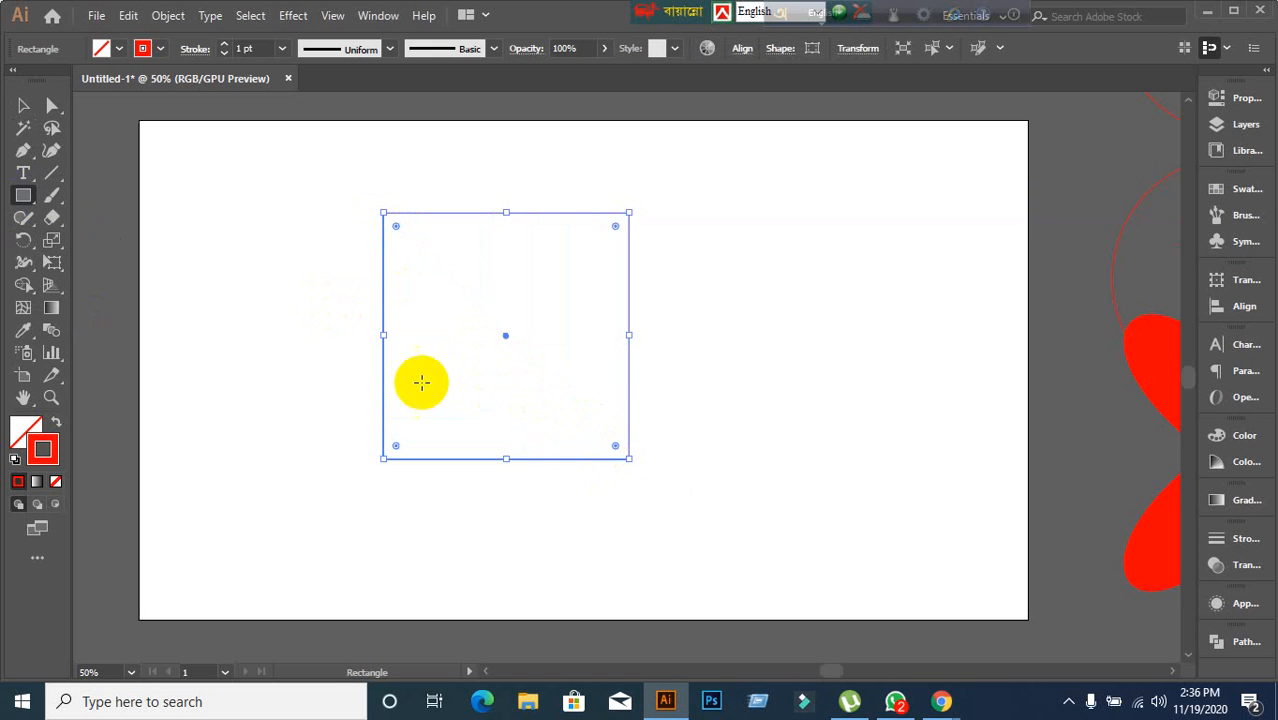
Give the square a linear gradient fill, setting its start stop to red and end stop to yellow.
{"action": "left_click", "coordinate": [38, 484]}
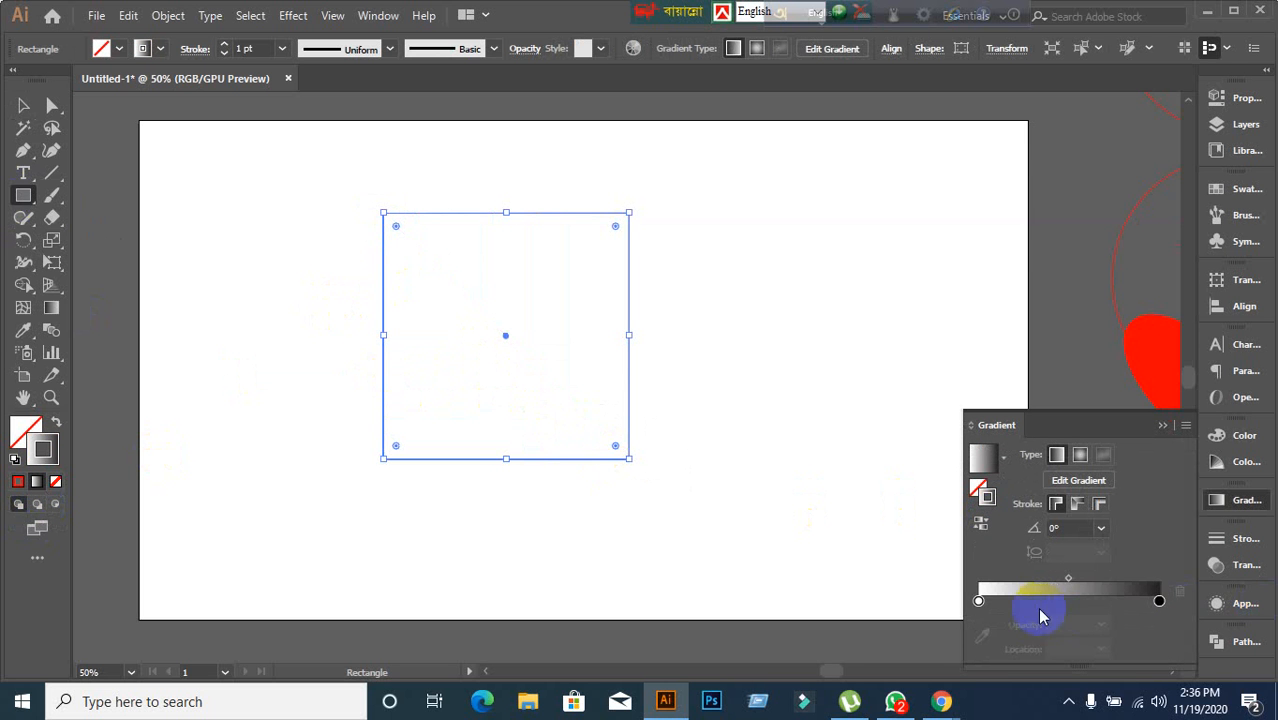
{"action": "left_click_drag", "start_coordinate": [981, 602], "coordinate": [979, 602]}
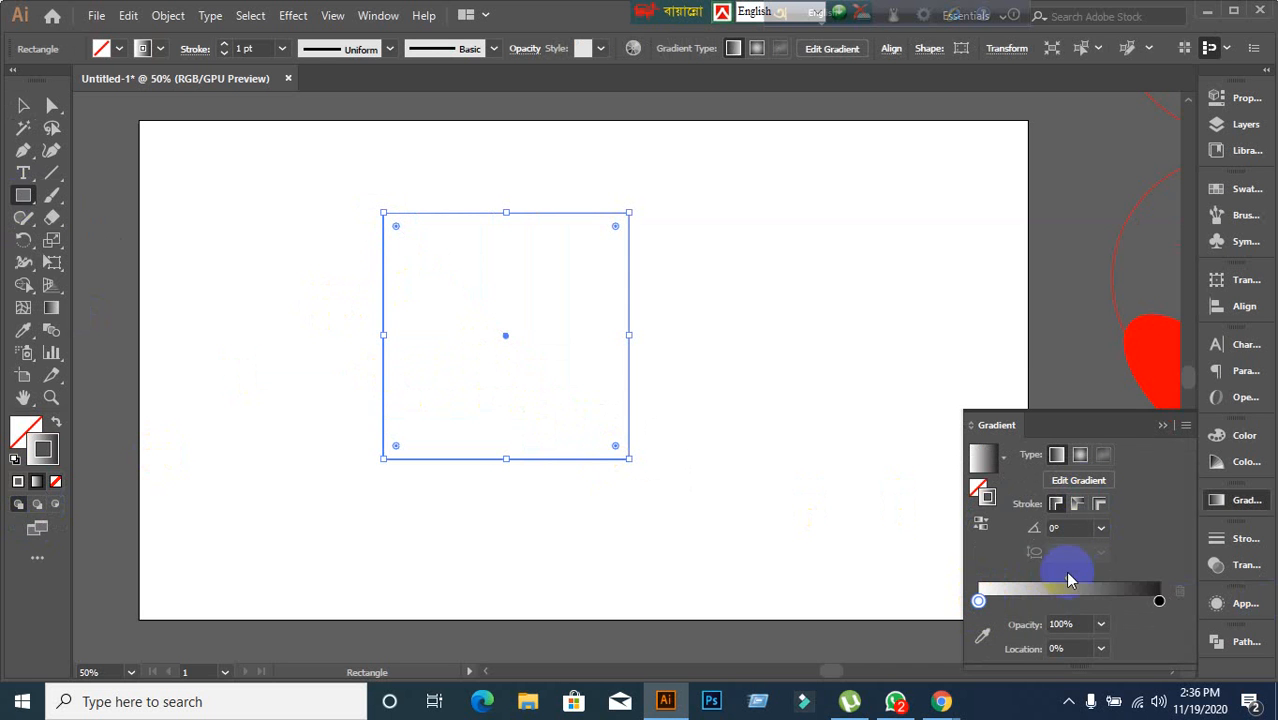
{"action": "left_click", "coordinate": [979, 603]}
{"action": "double_click", "coordinate": [979, 603]}
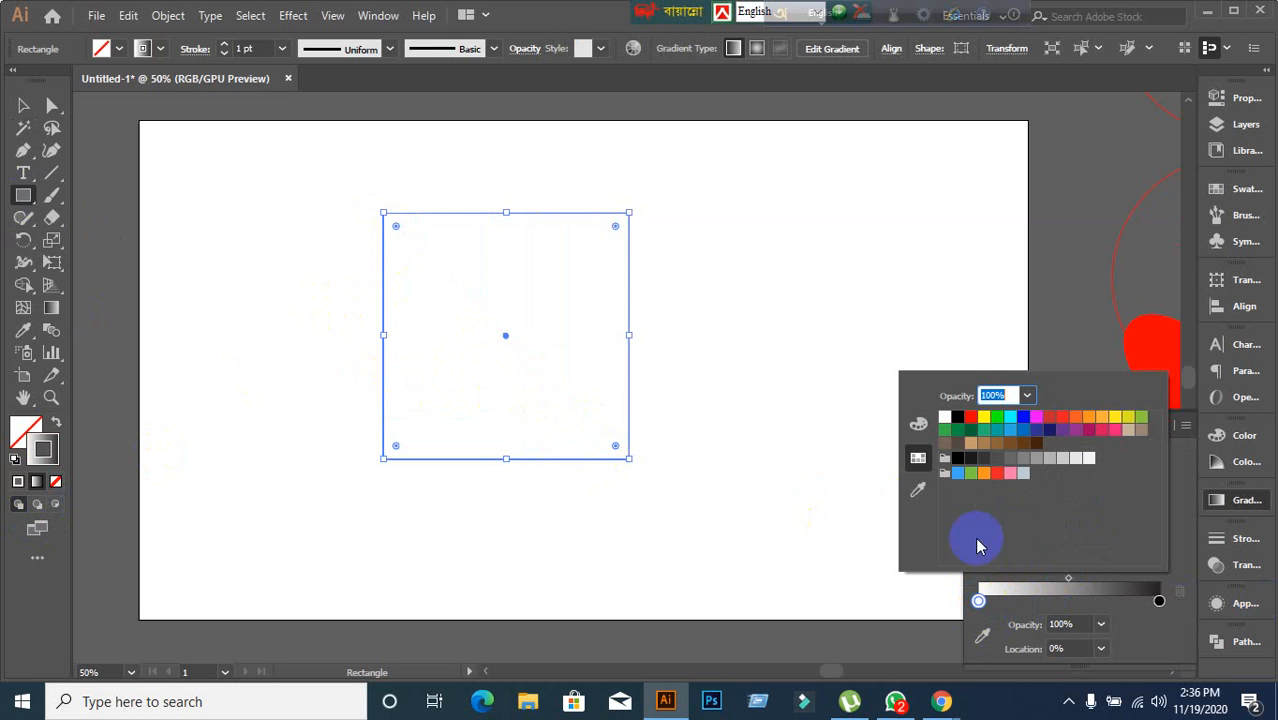
{"action": "left_click", "coordinate": [970, 416]}
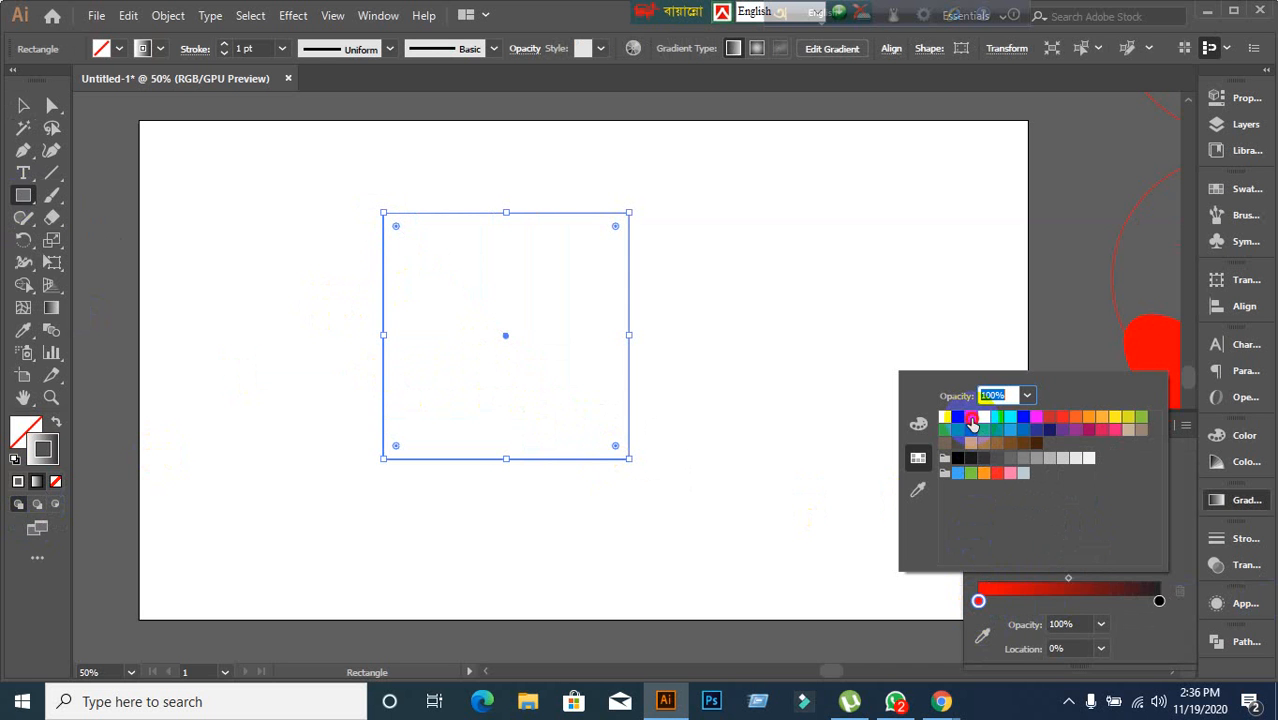
{"action": "left_click", "coordinate": [1160, 602]}
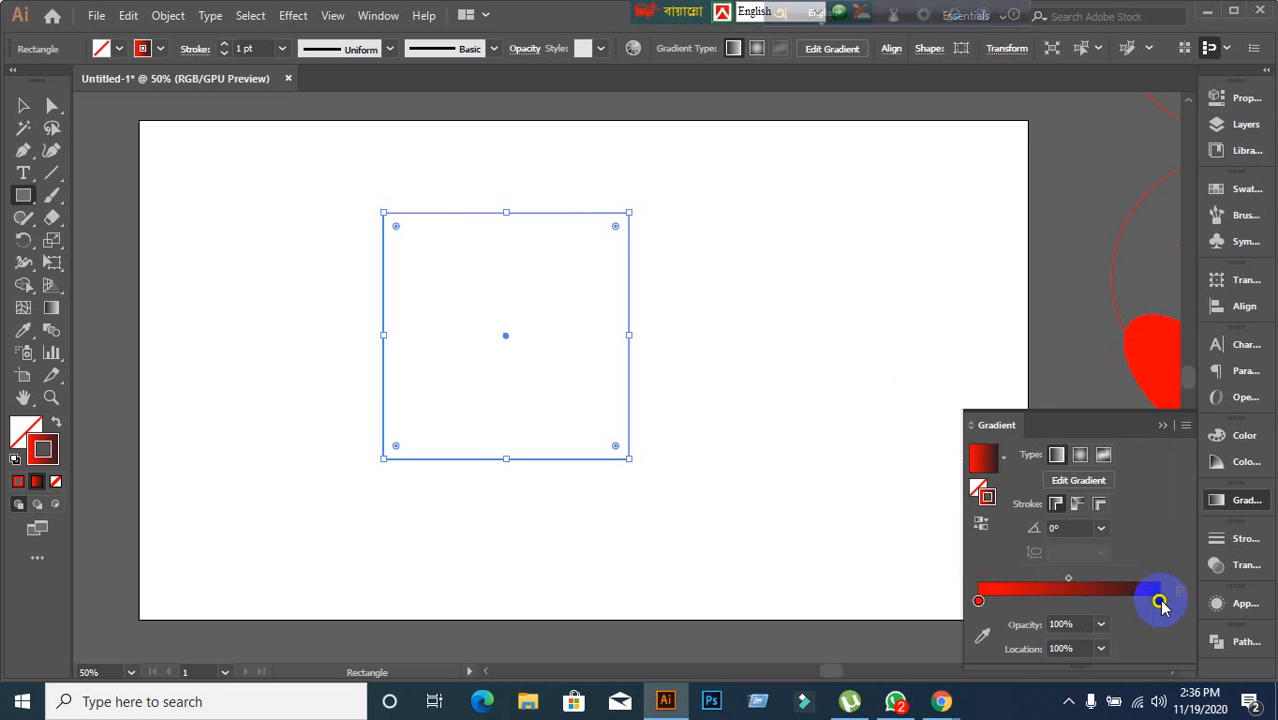
{"action": "double_click", "coordinate": [1160, 602]}
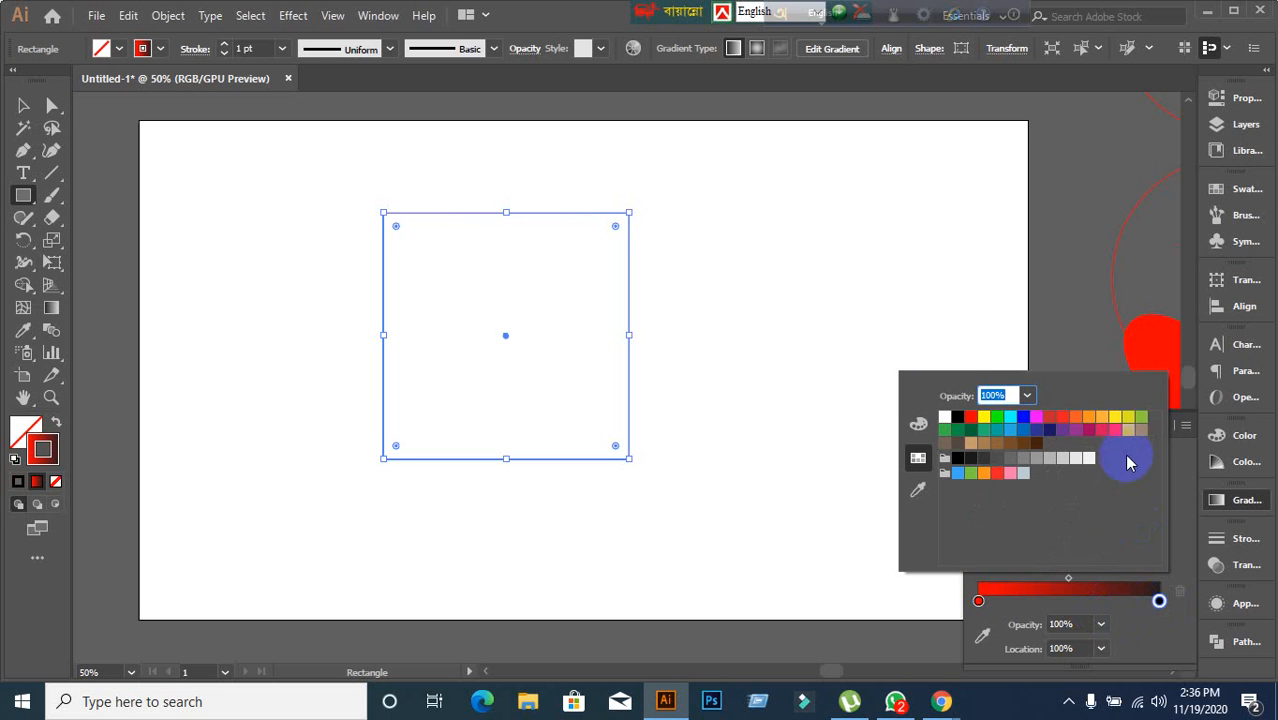
{"action": "left_click", "coordinate": [1115, 418]}
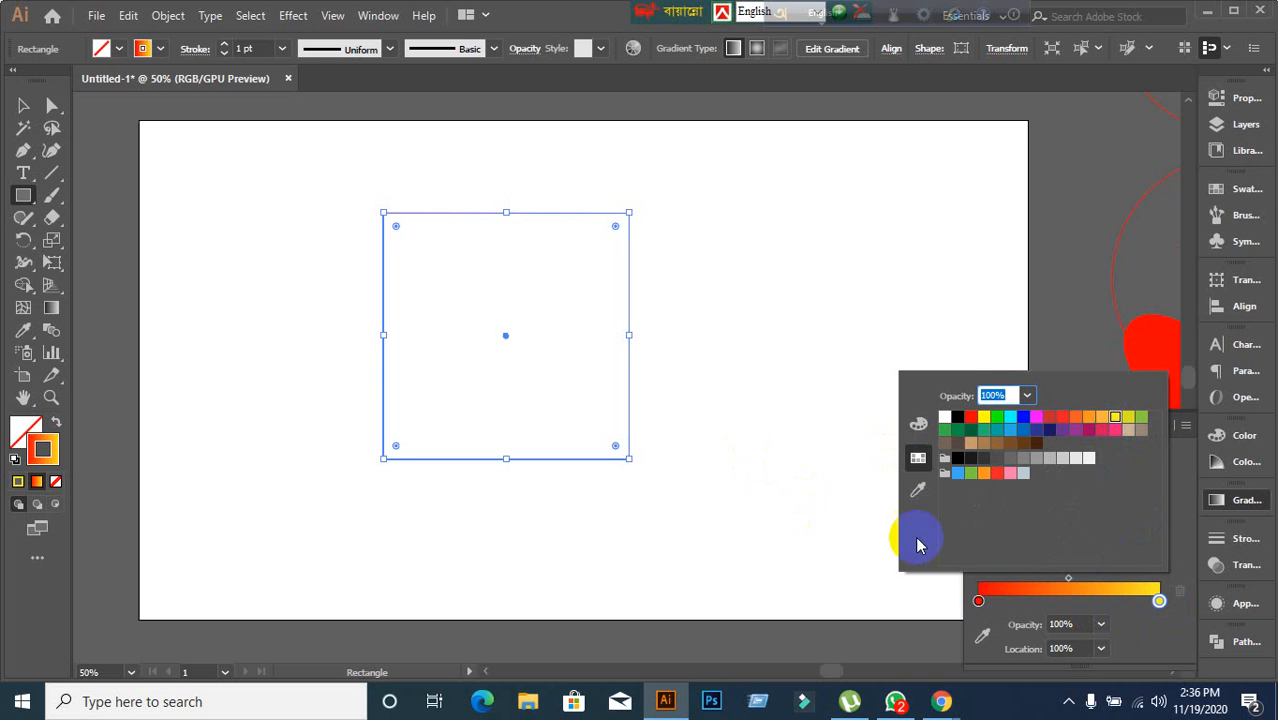
{"action": "left_click", "coordinate": [28, 108]}
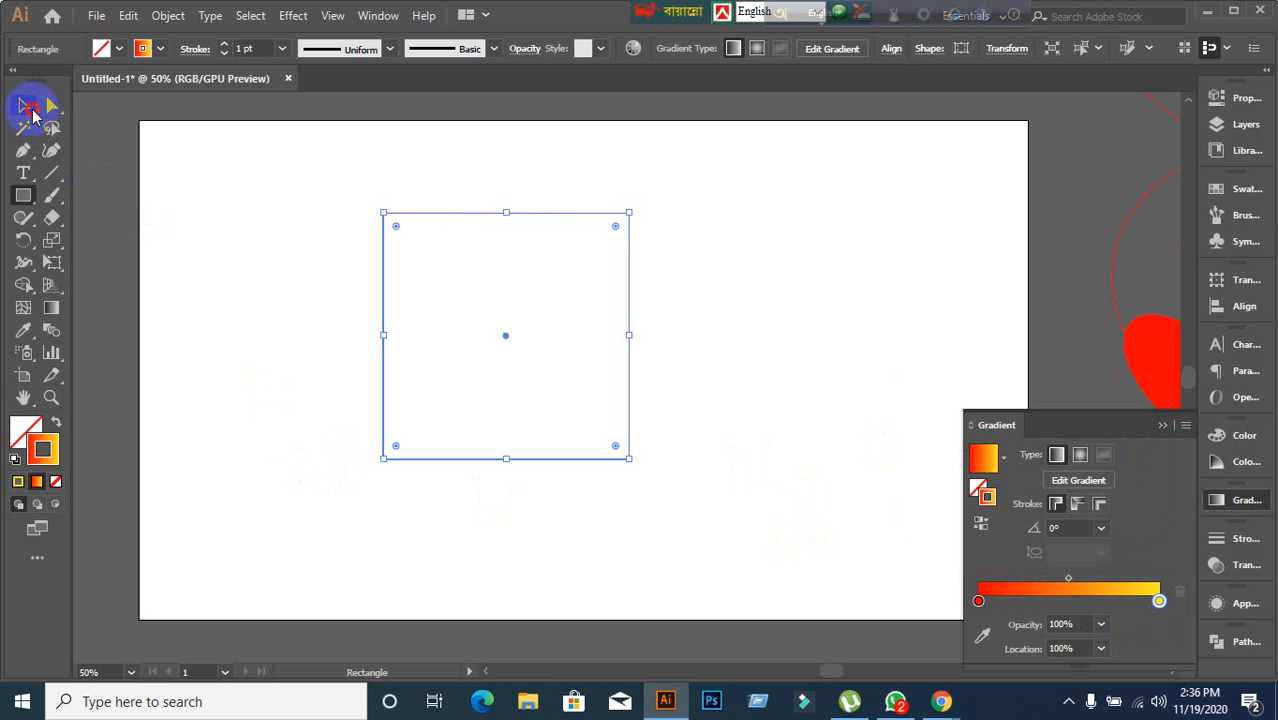
{"action": "left_click", "coordinate": [277, 335]}
{"action": "left_click", "coordinate": [607, 354]}
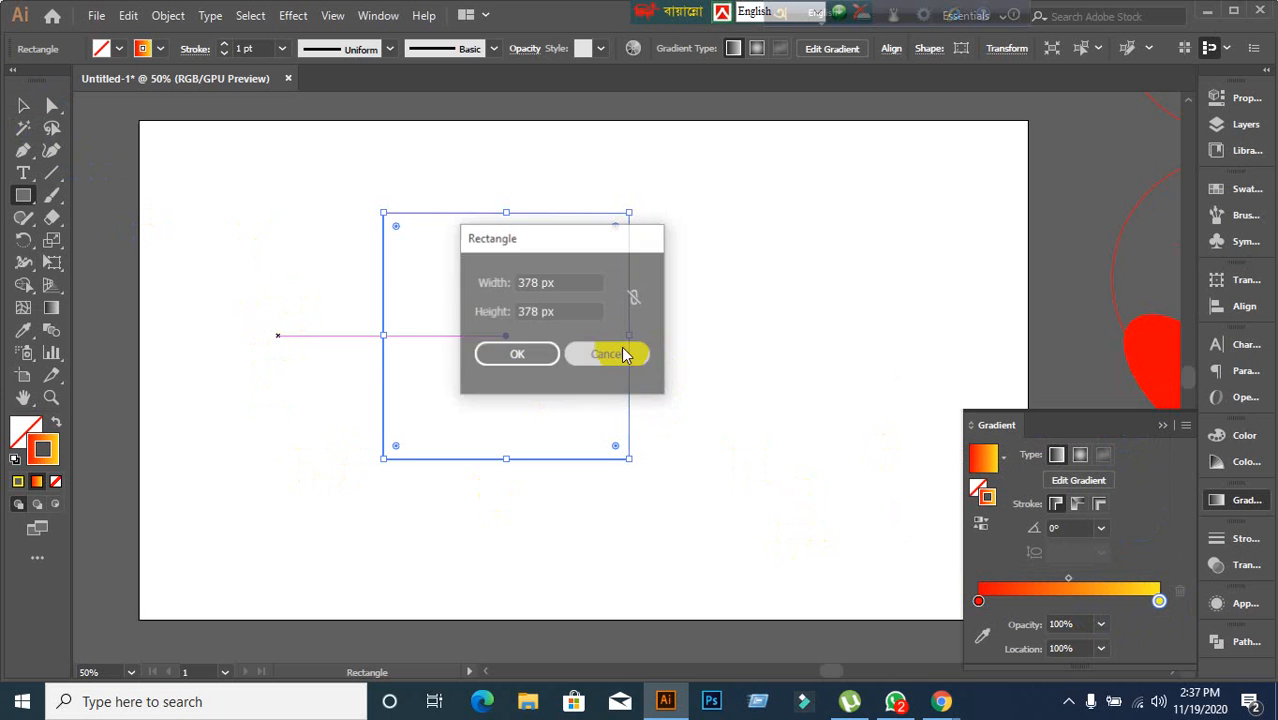
Select the gradient square and apply a Transform effect with preview on and 20 copies.
{"action": "left_click", "coordinate": [24, 106]}
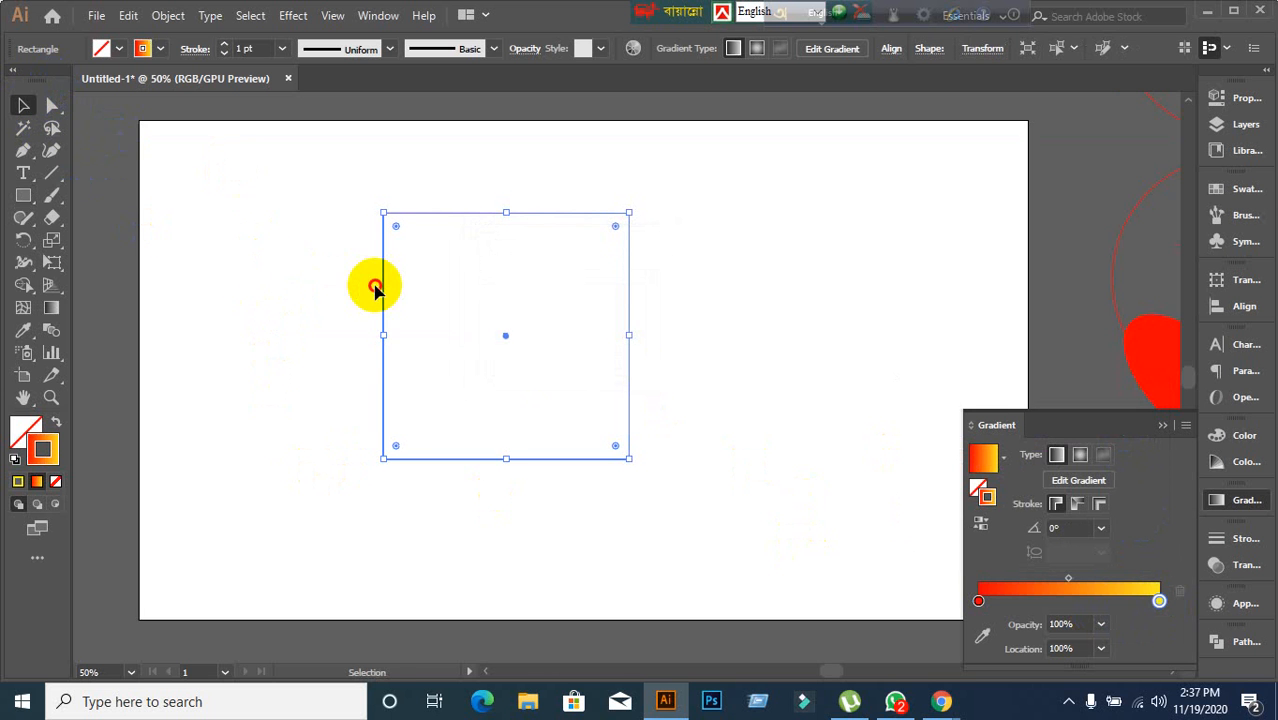
{"action": "left_click_drag", "start_coordinate": [257, 228], "coordinate": [812, 550]}
{"action": "left_click_drag", "start_coordinate": [292, 240], "coordinate": [730, 511]}
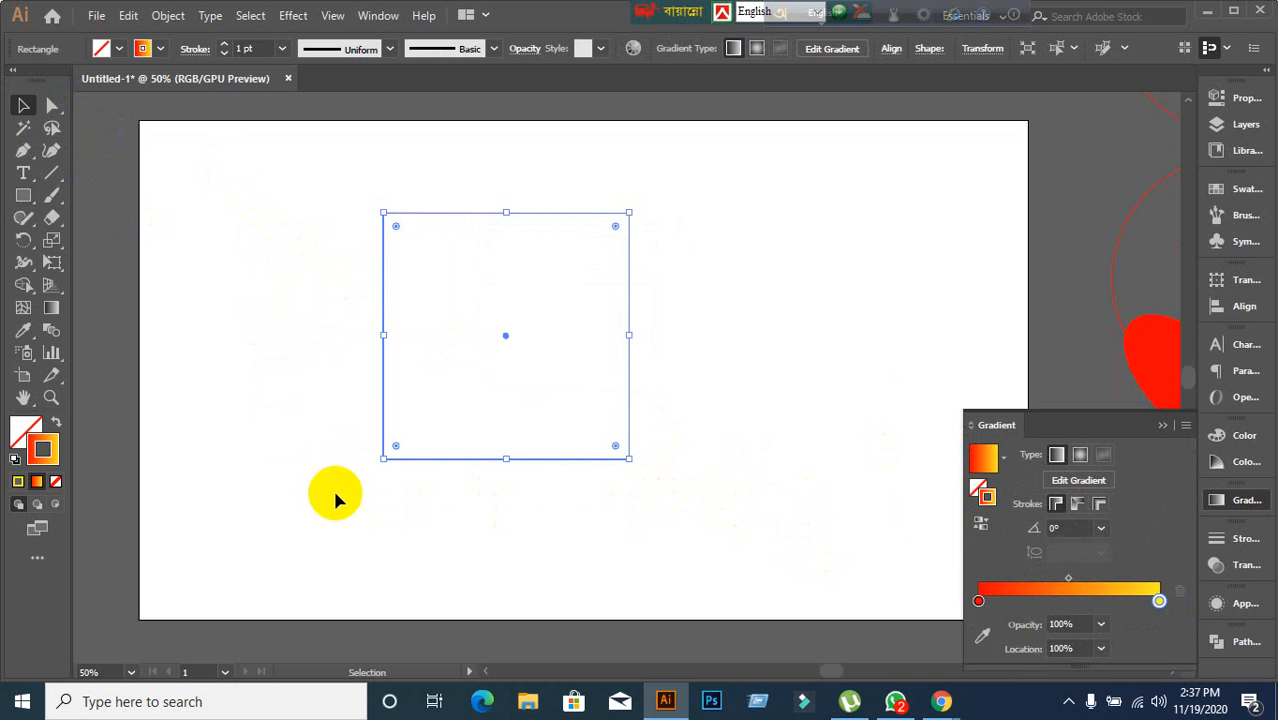
{"action": "left_click", "coordinate": [297, 16]}
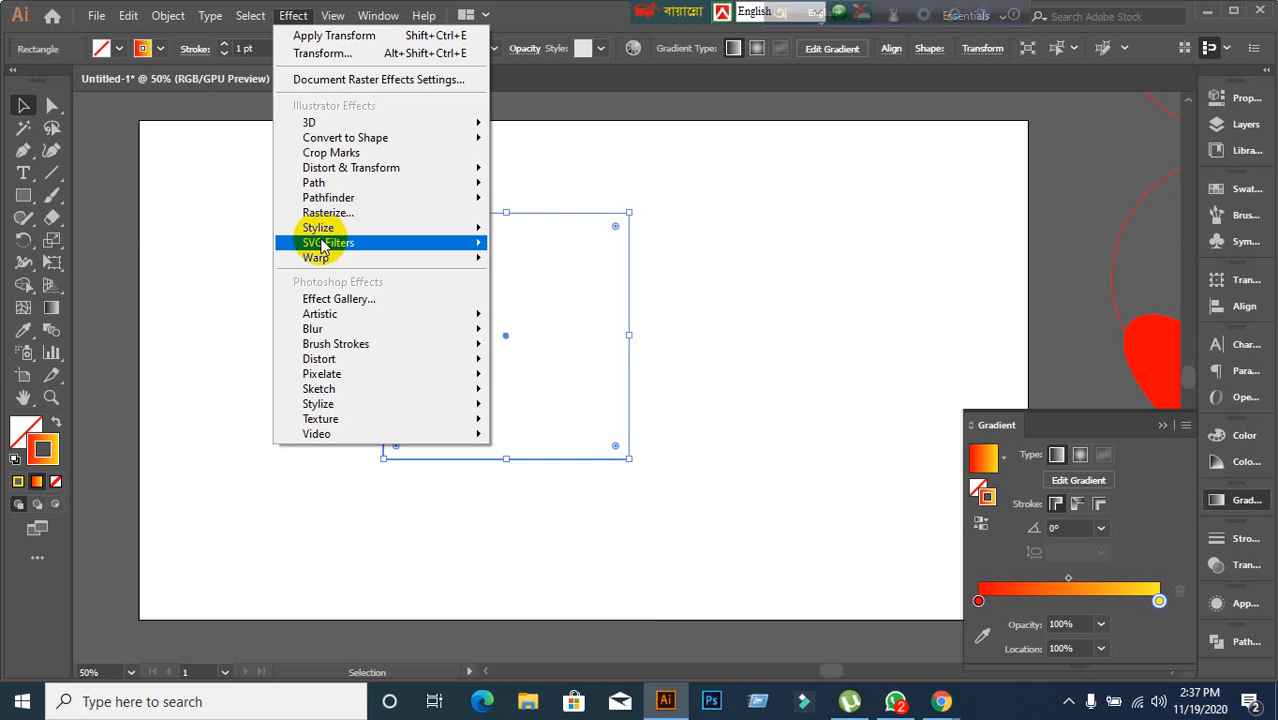
{"action": "mouse_move", "coordinate": [352, 168]}
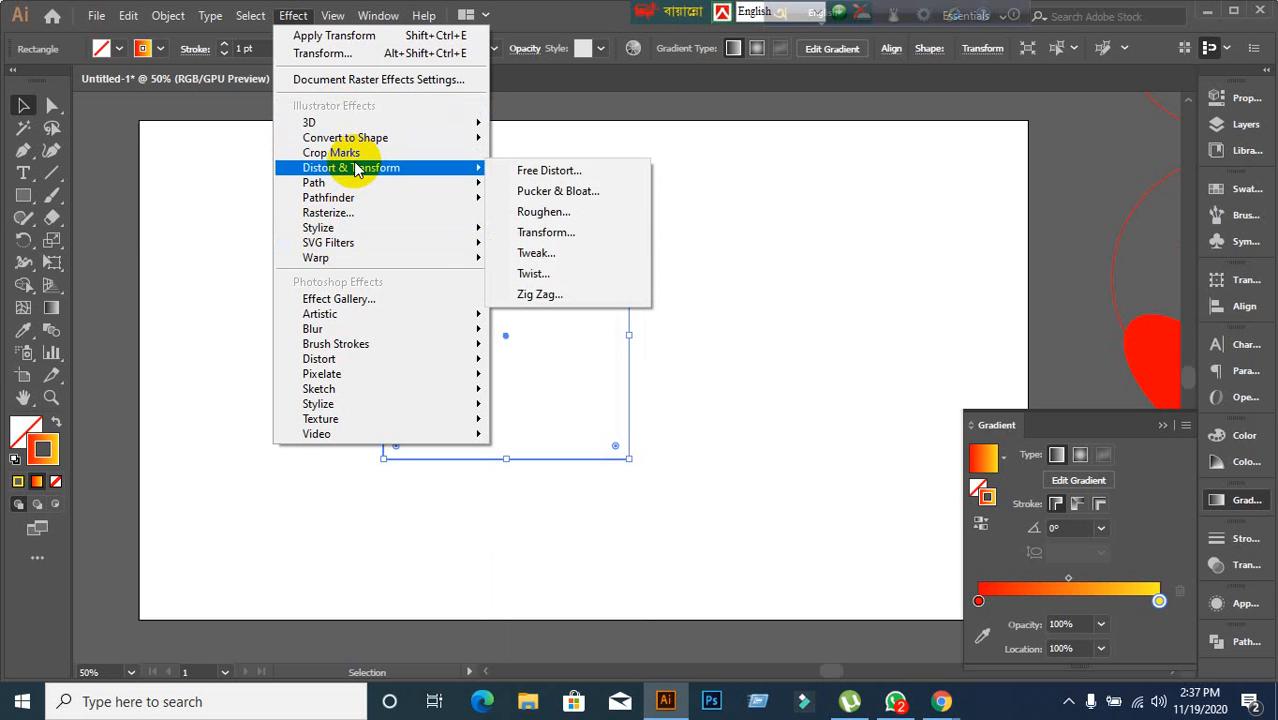
{"action": "left_click", "coordinate": [540, 232]}
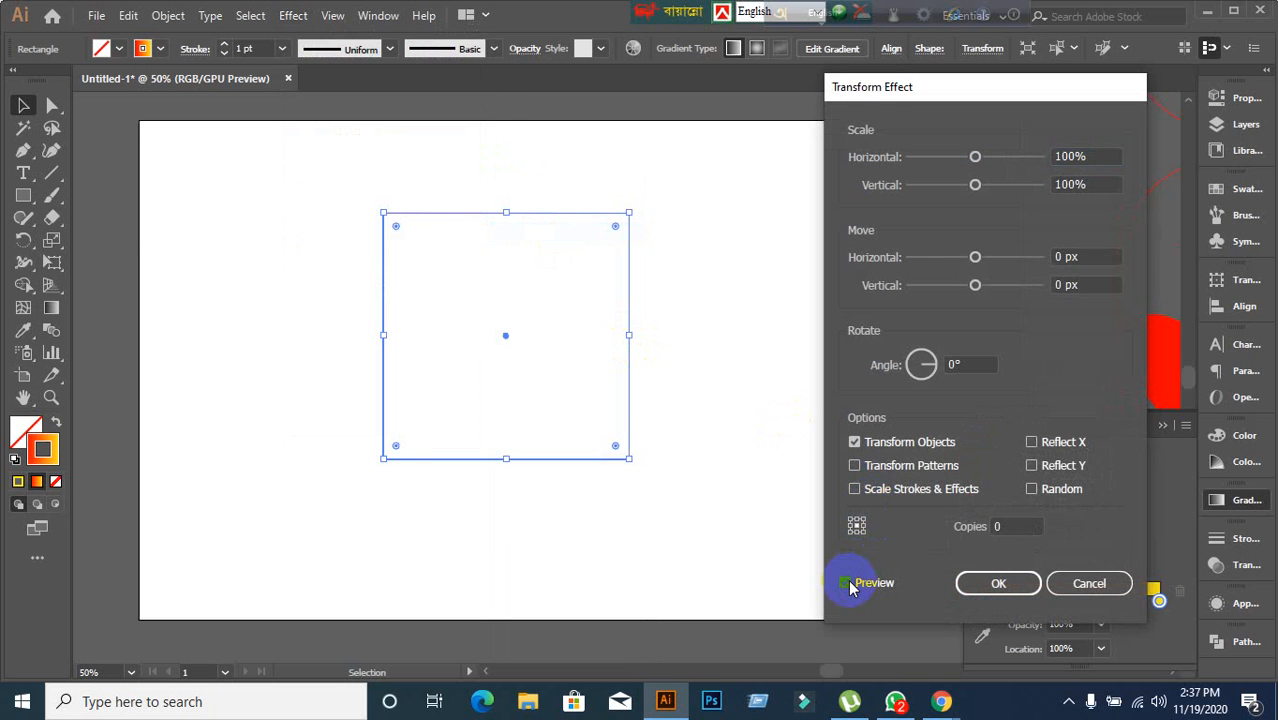
{"action": "left_click", "coordinate": [846, 583]}
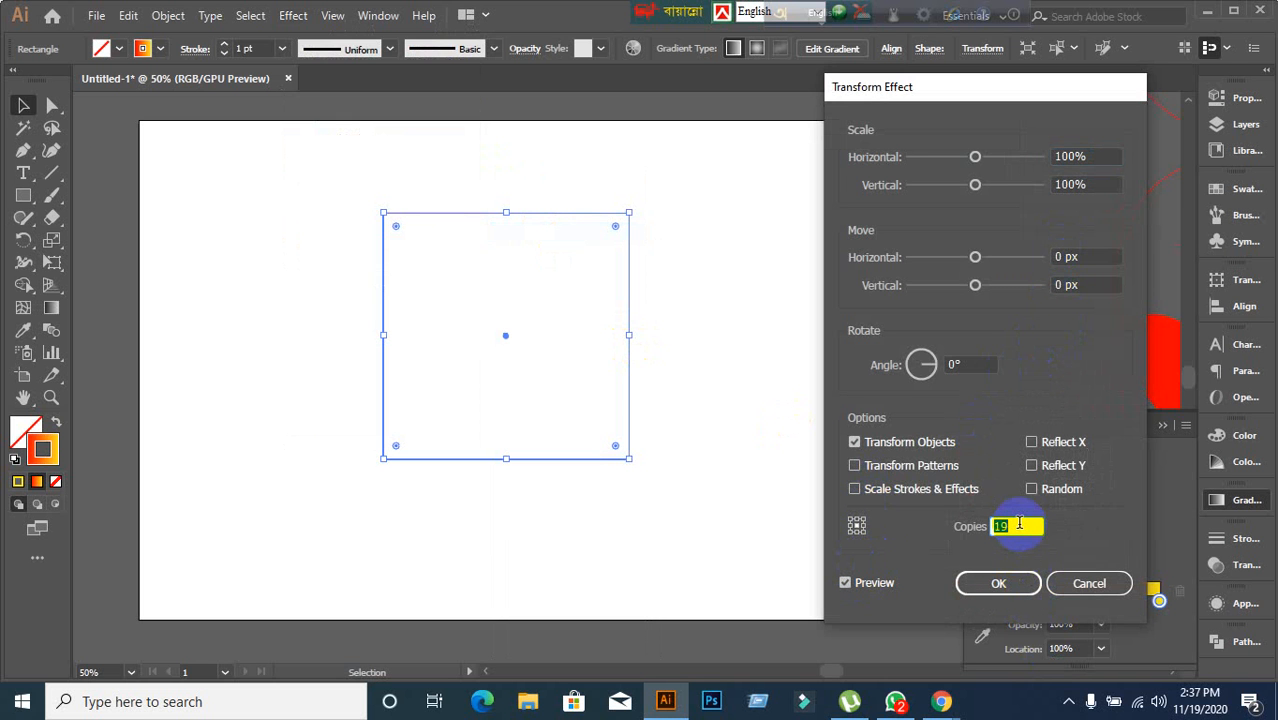
{"action": "key", "text": "Up"}
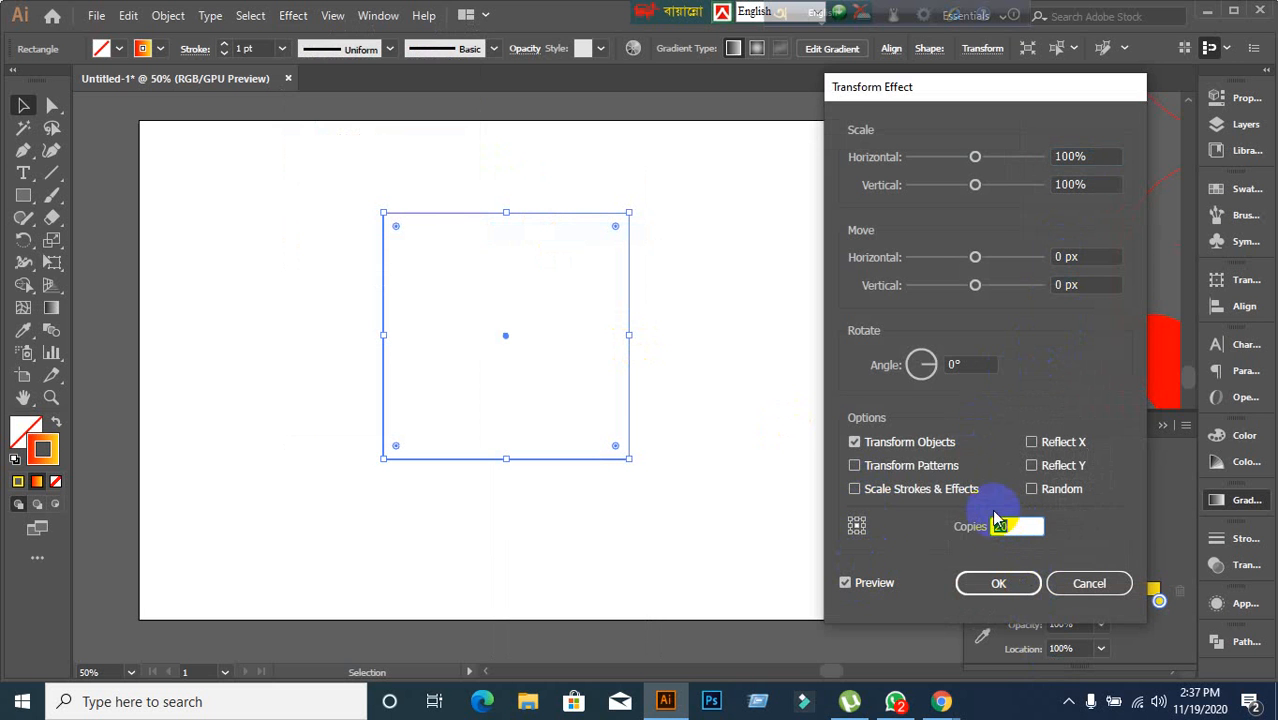
Set the Transform effect's horizontal scale to 90%.
{"action": "left_click", "coordinate": [1105, 156]}
{"action": "key", "text": "Up"}
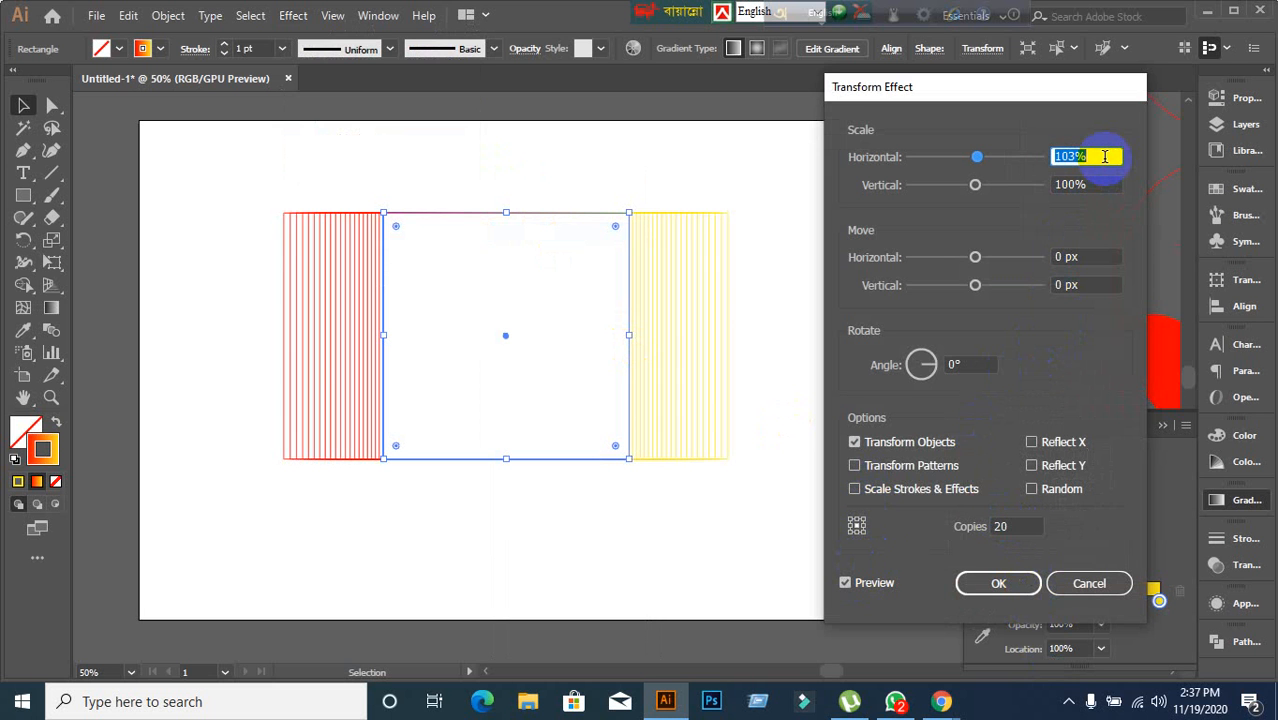
{"action": "key", "text": "Down"}
{"action": "key", "text": "Down"}
{"action": "key", "text": "Down"}
{"action": "key", "text": "Down"}
{"action": "key", "text": "Down"}
{"action": "key", "text": "Down"}
{"action": "key", "text": "Down"}
{"action": "key", "text": "Down"}
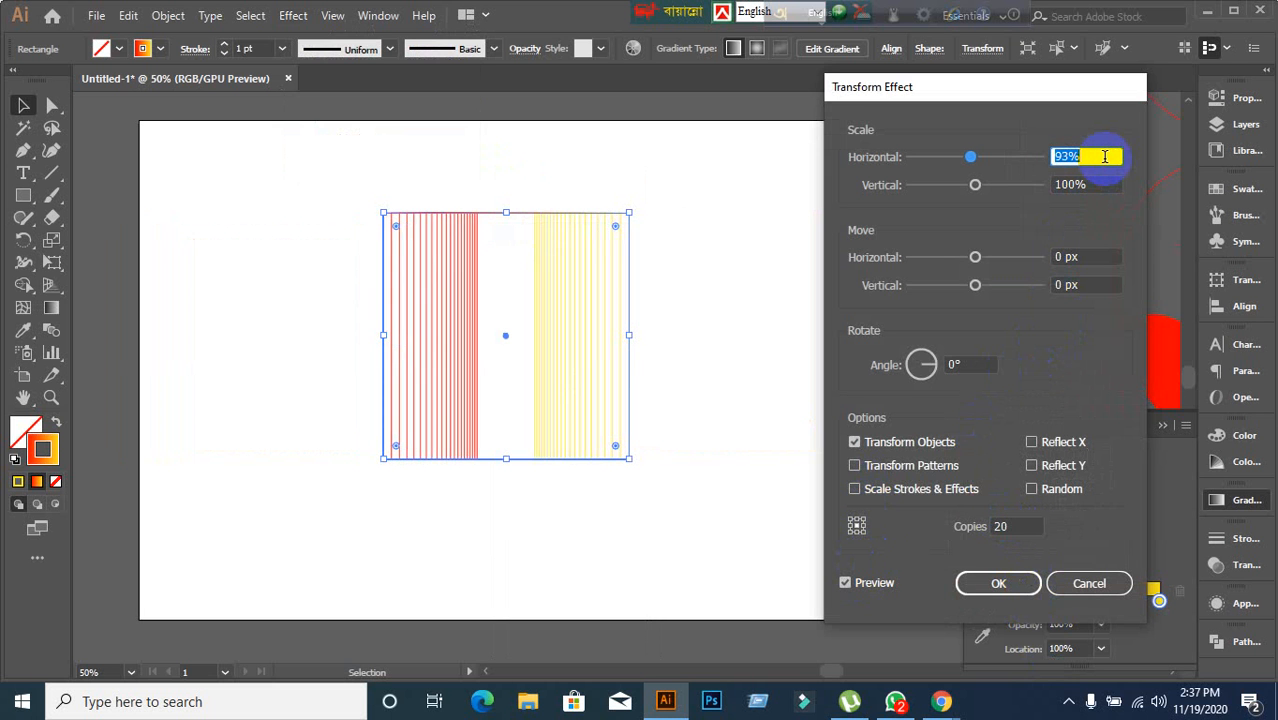
{"action": "key", "text": "Down"}
{"action": "key", "text": "Down"}
{"action": "key", "text": "Down"}
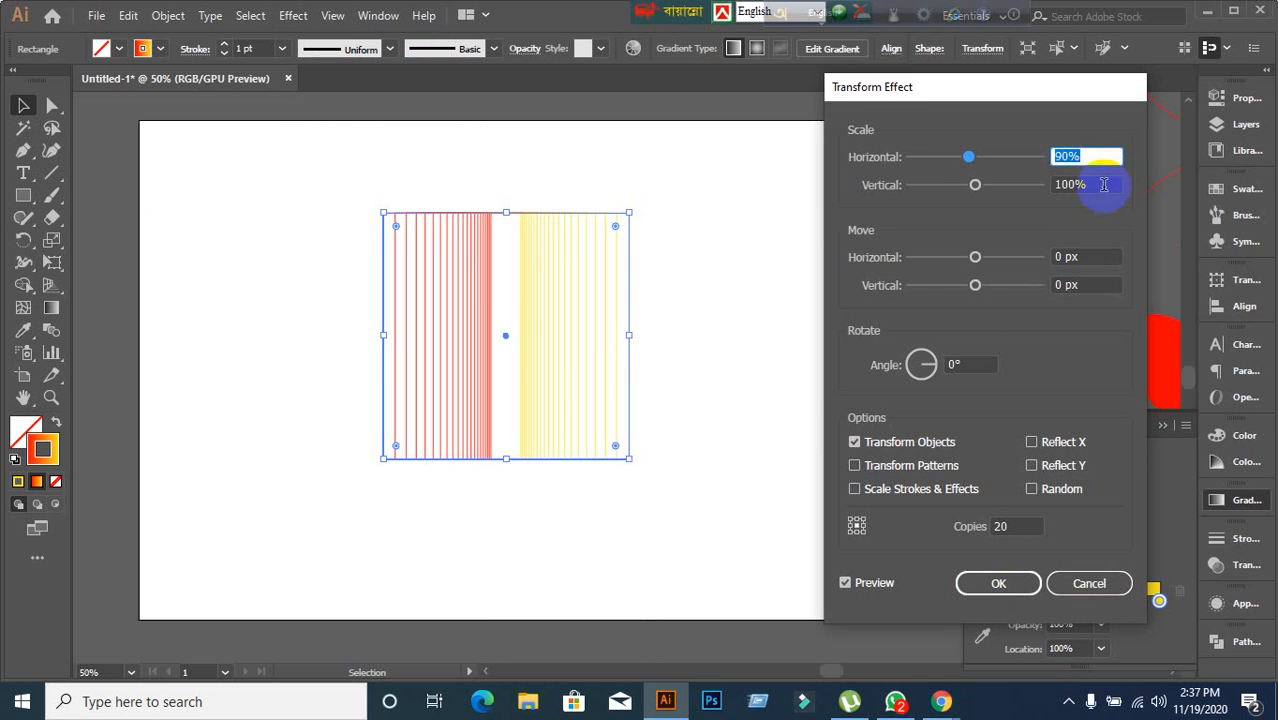
Set the Transform effect's vertical scale to 90%.
{"action": "left_click", "coordinate": [1104, 184]}
{"action": "key", "text": "Down"}
{"action": "key", "text": "Down"}
{"action": "key", "text": "Down"}
{"action": "key", "text": "Down"}
{"action": "key", "text": "Down"}
{"action": "key", "text": "Down"}
{"action": "key", "text": "Down"}
{"action": "key", "text": "Down"}
{"action": "key", "text": "Down"}
{"action": "key", "text": "Down"}
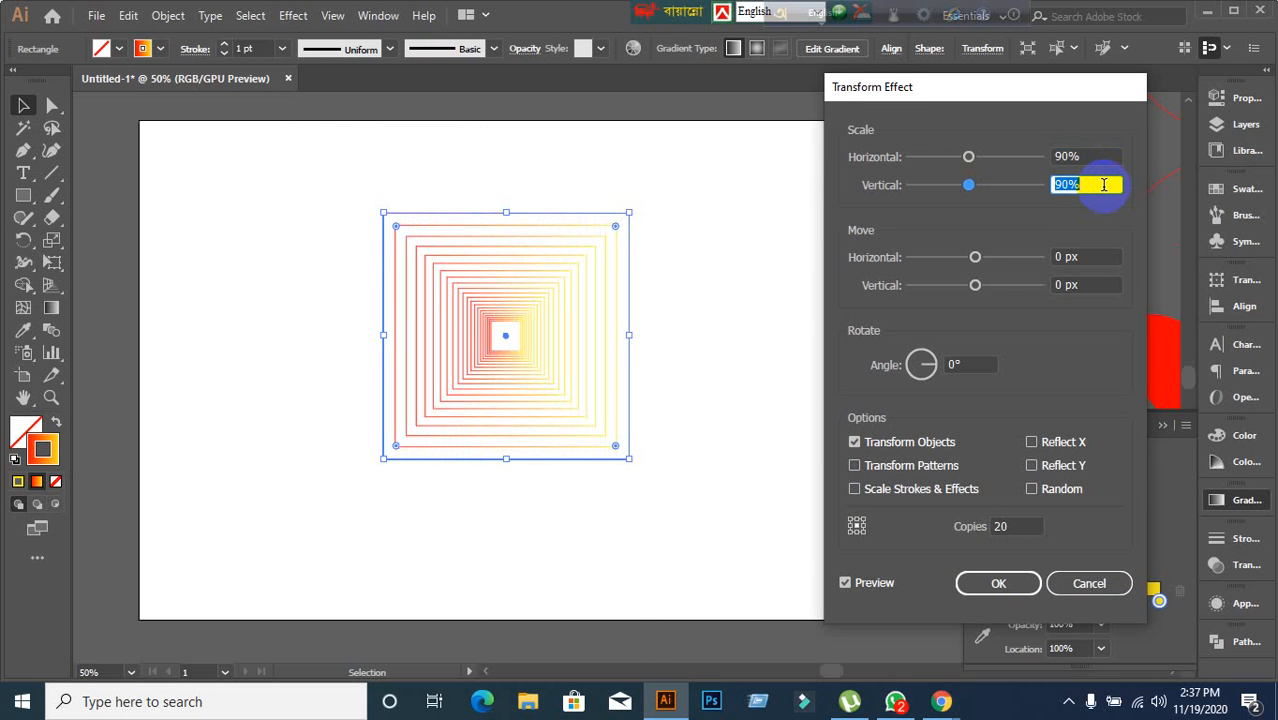
Set the Transform effect's rotation angle to 10° and apply the effect to the gradient square.
{"action": "left_click", "coordinate": [968, 364]}
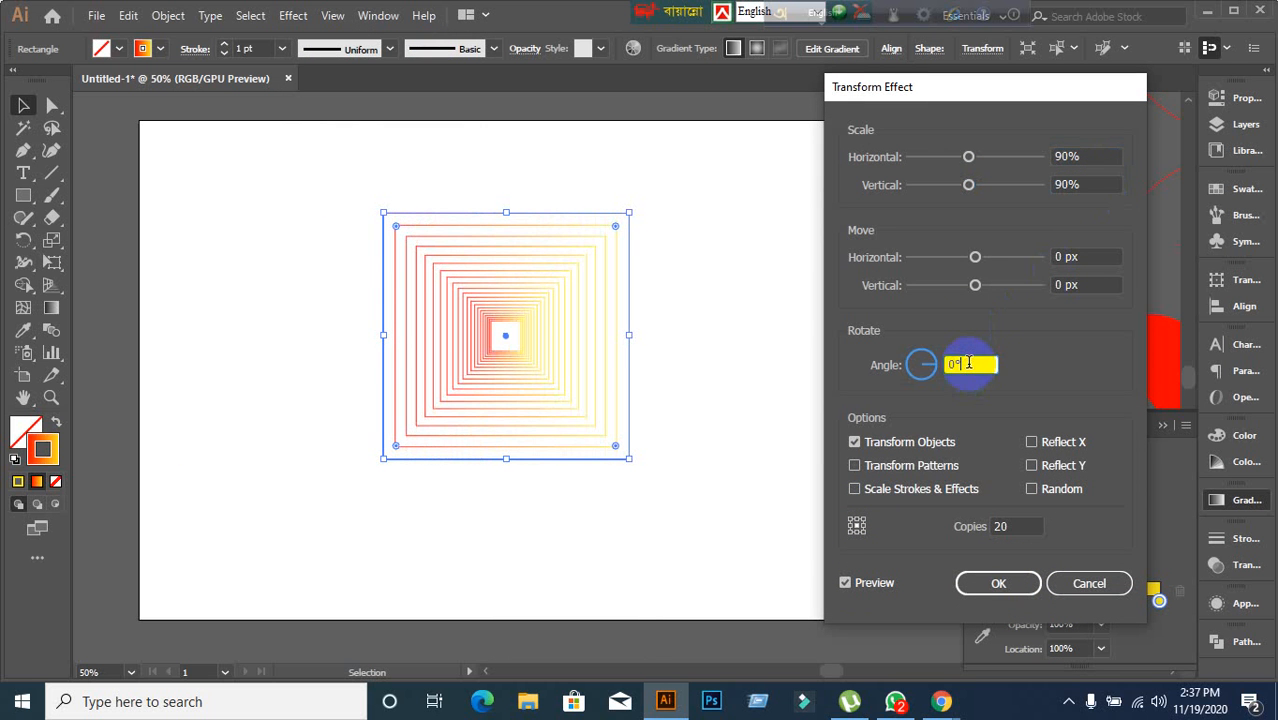
{"action": "key", "text": "Up"}
{"action": "key", "text": "Up"}
{"action": "key", "text": "Up"}
{"action": "key", "text": "Up"}
{"action": "key", "text": "Up"}
{"action": "key", "text": "Up"}
{"action": "key", "text": "Up"}
{"action": "key", "text": "Up"}
{"action": "key", "text": "Up"}
{"action": "key", "text": "Up"}
{"action": "key", "text": "Up"}
{"action": "key", "text": "Up"}
{"action": "key", "text": "Up"}
{"action": "key", "text": "Up"}
{"action": "key", "text": "Up"}
{"action": "key", "text": "Up"}
{"action": "key", "text": "Up"}
{"action": "key", "text": "Up"}
{"action": "key", "text": "Up"}
{"action": "key", "text": "Up"}
{"action": "key", "text": "Up"}
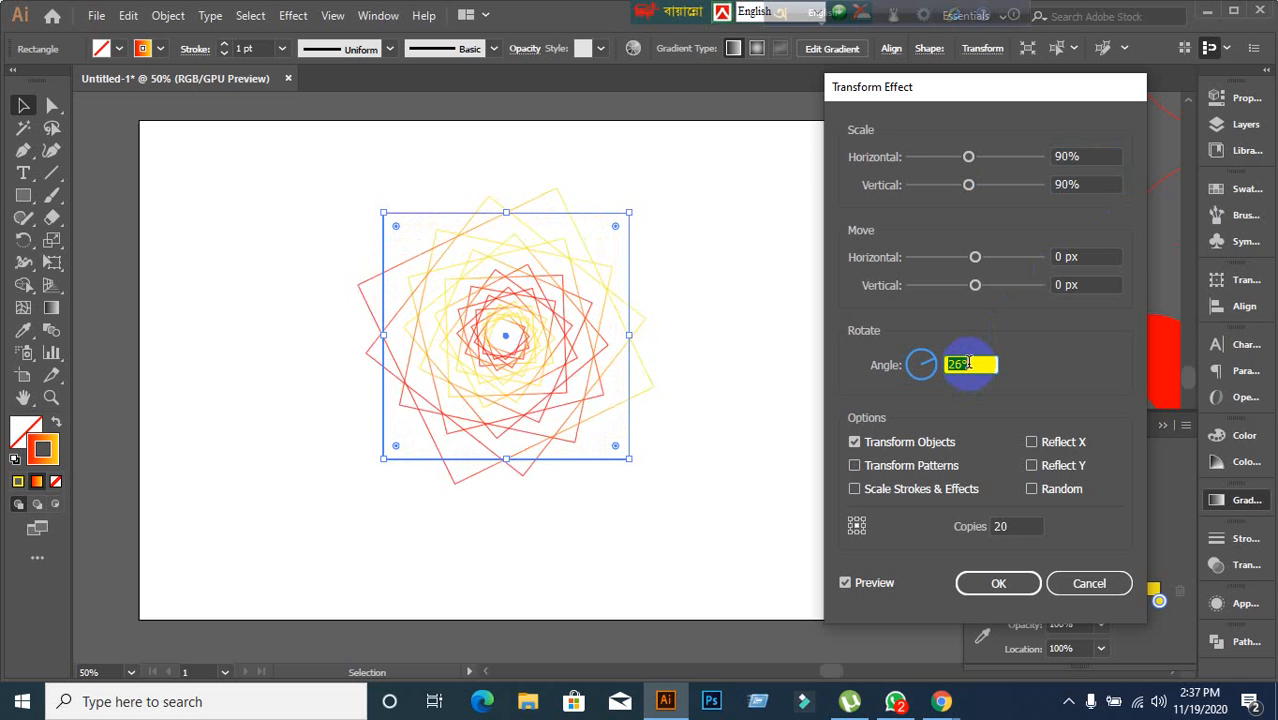
{"action": "key", "text": "Down"}
{"action": "key", "text": "Down"}
{"action": "key", "text": "Down"}
{"action": "key", "text": "Down"}
{"action": "key", "text": "Down"}
{"action": "key", "text": "Down"}
{"action": "key", "text": "Down"}
{"action": "key", "text": "Down"}
{"action": "key", "text": "Down"}
{"action": "key", "text": "Down"}
{"action": "key", "text": "Down"}
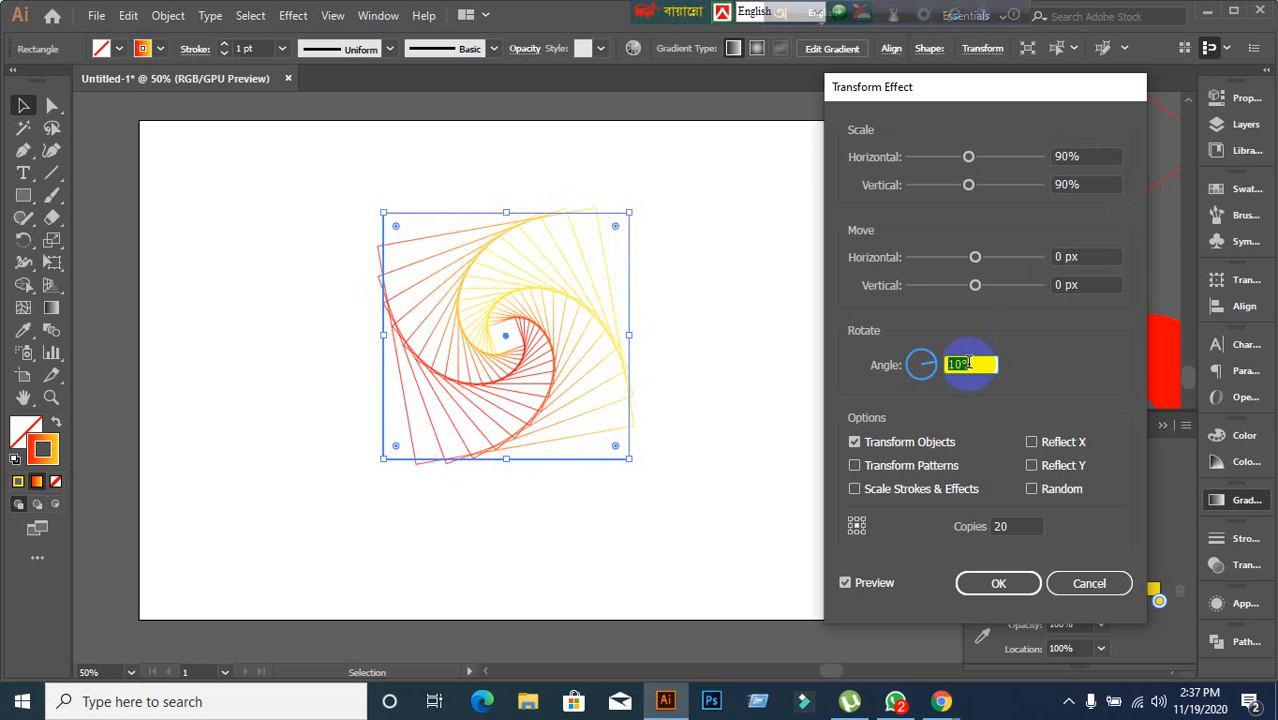
{"action": "left_click", "coordinate": [1002, 585]}
{"action": "left_click", "coordinate": [735, 585]}
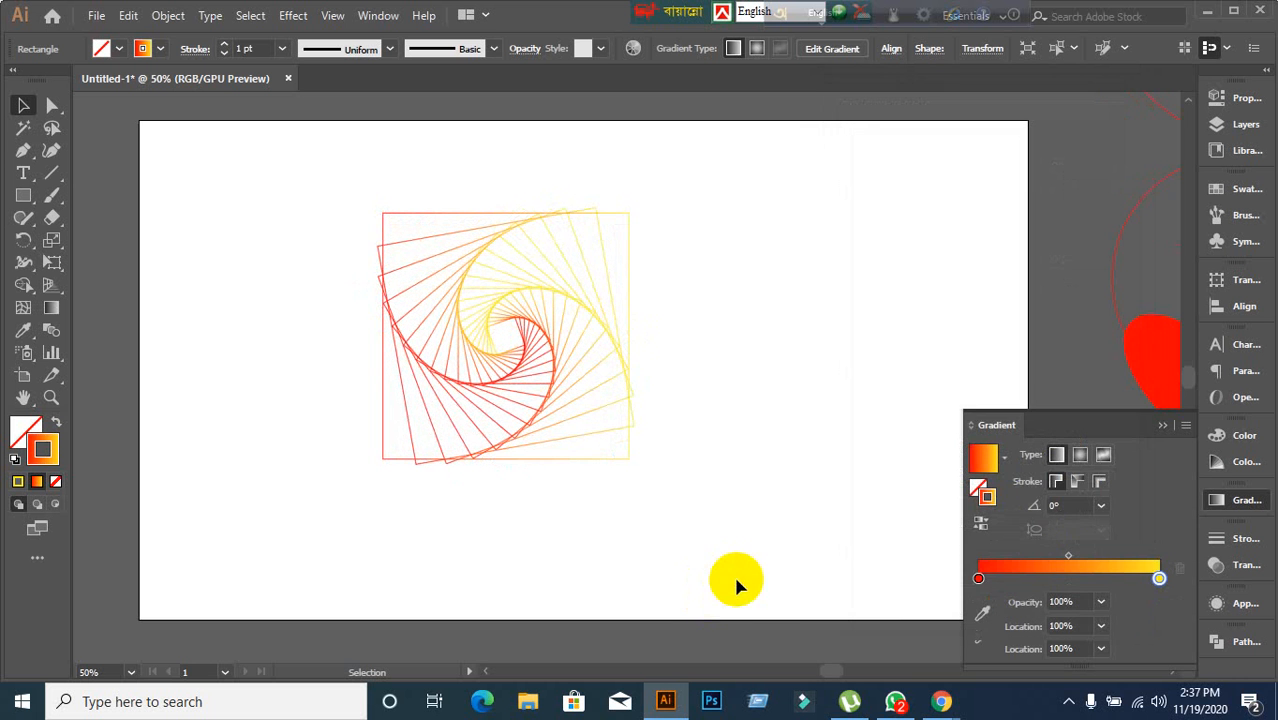
Draw a rectangle covering the whole artboard and give it a black fill with no stroke.
{"action": "left_click", "coordinate": [23, 196]}
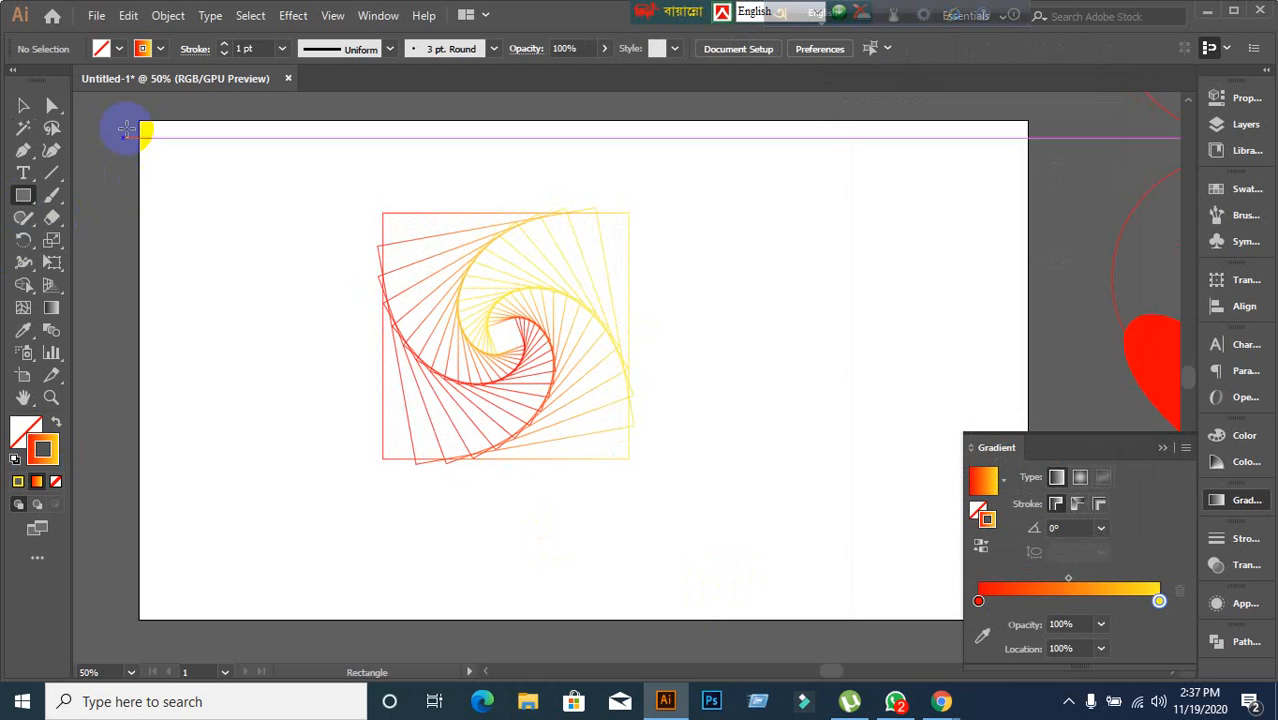
{"action": "left_click_drag", "start_coordinate": [140, 122], "coordinate": [1026, 630]}
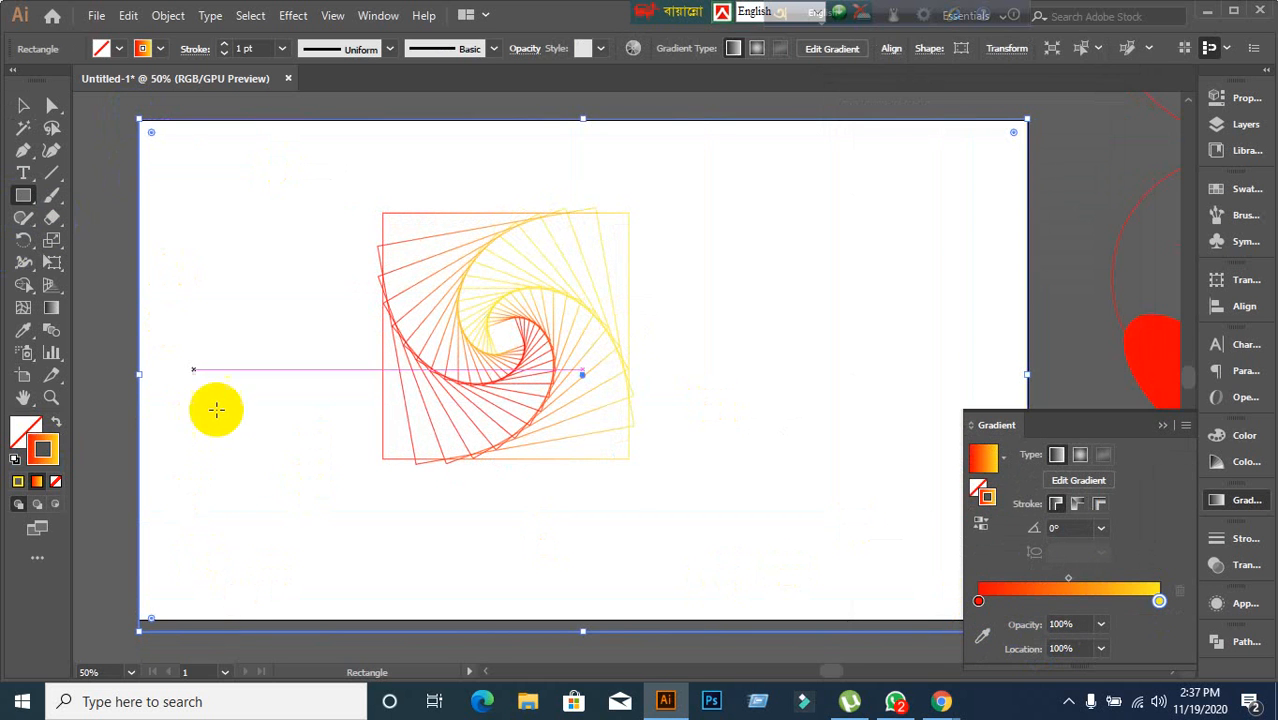
{"action": "left_click", "coordinate": [54, 481]}
{"action": "left_click", "coordinate": [18, 425]}
{"action": "key", "text": "slash"}
{"action": "left_click", "coordinate": [110, 48]}
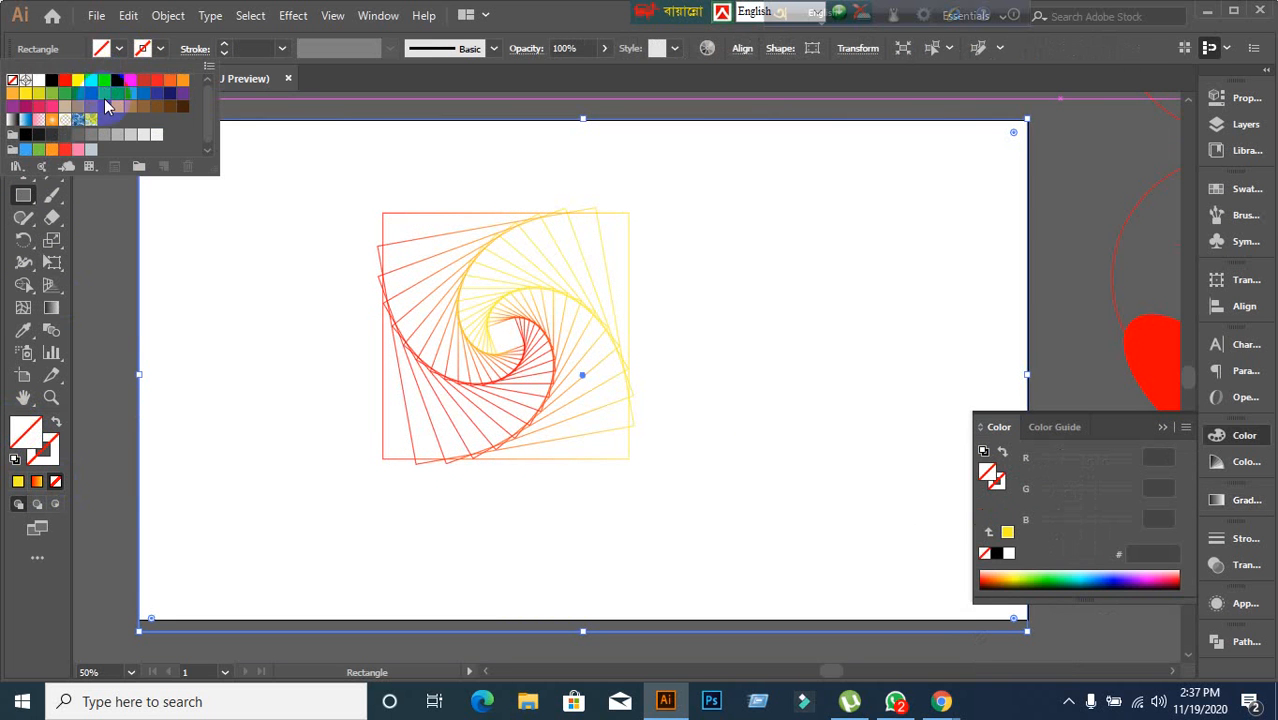
{"action": "left_click", "coordinate": [49, 85]}
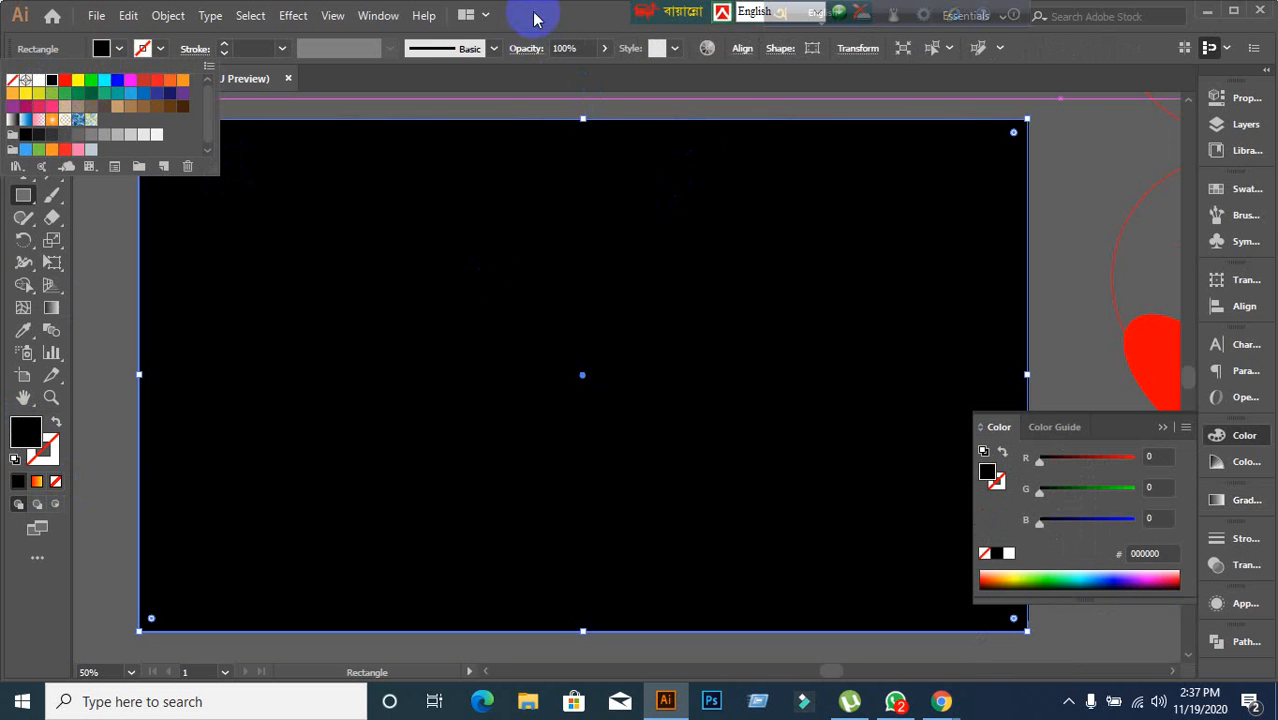
Send the black background rectangle to the back behind the spiral square.
{"action": "left_click", "coordinate": [23, 106]}
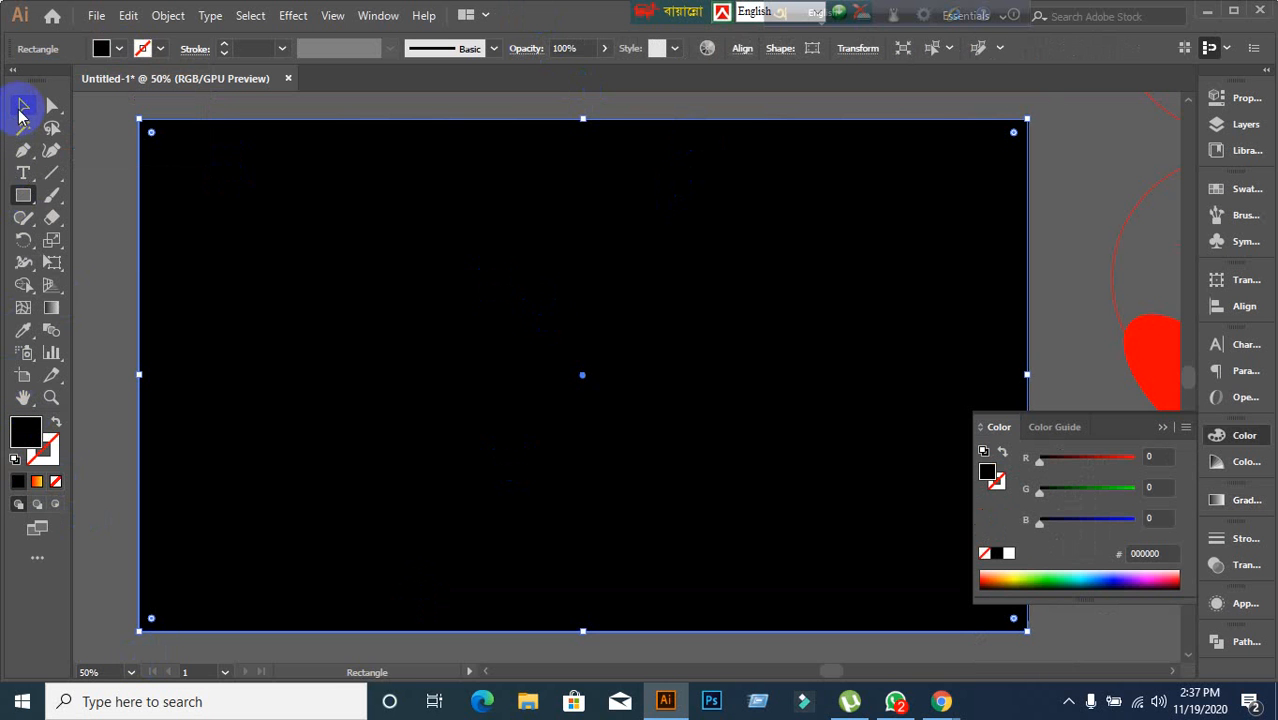
{"action": "left_click", "coordinate": [288, 317]}
{"action": "right_click", "coordinate": [288, 317]}
{"action": "left_click", "coordinate": [260, 290]}
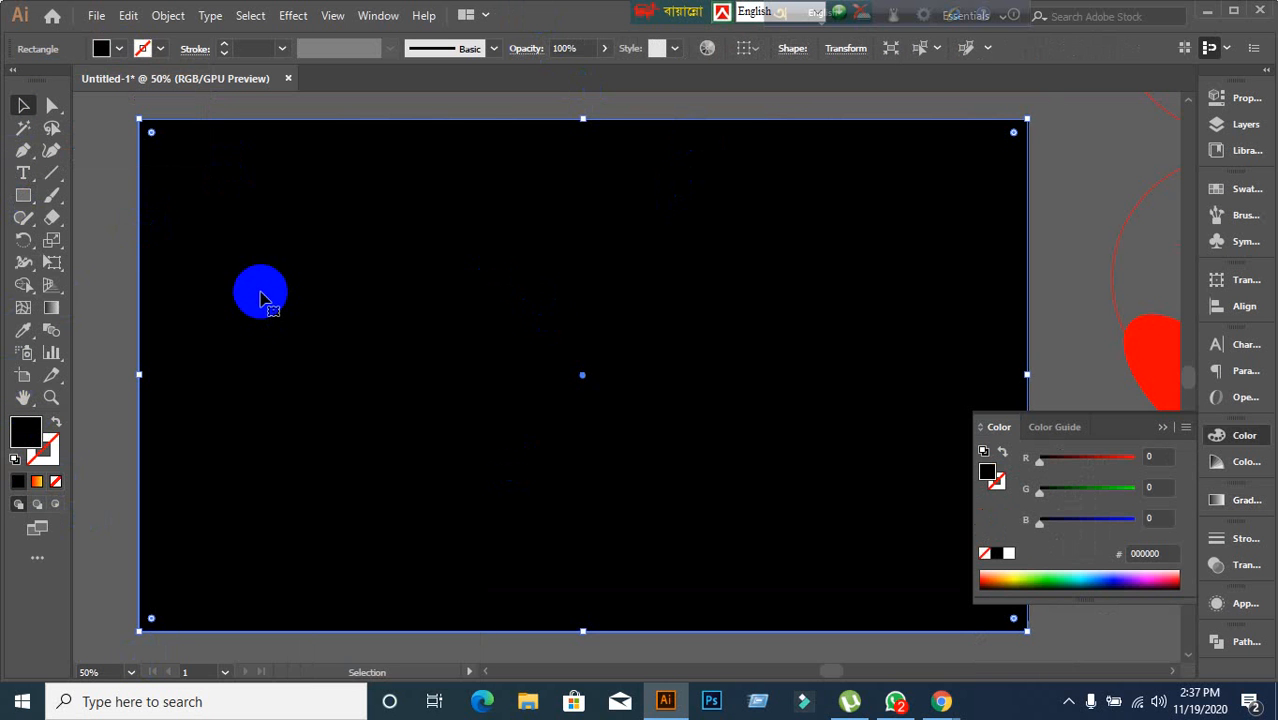
{"action": "right_click", "coordinate": [210, 305]}
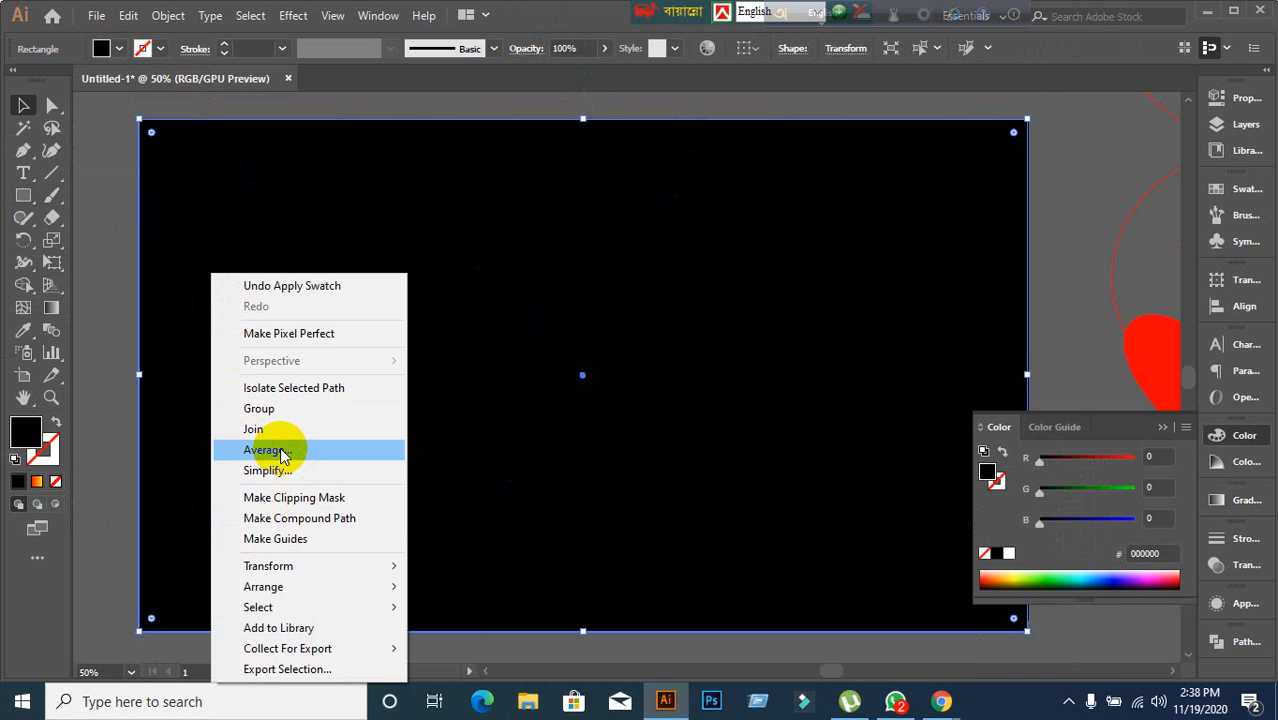
{"action": "mouse_move", "coordinate": [302, 588]}
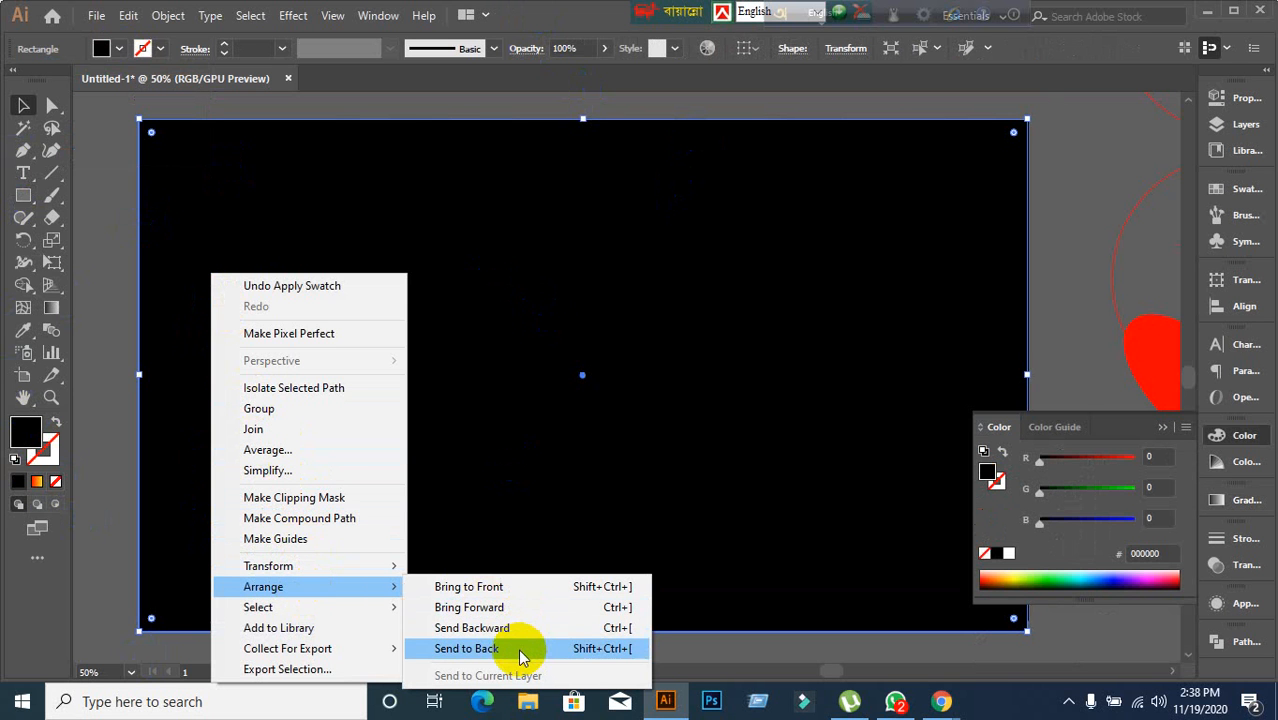
{"action": "left_click", "coordinate": [520, 656]}
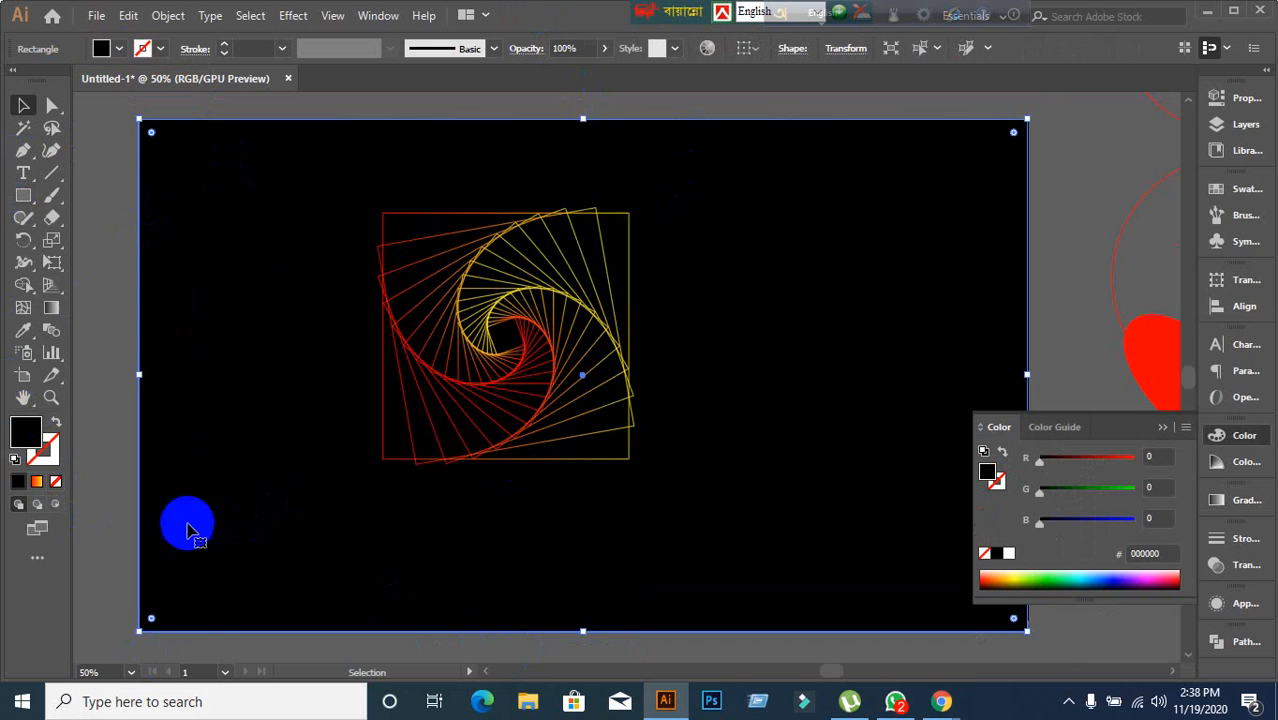
Scale the spiral square down slightly and move it to the artboard's top-right corner.
{"action": "left_click", "coordinate": [100, 490]}
{"action": "left_click", "coordinate": [532, 578]}
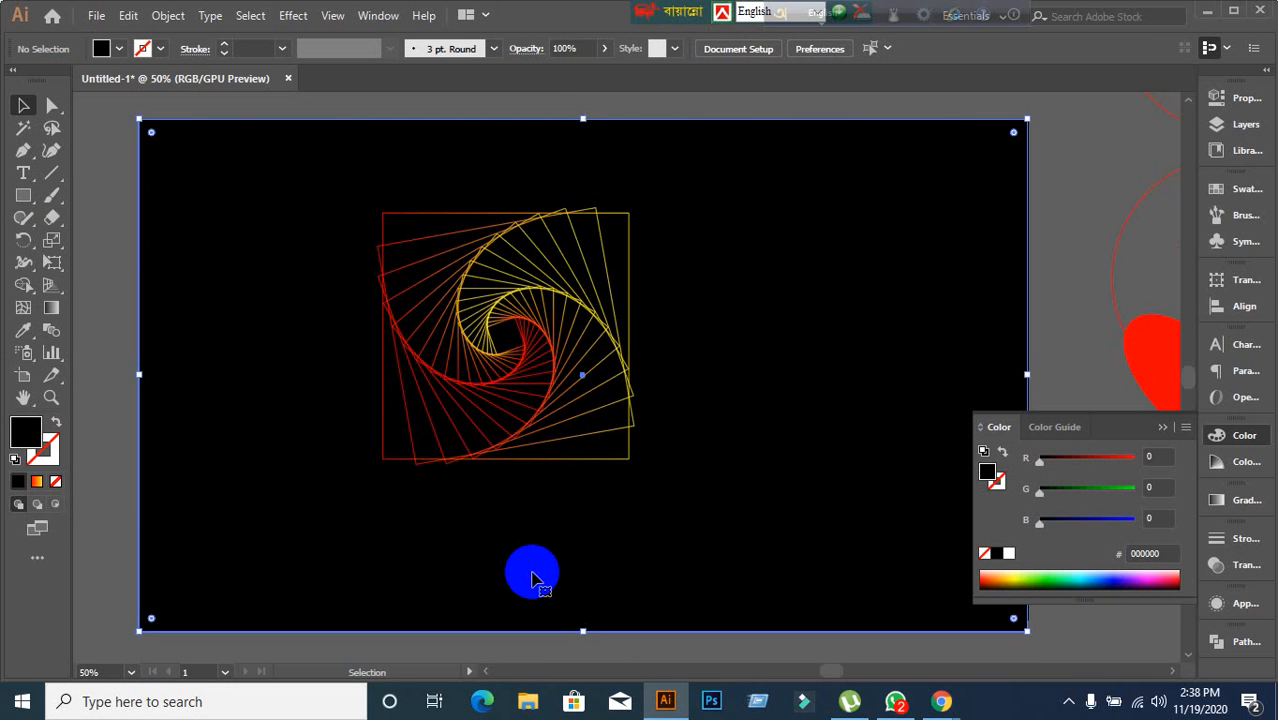
{"action": "key", "text": "ctrl+shift+a"}
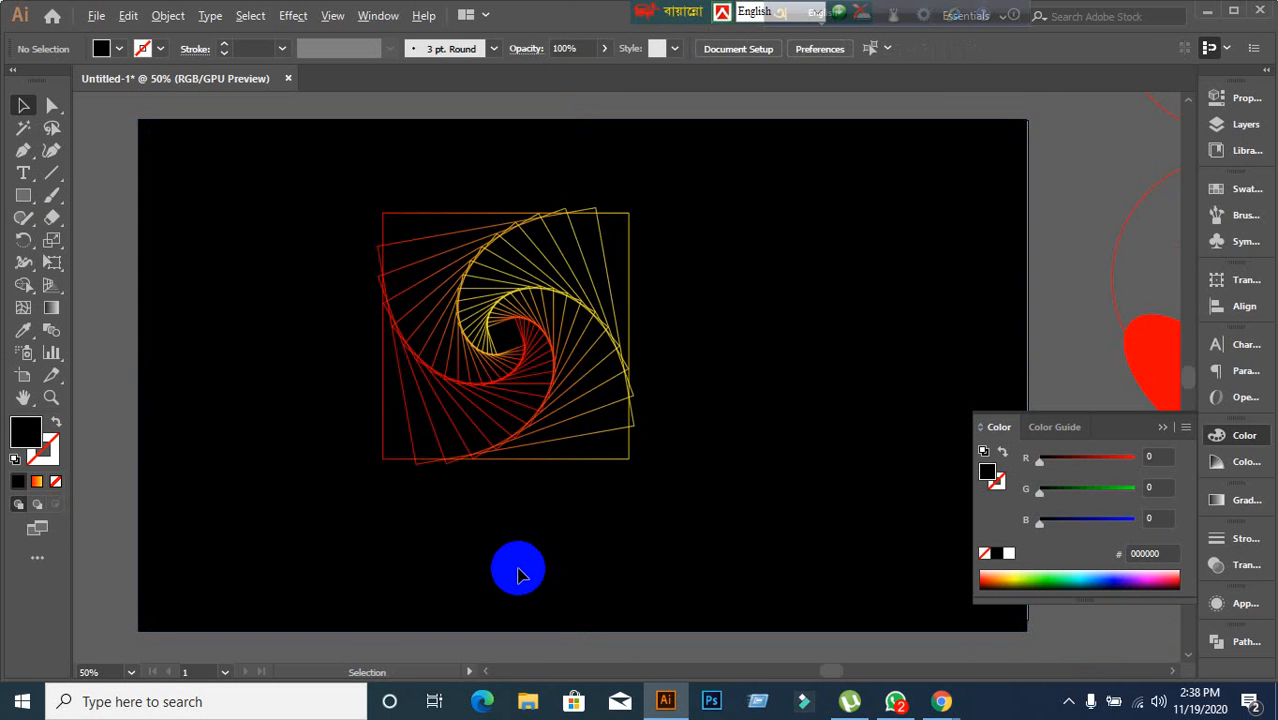
{"action": "key", "text": "ctrl+minus"}
{"action": "scroll", "coordinate": [513, 570], "scroll_direction": "up", "scroll_amount": 1}
{"action": "left_click", "coordinate": [500, 405]}
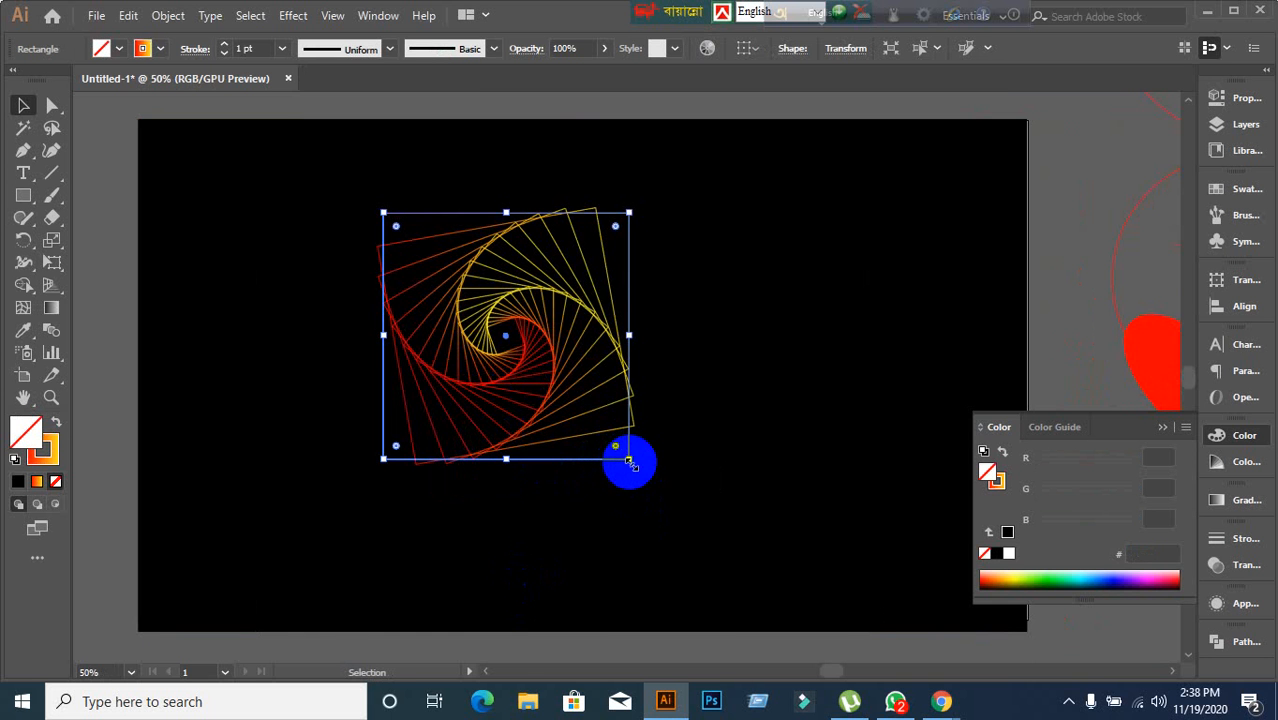
{"action": "left_click_drag", "start_coordinate": [628, 460], "coordinate": [600, 445]}
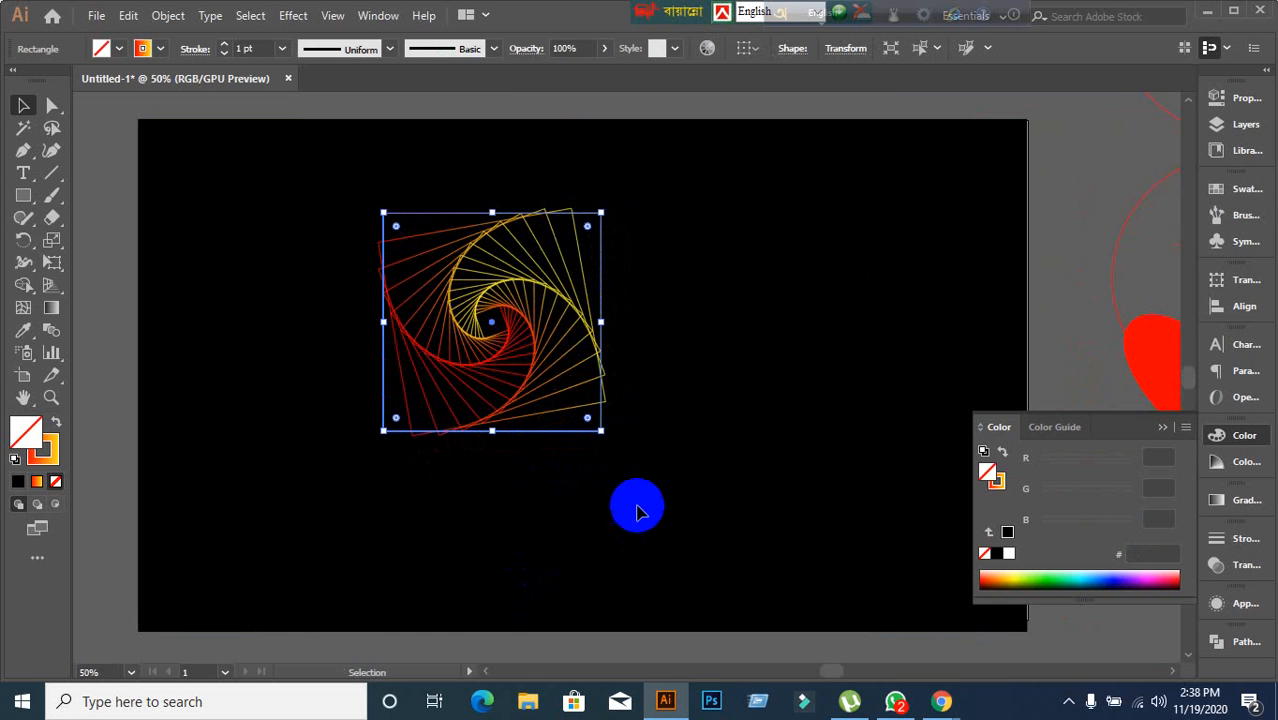
{"action": "left_click_drag", "start_coordinate": [456, 320], "coordinate": [1025, 167]}
{"action": "left_click", "coordinate": [240, 374]}
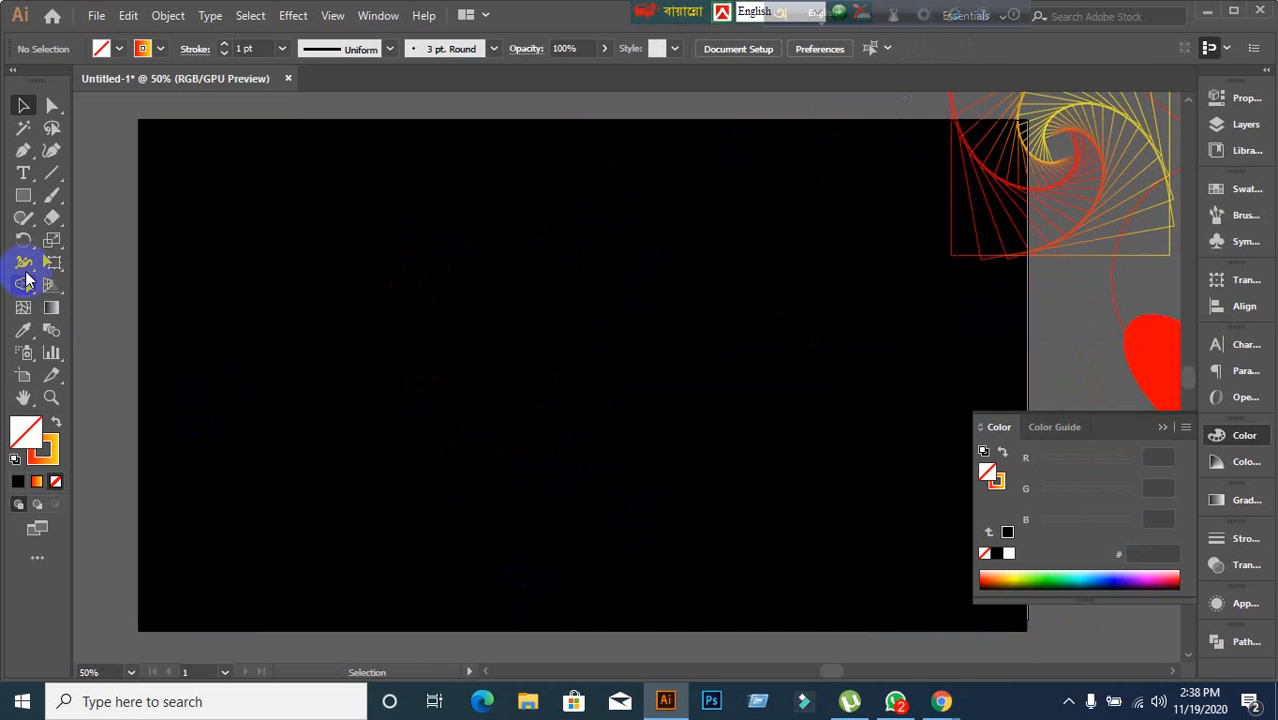
Draw a circle with the Ellipse tool in the middle of the black artboard.
{"action": "left_click", "coordinate": [23, 196]}
{"action": "left_click", "coordinate": [104, 242]}
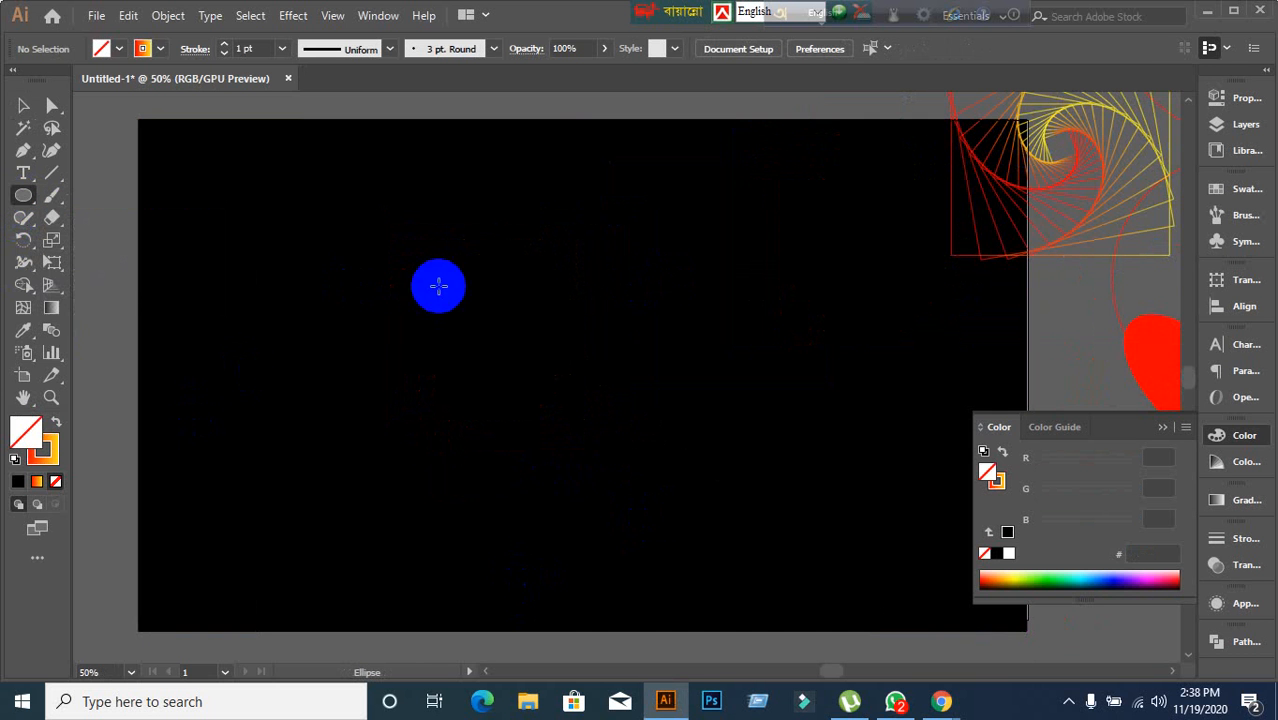
{"action": "left_click_drag", "start_coordinate": [356, 244], "coordinate": [638, 472]}
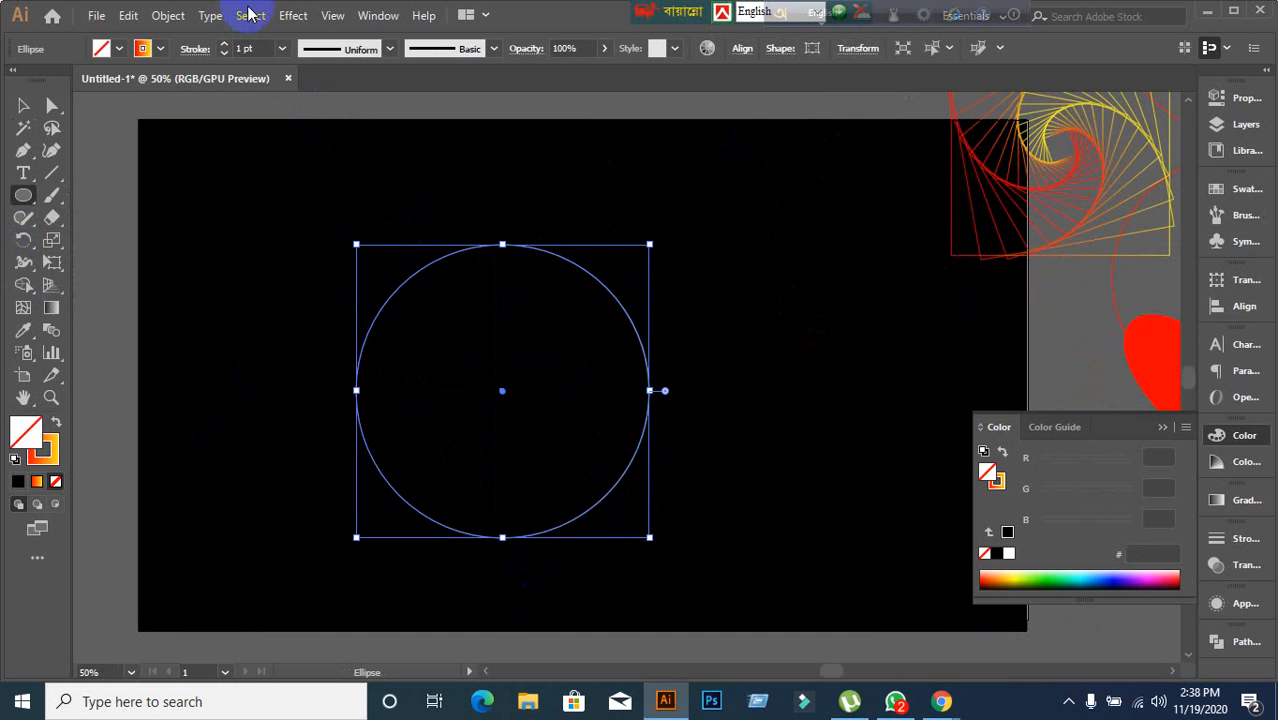
Apply a Transform effect to the circle with preview on and 51 copies.
{"action": "left_click", "coordinate": [294, 16]}
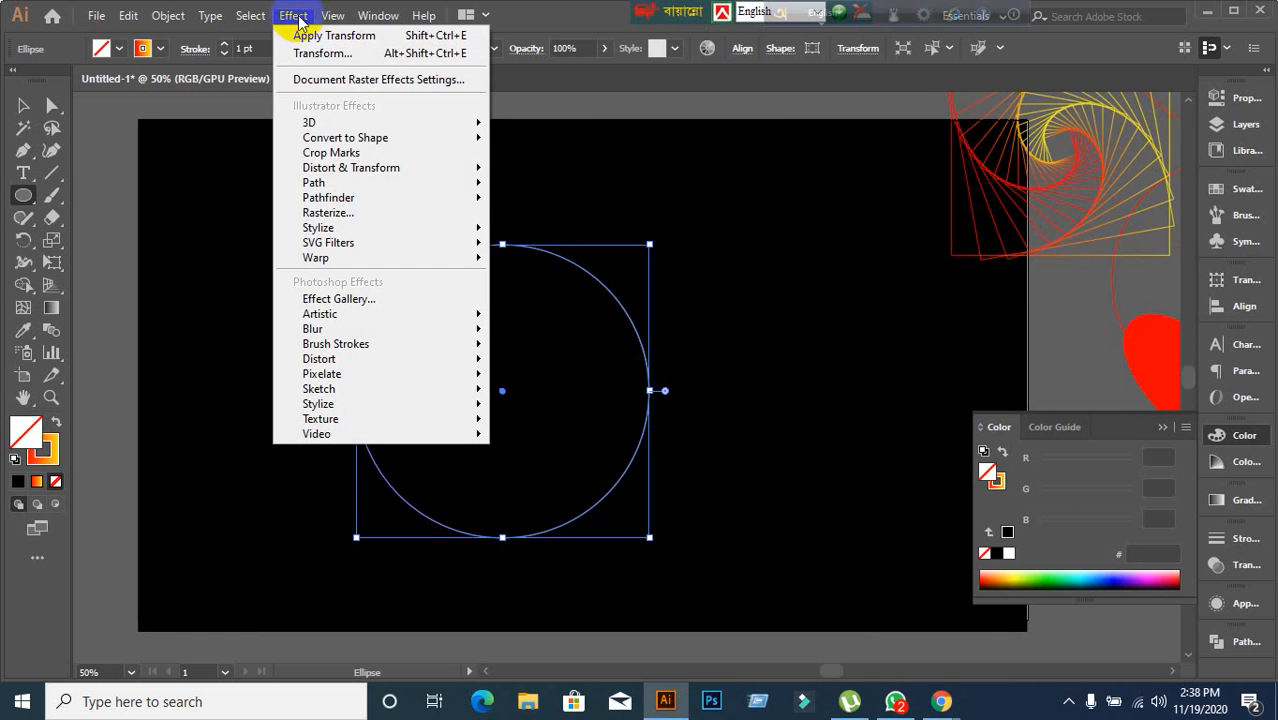
{"action": "mouse_move", "coordinate": [462, 171]}
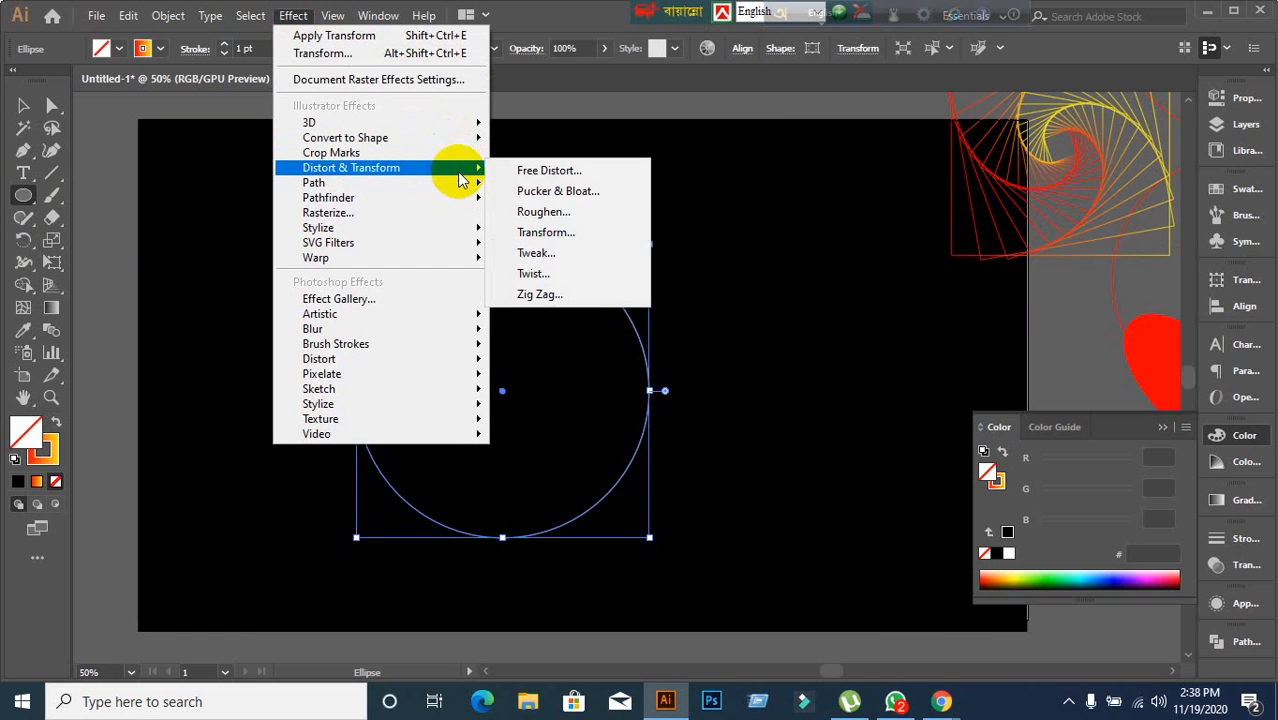
{"action": "left_click", "coordinate": [558, 232]}
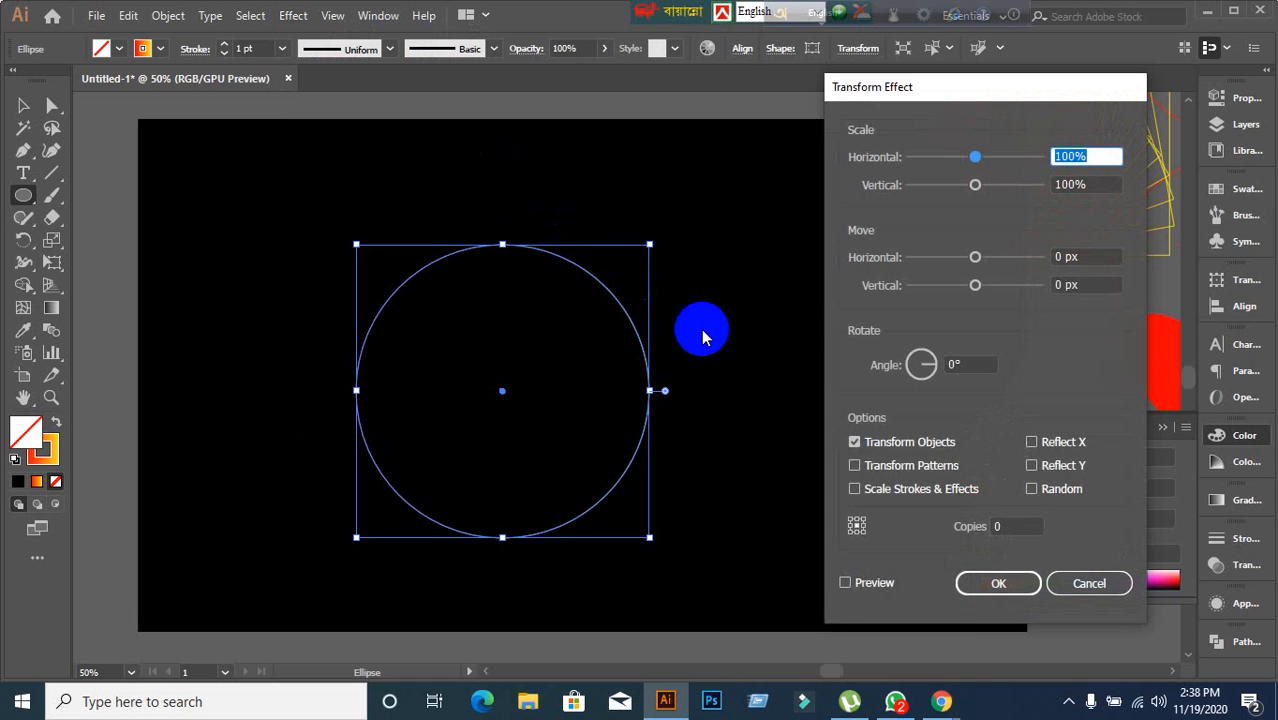
{"action": "left_click", "coordinate": [848, 583]}
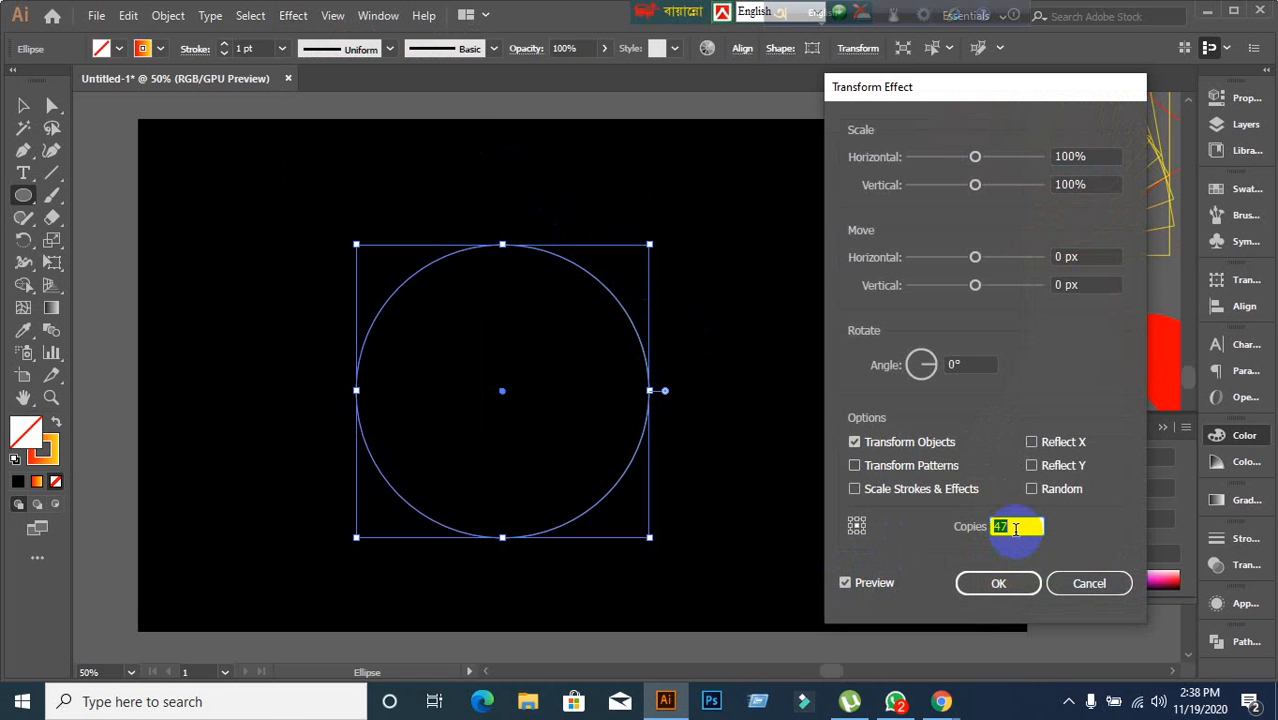
Set the circle's Transform effect horizontal scale to 98%.
{"action": "left_click", "coordinate": [1089, 152]}
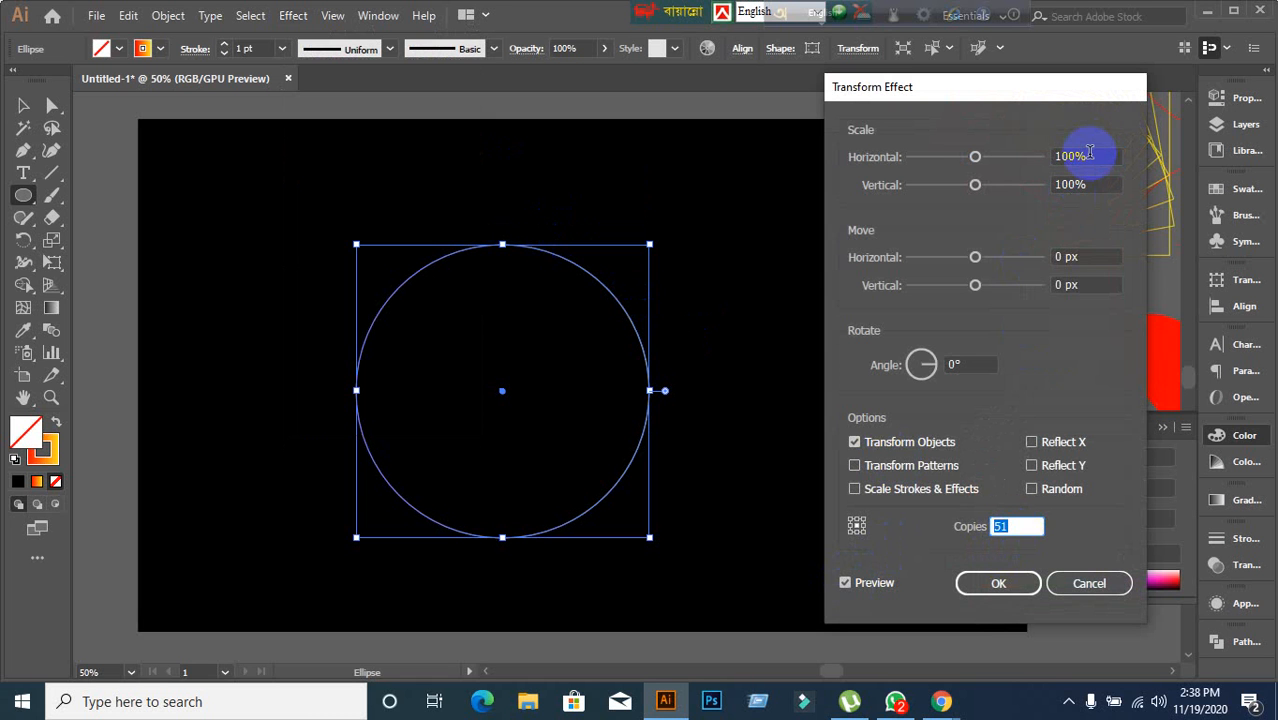
{"action": "left_click", "coordinate": [1089, 155]}
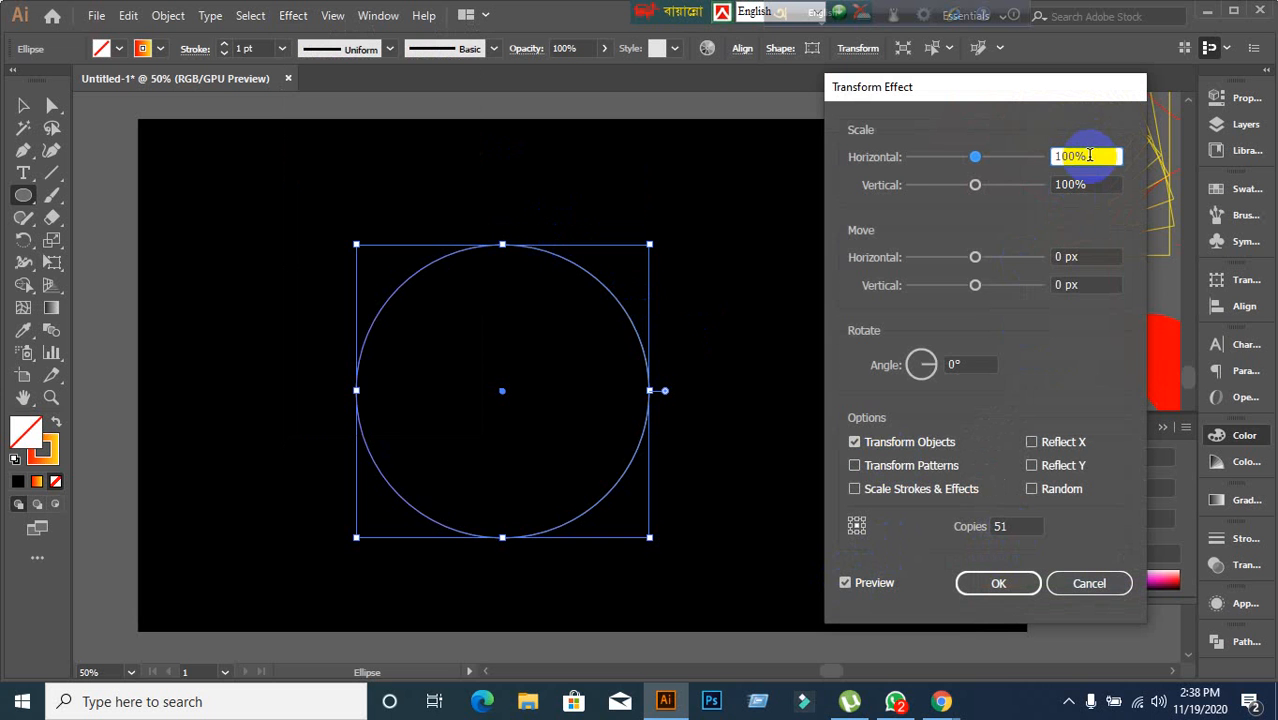
{"action": "key", "text": "Down"}
{"action": "key", "text": "Down"}
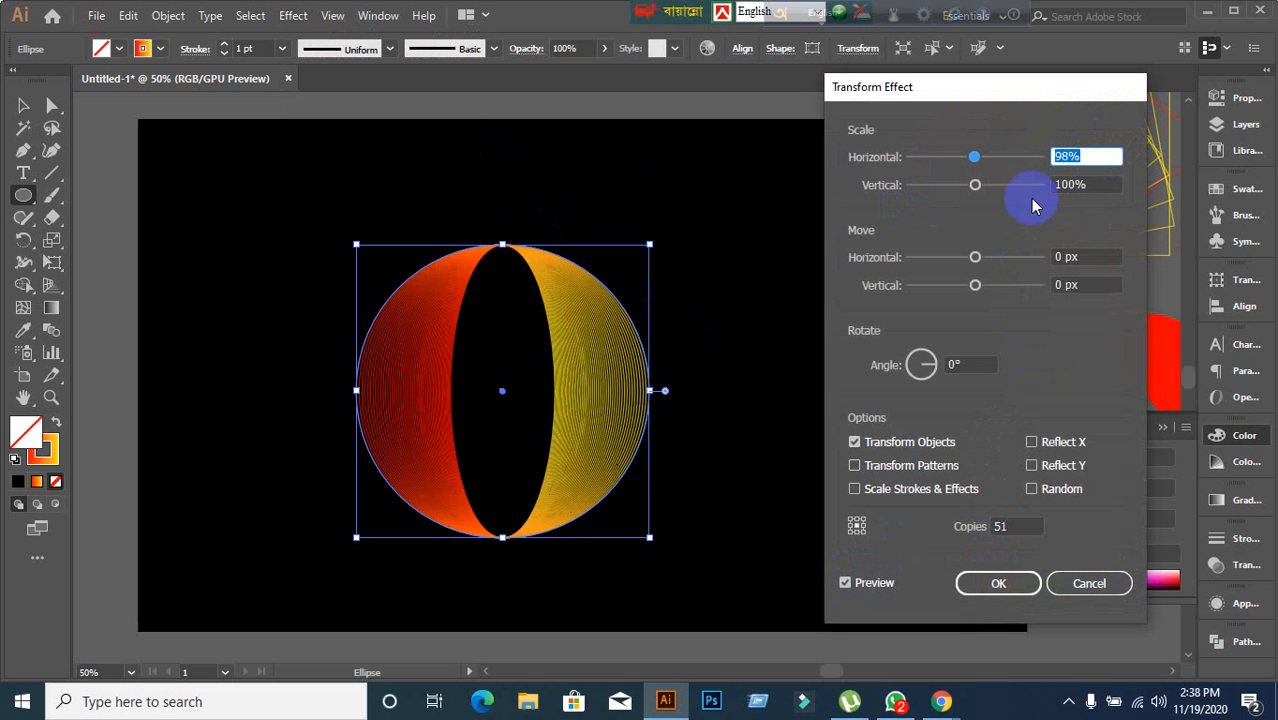
{"action": "key", "text": "Down"}
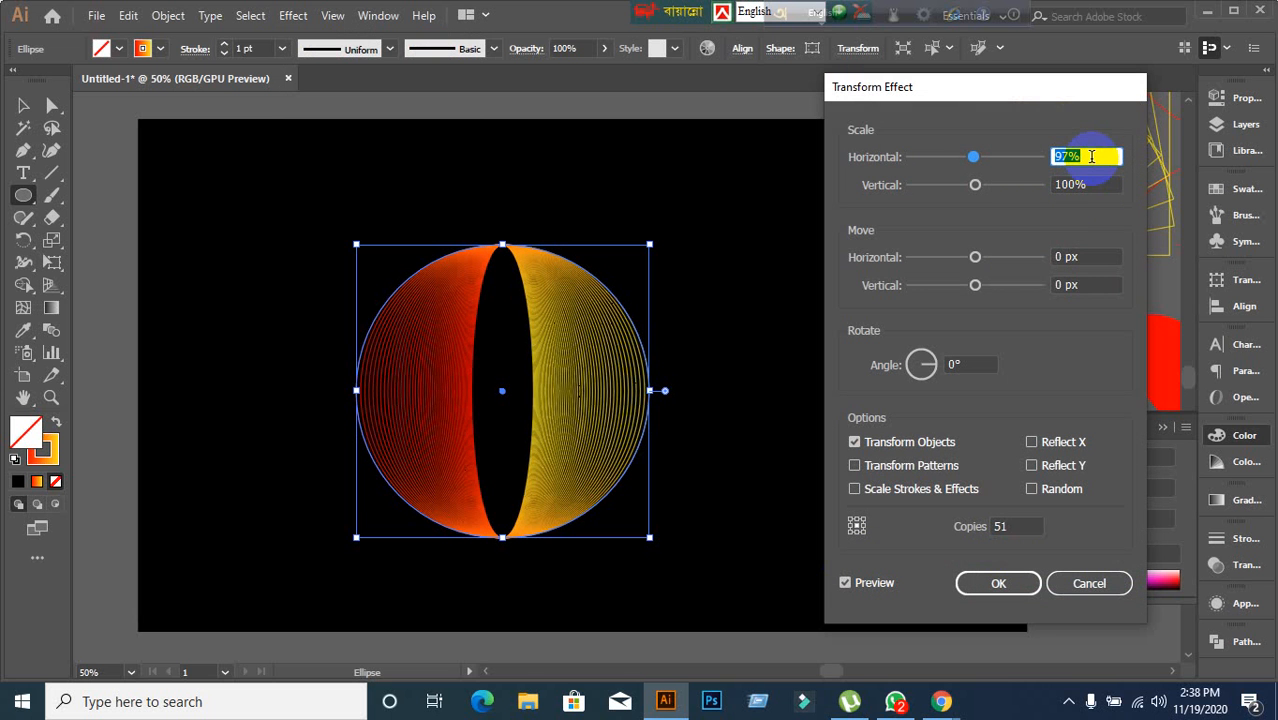
{"action": "key", "text": "Up"}
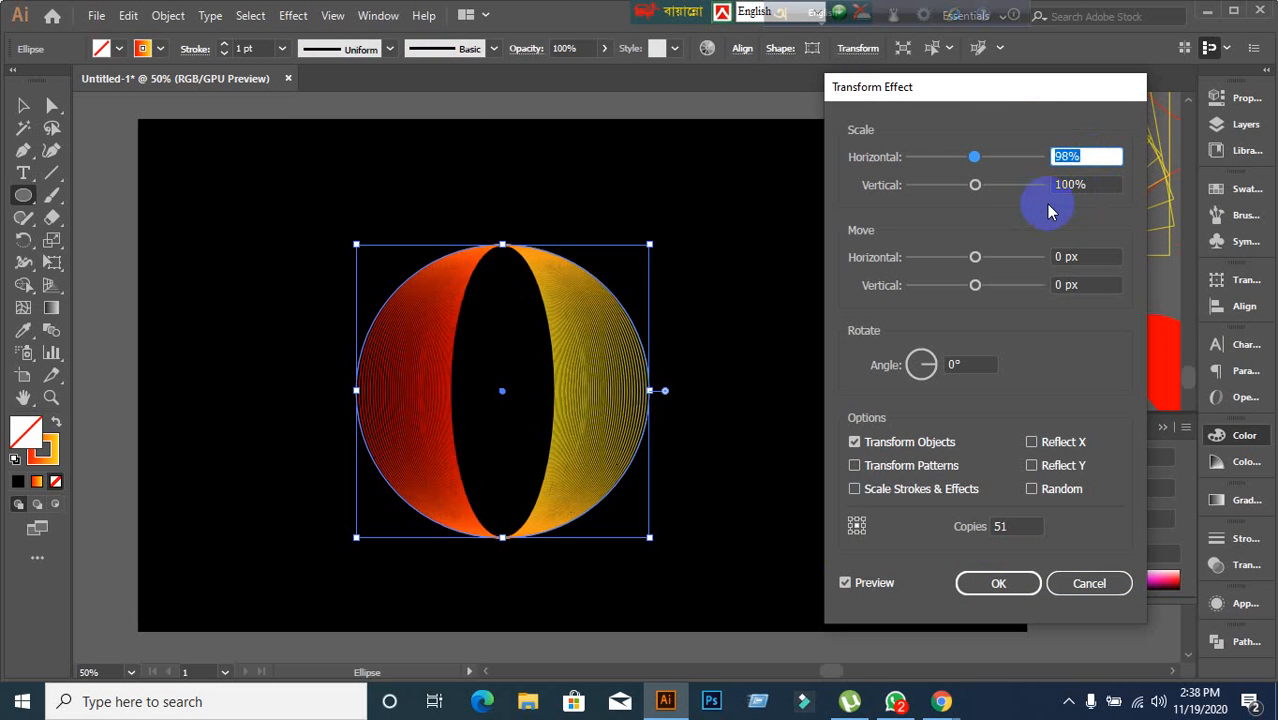
Set the circle's Transform effect rotation angle to 4°.
{"action": "left_click", "coordinate": [988, 362]}
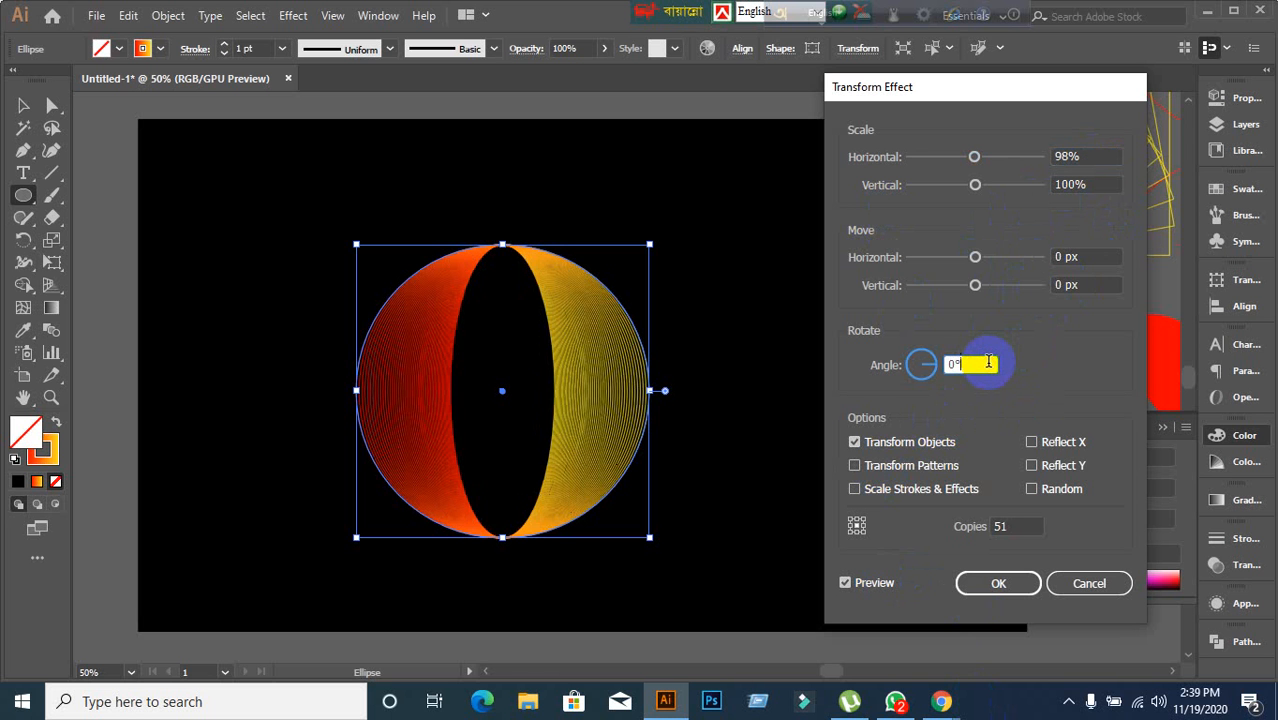
{"action": "key", "text": "Up"}
{"action": "key", "text": "Up"}
{"action": "key", "text": "Up"}
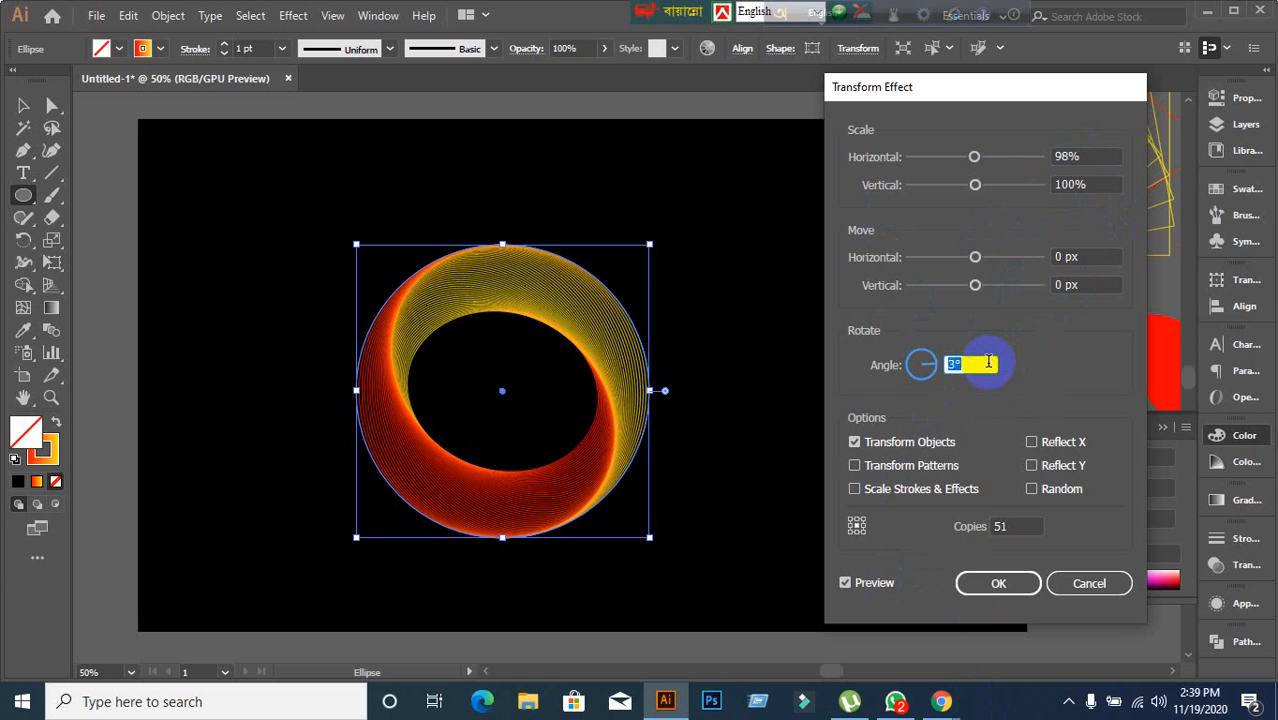
{"action": "key", "text": "Up"}
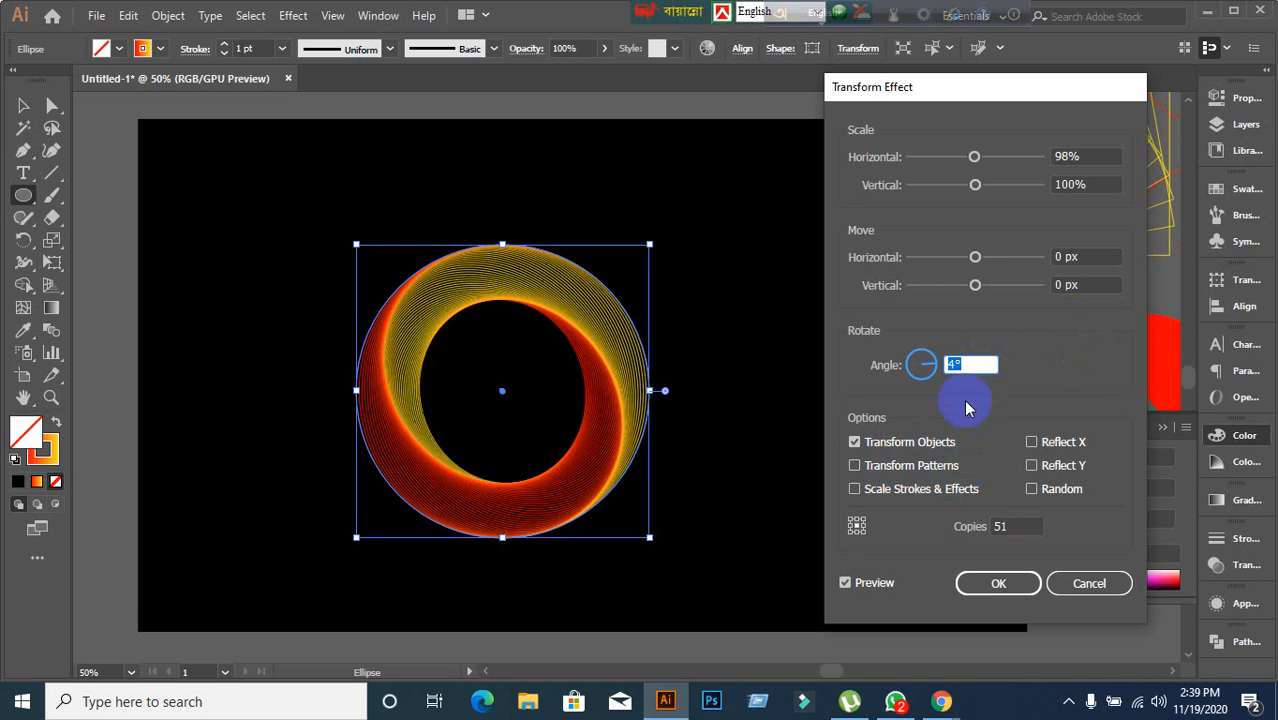
Set the circle's Transform effect horizontal move to 19 px.
{"action": "left_click", "coordinate": [1102, 258]}
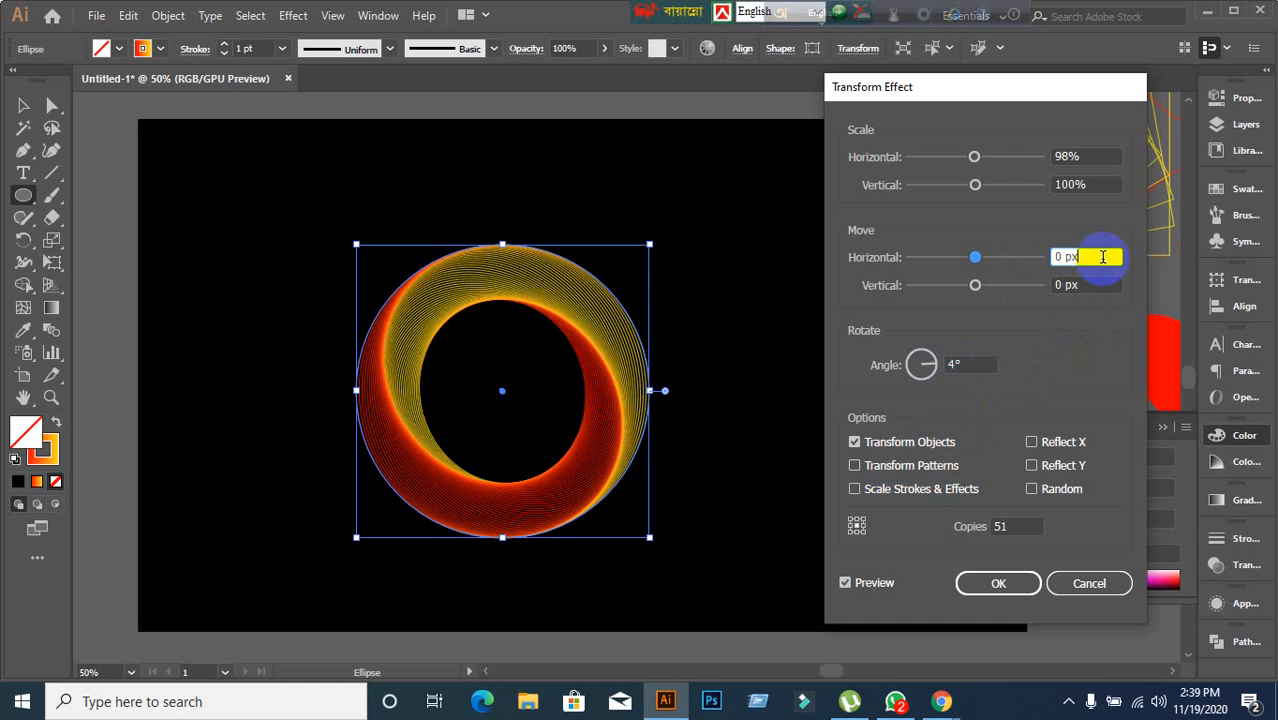
{"action": "key", "text": "Up"}
{"action": "key", "text": "Up"}
{"action": "key", "text": "Up"}
{"action": "key", "text": "Up"}
{"action": "key", "text": "Up"}
{"action": "key", "text": "Up"}
{"action": "key", "text": "Up"}
{"action": "key", "text": "Up"}
{"action": "key", "text": "Up"}
{"action": "key", "text": "Up"}
{"action": "key", "text": "Up"}
{"action": "key", "text": "Up"}
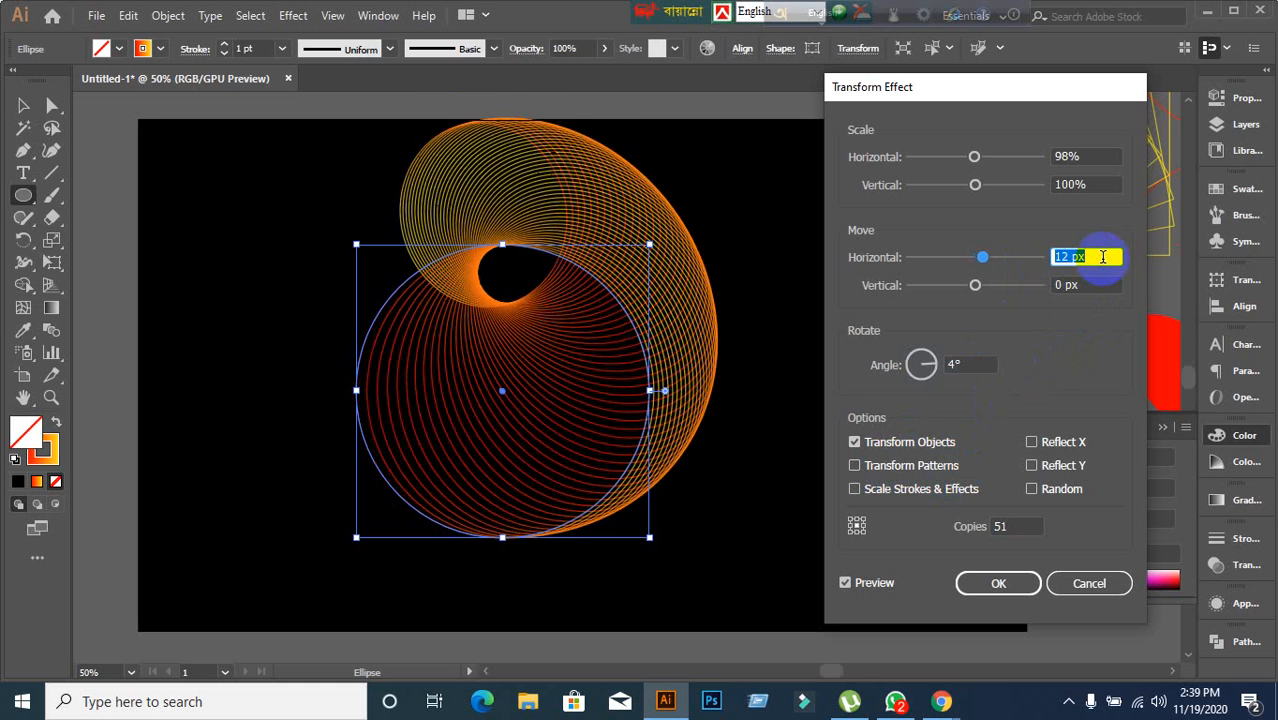
{"action": "key", "text": "Up"}
{"action": "key", "text": "Up"}
{"action": "key", "text": "Up"}
{"action": "key", "text": "Up"}
{"action": "key", "text": "Up"}
{"action": "key", "text": "Up"}
{"action": "key", "text": "Up"}
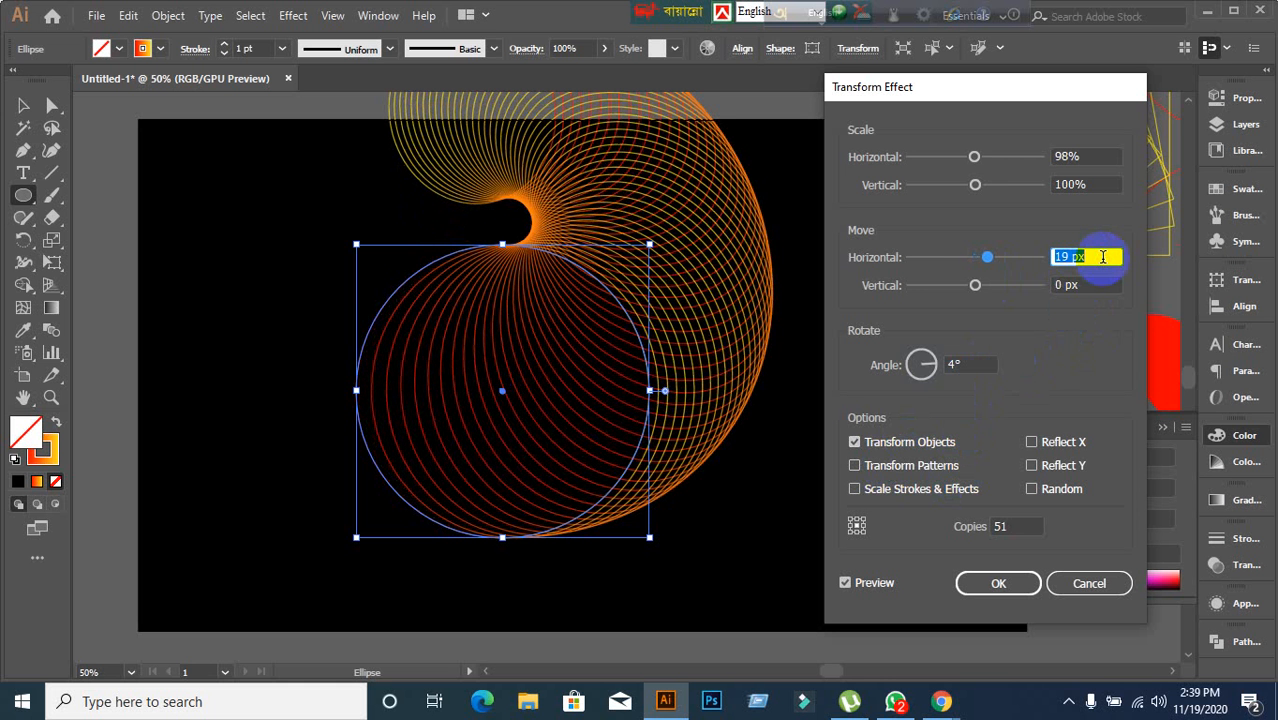
Set the circle's Transform effect horizontal move to 20 px and confirm the effect.
{"action": "key", "text": "Up"}
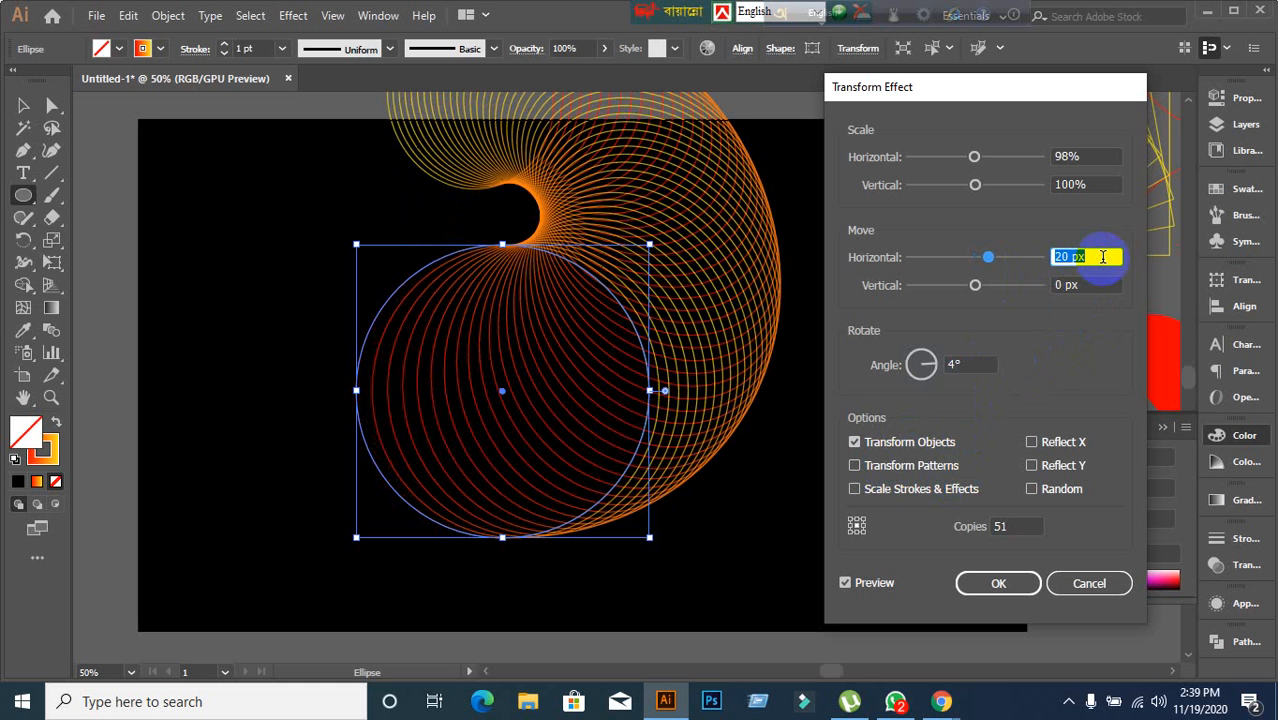
{"action": "left_click", "coordinate": [1016, 586]}
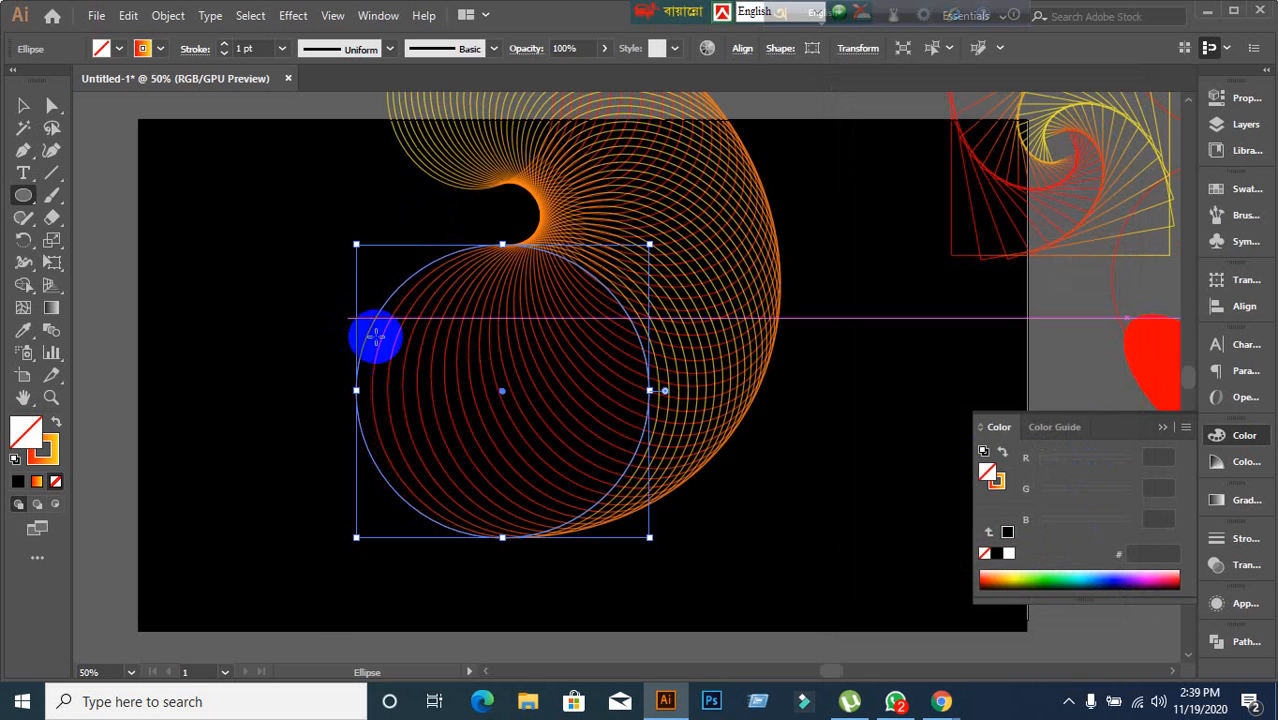
Move the circle spiral off the artboard onto the pasteboard above it.
{"action": "scroll", "coordinate": [547, 420], "scroll_direction": "down", "scroll_amount": 1}
{"action": "left_click", "coordinate": [23, 105]}
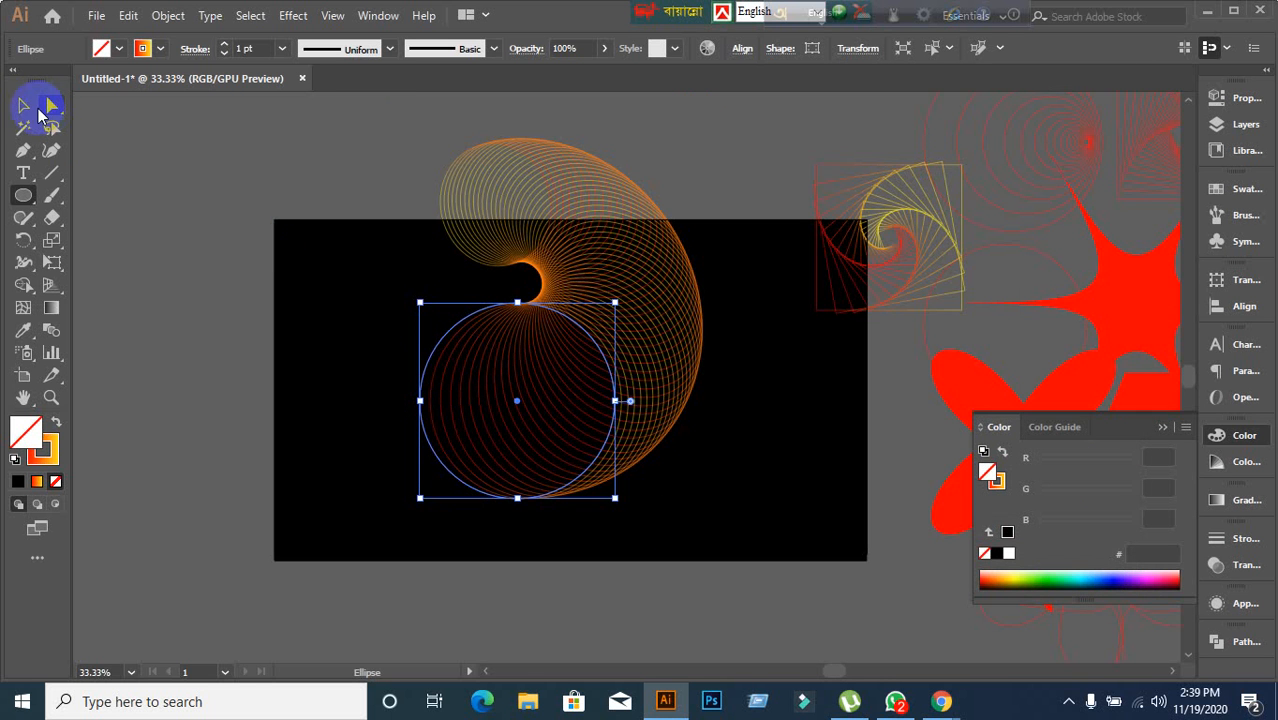
{"action": "left_click", "coordinate": [205, 215]}
{"action": "scroll", "coordinate": [571, 351], "scroll_direction": "up", "scroll_amount": 1}
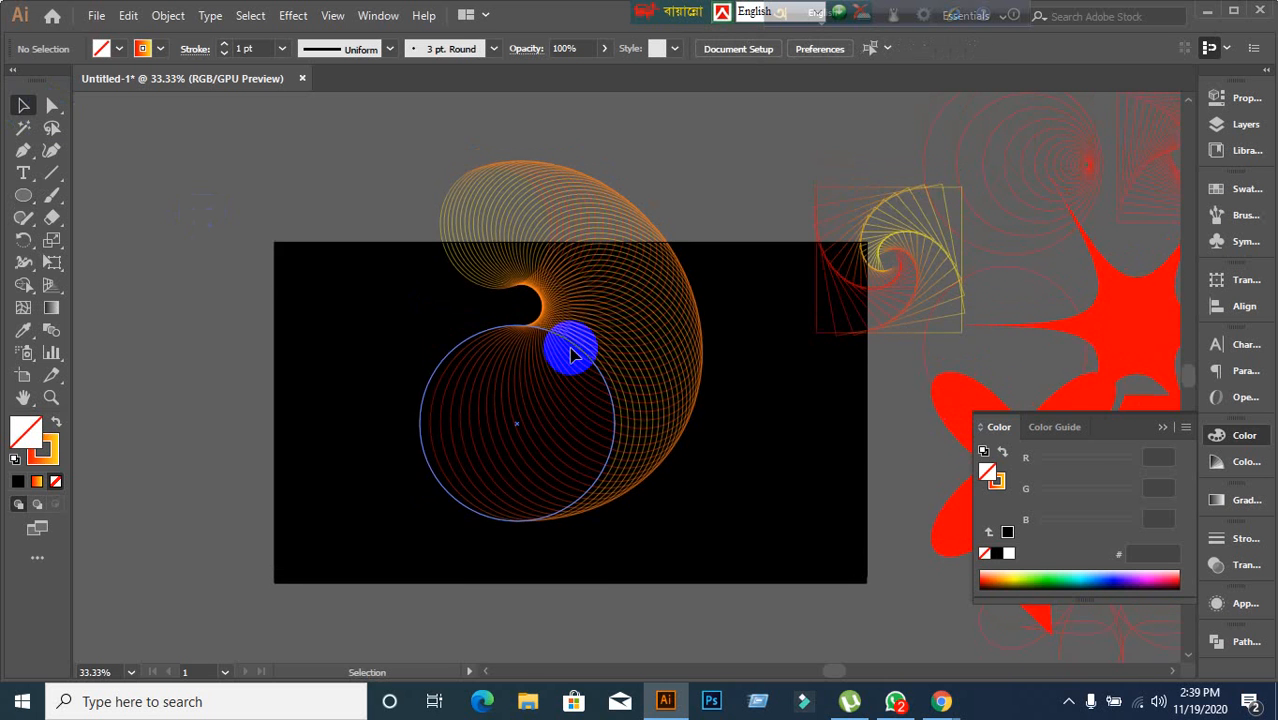
{"action": "scroll", "coordinate": [571, 351], "scroll_direction": "up", "scroll_amount": 2}
{"action": "left_click_drag", "start_coordinate": [563, 386], "coordinate": [672, 135]}
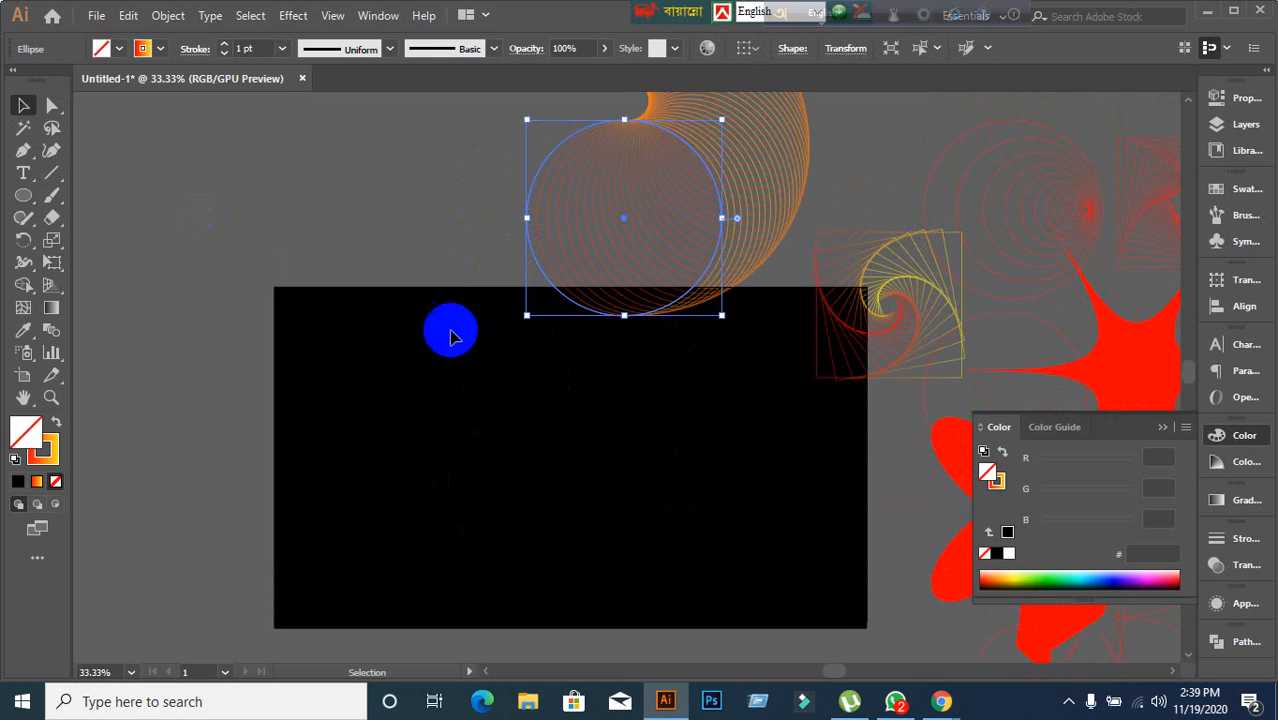
{"action": "scroll", "coordinate": [448, 334], "scroll_direction": "up", "scroll_amount": 5}
{"action": "left_click_drag", "start_coordinate": [646, 256], "coordinate": [550, 219]}
{"action": "scroll", "coordinate": [790, 285], "scroll_direction": "down", "scroll_amount": 7}
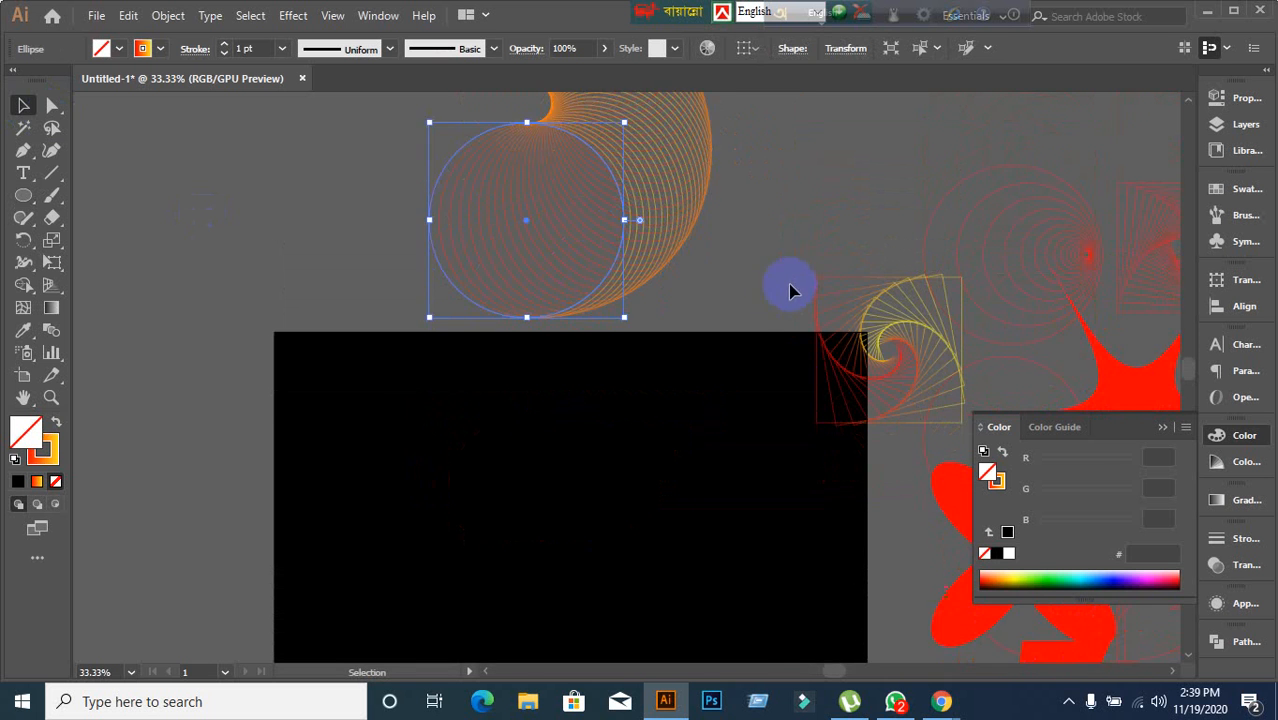
Move the square spiral from the pasteboard to the centre of the black artboard.
{"action": "left_click", "coordinate": [876, 280]}
{"action": "left_click_drag", "start_coordinate": [884, 266], "coordinate": [544, 404]}
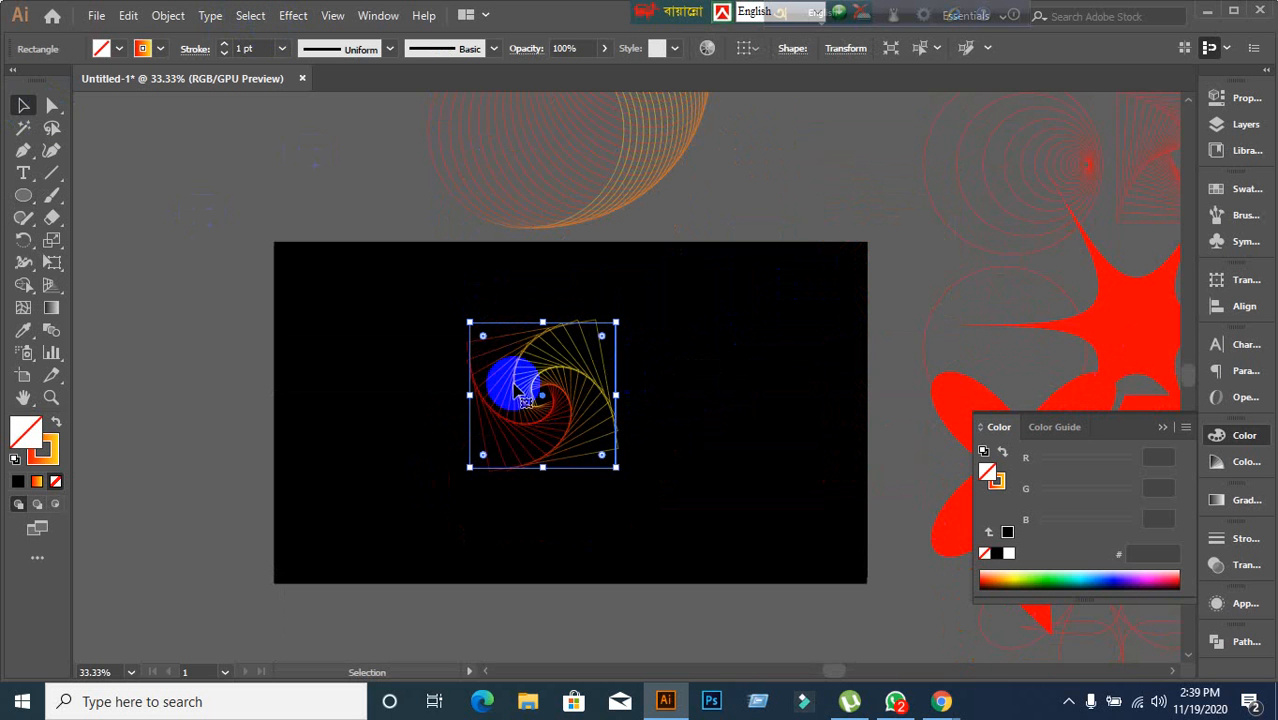
{"action": "left_click_drag", "start_coordinate": [508, 390], "coordinate": [540, 418]}
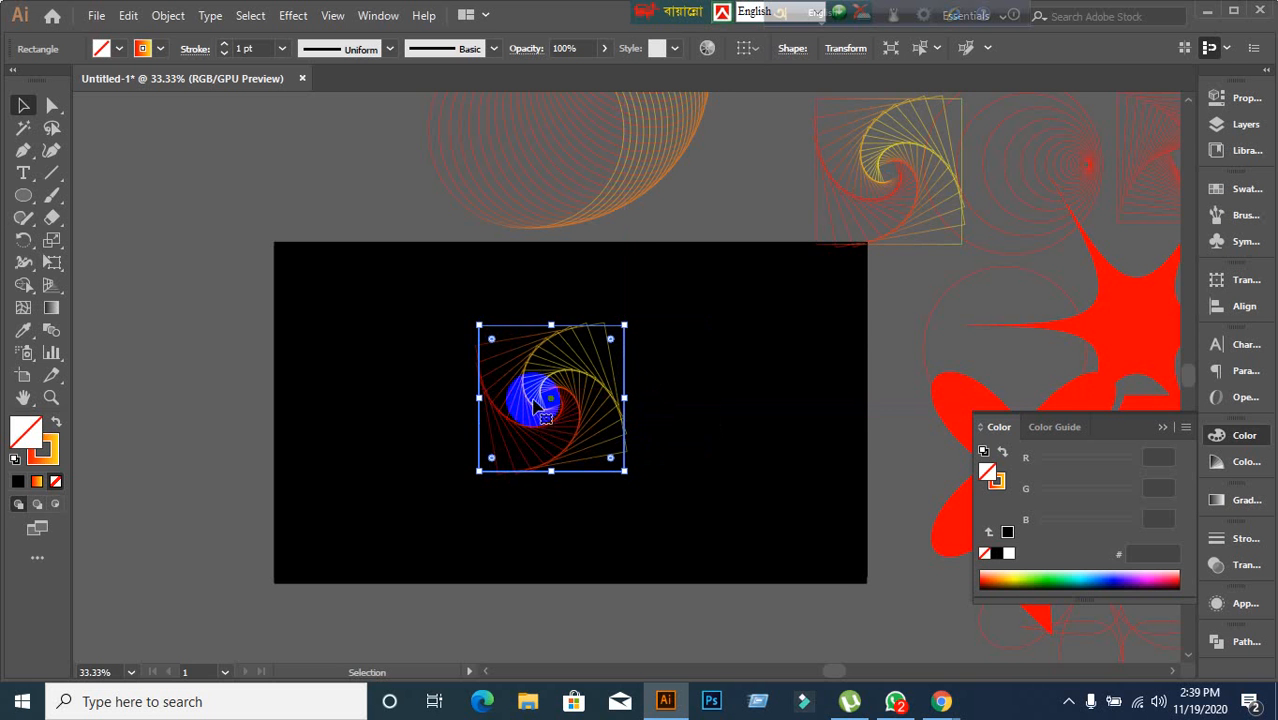
{"action": "scroll", "coordinate": [541, 391], "scroll_direction": "up", "scroll_amount": 4}
{"action": "scroll", "coordinate": [542, 392], "scroll_direction": "down", "scroll_amount": 3}
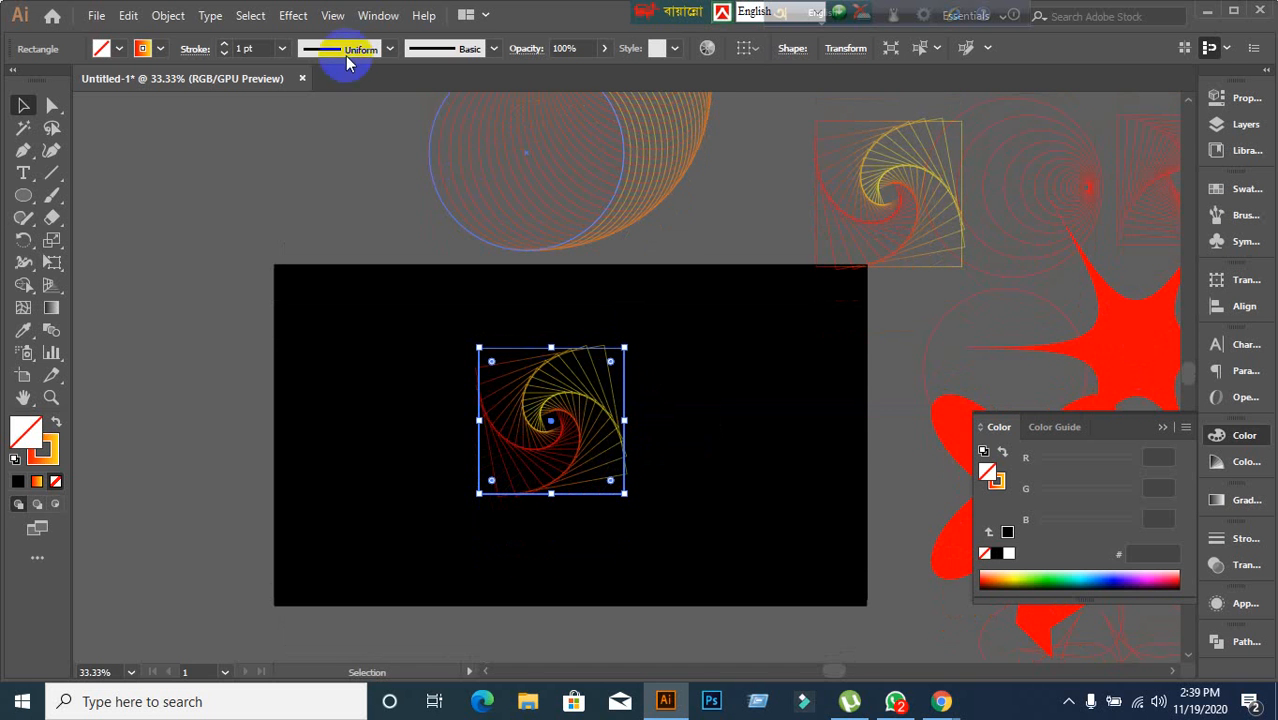
{"action": "left_click", "coordinate": [290, 14]}
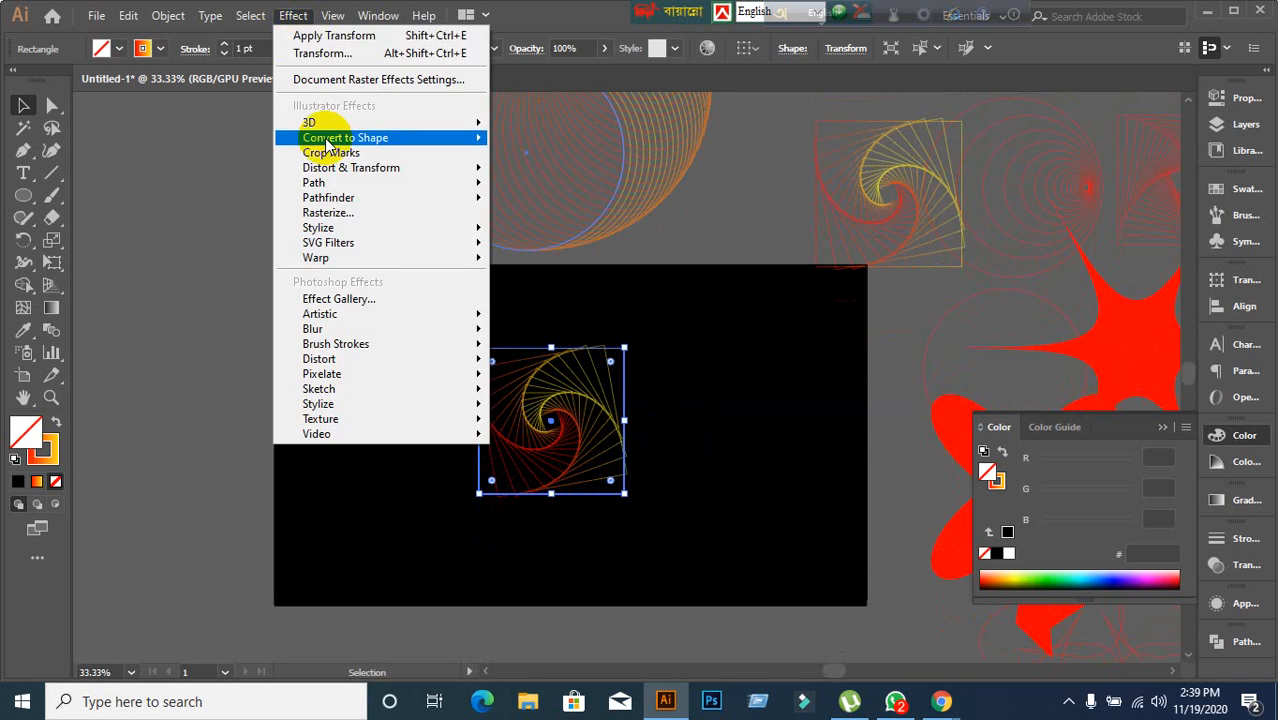
{"action": "mouse_move", "coordinate": [390, 168]}
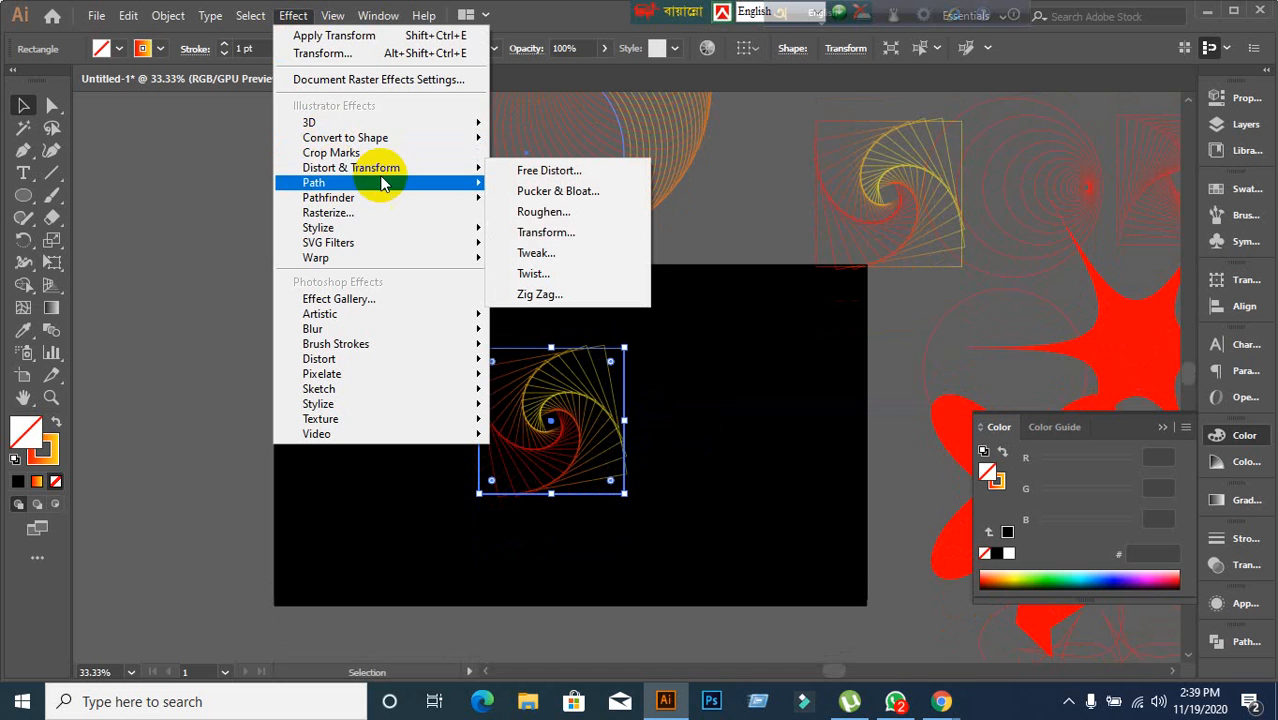
{"action": "left_click", "coordinate": [540, 233]}
{"action": "left_click_drag", "start_coordinate": [636, 292], "coordinate": [818, 284]}
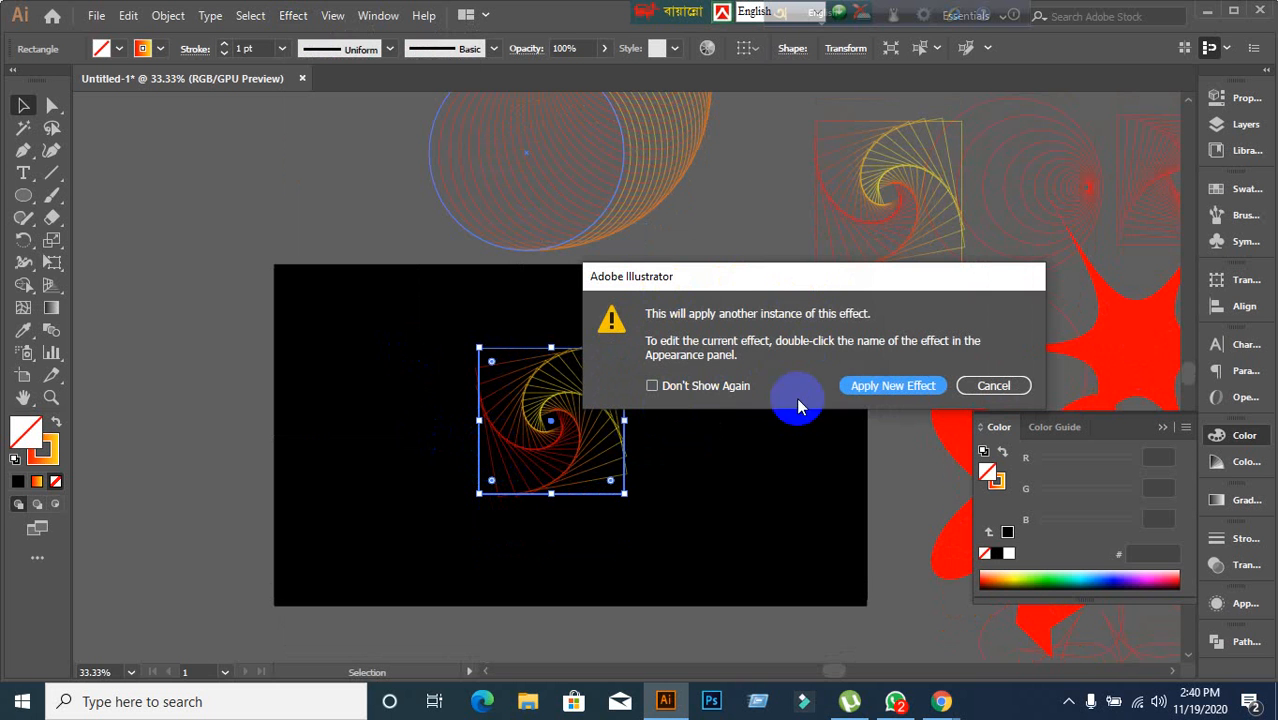
{"action": "left_click", "coordinate": [876, 392]}
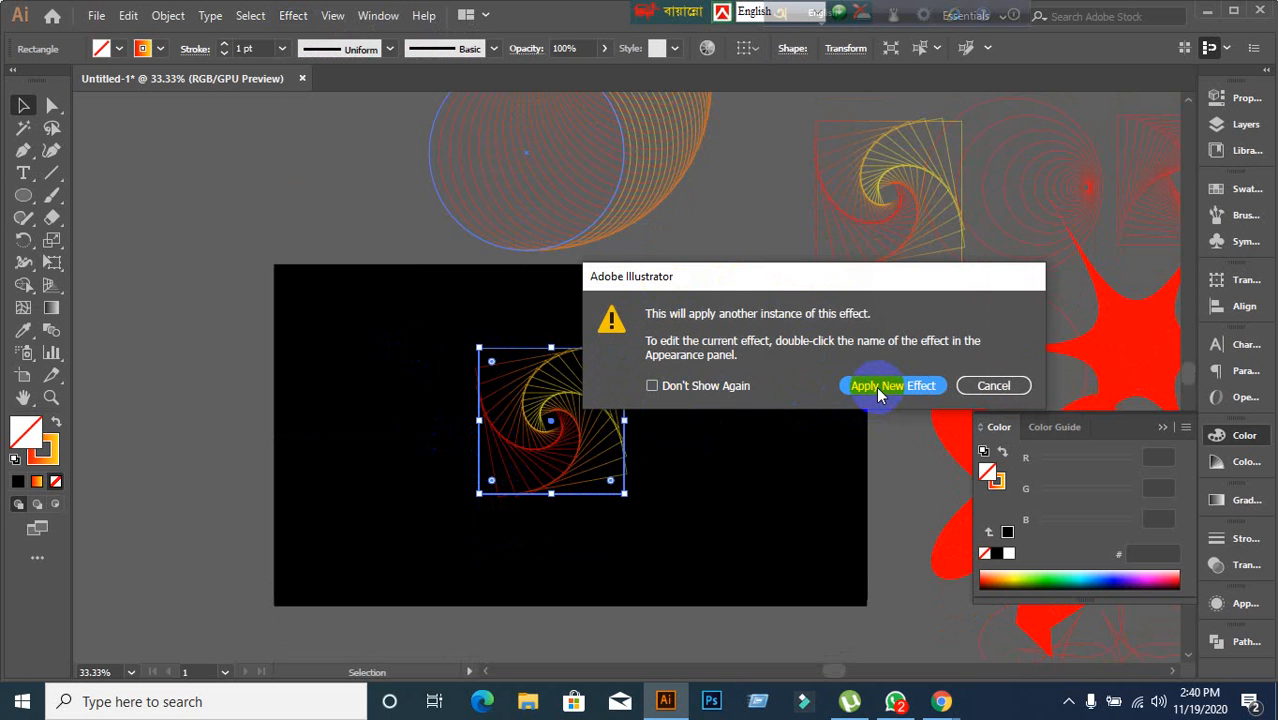
{"action": "left_click", "coordinate": [869, 586]}
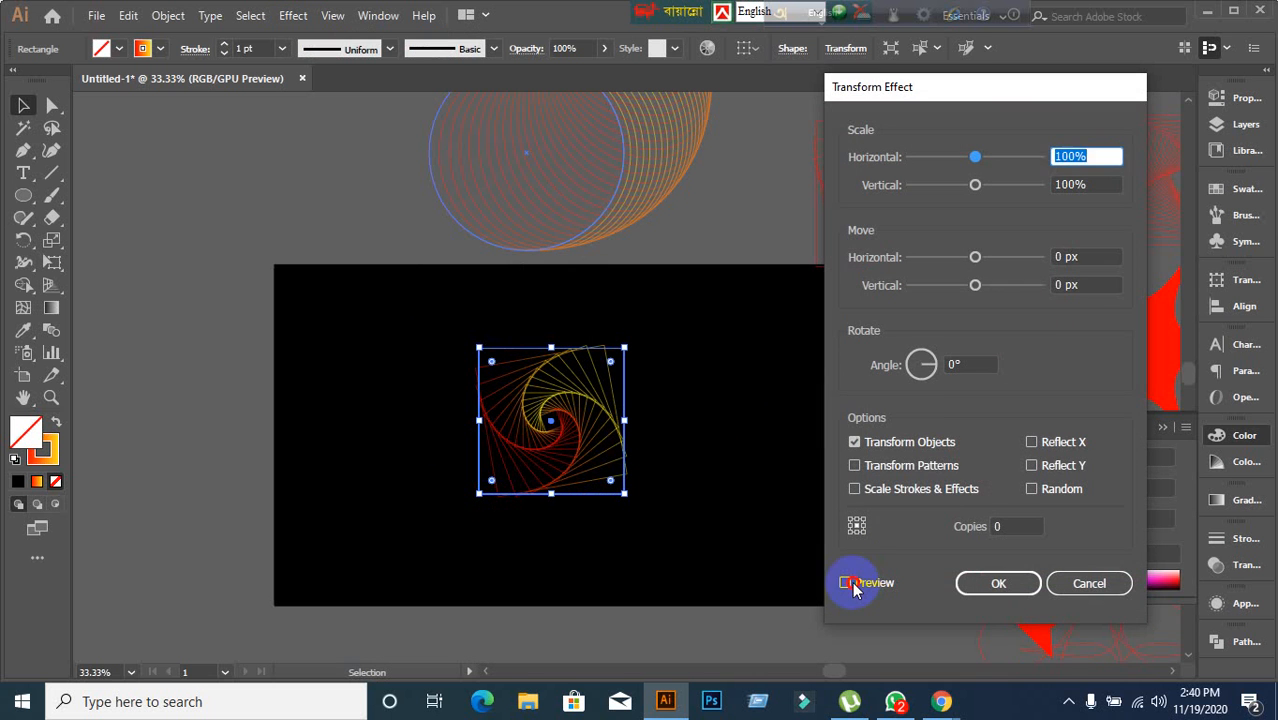
{"action": "left_click", "coordinate": [849, 584]}
{"action": "left_click", "coordinate": [1100, 584]}
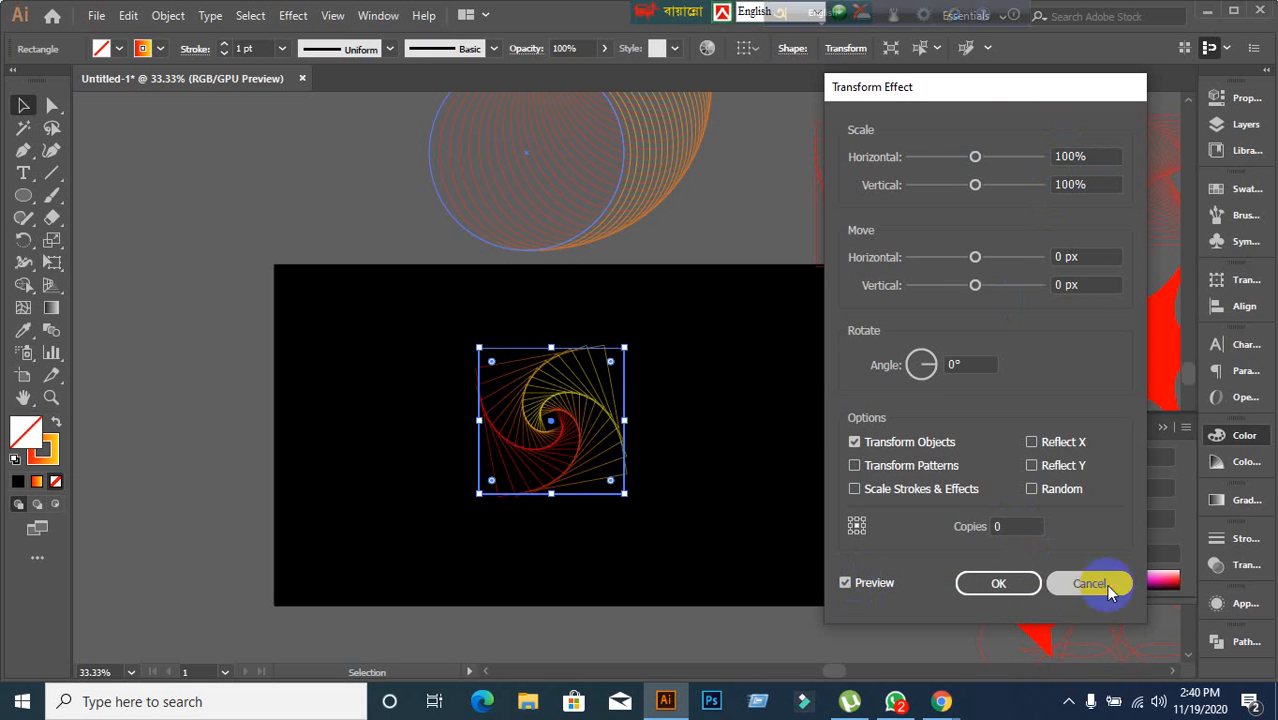
{"action": "left_click", "coordinate": [153, 346]}
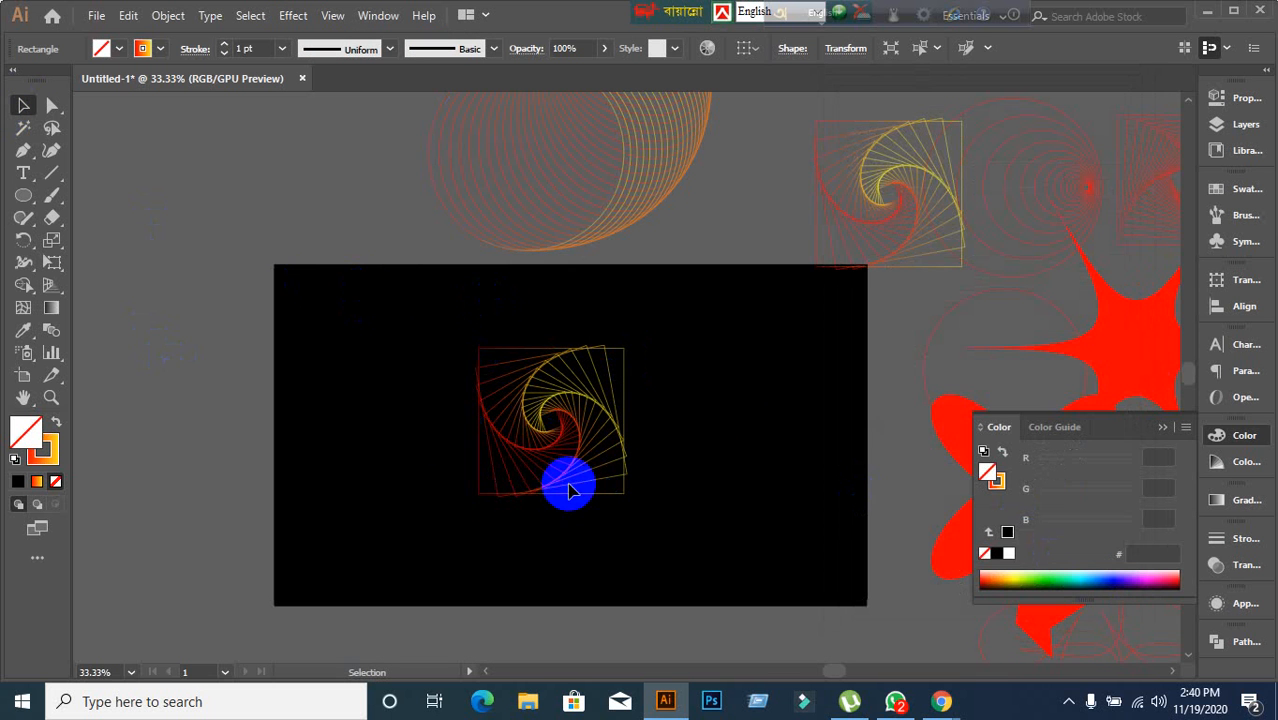
{"action": "left_click", "coordinate": [549, 428]}
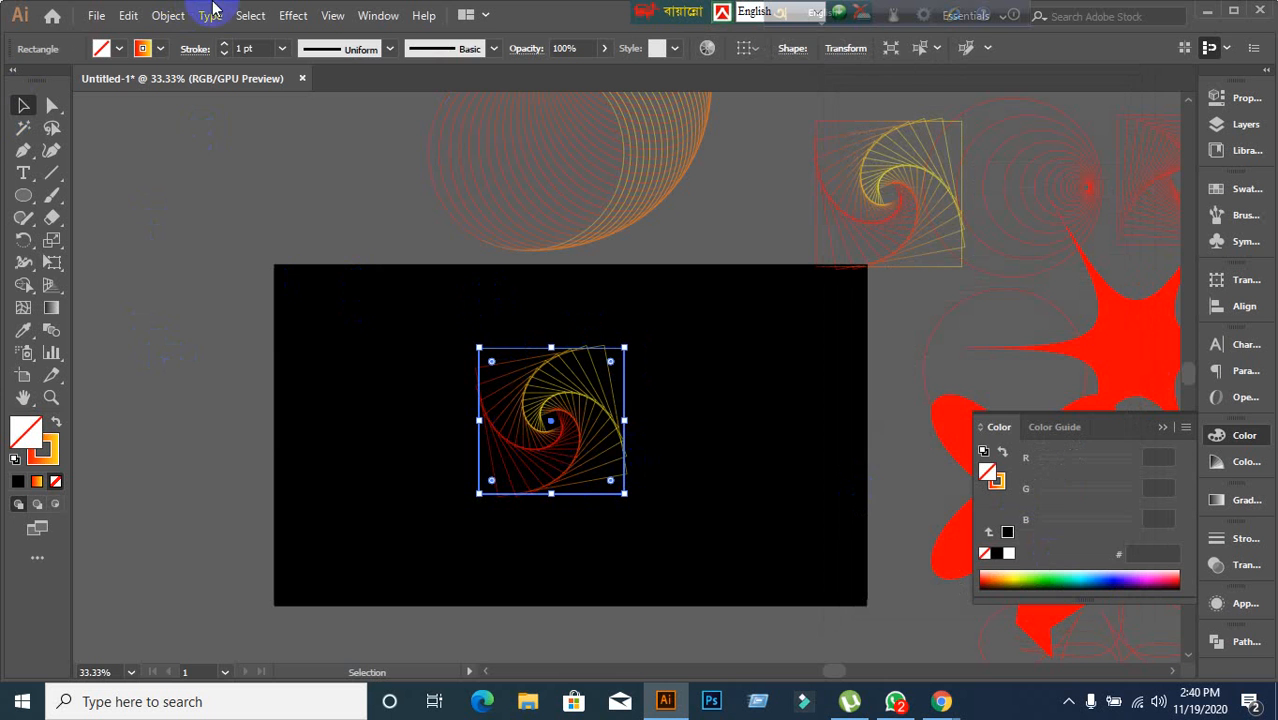
{"action": "left_click", "coordinate": [289, 16]}
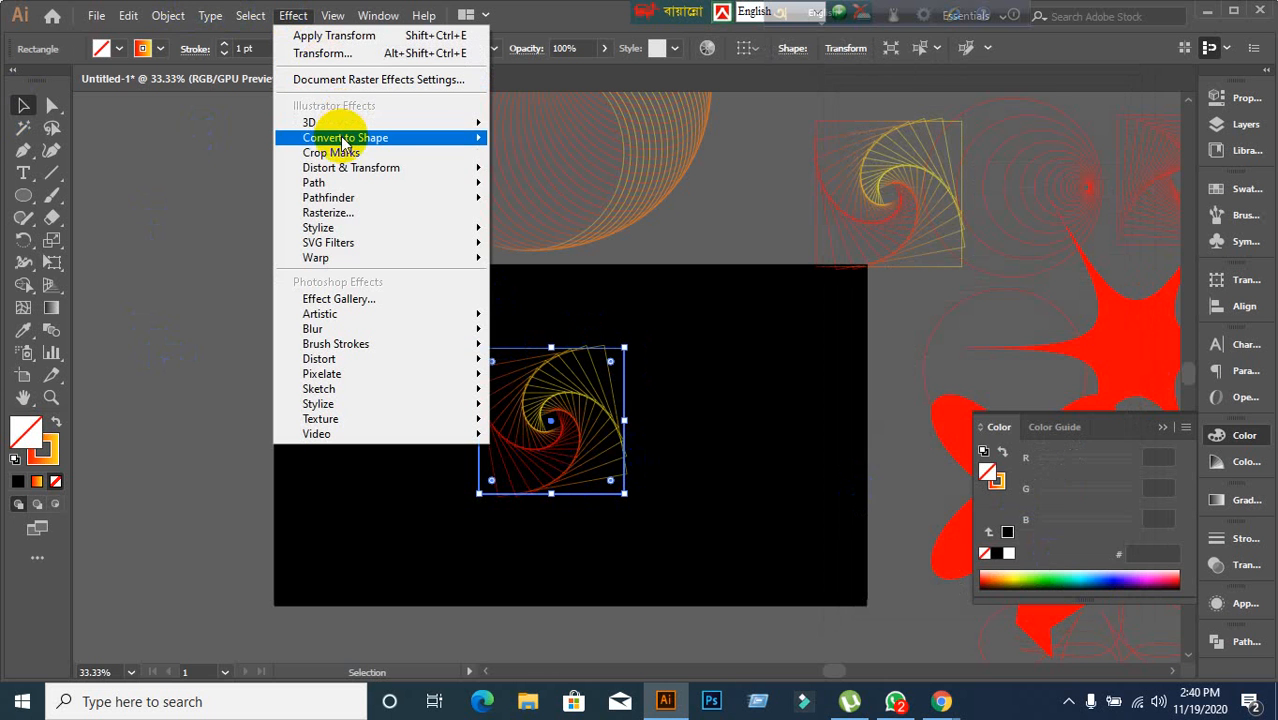
{"action": "mouse_move", "coordinate": [360, 172]}
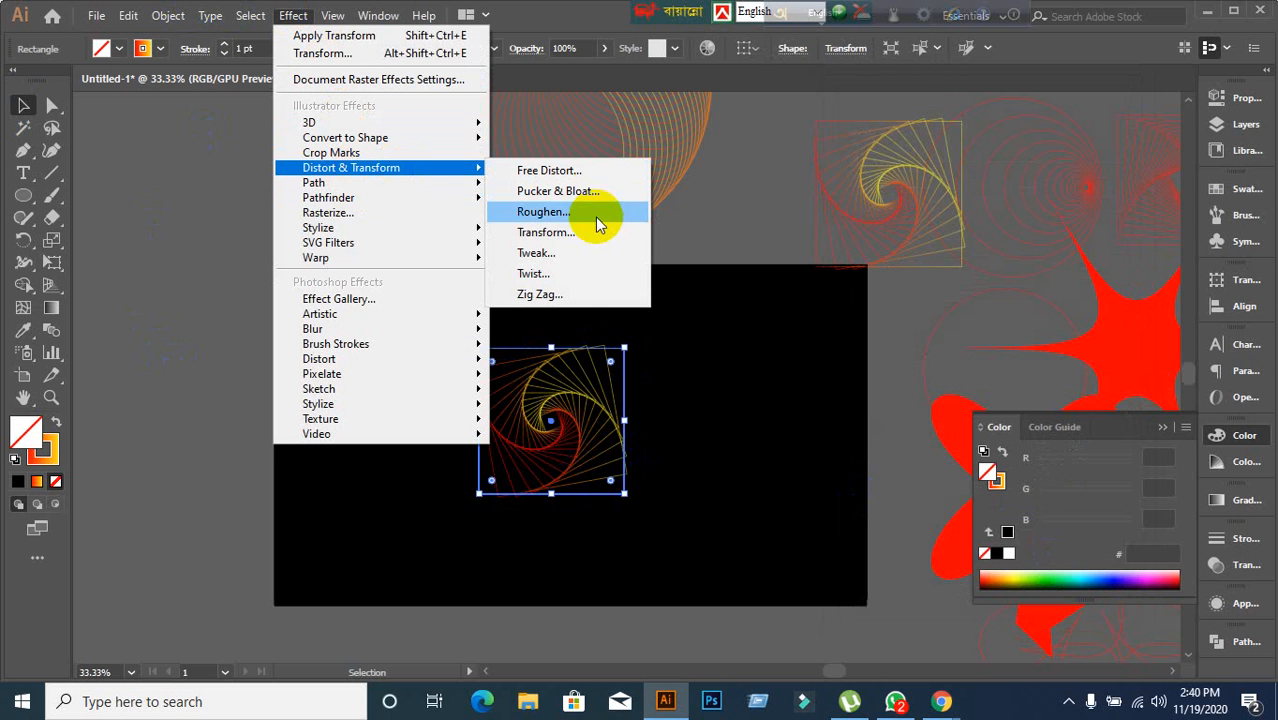
{"action": "key", "text": "Escape"}
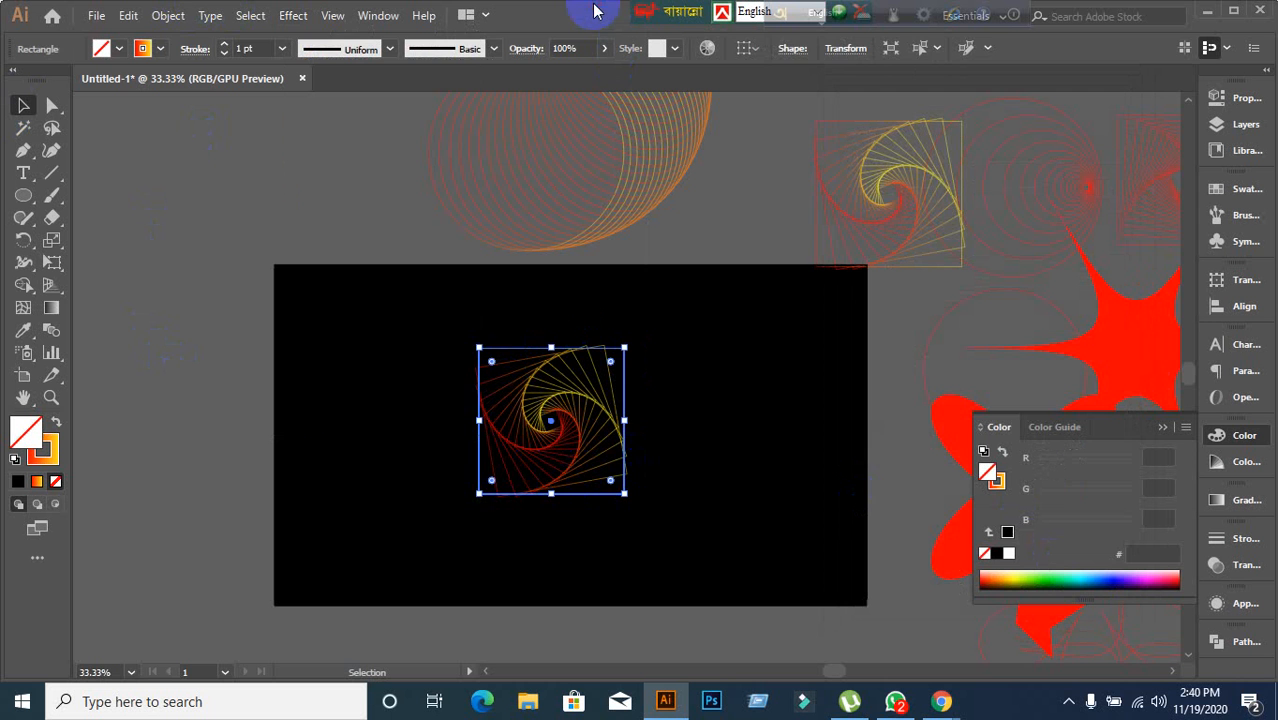
{"action": "left_click", "coordinate": [418, 313]}
{"action": "left_click_drag", "start_coordinate": [418, 313], "coordinate": [716, 514]}
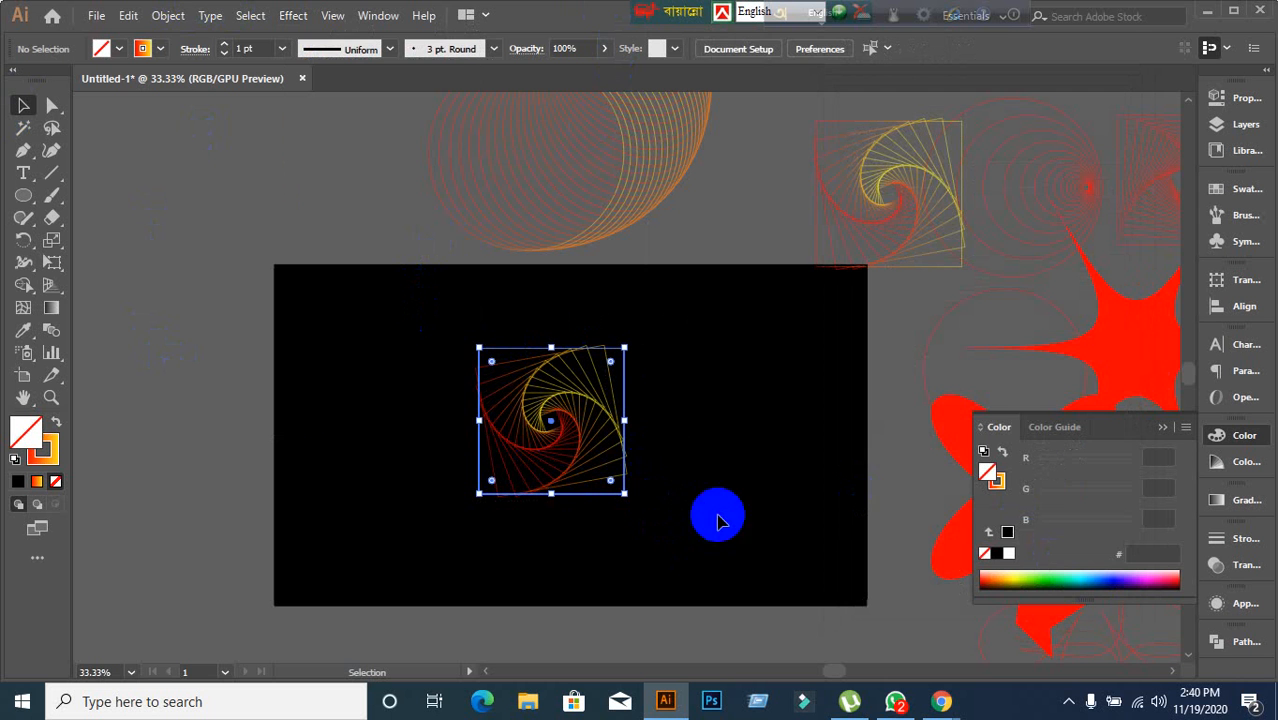
{"action": "left_click", "coordinate": [293, 16]}
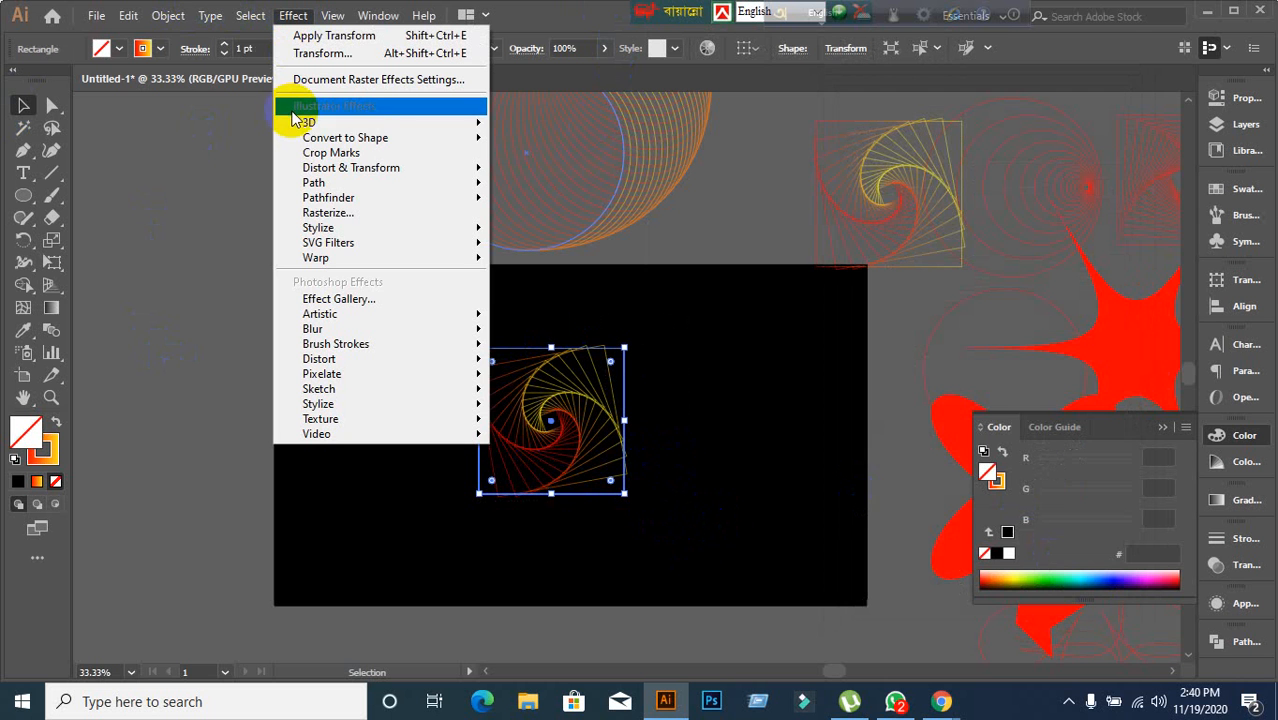
{"action": "mouse_move", "coordinate": [360, 168]}
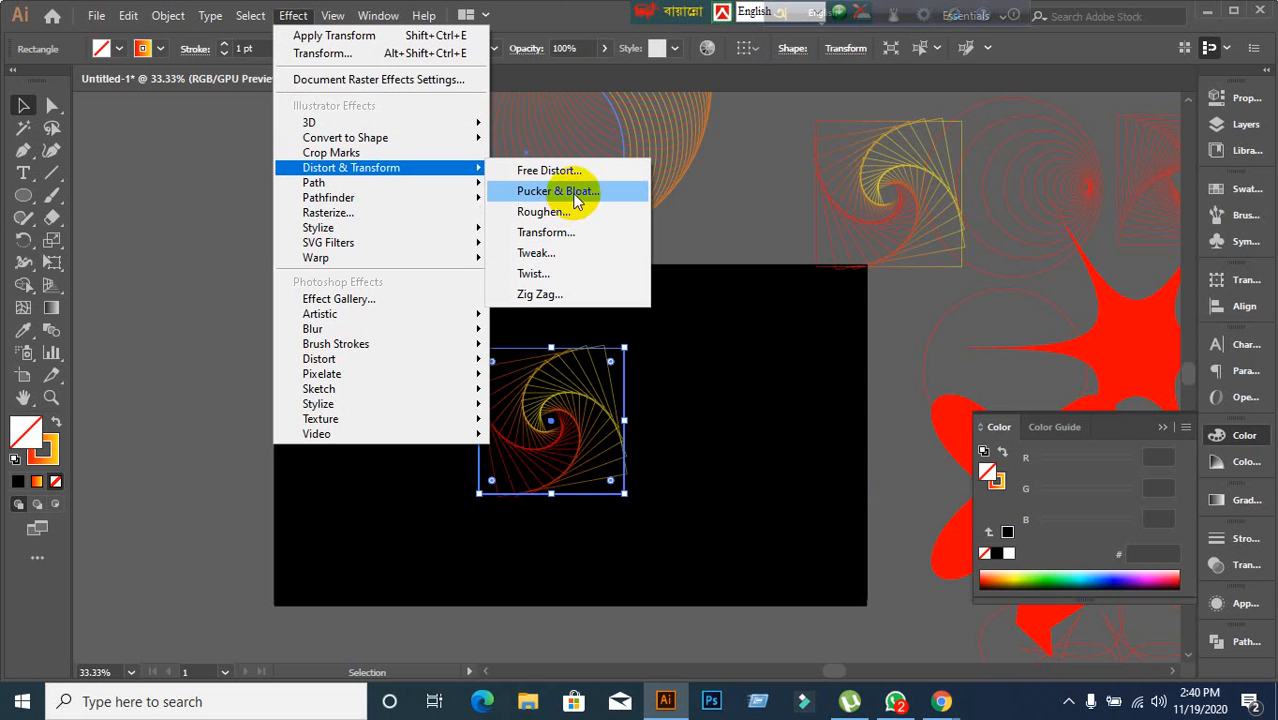
{"action": "left_click", "coordinate": [560, 233]}
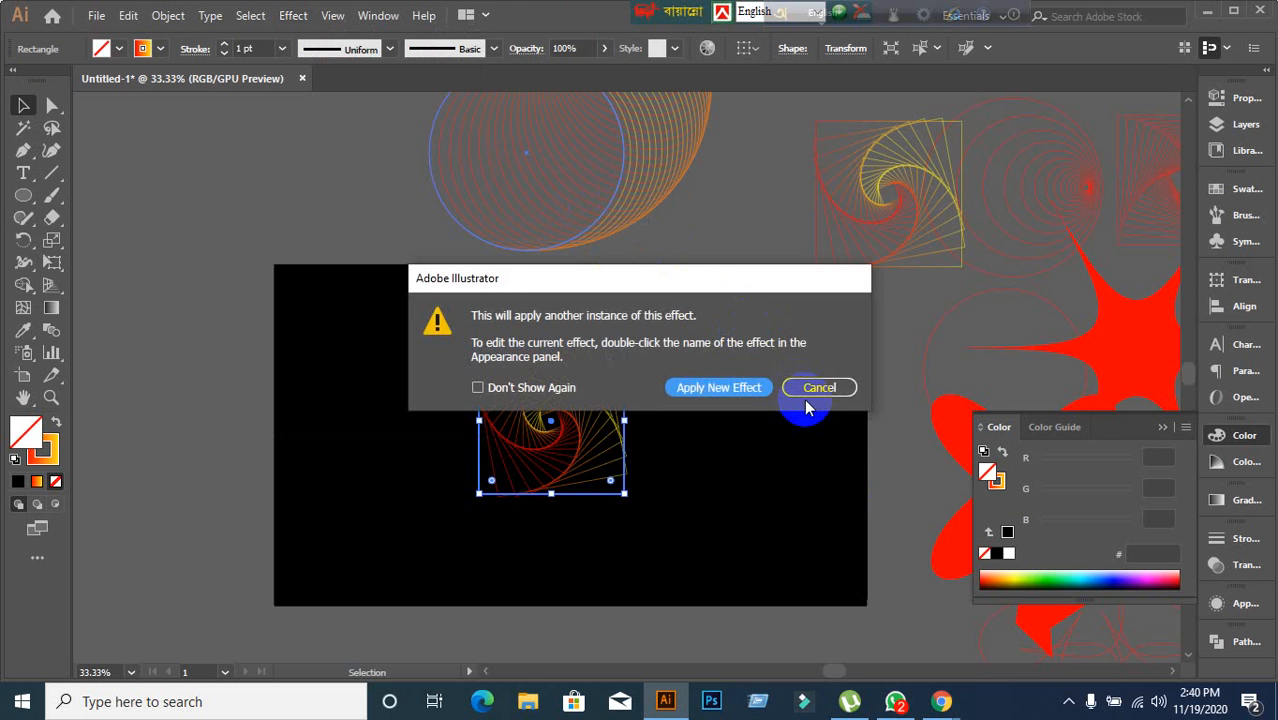
{"action": "left_click", "coordinate": [816, 386]}
Apply another instance of the Transform effect to the square spiral with preview on.
{"action": "left_click", "coordinate": [293, 15]}
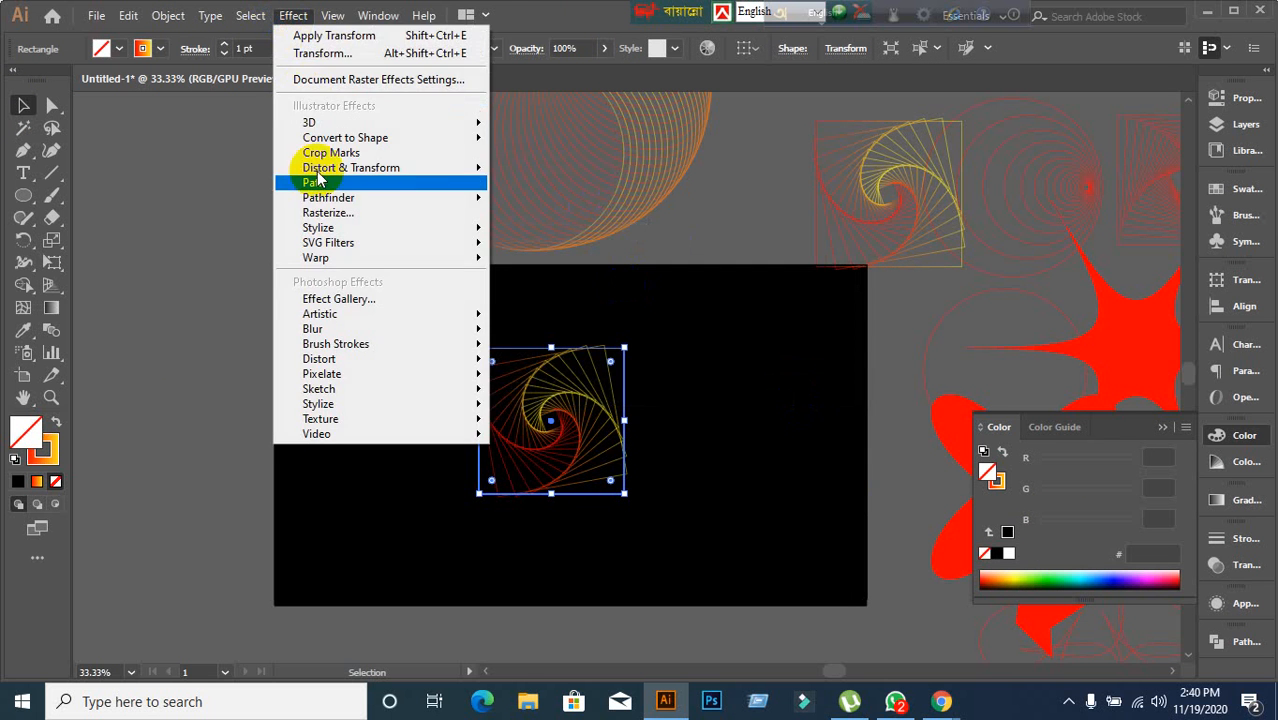
{"action": "mouse_move", "coordinate": [338, 171]}
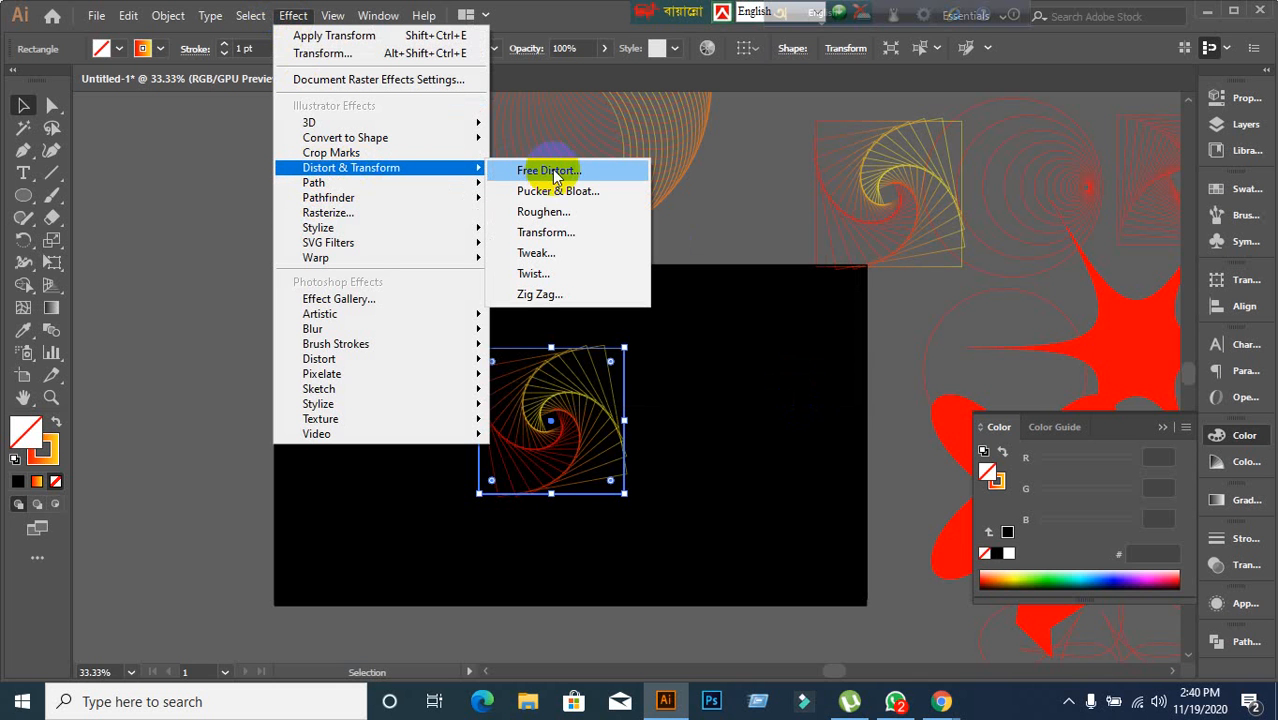
{"action": "left_click", "coordinate": [550, 234]}
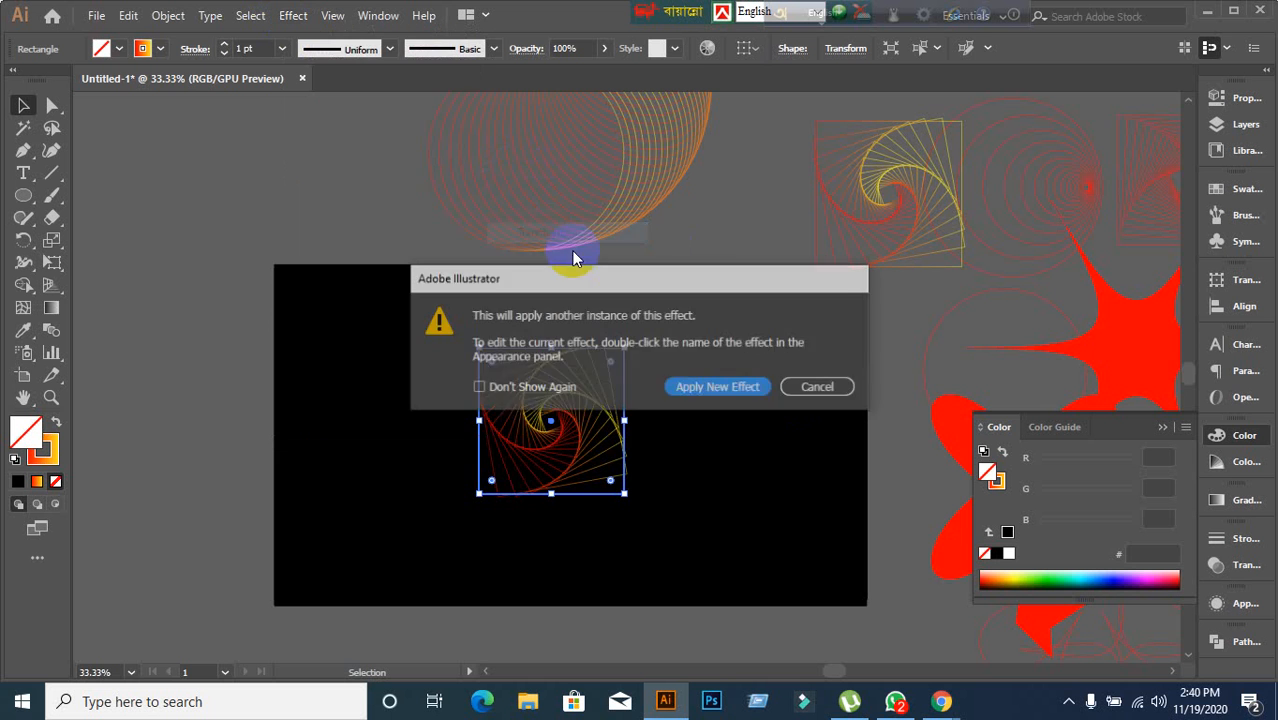
{"action": "left_click_drag", "start_coordinate": [625, 280], "coordinate": [900, 214]}
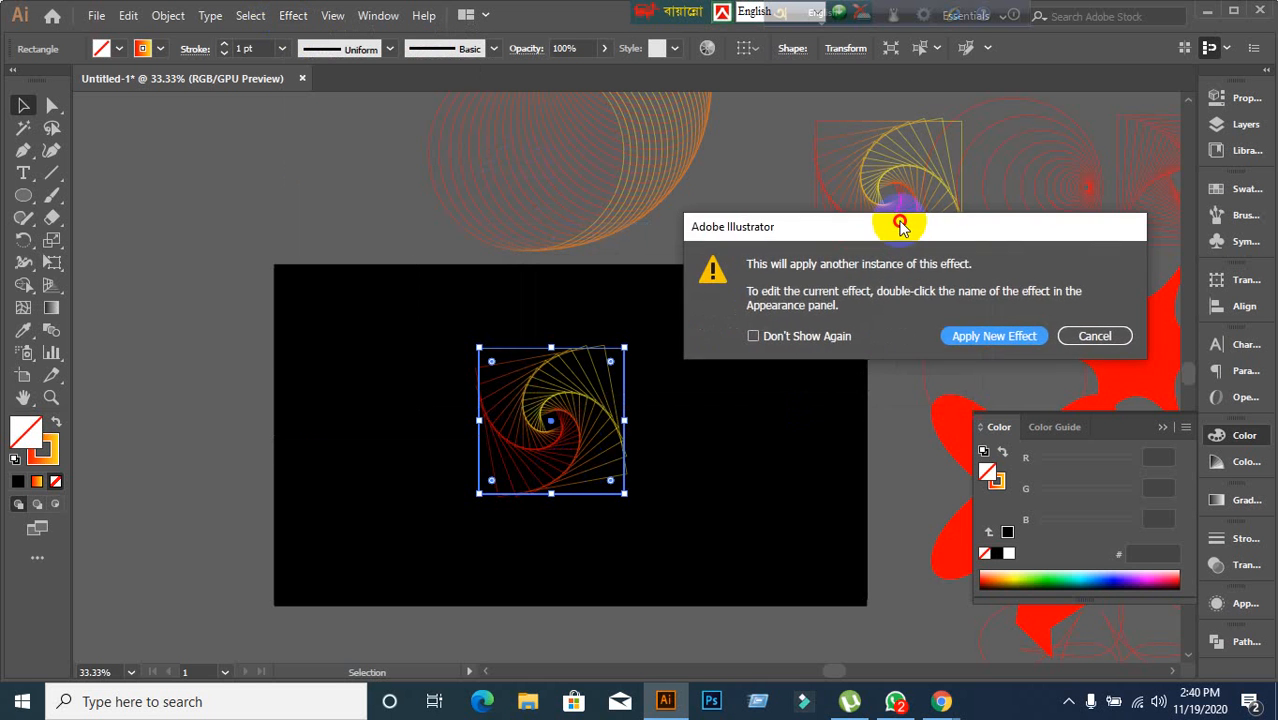
{"action": "left_click", "coordinate": [985, 326]}
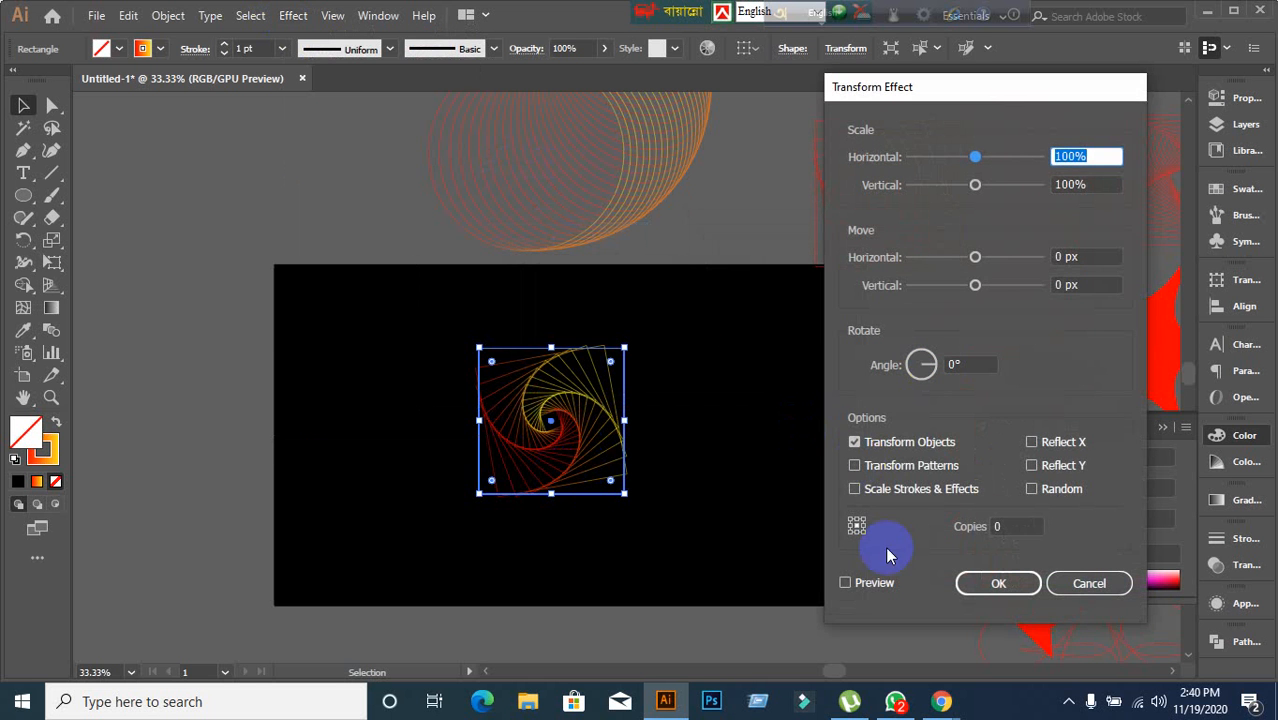
{"action": "left_click", "coordinate": [846, 582]}
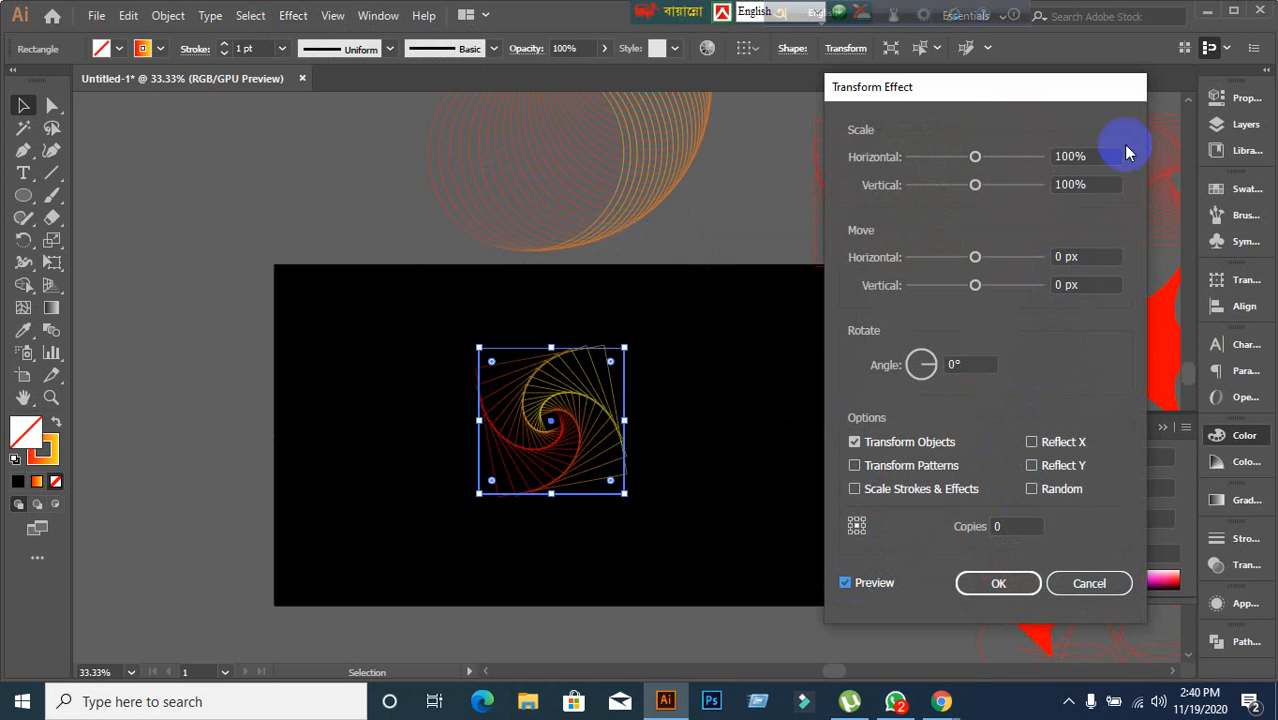
Preview a range of horizontal move offsets for the square's new Transform effect, then reset it to 0 px.
{"action": "left_click", "coordinate": [1092, 257]}
{"action": "key", "text": "Up"}
{"action": "key", "text": "Up"}
{"action": "key", "text": "Up"}
{"action": "key", "text": "Up"}
{"action": "key", "text": "Up"}
{"action": "key", "text": "Up"}
{"action": "key", "text": "Up"}
{"action": "key", "text": "Up"}
{"action": "key", "text": "Up"}
{"action": "key", "text": "Up"}
{"action": "key", "text": "Up"}
{"action": "key", "text": "Up"}
{"action": "key", "text": "Up"}
{"action": "key", "text": "Up"}
{"action": "key", "text": "Up"}
{"action": "key", "text": "Up"}
{"action": "key", "text": "Up"}
{"action": "key", "text": "Up"}
{"action": "key", "text": "Up"}
{"action": "key", "text": "Up"}
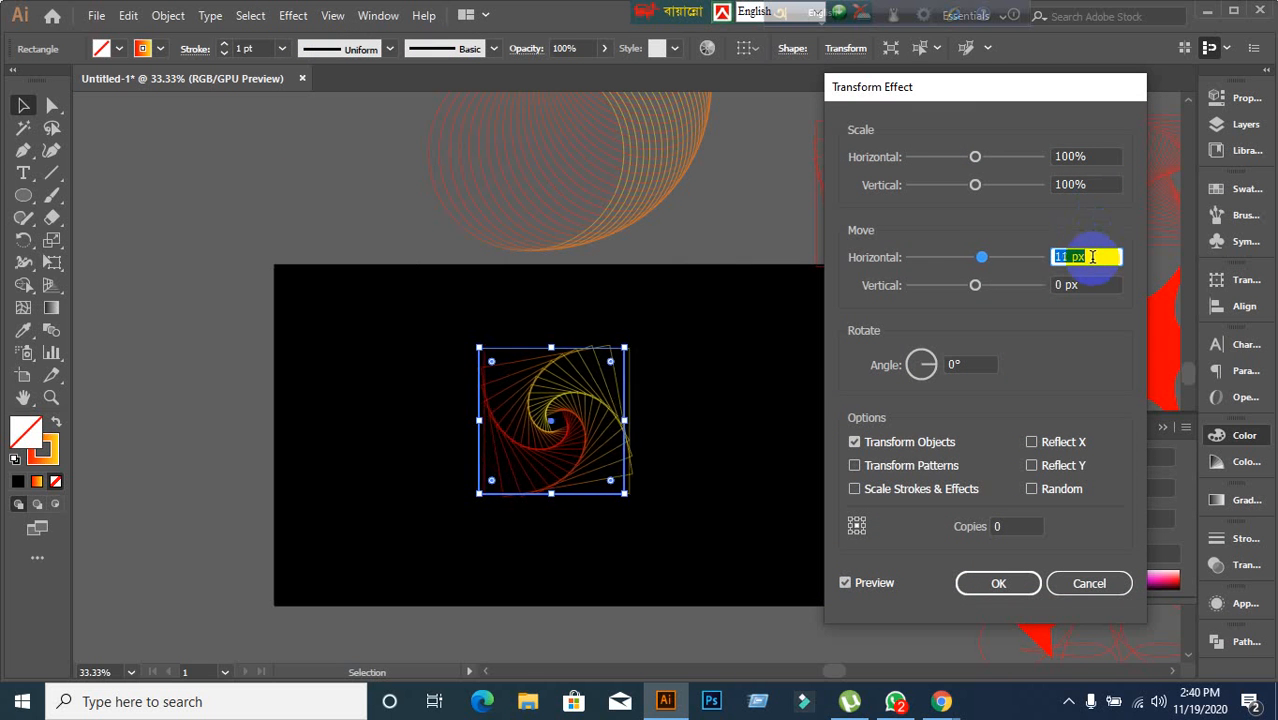
{"action": "key", "text": "Up"}
{"action": "key", "text": "Up"}
{"action": "key", "text": "Up"}
{"action": "key", "text": "Up"}
{"action": "key", "text": "Up"}
{"action": "key", "text": "Up"}
{"action": "key", "text": "Up"}
{"action": "key", "text": "Up"}
{"action": "key", "text": "Up"}
{"action": "key", "text": "Up"}
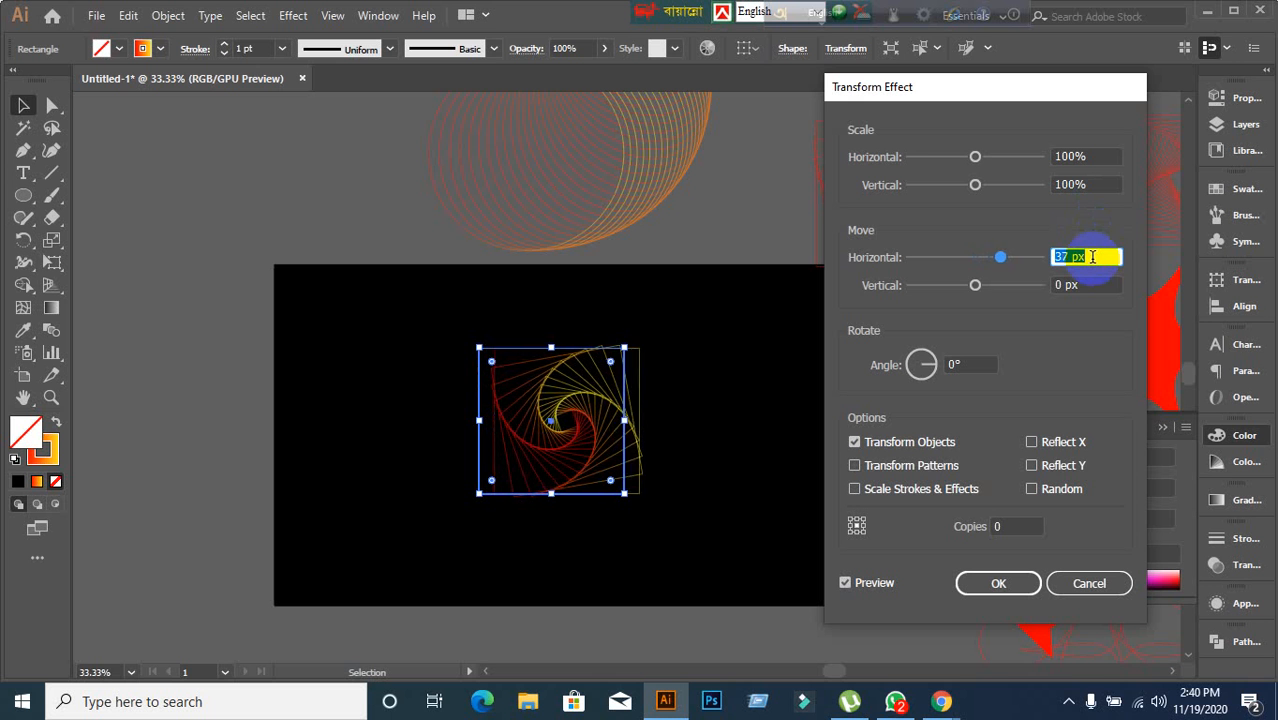
{"action": "key", "text": "Down"}
{"action": "key", "text": "Down"}
{"action": "key", "text": "Down"}
{"action": "key", "text": "Down"}
{"action": "key", "text": "Down"}
{"action": "key", "text": "Down"}
{"action": "key", "text": "Down"}
{"action": "key", "text": "Down"}
{"action": "key", "text": "Down"}
{"action": "key", "text": "Down"}
{"action": "key", "text": "Down"}
{"action": "key", "text": "Down"}
{"action": "key", "text": "Down"}
{"action": "key", "text": "Down"}
{"action": "key", "text": "Down"}
{"action": "key", "text": "Down"}
{"action": "key", "text": "Down"}
{"action": "key", "text": "Down"}
{"action": "key", "text": "Down"}
{"action": "key", "text": "Down"}
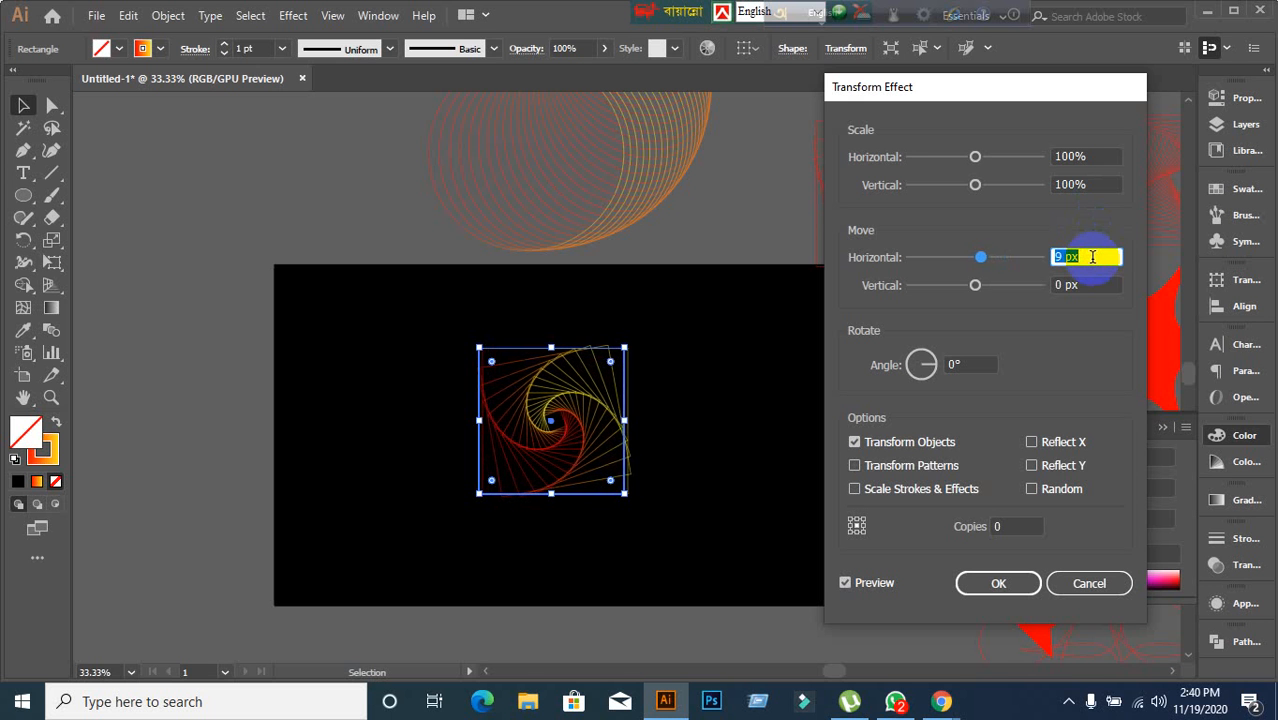
{"action": "key", "text": "Down"}
{"action": "key", "text": "Down"}
{"action": "key", "text": "Down"}
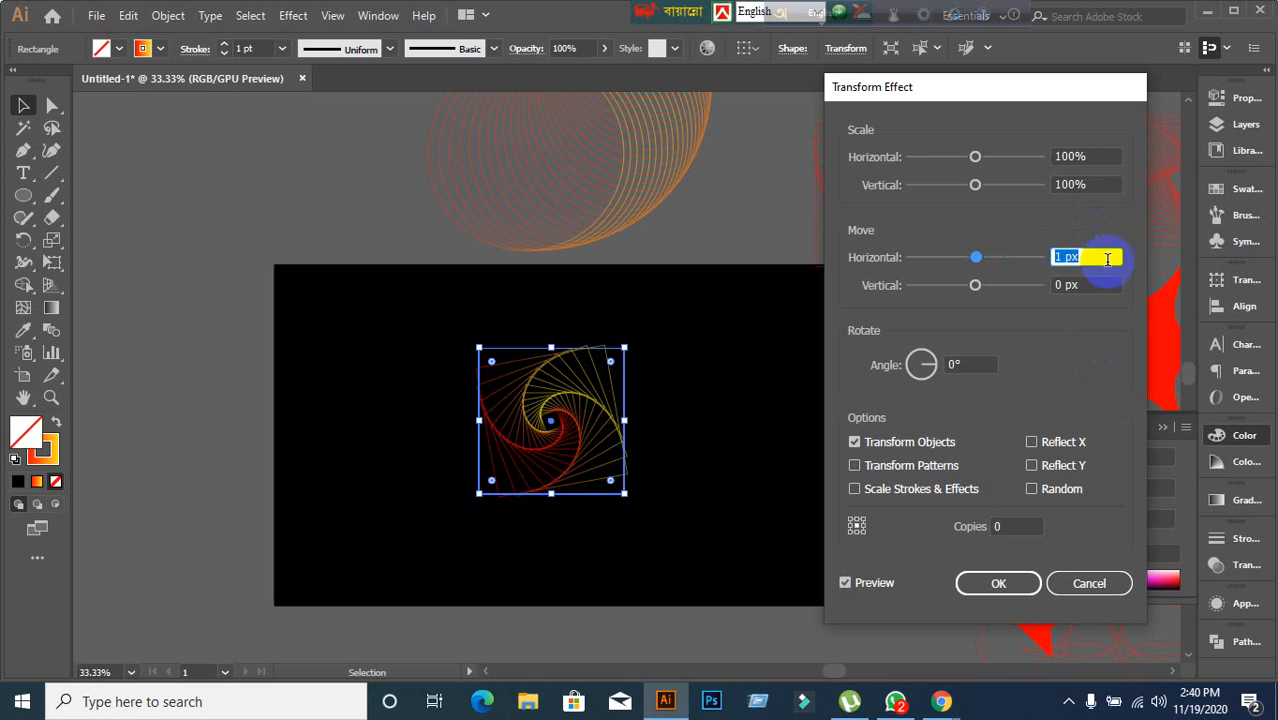
{"action": "key", "text": "Down"}
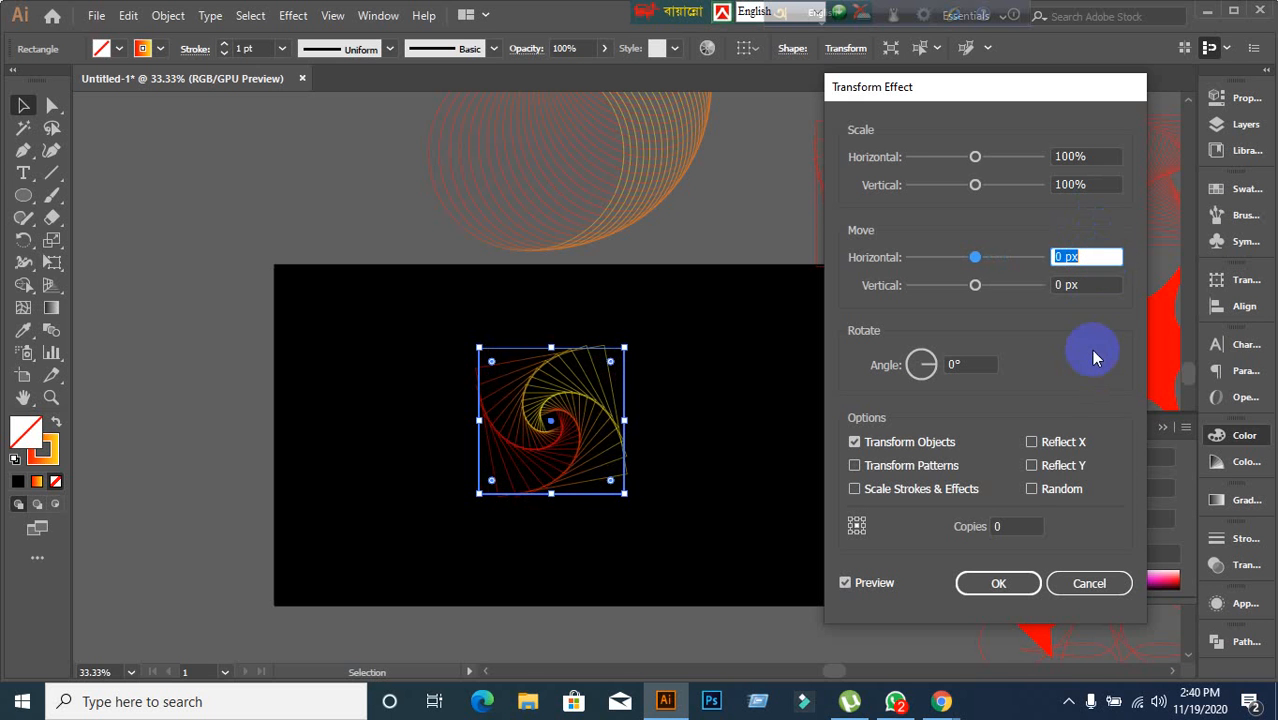
Set the effect's copies to 16 and briefly preview a horizontal scale change before restoring 100%.
{"action": "left_click", "coordinate": [1013, 523]}
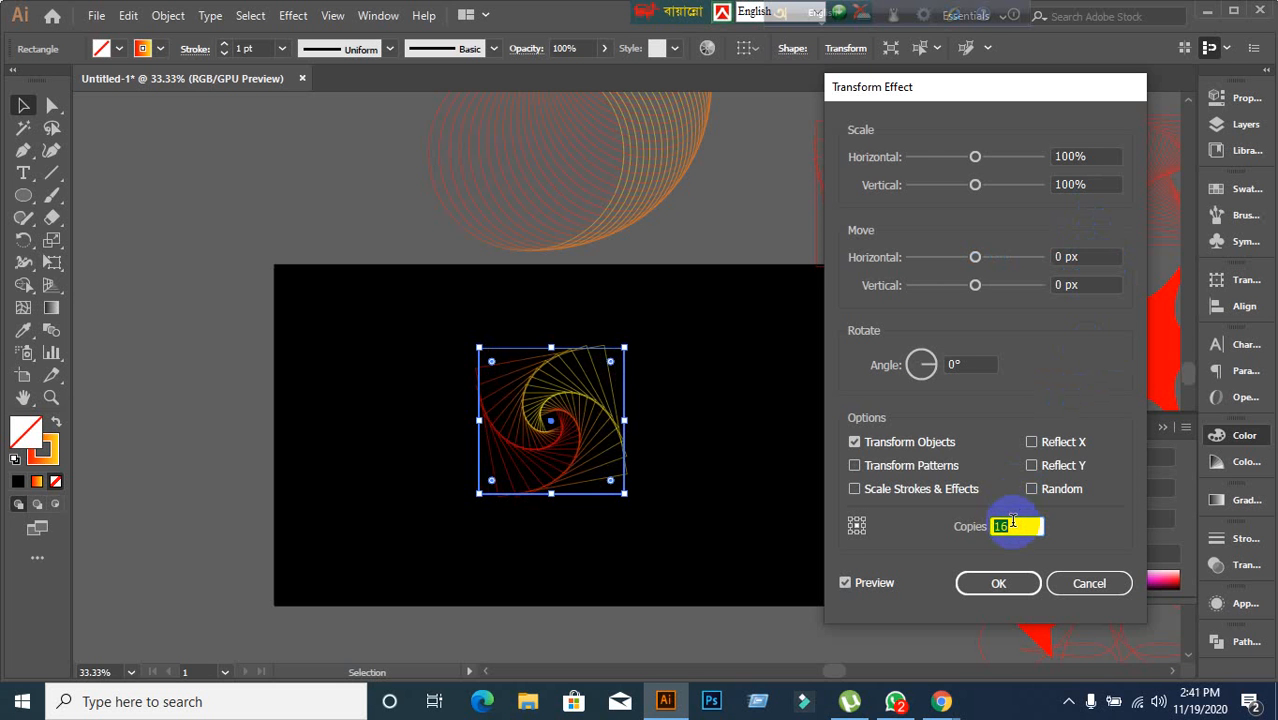
{"action": "left_click", "coordinate": [1093, 153]}
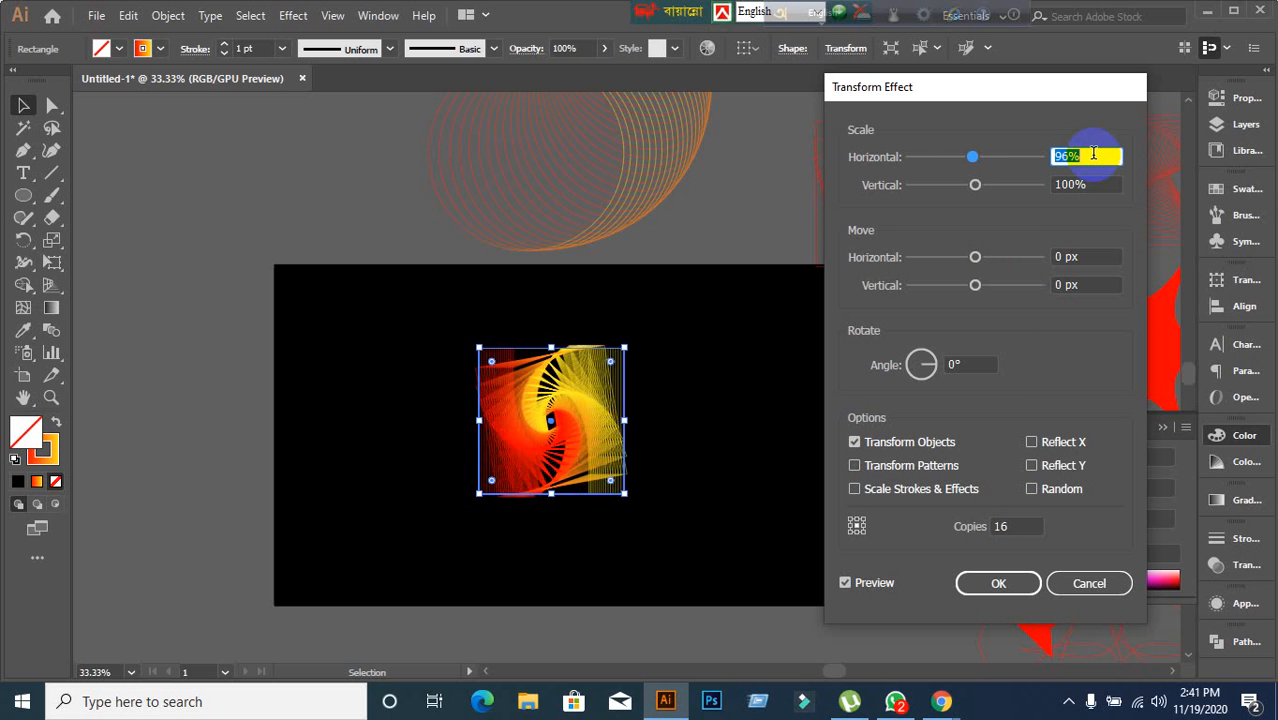
{"action": "key", "text": "Up"}
{"action": "key", "text": "Down"}
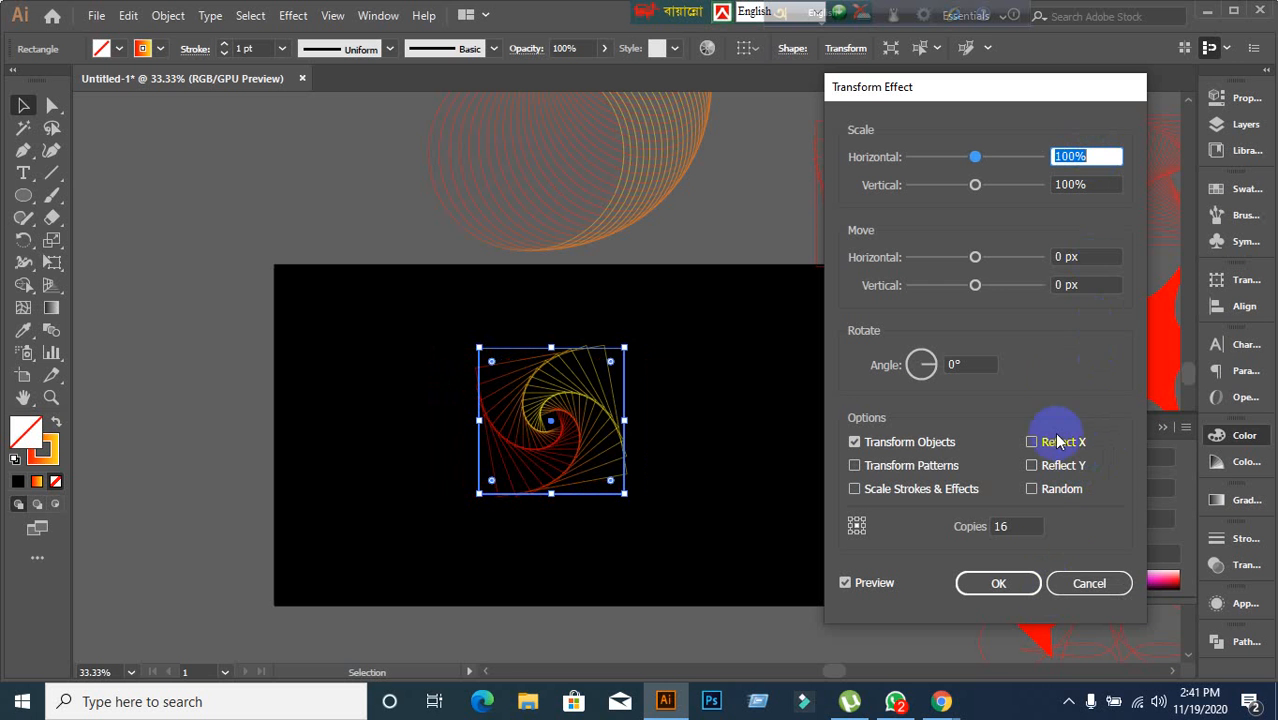
Set the horizontal move to 35 px and confirm the Transform effect.
{"action": "left_click", "coordinate": [1089, 258]}
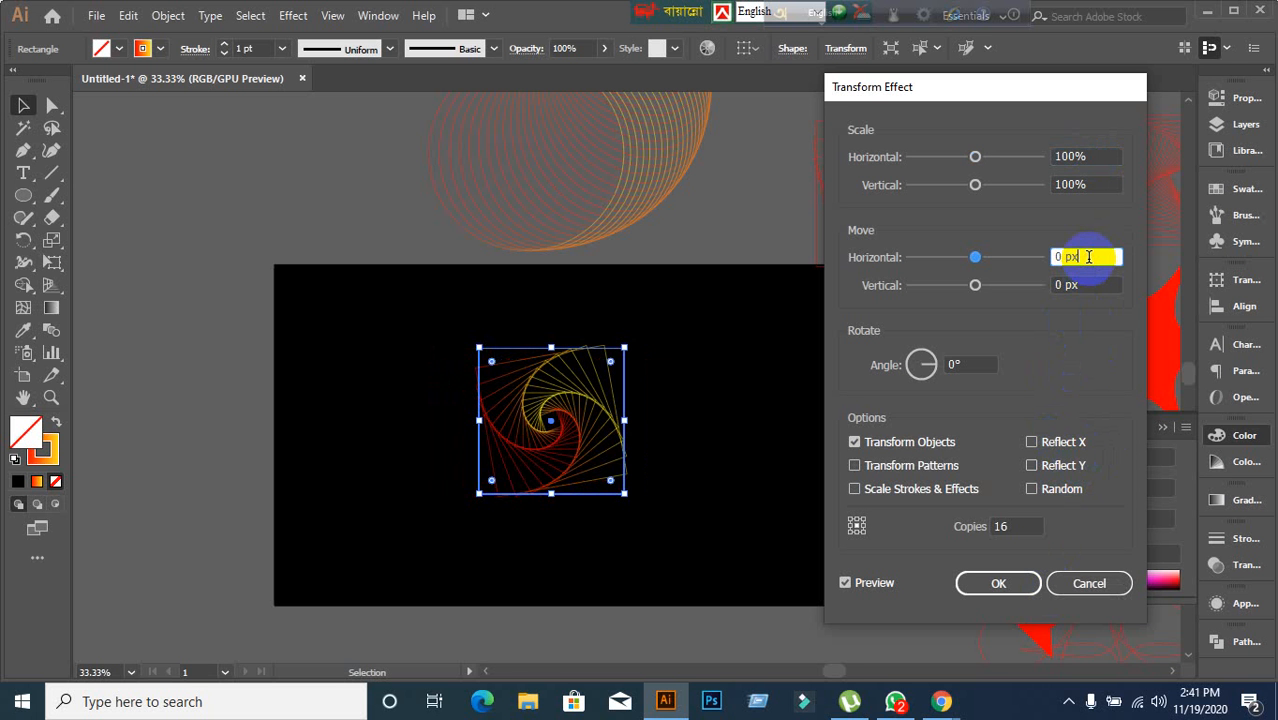
{"action": "key", "text": "Up"}
{"action": "key", "text": "Up"}
{"action": "key", "text": "Up"}
{"action": "key", "text": "Up"}
{"action": "key", "text": "Up"}
{"action": "key", "text": "Up"}
{"action": "key", "text": "Up"}
{"action": "key", "text": "Up"}
{"action": "key", "text": "Up"}
{"action": "key", "text": "Up"}
{"action": "key", "text": "Up"}
{"action": "key", "text": "Up"}
{"action": "key", "text": "Up"}
{"action": "key", "text": "Up"}
{"action": "key", "text": "Up"}
{"action": "key", "text": "Up"}
{"action": "key", "text": "Up"}
{"action": "key", "text": "Up"}
{"action": "key", "text": "Up"}
{"action": "key", "text": "Up"}
{"action": "key", "text": "Up"}
{"action": "key", "text": "Up"}
{"action": "key", "text": "Up"}
{"action": "key", "text": "Up"}
{"action": "key", "text": "Up"}
{"action": "key", "text": "Up"}
{"action": "key", "text": "Up"}
{"action": "key", "text": "Up"}
{"action": "key", "text": "Up"}
{"action": "key", "text": "Up"}
{"action": "key", "text": "Up"}
{"action": "key", "text": "Up"}
{"action": "key", "text": "Up"}
{"action": "key", "text": "Up"}
{"action": "key", "text": "Up"}
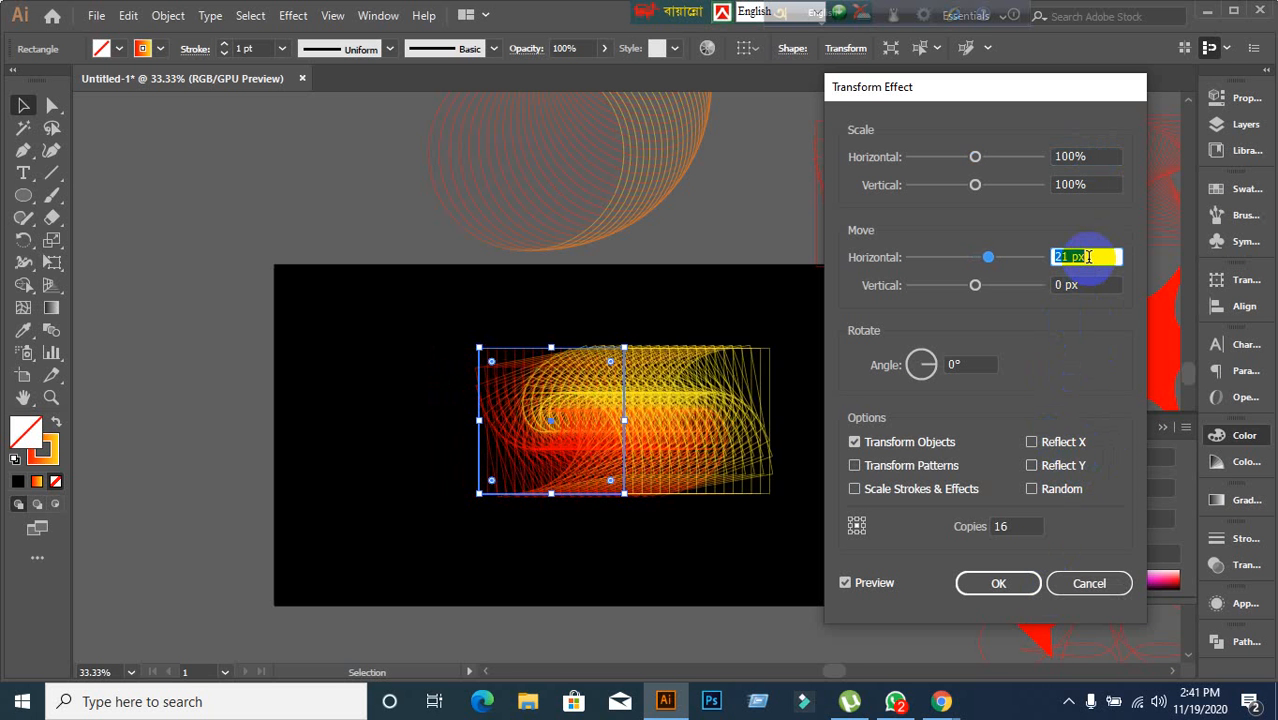
{"action": "key", "text": "Down"}
{"action": "key", "text": "Down"}
{"action": "key", "text": "Down"}
{"action": "key", "text": "Down"}
{"action": "key", "text": "Down"}
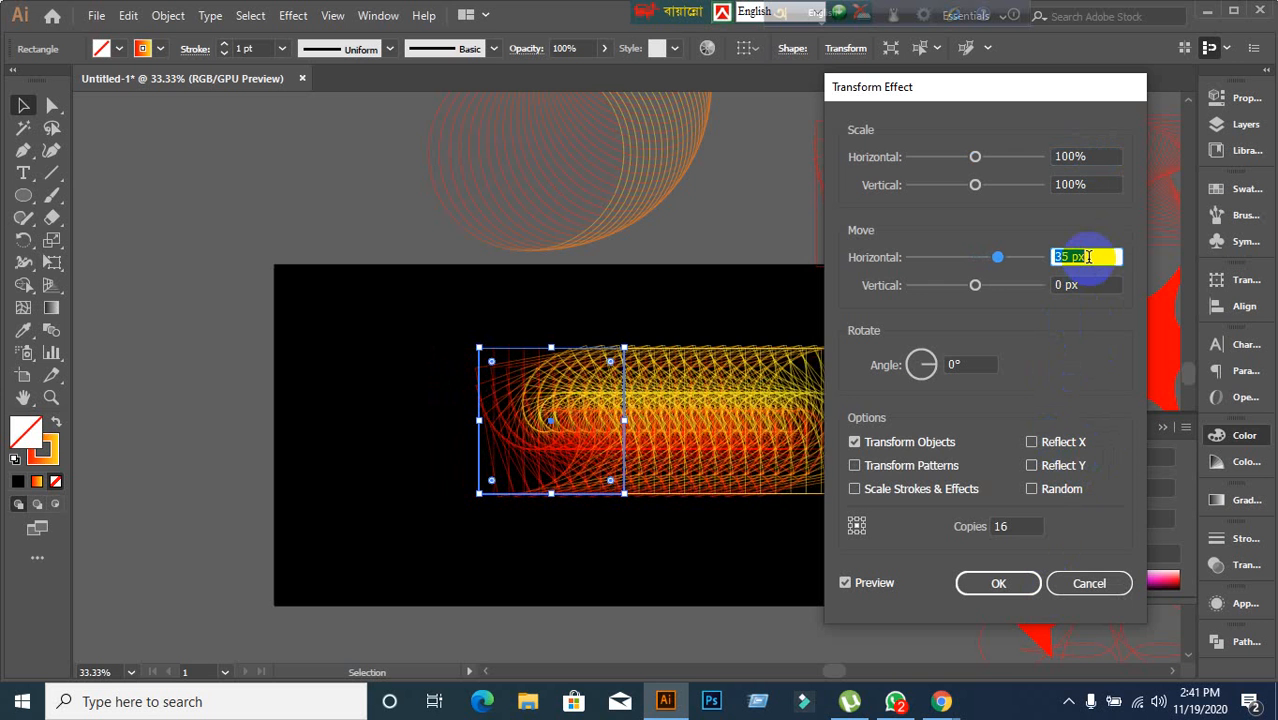
{"action": "left_click", "coordinate": [1003, 573]}
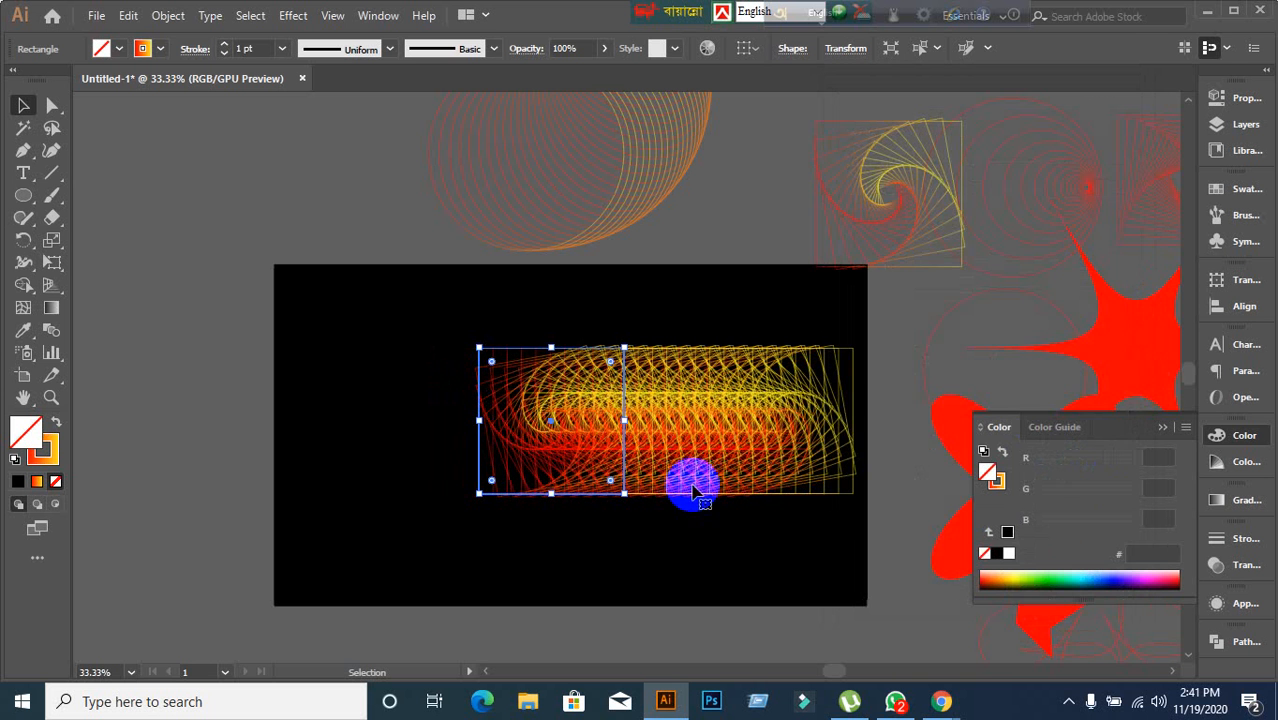
Move the stretched horizontal spiral strip off the artboard onto the pasteboard above it.
{"action": "scroll", "coordinate": [693, 485], "scroll_direction": "up", "scroll_amount": 1}
{"action": "left_click_drag", "start_coordinate": [672, 478], "coordinate": [339, 184]}
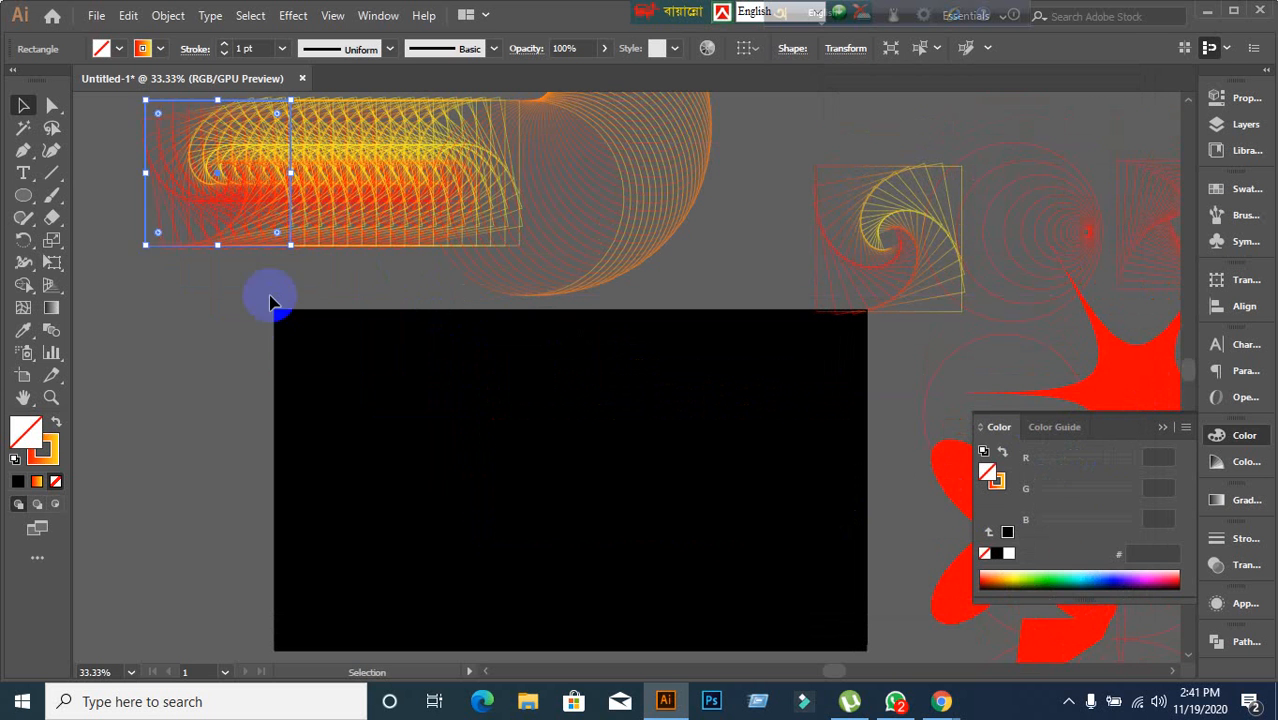
{"action": "left_click", "coordinate": [262, 300]}
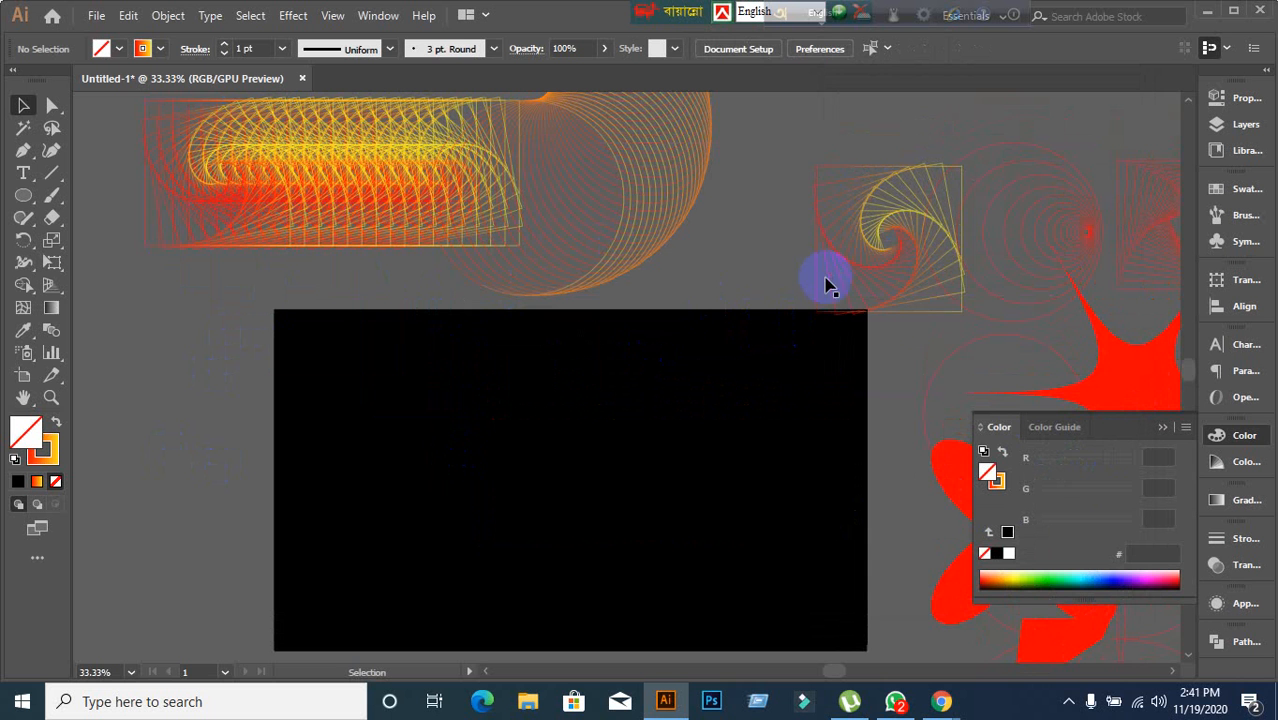
Move the remaining square spiral from the pasteboard to the centre of the black artboard.
{"action": "left_click", "coordinate": [852, 248]}
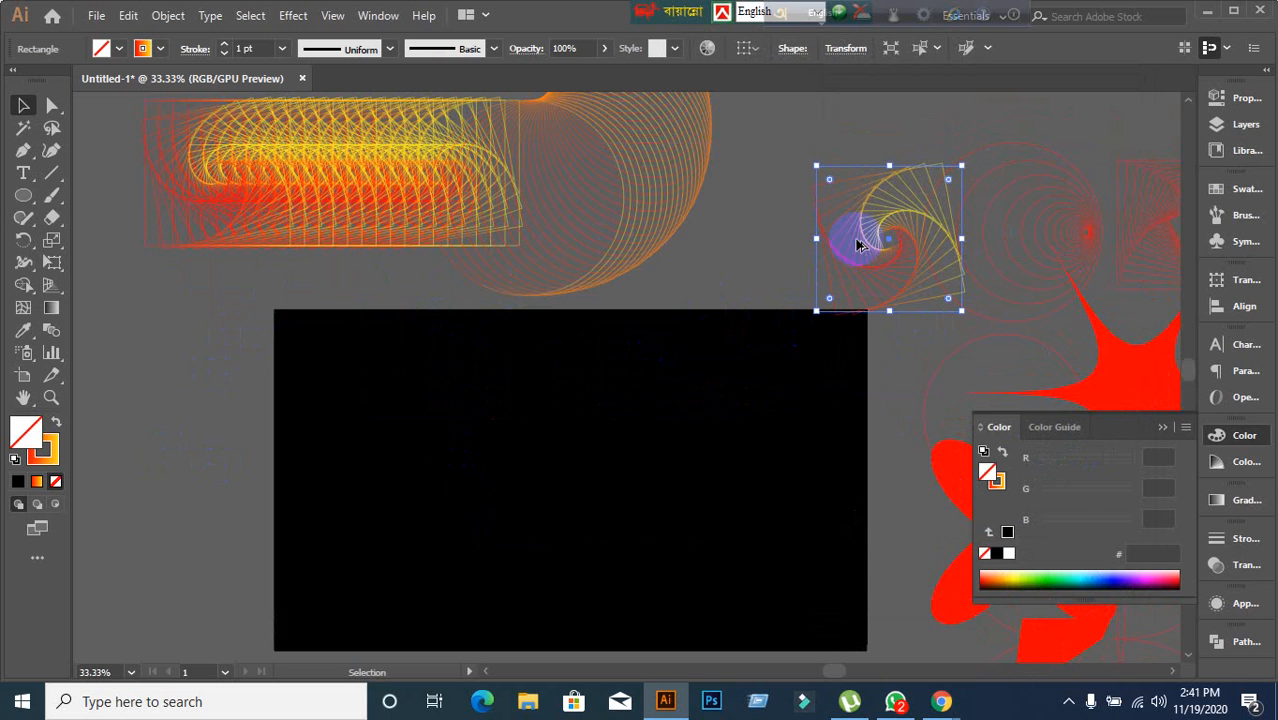
{"action": "left_click_drag", "start_coordinate": [856, 245], "coordinate": [585, 468]}
{"action": "scroll", "coordinate": [600, 430], "scroll_direction": "down", "scroll_amount": 3}
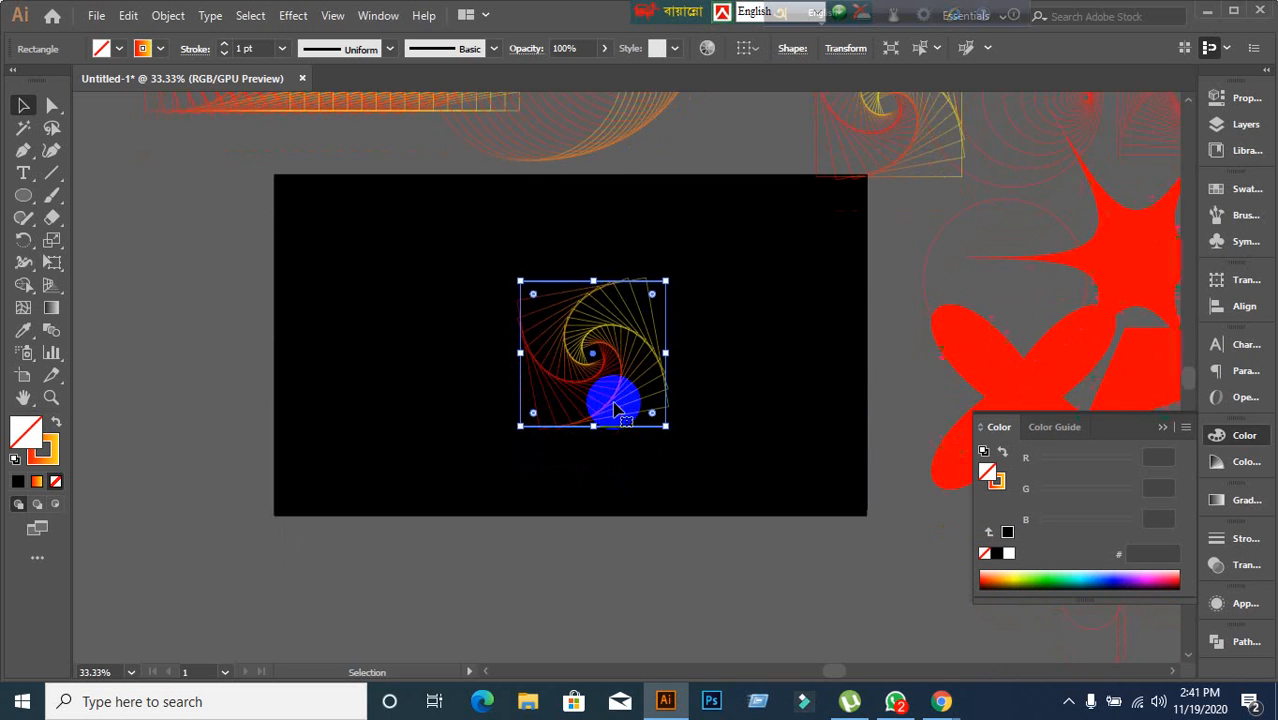
{"action": "left_click", "coordinate": [293, 15]}
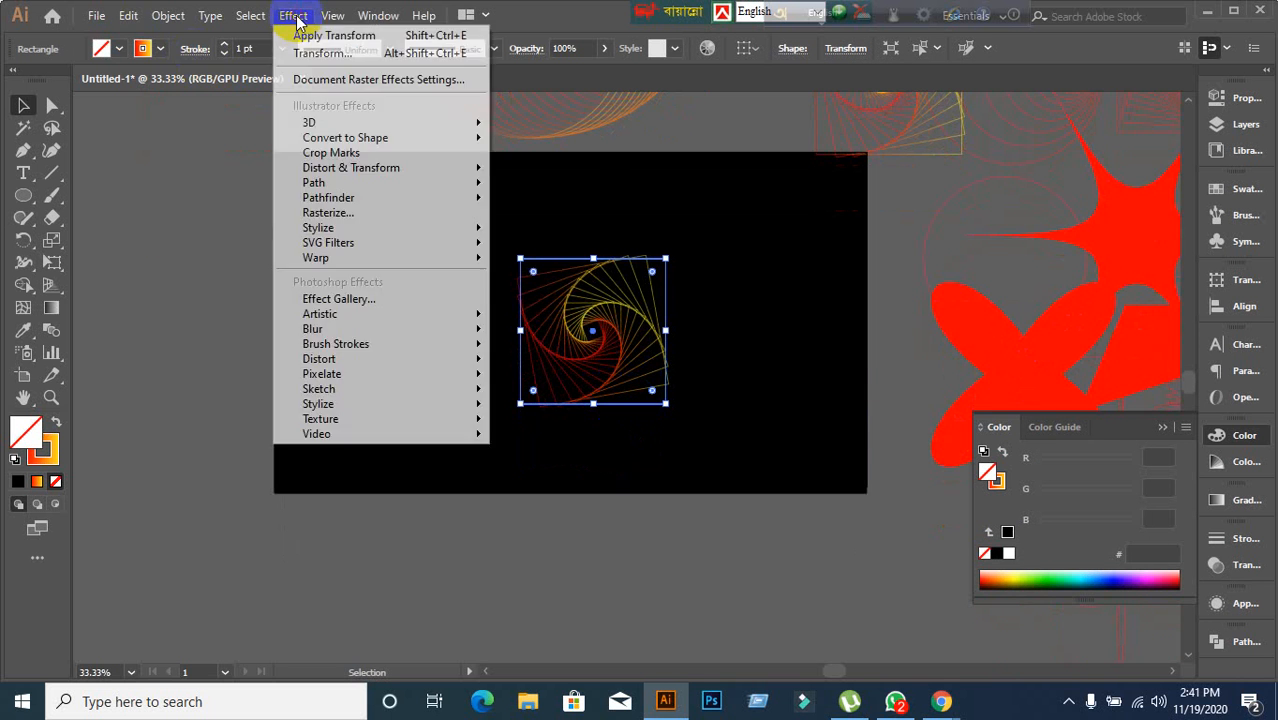
{"action": "left_click", "coordinate": [205, 230]}
{"action": "left_click", "coordinate": [293, 15]}
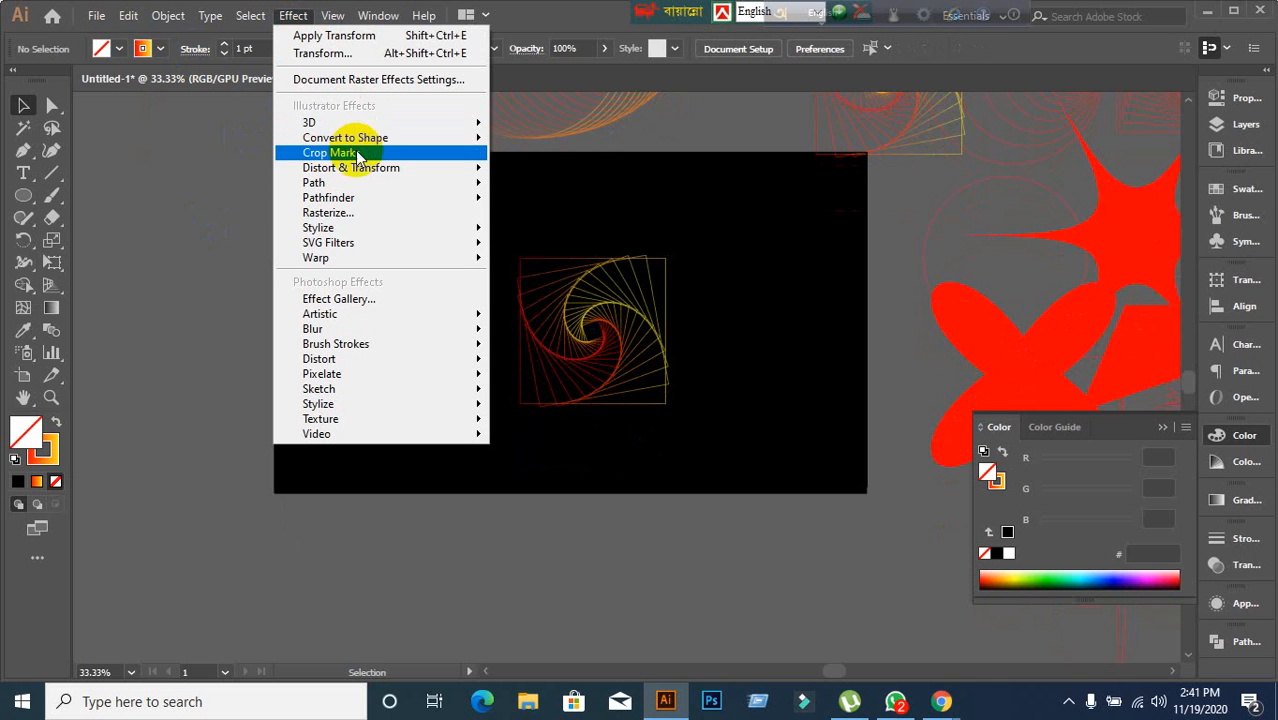
{"action": "mouse_move", "coordinate": [360, 170]}
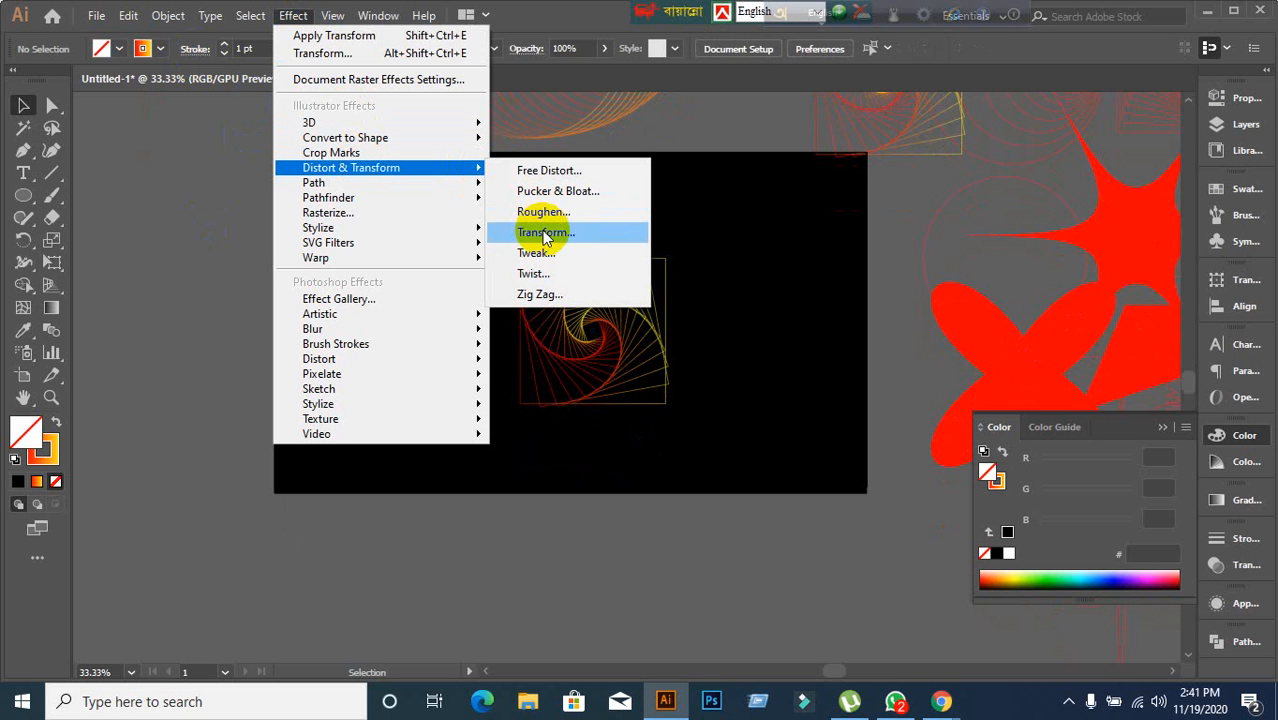
{"action": "left_click", "coordinate": [158, 274]}
{"action": "left_click", "coordinate": [552, 310]}
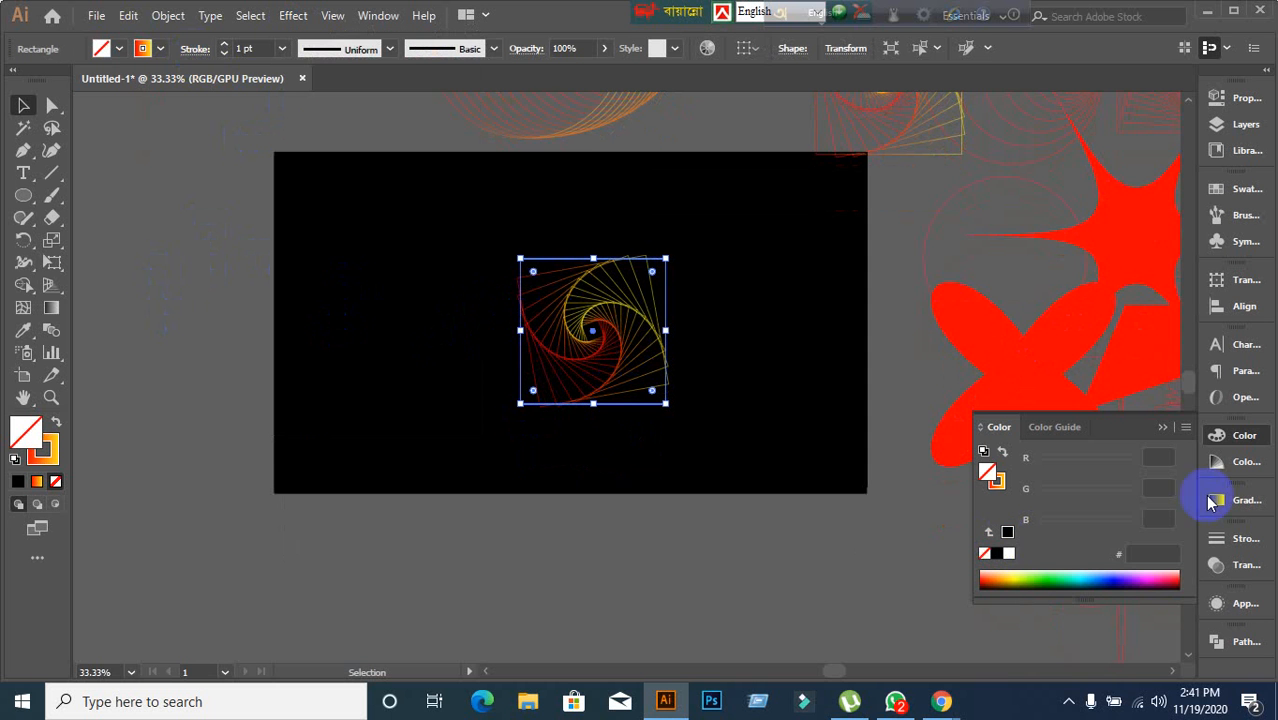
Open the Appearance panel with the square spiral selected.
{"action": "left_click", "coordinate": [1244, 606]}
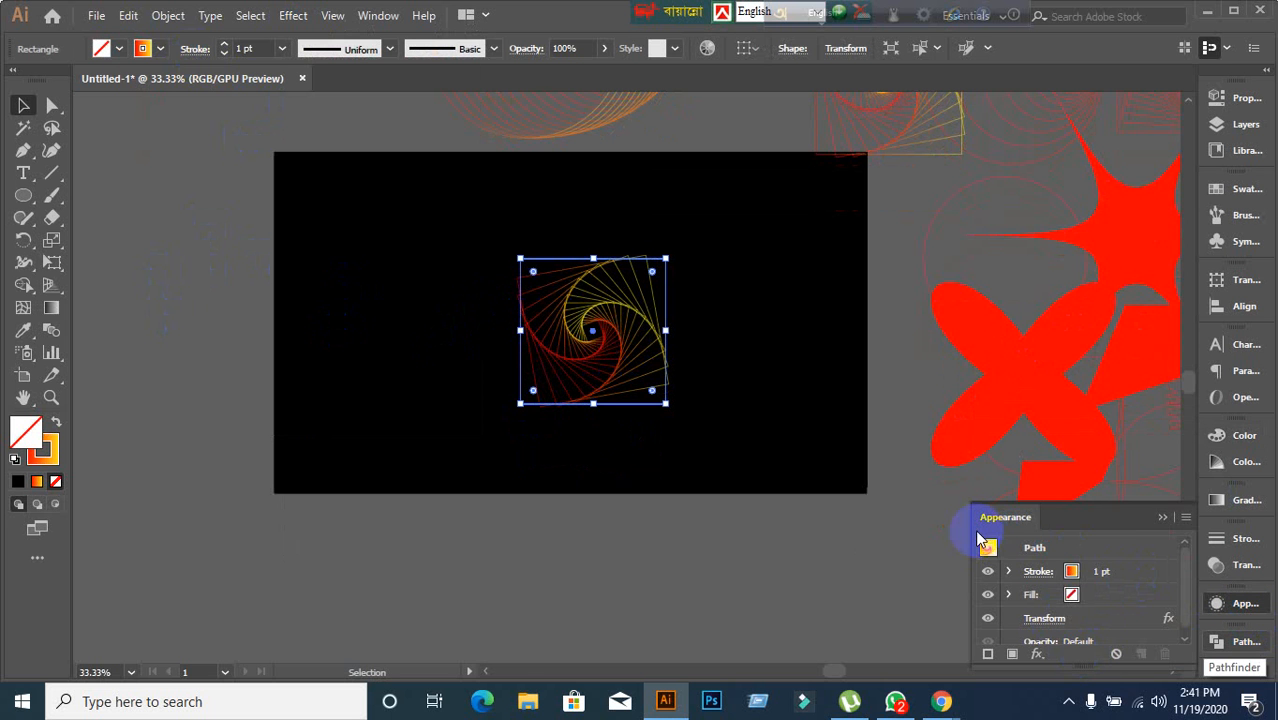
{"action": "left_click", "coordinate": [1162, 518]}
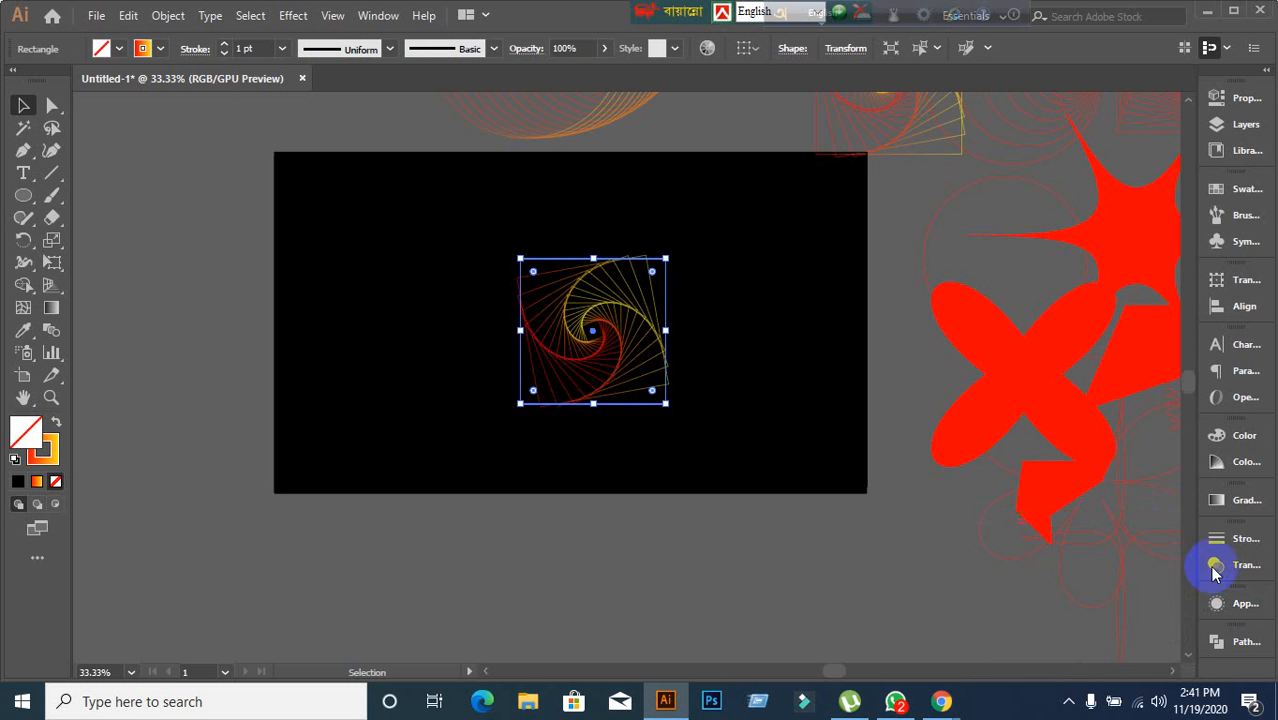
{"action": "left_click", "coordinate": [1236, 604]}
{"action": "left_click", "coordinate": [847, 592]}
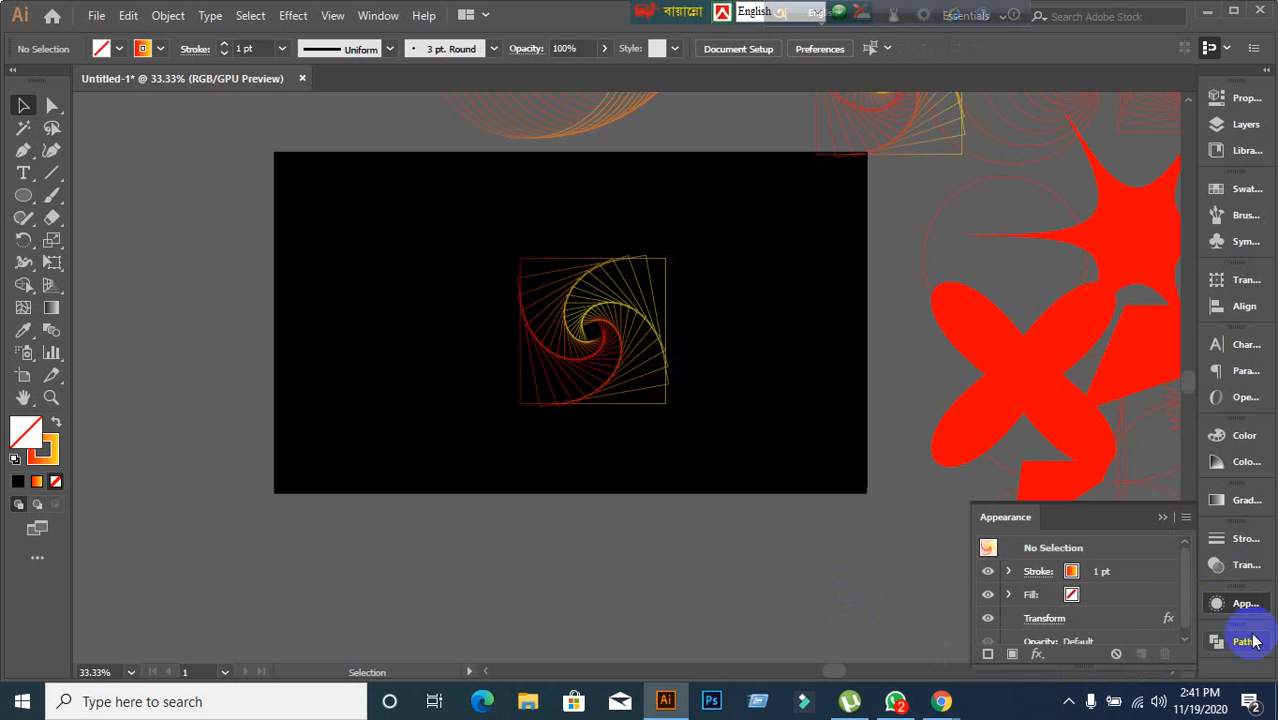
{"action": "left_click", "coordinate": [554, 338]}
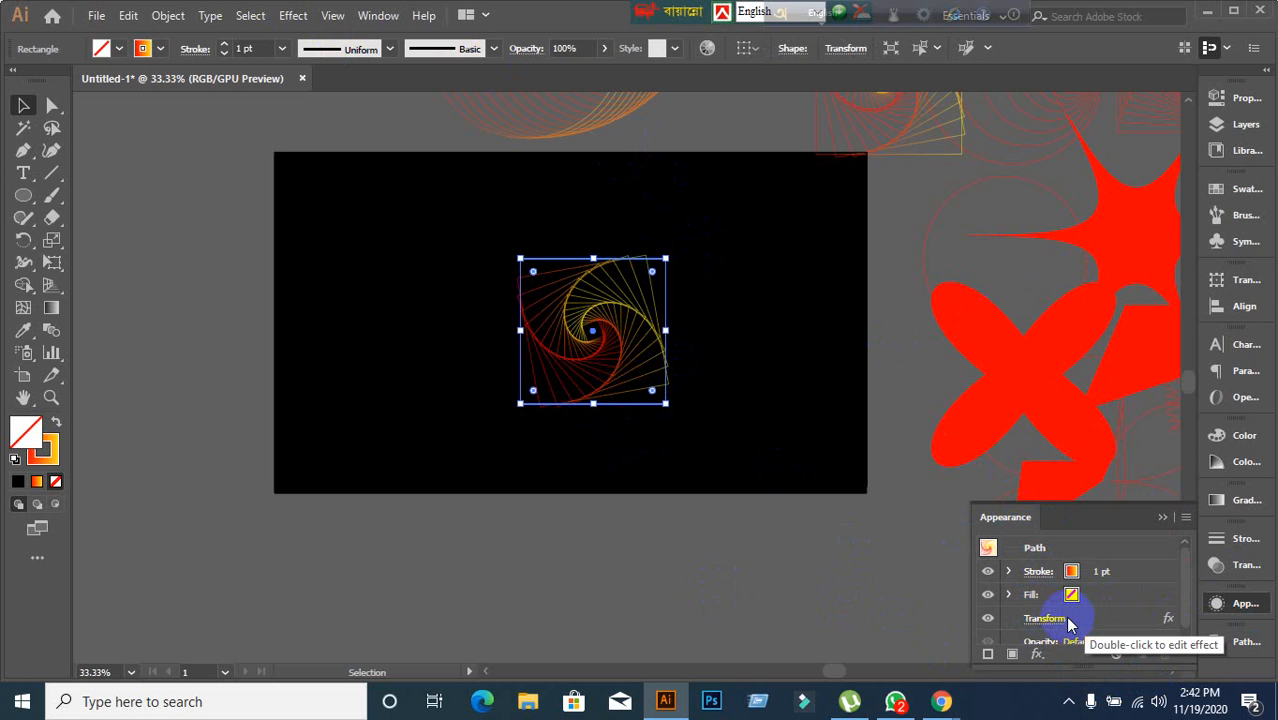
{"action": "left_click", "coordinate": [1037, 654]}
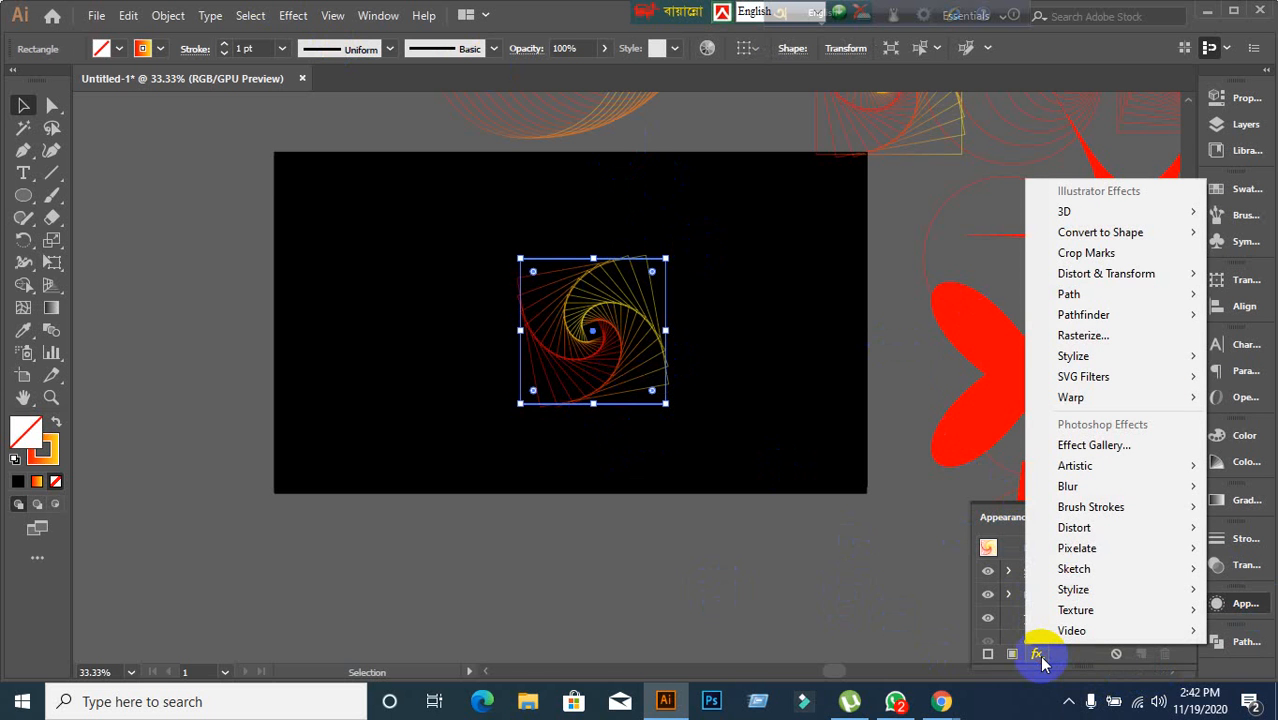
{"action": "mouse_move", "coordinate": [1085, 278]}
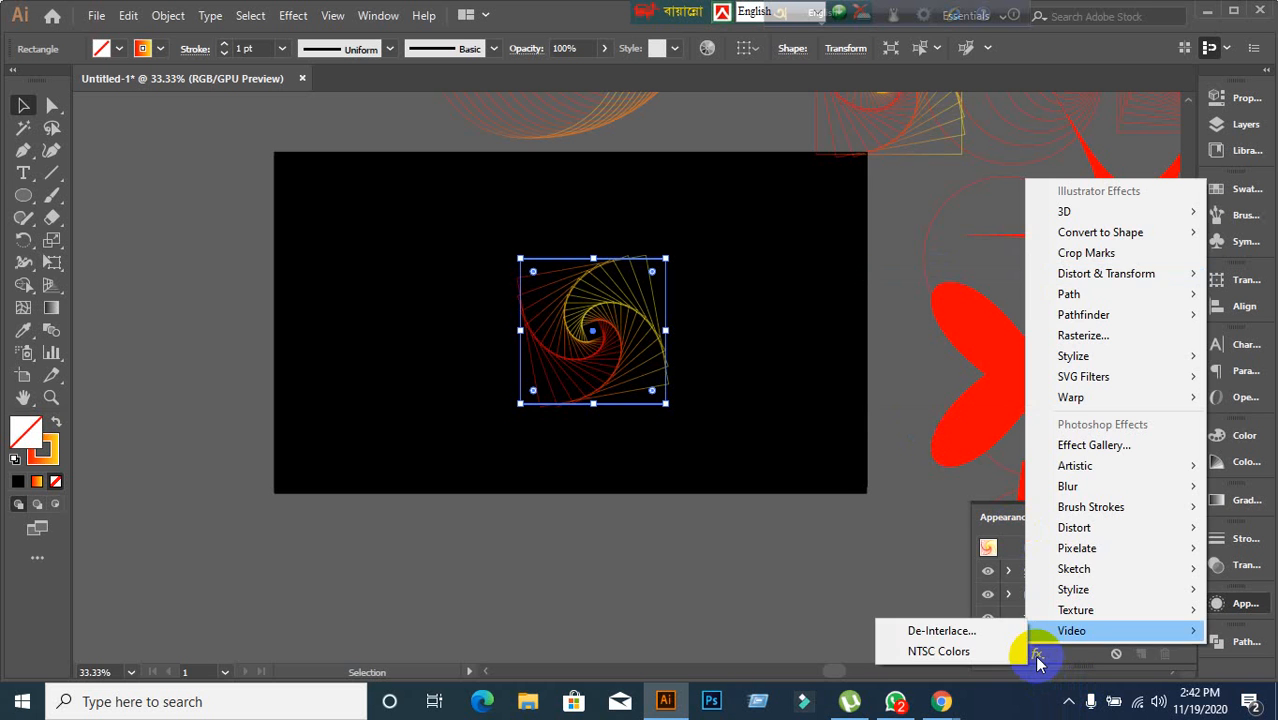
{"action": "left_click", "coordinate": [772, 646]}
{"action": "left_click", "coordinate": [772, 646]}
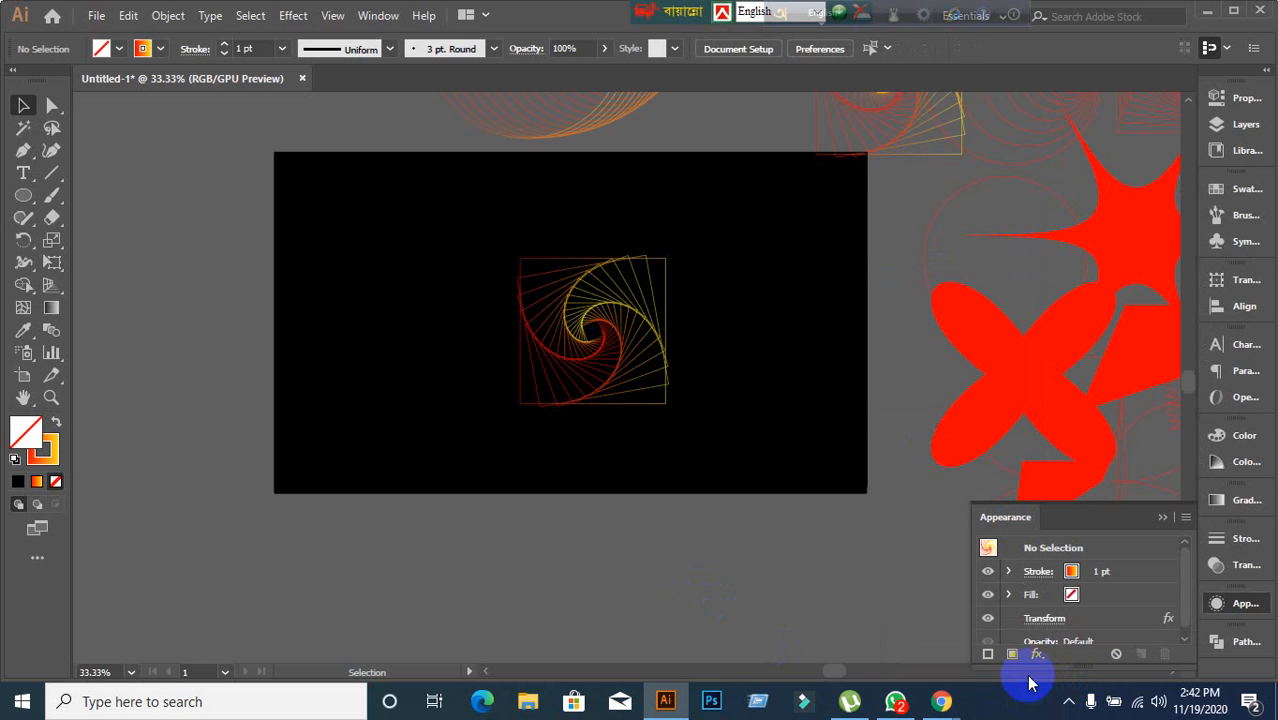
{"action": "left_click", "coordinate": [541, 342]}
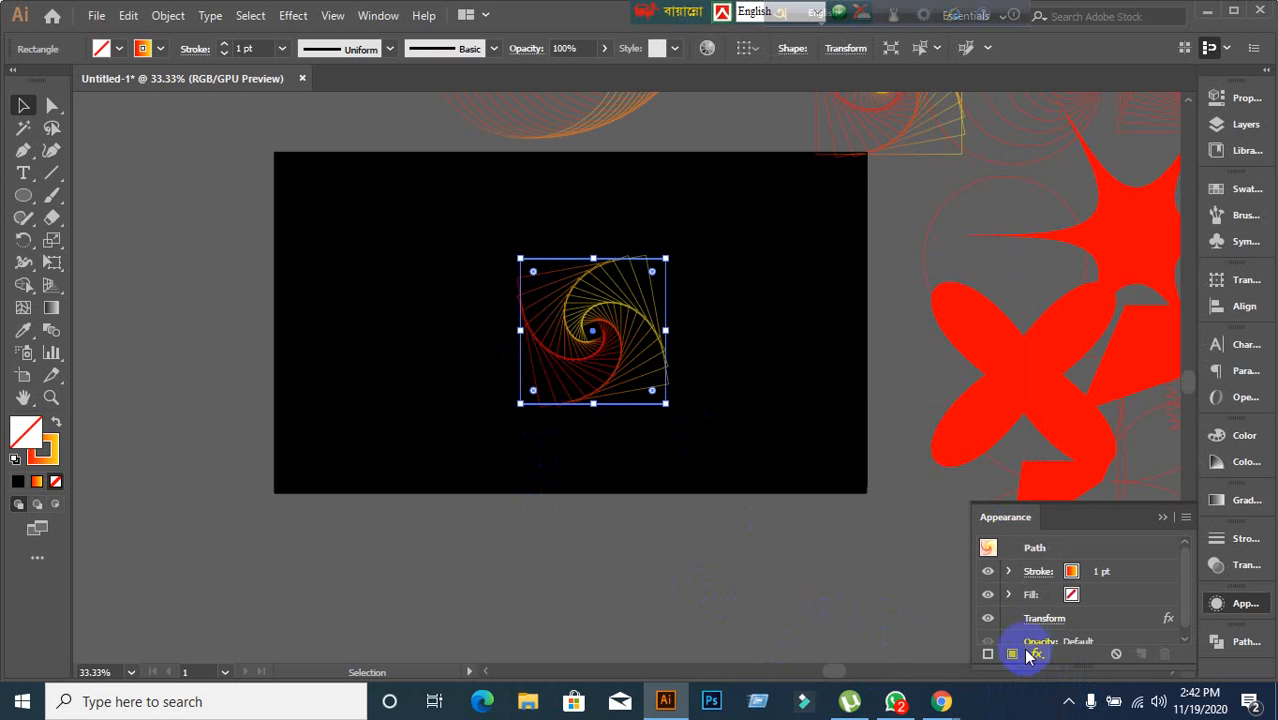
{"action": "left_click", "coordinate": [298, 18]}
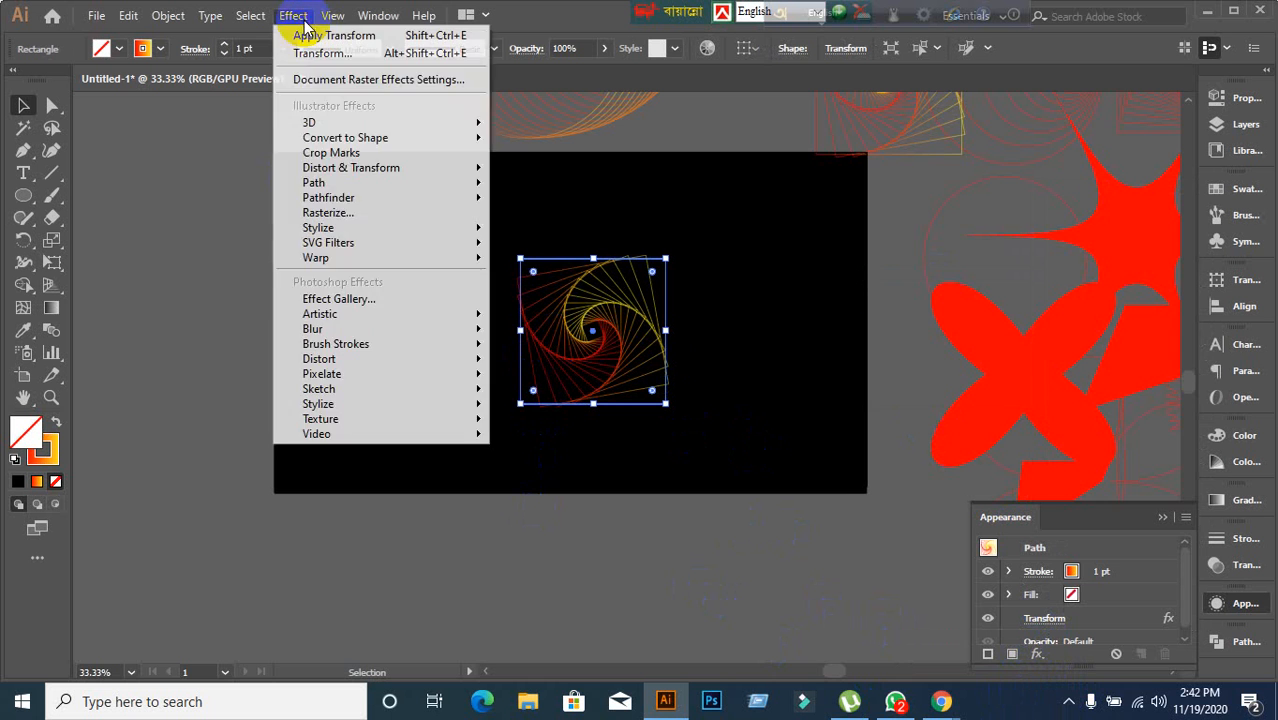
{"action": "mouse_move", "coordinate": [376, 172]}
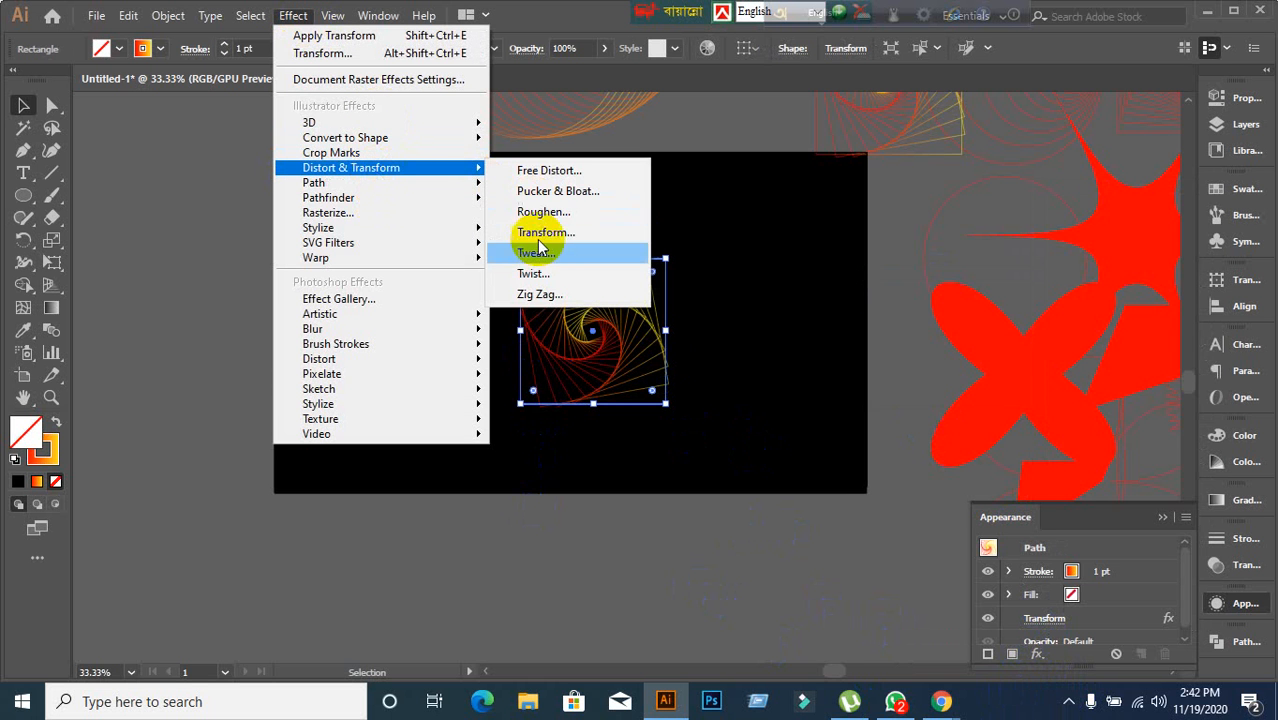
{"action": "left_click", "coordinate": [613, 343]}
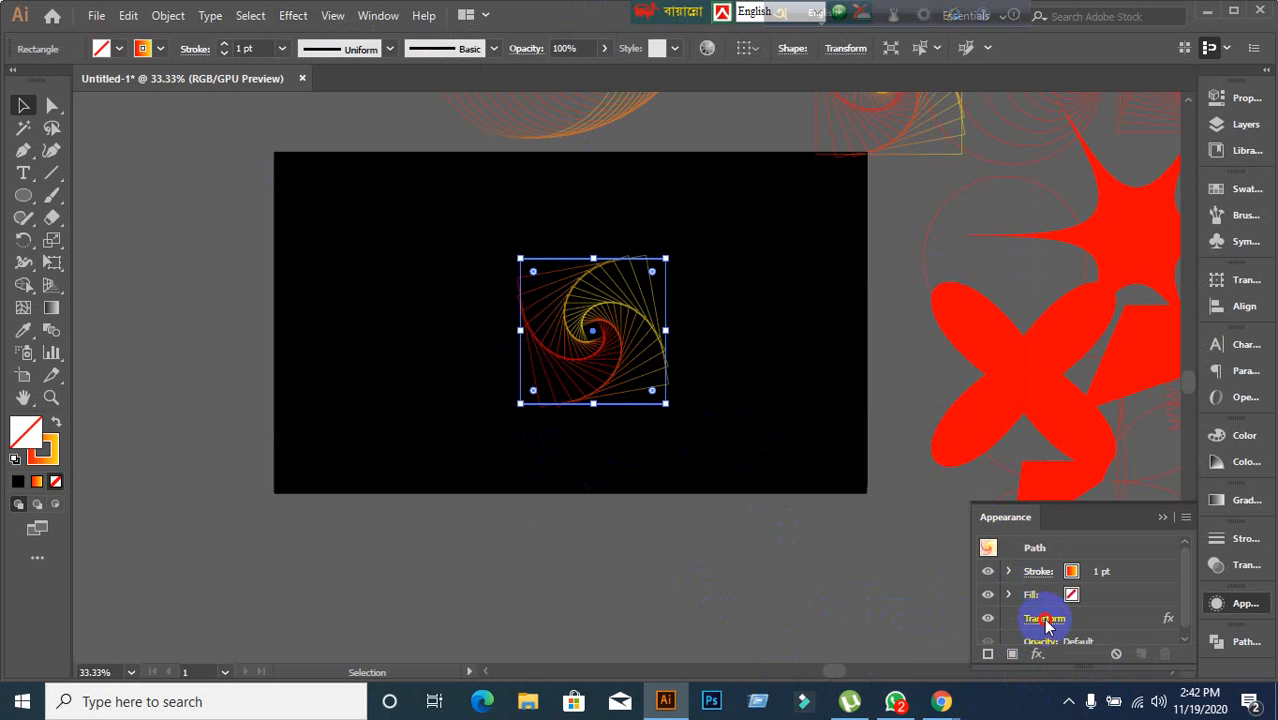
Reopen the square spiral's Transform effect and try out different numbers of copies.
{"action": "left_click", "coordinate": [1045, 619]}
{"action": "left_click", "coordinate": [846, 583]}
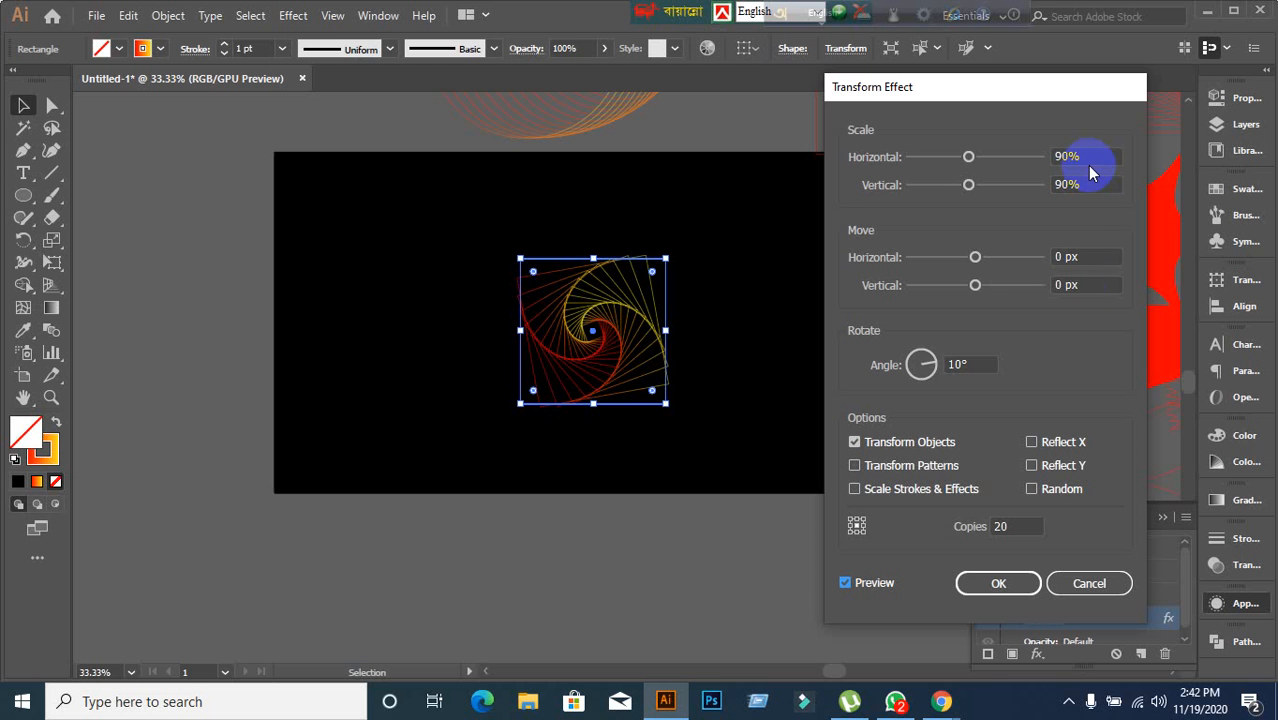
{"action": "left_click", "coordinate": [1017, 526]}
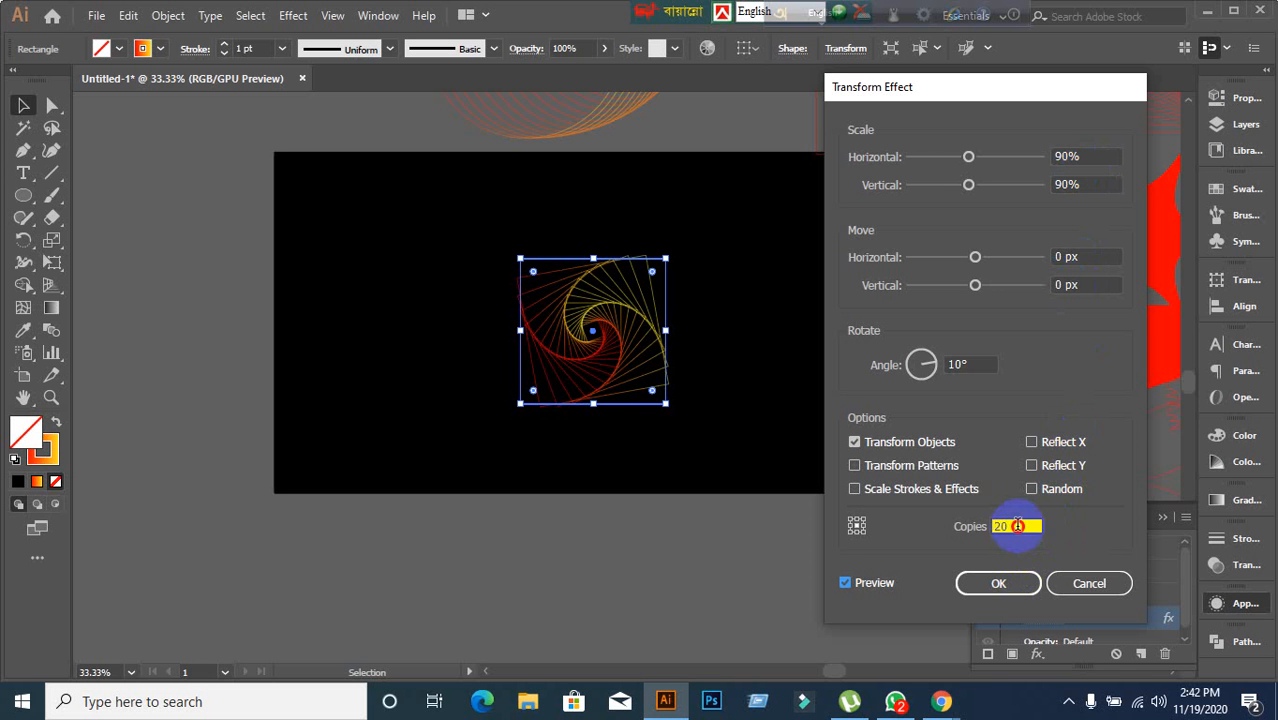
{"action": "key", "text": "Down"}
{"action": "key", "text": "Down"}
{"action": "key", "text": "Down"}
{"action": "key", "text": "Down"}
{"action": "key", "text": "Down"}
{"action": "key", "text": "Down"}
{"action": "key", "text": "Down"}
{"action": "key", "text": "Down"}
{"action": "key", "text": "Down"}
{"action": "key", "text": "Down"}
{"action": "key", "text": "Down"}
{"action": "key", "text": "Down"}
{"action": "key", "text": "Down"}
{"action": "key", "text": "Down"}
{"action": "key", "text": "Down"}
{"action": "key", "text": "Down"}
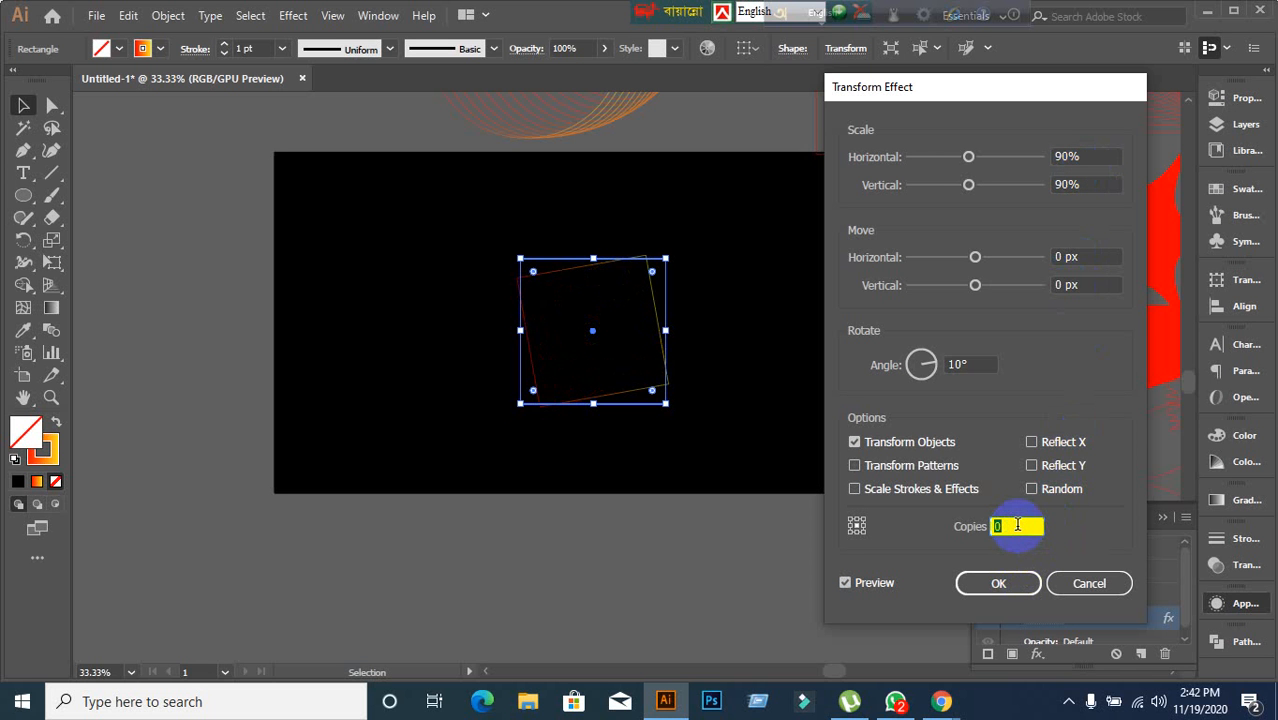
{"action": "key", "text": "Up"}
{"action": "key", "text": "Up"}
{"action": "key", "text": "Up"}
{"action": "key", "text": "Up"}
{"action": "key", "text": "Up"}
{"action": "key", "text": "Up"}
{"action": "key", "text": "Up"}
{"action": "key", "text": "Up"}
{"action": "key", "text": "Up"}
{"action": "key", "text": "Up"}
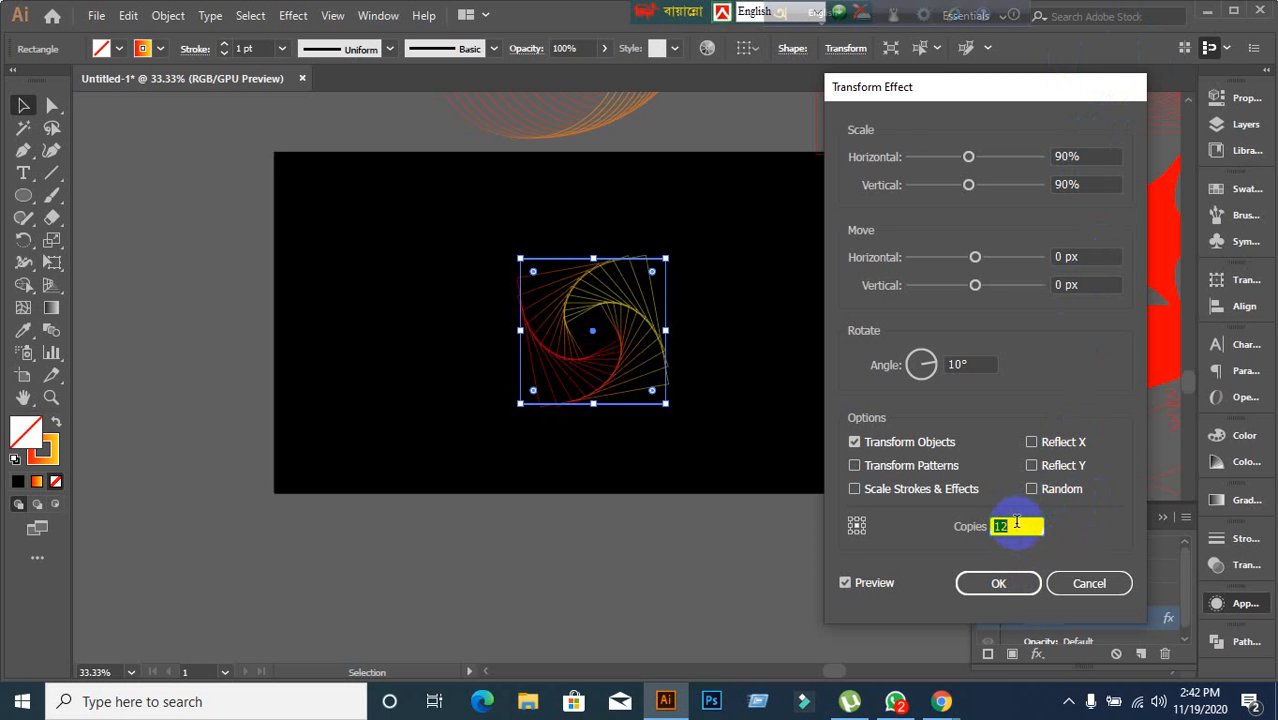
{"action": "key", "text": "Down"}
{"action": "key", "text": "Down"}
{"action": "key", "text": "Down"}
{"action": "key", "text": "Down"}
{"action": "key", "text": "Down"}
{"action": "key", "text": "Down"}
{"action": "key", "text": "Down"}
{"action": "key", "text": "Down"}
{"action": "key", "text": "Down"}
{"action": "key", "text": "Down"}
{"action": "key", "text": "Down"}
{"action": "key", "text": "Down"}
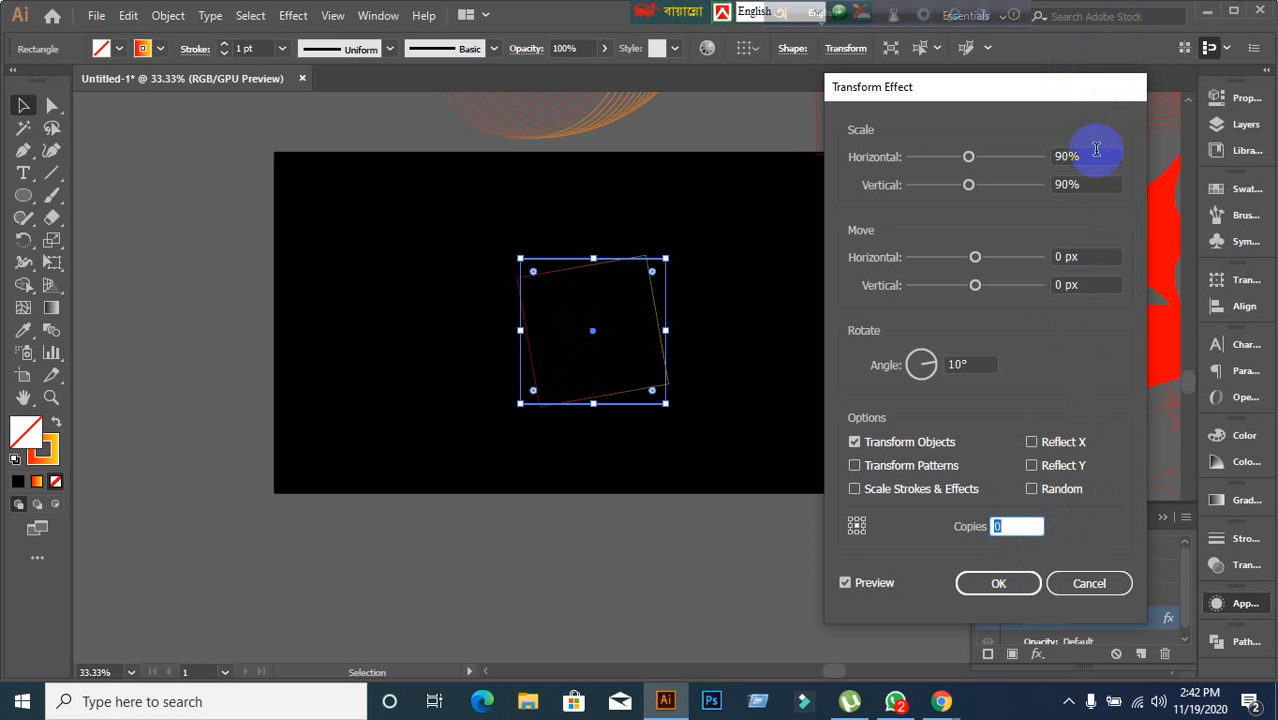
Try scaling the copies to 100% horizontally and vertically, then return both scale values to 90%.
{"action": "left_click", "coordinate": [1096, 152]}
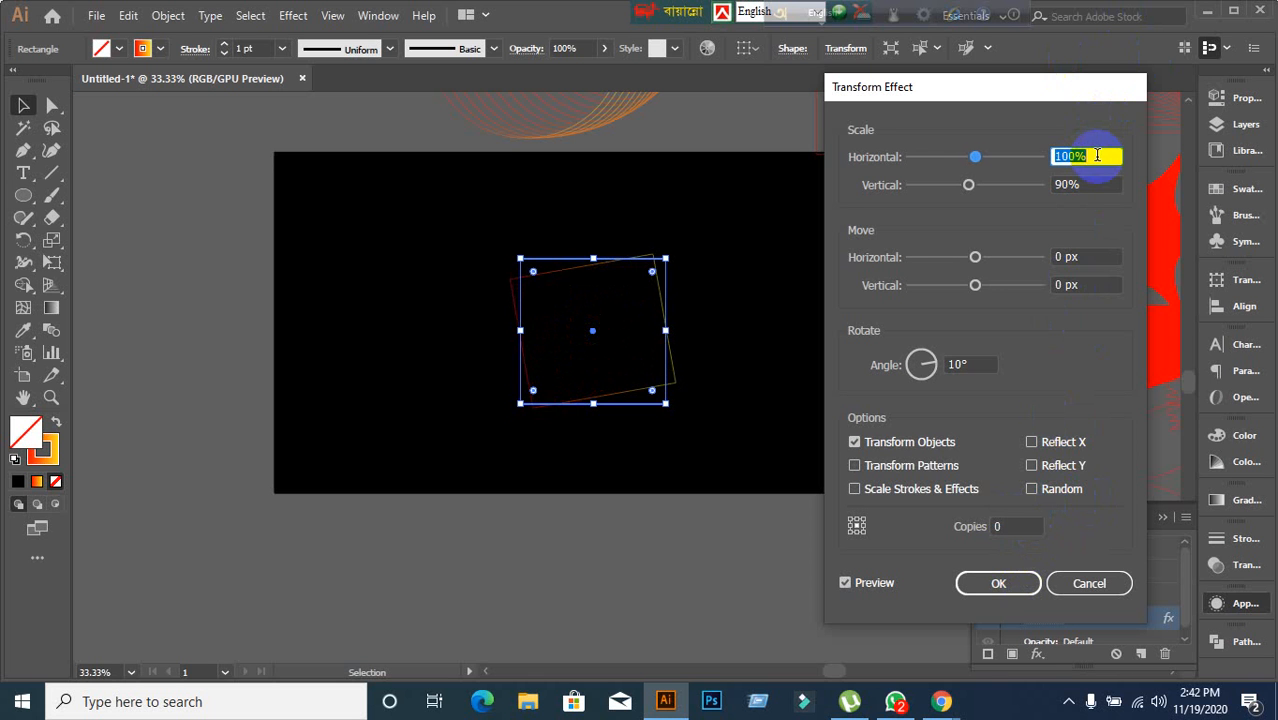
{"action": "left_click", "coordinate": [1097, 183]}
{"action": "key", "text": "Up"}
{"action": "key", "text": "Up"}
{"action": "key", "text": "Up"}
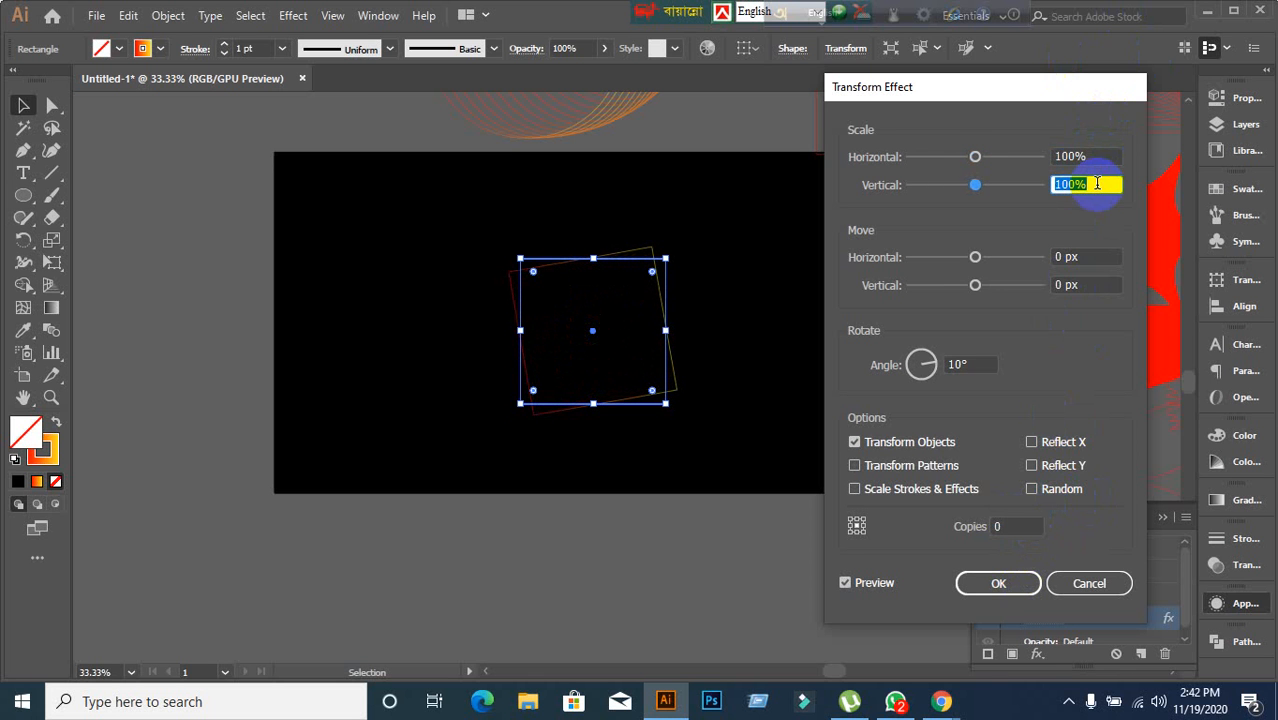
{"action": "left_click", "coordinate": [845, 584]}
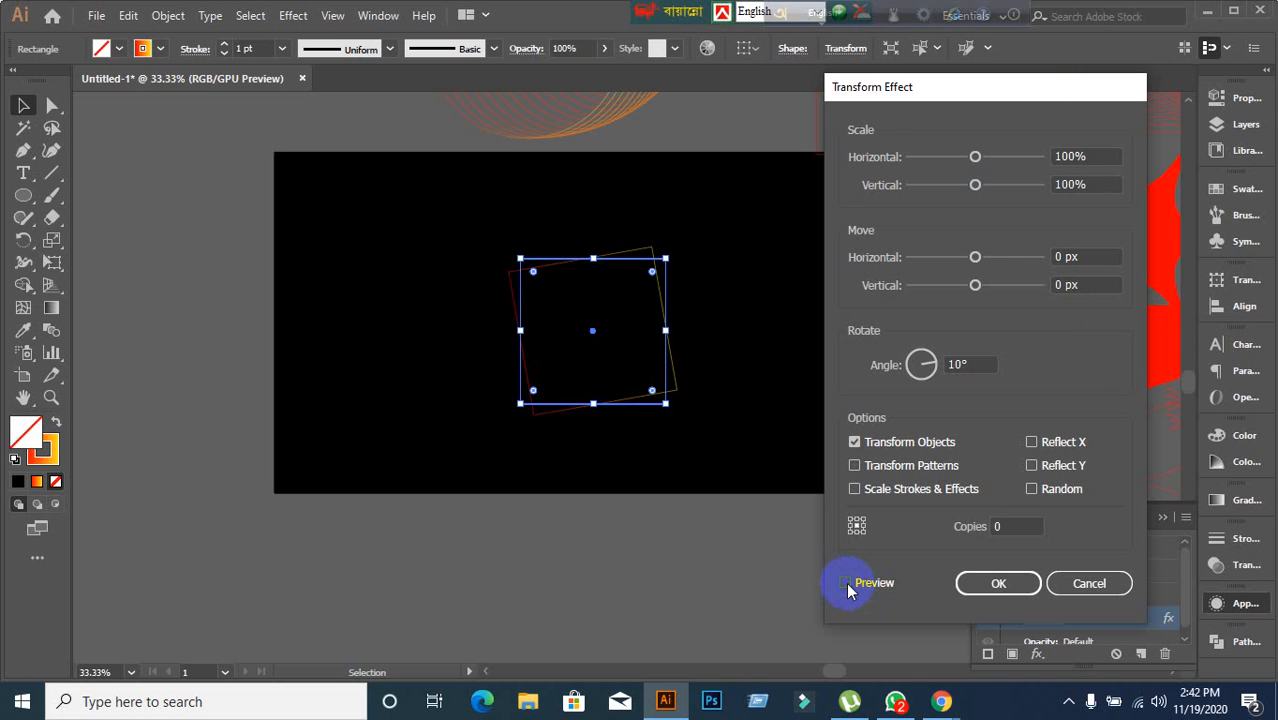
{"action": "left_click", "coordinate": [1097, 152]}
{"action": "scroll", "coordinate": [1099, 148], "scroll_direction": "down", "scroll_amount": 8}
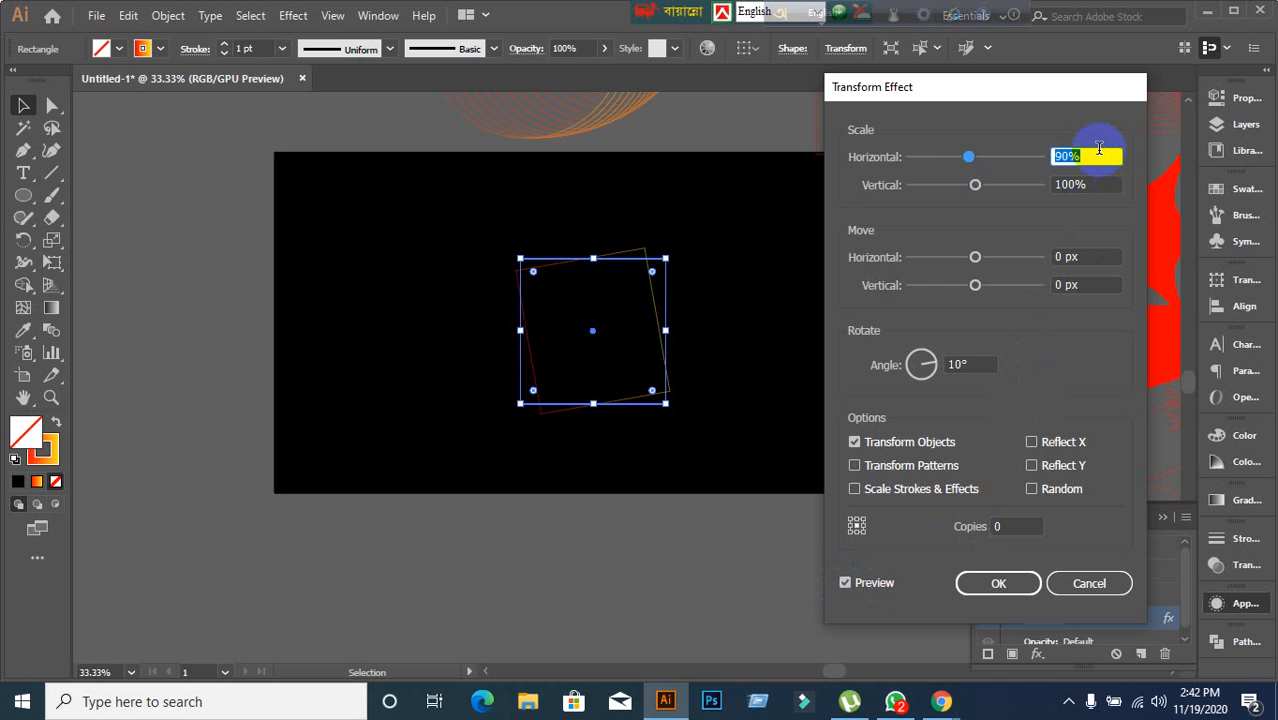
{"action": "left_click", "coordinate": [1100, 184]}
{"action": "scroll", "coordinate": [1100, 184], "scroll_direction": "down", "scroll_amount": 3}
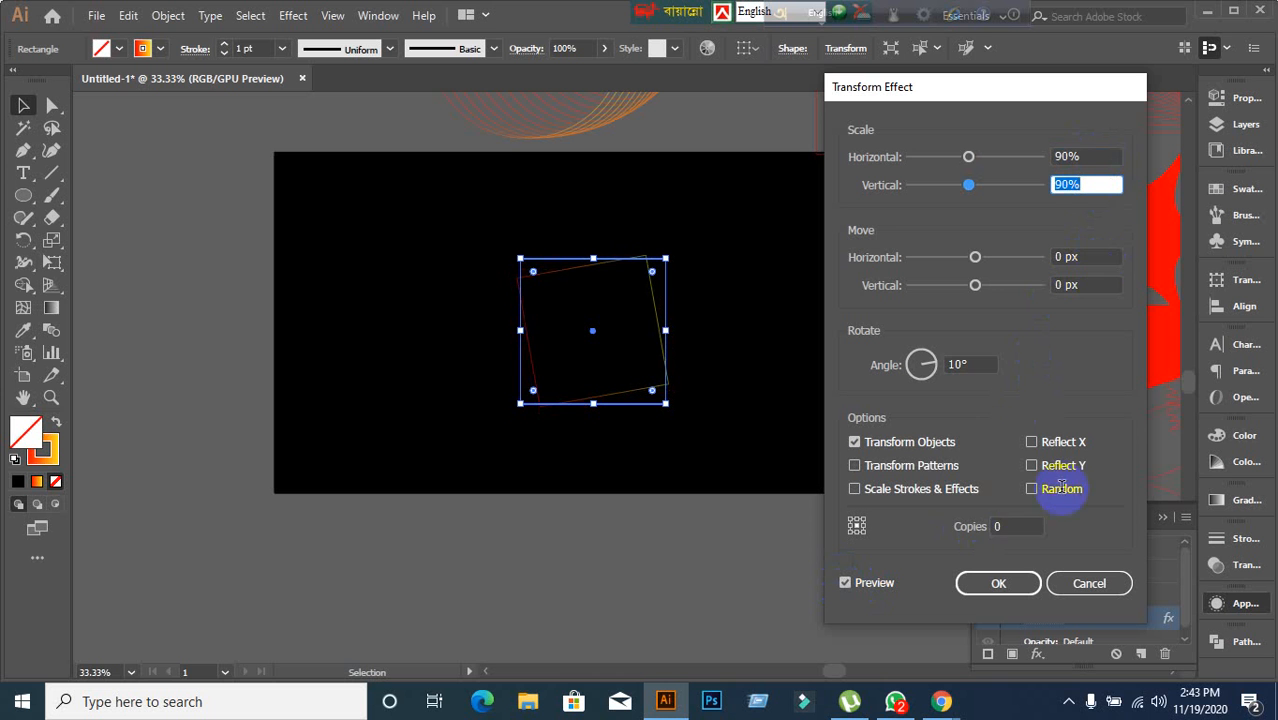
Set the Transform effect to 14 copies with a 21° rotation angle and confirm.
{"action": "left_click", "coordinate": [1015, 527]}
{"action": "scroll", "coordinate": [1015, 527], "scroll_direction": "up", "scroll_amount": 9}
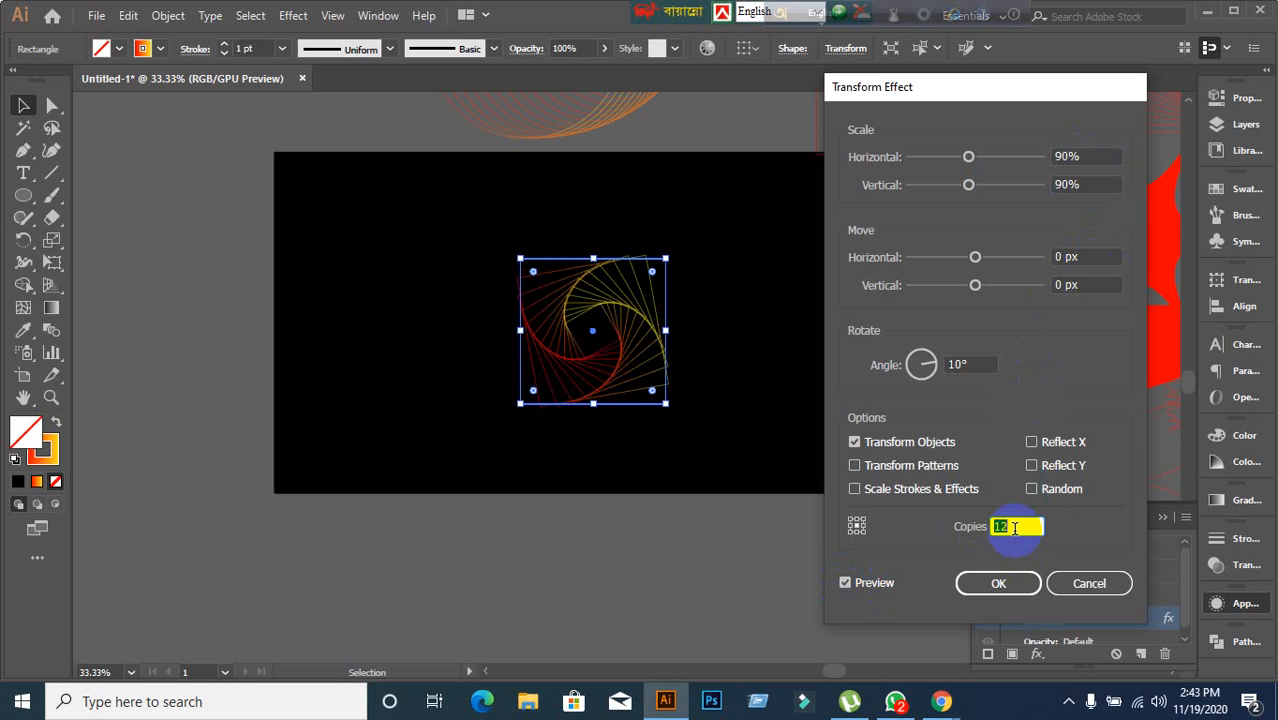
{"action": "left_click", "coordinate": [975, 364]}
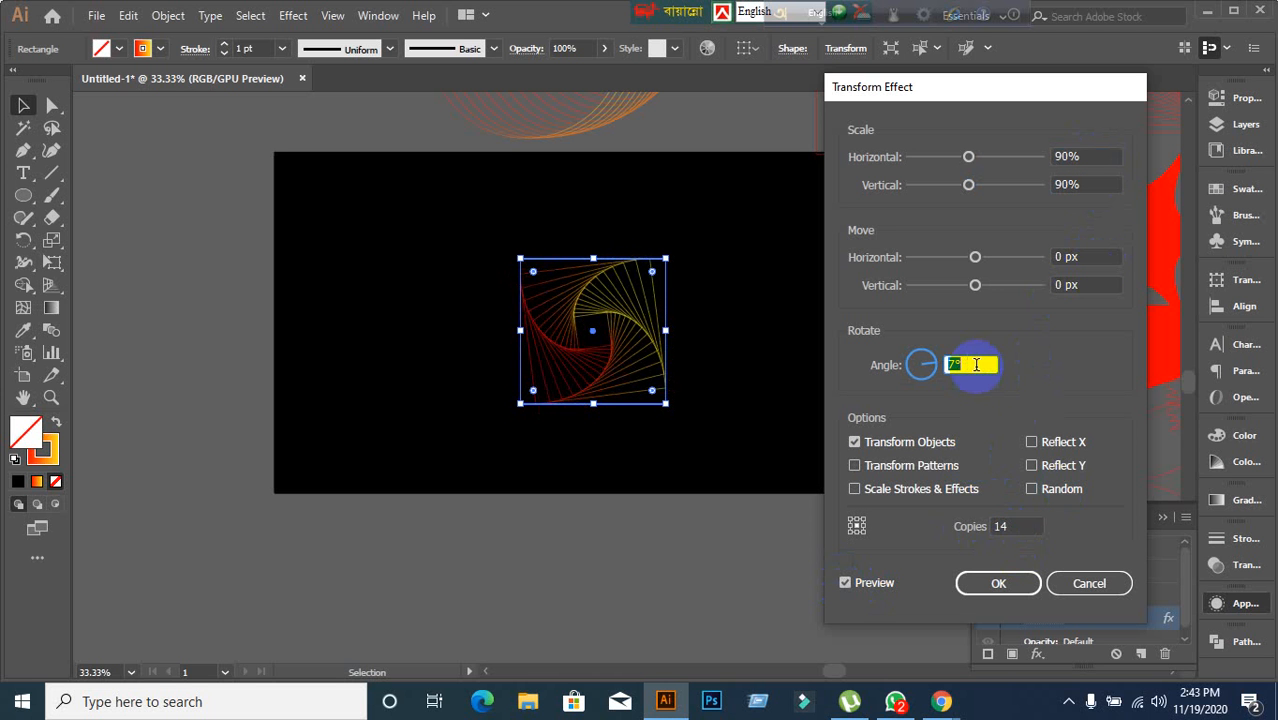
{"action": "scroll", "coordinate": [975, 364], "scroll_direction": "up", "scroll_amount": 11}
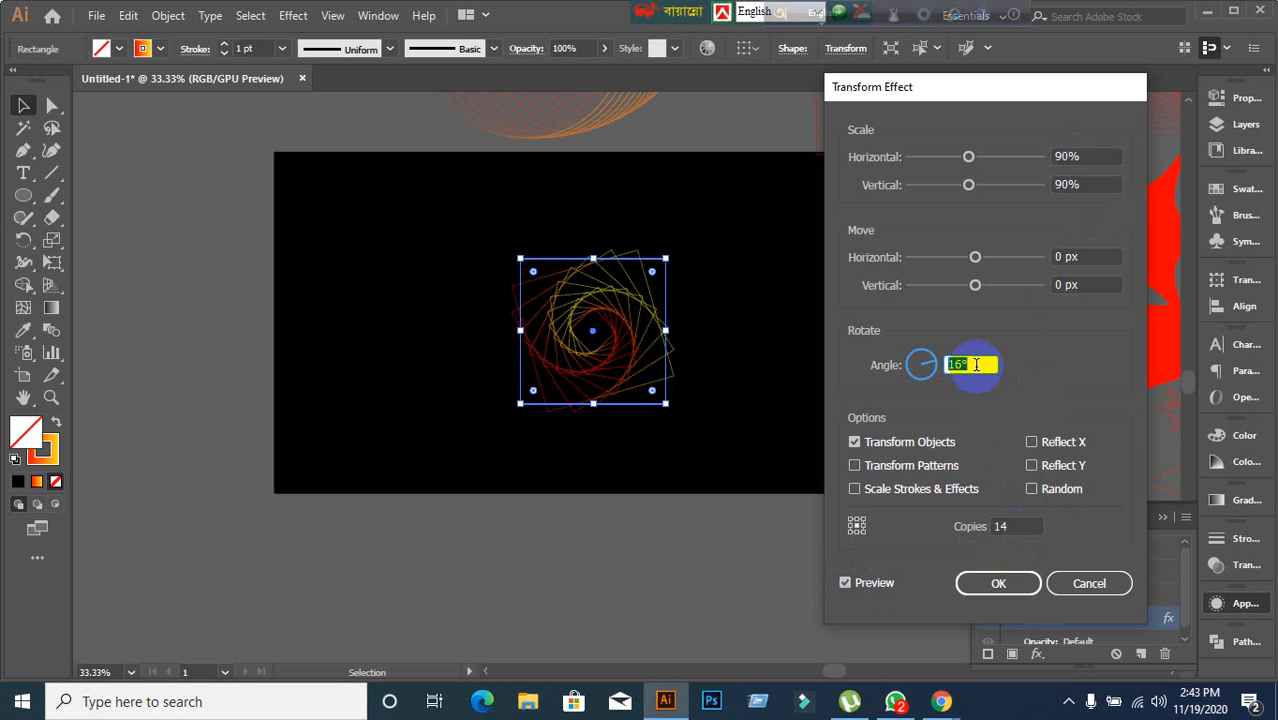
{"action": "left_click", "coordinate": [1030, 586]}
Move the rotated square spiral off the artboard onto the pasteboard at right.
{"action": "left_click_drag", "start_coordinate": [542, 342], "coordinate": [966, 255]}
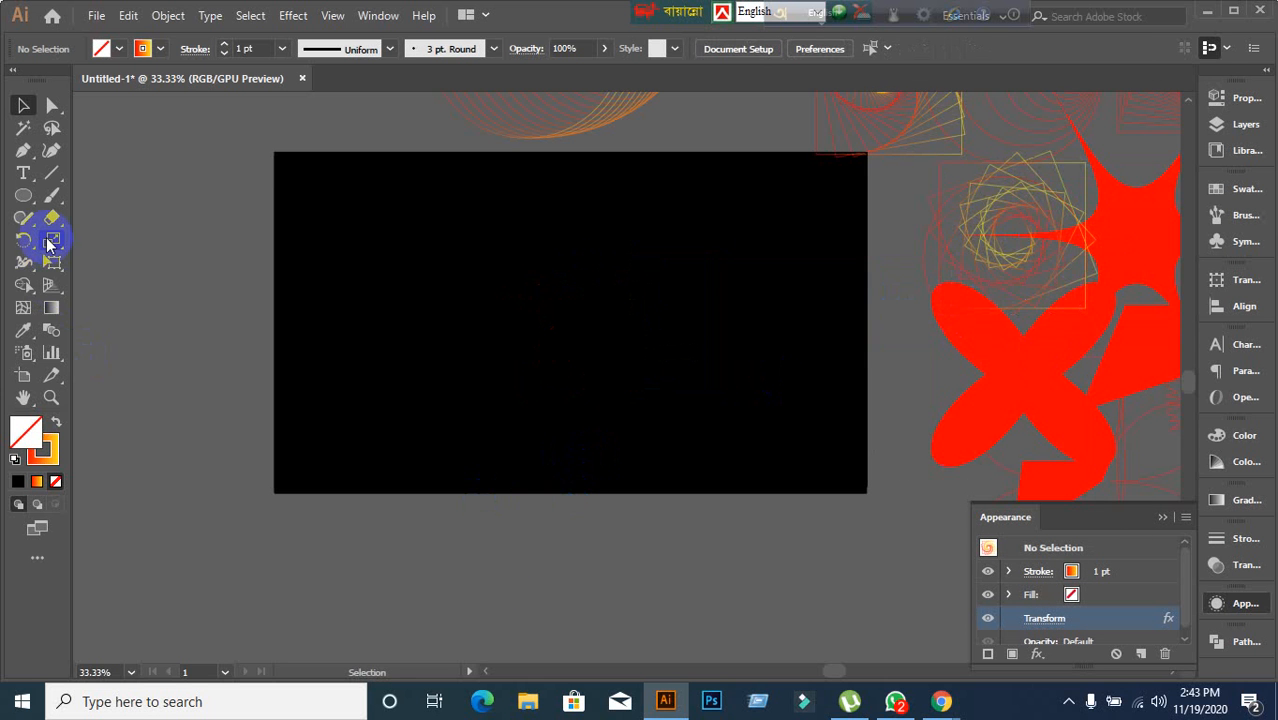
{"action": "mouse_move", "coordinate": [28, 210]}
{"action": "left_mouse_down"}
{"action": "mouse_move", "coordinate": [23, 200]}
{"action": "mouse_move", "coordinate": [63, 285]}
{"action": "mouse_move", "coordinate": [71, 260]}
{"action": "left_mouse_up"}
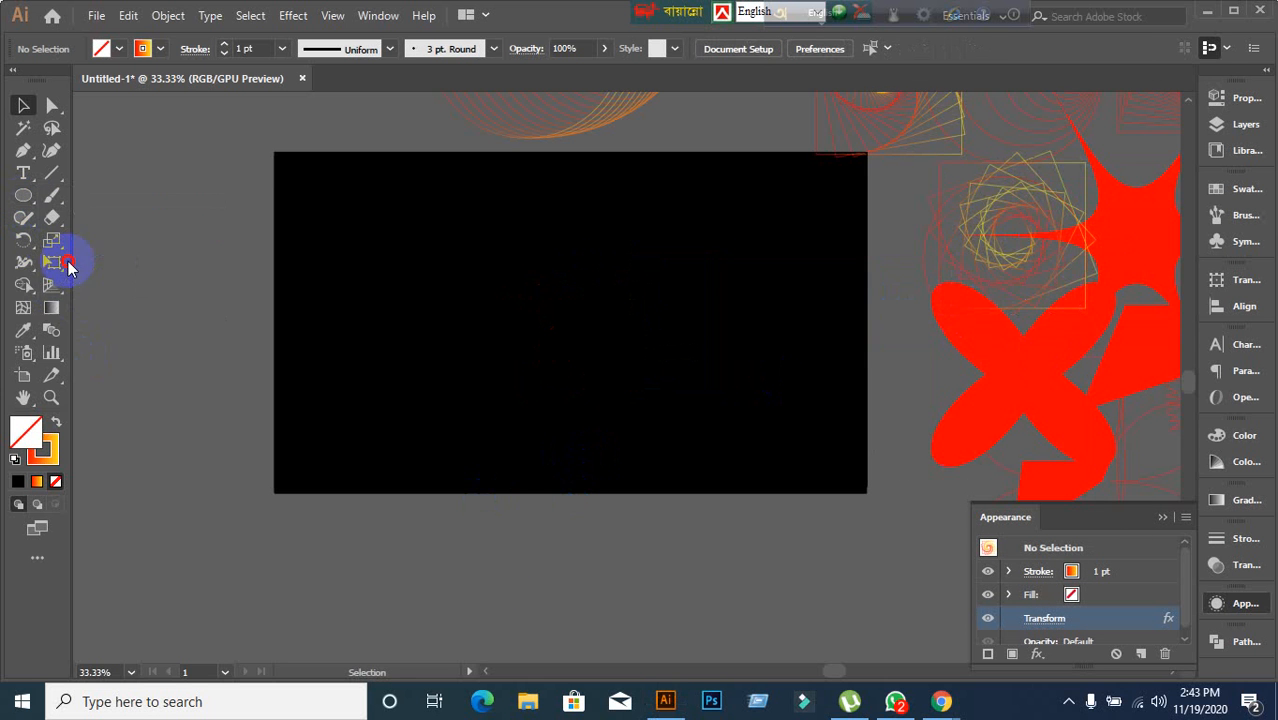
{"action": "mouse_move", "coordinate": [641, 306]}
{"action": "left_mouse_down"}
{"action": "mouse_move", "coordinate": [598, 294]}
{"action": "mouse_move", "coordinate": [274, 371]}
{"action": "left_mouse_up"}
Draw a large rectangle on the pasteboard below the artboard, trying a black fill before setting fill to none.
{"action": "left_click", "coordinate": [23, 105]}
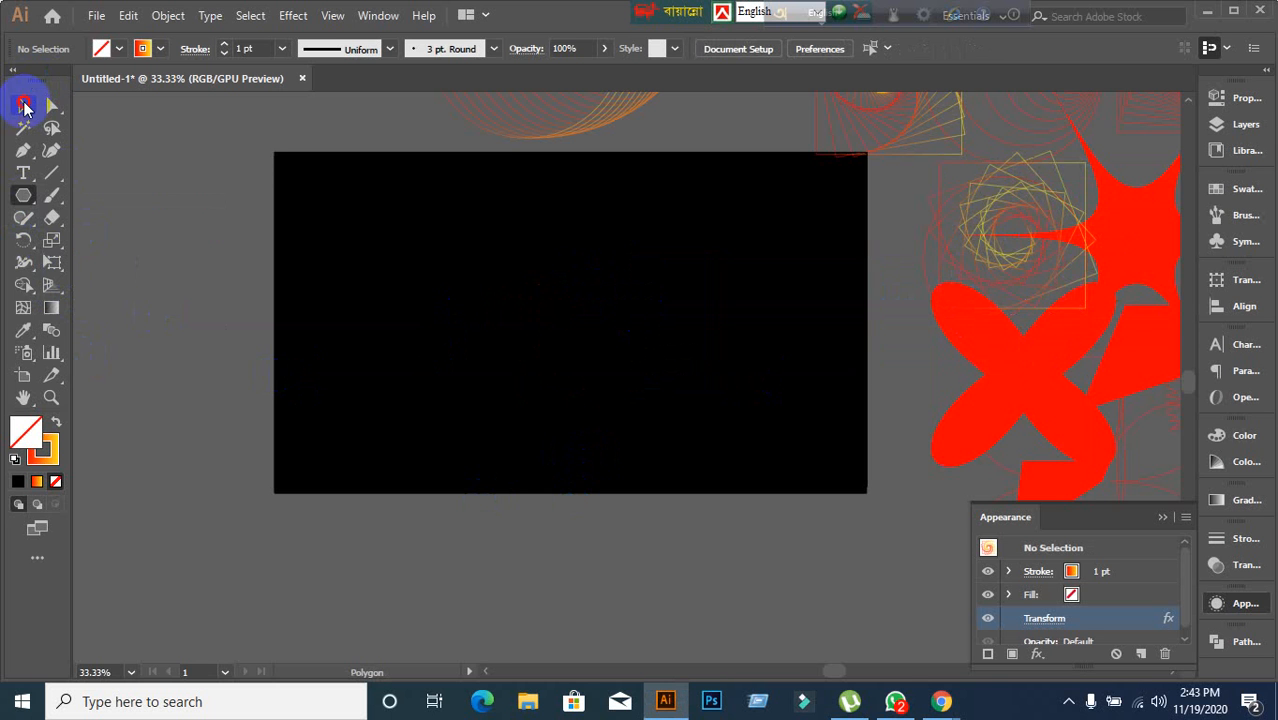
{"action": "left_click", "coordinate": [165, 215]}
{"action": "left_click_drag", "start_coordinate": [23, 197], "coordinate": [110, 194]}
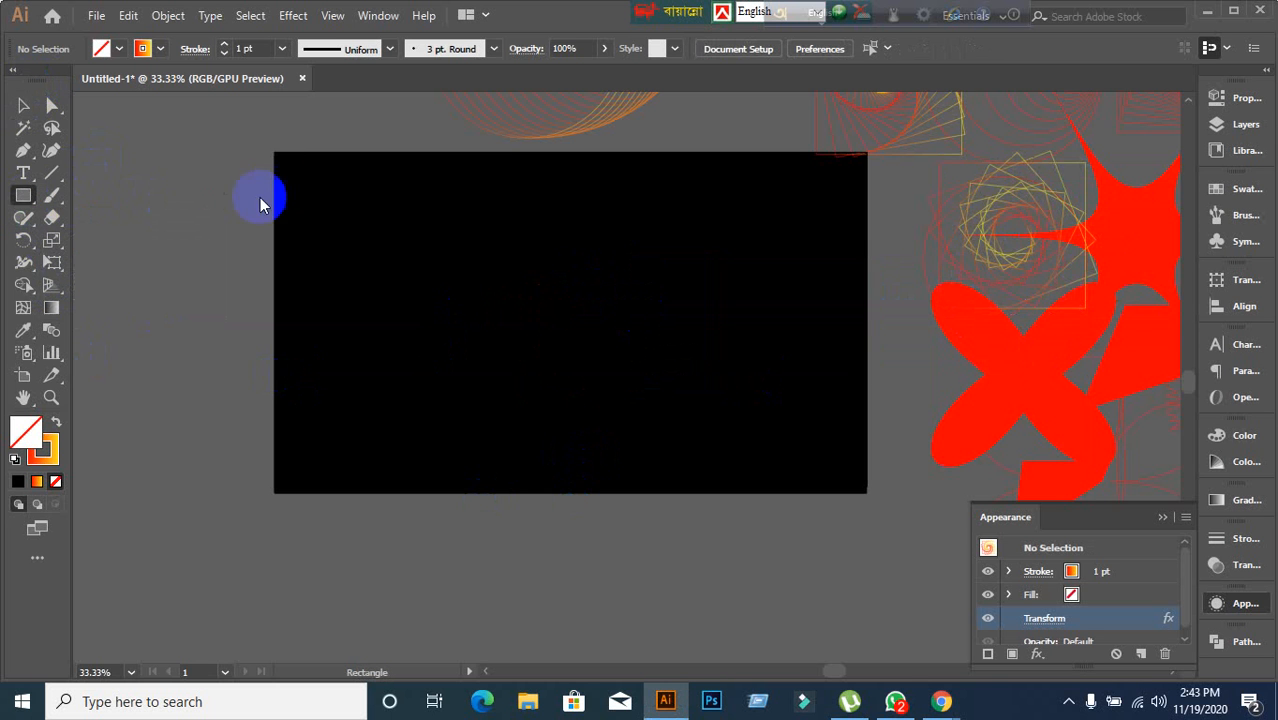
{"action": "left_click_drag", "start_coordinate": [274, 152], "coordinate": [868, 494]}
{"action": "left_click", "coordinate": [768, 577], "text": "ctrl"}
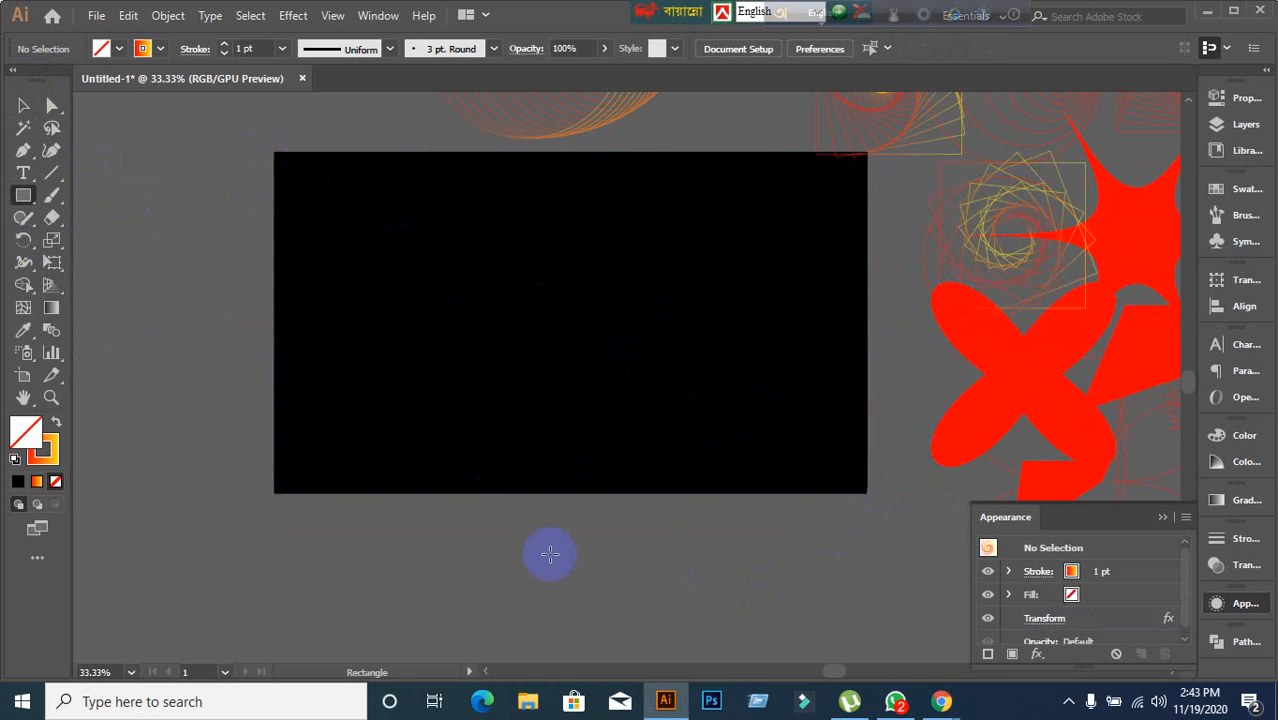
{"action": "left_click_drag", "start_coordinate": [438, 525], "coordinate": [649, 298]}
{"action": "left_click_drag", "start_coordinate": [167, 350], "coordinate": [821, 629]}
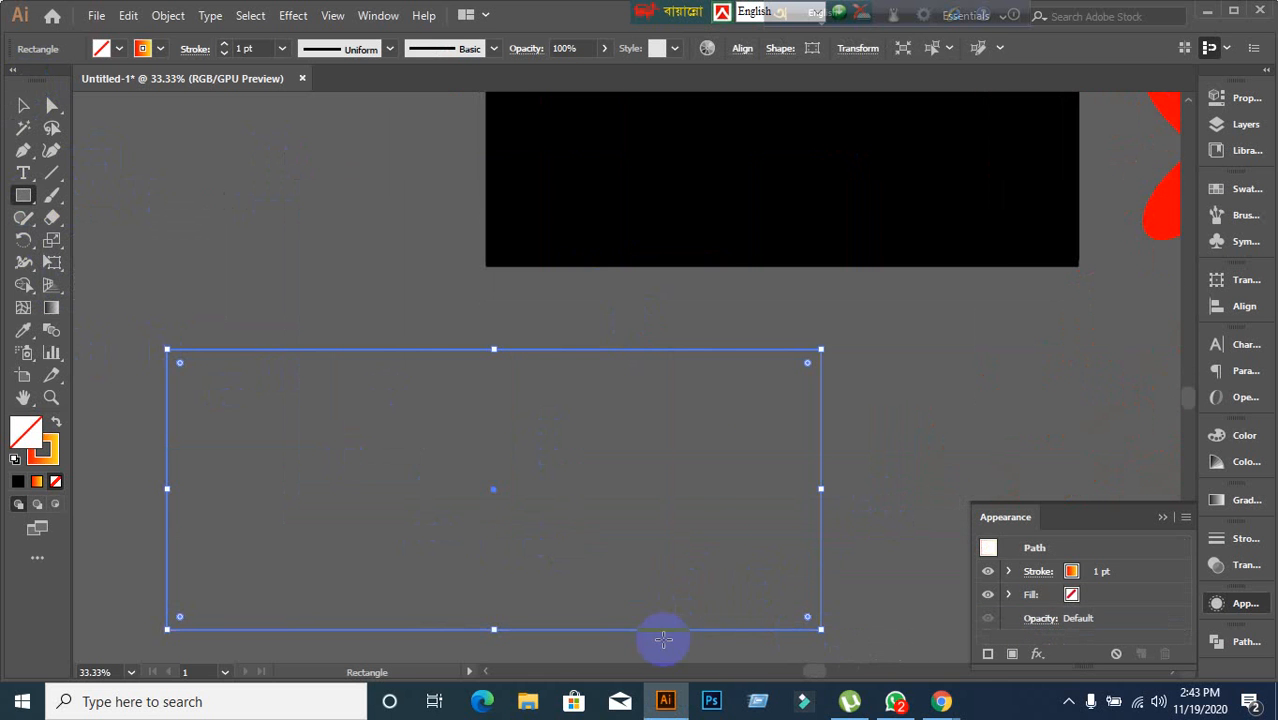
{"action": "left_click", "coordinate": [24, 482]}
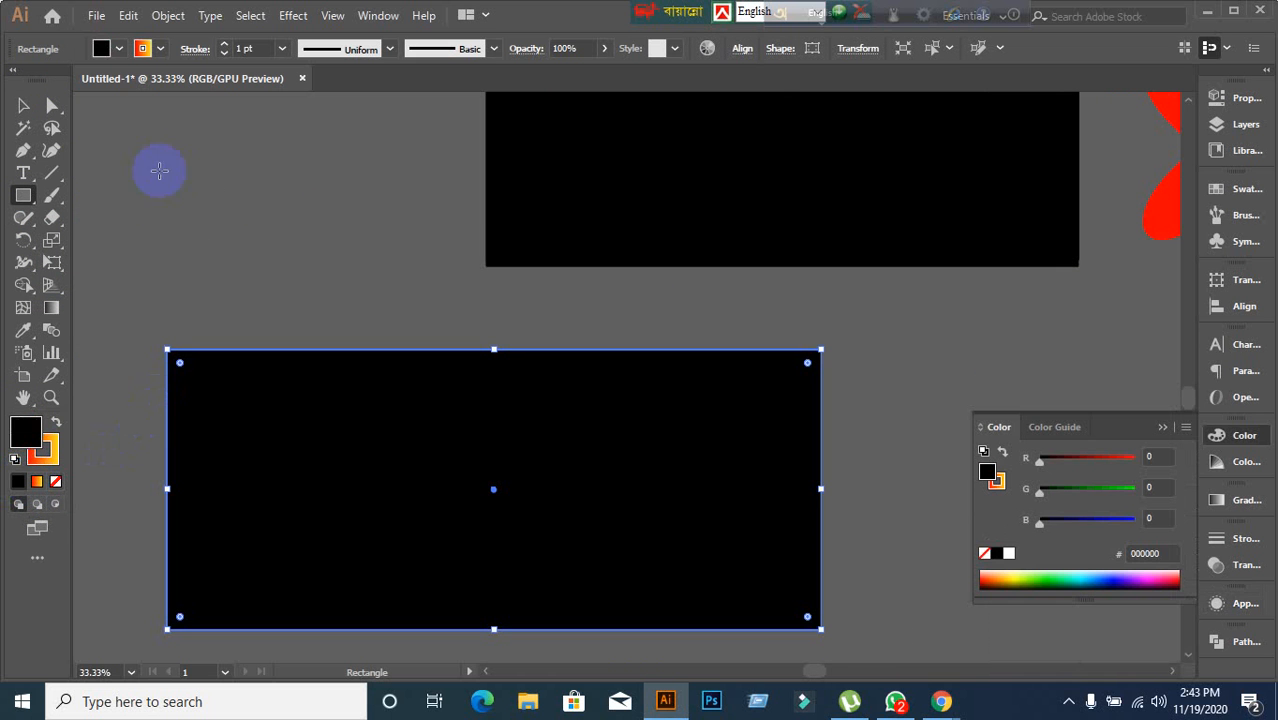
{"action": "key", "text": "slash"}
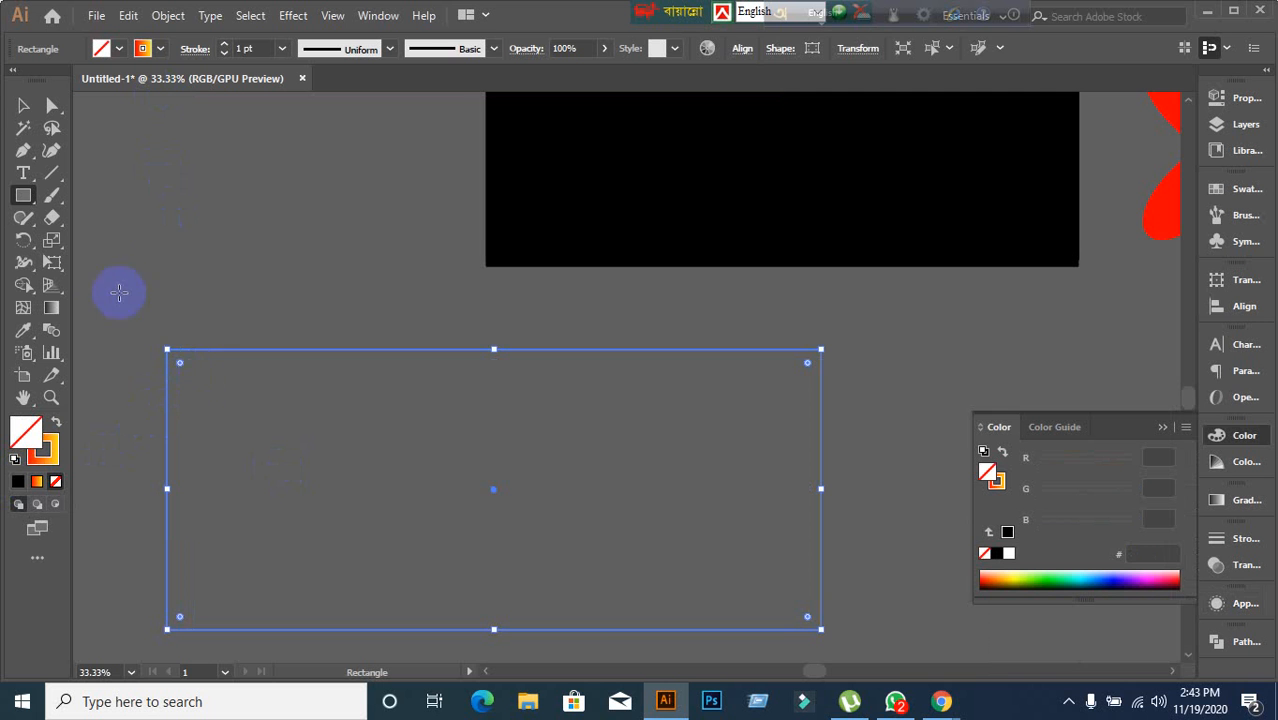
{"action": "left_click", "coordinate": [17, 106]}
{"action": "left_click", "coordinate": [399, 324]}
{"action": "left_click", "coordinate": [370, 459]}
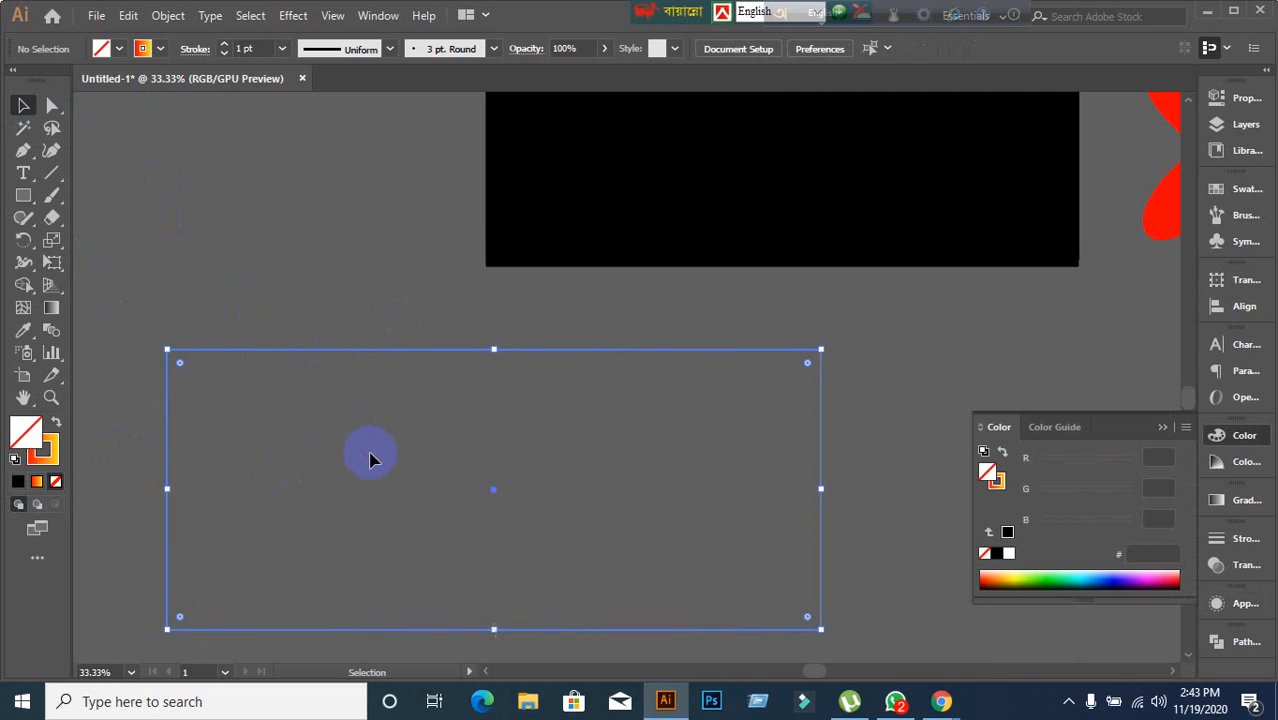
{"action": "left_click", "coordinate": [380, 485]}
{"action": "scroll", "coordinate": [380, 484], "scroll_direction": "up", "scroll_amount": 8}
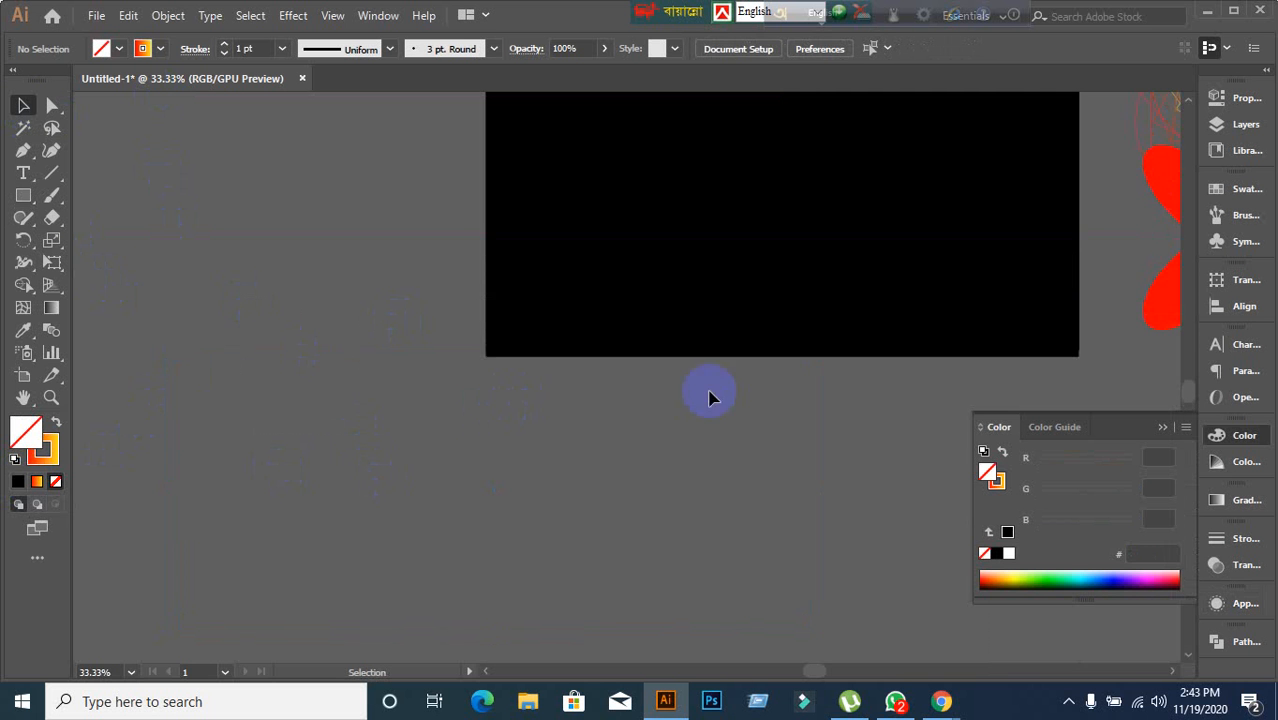
{"action": "left_click_drag", "start_coordinate": [779, 414], "coordinate": [565, 511]}
{"action": "left_click", "coordinate": [633, 361]}
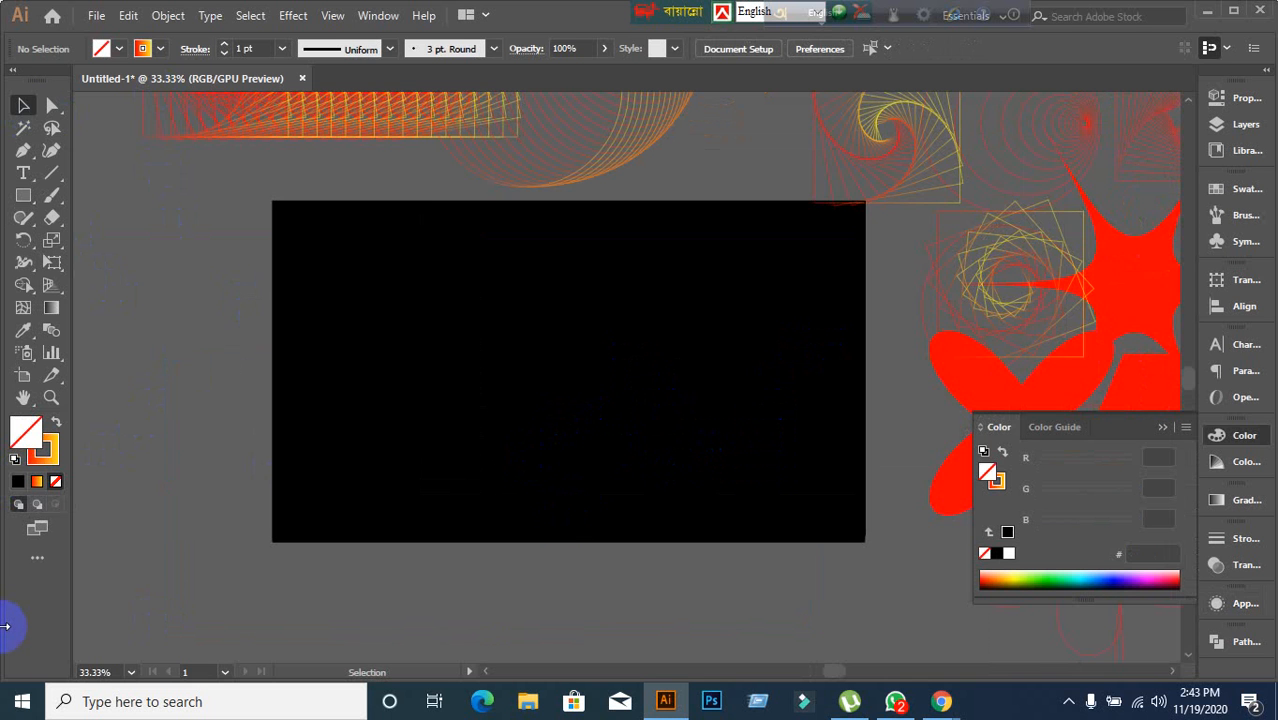
Unlock all objects, test-move the black background rectangle and undo it, then lock the background again.
{"action": "key", "text": "ctrl+alt+2"}
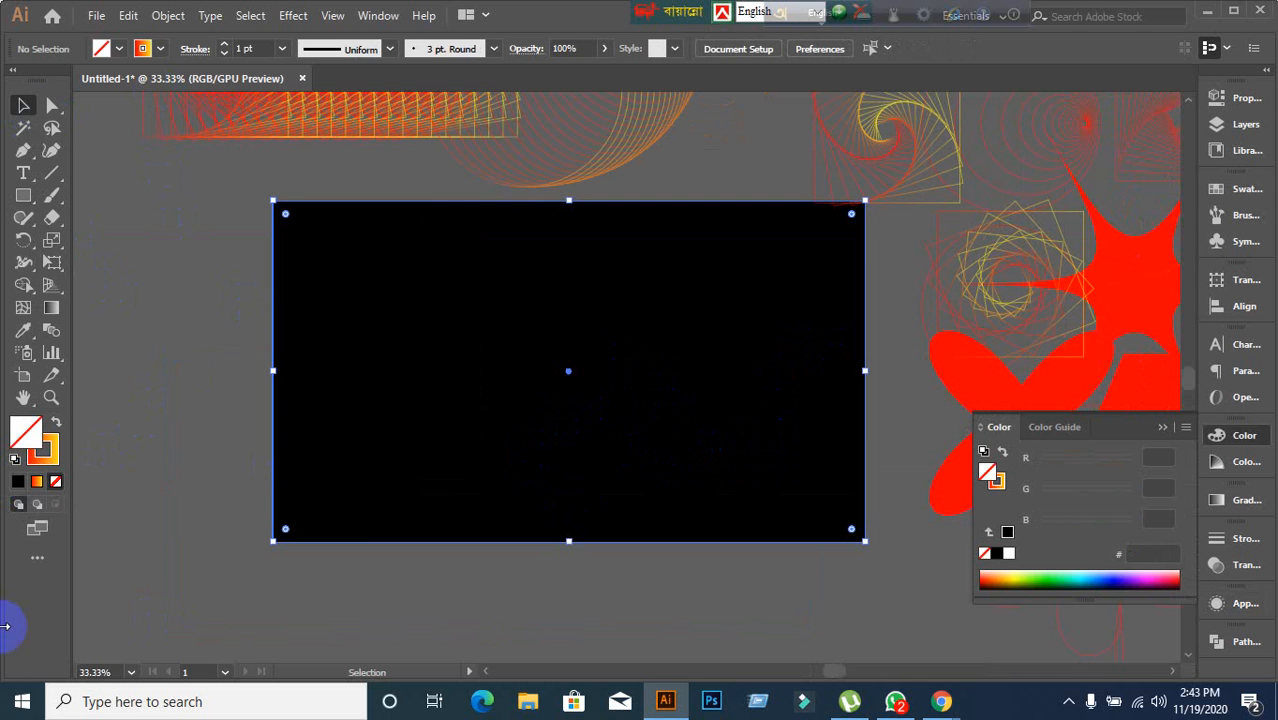
{"action": "left_click_drag", "start_coordinate": [423, 378], "coordinate": [853, 516]}
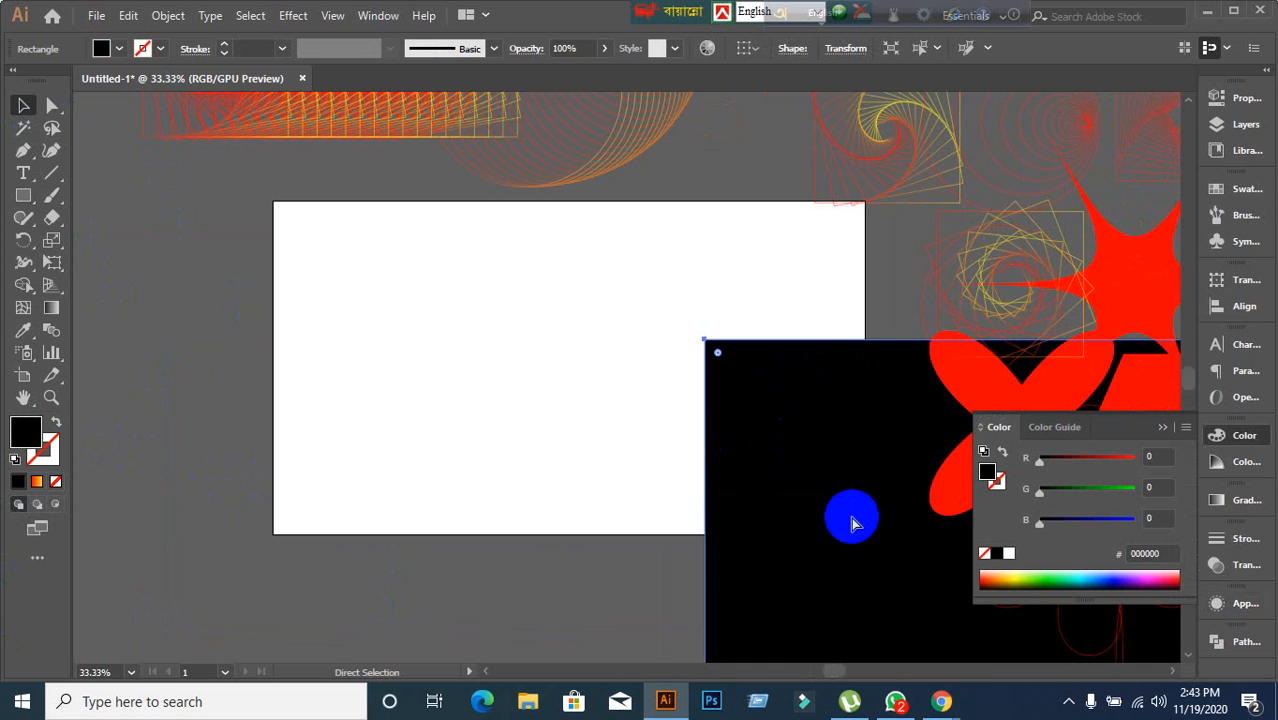
{"action": "key", "text": "ctrl+z"}
{"action": "left_click", "coordinate": [730, 555]}
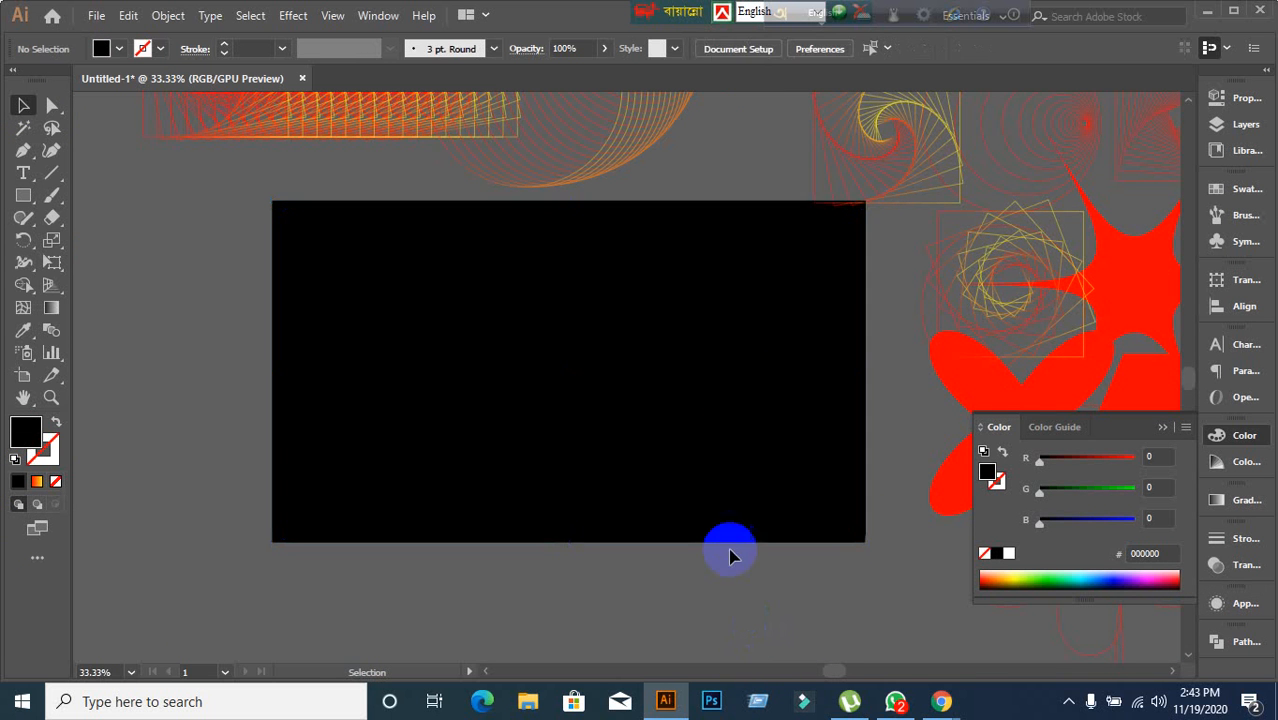
{"action": "left_click", "coordinate": [684, 455]}
{"action": "key", "text": "ctrl+2"}
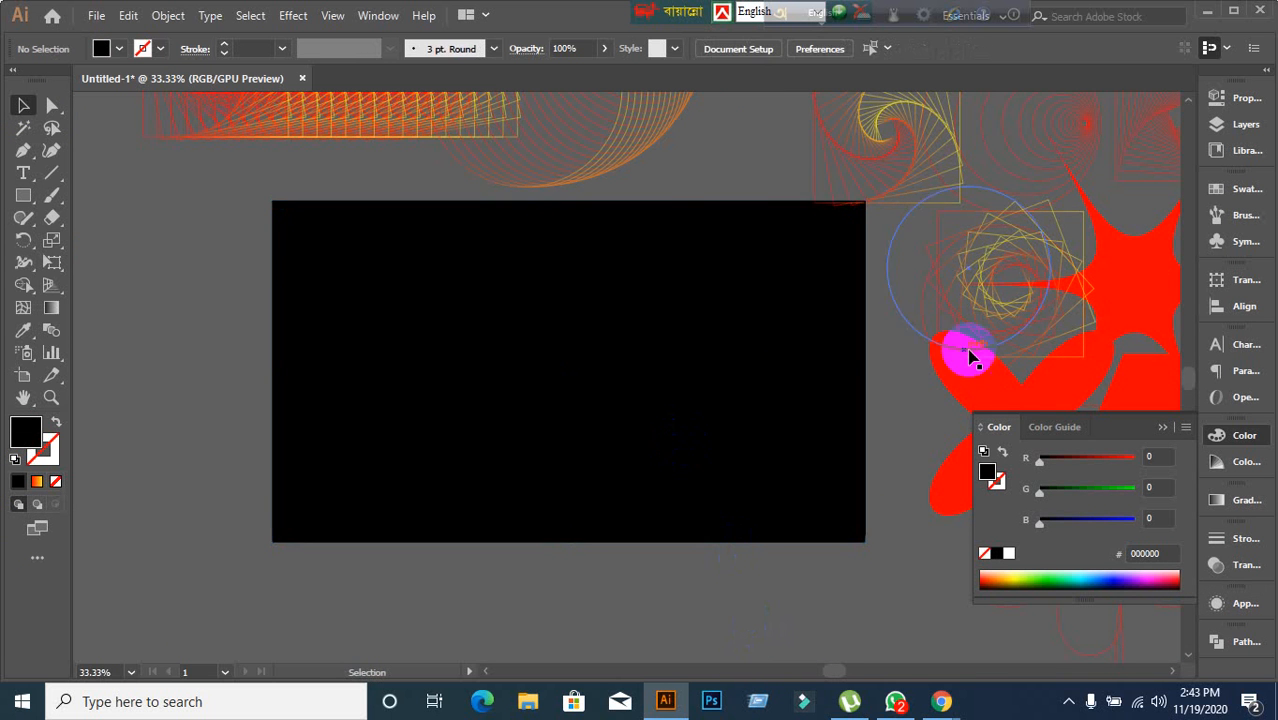
Draw a hexagon on the black artboard with the Polygon tool and move it toward the centre.
{"action": "scroll", "coordinate": [970, 355], "scroll_direction": "up", "scroll_amount": 1}
{"action": "scroll", "coordinate": [532, 562], "scroll_direction": "up", "scroll_amount": 1}
{"action": "scroll", "coordinate": [532, 562], "scroll_direction": "down", "scroll_amount": 1}
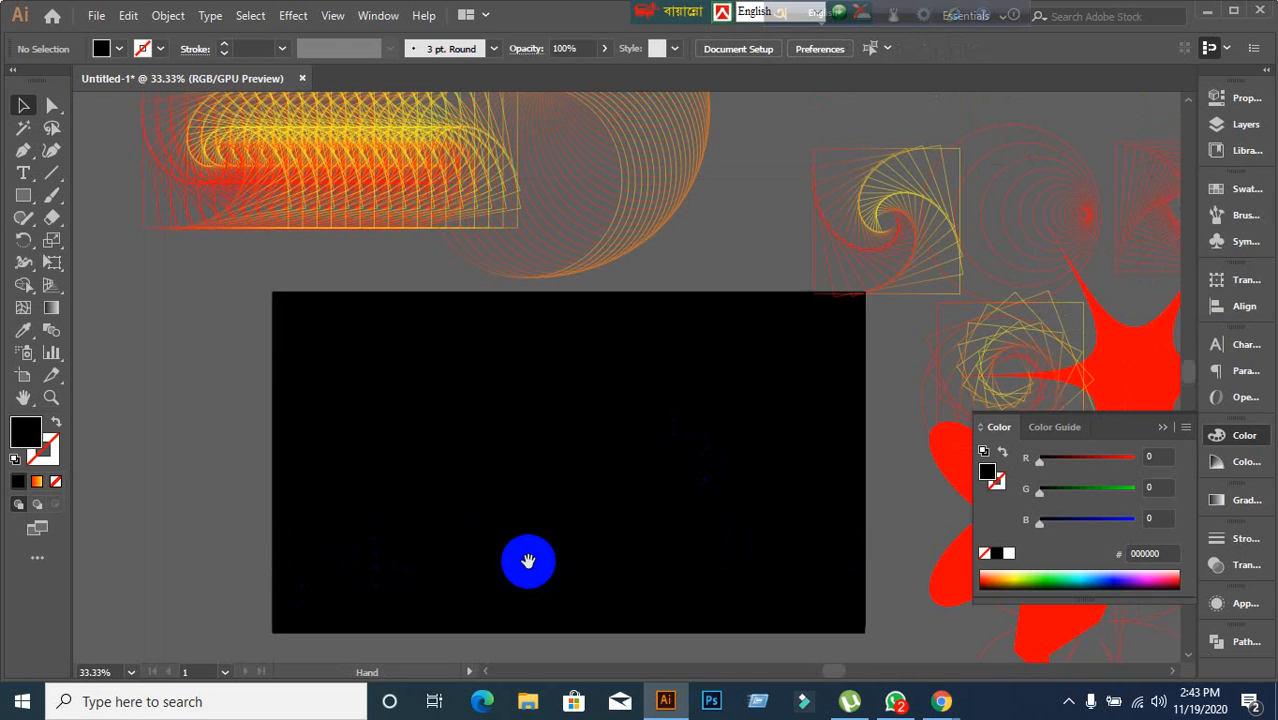
{"action": "left_click_drag", "start_coordinate": [529, 562], "coordinate": [512, 479]}
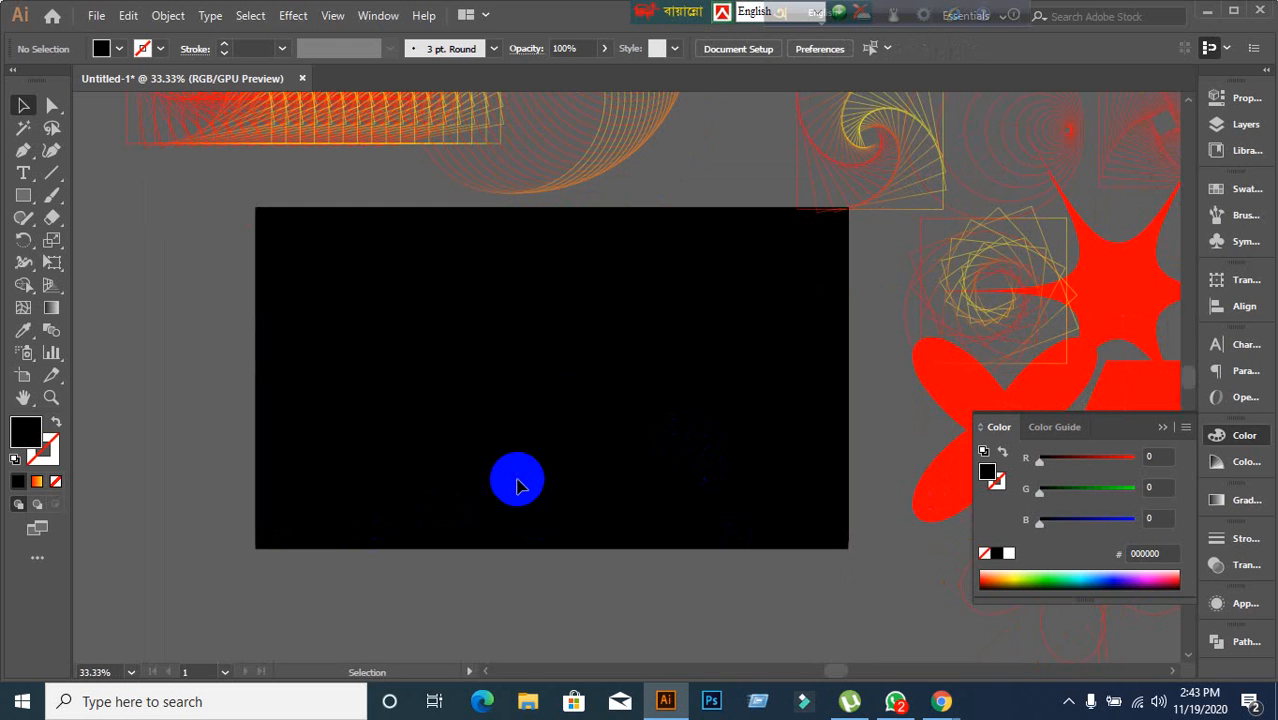
{"action": "left_click", "coordinate": [23, 195]}
{"action": "left_click", "coordinate": [110, 263]}
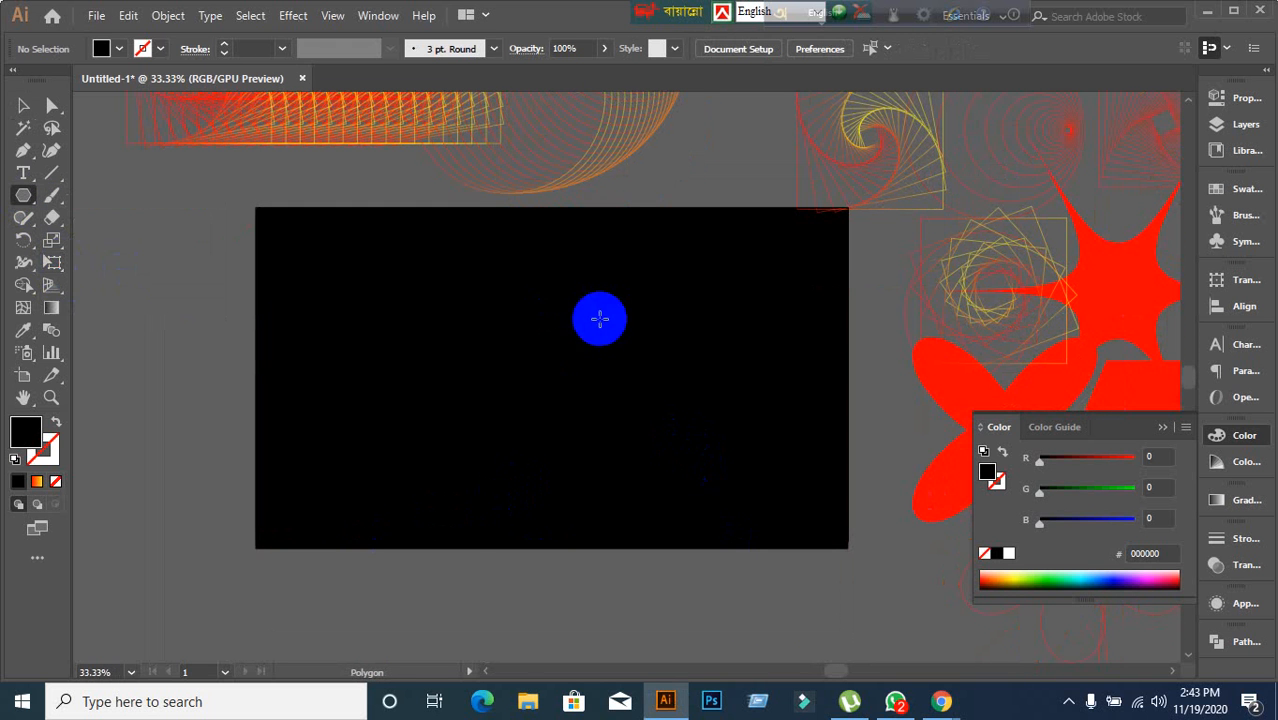
{"action": "scroll", "coordinate": [469, 333], "scroll_direction": "up", "scroll_amount": 1}
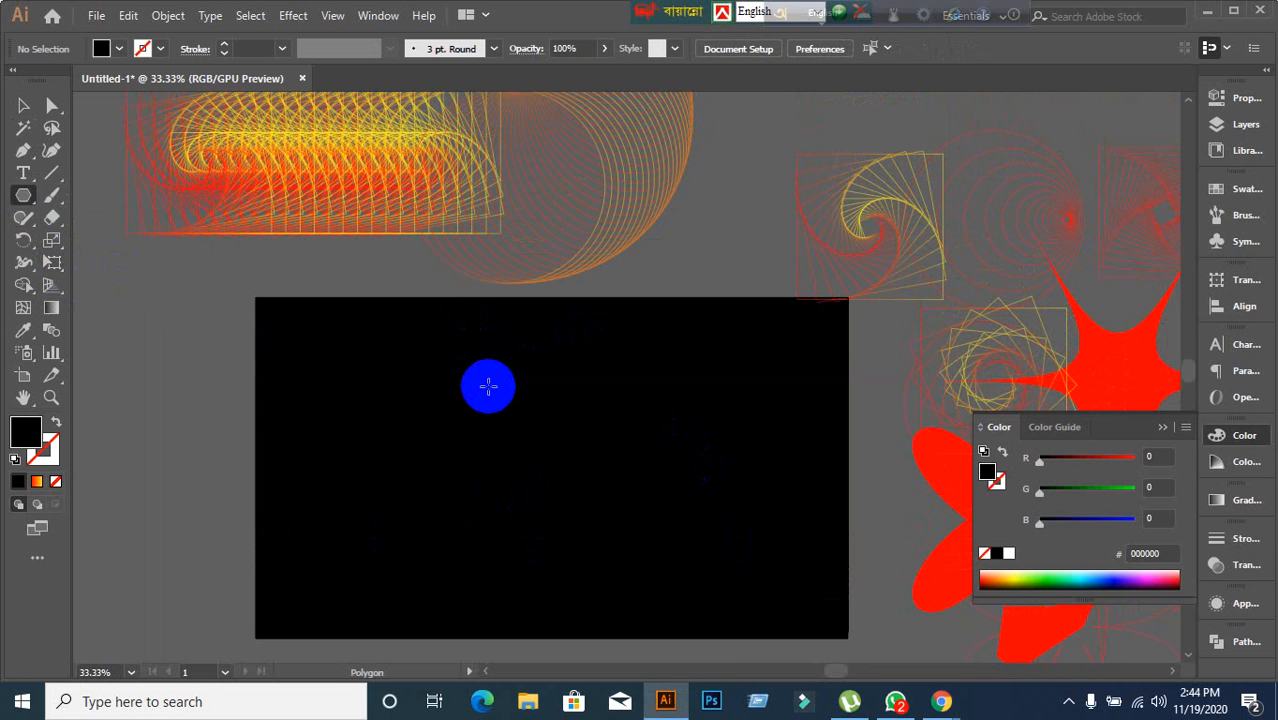
{"action": "left_click_drag", "start_coordinate": [488, 386], "coordinate": [561, 454]}
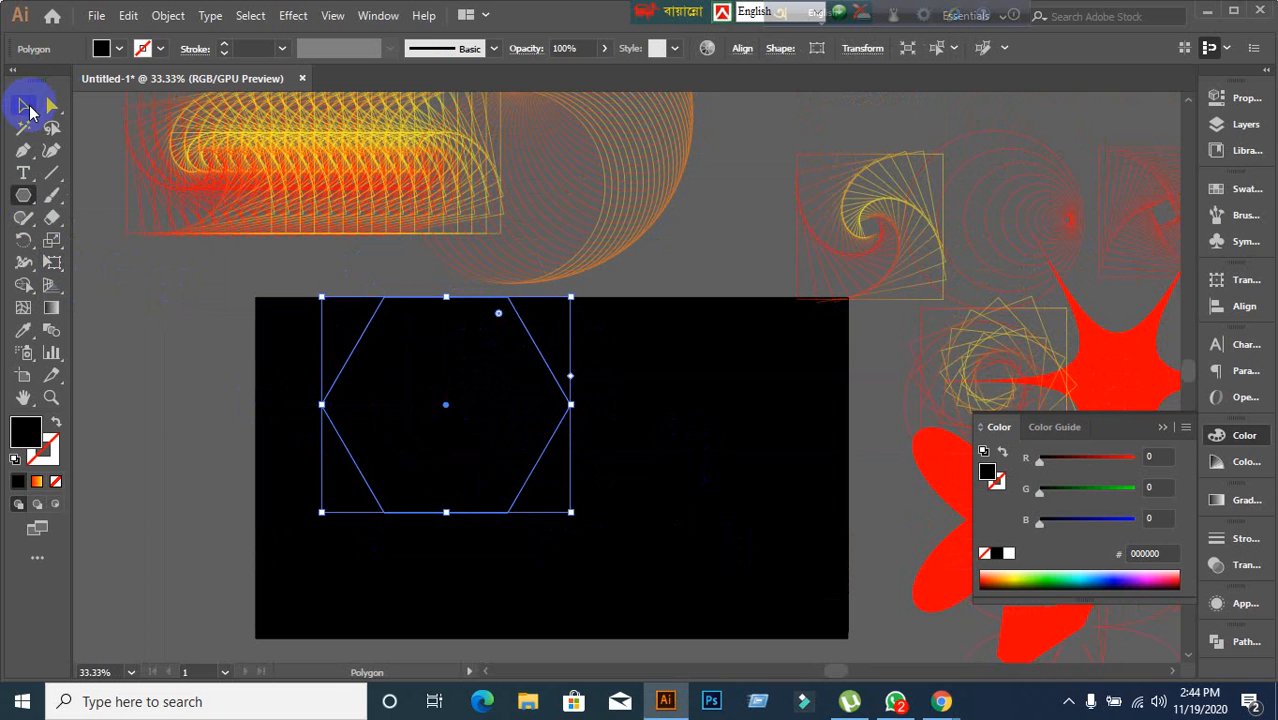
{"action": "left_click", "coordinate": [23, 106]}
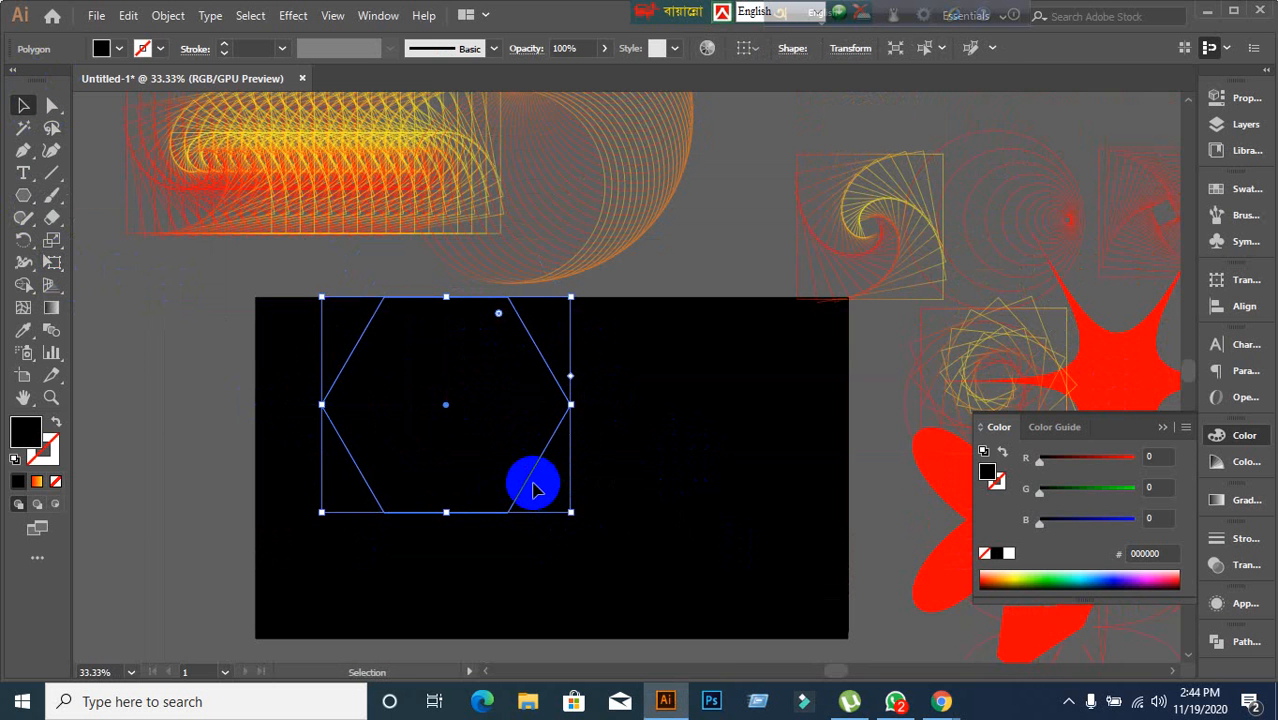
{"action": "left_click_drag", "start_coordinate": [530, 489], "coordinate": [596, 530]}
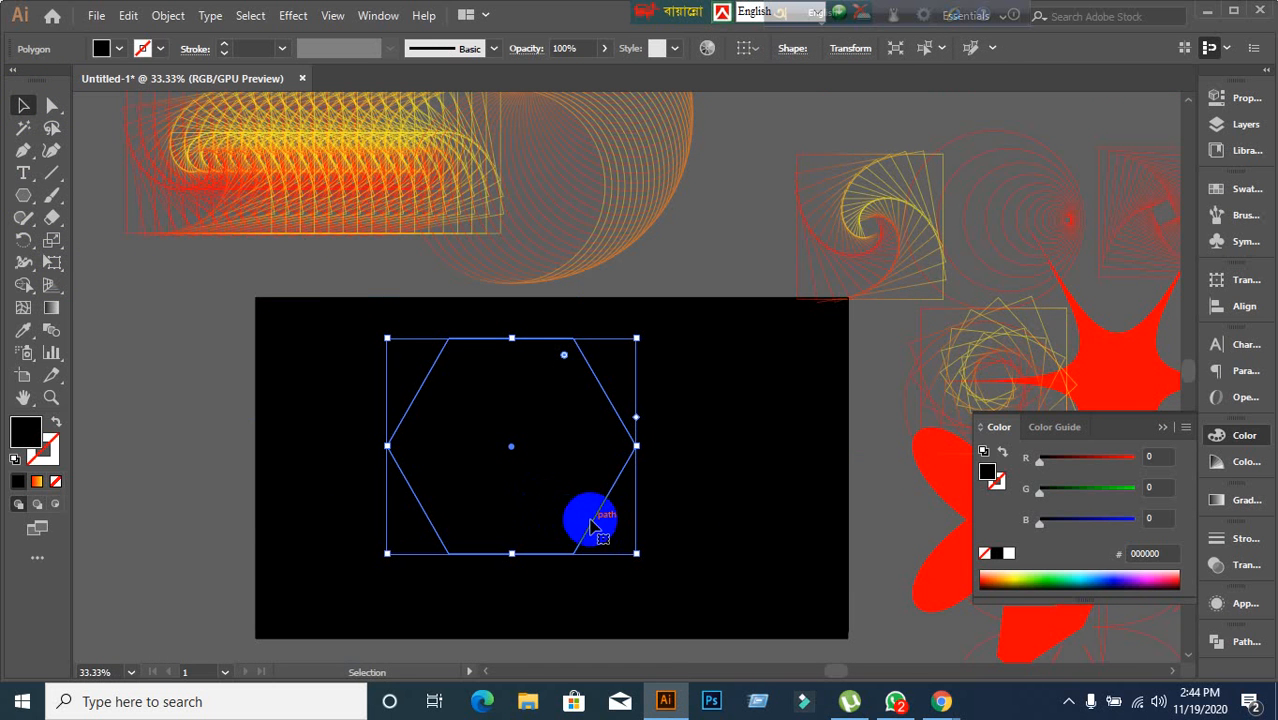
Reposition the hexagon back to the centre of the black artboard.
{"action": "left_click_drag", "start_coordinate": [600, 518], "coordinate": [819, 452]}
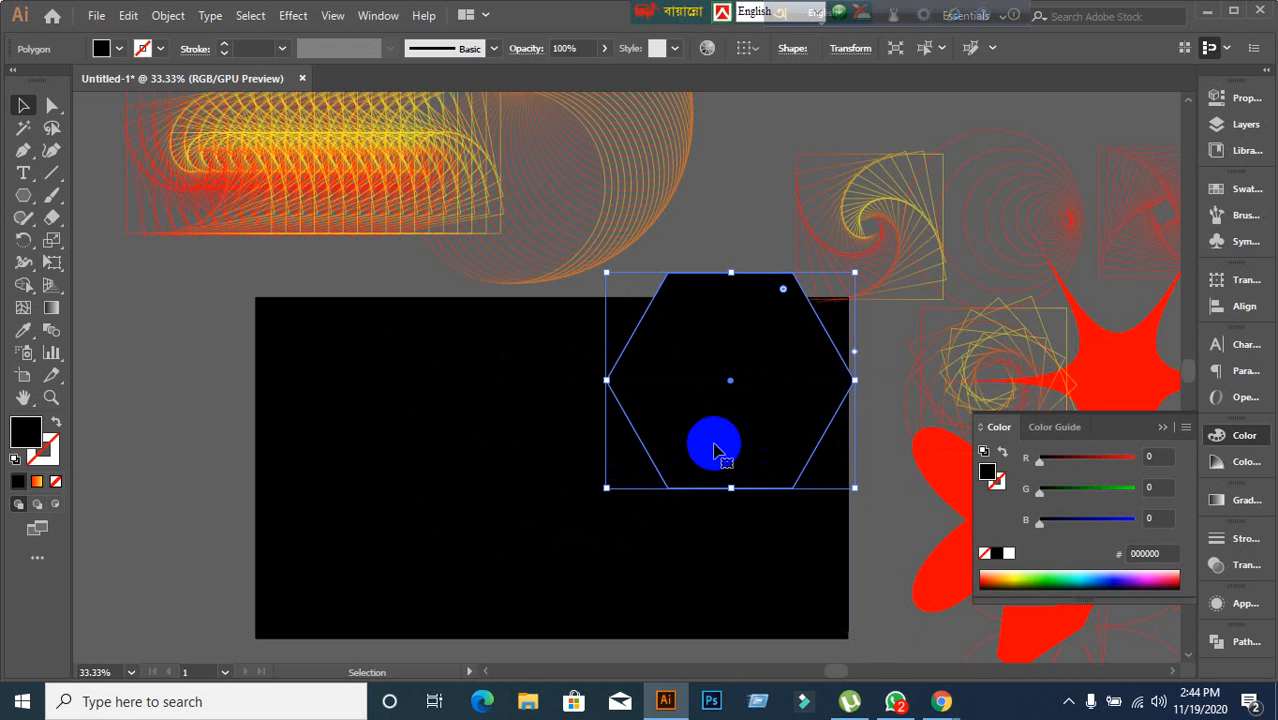
{"action": "left_click_drag", "start_coordinate": [713, 450], "coordinate": [563, 537]}
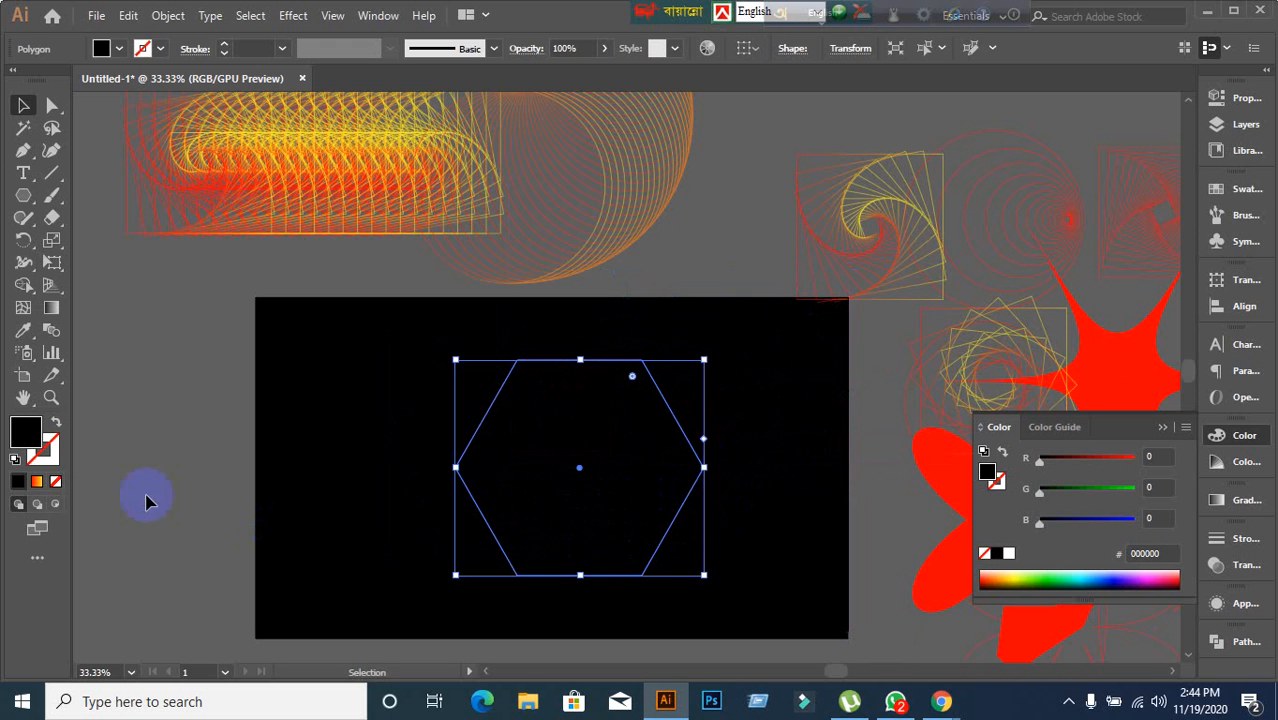
Swap fill and stroke so the hexagon has no fill and a gradient stroke, then reselect it.
{"action": "left_click", "coordinate": [57, 426]}
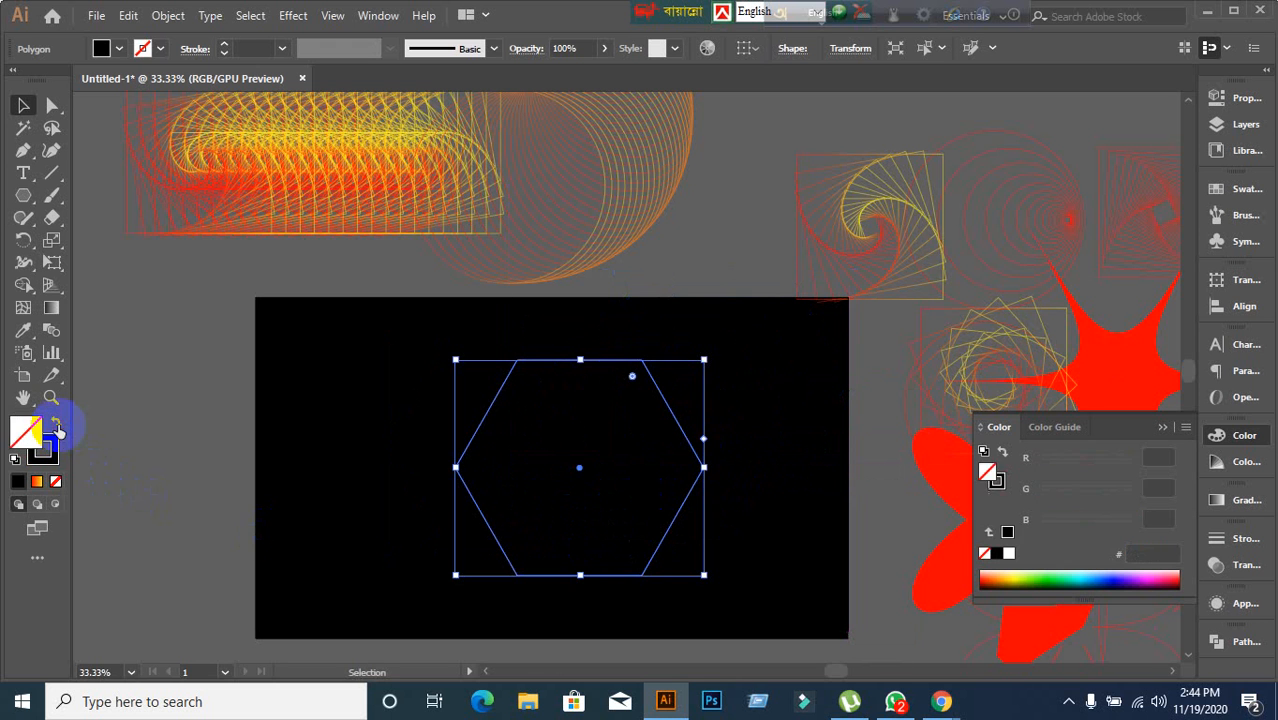
{"action": "left_click", "coordinate": [37, 483]}
{"action": "left_click", "coordinate": [266, 466]}
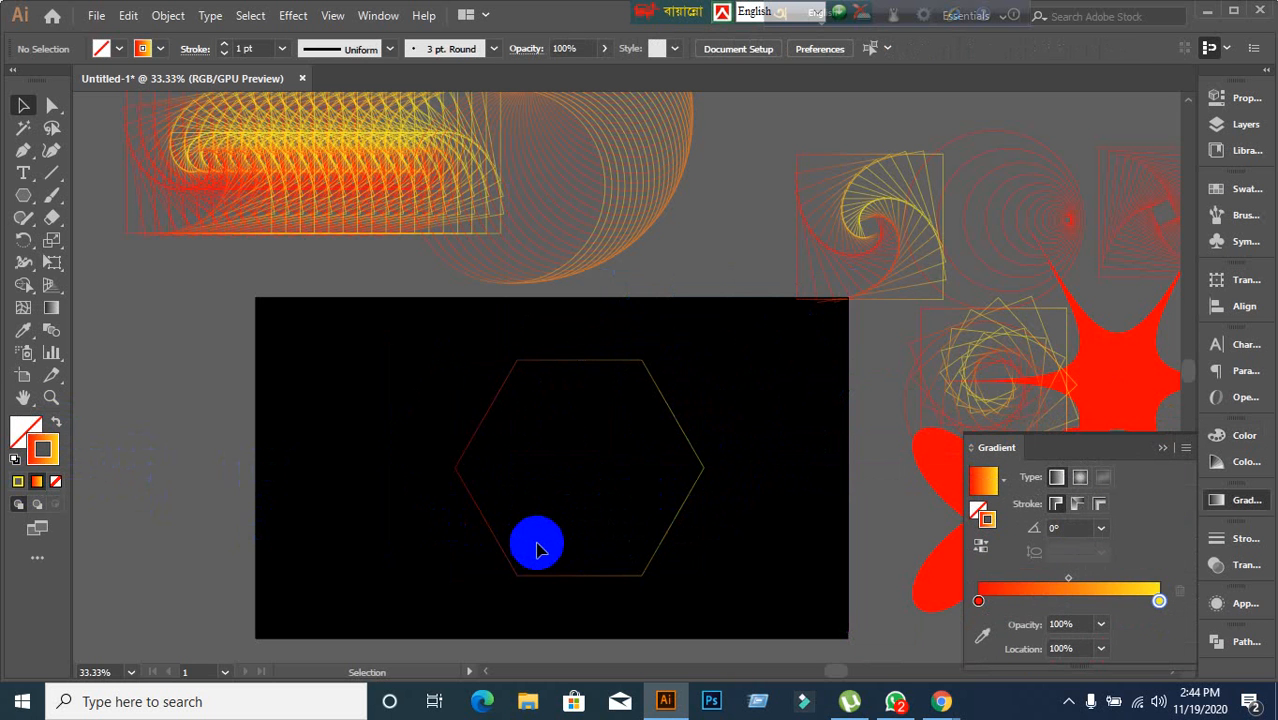
{"action": "left_click", "coordinate": [515, 567]}
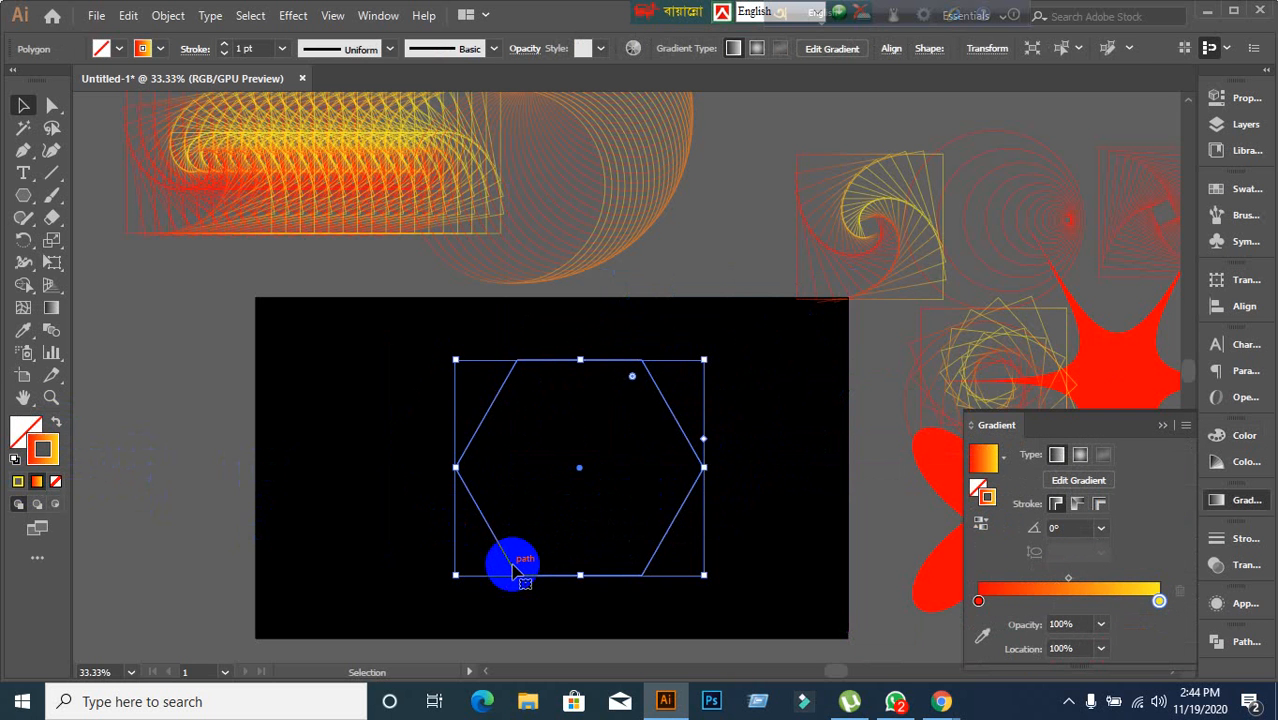
{"action": "left_click_drag", "start_coordinate": [618, 235], "coordinate": [721, 229]}
{"action": "scroll", "coordinate": [759, 417], "scroll_direction": "up", "scroll_amount": 2}
{"action": "scroll", "coordinate": [759, 421], "scroll_direction": "down", "scroll_amount": 2}
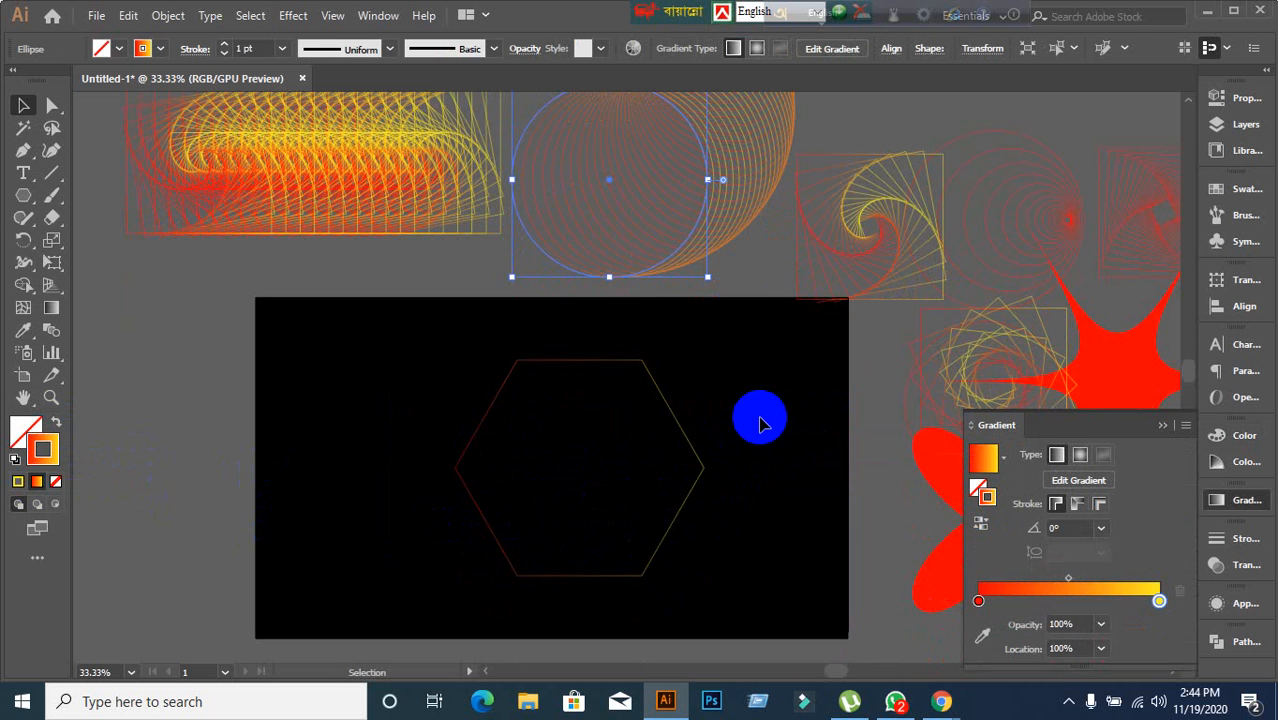
{"action": "left_click", "coordinate": [701, 468]}
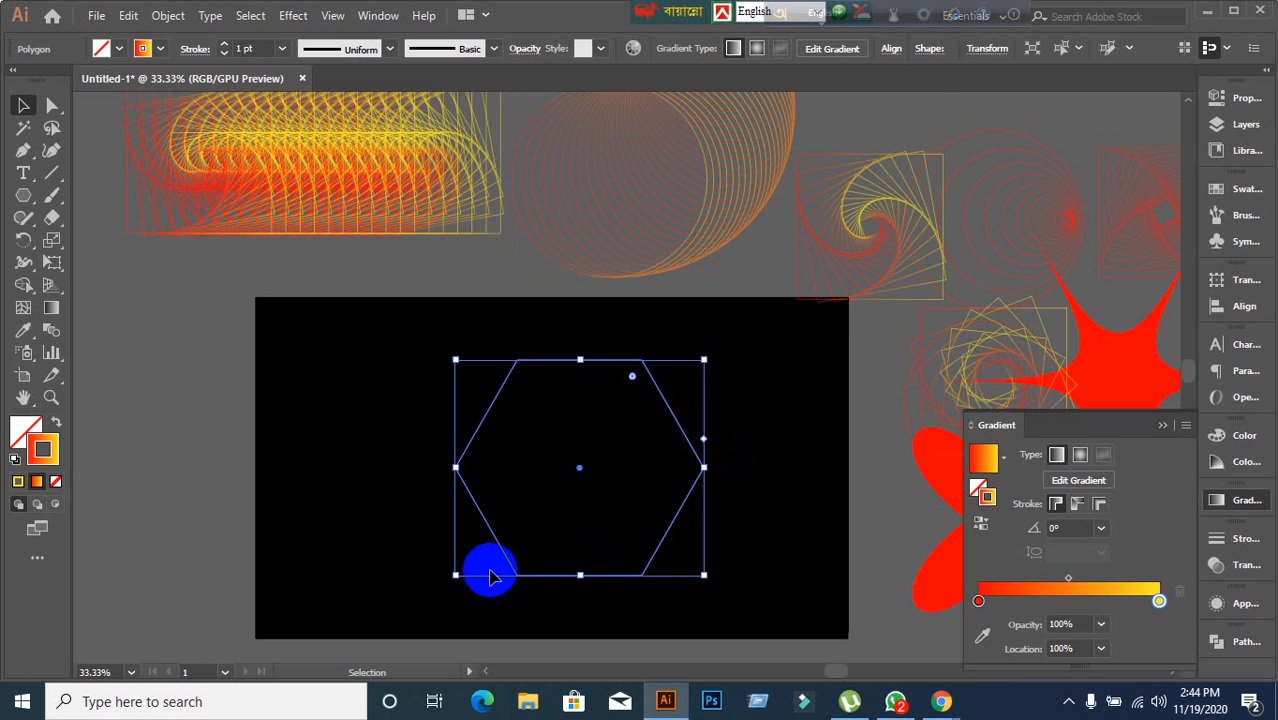
{"action": "scroll", "coordinate": [445, 540], "scroll_direction": "down", "scroll_amount": 2}
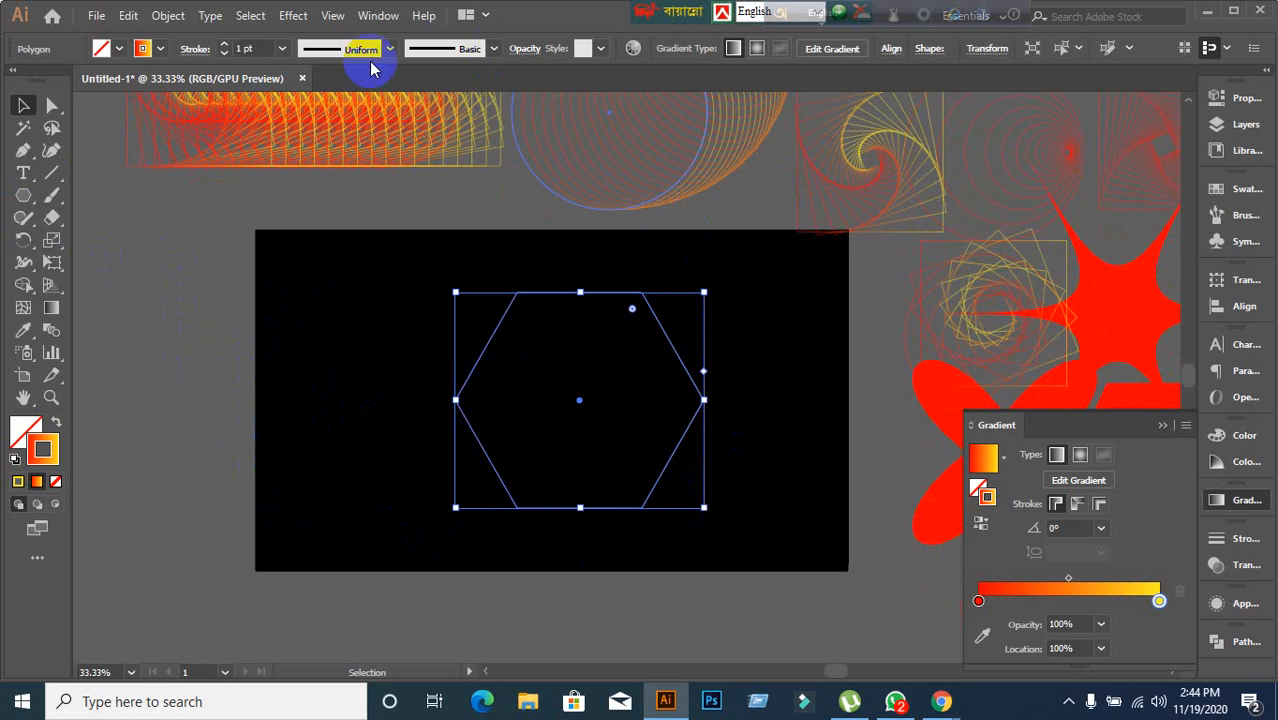
{"action": "left_click", "coordinate": [293, 15]}
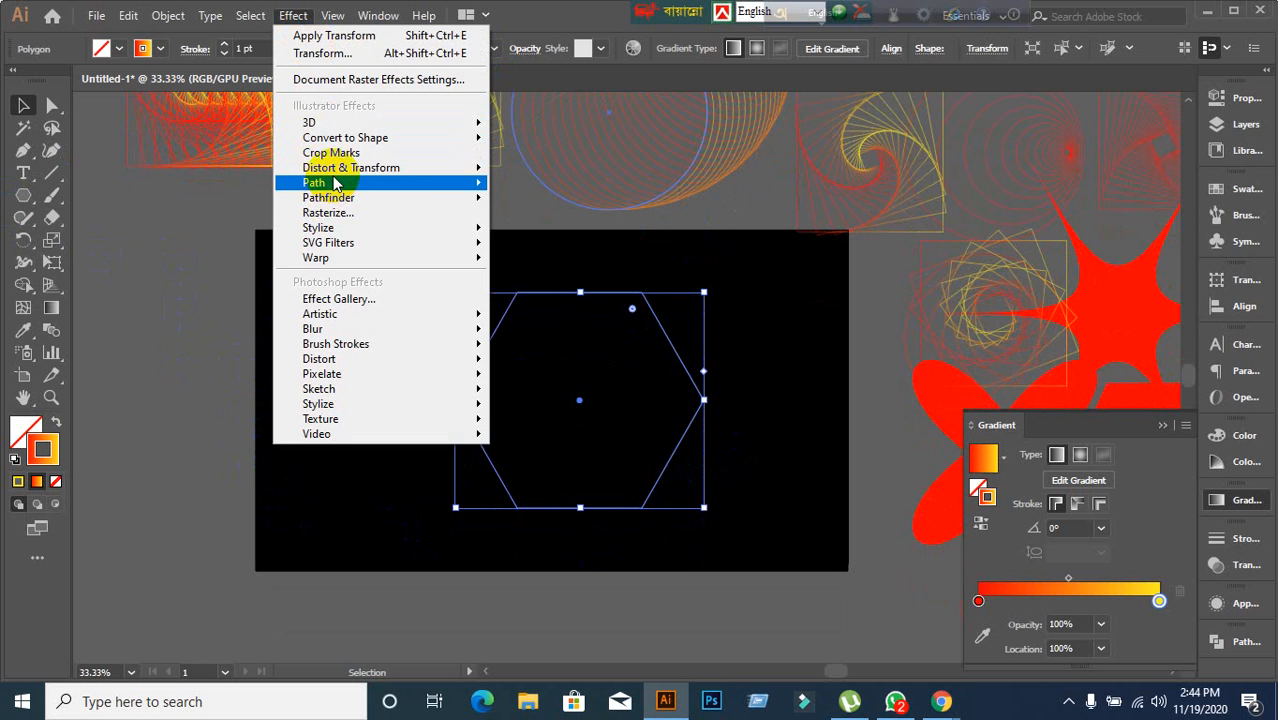
{"action": "mouse_move", "coordinate": [330, 168]}
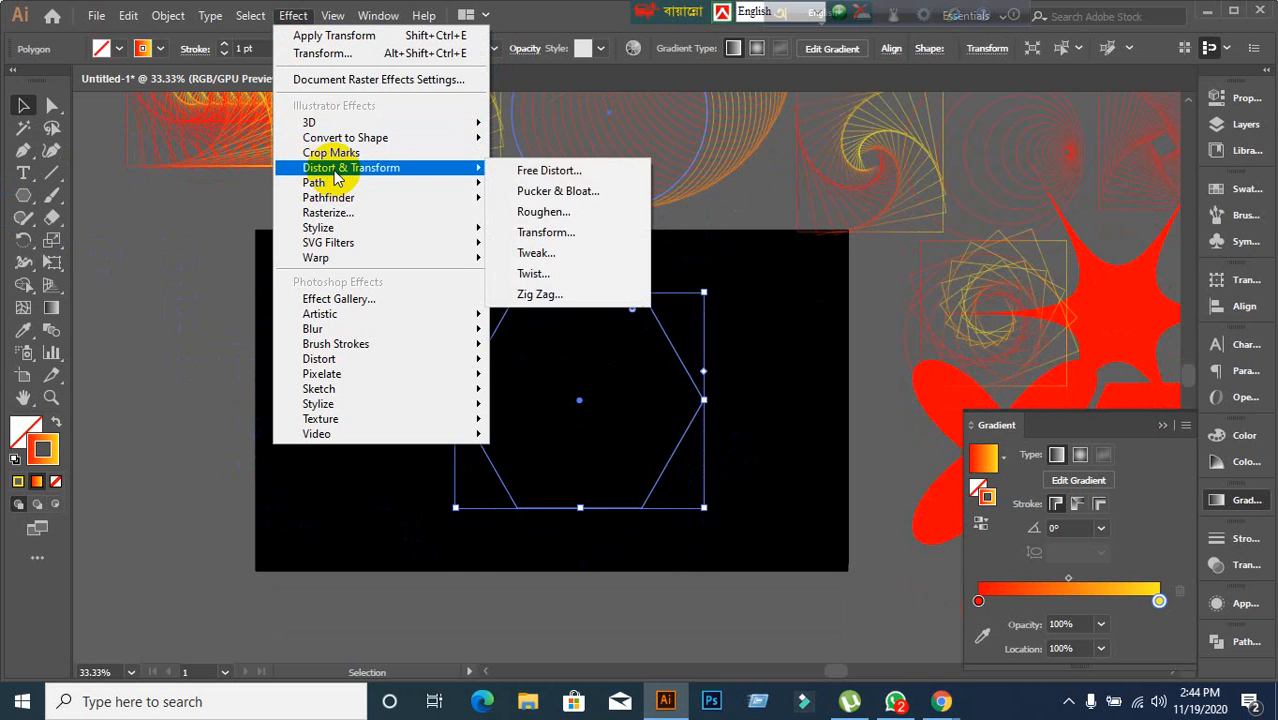
{"action": "left_click", "coordinate": [566, 236]}
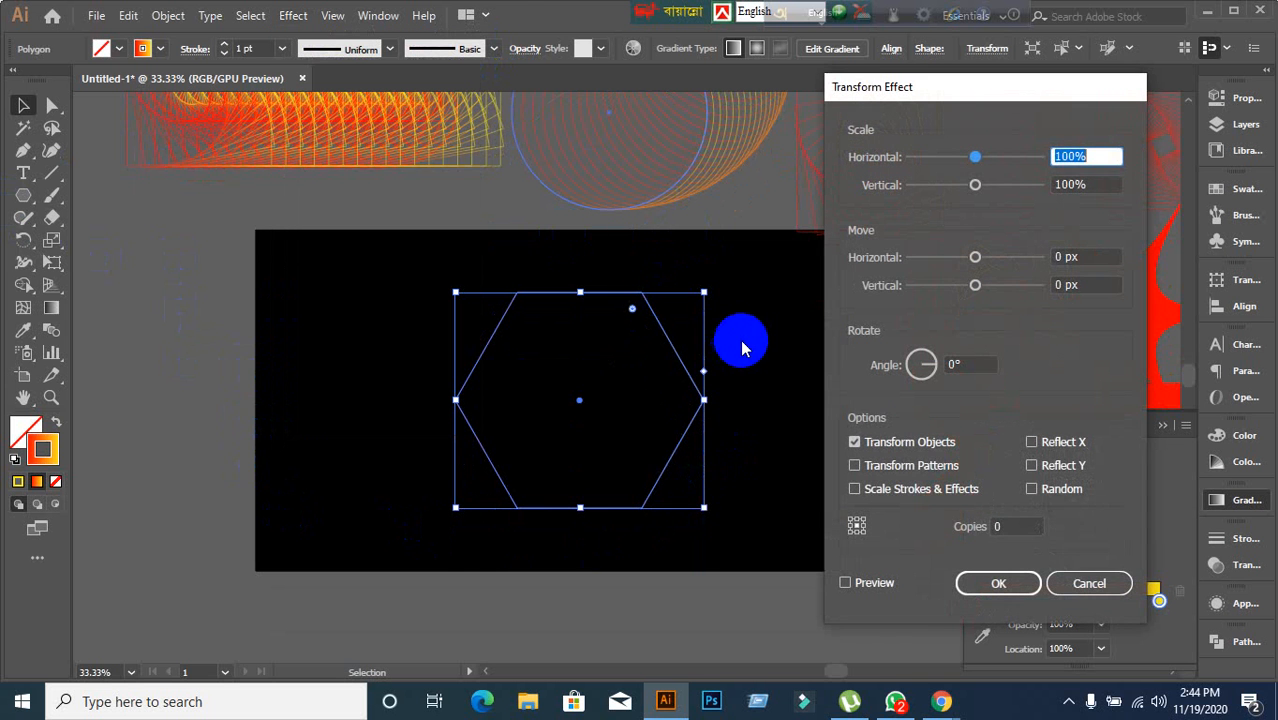
{"action": "left_click", "coordinate": [1098, 588]}
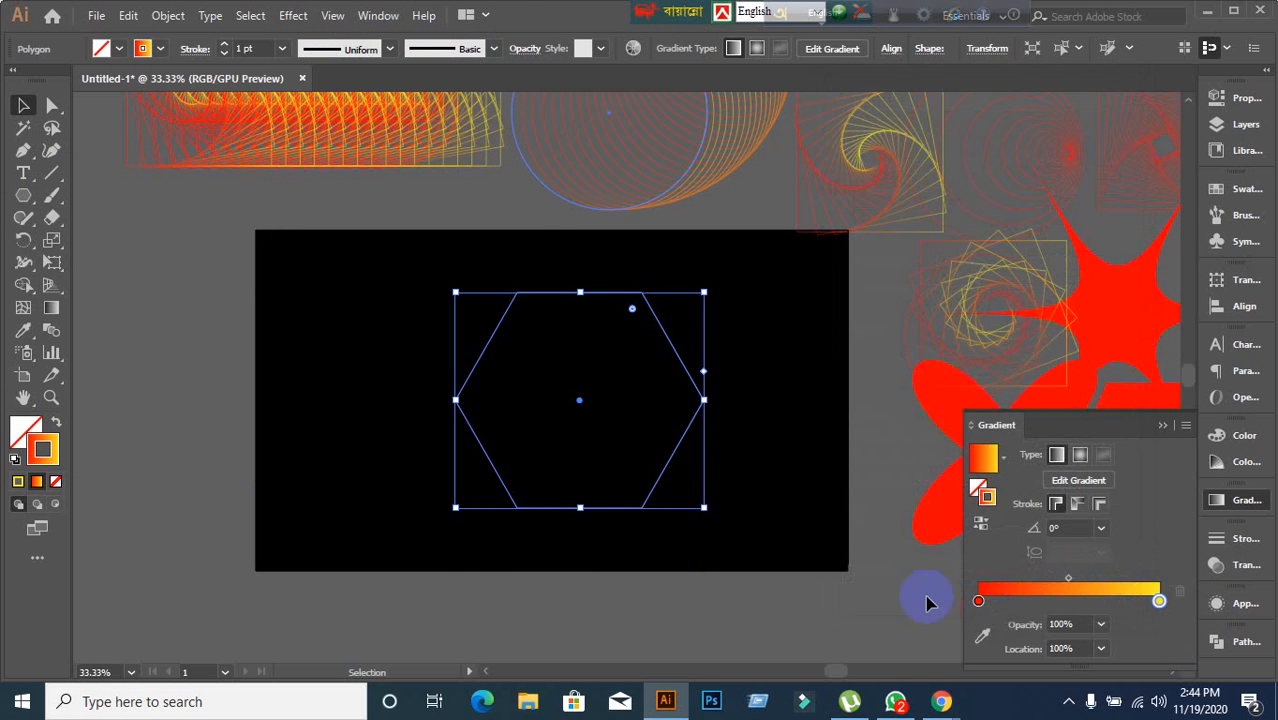
{"action": "left_click", "coordinate": [860, 632]}
{"action": "left_click", "coordinate": [655, 486]}
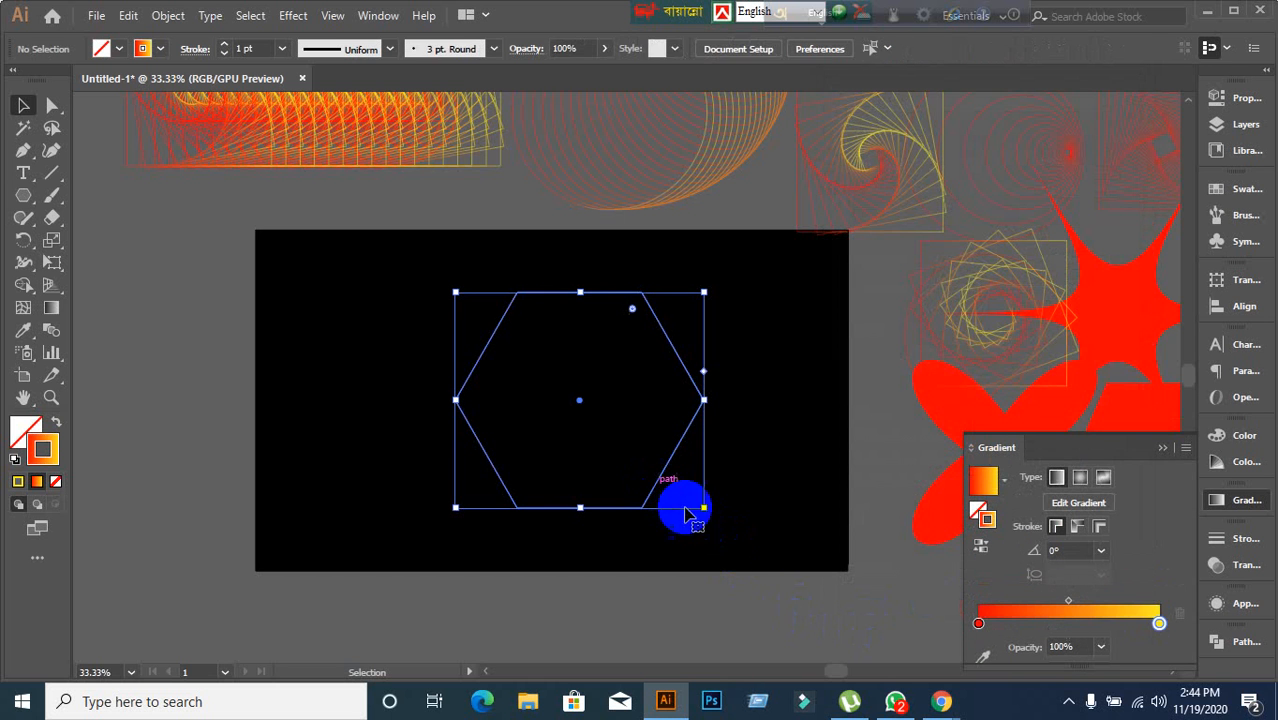
{"action": "left_click", "coordinate": [751, 601]}
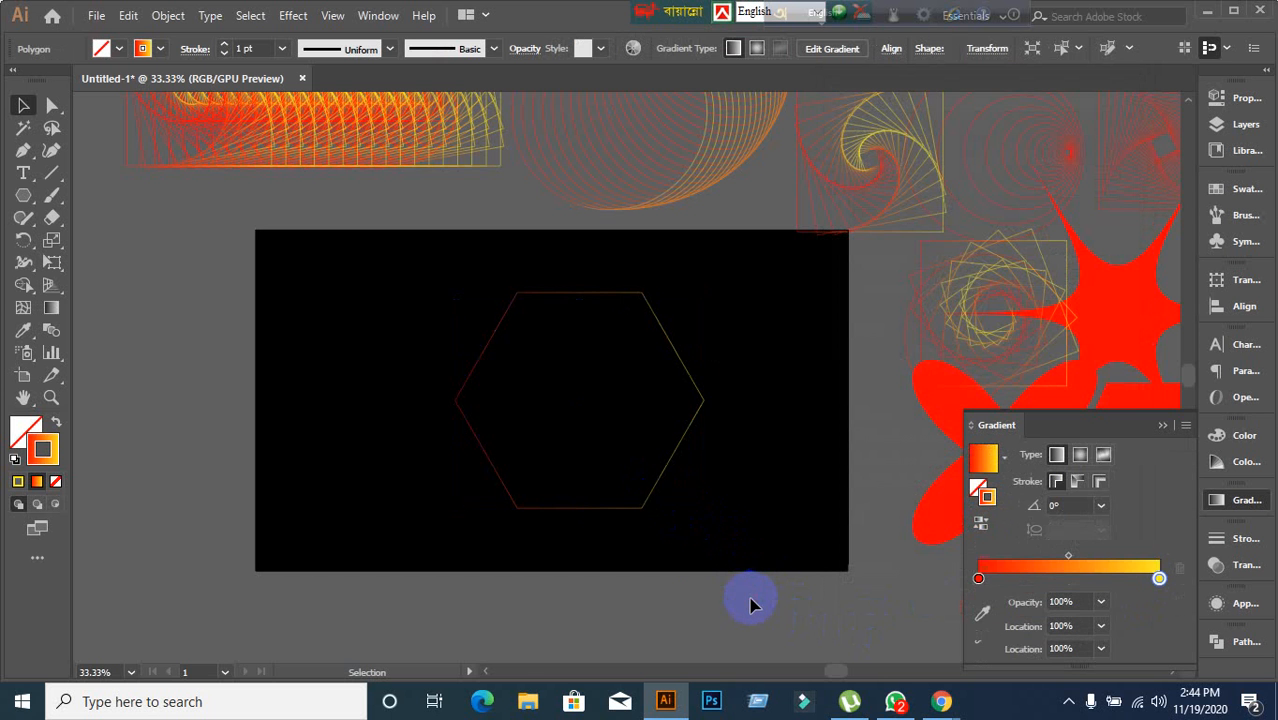
{"action": "left_click", "coordinate": [651, 502]}
Switch to the Chrome window and open YouTube in a new browser tab.
{"action": "mouse_move", "coordinate": [940, 708]}
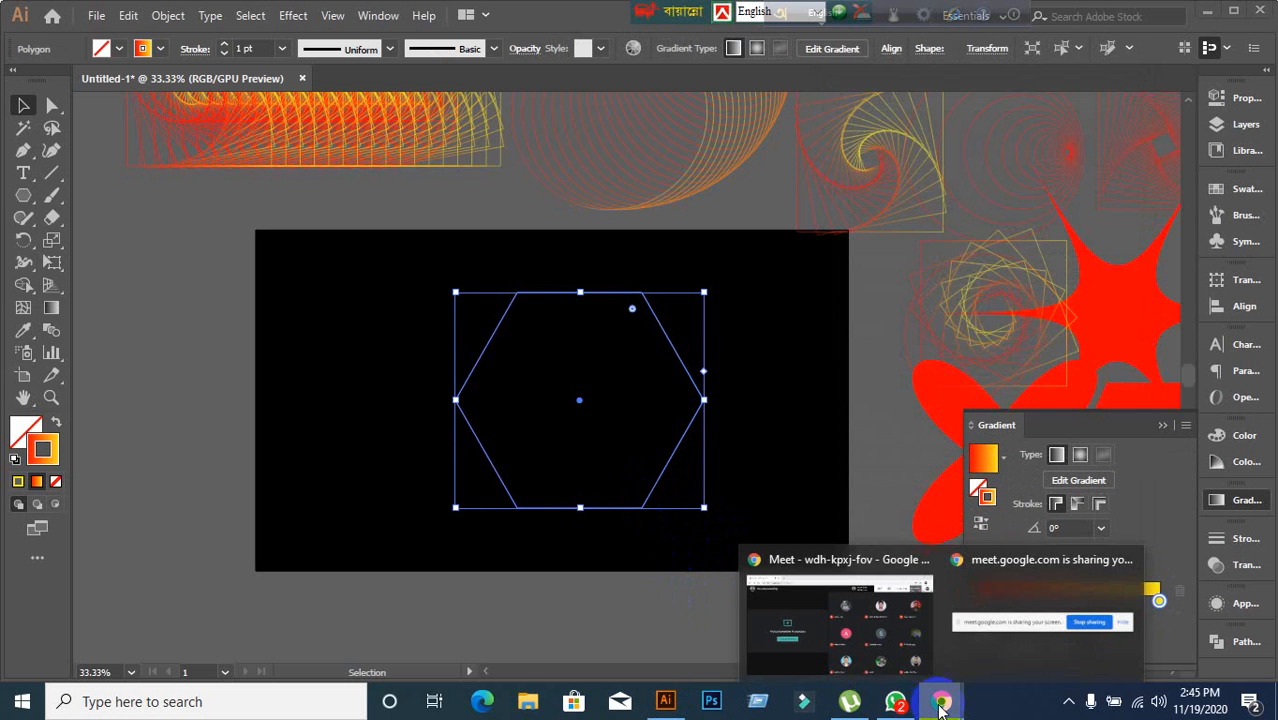
{"action": "left_click", "coordinate": [820, 612]}
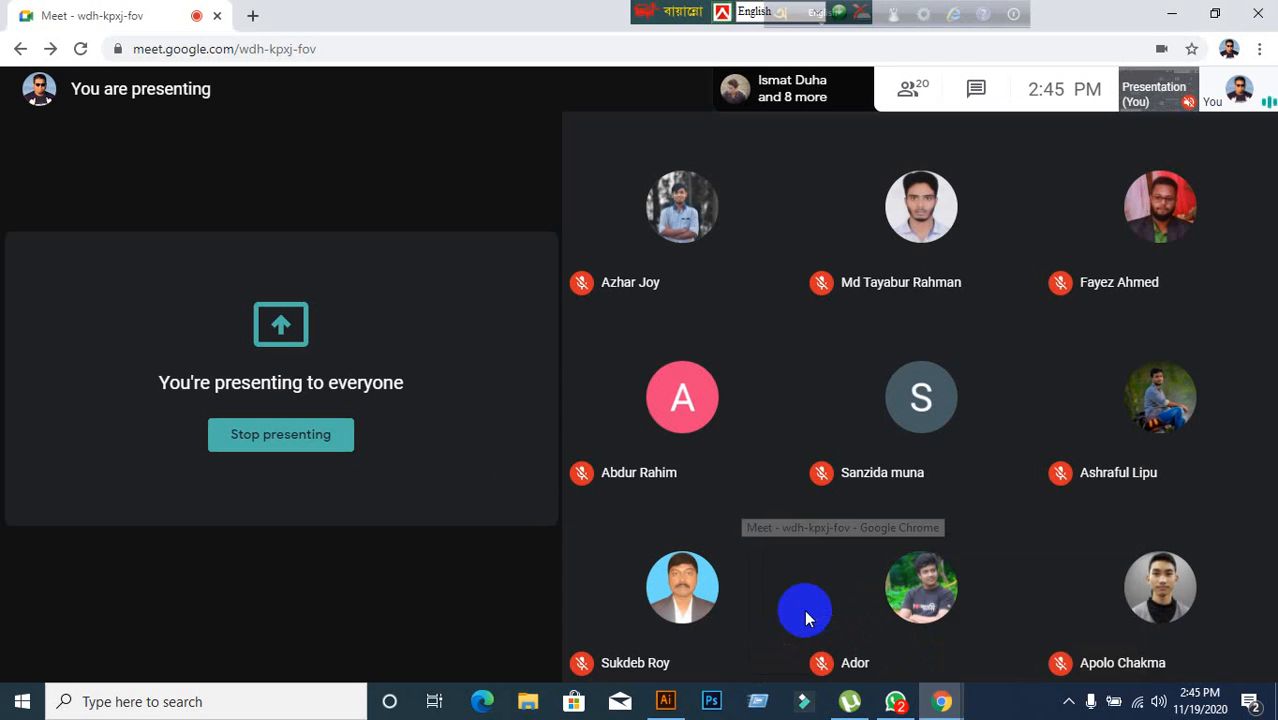
{"action": "left_click", "coordinate": [253, 15]}
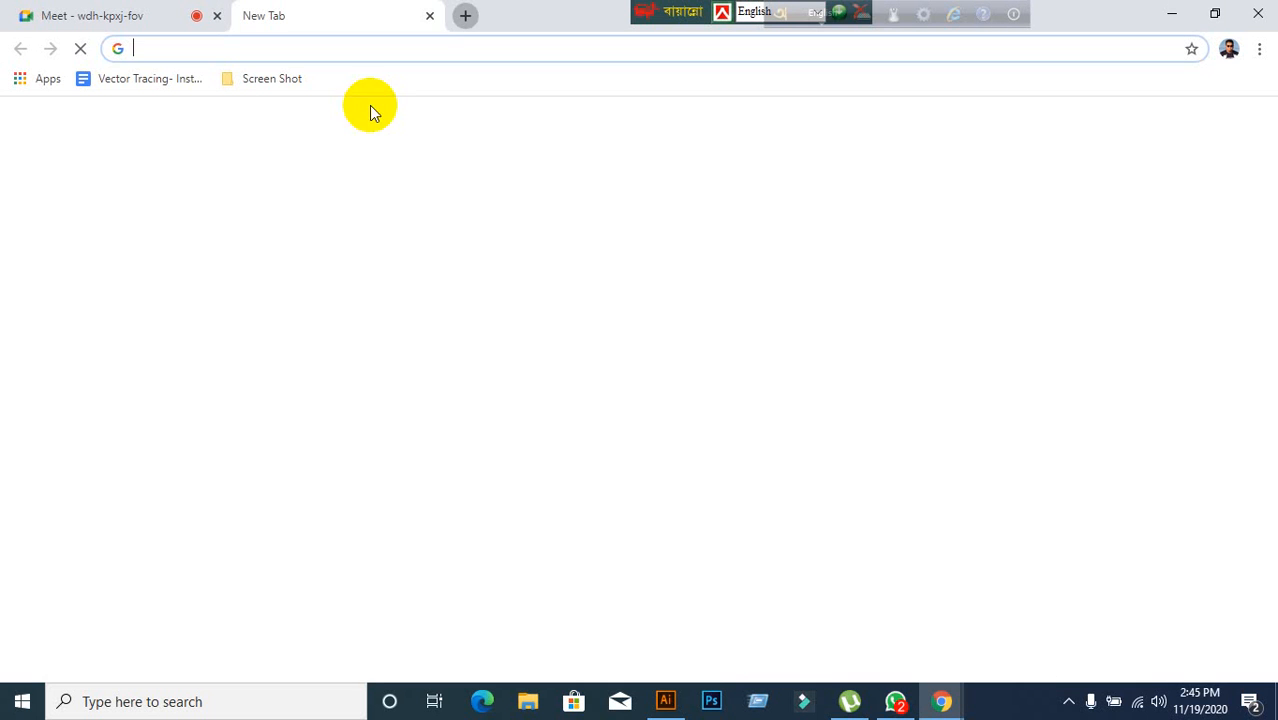
{"action": "left_click", "coordinate": [420, 503]}
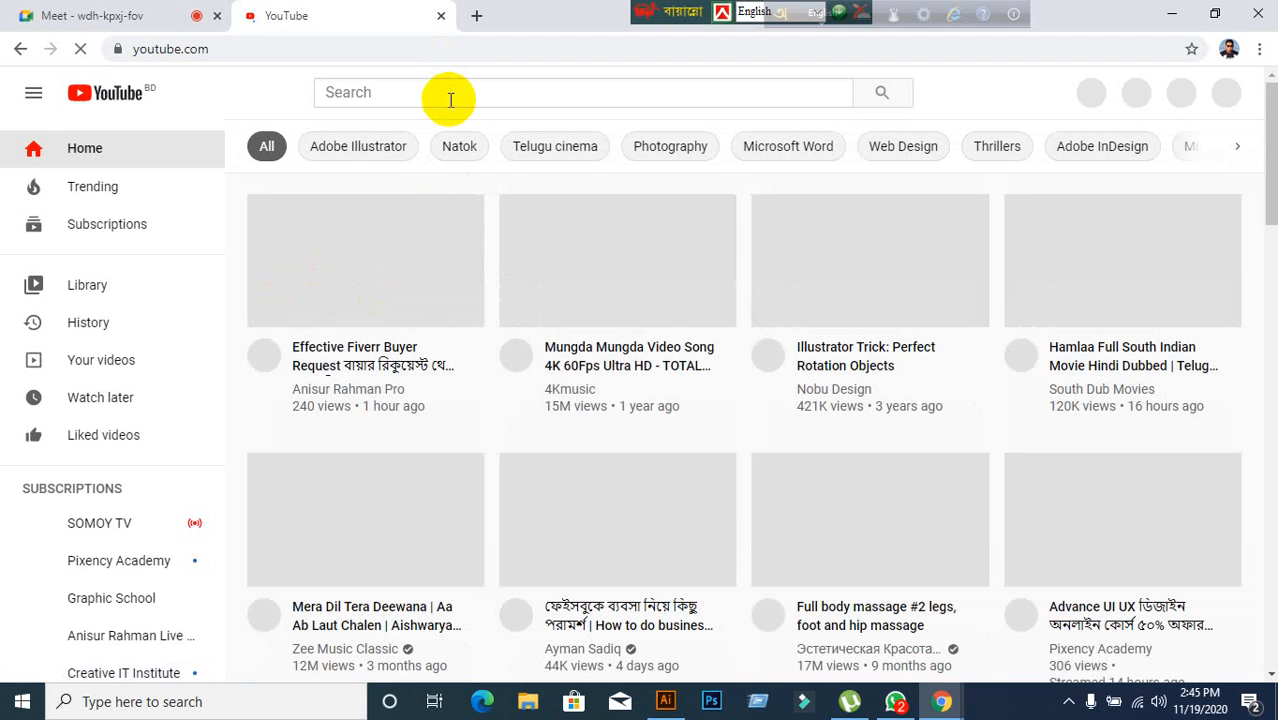
Search YouTube for smartview2020 and go back to the home page.
{"action": "left_click", "coordinate": [450, 94]}
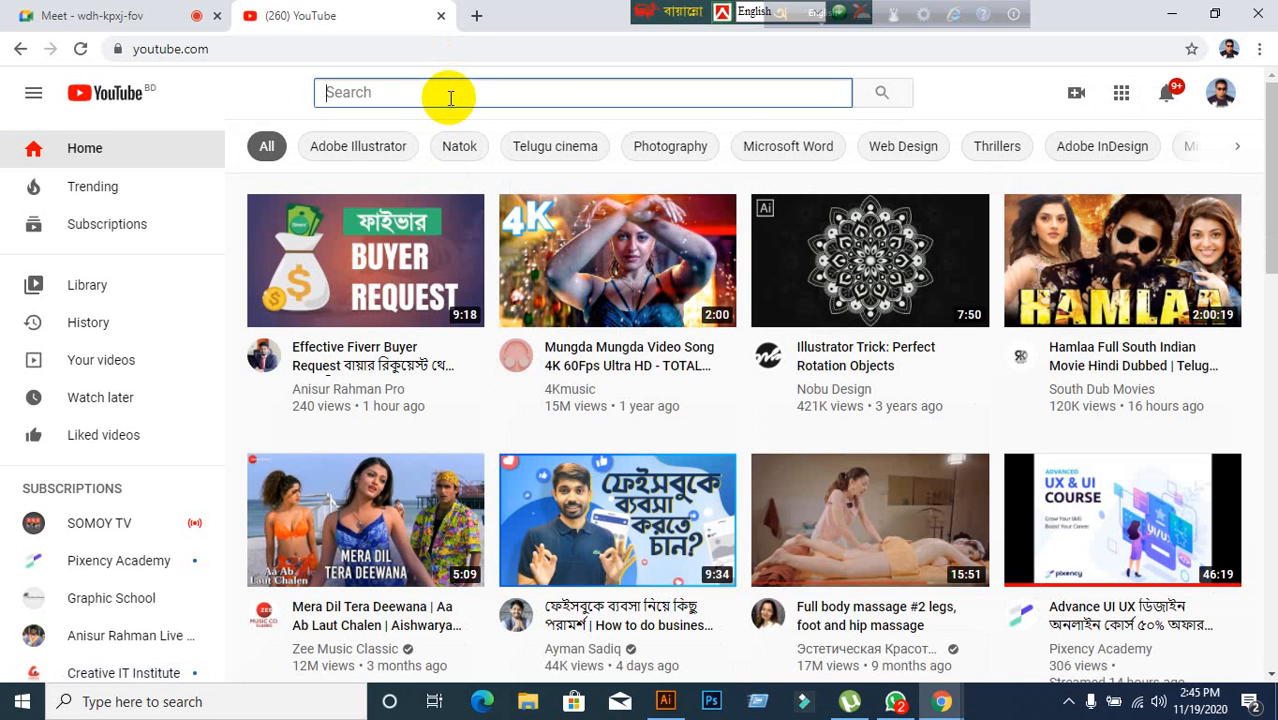
{"action": "type", "text": "sma"}
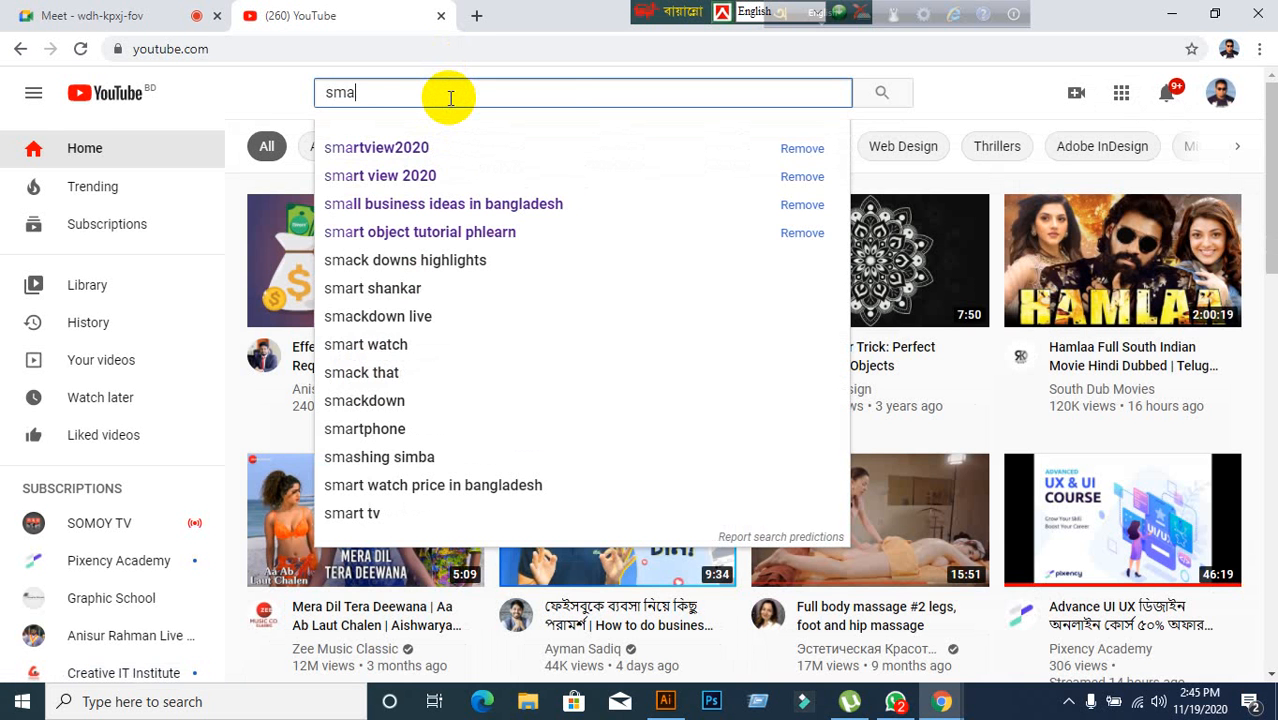
{"action": "left_click", "coordinate": [404, 147]}
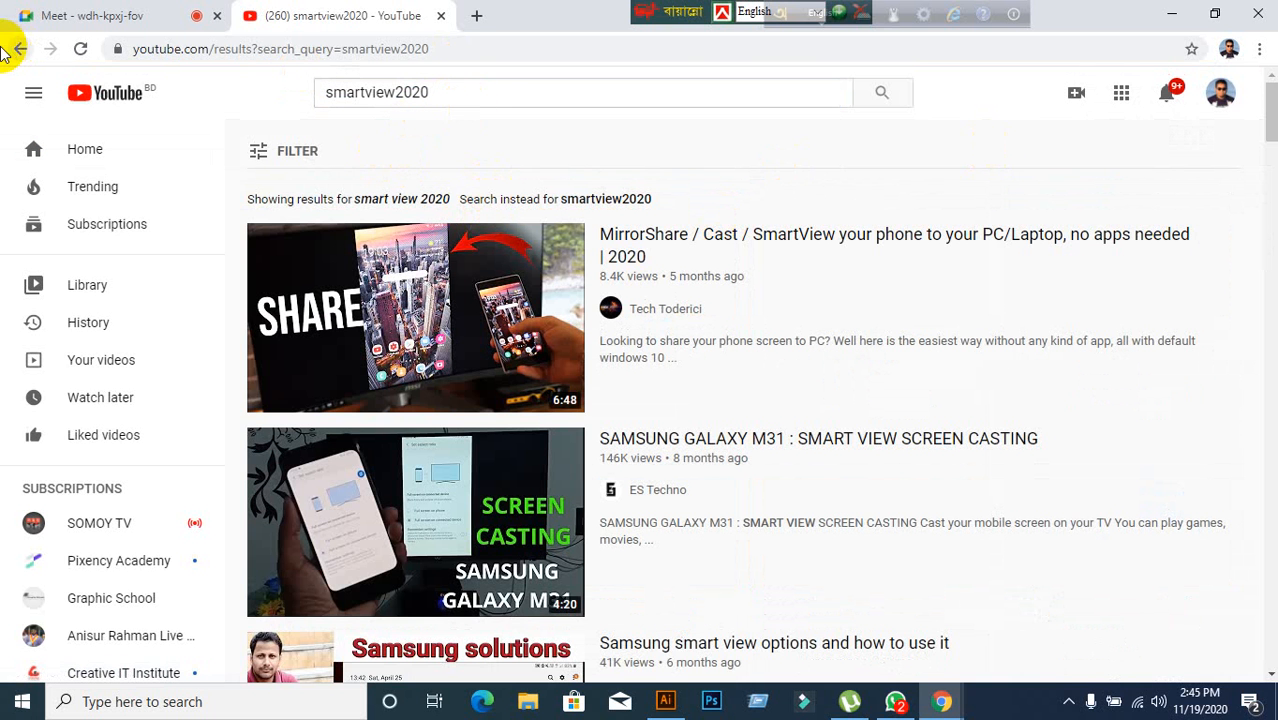
{"action": "left_click", "coordinate": [14, 48]}
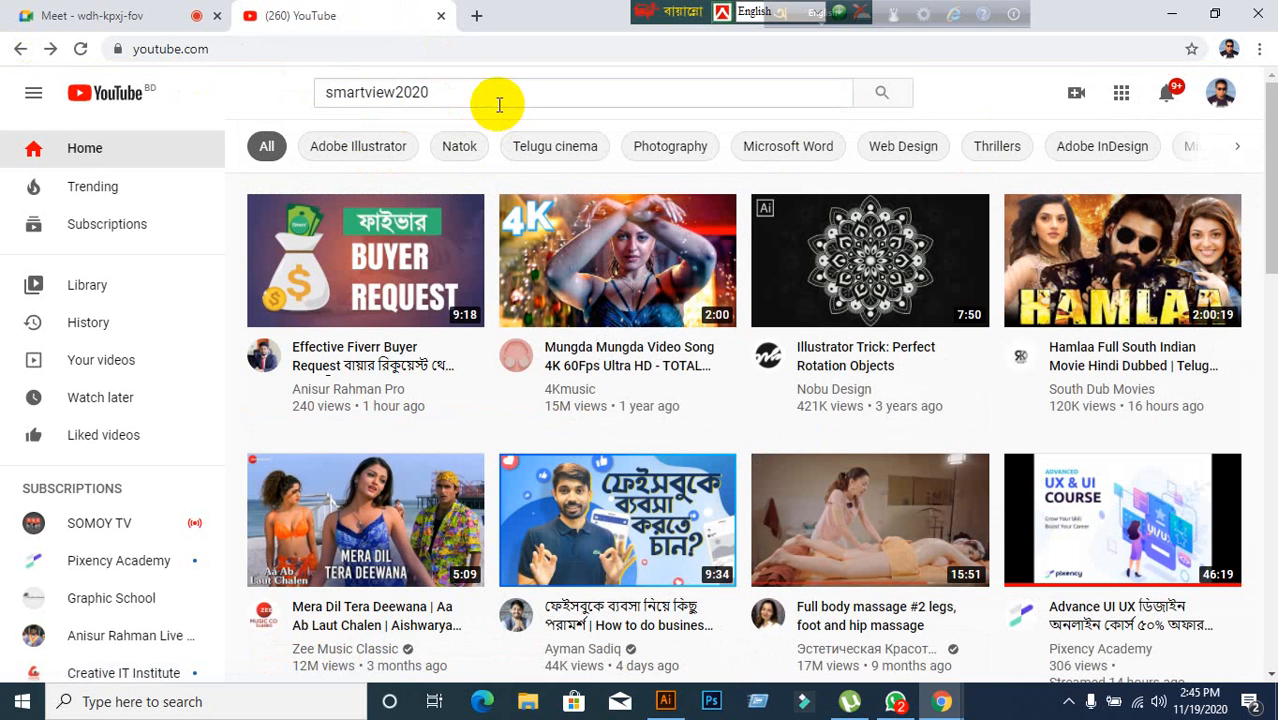
Switch the signed-in YouTube account to the smartView2020 channel.
{"action": "left_click", "coordinate": [1233, 97]}
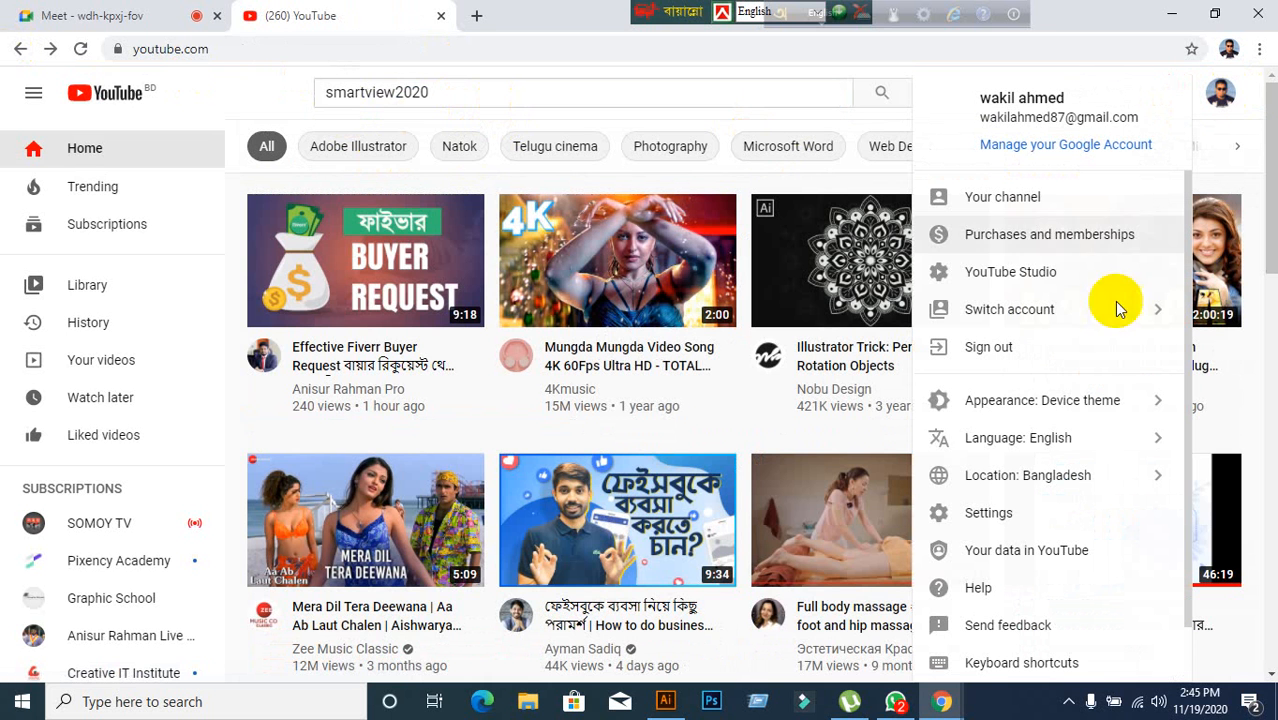
{"action": "left_click", "coordinate": [1055, 312]}
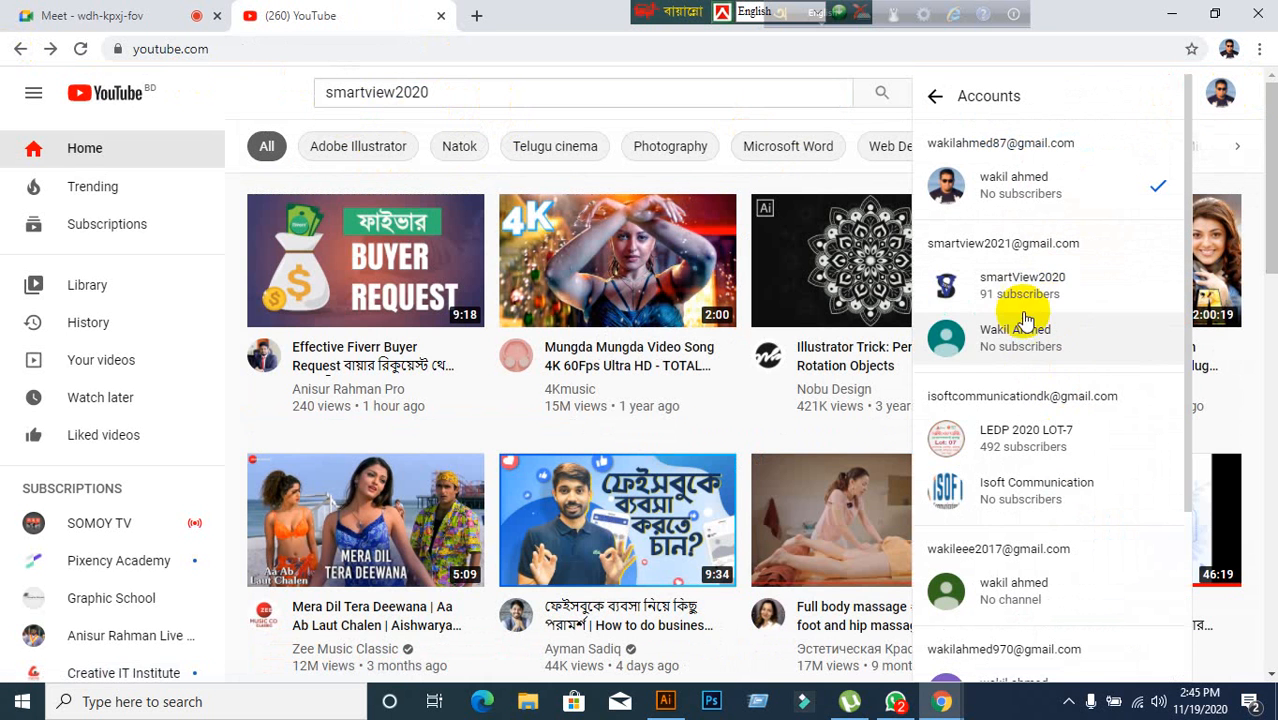
{"action": "left_click", "coordinate": [995, 287]}
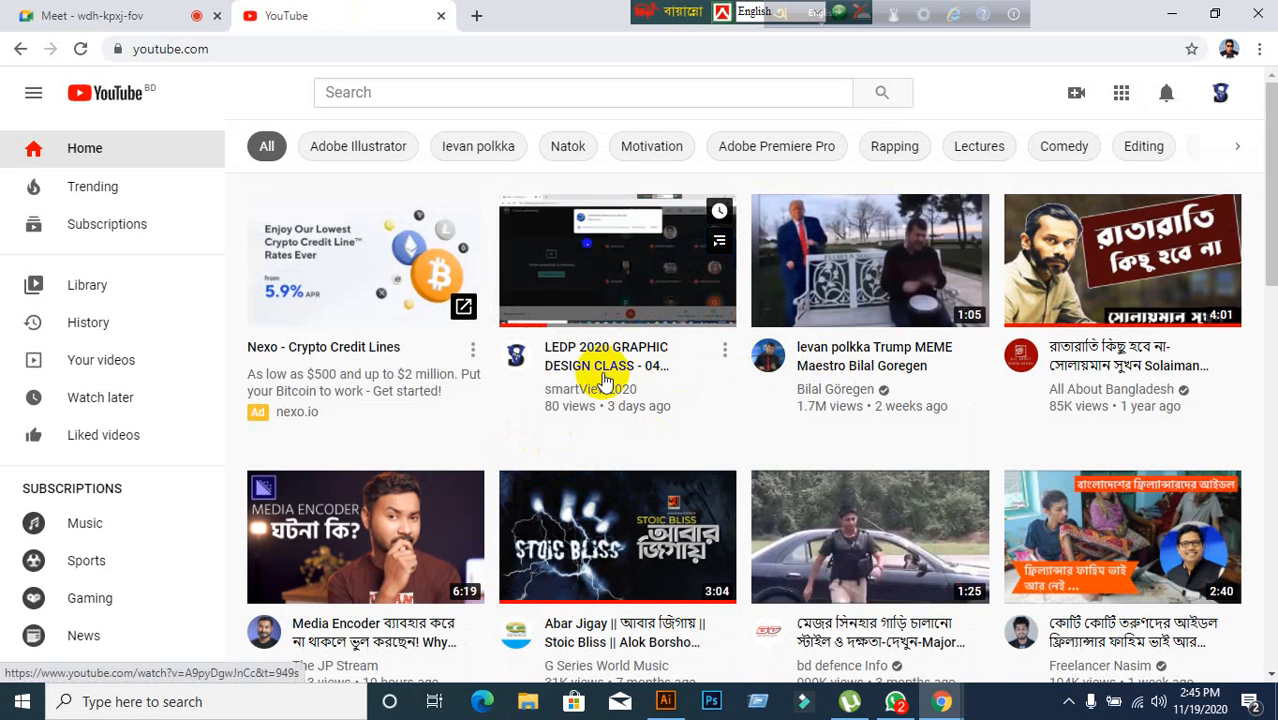
Open the channel's own page and browse its uploaded videos list.
{"action": "left_click", "coordinate": [1218, 100]}
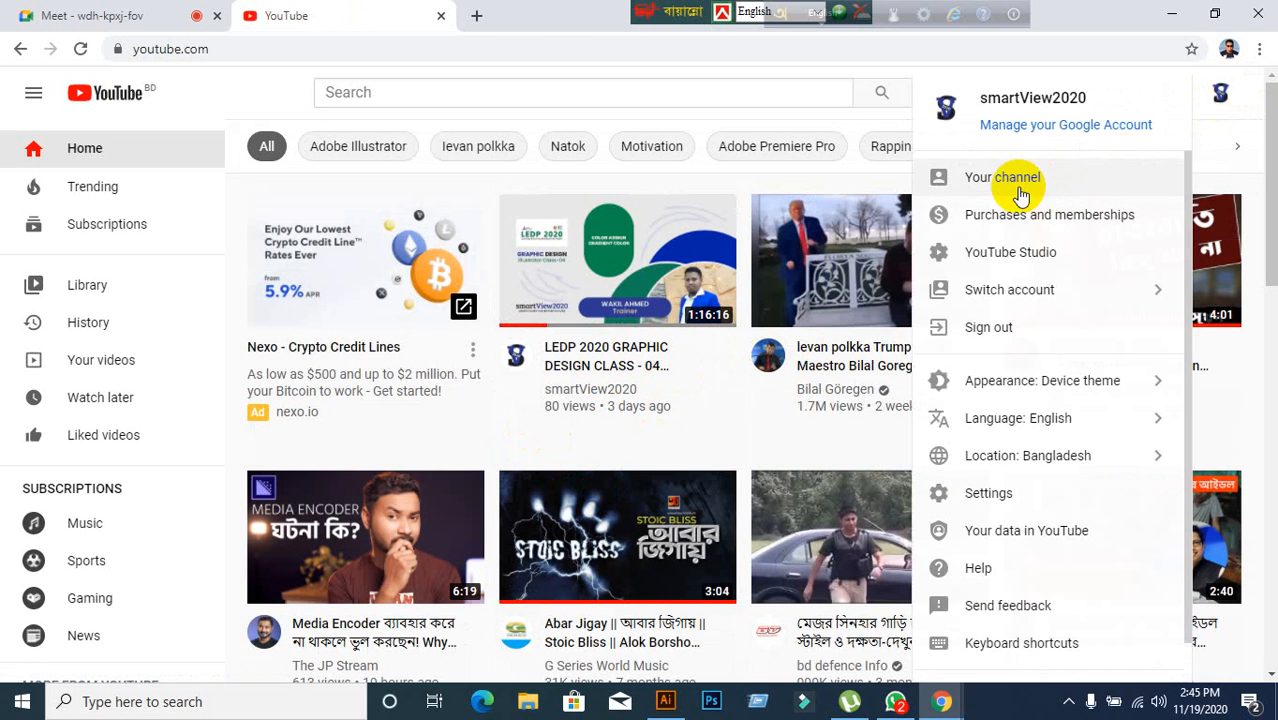
{"action": "left_click", "coordinate": [1017, 187]}
{"action": "scroll", "coordinate": [476, 517], "scroll_direction": "down", "scroll_amount": 3}
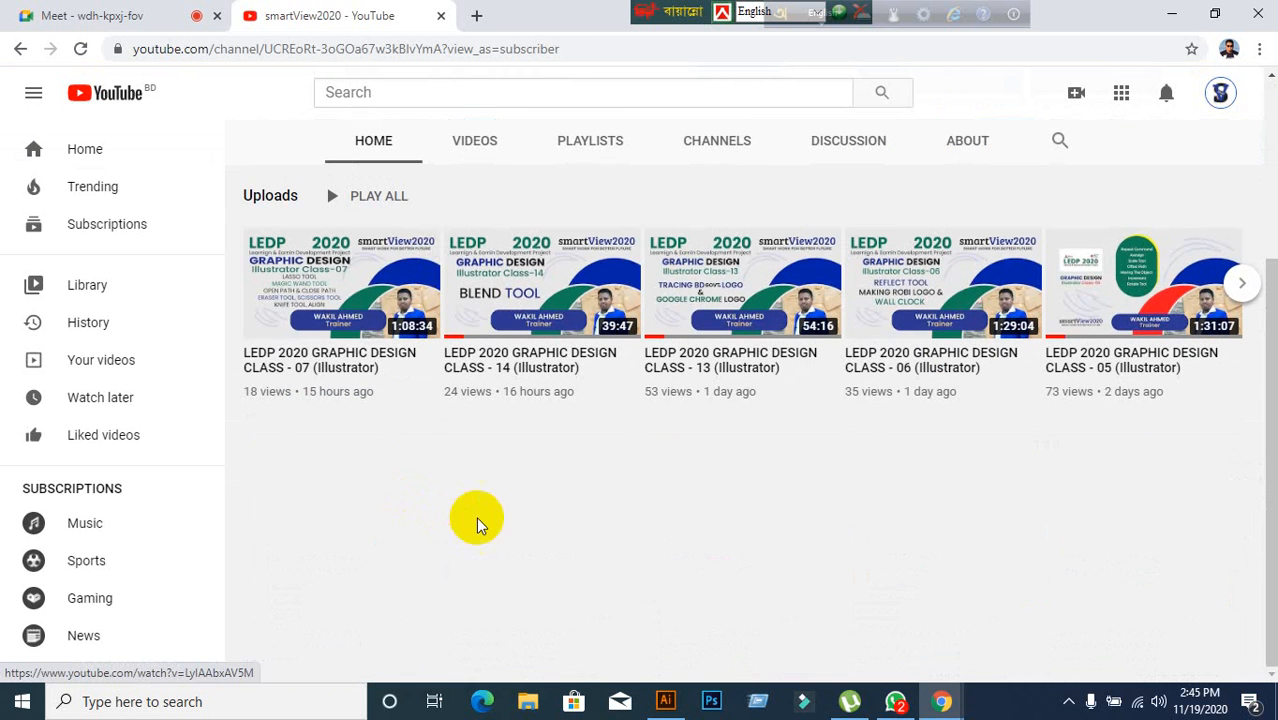
{"action": "scroll", "coordinate": [455, 282], "scroll_direction": "up", "scroll_amount": 2}
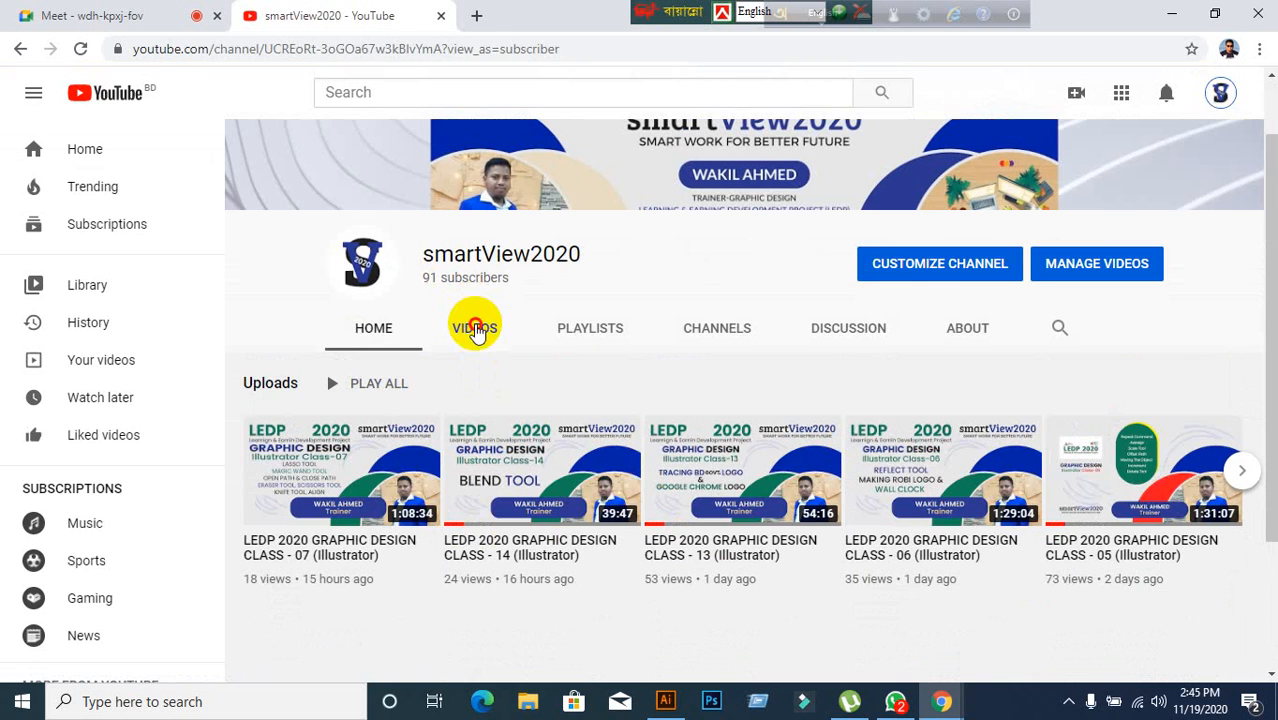
{"action": "left_click", "coordinate": [474, 327]}
{"action": "scroll", "coordinate": [810, 460], "scroll_direction": "down", "scroll_amount": 3}
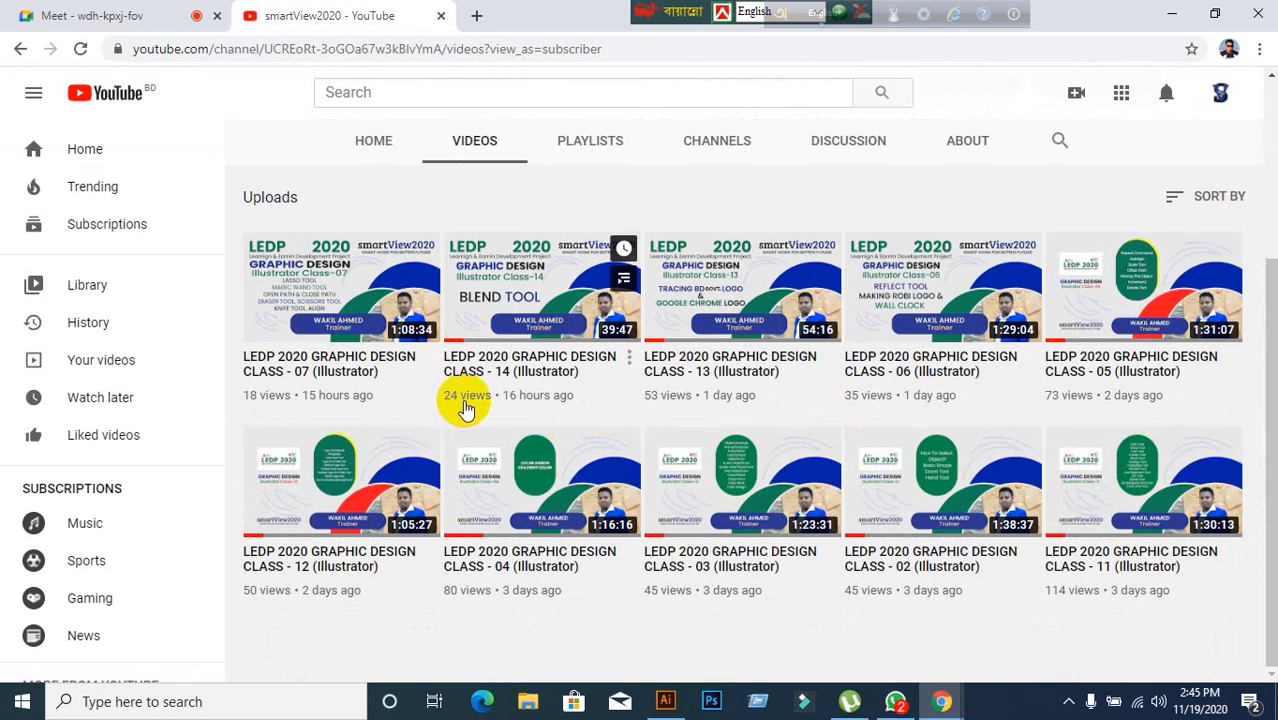
Open the LEDP 2020 GRAPHIC DESIGN CLASS - 06 (Illustrator) video and expand its description.
{"action": "left_click", "coordinate": [955, 396]}
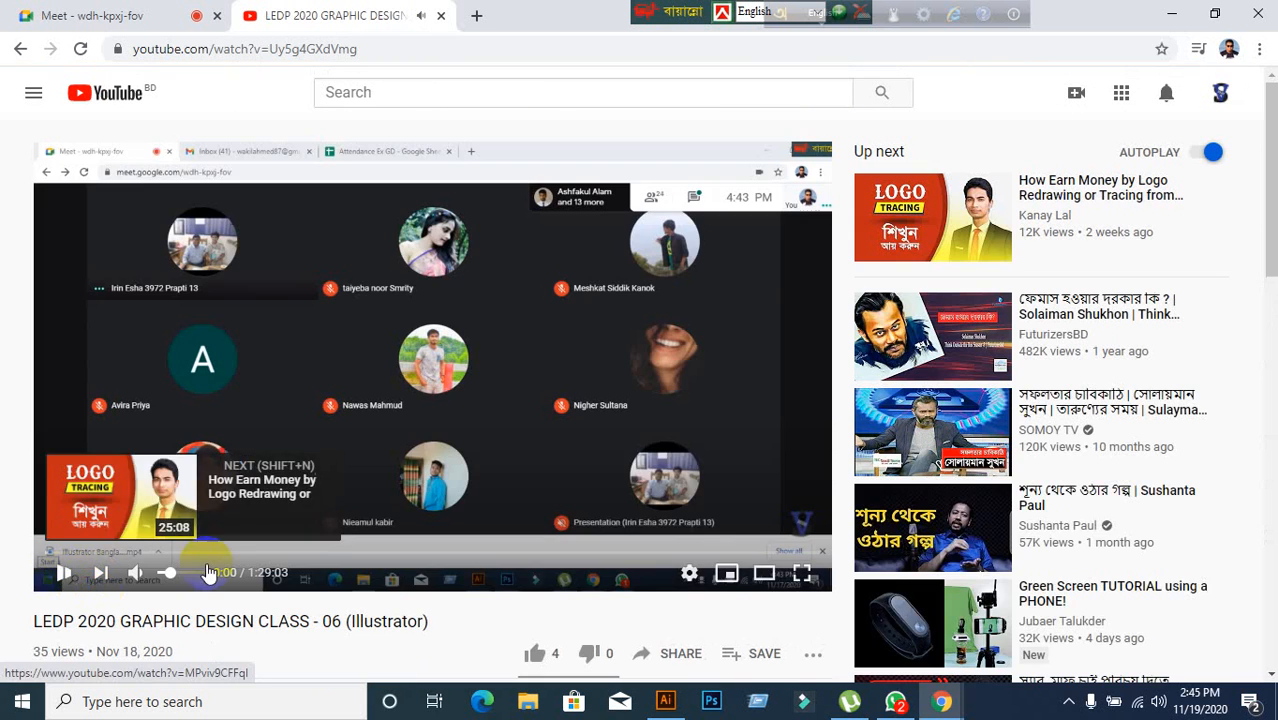
{"action": "scroll", "coordinate": [228, 562], "scroll_direction": "down", "scroll_amount": 5}
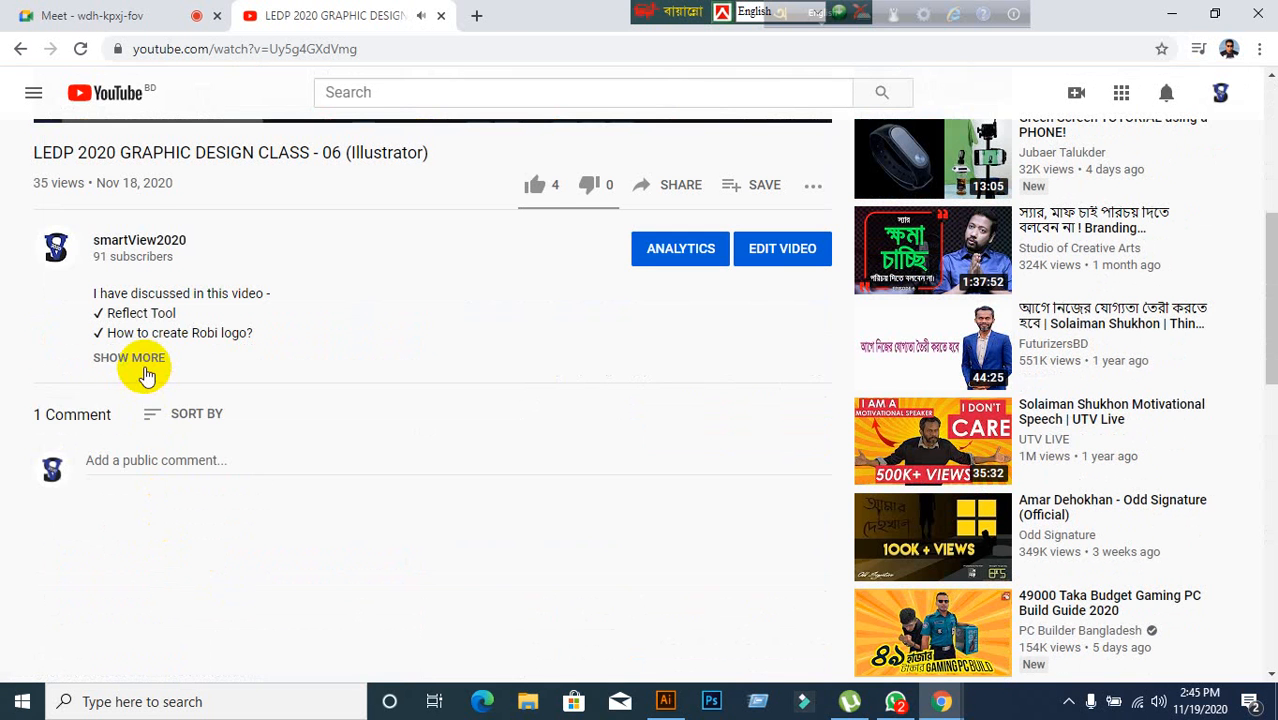
{"action": "left_click", "coordinate": [146, 362]}
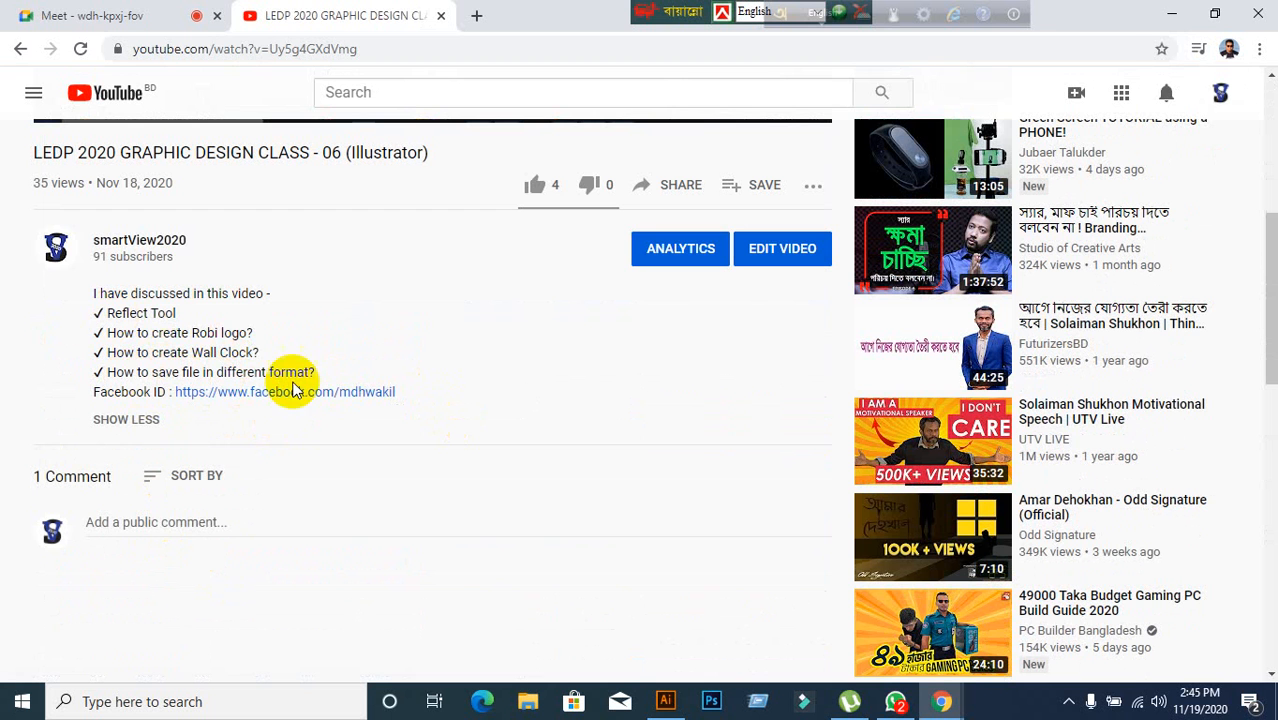
Close the YouTube tab, return to Illustrator and select the hexagon again.
{"action": "left_click", "coordinate": [183, 20]}
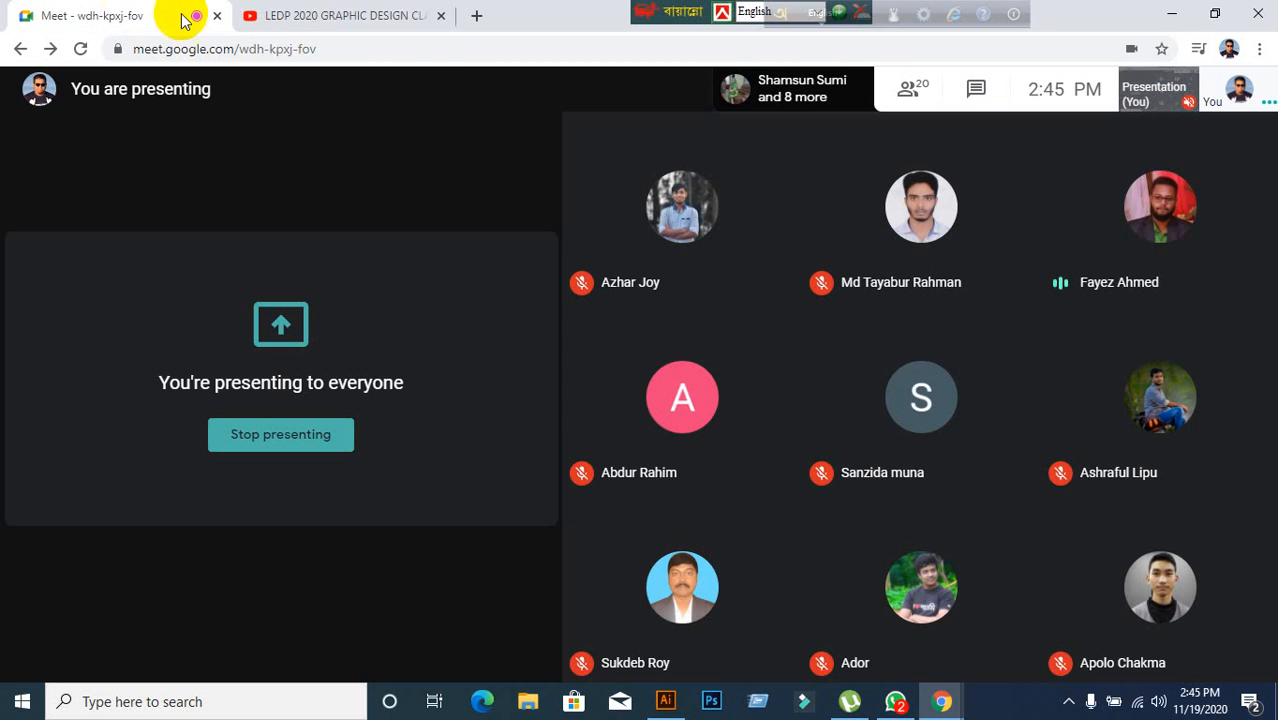
{"action": "left_click", "coordinate": [443, 17]}
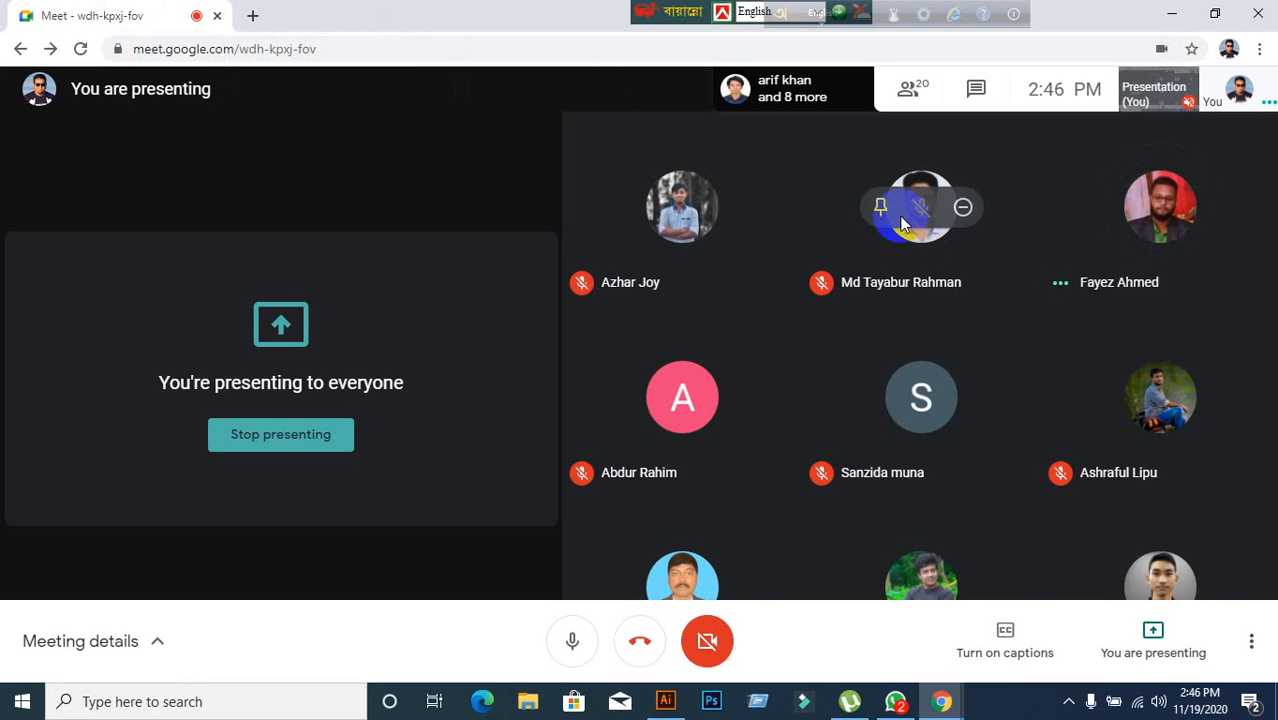
{"action": "left_click", "coordinate": [664, 701]}
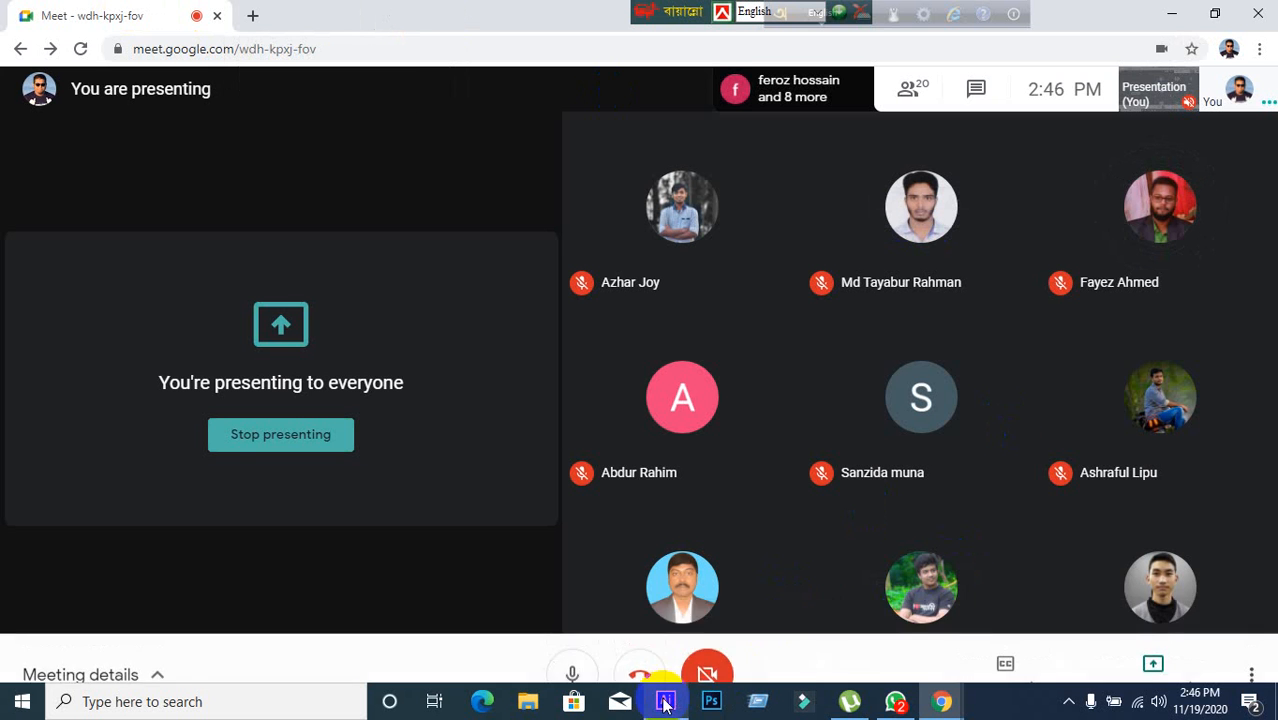
{"action": "left_click", "coordinate": [650, 580]}
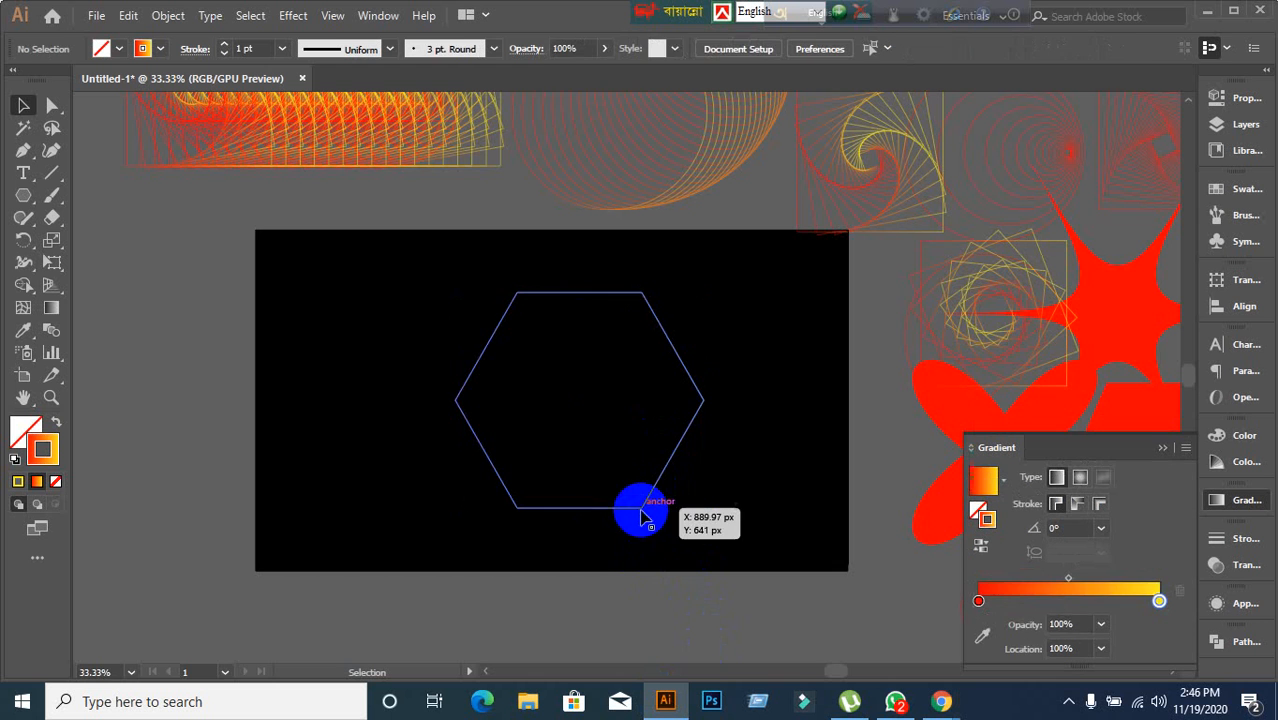
{"action": "left_click", "coordinate": [633, 508]}
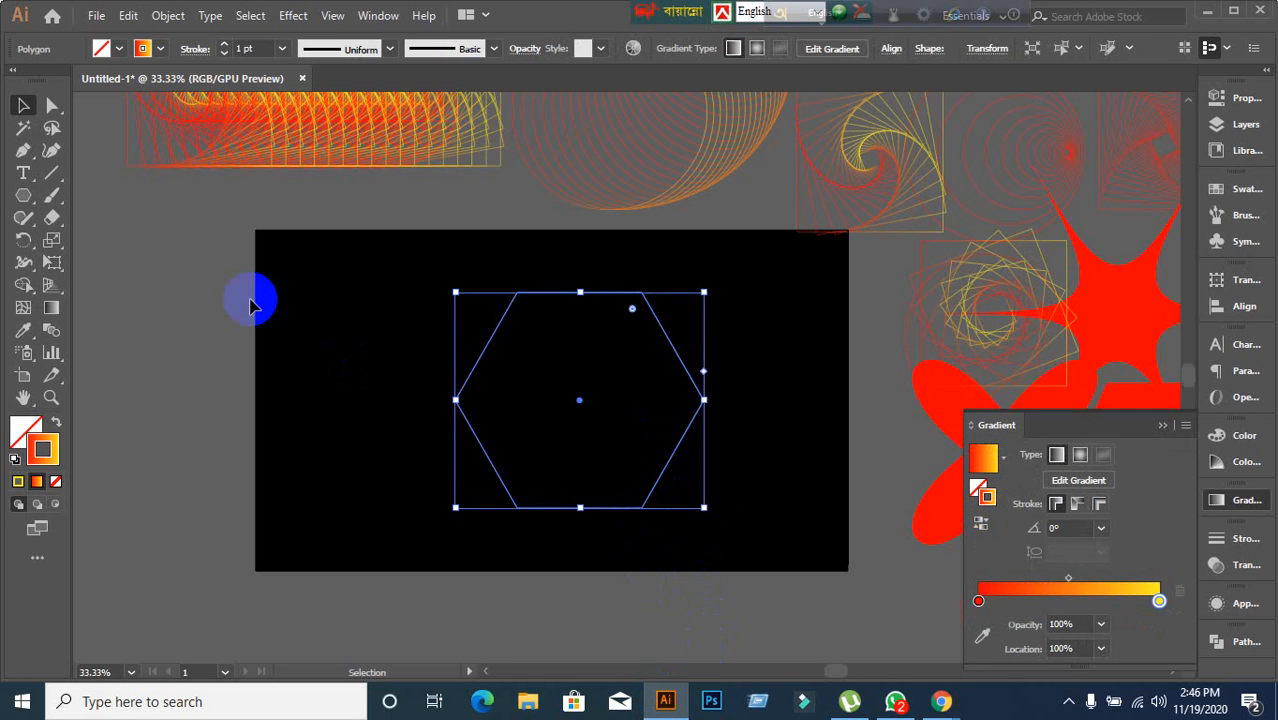
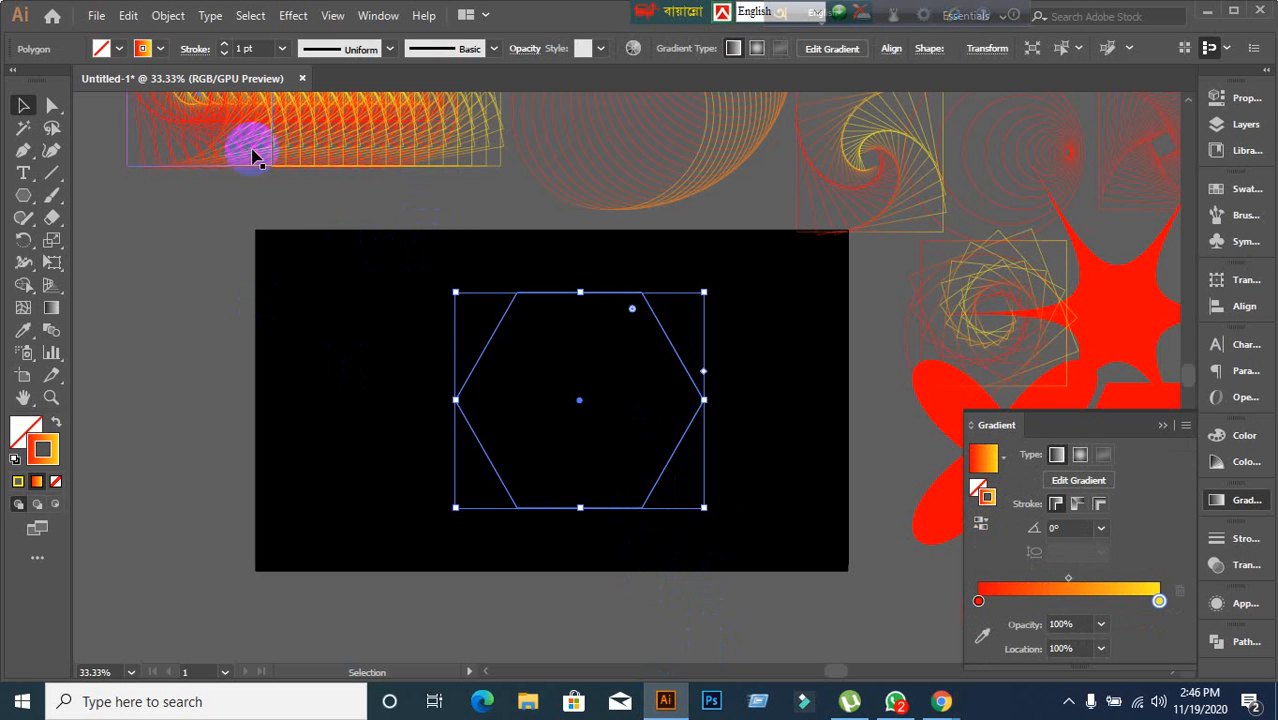
{"action": "mouse_move", "coordinate": [941, 701]}
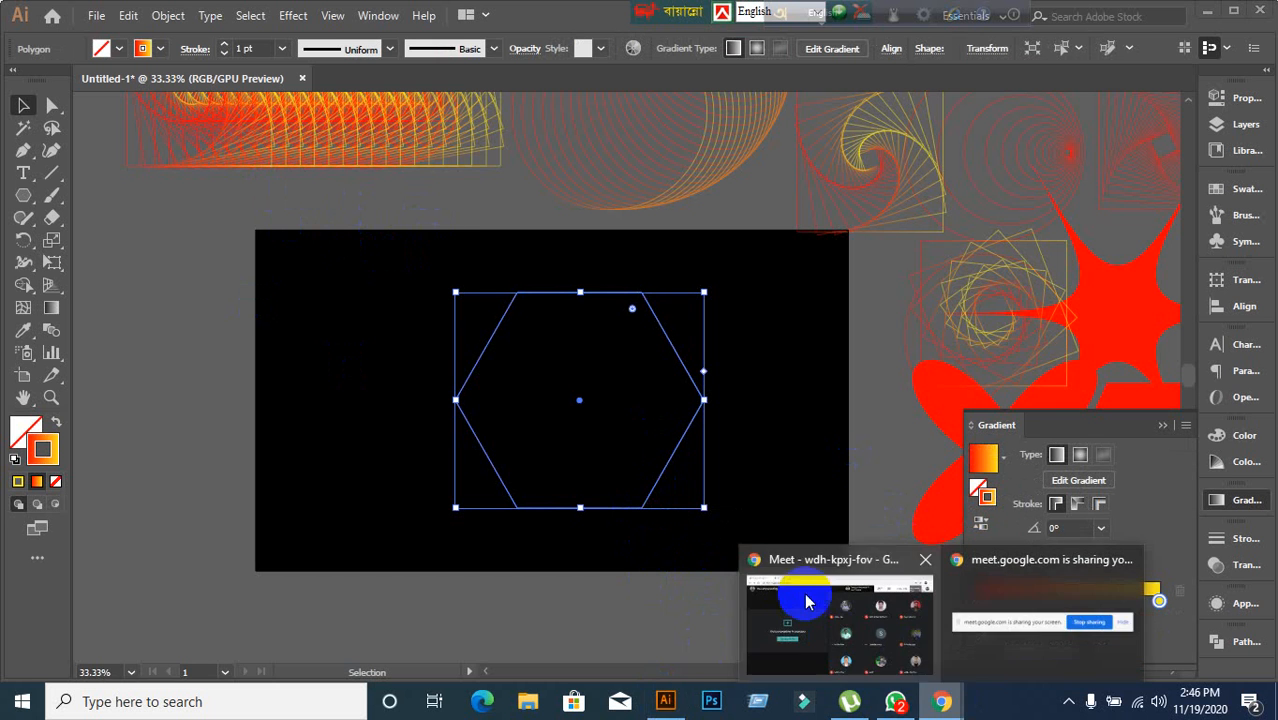
{"action": "left_click", "coordinate": [806, 599]}
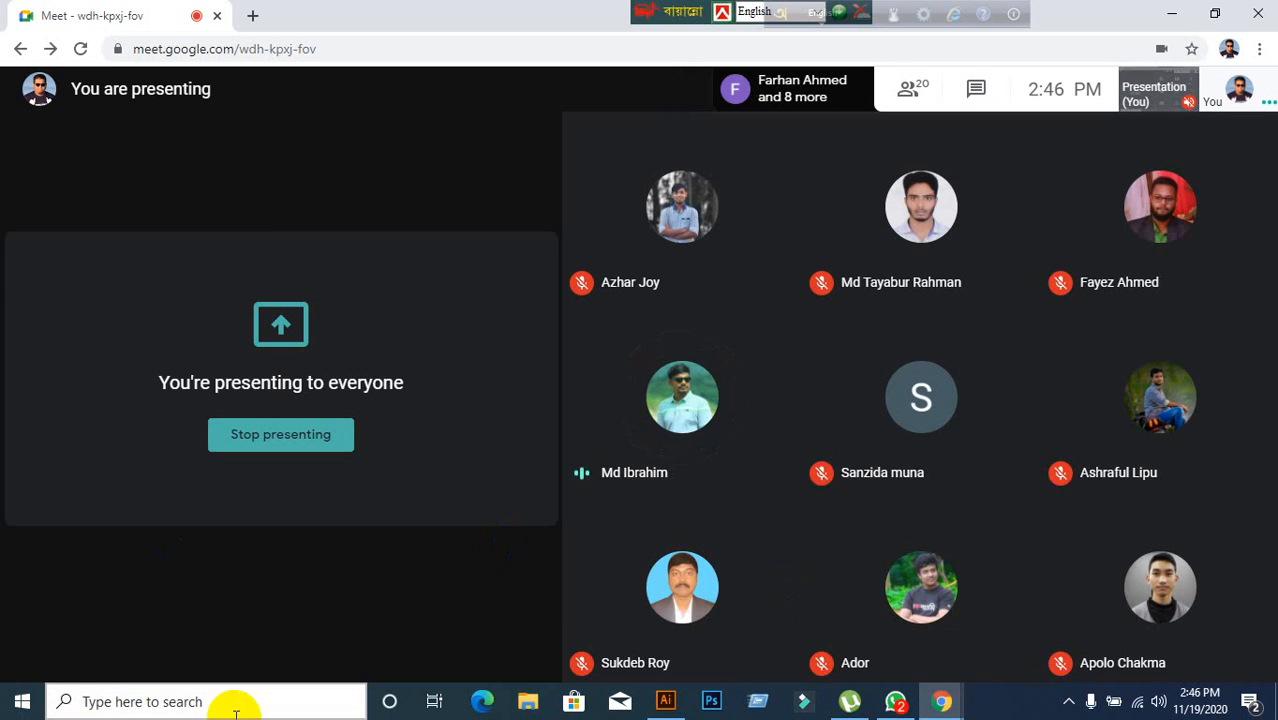
{"action": "left_click", "coordinate": [664, 703]}
{"action": "left_click", "coordinate": [125, 447]}
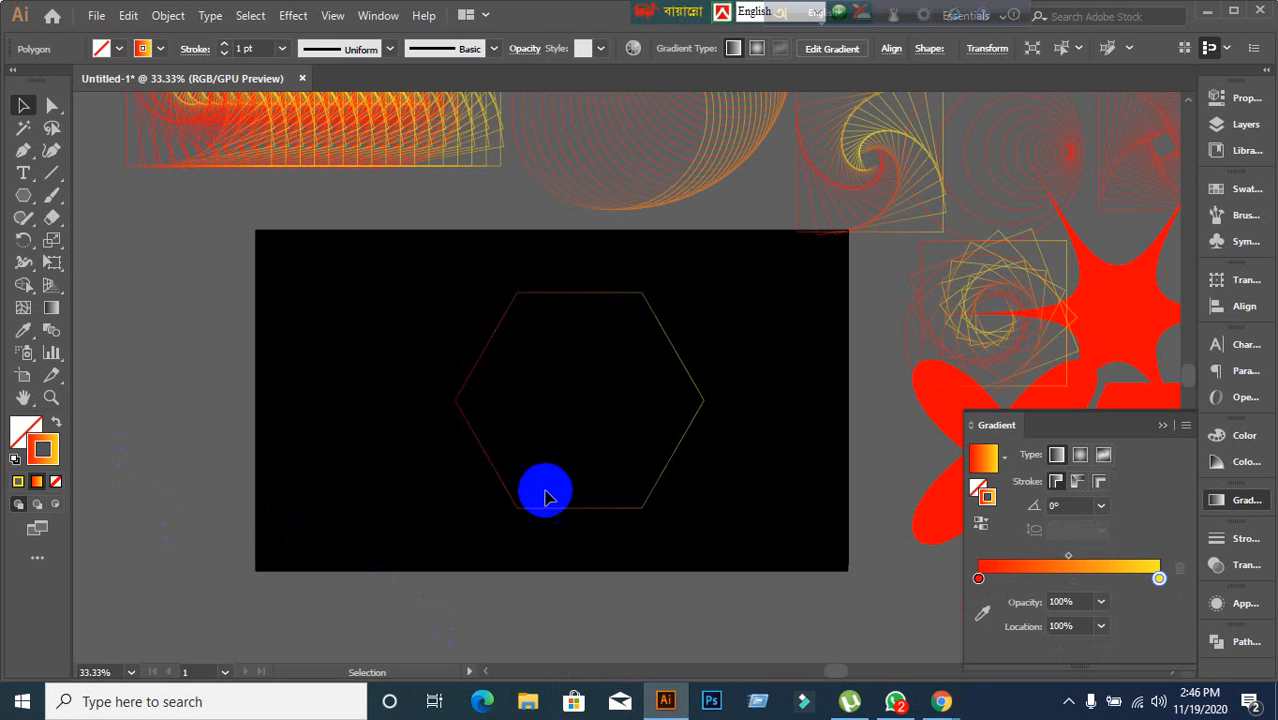
{"action": "left_click_drag", "start_coordinate": [531, 486], "coordinate": [591, 545]}
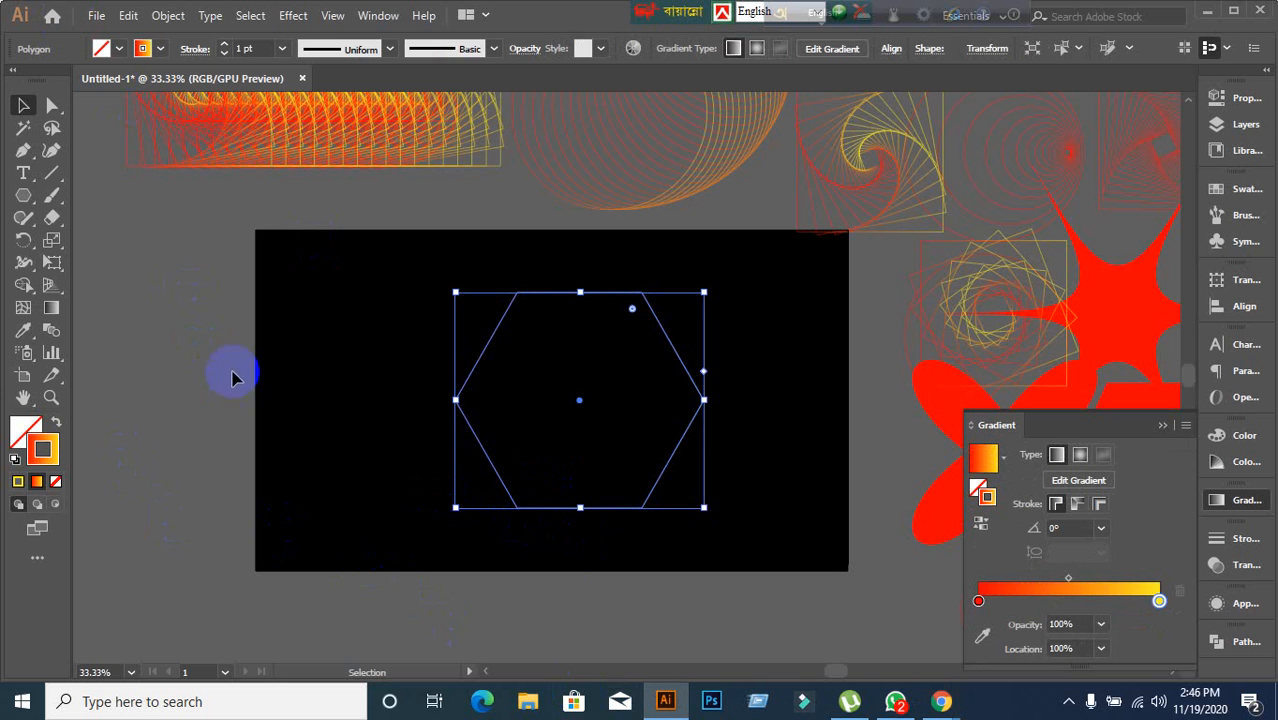
{"action": "left_click", "coordinate": [167, 17]}
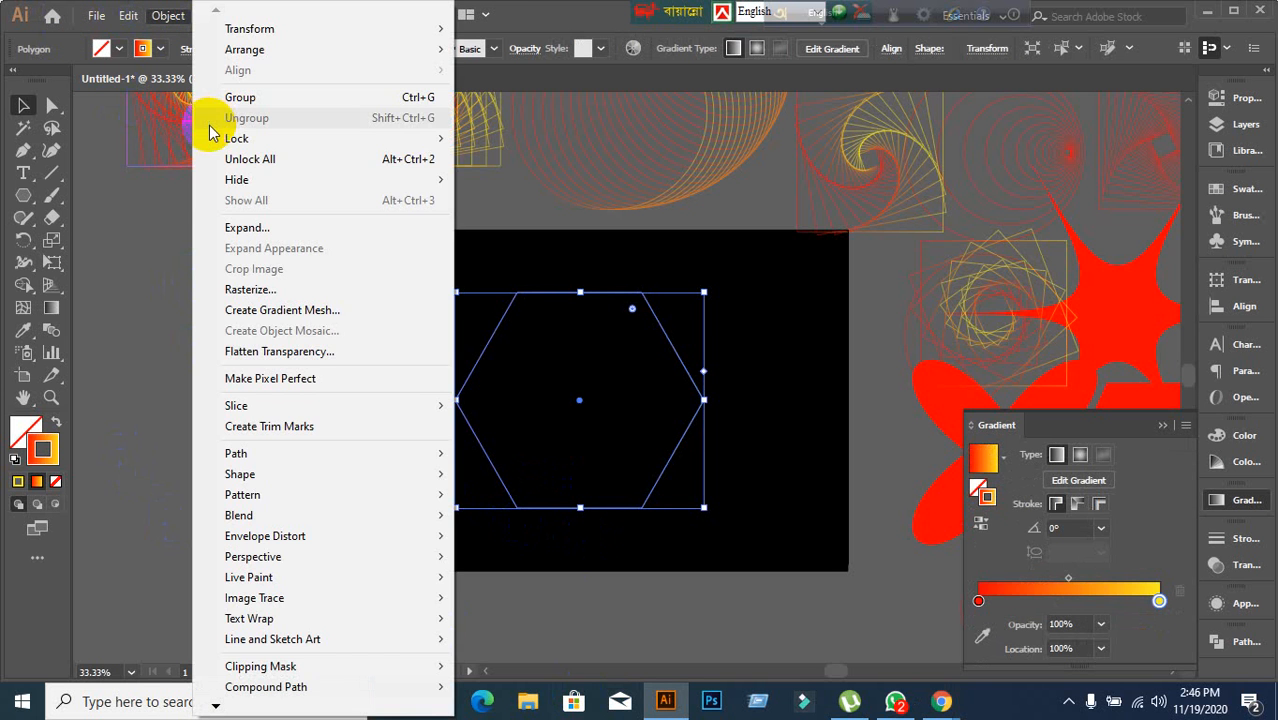
{"action": "left_click", "coordinate": [386, 442]}
{"action": "left_click", "coordinate": [460, 412]}
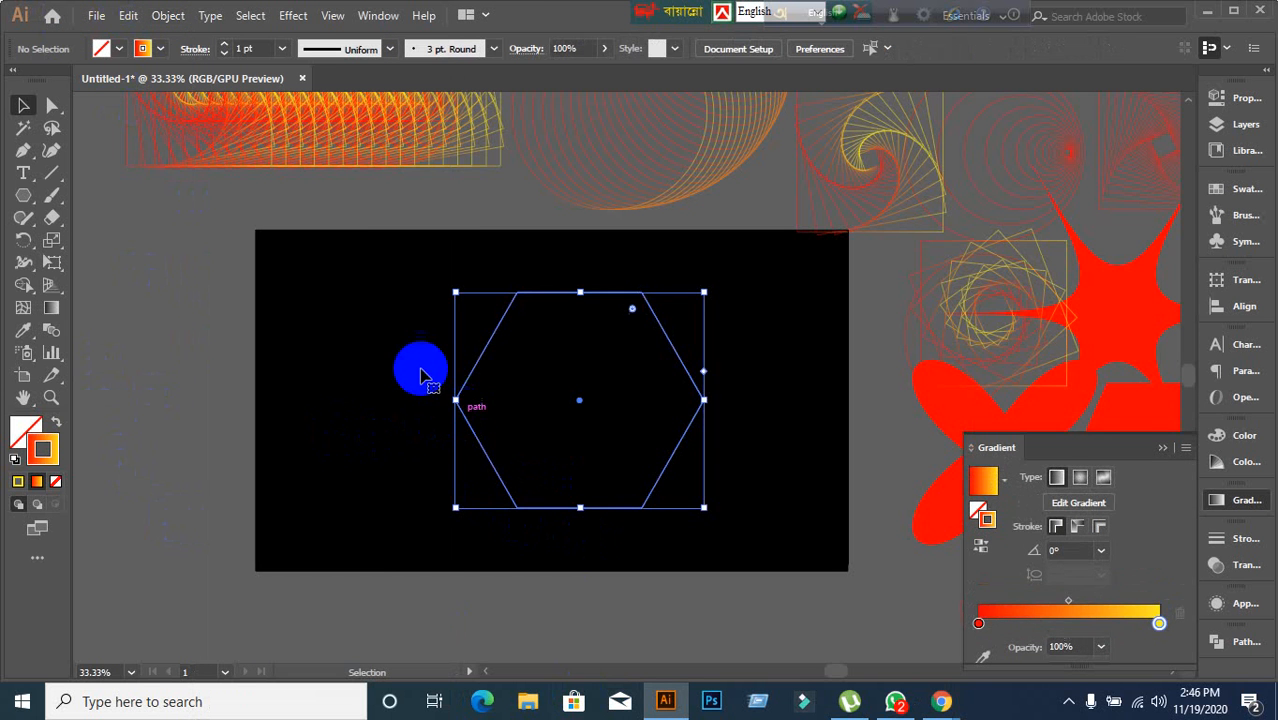
{"action": "left_click_drag", "start_coordinate": [385, 332], "coordinate": [467, 403]}
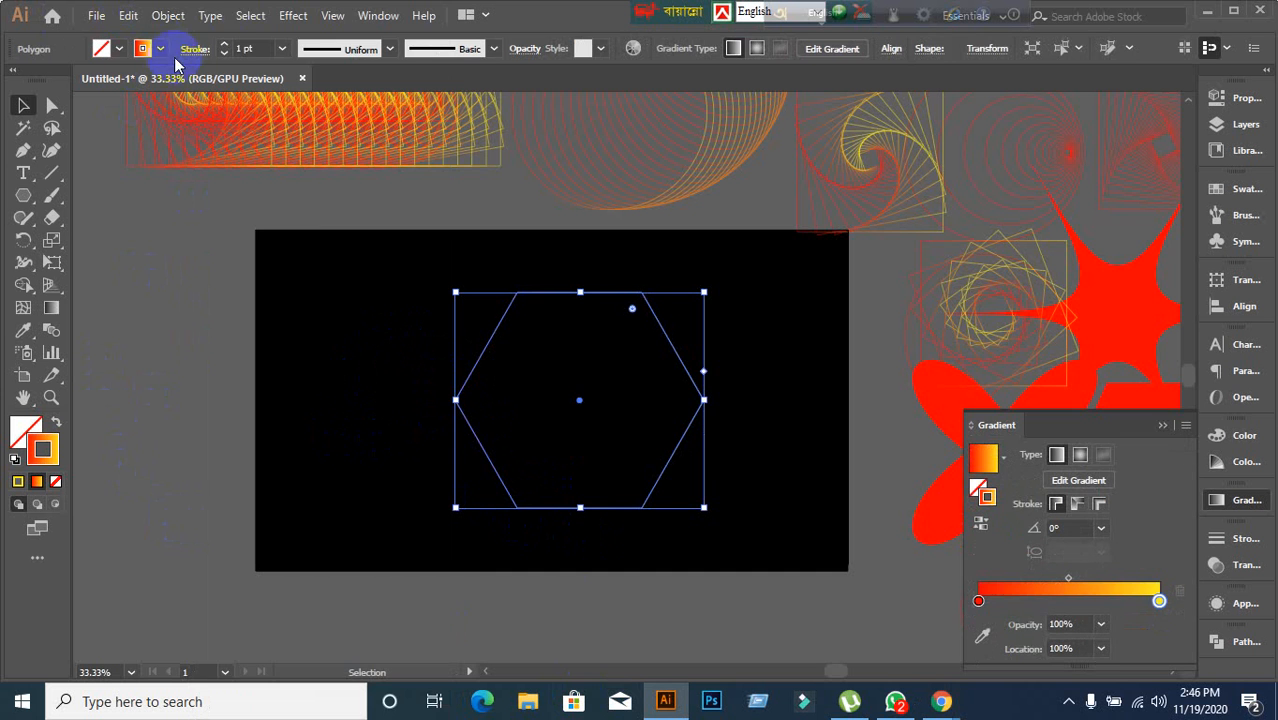
{"action": "left_click", "coordinate": [168, 17]}
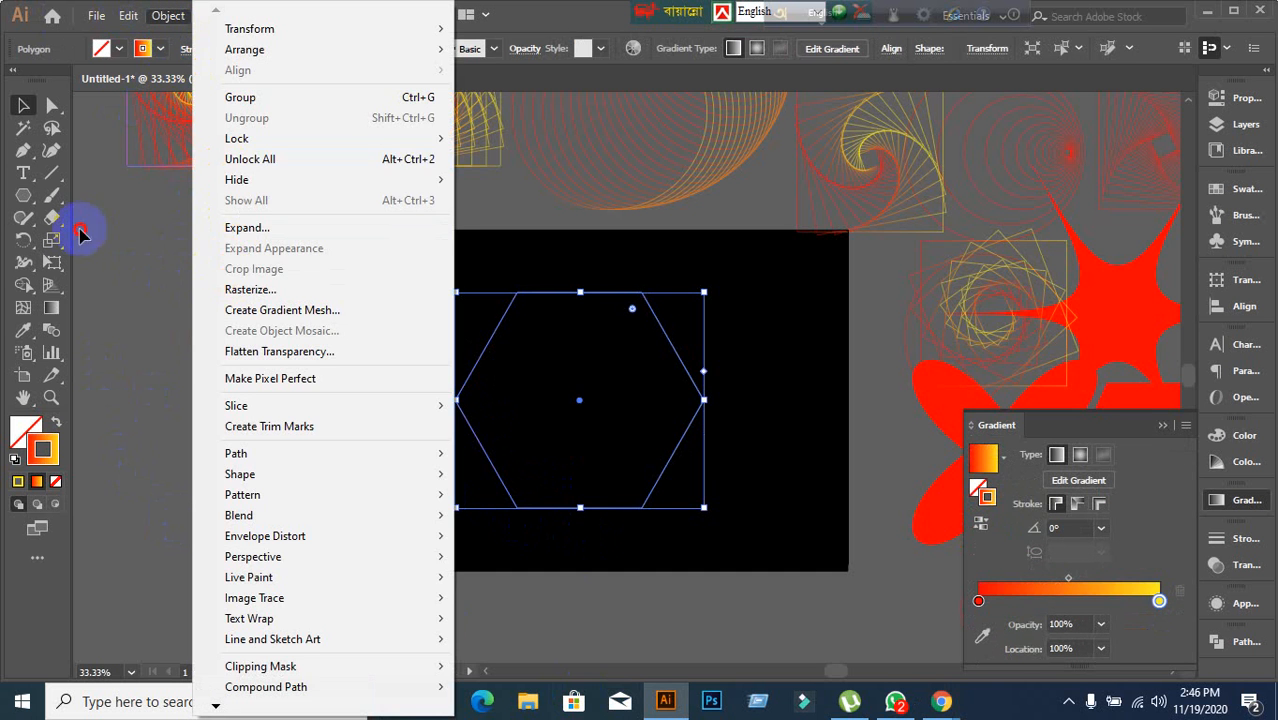
{"action": "left_click", "coordinate": [370, 350]}
{"action": "left_click_drag", "start_coordinate": [370, 350], "coordinate": [493, 410]}
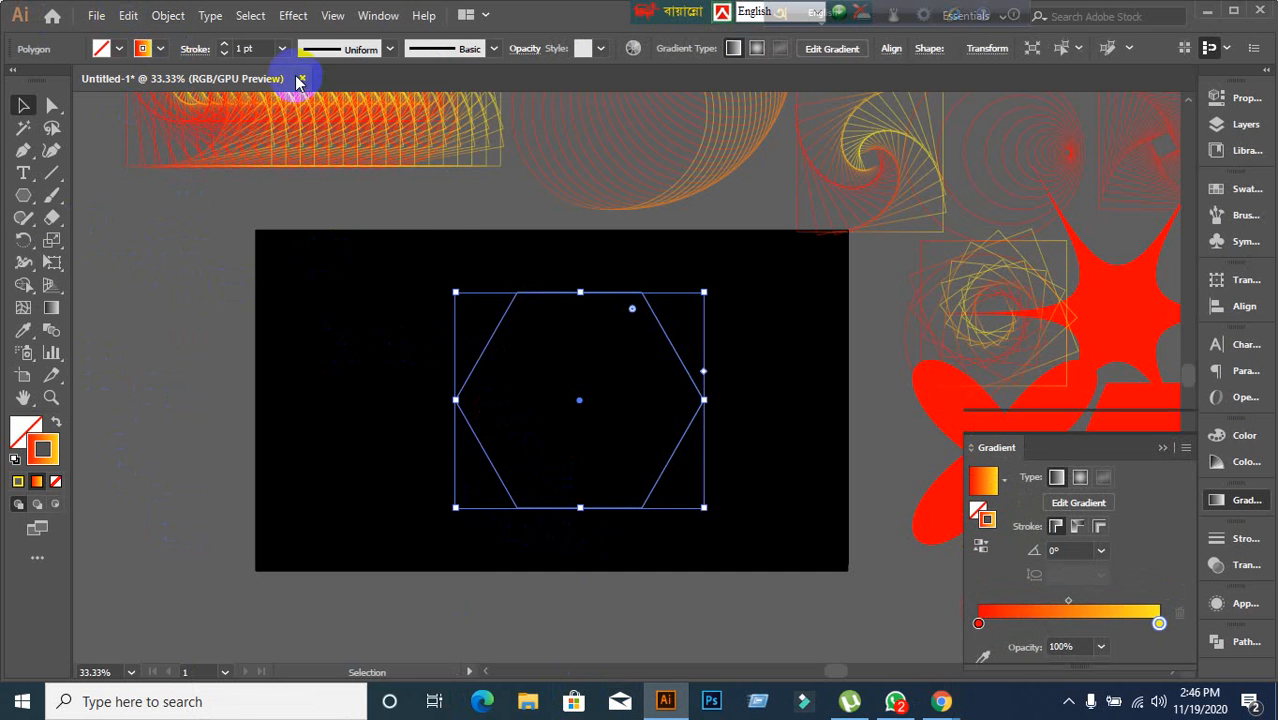
Apply the Distort & Transform Transform effect to the hexagon with preview enabled and 10 copies.
{"action": "left_click", "coordinate": [293, 15]}
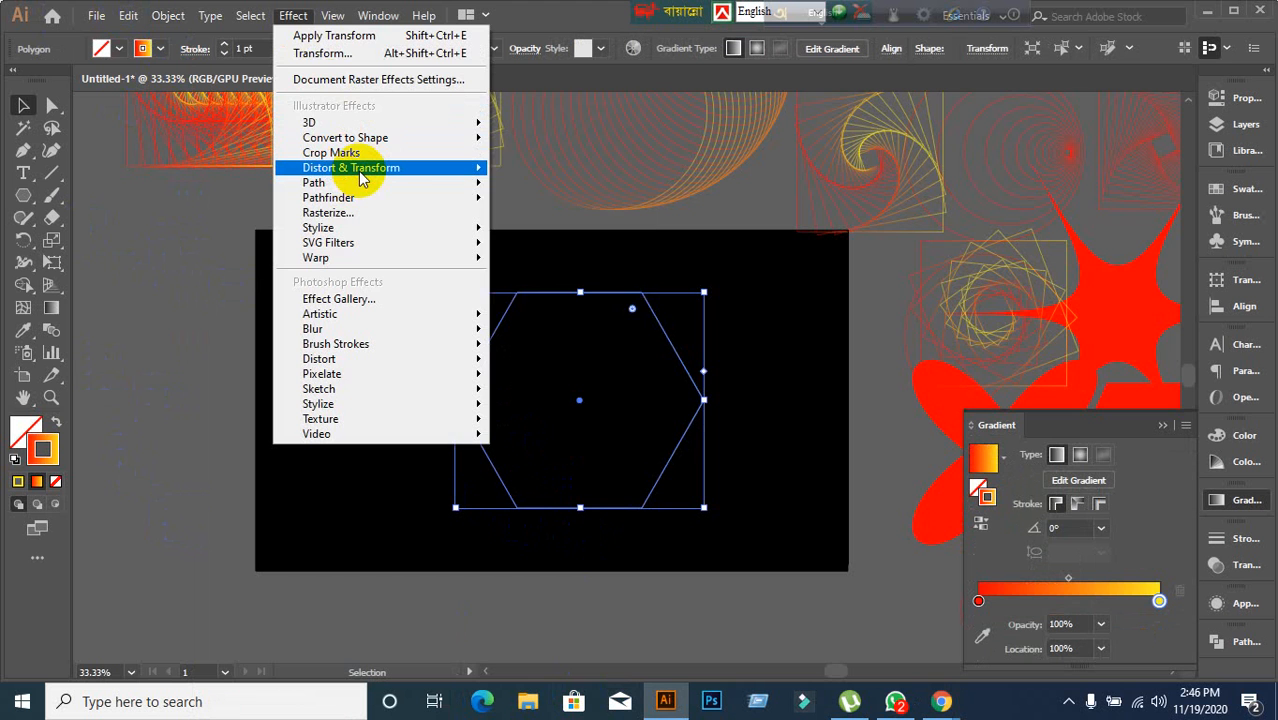
{"action": "mouse_move", "coordinate": [358, 169]}
{"action": "left_click", "coordinate": [595, 233]}
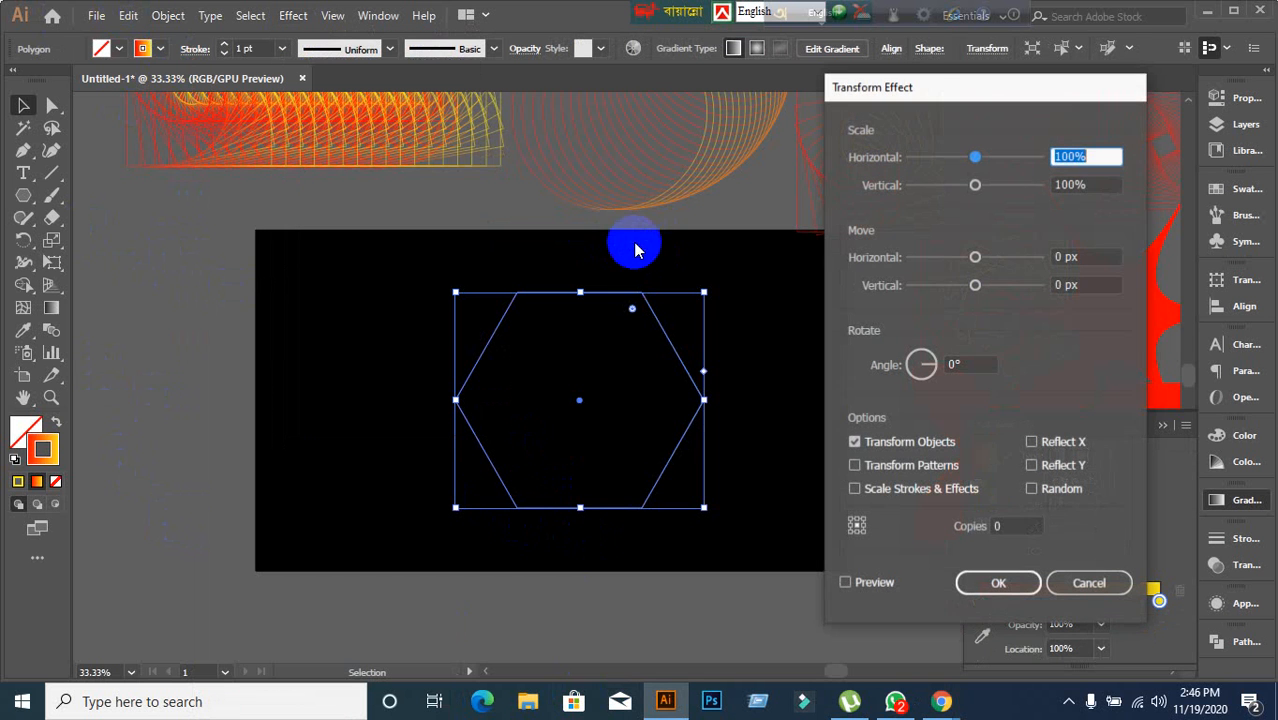
{"action": "left_click", "coordinate": [845, 583]}
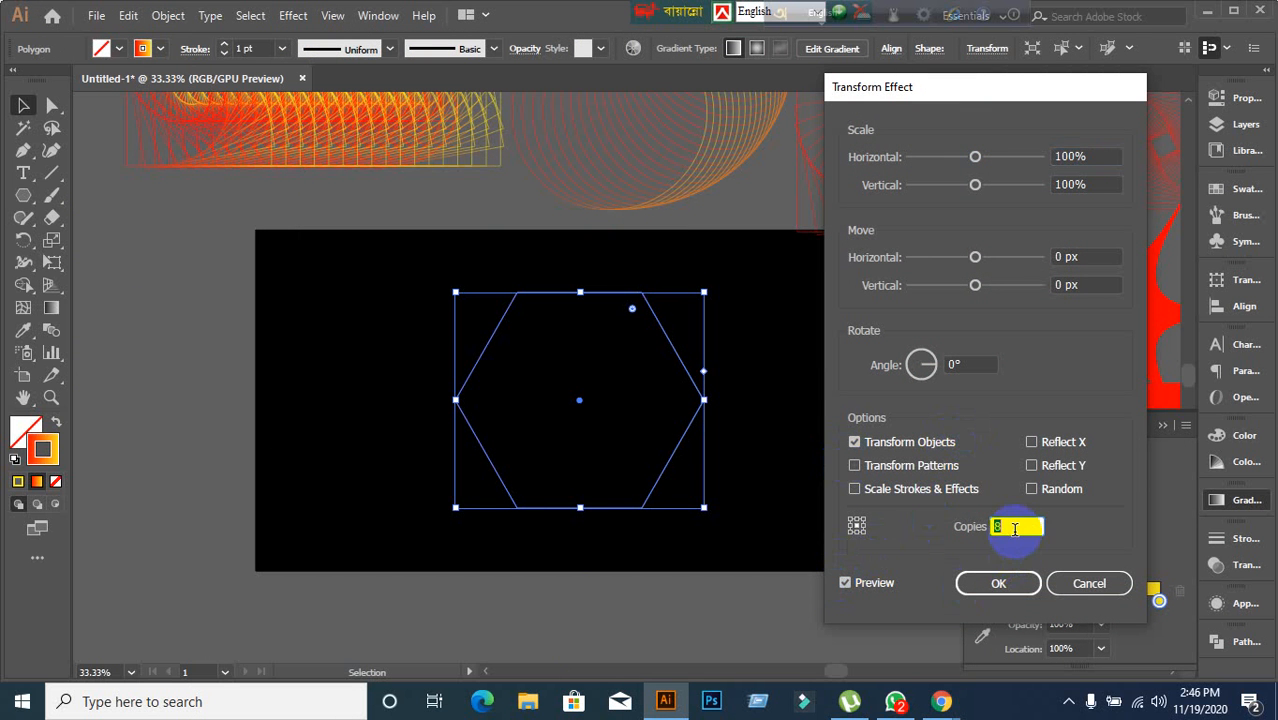
Set the effect's horizontal scale to 90%.
{"action": "left_click", "coordinate": [1110, 158]}
{"action": "key", "text": "Up"}
{"action": "key", "text": "Up"}
{"action": "key", "text": "Down"}
{"action": "key", "text": "Down"}
{"action": "key", "text": "Down"}
{"action": "key", "text": "Down"}
{"action": "key", "text": "Down"}
{"action": "key", "text": "Down"}
{"action": "key", "text": "Down"}
{"action": "key", "text": "Down"}
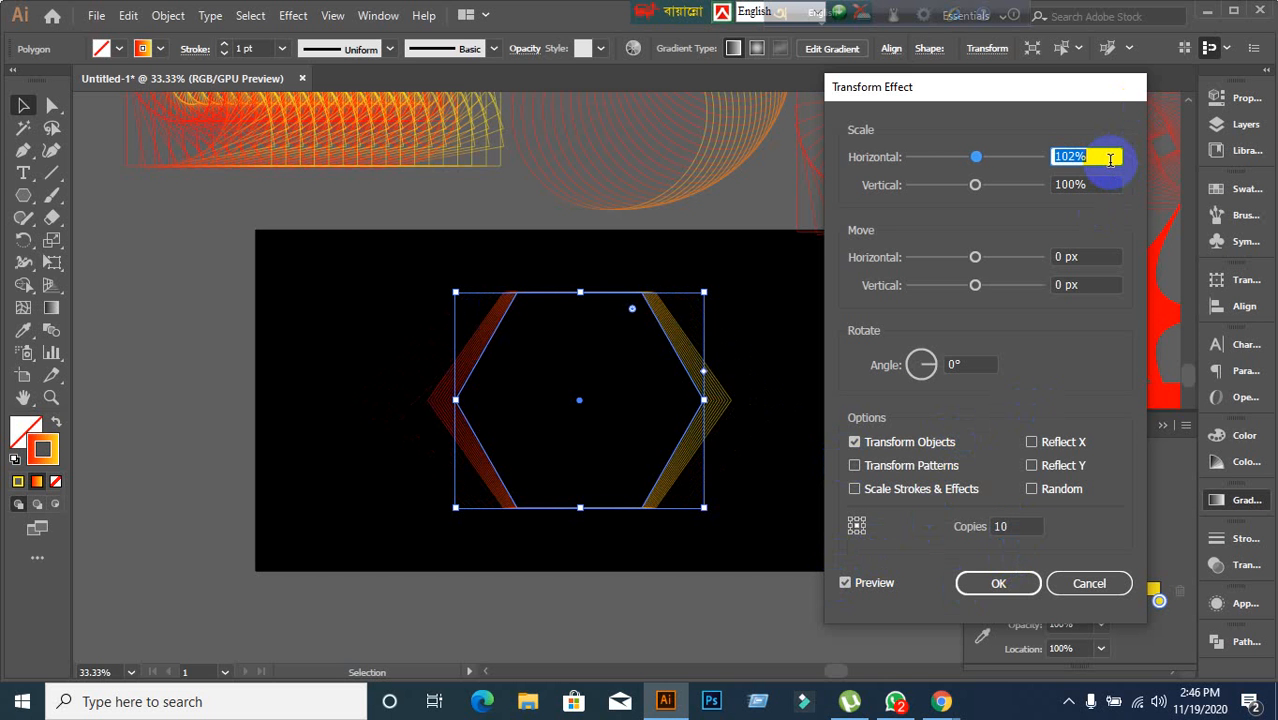
{"action": "key", "text": "Down"}
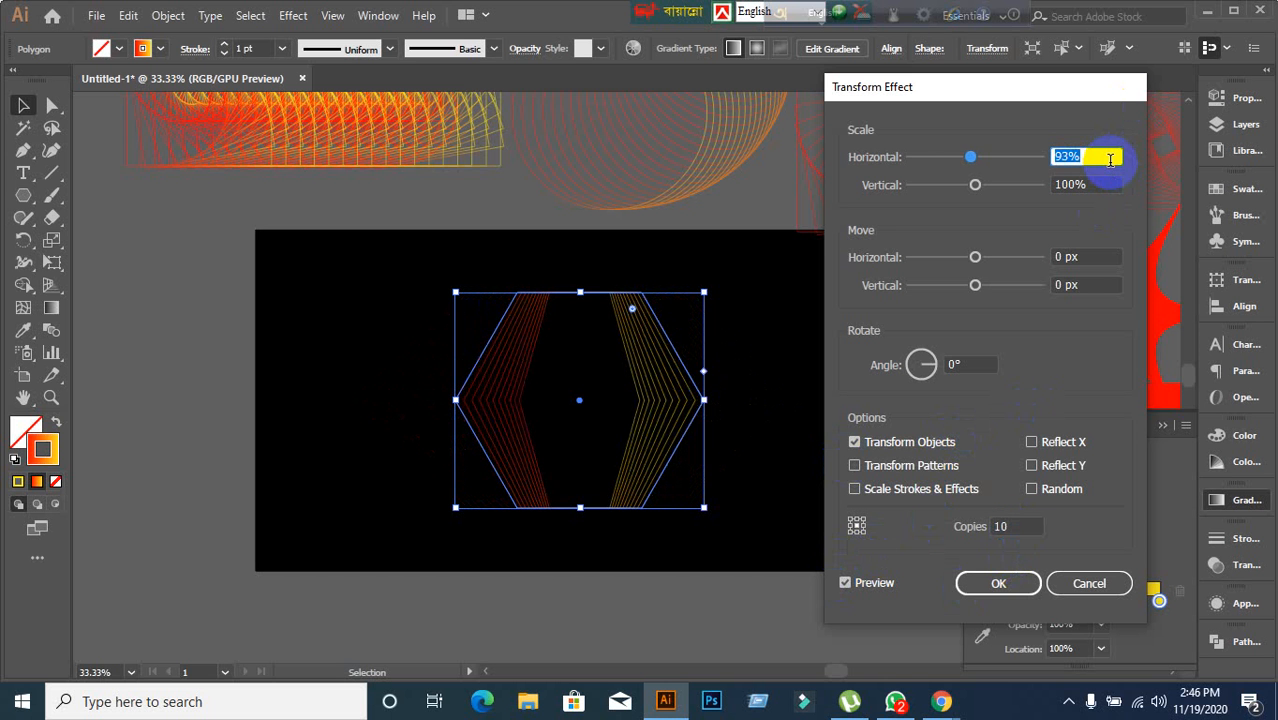
{"action": "key", "text": "Down"}
{"action": "key", "text": "Down"}
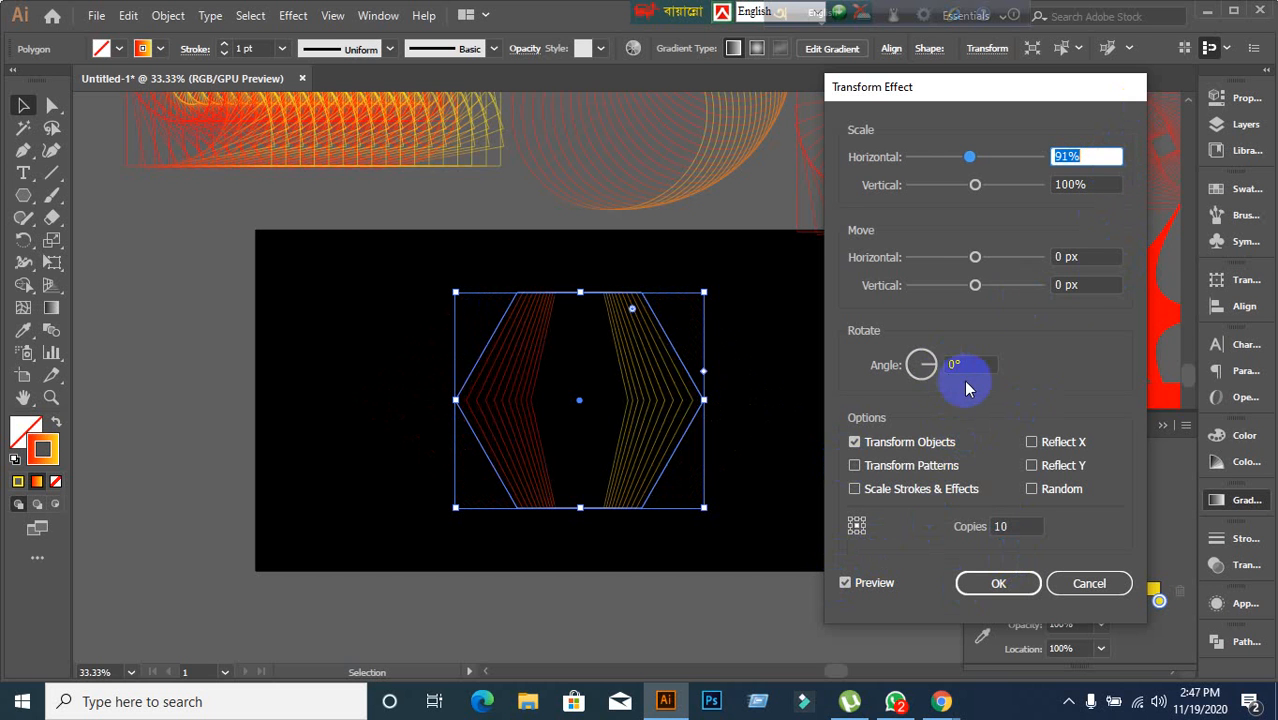
{"action": "left_click", "coordinate": [1100, 257]}
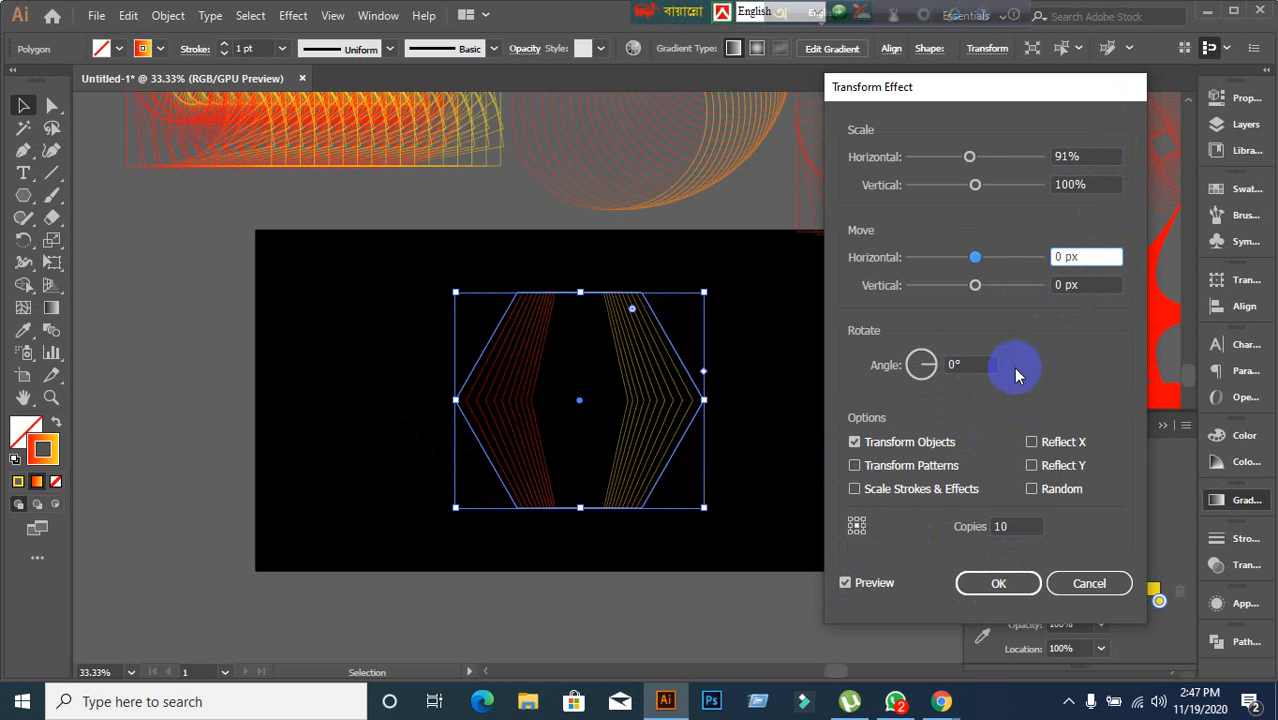
{"action": "scroll", "coordinate": [1090, 161], "scroll_direction": "down", "scroll_amount": 1}
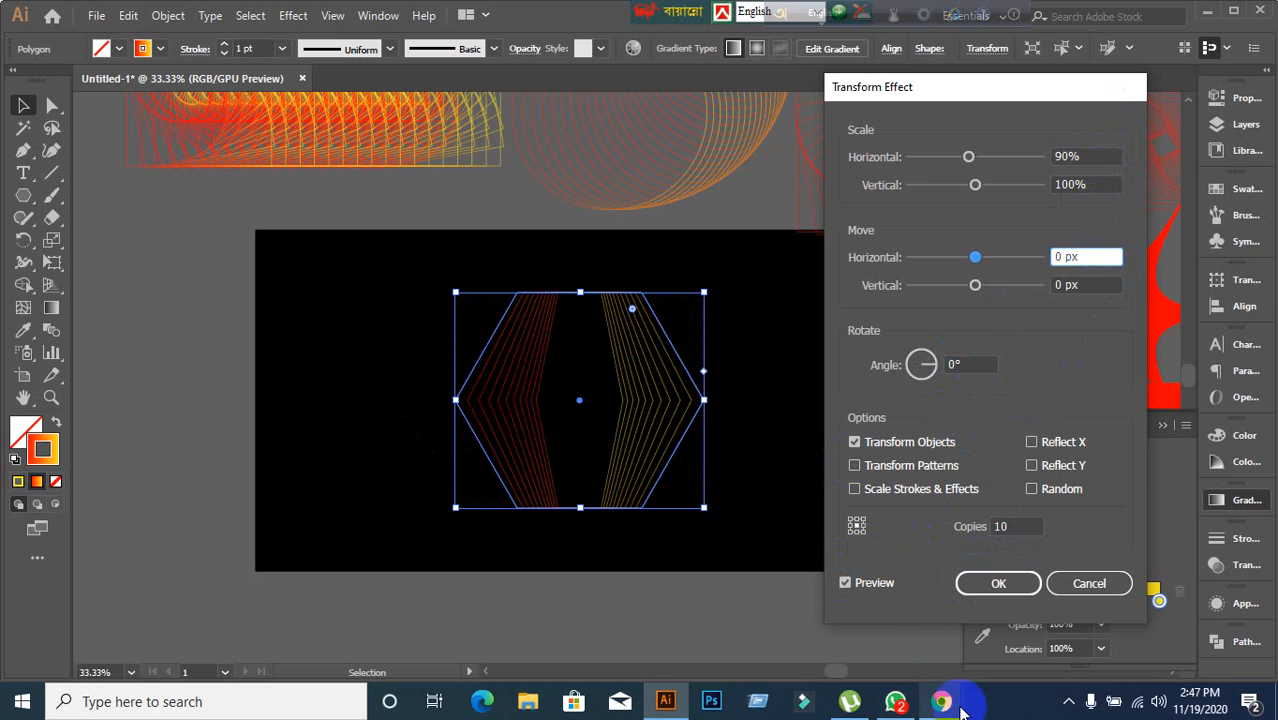
Switch to the Google Meet call, admit the waiting participant, and return to Illustrator.
{"action": "mouse_move", "coordinate": [933, 706]}
{"action": "left_click", "coordinate": [855, 643]}
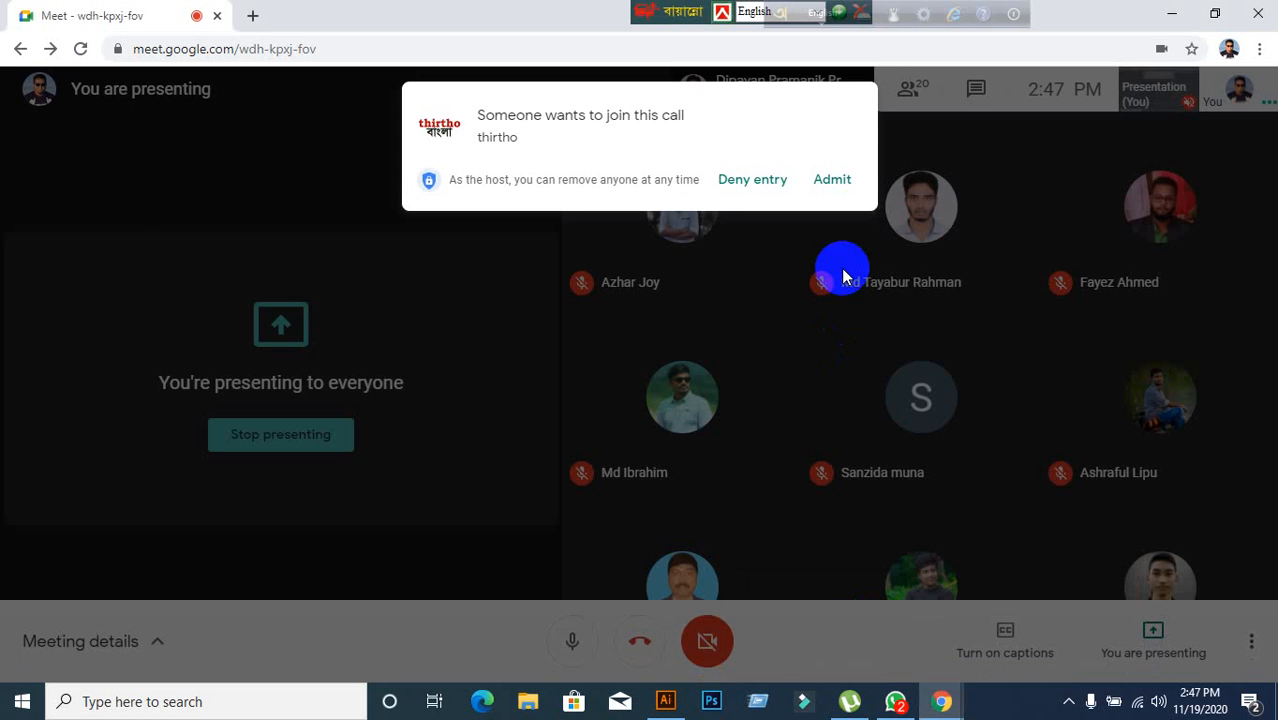
{"action": "left_click", "coordinate": [845, 188]}
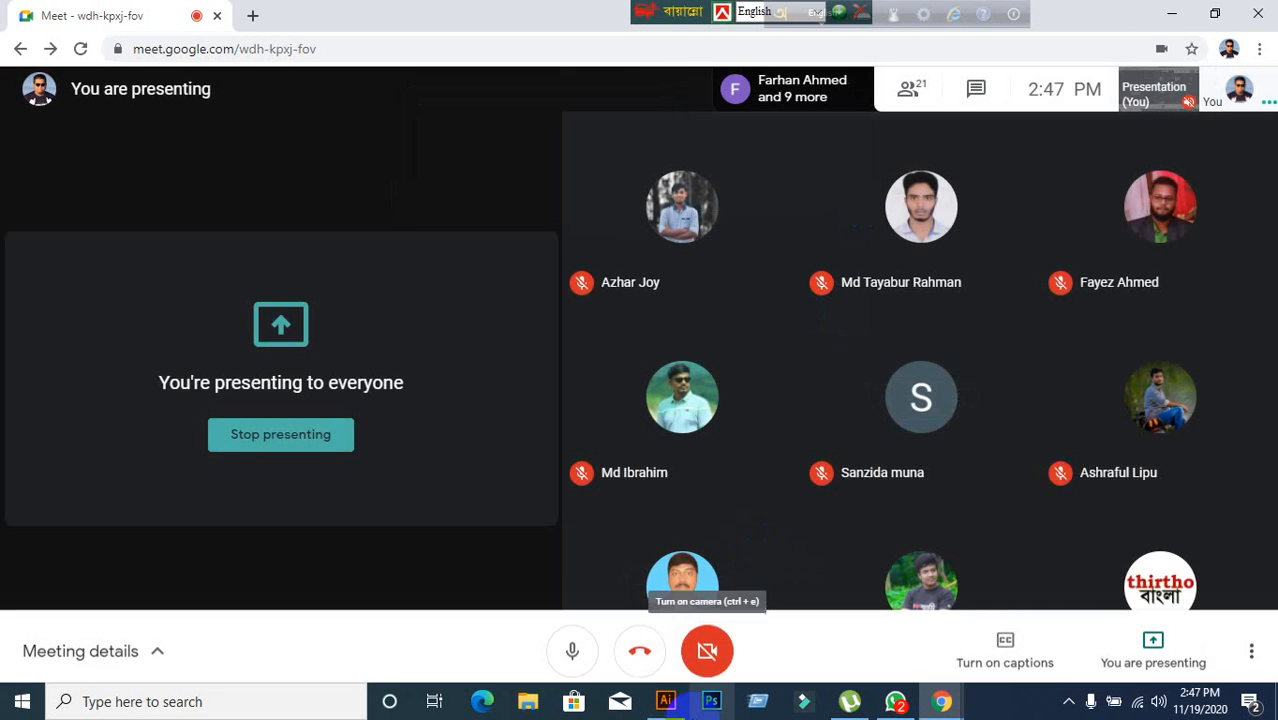
{"action": "left_click", "coordinate": [665, 701]}
Set the effect's vertical scale to 90%.
{"action": "left_click", "coordinate": [1099, 183]}
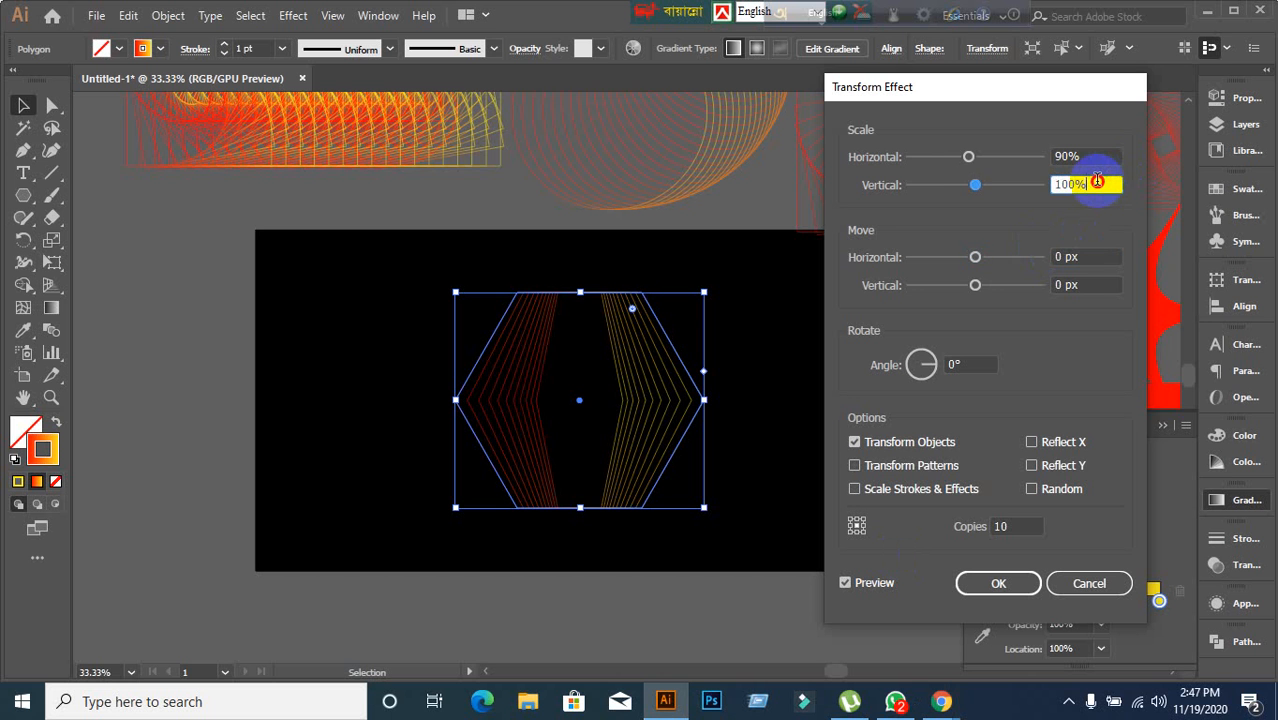
{"action": "key", "text": "Down"}
{"action": "key", "text": "Down"}
{"action": "key", "text": "Down"}
{"action": "key", "text": "Down"}
{"action": "key", "text": "Down"}
{"action": "key", "text": "Down"}
{"action": "key", "text": "Down"}
{"action": "key", "text": "Down"}
{"action": "key", "text": "Down"}
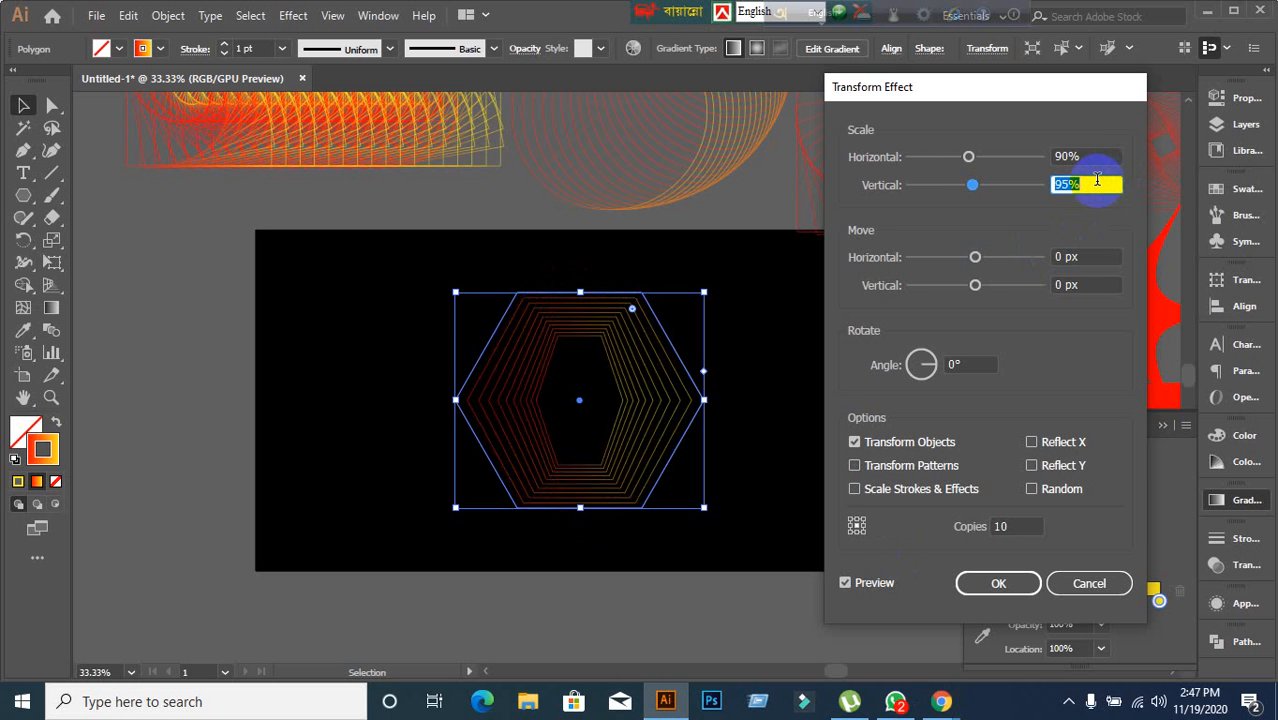
{"action": "key", "text": "Down"}
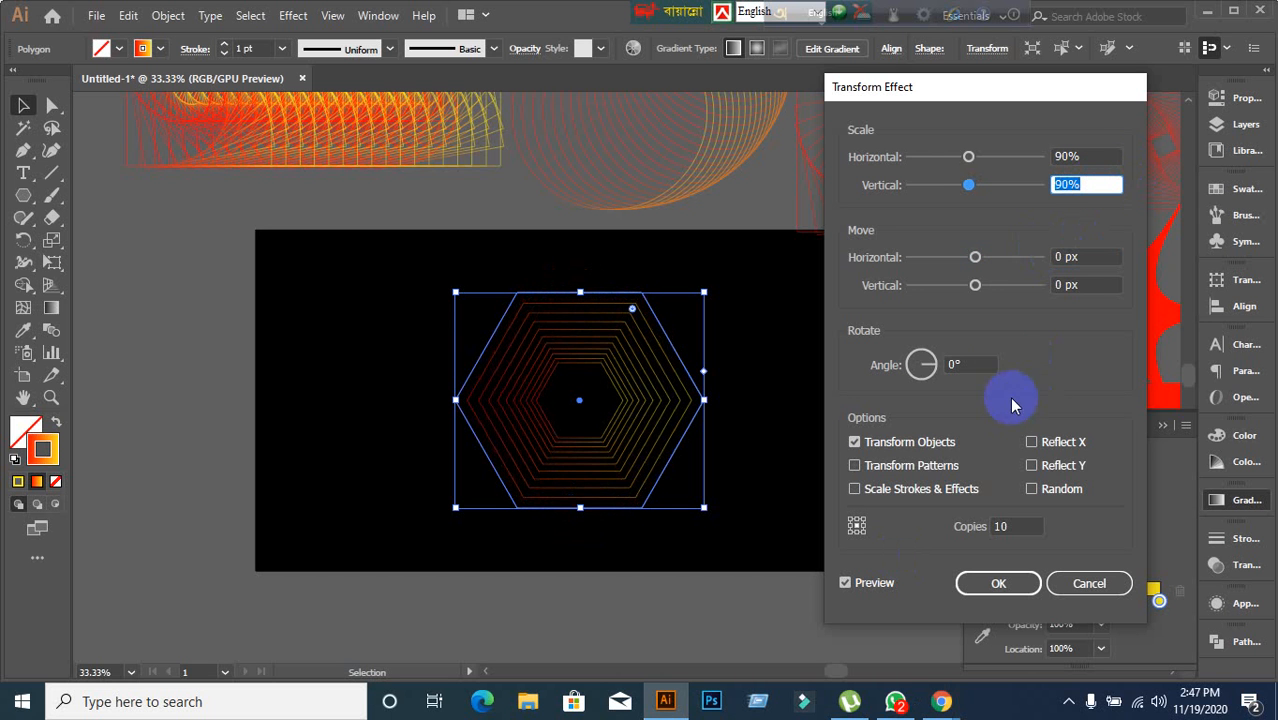
{"action": "left_click", "coordinate": [1099, 258]}
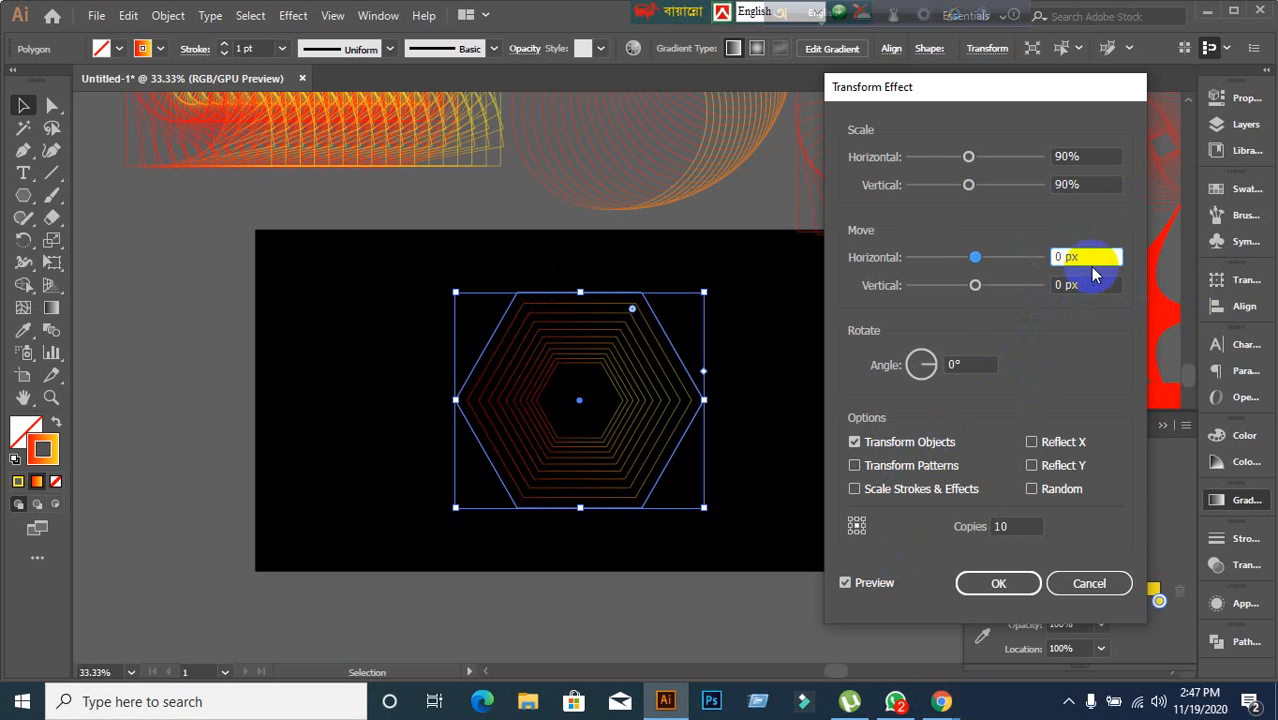
Set the effect's rotation angle to 14°.
{"action": "left_click", "coordinate": [976, 364]}
{"action": "key", "text": "Up"}
{"action": "key", "text": "Up"}
{"action": "key", "text": "Up"}
{"action": "key", "text": "Up"}
{"action": "key", "text": "Up"}
{"action": "key", "text": "Up"}
{"action": "key", "text": "Up"}
{"action": "key", "text": "Up"}
{"action": "key", "text": "Up"}
{"action": "key", "text": "Up"}
{"action": "key", "text": "Up"}
{"action": "key", "text": "Up"}
{"action": "key", "text": "Up"}
{"action": "key", "text": "Up"}
{"action": "key", "text": "Up"}
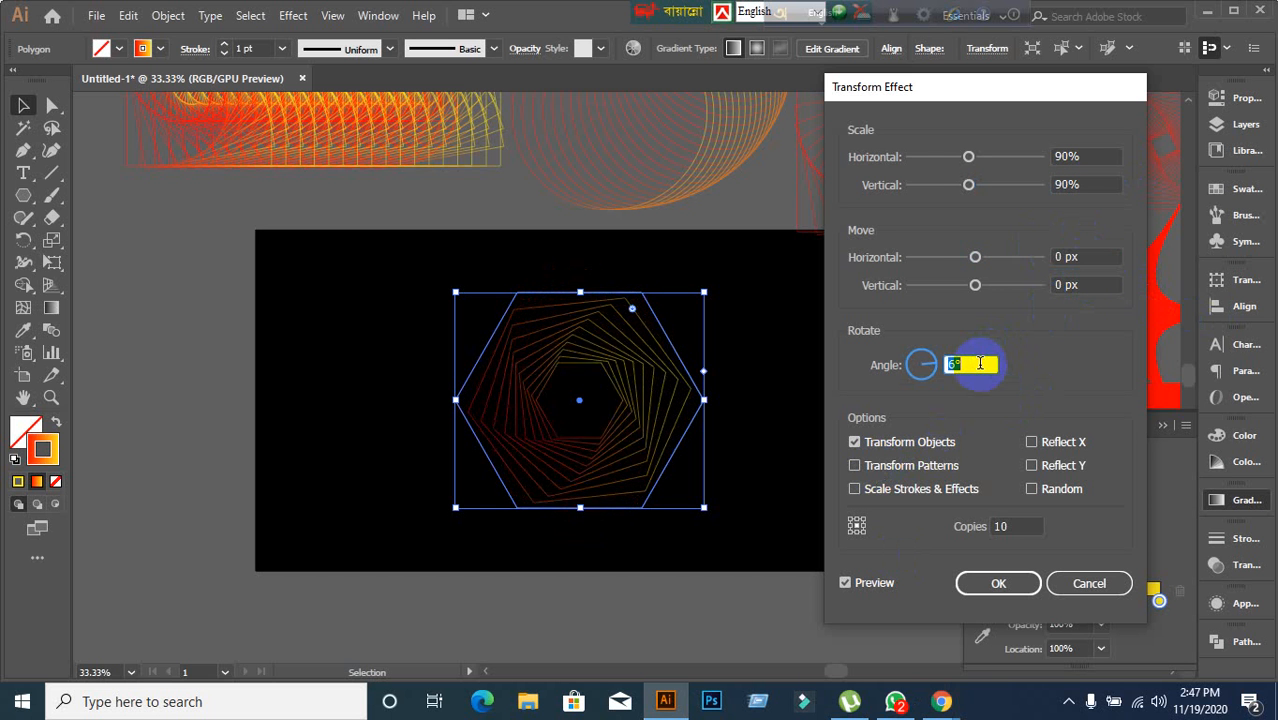
{"action": "key", "text": "Up"}
{"action": "key", "text": "Up"}
{"action": "key", "text": "Up"}
{"action": "key", "text": "Up"}
{"action": "key", "text": "Up"}
{"action": "key", "text": "Up"}
{"action": "key", "text": "Up"}
{"action": "key", "text": "Up"}
{"action": "key", "text": "Up"}
{"action": "key", "text": "Up"}
{"action": "key", "text": "Up"}
{"action": "key", "text": "Up"}
{"action": "key", "text": "Up"}
{"action": "key", "text": "Up"}
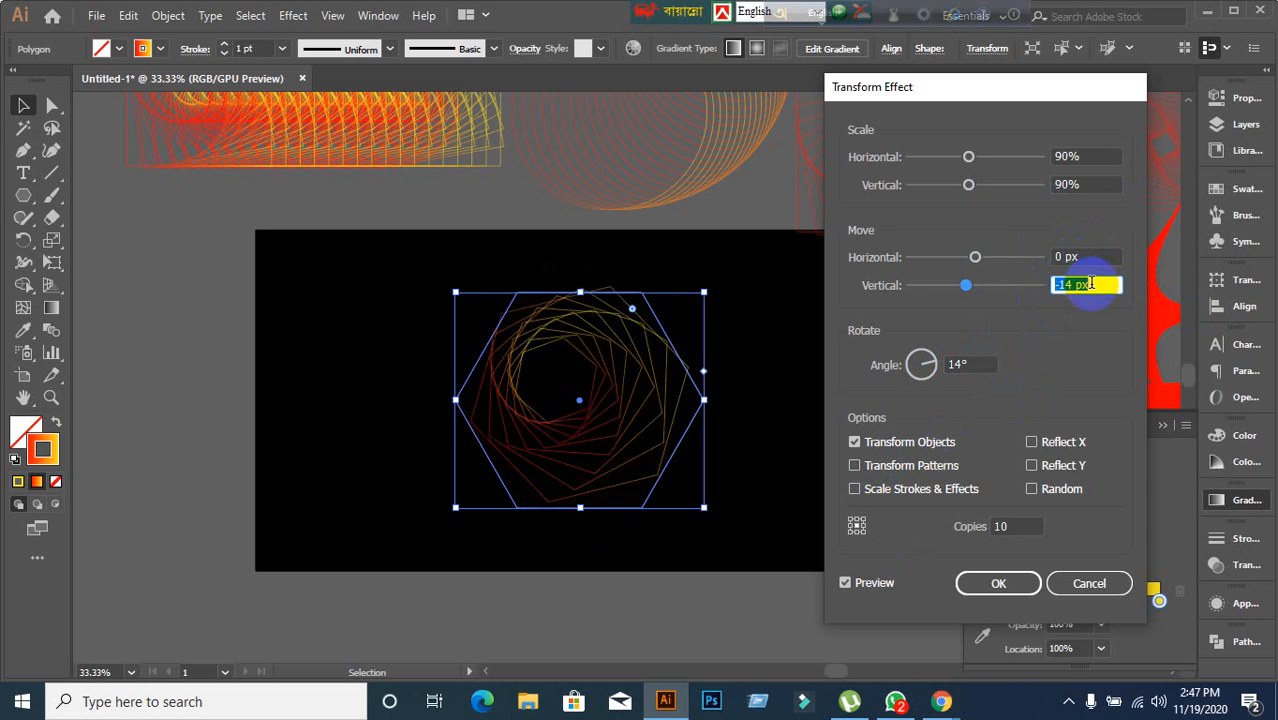
Try vertical and horizontal move offsets on the copies, returning both to 0 px.
{"action": "key", "text": "Down"}
{"action": "key", "text": "Down"}
{"action": "key", "text": "Down"}
{"action": "key", "text": "Down"}
{"action": "key", "text": "Down"}
{"action": "key", "text": "Down"}
{"action": "key", "text": "Down"}
{"action": "key", "text": "Down"}
{"action": "key", "text": "Down"}
{"action": "key", "text": "Down"}
{"action": "key", "text": "Down"}
{"action": "key", "text": "Down"}
{"action": "key", "text": "Down"}
{"action": "key", "text": "Down"}
{"action": "key", "text": "Down"}
{"action": "key", "text": "Down"}
{"action": "key", "text": "Down"}
{"action": "key", "text": "Down"}
{"action": "key", "text": "Down"}
{"action": "key", "text": "Down"}
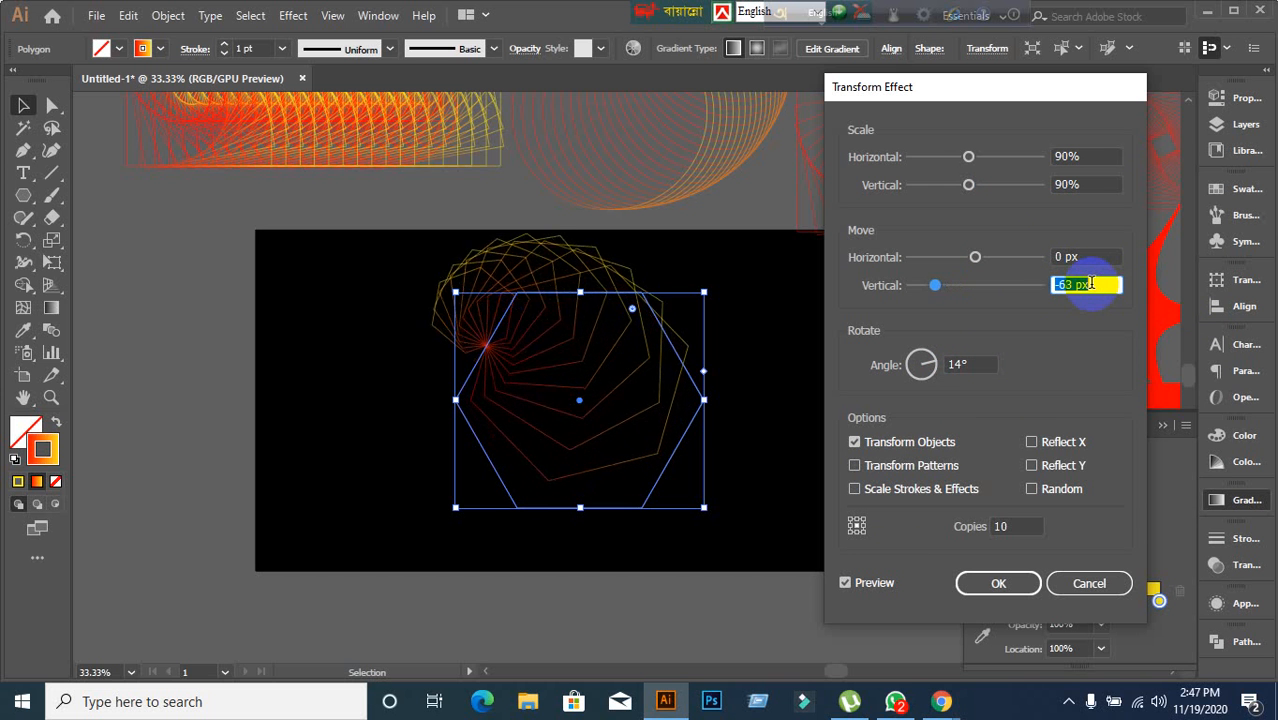
{"action": "key", "text": "Up"}
{"action": "key", "text": "Up"}
{"action": "key", "text": "Up"}
{"action": "key", "text": "Up"}
{"action": "key", "text": "Up"}
{"action": "key", "text": "Up"}
{"action": "key", "text": "Up"}
{"action": "key", "text": "Up"}
{"action": "key", "text": "Up"}
{"action": "key", "text": "Up"}
{"action": "key", "text": "Up"}
{"action": "key", "text": "Up"}
{"action": "key", "text": "Up"}
{"action": "key", "text": "Up"}
{"action": "key", "text": "Up"}
{"action": "key", "text": "Up"}
{"action": "key", "text": "Up"}
{"action": "key", "text": "Up"}
{"action": "key", "text": "Up"}
{"action": "key", "text": "Up"}
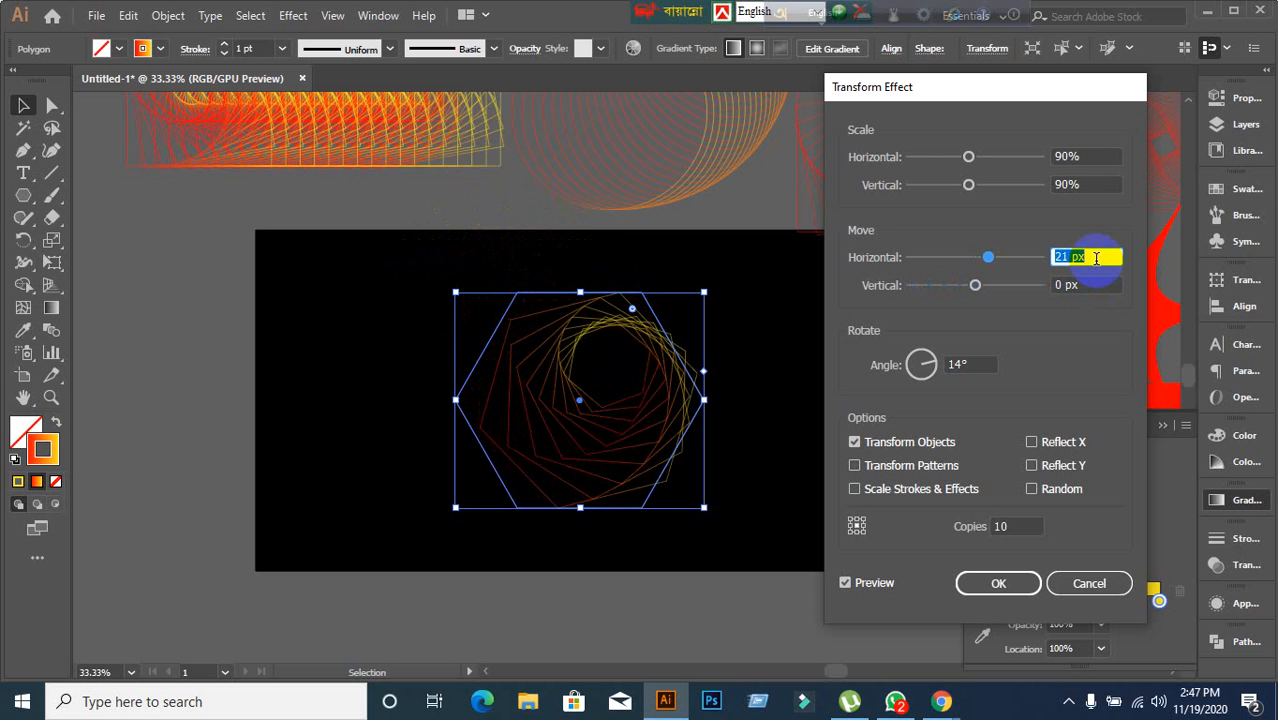
{"action": "key", "text": "Down"}
{"action": "key", "text": "Down"}
{"action": "key", "text": "Down"}
{"action": "key", "text": "Down"}
{"action": "key", "text": "Down"}
{"action": "key", "text": "Down"}
{"action": "key", "text": "Down"}
{"action": "key", "text": "Down"}
{"action": "key", "text": "Down"}
{"action": "key", "text": "Down"}
{"action": "key", "text": "Down"}
{"action": "key", "text": "Down"}
{"action": "key", "text": "Down"}
{"action": "key", "text": "Down"}
{"action": "key", "text": "Down"}
{"action": "key", "text": "Down"}
{"action": "key", "text": "Down"}
{"action": "key", "text": "Down"}
{"action": "key", "text": "Down"}
{"action": "key", "text": "Down"}
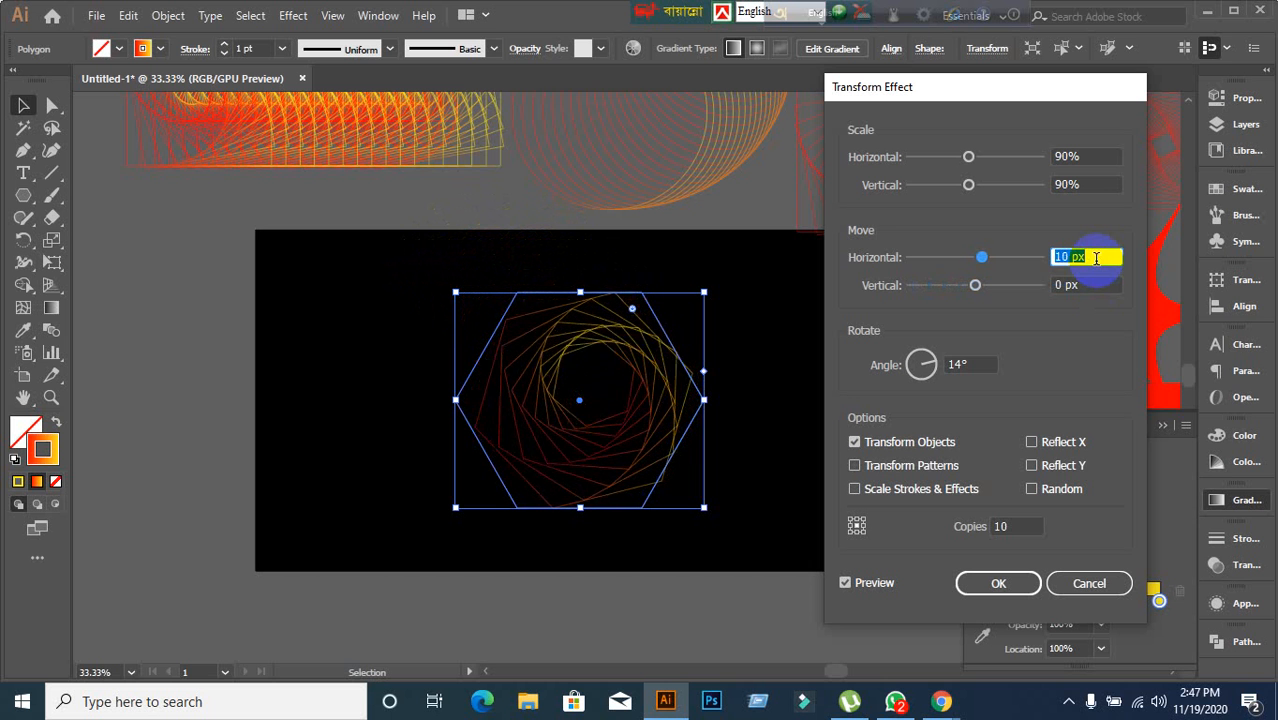
{"action": "key", "text": "Down"}
{"action": "key", "text": "Down"}
{"action": "key", "text": "Down"}
{"action": "key", "text": "Down"}
{"action": "key", "text": "Down"}
{"action": "key", "text": "Down"}
{"action": "key", "text": "Down"}
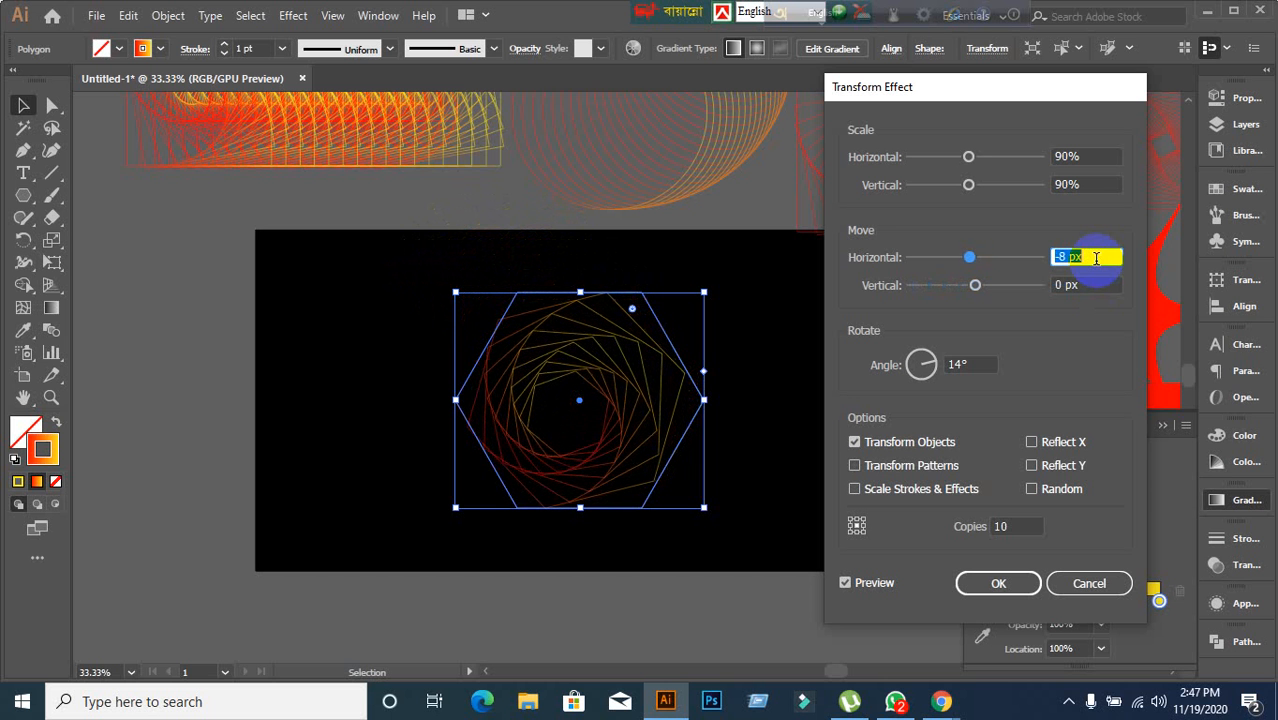
{"action": "key", "text": "Up"}
{"action": "key", "text": "Up"}
{"action": "key", "text": "Up"}
{"action": "key", "text": "Up"}
{"action": "key", "text": "Up"}
{"action": "key", "text": "Up"}
{"action": "key", "text": "Up"}
{"action": "key", "text": "Up"}
{"action": "key", "text": "Up"}
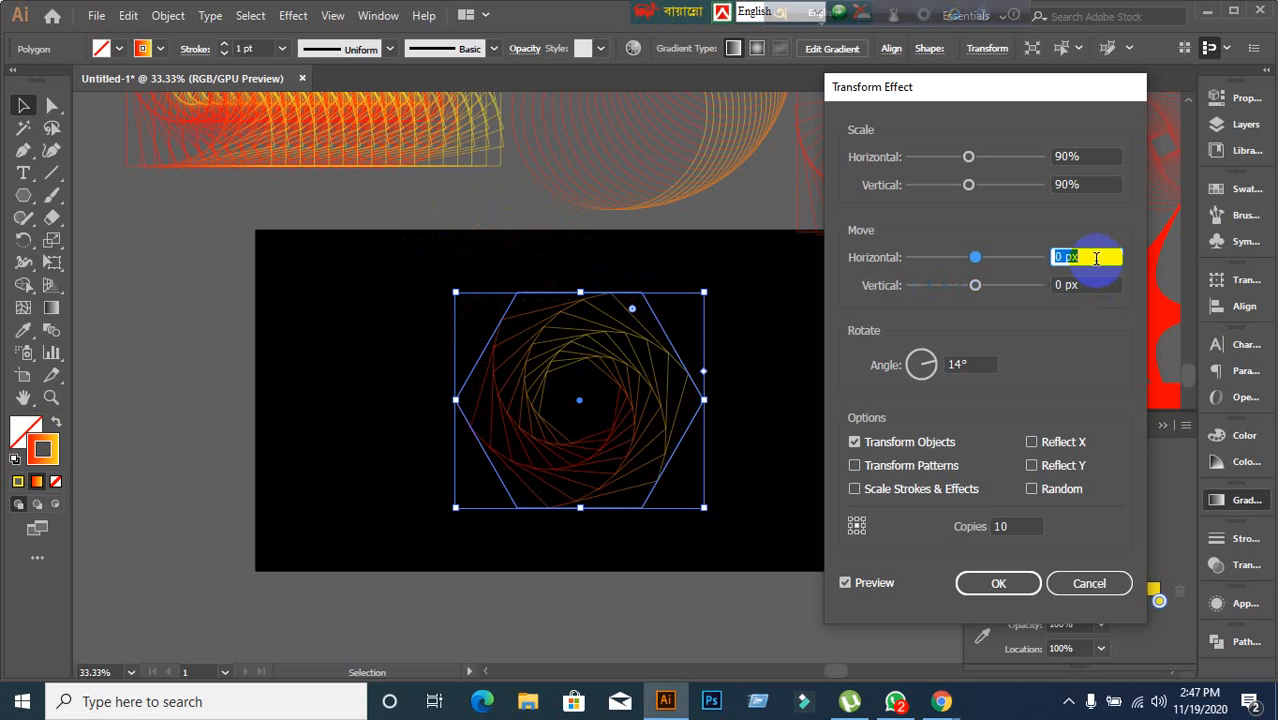
Set the number of copies to 17 and confirm the Transform effect.
{"action": "left_click", "coordinate": [1012, 526]}
{"action": "key", "text": "Up"}
{"action": "key", "text": "Up"}
{"action": "key", "text": "Up"}
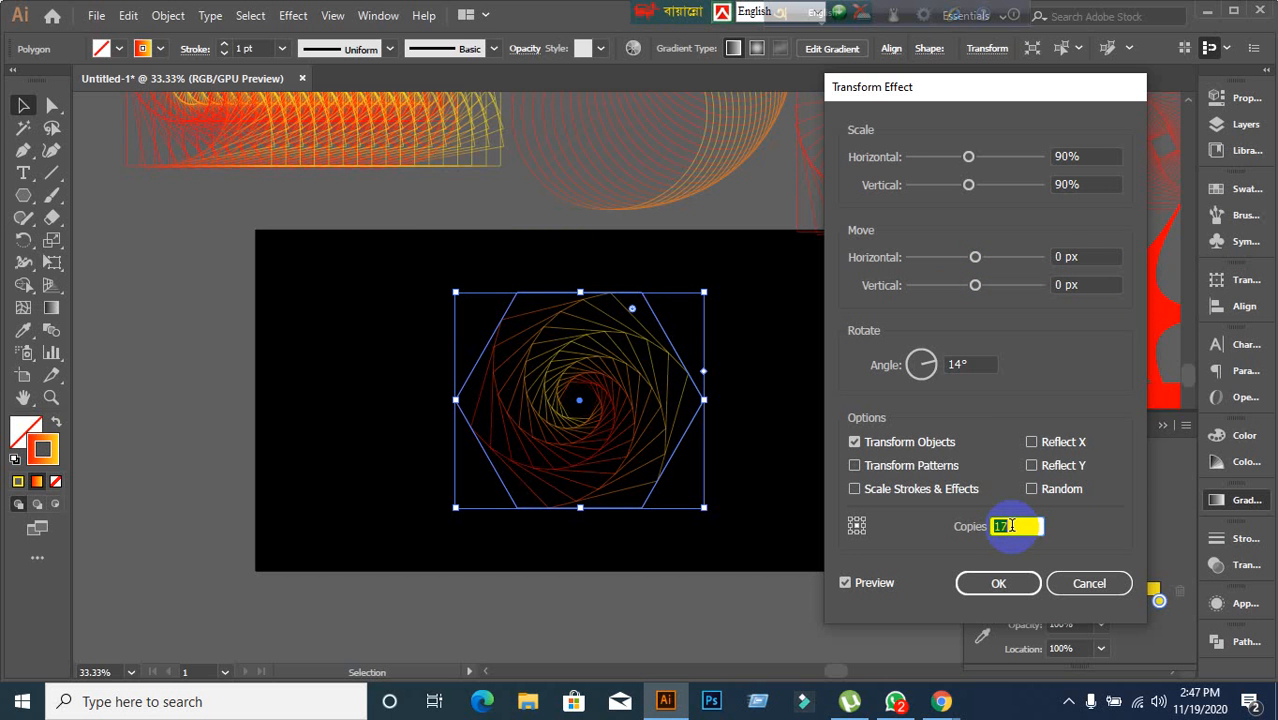
{"action": "left_click", "coordinate": [1006, 585]}
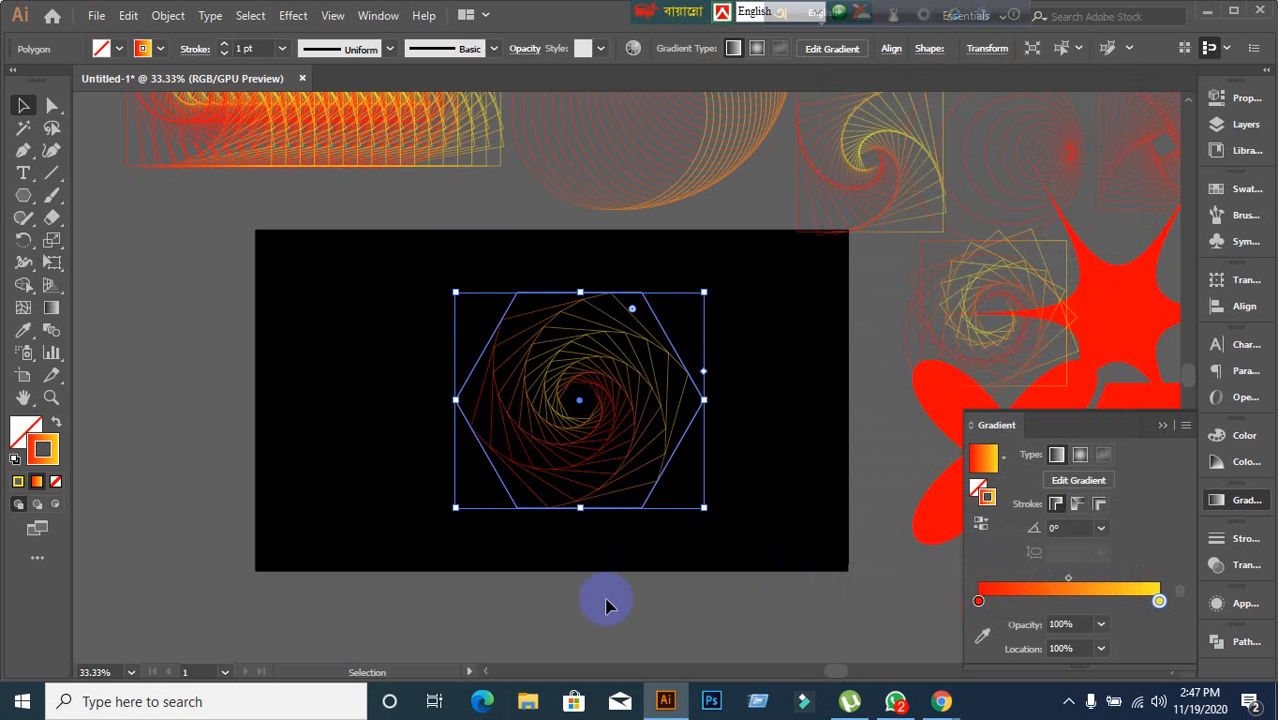
{"action": "left_click", "coordinate": [608, 614]}
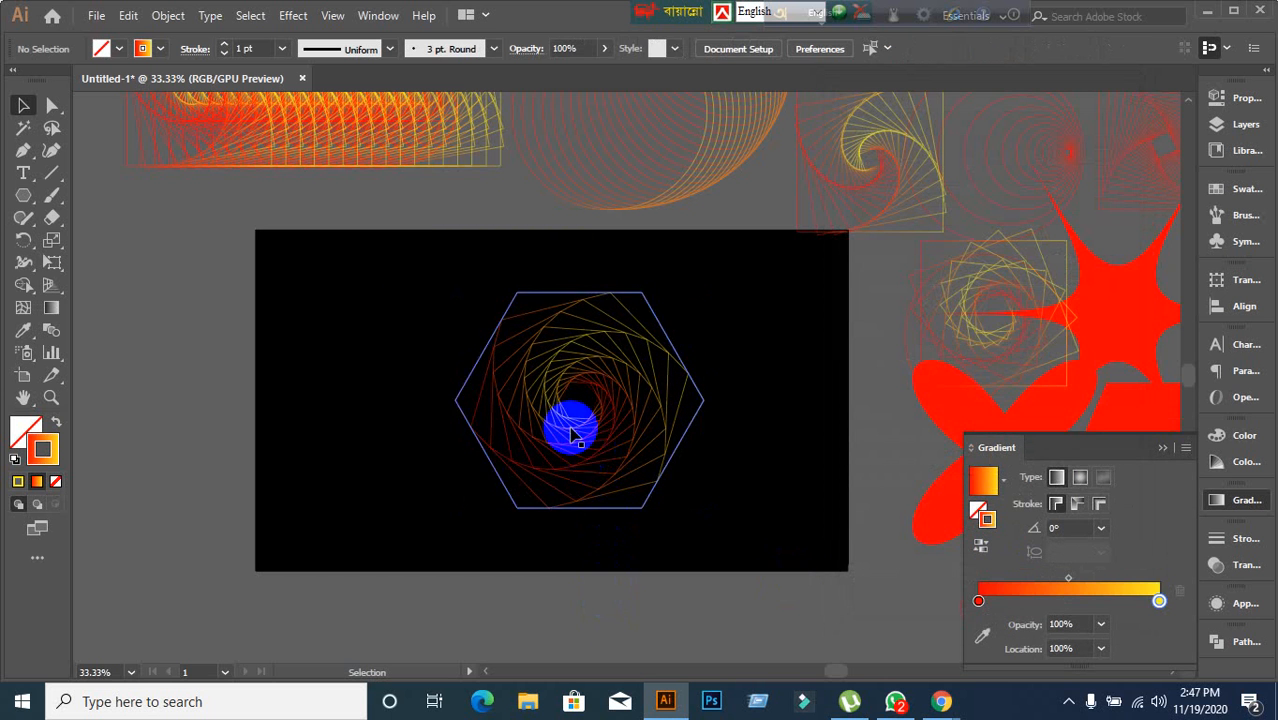
{"action": "left_click", "coordinate": [570, 435]}
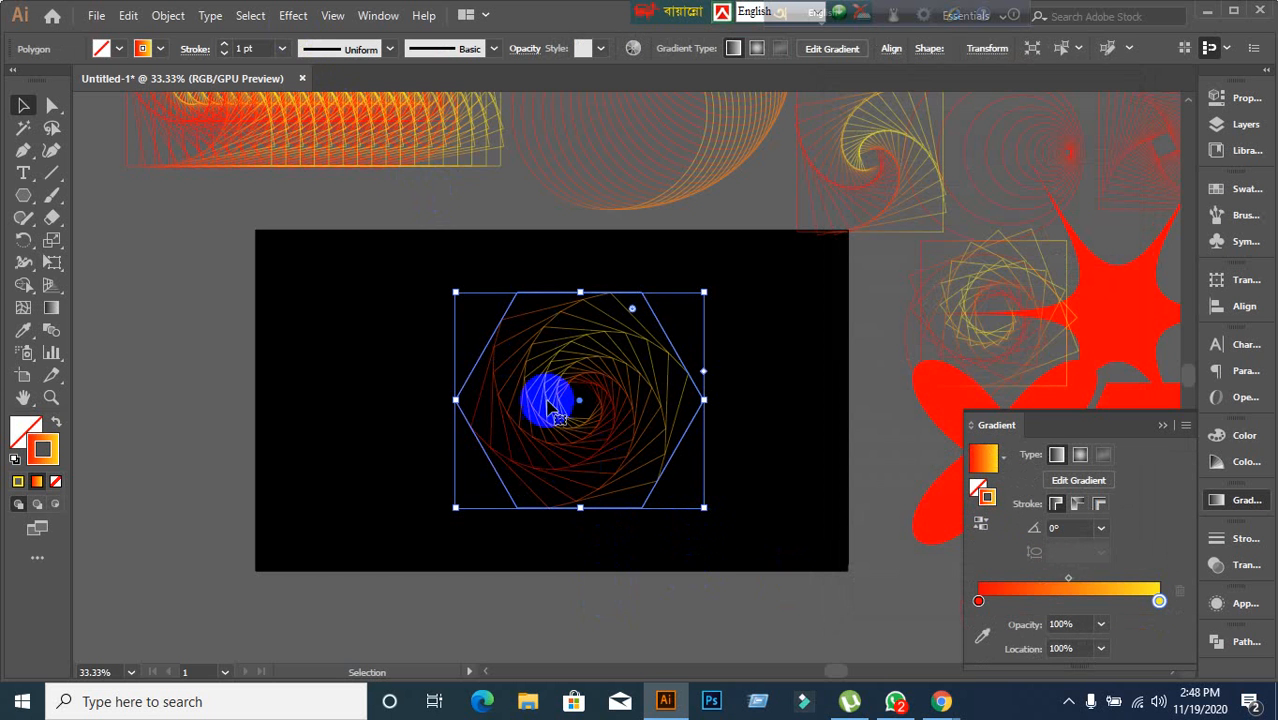
{"action": "left_click", "coordinate": [305, 20]}
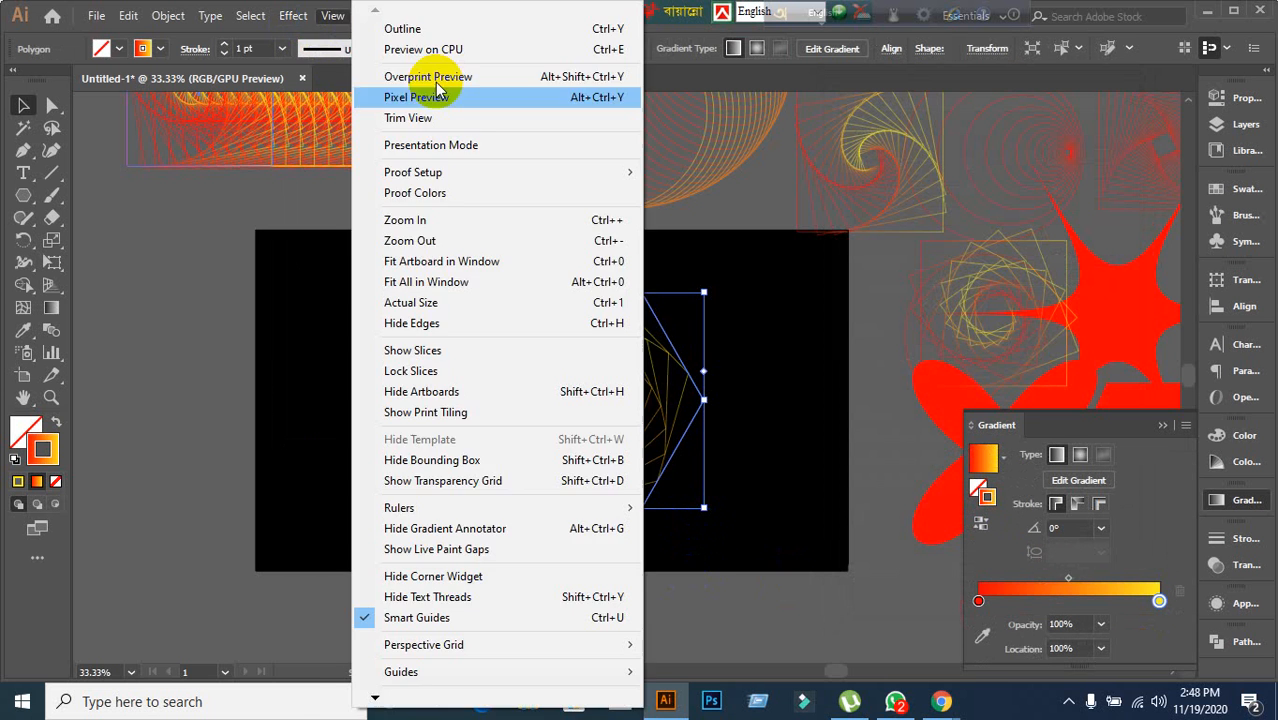
{"action": "left_click", "coordinate": [525, 365]}
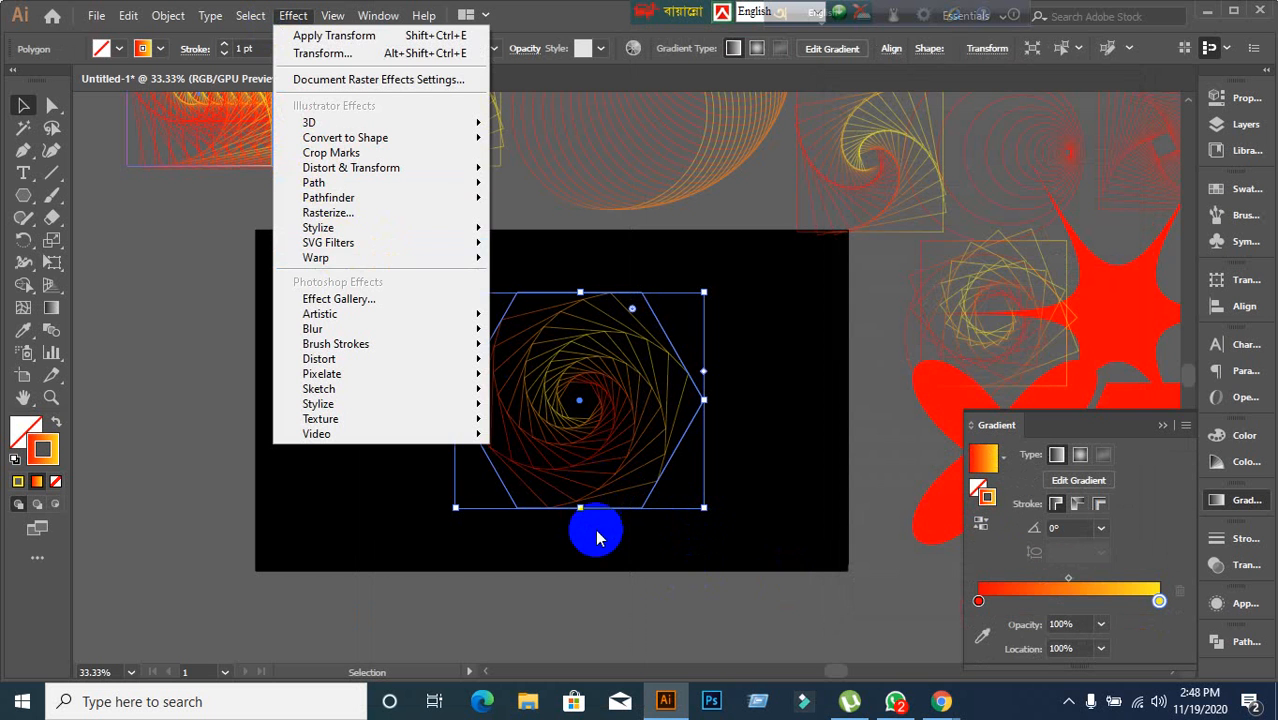
{"action": "left_click", "coordinate": [626, 612]}
{"action": "left_click", "coordinate": [585, 452]}
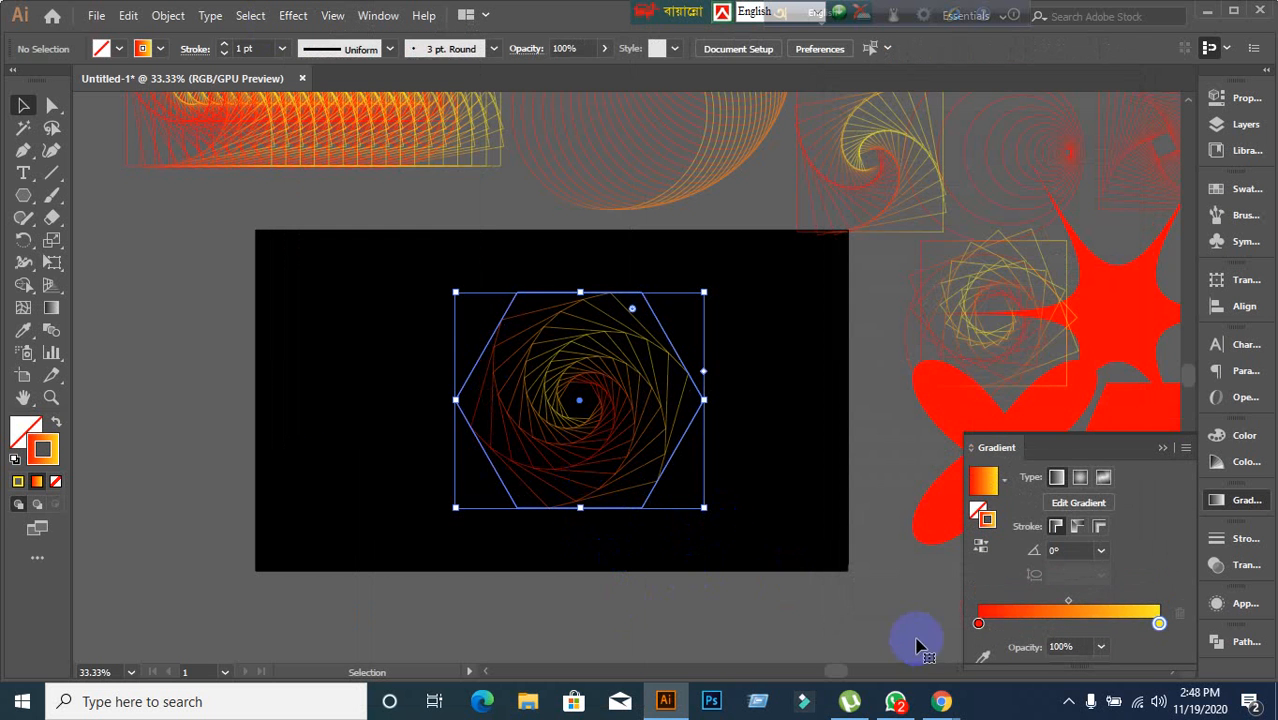
Reopen the hexagon's Transform effect, try 9 copies with Reflect X, Reflect Y and Random, then cancel.
{"action": "left_click", "coordinate": [1244, 610]}
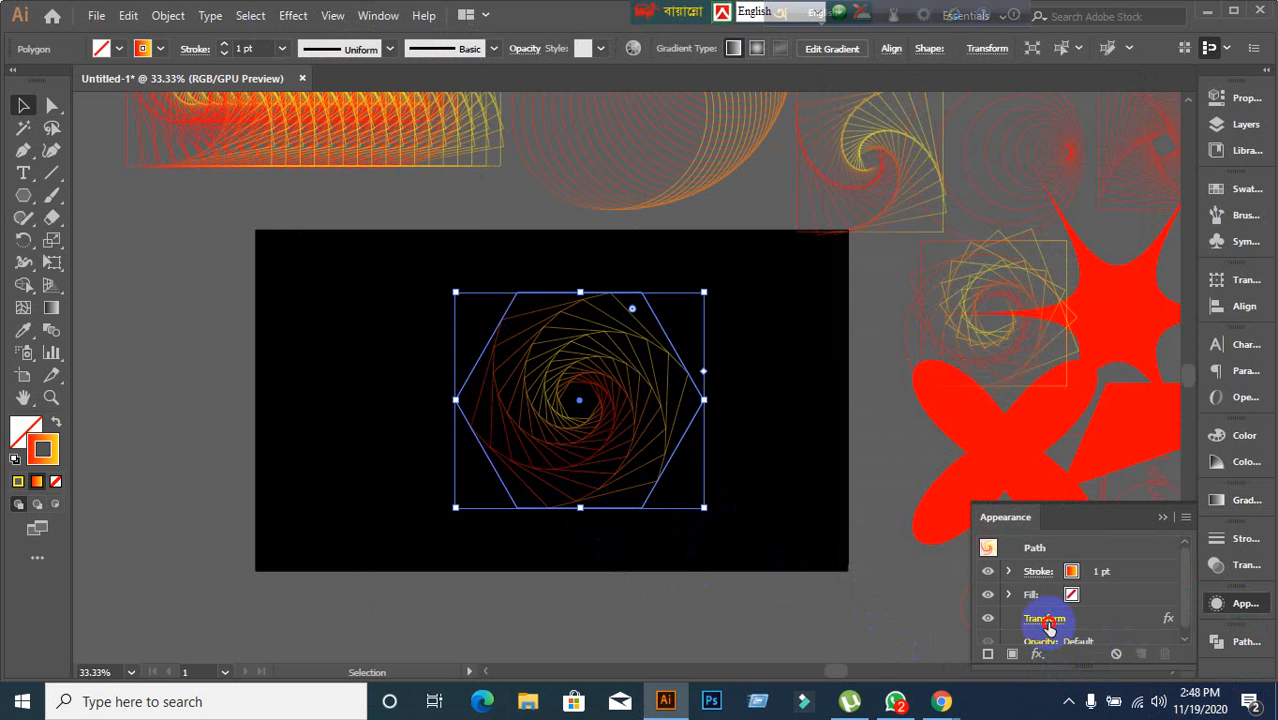
{"action": "left_click", "coordinate": [1045, 620]}
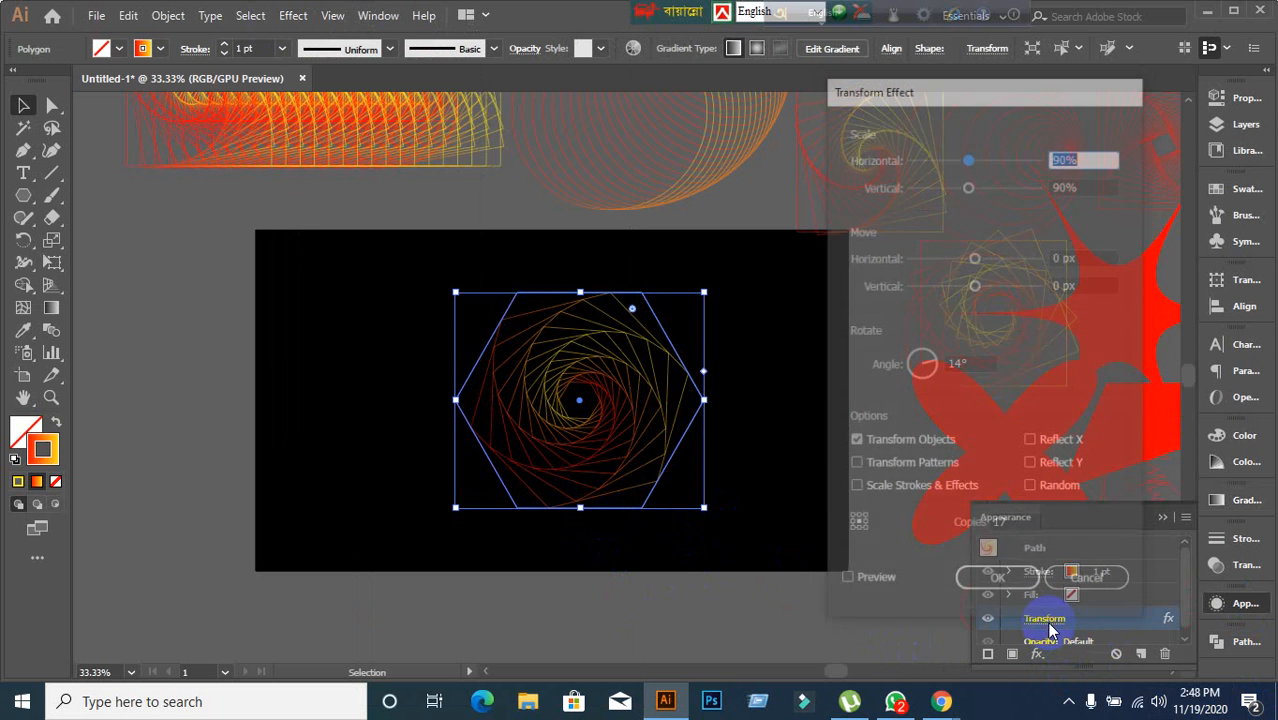
{"action": "left_click", "coordinate": [858, 584]}
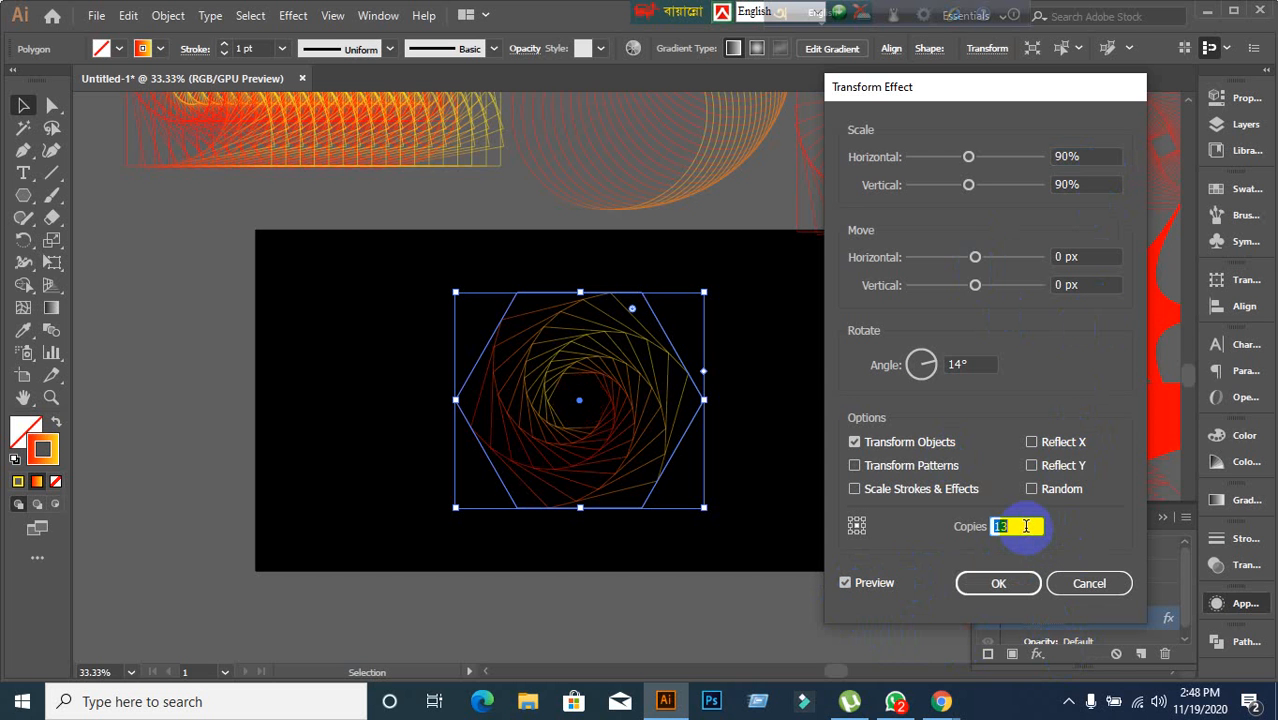
{"action": "type", "text": "2"}
{"action": "key", "text": "Up"}
{"action": "key", "text": "Up"}
{"action": "key", "text": "Up"}
{"action": "key", "text": "Up"}
{"action": "left_click", "coordinate": [1030, 445]}
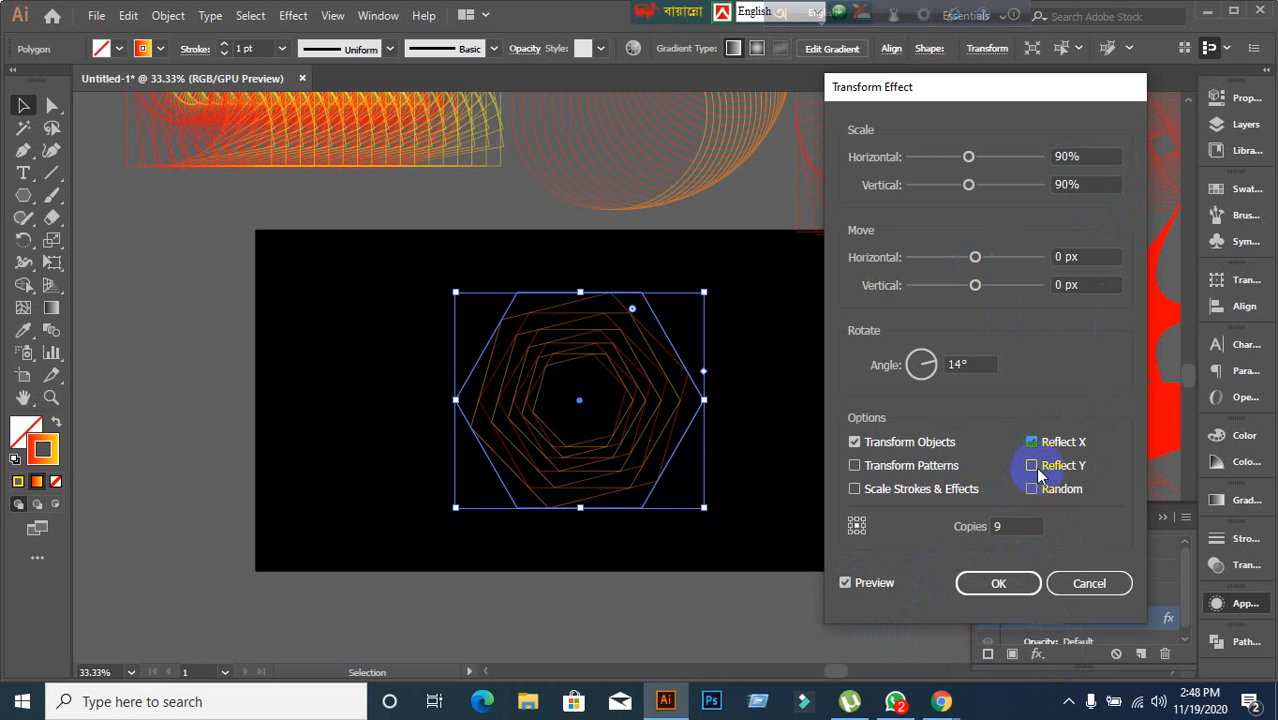
{"action": "left_click", "coordinate": [1033, 466]}
{"action": "left_click", "coordinate": [1029, 445]}
{"action": "left_click", "coordinate": [1030, 488]}
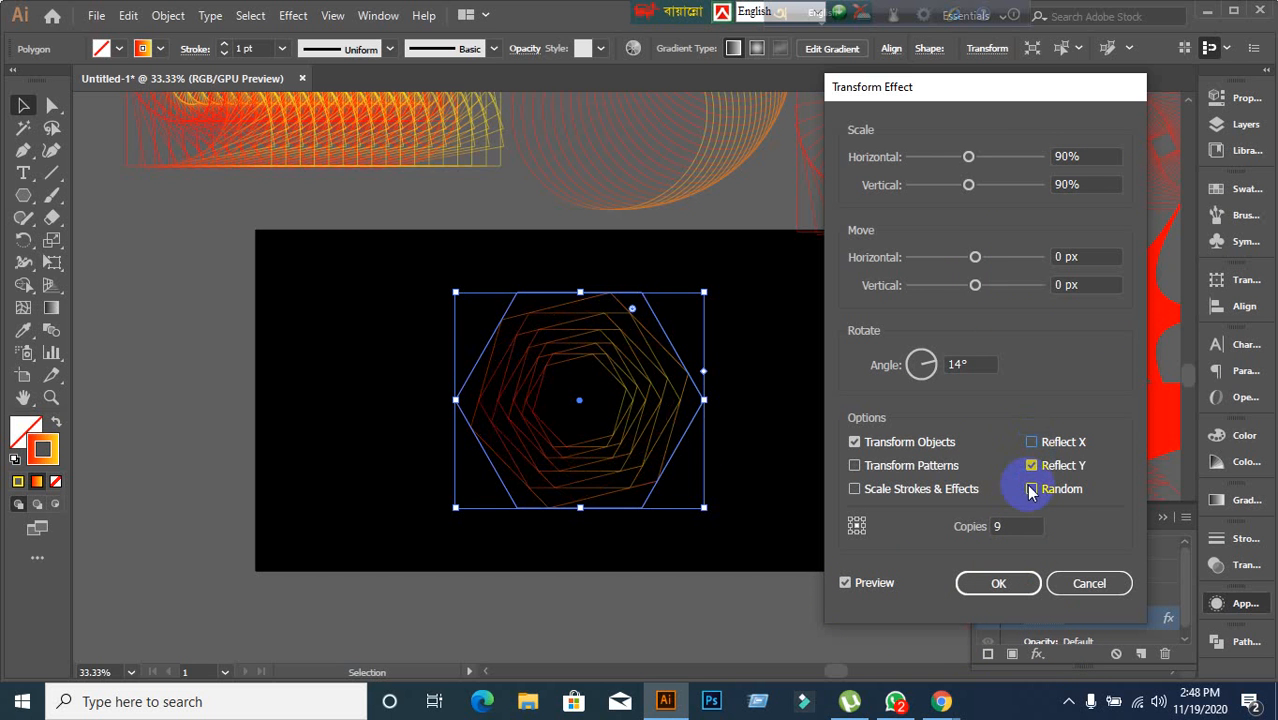
{"action": "left_click", "coordinate": [998, 583]}
{"action": "left_click", "coordinate": [1031, 465]}
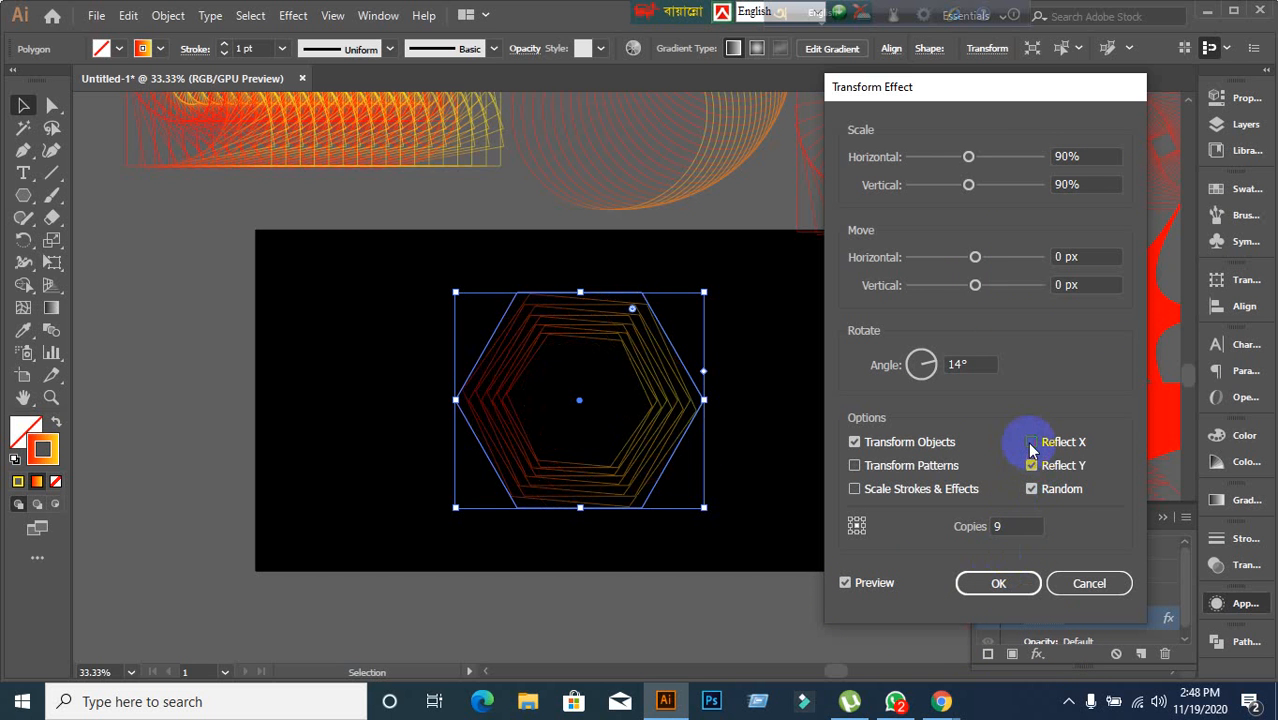
{"action": "left_click", "coordinate": [1031, 445]}
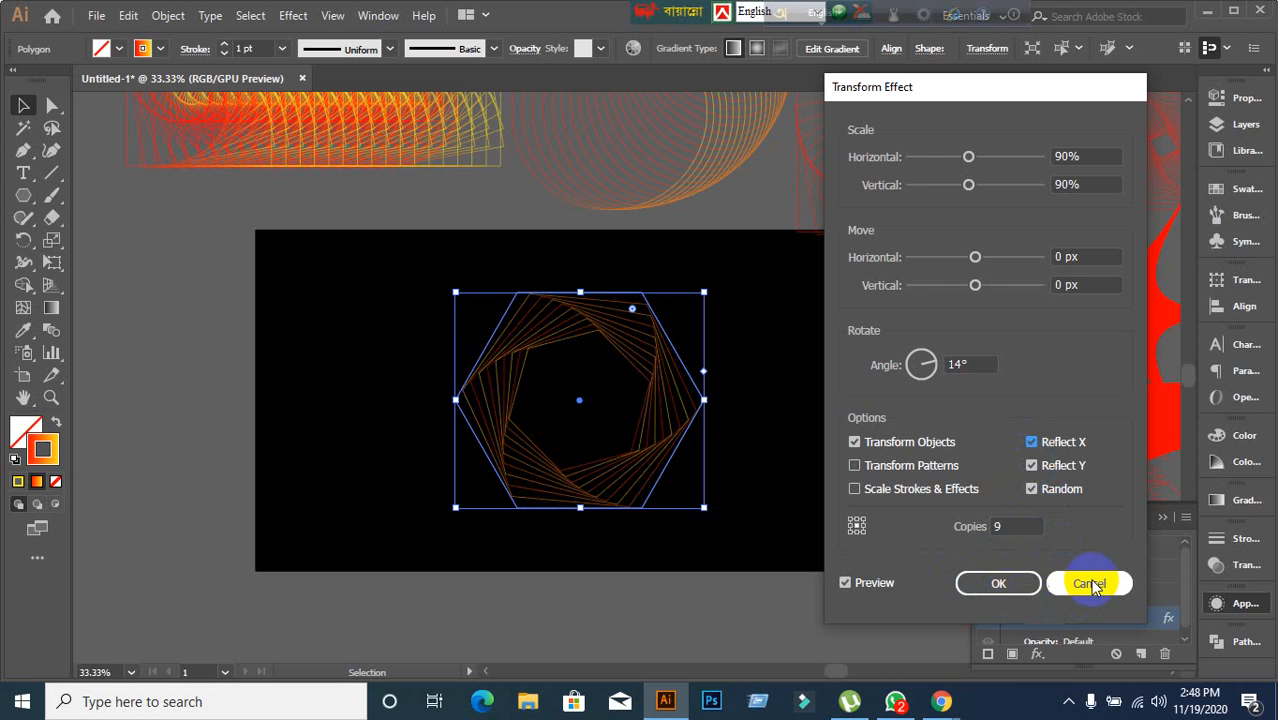
{"action": "left_click", "coordinate": [1092, 585]}
Move the hexagon spiral slightly and scale it down a little on the artboard.
{"action": "left_click", "coordinate": [616, 615]}
{"action": "scroll", "coordinate": [616, 630], "scroll_direction": "up", "scroll_amount": 2}
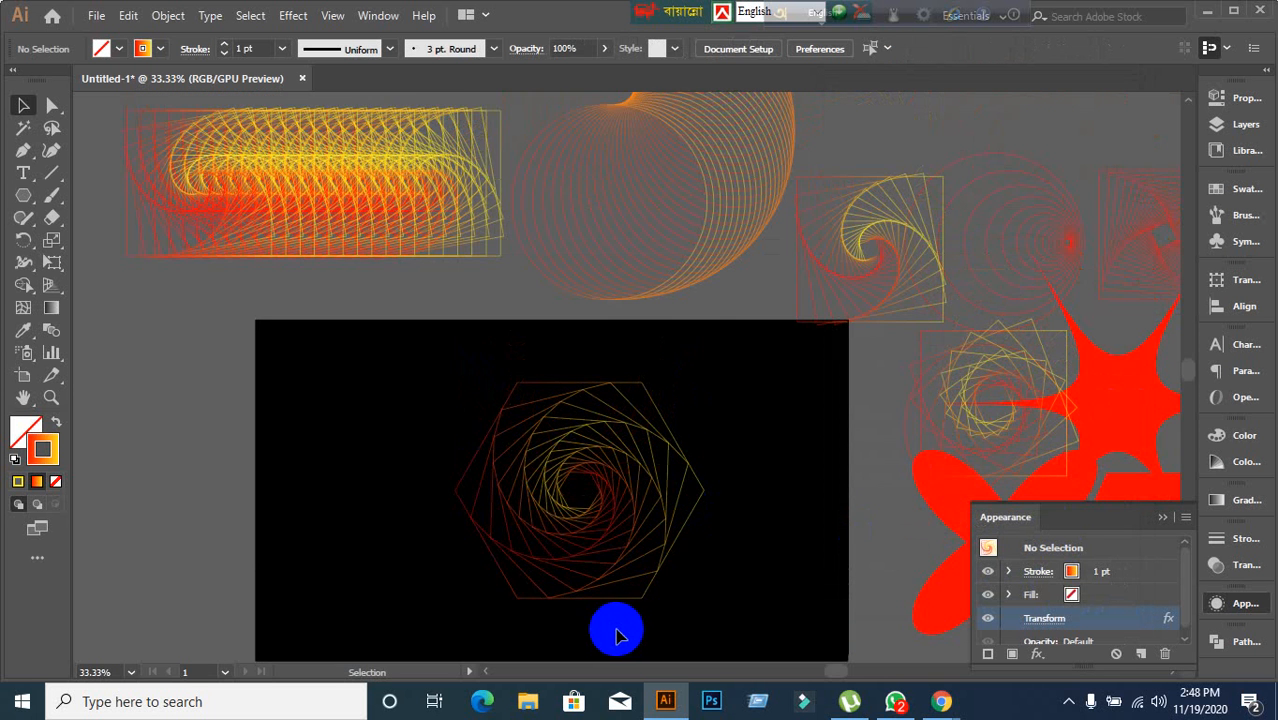
{"action": "scroll", "coordinate": [620, 580], "scroll_direction": "down", "scroll_amount": 1}
{"action": "left_click", "coordinate": [590, 484]}
{"action": "scroll", "coordinate": [624, 482], "scroll_direction": "up", "scroll_amount": 3}
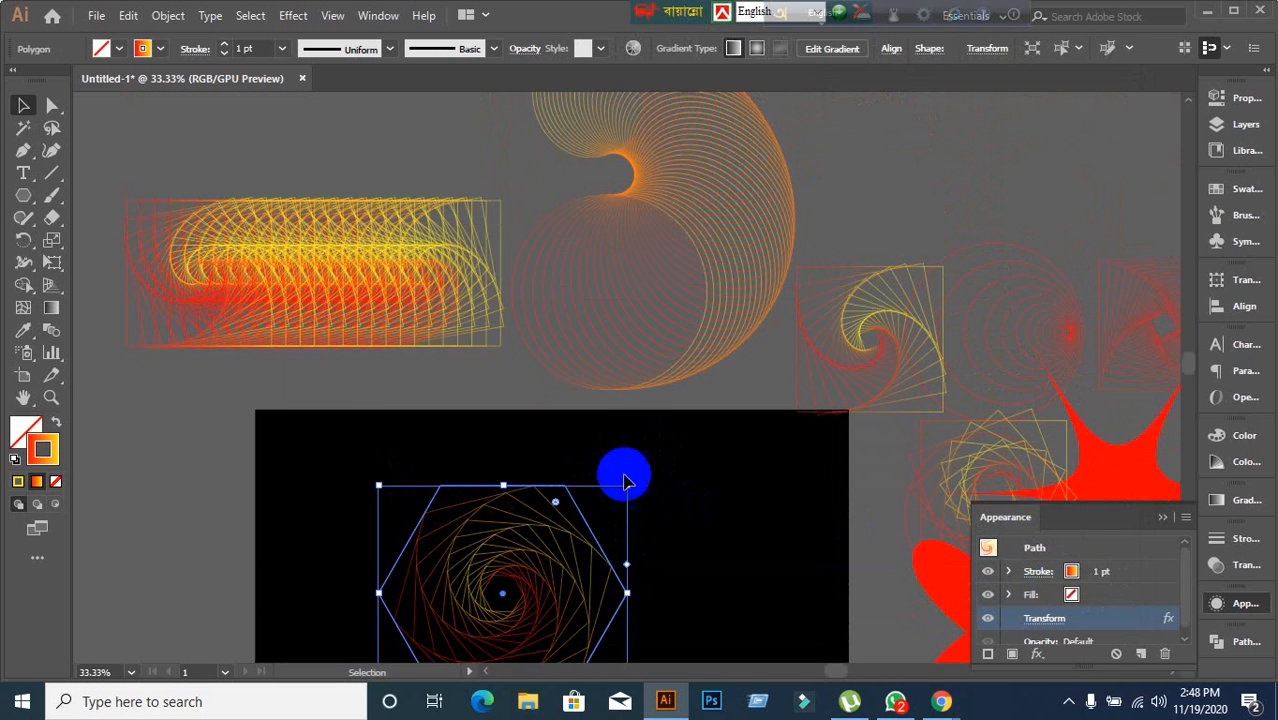
{"action": "scroll", "coordinate": [656, 448], "scroll_direction": "down", "scroll_amount": 3}
{"action": "left_click_drag", "start_coordinate": [562, 474], "coordinate": [600, 463]}
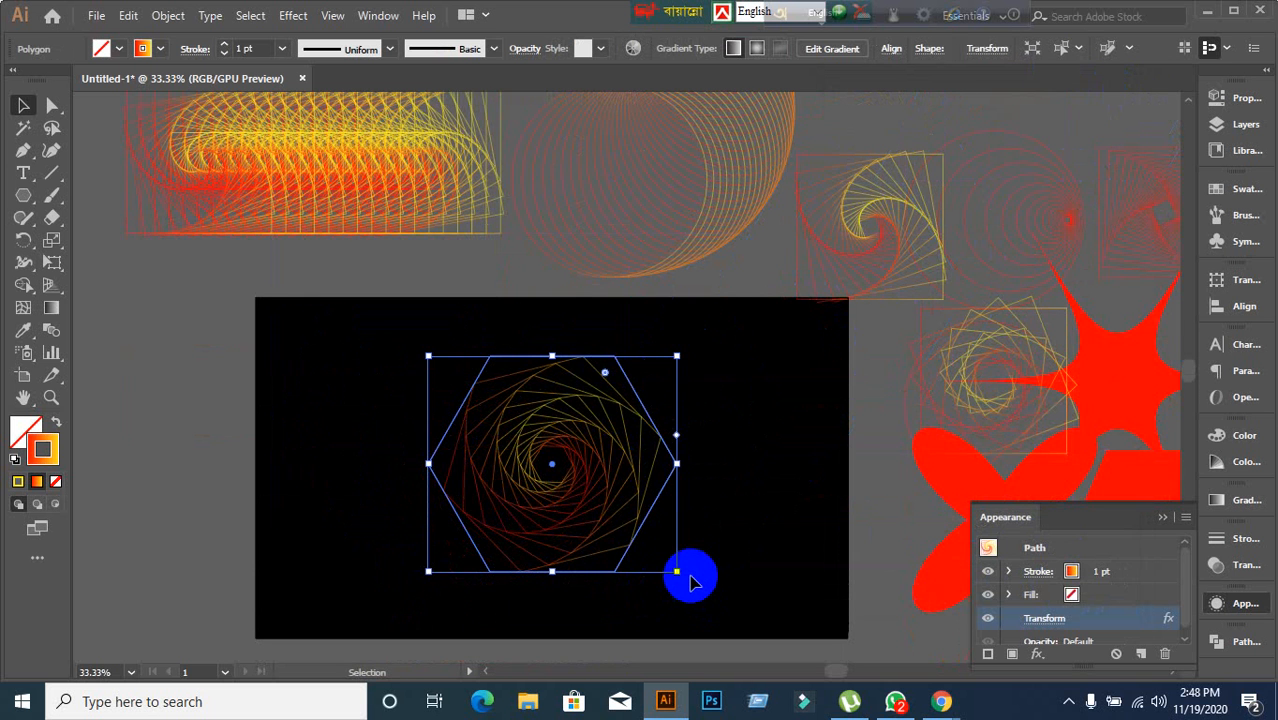
{"action": "left_click_drag", "start_coordinate": [680, 577], "coordinate": [693, 357]}
{"action": "left_click", "coordinate": [749, 527]}
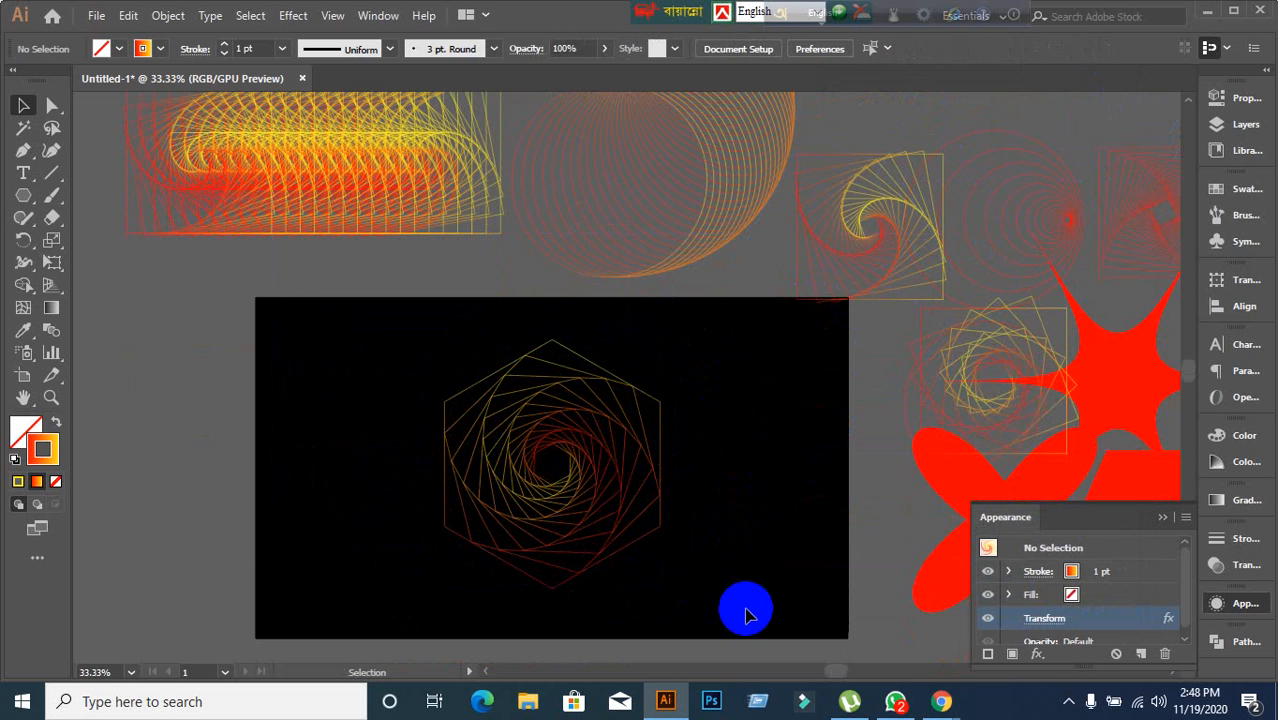
Move the hexagon spiral off the artboard to the upper right, beside the other patterns.
{"action": "left_click_drag", "start_coordinate": [633, 523], "coordinate": [1045, 220]}
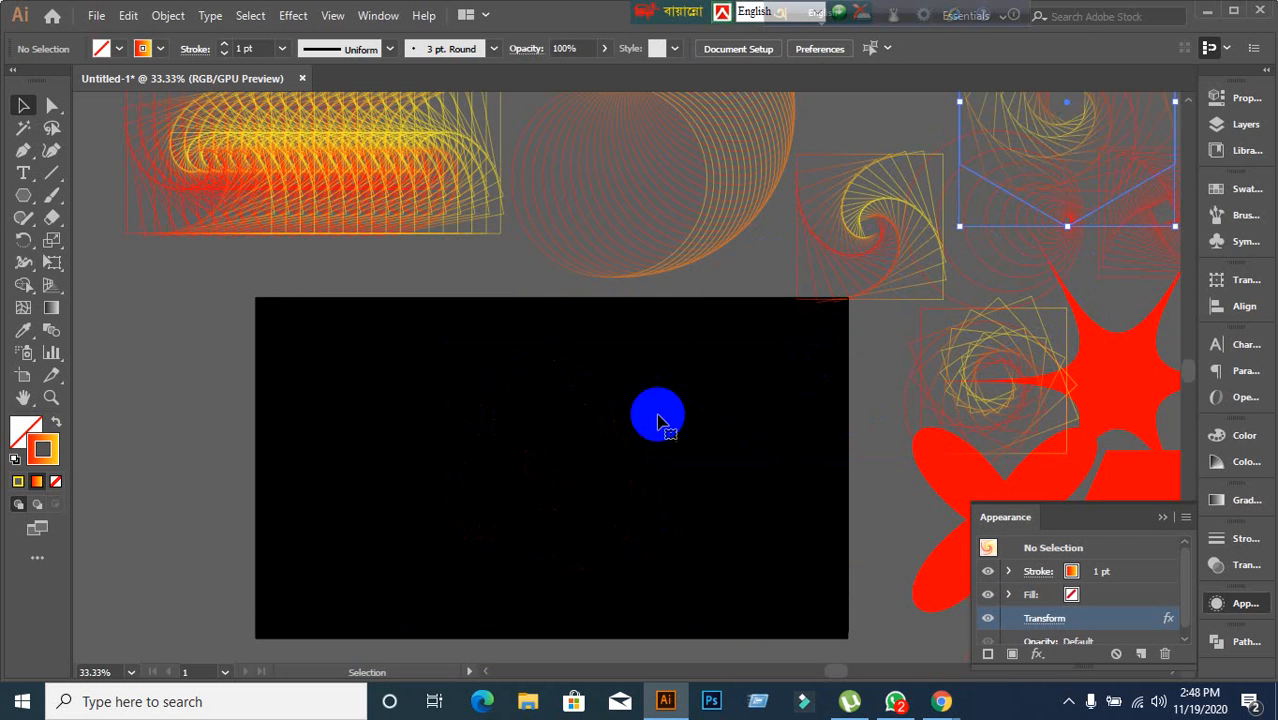
{"action": "left_click", "coordinate": [414, 533]}
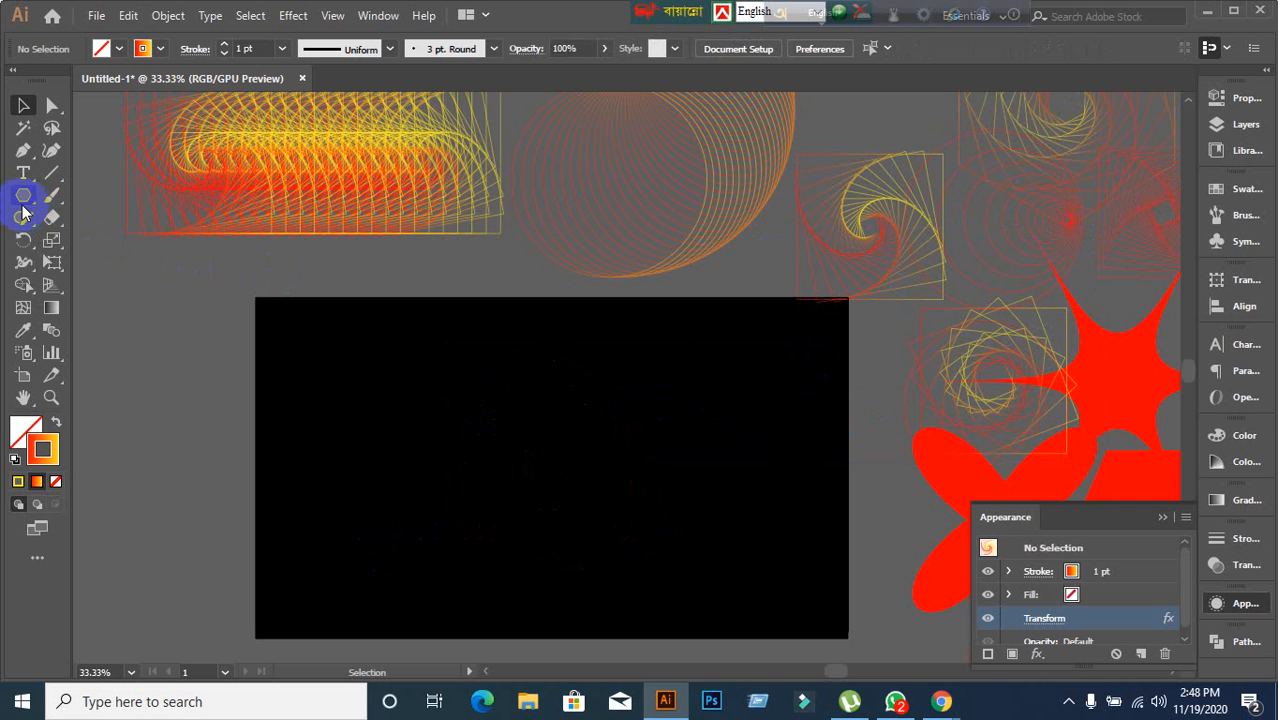
{"action": "left_click_drag", "start_coordinate": [22, 205], "coordinate": [97, 243]}
{"action": "left_click_drag", "start_coordinate": [417, 423], "coordinate": [608, 591]}
{"action": "key", "text": "ctrl+z"}
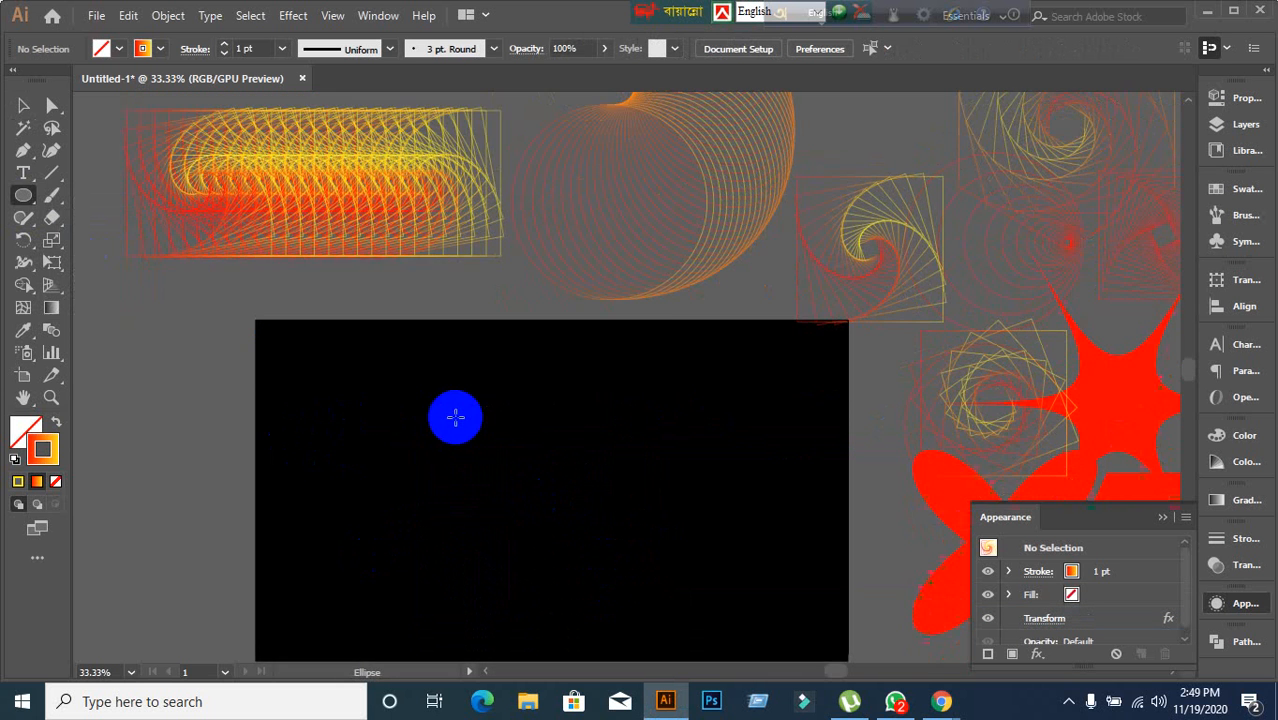
Draw a square with the Rectangle tool in the left half of the black artboard.
{"action": "scroll", "coordinate": [516, 450], "scroll_direction": "down", "scroll_amount": 2}
{"action": "scroll", "coordinate": [602, 476], "scroll_direction": "up", "scroll_amount": 2}
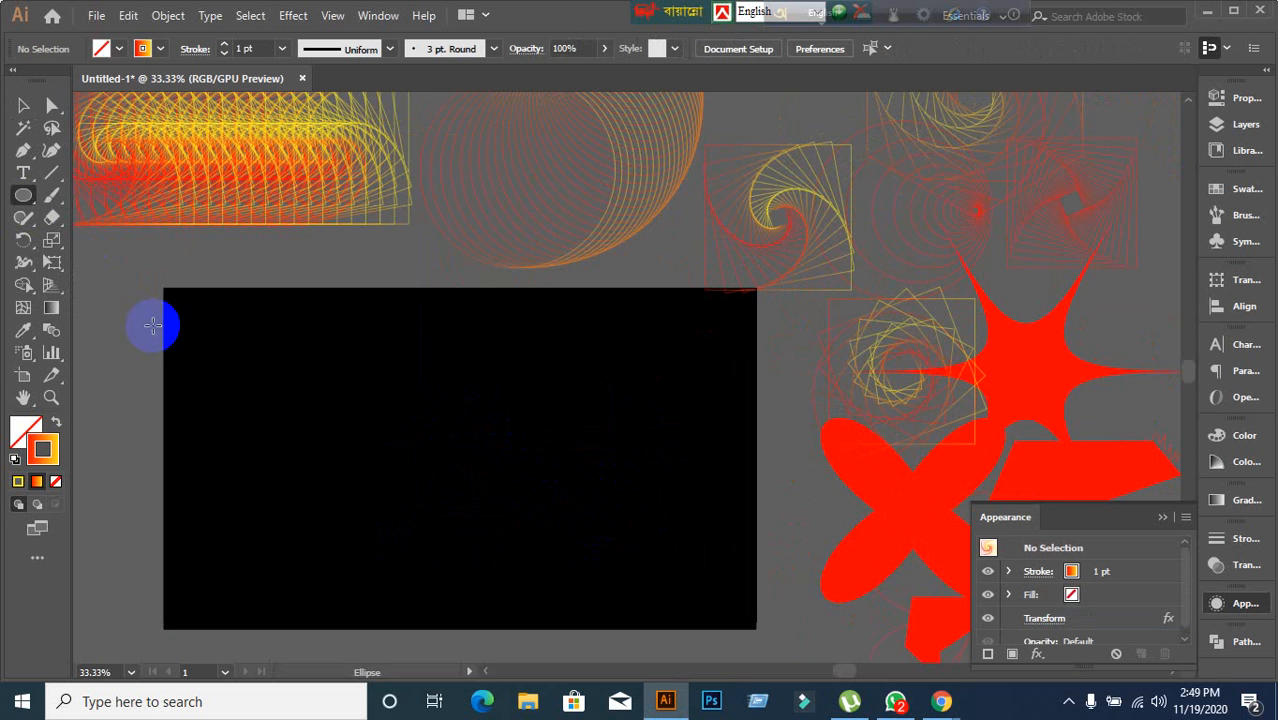
{"action": "left_click_drag", "start_coordinate": [16, 204], "coordinate": [113, 208]}
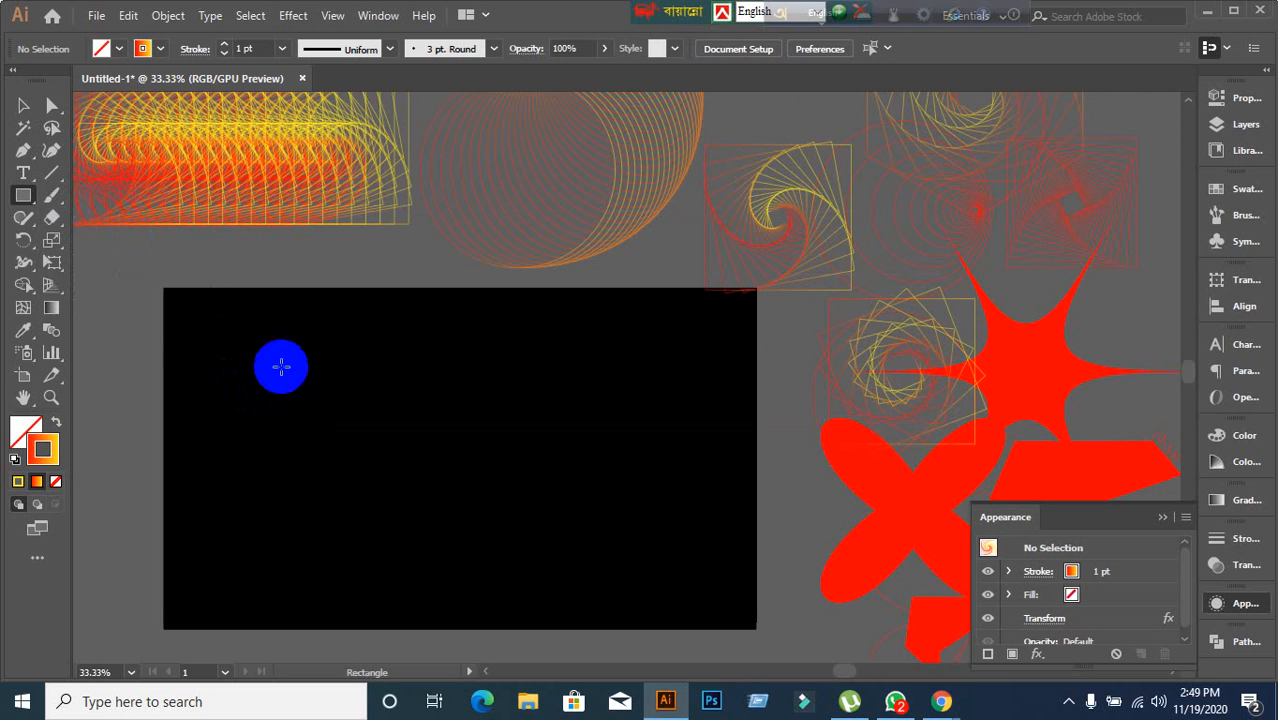
{"action": "left_click_drag", "start_coordinate": [282, 367], "coordinate": [465, 549]}
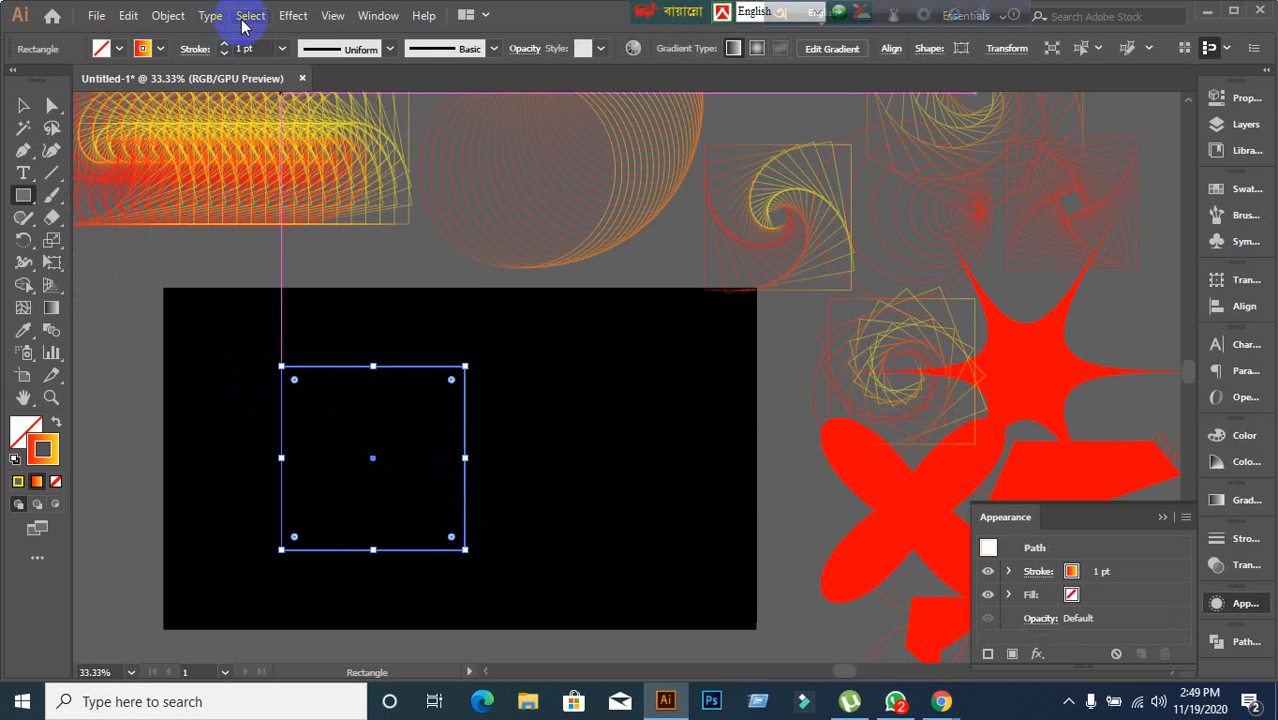
Apply the Transform distort effect to the square with preview on and 20 copies.
{"action": "left_click", "coordinate": [289, 16]}
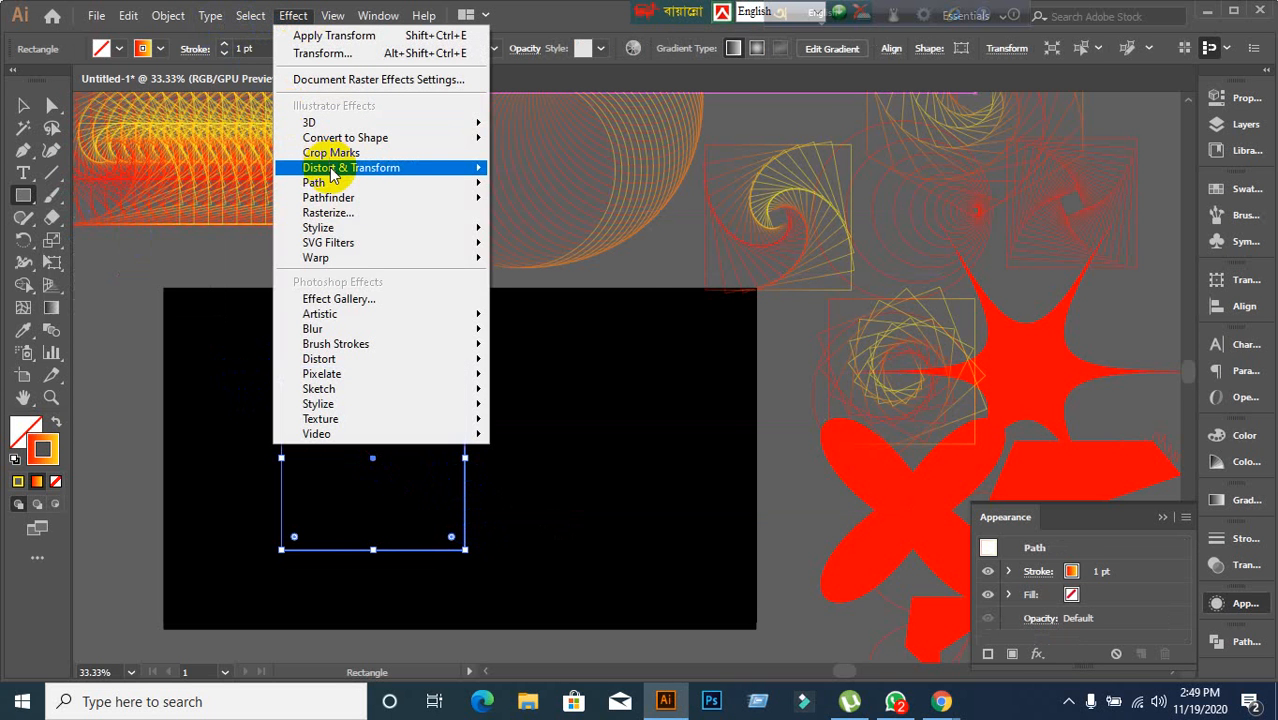
{"action": "mouse_move", "coordinate": [330, 168]}
{"action": "left_click", "coordinate": [535, 235]}
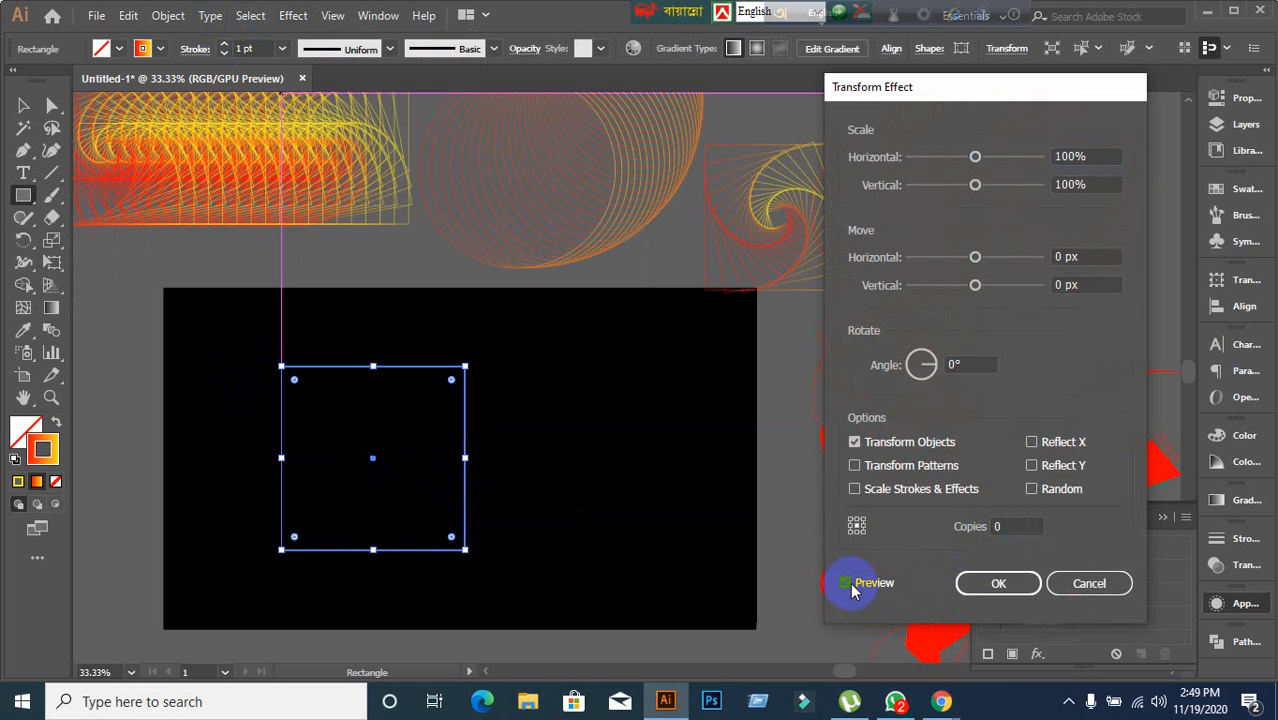
{"action": "left_click", "coordinate": [847, 584]}
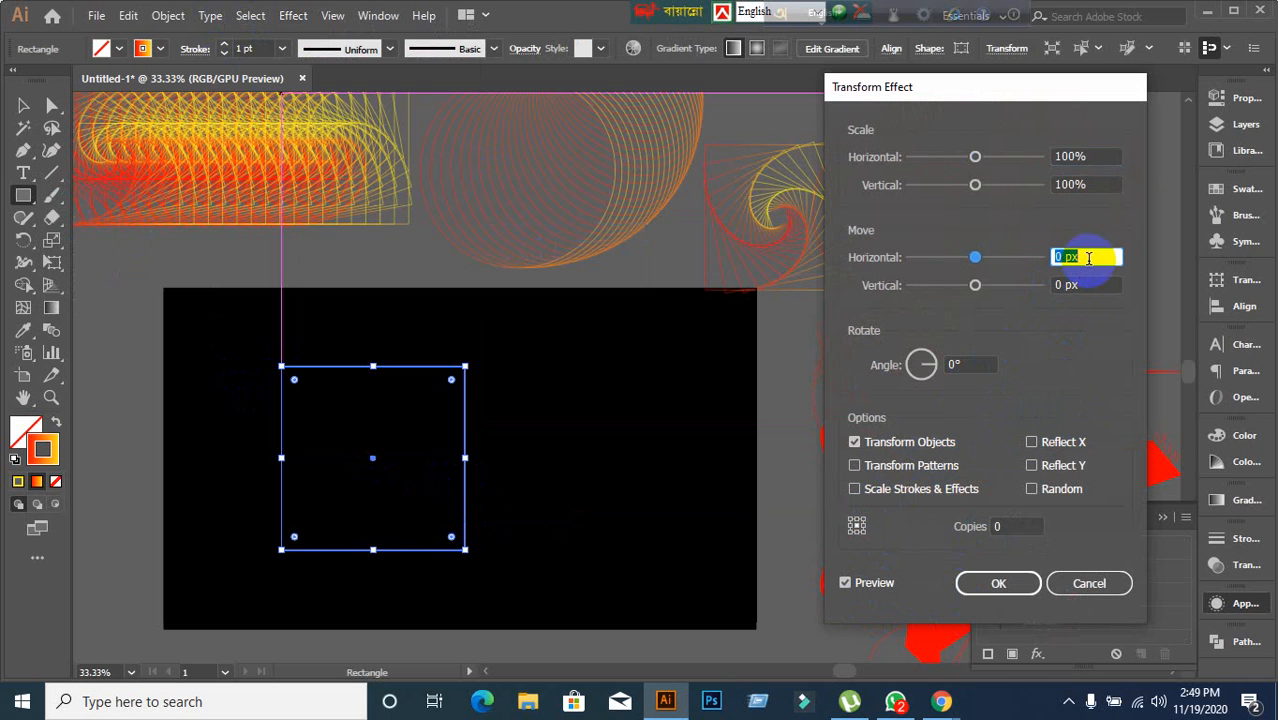
{"action": "left_click", "coordinate": [1012, 527]}
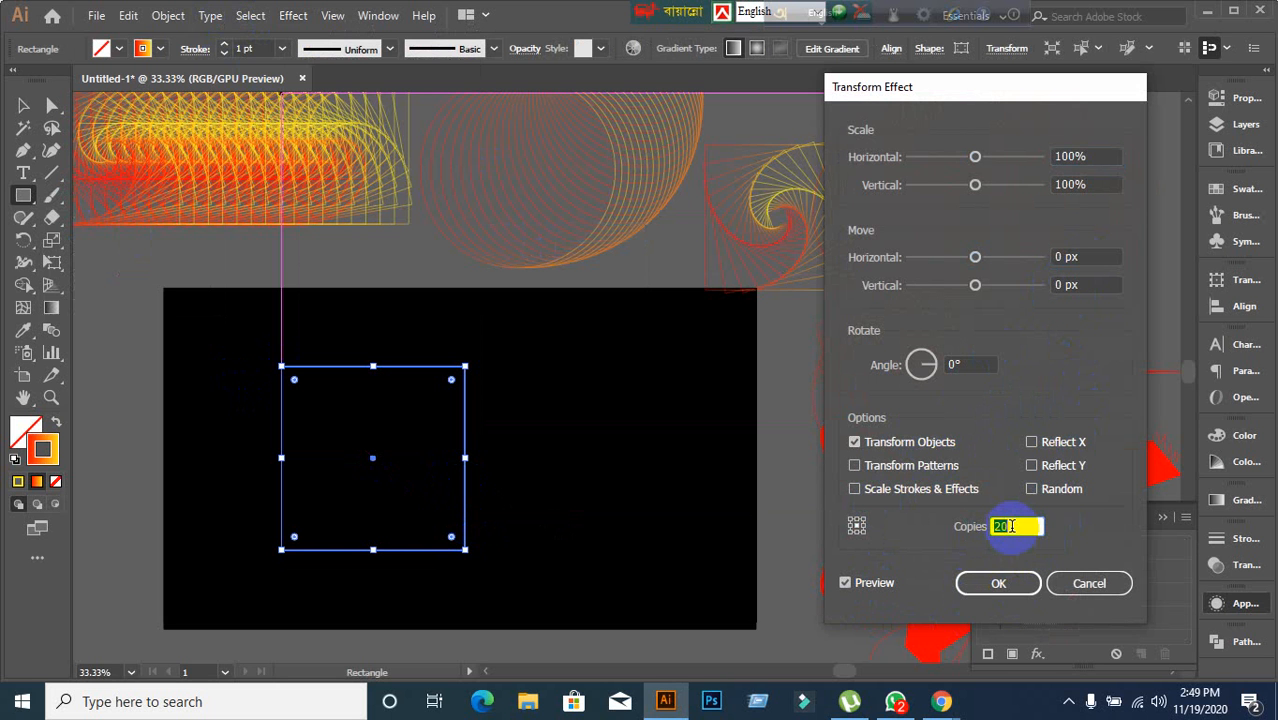
Set the effect's horizontal and vertical scale to 90%.
{"action": "left_click", "coordinate": [1093, 159]}
{"action": "key", "text": "Down"}
{"action": "key", "text": "Down"}
{"action": "key", "text": "Down"}
{"action": "key", "text": "Down"}
{"action": "key", "text": "Down"}
{"action": "key", "text": "Down"}
{"action": "key", "text": "Down"}
{"action": "key", "text": "Down"}
{"action": "key", "text": "Down"}
{"action": "key", "text": "Down"}
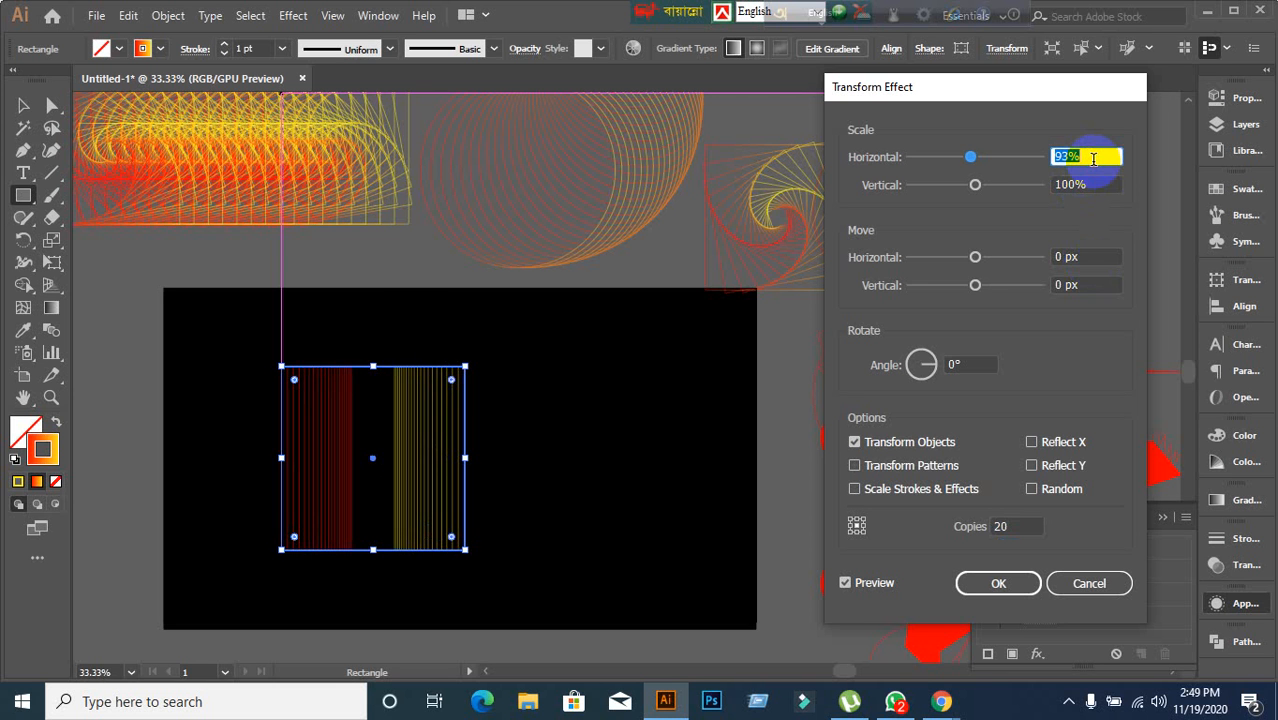
{"action": "left_click", "coordinate": [1090, 184]}
{"action": "key", "text": "Down"}
{"action": "key", "text": "Down"}
{"action": "key", "text": "Down"}
{"action": "key", "text": "Down"}
{"action": "key", "text": "Down"}
{"action": "key", "text": "Down"}
{"action": "key", "text": "Down"}
{"action": "key", "text": "Down"}
{"action": "key", "text": "Down"}
{"action": "key", "text": "Down"}
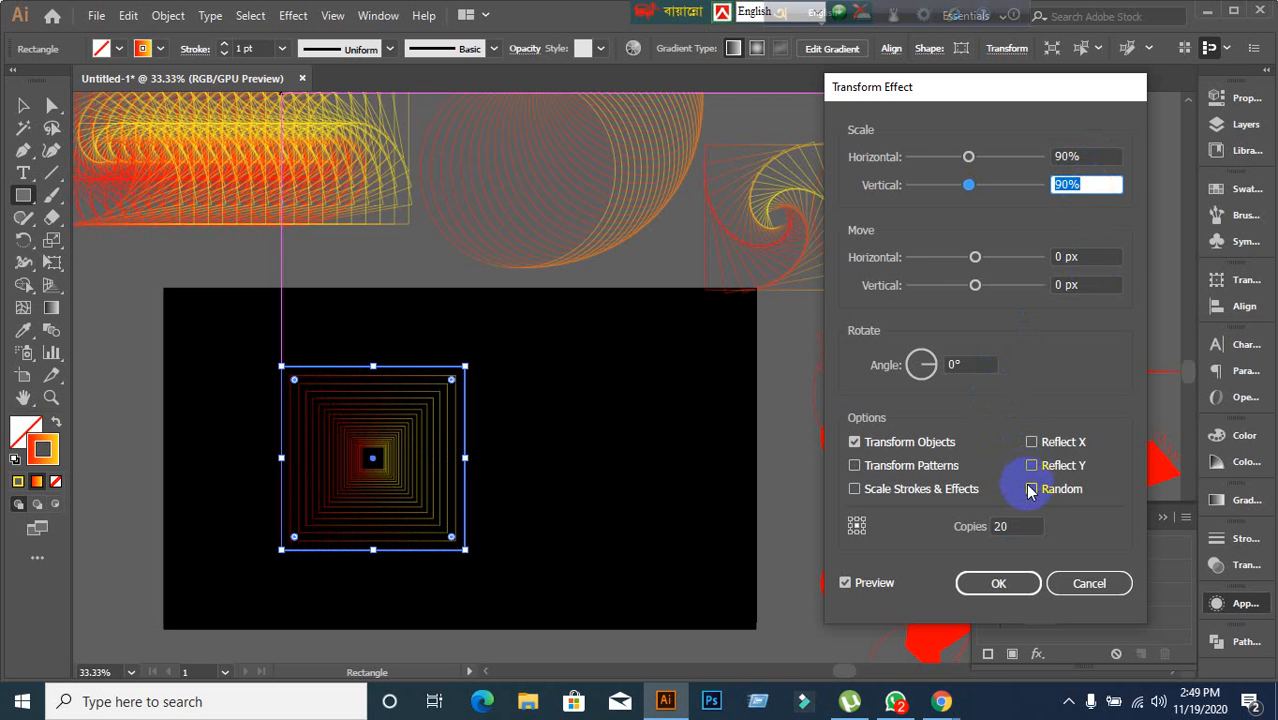
Try a vertical move offset on the copies, returning it to 0 px.
{"action": "left_click", "coordinate": [1091, 284]}
{"action": "key", "text": "Up"}
{"action": "key", "text": "Up"}
{"action": "key", "text": "Up"}
{"action": "key", "text": "Up"}
{"action": "key", "text": "Up"}
{"action": "key", "text": "Up"}
{"action": "key", "text": "Up"}
{"action": "key", "text": "Up"}
{"action": "key", "text": "Up"}
{"action": "key", "text": "Up"}
{"action": "key", "text": "Up"}
{"action": "key", "text": "Up"}
{"action": "key", "text": "Up"}
{"action": "key", "text": "Up"}
{"action": "key", "text": "Up"}
{"action": "key", "text": "Up"}
{"action": "key", "text": "Up"}
{"action": "key", "text": "Up"}
{"action": "key", "text": "Up"}
{"action": "key", "text": "Up"}
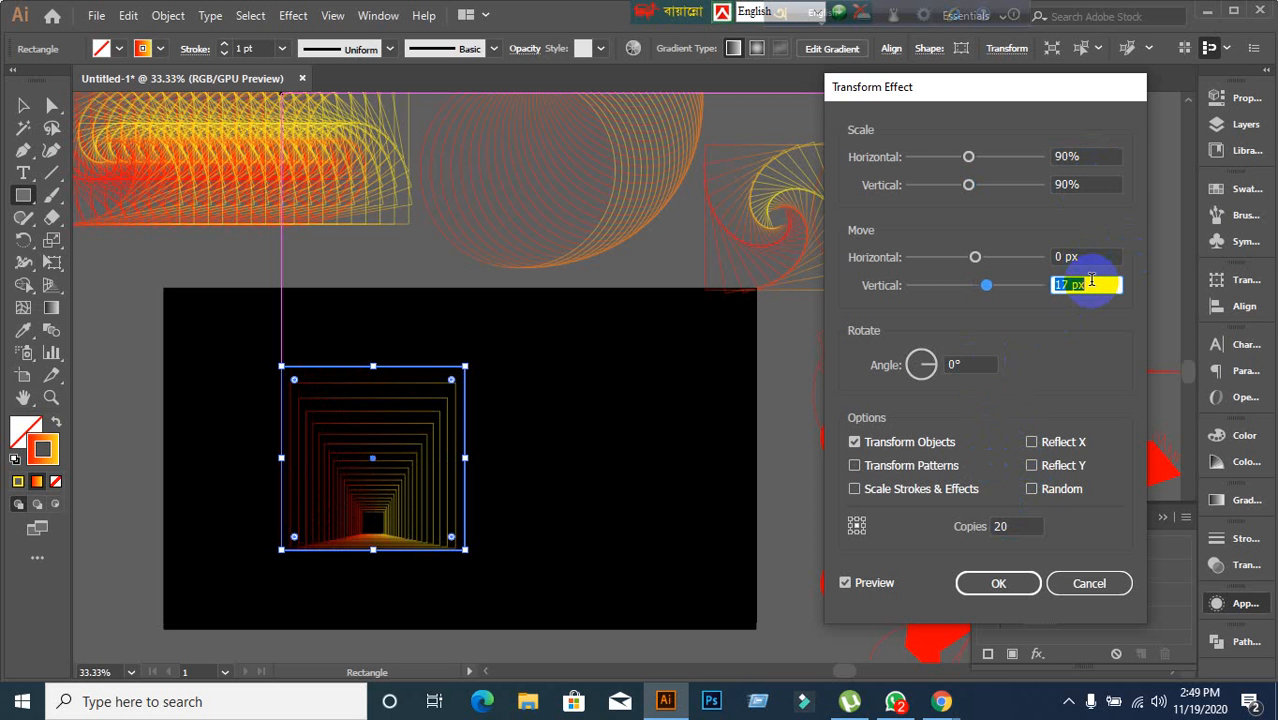
{"action": "key", "text": "Down"}
{"action": "key", "text": "Down"}
{"action": "key", "text": "Down"}
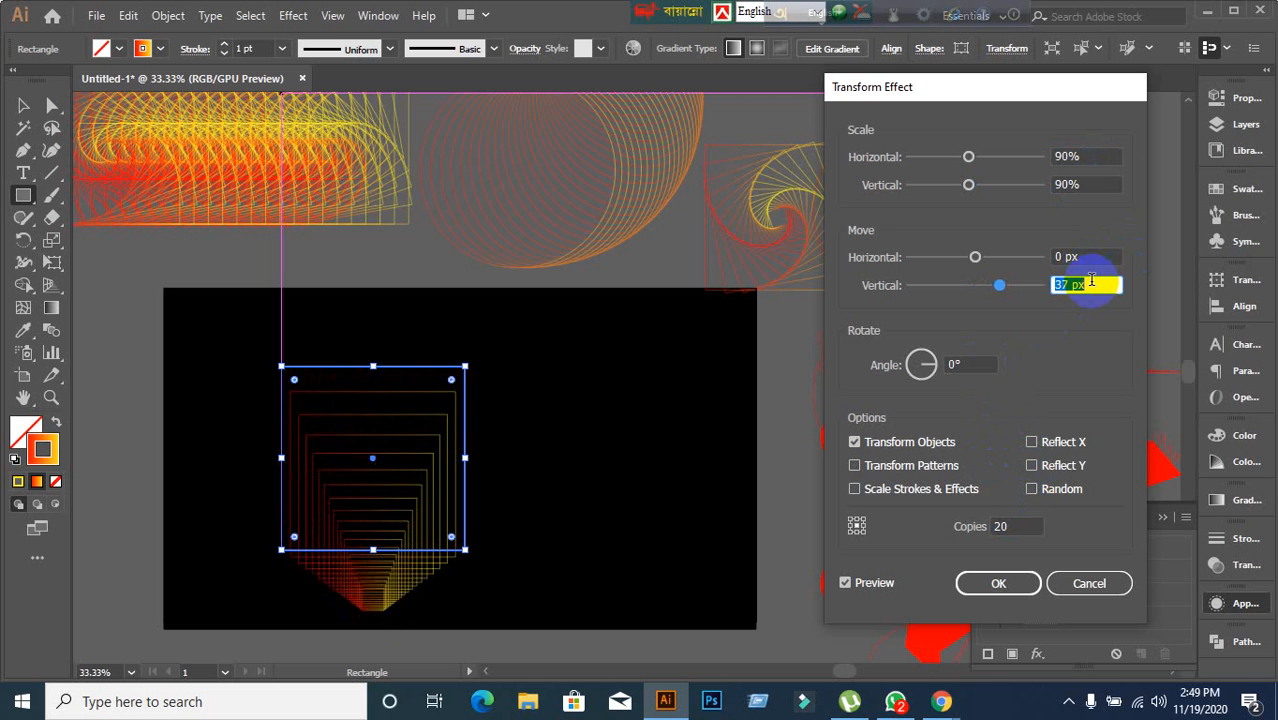
{"action": "key", "text": "Down"}
{"action": "key", "text": "Down"}
{"action": "key", "text": "Down"}
{"action": "key", "text": "Down"}
{"action": "key", "text": "Down"}
{"action": "key", "text": "Down"}
{"action": "key", "text": "Down"}
{"action": "key", "text": "Down"}
{"action": "key", "text": "Down"}
{"action": "key", "text": "Down"}
{"action": "key", "text": "Down"}
{"action": "key", "text": "Down"}
{"action": "key", "text": "Down"}
{"action": "key", "text": "Down"}
{"action": "key", "text": "Down"}
{"action": "key", "text": "Down"}
{"action": "key", "text": "Down"}
{"action": "key", "text": "Down"}
{"action": "key", "text": "Down"}
{"action": "key", "text": "Down"}
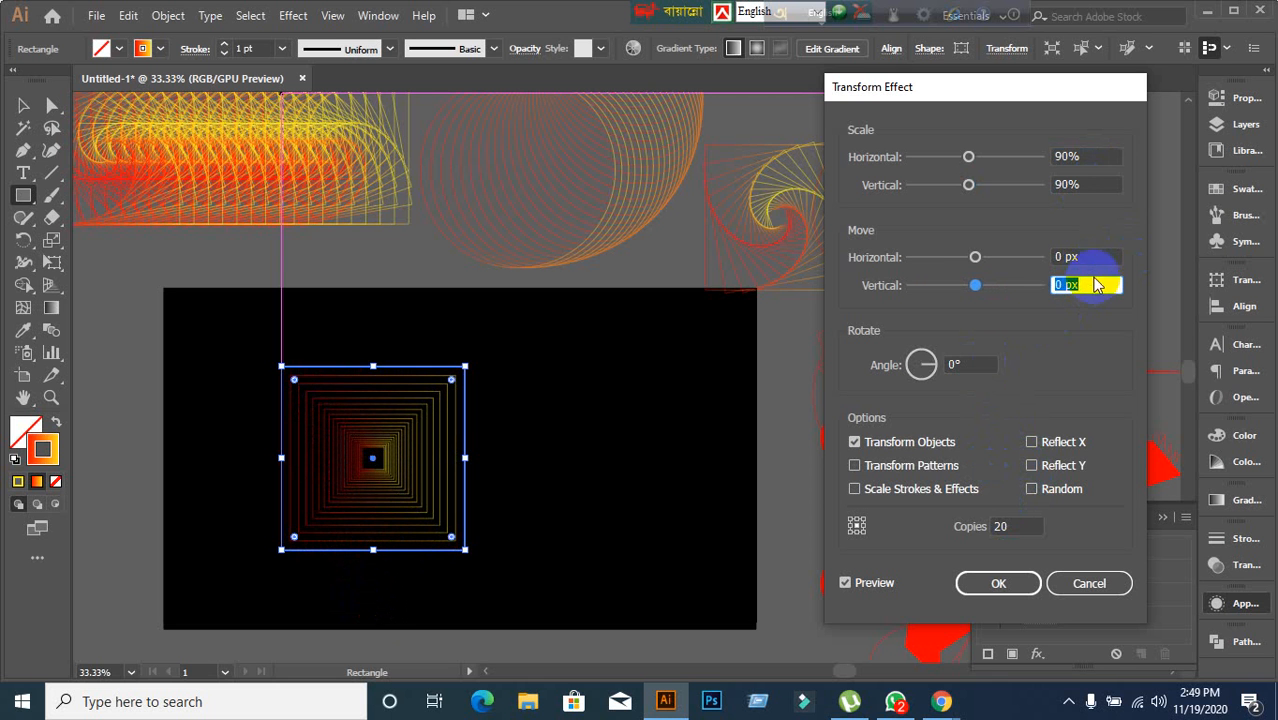
Set the effect's horizontal move to 60 px.
{"action": "left_click", "coordinate": [1094, 257]}
{"action": "key", "text": "Up"}
{"action": "key", "text": "Up"}
{"action": "key", "text": "Up"}
{"action": "key", "text": "Up"}
{"action": "key", "text": "Up"}
{"action": "key", "text": "Up"}
{"action": "key", "text": "Up"}
{"action": "key", "text": "Up"}
{"action": "key", "text": "Up"}
{"action": "key", "text": "Up"}
{"action": "key", "text": "Up"}
{"action": "key", "text": "Up"}
{"action": "key", "text": "Up"}
{"action": "key", "text": "Up"}
{"action": "key", "text": "Up"}
{"action": "key", "text": "Up"}
{"action": "key", "text": "Up"}
{"action": "key", "text": "Up"}
{"action": "key", "text": "Up"}
{"action": "key", "text": "Up"}
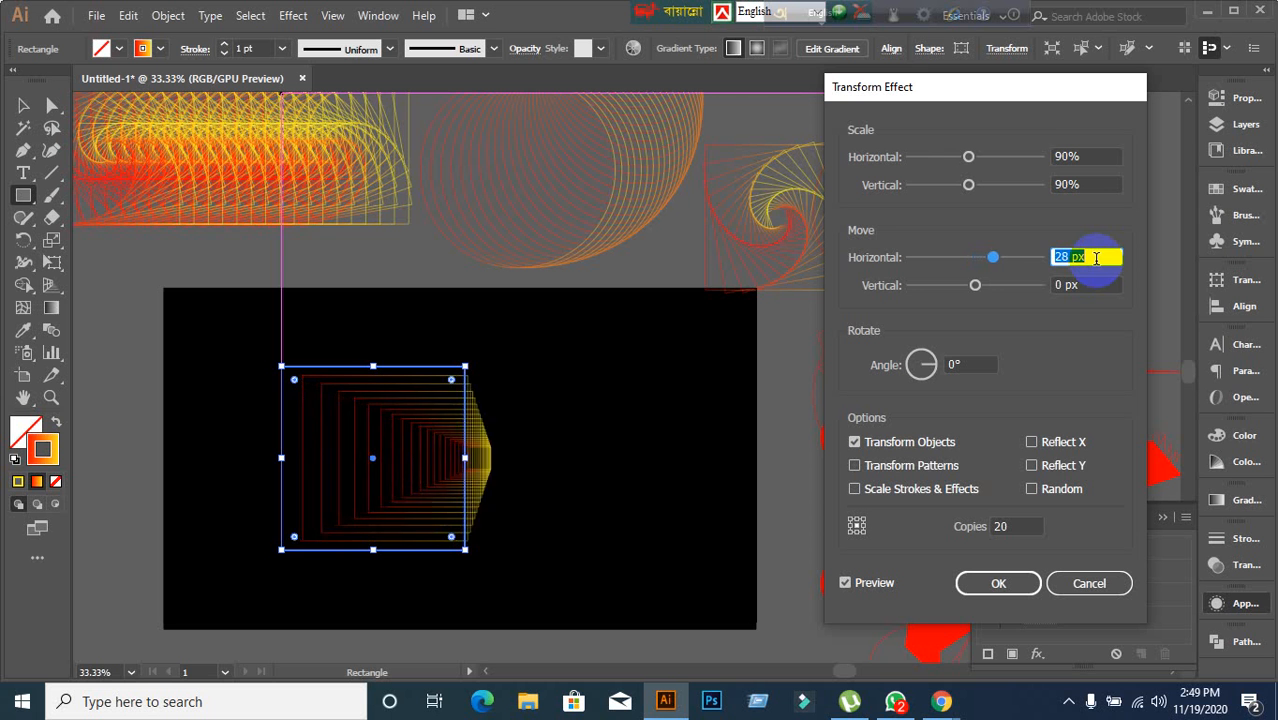
{"action": "key", "text": "Up"}
{"action": "key", "text": "Up"}
{"action": "key", "text": "Up"}
{"action": "key", "text": "Up"}
{"action": "key", "text": "Up"}
{"action": "key", "text": "Up"}
{"action": "key", "text": "Up"}
{"action": "key", "text": "Up"}
{"action": "key", "text": "Up"}
{"action": "key", "text": "Up"}
{"action": "key", "text": "Up"}
{"action": "key", "text": "Up"}
{"action": "key", "text": "Up"}
{"action": "key", "text": "Up"}
{"action": "key", "text": "Up"}
{"action": "key", "text": "Up"}
{"action": "key", "text": "Up"}
{"action": "key", "text": "Up"}
{"action": "key", "text": "Up"}
{"action": "key", "text": "Up"}
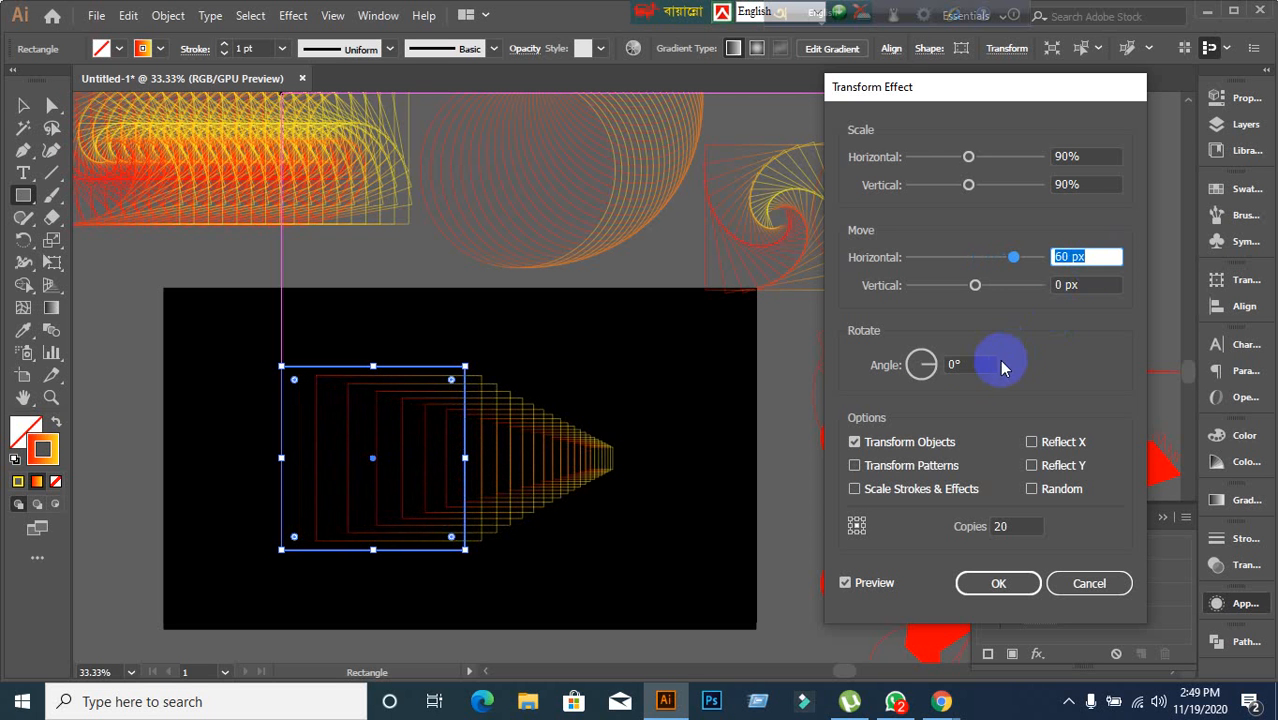
Set the effect's rotation angle to 13°.
{"action": "left_click", "coordinate": [970, 364]}
{"action": "key", "text": "Up"}
{"action": "key", "text": "Up"}
{"action": "key", "text": "Up"}
{"action": "key", "text": "Up"}
{"action": "key", "text": "Up"}
{"action": "key", "text": "Up"}
{"action": "key", "text": "Up"}
{"action": "key", "text": "Up"}
{"action": "key", "text": "Up"}
{"action": "key", "text": "Up"}
{"action": "key", "text": "Up"}
{"action": "key", "text": "Up"}
{"action": "key", "text": "Up"}
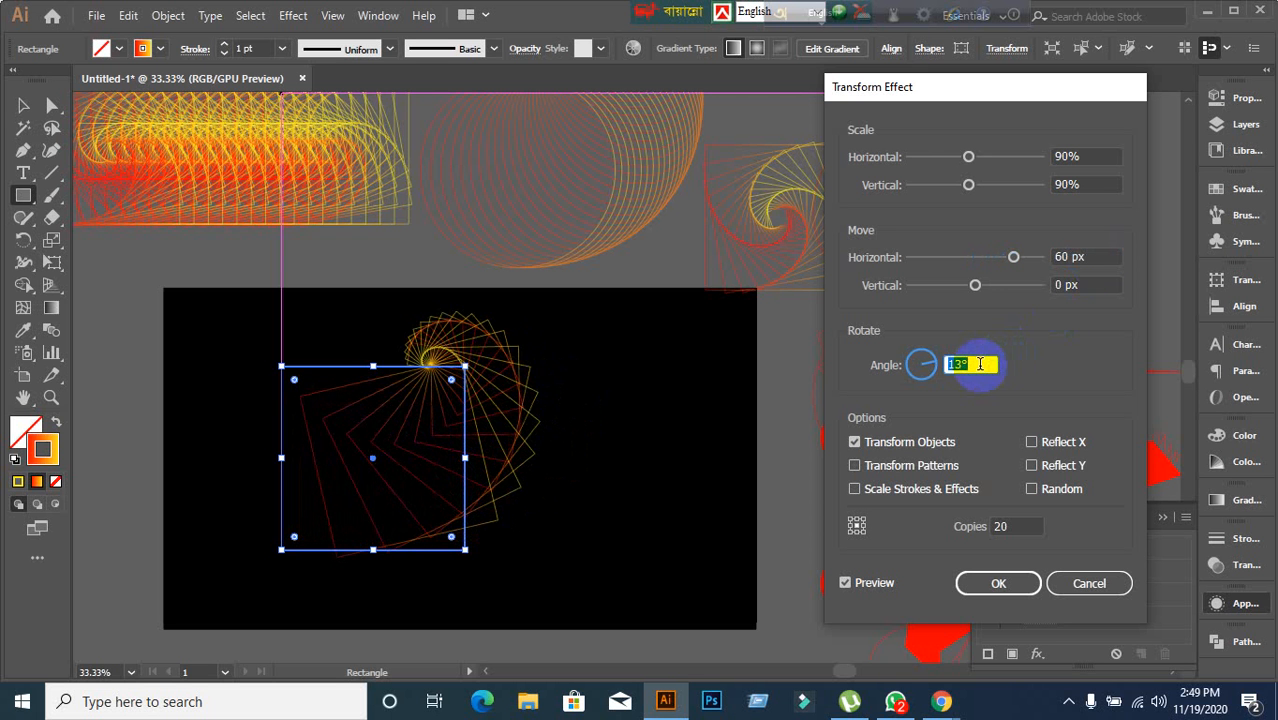
Set the effect's rotation angle to 14° and apply the Transform effect.
{"action": "key", "text": "Up"}
{"action": "key", "text": "Up"}
{"action": "key", "text": "Up"}
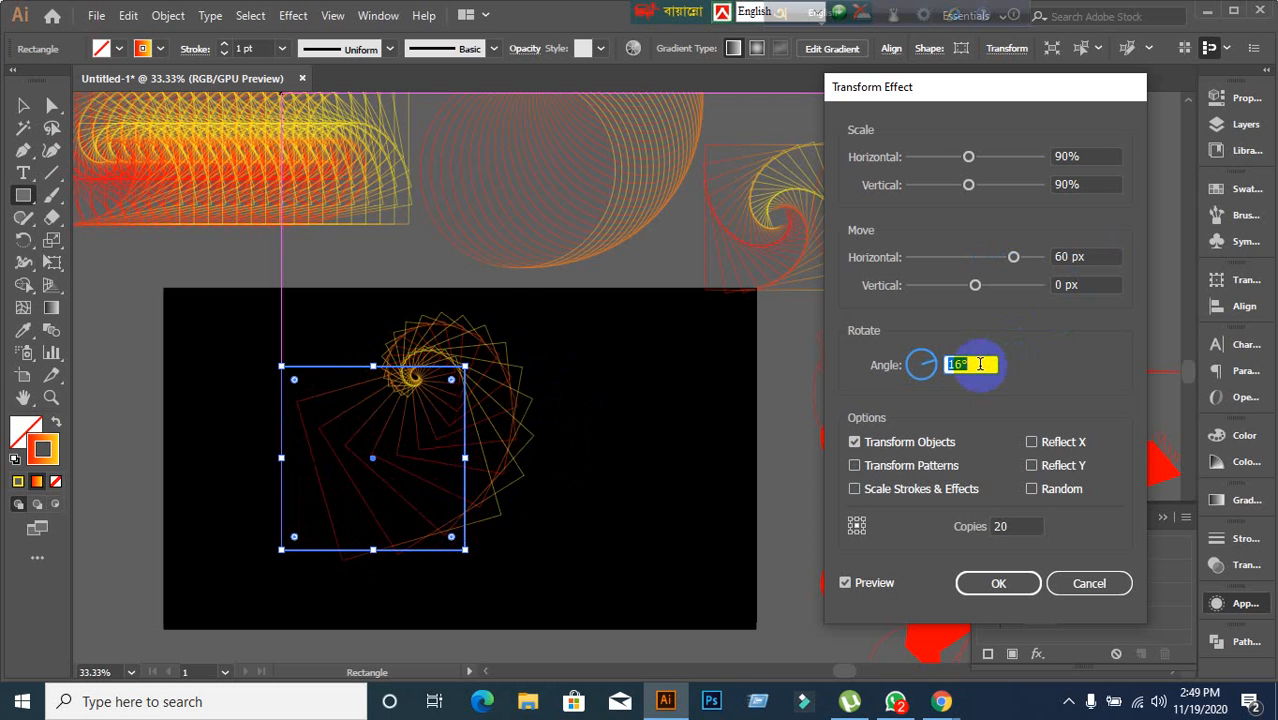
{"action": "key", "text": "Down"}
{"action": "key", "text": "Down"}
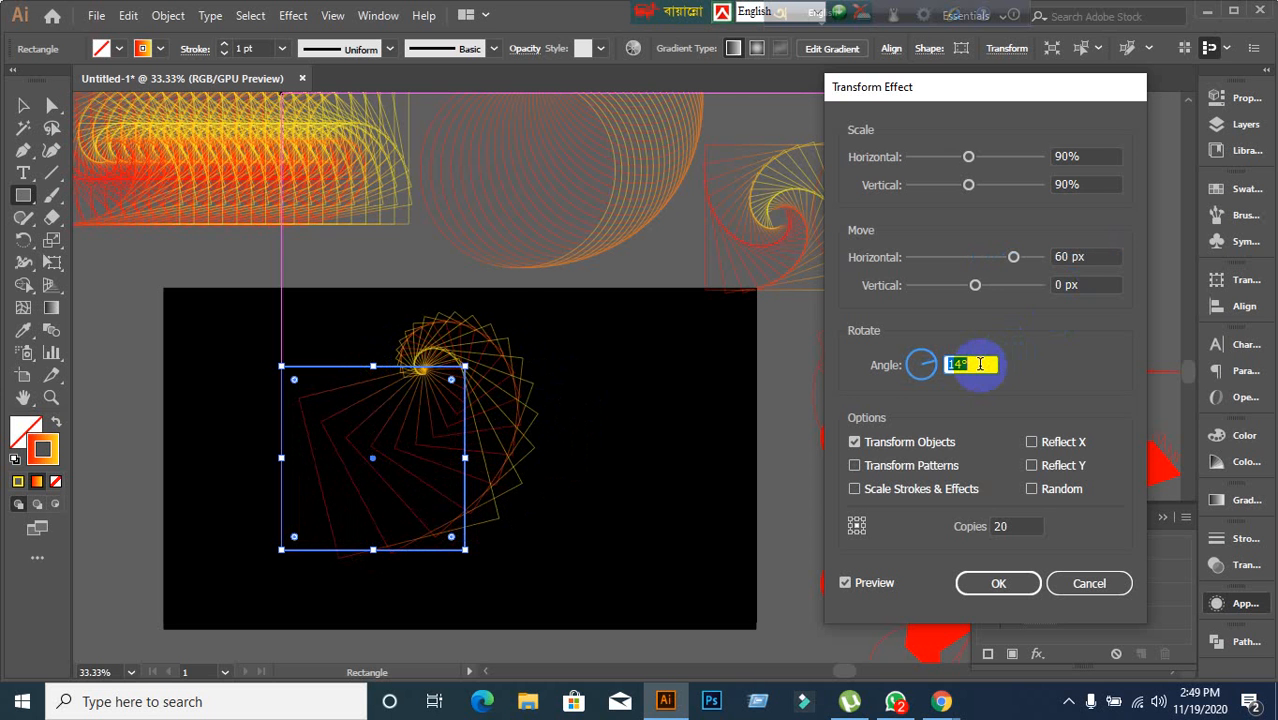
{"action": "left_click", "coordinate": [993, 590]}
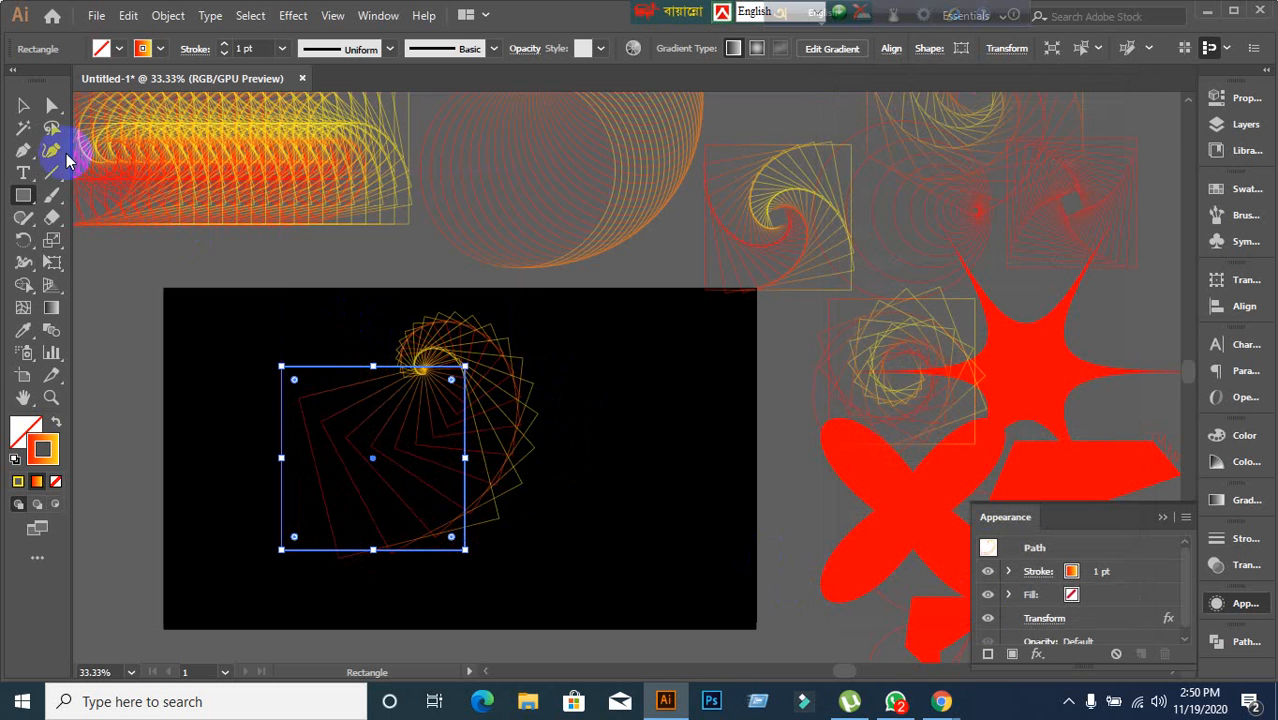
Move the new spiral off the artboard and bring an earlier square spiral onto the artboard's centre.
{"action": "left_click", "coordinate": [23, 105]}
{"action": "left_click_drag", "start_coordinate": [421, 370], "coordinate": [970, 208]}
{"action": "left_click", "coordinate": [380, 433]}
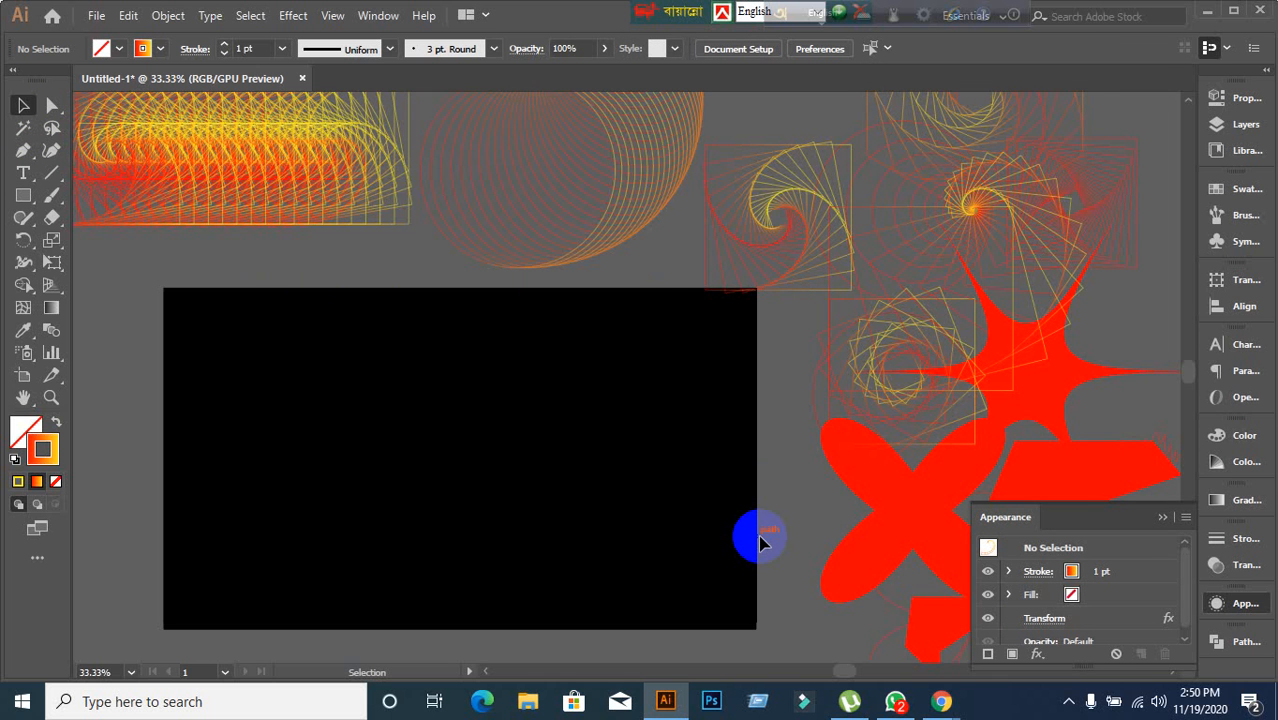
{"action": "left_click_drag", "start_coordinate": [736, 218], "coordinate": [420, 447]}
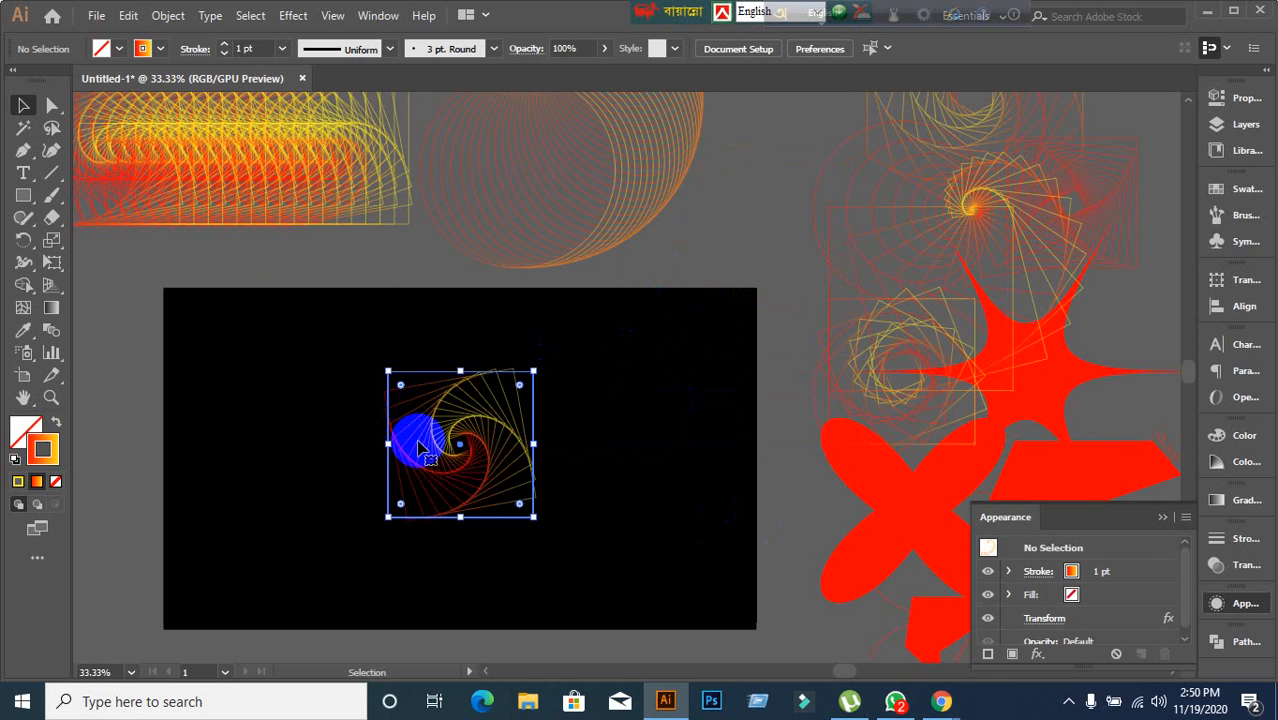
{"action": "left_click", "coordinate": [408, 602]}
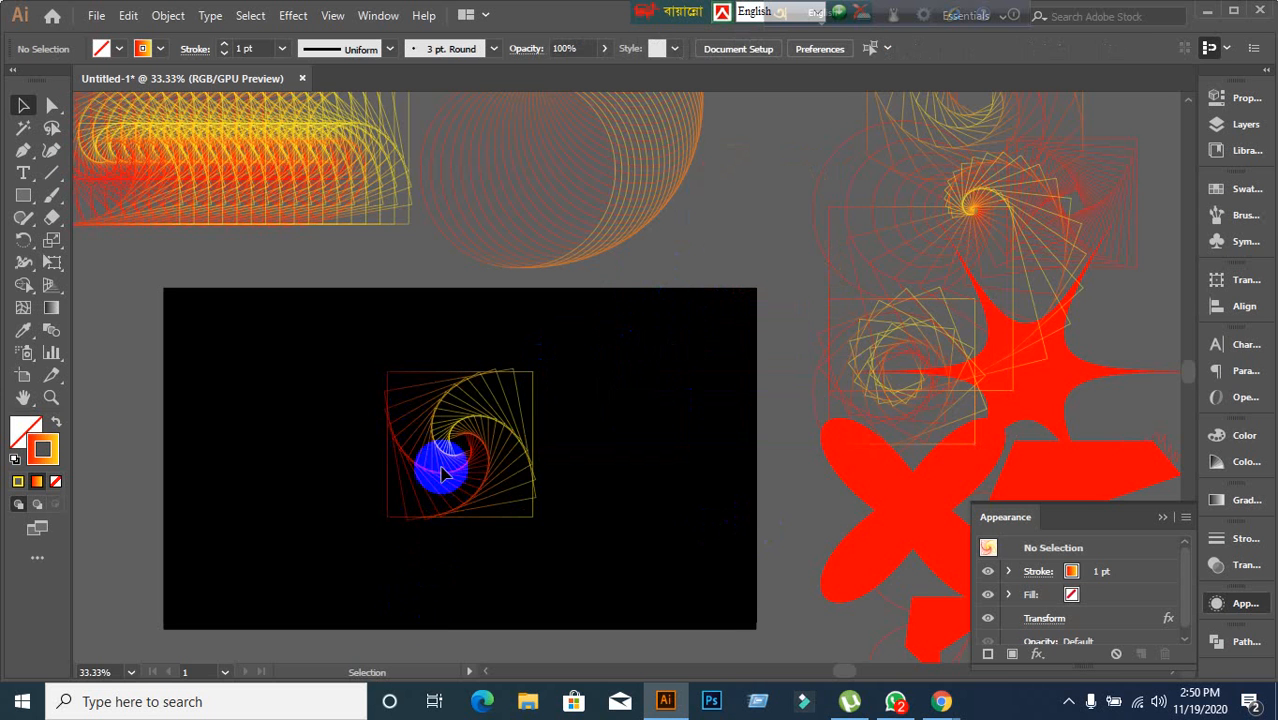
Expand the appearance of the square spiral on the artboard.
{"action": "scroll", "coordinate": [442, 552], "scroll_direction": "up", "scroll_amount": 1}
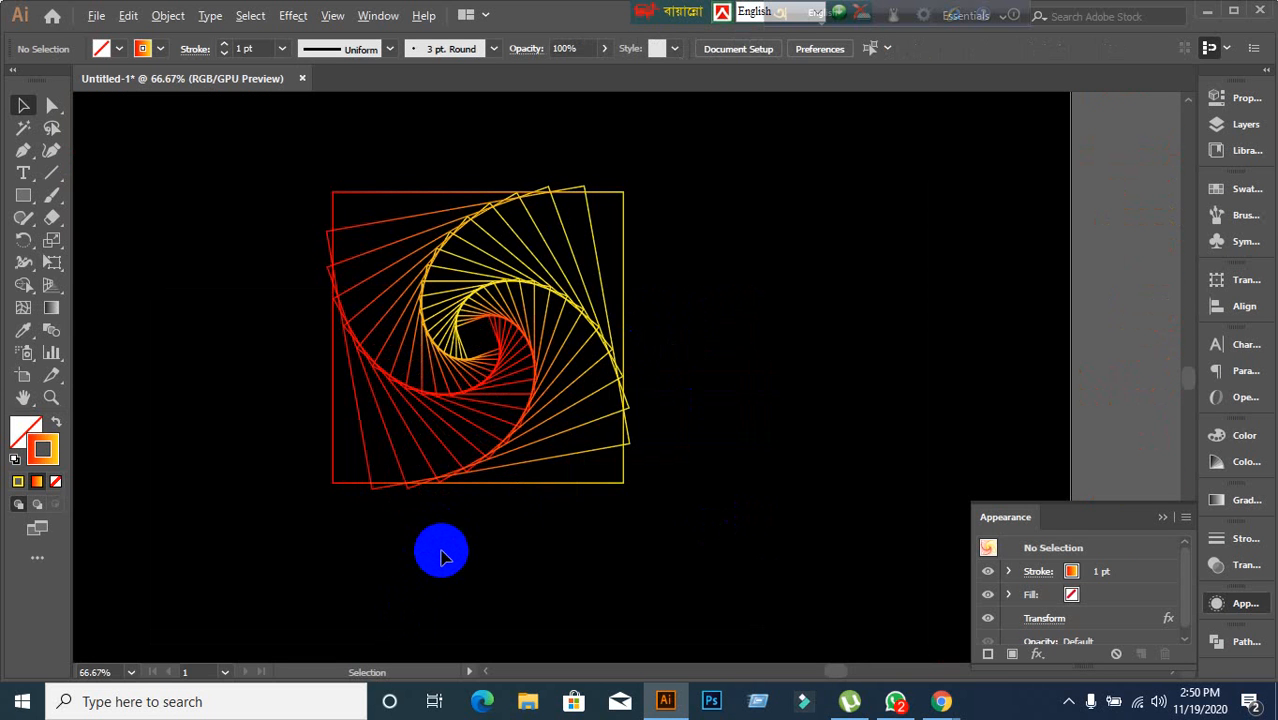
{"action": "left_click", "coordinate": [451, 396]}
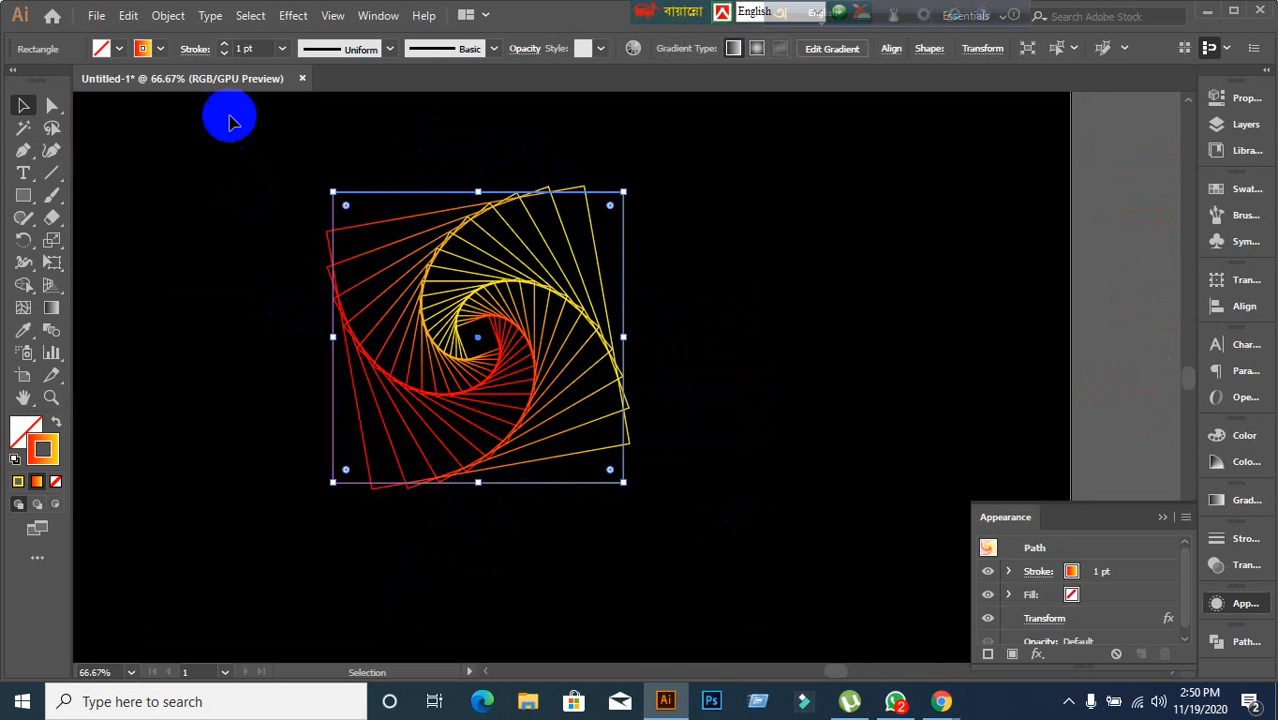
{"action": "left_click", "coordinate": [168, 16]}
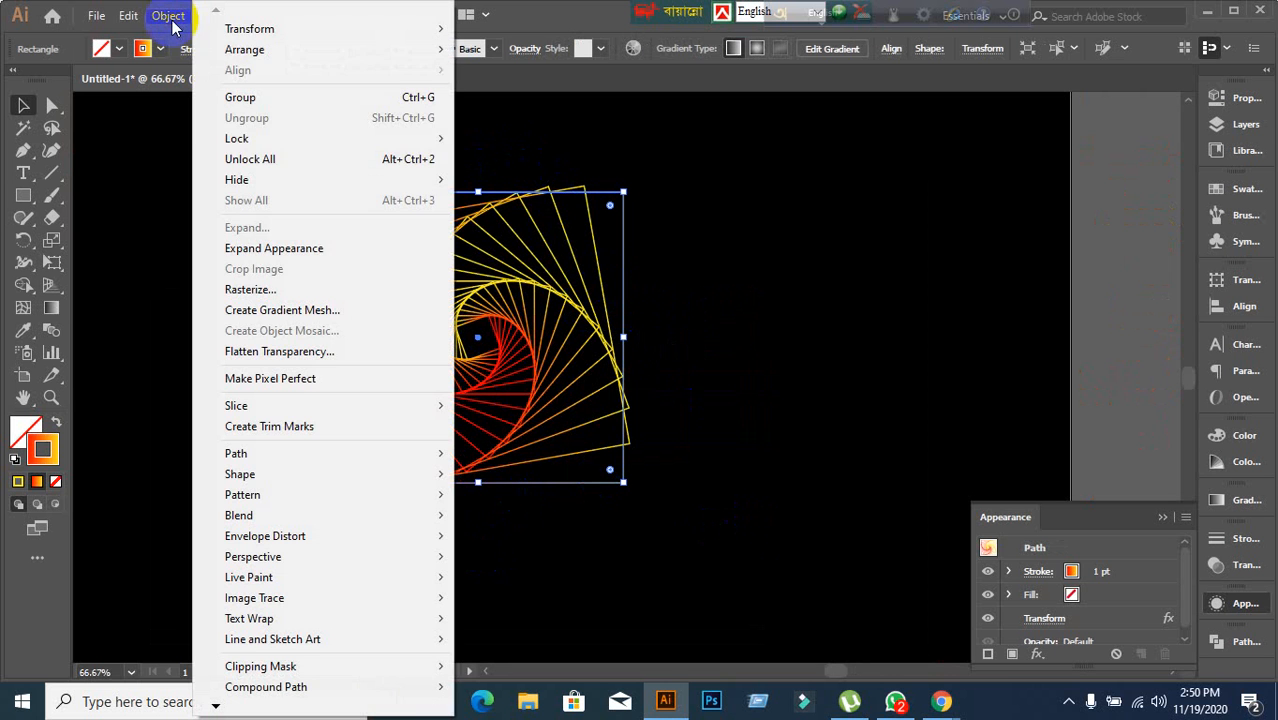
{"action": "left_click", "coordinate": [276, 249]}
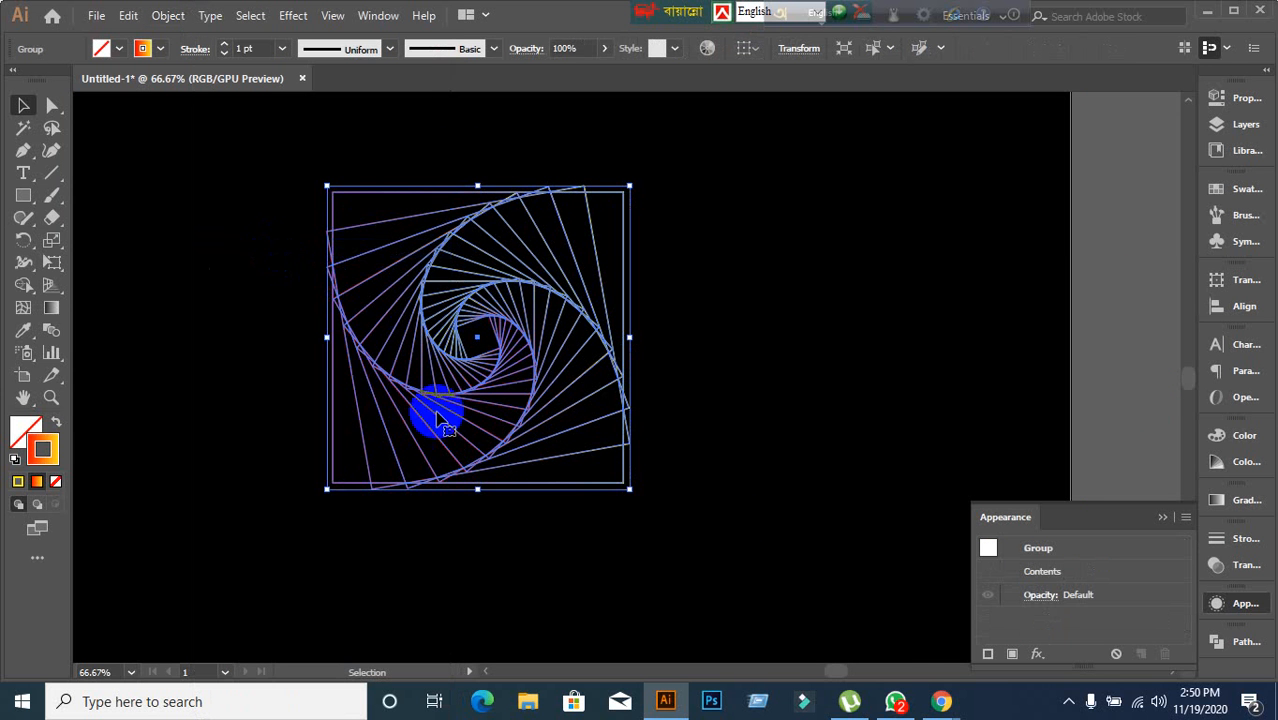
Ungroup the expanded square spiral.
{"action": "left_click", "coordinate": [218, 363]}
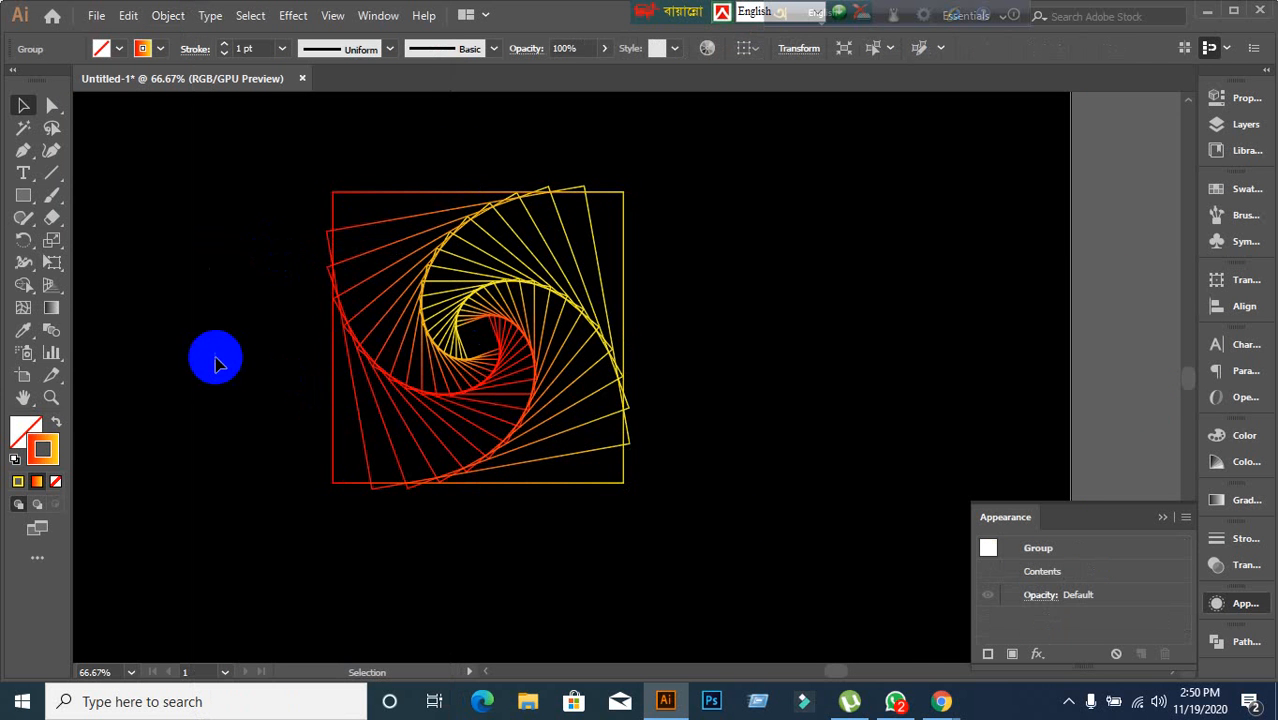
{"action": "left_click", "coordinate": [528, 300]}
{"action": "right_click", "coordinate": [484, 291]}
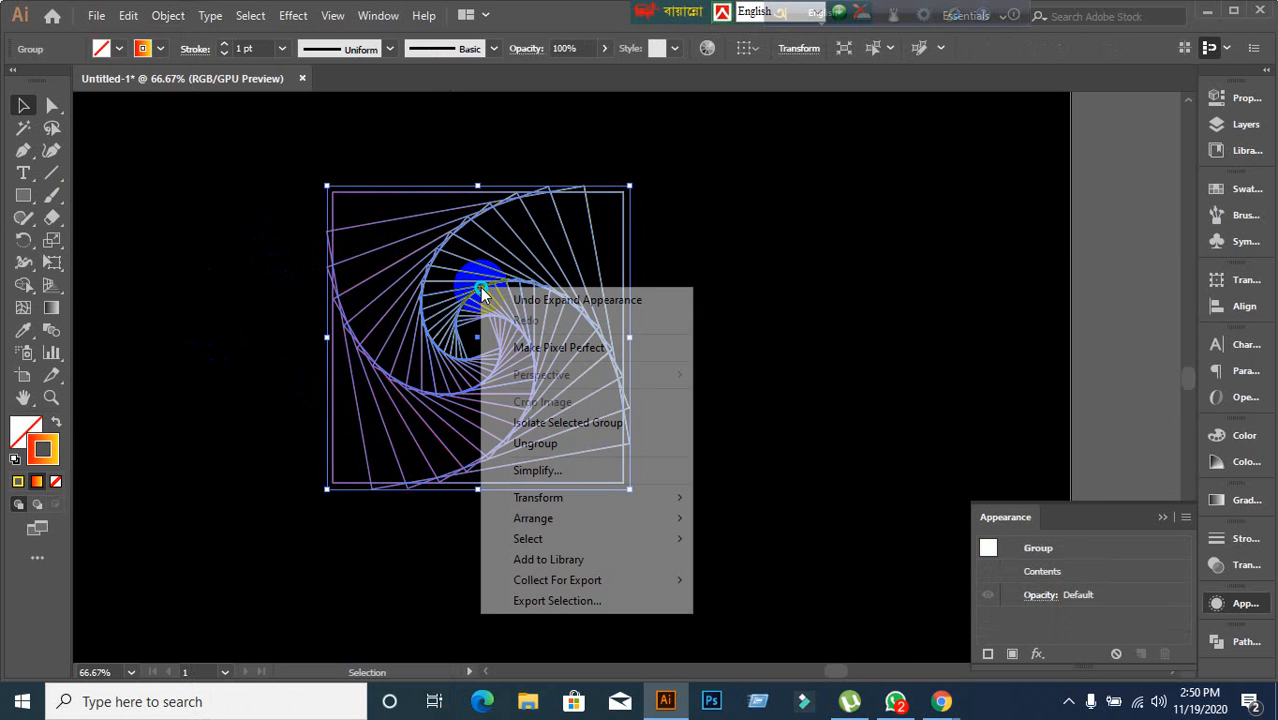
{"action": "left_click", "coordinate": [548, 451]}
{"action": "left_click", "coordinate": [777, 353]}
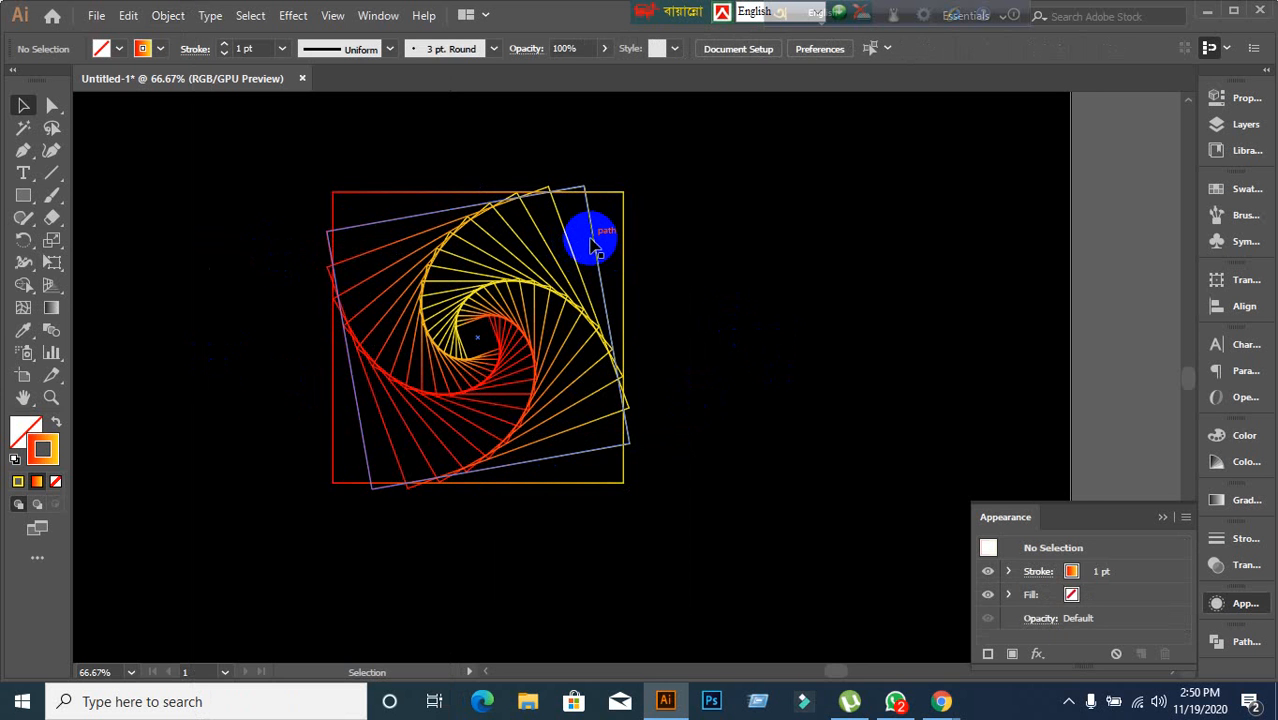
{"action": "left_click", "coordinate": [591, 240]}
{"action": "left_click_drag", "start_coordinate": [592, 243], "coordinate": [749, 196]}
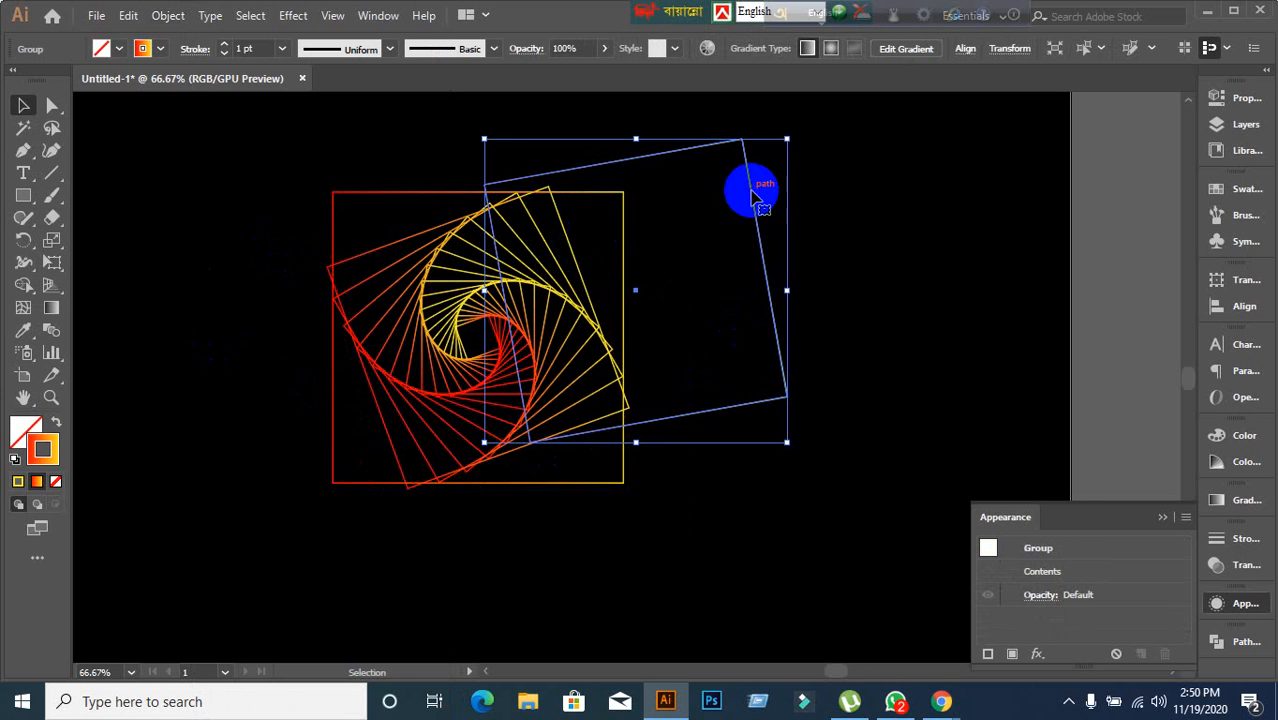
{"action": "key", "text": "ctrl+z"}
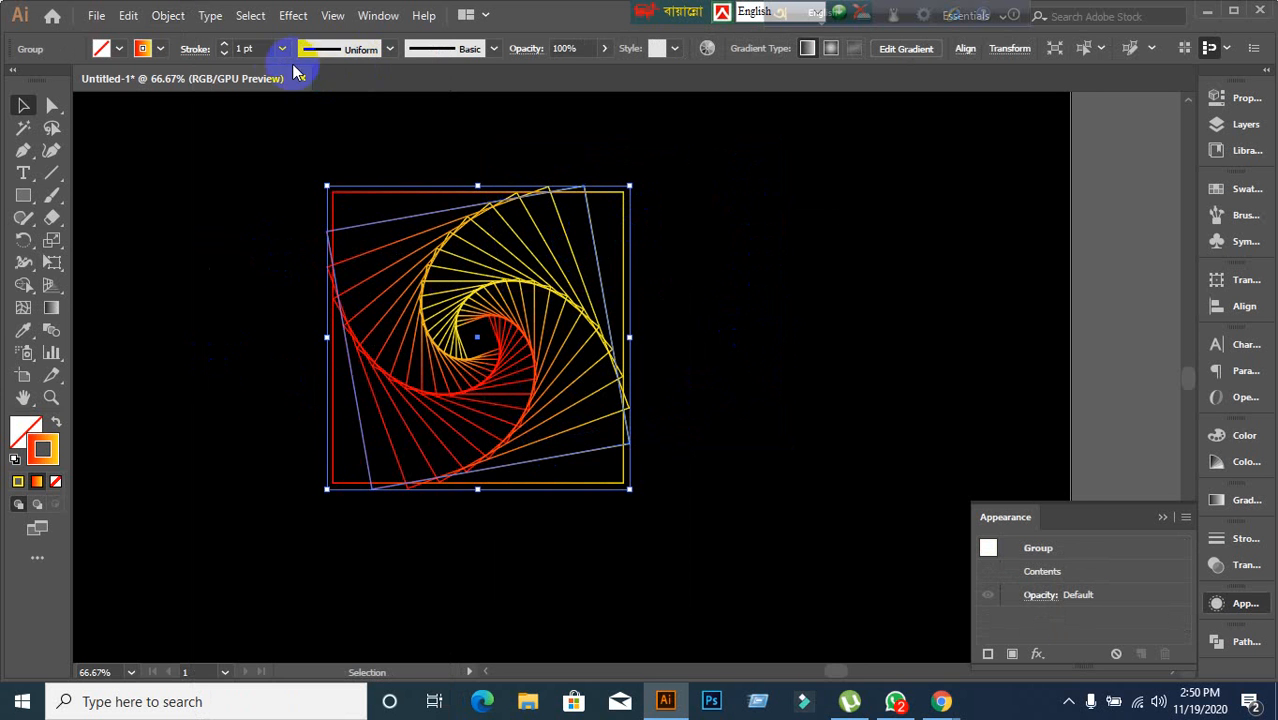
Set the outer tilted square's stroke weight to 8 pt.
{"action": "type", "text": "10"}
{"action": "key", "text": "Return"}
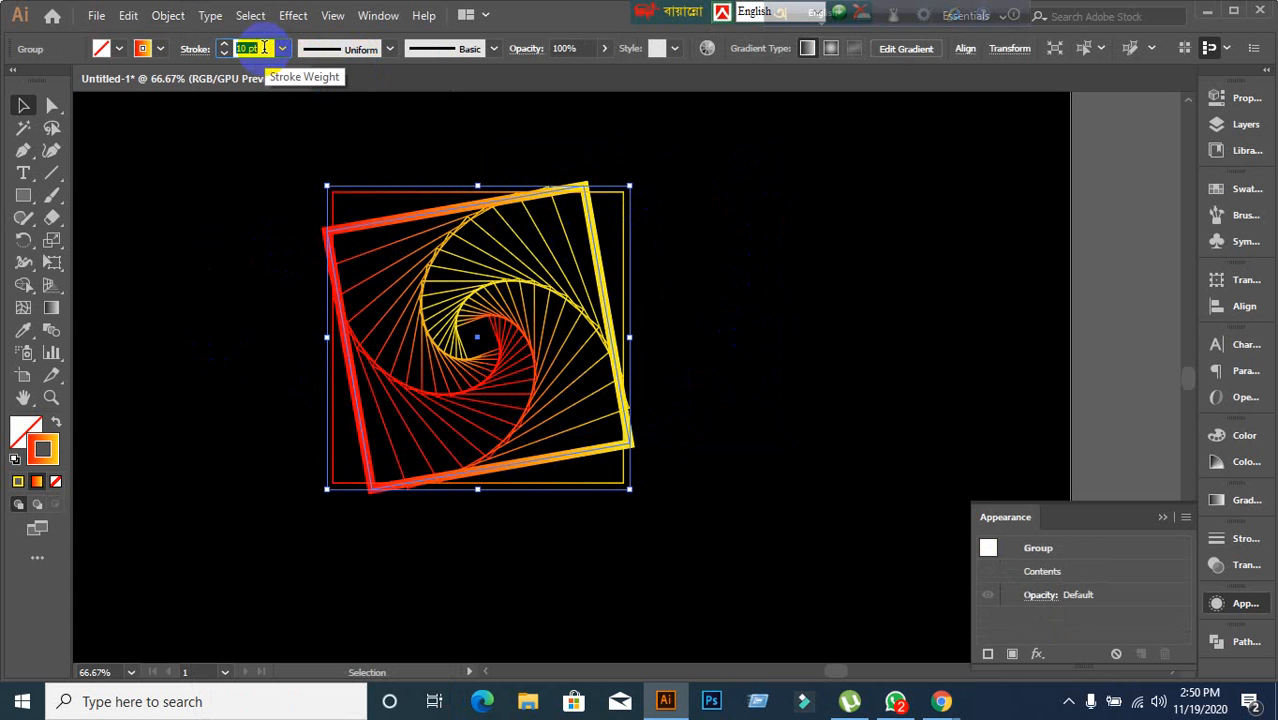
{"action": "key", "text": "Down"}
{"action": "key", "text": "Down"}
{"action": "left_click", "coordinate": [265, 190]}
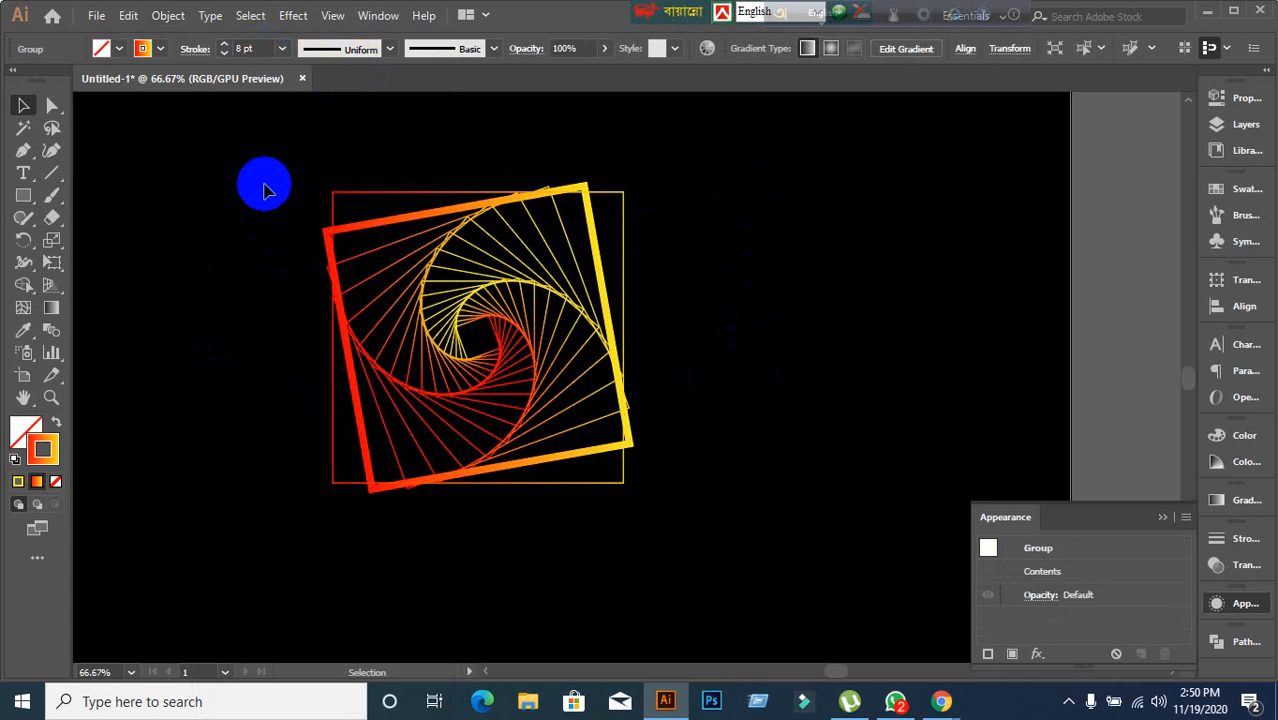
Set the outer upright square's stroke weight to 8 pt.
{"action": "left_click", "coordinate": [343, 193]}
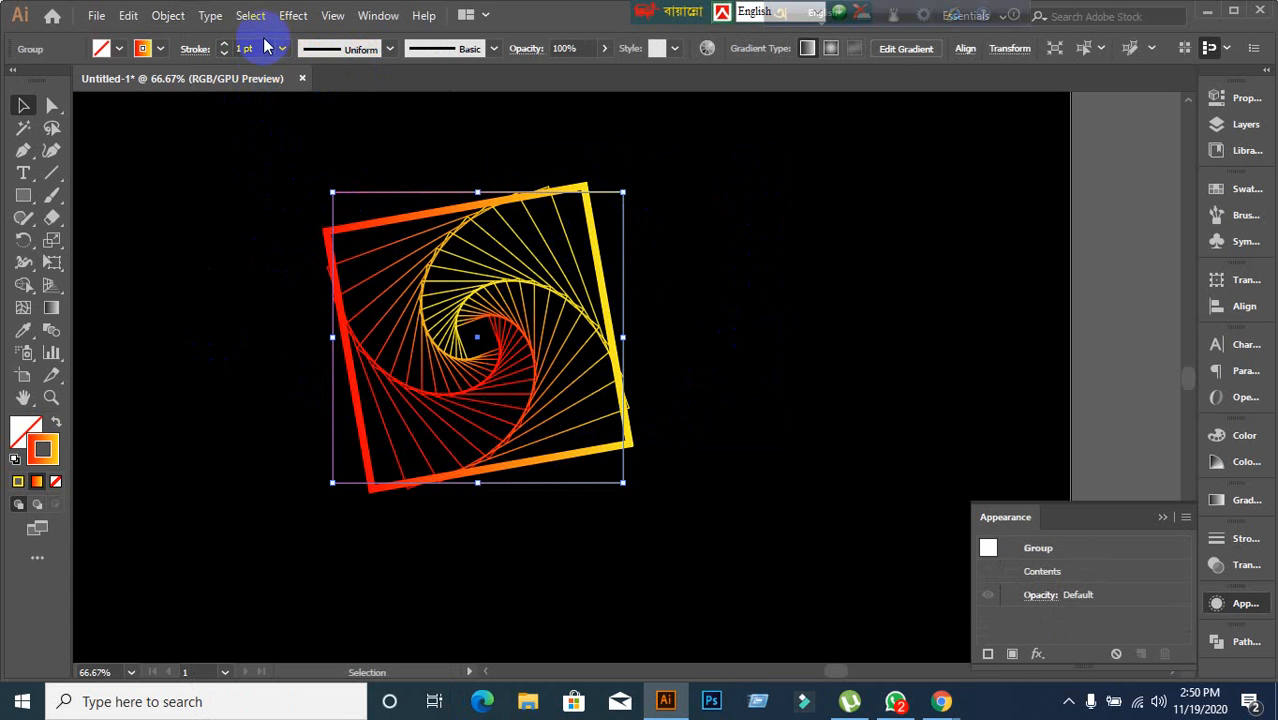
{"action": "type", "text": "8"}
{"action": "key", "text": "Return"}
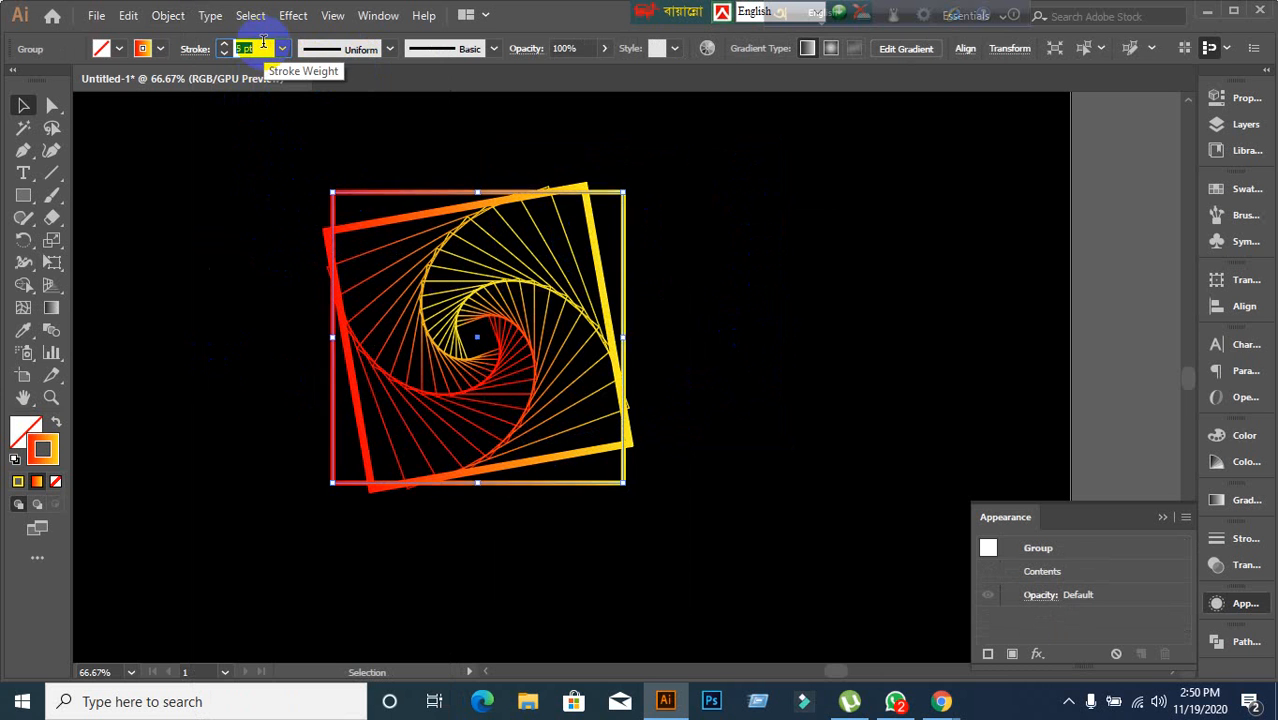
{"action": "left_click", "coordinate": [228, 250]}
{"action": "left_click", "coordinate": [231, 277]}
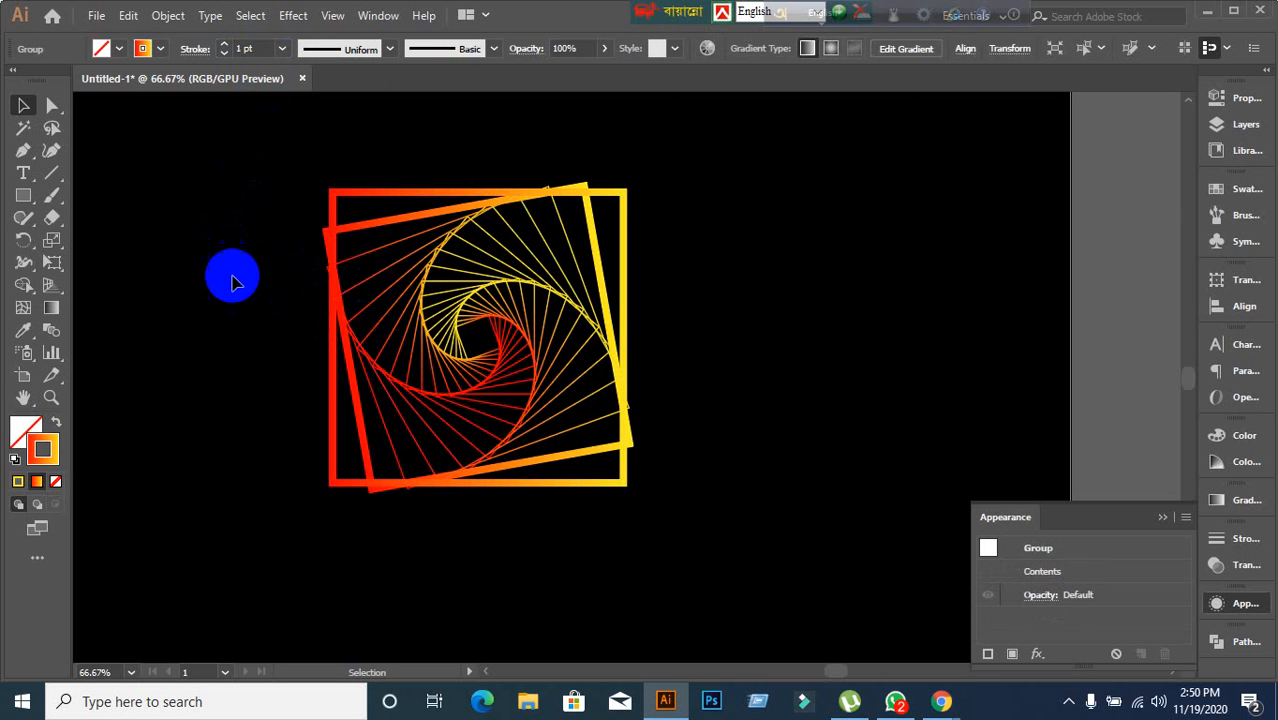
Select the whole spiral and expand its fill and stroke.
{"action": "left_click_drag", "start_coordinate": [235, 160], "coordinate": [830, 540]}
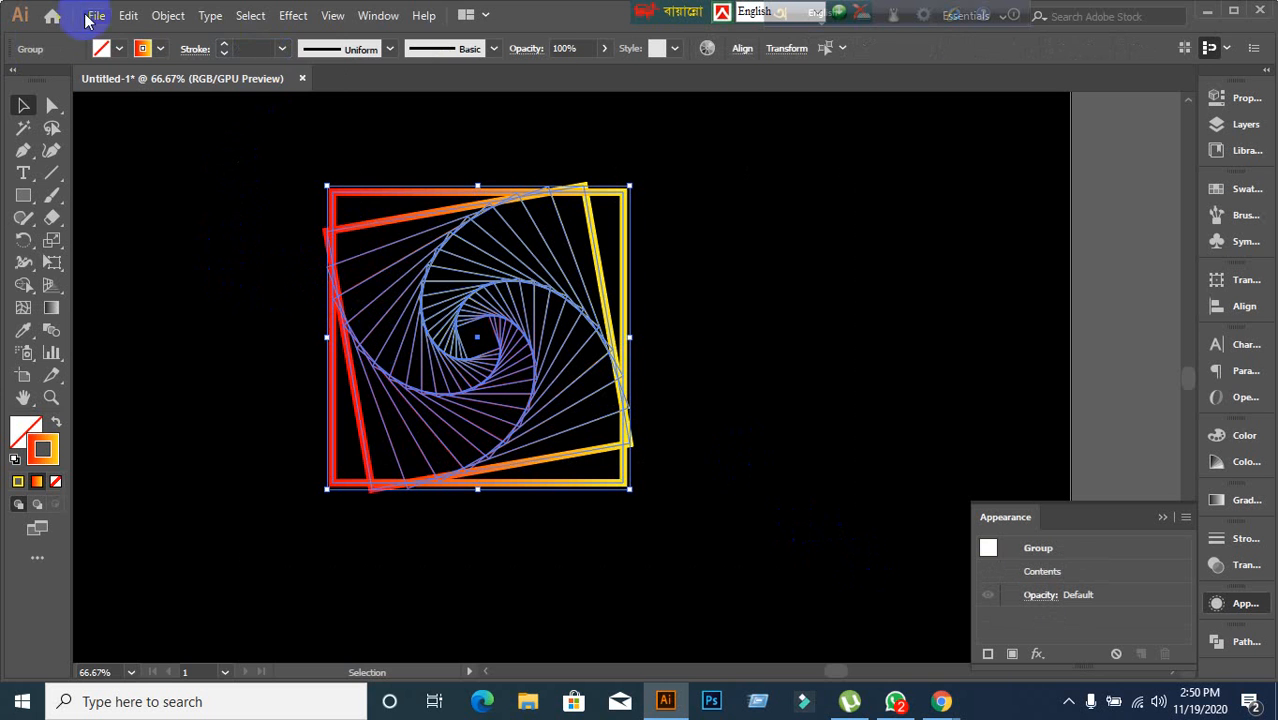
{"action": "left_click", "coordinate": [160, 16]}
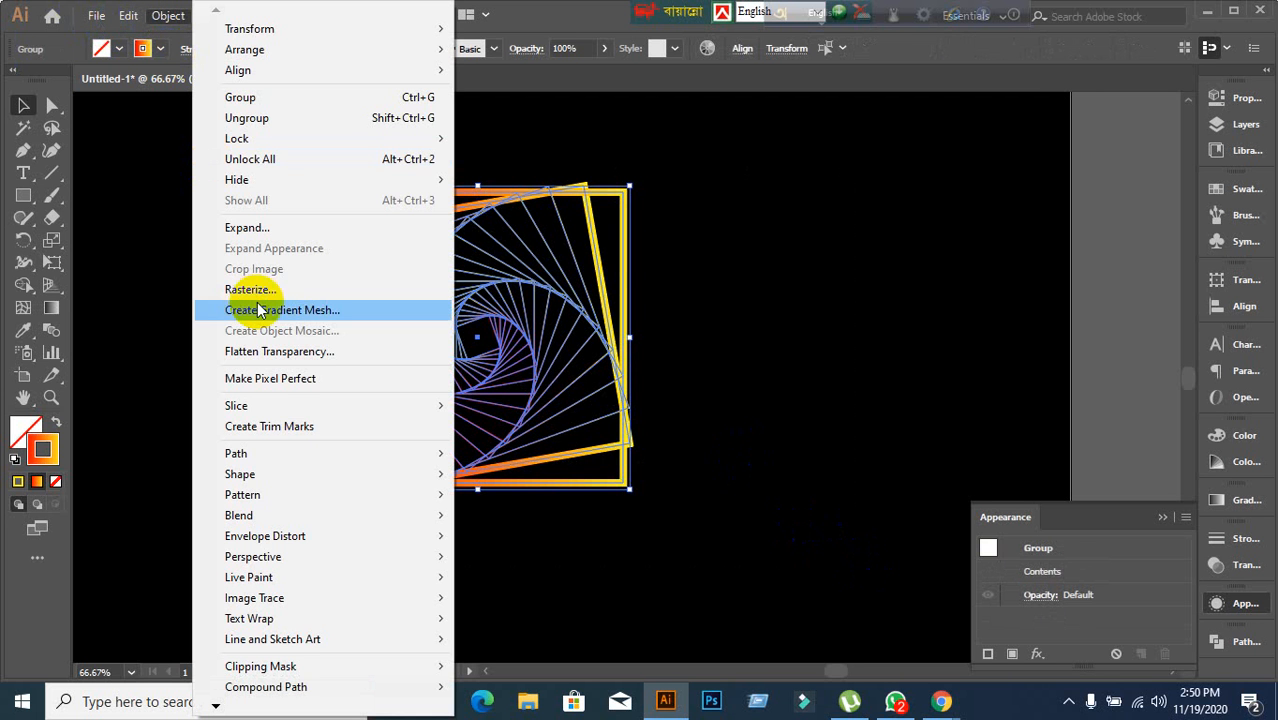
{"action": "left_click", "coordinate": [263, 230]}
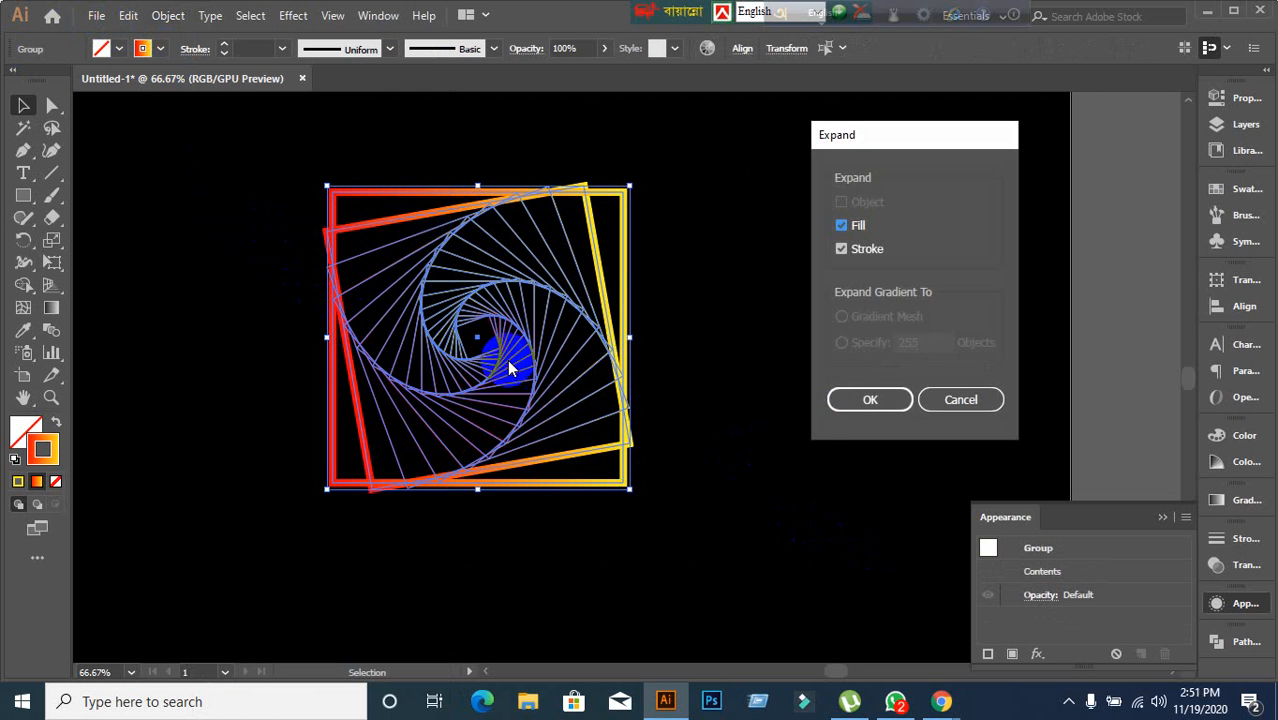
{"action": "left_click", "coordinate": [860, 397]}
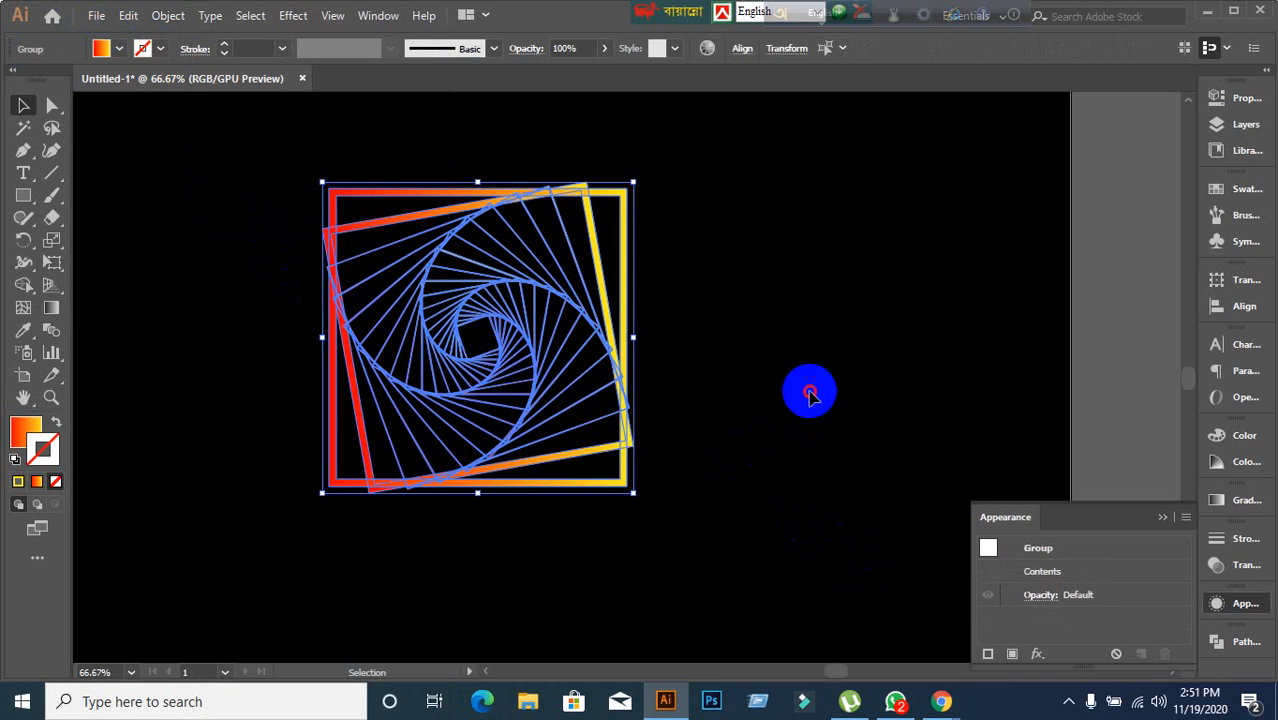
{"action": "left_click", "coordinate": [810, 395]}
{"action": "left_click_drag", "start_coordinate": [599, 271], "coordinate": [765, 277]}
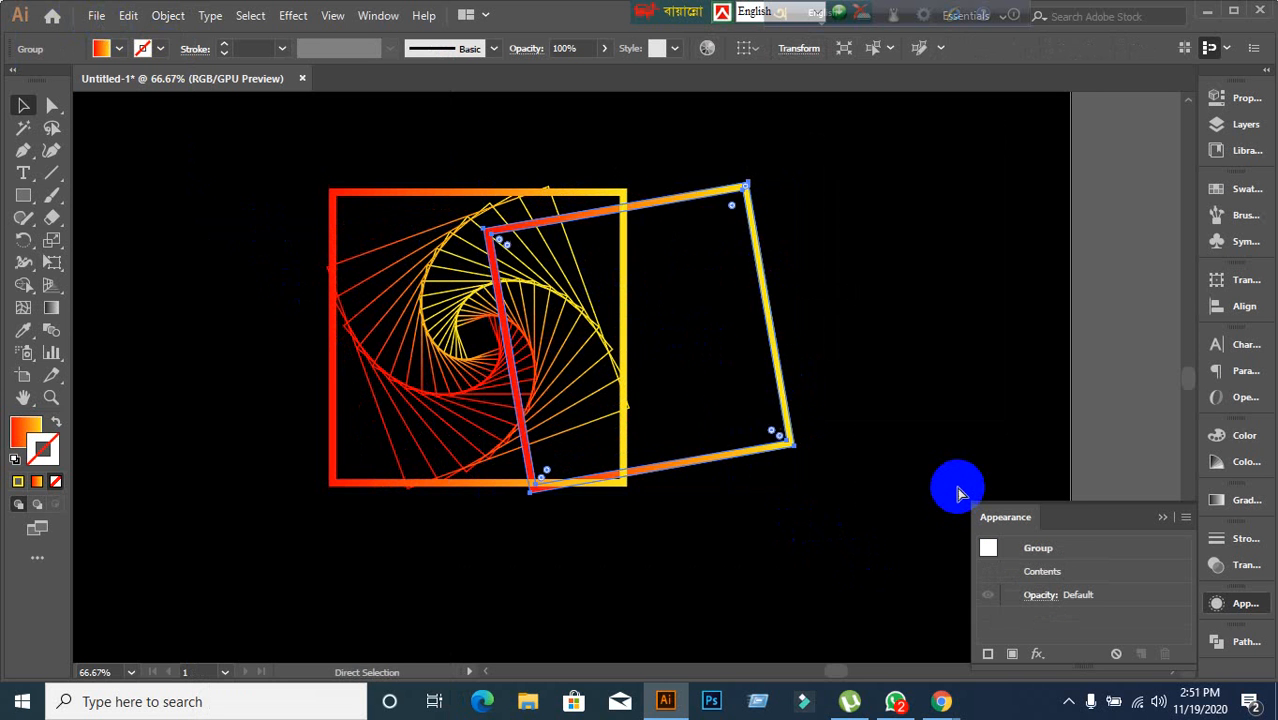
{"action": "key", "text": "ctrl+z"}
{"action": "left_click", "coordinate": [172, 500]}
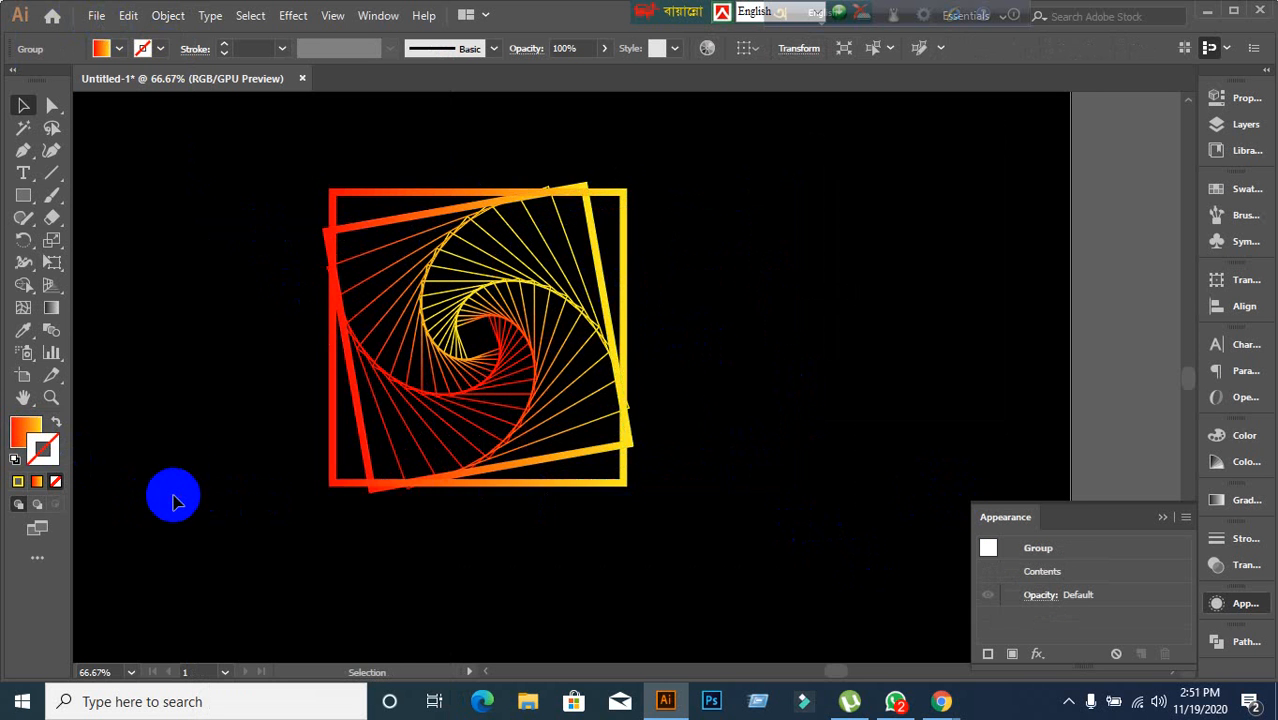
Delete the whole square spiral from the artboard.
{"action": "left_click_drag", "start_coordinate": [233, 212], "coordinate": [702, 551]}
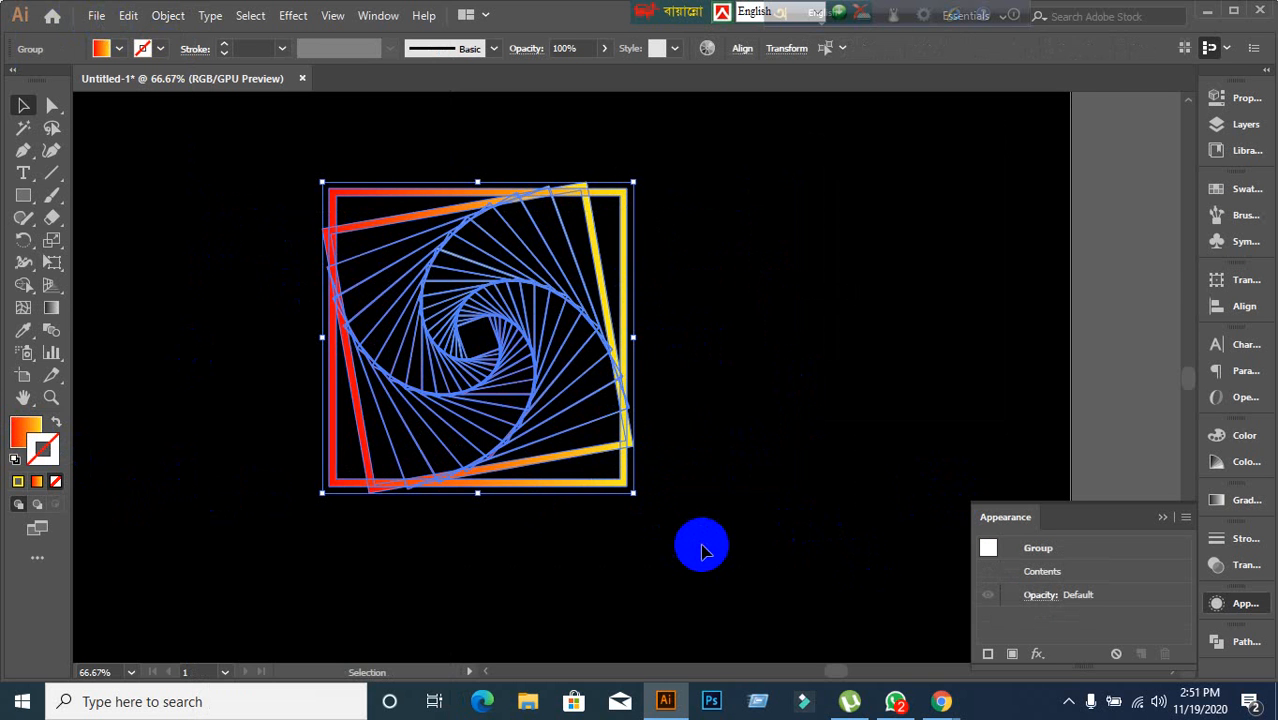
{"action": "scroll", "coordinate": [760, 481], "scroll_direction": "down", "scroll_amount": 1}
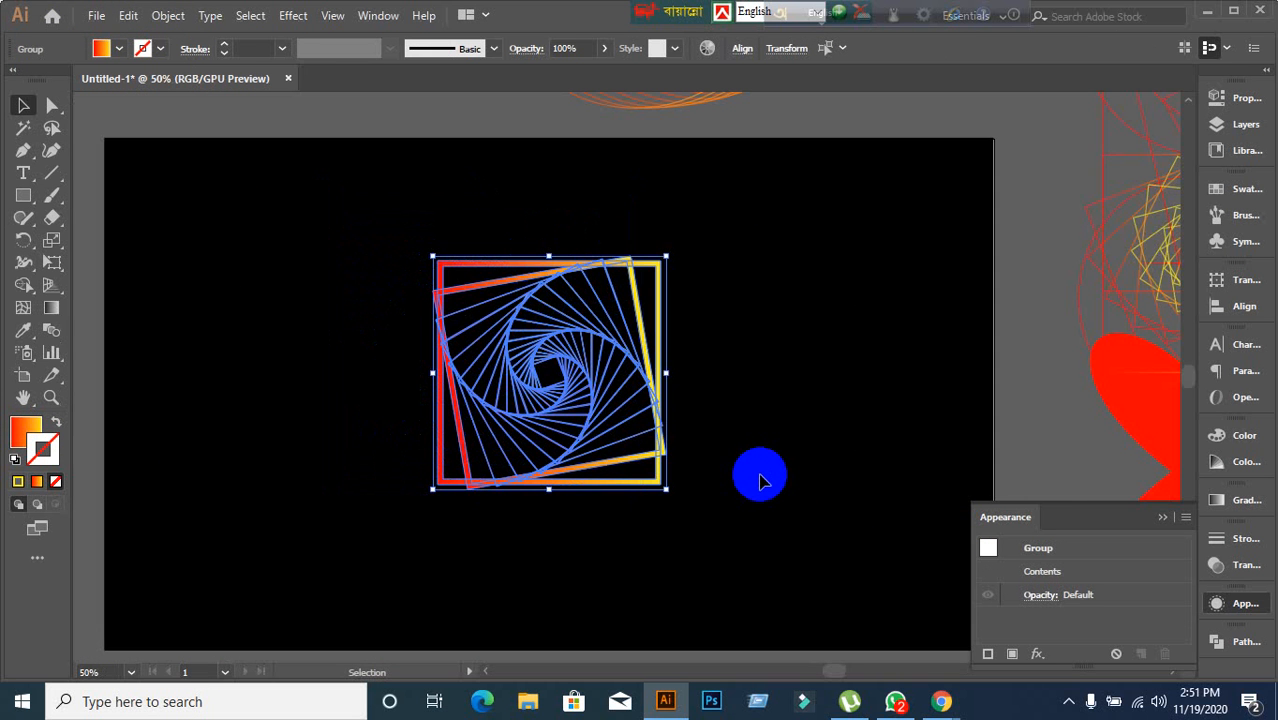
{"action": "left_click", "coordinate": [760, 481]}
{"action": "left_click_drag", "start_coordinate": [315, 234], "coordinate": [885, 648]}
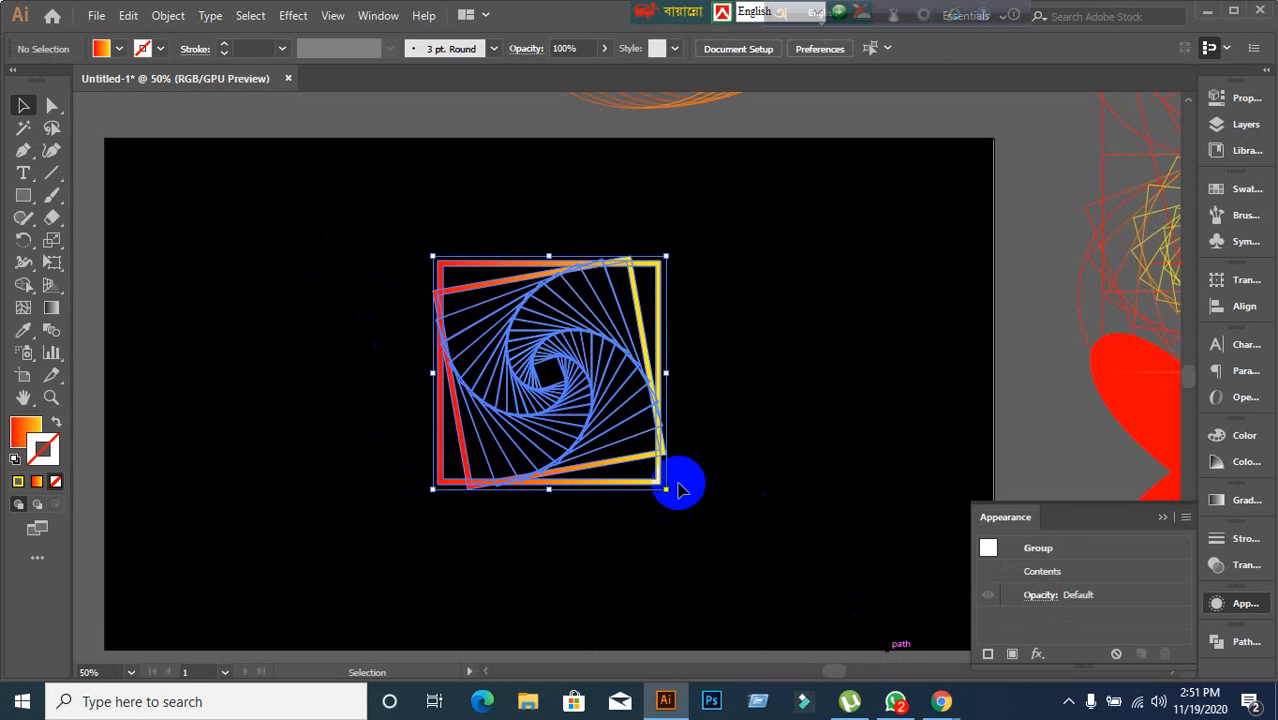
{"action": "key", "text": "Delete"}
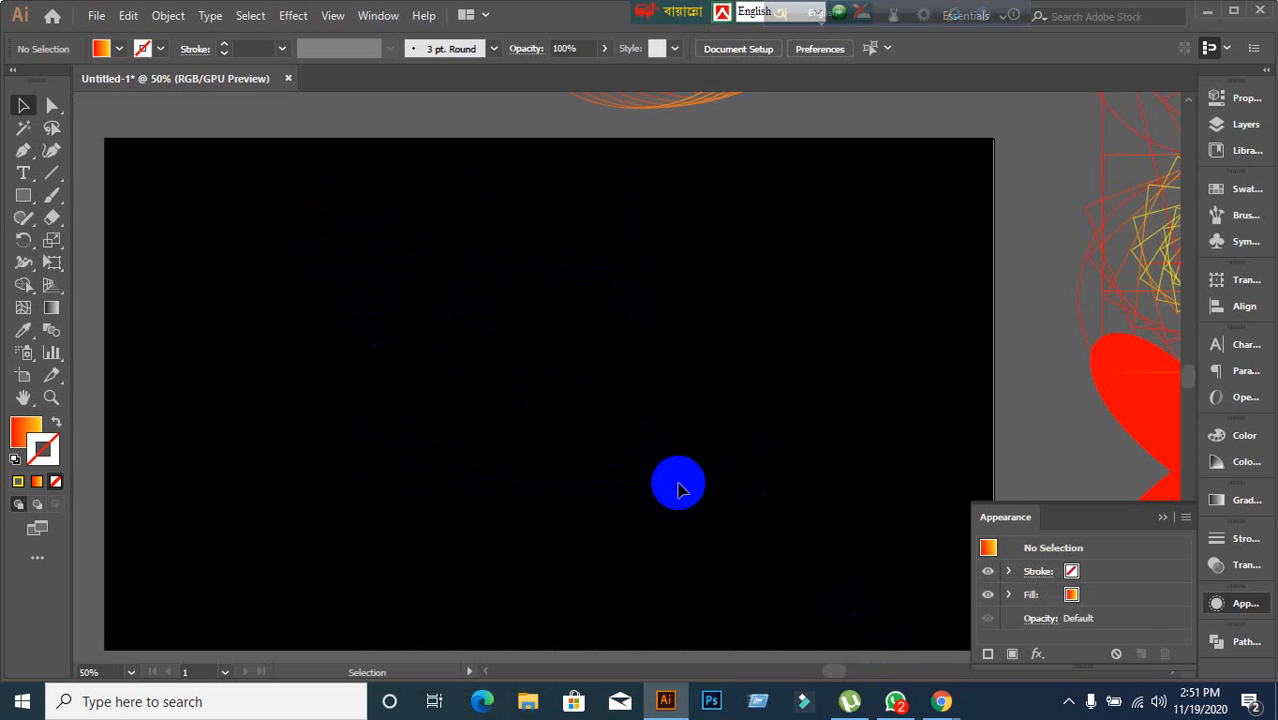
{"action": "mouse_move", "coordinate": [941, 697]}
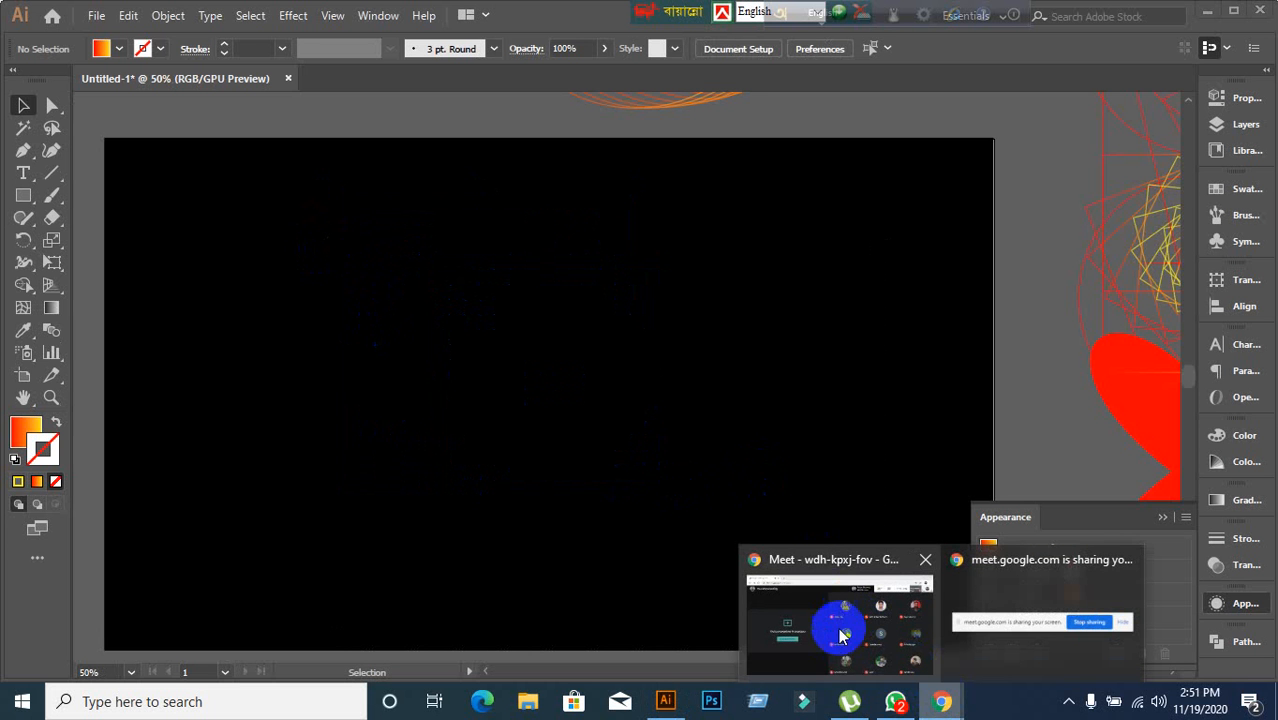
{"action": "left_click", "coordinate": [893, 704]}
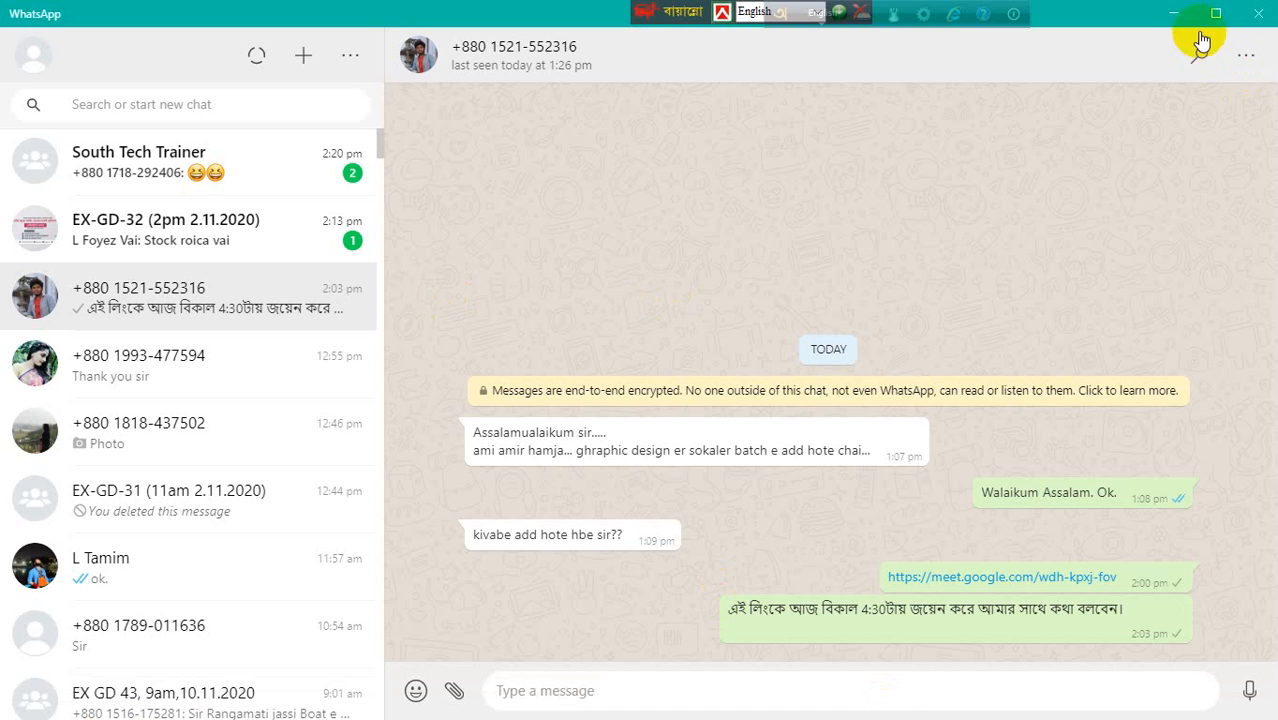
{"action": "left_click", "coordinate": [1173, 14]}
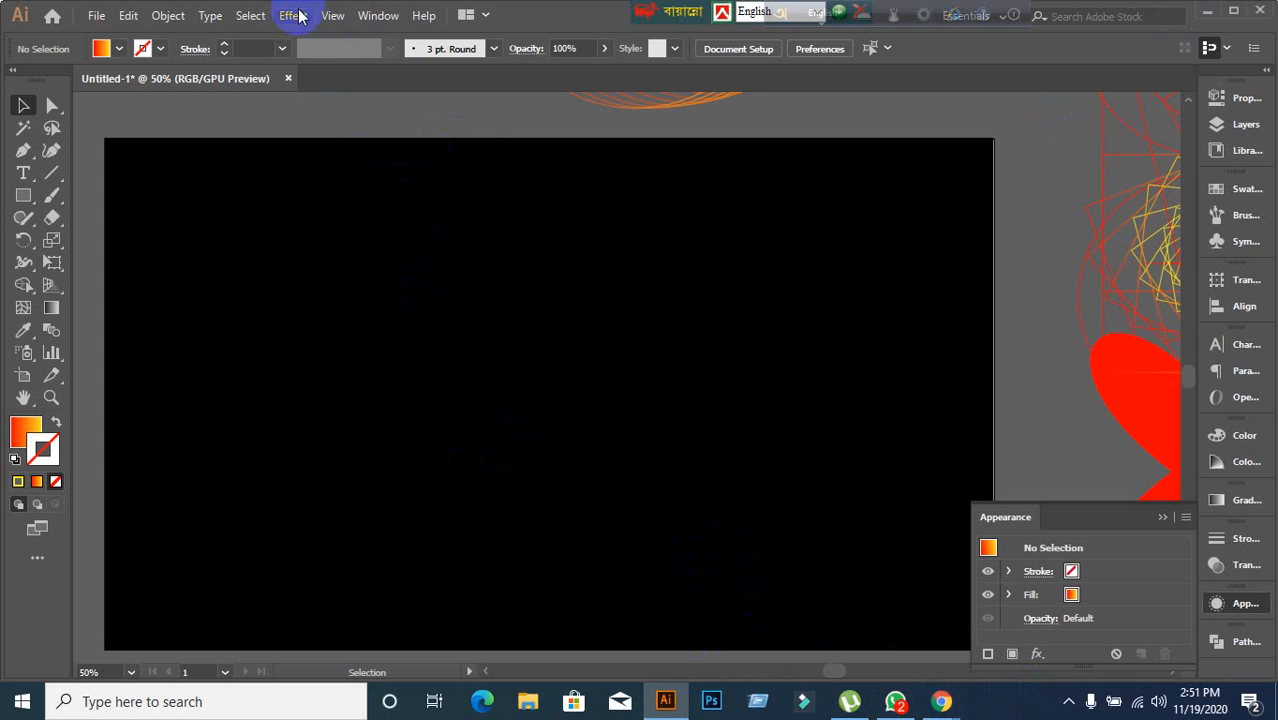
{"action": "left_click", "coordinate": [293, 16]}
{"action": "mouse_move", "coordinate": [372, 171]}
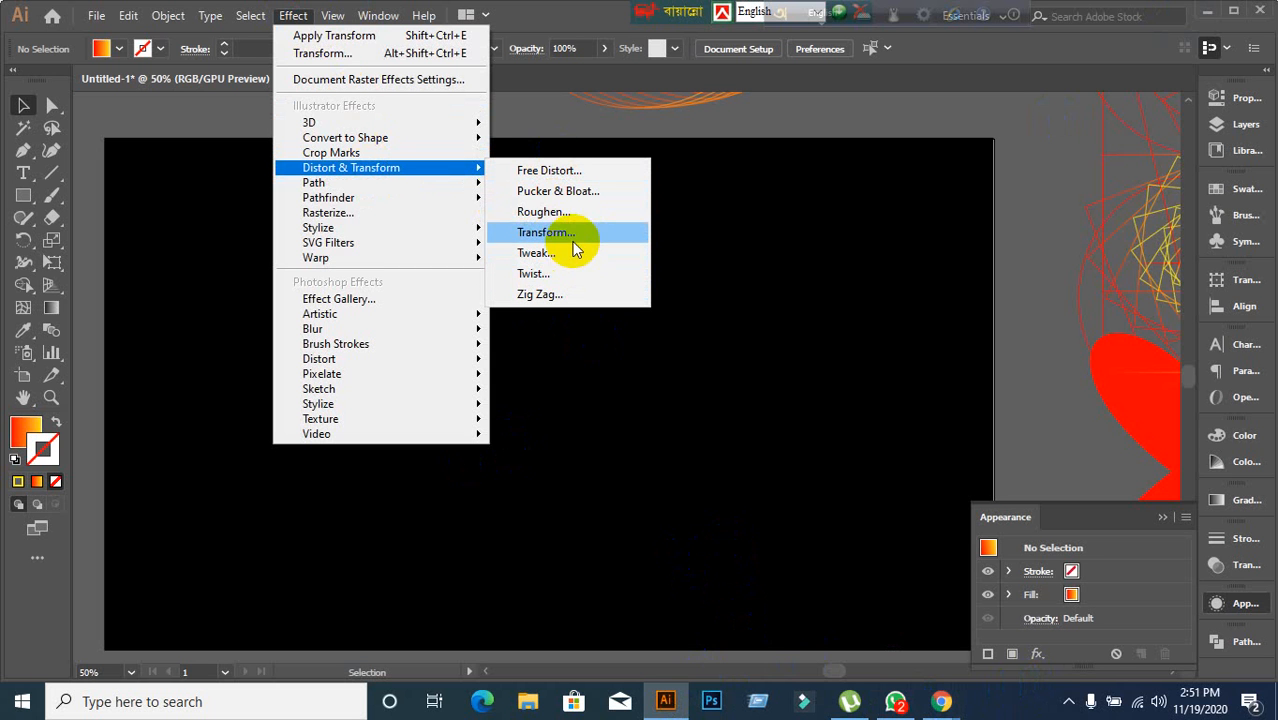
{"action": "left_click", "coordinate": [566, 172]}
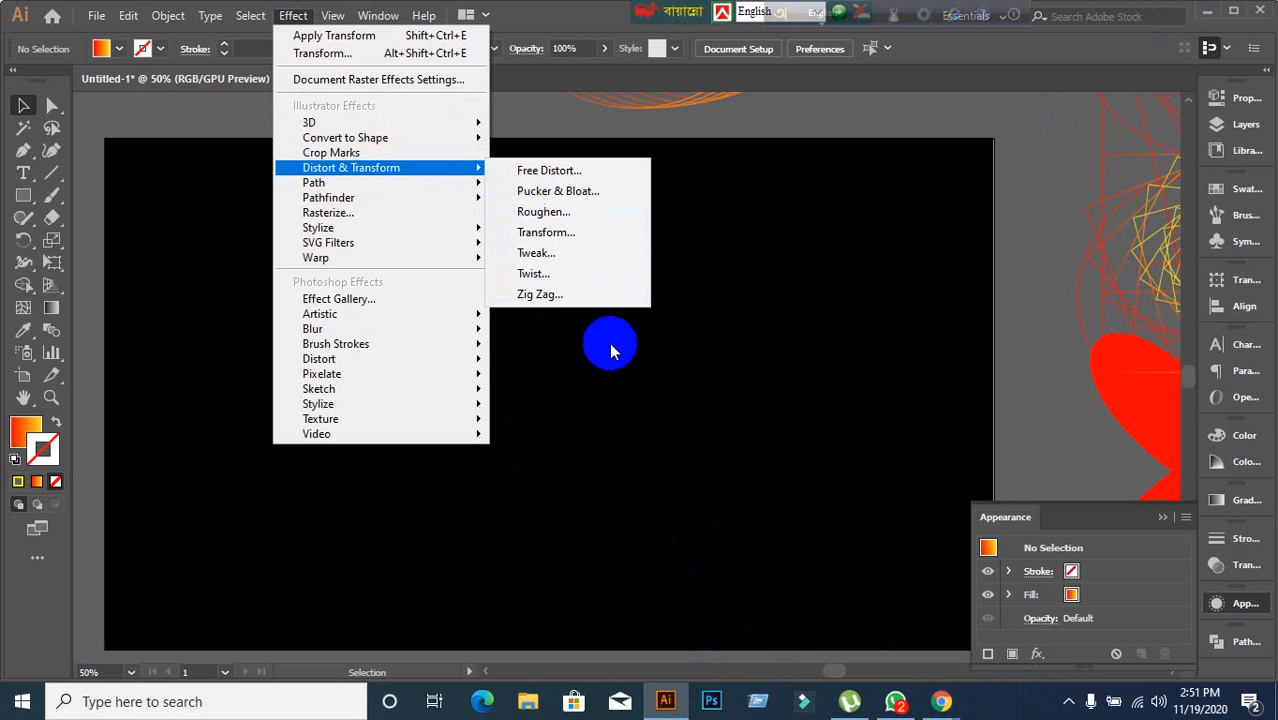
{"action": "left_click", "coordinate": [640, 371]}
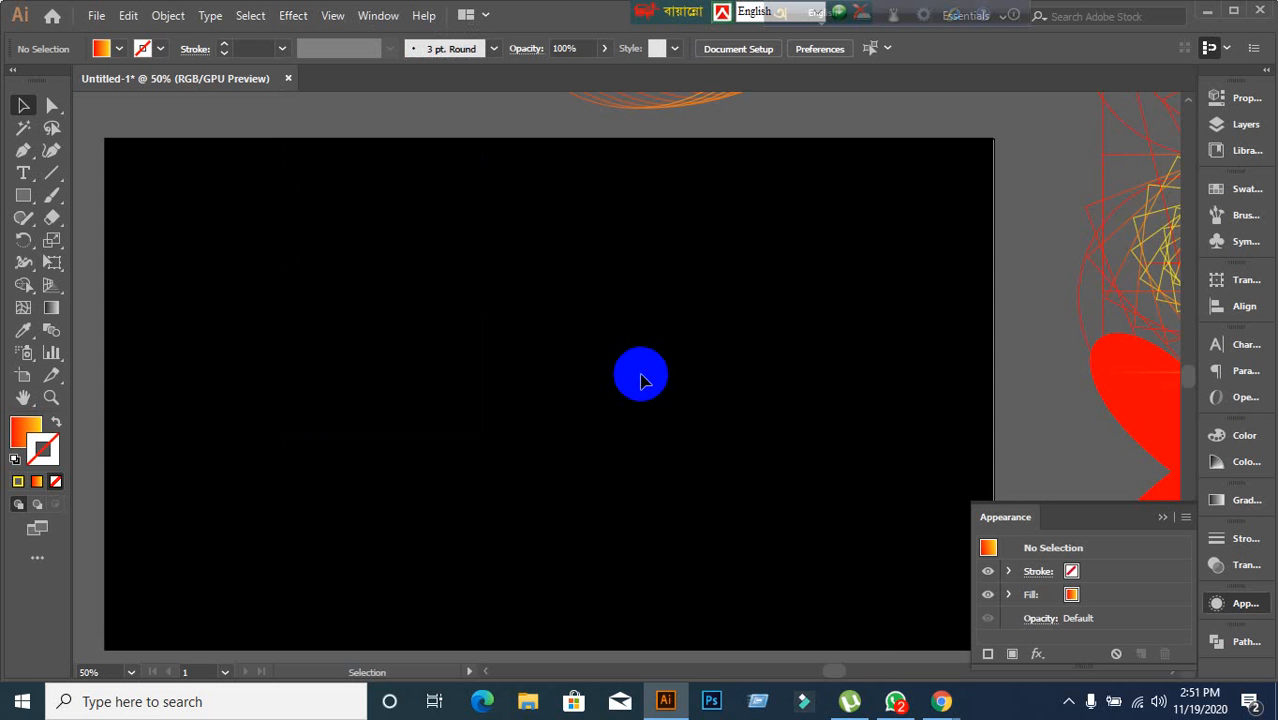
Move the circle spiral off the artboard to its lower right.
{"action": "scroll", "coordinate": [640, 377], "scroll_direction": "down", "scroll_amount": 2}
{"action": "left_click_drag", "start_coordinate": [713, 191], "coordinate": [827, 587]}
{"action": "scroll", "coordinate": [828, 590], "scroll_direction": "up", "scroll_amount": 1}
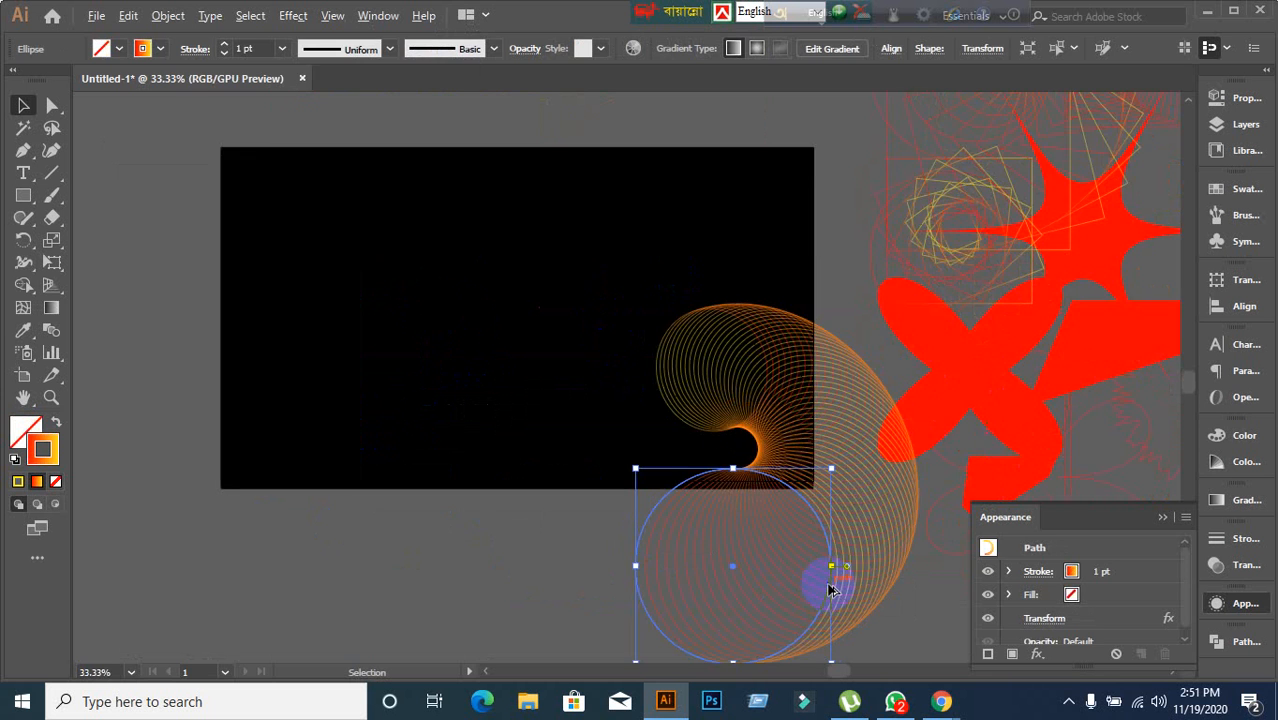
{"action": "scroll", "coordinate": [828, 590], "scroll_direction": "down", "scroll_amount": 1}
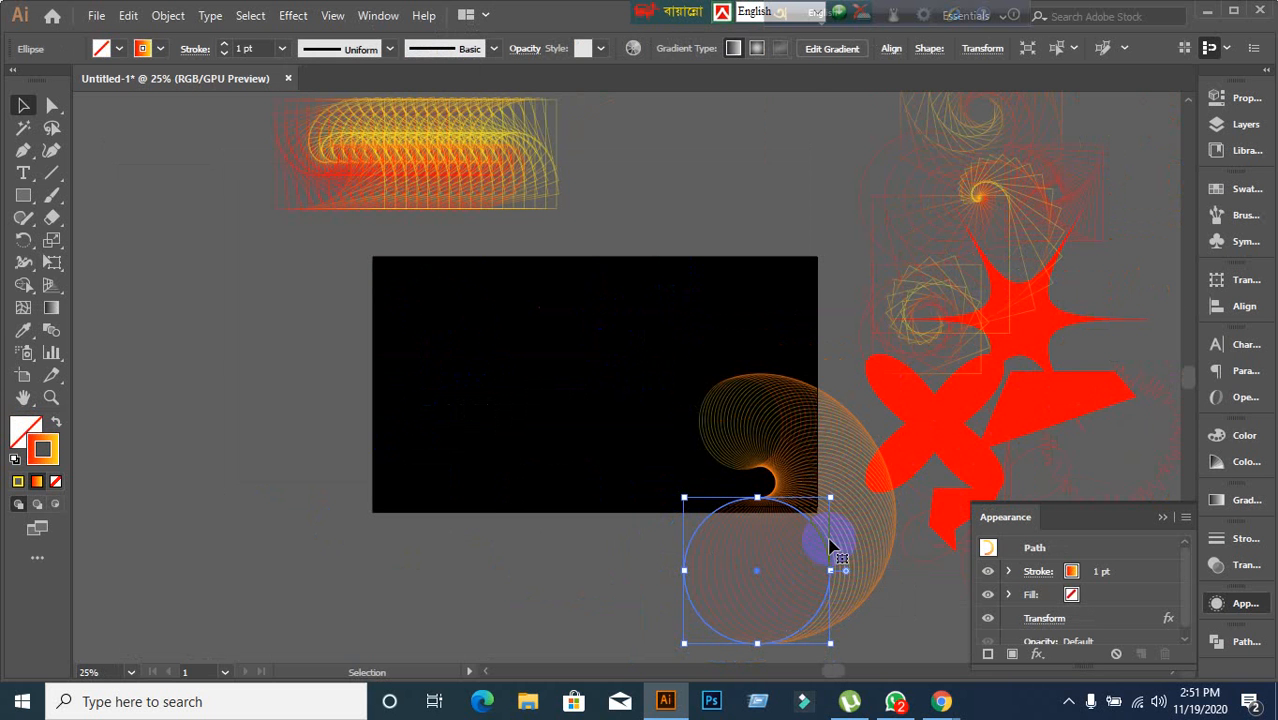
{"action": "left_click_drag", "start_coordinate": [827, 542], "coordinate": [893, 537]}
{"action": "left_click", "coordinate": [675, 588]}
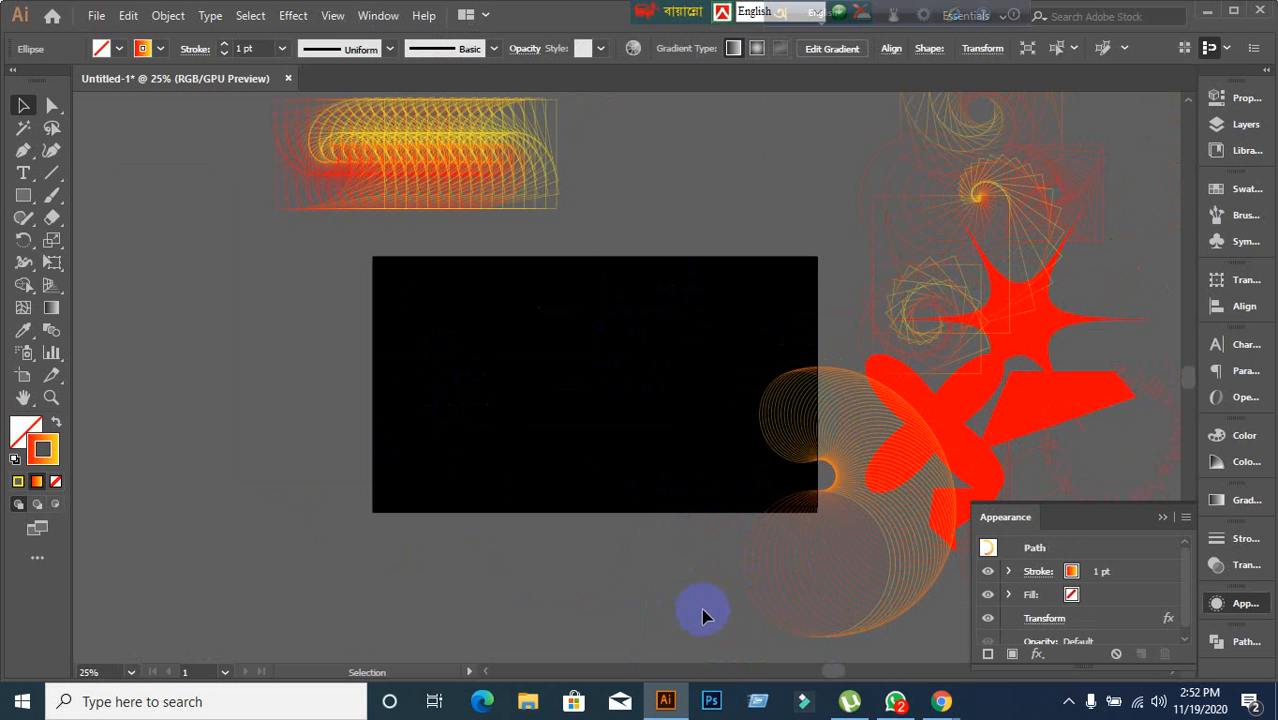
{"action": "left_click", "coordinate": [1208, 11]}
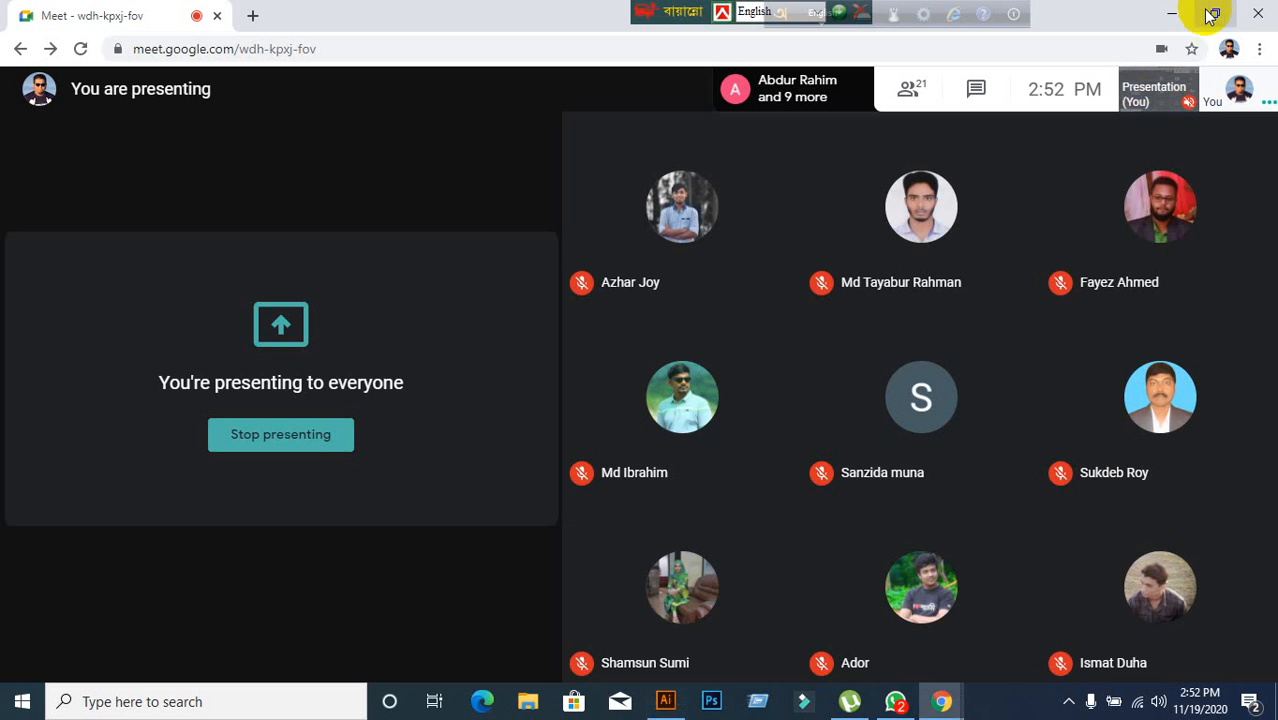
{"action": "left_click", "coordinate": [1164, 14]}
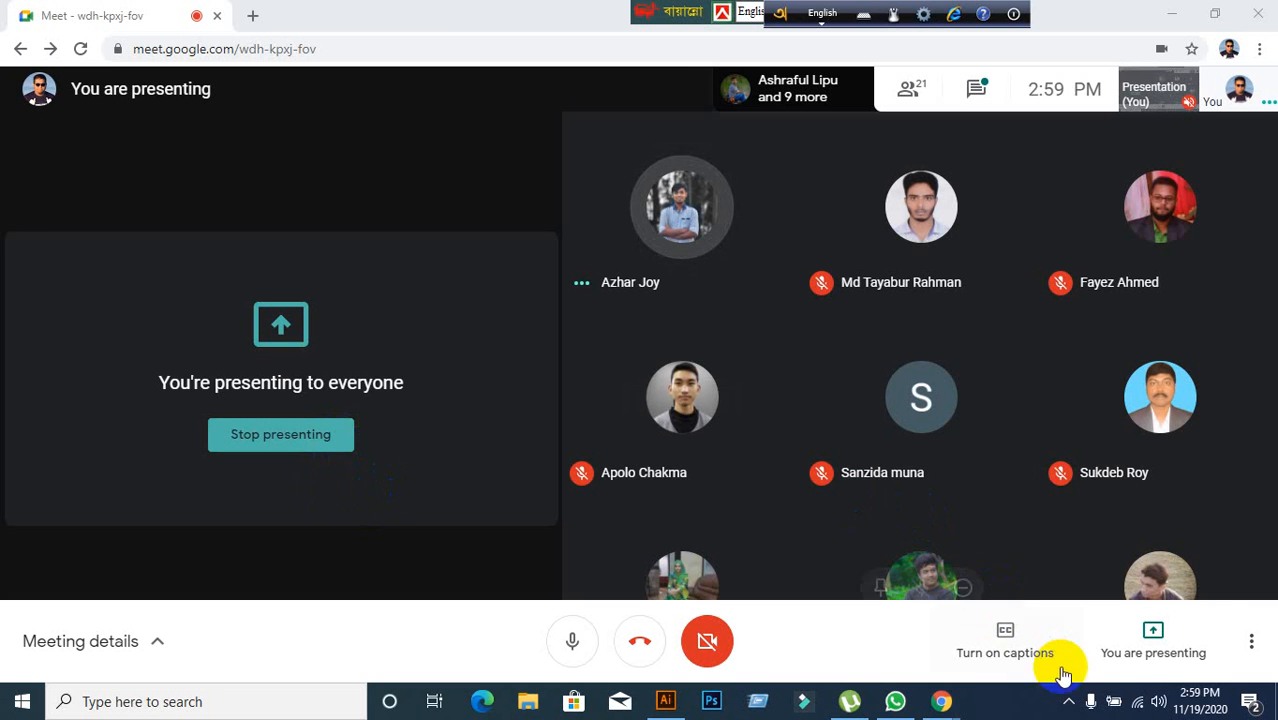
{"action": "left_click", "coordinate": [1140, 645]}
{"action": "left_click", "coordinate": [1140, 563]}
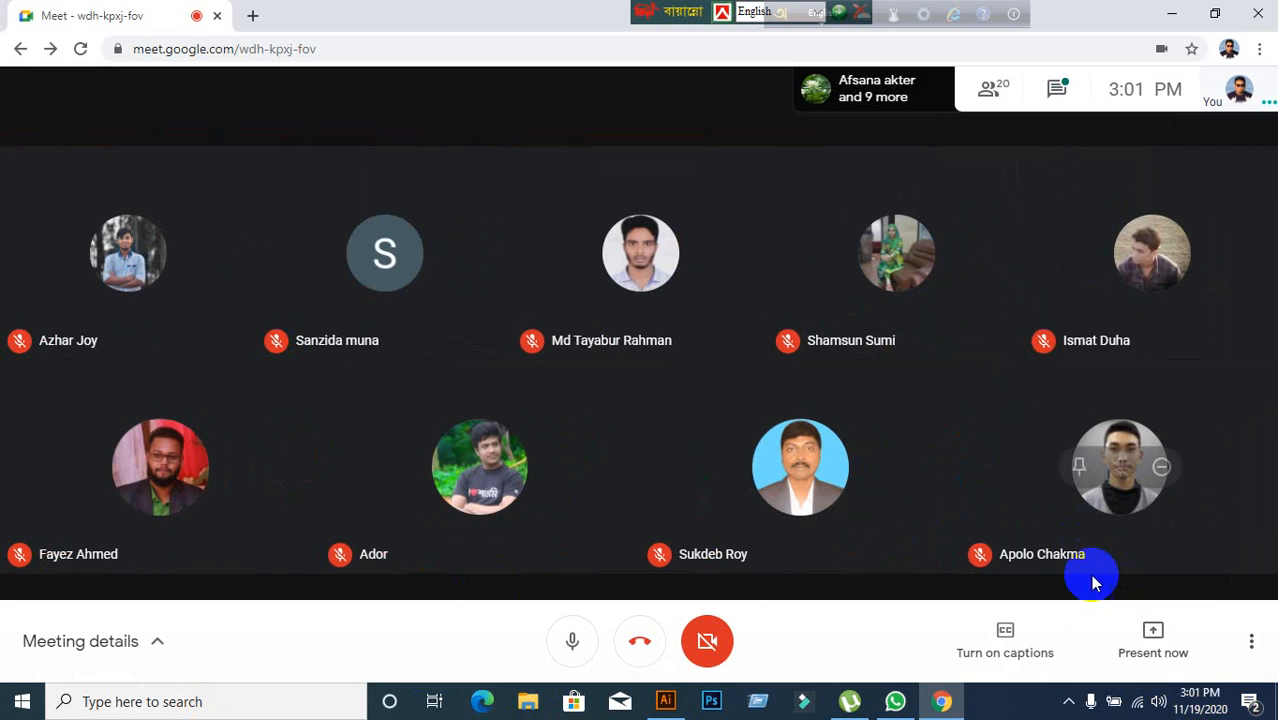
{"action": "left_click", "coordinate": [673, 708]}
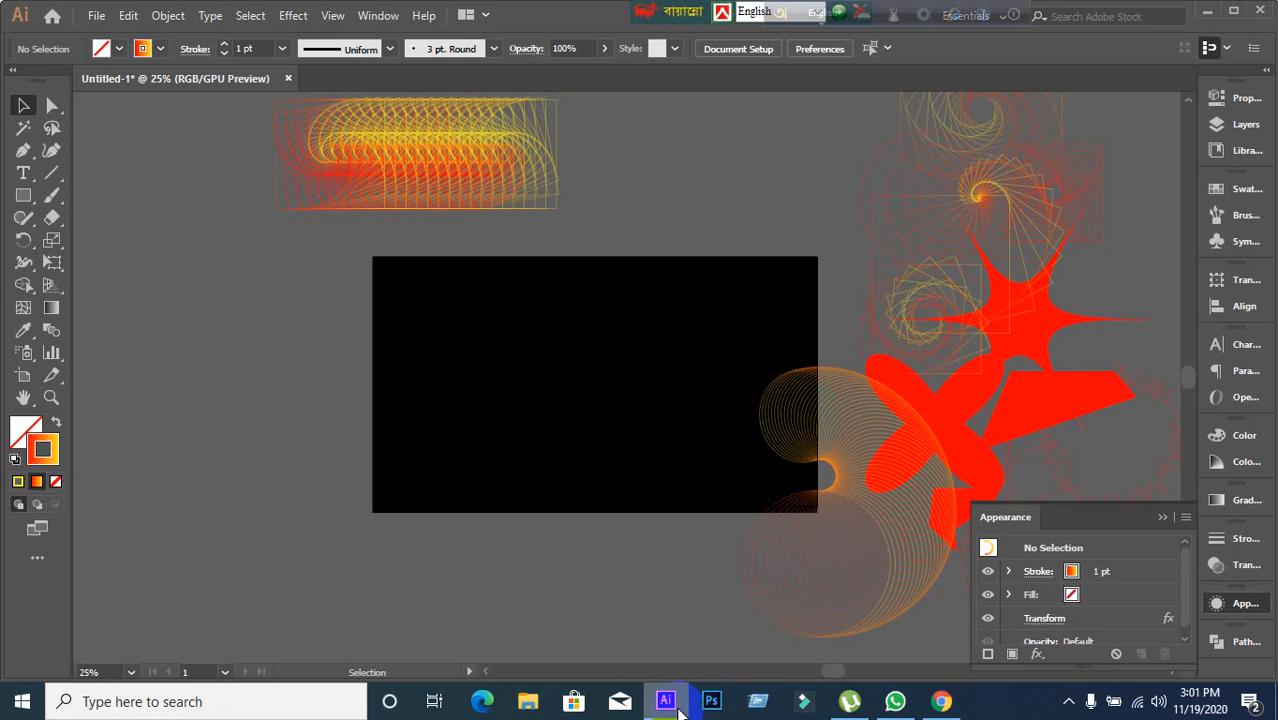
Nudge the circle spiral slightly further down and to the right.
{"action": "scroll", "coordinate": [707, 603], "scroll_direction": "up", "scroll_amount": 3}
{"action": "scroll", "coordinate": [707, 603], "scroll_direction": "down", "scroll_amount": 4}
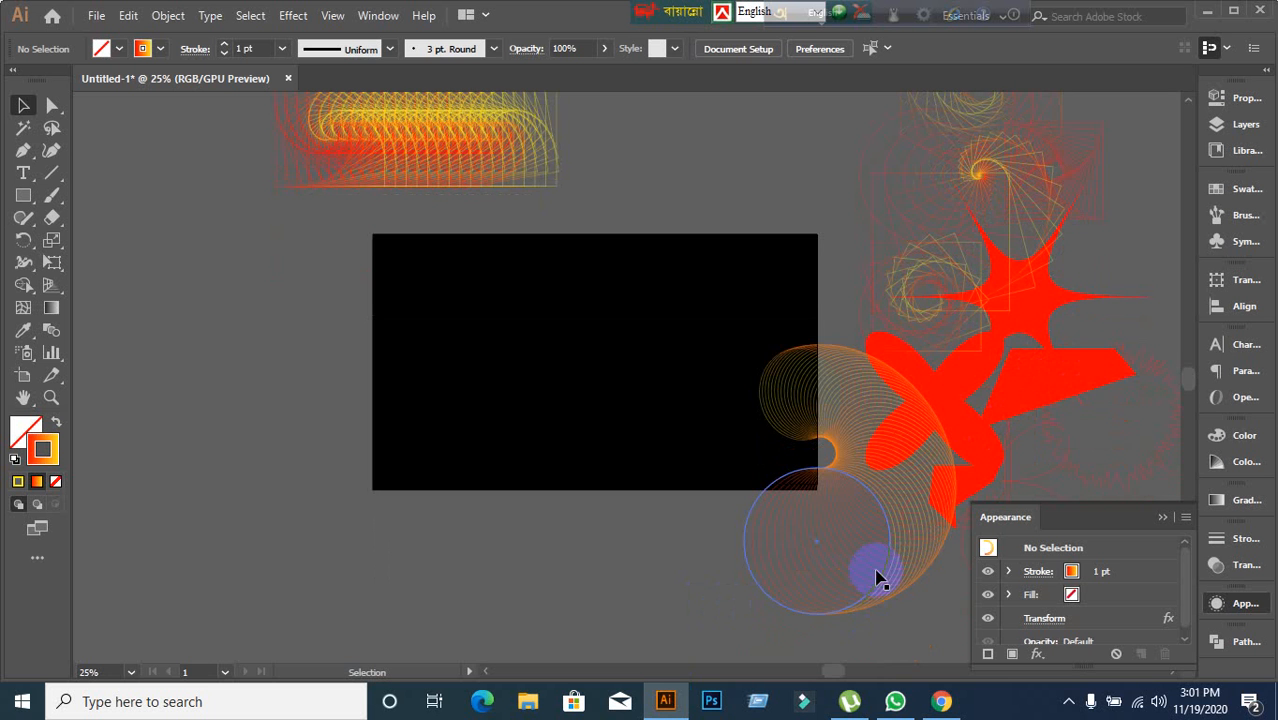
{"action": "left_click_drag", "start_coordinate": [876, 578], "coordinate": [920, 601]}
{"action": "scroll", "coordinate": [913, 599], "scroll_direction": "down", "scroll_amount": 3}
{"action": "scroll", "coordinate": [913, 599], "scroll_direction": "up", "scroll_amount": 1}
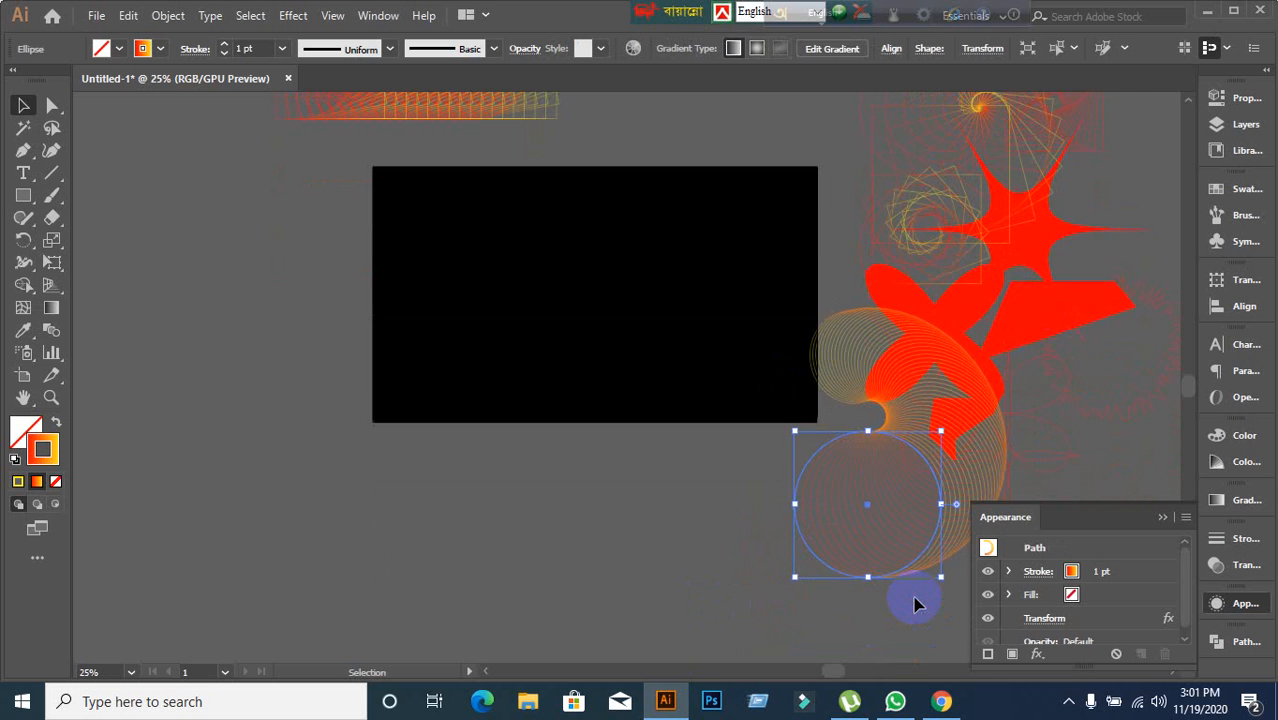
{"action": "left_click", "coordinate": [941, 701]}
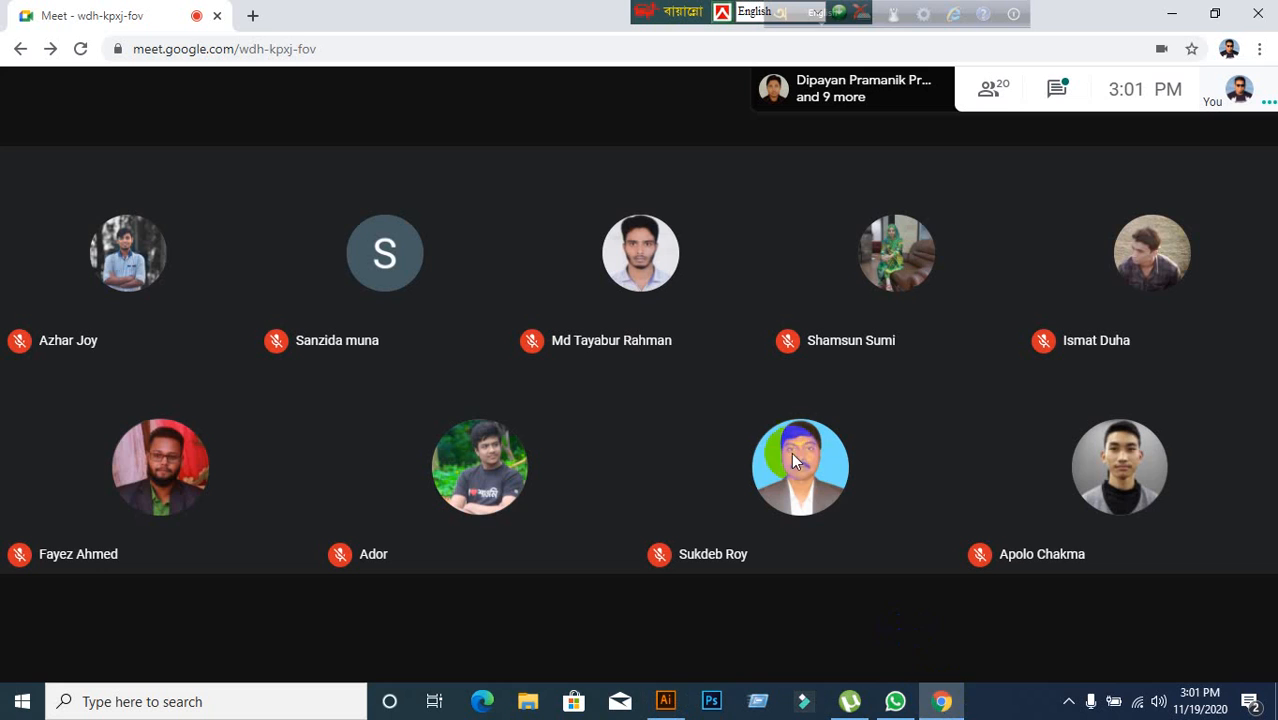
{"action": "left_click", "coordinate": [1093, 648]}
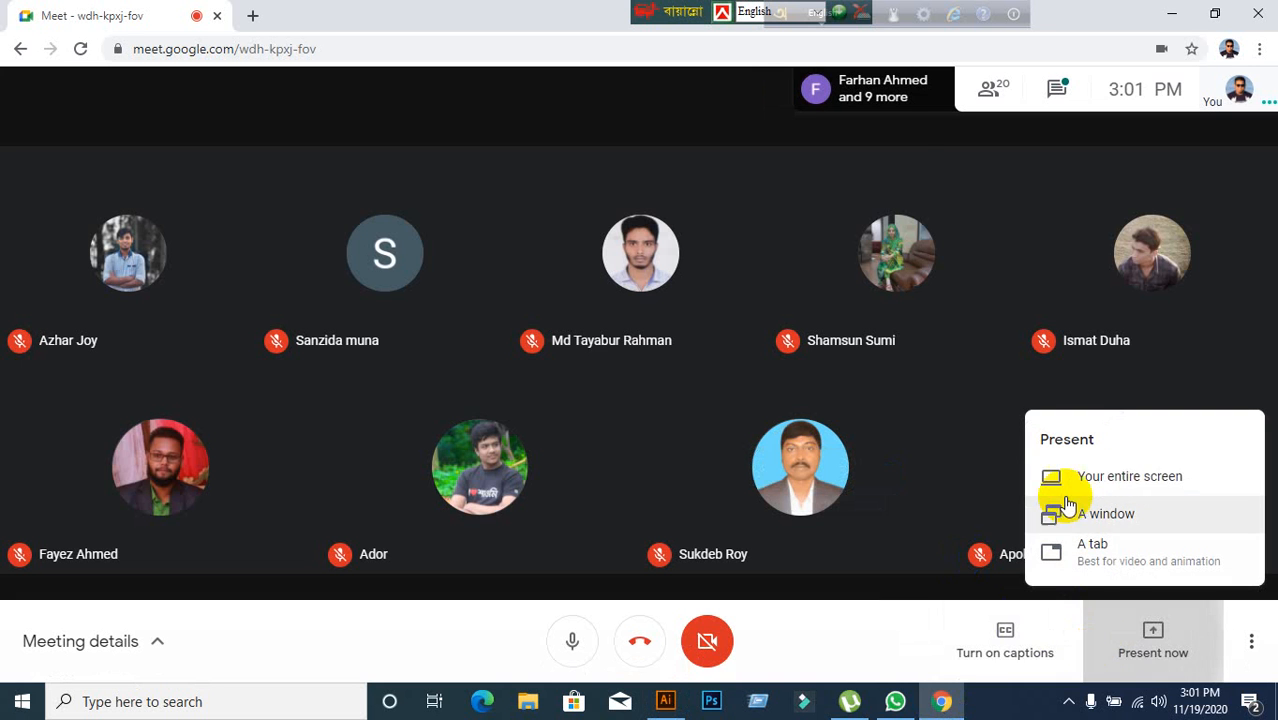
{"action": "left_click", "coordinate": [1067, 482]}
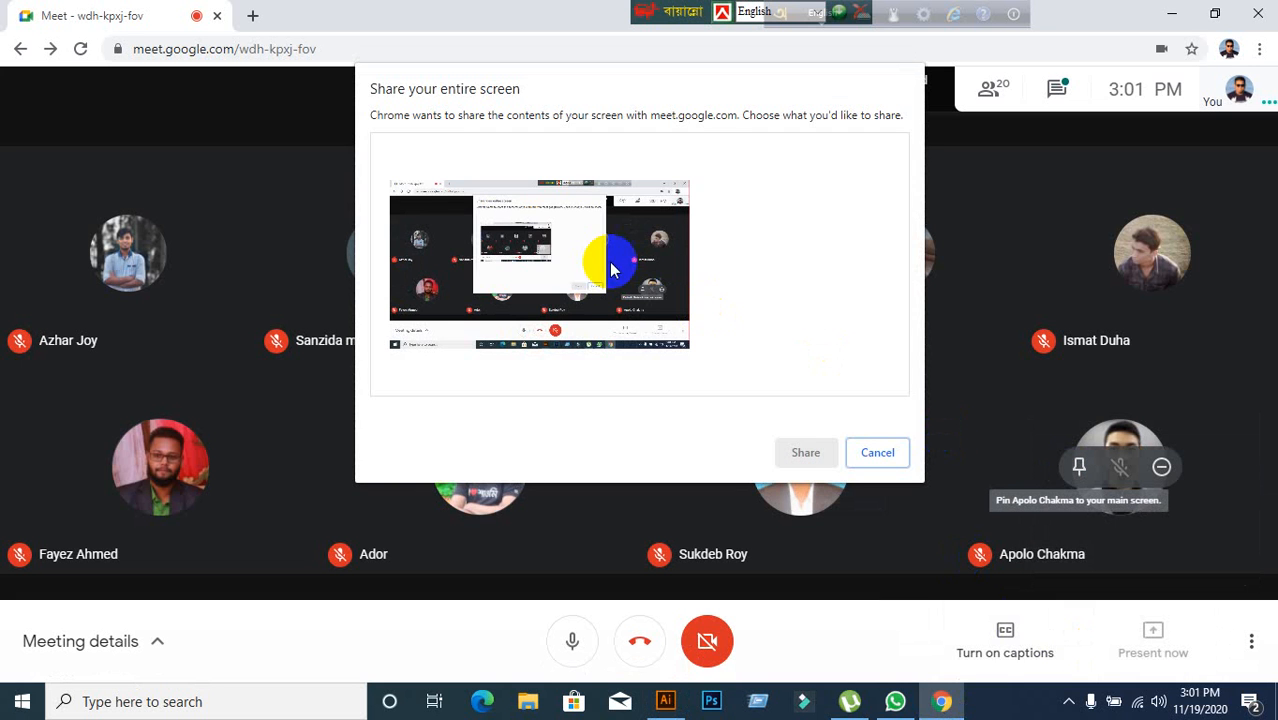
{"action": "left_click", "coordinate": [612, 270]}
{"action": "left_click", "coordinate": [780, 451]}
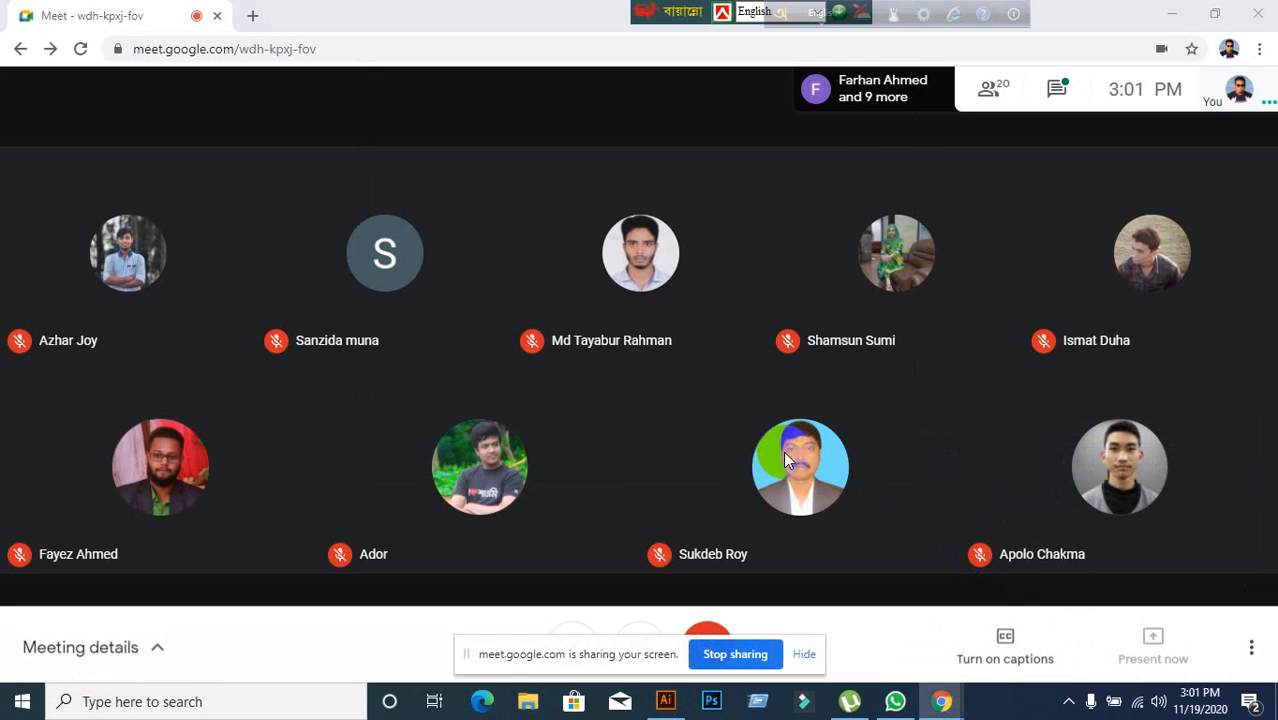
{"action": "left_click", "coordinate": [808, 653]}
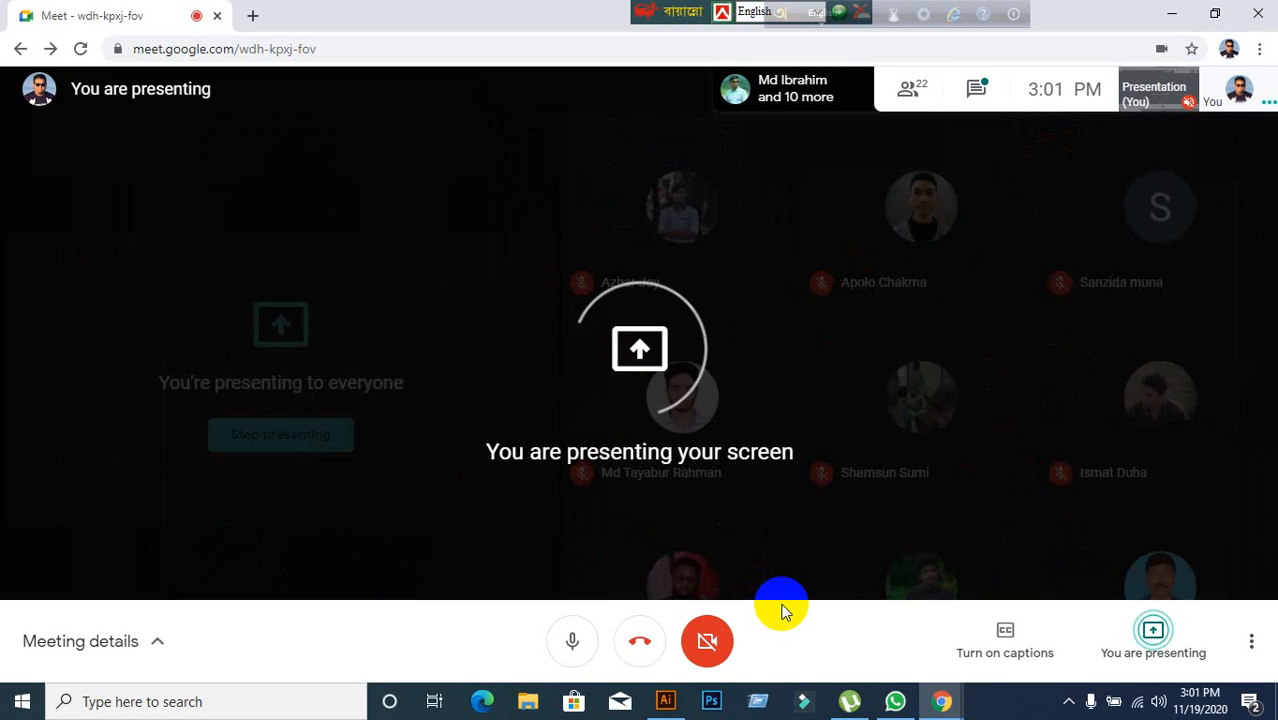
{"action": "left_click", "coordinate": [665, 701]}
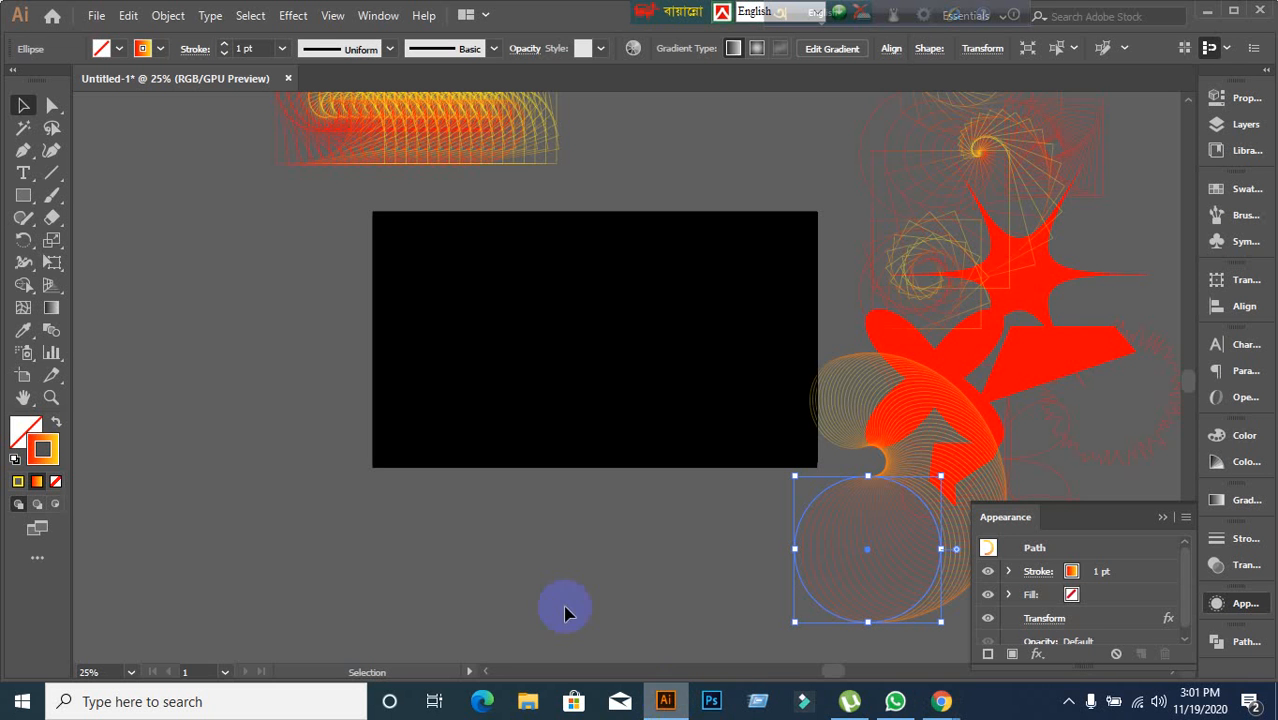
Draw a new circle with the Ellipse tool on the left half of the black artboard.
{"action": "left_click", "coordinate": [26, 200]}
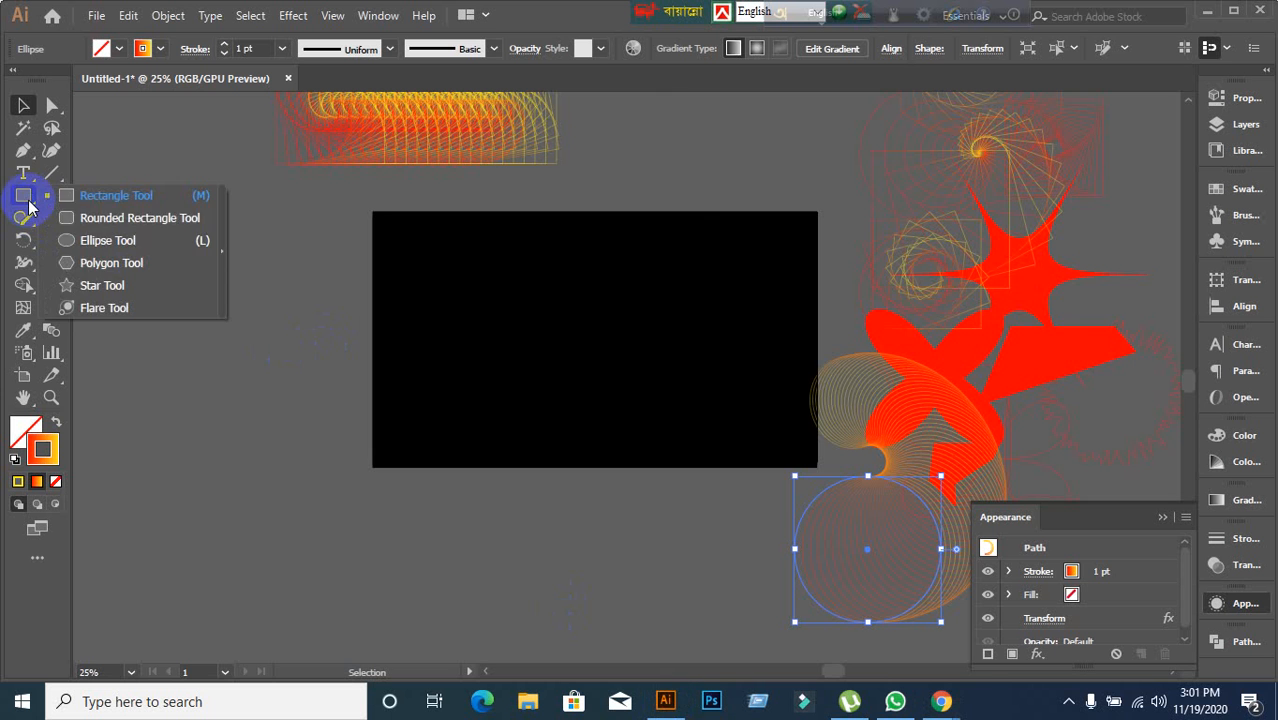
{"action": "left_click", "coordinate": [92, 240]}
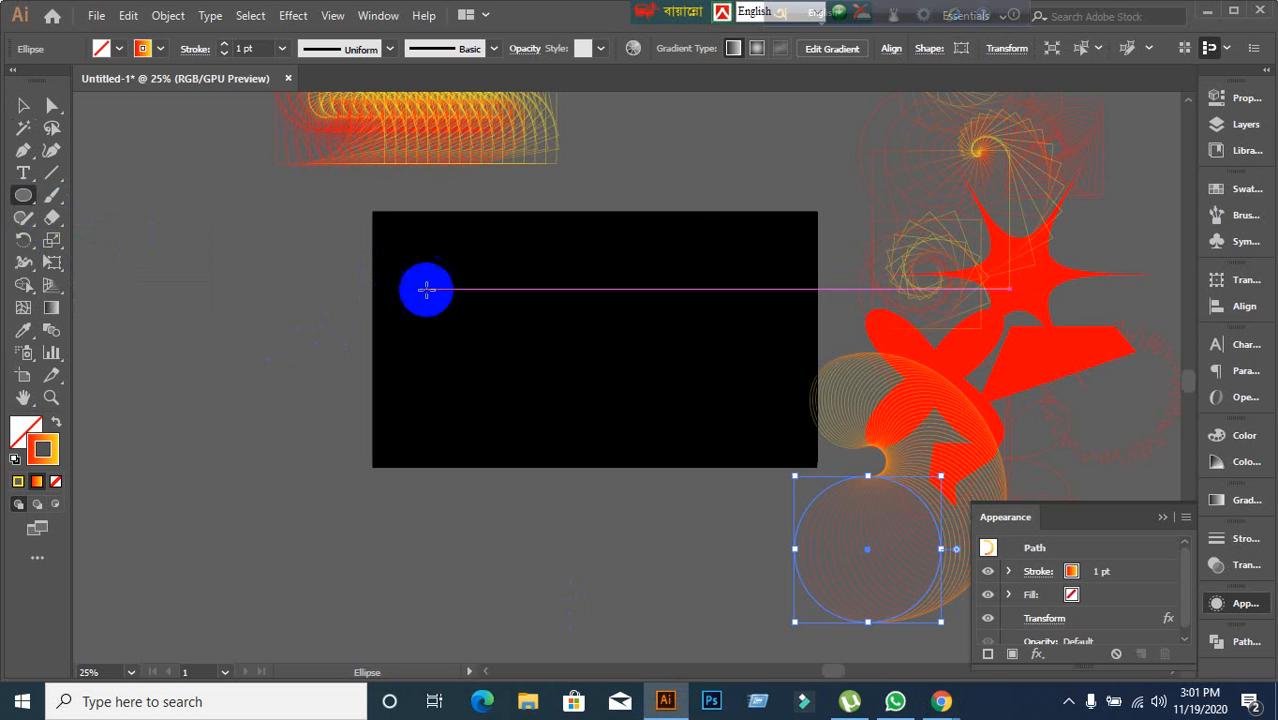
{"action": "left_click_drag", "start_coordinate": [452, 253], "coordinate": [636, 386]}
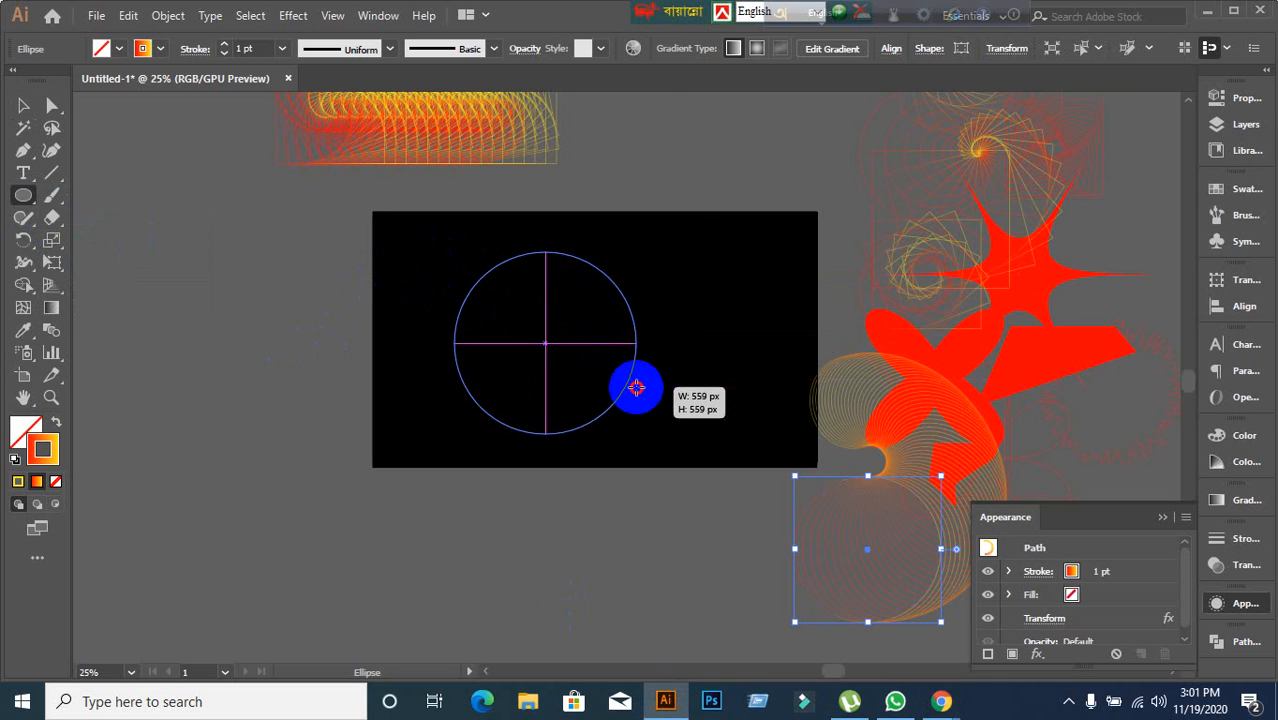
Apply a Transform distort effect to the new circle with 96% horizontal scale and 6° rotation.
{"action": "left_click", "coordinate": [287, 16]}
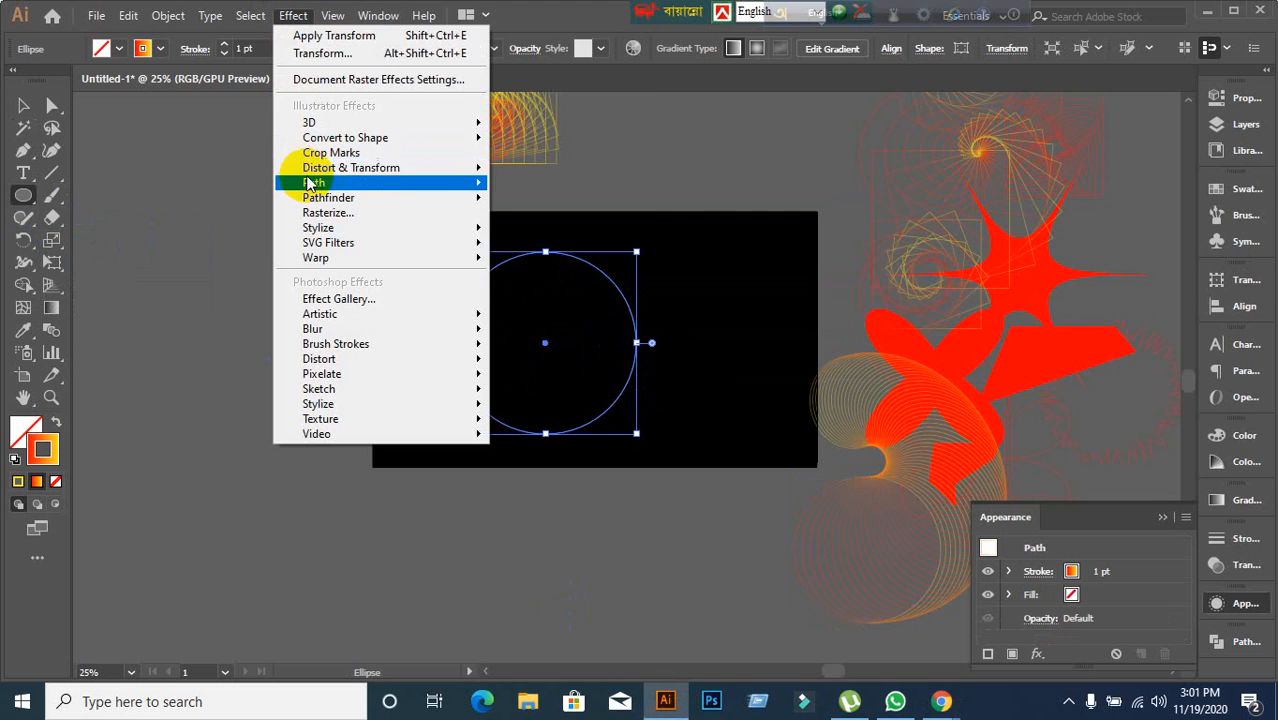
{"action": "mouse_move", "coordinate": [330, 168]}
{"action": "left_click", "coordinate": [580, 231]}
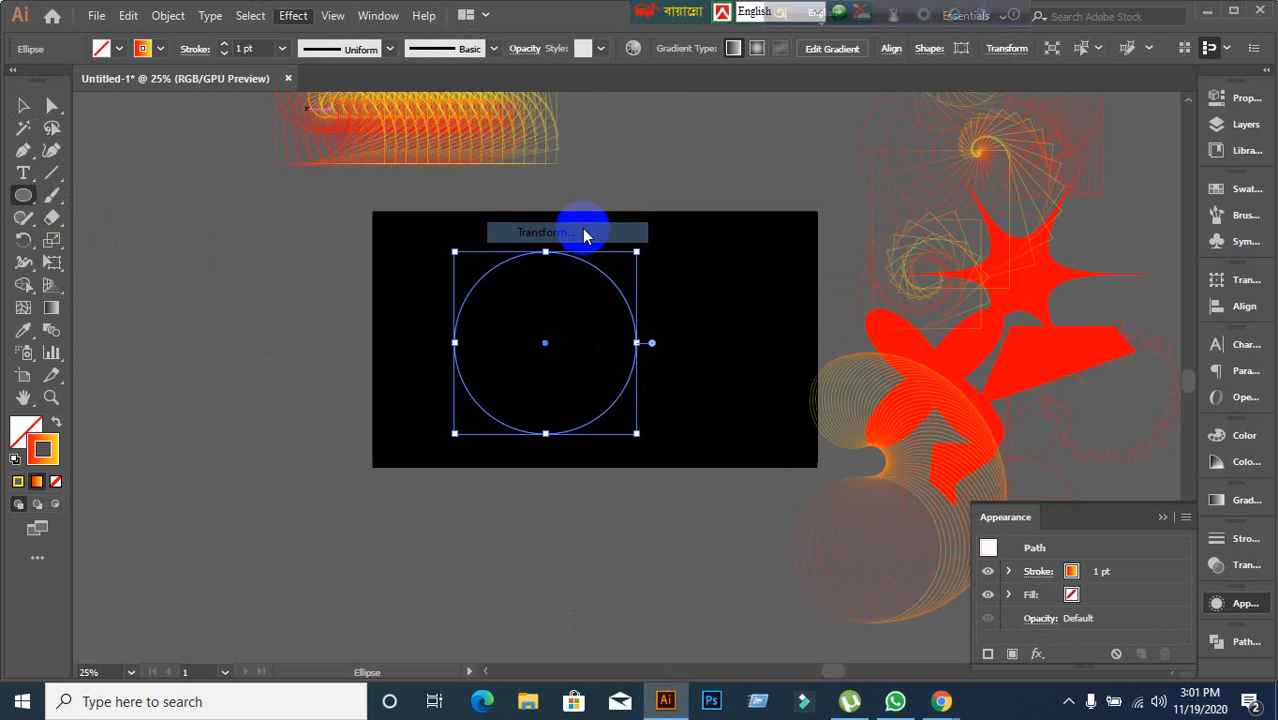
{"action": "left_click", "coordinate": [844, 584]}
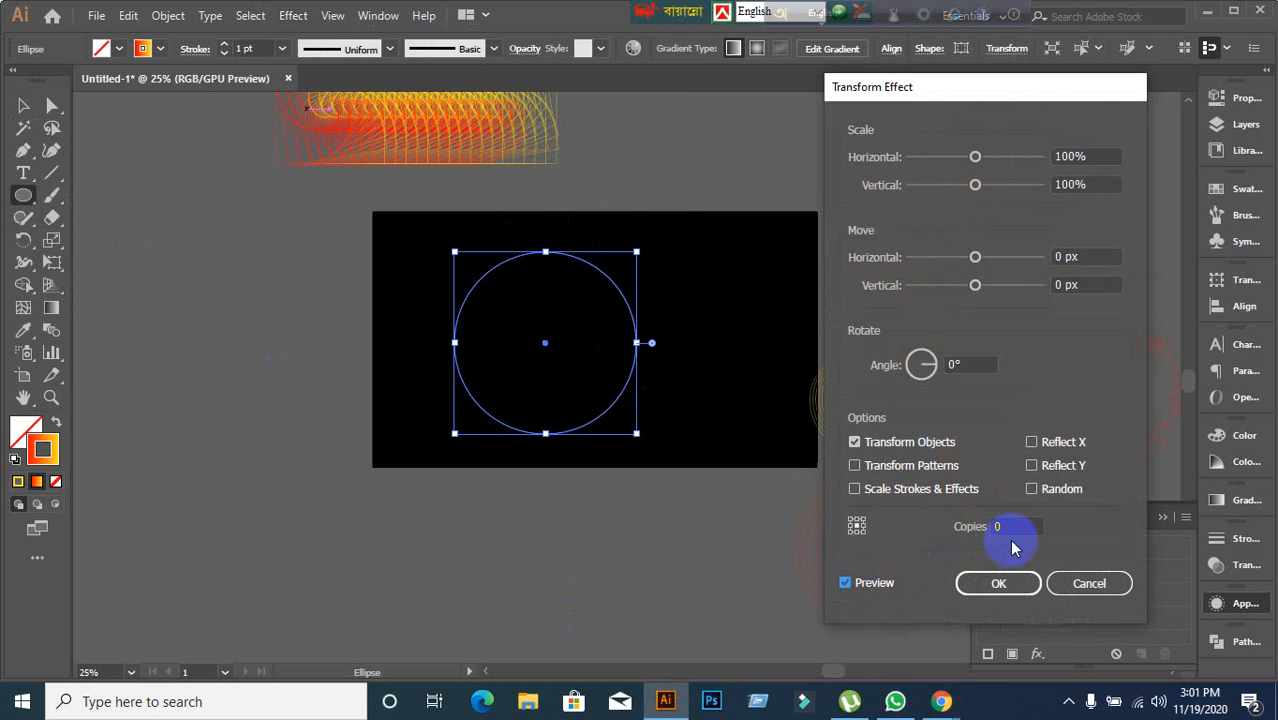
{"action": "scroll", "coordinate": [1014, 526], "scroll_direction": "up", "scroll_amount": 4}
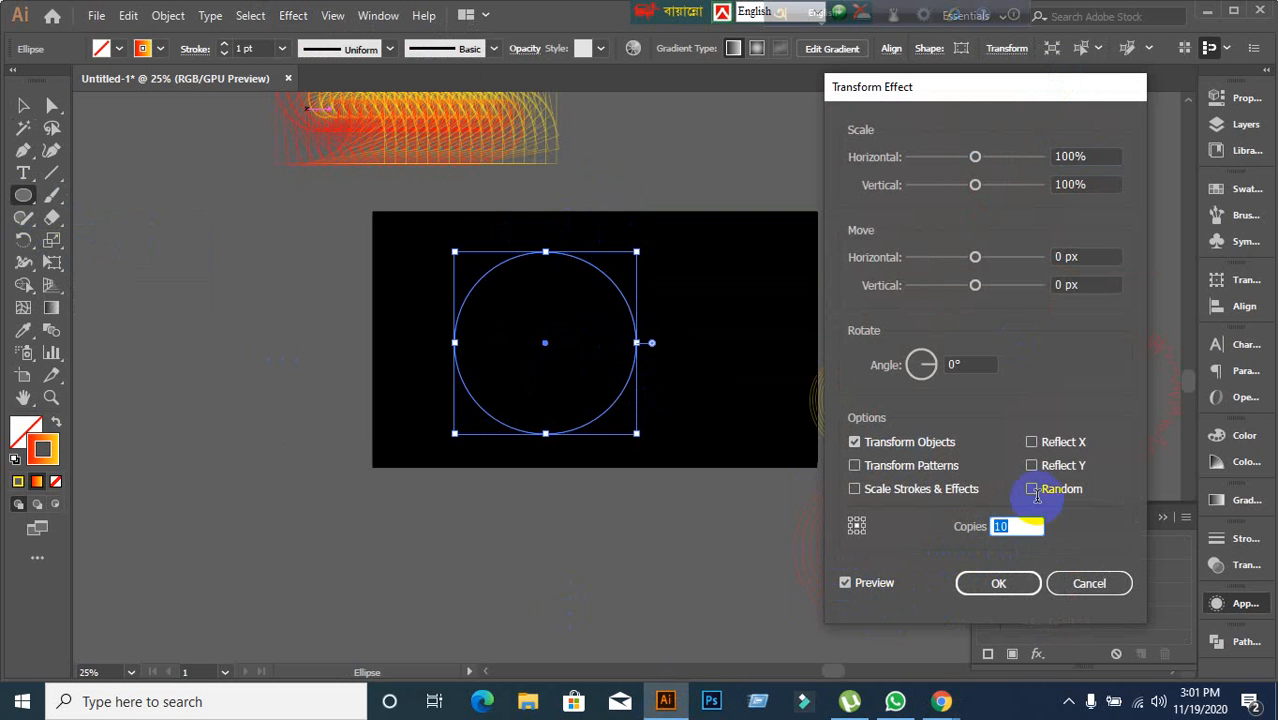
{"action": "left_click", "coordinate": [1089, 157]}
{"action": "scroll", "coordinate": [1089, 157], "scroll_direction": "down", "scroll_amount": 5}
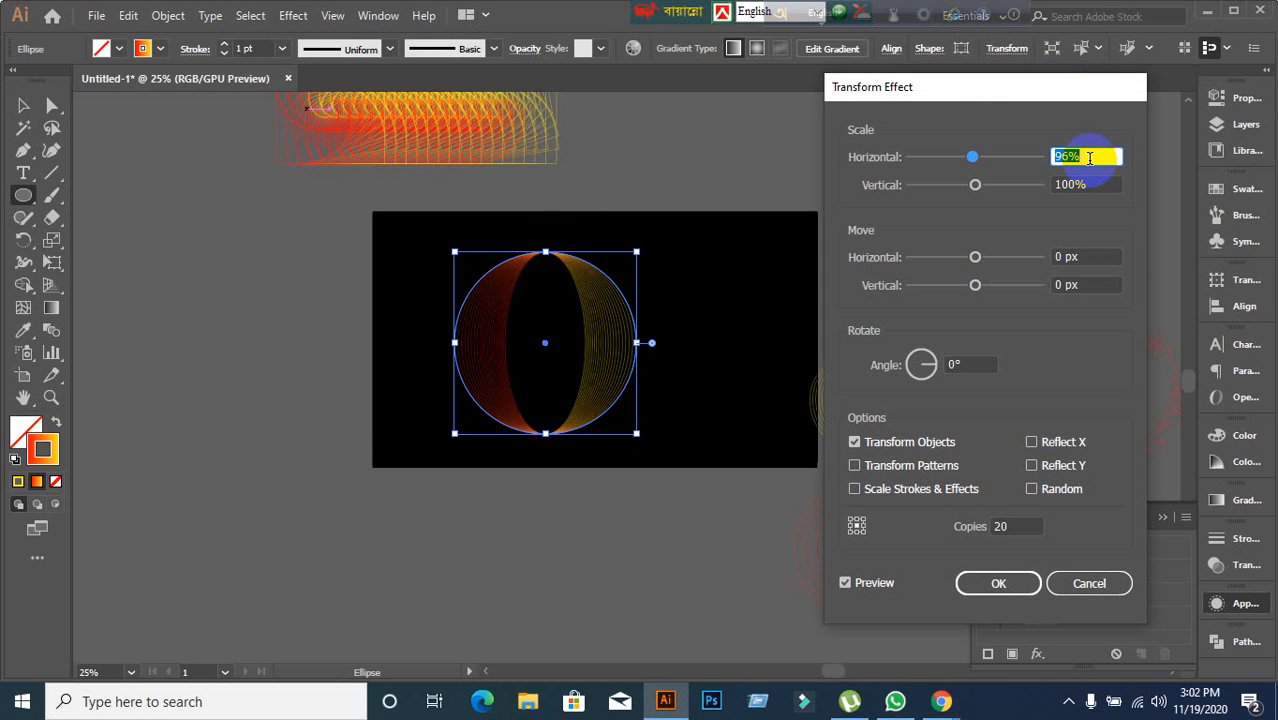
{"action": "scroll", "coordinate": [1089, 157], "scroll_direction": "up", "scroll_amount": 1}
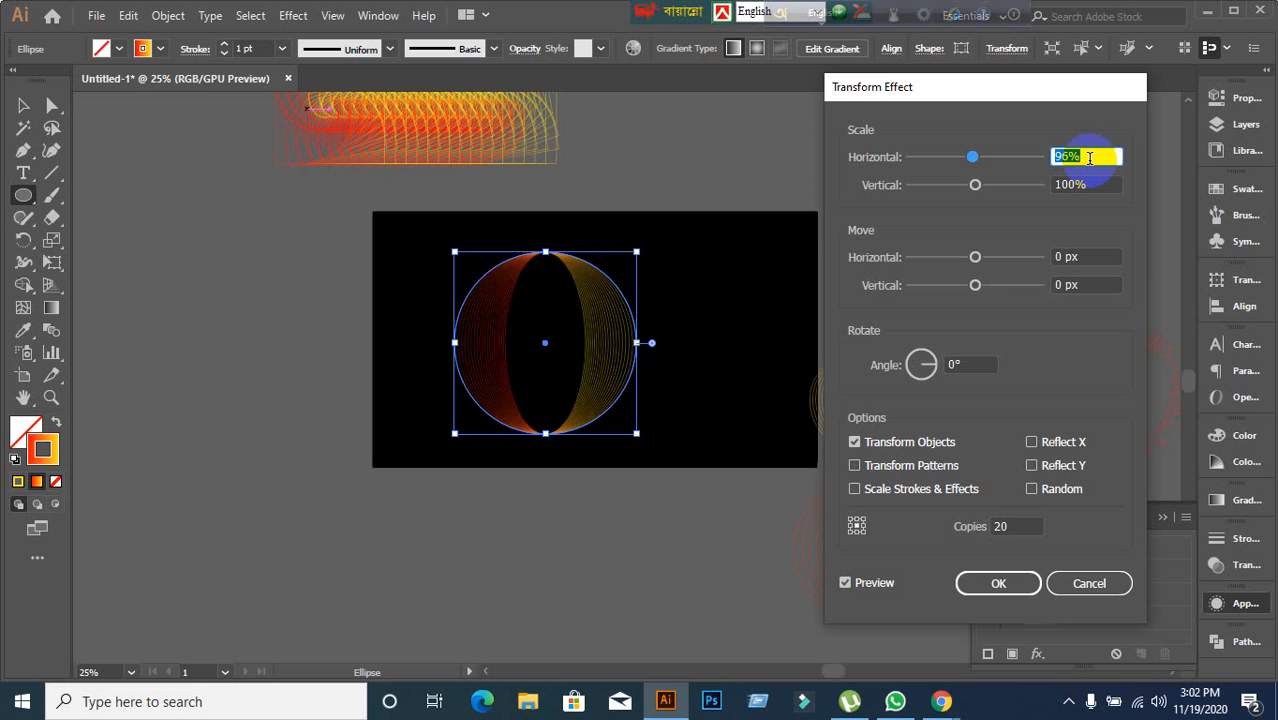
{"action": "left_click", "coordinate": [969, 364]}
{"action": "scroll", "coordinate": [969, 364], "scroll_direction": "up", "scroll_amount": 7}
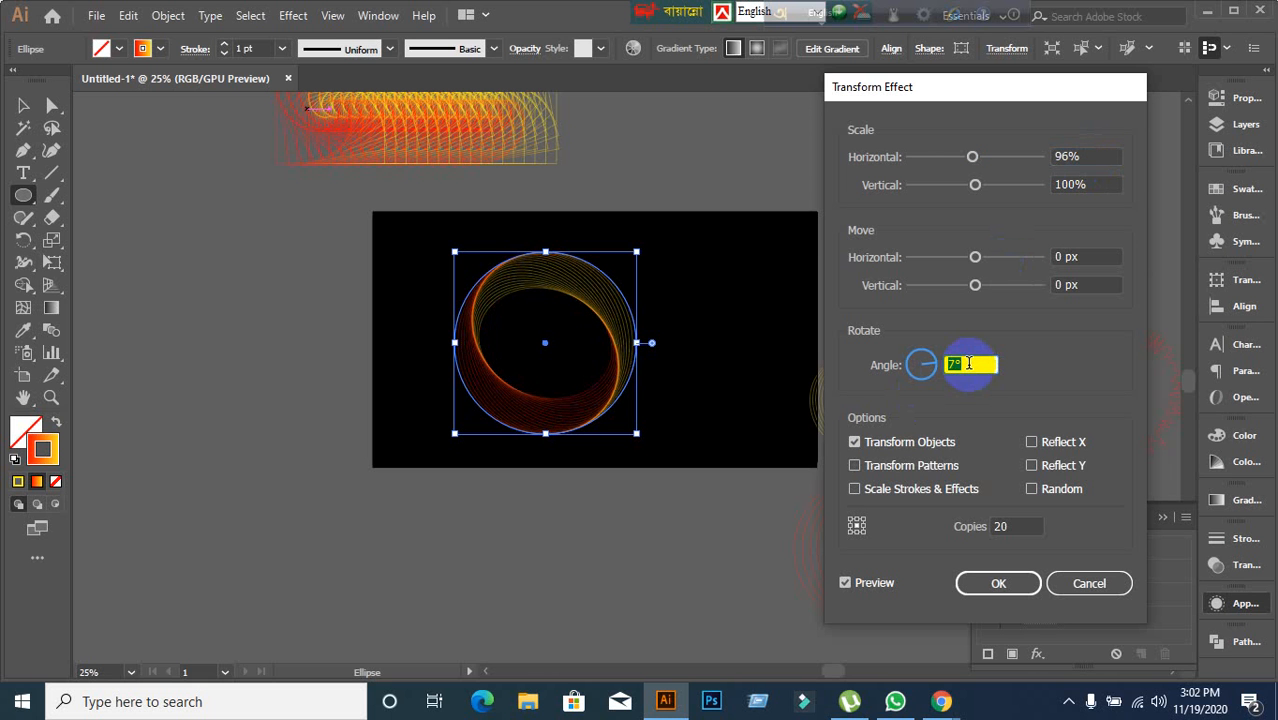
{"action": "scroll", "coordinate": [969, 364], "scroll_direction": "down", "scroll_amount": 1}
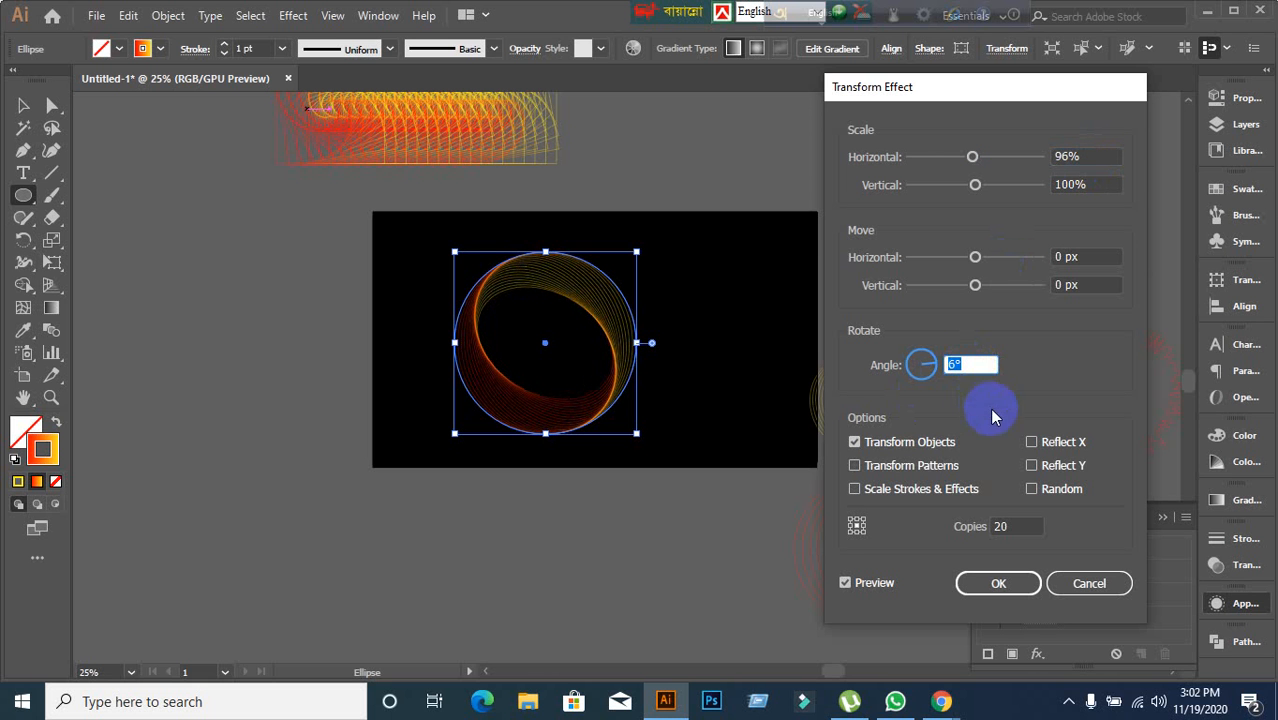
Set the Transform effect to 49 copies with a 27 px horizontal move and confirm it.
{"action": "left_click", "coordinate": [1025, 522]}
{"action": "scroll", "coordinate": [1025, 522], "scroll_direction": "up", "scroll_amount": 13}
{"action": "scroll", "coordinate": [1025, 522], "scroll_direction": "up", "scroll_amount": 7}
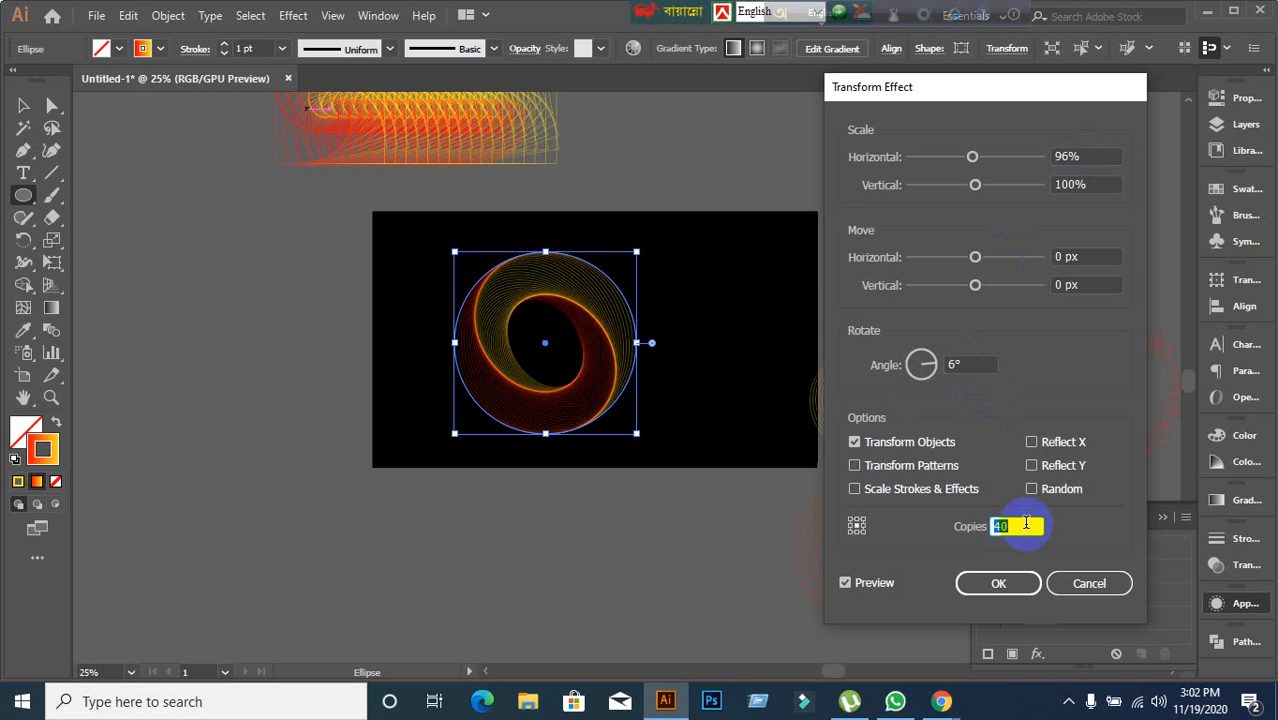
{"action": "scroll", "coordinate": [1025, 522], "scroll_direction": "up", "scroll_amount": 6}
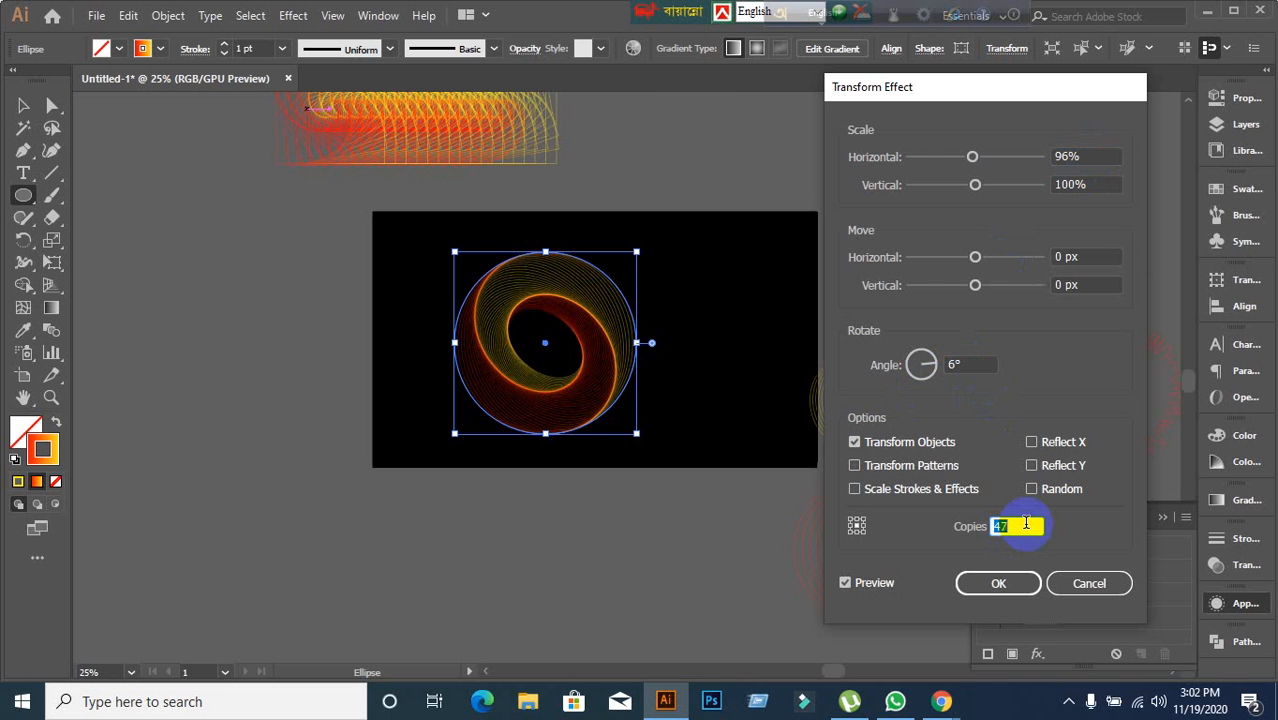
{"action": "left_click", "coordinate": [1077, 157]}
{"action": "scroll", "coordinate": [1080, 155], "scroll_direction": "down", "scroll_amount": 1}
{"action": "scroll", "coordinate": [1080, 155], "scroll_direction": "up", "scroll_amount": 1}
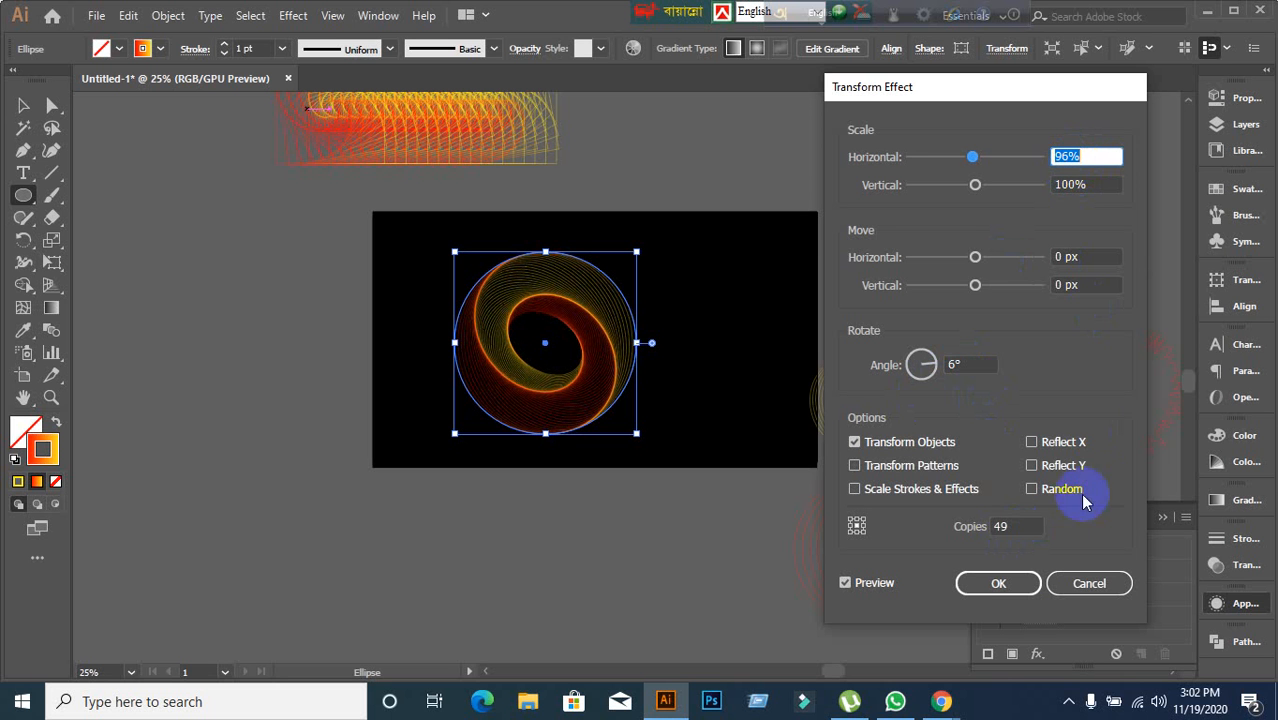
{"action": "left_click", "coordinate": [1014, 586]}
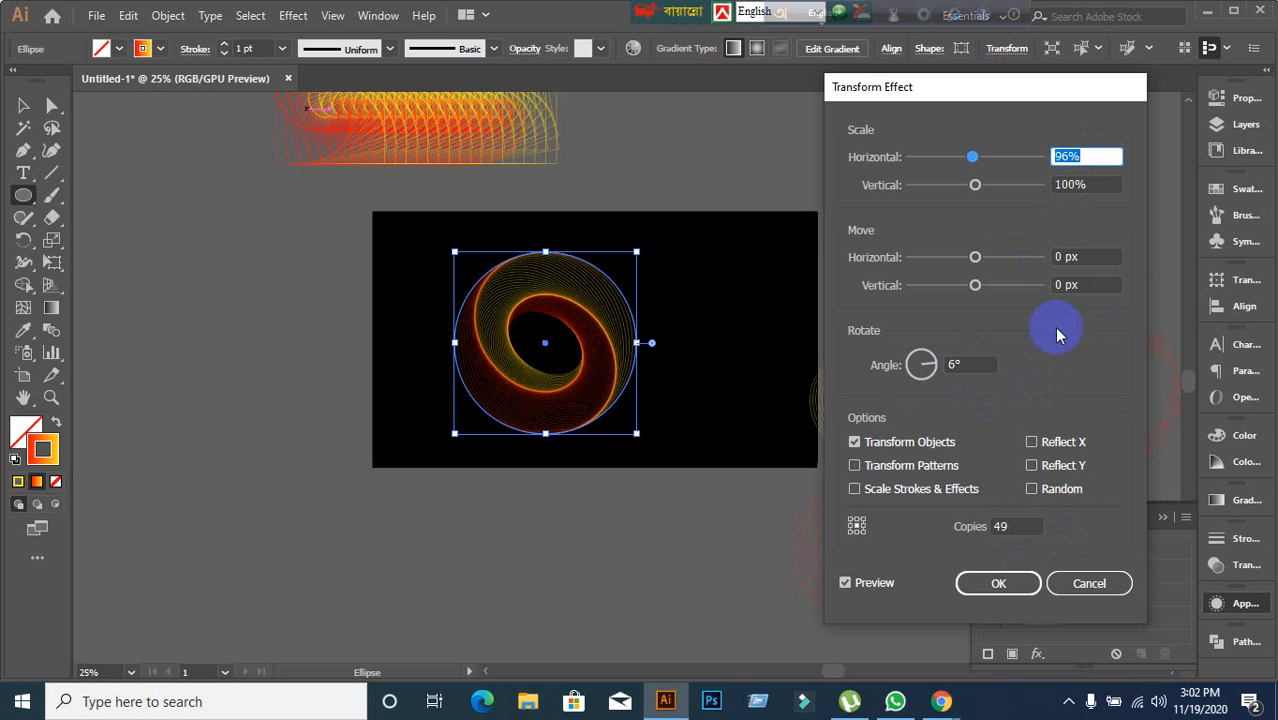
{"action": "left_click", "coordinate": [1078, 257]}
{"action": "scroll", "coordinate": [1085, 256], "scroll_direction": "up", "scroll_amount": 4}
{"action": "scroll", "coordinate": [1085, 256], "scroll_direction": "up", "scroll_amount": 20}
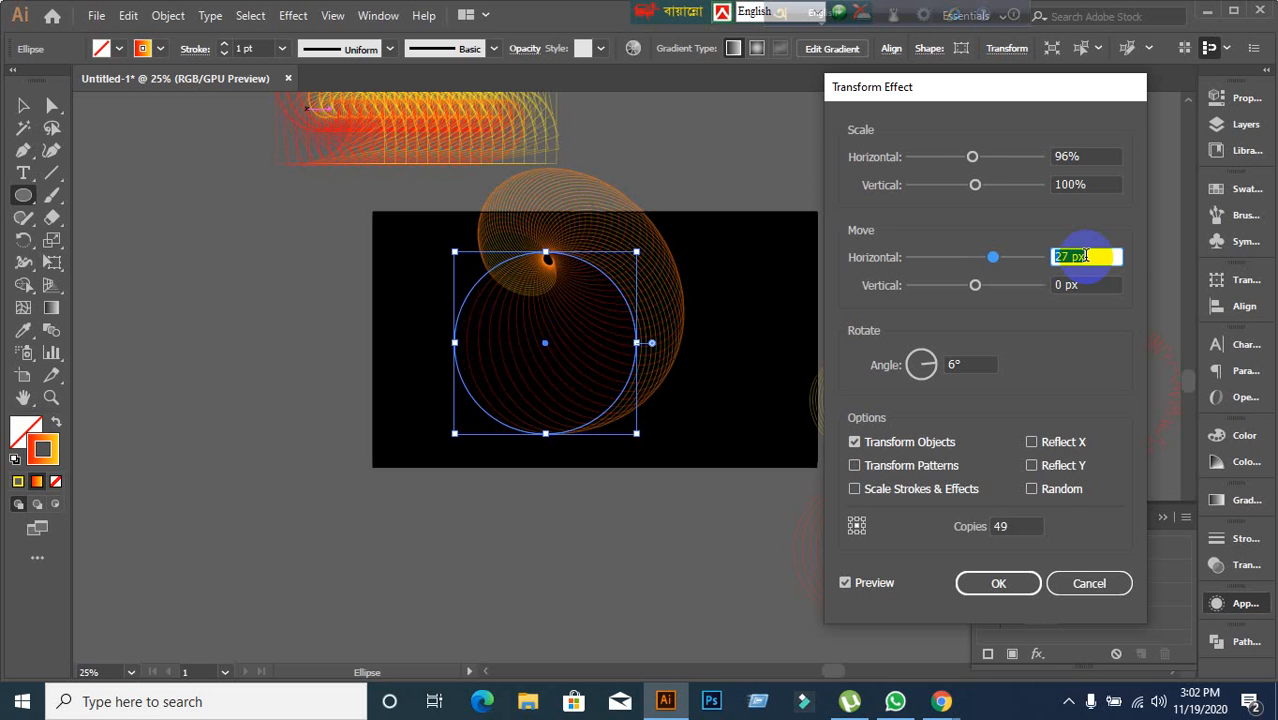
{"action": "left_click", "coordinate": [1000, 583]}
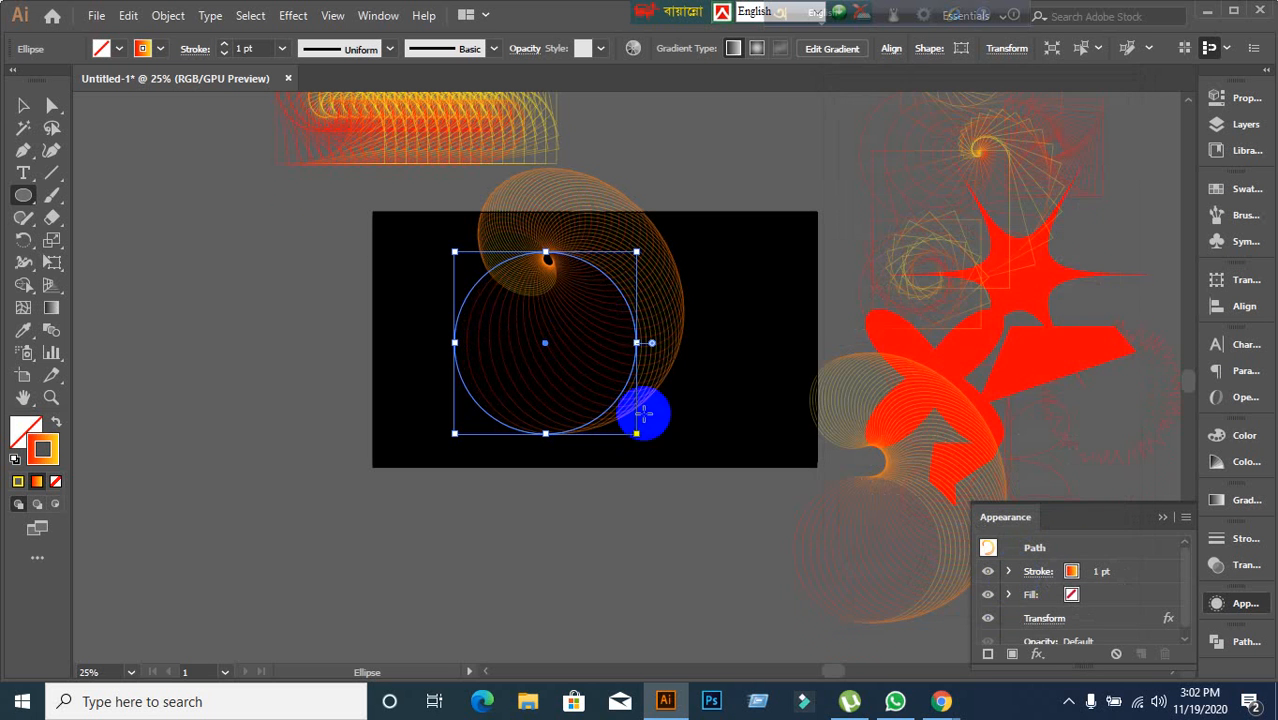
Move the existing circle spirals off the black artboard to clear it.
{"action": "scroll", "coordinate": [685, 462], "scroll_direction": "up", "scroll_amount": 3}
{"action": "scroll", "coordinate": [689, 461], "scroll_direction": "down", "scroll_amount": 2}
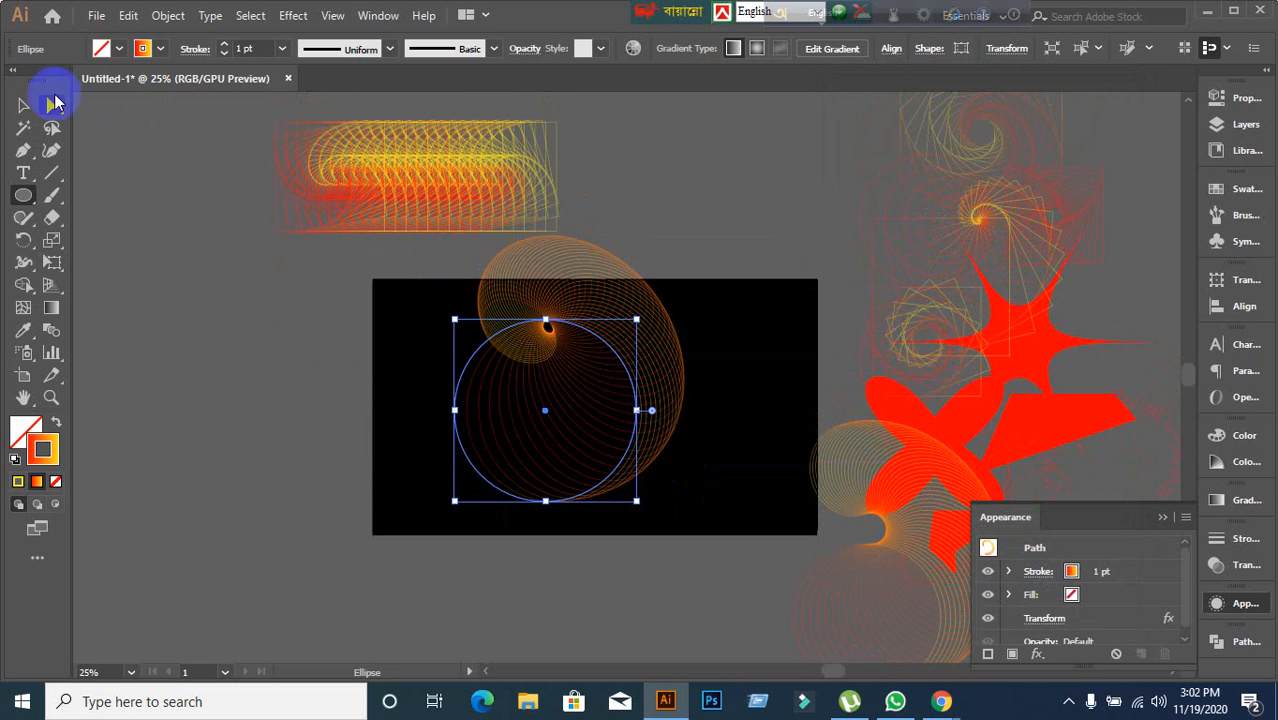
{"action": "left_click", "coordinate": [20, 103]}
{"action": "left_click", "coordinate": [187, 301]}
{"action": "left_click_drag", "start_coordinate": [540, 336], "coordinate": [736, 120]}
{"action": "scroll", "coordinate": [307, 373], "scroll_direction": "up", "scroll_amount": 3}
{"action": "left_click", "coordinate": [416, 379]}
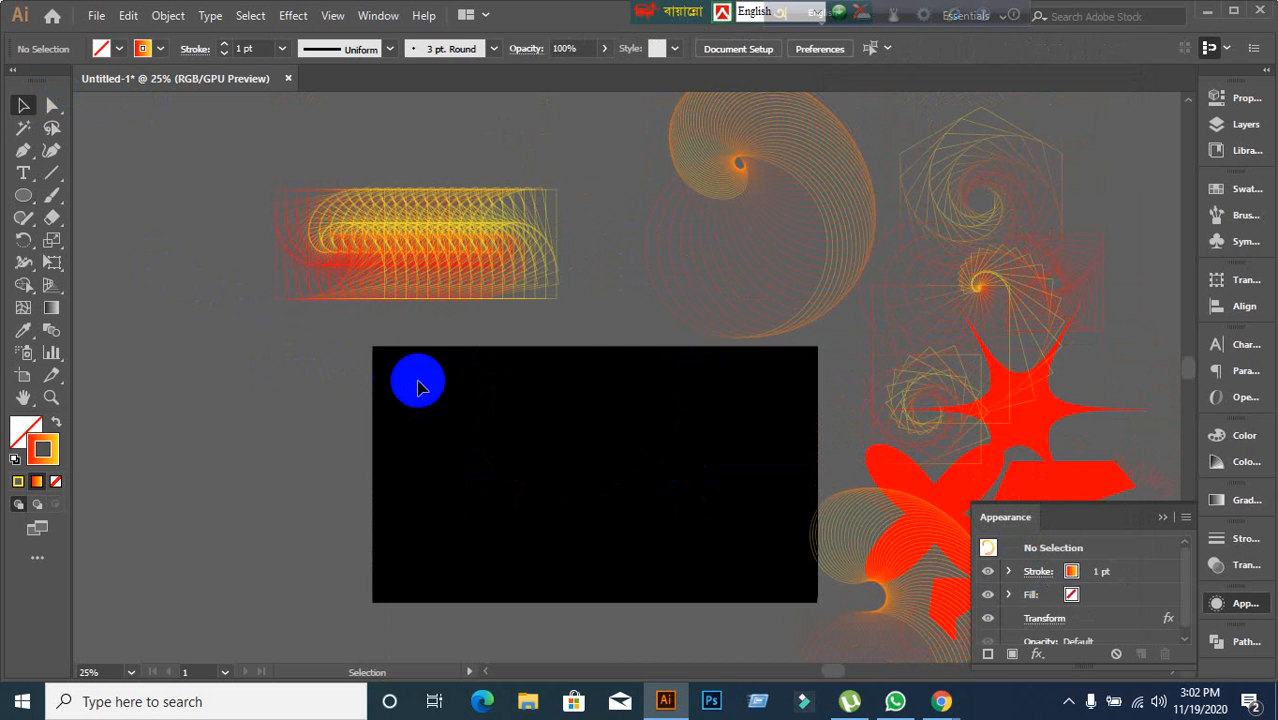
{"action": "left_click_drag", "start_coordinate": [861, 545], "coordinate": [631, 211]}
{"action": "scroll", "coordinate": [671, 505], "scroll_direction": "up", "scroll_amount": 5}
{"action": "scroll", "coordinate": [698, 457], "scroll_direction": "up", "scroll_amount": 4}
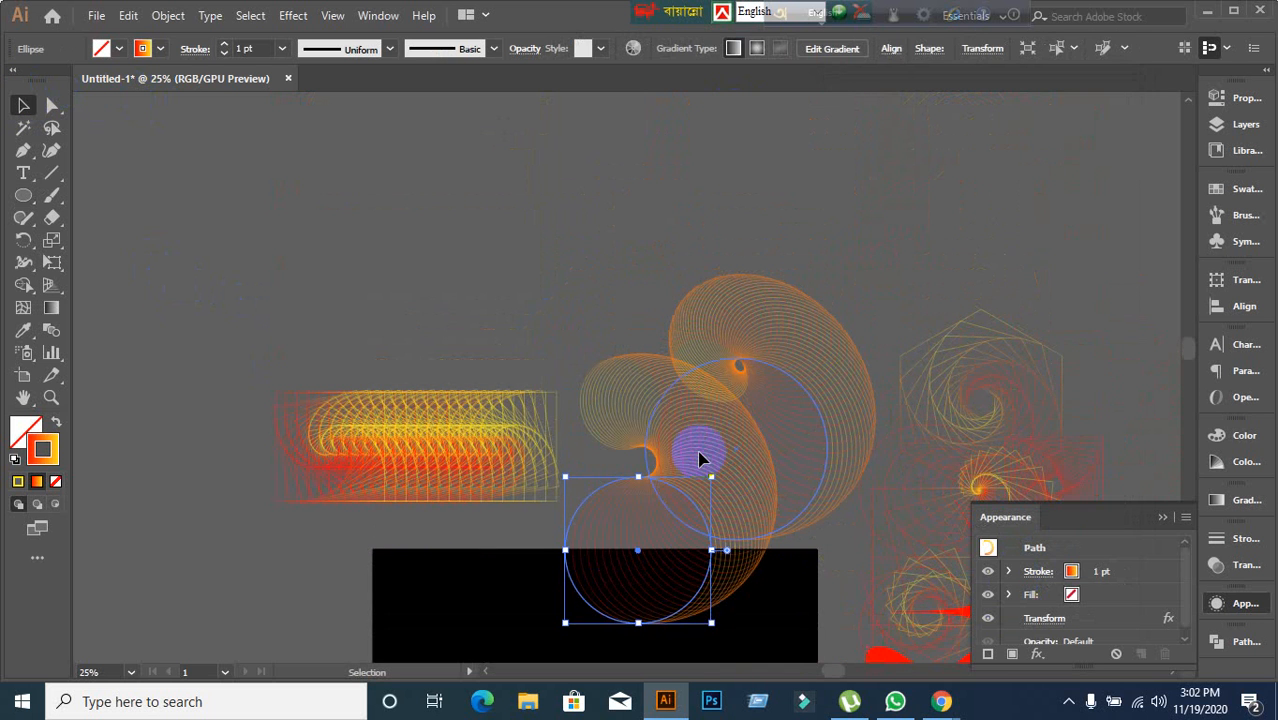
{"action": "left_click_drag", "start_coordinate": [699, 457], "coordinate": [590, 206]}
{"action": "scroll", "coordinate": [616, 581], "scroll_direction": "down", "scroll_amount": 5}
{"action": "scroll", "coordinate": [616, 585], "scroll_direction": "down", "scroll_amount": 5}
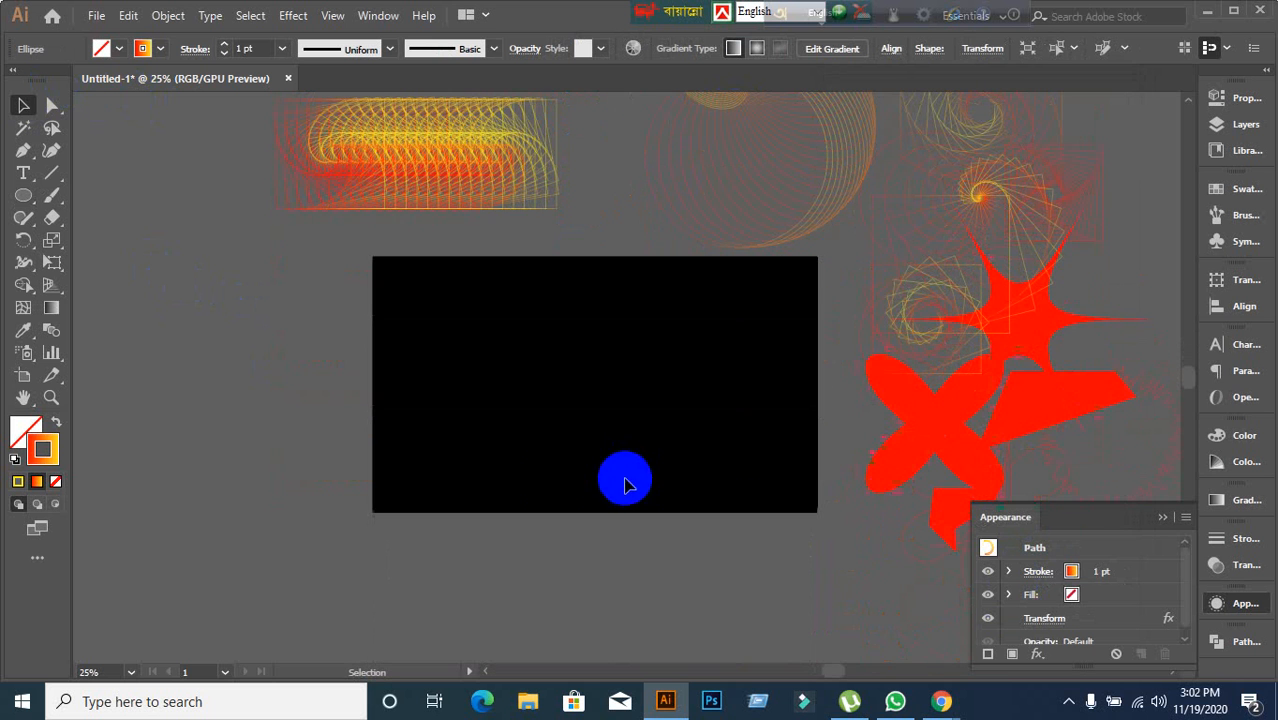
Draw a new circle with the Ellipse tool near the centre of the empty black artboard.
{"action": "left_click", "coordinate": [24, 194]}
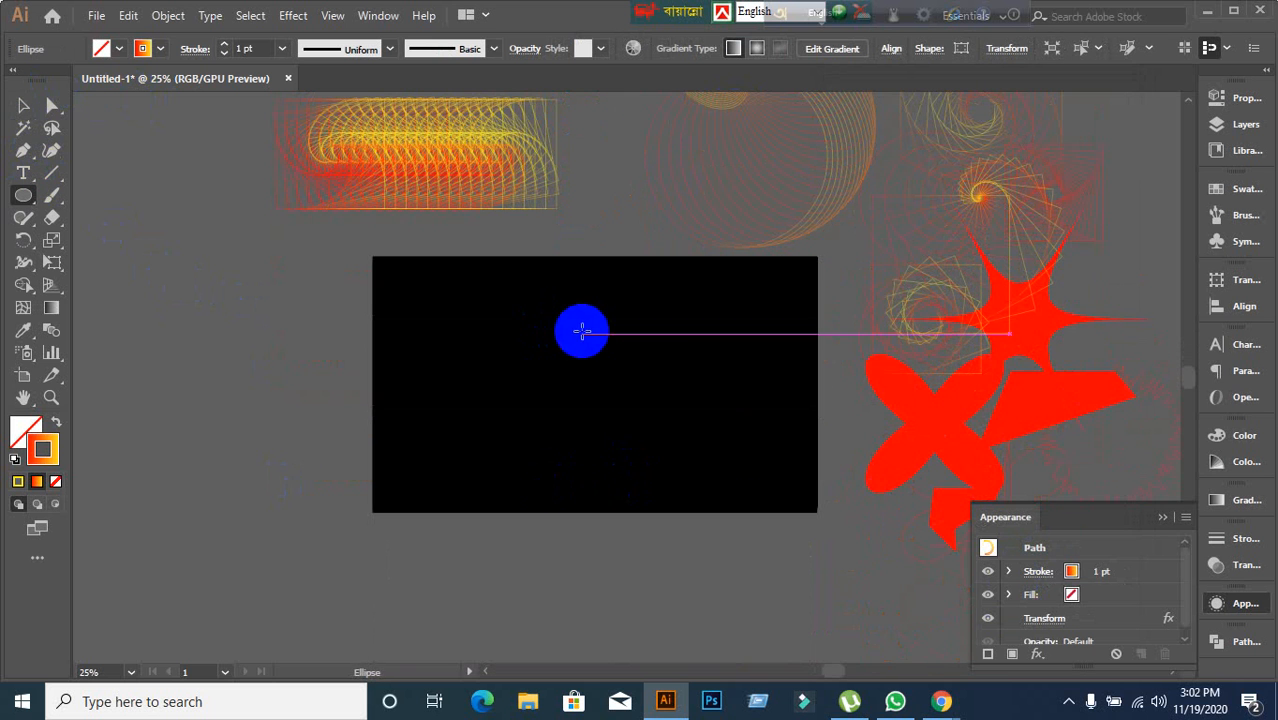
{"action": "left_click_drag", "start_coordinate": [517, 305], "coordinate": [668, 404]}
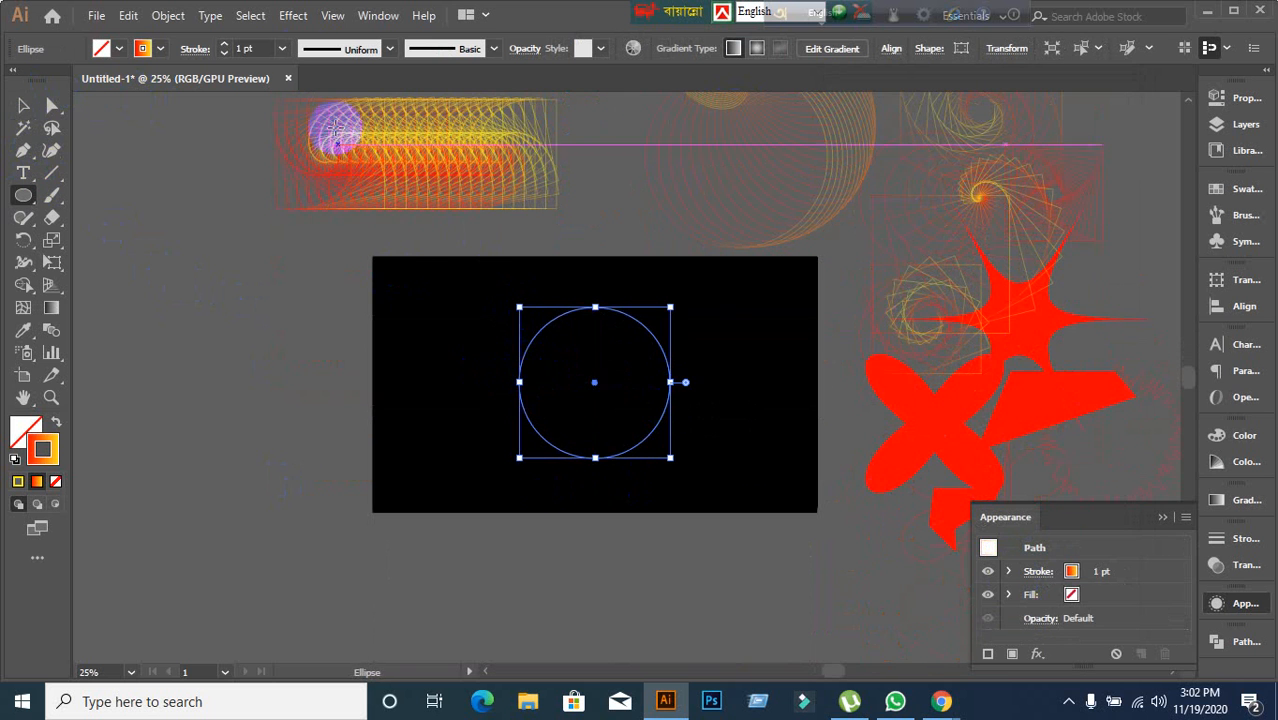
Apply a Transform distort effect to the new circle with preview on and 57 copies.
{"action": "left_click", "coordinate": [293, 15]}
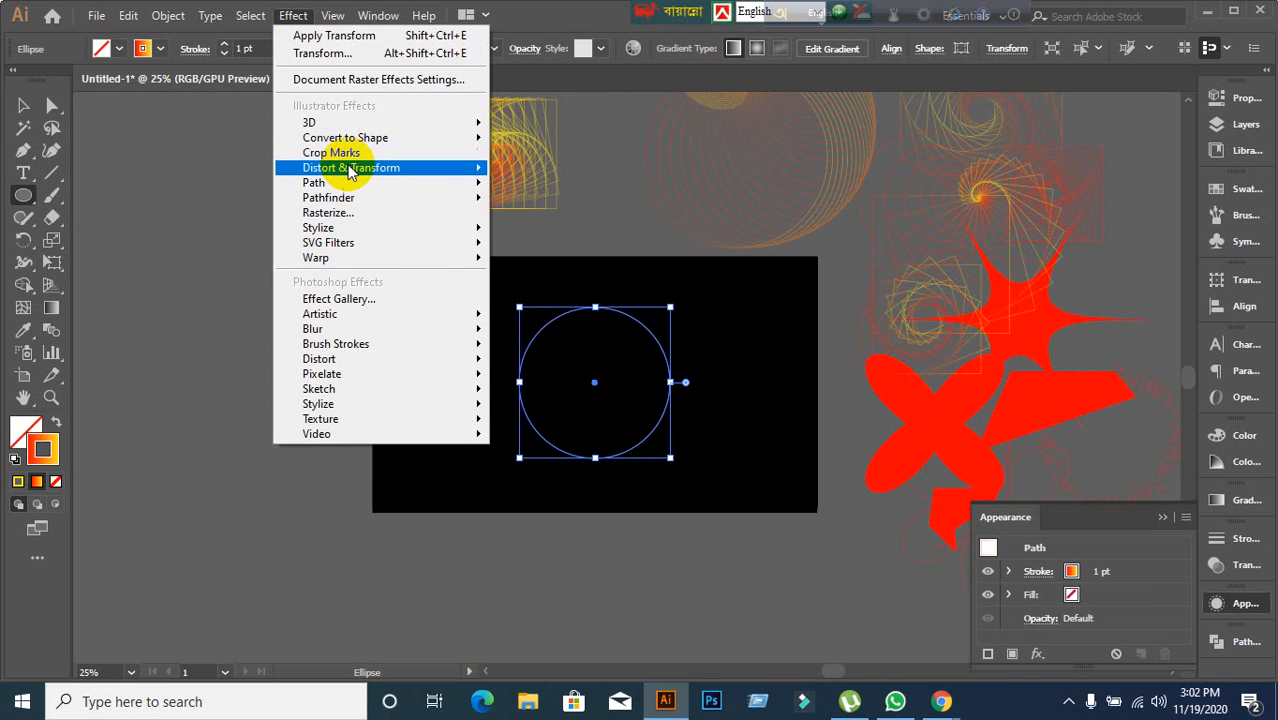
{"action": "mouse_move", "coordinate": [350, 168]}
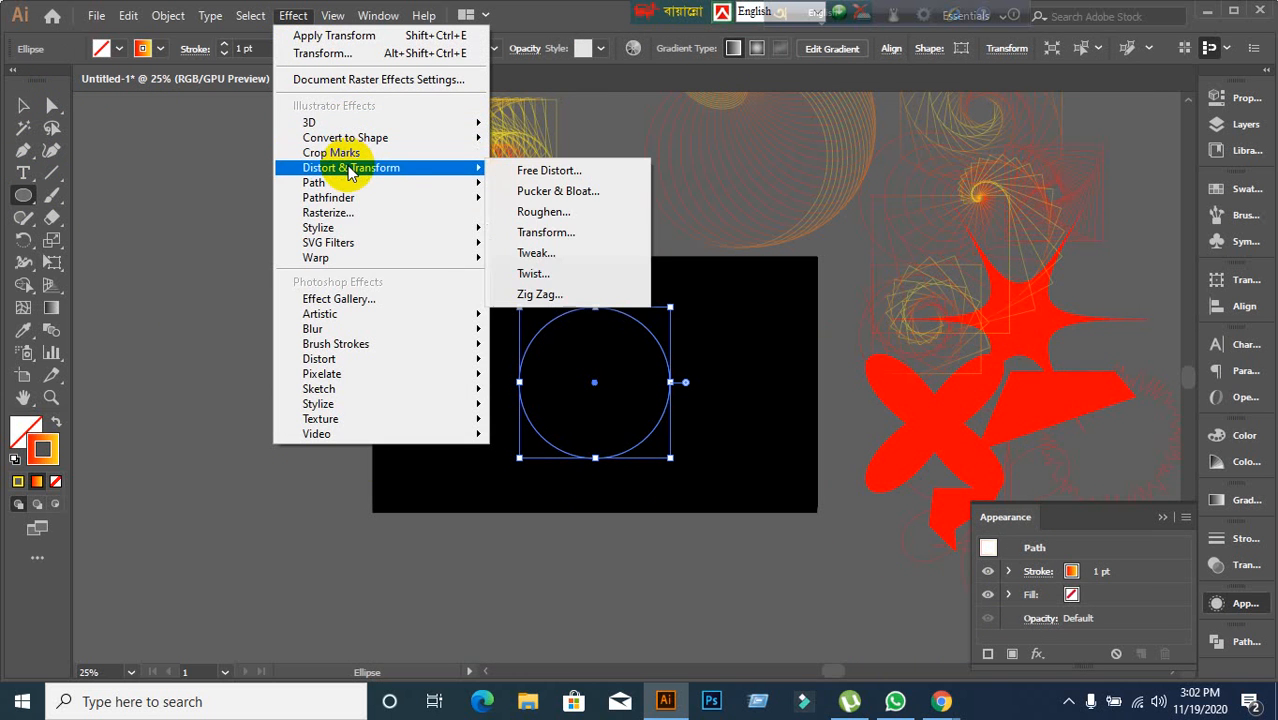
{"action": "left_click", "coordinate": [530, 233]}
{"action": "left_click", "coordinate": [846, 582]}
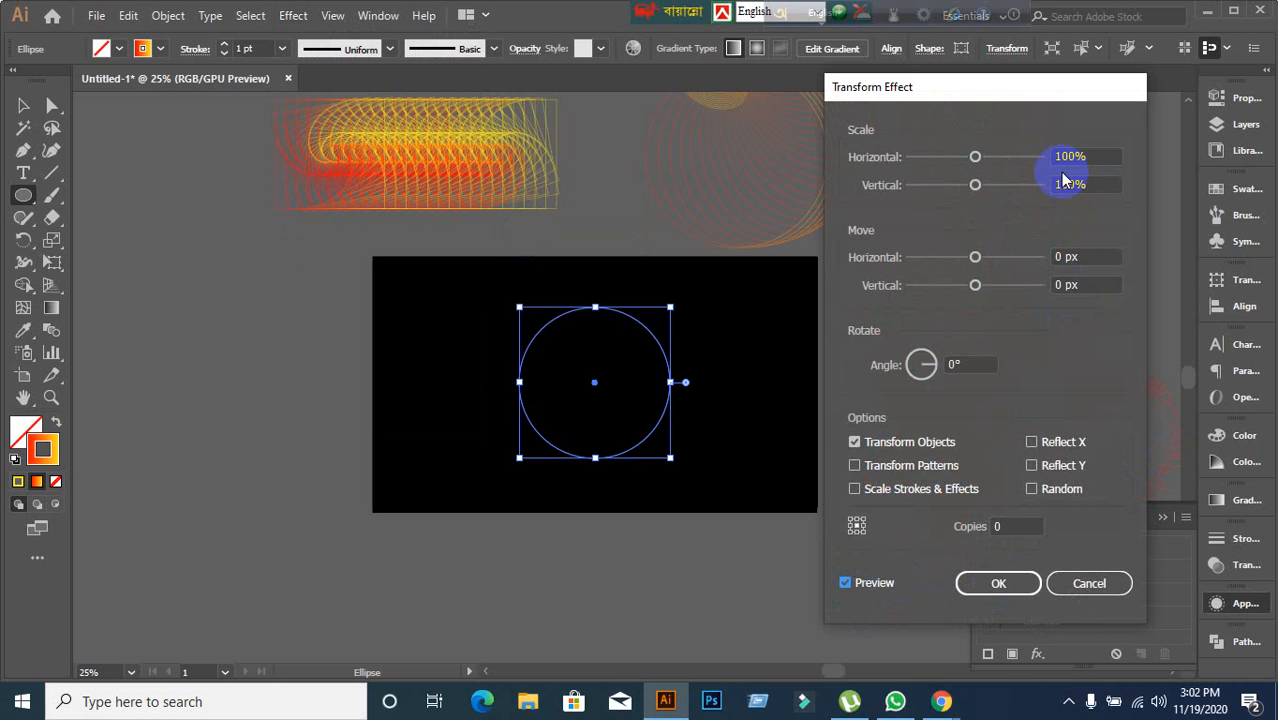
{"action": "left_click", "coordinate": [1015, 524]}
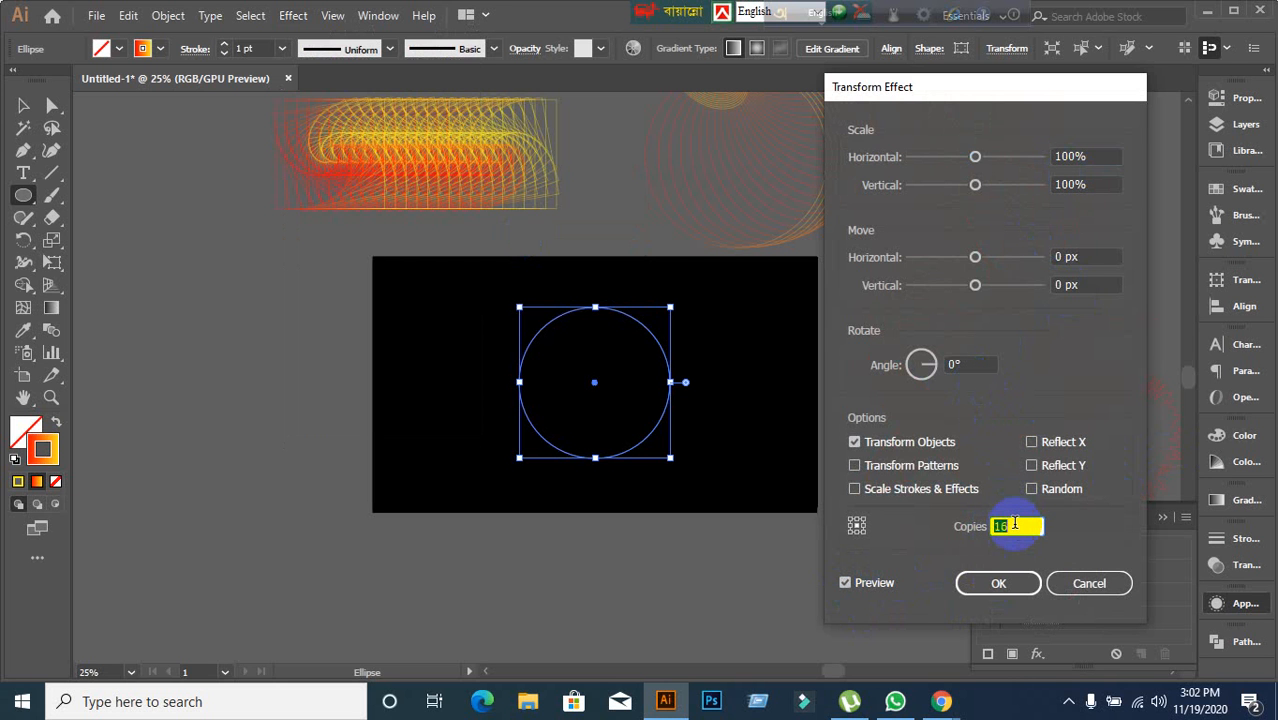
{"action": "scroll", "coordinate": [1012, 525], "scroll_direction": "up", "scroll_amount": 7}
{"action": "scroll", "coordinate": [1012, 527], "scroll_direction": "up", "scroll_amount": 6}
Set the Transform effect's horizontal scale to 96% and rotation angle to -4°, then confirm it.
{"action": "left_click", "coordinate": [1097, 158]}
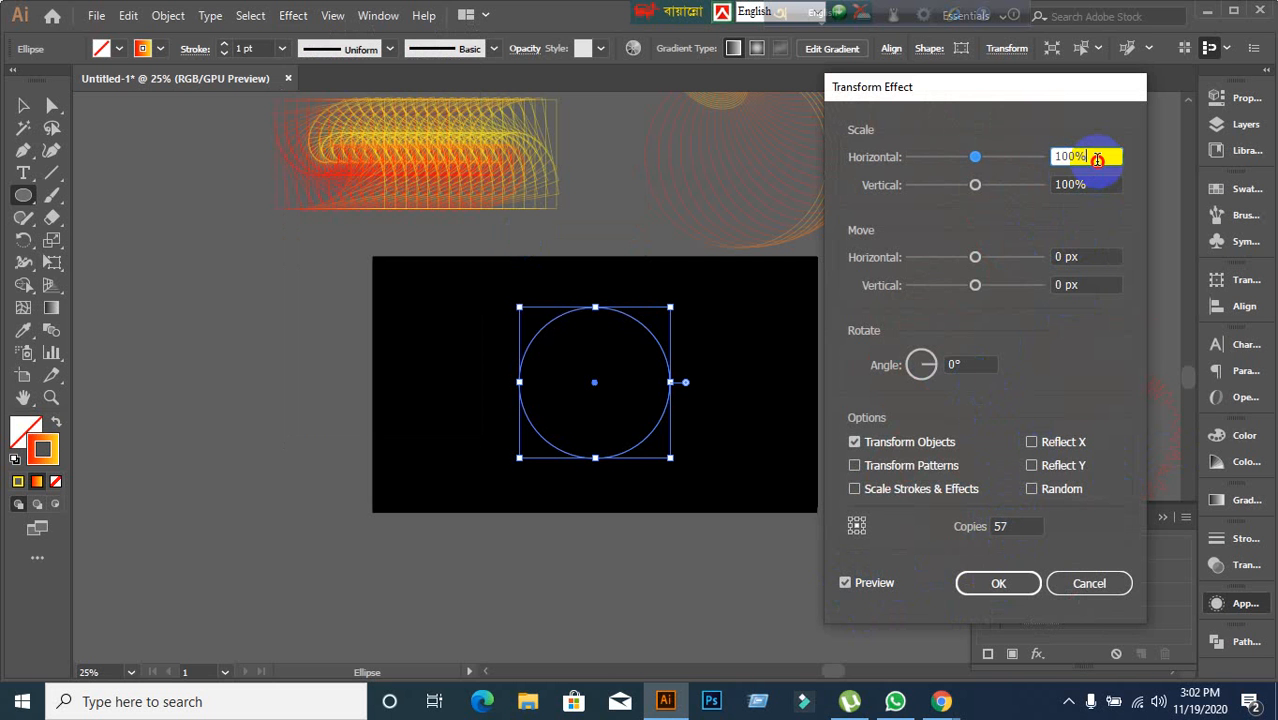
{"action": "scroll", "coordinate": [1097, 158], "scroll_direction": "down", "scroll_amount": 3}
{"action": "scroll", "coordinate": [1097, 158], "scroll_direction": "down", "scroll_amount": 1}
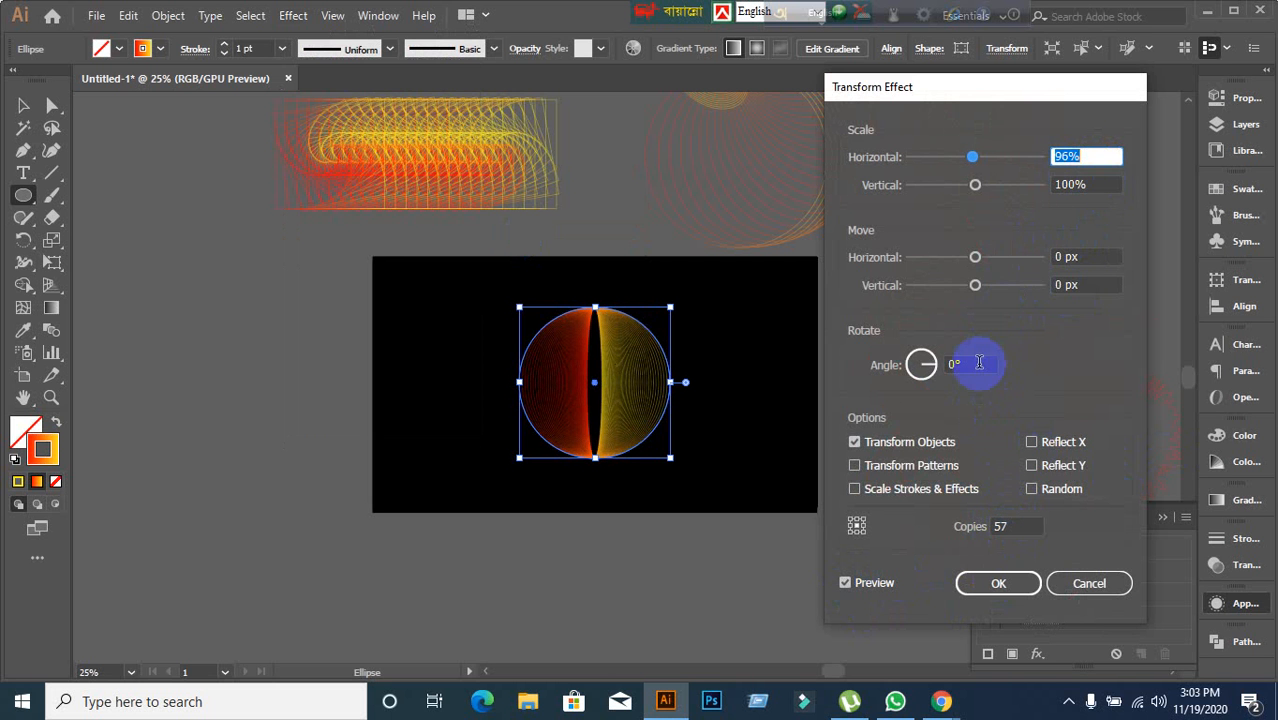
{"action": "left_click", "coordinate": [975, 364]}
{"action": "scroll", "coordinate": [977, 363], "scroll_direction": "up", "scroll_amount": 2}
{"action": "scroll", "coordinate": [979, 363], "scroll_direction": "up", "scroll_amount": 3}
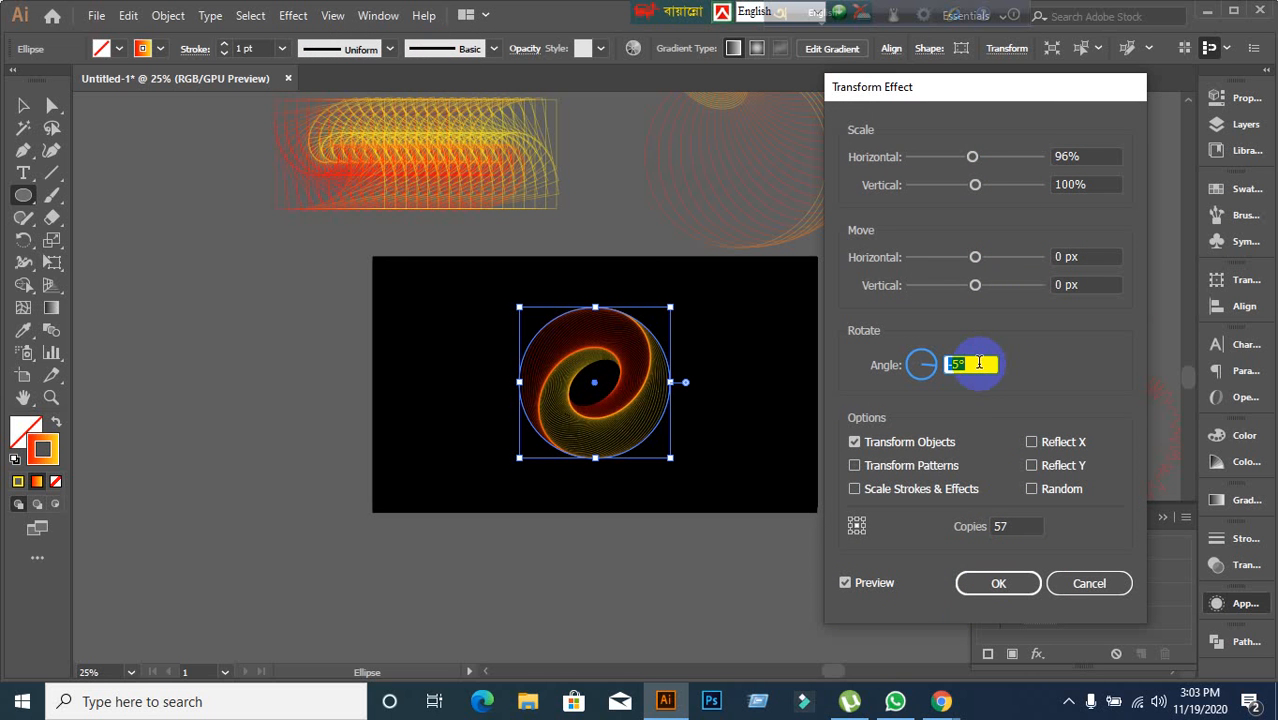
{"action": "scroll", "coordinate": [978, 366], "scroll_direction": "down", "scroll_amount": 1}
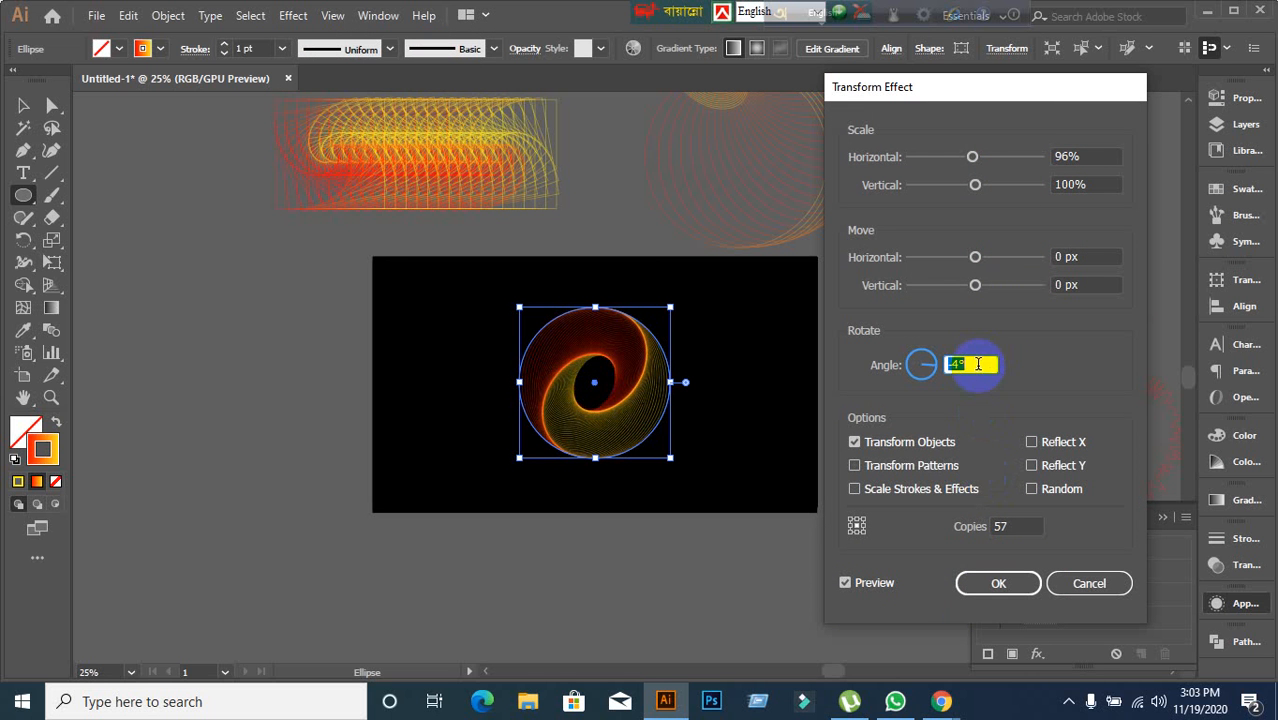
{"action": "left_click", "coordinate": [1003, 586]}
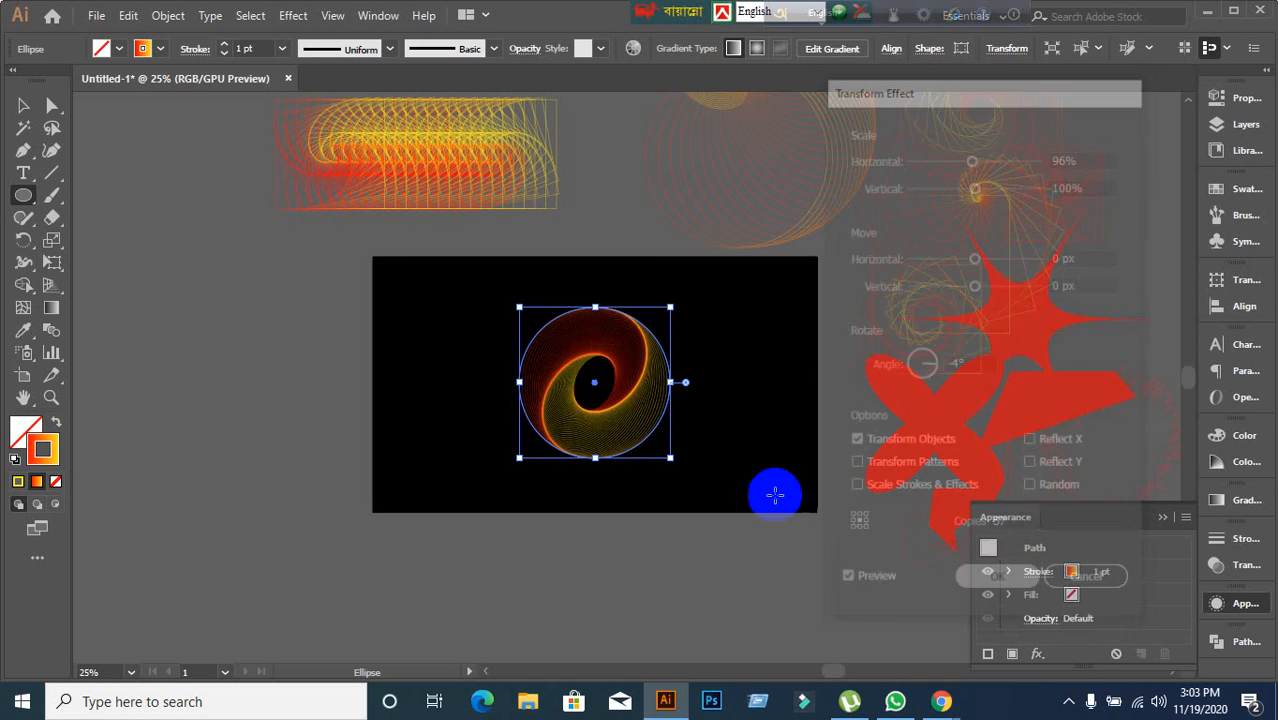
Apply a second Transform effect instance to the circle with preview on and 4 copies.
{"action": "left_click", "coordinate": [280, 18]}
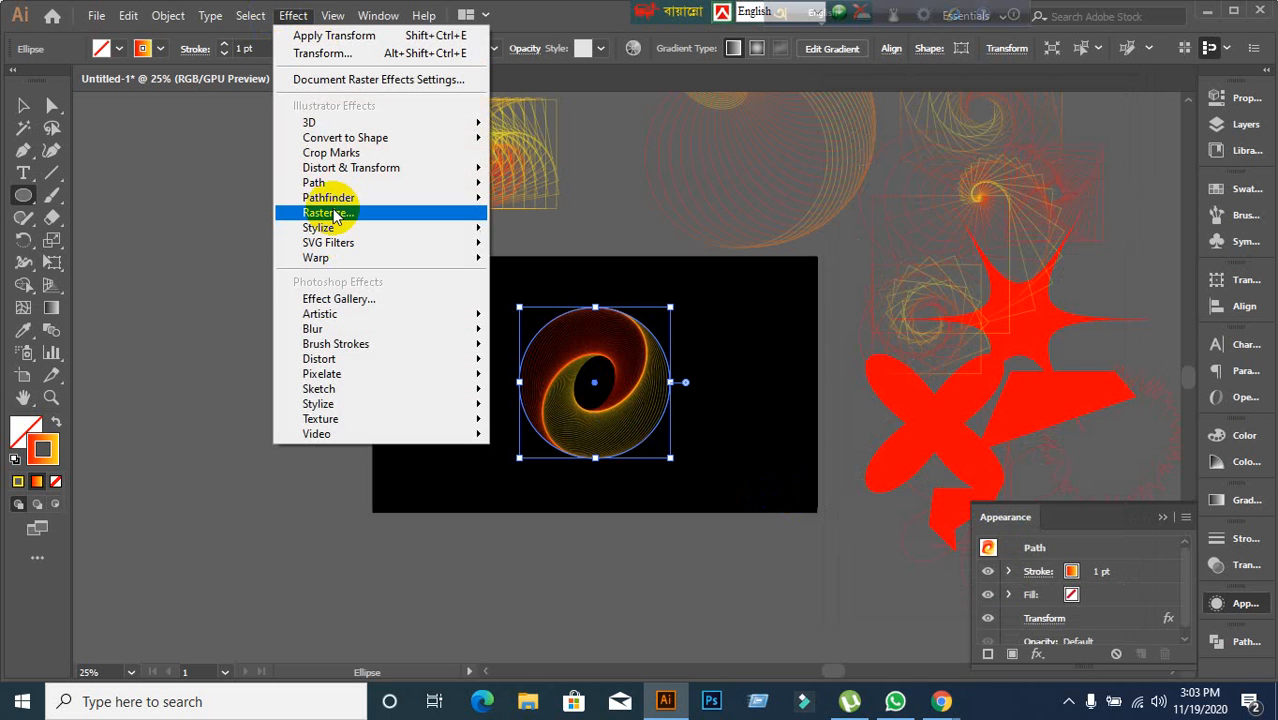
{"action": "mouse_move", "coordinate": [330, 198]}
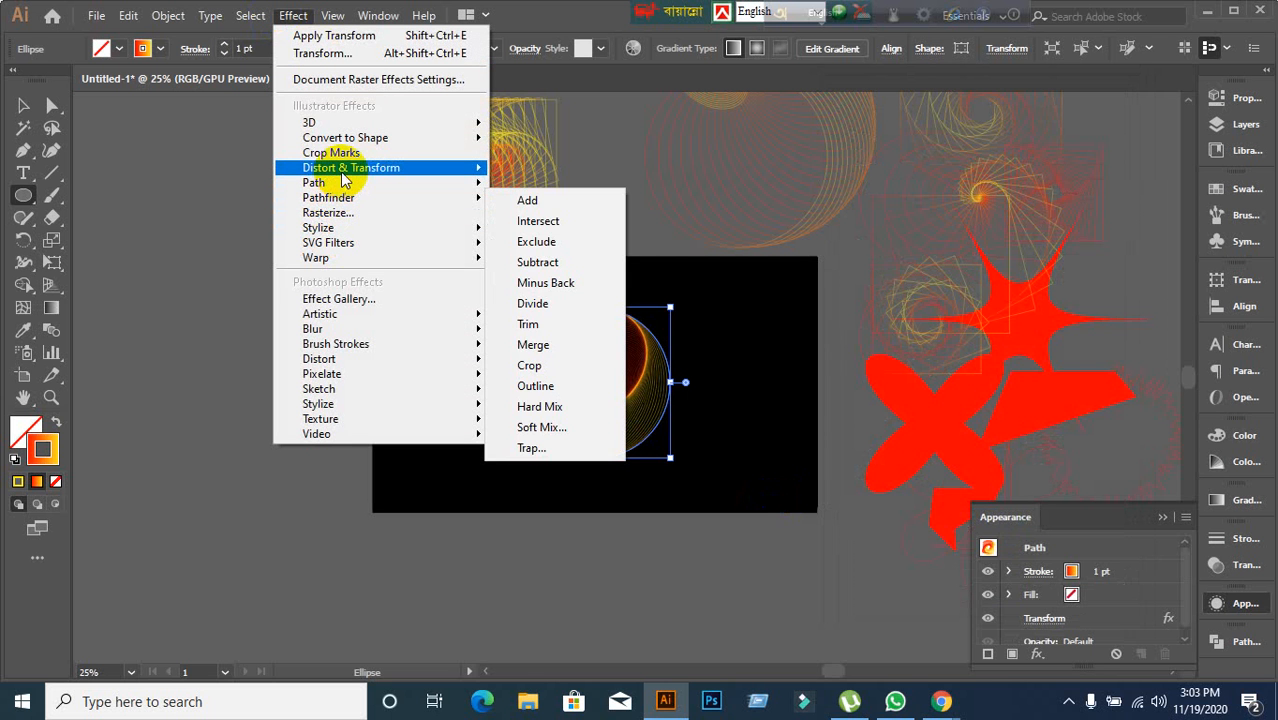
{"action": "mouse_move", "coordinate": [337, 168]}
{"action": "left_click", "coordinate": [552, 233]}
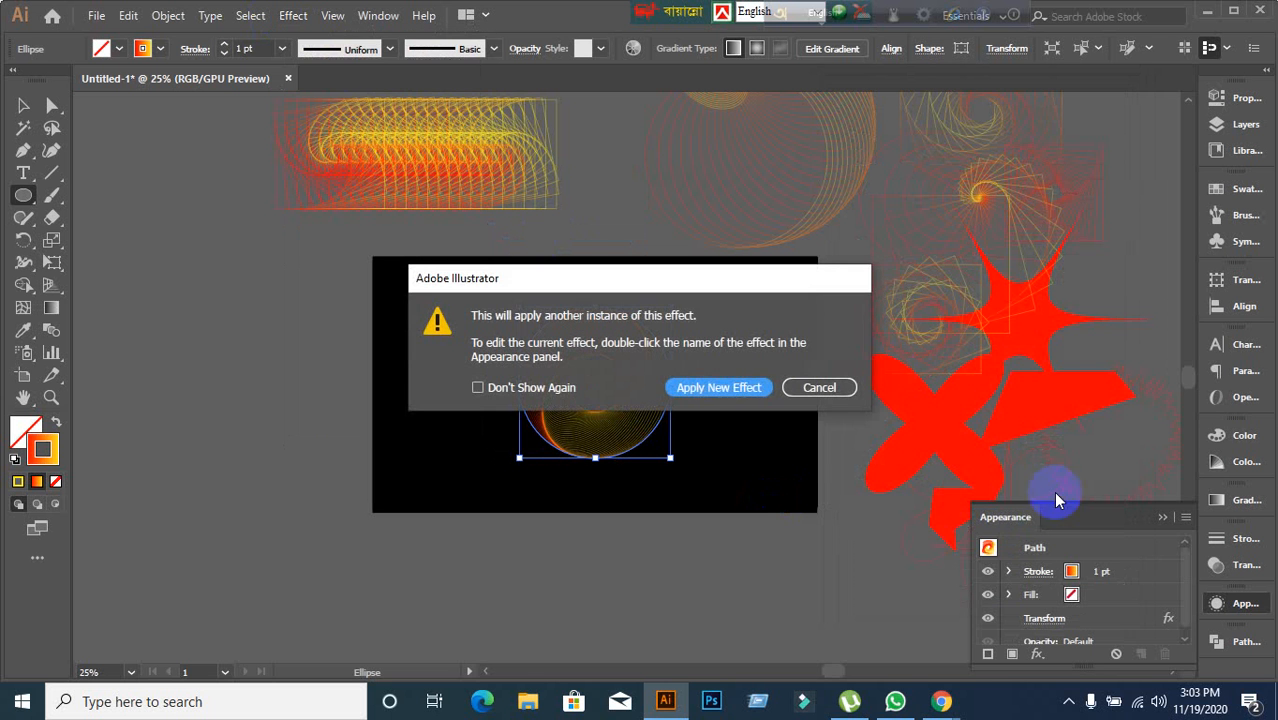
{"action": "left_click", "coordinate": [738, 390]}
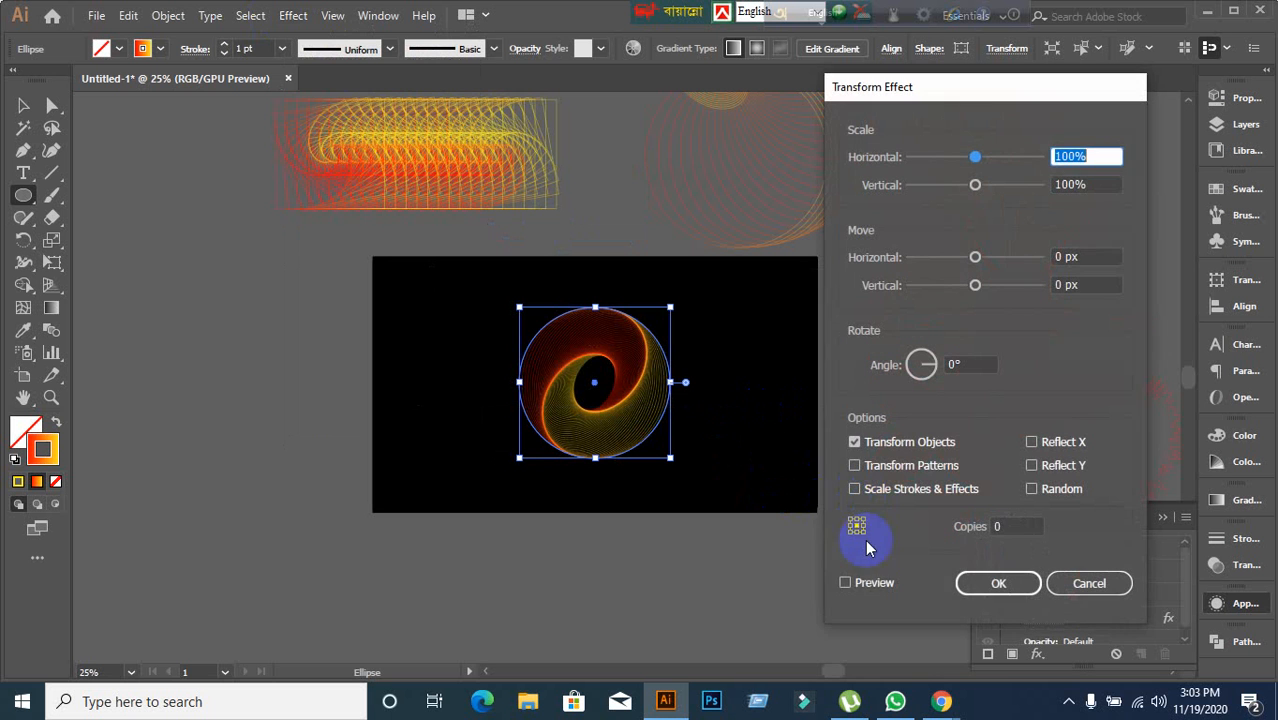
{"action": "left_click", "coordinate": [858, 582]}
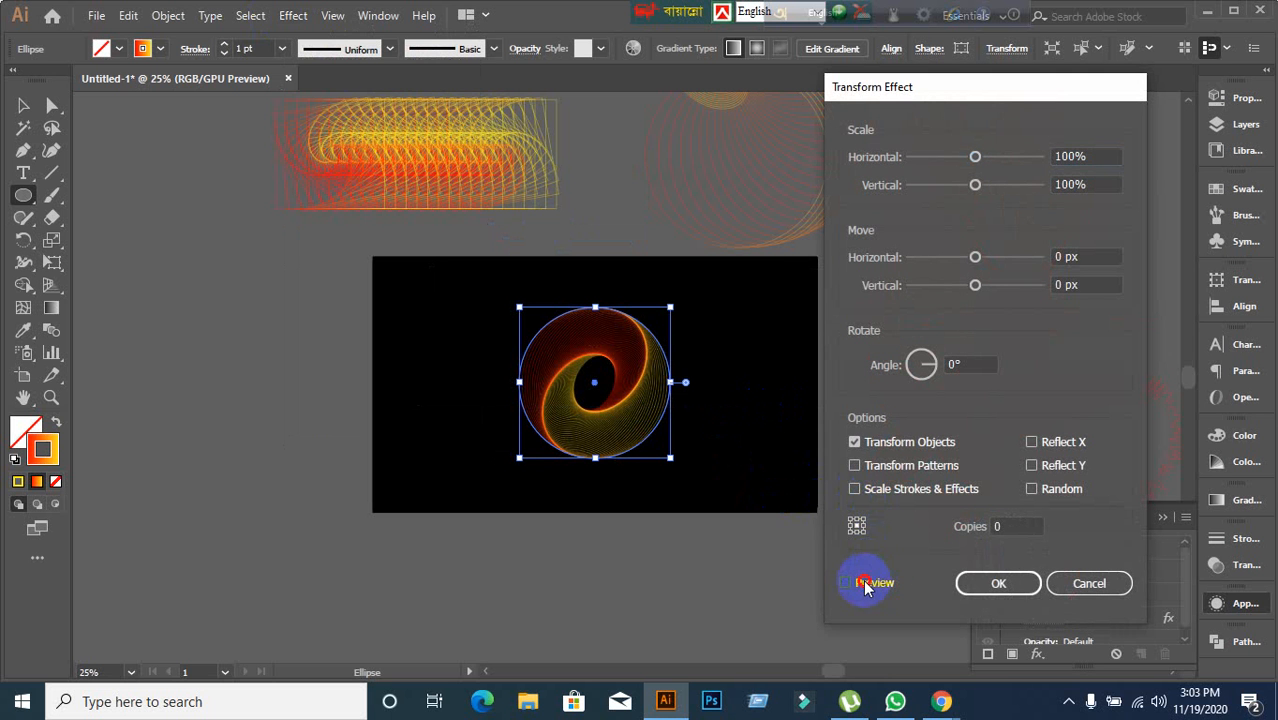
{"action": "left_click", "coordinate": [1008, 527]}
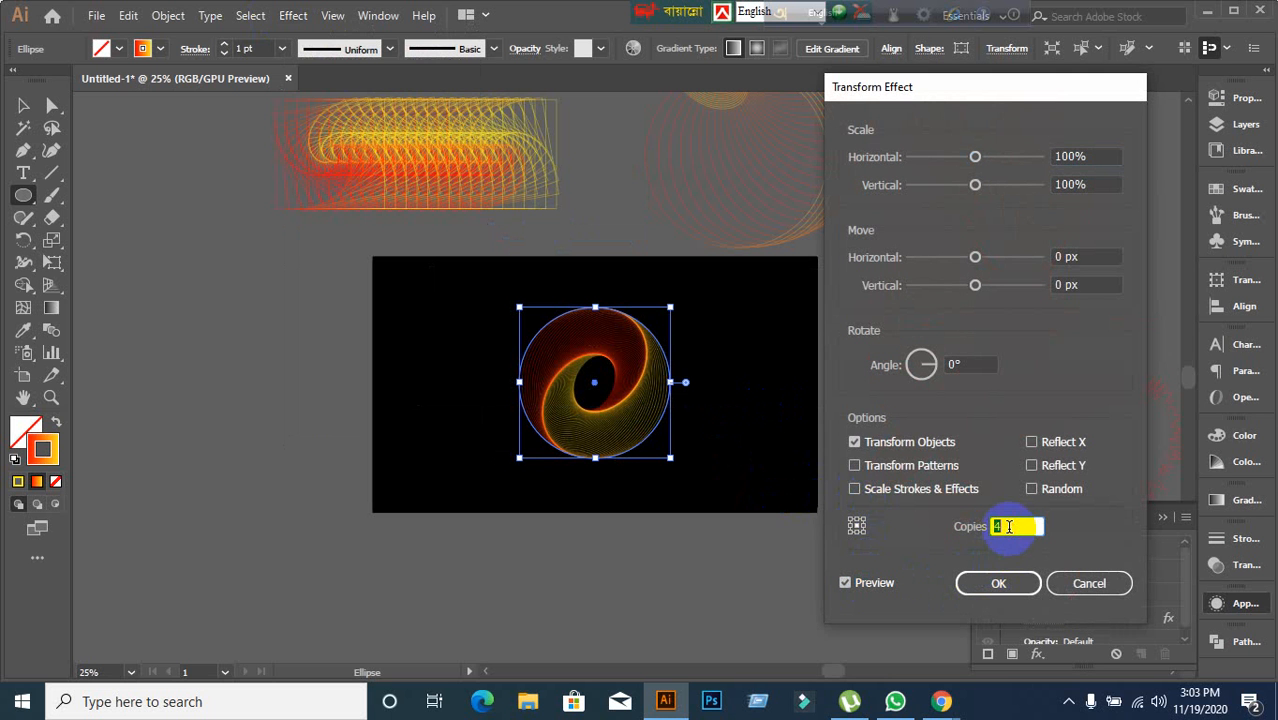
Increase the second Transform effect's horizontal move to 116 px.
{"action": "left_click", "coordinate": [1079, 258]}
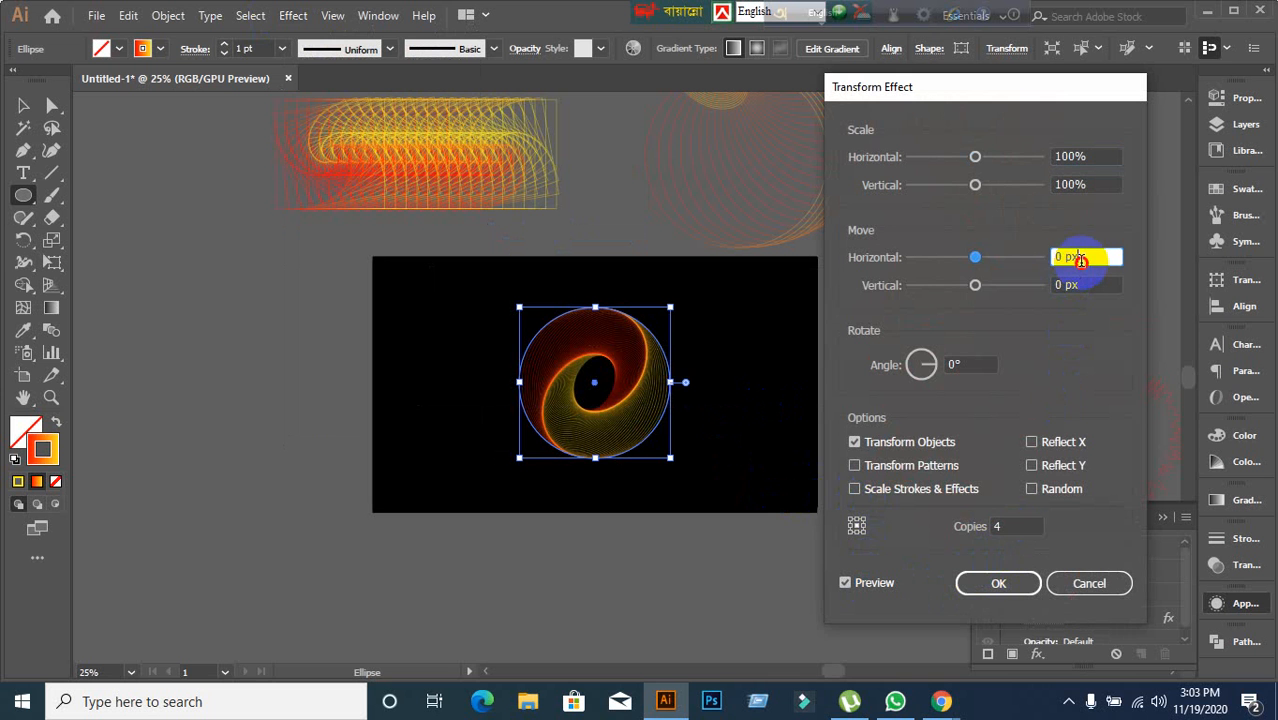
{"action": "key", "text": "Up"}
{"action": "key", "text": "Up"}
{"action": "key", "text": "Up"}
{"action": "key", "text": "Up"}
{"action": "key", "text": "Up"}
{"action": "key", "text": "Up"}
{"action": "key", "text": "Up"}
{"action": "key", "text": "Up"}
{"action": "key", "text": "Up"}
{"action": "key", "text": "Up"}
{"action": "key", "text": "Up"}
{"action": "key", "text": "Up"}
{"action": "key", "text": "Up"}
{"action": "key", "text": "Up"}
{"action": "key", "text": "Up"}
{"action": "key", "text": "Up"}
{"action": "key", "text": "Up"}
{"action": "key", "text": "Up"}
{"action": "key", "text": "Up"}
{"action": "key", "text": "Up"}
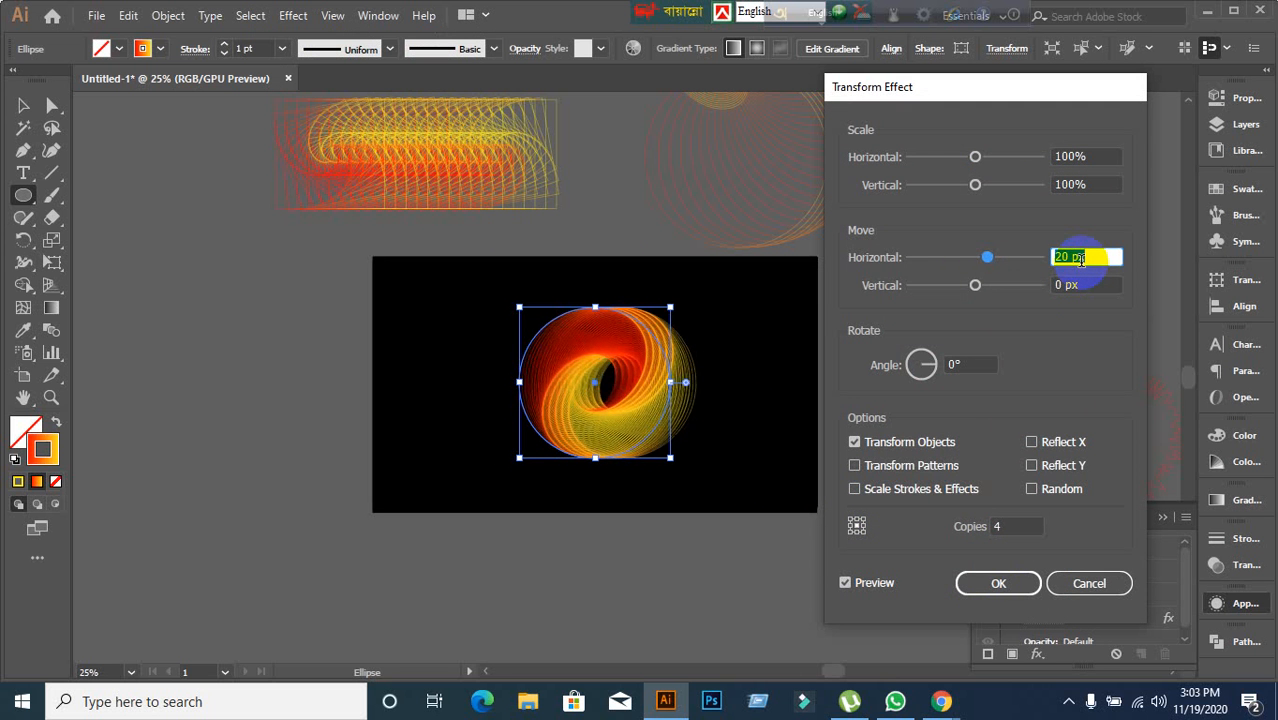
{"action": "key", "text": "Up"}
{"action": "key", "text": "Up"}
{"action": "key", "text": "Up"}
{"action": "key", "text": "Up"}
{"action": "key", "text": "Up"}
{"action": "key", "text": "Up"}
{"action": "key", "text": "Up"}
{"action": "key", "text": "Up"}
{"action": "key", "text": "Up"}
{"action": "key", "text": "Up"}
{"action": "key", "text": "Up"}
{"action": "key", "text": "Up"}
{"action": "key", "text": "Up"}
{"action": "key", "text": "Up"}
{"action": "key", "text": "Up"}
{"action": "key", "text": "Up"}
{"action": "key", "text": "Up"}
{"action": "key", "text": "Up"}
{"action": "key", "text": "Up"}
{"action": "key", "text": "Up"}
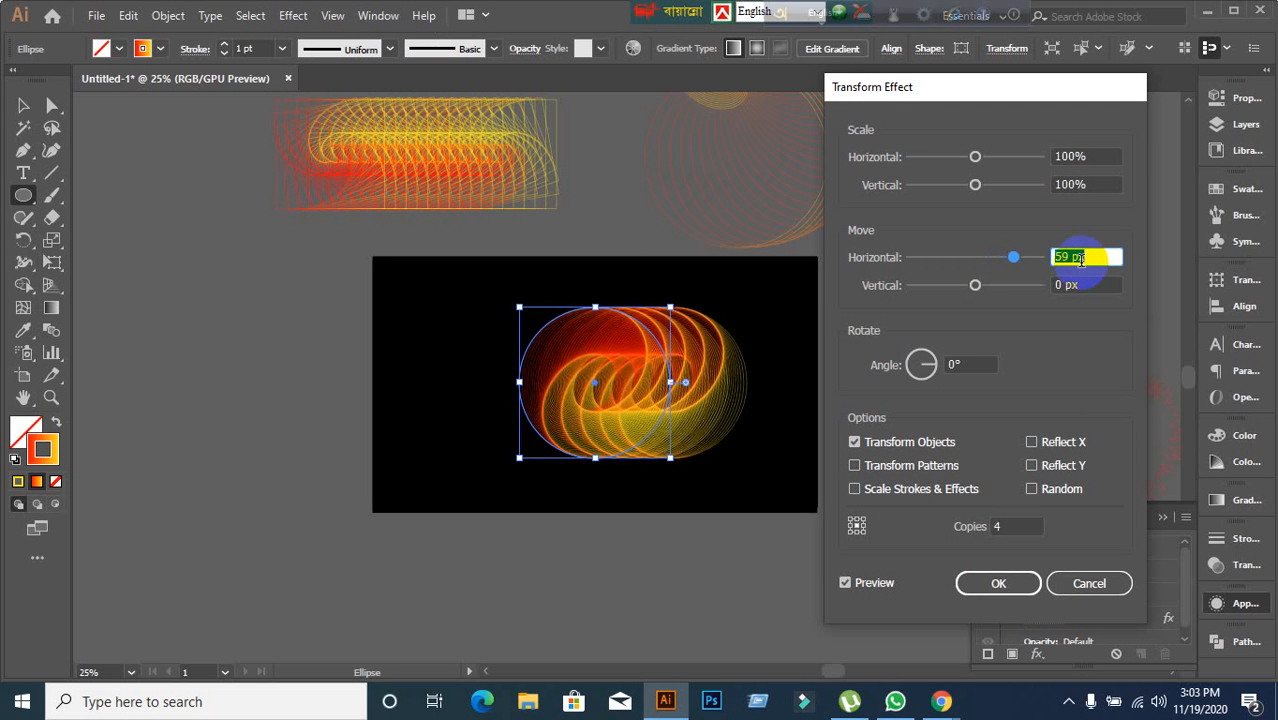
{"action": "key", "text": "Up"}
{"action": "key", "text": "Up"}
{"action": "key", "text": "Up"}
{"action": "key", "text": "Up"}
{"action": "key", "text": "Up"}
{"action": "key", "text": "Up"}
{"action": "key", "text": "Up"}
{"action": "key", "text": "Up"}
{"action": "key", "text": "Up"}
{"action": "key", "text": "Up"}
{"action": "key", "text": "Up"}
{"action": "key", "text": "Up"}
{"action": "key", "text": "Up"}
{"action": "key", "text": "Up"}
{"action": "key", "text": "Up"}
{"action": "key", "text": "Up"}
{"action": "key", "text": "Up"}
{"action": "key", "text": "Up"}
{"action": "key", "text": "Up"}
{"action": "key", "text": "Up"}
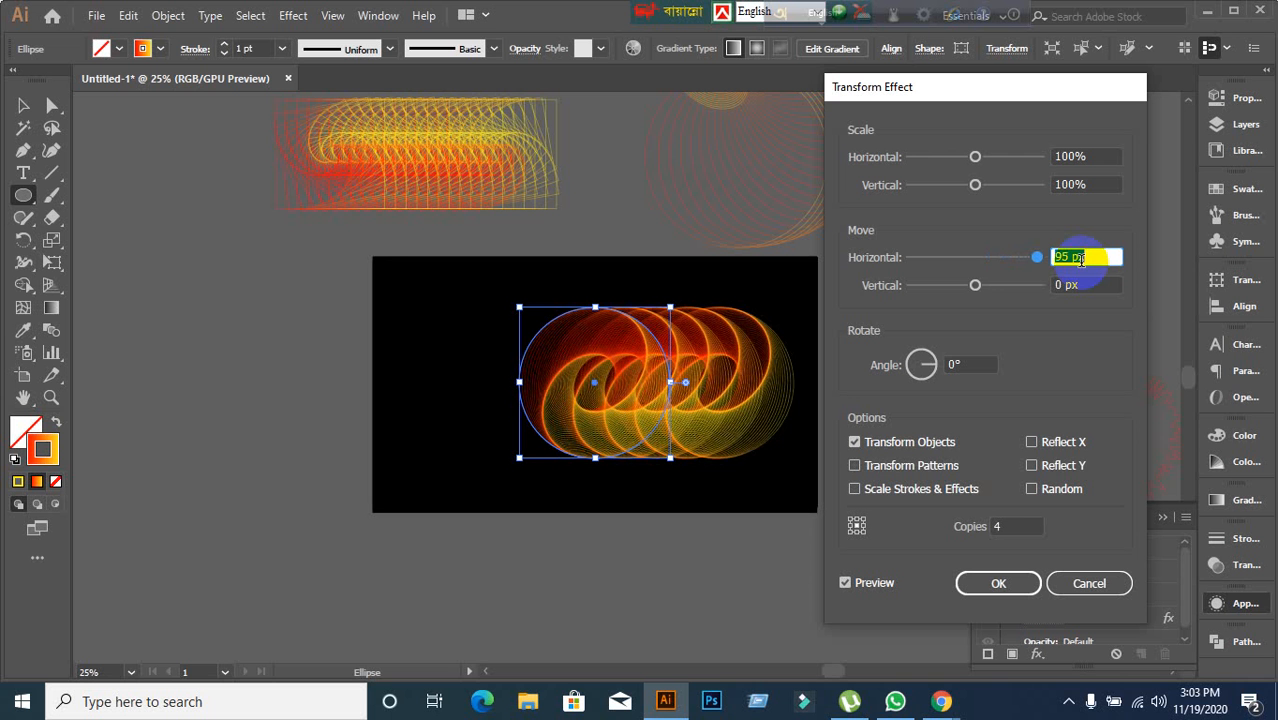
{"action": "key", "text": "Up"}
{"action": "key", "text": "Up"}
{"action": "key", "text": "Up"}
{"action": "key", "text": "Up"}
{"action": "key", "text": "Up"}
{"action": "key", "text": "Up"}
{"action": "key", "text": "Up"}
{"action": "key", "text": "Up"}
{"action": "key", "text": "Up"}
{"action": "key", "text": "Up"}
{"action": "key", "text": "Up"}
{"action": "key", "text": "Up"}
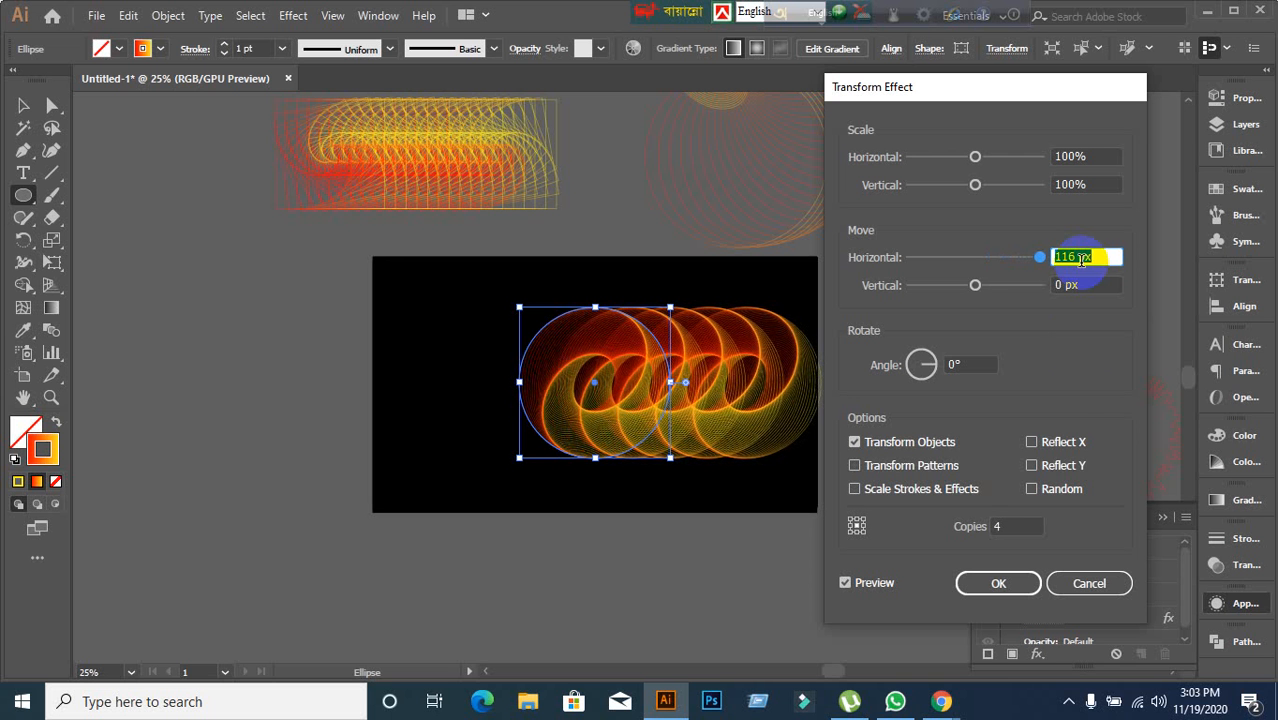
Try the Reflect X and Reflect Y options, leave only Random enabled, and confirm the second Transform effect.
{"action": "left_click", "coordinate": [1031, 442]}
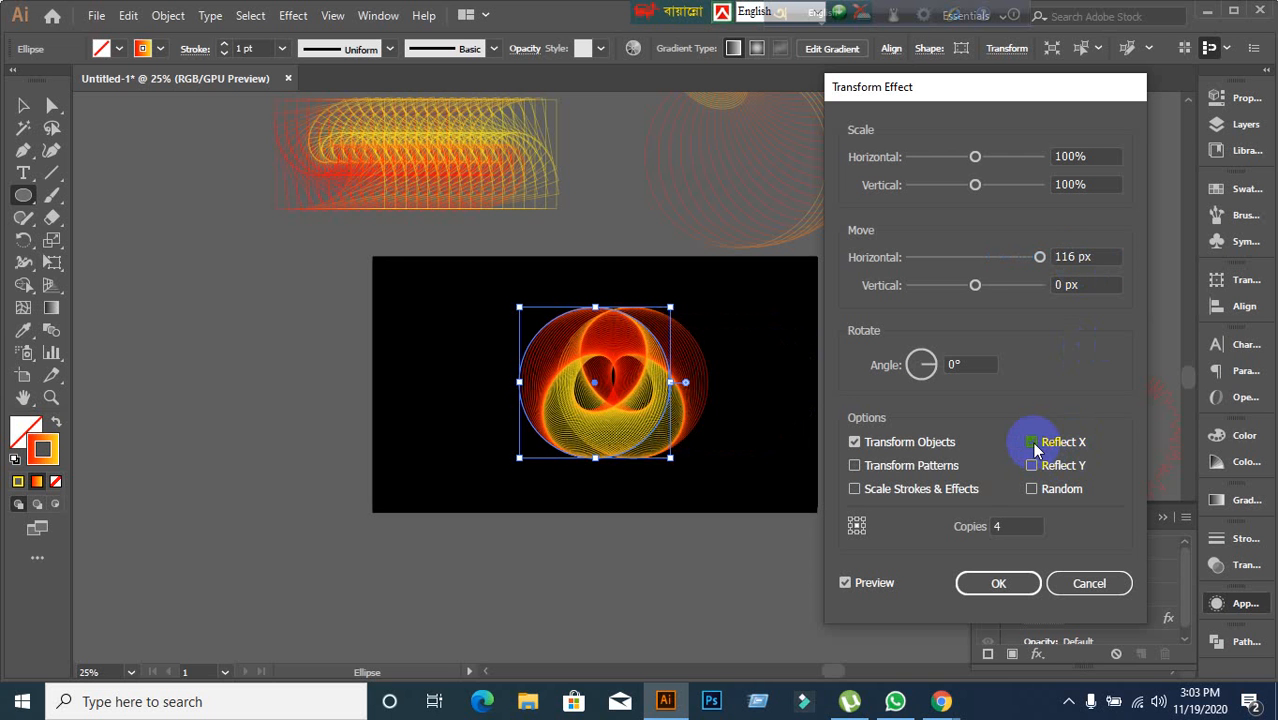
{"action": "left_click", "coordinate": [1031, 442]}
{"action": "left_click", "coordinate": [1031, 466]}
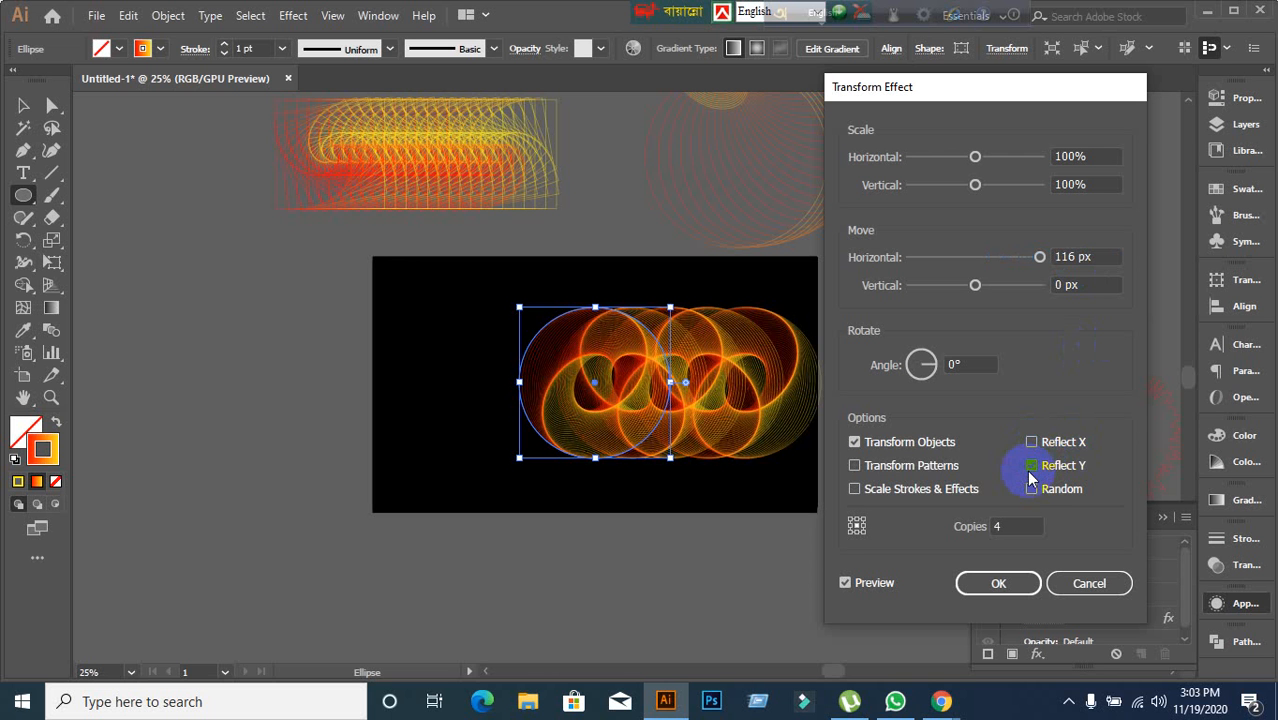
{"action": "left_click", "coordinate": [1031, 491]}
{"action": "left_click", "coordinate": [1034, 490]}
{"action": "left_click", "coordinate": [1031, 466]}
{"action": "left_click", "coordinate": [1031, 442]}
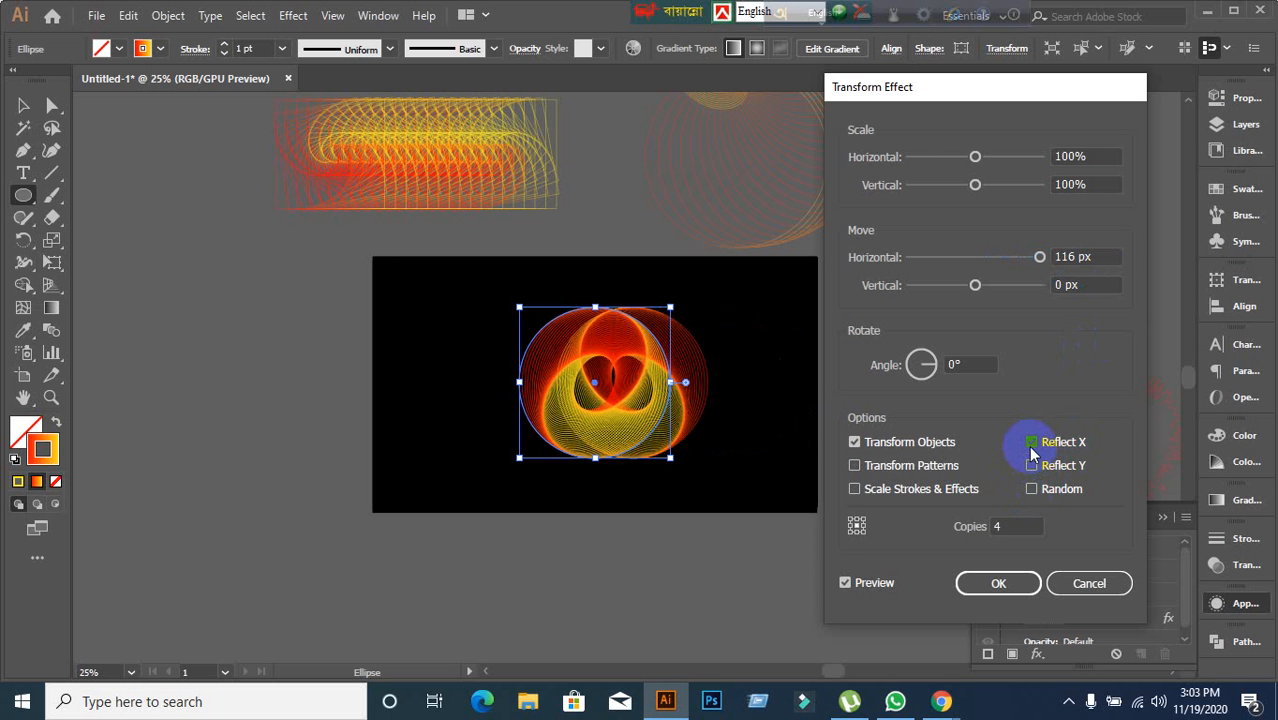
{"action": "left_click", "coordinate": [1032, 490]}
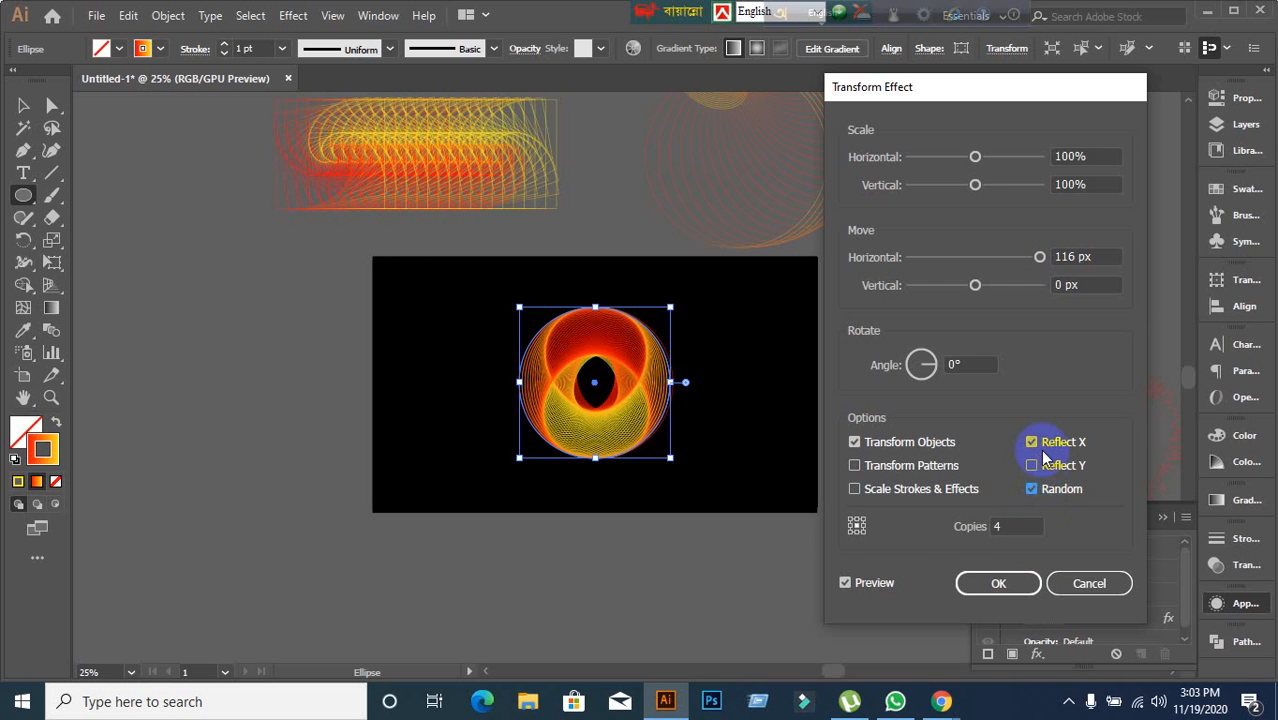
{"action": "left_click", "coordinate": [1041, 448]}
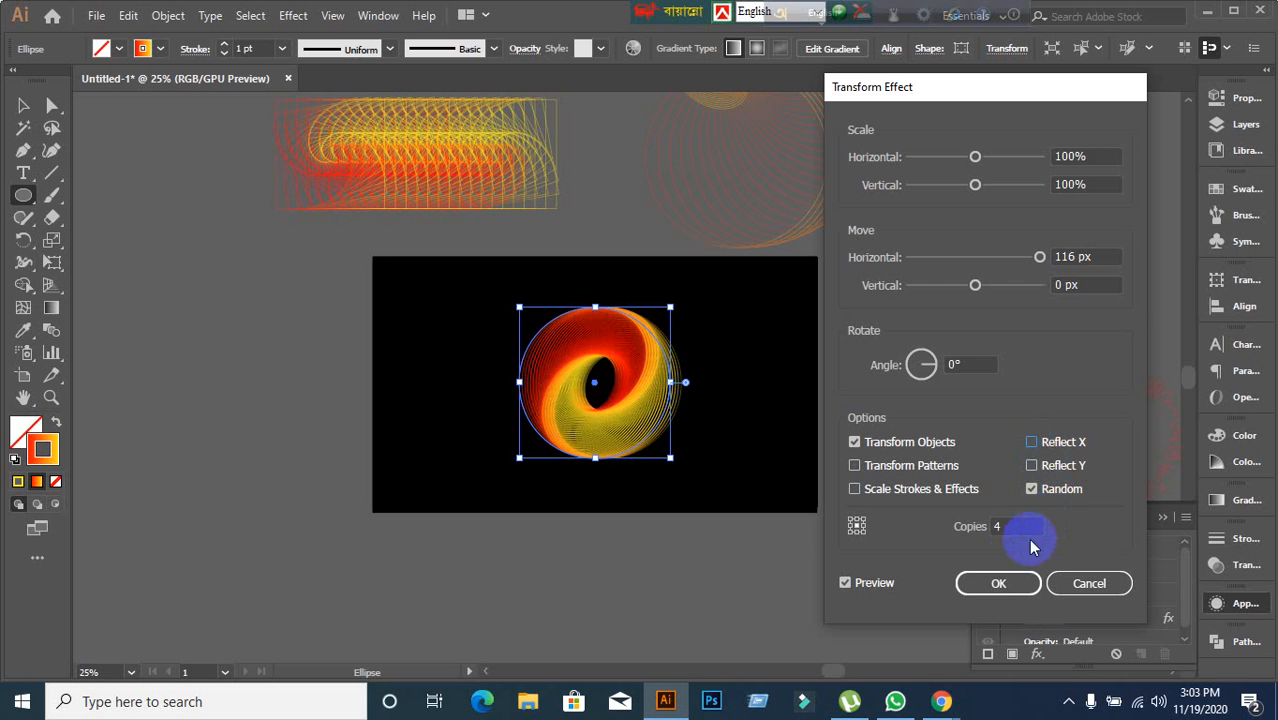
{"action": "left_click", "coordinate": [1008, 597]}
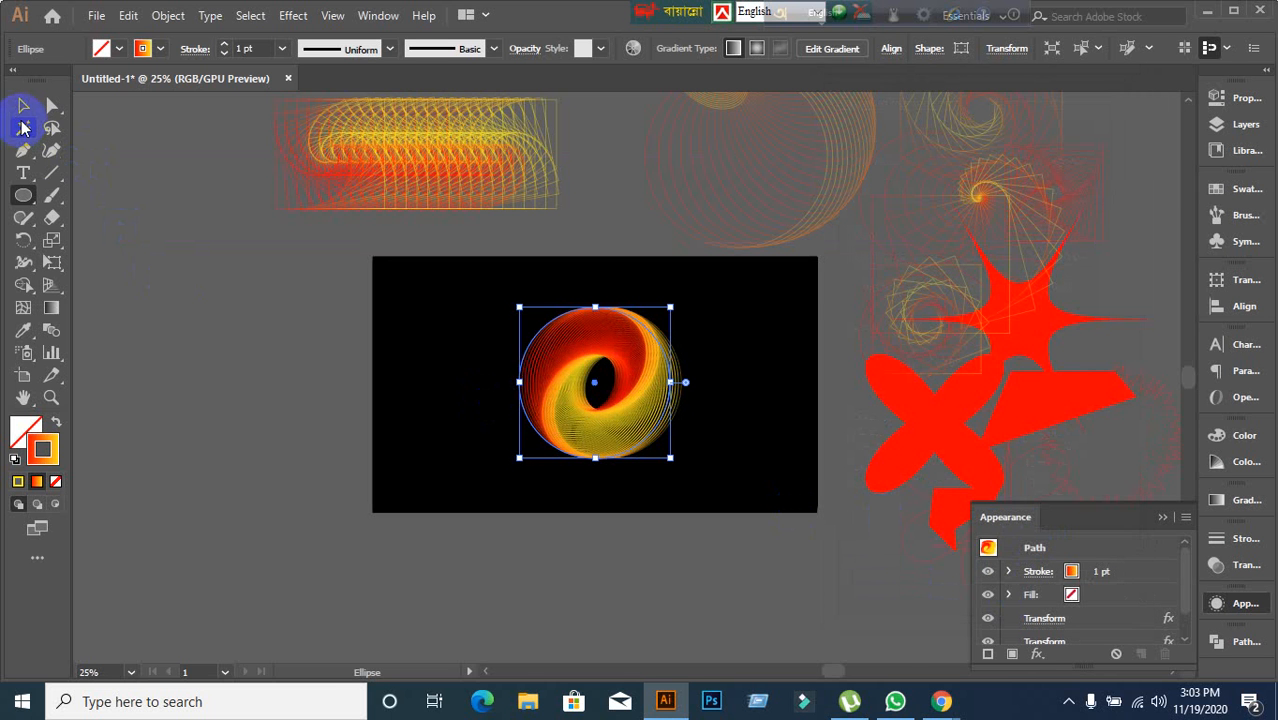
{"action": "left_click", "coordinate": [24, 128]}
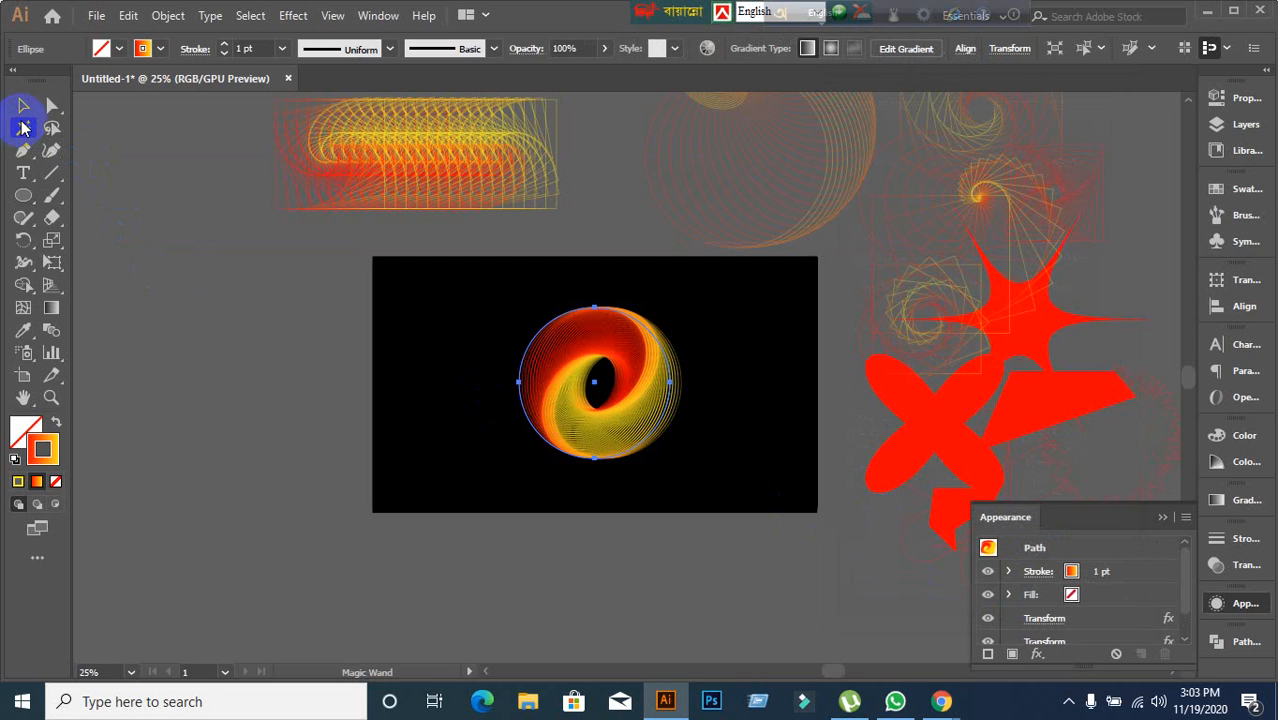
{"action": "left_click", "coordinate": [30, 102]}
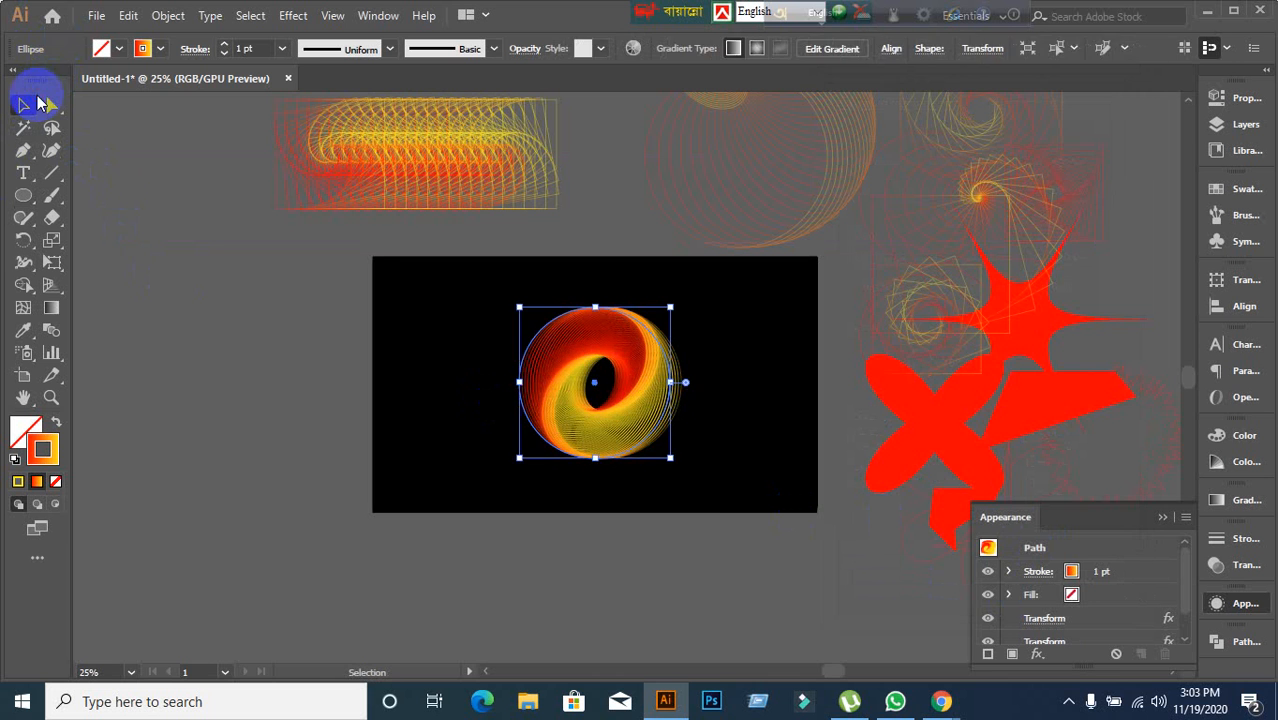
{"action": "left_click", "coordinate": [416, 373]}
{"action": "scroll", "coordinate": [706, 480], "scroll_direction": "up", "scroll_amount": 2}
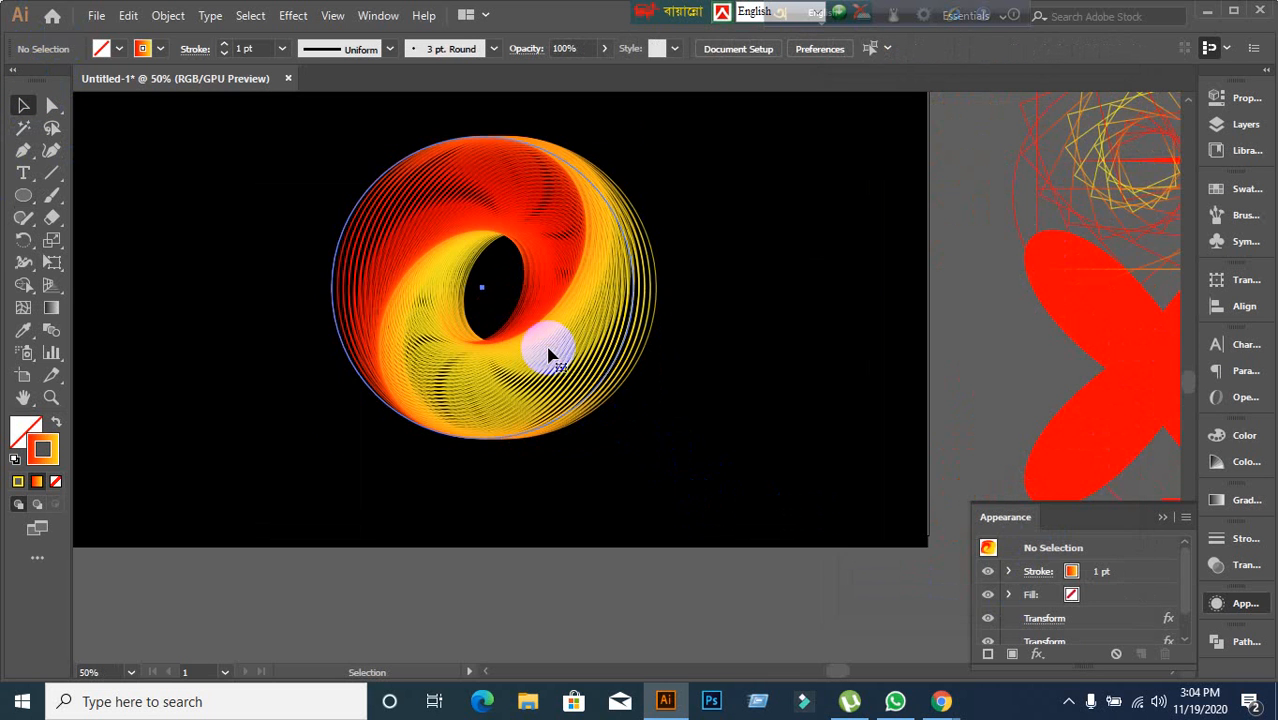
Move the black background rectangle off the artboard and delete it.
{"action": "scroll", "coordinate": [548, 355], "scroll_direction": "down", "scroll_amount": 2}
{"action": "left_click_drag", "start_coordinate": [579, 371], "coordinate": [220, 289]}
{"action": "left_click", "coordinate": [422, 508]}
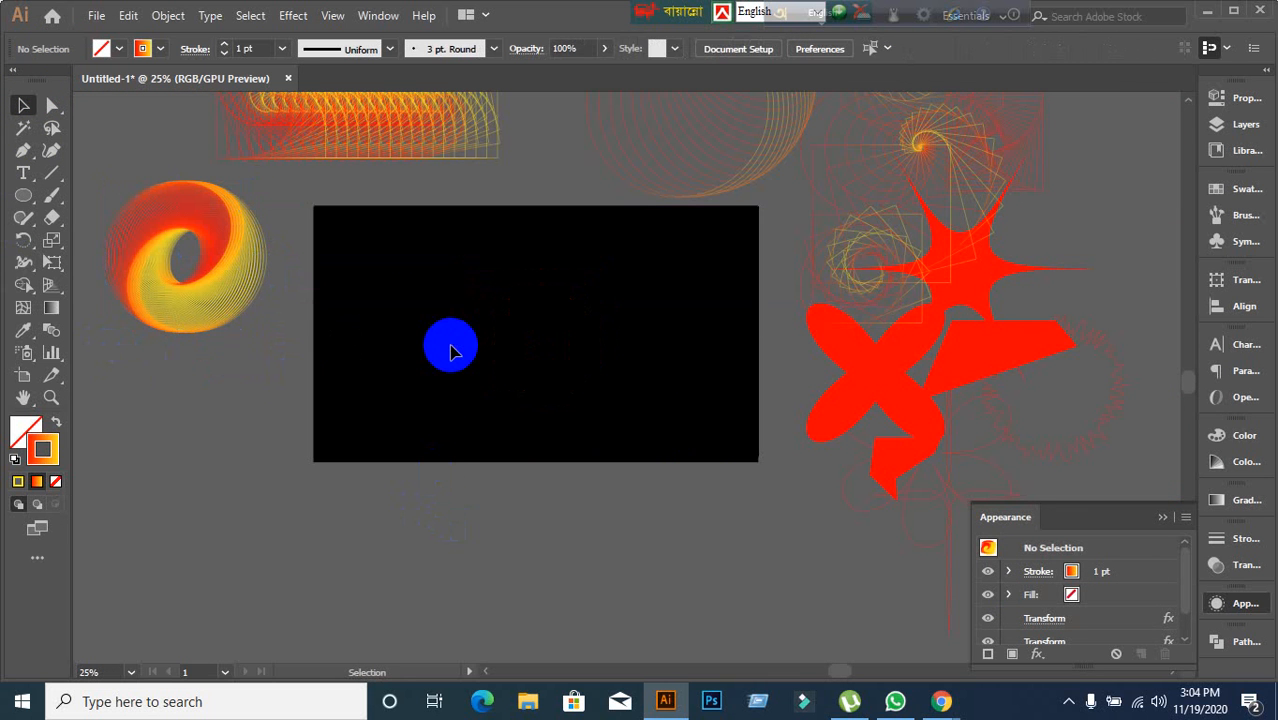
{"action": "left_click", "coordinate": [451, 353]}
{"action": "left_click", "coordinate": [576, 590]}
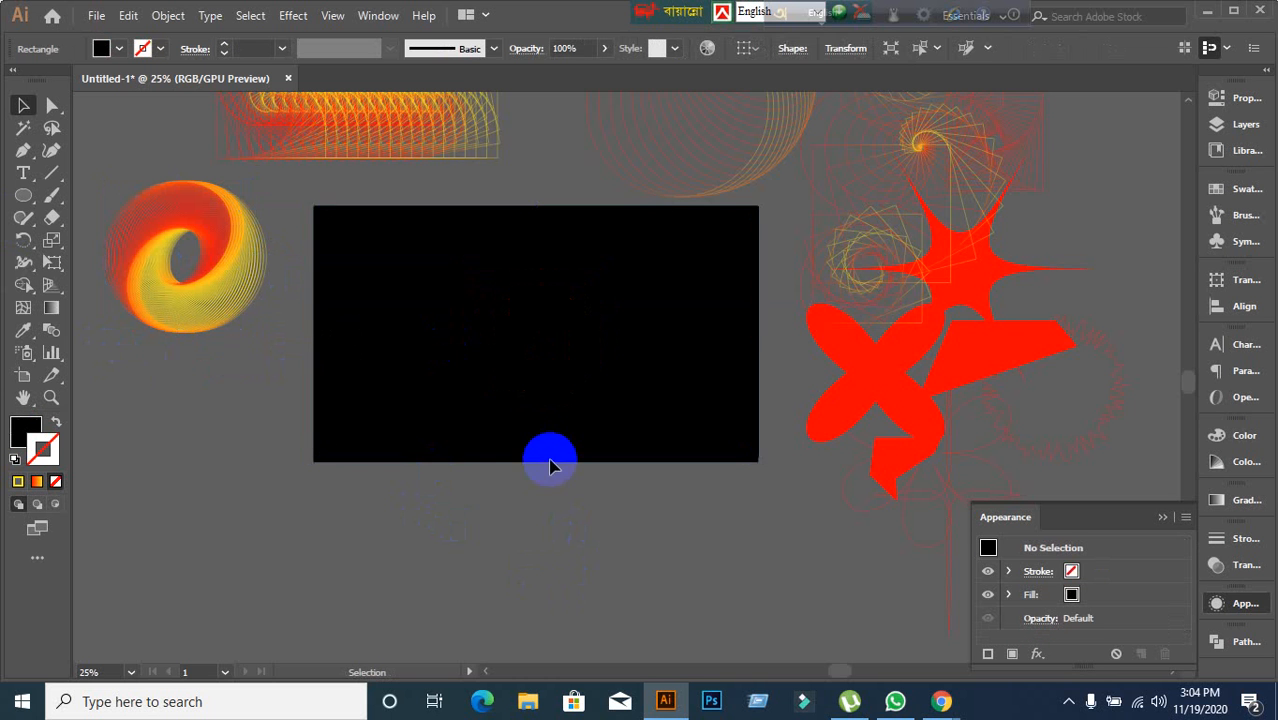
{"action": "left_click_drag", "start_coordinate": [578, 366], "coordinate": [1041, 394]}
{"action": "key", "text": "Delete"}
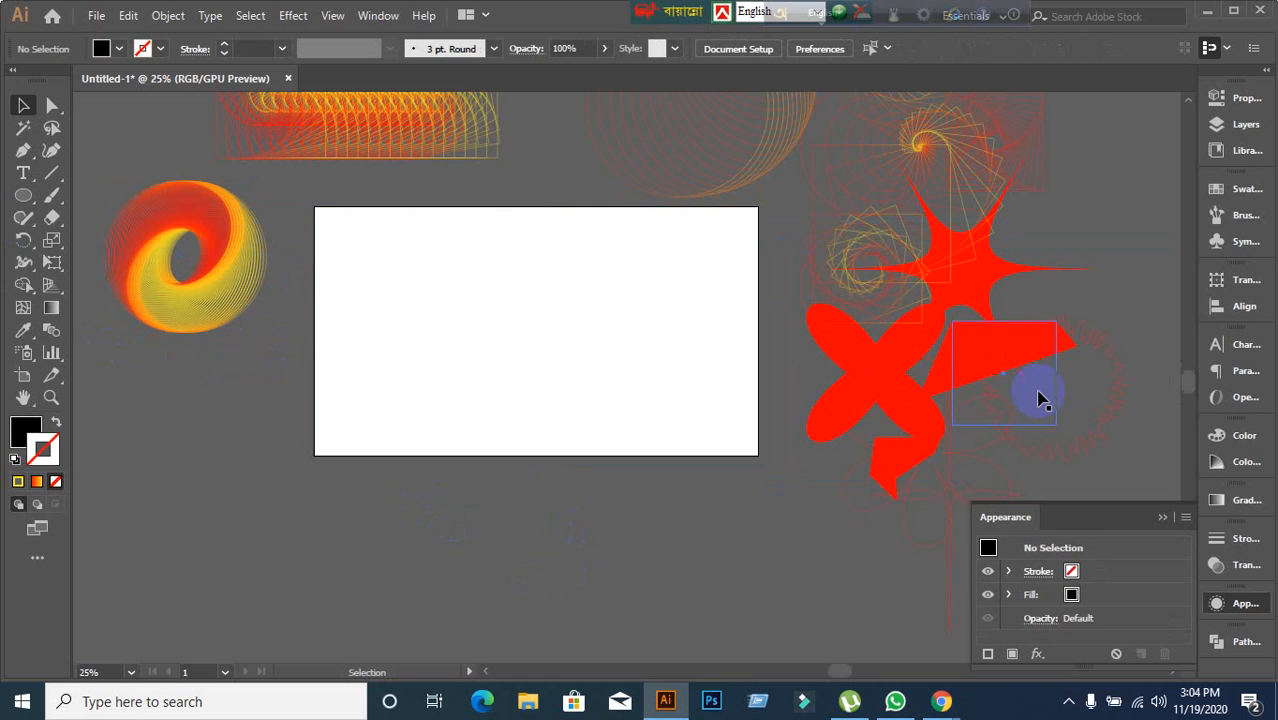
Draw a square on the artboard with the Rectangle tool, giving it no fill and a yellow stroke.
{"action": "scroll", "coordinate": [371, 308], "scroll_direction": "up", "scroll_amount": 1}
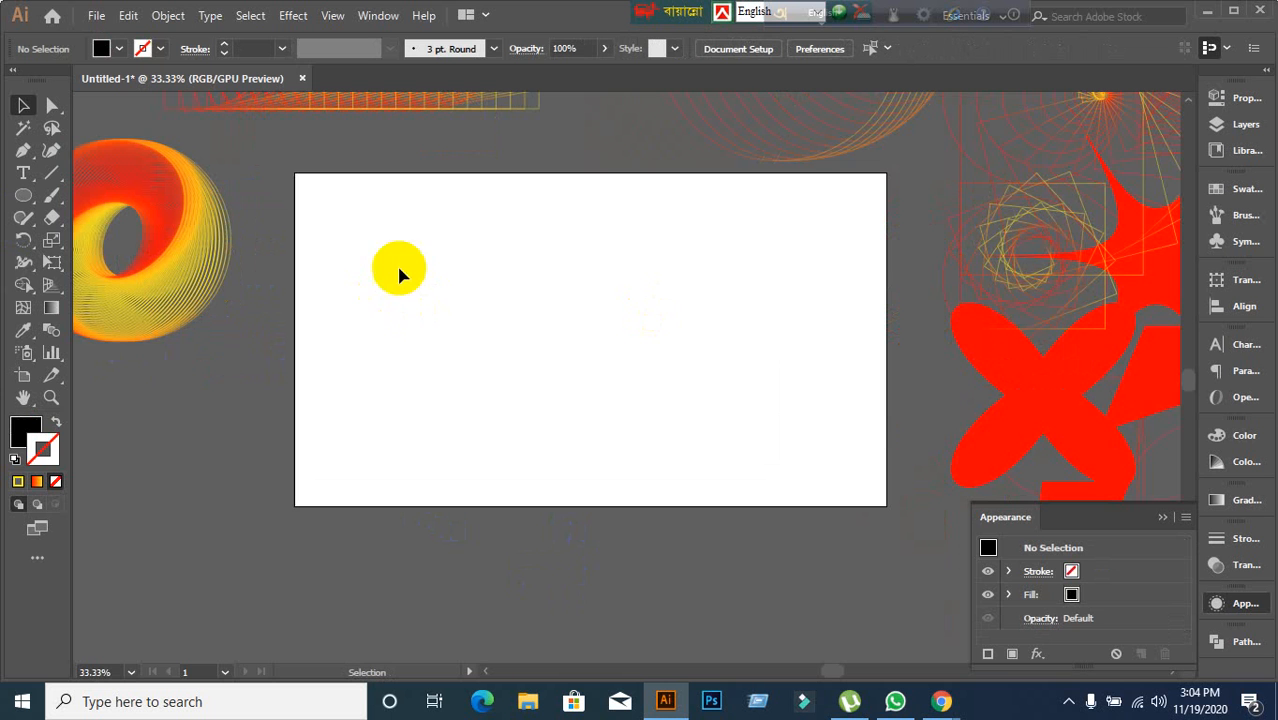
{"action": "left_click", "coordinate": [20, 482]}
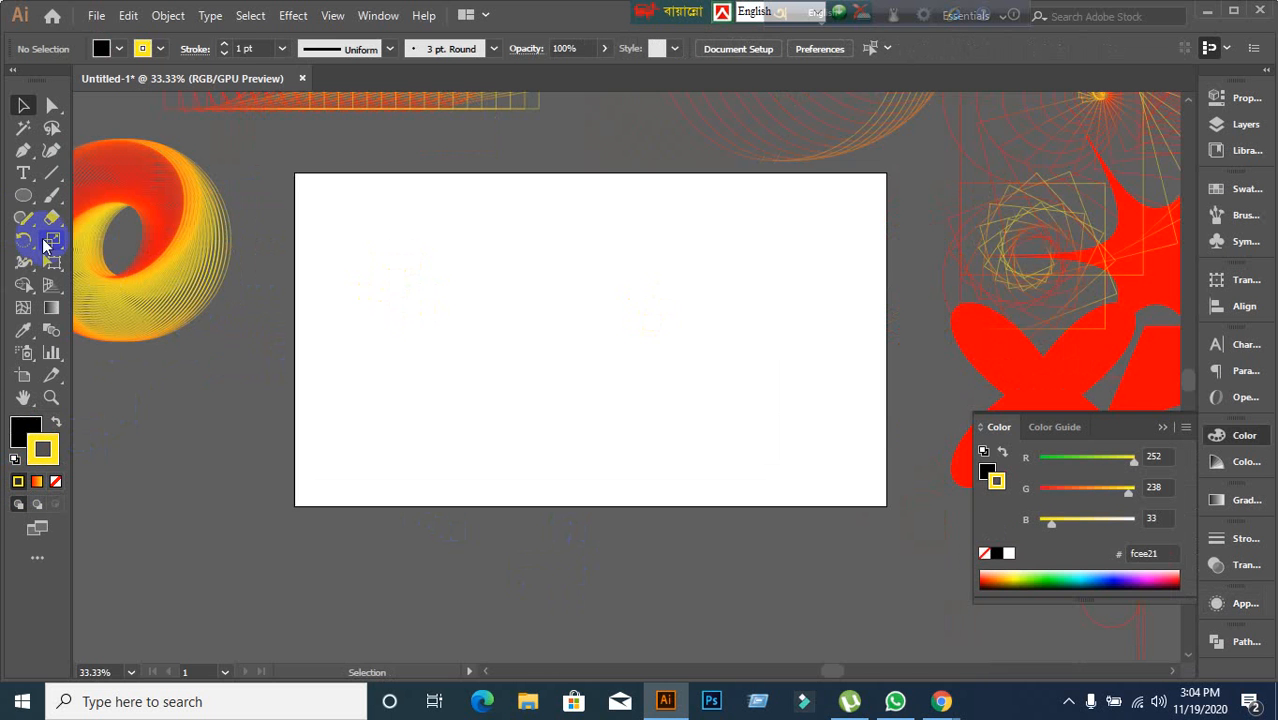
{"action": "left_click_drag", "start_coordinate": [16, 200], "coordinate": [93, 193]}
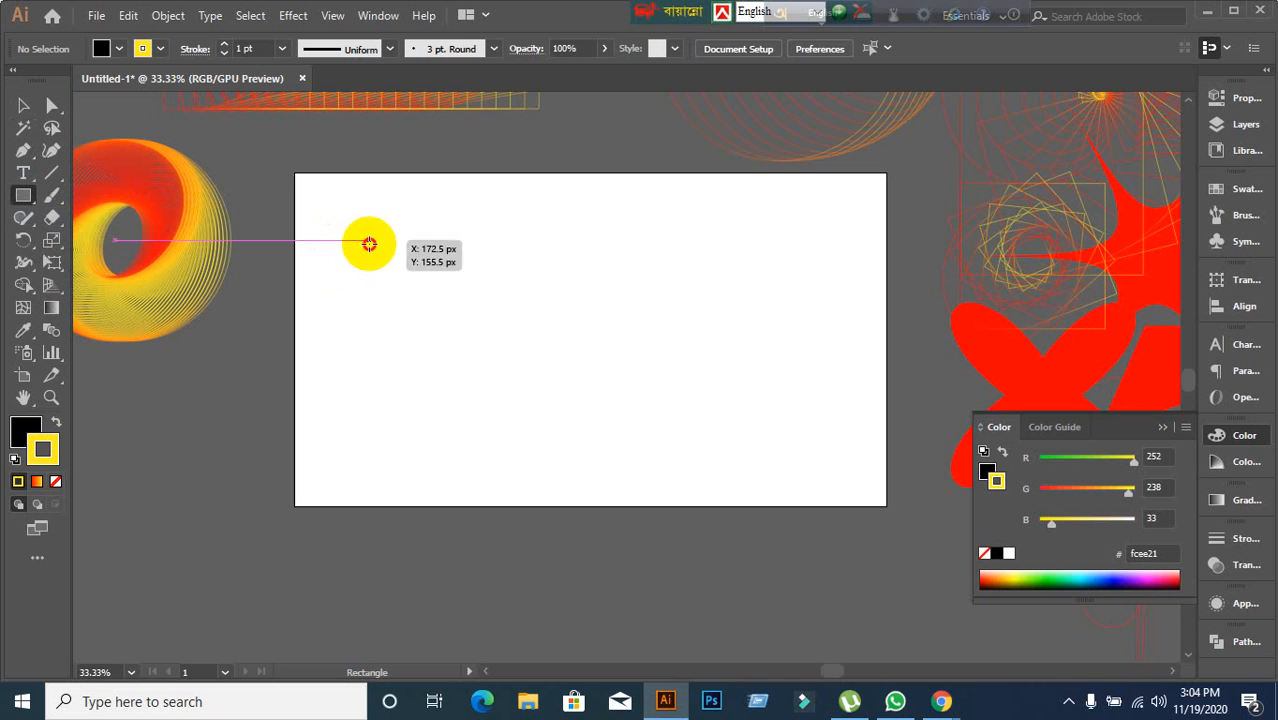
{"action": "left_click_drag", "start_coordinate": [369, 241], "coordinate": [569, 440]}
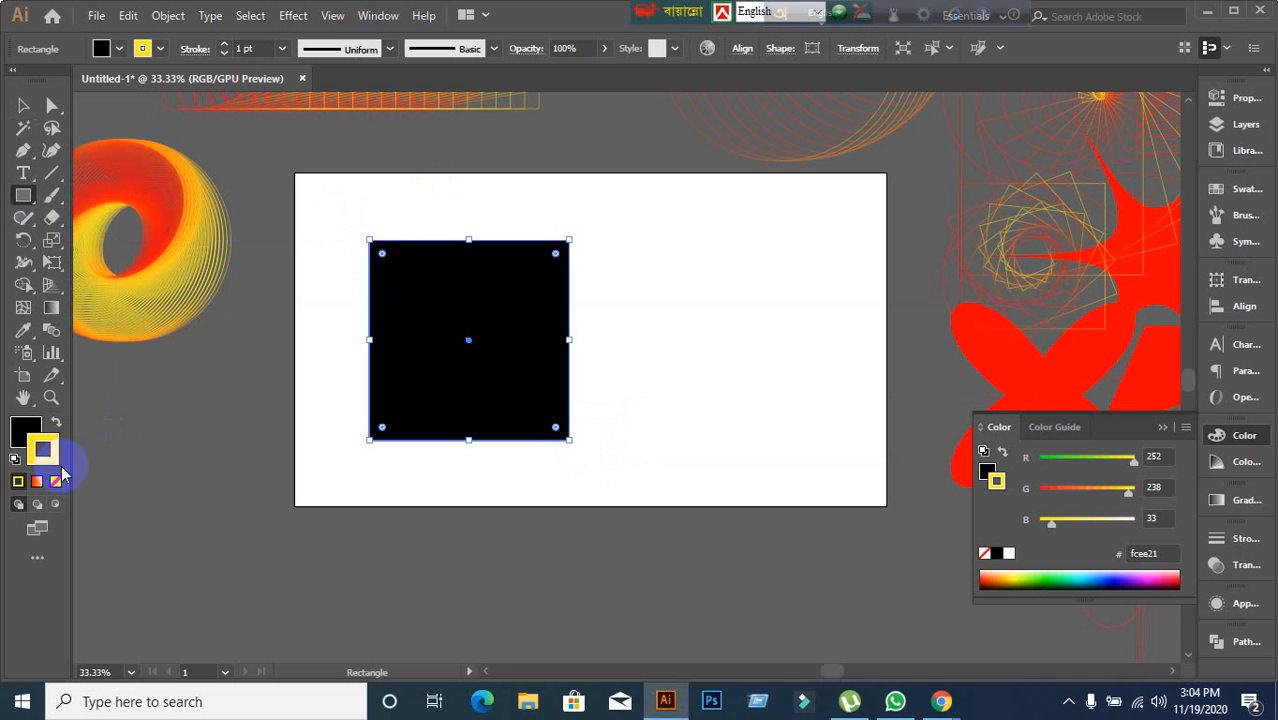
{"action": "left_click", "coordinate": [20, 436]}
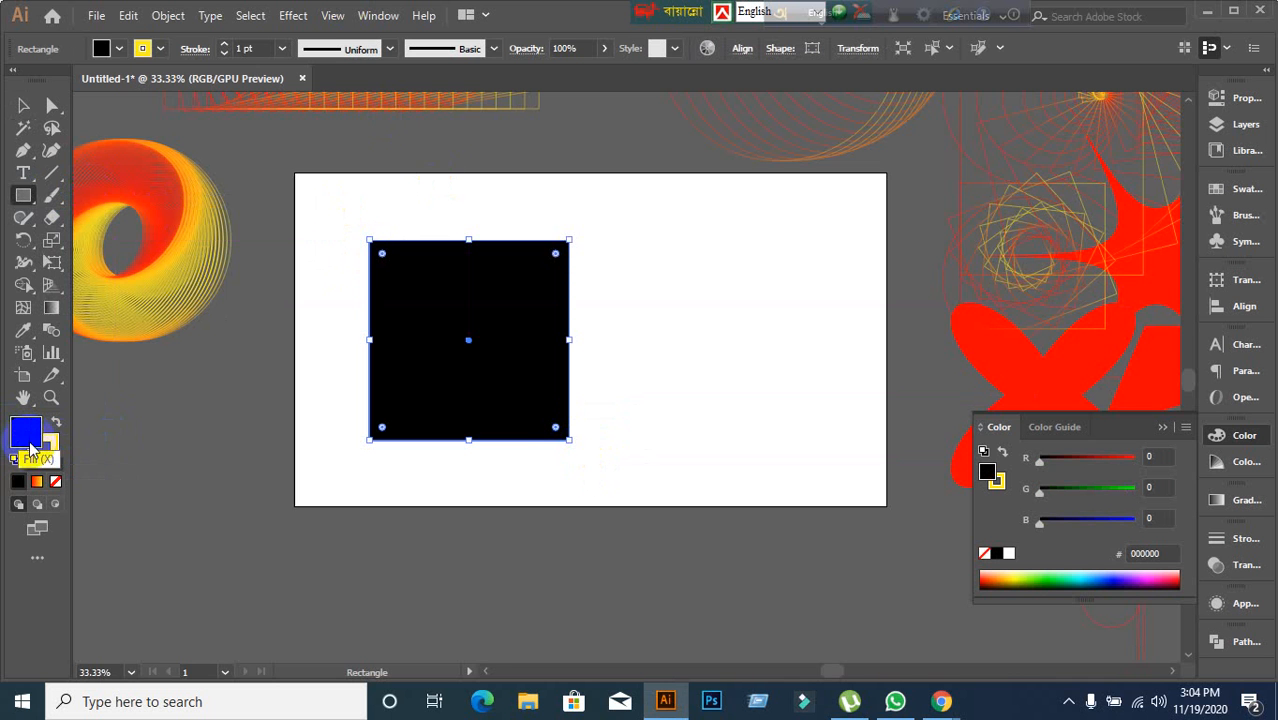
{"action": "left_click", "coordinate": [56, 482]}
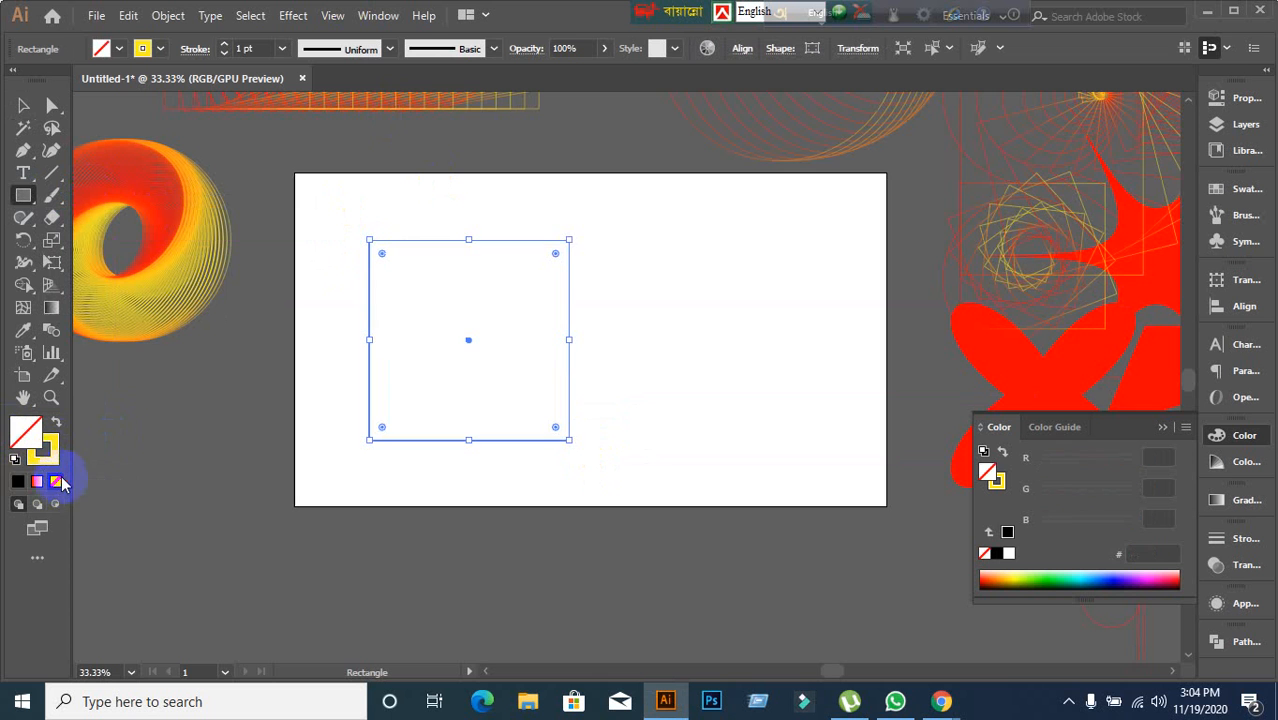
{"action": "key", "text": "x"}
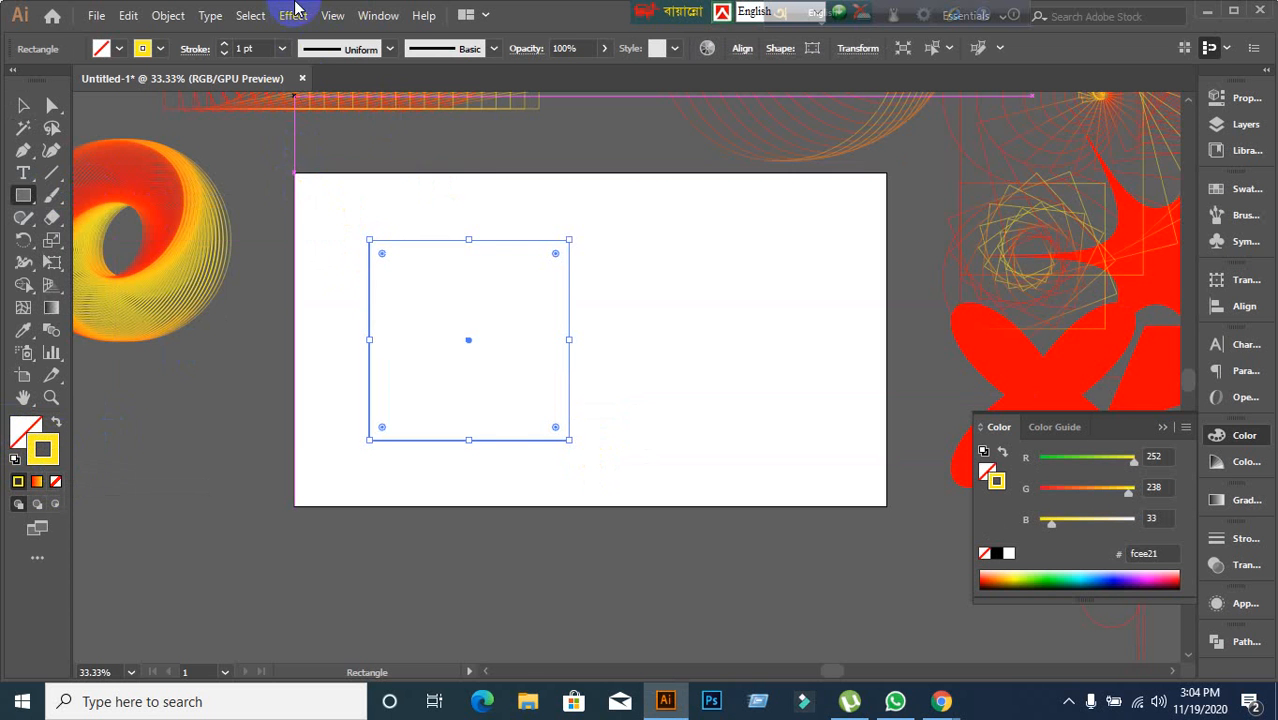
{"action": "left_click", "coordinate": [293, 15]}
{"action": "mouse_move", "coordinate": [345, 177]}
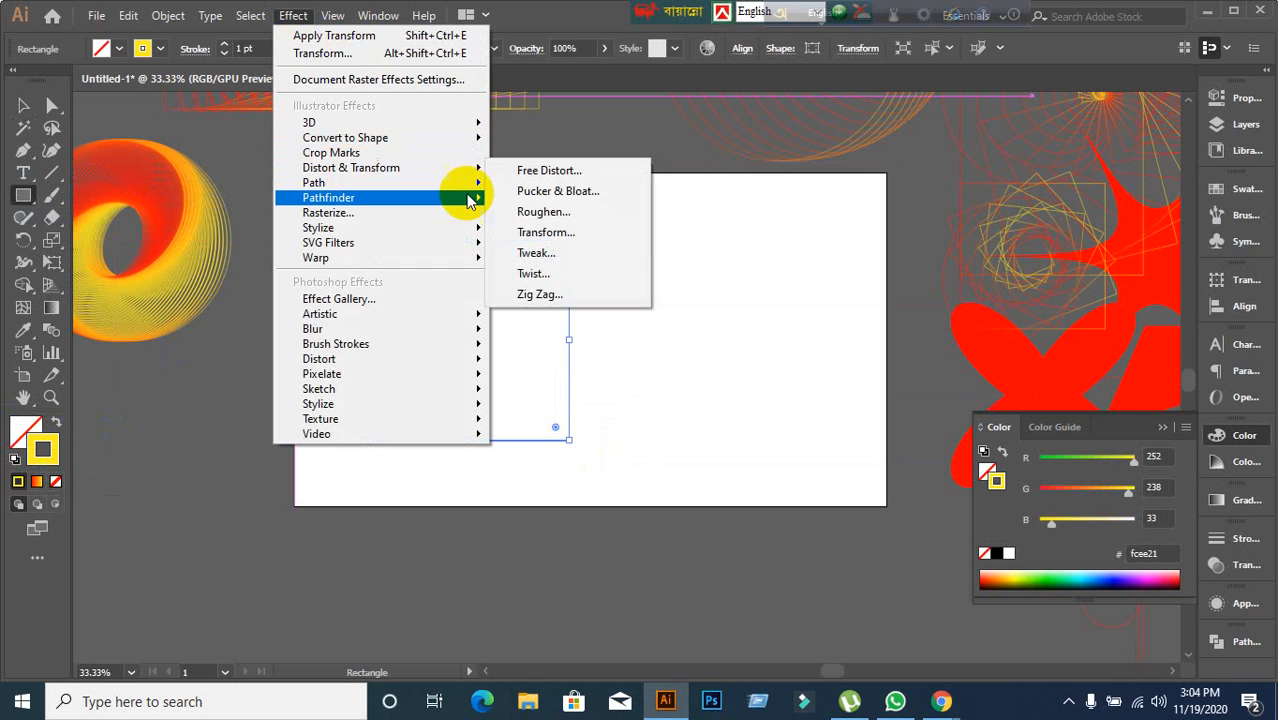
{"action": "left_click", "coordinate": [548, 257]}
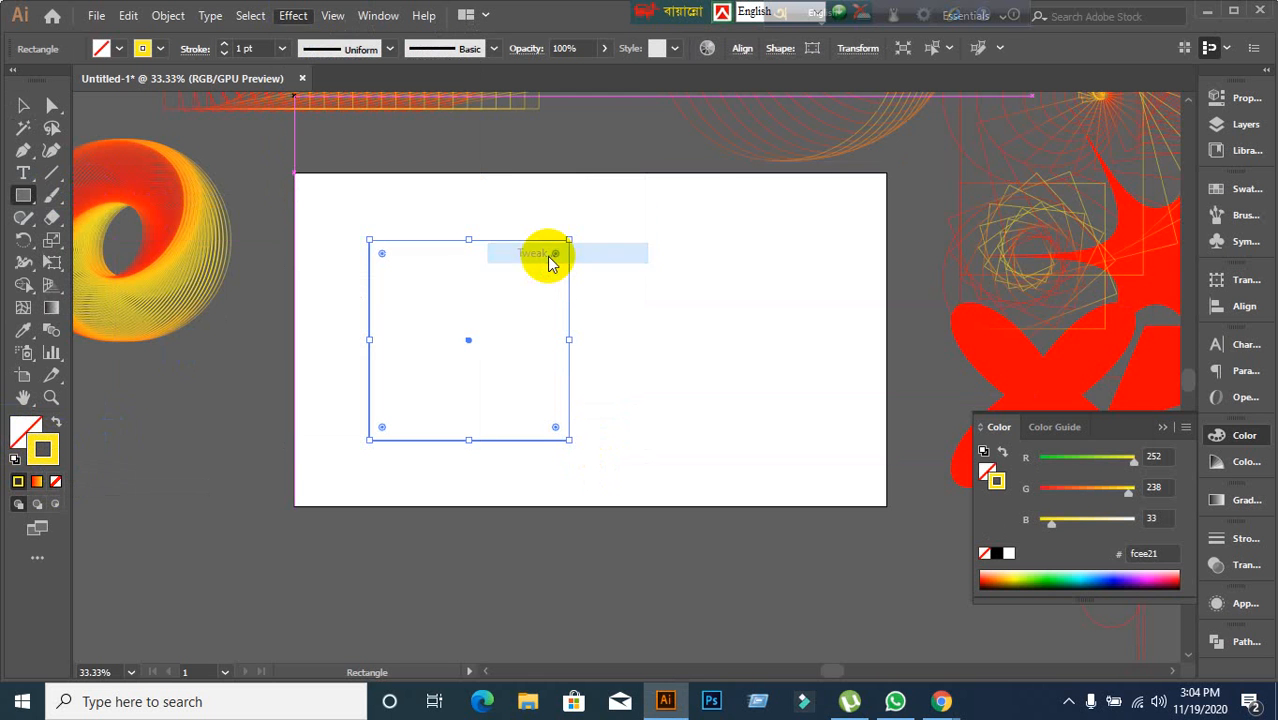
{"action": "left_click", "coordinate": [864, 423]}
{"action": "left_click", "coordinate": [1101, 200]}
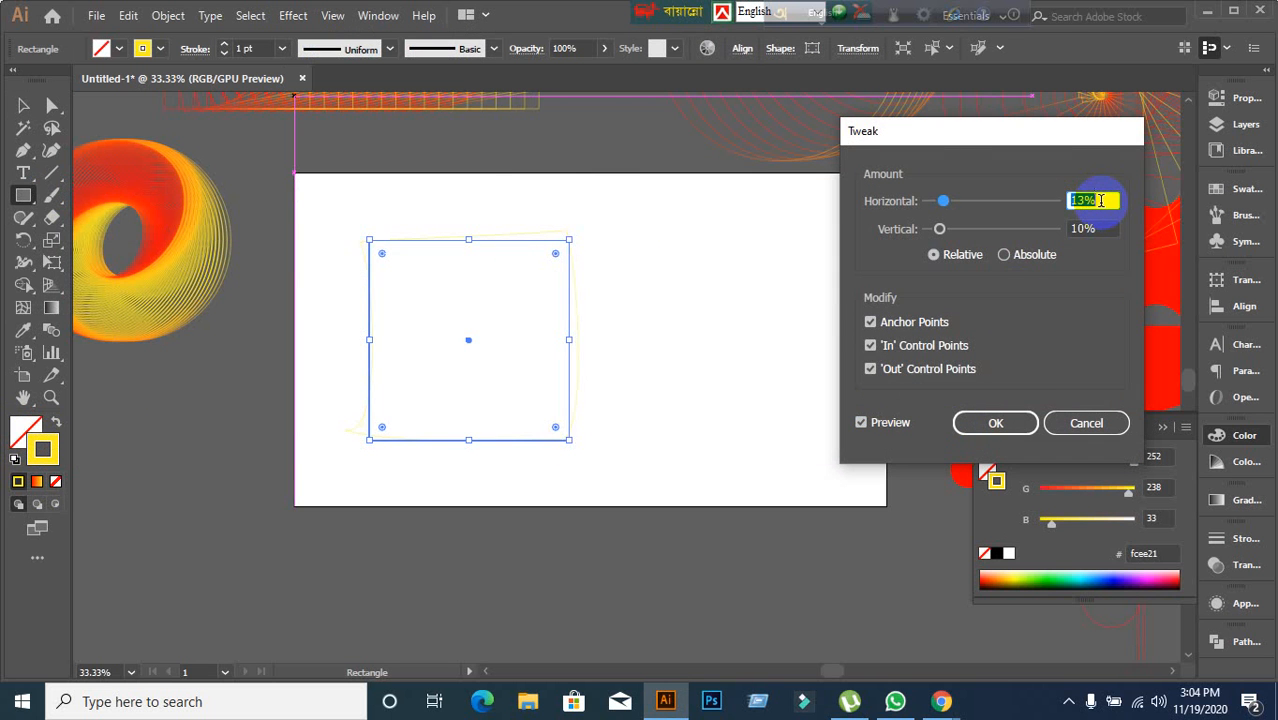
{"action": "left_click", "coordinate": [864, 423]}
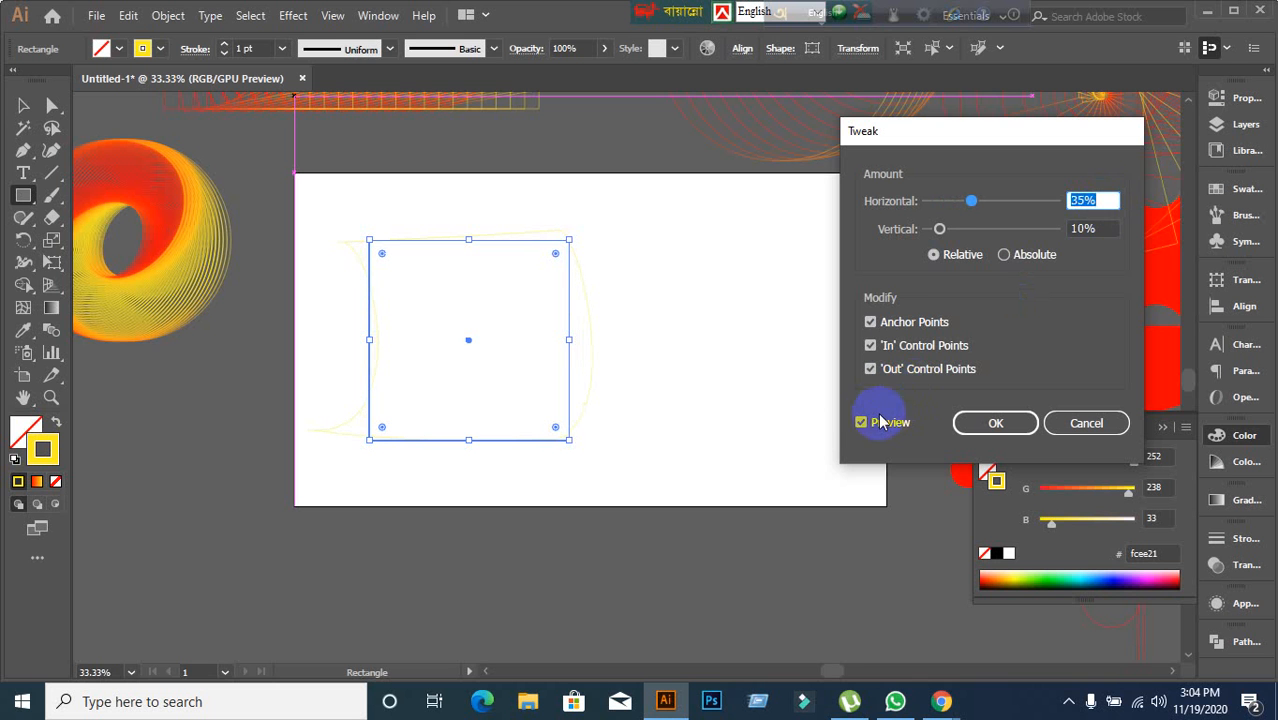
{"action": "left_click", "coordinate": [1098, 228]}
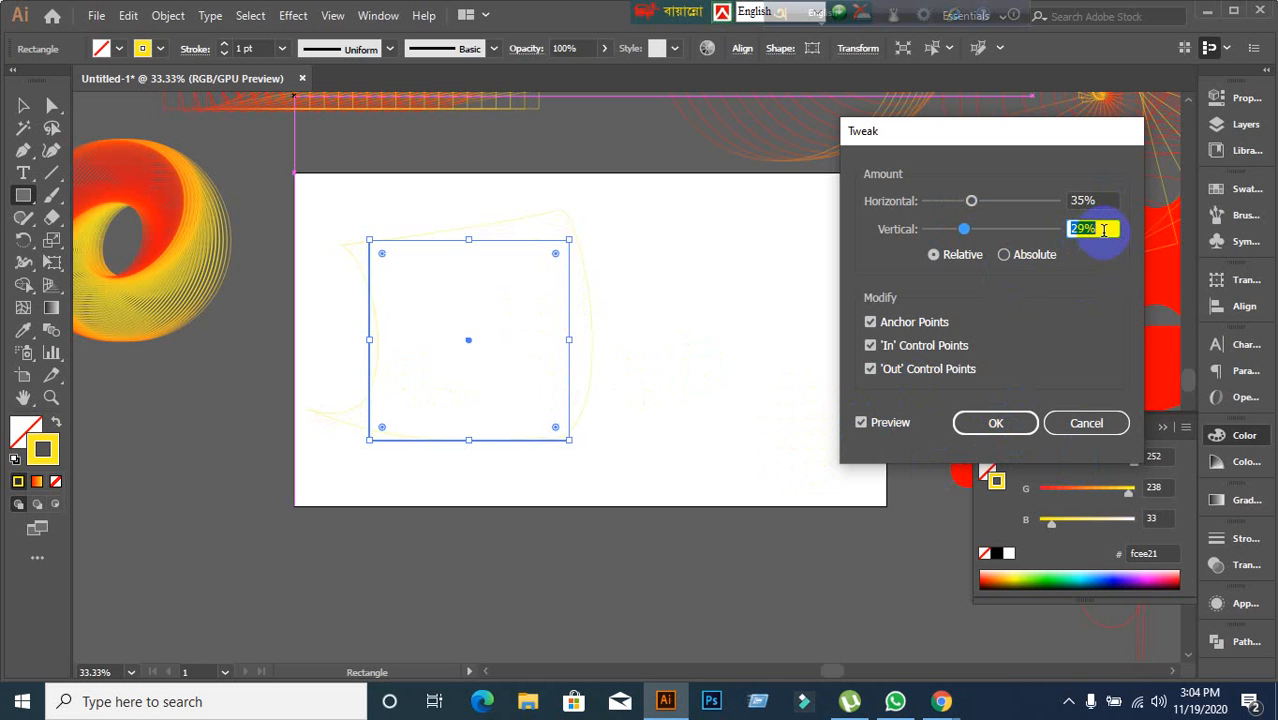
{"action": "left_click", "coordinate": [1080, 422]}
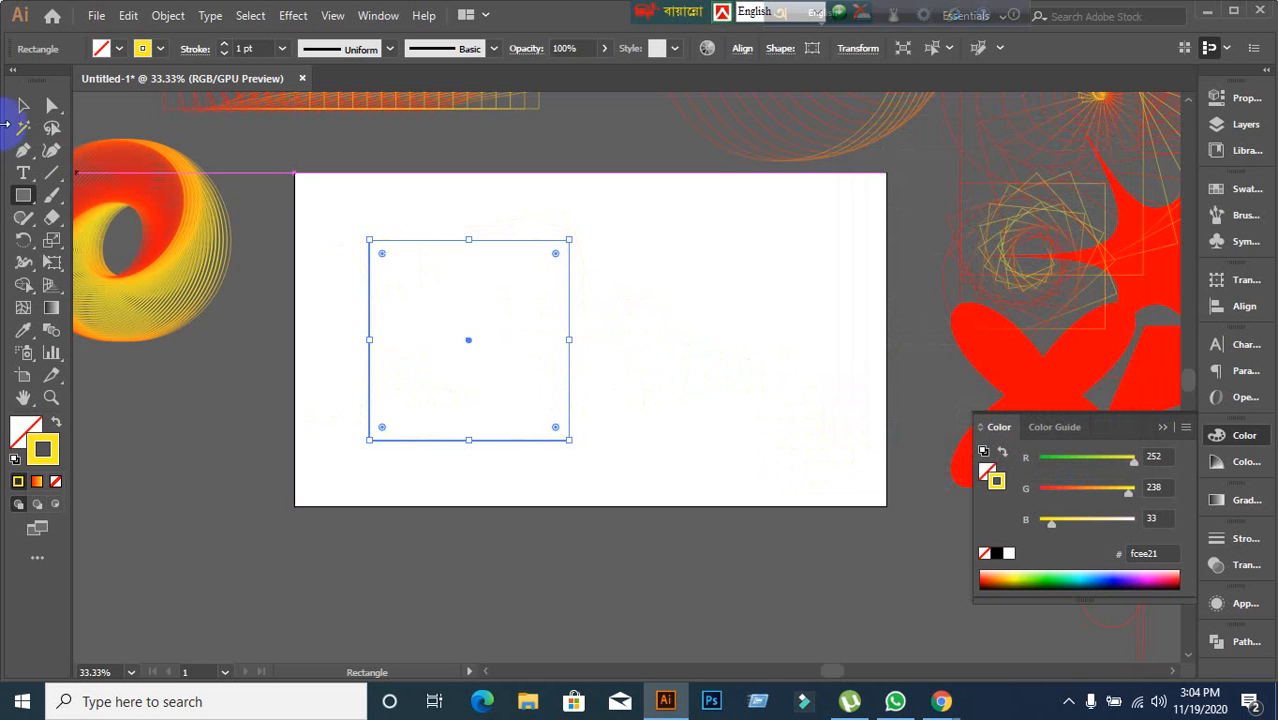
Change the square's stroke colour to black.
{"action": "left_click", "coordinate": [22, 105]}
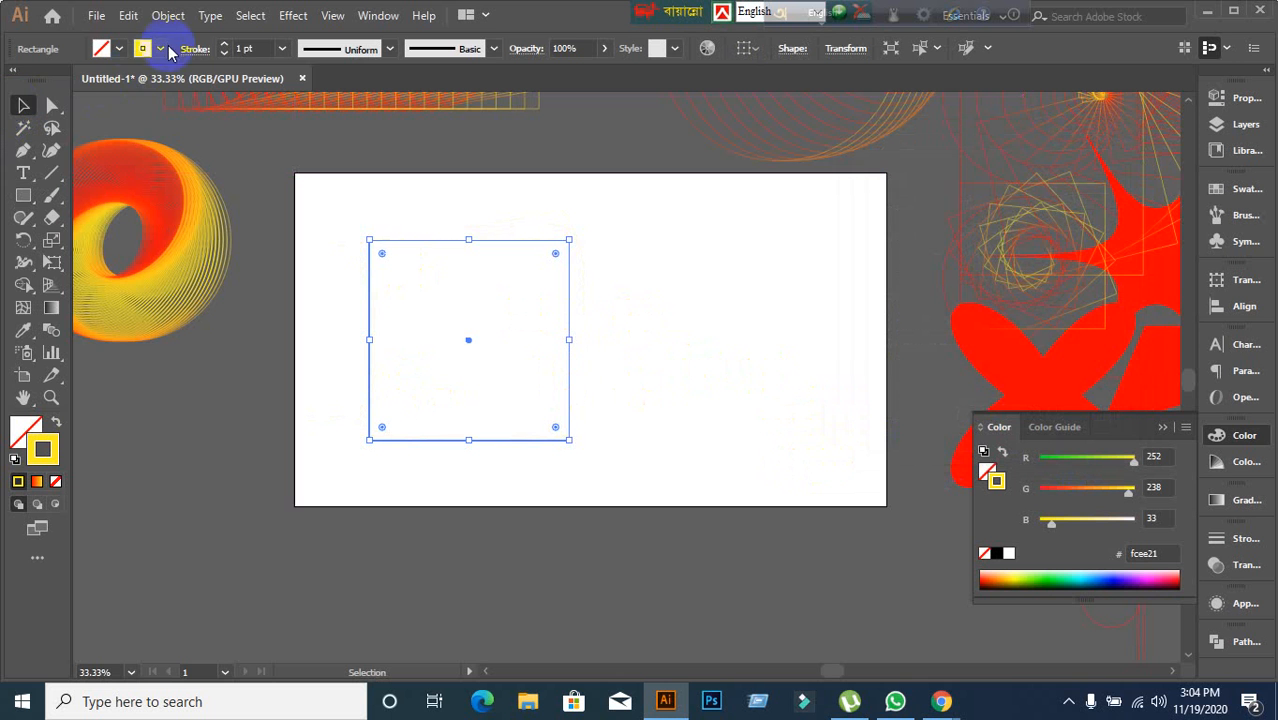
{"action": "left_click", "coordinate": [160, 48]}
{"action": "left_click", "coordinate": [51, 80]}
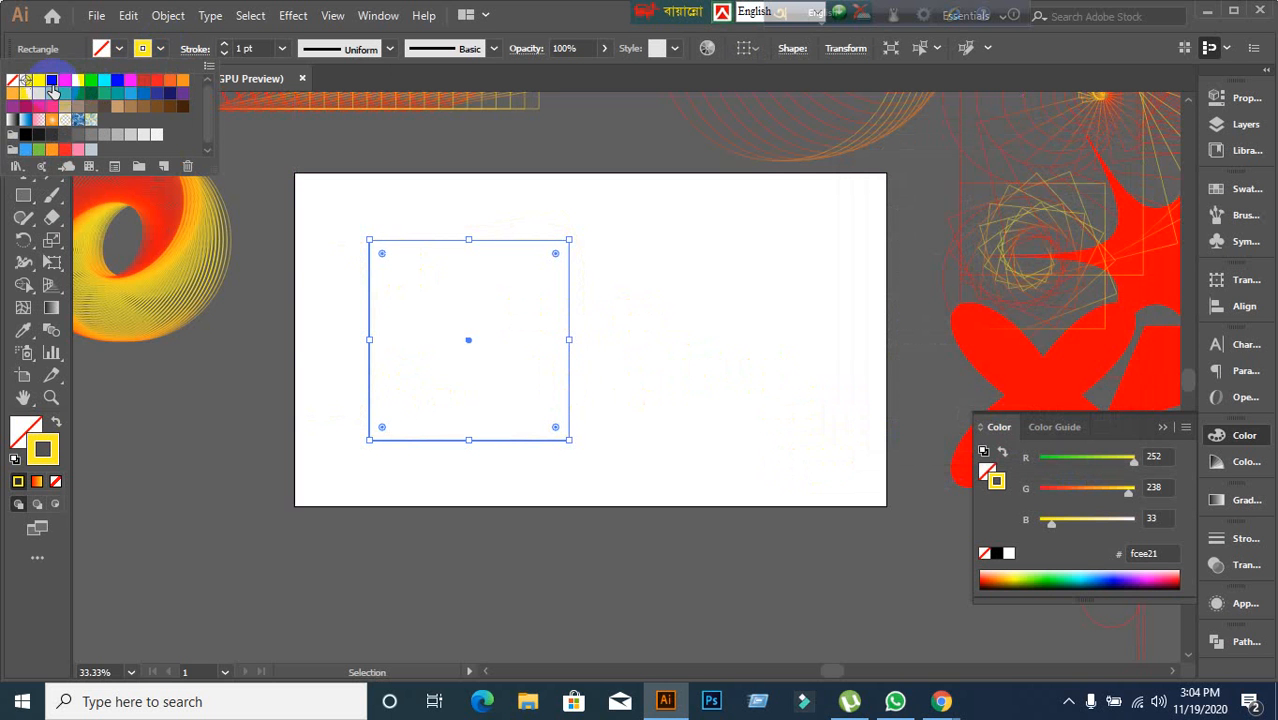
{"action": "left_click", "coordinate": [210, 393]}
Select the square and set its stroke weight to 3 pt.
{"action": "left_click", "coordinate": [312, 302]}
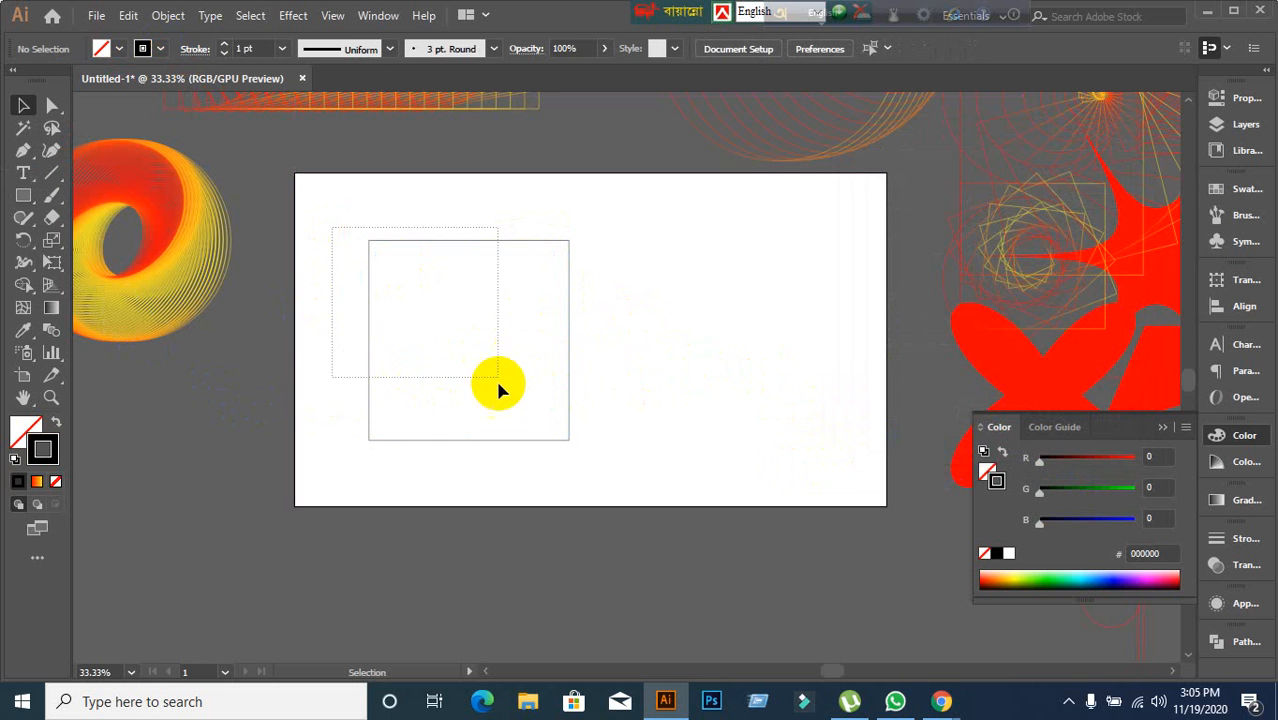
{"action": "left_click_drag", "start_coordinate": [498, 385], "coordinate": [498, 386]}
{"action": "left_click", "coordinate": [250, 48]}
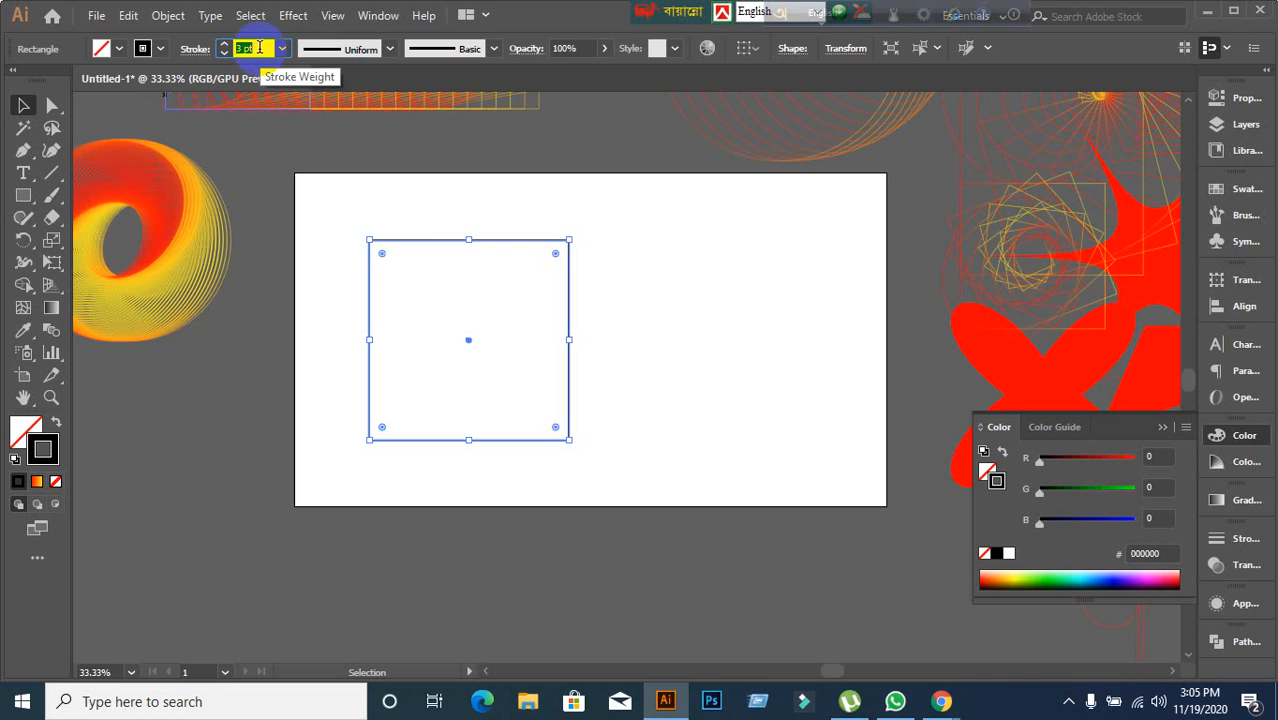
{"action": "mouse_move", "coordinate": [320, 245]}
{"action": "left_mouse_down"}
{"action": "mouse_move", "coordinate": [320, 277]}
{"action": "mouse_move", "coordinate": [376, 281]}
{"action": "left_mouse_up"}
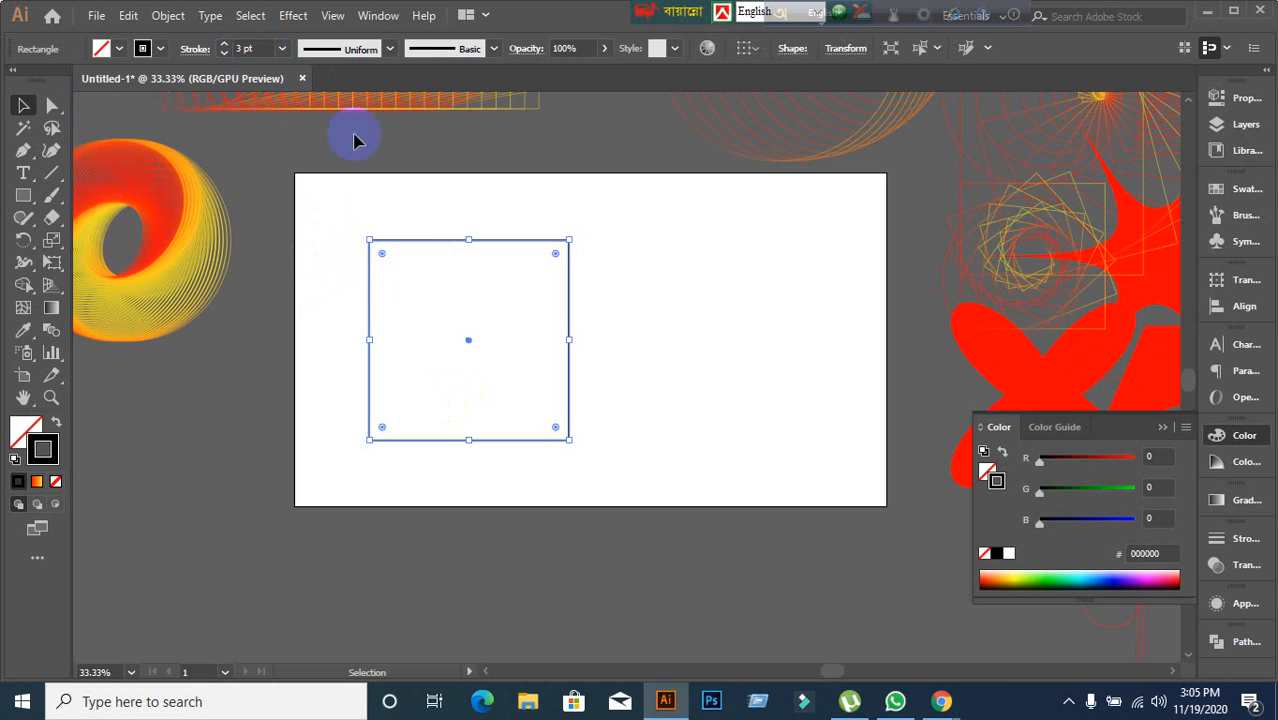
Apply the Tweak distort effect to the square with preview on and a horizontal amount of 20%.
{"action": "left_click", "coordinate": [287, 17]}
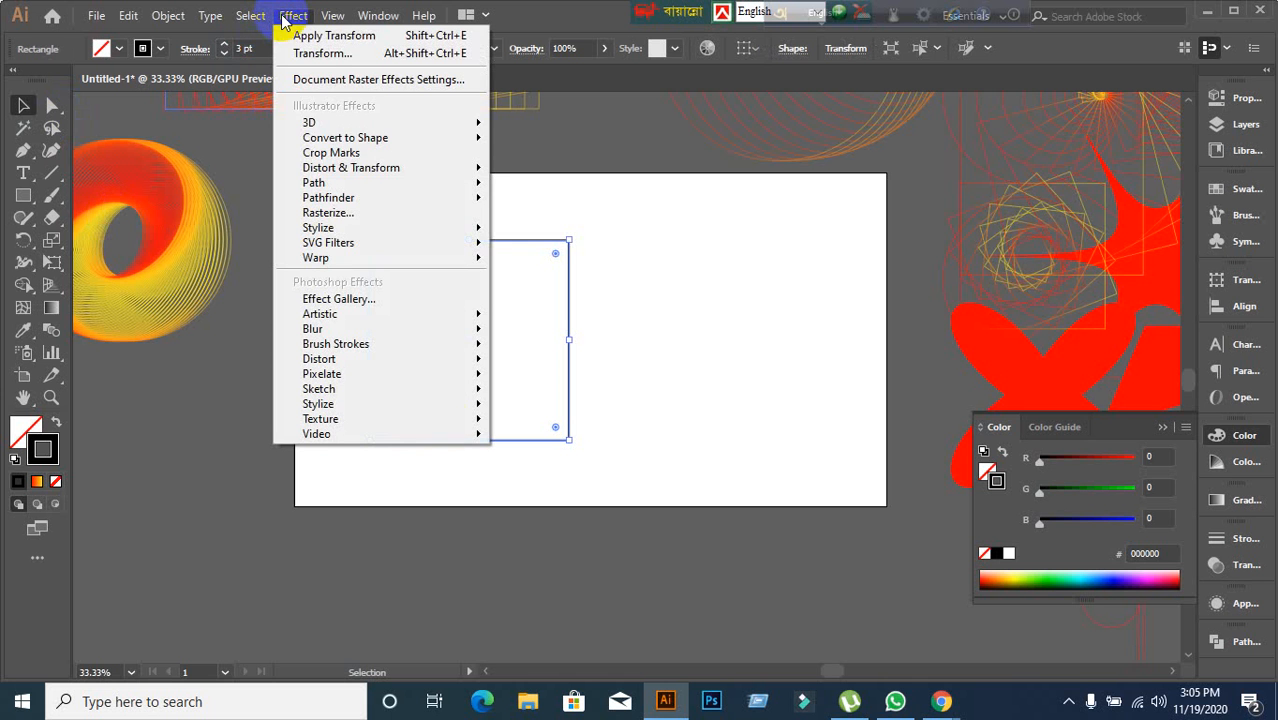
{"action": "mouse_move", "coordinate": [365, 172]}
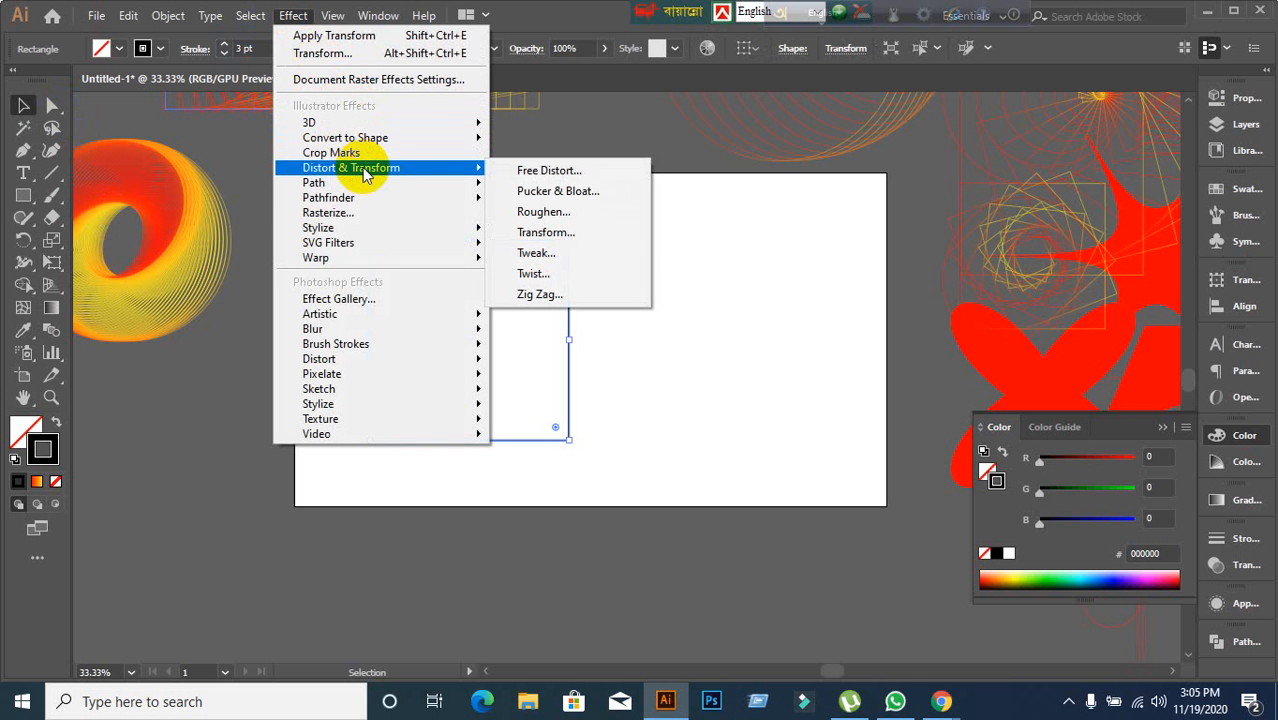
{"action": "left_click", "coordinate": [532, 255]}
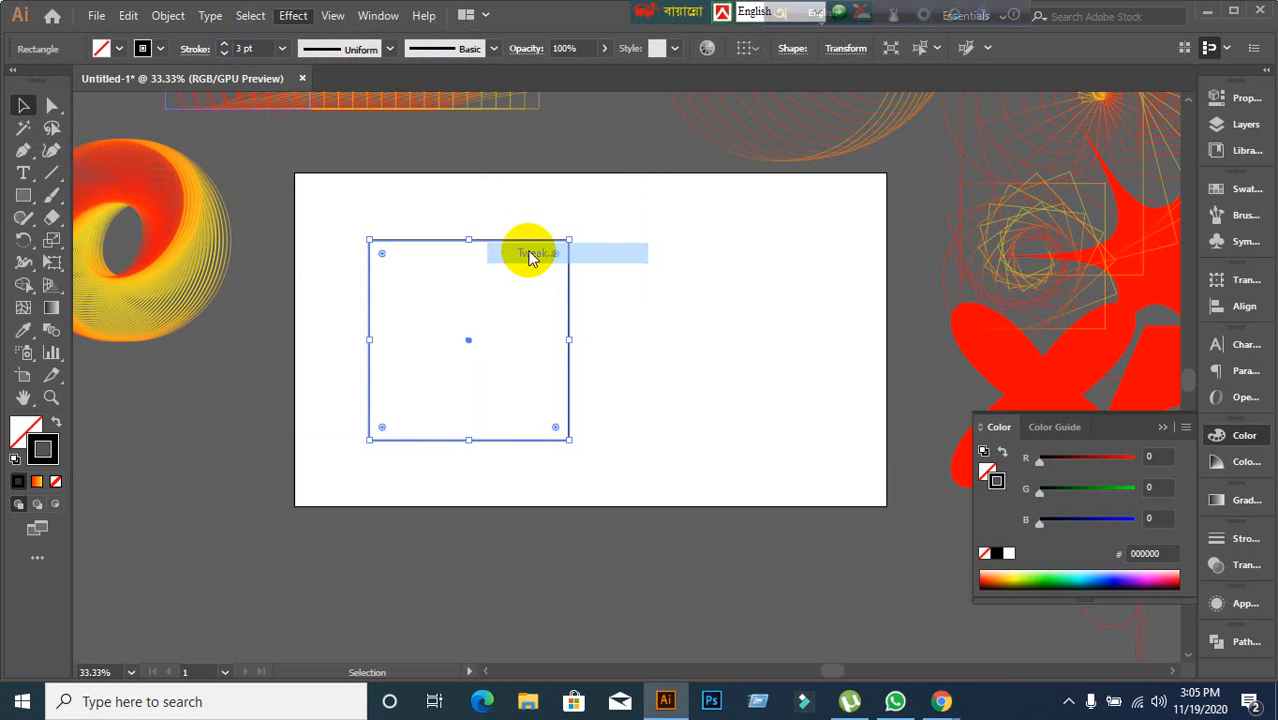
{"action": "left_click", "coordinate": [861, 422]}
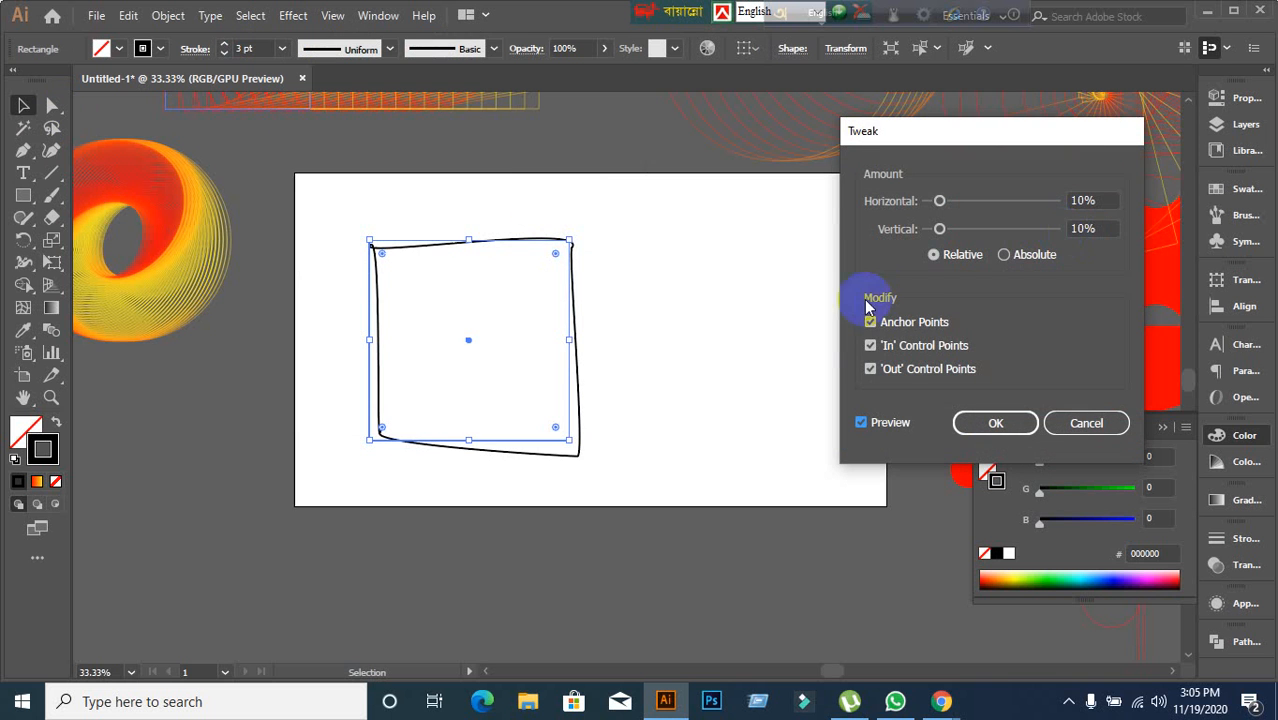
{"action": "left_click", "coordinate": [1098, 208]}
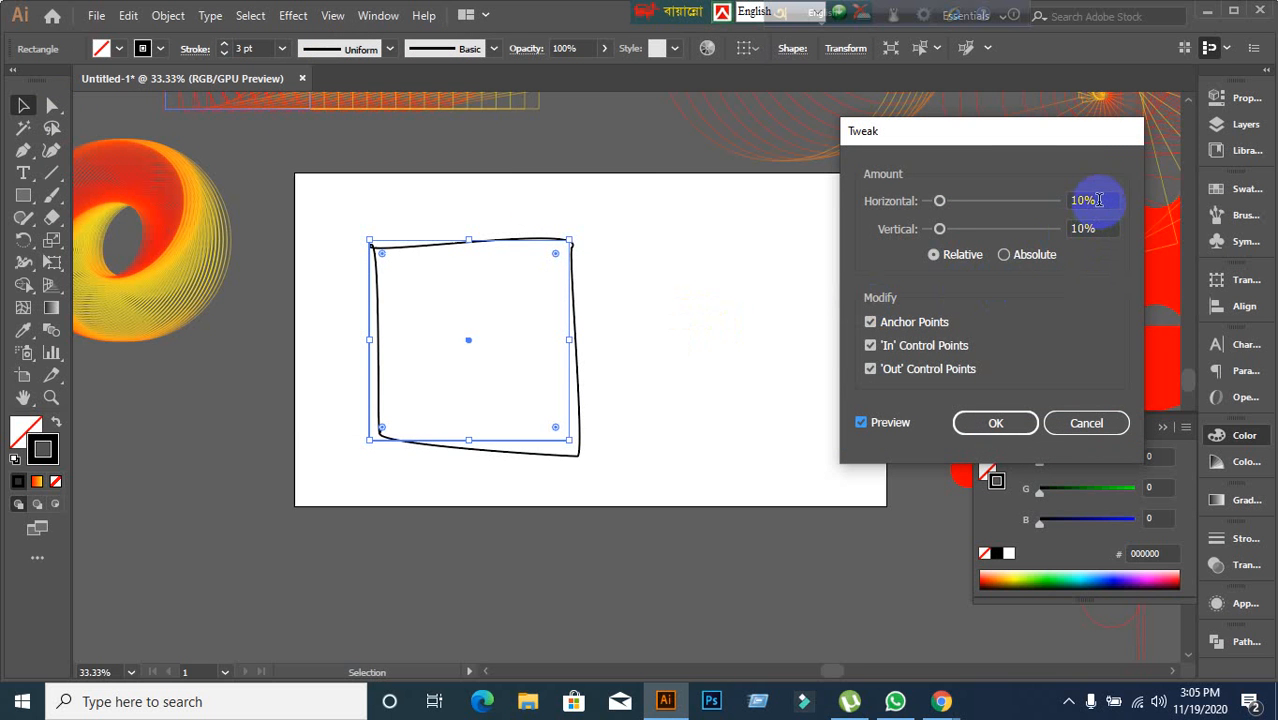
{"action": "type", "text": "22"}
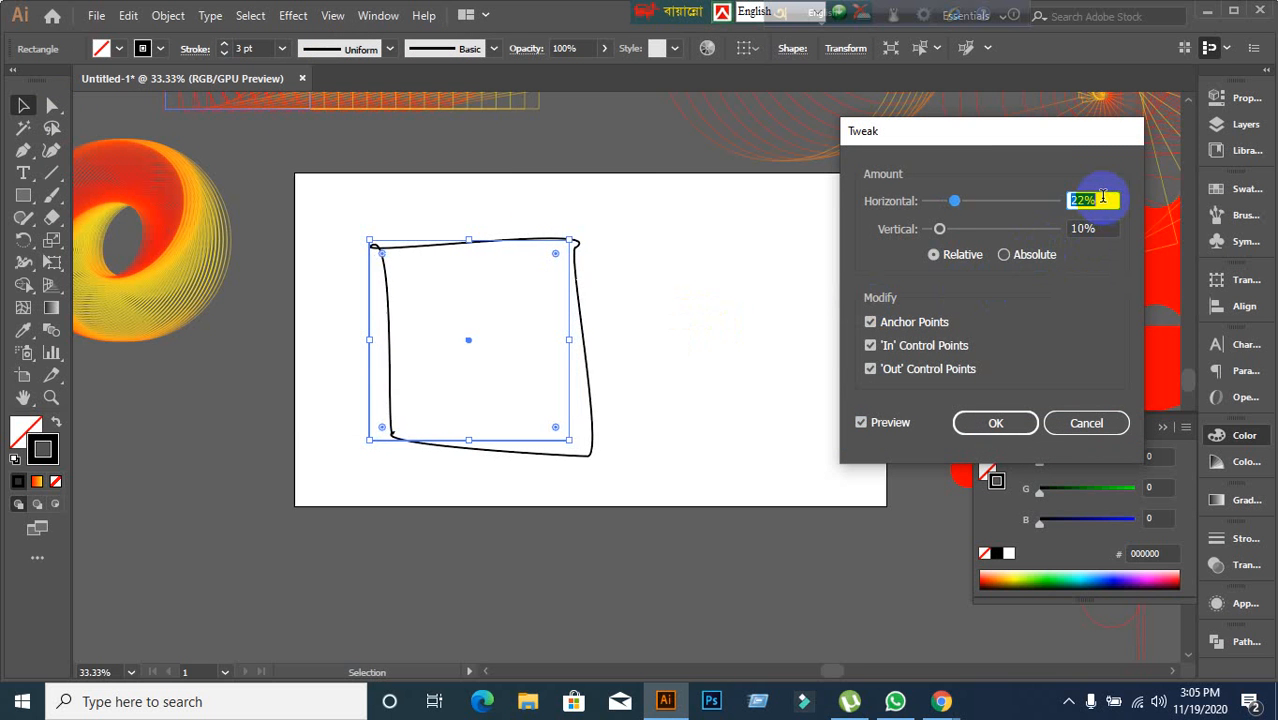
{"action": "scroll", "coordinate": [1103, 197], "scroll_direction": "up", "scroll_amount": 10}
{"action": "scroll", "coordinate": [1103, 197], "scroll_direction": "down", "scroll_amount": 12}
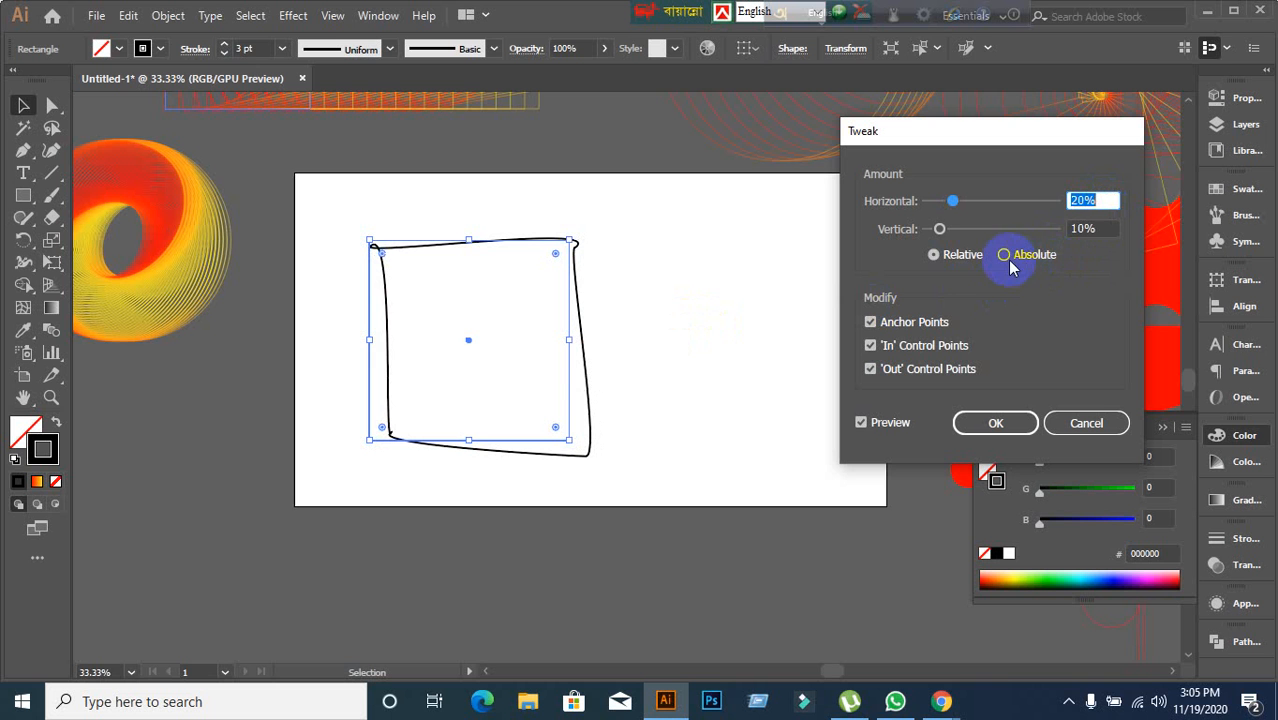
Set the Tweak vertical amount to 48 px with Absolute mode on the square.
{"action": "left_click", "coordinate": [1097, 228]}
{"action": "scroll", "coordinate": [1099, 228], "scroll_direction": "up", "scroll_amount": 9}
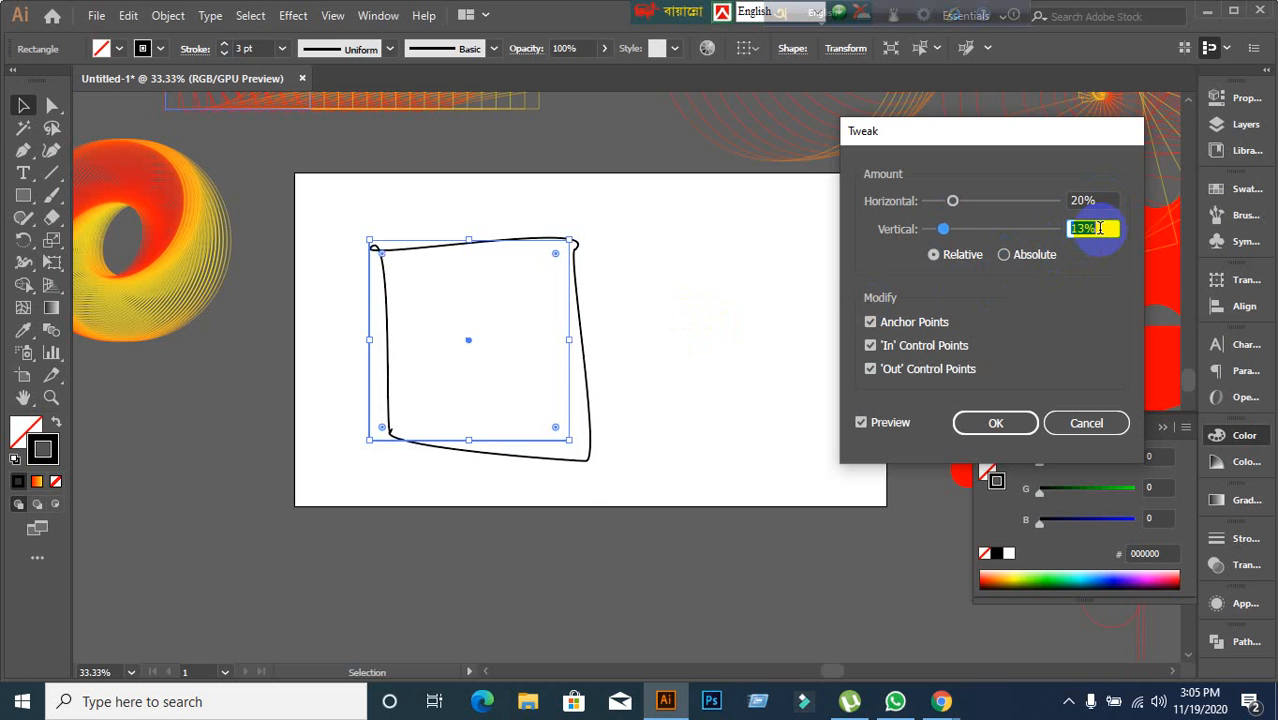
{"action": "scroll", "coordinate": [1099, 228], "scroll_direction": "up", "scroll_amount": 20}
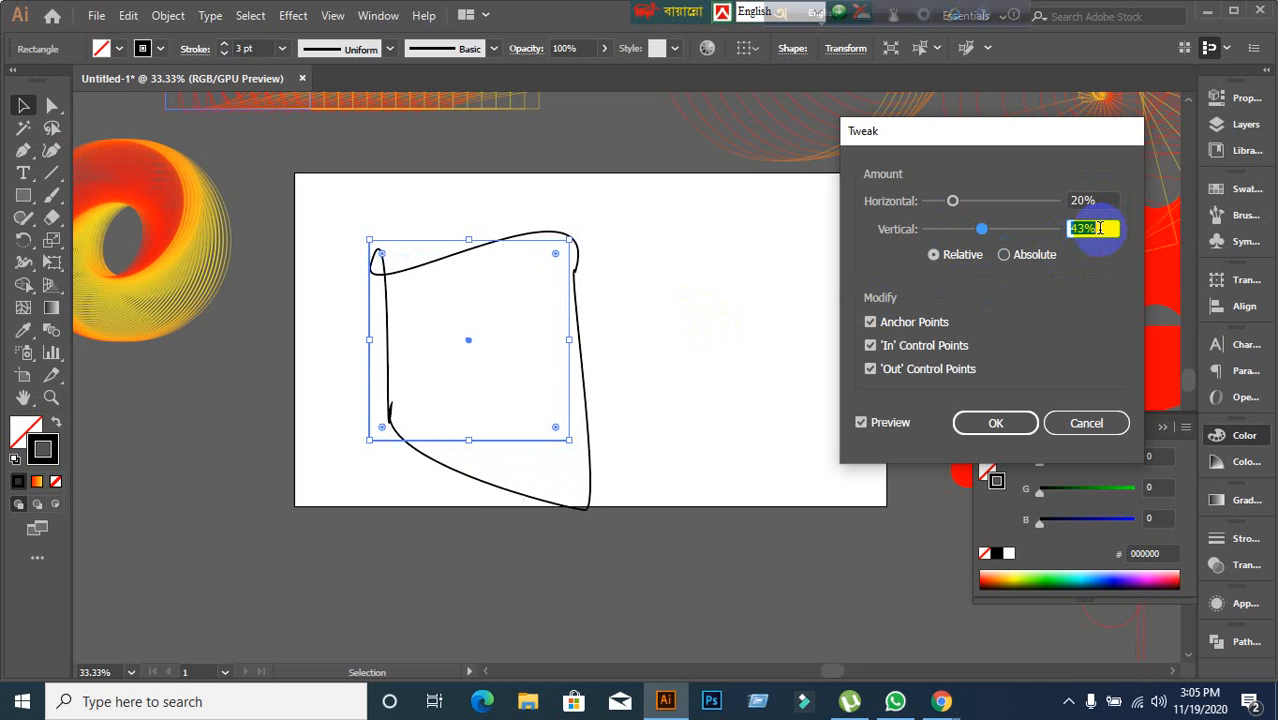
{"action": "scroll", "coordinate": [1099, 228], "scroll_direction": "down", "scroll_amount": 4}
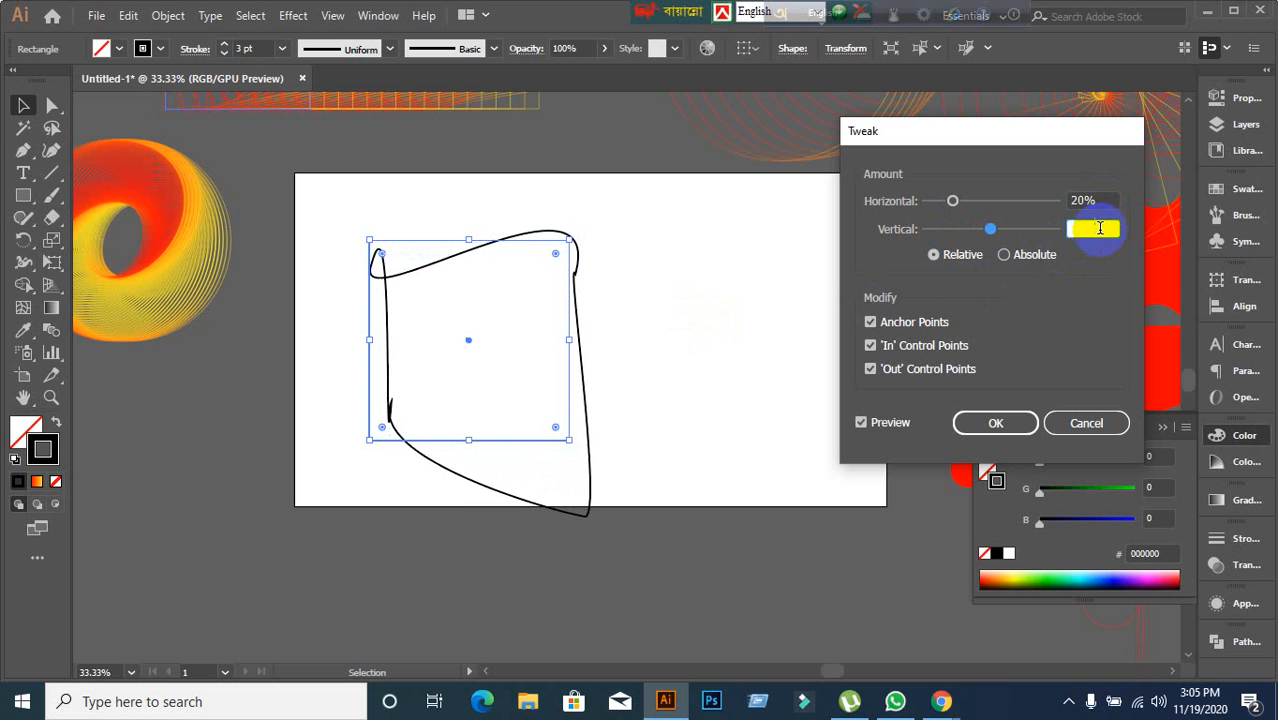
{"action": "left_click", "coordinate": [1013, 255]}
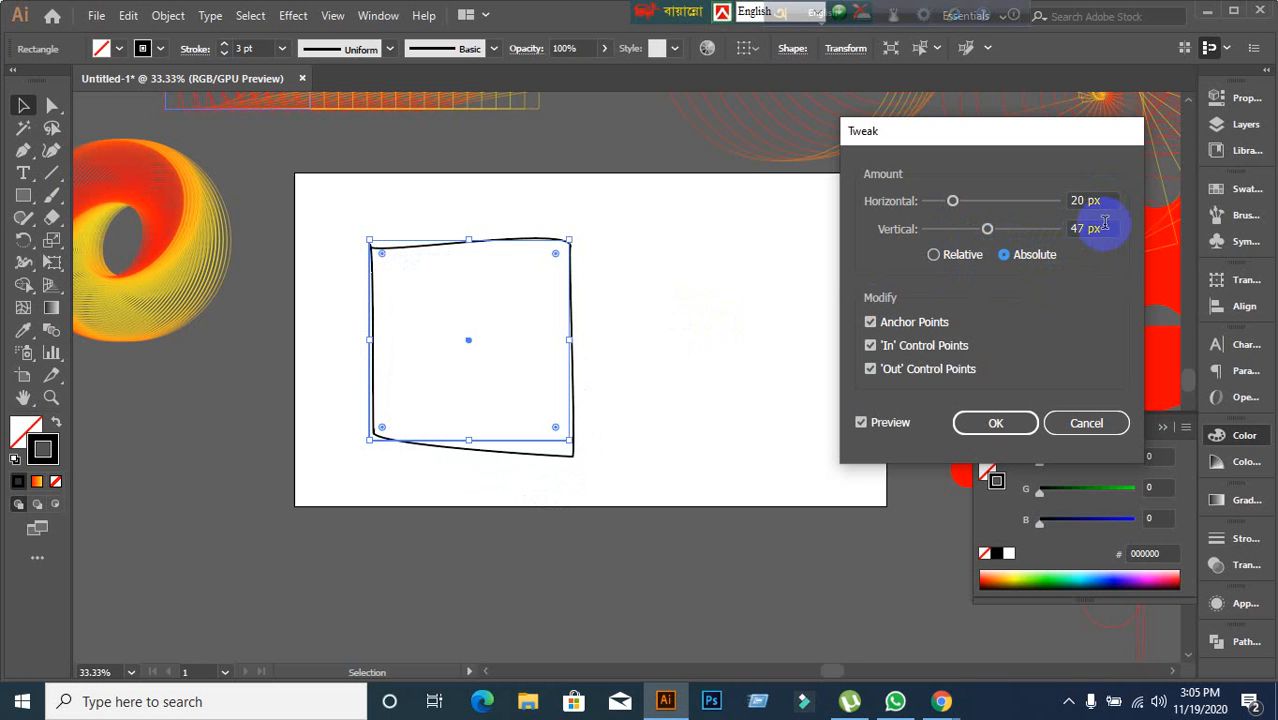
{"action": "scroll", "coordinate": [1103, 228], "scroll_direction": "up", "scroll_amount": 4}
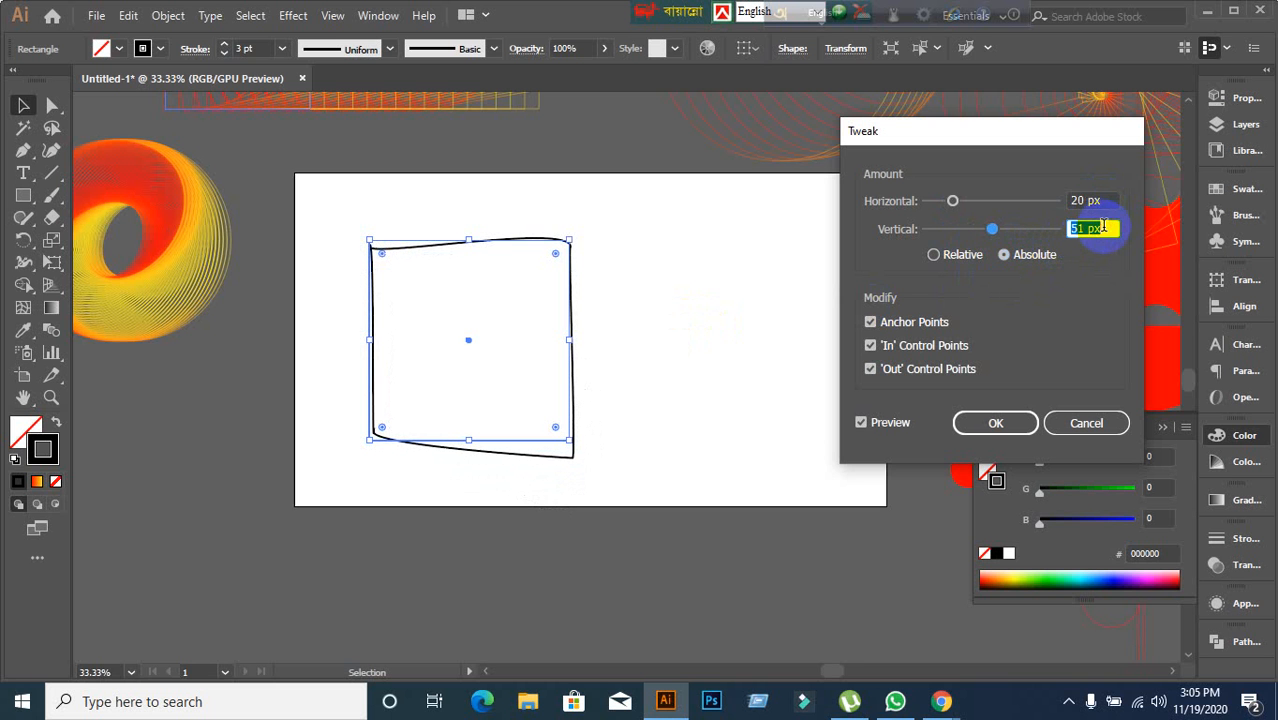
{"action": "left_click", "coordinate": [932, 260]}
{"action": "left_click", "coordinate": [1020, 256]}
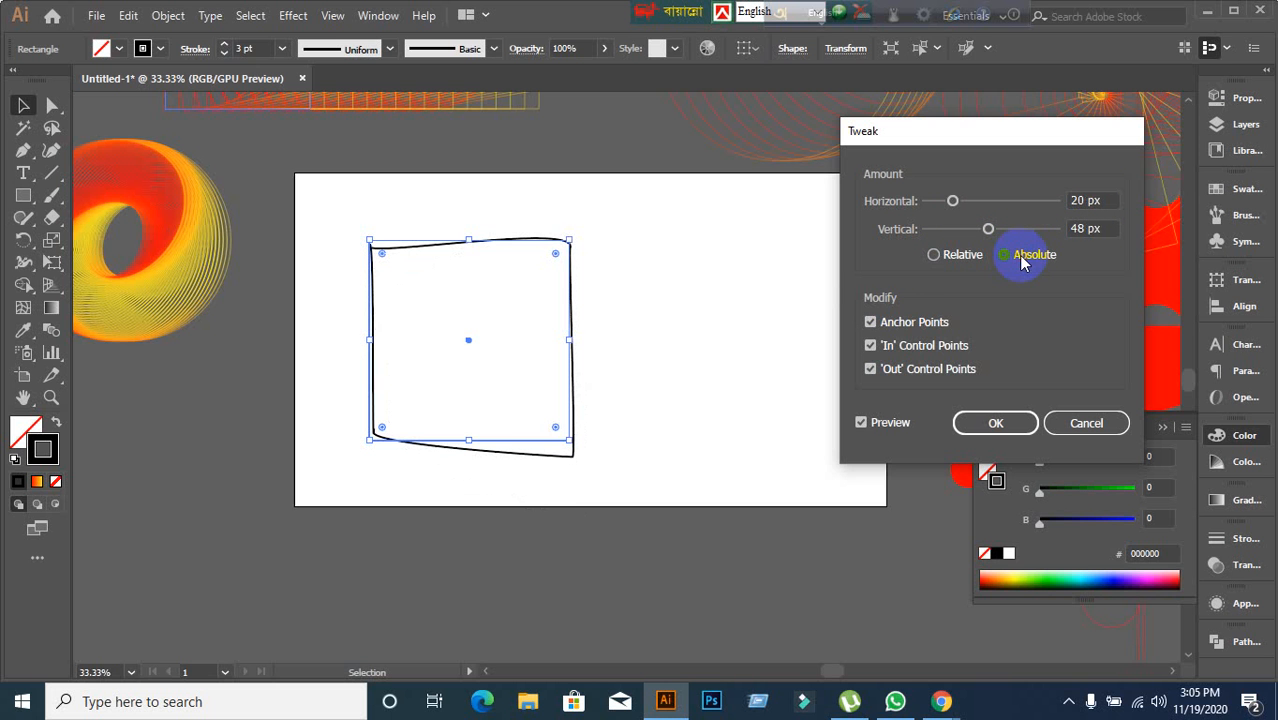
Toggle the Anchor Points, 'In' and 'Out' Control Points options off and on, then cancel the Tweak dialog.
{"action": "left_click", "coordinate": [872, 324]}
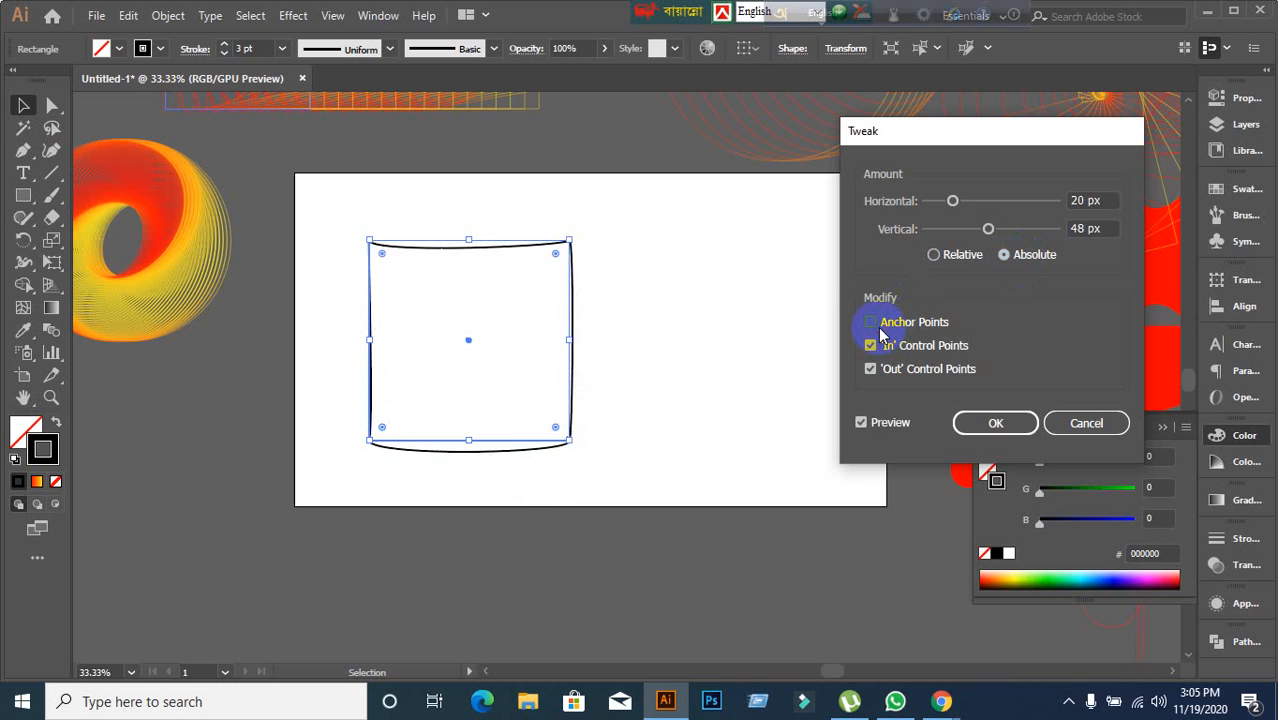
{"action": "left_click", "coordinate": [876, 324]}
{"action": "left_click", "coordinate": [871, 346]}
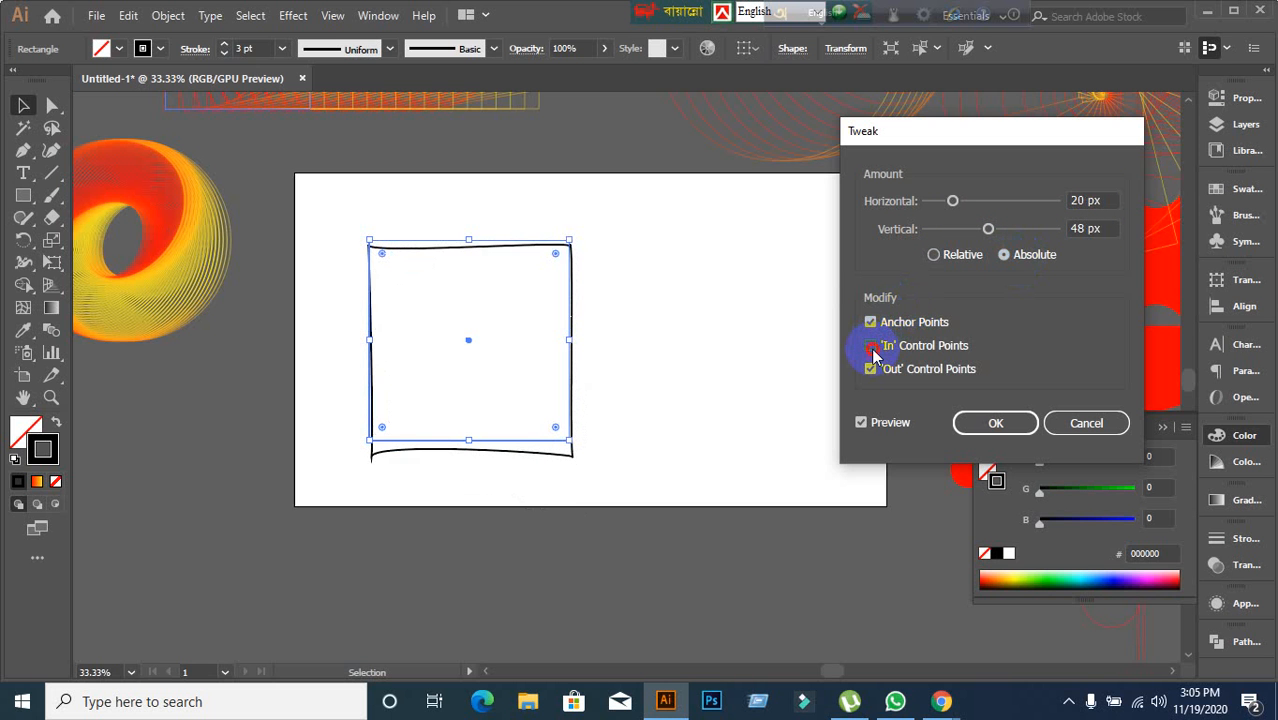
{"action": "left_click", "coordinate": [871, 347]}
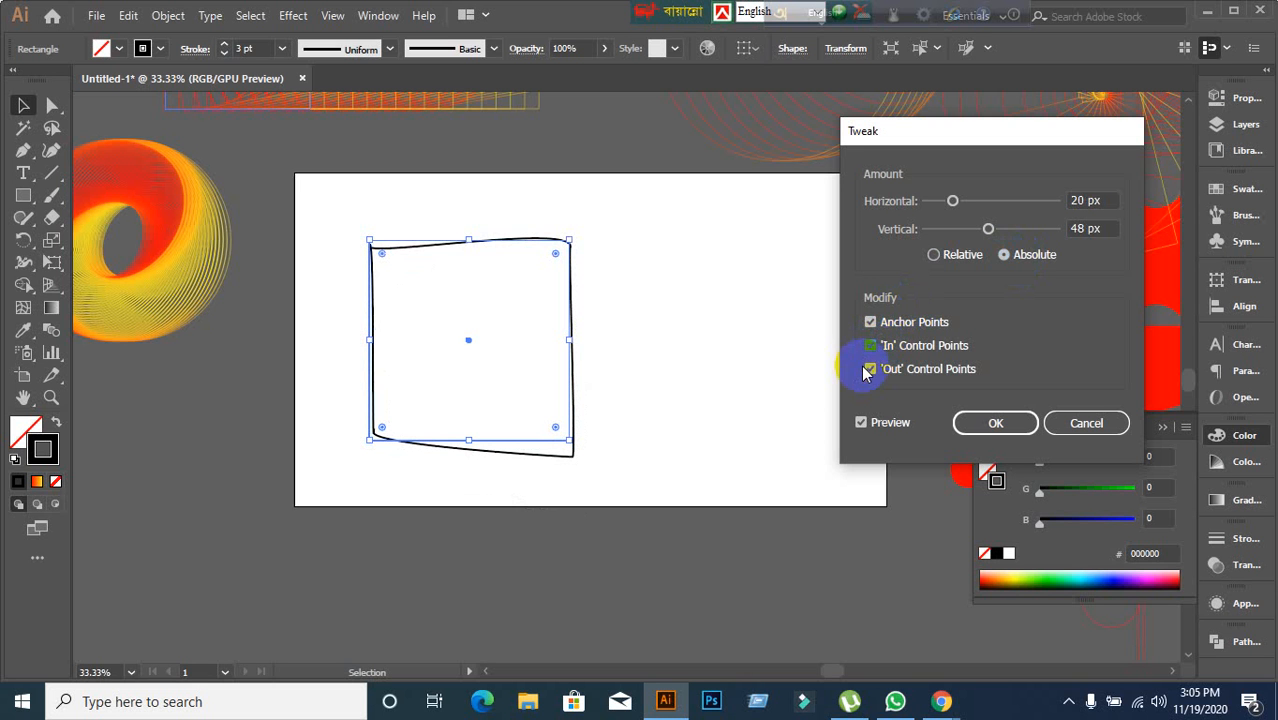
{"action": "left_click", "coordinate": [870, 369]}
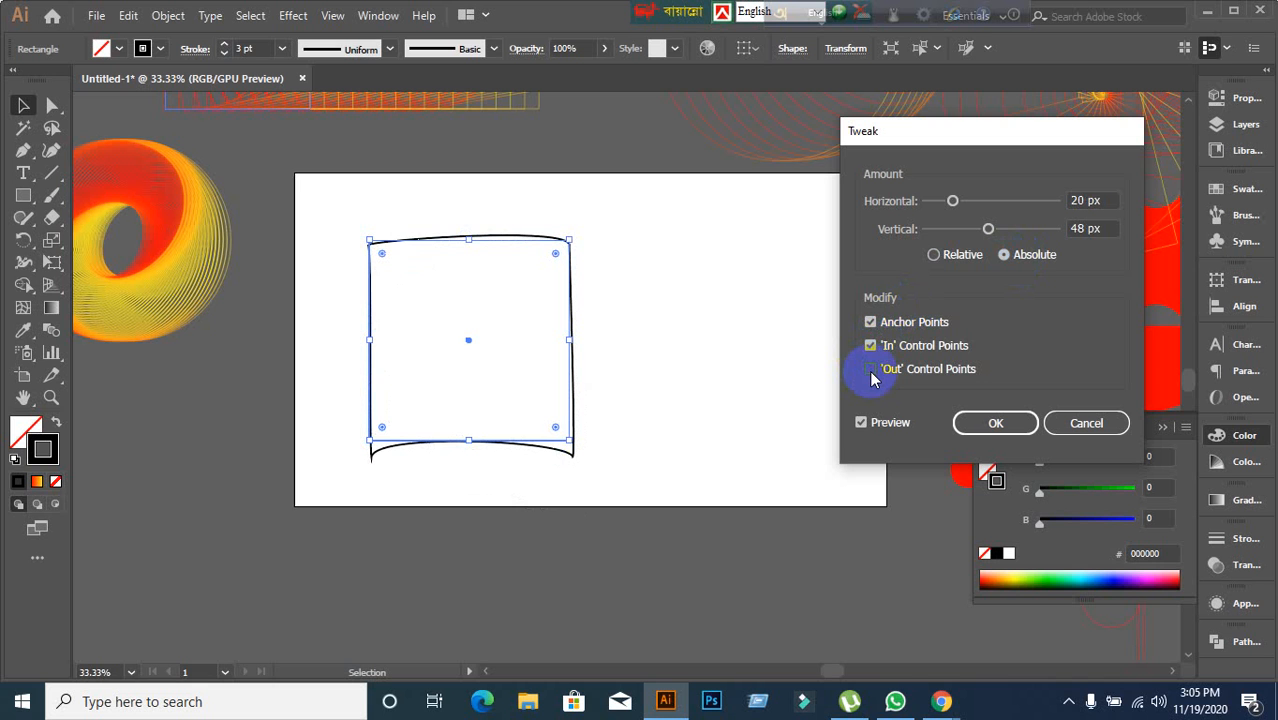
{"action": "left_click", "coordinate": [870, 369]}
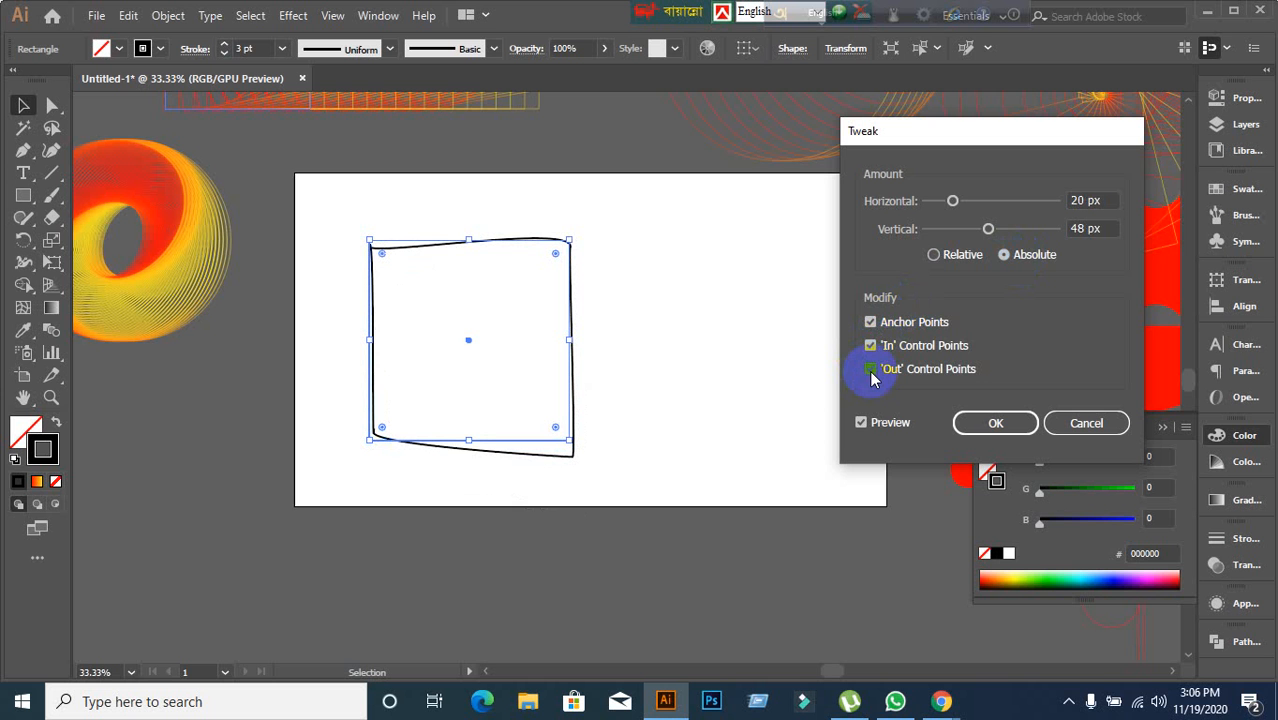
{"action": "left_click", "coordinate": [1076, 426]}
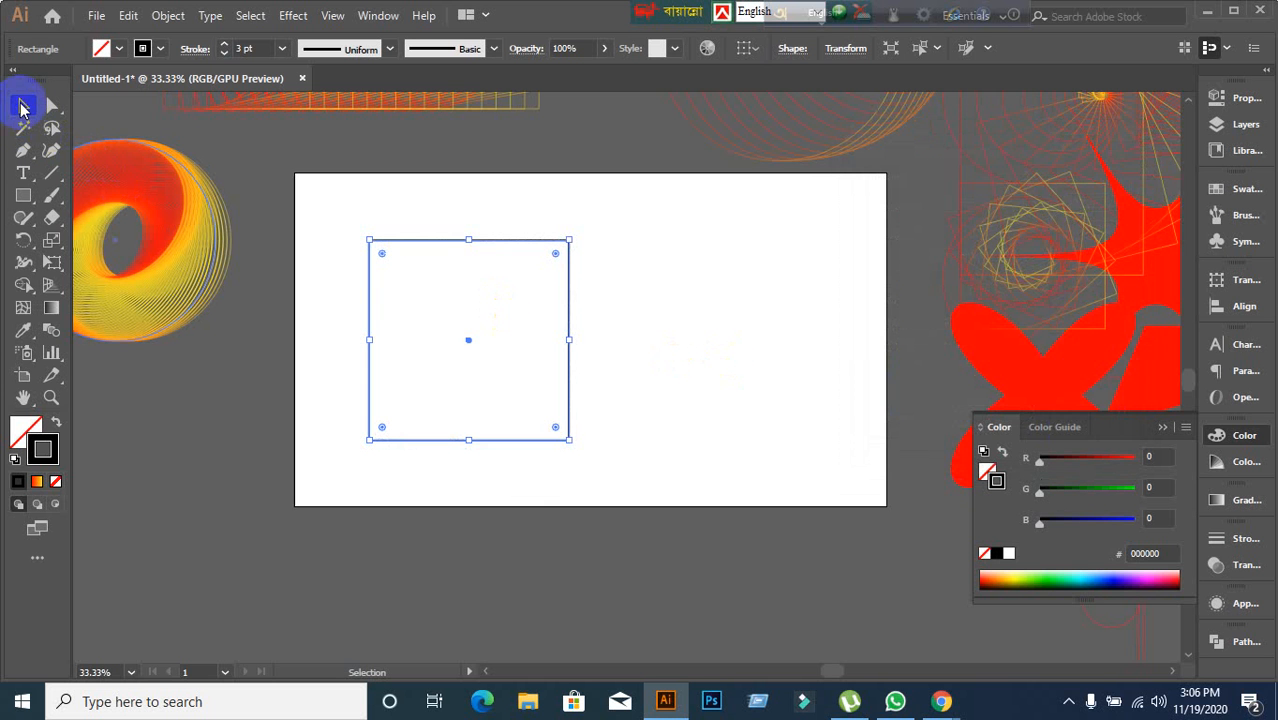
Select the square and delete it.
{"action": "left_click_drag", "start_coordinate": [370, 241], "coordinate": [722, 331]}
{"action": "key", "text": "Delete"}
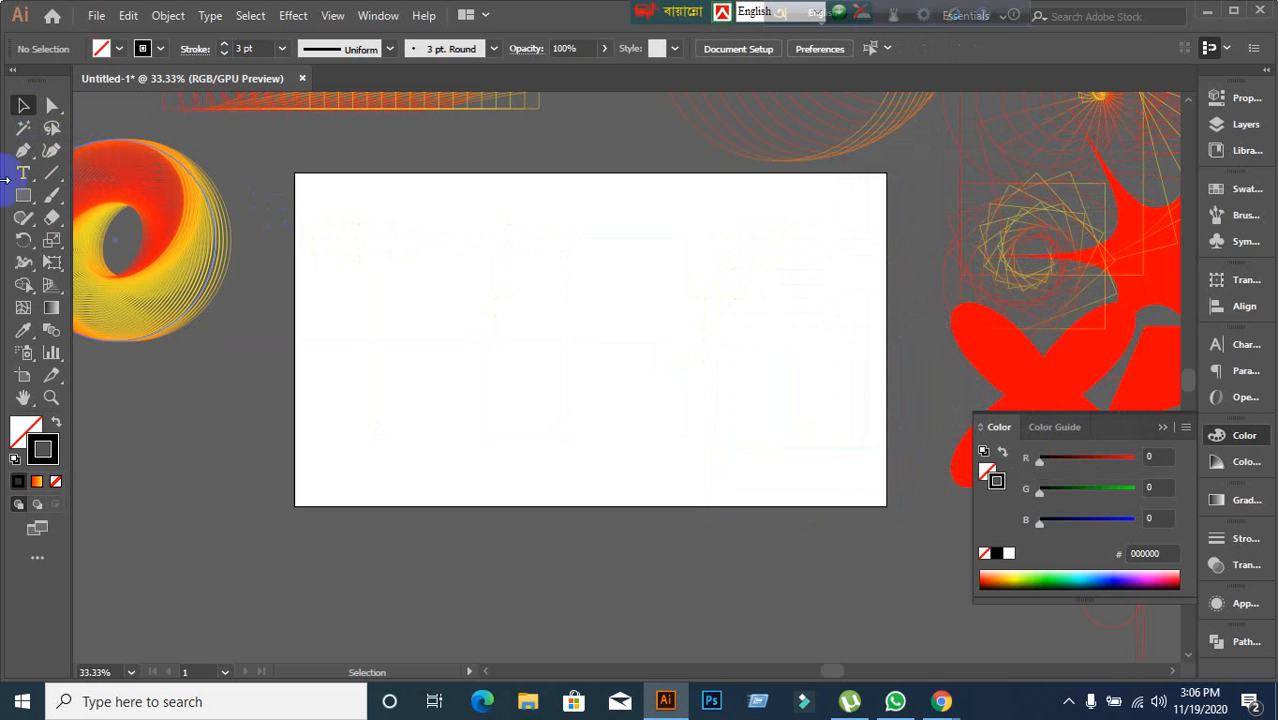
Create a 3-sided polygon of radius 286.9431 px on the artboard and move the triangle slightly down and right.
{"action": "left_click_drag", "start_coordinate": [24, 210], "coordinate": [85, 262]}
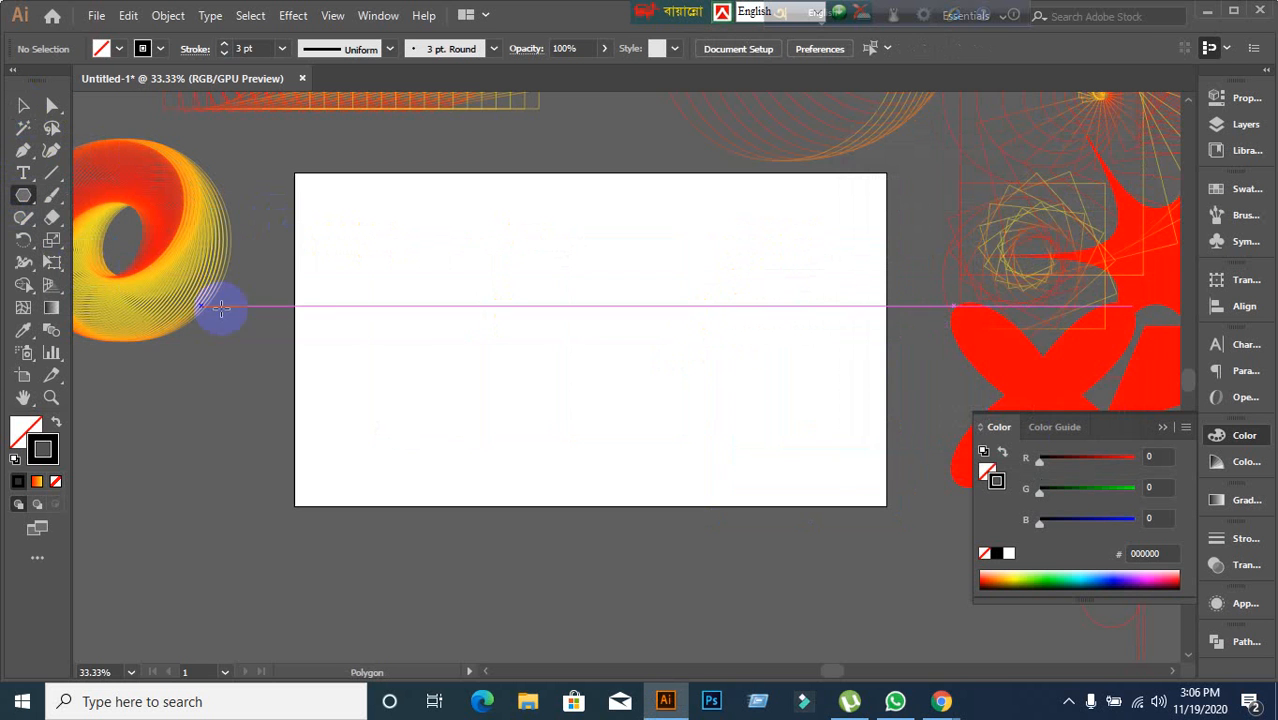
{"action": "left_click", "coordinate": [412, 316]}
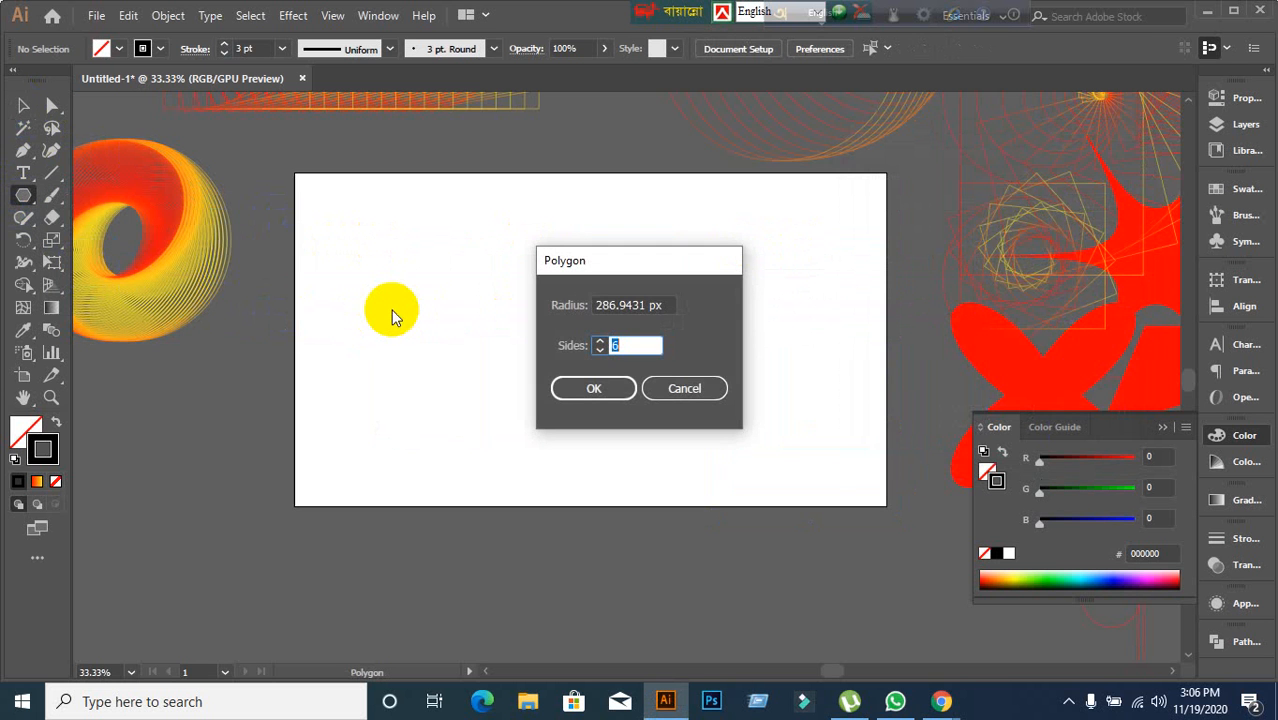
{"action": "type", "text": "3"}
{"action": "left_click", "coordinate": [593, 388]}
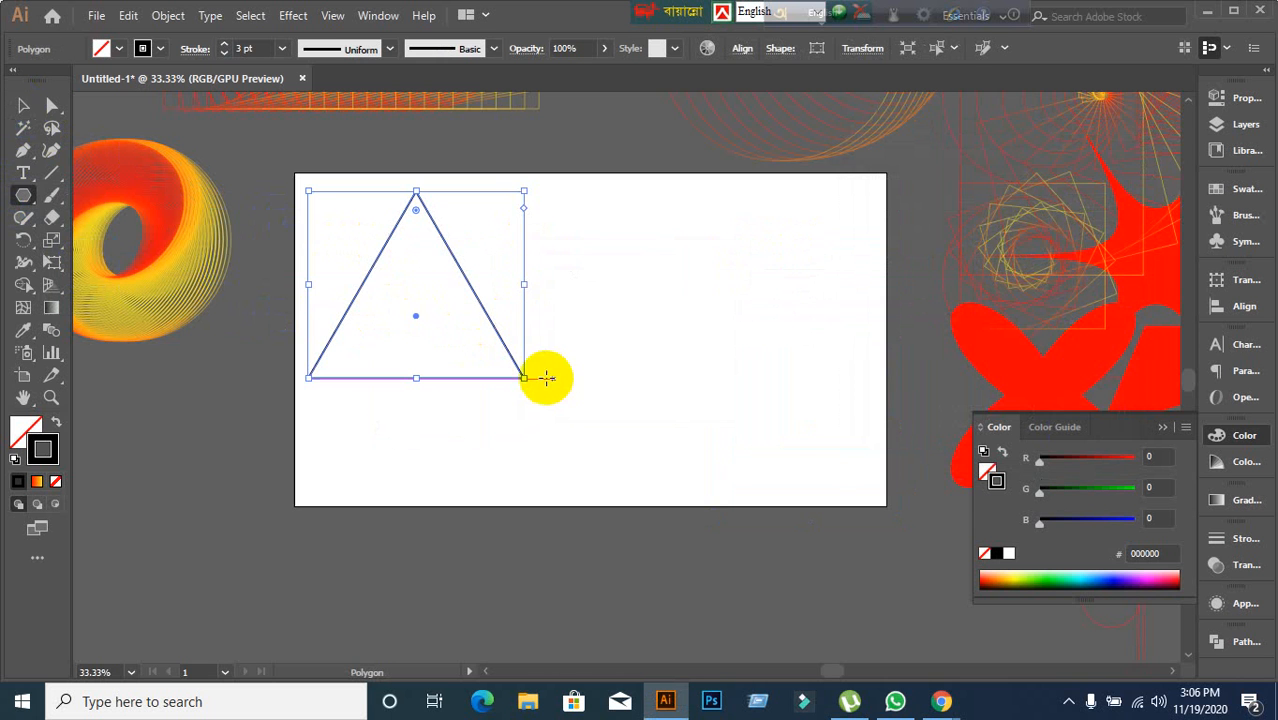
{"action": "left_click", "coordinate": [42, 104]}
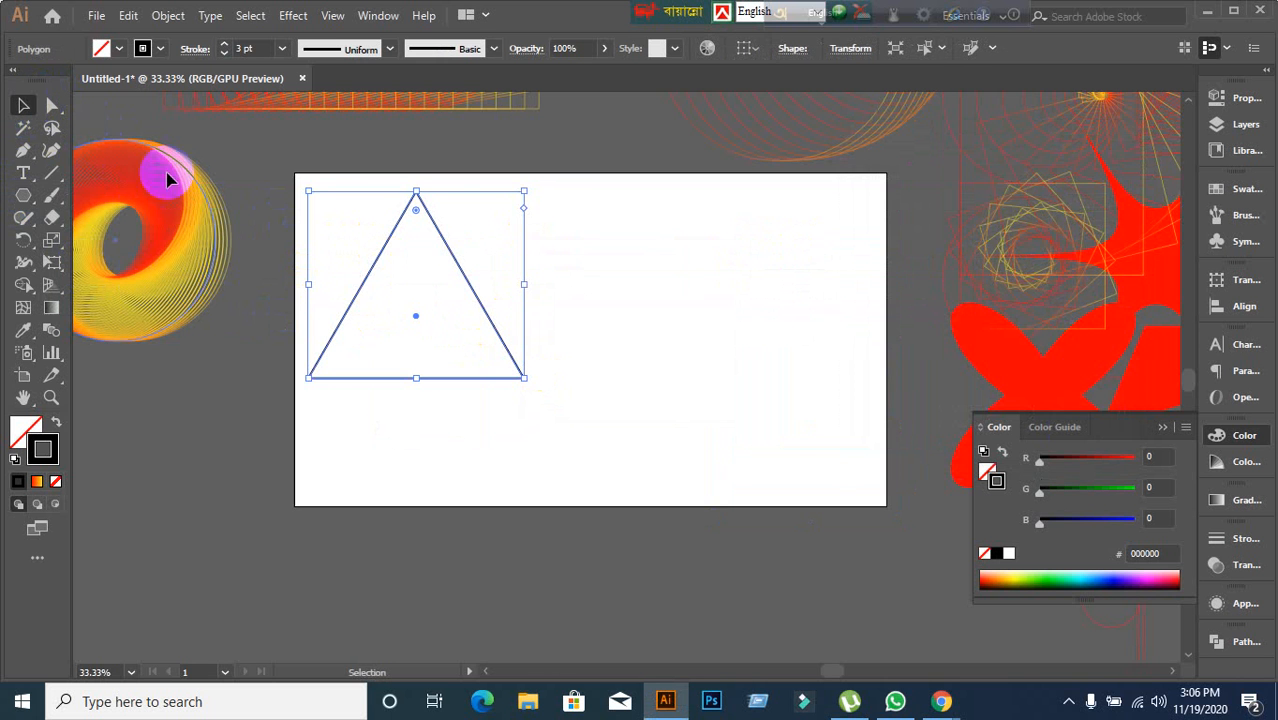
{"action": "left_click_drag", "start_coordinate": [365, 282], "coordinate": [414, 301]}
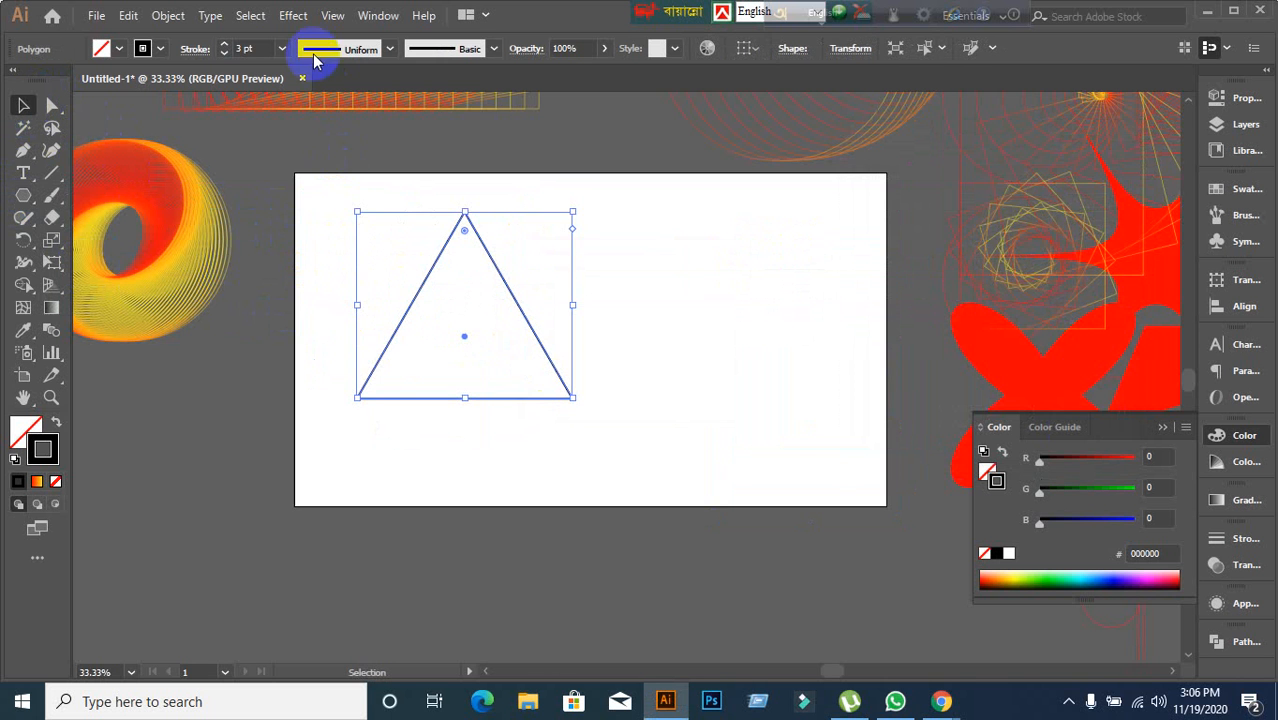
Apply the Tweak effect to the triangle with preview, horizontal 25 and vertical 30 in Absolute mode.
{"action": "left_click", "coordinate": [293, 15]}
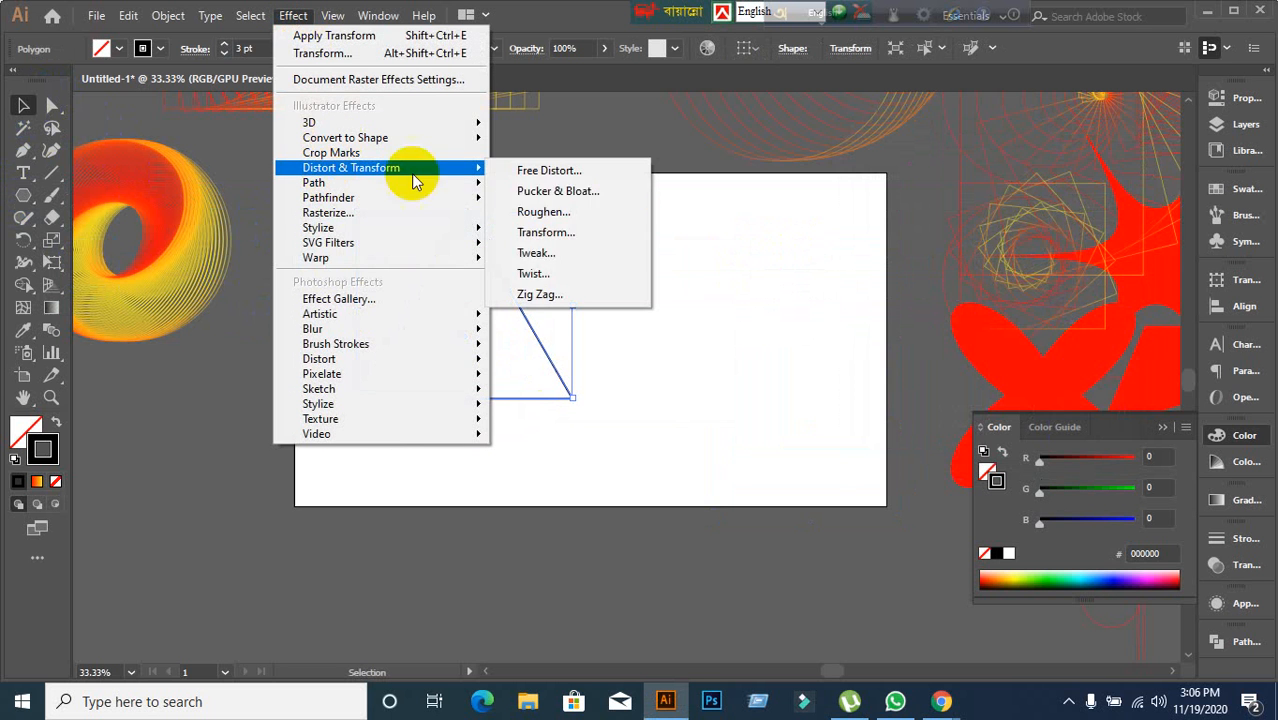
{"action": "left_click", "coordinate": [540, 253]}
{"action": "left_click", "coordinate": [862, 423]}
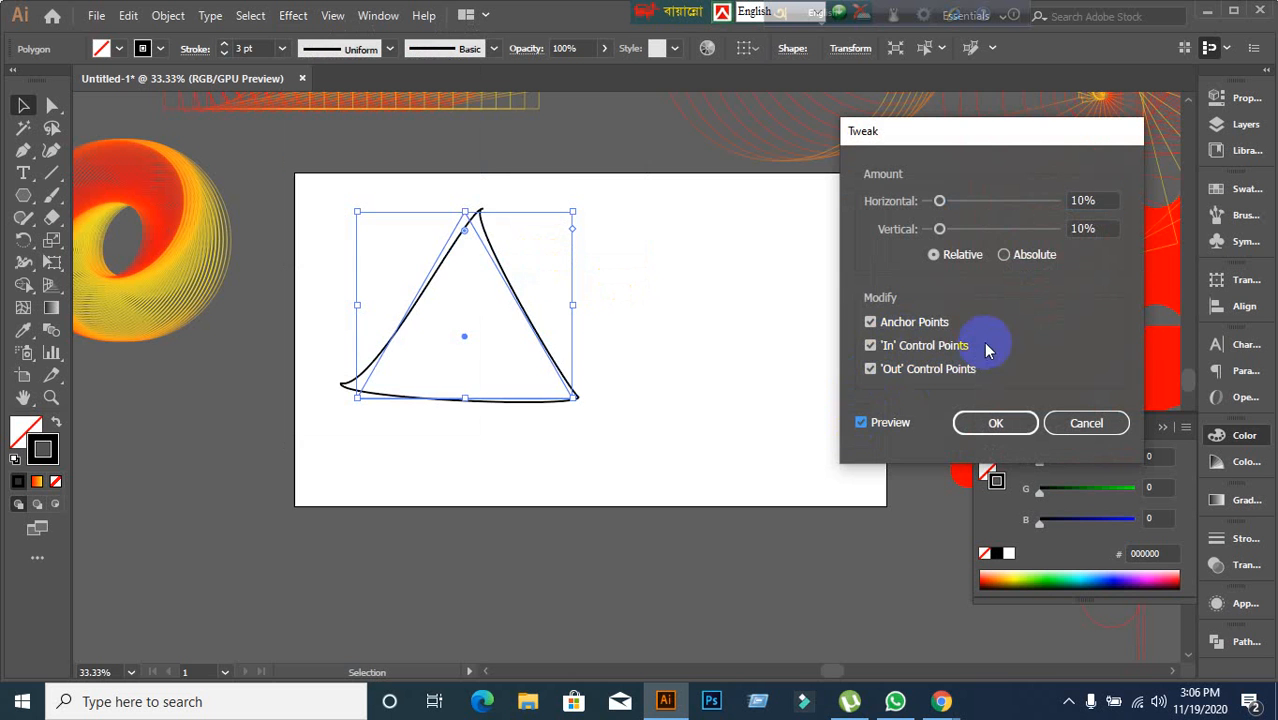
{"action": "left_click", "coordinate": [1101, 201]}
{"action": "scroll", "coordinate": [1101, 202], "scroll_direction": "up", "scroll_amount": 20}
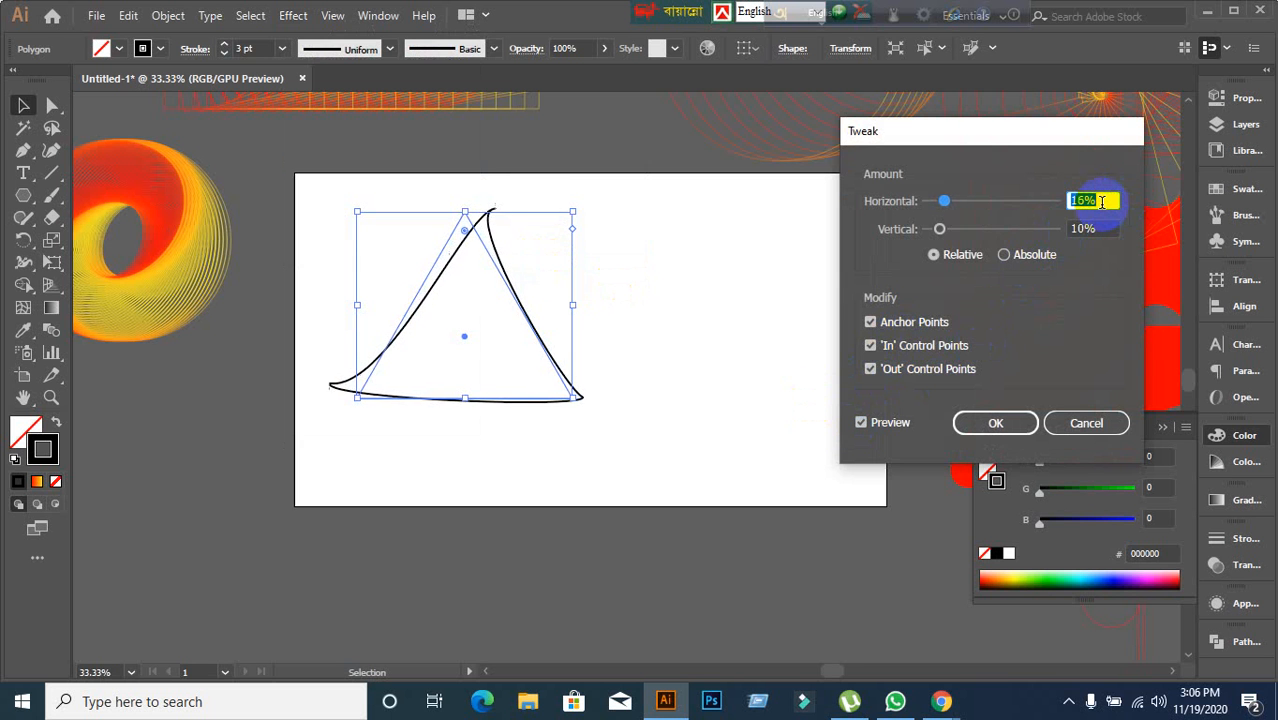
{"action": "scroll", "coordinate": [1101, 202], "scroll_direction": "down", "scroll_amount": 4}
{"action": "scroll", "coordinate": [1101, 202], "scroll_direction": "down", "scroll_amount": 2}
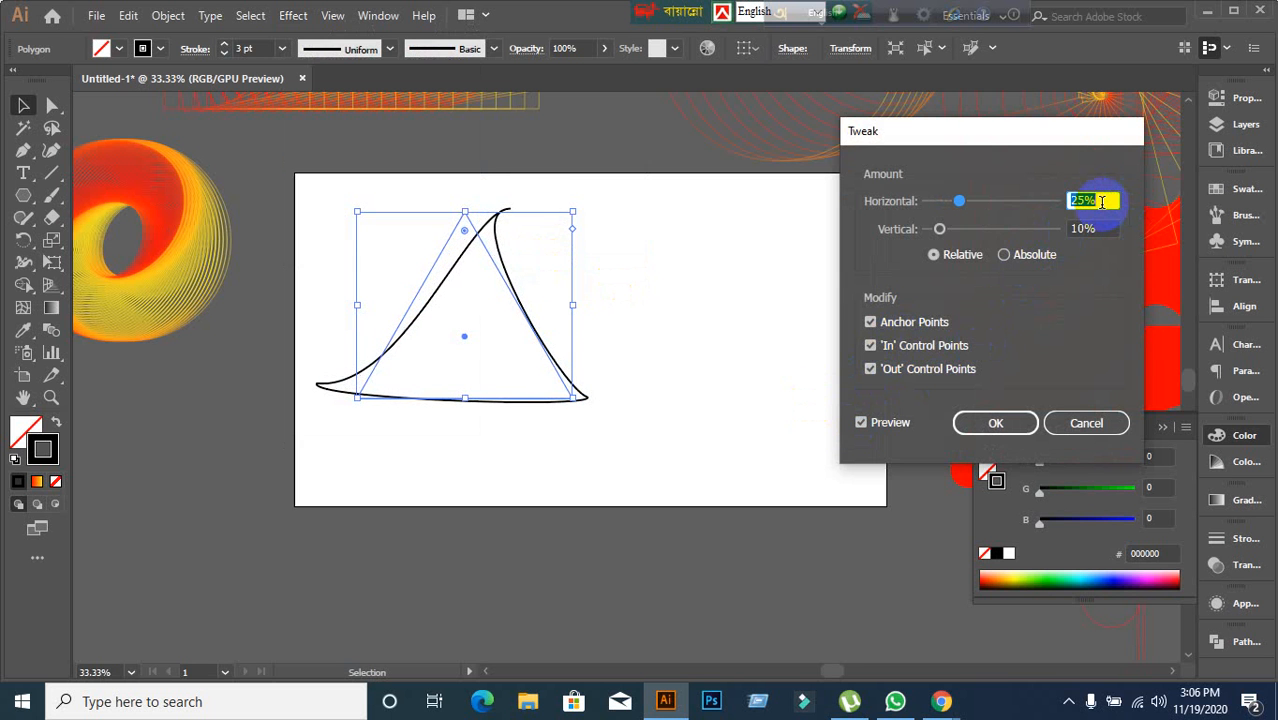
{"action": "left_click", "coordinate": [1109, 229]}
{"action": "scroll", "coordinate": [1109, 229], "scroll_direction": "up", "scroll_amount": 20}
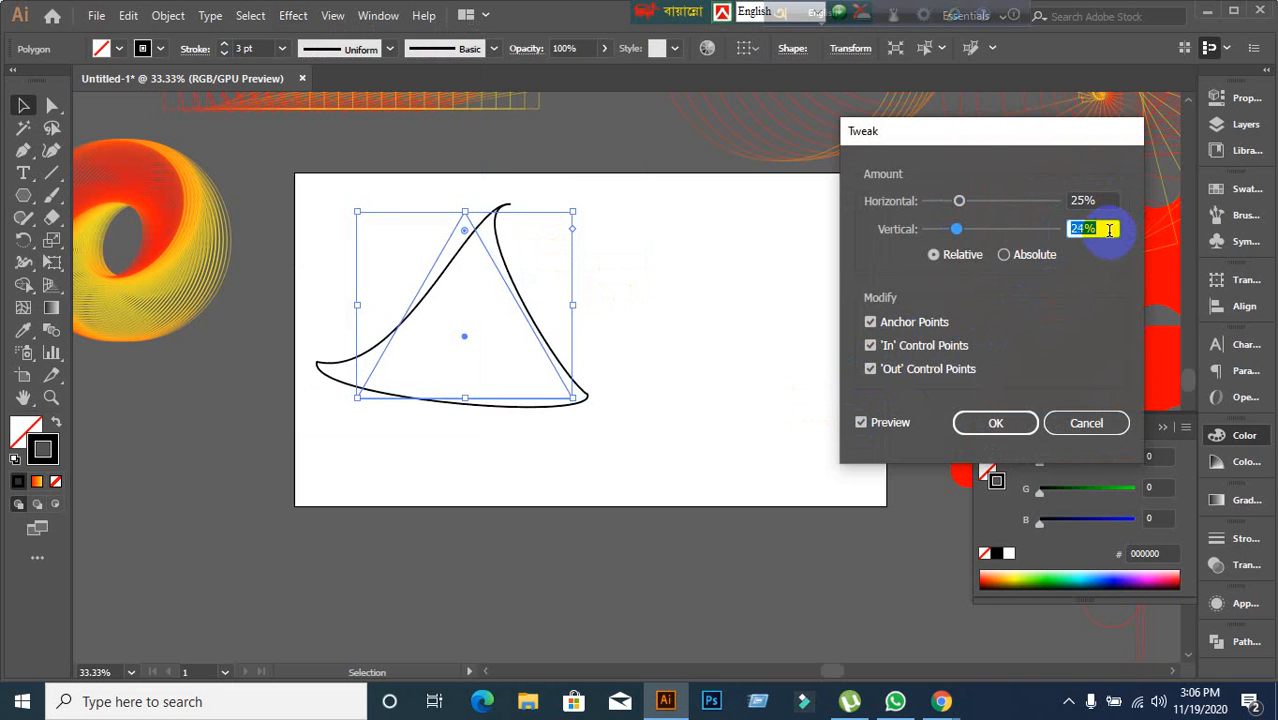
{"action": "scroll", "coordinate": [1109, 229], "scroll_direction": "down", "scroll_amount": 2}
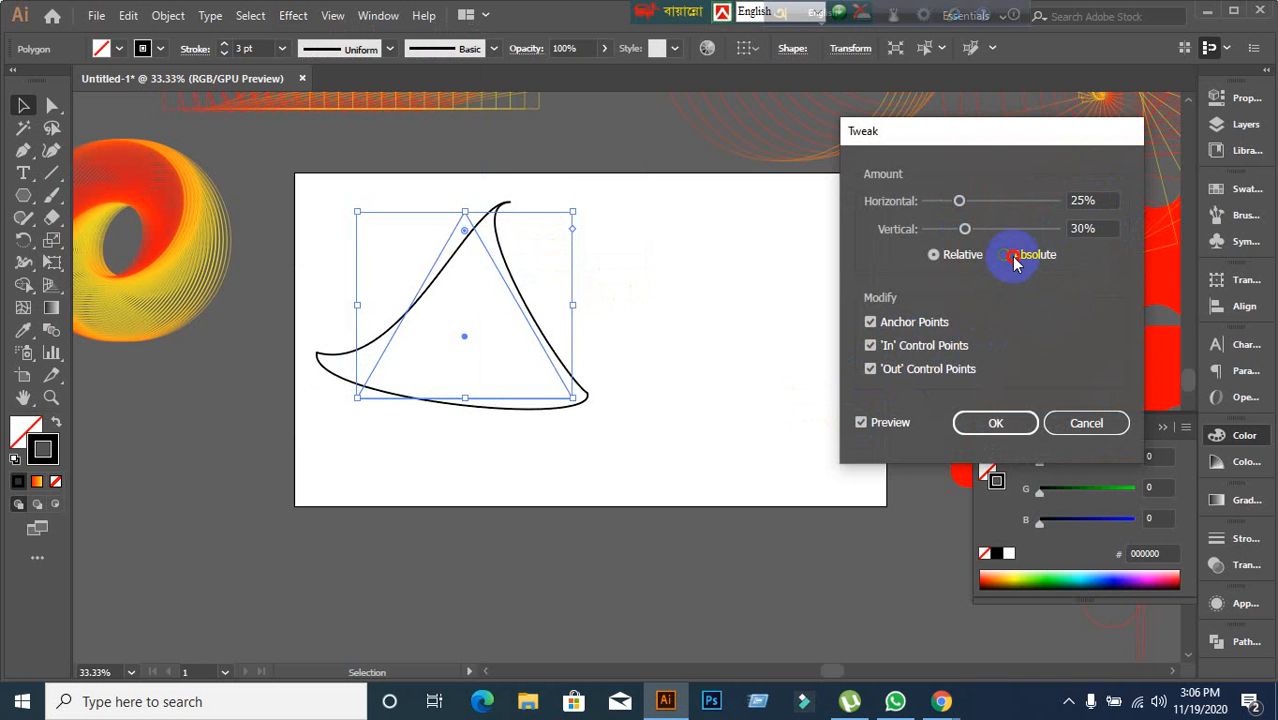
{"action": "left_click", "coordinate": [1012, 256]}
Toggle each Modify option off and back on, then confirm the Tweak effect and deselect the triangle.
{"action": "left_click", "coordinate": [884, 322]}
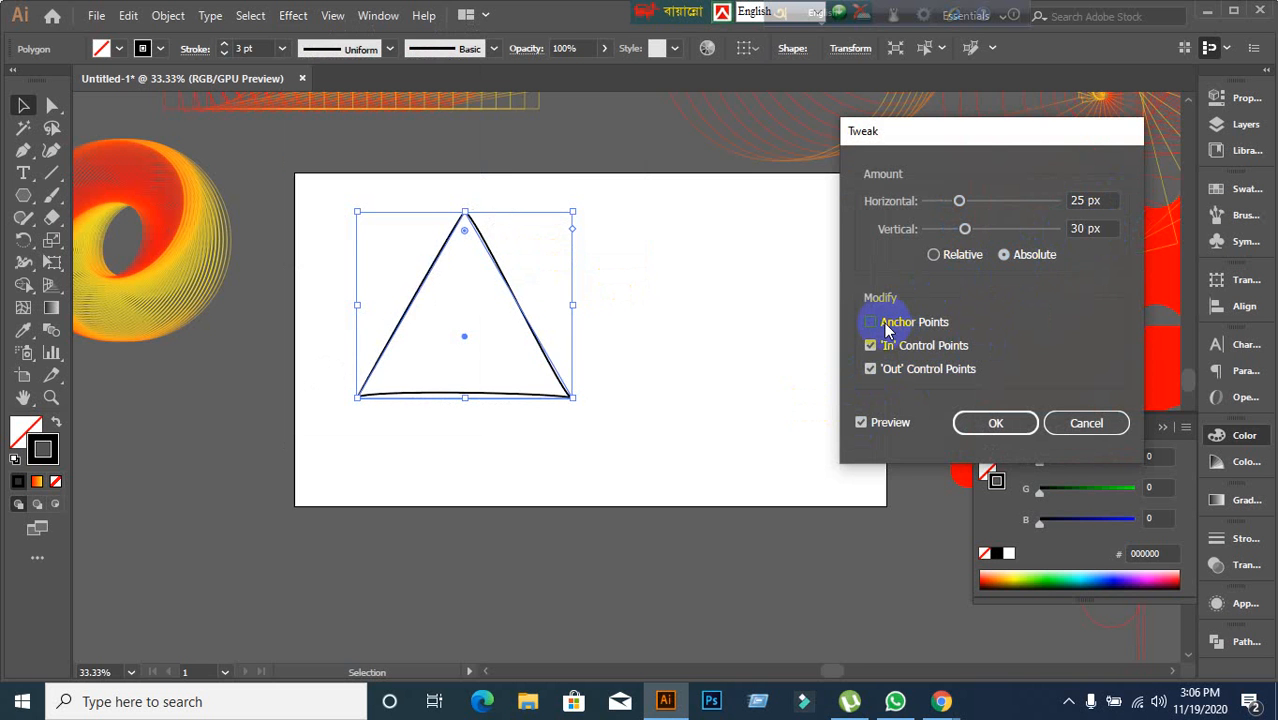
{"action": "left_click", "coordinate": [874, 346]}
{"action": "left_click", "coordinate": [874, 346]}
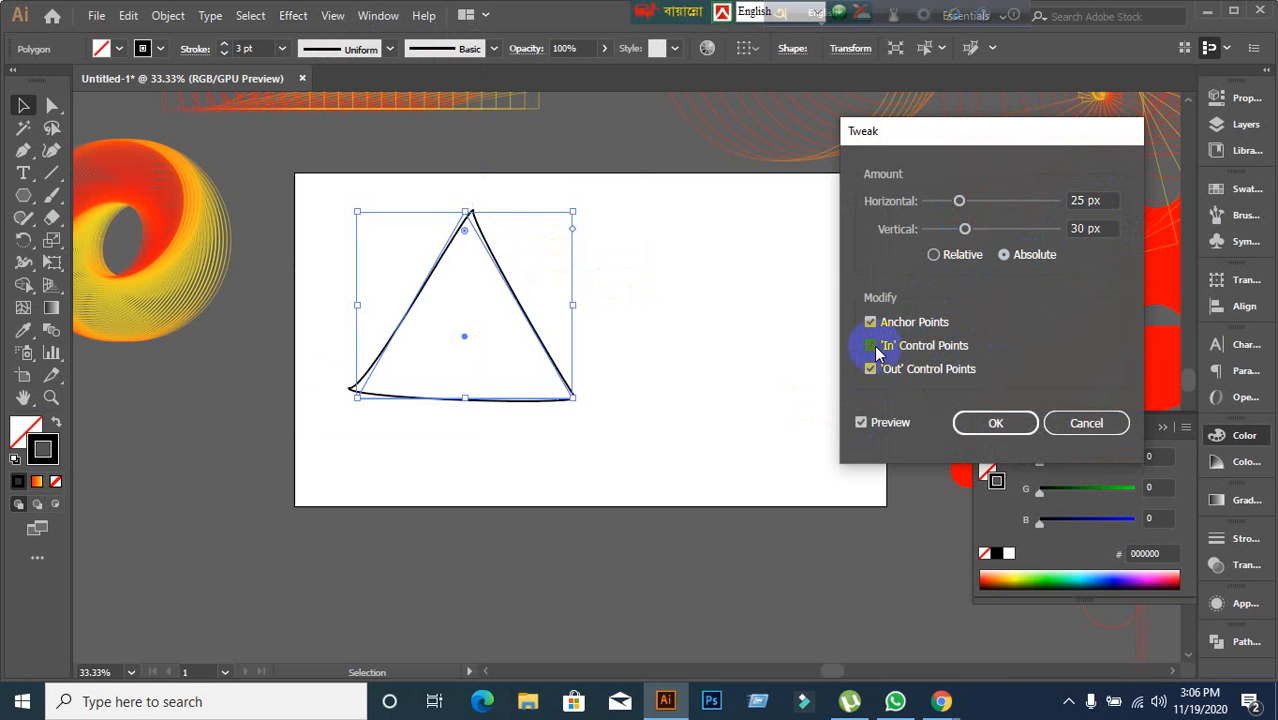
{"action": "left_click", "coordinate": [873, 369]}
{"action": "left_click", "coordinate": [873, 369]}
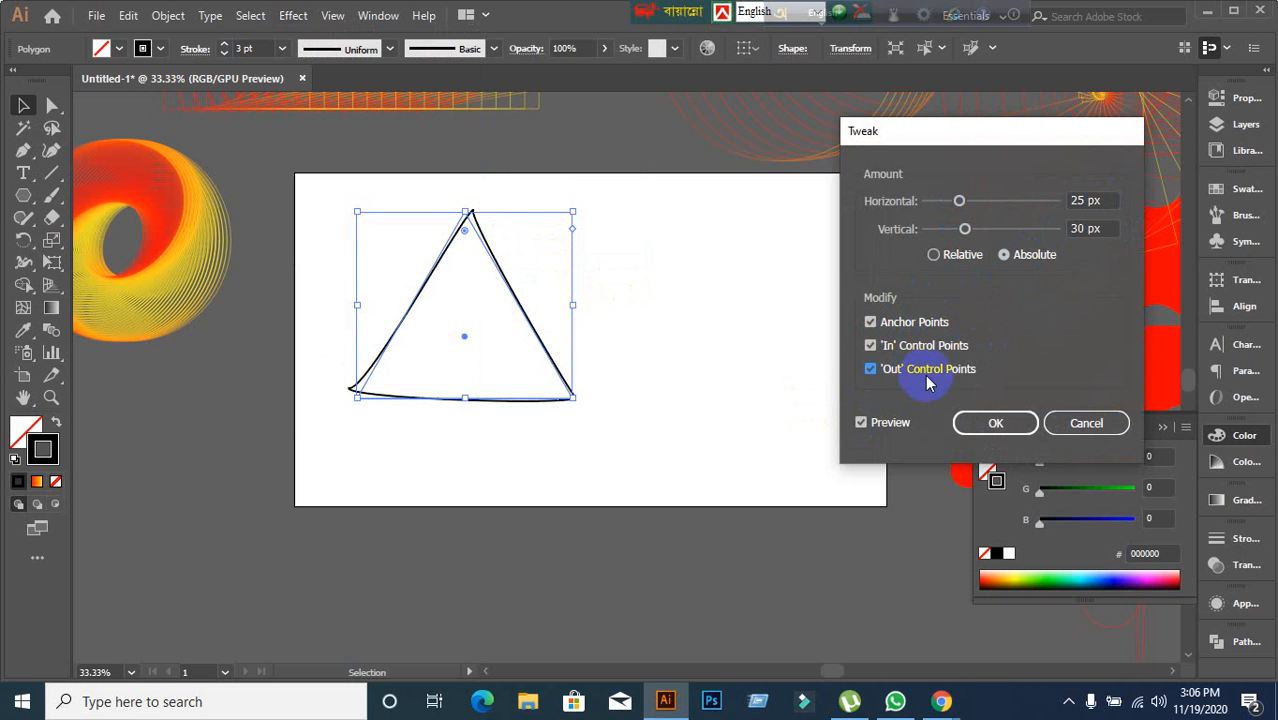
{"action": "left_click", "coordinate": [969, 420]}
{"action": "left_click", "coordinate": [642, 412]}
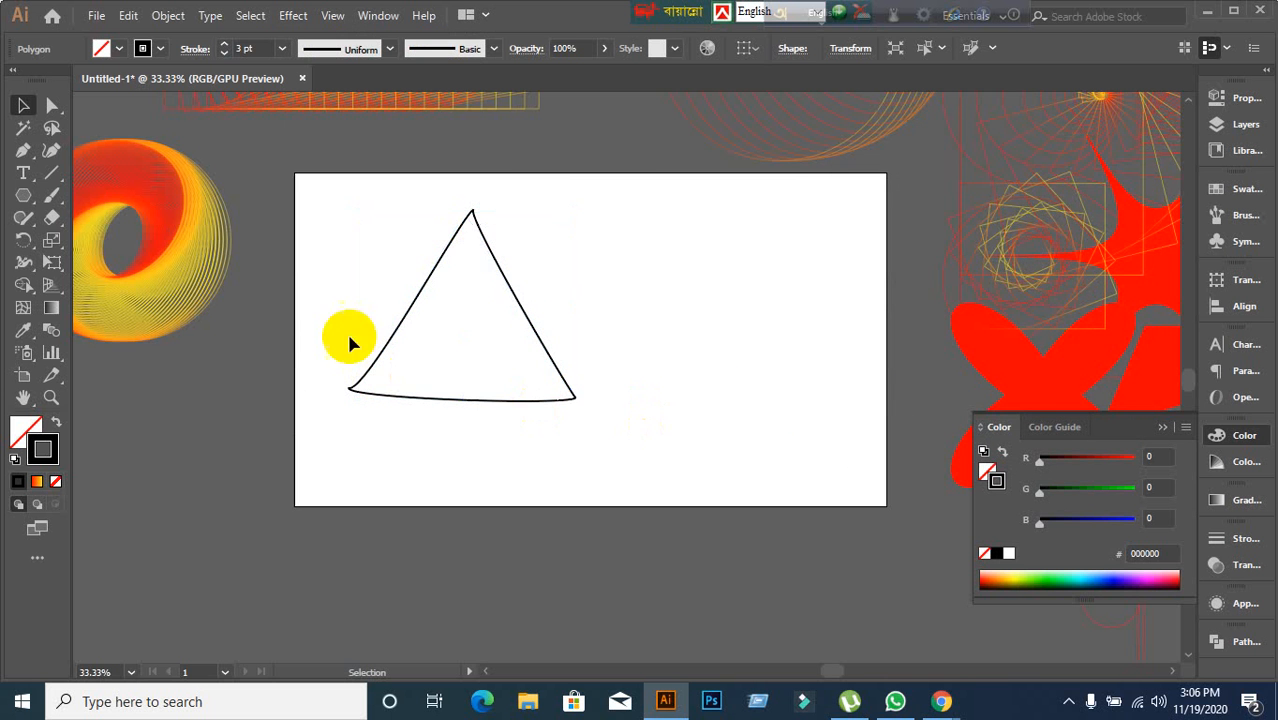
Move the tweaked triangle off the artboard to the lower left.
{"action": "left_click_drag", "start_coordinate": [319, 293], "coordinate": [624, 447]}
{"action": "left_click_drag", "start_coordinate": [494, 402], "coordinate": [177, 625]}
{"action": "left_click", "coordinate": [466, 568]}
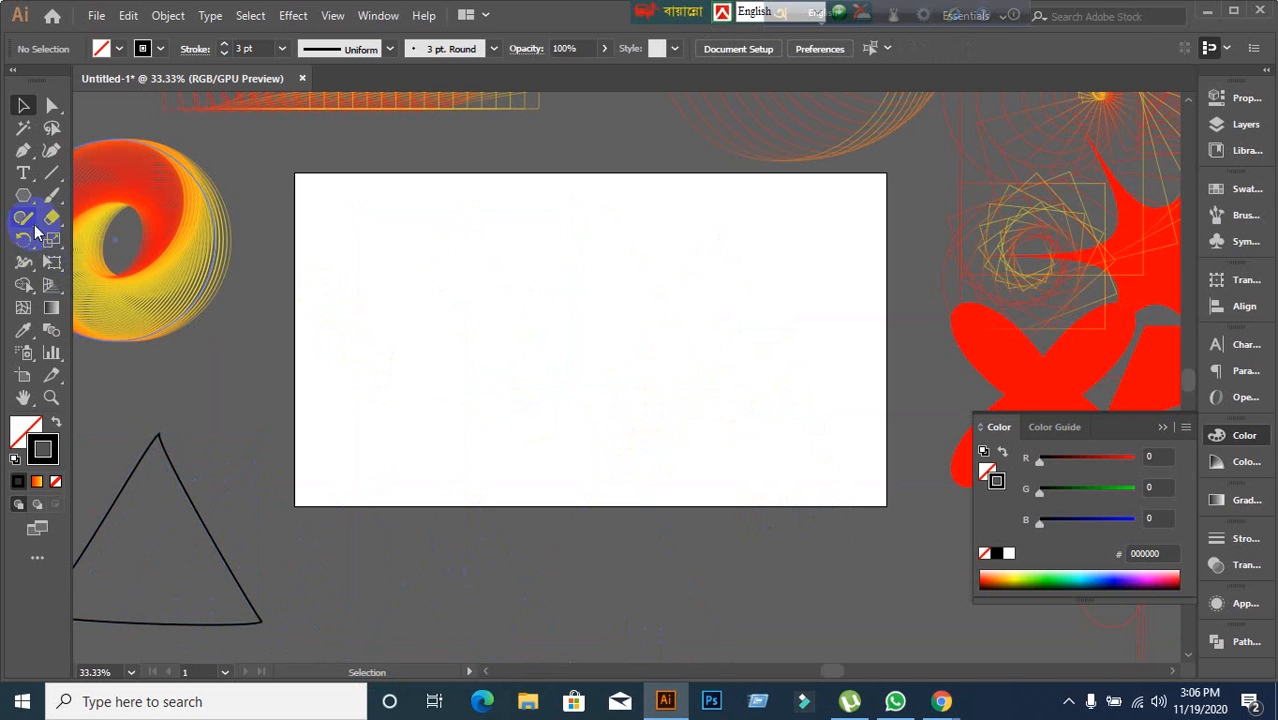
Create another 3-sided polygon on the artboard with the same radius.
{"action": "left_click_drag", "start_coordinate": [17, 200], "coordinate": [70, 260]}
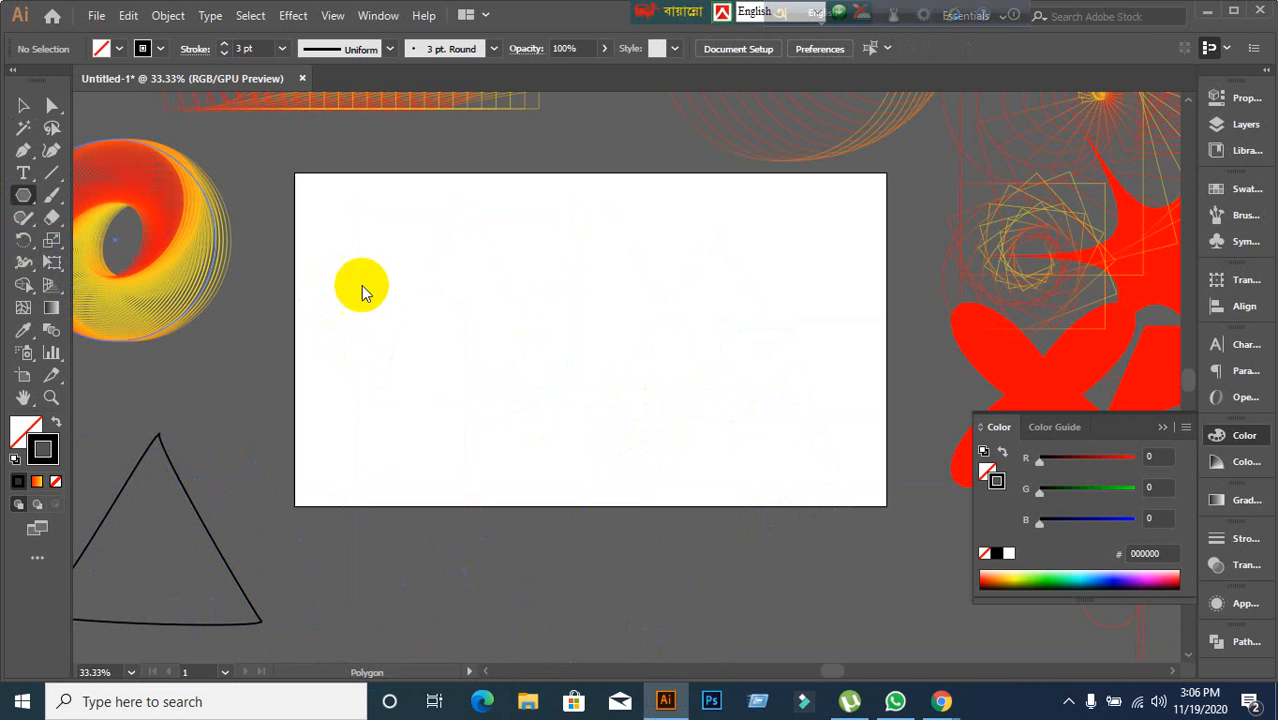
{"action": "left_click", "coordinate": [449, 304]}
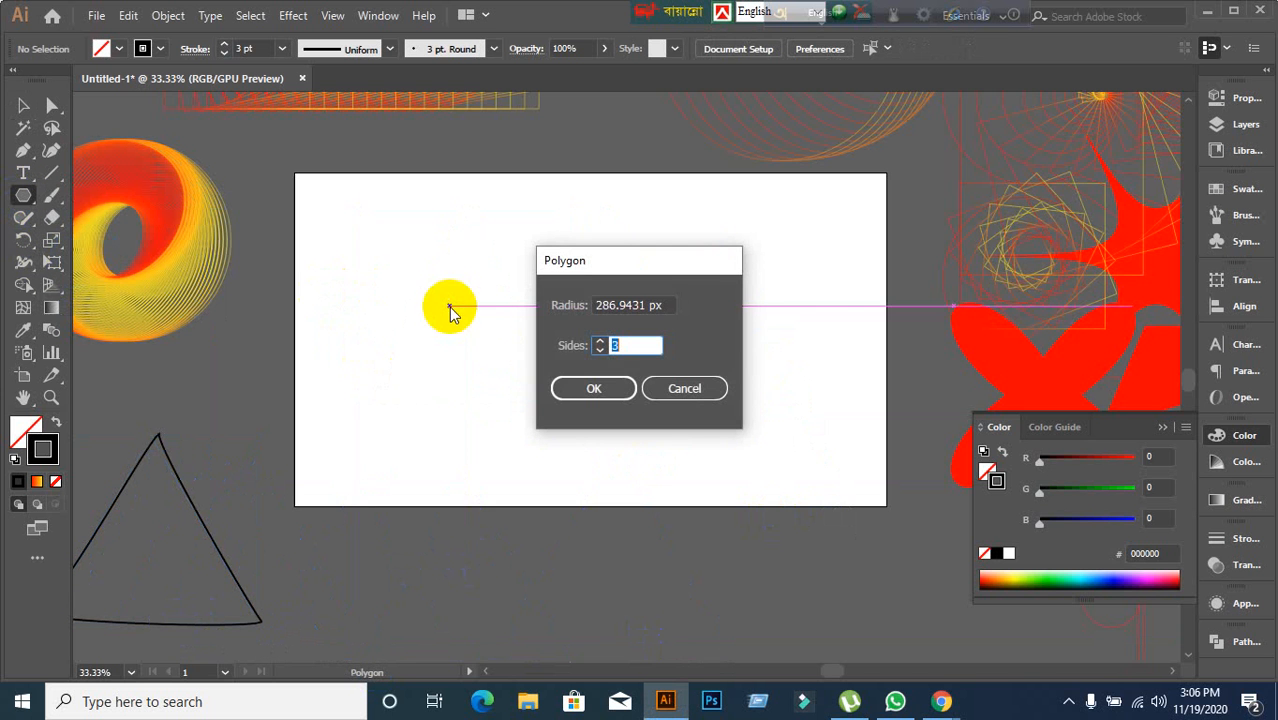
{"action": "left_click", "coordinate": [558, 383]}
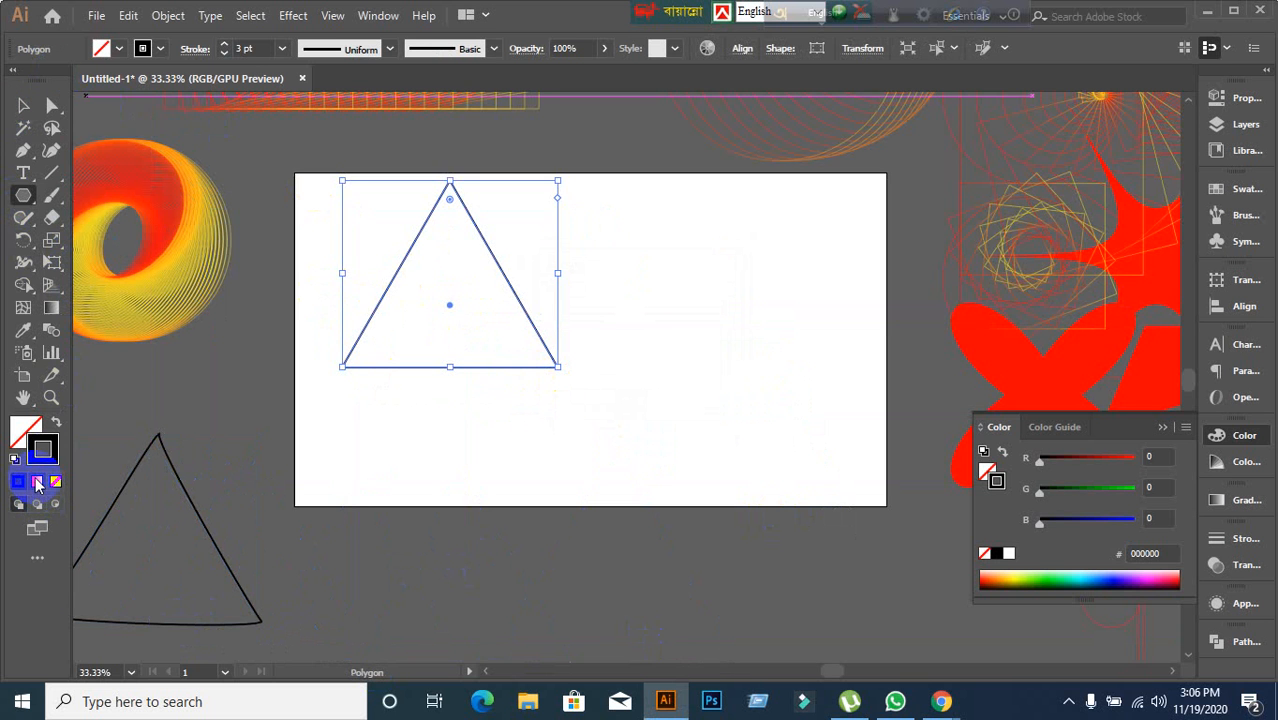
Give the new triangle's stroke the orange-to-yellow gradient and move it slightly down and right.
{"action": "left_click", "coordinate": [37, 482]}
{"action": "left_click", "coordinate": [26, 102]}
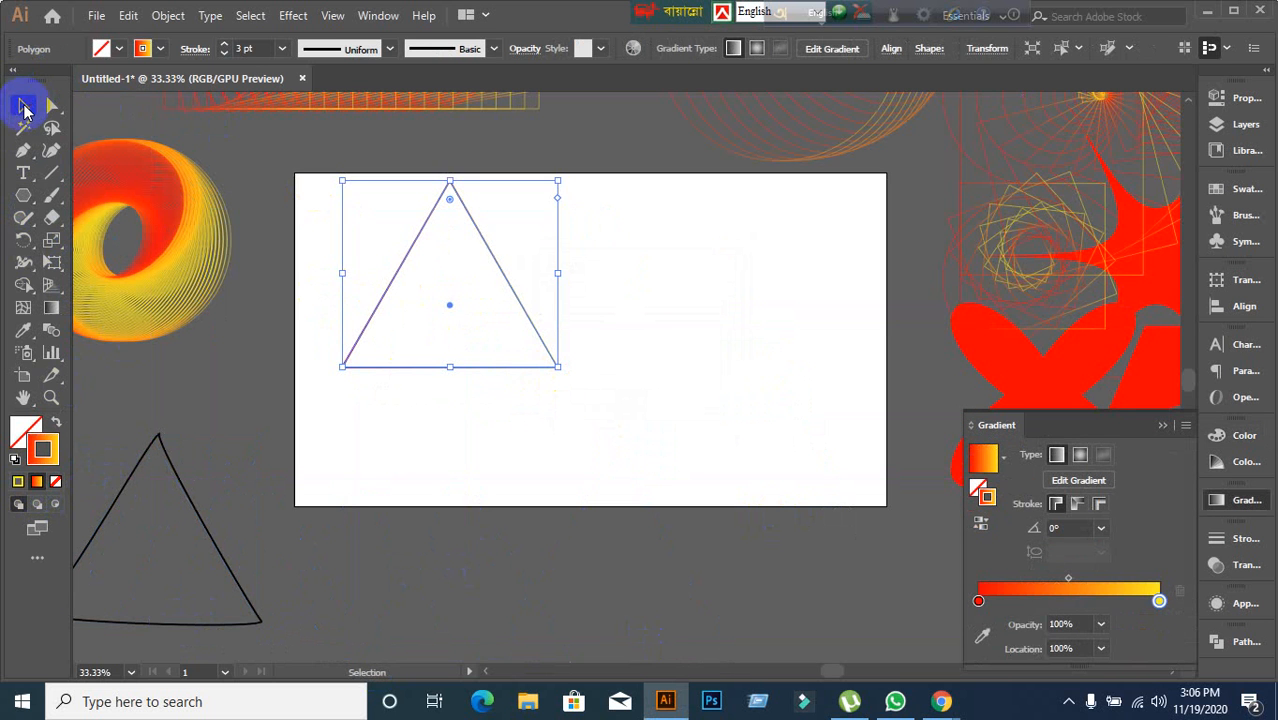
{"action": "left_click_drag", "start_coordinate": [383, 300], "coordinate": [416, 332]}
Open the Tweak effect on the new gradient triangle and turn on its preview.
{"action": "left_click", "coordinate": [290, 16]}
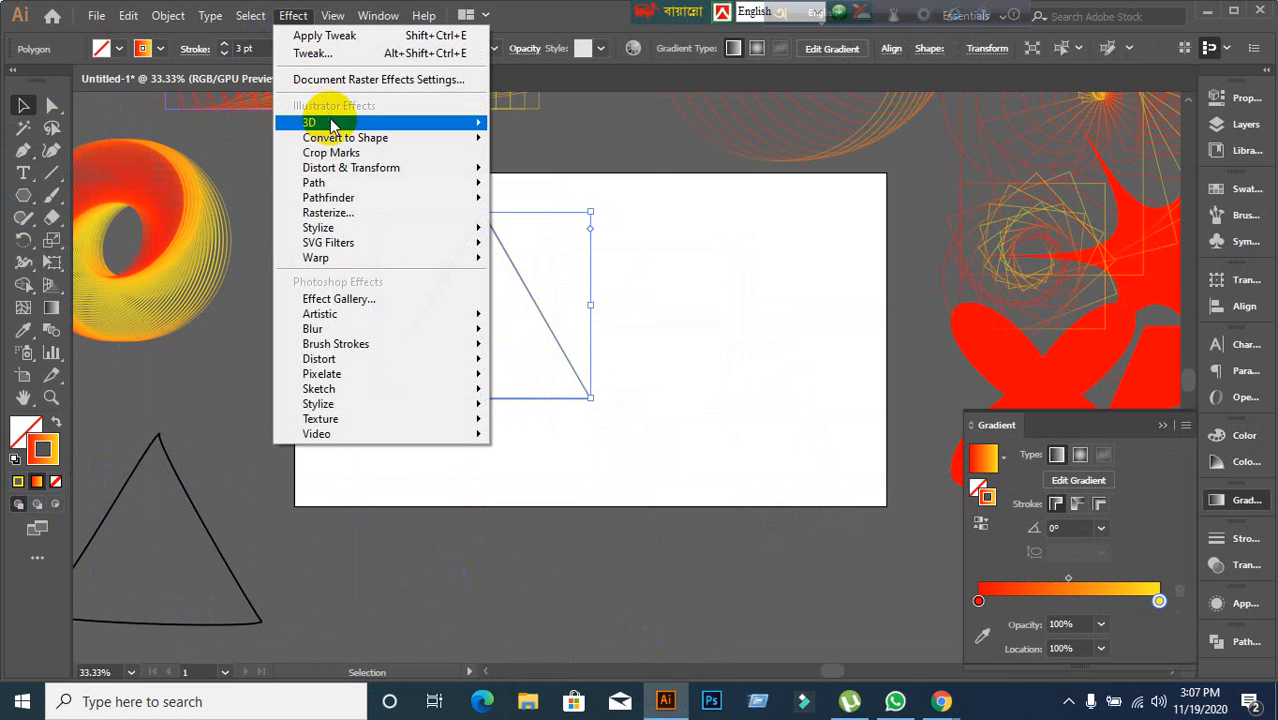
{"action": "mouse_move", "coordinate": [388, 168]}
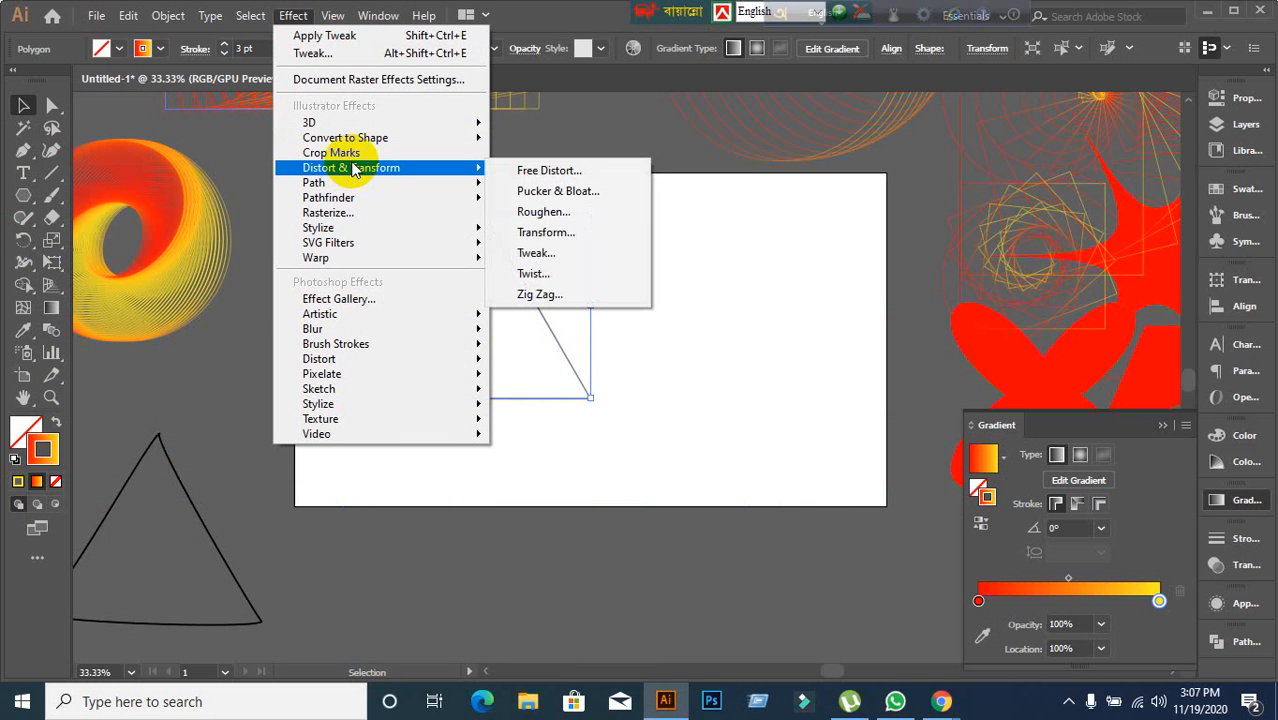
{"action": "left_click", "coordinate": [578, 252]}
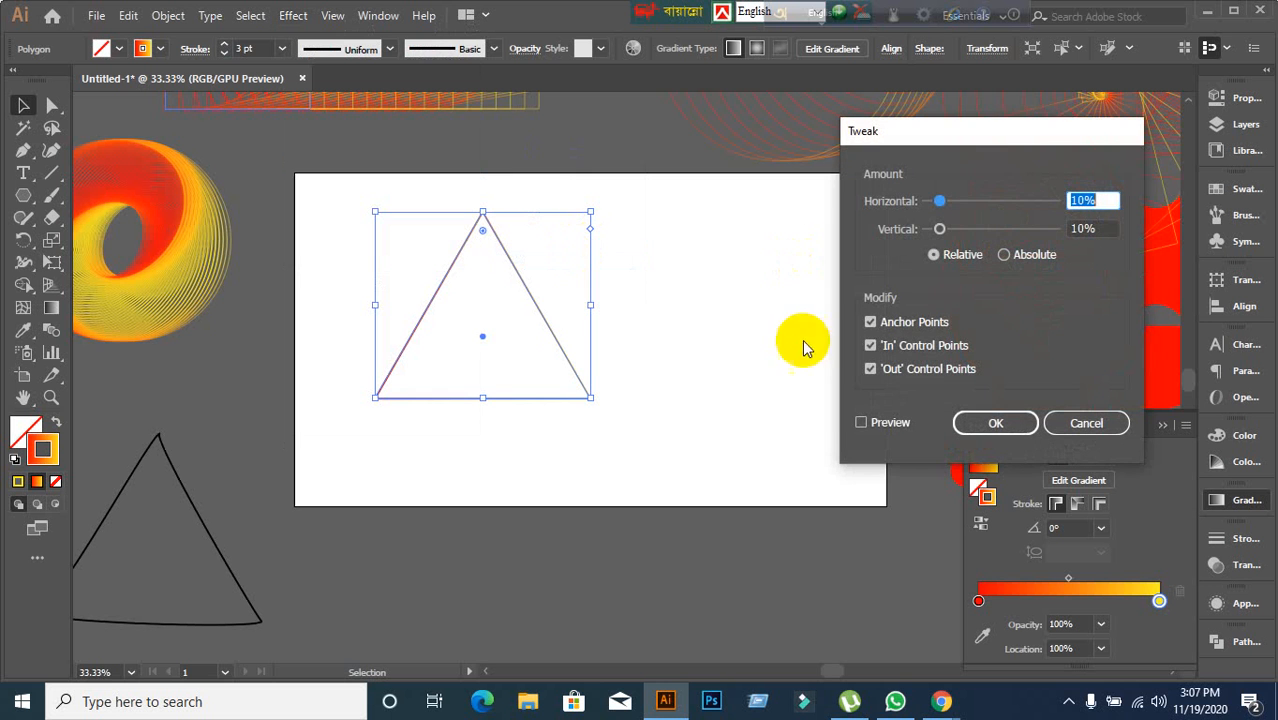
{"action": "left_click", "coordinate": [861, 422]}
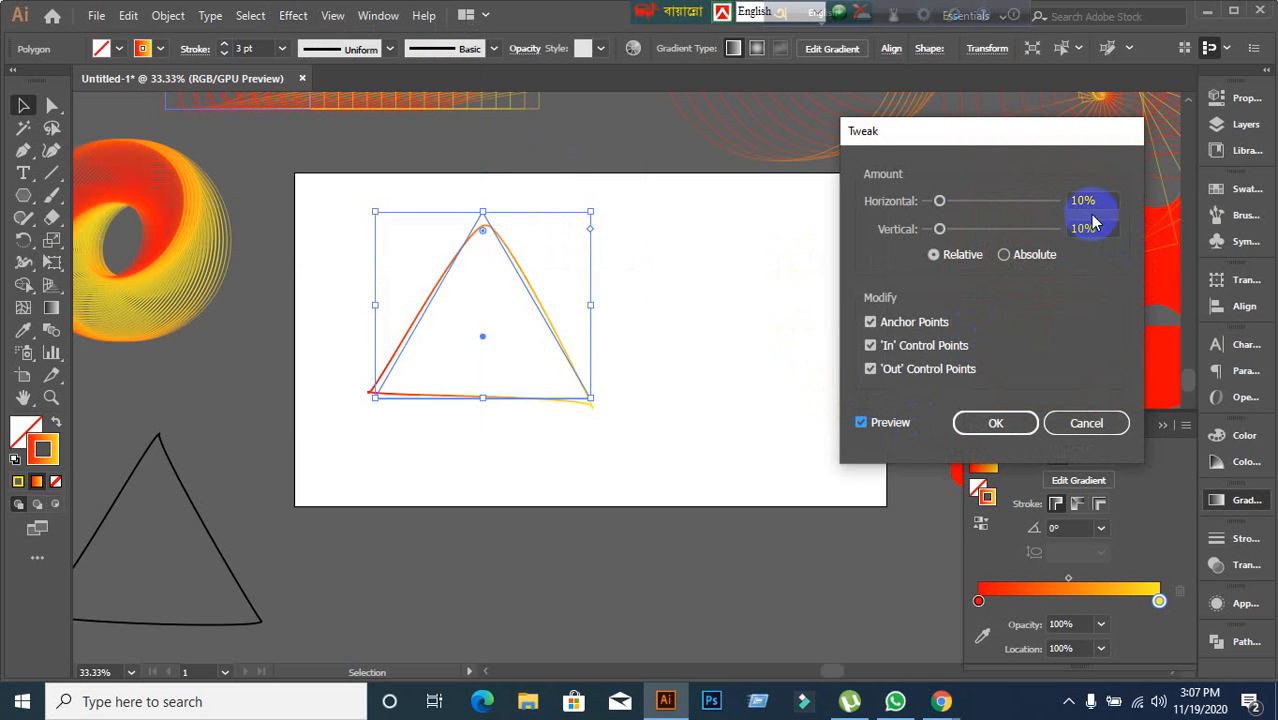
Try Absolute tweak amounts, raising the horizontal amount to 33 px and back to 0 px, then cancel Tweak.
{"action": "left_click", "coordinate": [1031, 262]}
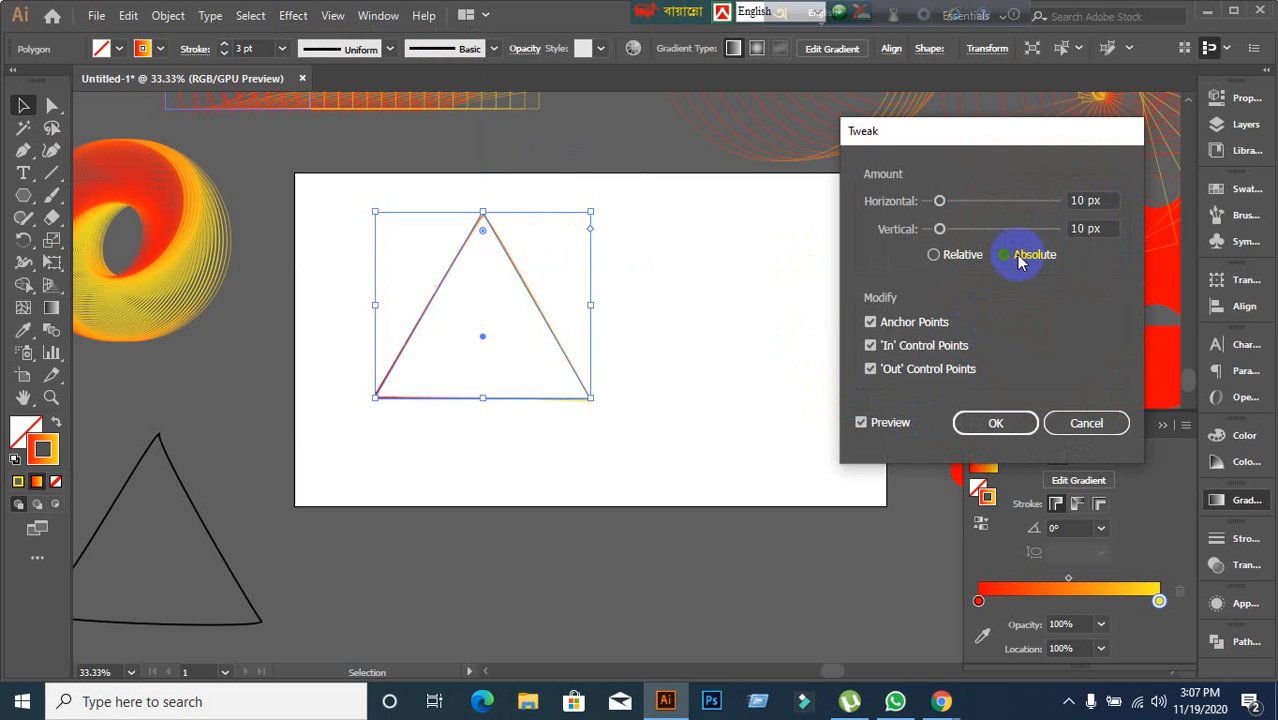
{"action": "left_click", "coordinate": [1110, 199]}
{"action": "key", "text": "Up"}
{"action": "key", "text": "Up"}
{"action": "key", "text": "Up"}
{"action": "key", "text": "Up"}
{"action": "key", "text": "Up"}
{"action": "key", "text": "Up"}
{"action": "key", "text": "Up"}
{"action": "key", "text": "Up"}
{"action": "key", "text": "Up"}
{"action": "key", "text": "Up"}
{"action": "key", "text": "Up"}
{"action": "key", "text": "Up"}
{"action": "key", "text": "Up"}
{"action": "key", "text": "Up"}
{"action": "key", "text": "Up"}
{"action": "key", "text": "Up"}
{"action": "key", "text": "Up"}
{"action": "key", "text": "Up"}
{"action": "key", "text": "Up"}
{"action": "key", "text": "Up"}
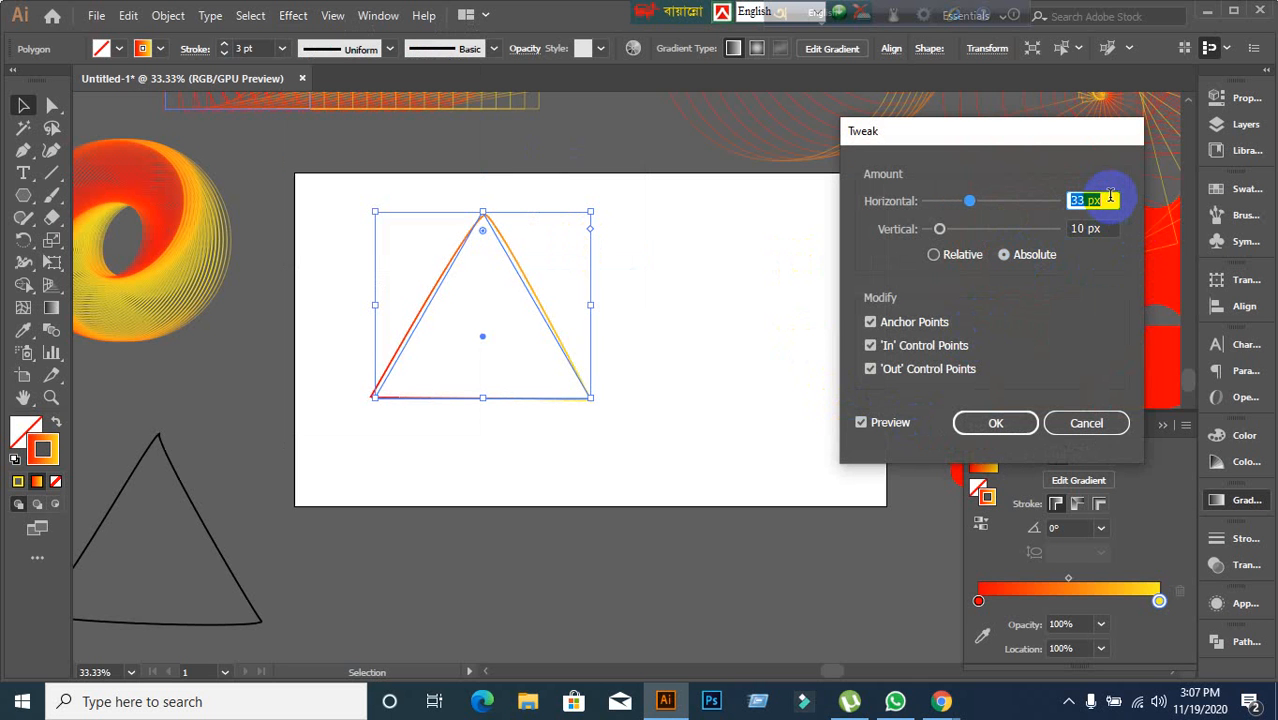
{"action": "key", "text": "Down"}
{"action": "key", "text": "Down"}
{"action": "key", "text": "Down"}
{"action": "key", "text": "Down"}
{"action": "key", "text": "Down"}
{"action": "key", "text": "Down"}
{"action": "key", "text": "Down"}
{"action": "key", "text": "Down"}
{"action": "key", "text": "Down"}
{"action": "key", "text": "Down"}
{"action": "key", "text": "Down"}
{"action": "key", "text": "Down"}
{"action": "key", "text": "Down"}
{"action": "key", "text": "Down"}
{"action": "key", "text": "Down"}
{"action": "key", "text": "Down"}
{"action": "key", "text": "Down"}
{"action": "key", "text": "Down"}
{"action": "key", "text": "Down"}
{"action": "key", "text": "Down"}
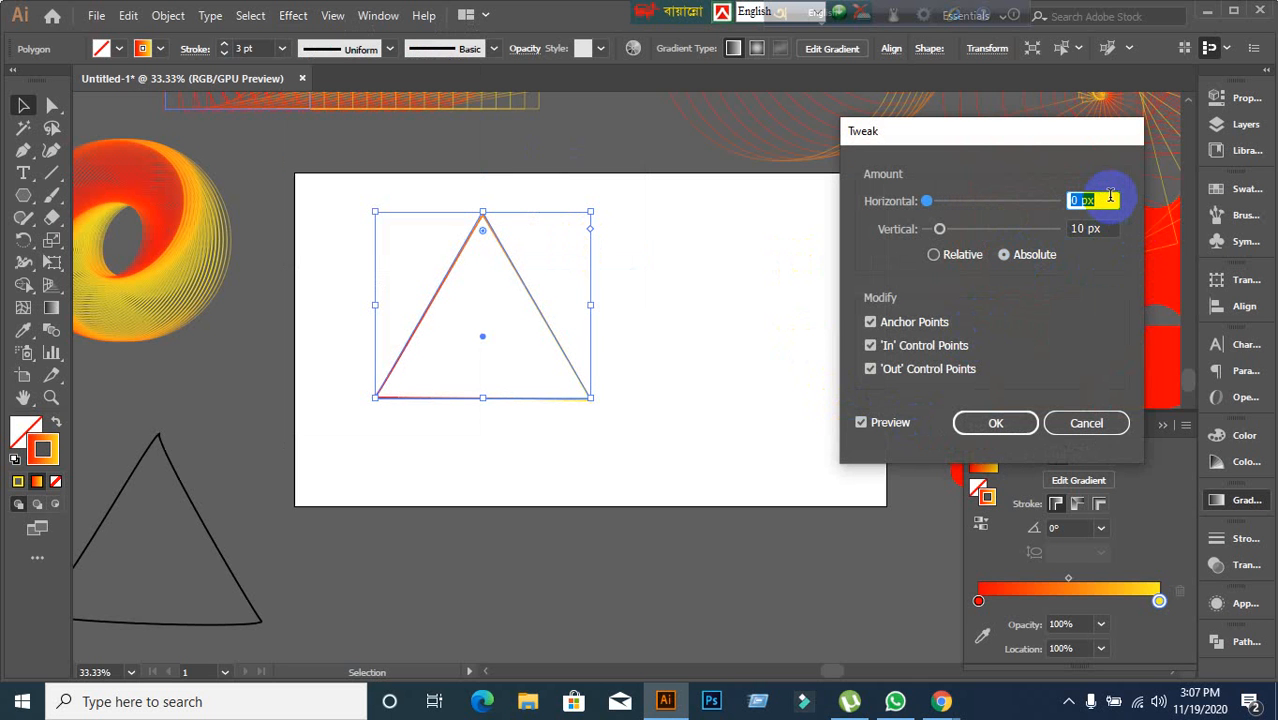
{"action": "left_click", "coordinate": [1086, 421]}
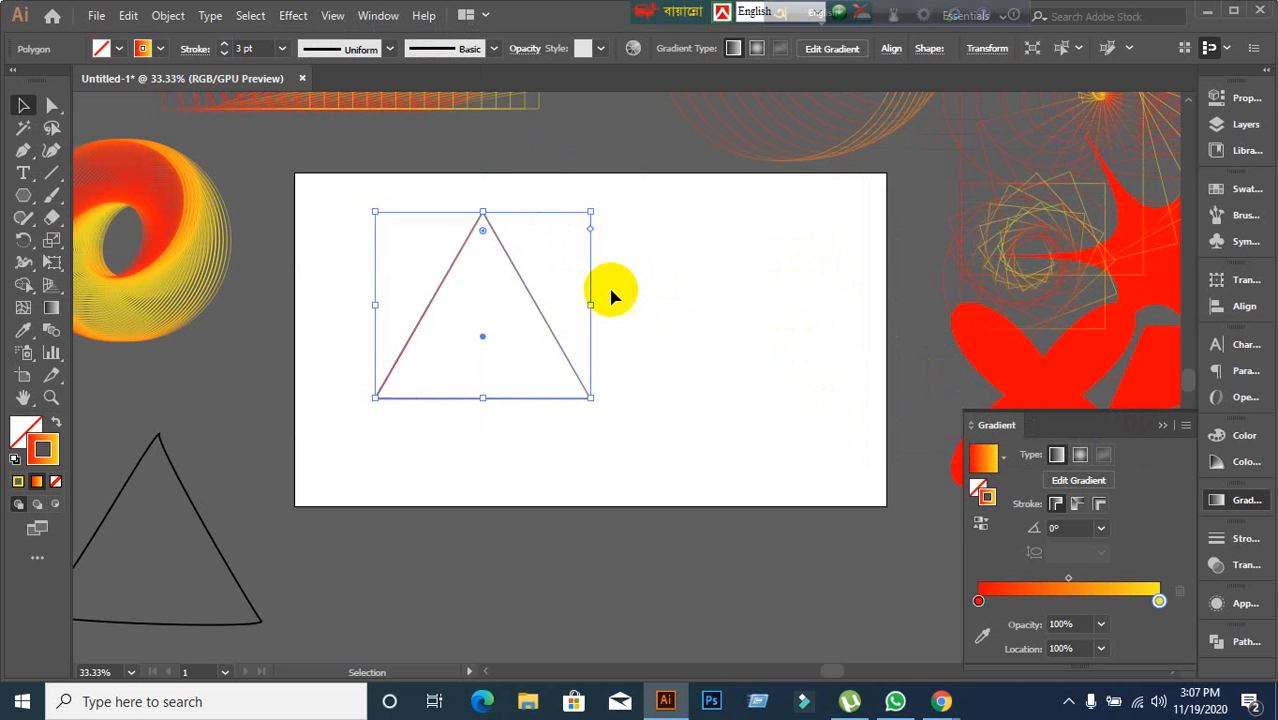
Open the Distort & Transform Twist effect for the new triangle.
{"action": "left_click", "coordinate": [280, 20]}
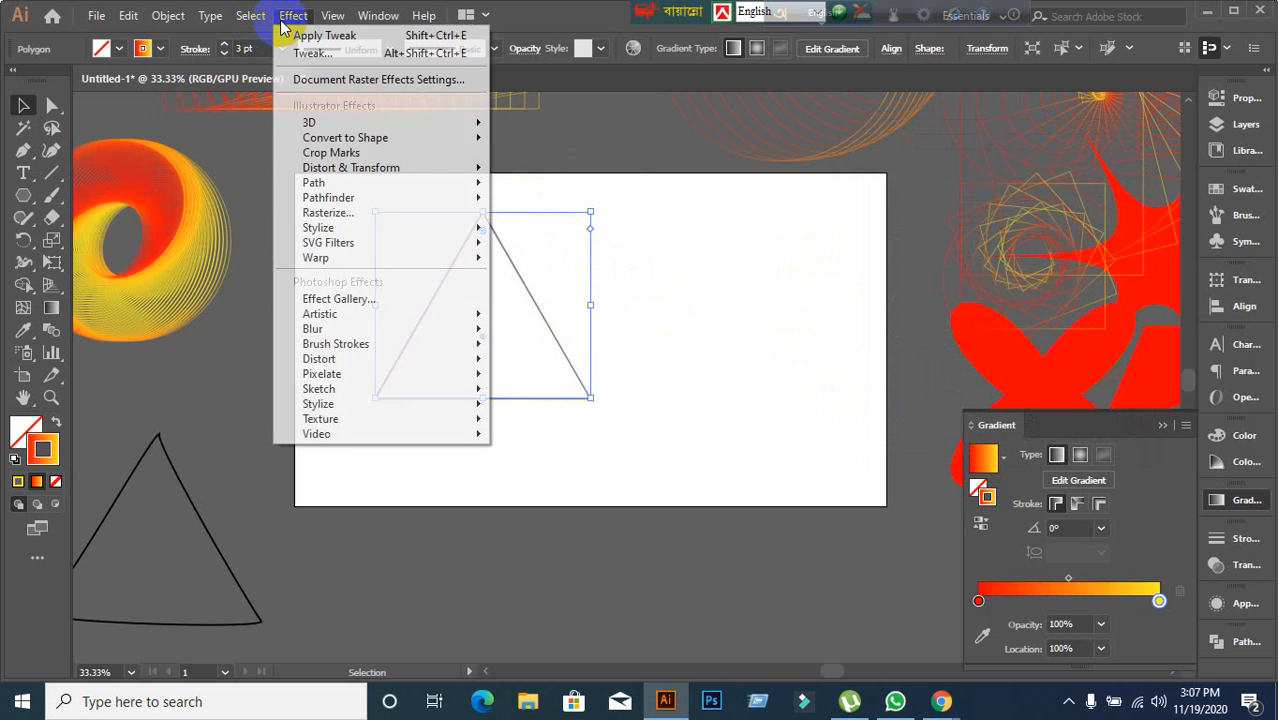
{"action": "mouse_move", "coordinate": [338, 230]}
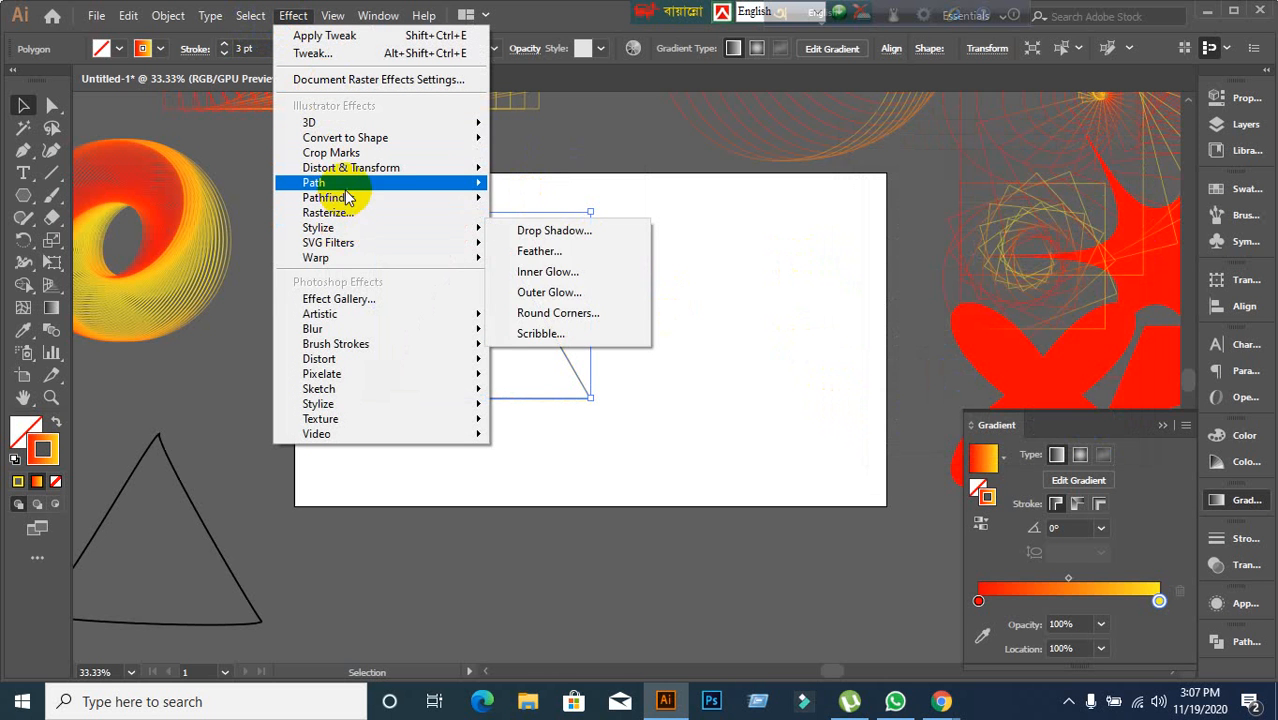
{"action": "mouse_move", "coordinate": [355, 175]}
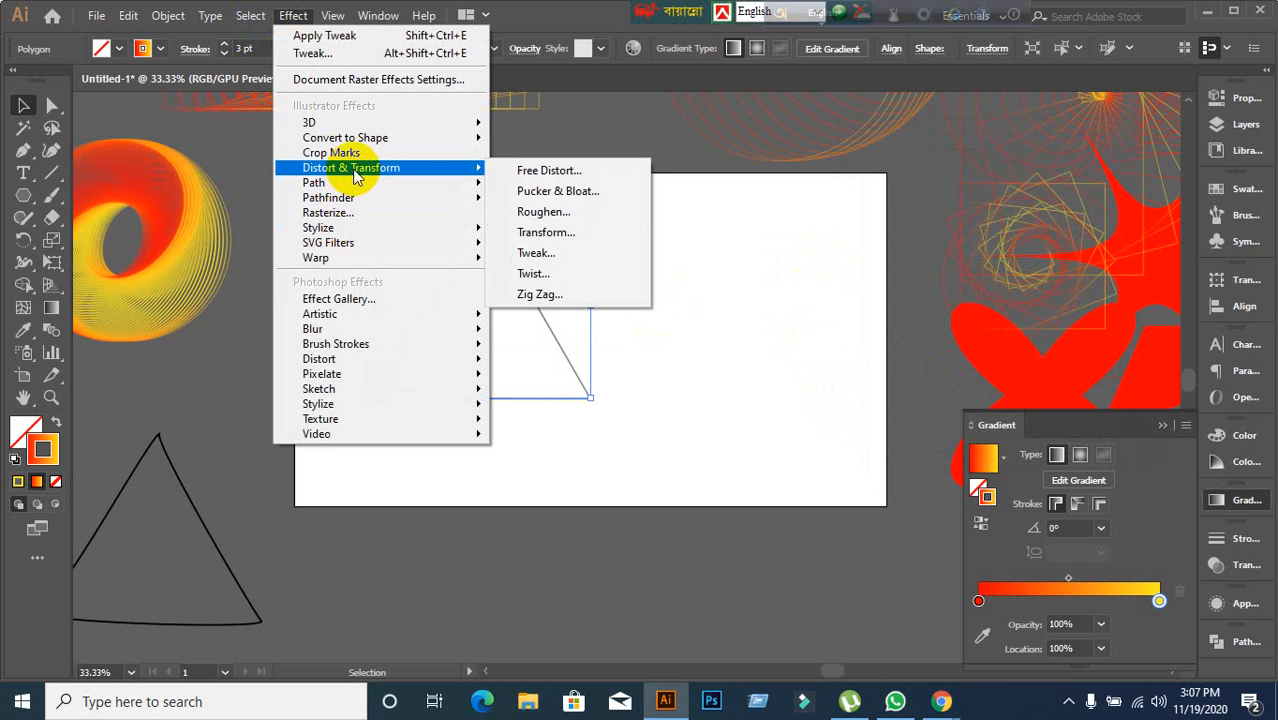
{"action": "left_click", "coordinate": [532, 273]}
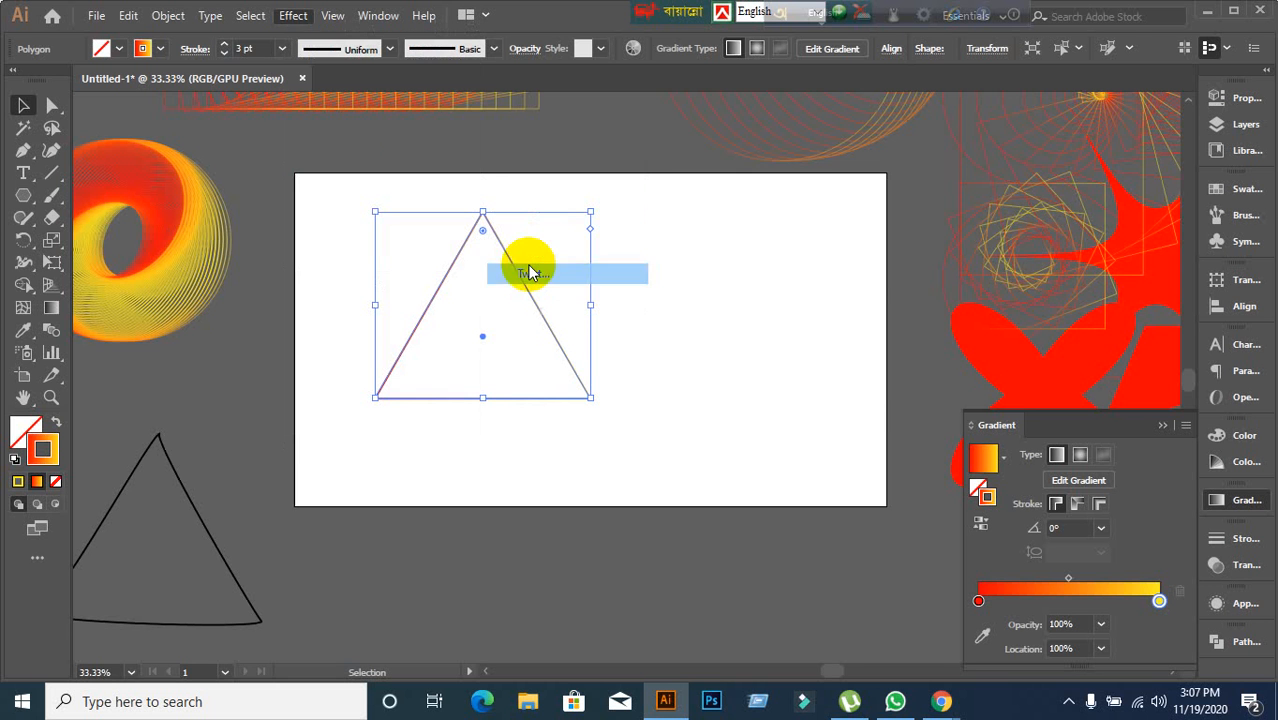
{"action": "left_click", "coordinate": [716, 366]}
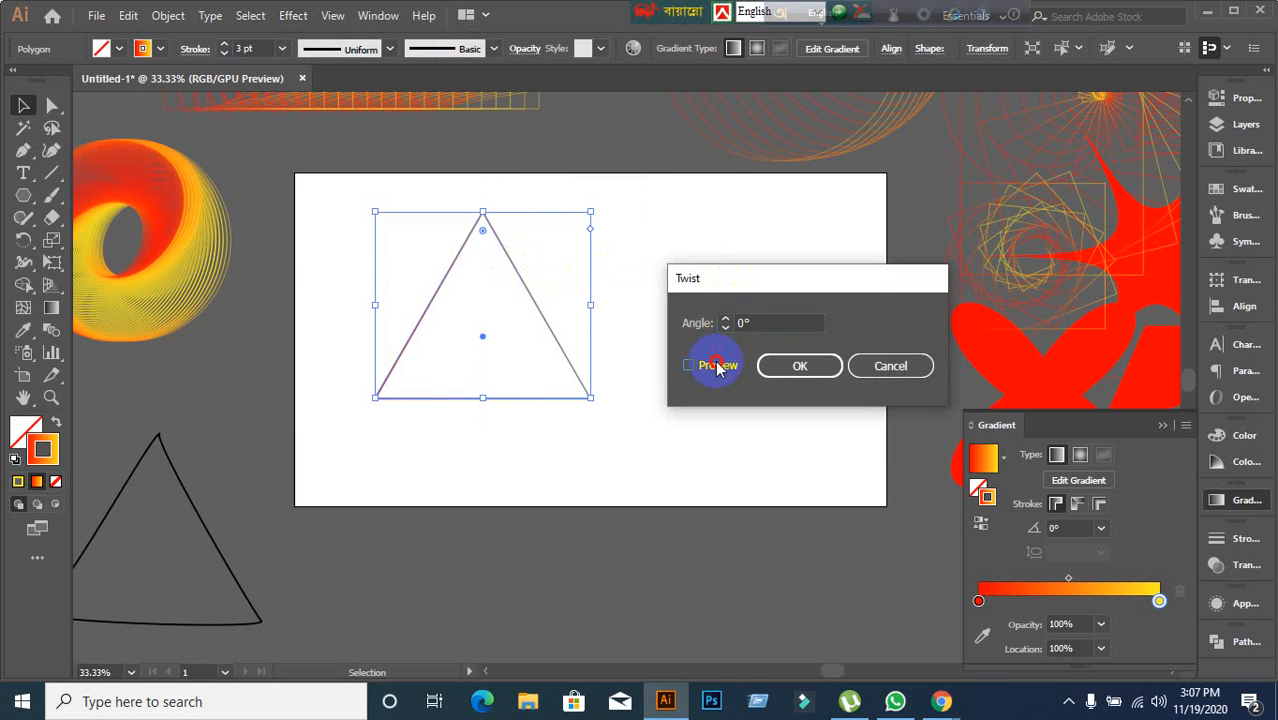
Set the Twist angle to 34° with preview turned on.
{"action": "left_click", "coordinate": [774, 322]}
{"action": "key", "text": "Up"}
{"action": "key", "text": "Up"}
{"action": "key", "text": "Up"}
{"action": "key", "text": "Up"}
{"action": "key", "text": "Up"}
{"action": "key", "text": "Up"}
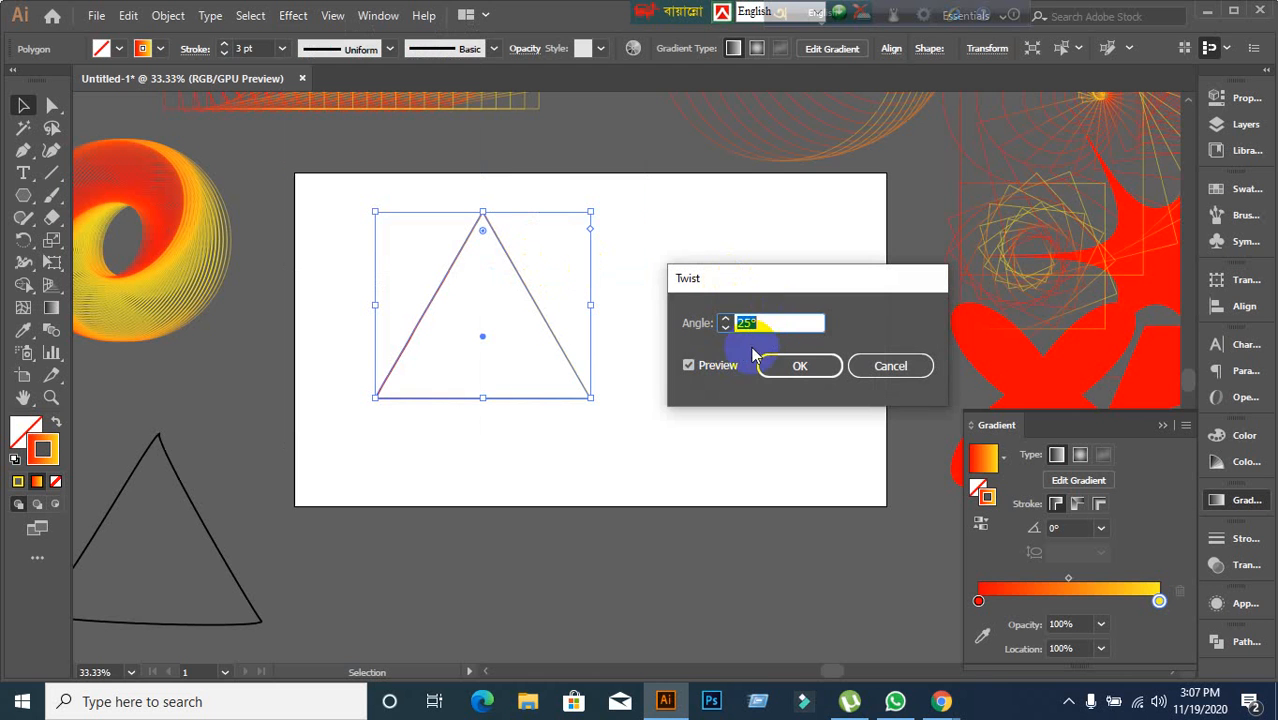
{"action": "left_click", "coordinate": [708, 368]}
{"action": "left_click", "coordinate": [709, 369]}
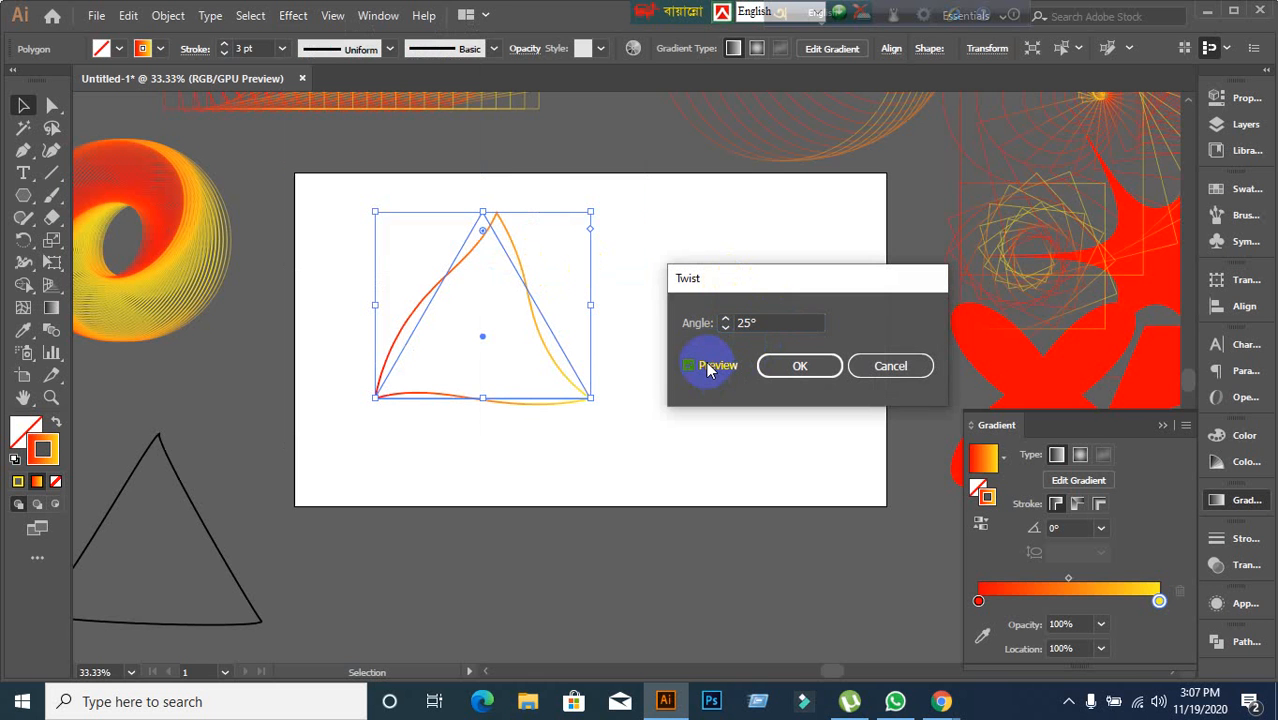
{"action": "left_click", "coordinate": [796, 322]}
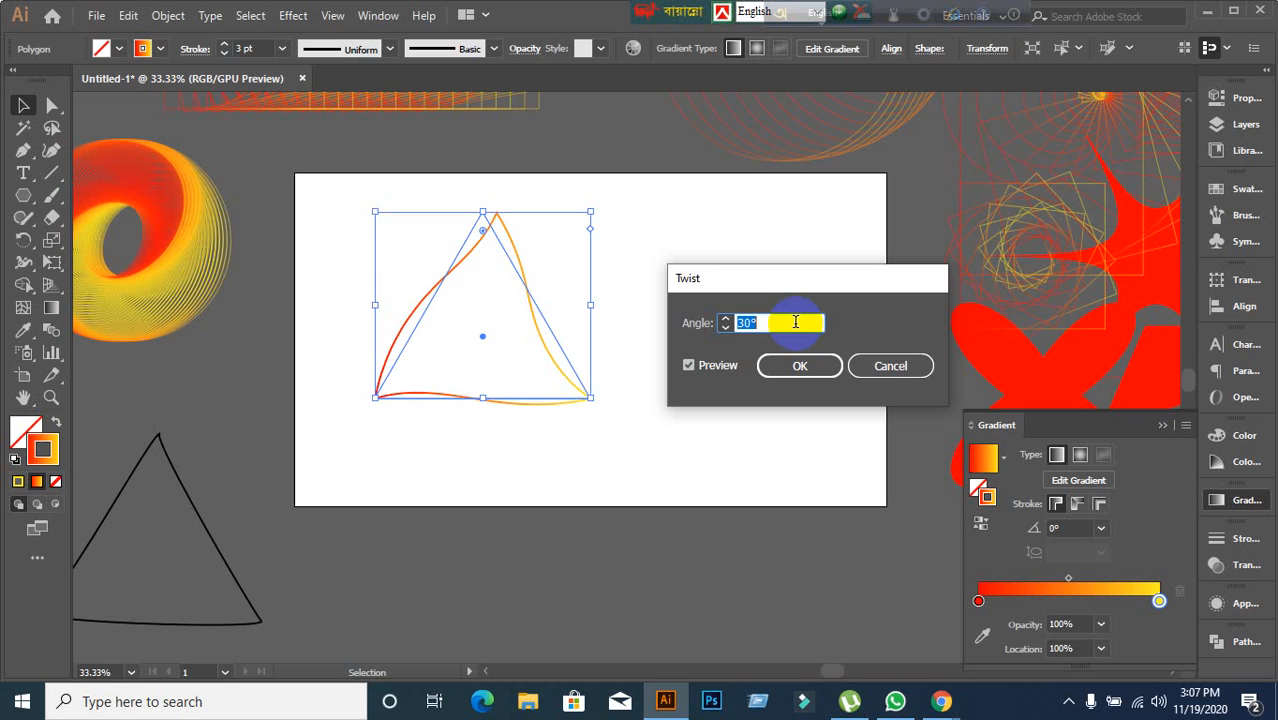
Apply the Twist effect and move the twisted triangle below the artboard.
{"action": "left_click", "coordinate": [800, 364]}
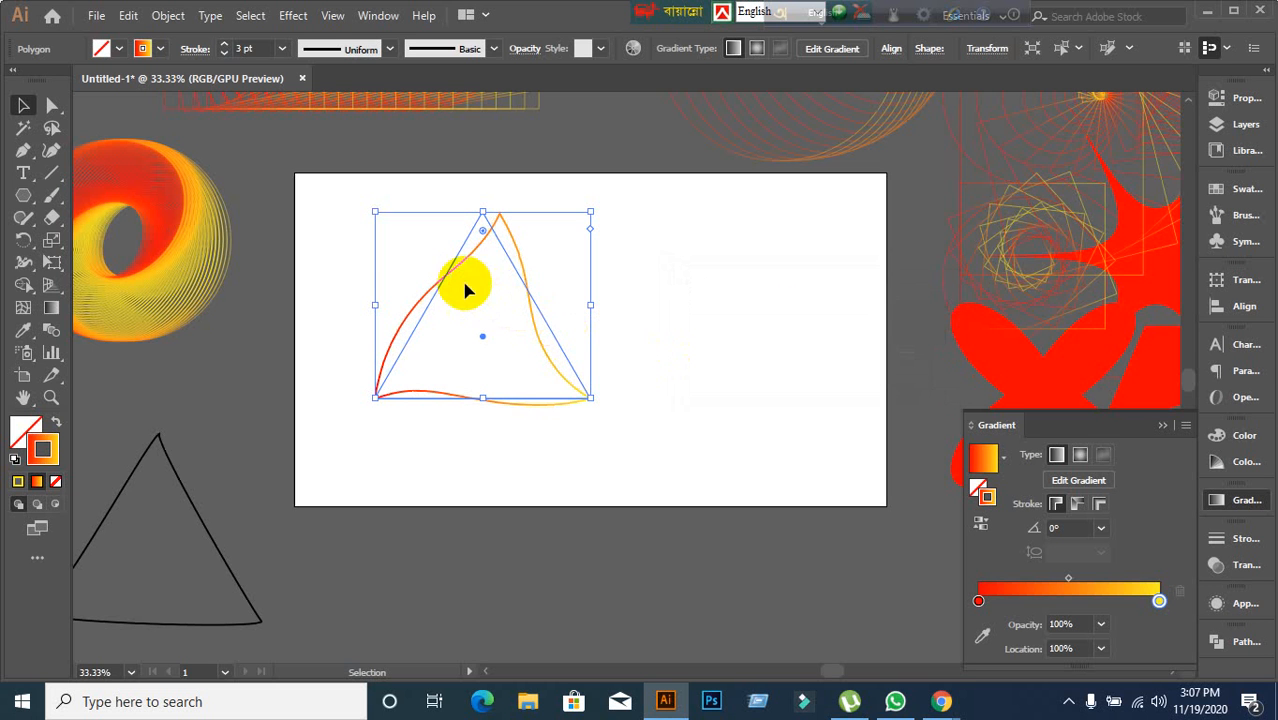
{"action": "left_click_drag", "start_coordinate": [444, 279], "coordinate": [540, 541]}
{"action": "scroll", "coordinate": [608, 448], "scroll_direction": "down", "scroll_amount": 2}
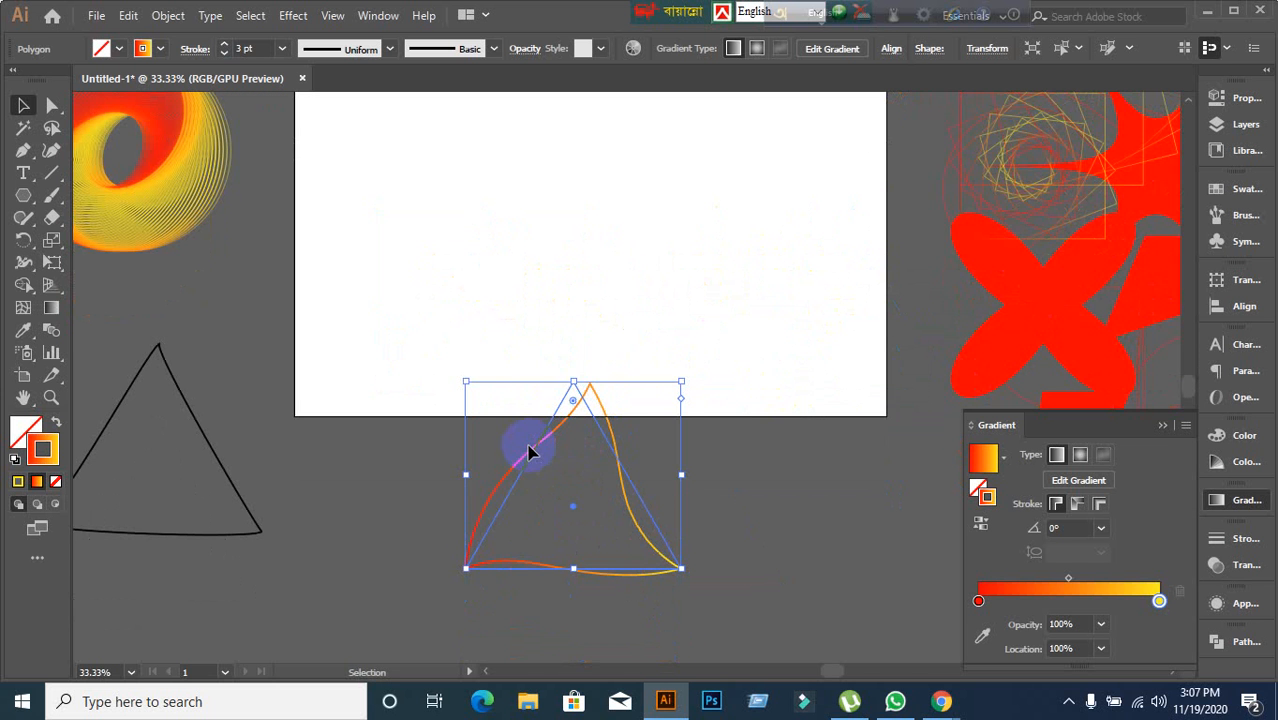
{"action": "left_click_drag", "start_coordinate": [535, 453], "coordinate": [529, 531]}
{"action": "scroll", "coordinate": [527, 410], "scroll_direction": "up", "scroll_amount": 2}
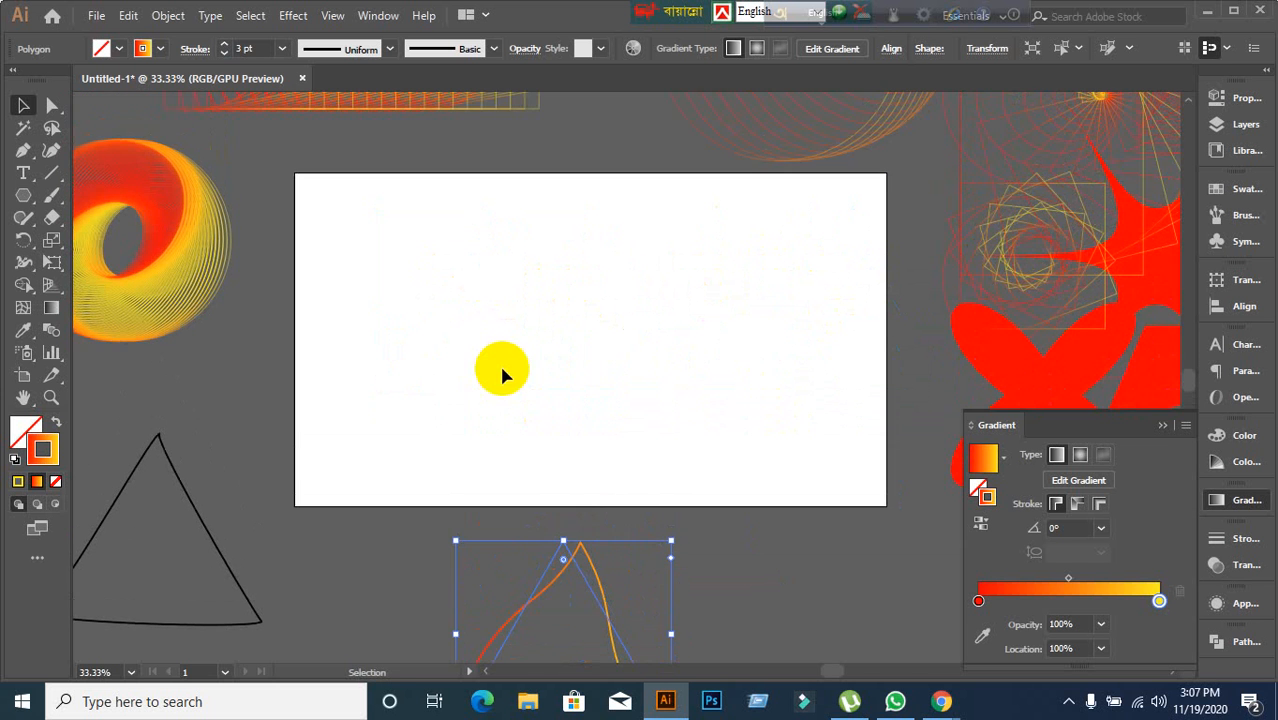
Draw a new rectangle in the middle of the artboard with the Rectangle Tool.
{"action": "left_click", "coordinate": [676, 345]}
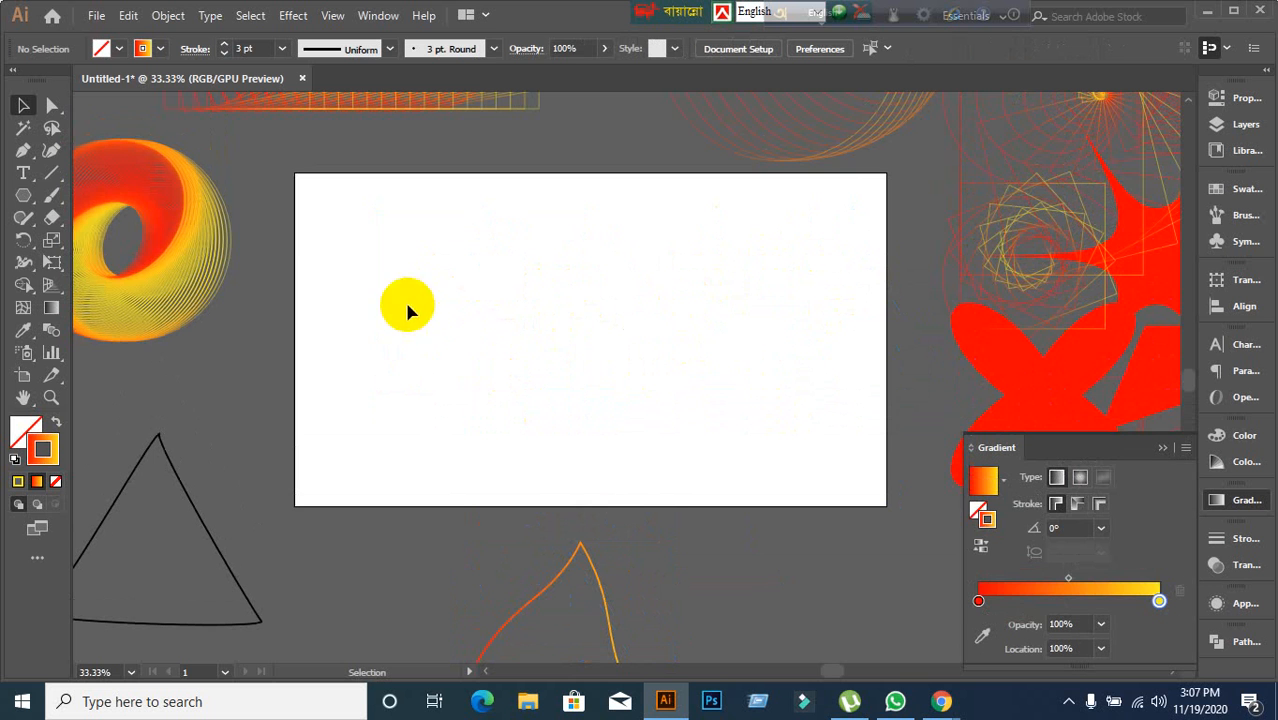
{"action": "left_click", "coordinate": [23, 196]}
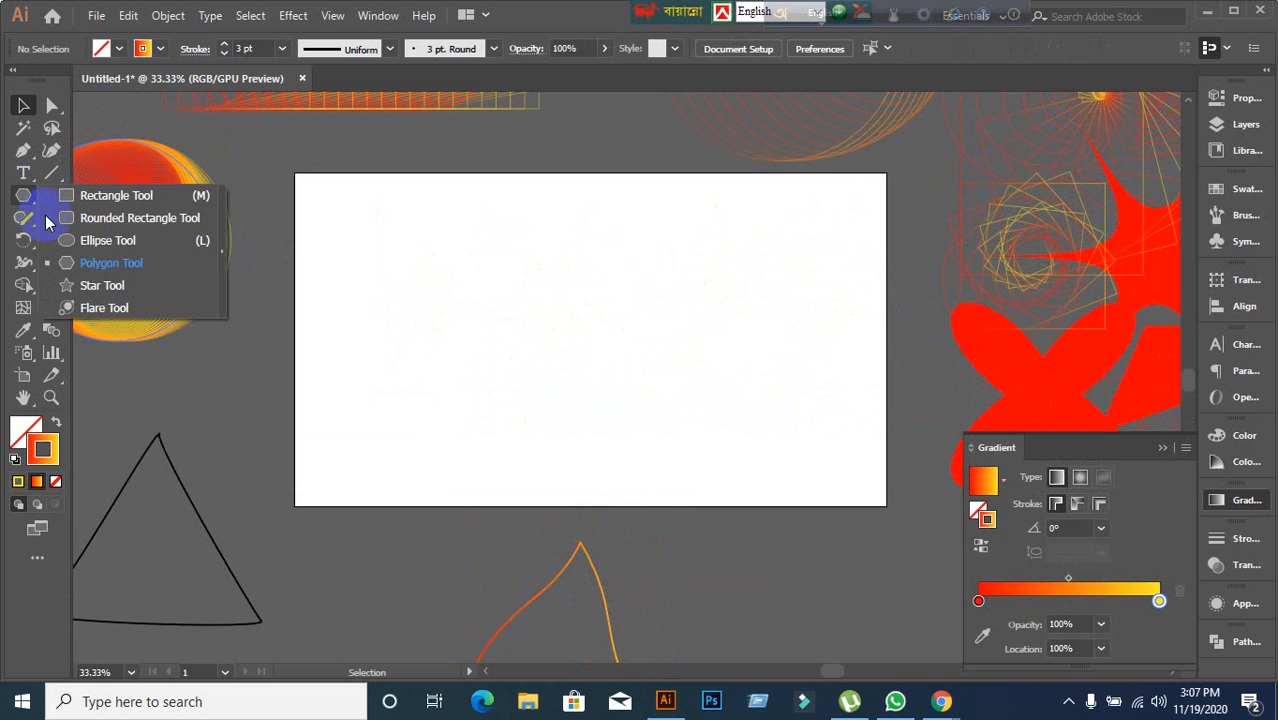
{"action": "left_click", "coordinate": [108, 200]}
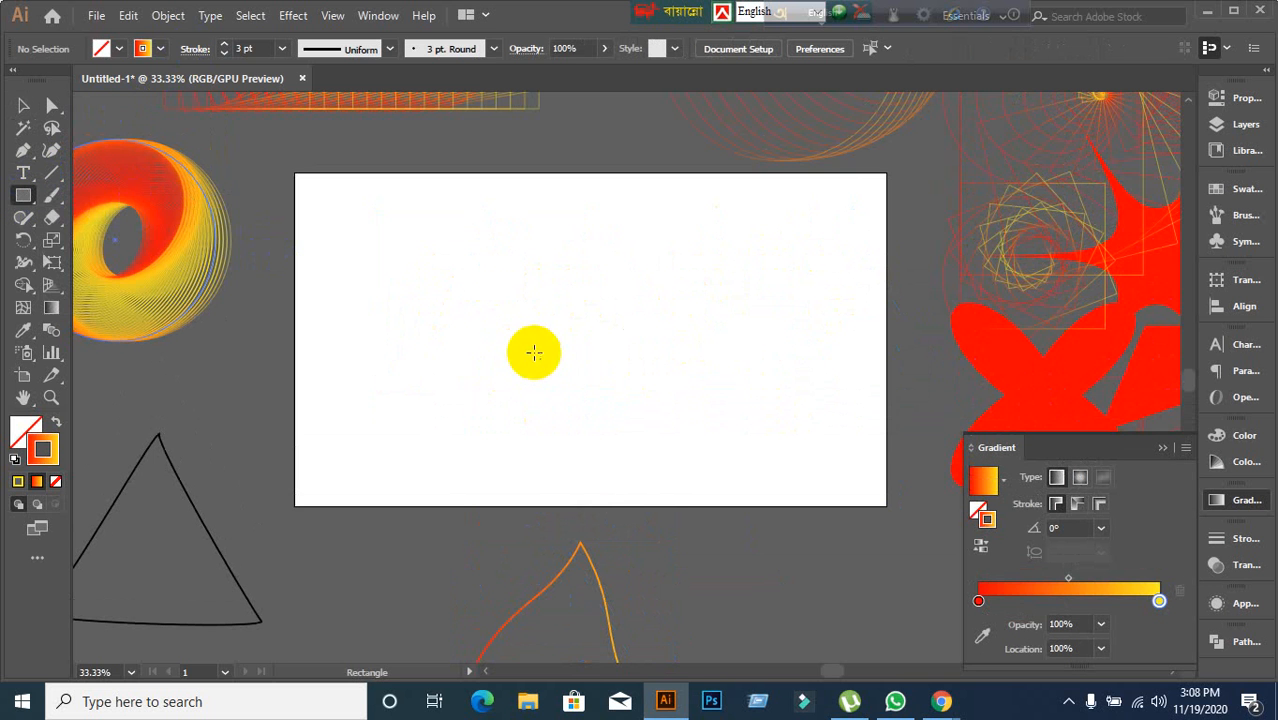
{"action": "left_click_drag", "start_coordinate": [421, 257], "coordinate": [738, 418]}
Open the Distort & Transform Zig Zag effect for the rectangle and turn on its preview.
{"action": "left_click", "coordinate": [292, 16]}
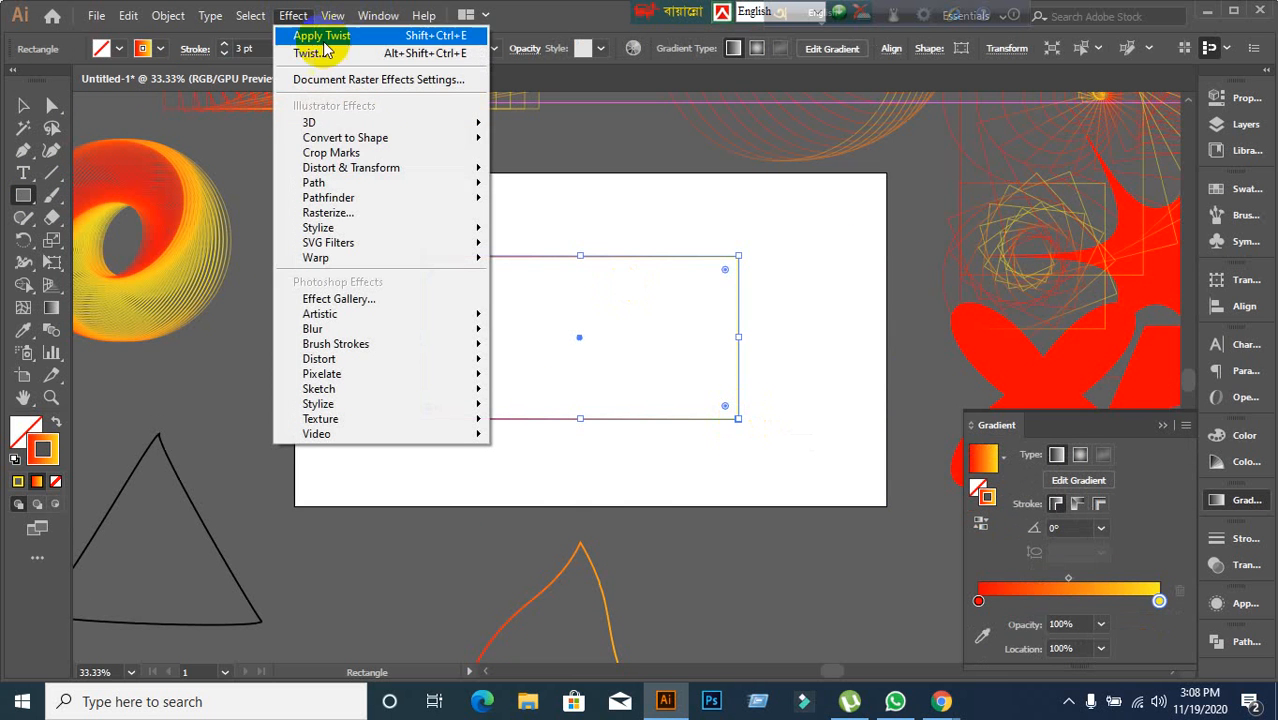
{"action": "mouse_move", "coordinate": [371, 170]}
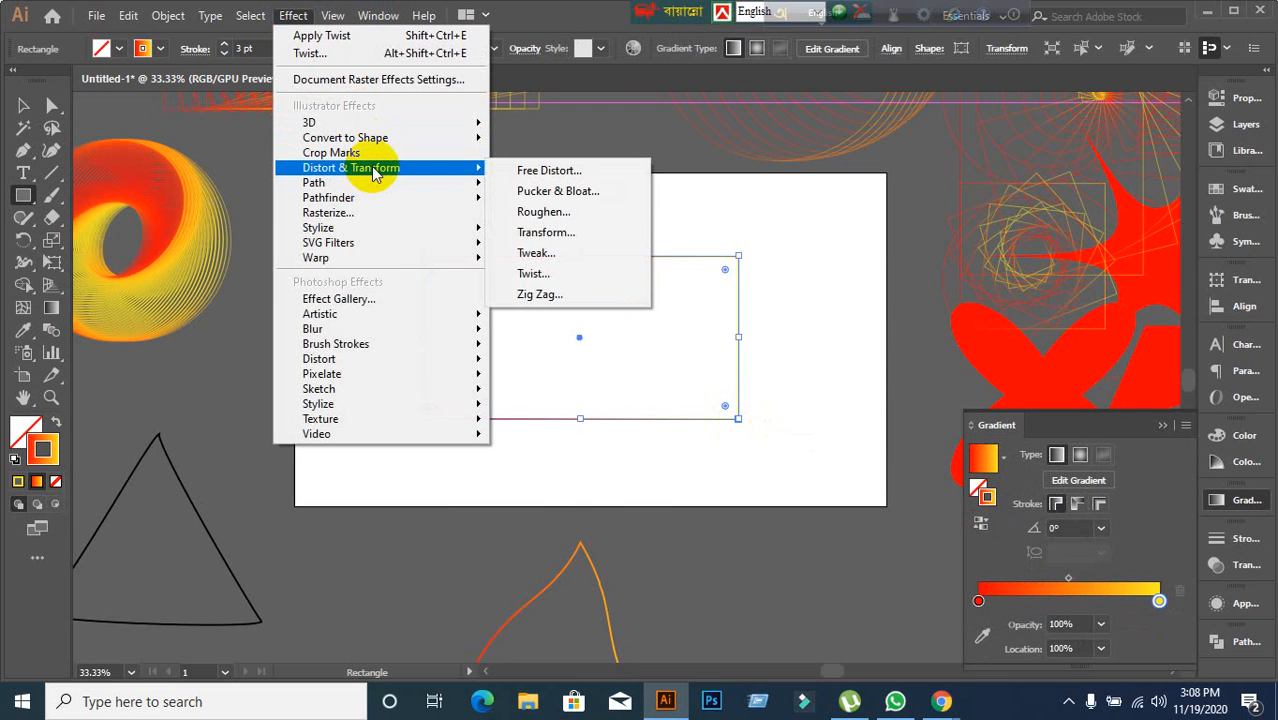
{"action": "left_click", "coordinate": [540, 296]}
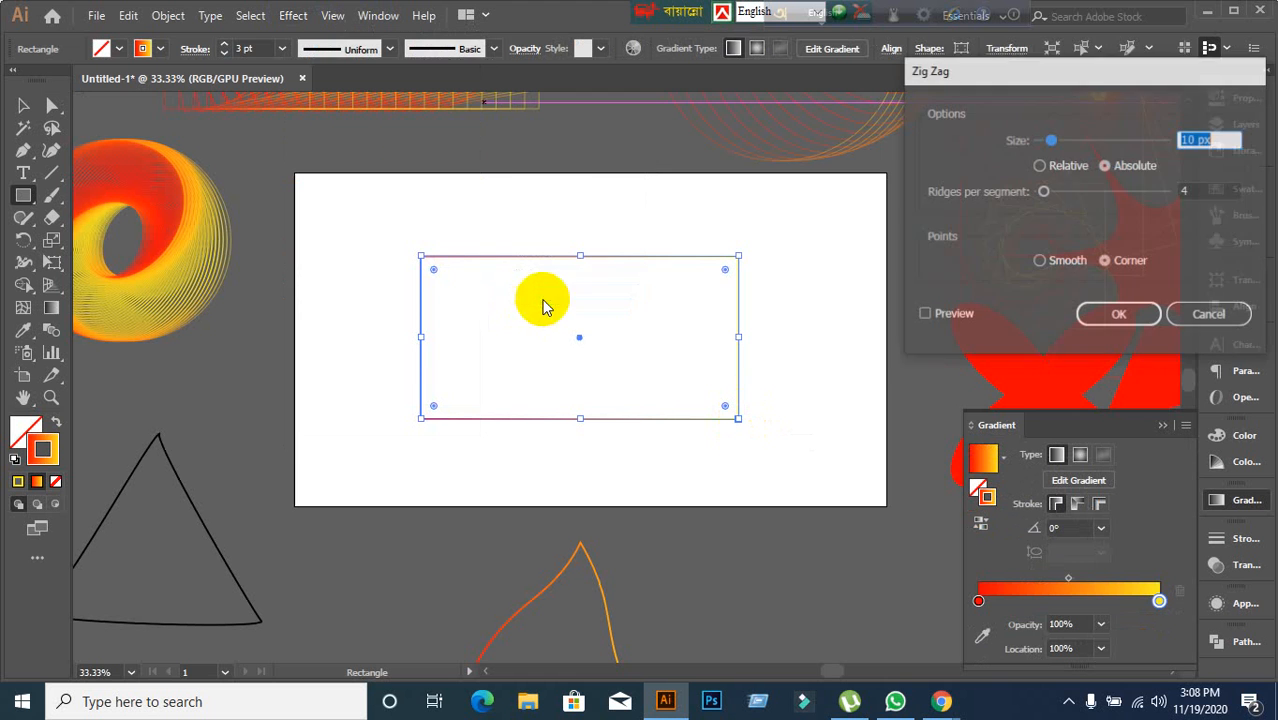
{"action": "left_click", "coordinate": [924, 315]}
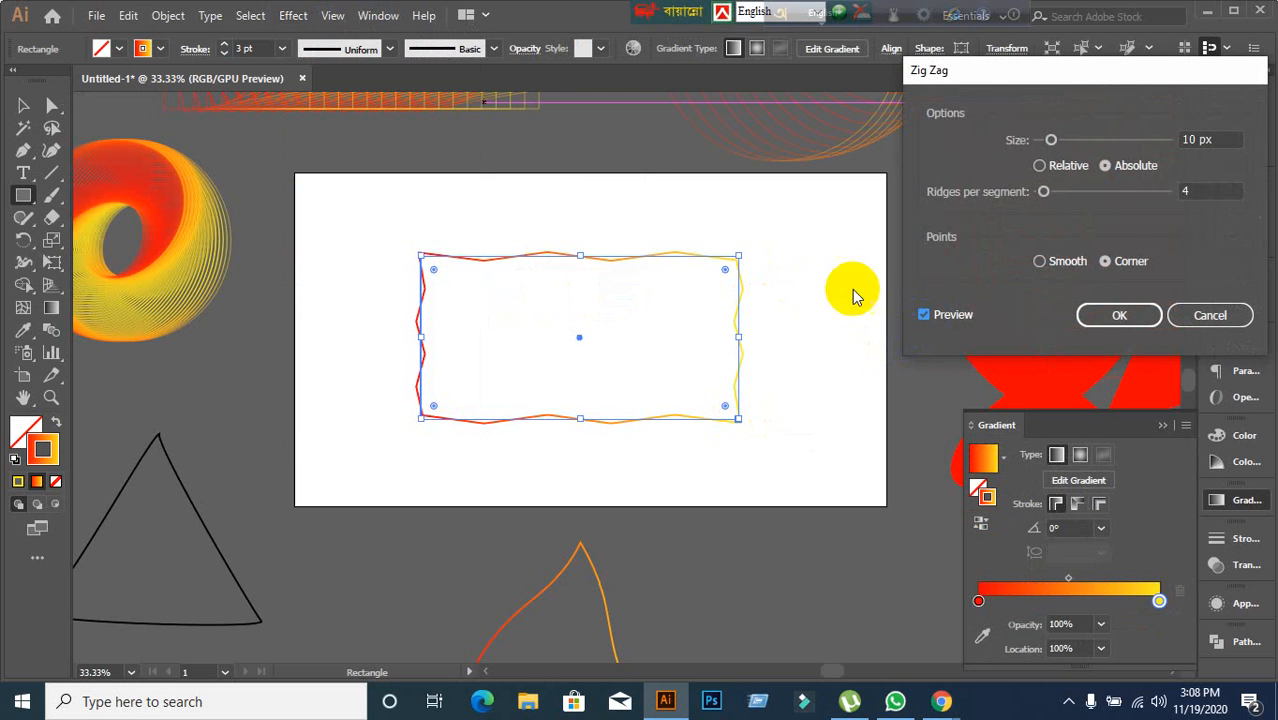
Set the Zig Zag ridges per segment to 7 and the size to 28 px.
{"action": "left_click", "coordinate": [1207, 192]}
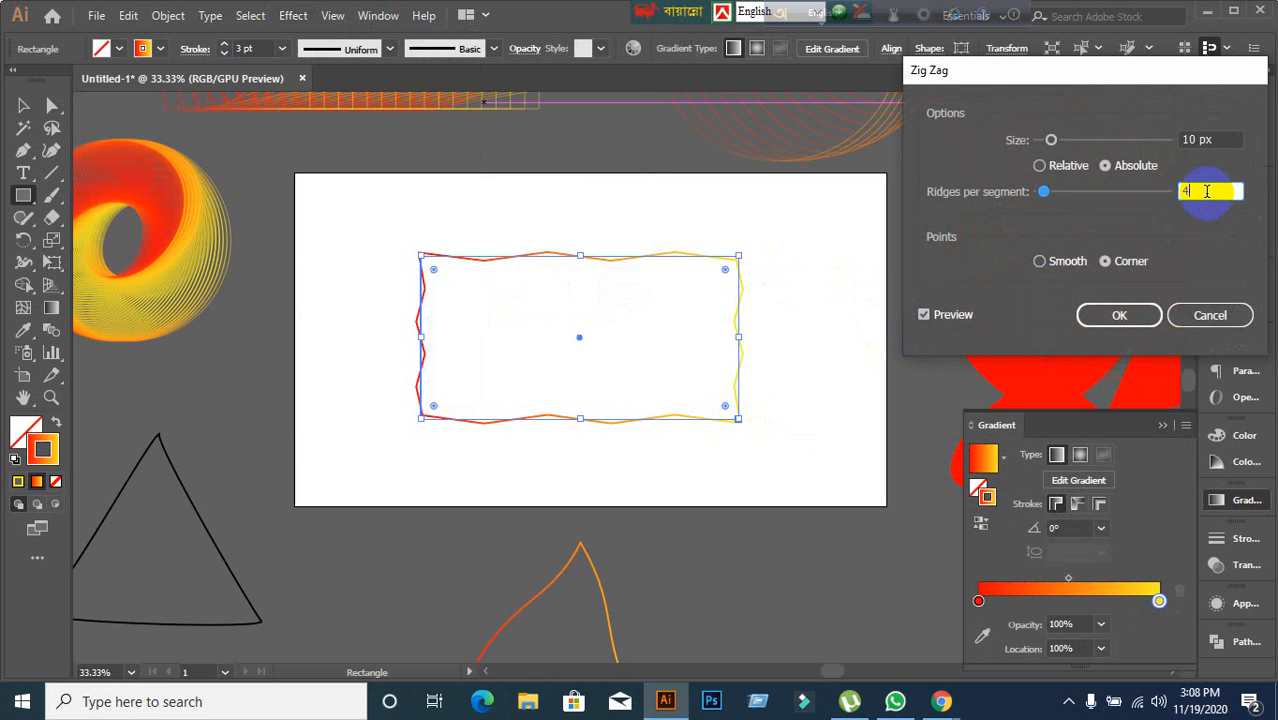
{"action": "scroll", "coordinate": [1207, 192], "scroll_direction": "up", "scroll_amount": 5}
{"action": "scroll", "coordinate": [1207, 192], "scroll_direction": "down", "scroll_amount": 2}
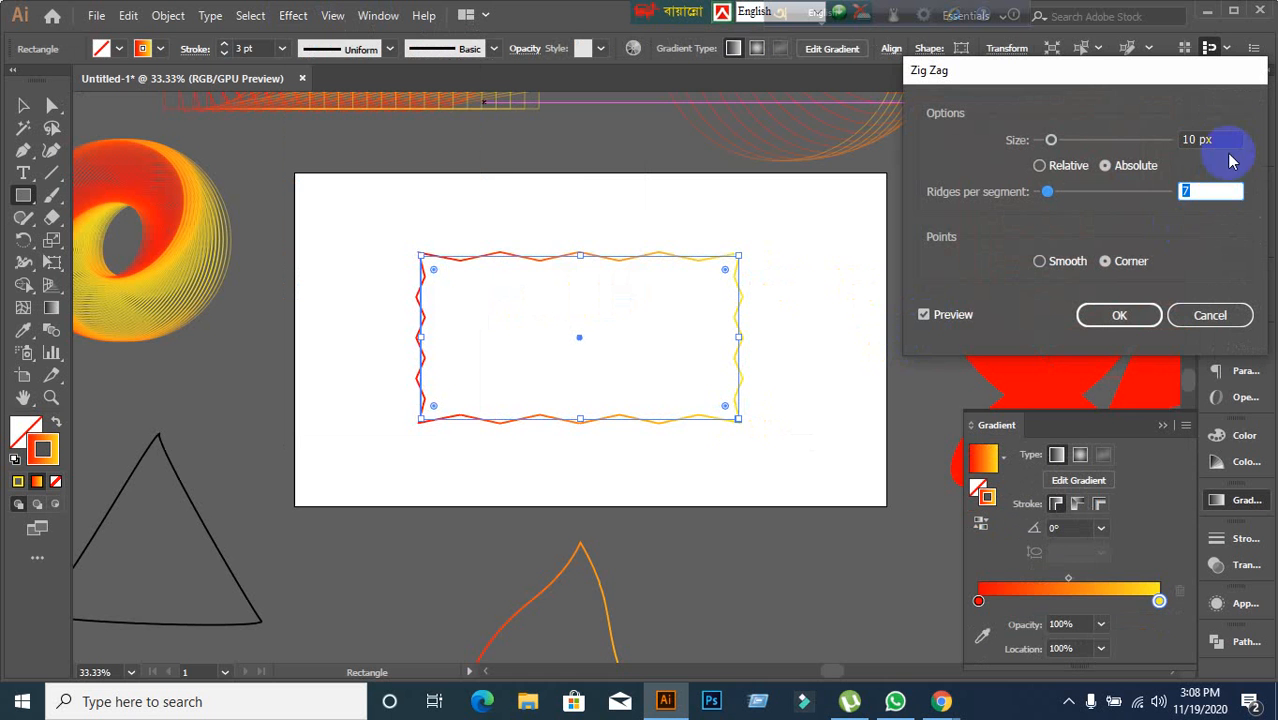
{"action": "left_click", "coordinate": [1229, 137]}
{"action": "scroll", "coordinate": [1229, 134], "scroll_direction": "up", "scroll_amount": 3}
{"action": "scroll", "coordinate": [1229, 134], "scroll_direction": "up", "scroll_amount": 15}
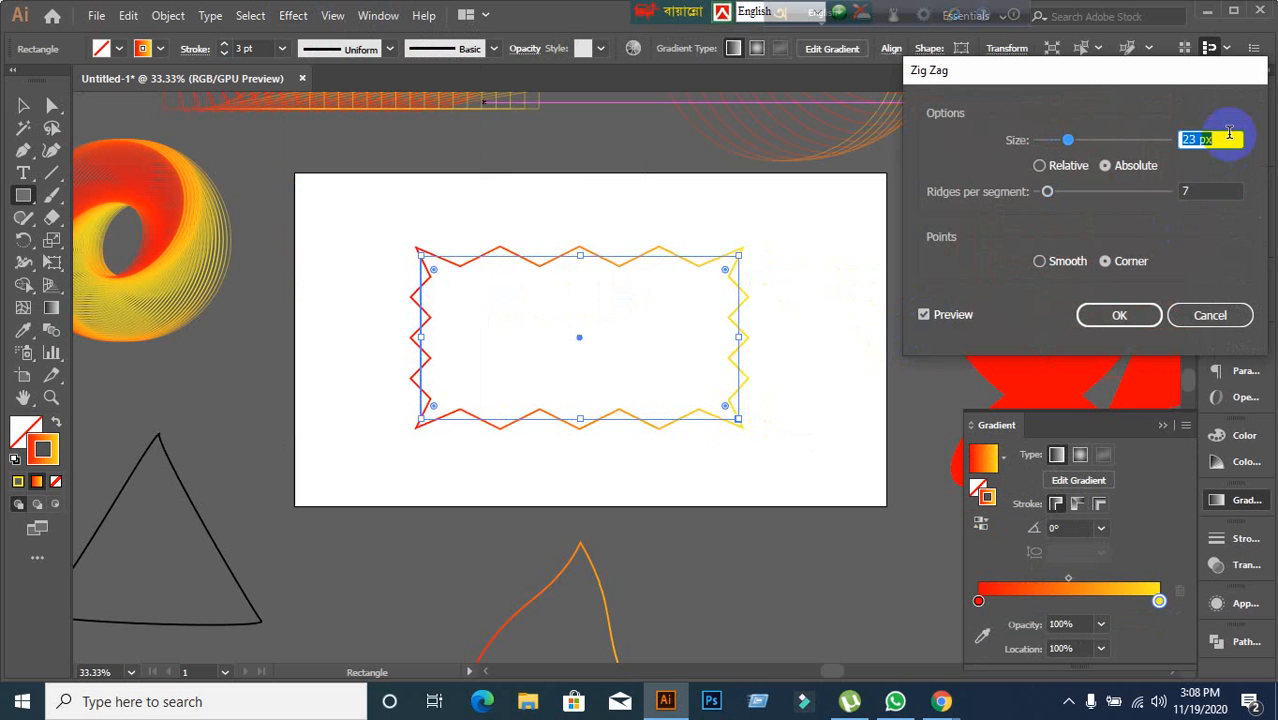
Raise the ridges per segment to 32 and switch the points to Smooth.
{"action": "left_click", "coordinate": [1205, 192]}
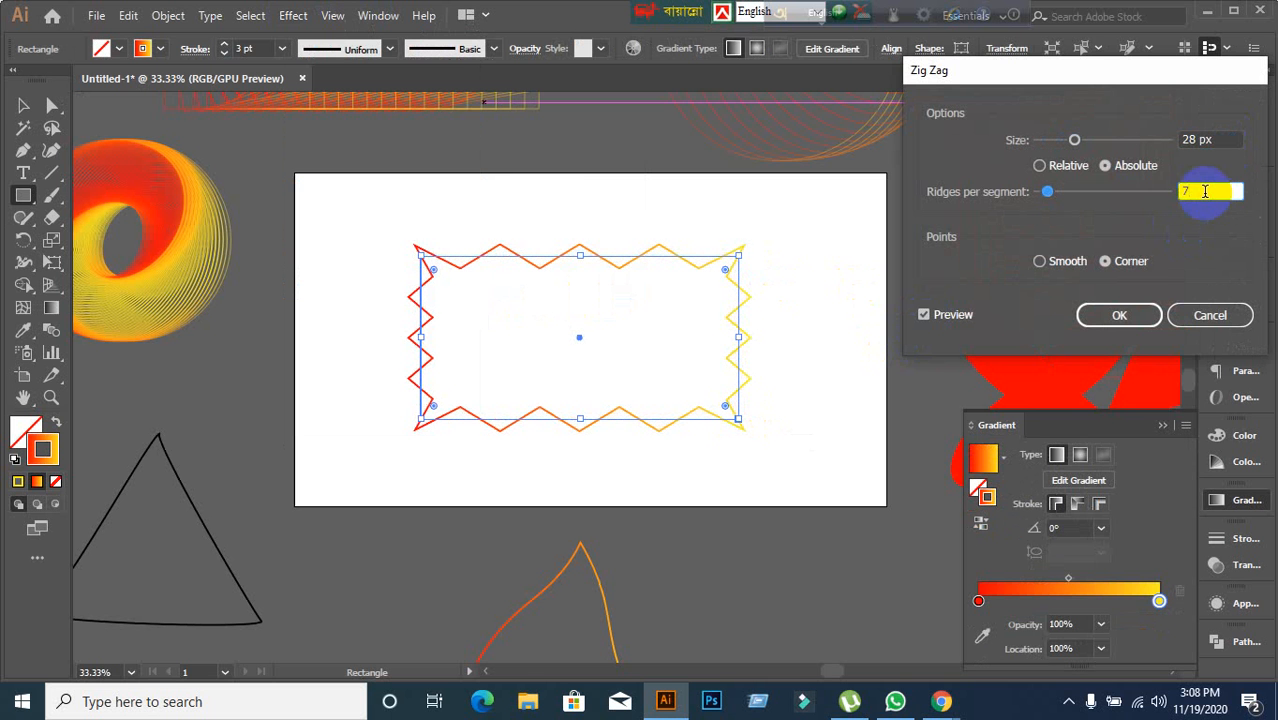
{"action": "scroll", "coordinate": [1205, 192], "scroll_direction": "up", "scroll_amount": 20}
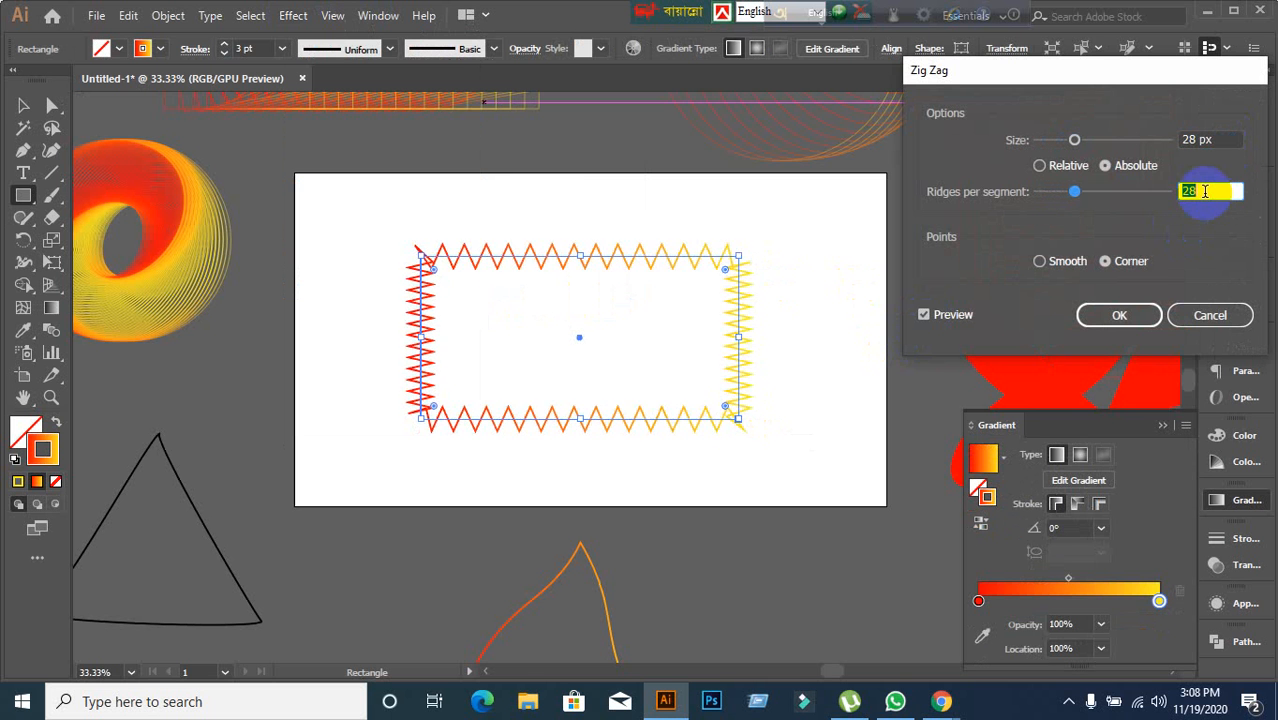
{"action": "scroll", "coordinate": [1205, 192], "scroll_direction": "up", "scroll_amount": 4}
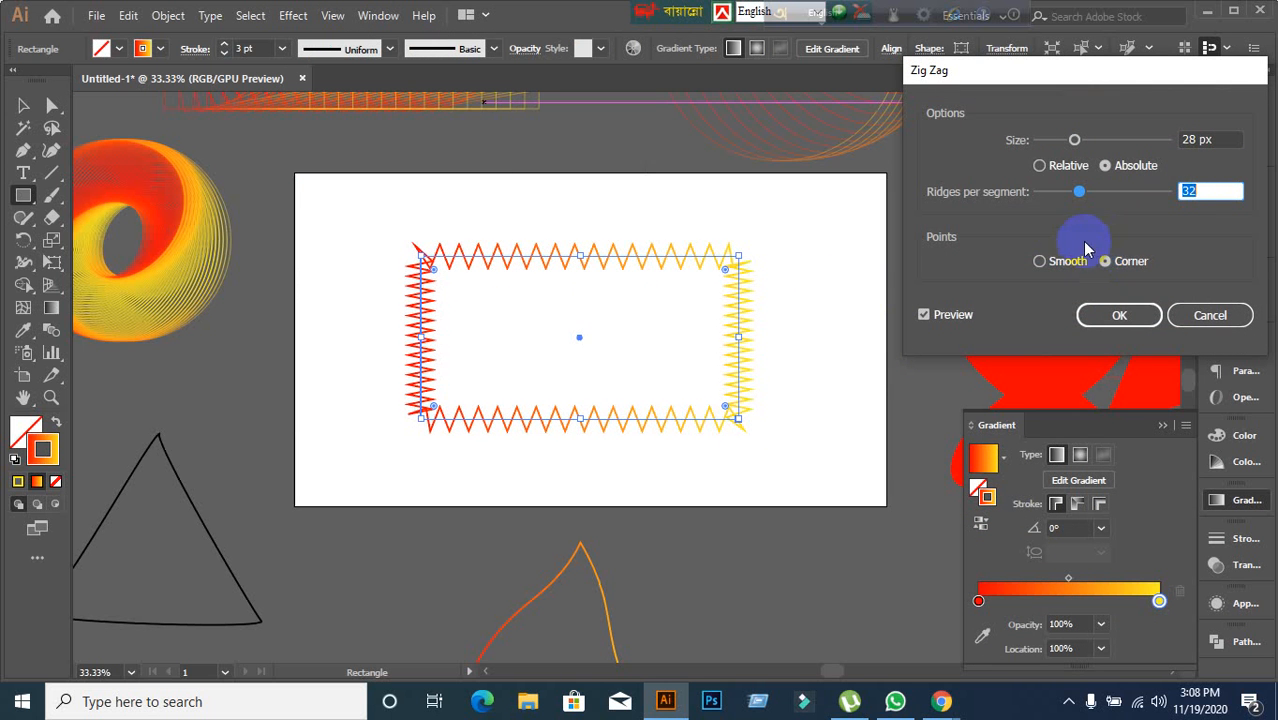
{"action": "left_click", "coordinate": [1041, 262]}
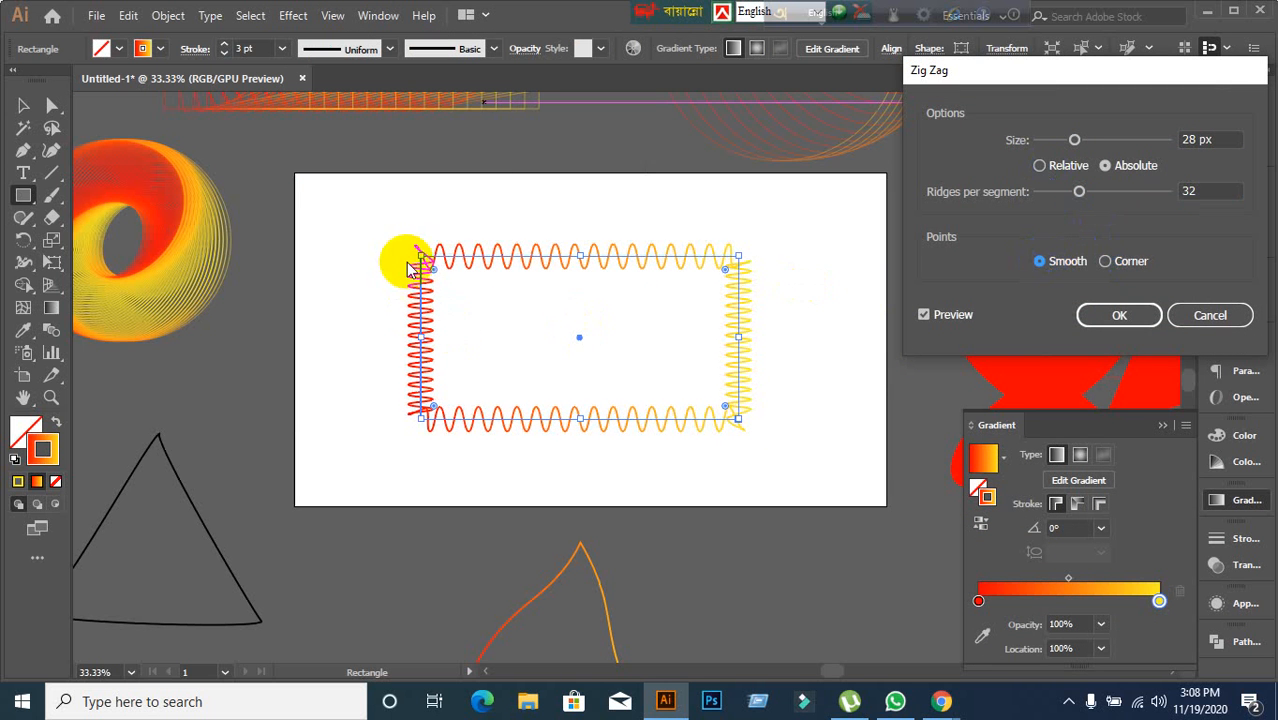
Switch points back to Corner, make the size Relative and set it to 4%.
{"action": "left_click", "coordinate": [1106, 262]}
{"action": "left_click", "coordinate": [1040, 166]}
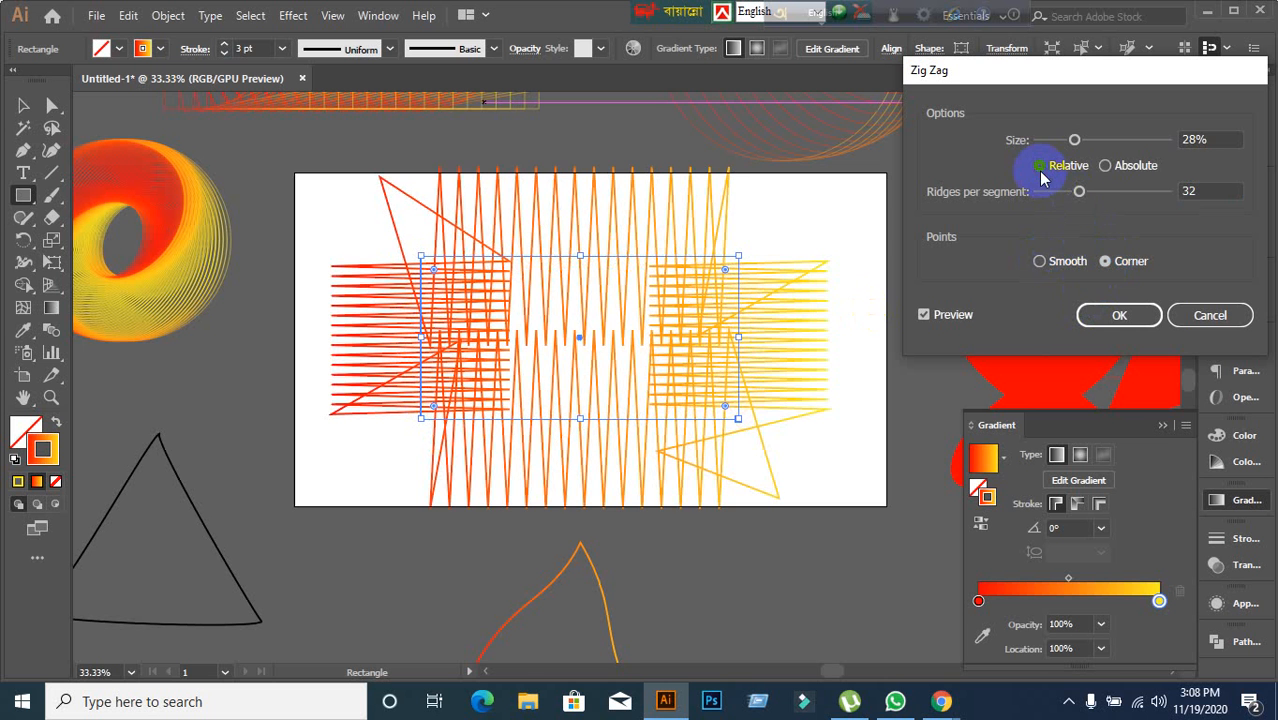
{"action": "left_click", "coordinate": [1211, 139]}
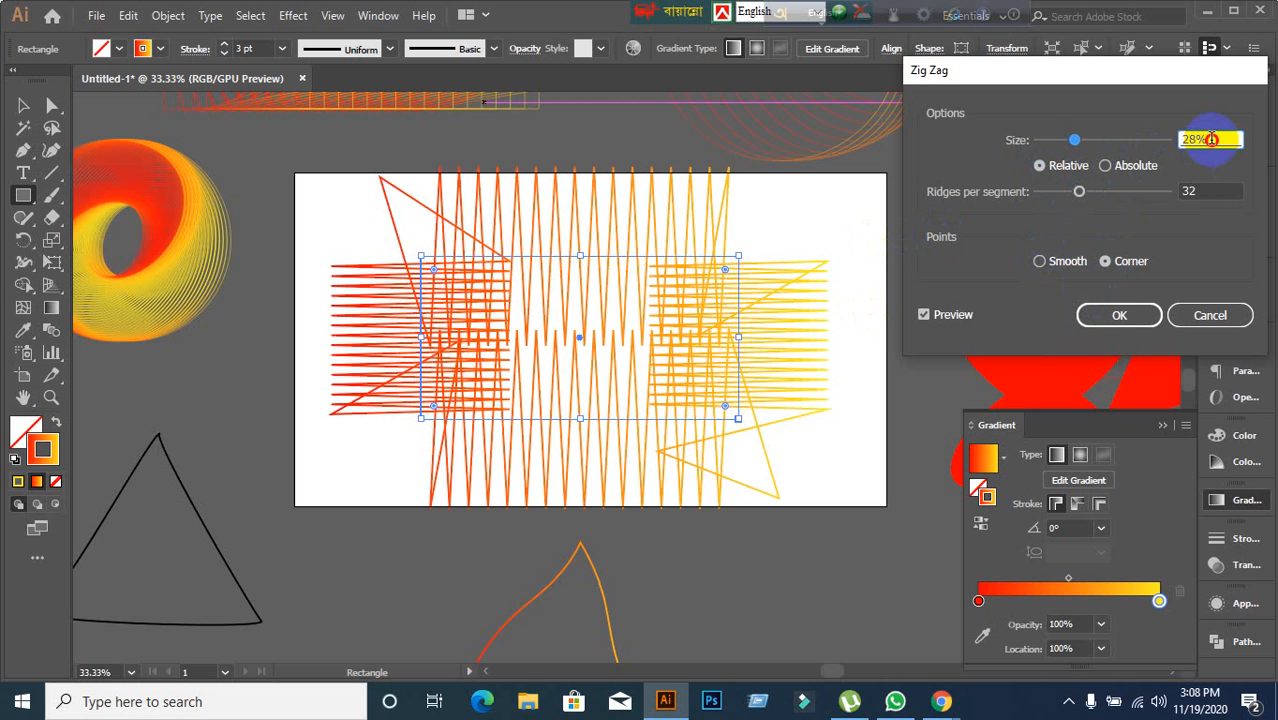
{"action": "scroll", "coordinate": [1211, 139], "scroll_direction": "down", "scroll_amount": 20}
{"action": "scroll", "coordinate": [1211, 139], "scroll_direction": "up", "scroll_amount": 3}
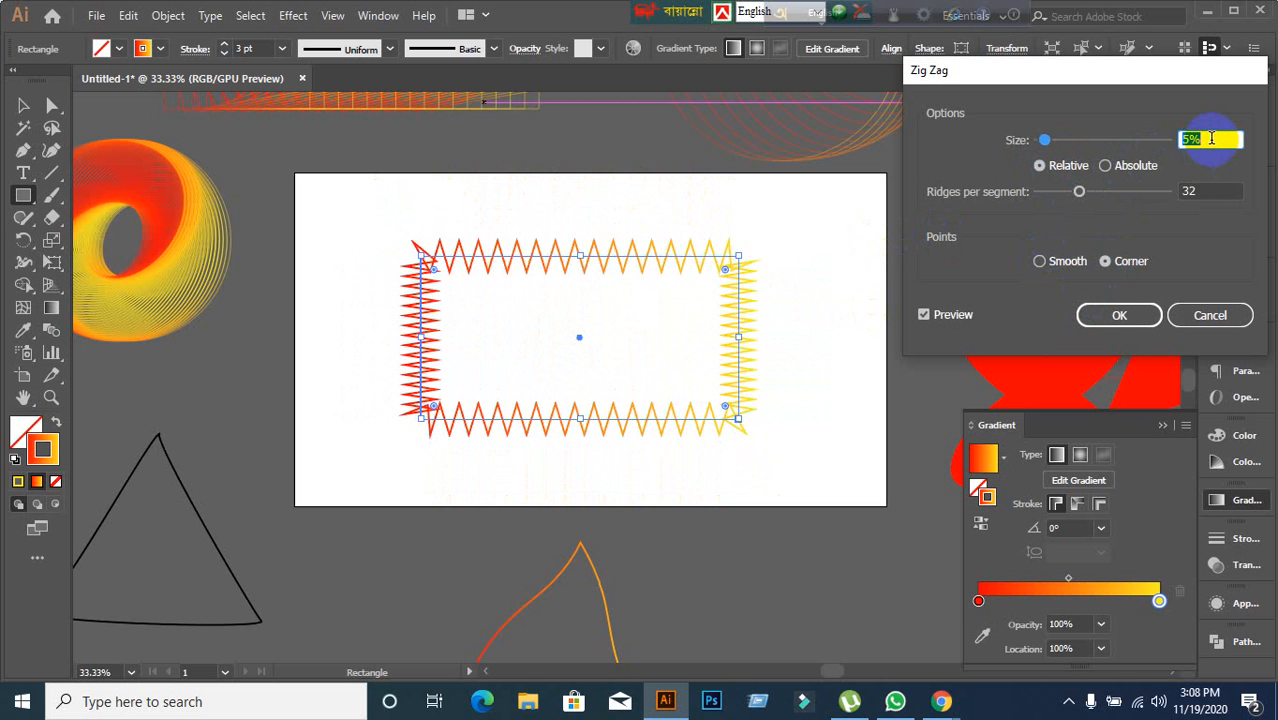
{"action": "scroll", "coordinate": [1211, 139], "scroll_direction": "down", "scroll_amount": 1}
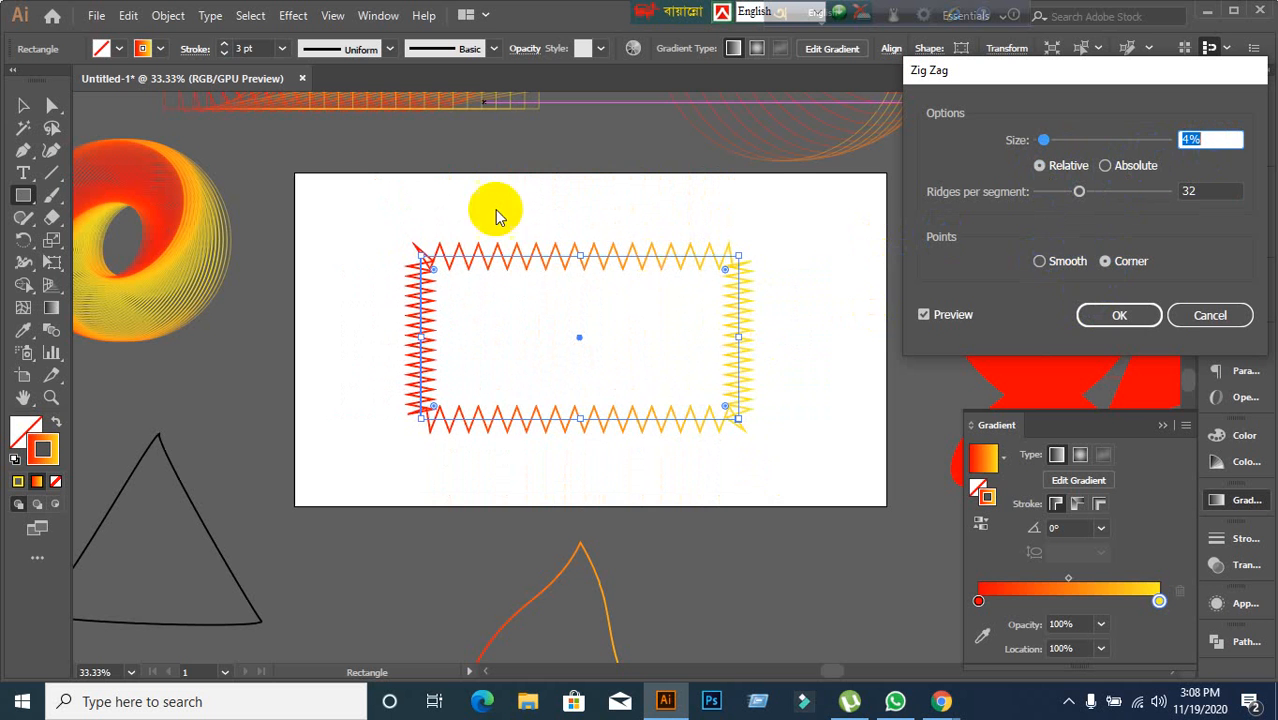
Lower the ridges per segment to 28 and switch the size back to Absolute.
{"action": "left_click", "coordinate": [1200, 190]}
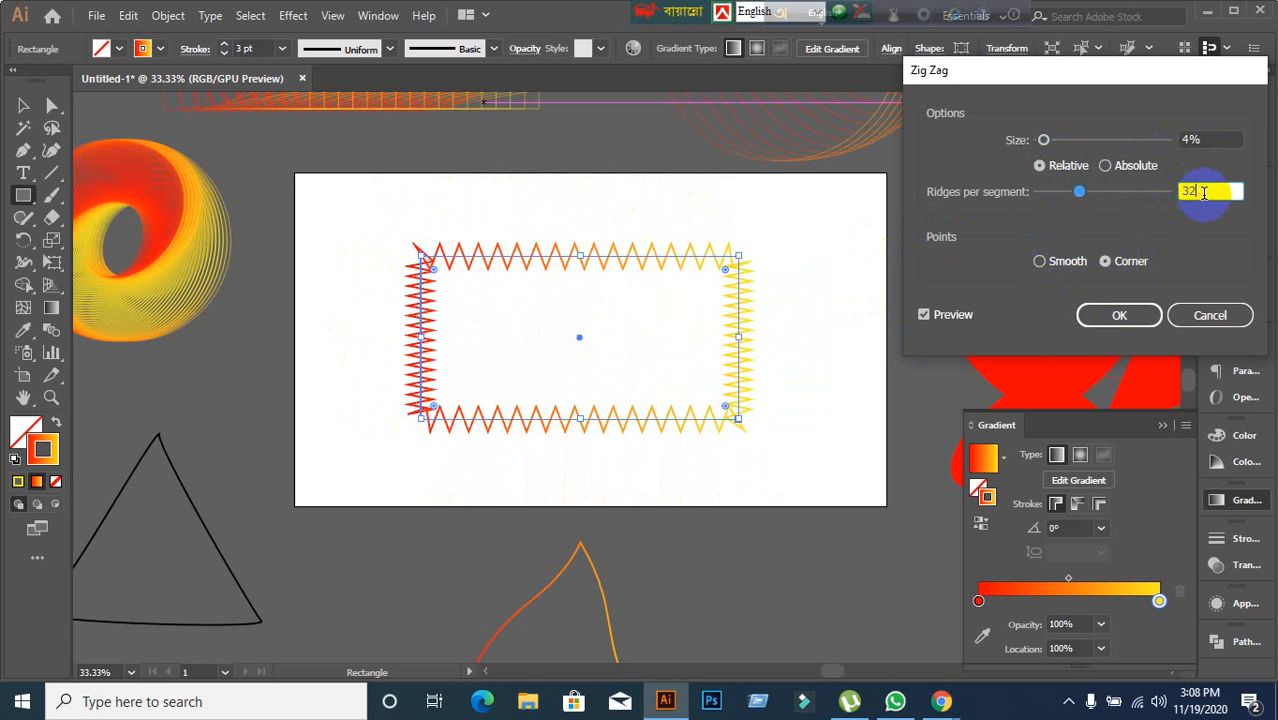
{"action": "scroll", "coordinate": [1204, 192], "scroll_direction": "down", "scroll_amount": 4}
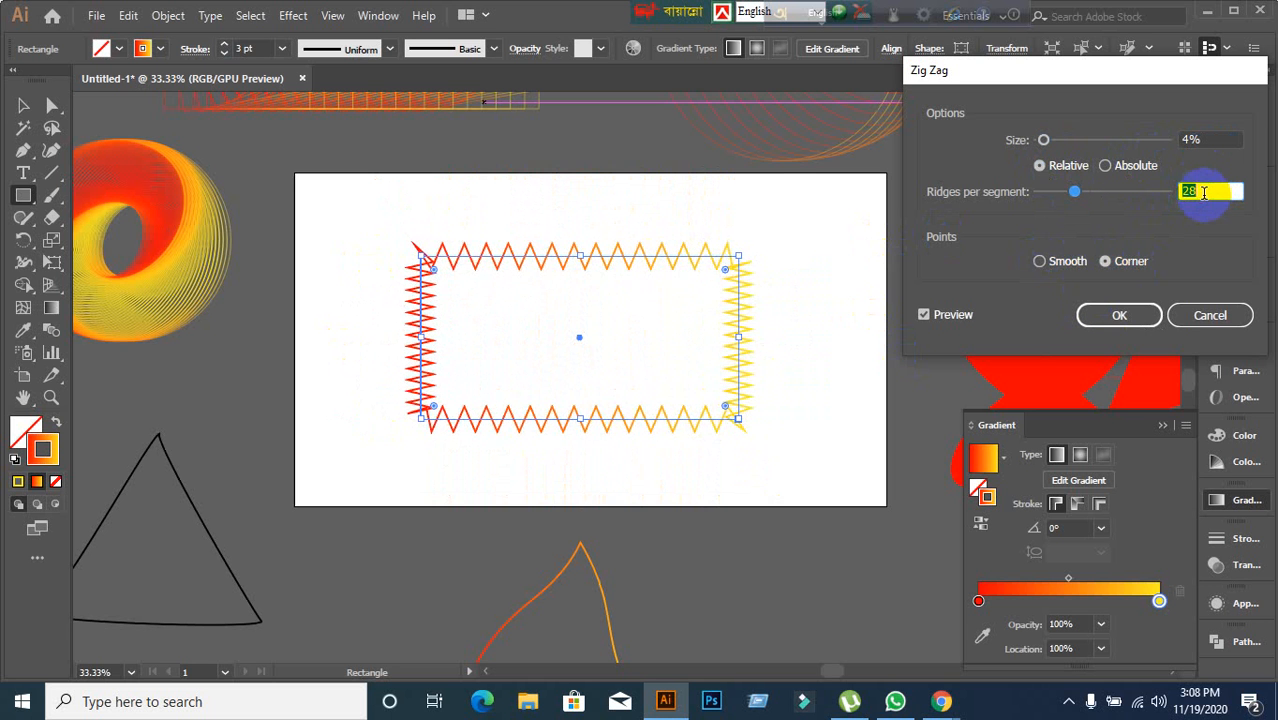
{"action": "left_click", "coordinate": [1104, 165]}
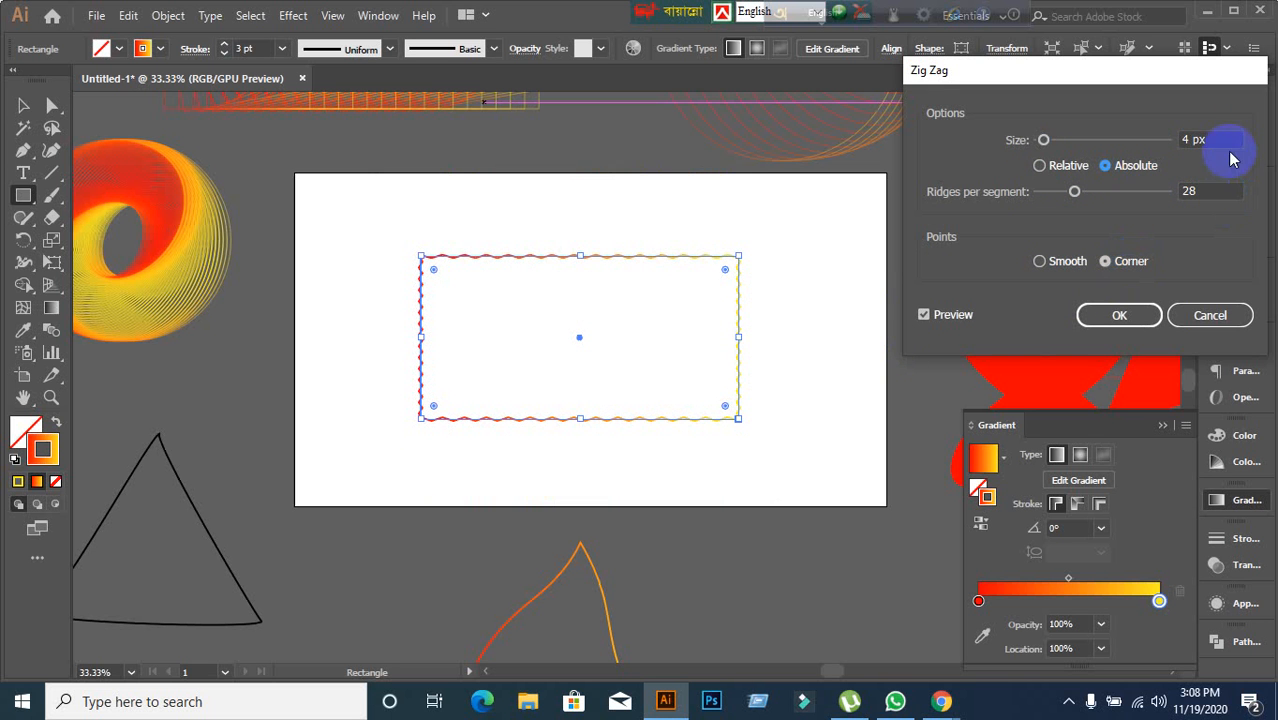
Set the Zig Zag size to 11 px and the ridges per segment to 49.
{"action": "scroll", "coordinate": [1227, 140], "scroll_direction": "up", "scroll_amount": 17}
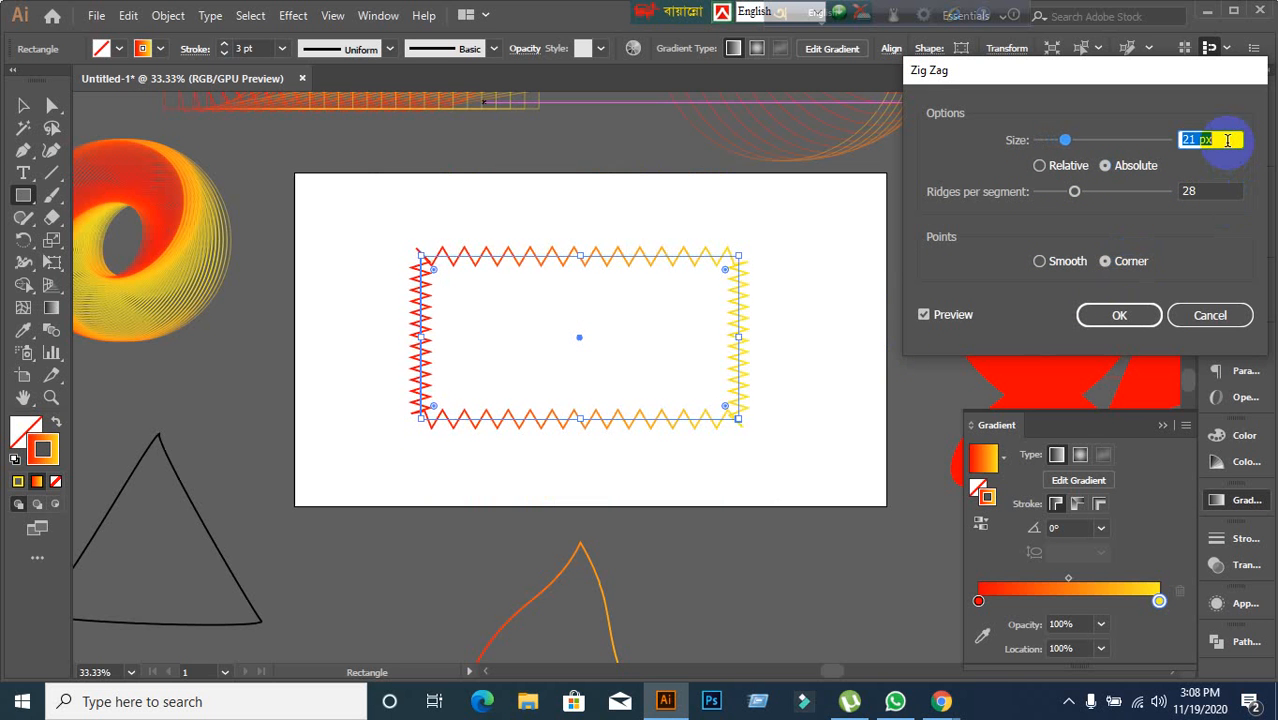
{"action": "scroll", "coordinate": [1227, 140], "scroll_direction": "down", "scroll_amount": 10}
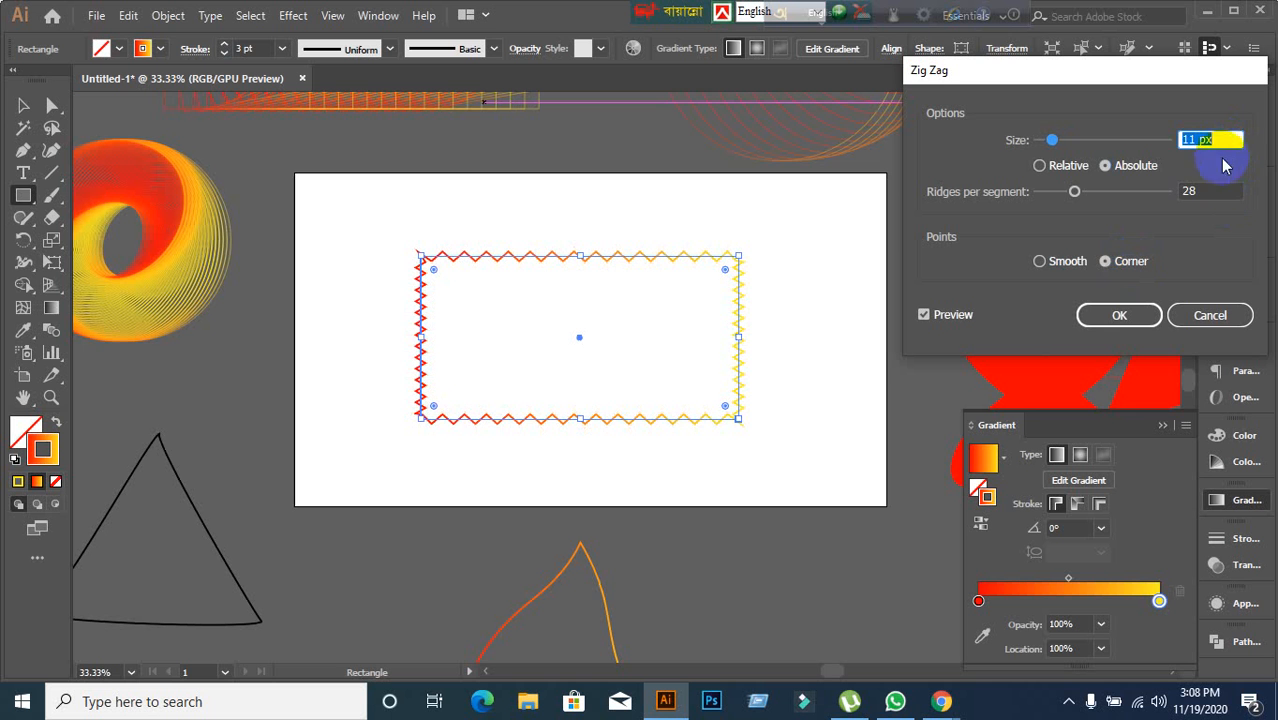
{"action": "left_click", "coordinate": [1210, 192]}
{"action": "scroll", "coordinate": [1210, 192], "scroll_direction": "up", "scroll_amount": 10}
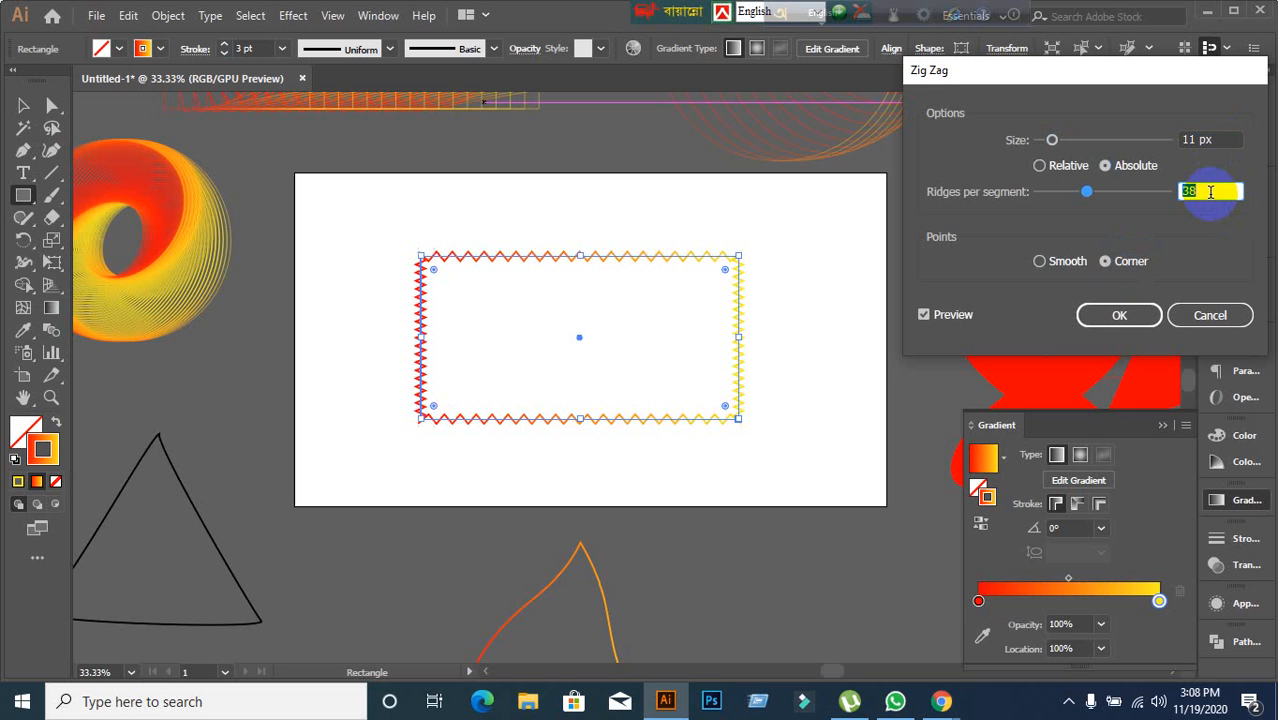
{"action": "scroll", "coordinate": [1210, 192], "scroll_direction": "up", "scroll_amount": 11}
Set the size to 17 px, choose Smooth points, and apply the Zig Zag effect.
{"action": "left_click", "coordinate": [1235, 137]}
{"action": "scroll", "coordinate": [1235, 137], "scroll_direction": "up", "scroll_amount": 4}
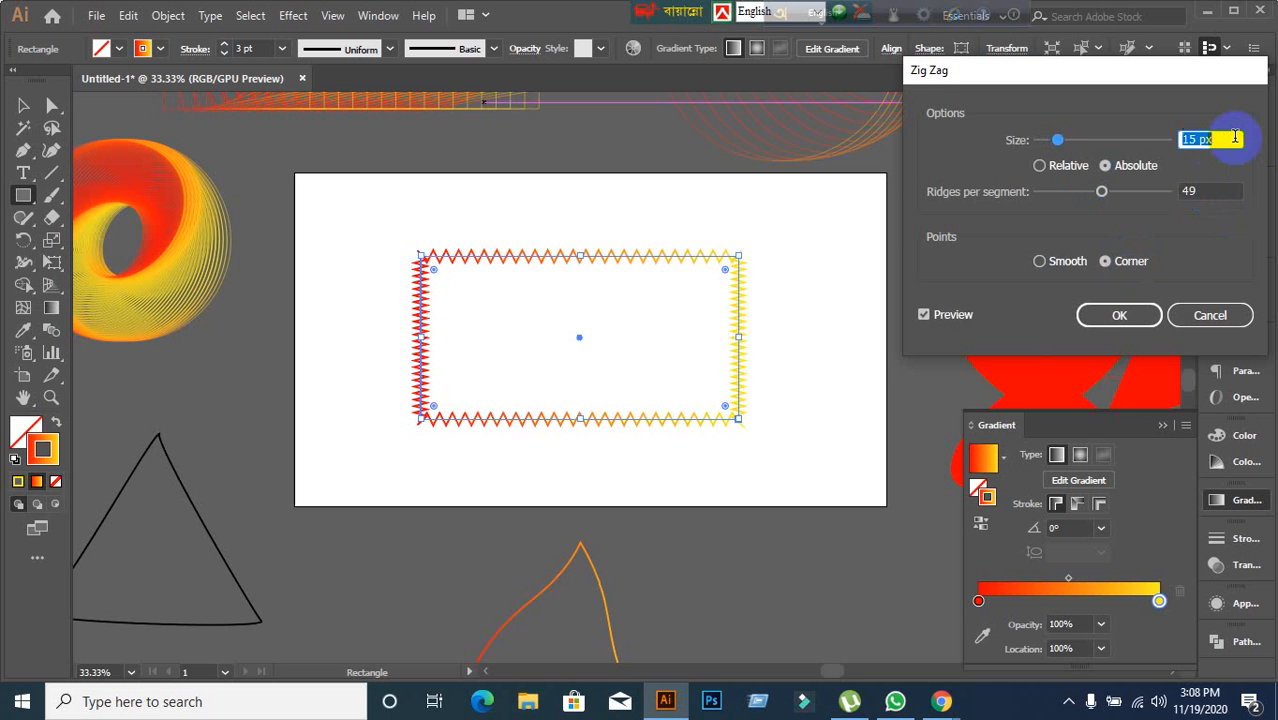
{"action": "scroll", "coordinate": [1235, 137], "scroll_direction": "up", "scroll_amount": 2}
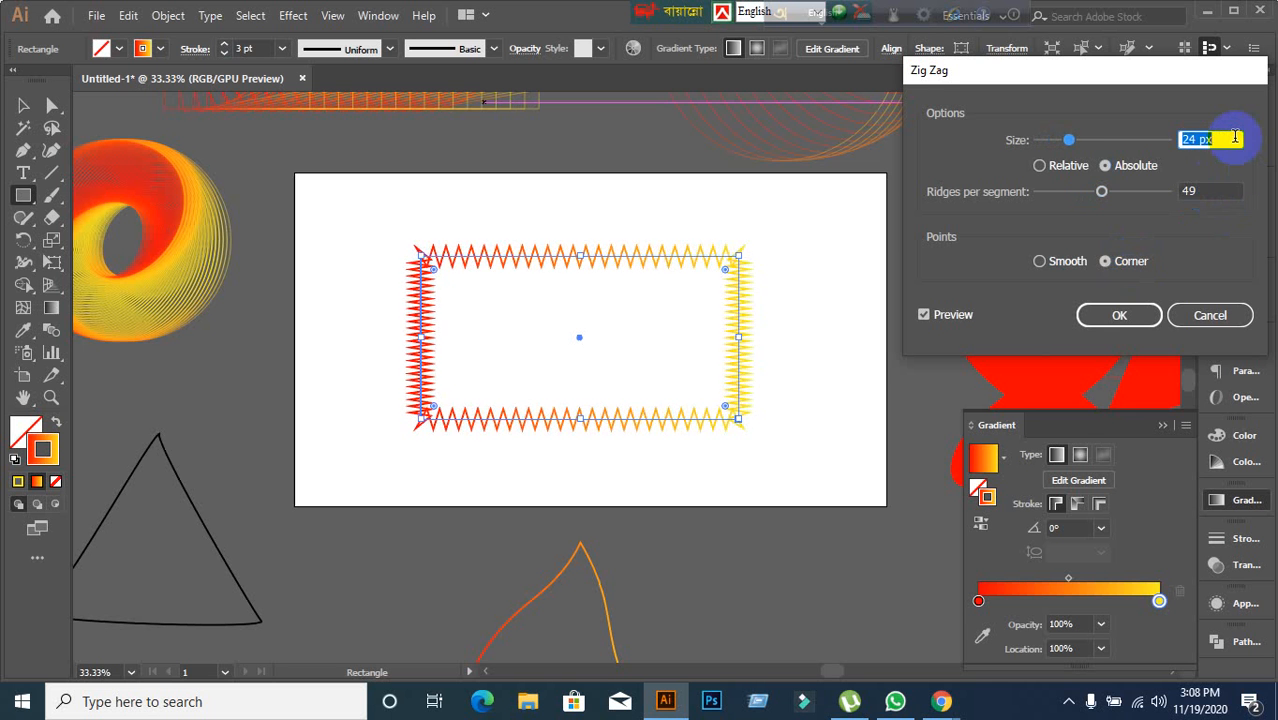
{"action": "left_click", "coordinate": [1087, 261]}
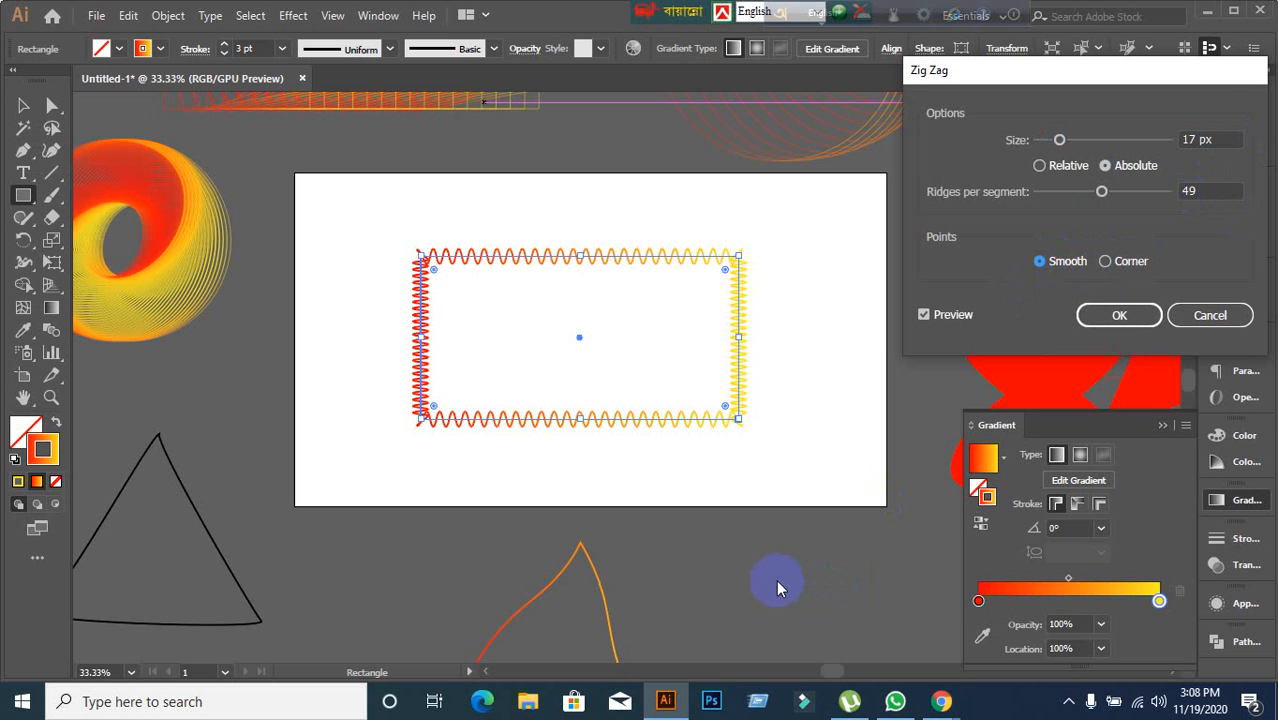
{"action": "left_click", "coordinate": [1134, 317]}
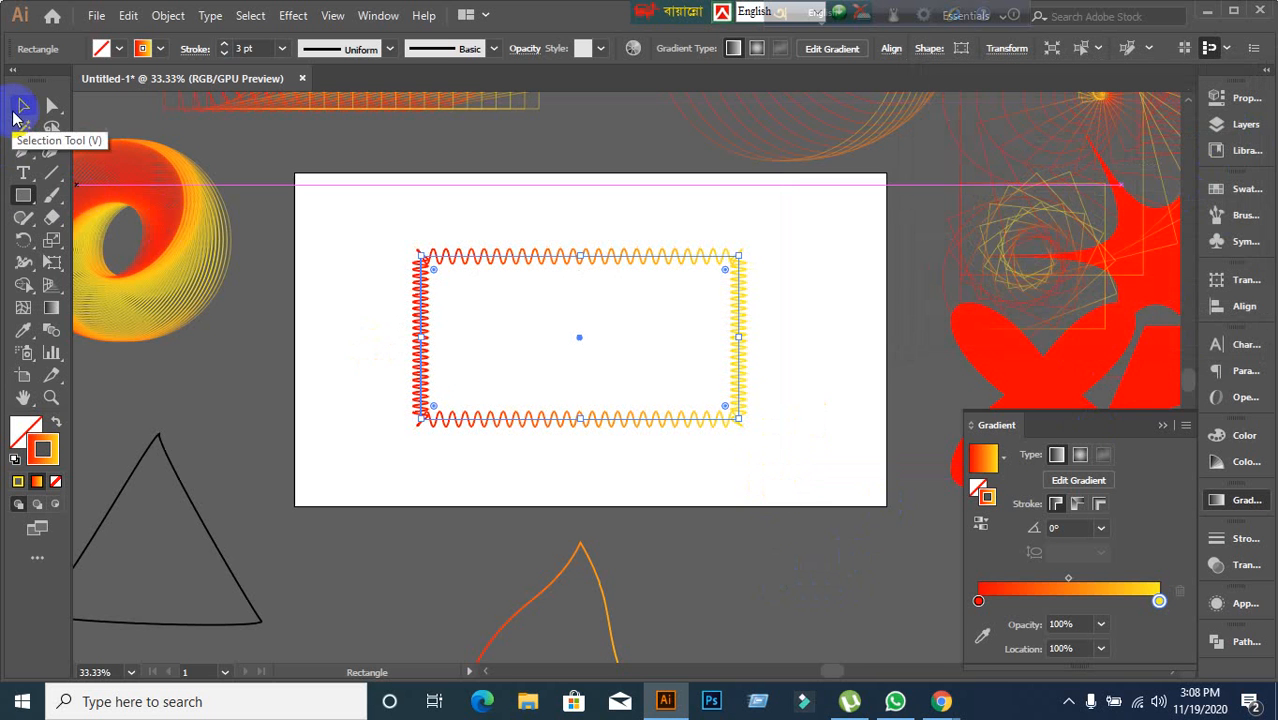
Move the zigzag rectangle below the artboard and deselect it.
{"action": "left_click", "coordinate": [22, 106]}
{"action": "left_click", "coordinate": [278, 395]}
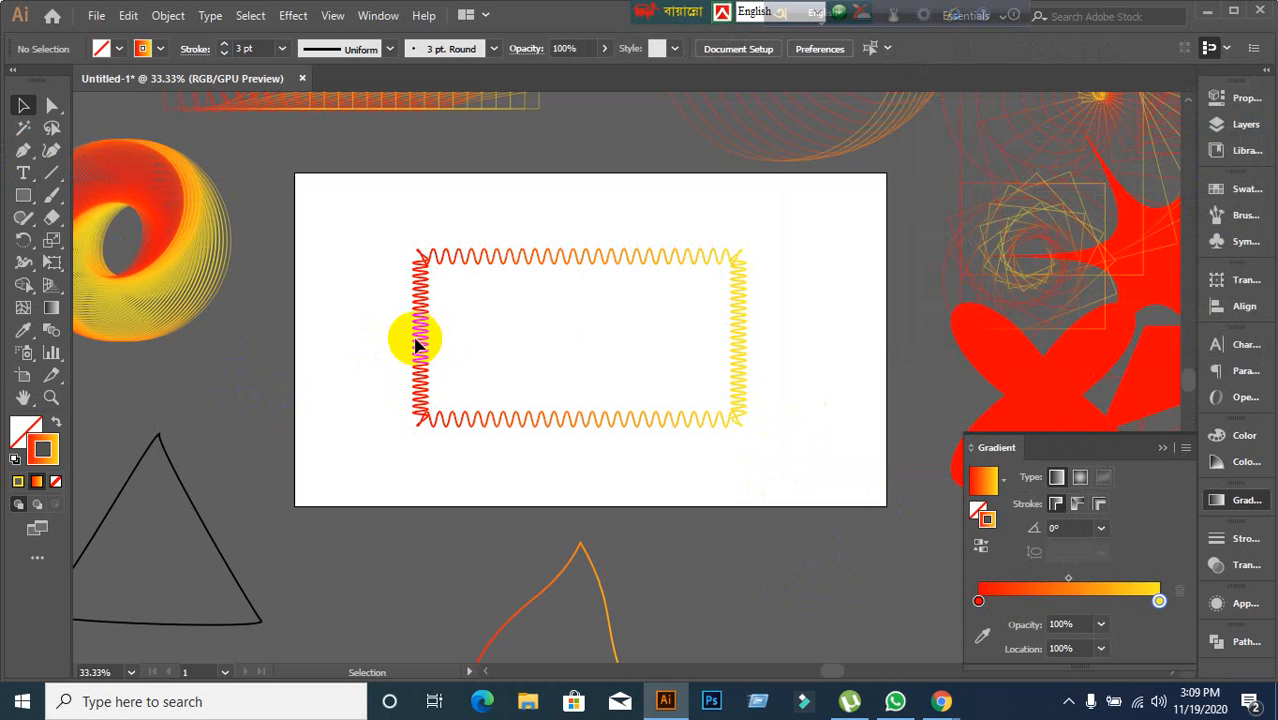
{"action": "left_click_drag", "start_coordinate": [424, 374], "coordinate": [377, 634]}
{"action": "left_click", "coordinate": [442, 392]}
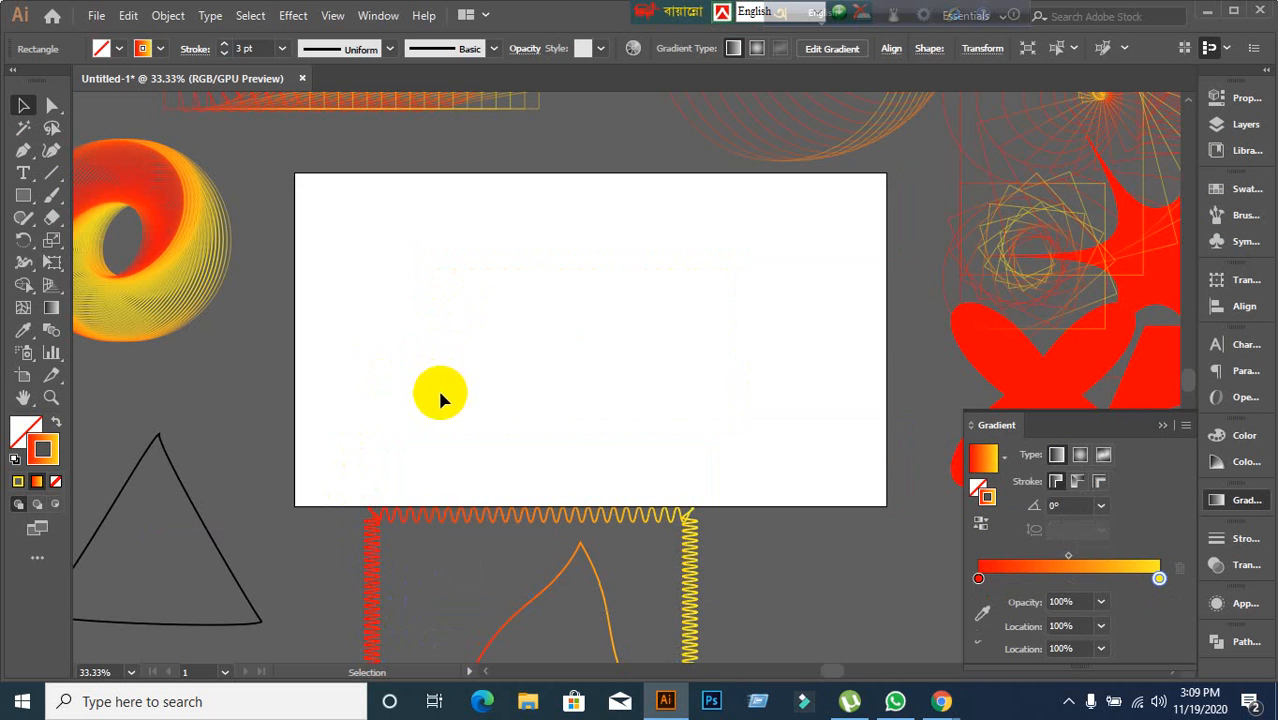
Draw a horizontal straight line across the artboard with the Line Segment Tool.
{"action": "left_click", "coordinate": [45, 176]}
{"action": "left_click", "coordinate": [130, 168]}
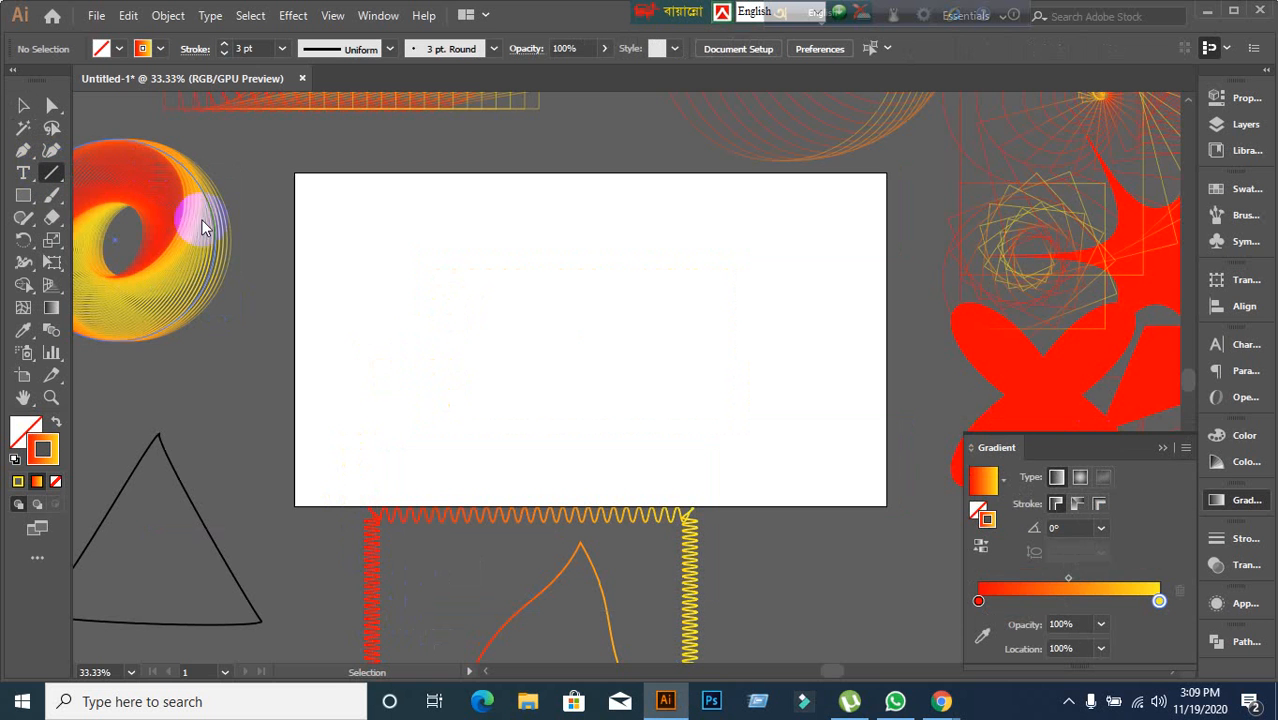
{"action": "mouse_move", "coordinate": [353, 314]}
{"action": "left_mouse_down"}
{"action": "mouse_move", "coordinate": [856, 300]}
{"action": "mouse_move", "coordinate": [849, 313]}
{"action": "left_mouse_up"}
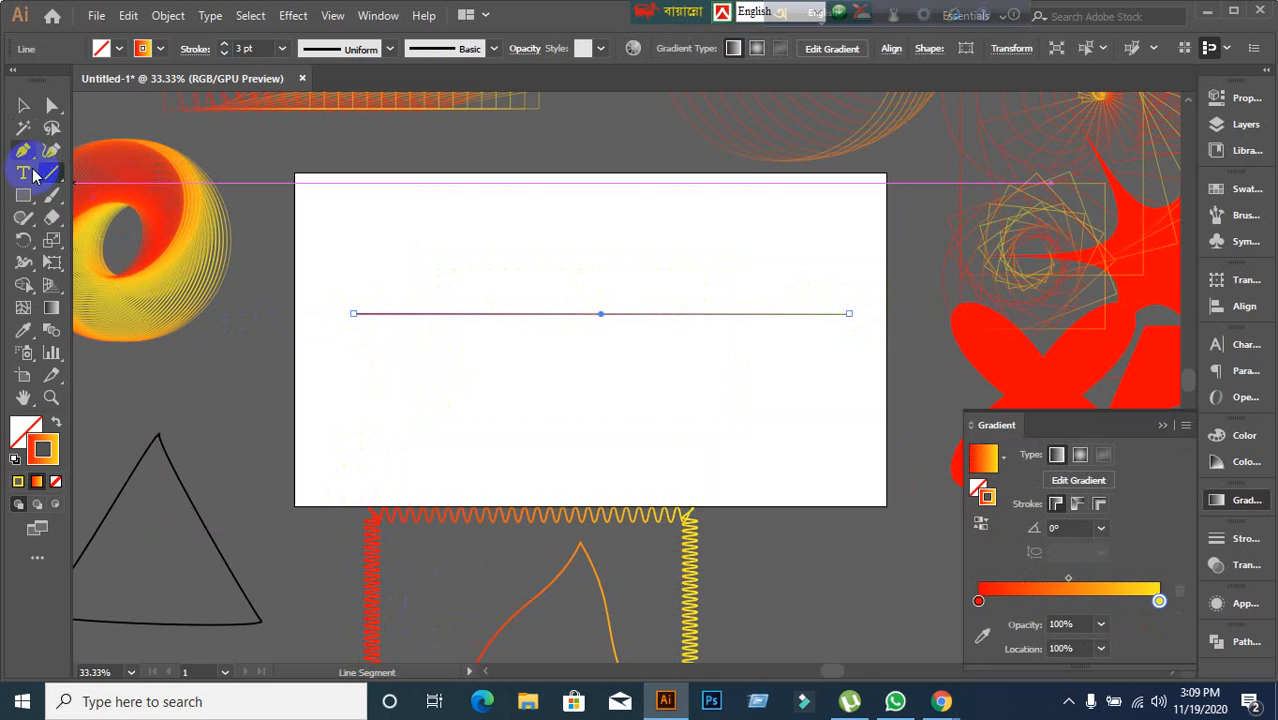
Open the Zig Zag effect for the straight line with preview on and set the size to 43 px.
{"action": "left_click", "coordinate": [22, 106]}
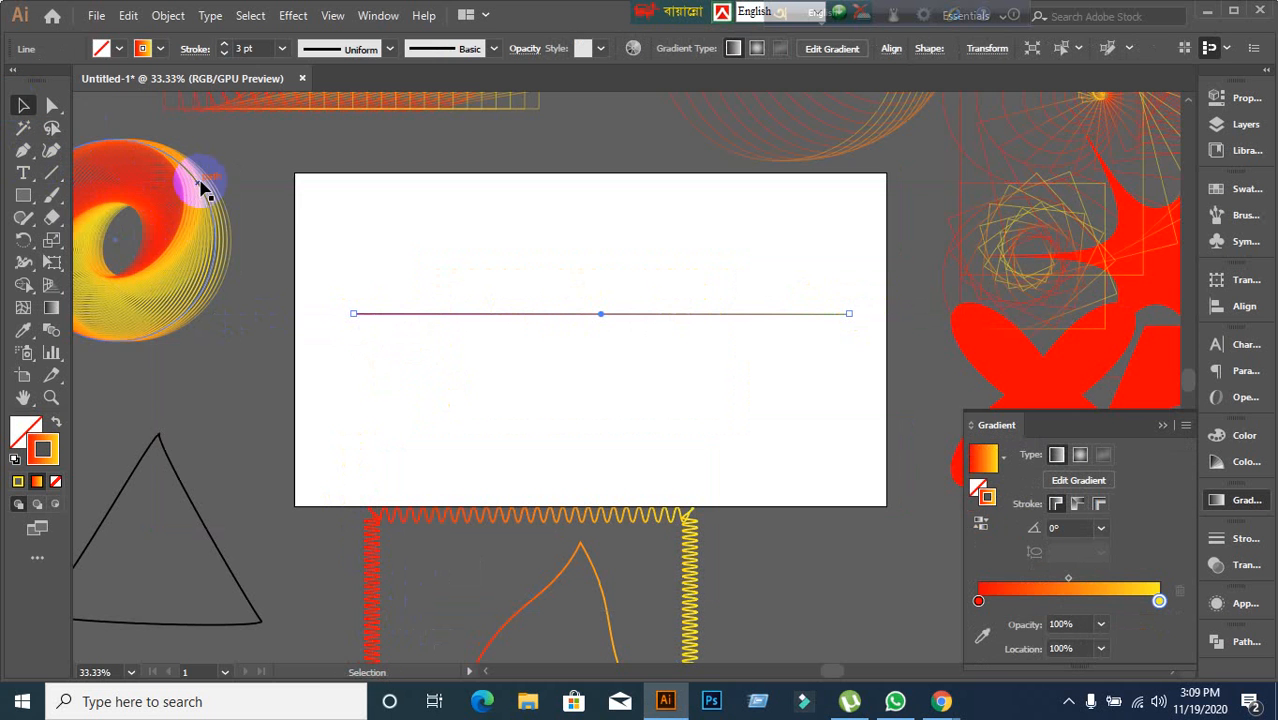
{"action": "left_click", "coordinate": [303, 22]}
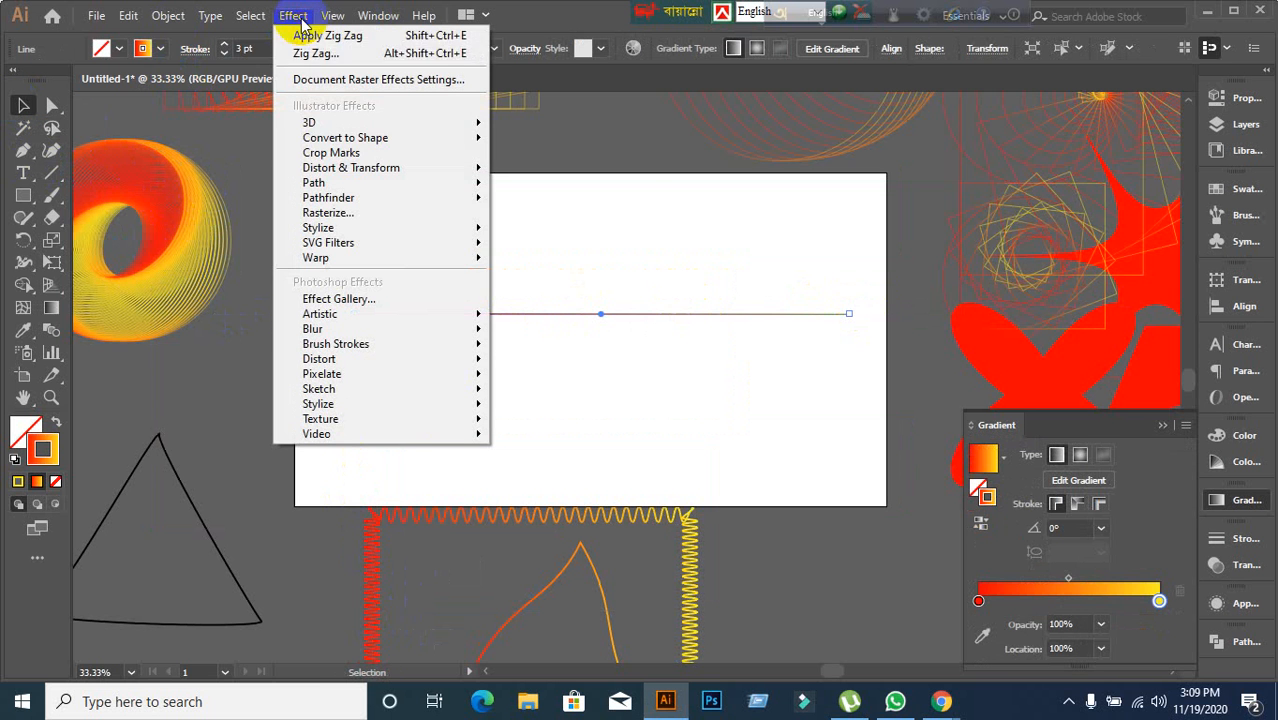
{"action": "mouse_move", "coordinate": [362, 176]}
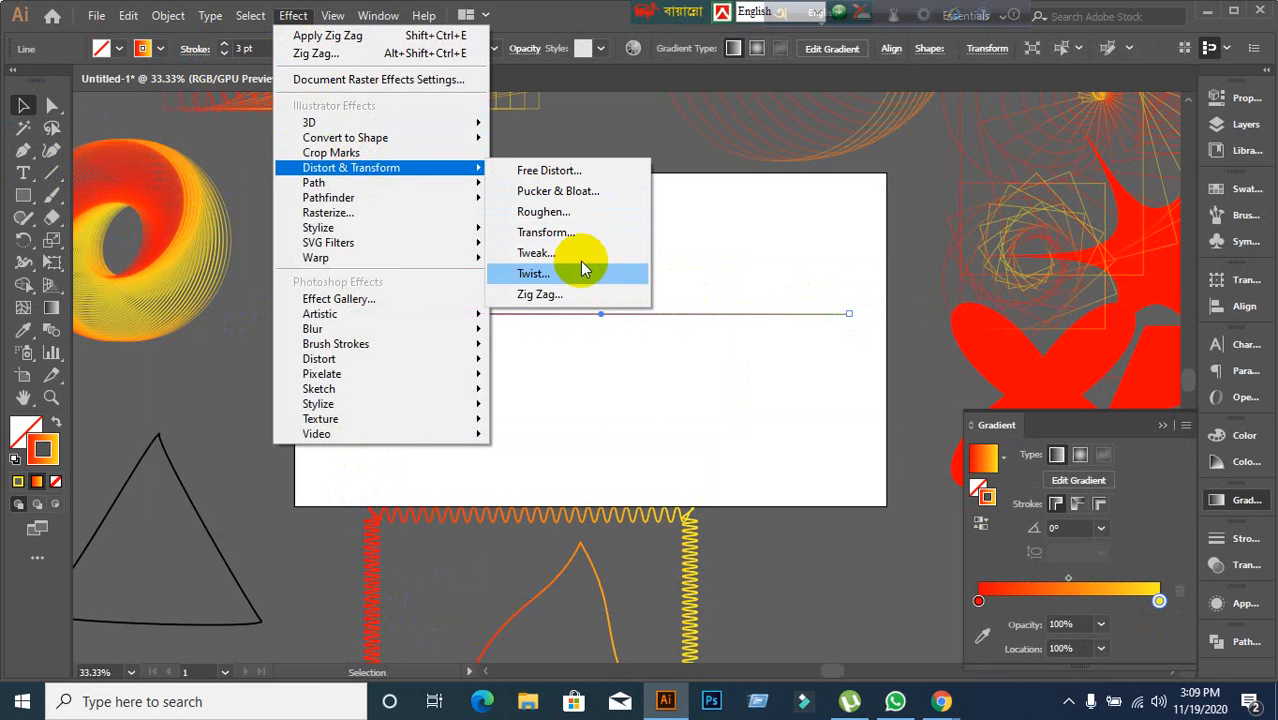
{"action": "left_click", "coordinate": [578, 291]}
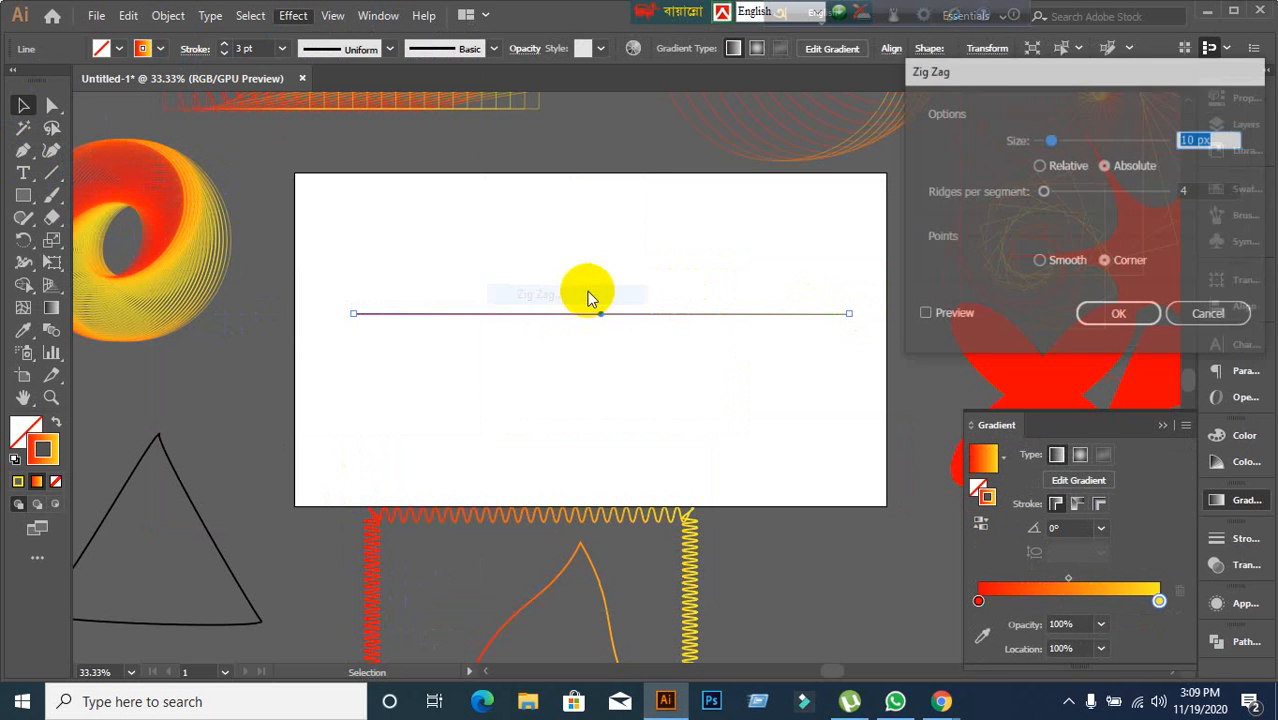
{"action": "left_click", "coordinate": [923, 315]}
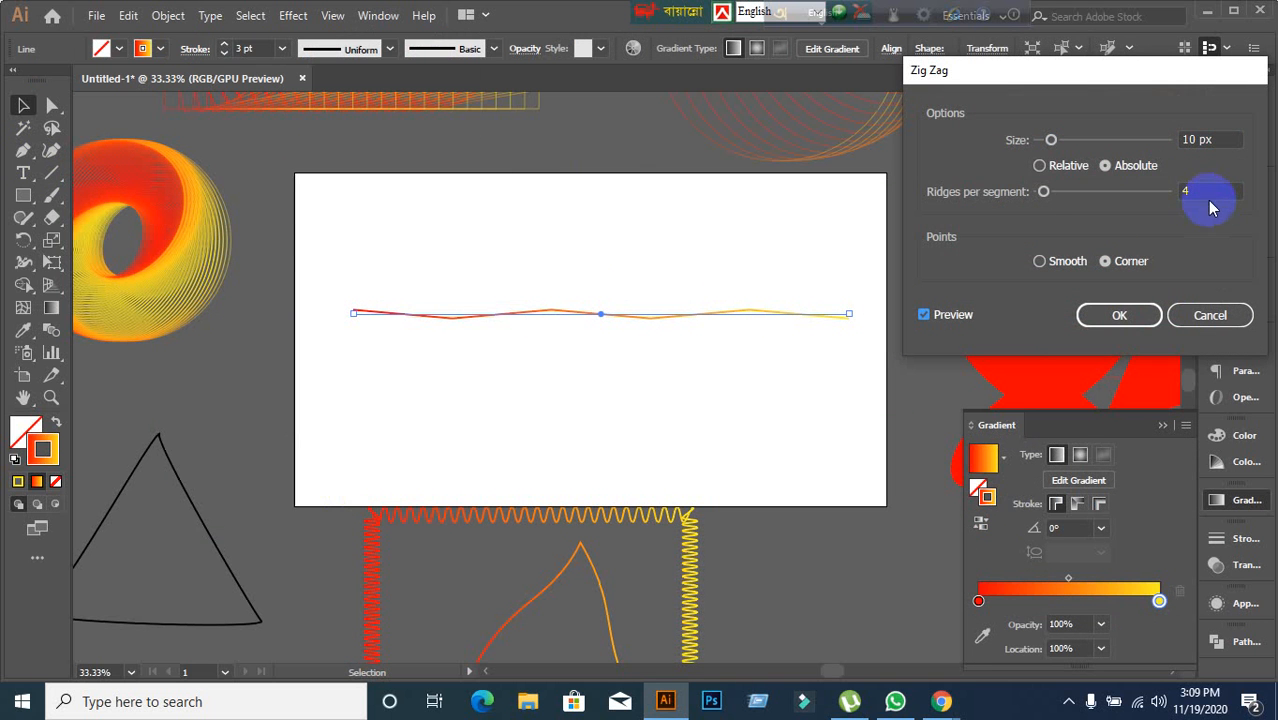
{"action": "left_click", "coordinate": [1227, 133]}
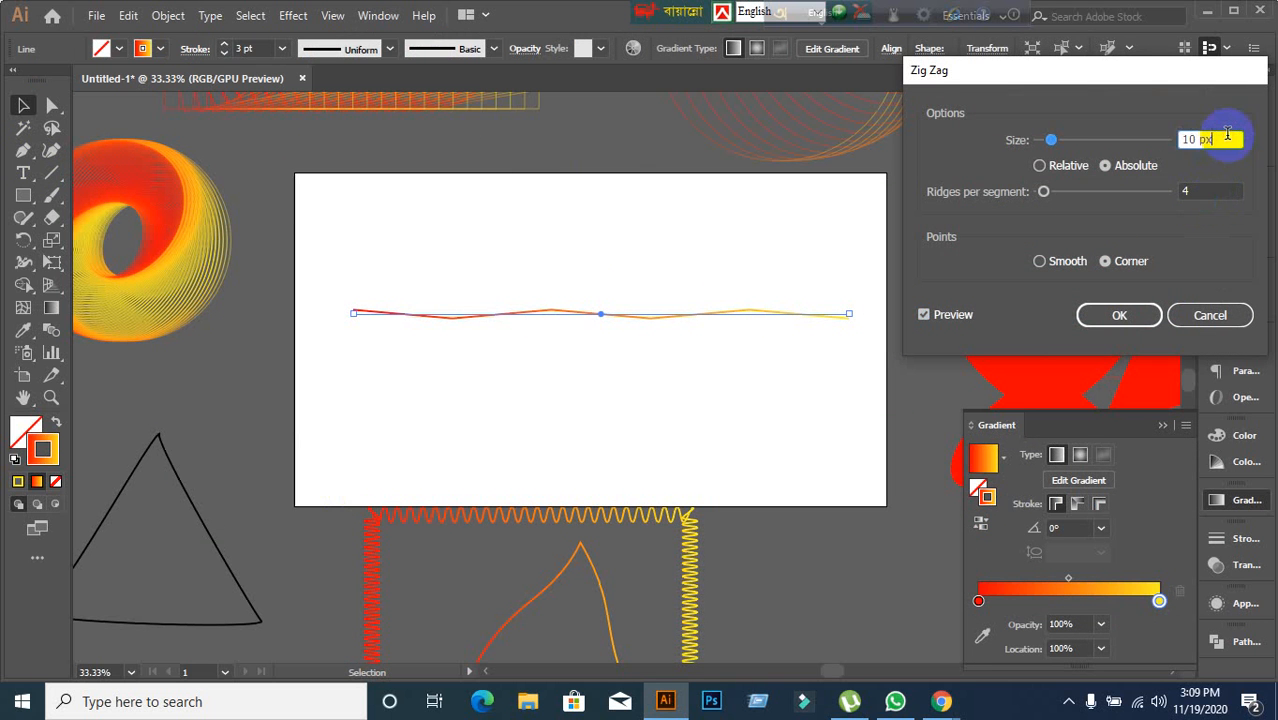
{"action": "key", "text": "Up"}
{"action": "key", "text": "Up"}
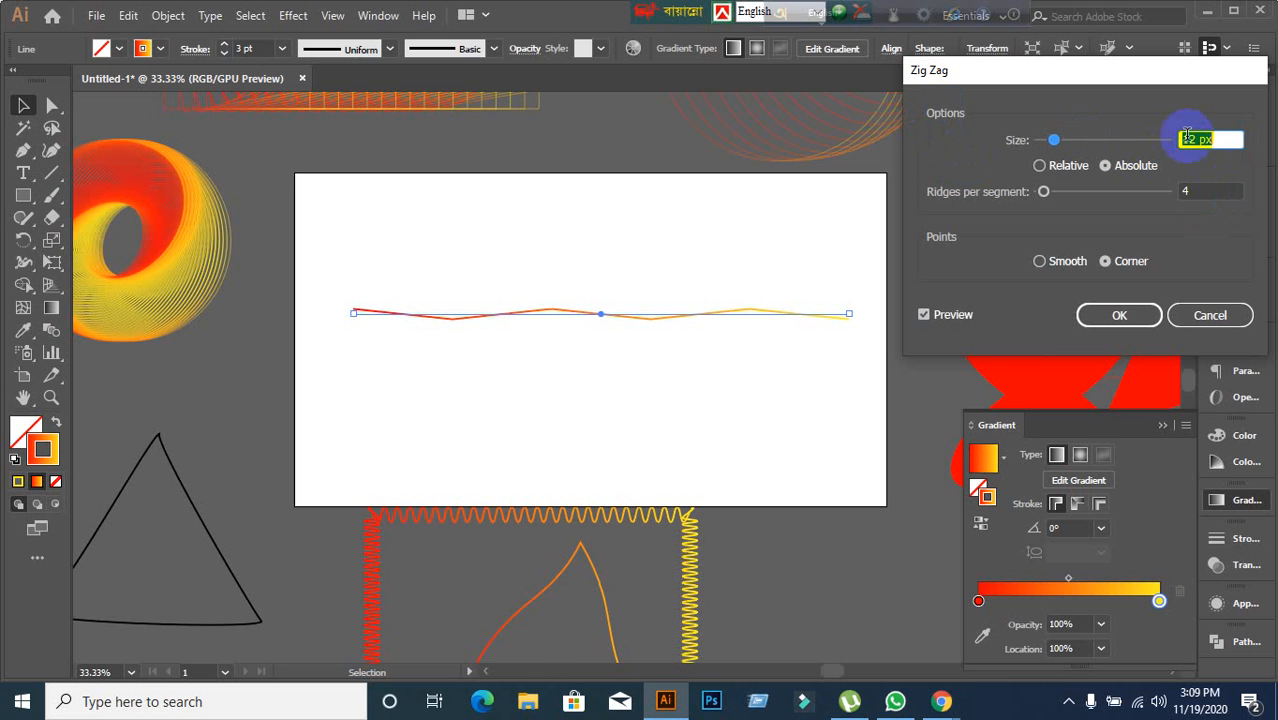
{"action": "key", "text": "Up"}
{"action": "key", "text": "Up"}
{"action": "key", "text": "Up"}
{"action": "key", "text": "Up"}
{"action": "key", "text": "Up"}
{"action": "key", "text": "Up"}
{"action": "key", "text": "Up"}
{"action": "key", "text": "Up"}
{"action": "key", "text": "Up"}
{"action": "key", "text": "Up"}
{"action": "key", "text": "Up"}
{"action": "key", "text": "Up"}
{"action": "key", "text": "Up"}
{"action": "key", "text": "Up"}
{"action": "key", "text": "Up"}
{"action": "key", "text": "Up"}
{"action": "key", "text": "Up"}
{"action": "key", "text": "Up"}
{"action": "key", "text": "Up"}
{"action": "key", "text": "Up"}
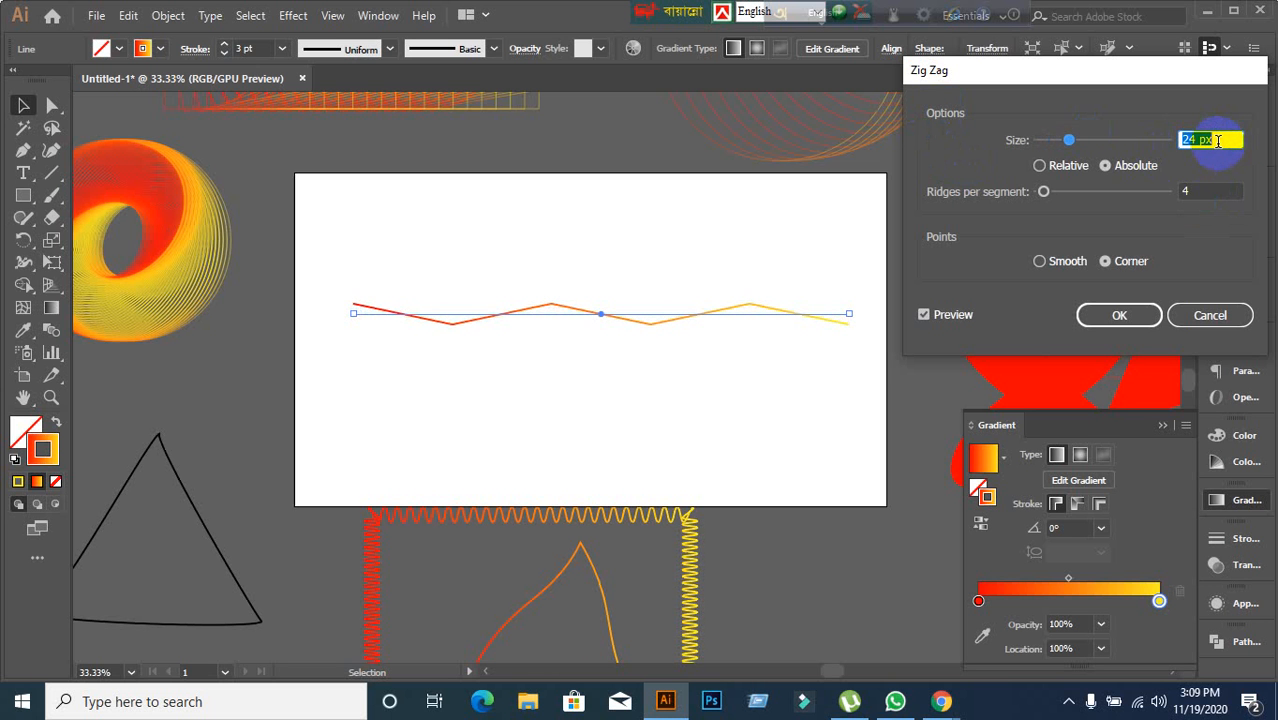
Raise the Zig Zag ridges per segment to 44.
{"action": "left_click", "coordinate": [1207, 192]}
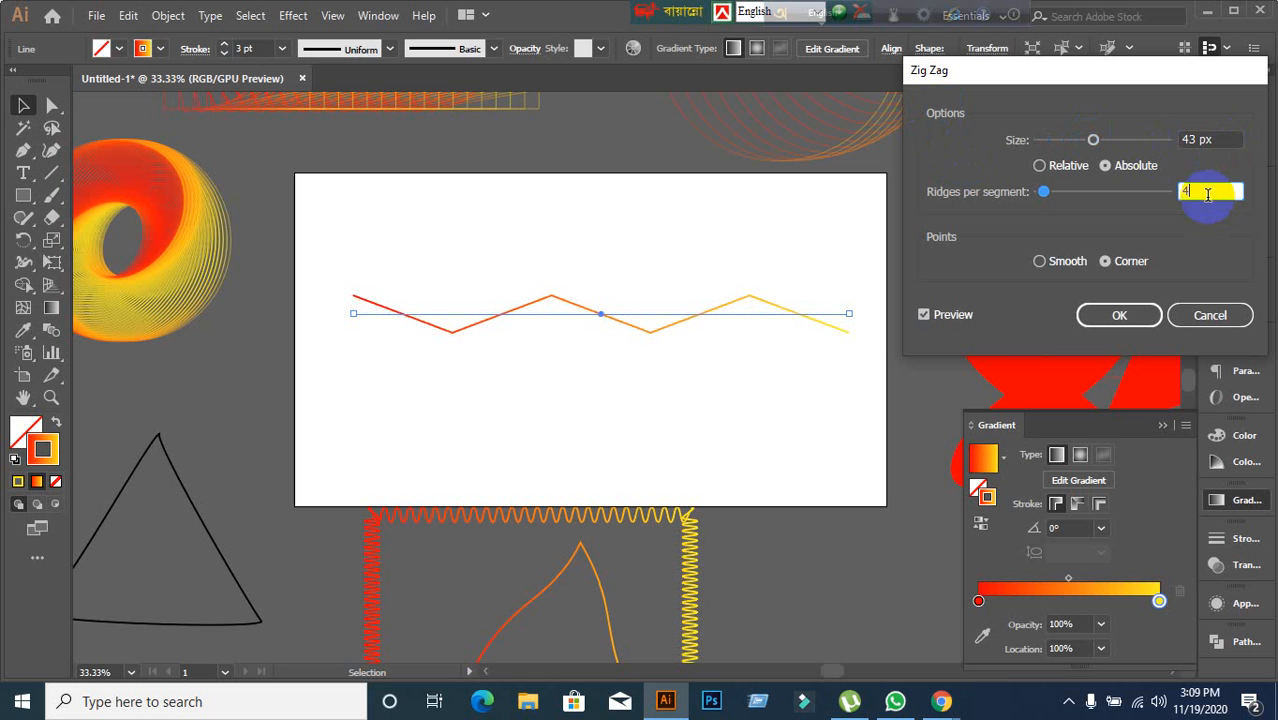
{"action": "key", "text": "Up"}
{"action": "key", "text": "Up"}
{"action": "key", "text": "Up"}
{"action": "key", "text": "Up"}
{"action": "key", "text": "Up"}
{"action": "key", "text": "Up"}
{"action": "key", "text": "Up"}
{"action": "key", "text": "Up"}
{"action": "key", "text": "Up"}
{"action": "key", "text": "Up"}
{"action": "key", "text": "Up"}
{"action": "key", "text": "Up"}
{"action": "key", "text": "Up"}
{"action": "key", "text": "Up"}
{"action": "key", "text": "Up"}
{"action": "key", "text": "Up"}
{"action": "key", "text": "Up"}
{"action": "key", "text": "Up"}
{"action": "key", "text": "Up"}
{"action": "key", "text": "Up"}
{"action": "key", "text": "Up"}
{"action": "key", "text": "Up"}
{"action": "key", "text": "Up"}
{"action": "key", "text": "Up"}
{"action": "key", "text": "Up"}
{"action": "key", "text": "Up"}
{"action": "key", "text": "Up"}
{"action": "key", "text": "Up"}
{"action": "key", "text": "Up"}
{"action": "key", "text": "Up"}
{"action": "key", "text": "Up"}
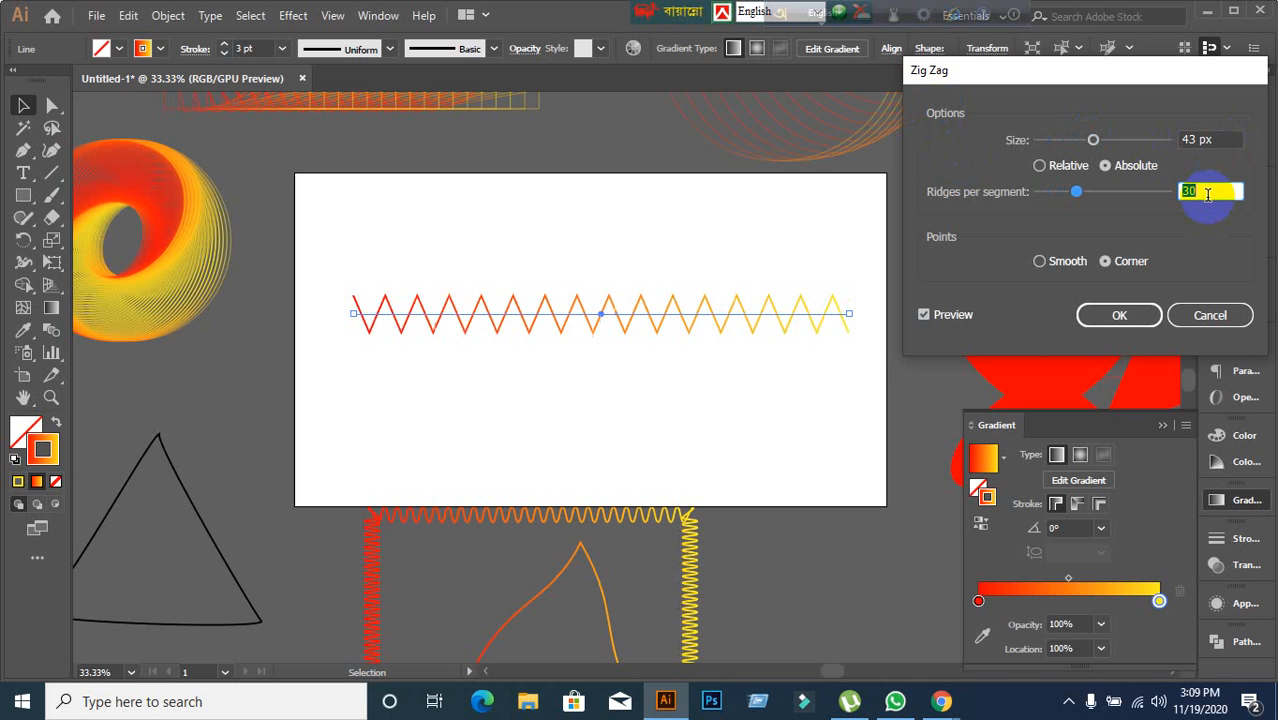
{"action": "key", "text": "Up"}
{"action": "key", "text": "Up"}
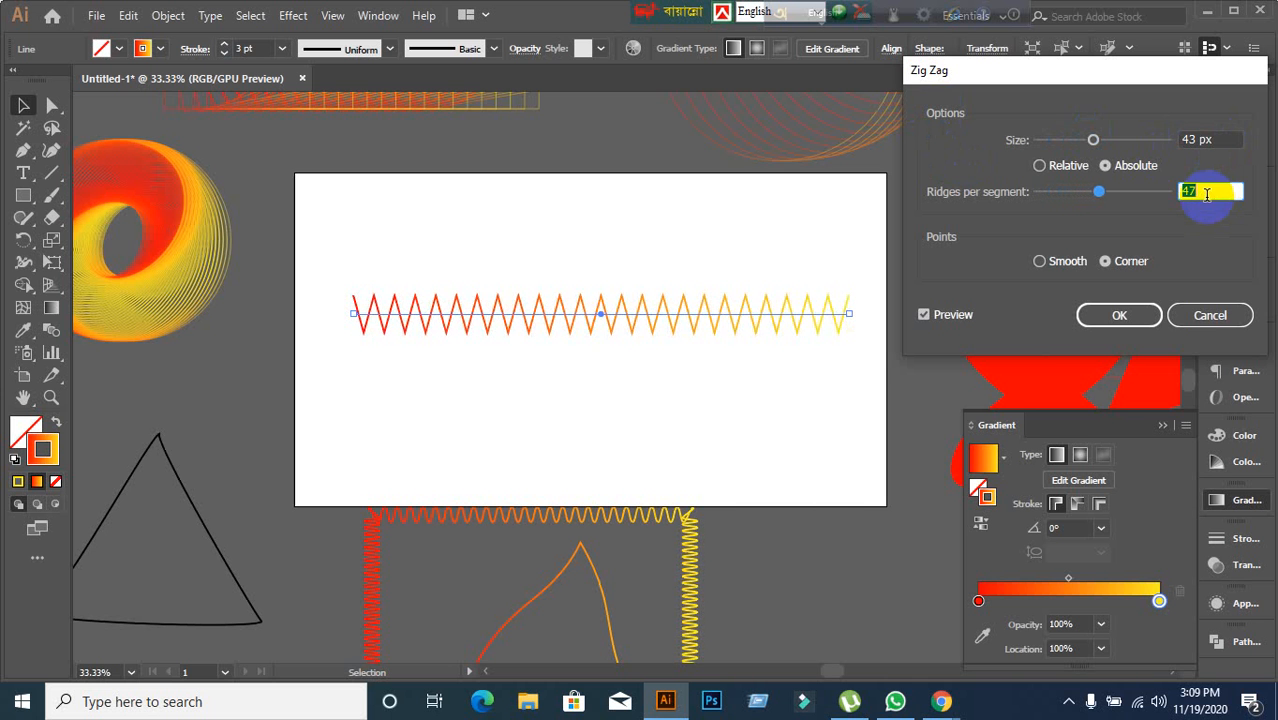
Keep the size Absolute, choose Smooth points, apply the Zig Zag effect and deselect the line.
{"action": "left_click", "coordinate": [1041, 167]}
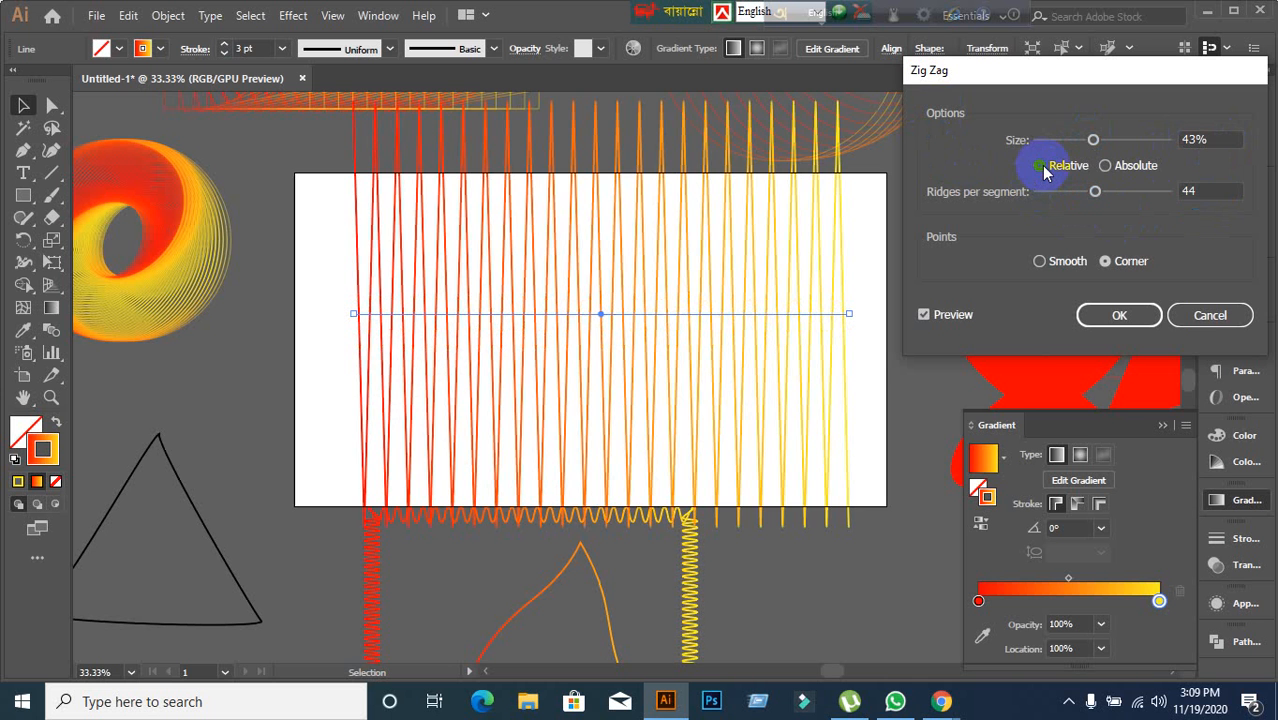
{"action": "left_click", "coordinate": [1104, 167]}
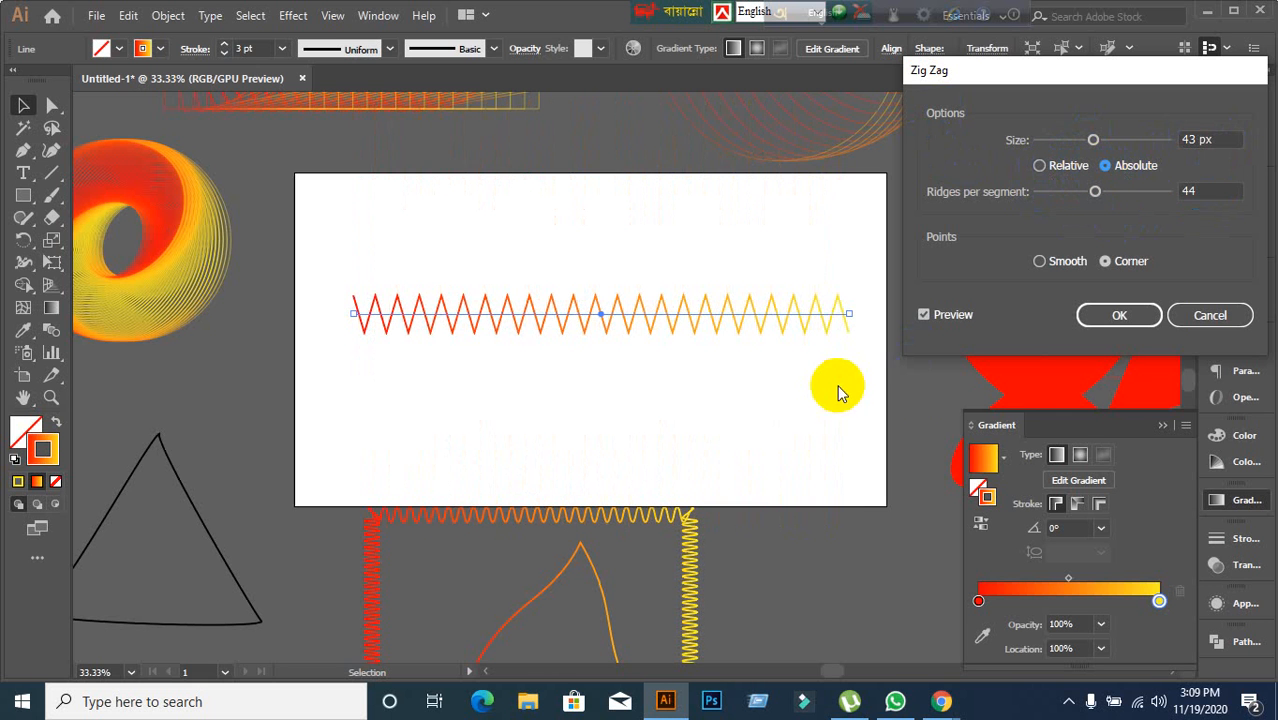
{"action": "left_click", "coordinate": [1039, 262]}
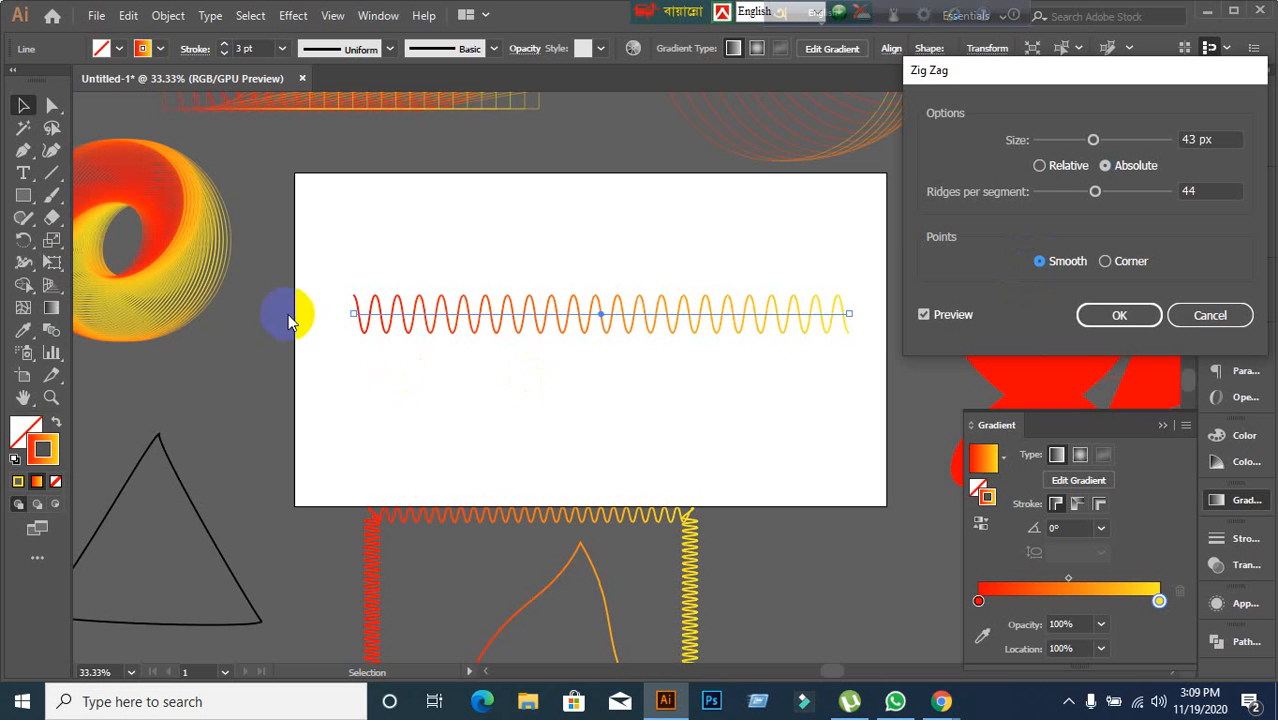
{"action": "left_click", "coordinate": [1089, 322]}
{"action": "left_click", "coordinate": [633, 434]}
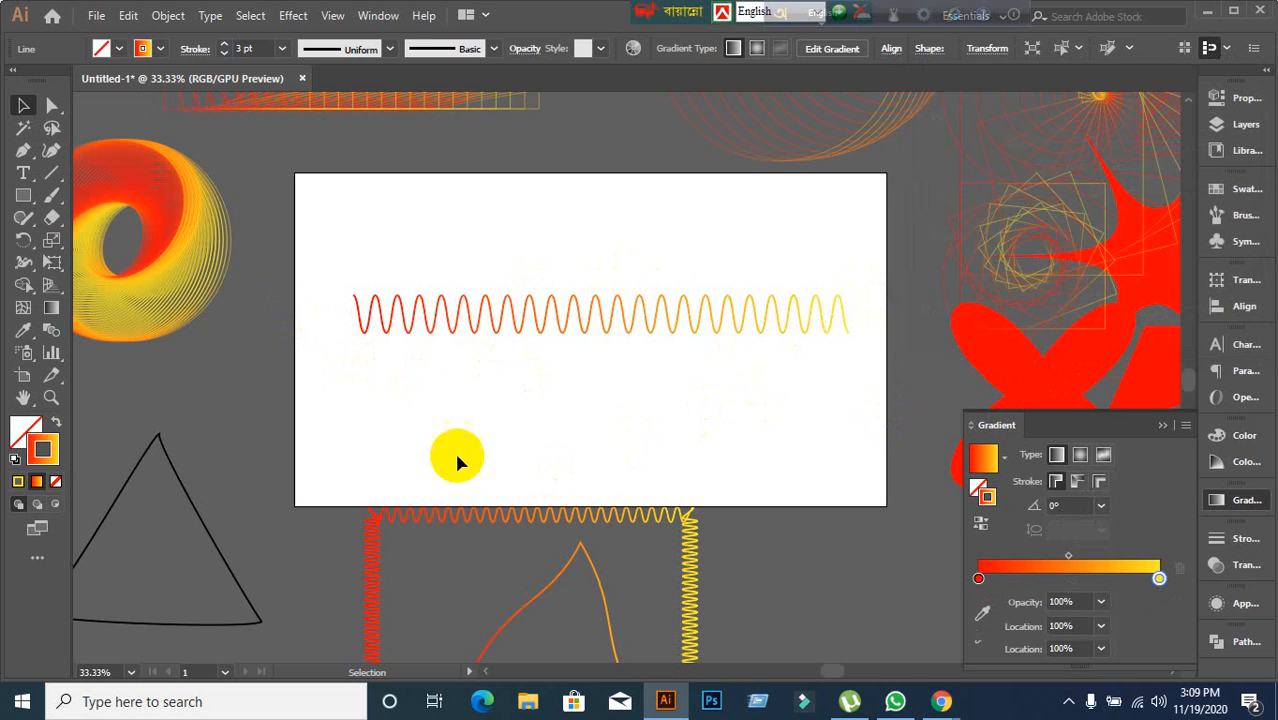
Reselect the zigzag line and try to add a second Zig Zag instance to it.
{"action": "left_click_drag", "start_coordinate": [339, 269], "coordinate": [966, 422]}
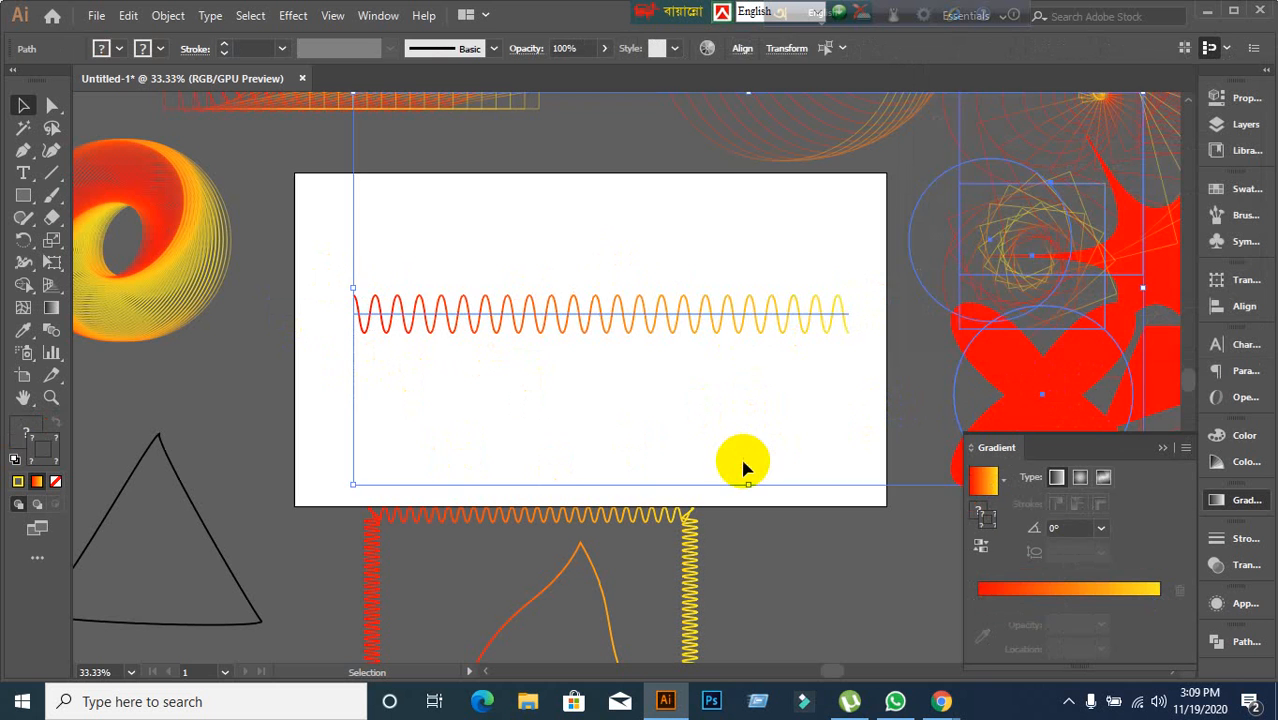
{"action": "left_click", "coordinate": [738, 465]}
{"action": "left_click", "coordinate": [685, 314]}
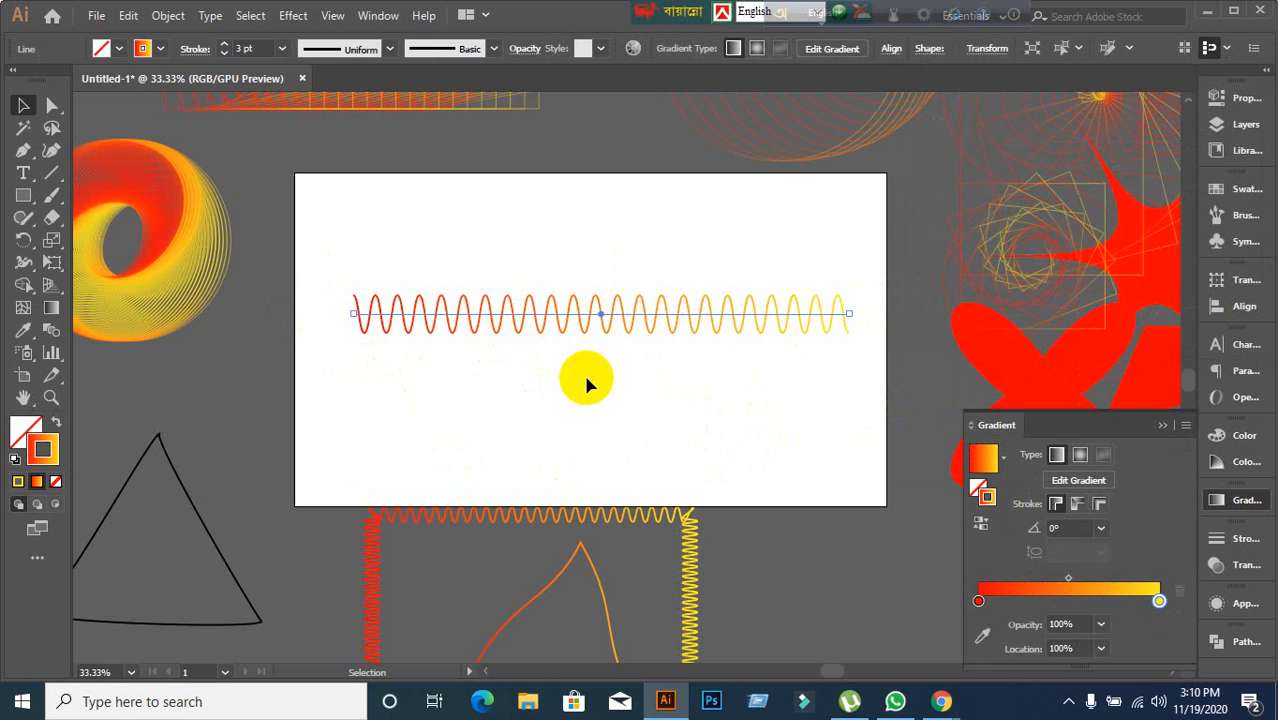
{"action": "left_click", "coordinate": [348, 268]}
{"action": "left_click_drag", "start_coordinate": [342, 268], "coordinate": [792, 398]}
{"action": "left_click", "coordinate": [333, 16]}
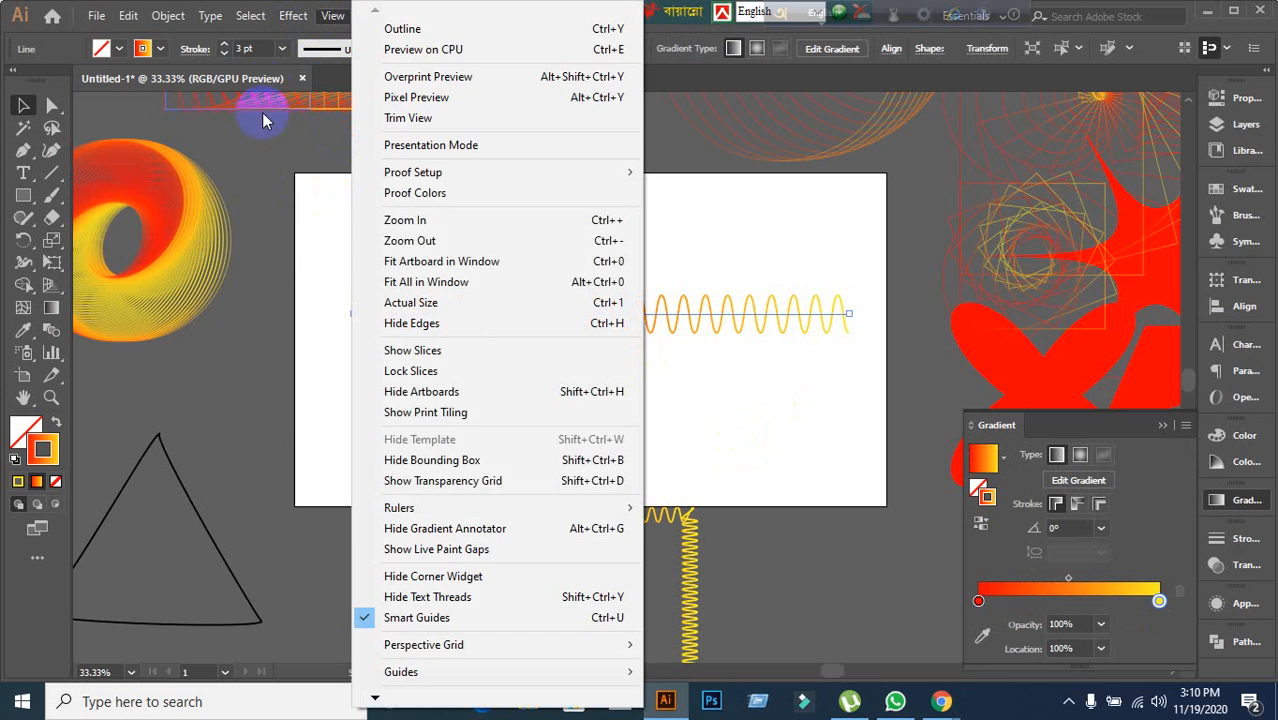
{"action": "left_click", "coordinate": [288, 16]}
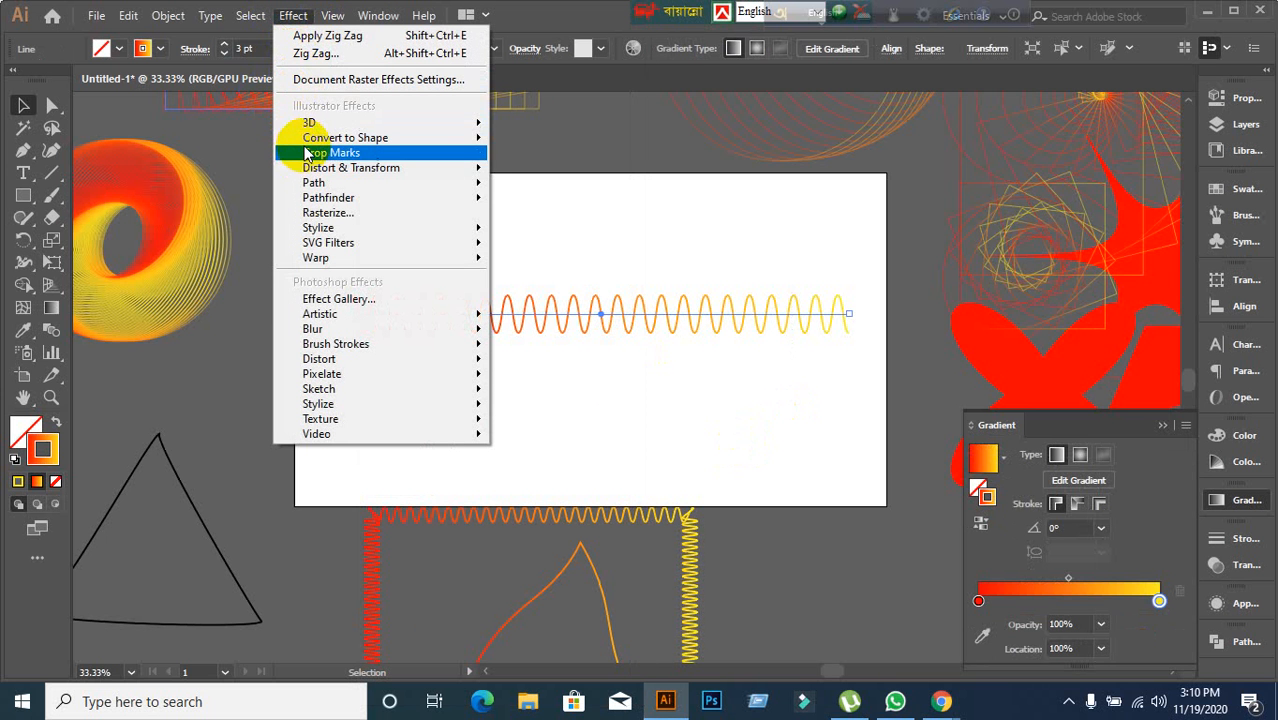
{"action": "mouse_move", "coordinate": [310, 170]}
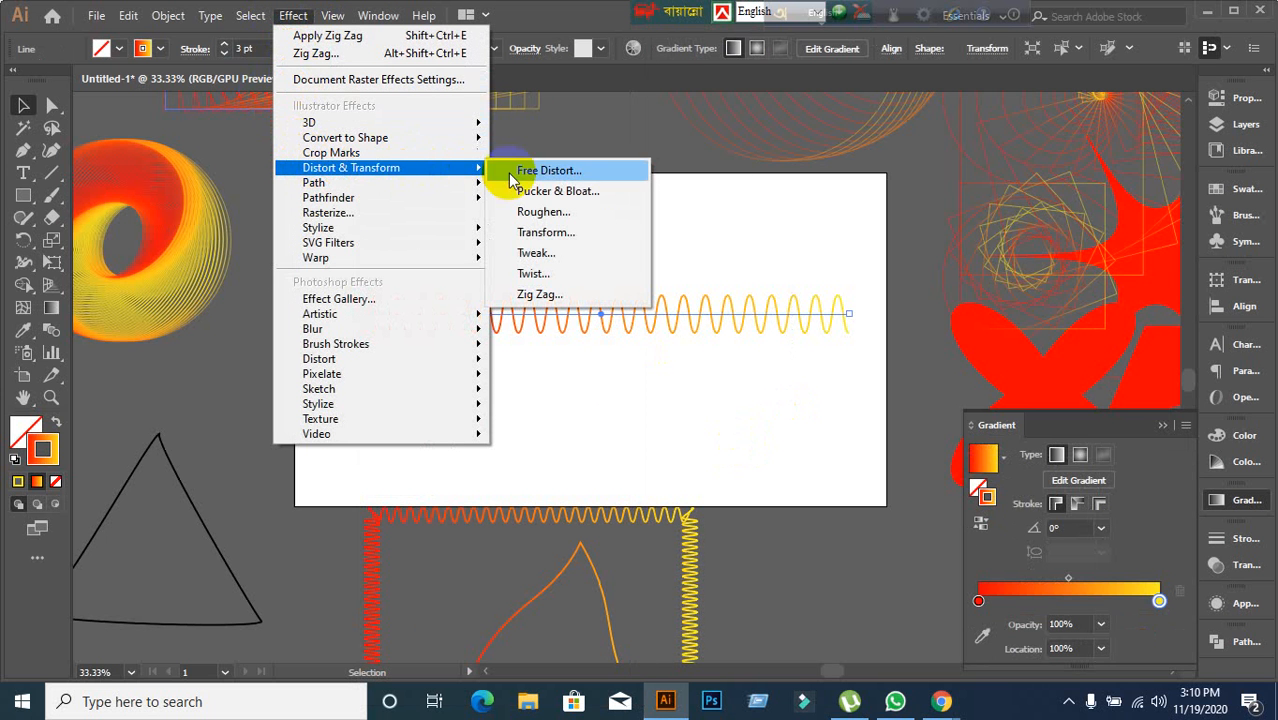
{"action": "left_click", "coordinate": [540, 294]}
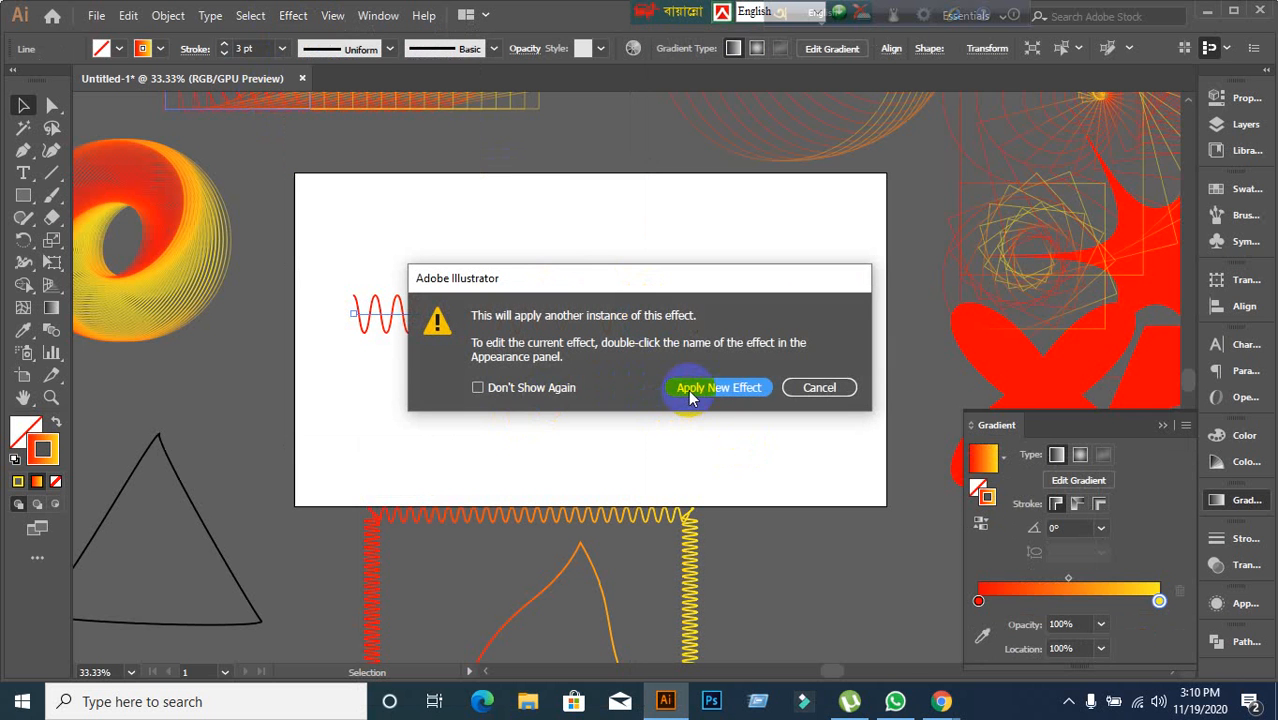
{"action": "left_click", "coordinate": [690, 391]}
Preview the new Zig Zag with different ridges and Relative size, then cancel the dialog.
{"action": "left_click", "coordinate": [924, 315]}
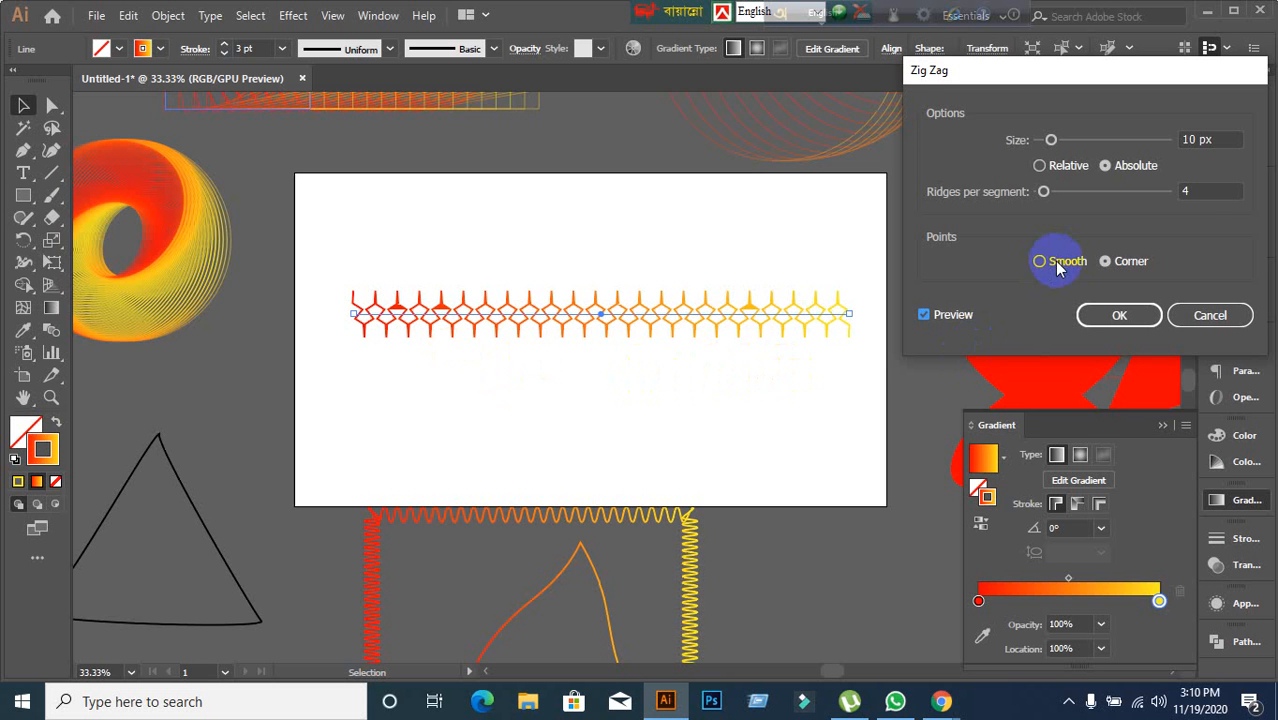
{"action": "left_click", "coordinate": [1202, 190]}
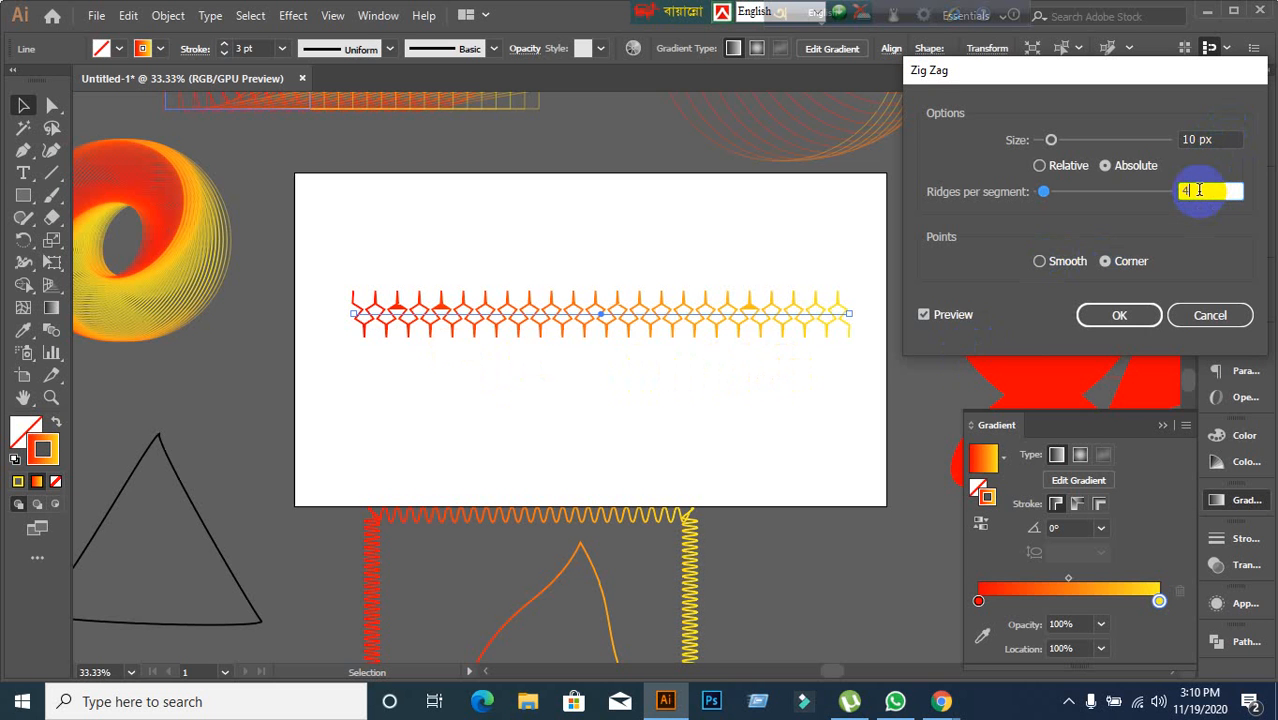
{"action": "key", "text": "Up"}
{"action": "key", "text": "Down"}
{"action": "left_click", "coordinate": [1041, 167]}
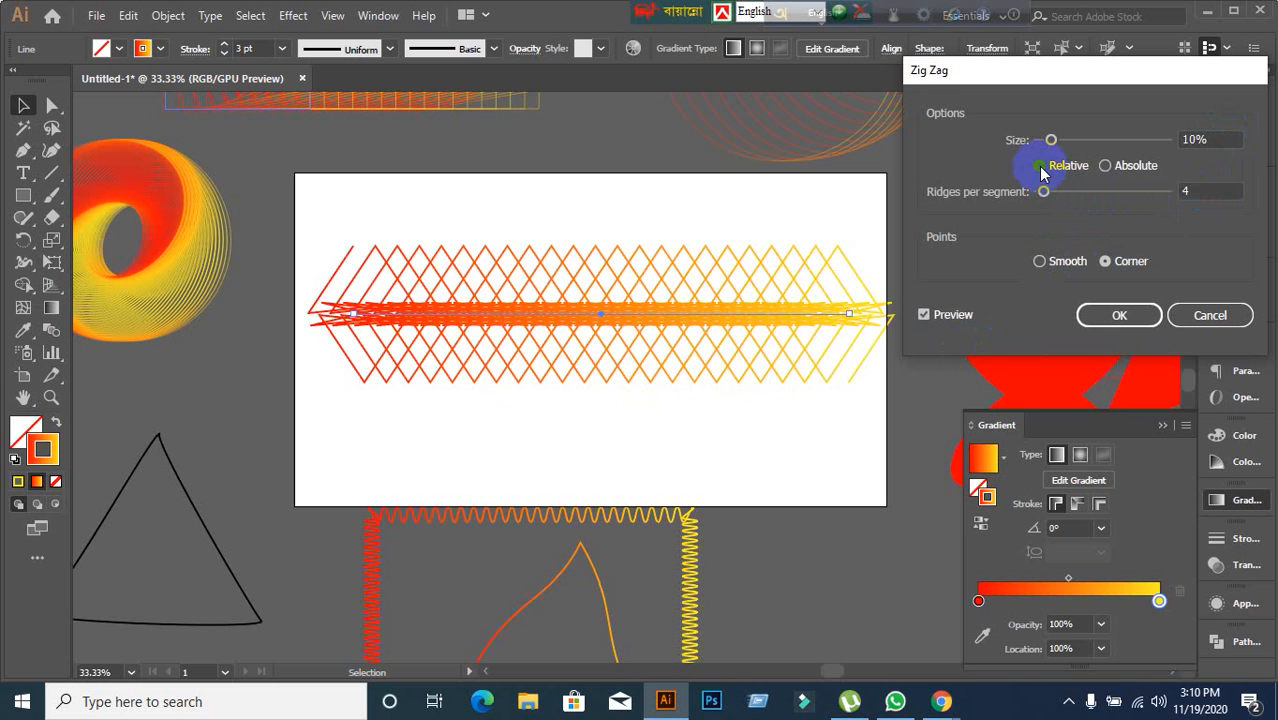
{"action": "left_click", "coordinate": [1121, 168]}
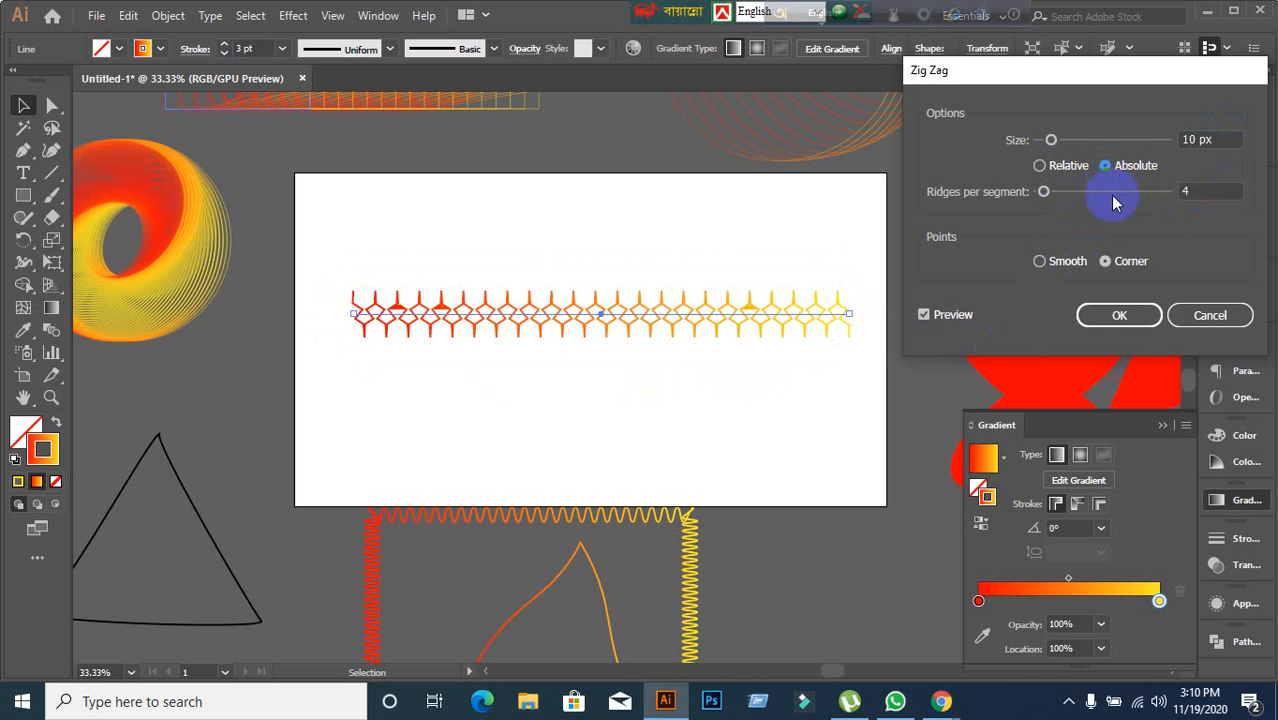
{"action": "left_click", "coordinate": [1216, 328]}
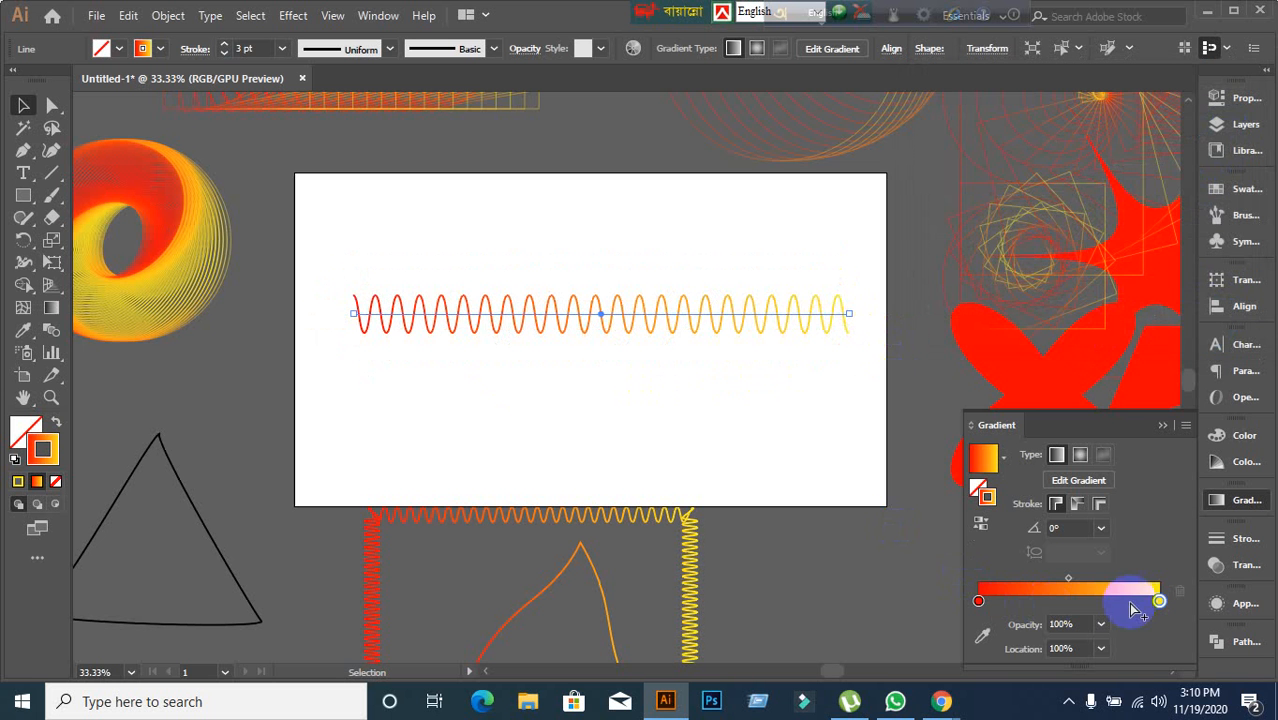
Reopen the line's existing Zig Zag effect for editing, lower the ridges per segment, and confirm it.
{"action": "left_click", "coordinate": [1217, 604]}
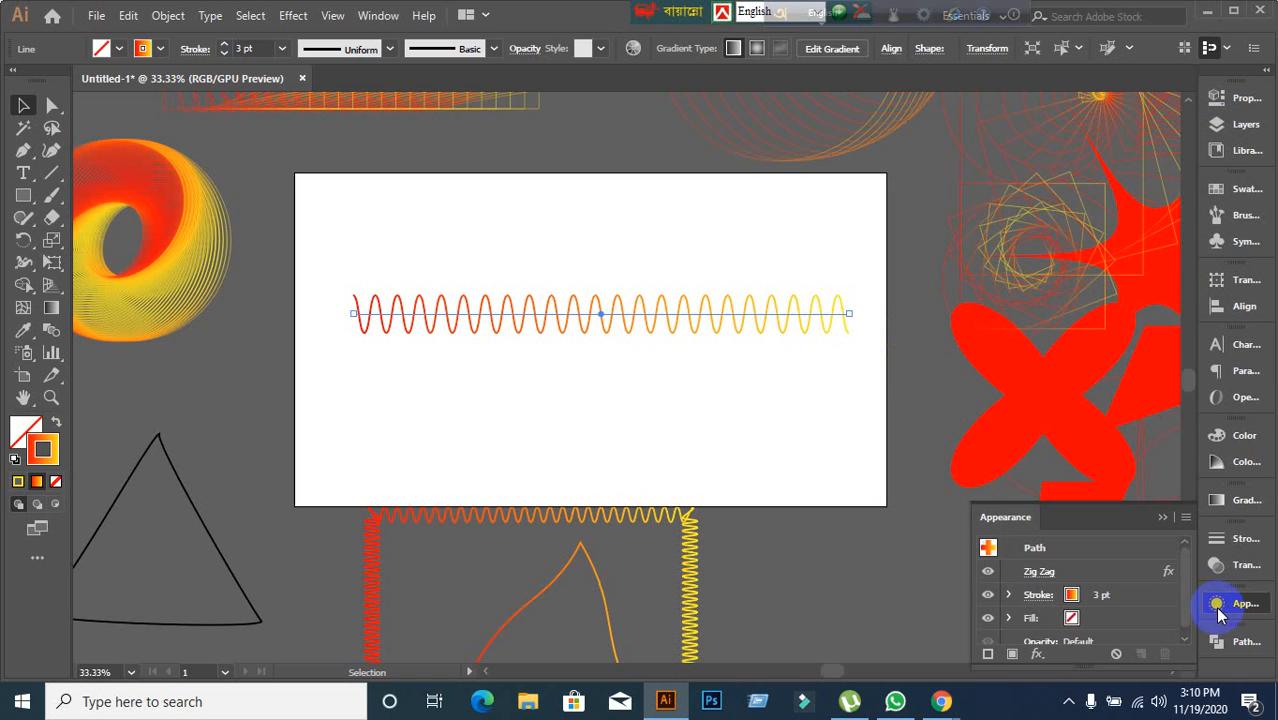
{"action": "scroll", "coordinate": [1101, 605], "scroll_direction": "down", "scroll_amount": 1}
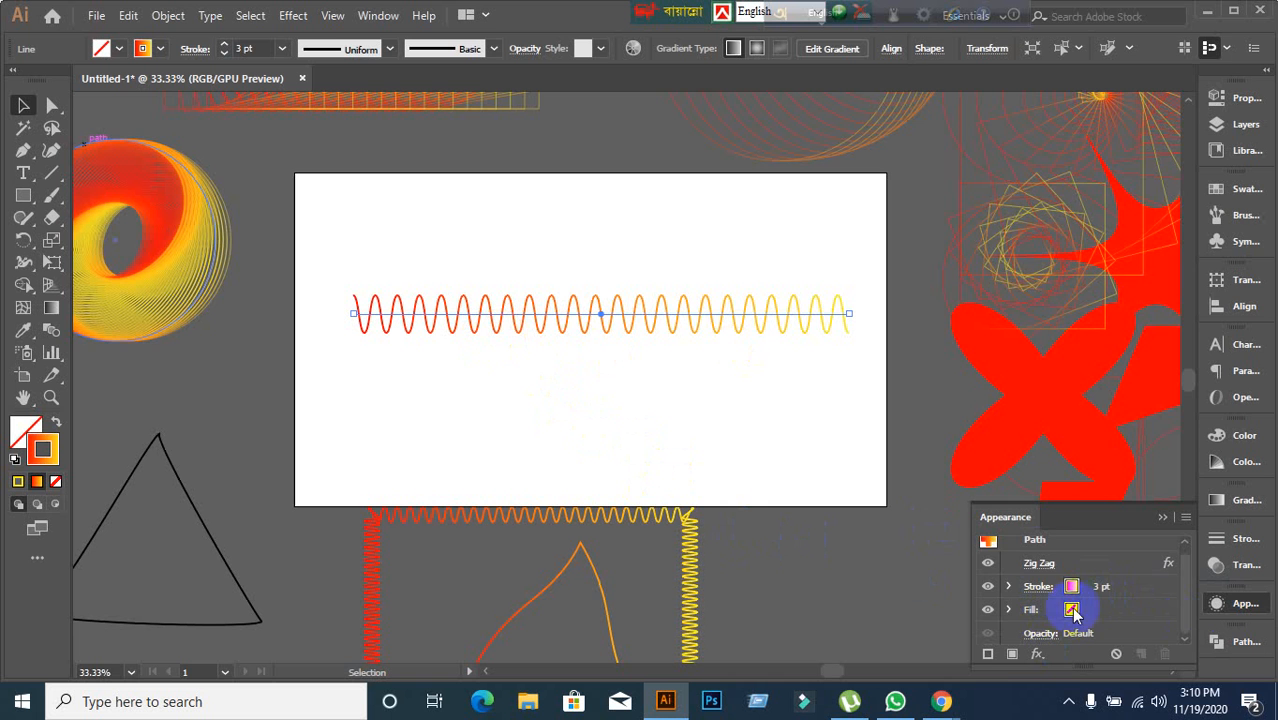
{"action": "left_click", "coordinate": [1040, 566]}
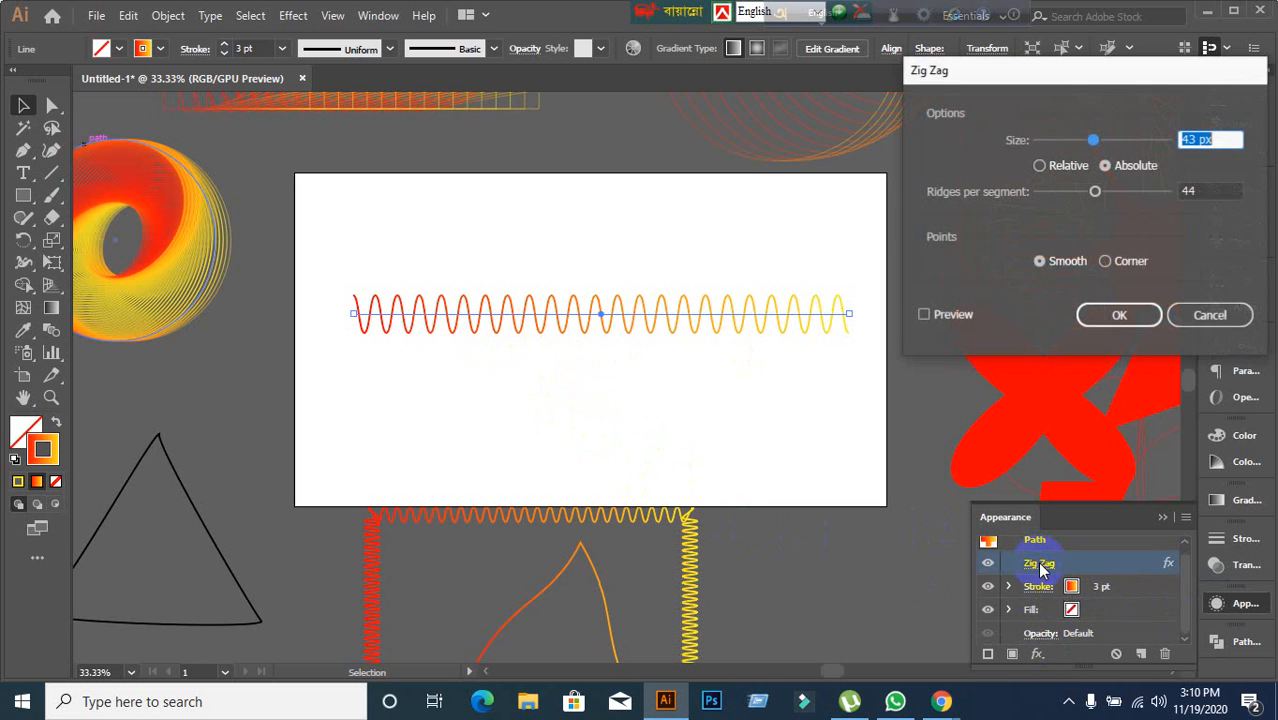
{"action": "left_click", "coordinate": [924, 315]}
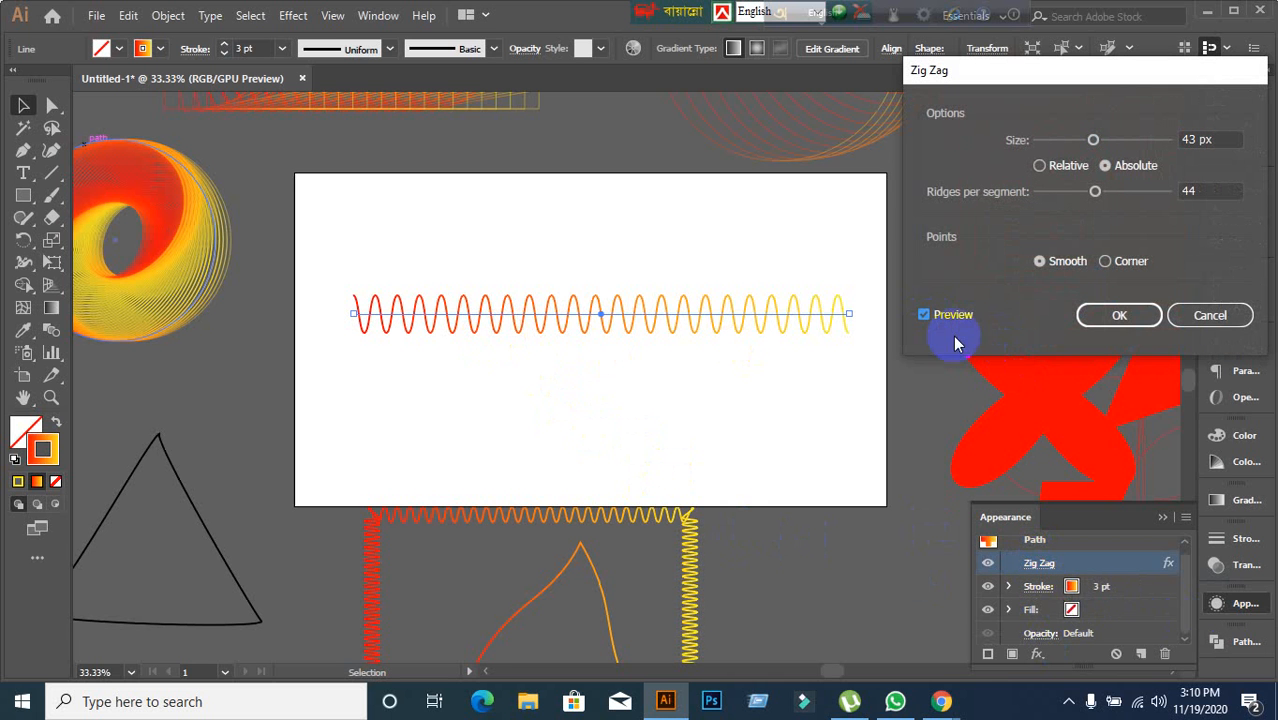
{"action": "left_click", "coordinate": [1236, 192]}
{"action": "key", "text": "Down"}
{"action": "key", "text": "Down"}
{"action": "key", "text": "Down"}
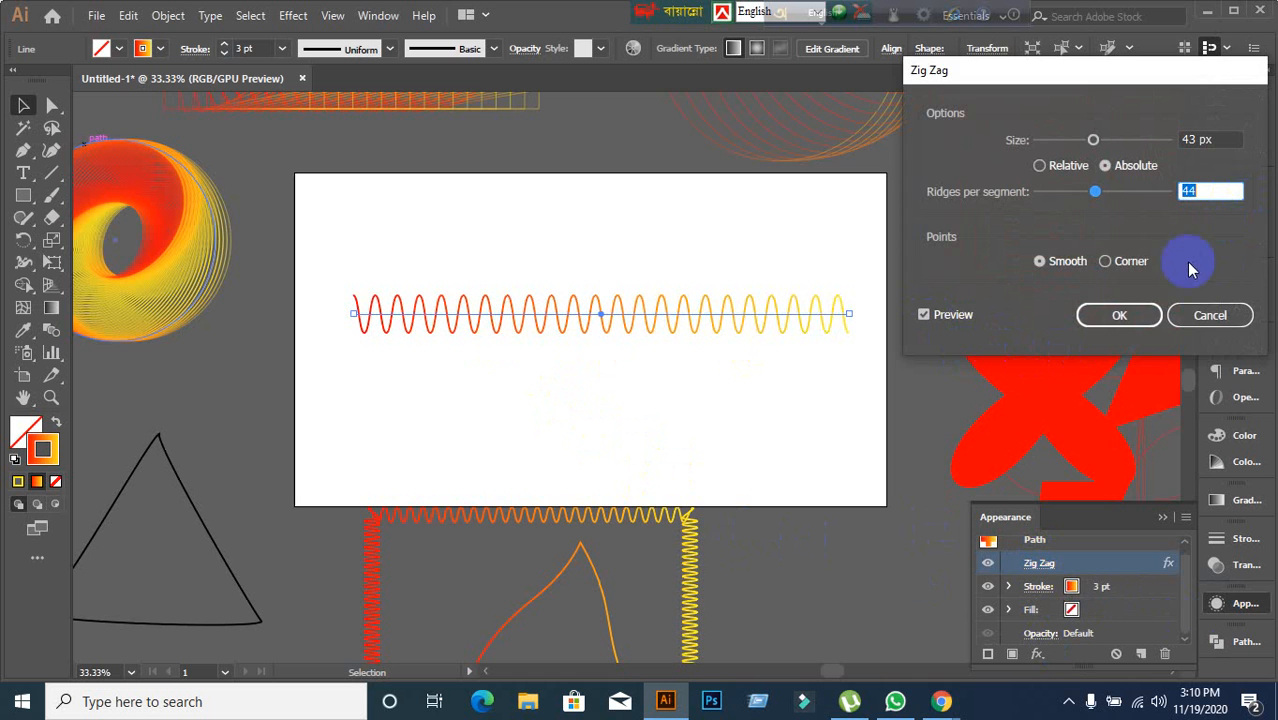
{"action": "left_click", "coordinate": [1135, 315]}
{"action": "scroll", "coordinate": [810, 207], "scroll_direction": "up", "scroll_amount": 1}
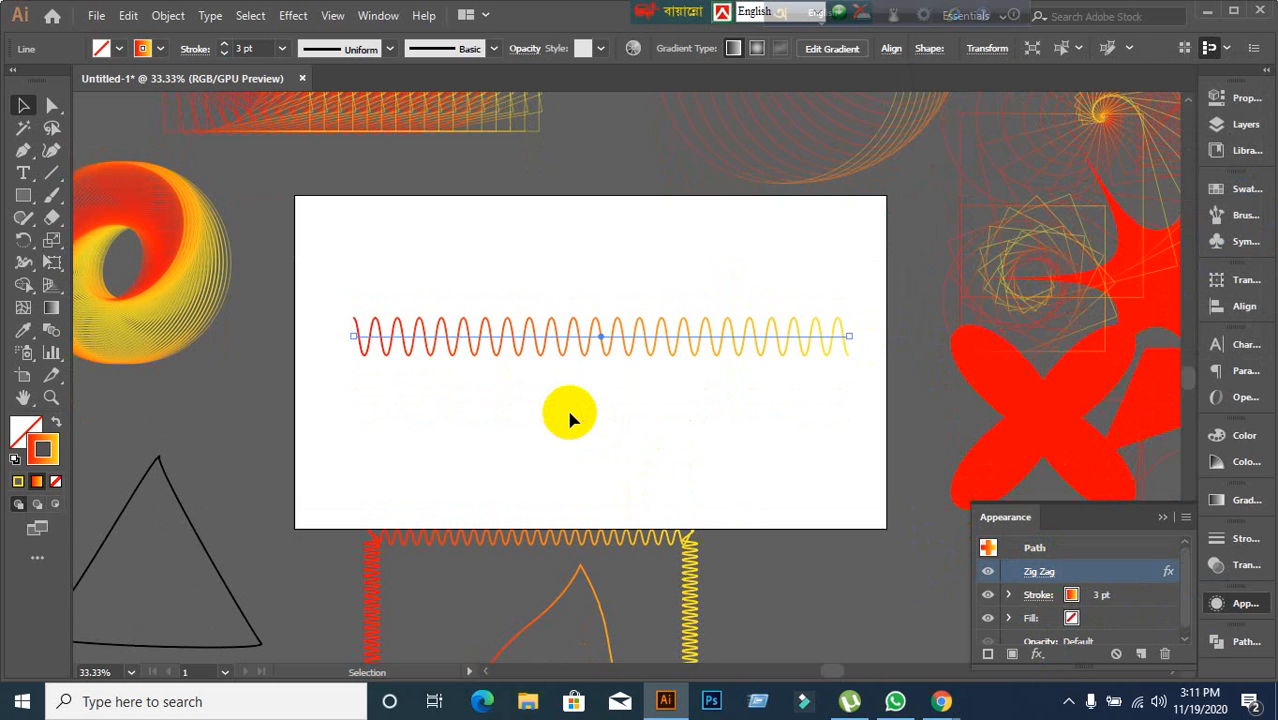
{"action": "scroll", "coordinate": [735, 329], "scroll_direction": "up", "scroll_amount": 4}
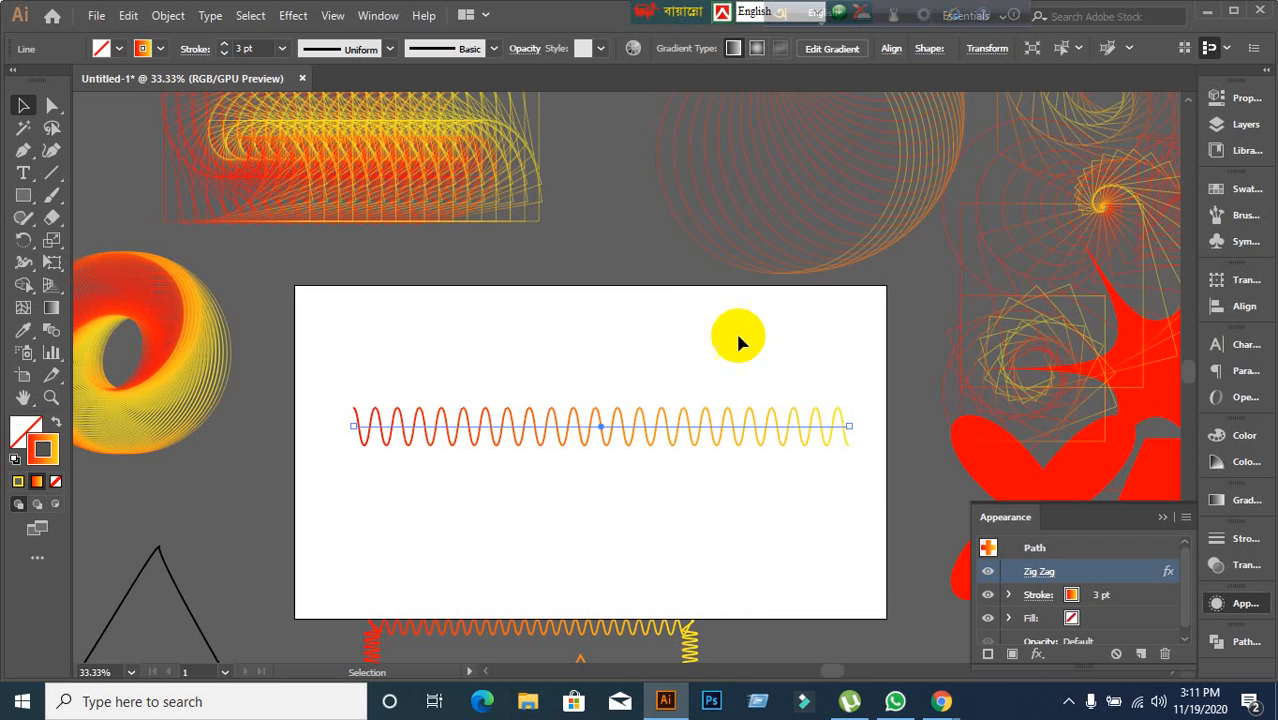
Move the zigzag line off the artboard to the upper right and bring the Transform circle spiral onto the artboard.
{"action": "scroll", "coordinate": [705, 297], "scroll_direction": "down", "scroll_amount": 8}
{"action": "scroll", "coordinate": [705, 300], "scroll_direction": "up", "scroll_amount": 5}
{"action": "left_click_drag", "start_coordinate": [623, 423], "coordinate": [988, 311]}
{"action": "left_click_drag", "start_coordinate": [905, 215], "coordinate": [618, 492]}
{"action": "scroll", "coordinate": [720, 484], "scroll_direction": "down", "scroll_amount": 4}
{"action": "scroll", "coordinate": [640, 458], "scroll_direction": "up", "scroll_amount": 1}
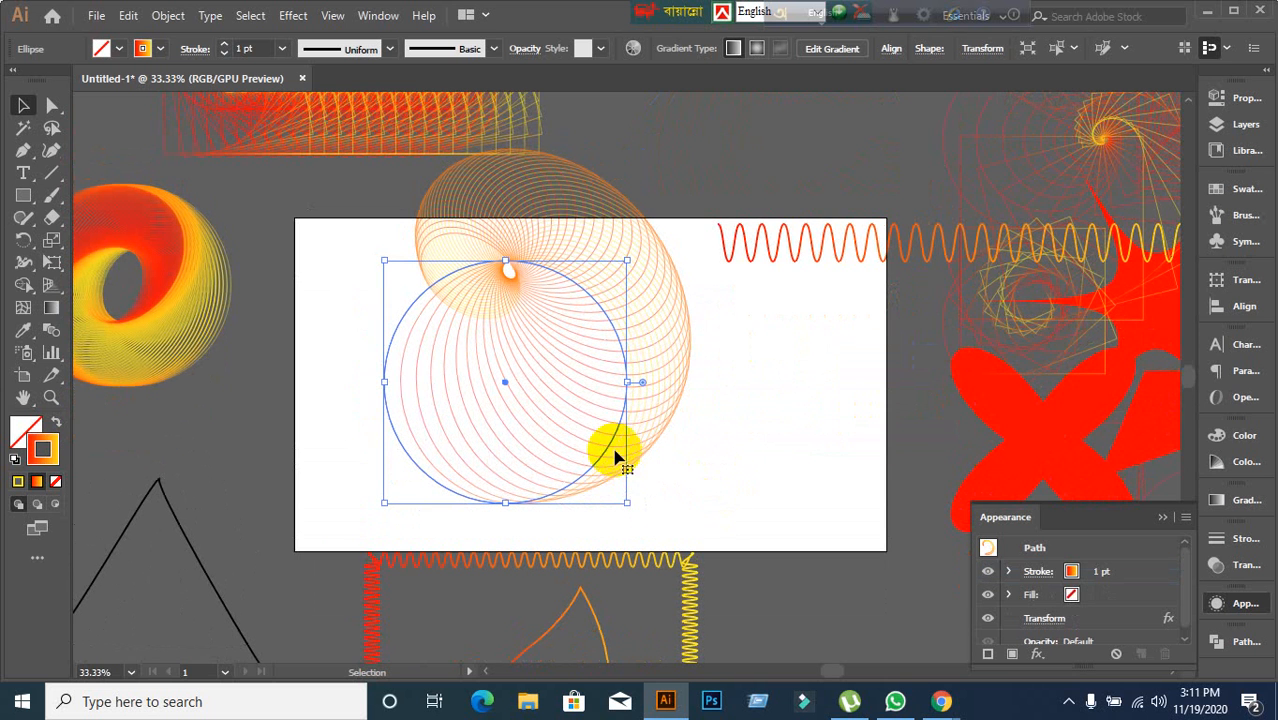
Select the spiral's base circle and nudge the spiral slightly upward on the artboard.
{"action": "left_click_drag", "start_coordinate": [606, 437], "coordinate": [878, 143]}
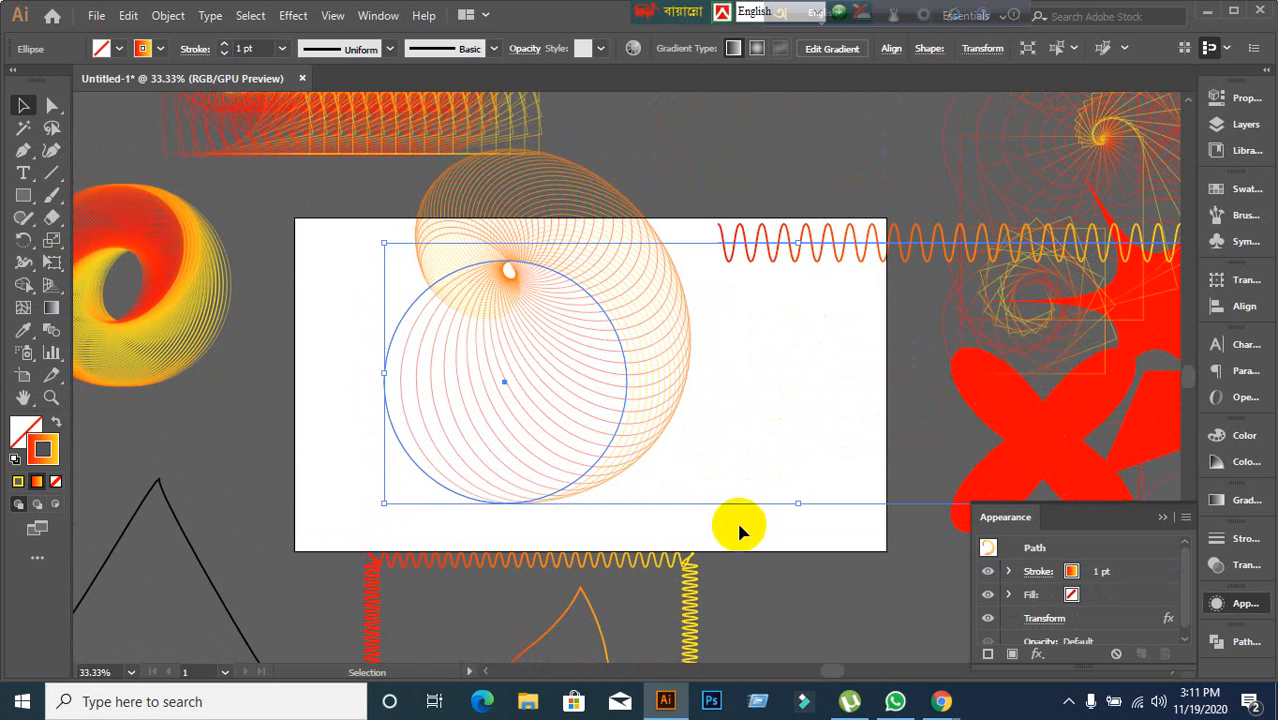
{"action": "left_click", "coordinate": [337, 494]}
{"action": "scroll", "coordinate": [480, 440], "scroll_direction": "up", "scroll_amount": 3}
{"action": "mouse_move", "coordinate": [492, 408]}
{"action": "left_mouse_down"}
{"action": "mouse_move", "coordinate": [756, 130]}
{"action": "mouse_move", "coordinate": [494, 394]}
{"action": "left_mouse_up"}
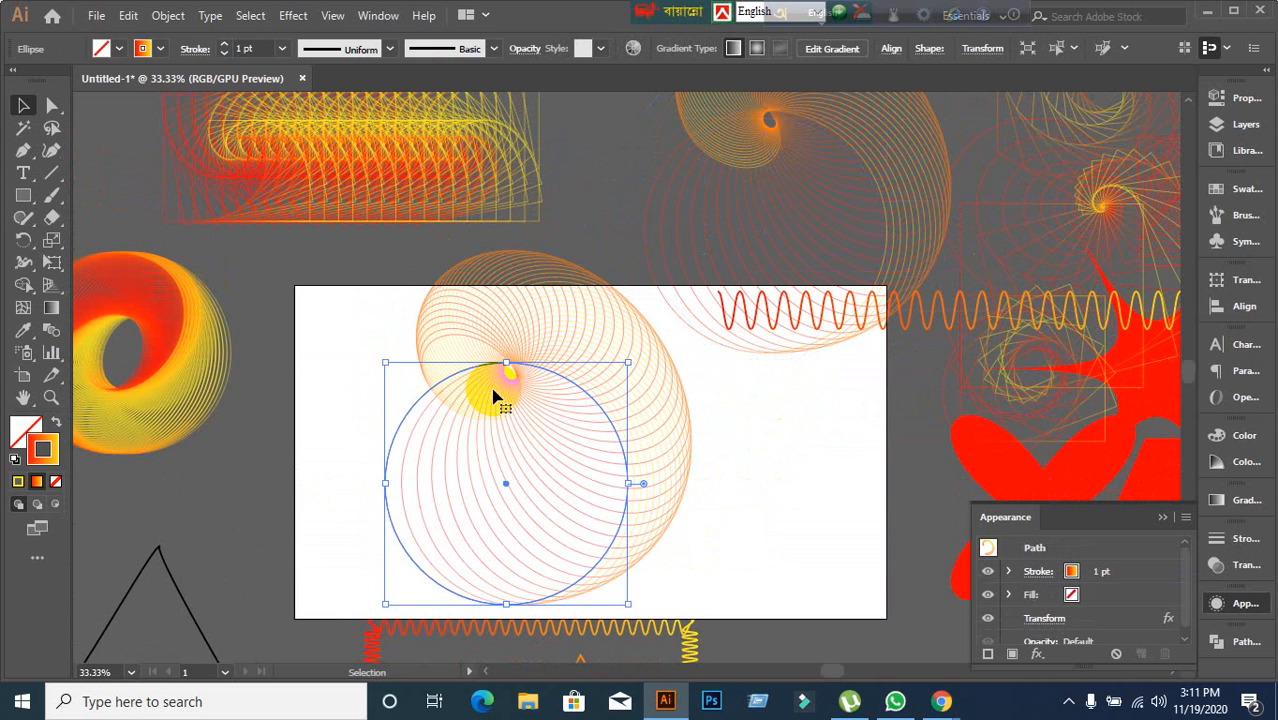
{"action": "scroll", "coordinate": [496, 394], "scroll_direction": "down", "scroll_amount": 1}
Expand the appearance of the Transform spiral so its copies become real paths.
{"action": "left_click", "coordinate": [169, 15]}
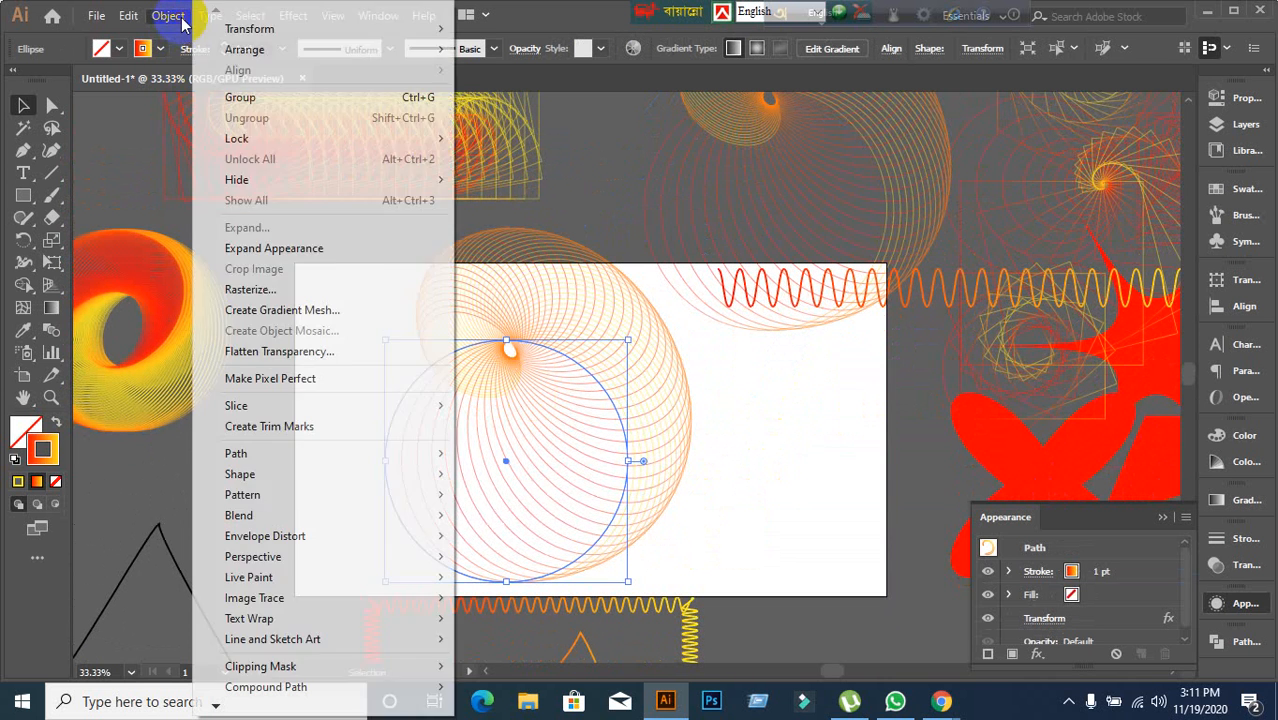
{"action": "left_click", "coordinate": [236, 256]}
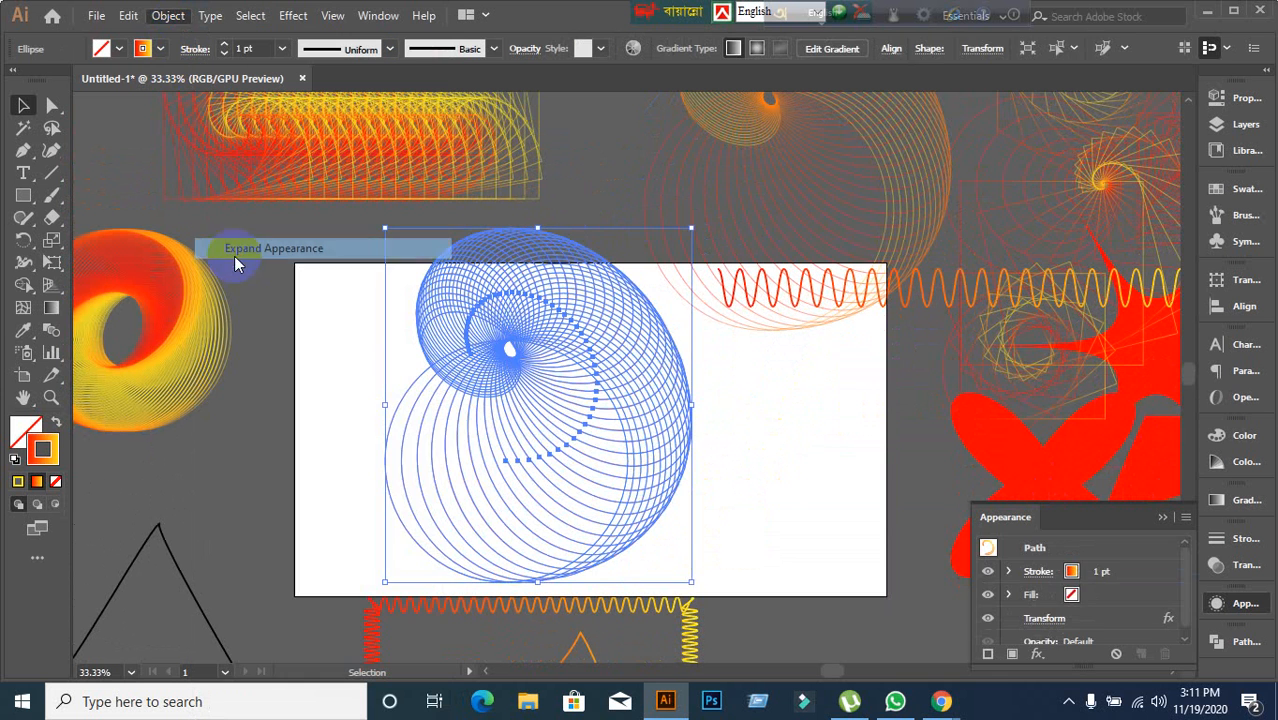
{"action": "left_click", "coordinate": [358, 425]}
{"action": "left_click", "coordinate": [519, 350]}
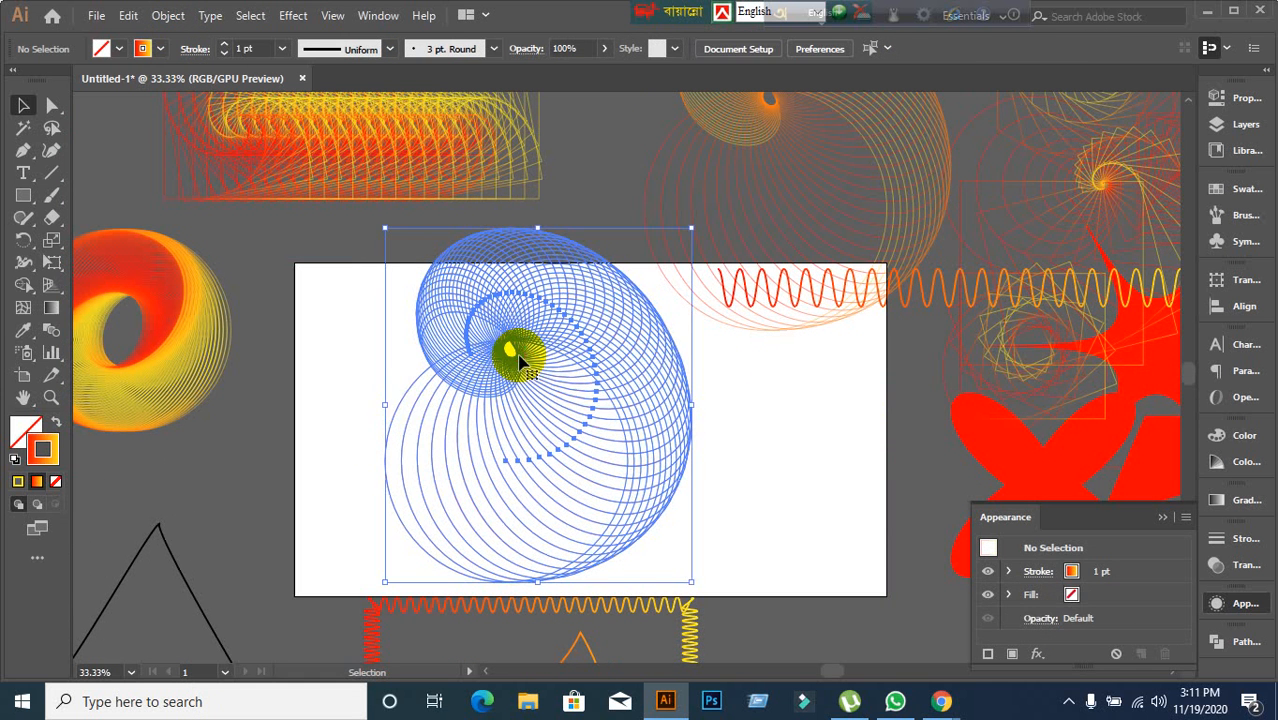
Ungroup the expanded spiral, then undo the ungrouping.
{"action": "right_click", "coordinate": [566, 366]}
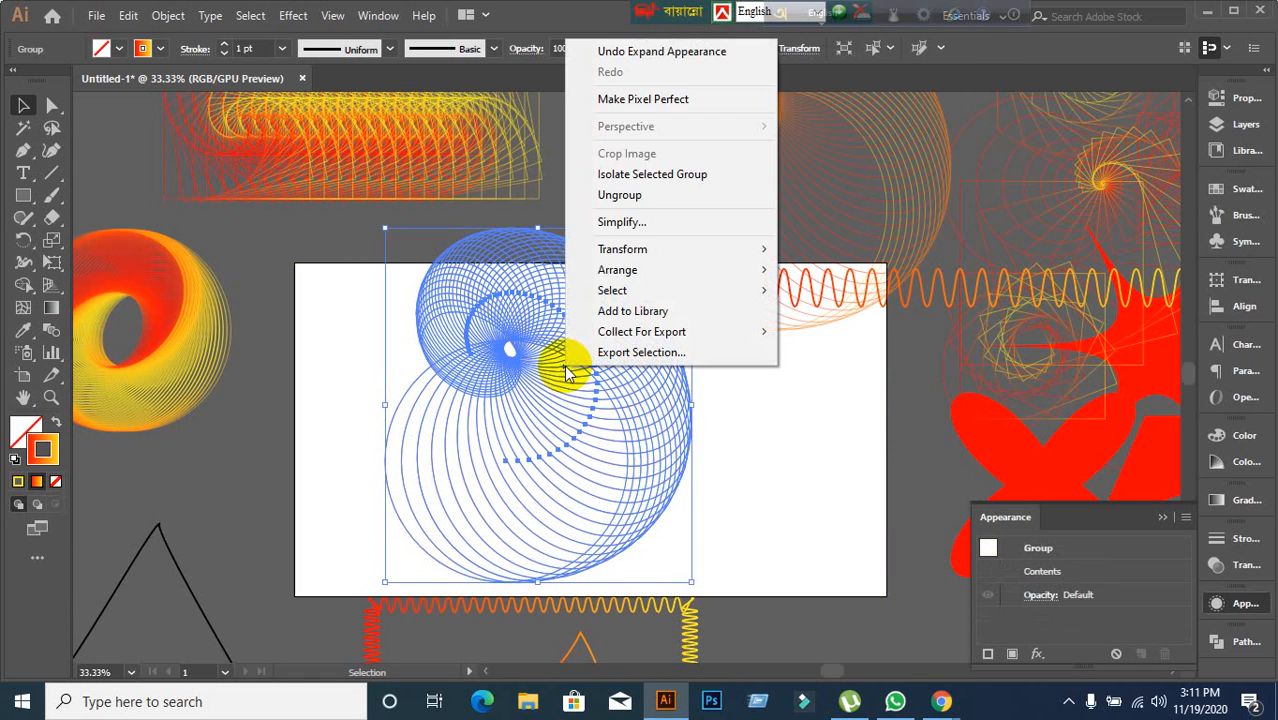
{"action": "left_click", "coordinate": [620, 195]}
{"action": "left_click", "coordinate": [754, 446]}
{"action": "left_click", "coordinate": [744, 440]}
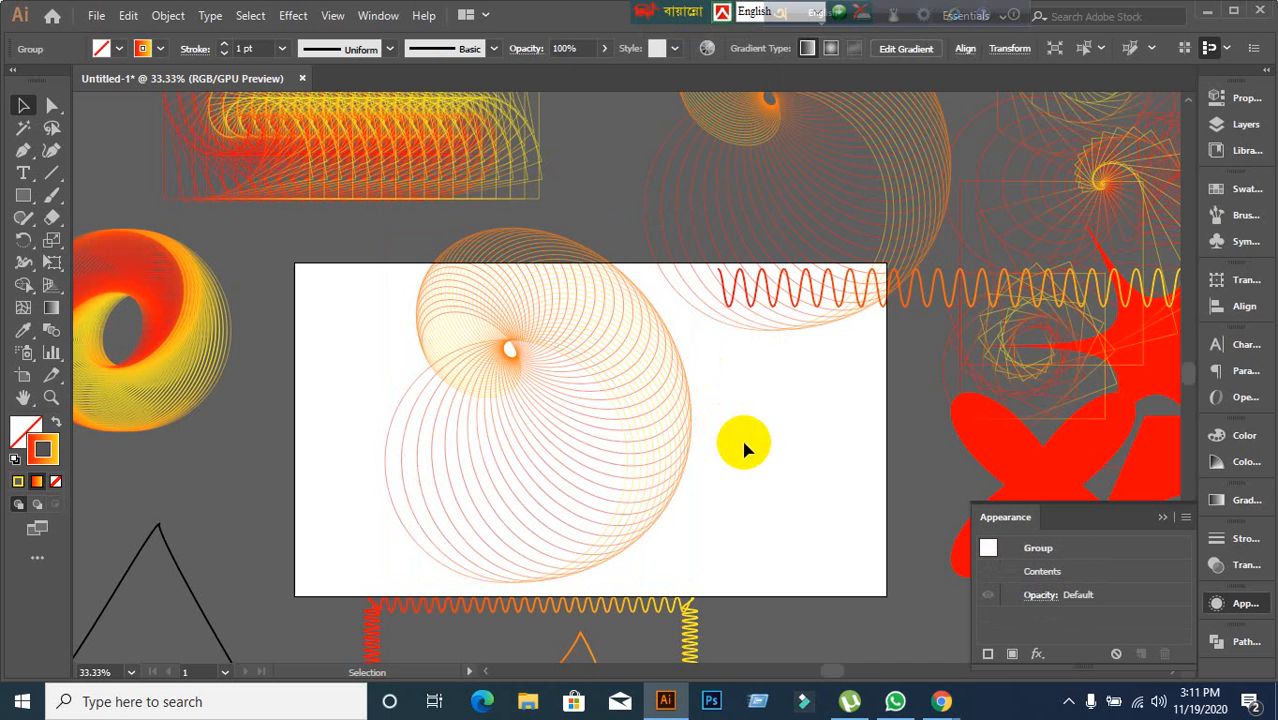
{"action": "key", "text": "ctrl+z"}
Expand the spiral group's fill and stroke.
{"action": "left_click", "coordinate": [756, 465]}
{"action": "left_click", "coordinate": [529, 346]}
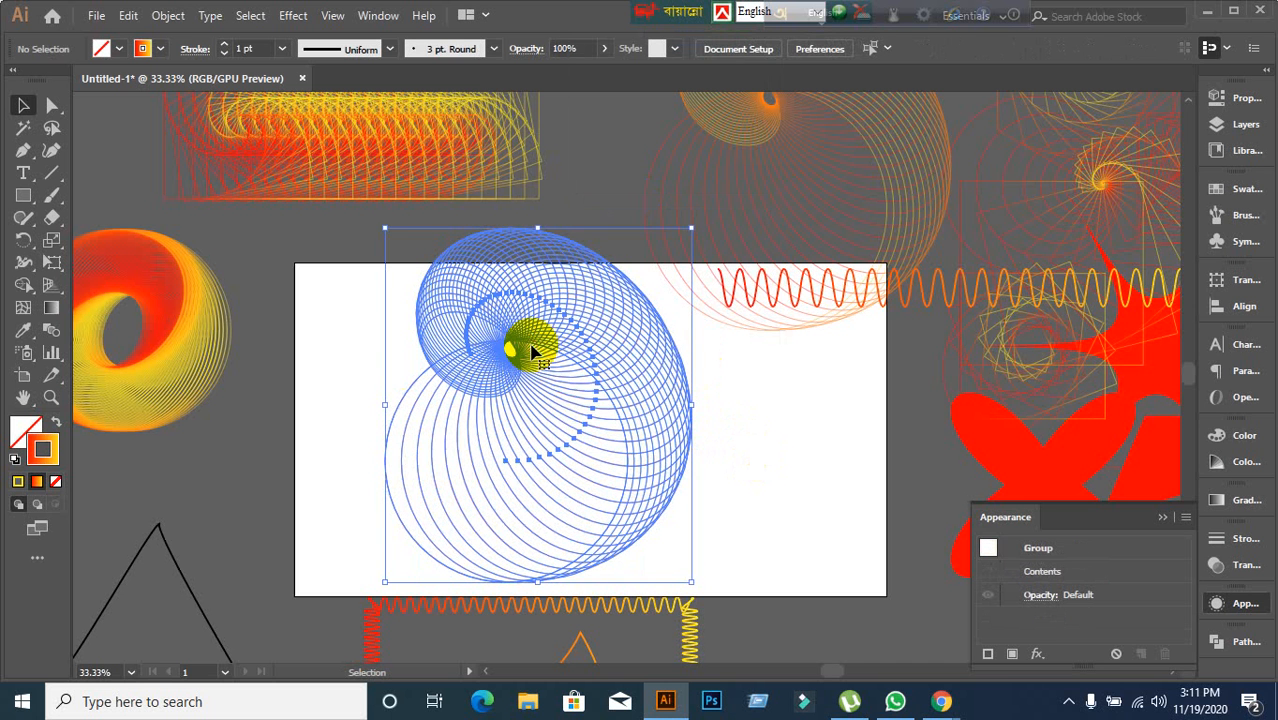
{"action": "left_click", "coordinate": [172, 18]}
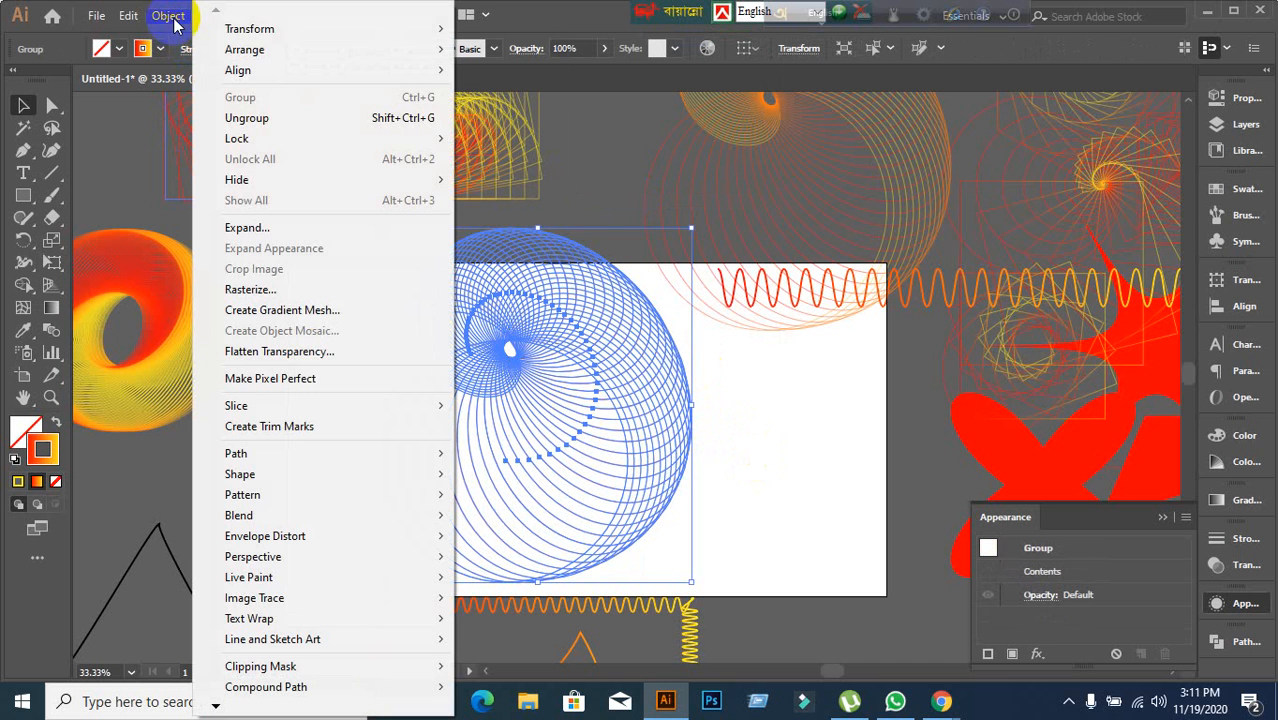
{"action": "left_click", "coordinate": [262, 231]}
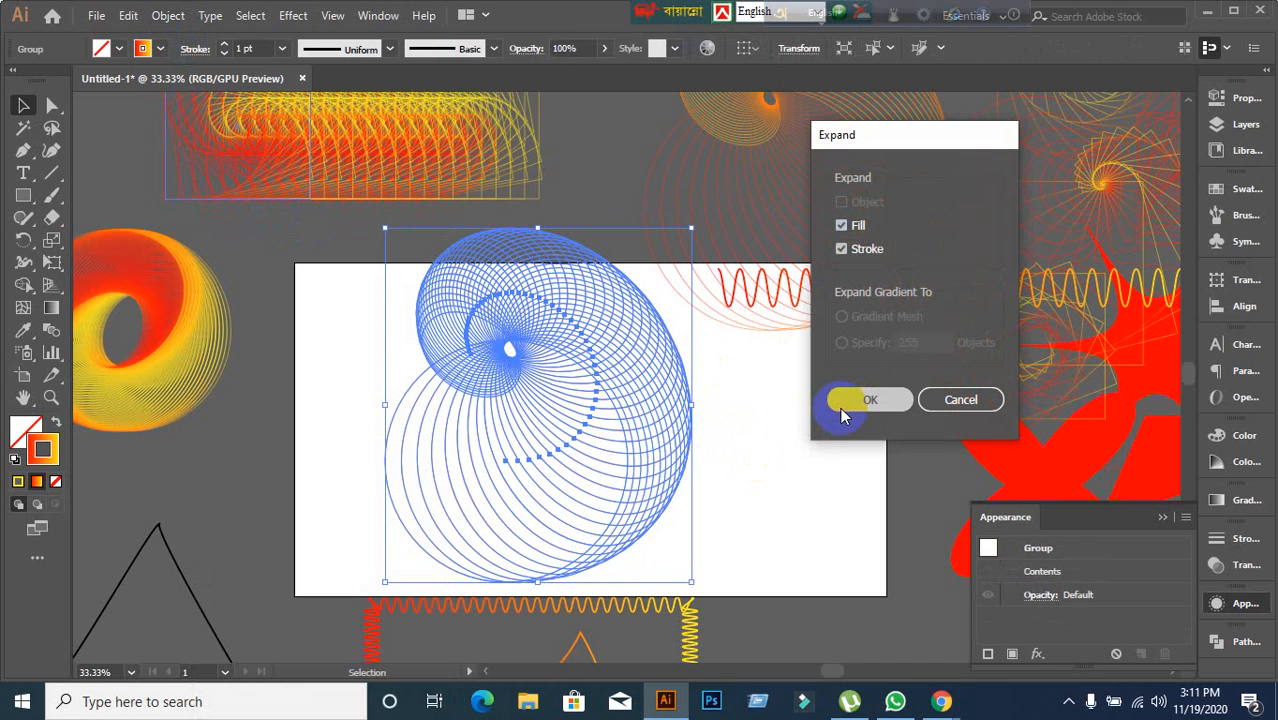
{"action": "left_click", "coordinate": [864, 400]}
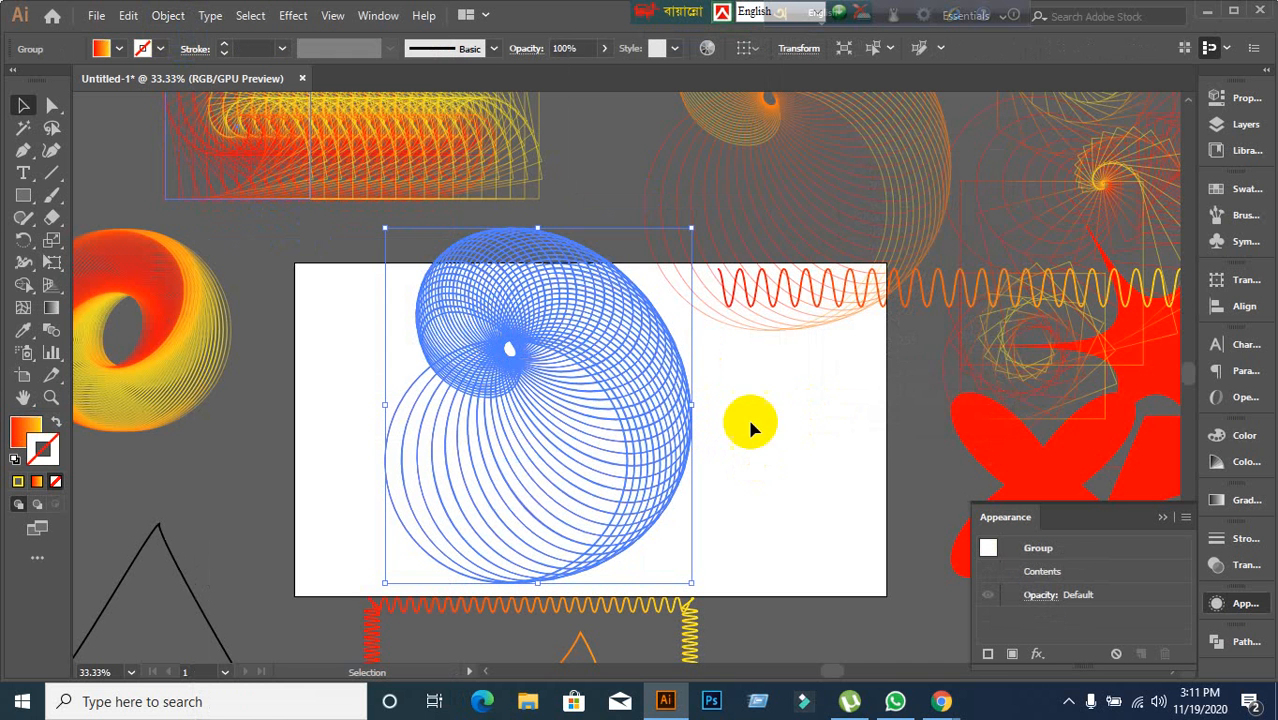
Ungroup the expanded spiral circles and deselect them.
{"action": "left_click", "coordinate": [723, 511]}
{"action": "left_click", "coordinate": [664, 472]}
{"action": "right_click", "coordinate": [662, 470]}
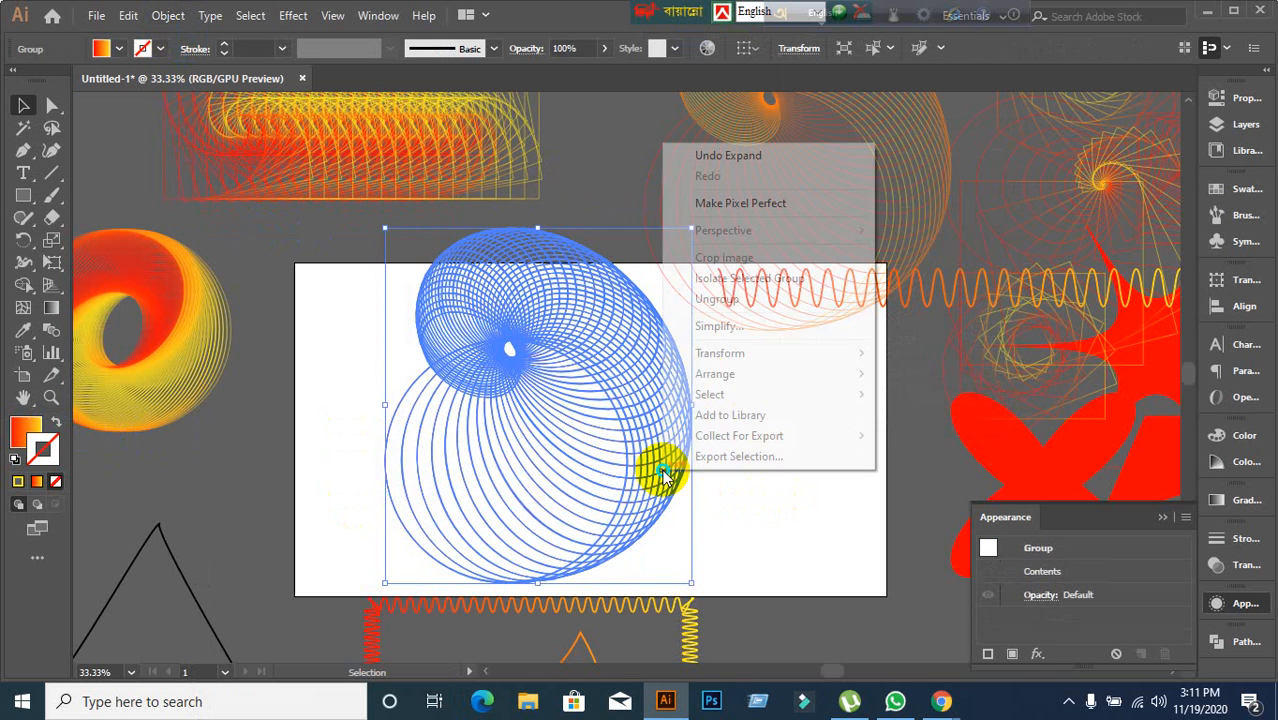
{"action": "left_click", "coordinate": [717, 300]}
{"action": "left_click", "coordinate": [853, 579]}
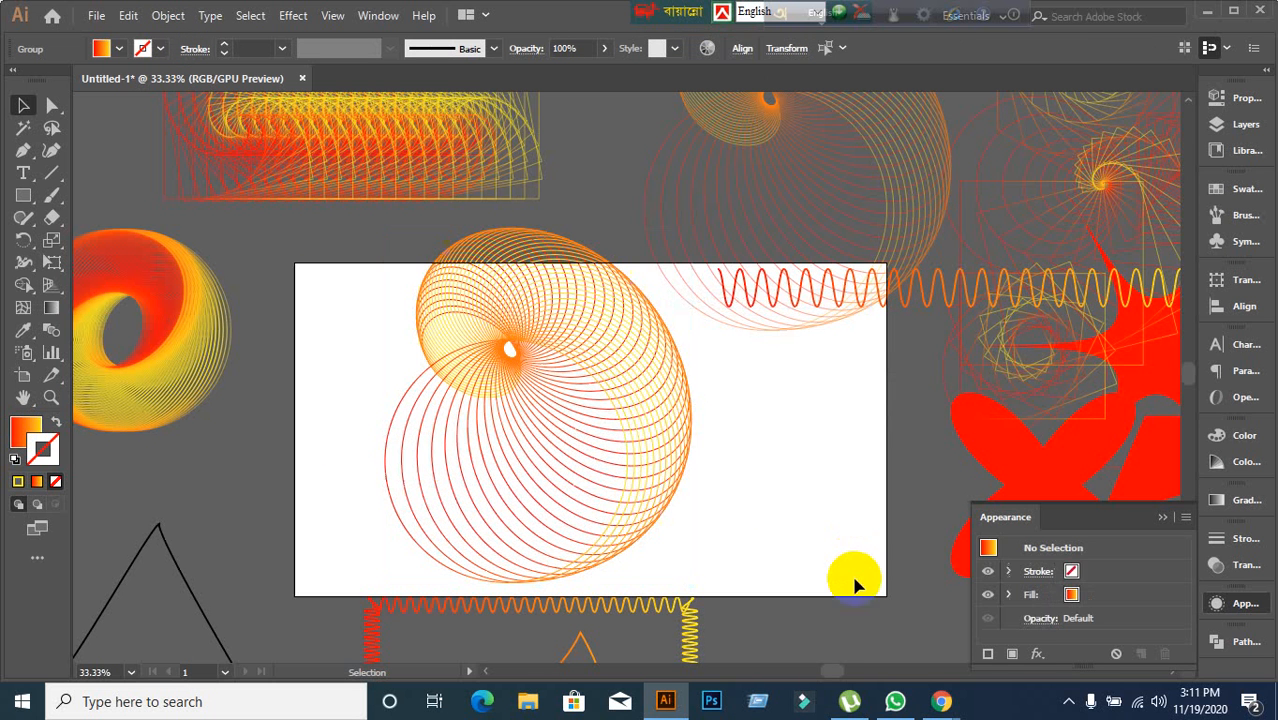
Drag one circle away from the spiral, then undo the move, the ungrouping and the expansion.
{"action": "left_click_drag", "start_coordinate": [657, 507], "coordinate": [836, 556]}
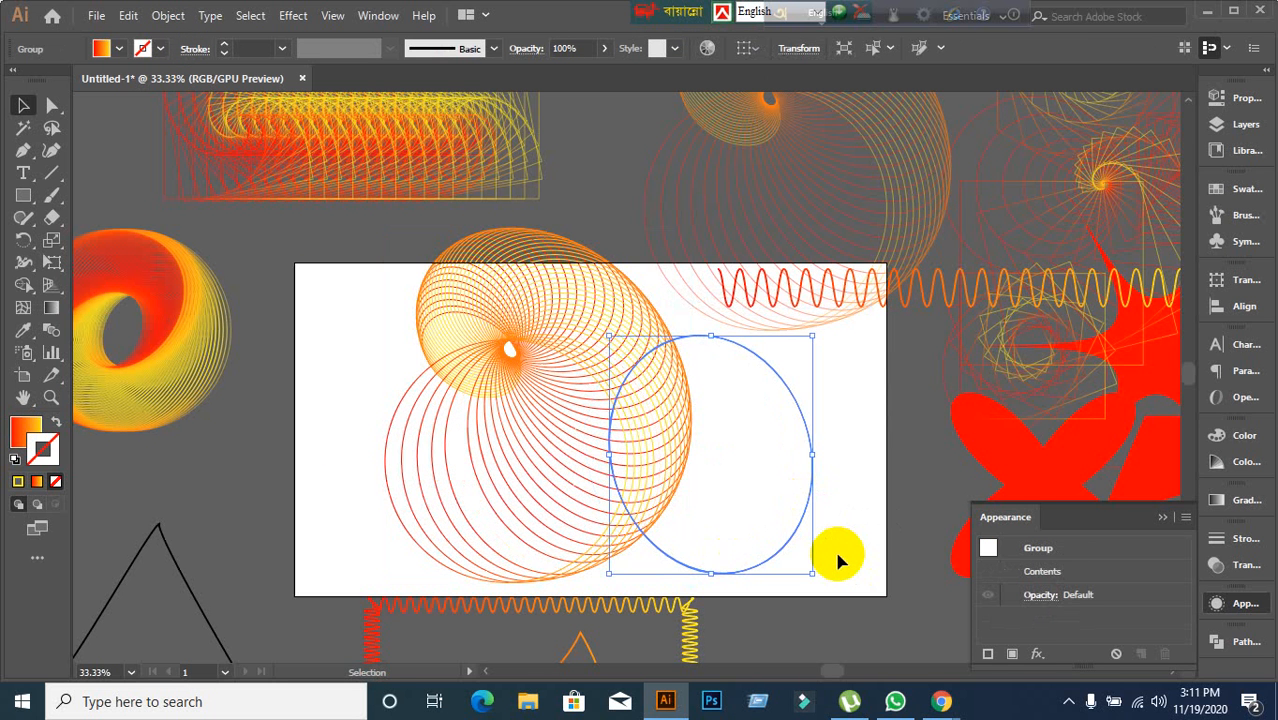
{"action": "key", "text": "ctrl+z"}
{"action": "key", "text": "ctrl+z"}
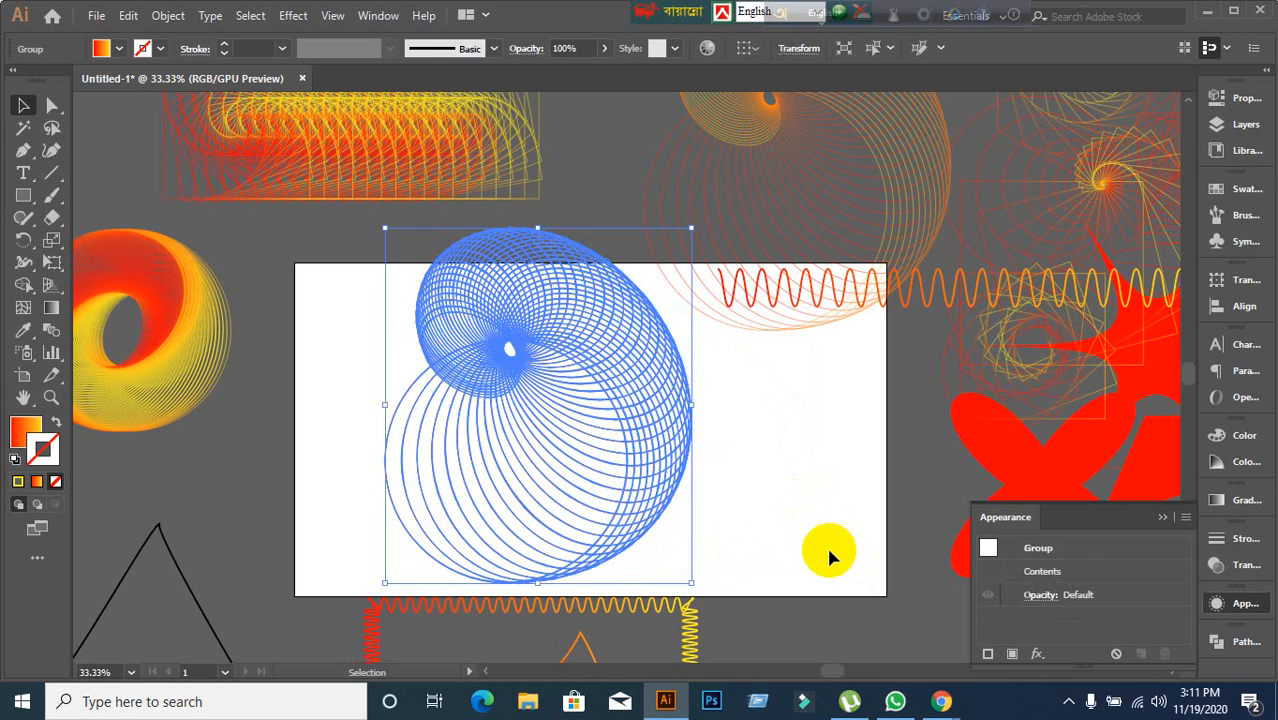
{"action": "left_click", "coordinate": [829, 551]}
{"action": "key", "text": "ctrl+z"}
{"action": "left_click", "coordinate": [797, 553]}
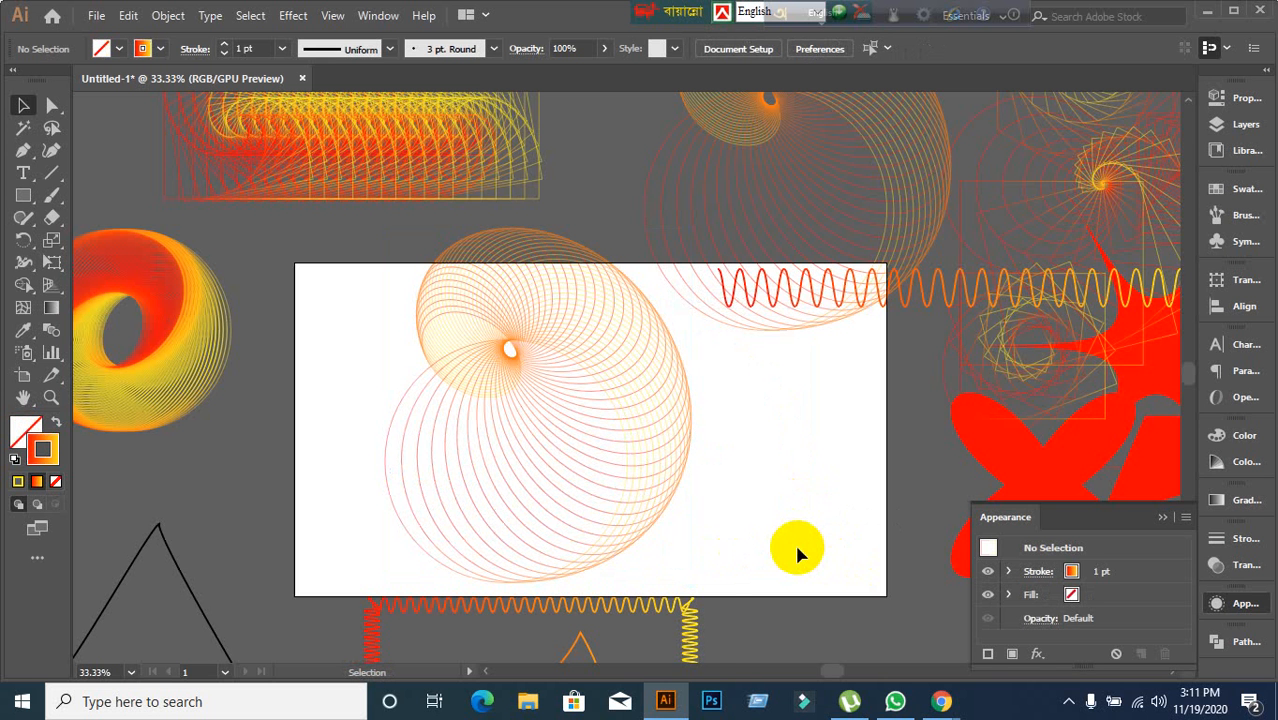
{"action": "scroll", "coordinate": [797, 553], "scroll_direction": "down", "scroll_amount": 3}
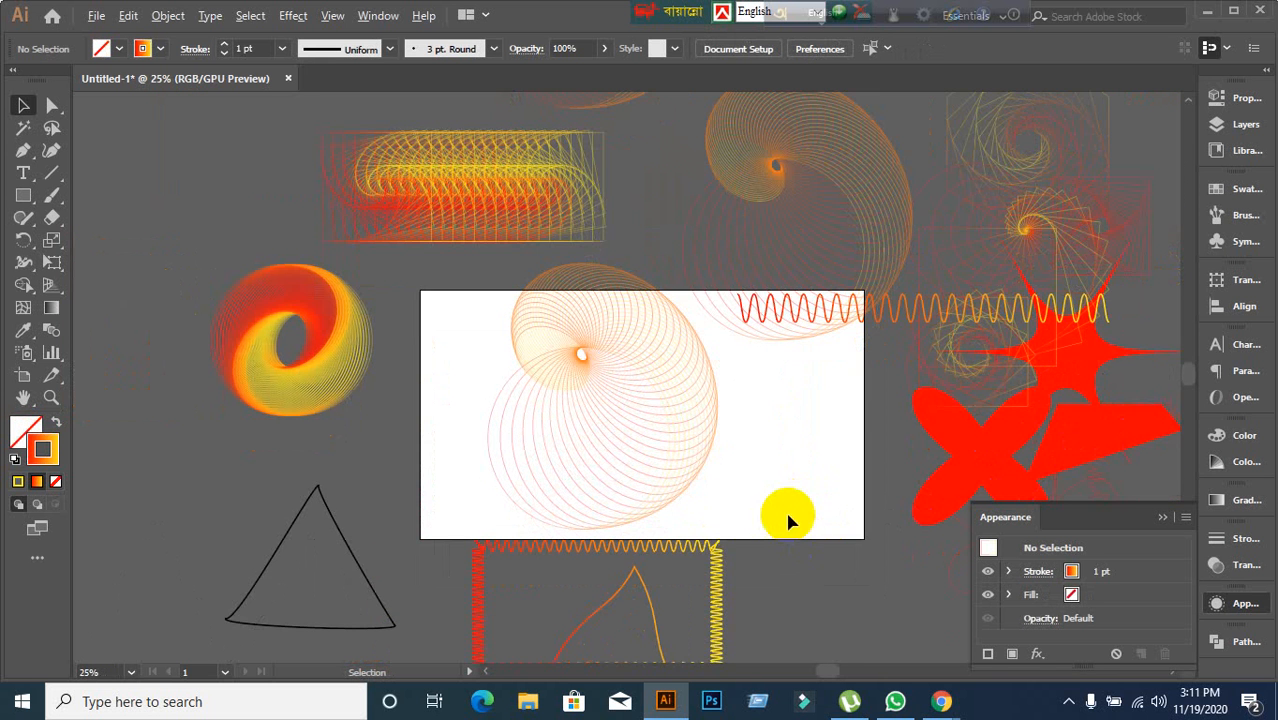
{"action": "left_click_drag", "start_coordinate": [806, 533], "coordinate": [658, 463]}
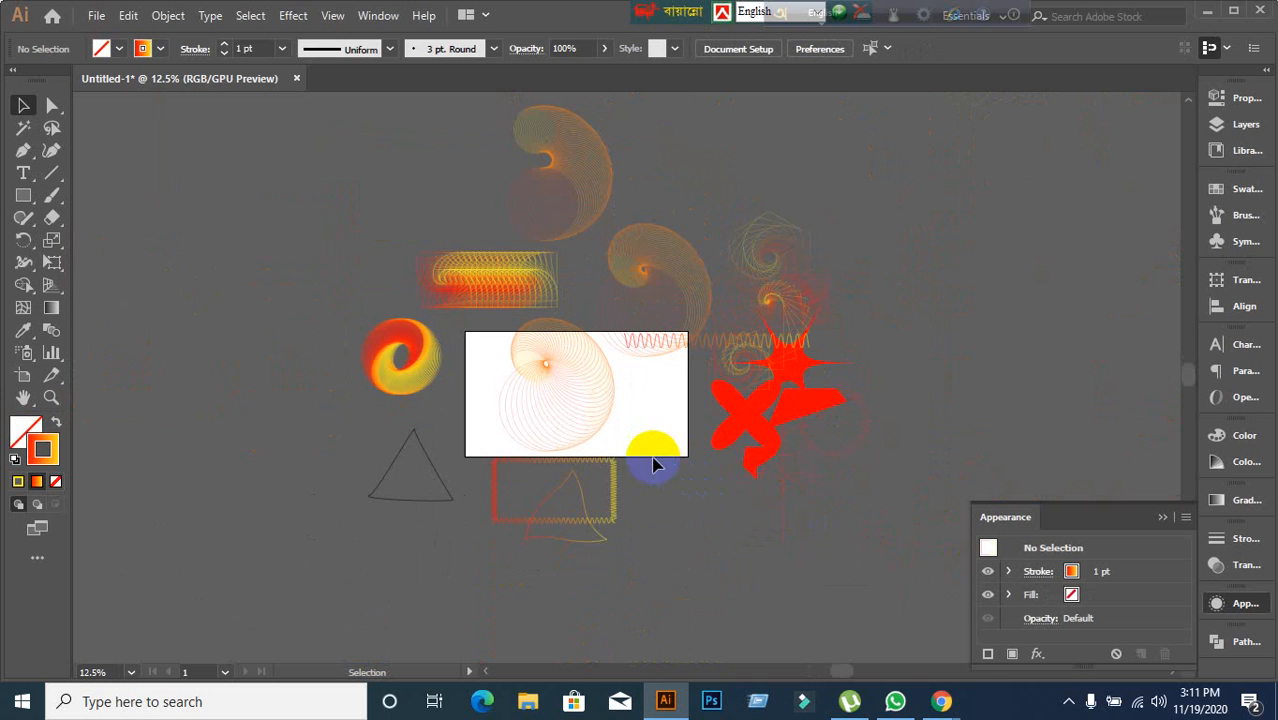
{"action": "left_click", "coordinate": [294, 16]}
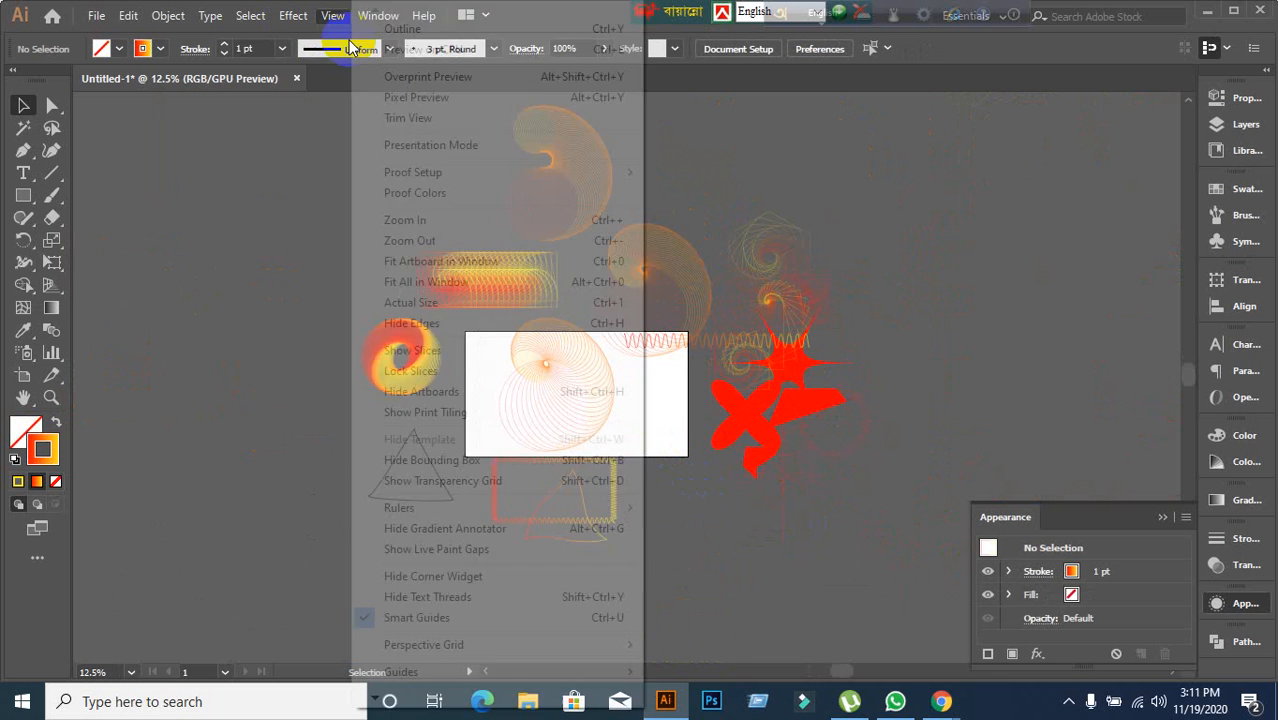
{"action": "mouse_move", "coordinate": [349, 175]}
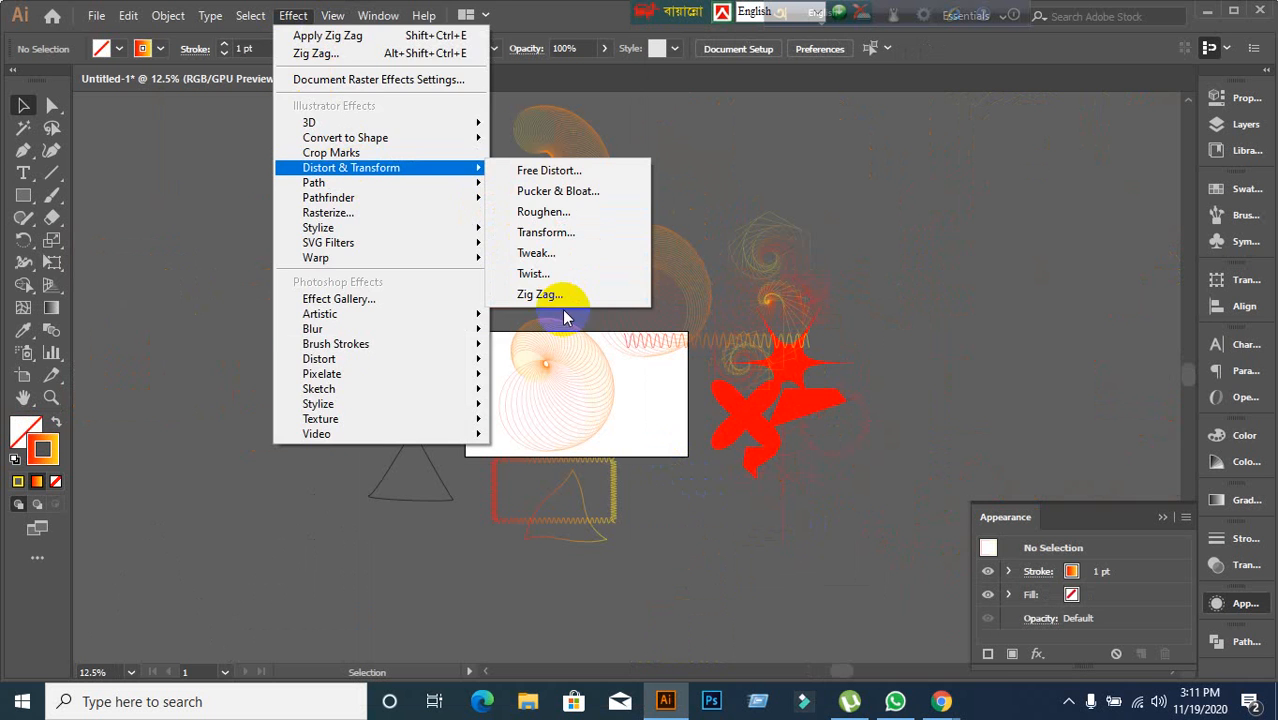
{"action": "left_click", "coordinate": [210, 350]}
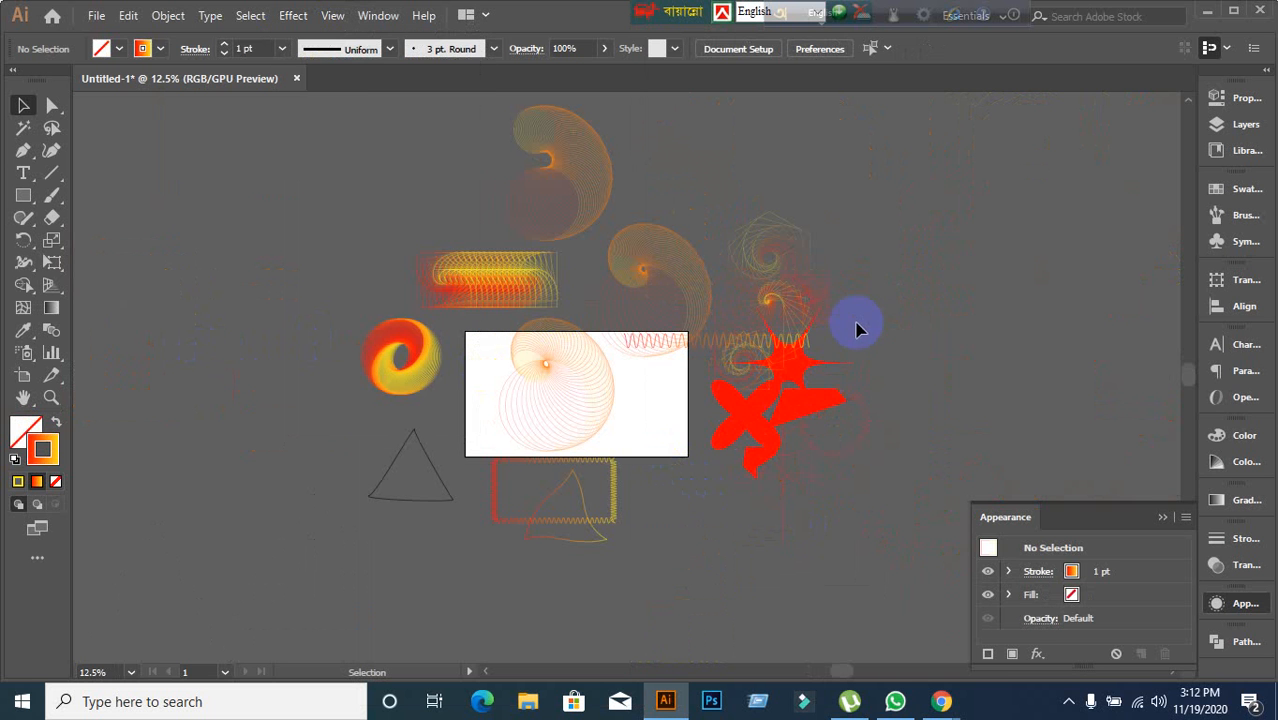
{"action": "scroll", "coordinate": [870, 308], "scroll_direction": "up", "scroll_amount": 2}
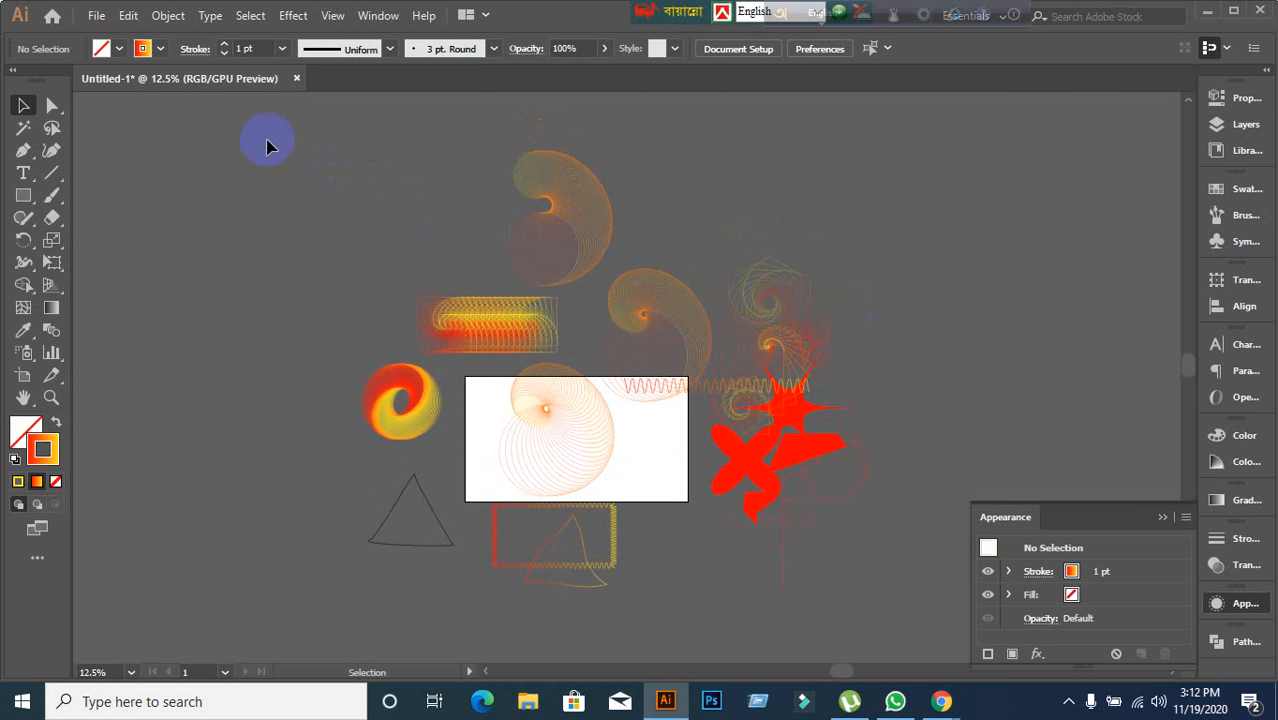
{"action": "scroll", "coordinate": [605, 590], "scroll_direction": "up", "scroll_amount": 2}
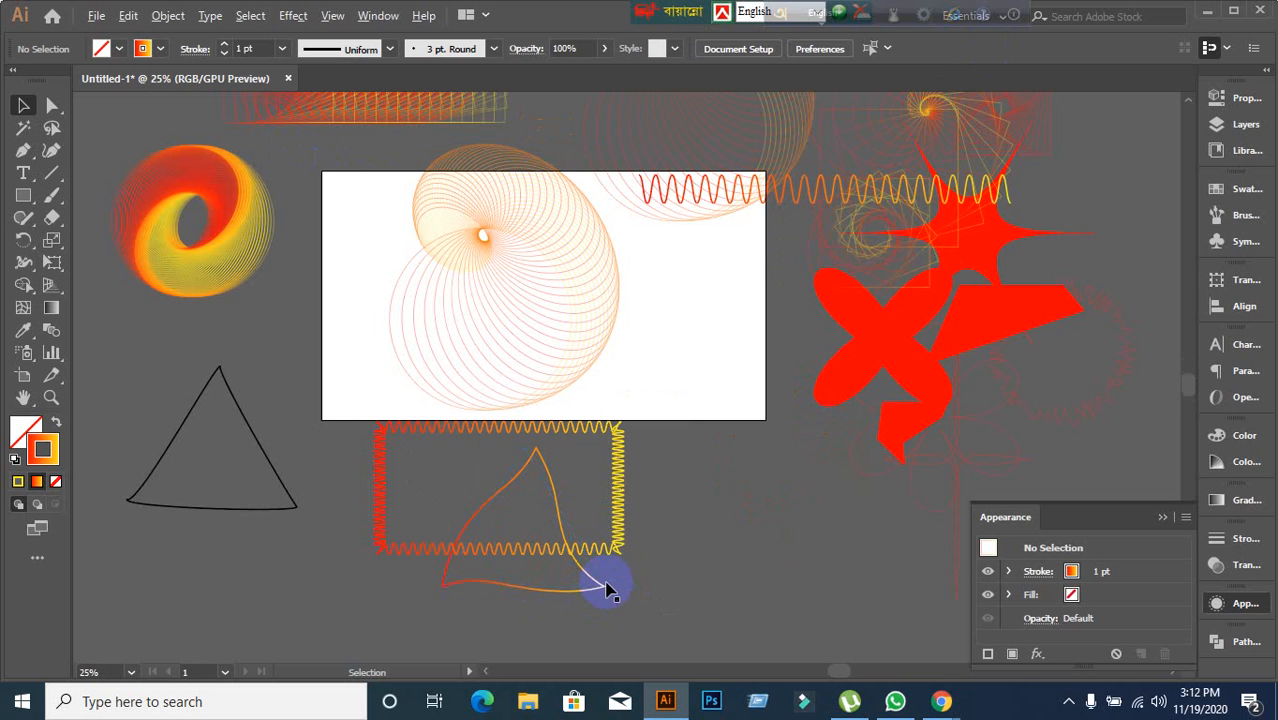
{"action": "scroll", "coordinate": [607, 590], "scroll_direction": "up", "scroll_amount": 3}
Switch to the Google Meet call and review the meeting chat messages before minimizing it.
{"action": "left_click", "coordinate": [1210, 13]}
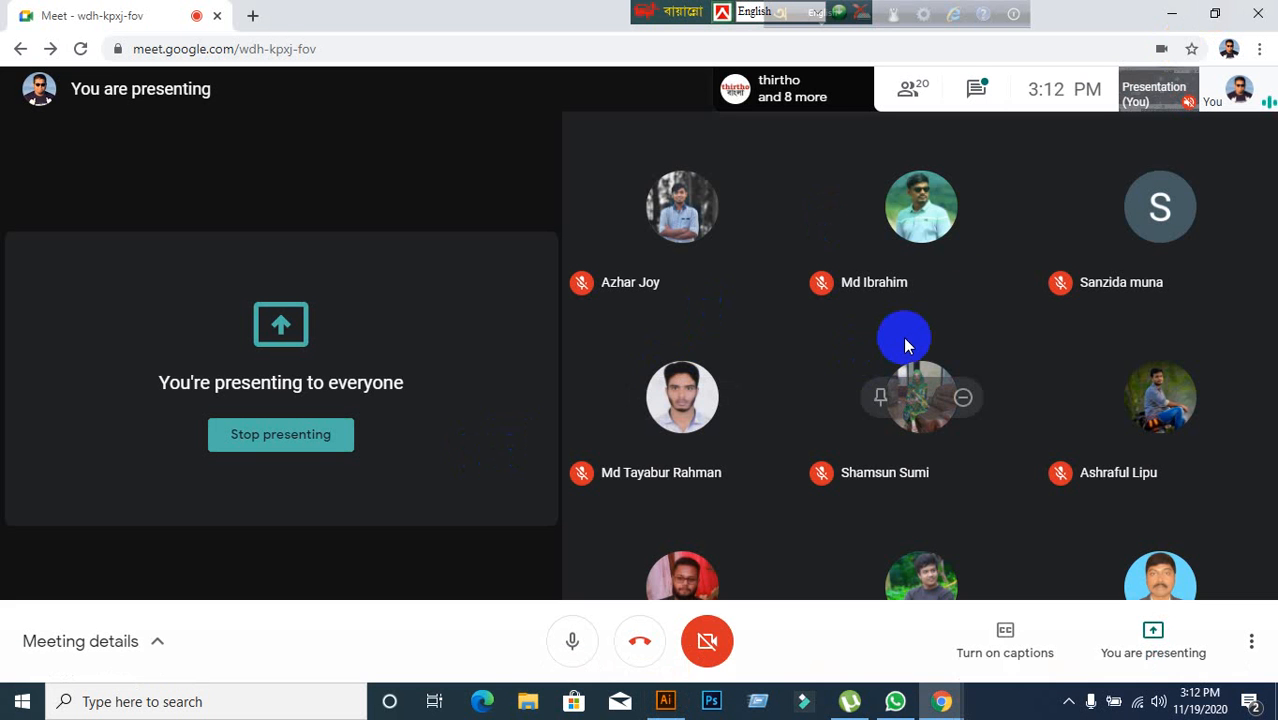
{"action": "left_click", "coordinate": [1171, 13]}
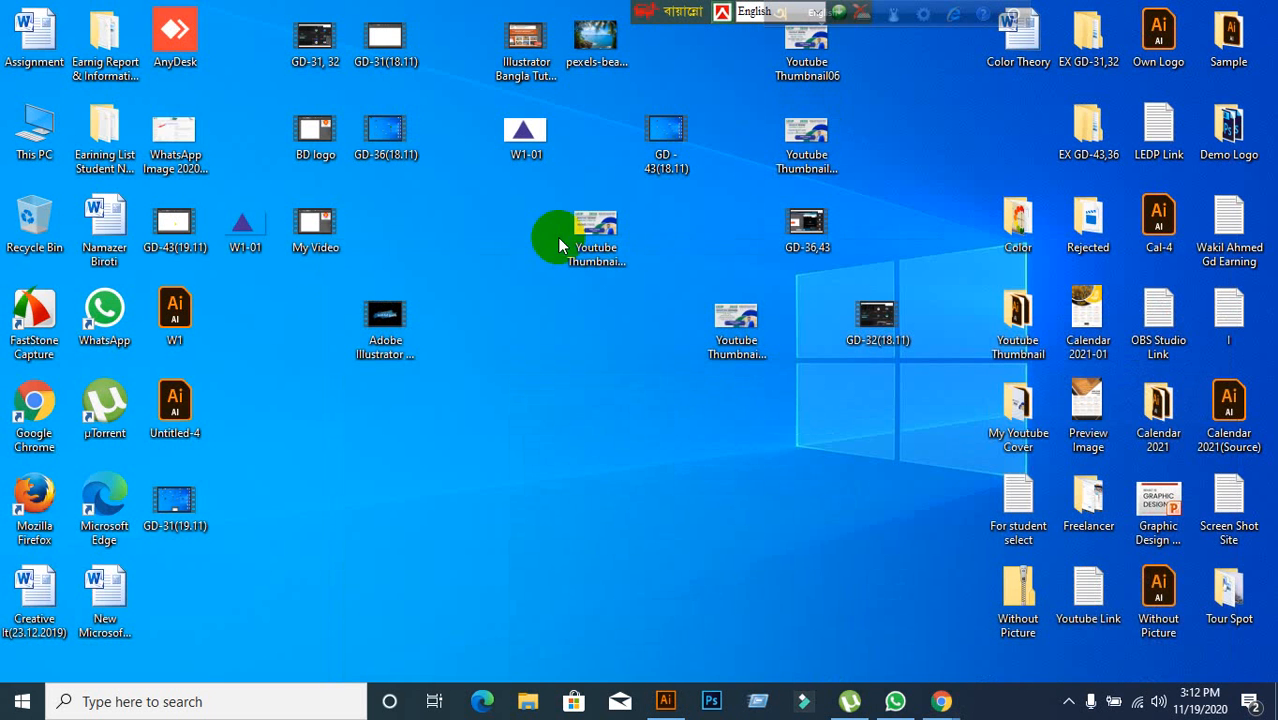
{"action": "double_click", "coordinate": [29, 299]}
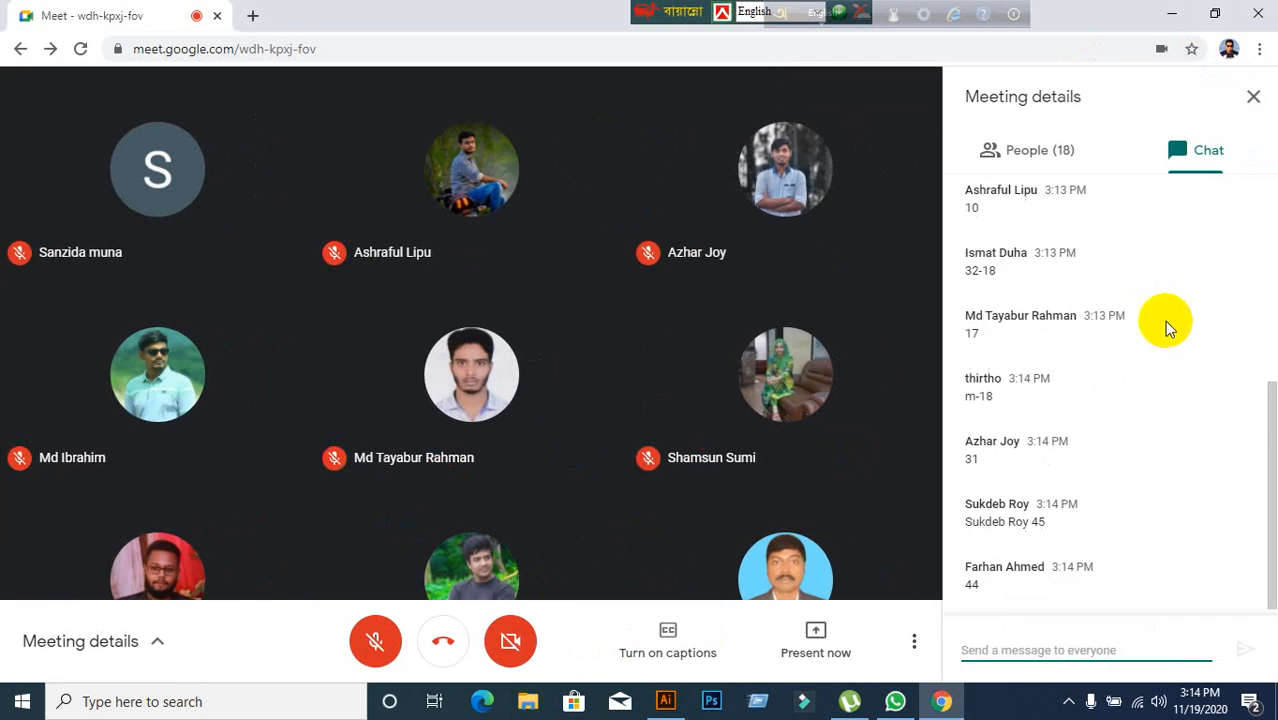
{"action": "scroll", "coordinate": [1164, 320], "scroll_direction": "up", "scroll_amount": 5}
{"action": "scroll", "coordinate": [1167, 331], "scroll_direction": "down", "scroll_amount": 5}
{"action": "left_click", "coordinate": [1252, 96]}
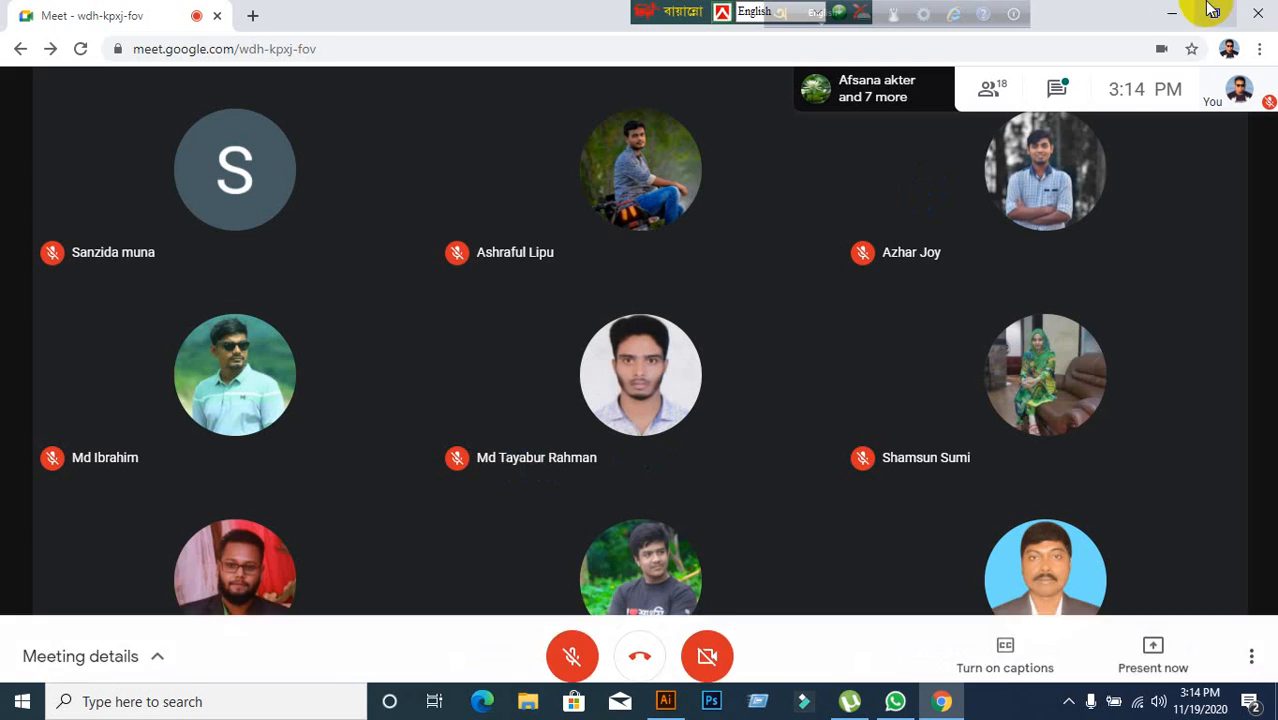
{"action": "left_click", "coordinate": [1163, 16]}
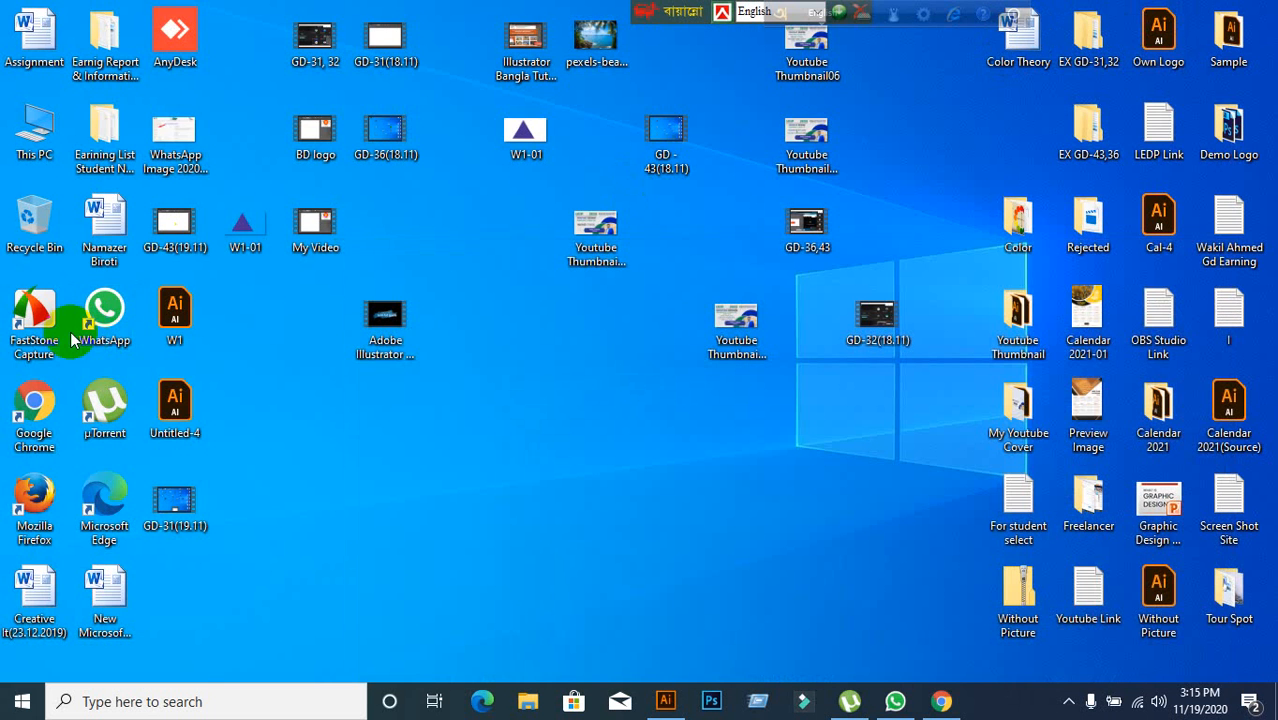